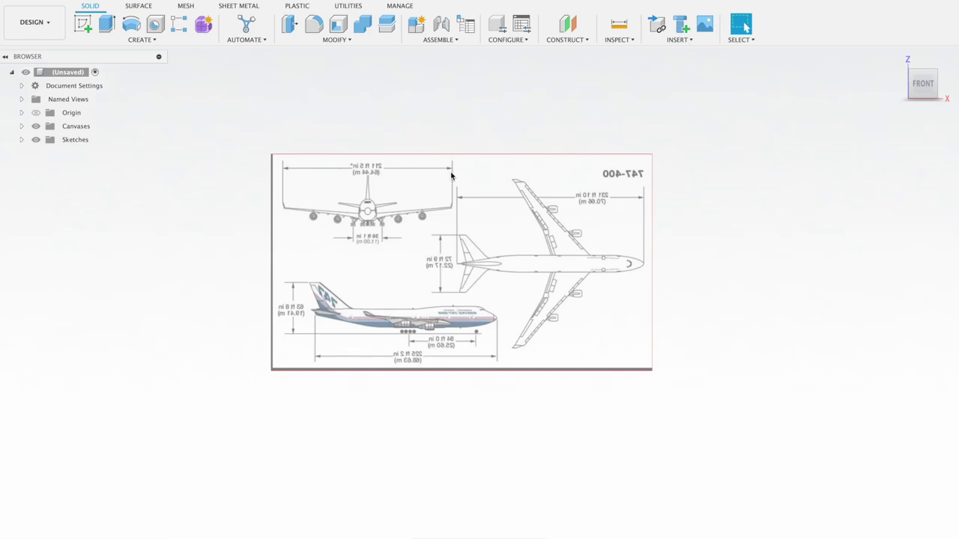
# Create a new sketch on the front origin plane over the 747-400 blueprint.
pyautogui.click(83, 24)
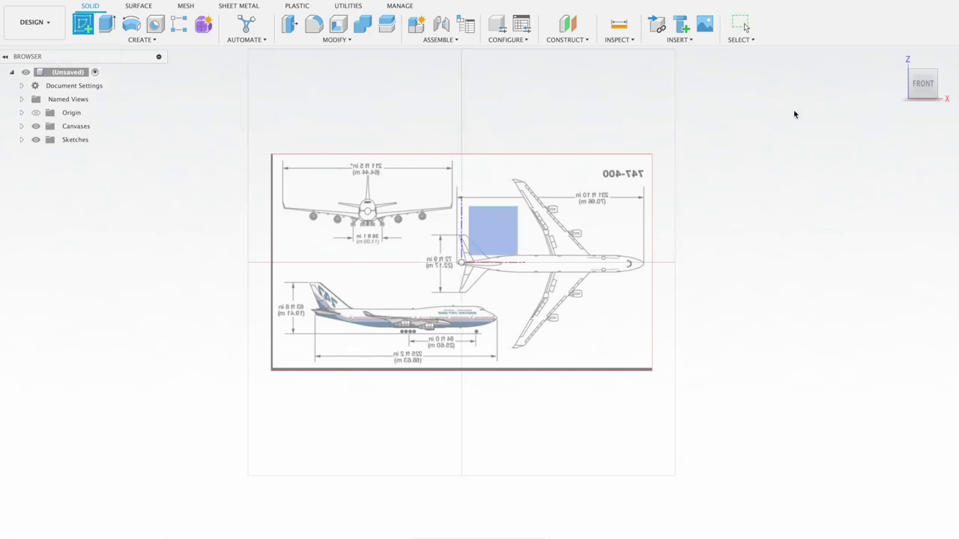
pyautogui.click(502, 231)
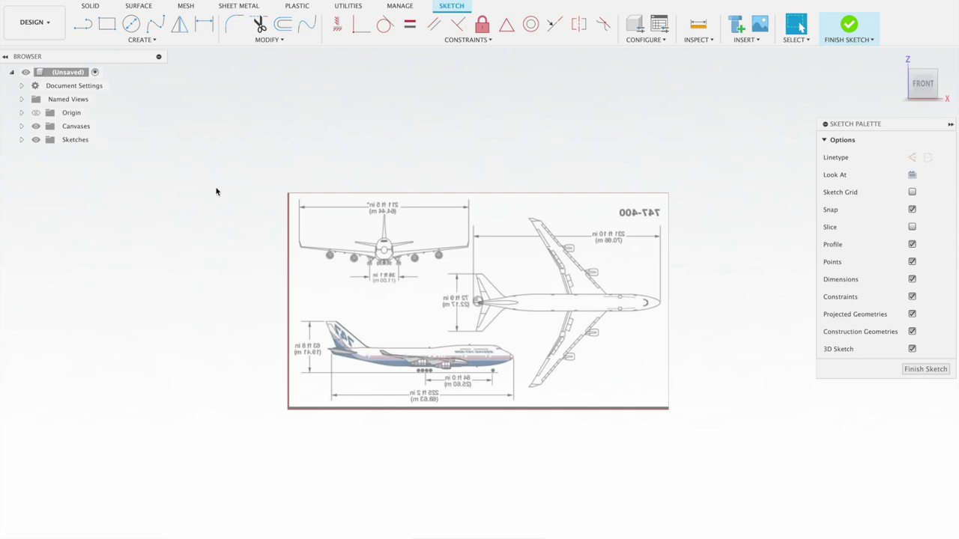
# Draw a chain of straight lines along the fuselage top from tail to nose.
pyautogui.click(83, 24)
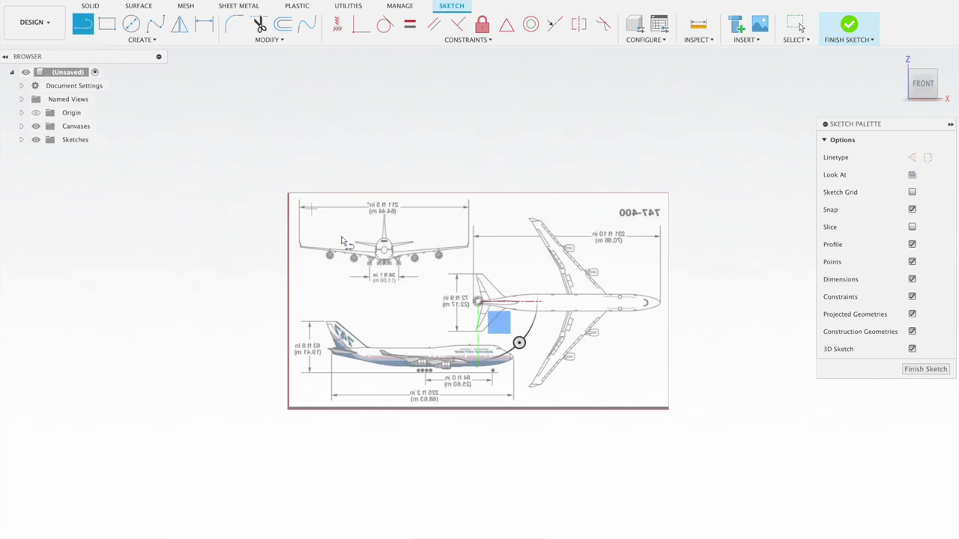
pyautogui.click(511, 357)
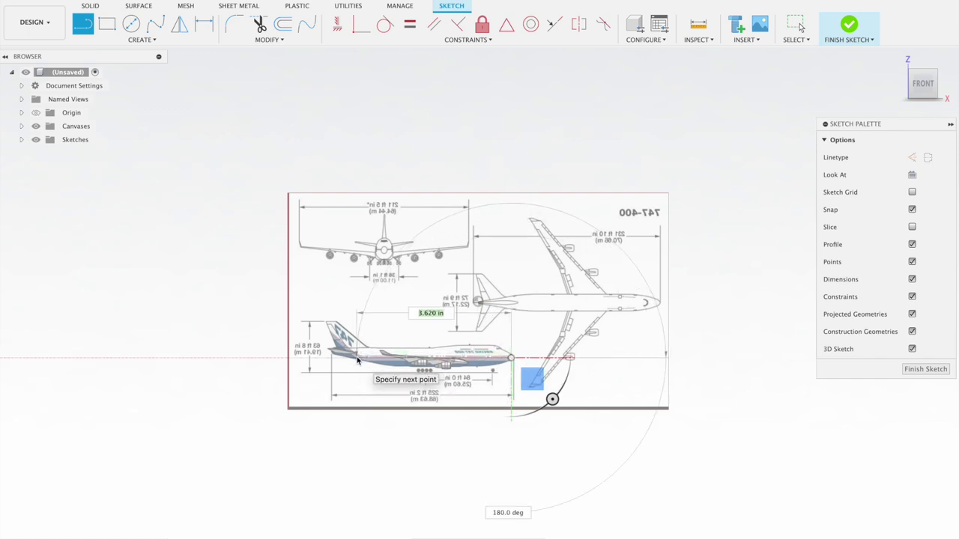
pyautogui.click(358, 359)
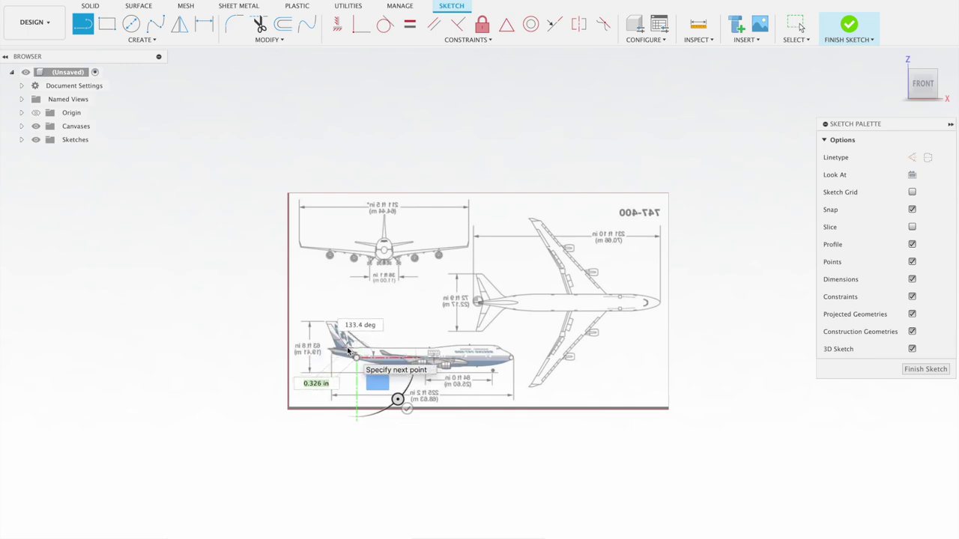
pyautogui.click(347, 350)
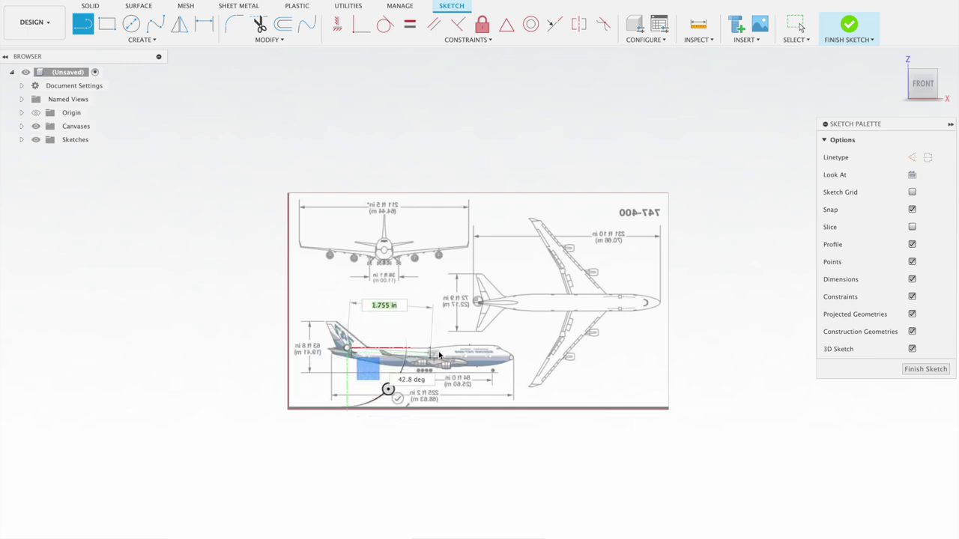
pyautogui.click(493, 346)
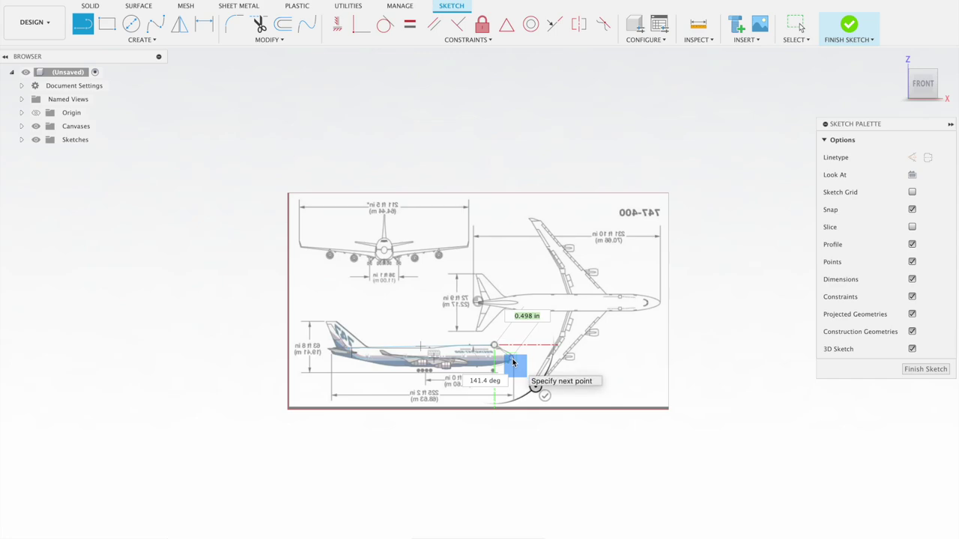
pyautogui.click(511, 357)
# End the line chain and finish the fuselage-top outline sketch.
pyautogui.scroll(3, 513, 364)
pyautogui.scroll(3, 514, 358)
pyautogui.scroll(3, 516, 354)
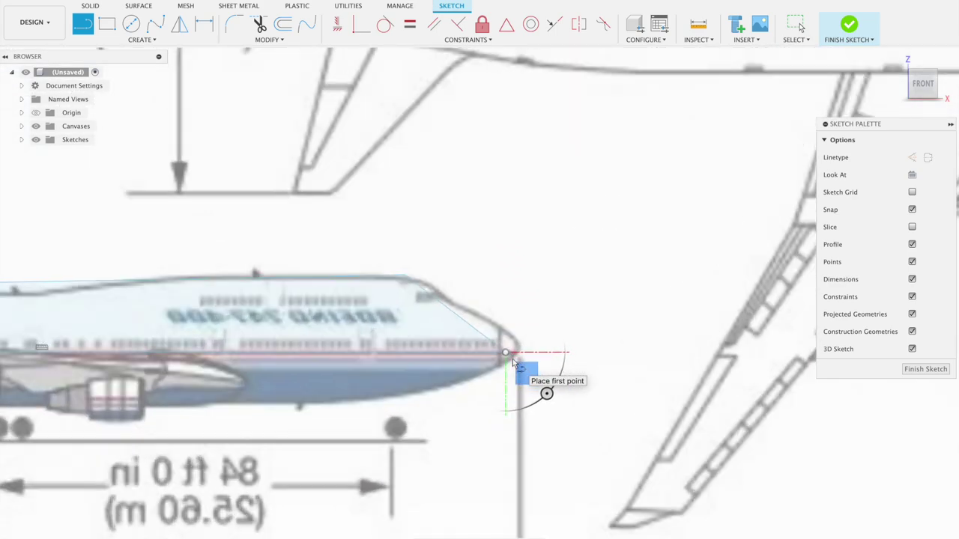
pyautogui.press('Escape')
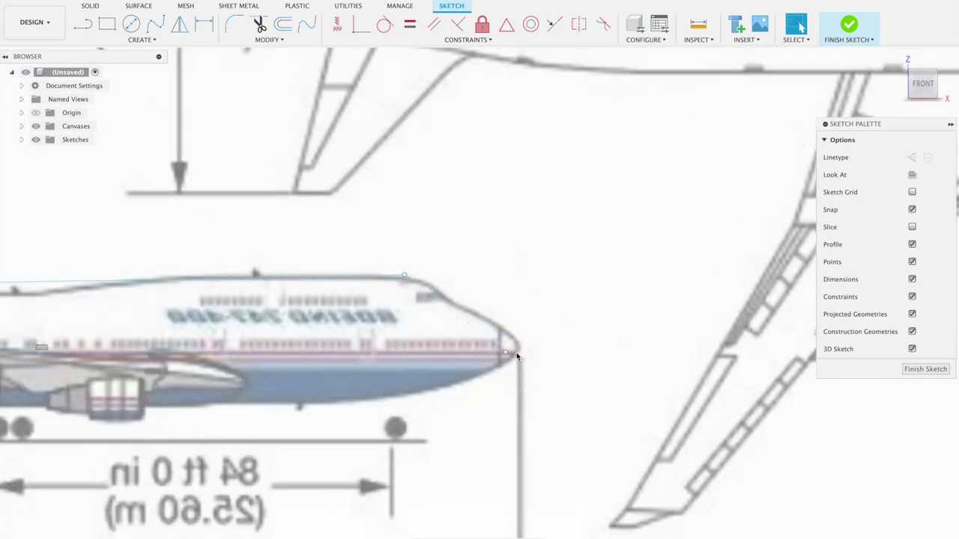
pyautogui.scroll(-2, 477, 304)
pyautogui.scroll(-3, 477, 304)
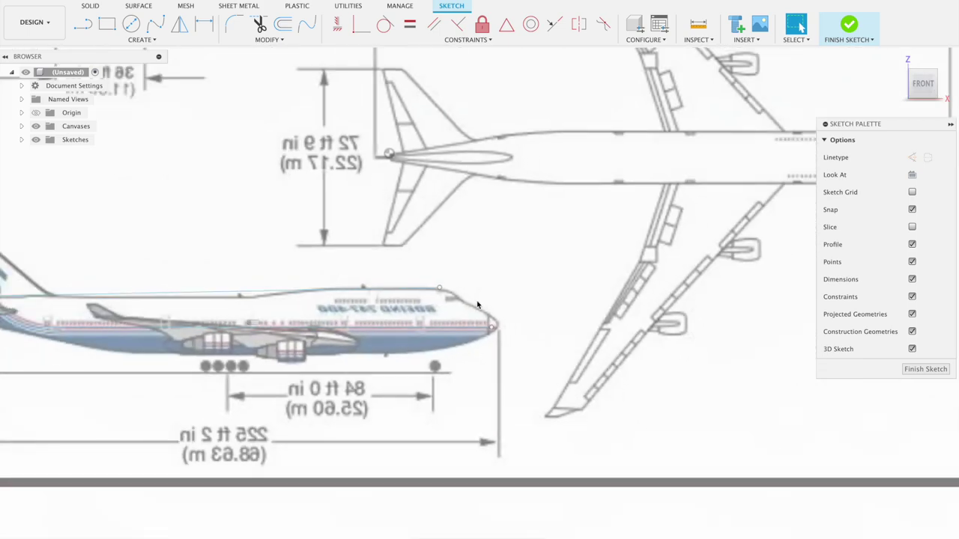
pyautogui.scroll(-2, 478, 304)
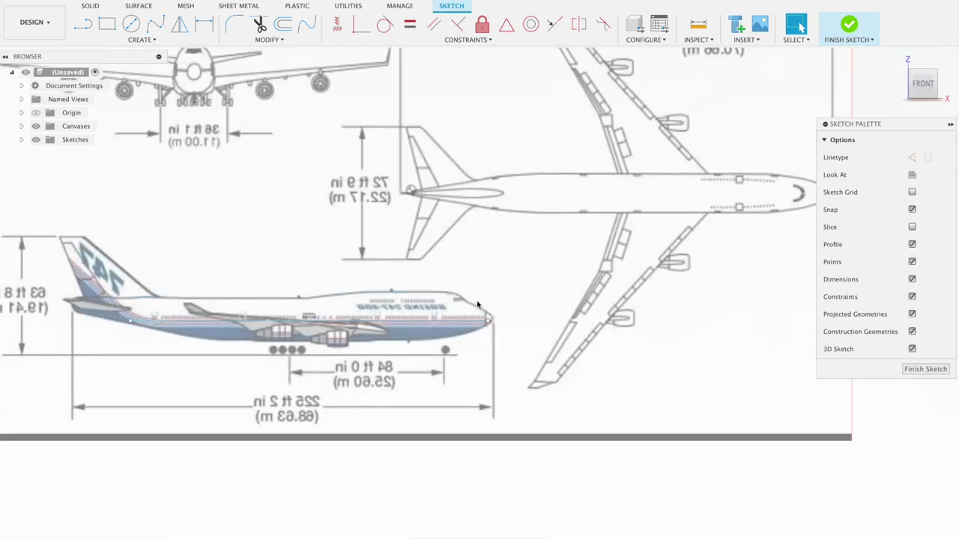
pyautogui.press('Return')
# Bring the 747 side view into view and start a second sketch on the front plane.
pyautogui.scroll(3, 405, 297)
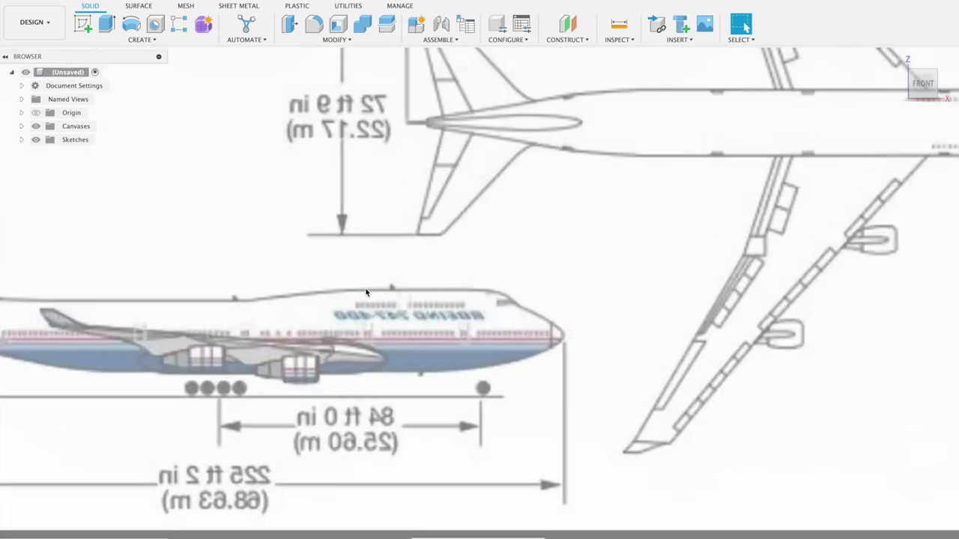
pyautogui.scroll(2, 315, 281)
pyautogui.moveTo(293, 274)
pyautogui.mouseDown(button='middle')
pyautogui.moveTo(482, 292)
pyautogui.moveTo(569, 237)
pyautogui.mouseUp(button='middle')
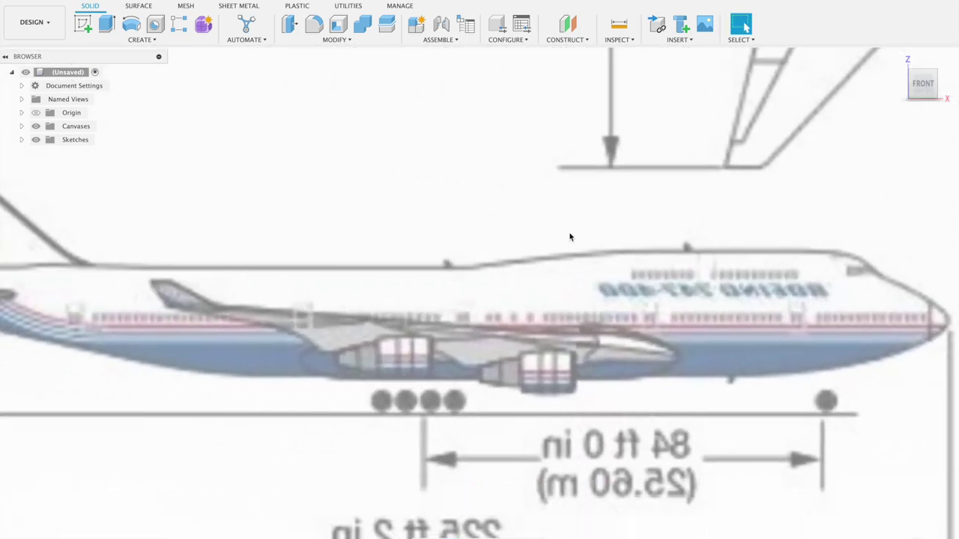
pyautogui.click(83, 24)
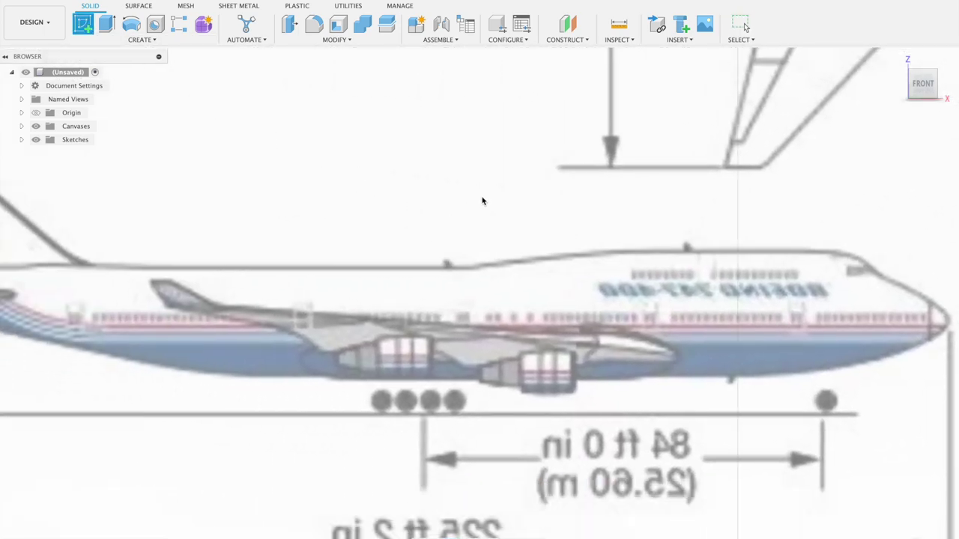
pyautogui.click(458, 261)
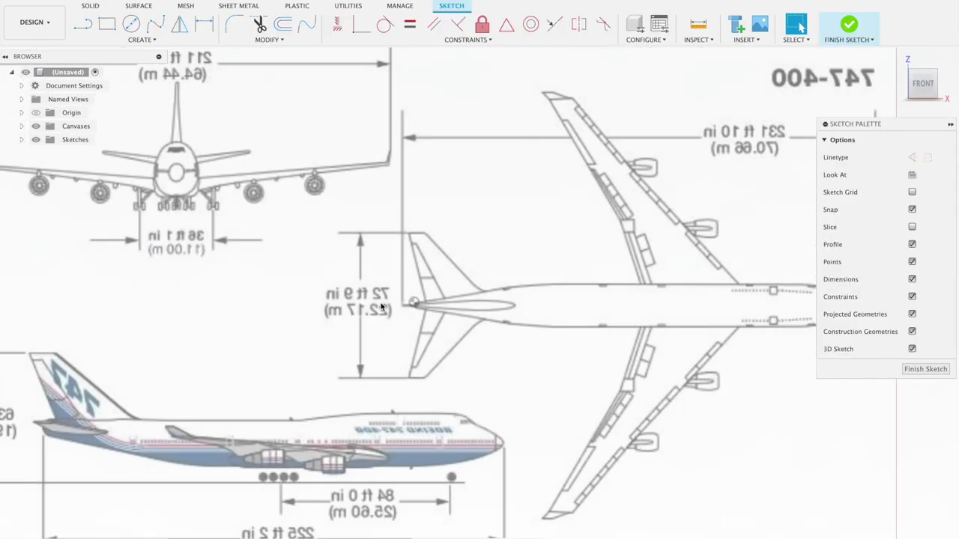
# Center and zoom the 747 side view so it fills the canvas.
pyautogui.moveTo(323, 396); pyautogui.dragTo(547, 278, button='middle')
pyautogui.scroll(3, 530, 291)
pyautogui.scroll(3, 641, 307)
pyautogui.moveTo(640, 307)
pyautogui.mouseDown(button='middle')
pyautogui.moveTo(317, 271)
pyautogui.moveTo(465, 322)
pyautogui.mouseUp(button='middle')
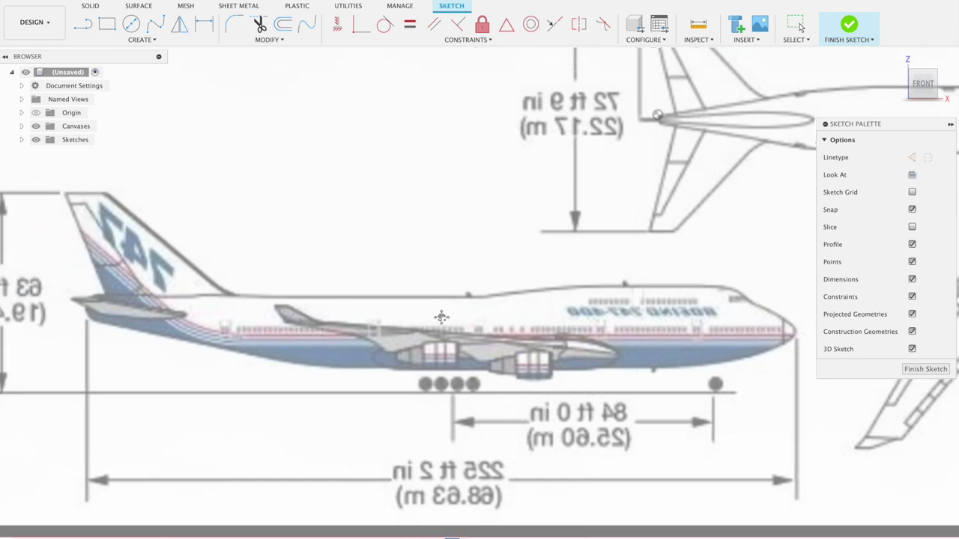
pyautogui.click(155, 24)
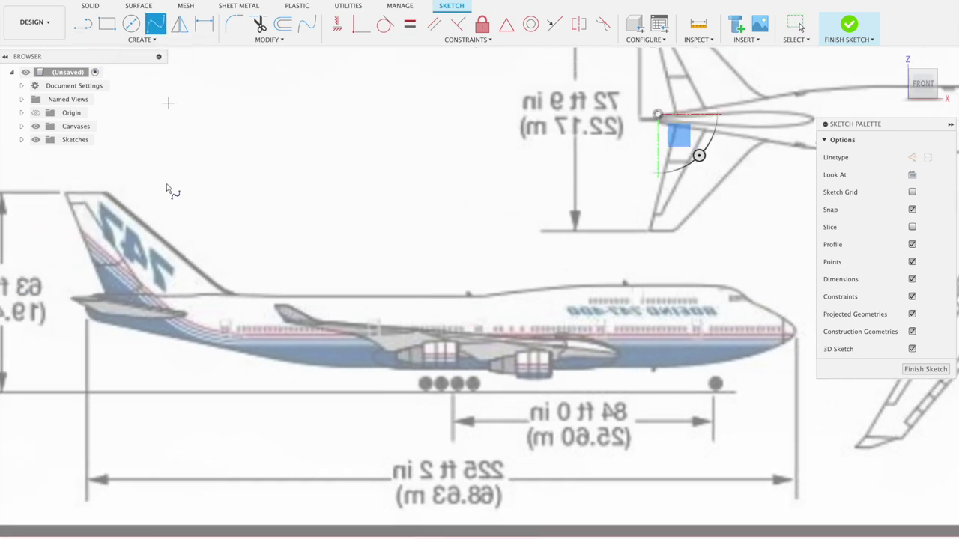
# Start a fit-point spline at the tail and place points along the upper fuselage.
pyautogui.click(93, 293)
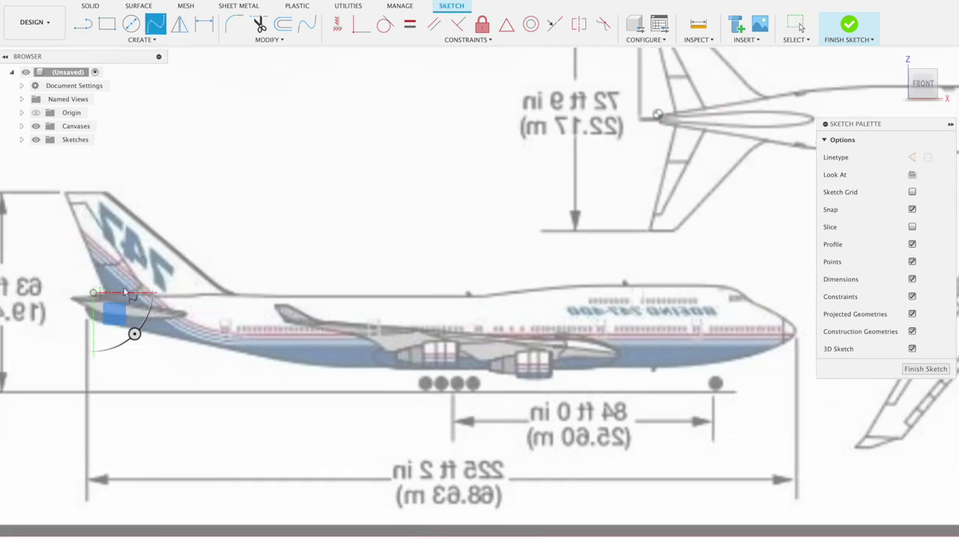
pyautogui.click(482, 296)
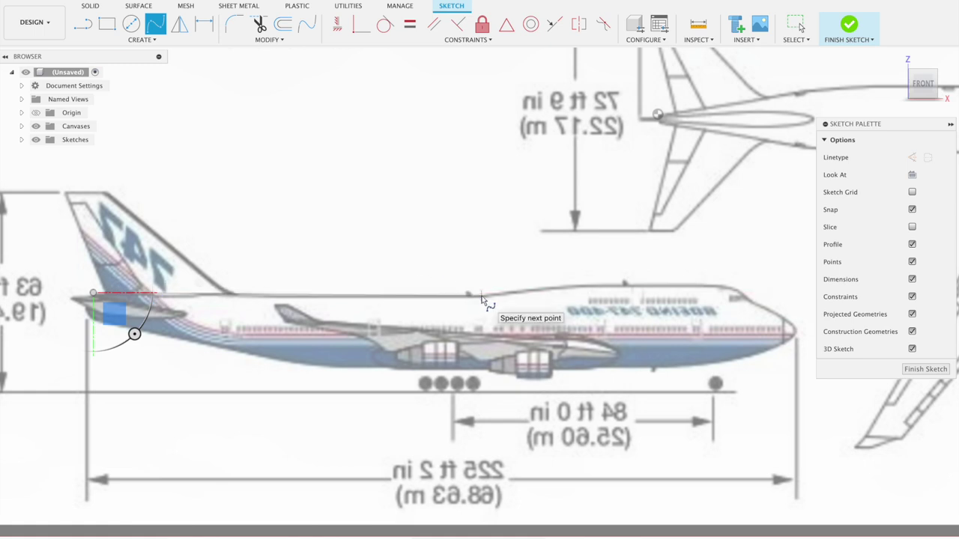
pyautogui.scroll(2, 482, 296)
pyautogui.click(482, 297)
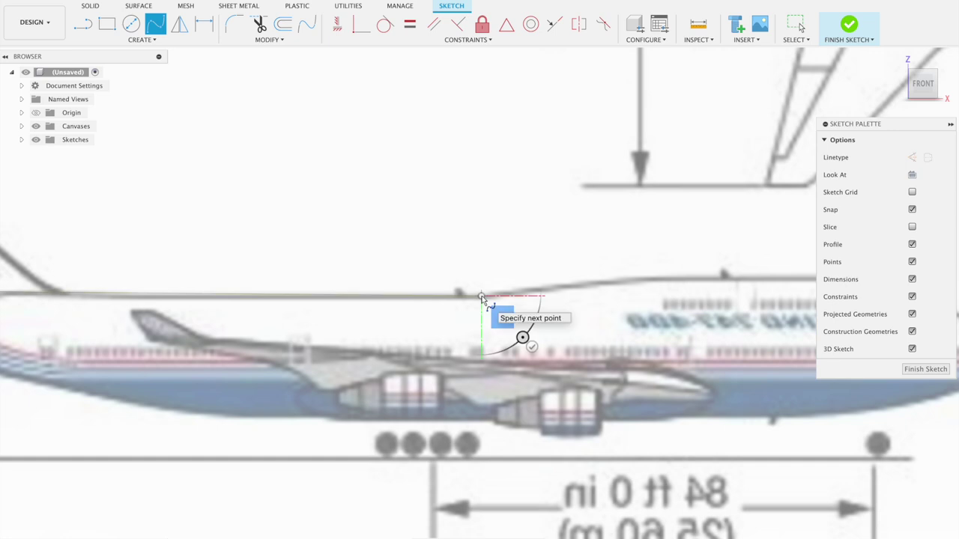
pyautogui.scroll(-1, 481, 297)
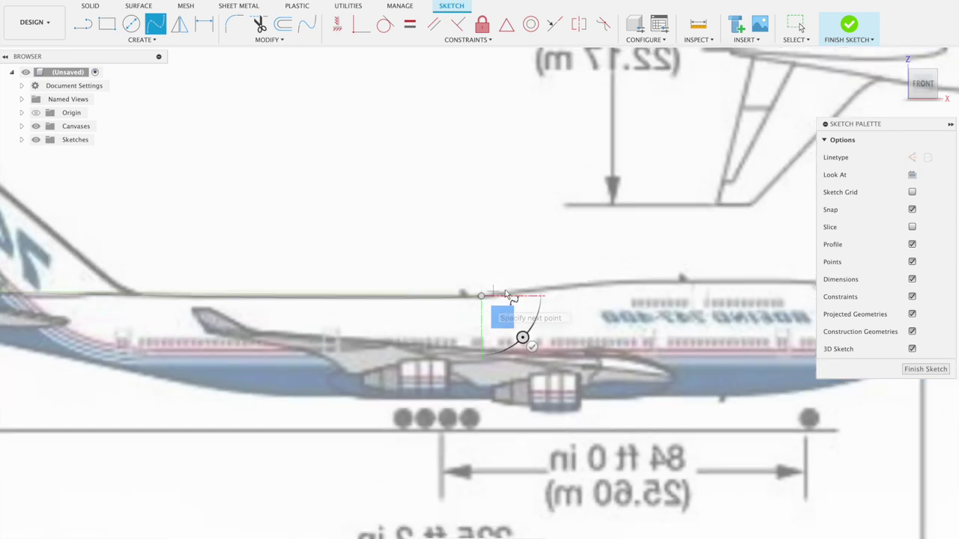
pyautogui.click(597, 285)
pyautogui.scroll(-2, 592, 286)
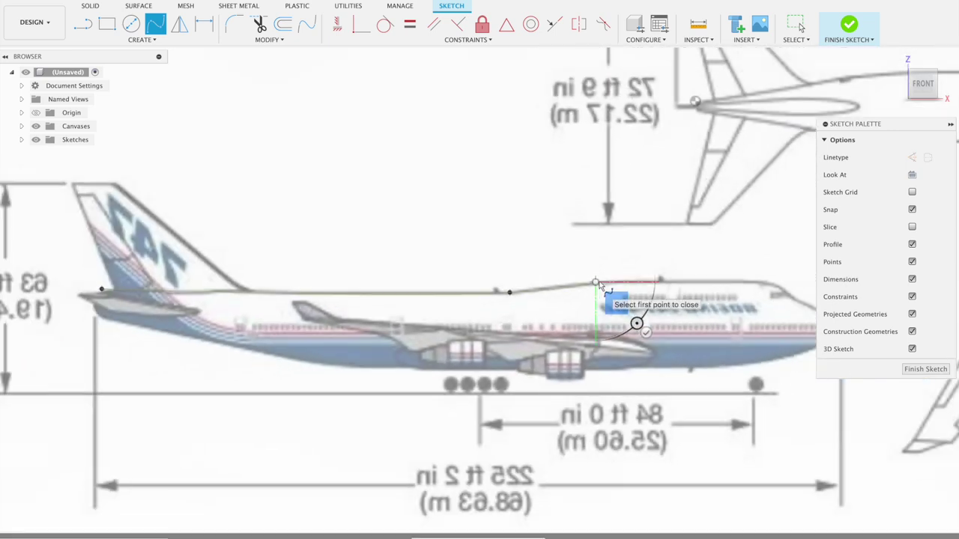
# Continue the spline with points along the upper deck and near the nose.
pyautogui.moveTo(577, 287); pyautogui.dragTo(306, 295, button='middle')
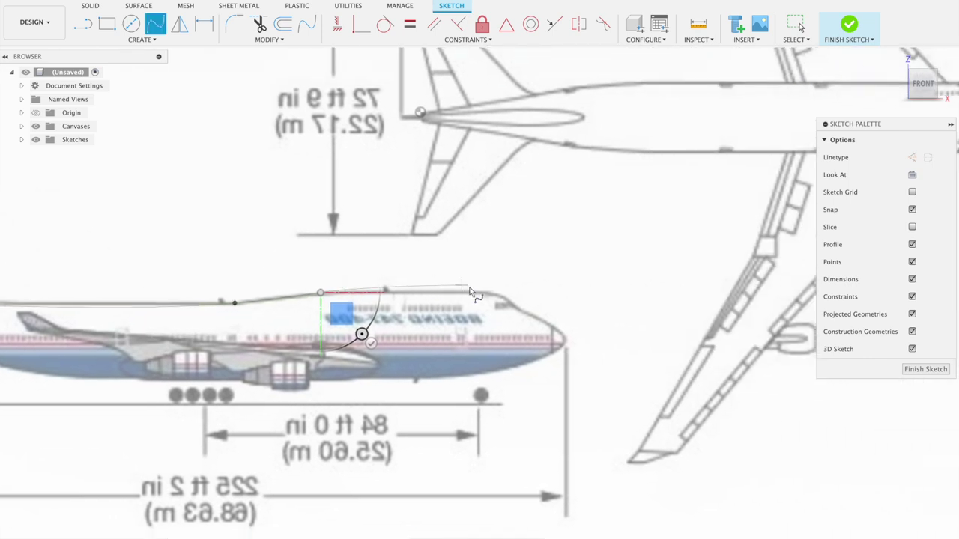
pyautogui.scroll(2, 491, 296)
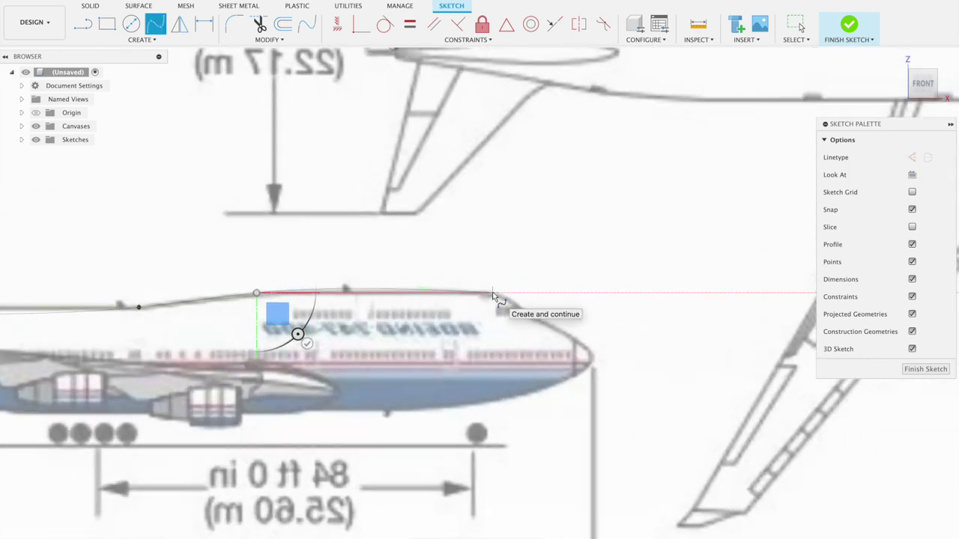
pyautogui.scroll(2, 486, 295)
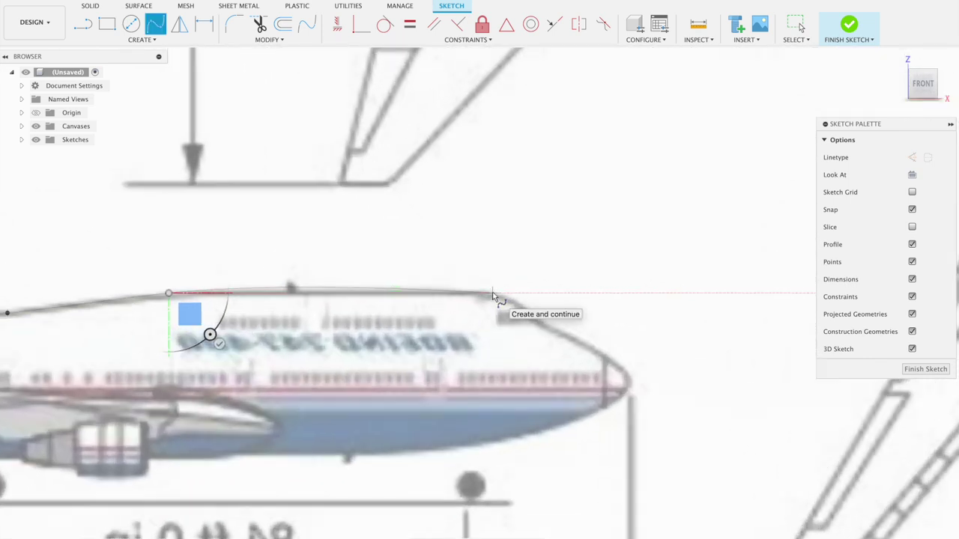
pyautogui.click(297, 293)
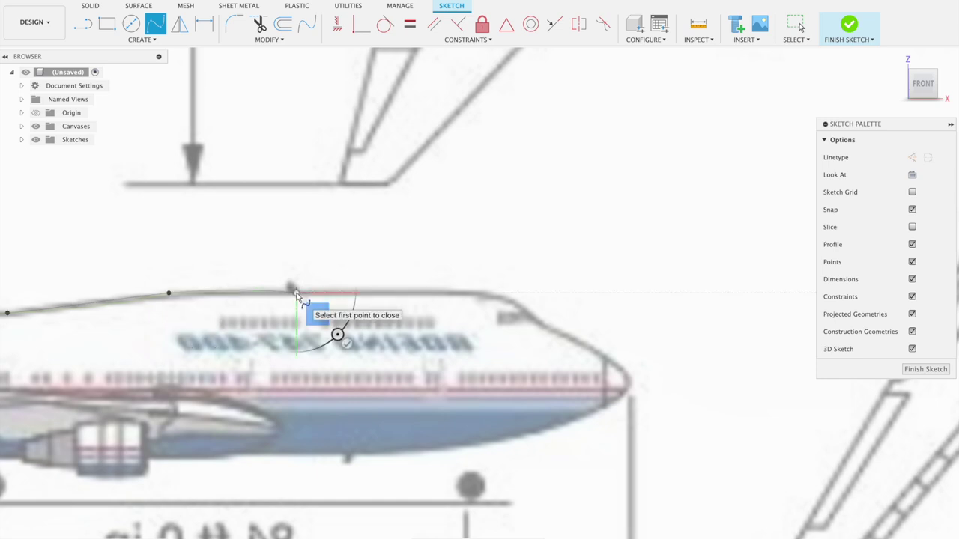
pyautogui.click(495, 292)
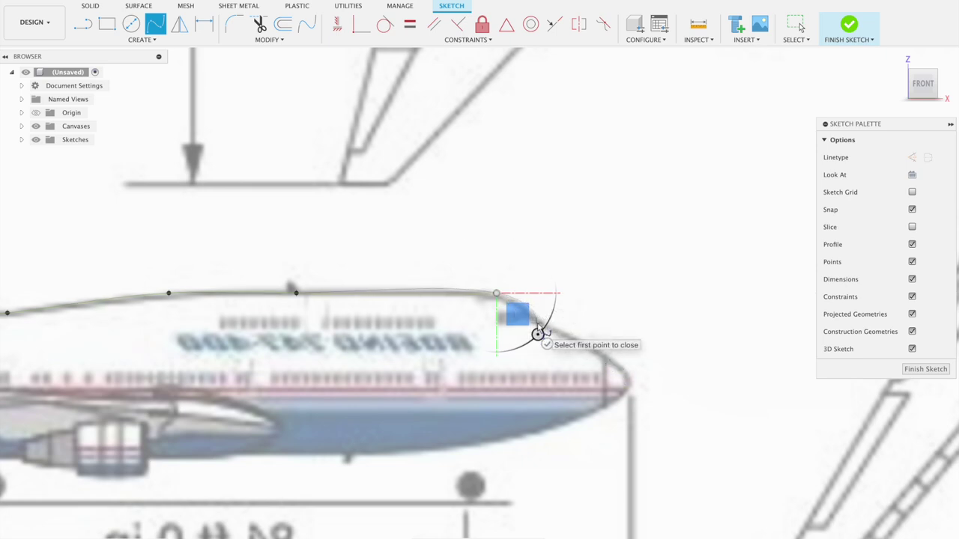
pyautogui.scroll(3, 534, 324)
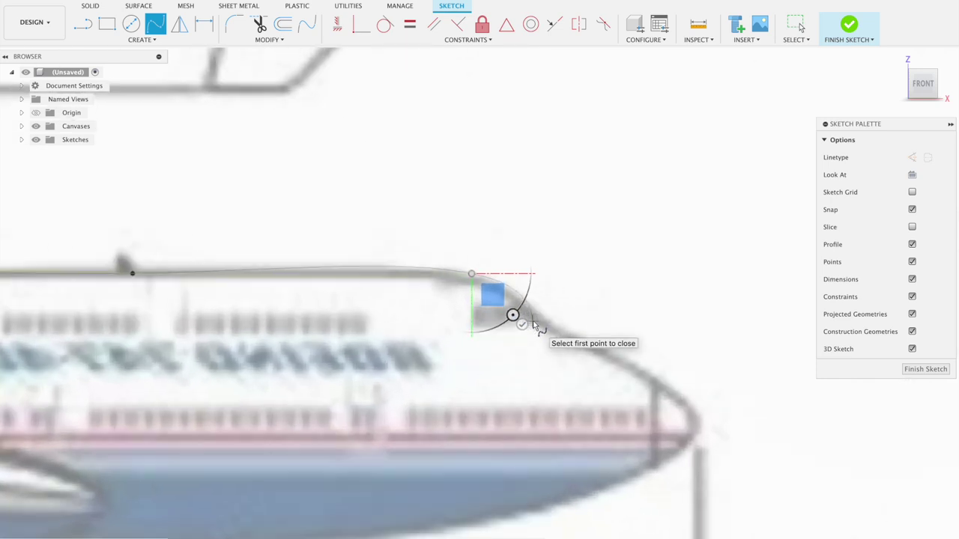
pyautogui.scroll(2, 534, 324)
pyautogui.scroll(-3, 533, 324)
pyautogui.hscroll(3, 533, 324)
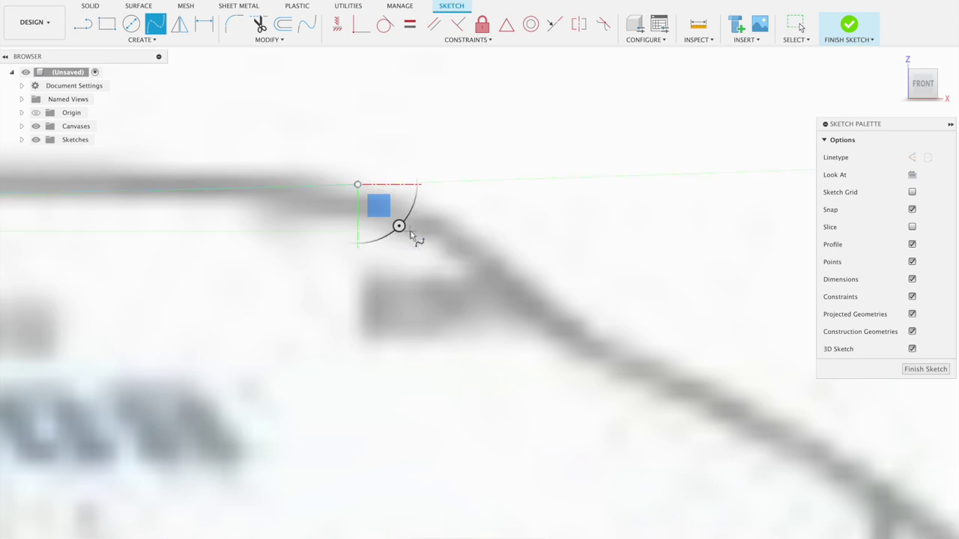
pyautogui.click(84, 24)
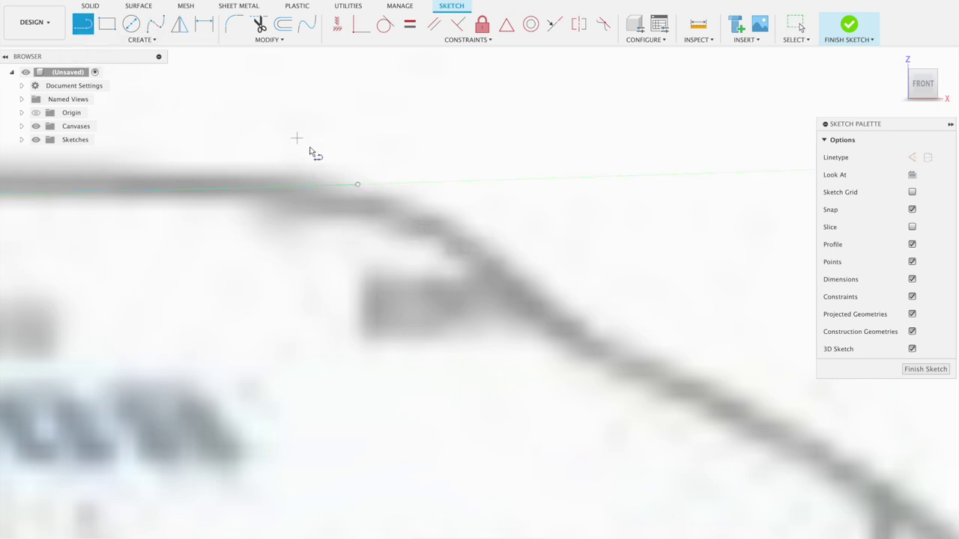
# Draw lines from the spline's end down the nose, with an arc under the nose.
pyautogui.click(358, 184)
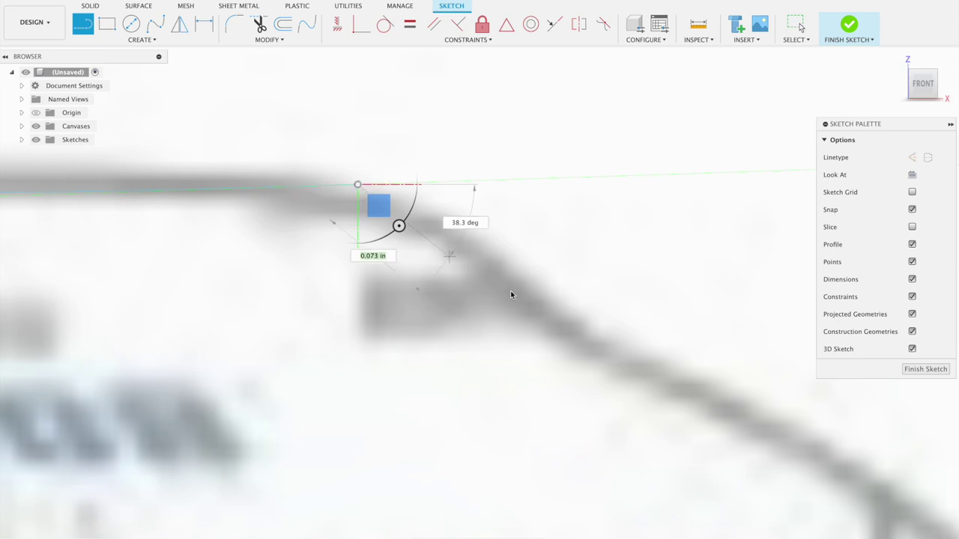
pyautogui.scroll(-3, 600, 336)
pyautogui.scroll(-3, 600, 336)
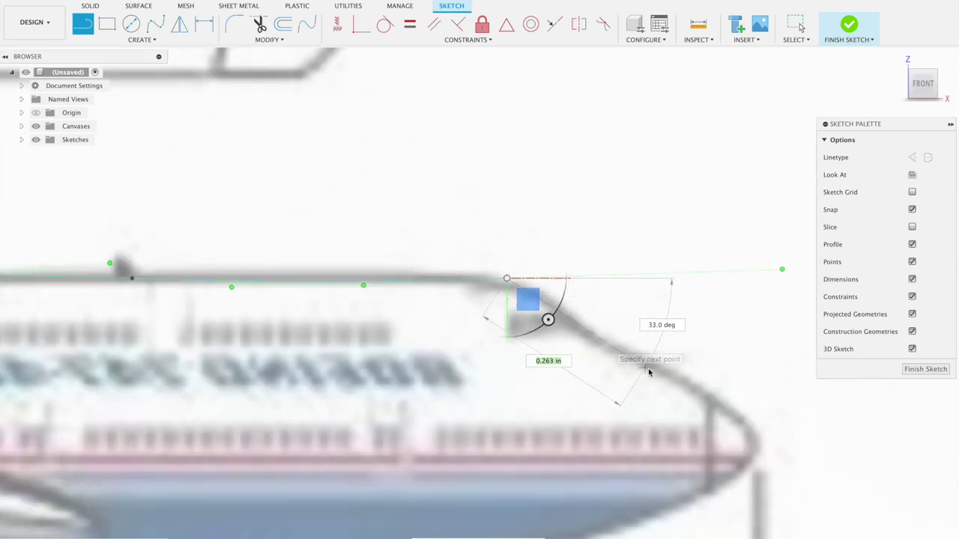
pyautogui.click(707, 399)
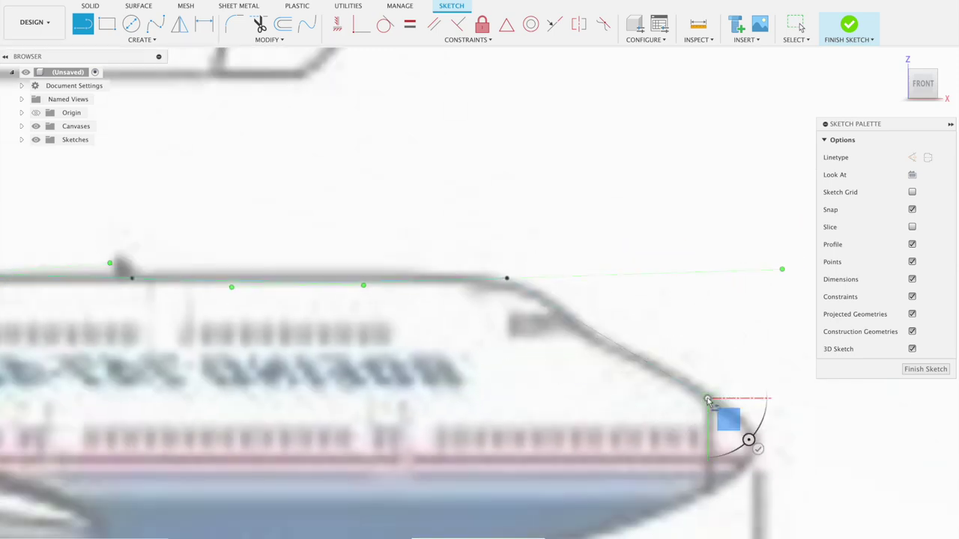
pyautogui.scroll(1, 707, 401)
pyautogui.scroll(1, 708, 401)
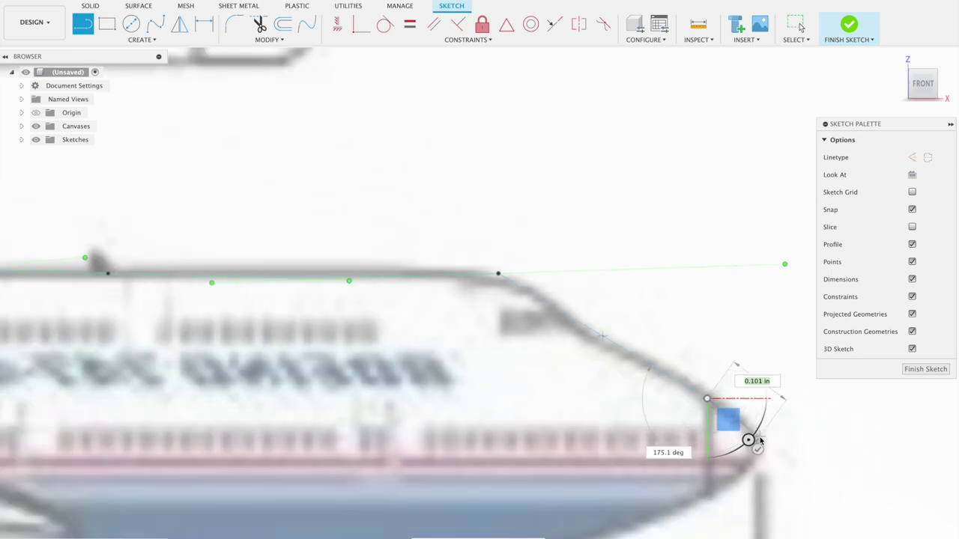
pyautogui.scroll(-2, 758, 441)
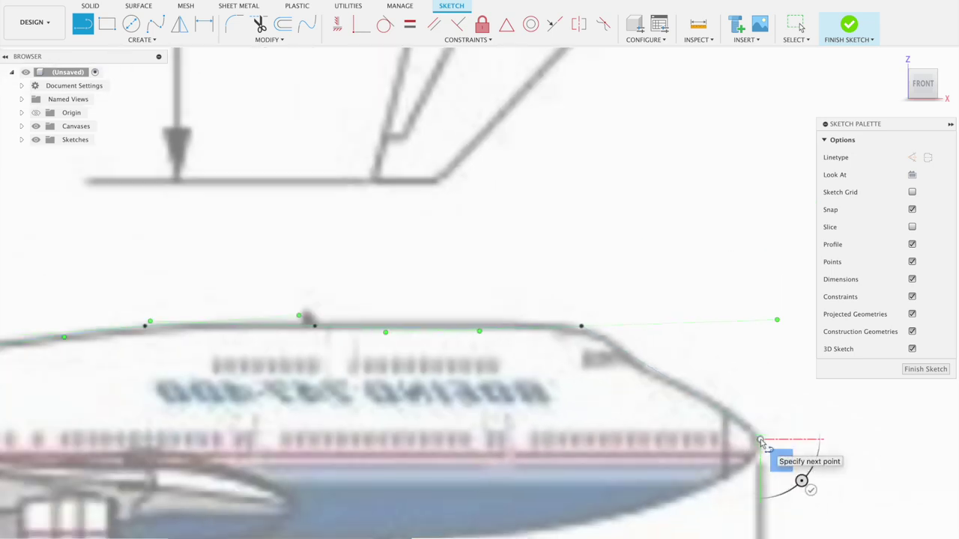
pyautogui.click(734, 474)
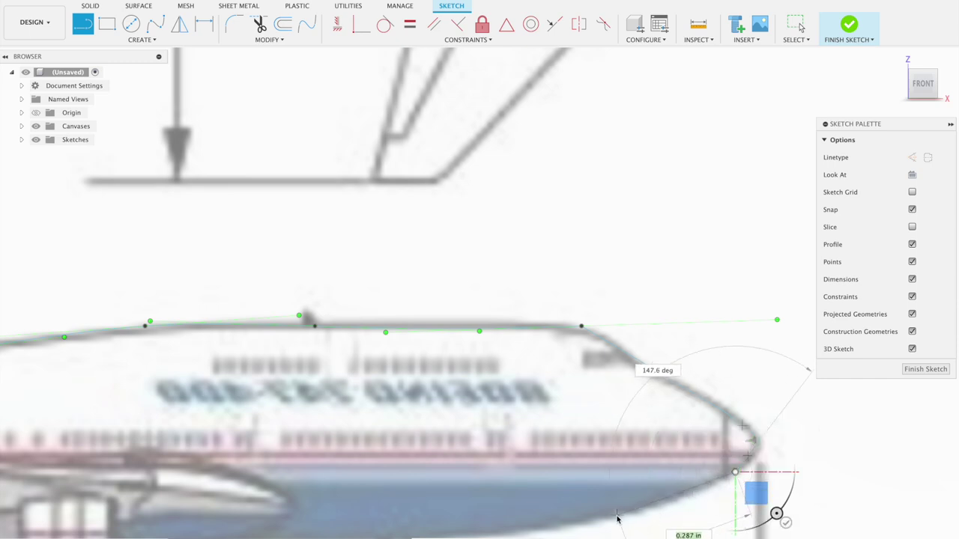
pyautogui.scroll(-2, 617, 517)
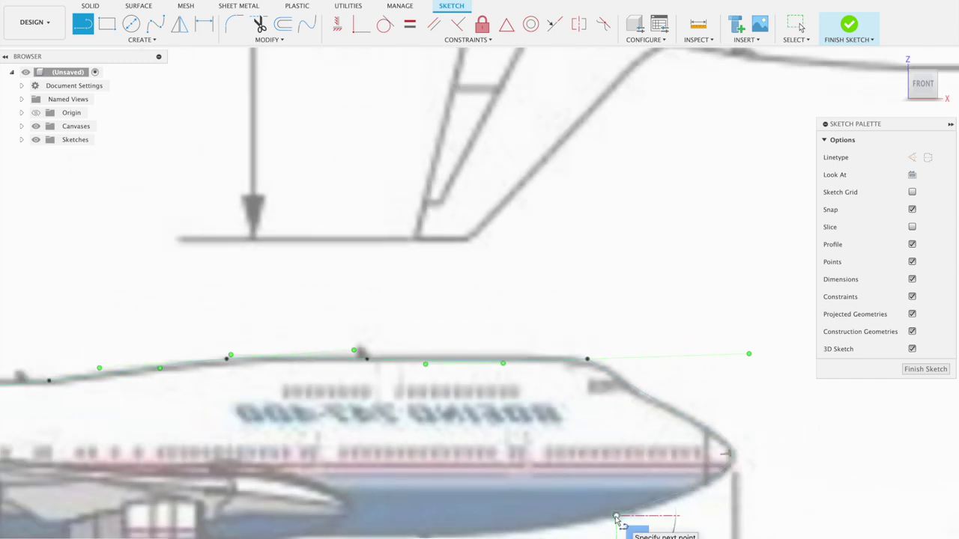
pyautogui.click(490, 535)
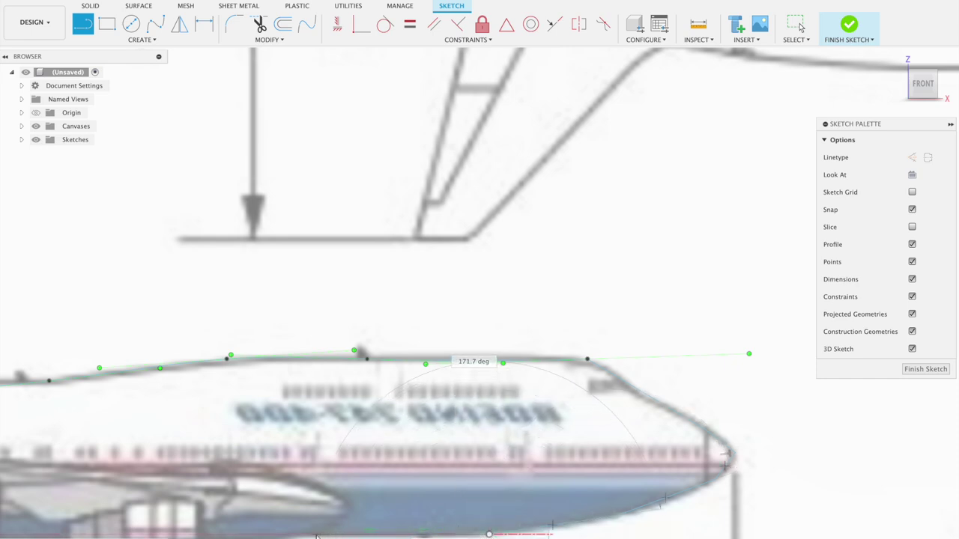
# Trace the belly under the wings back toward the tail with straight lines.
pyautogui.moveTo(316, 537); pyautogui.dragTo(669, 455, button='middle')
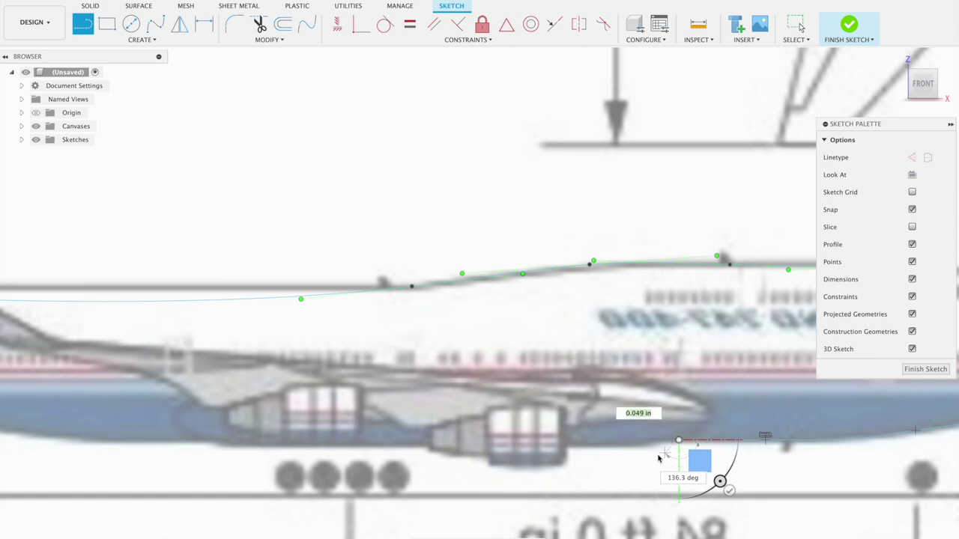
pyautogui.click(567, 447)
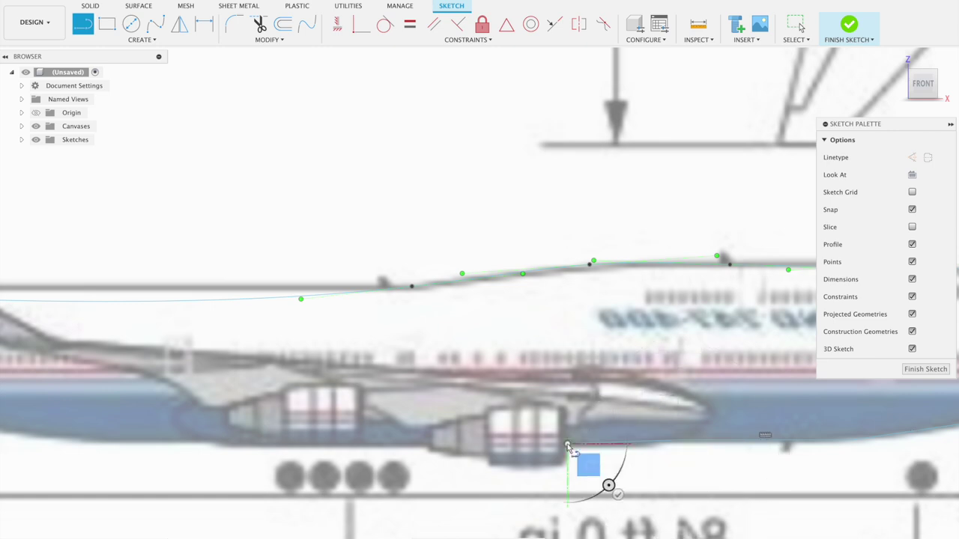
pyautogui.click(212, 442)
pyautogui.moveTo(212, 443); pyautogui.dragTo(648, 403, button='middle')
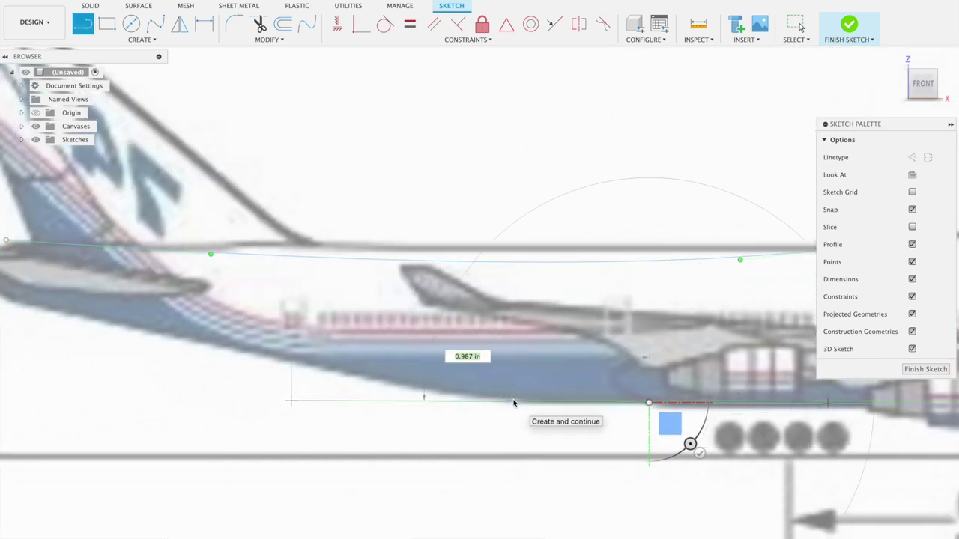
pyautogui.click(513, 399)
# Try shaping an arc from the last belly point, then restart the outline there.
pyautogui.moveTo(291, 401); pyautogui.dragTo(279, 328)
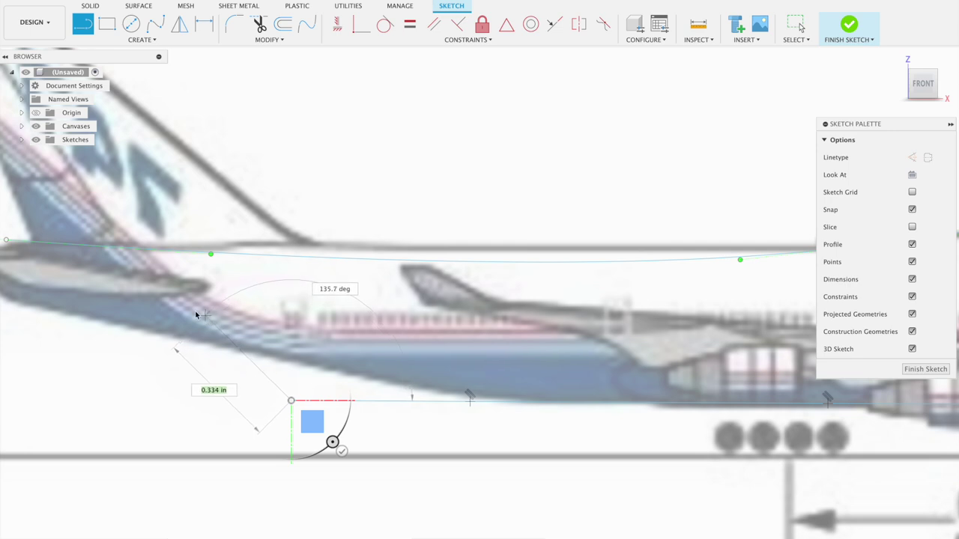
pyautogui.moveTo(279, 327); pyautogui.dragTo(341, 450)
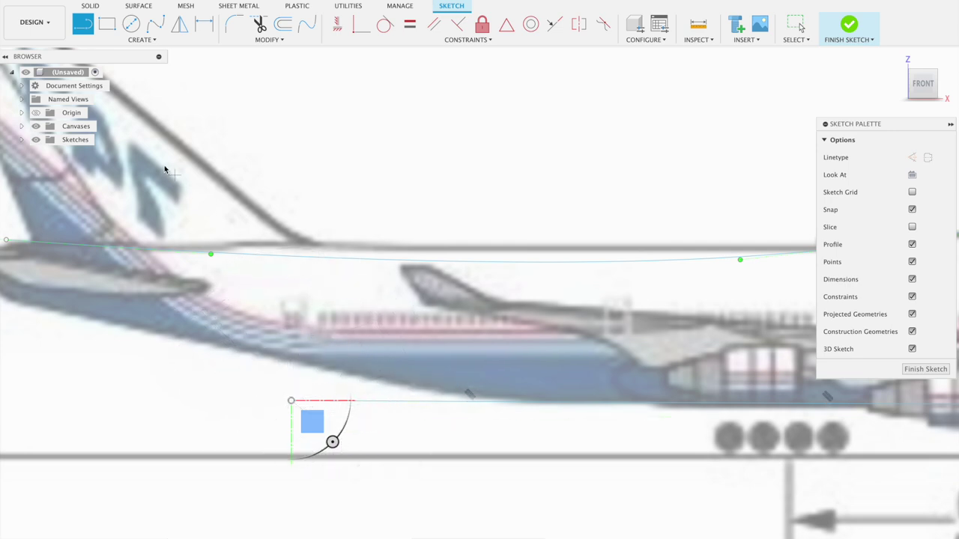
pyautogui.scroll(2, 477, 402)
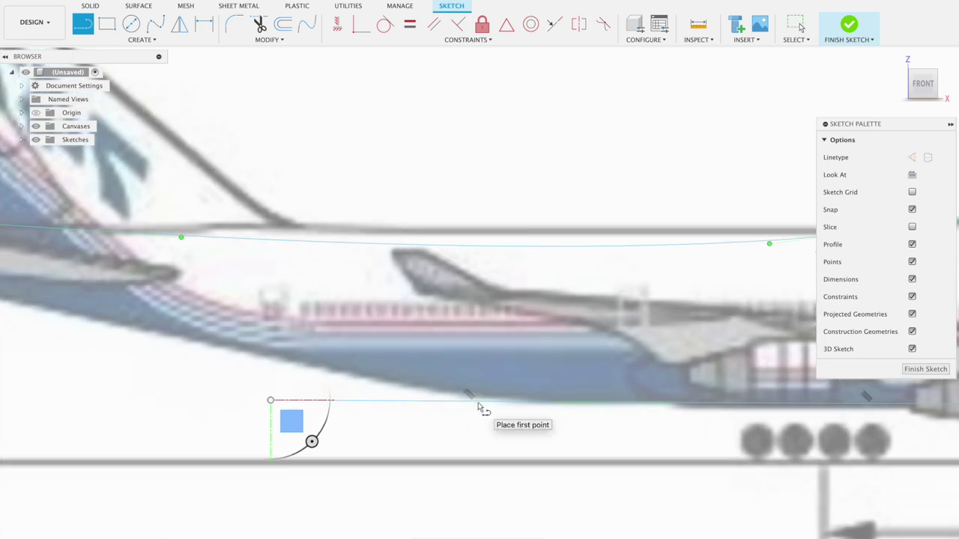
pyautogui.scroll(2, 478, 402)
pyautogui.click(478, 402)
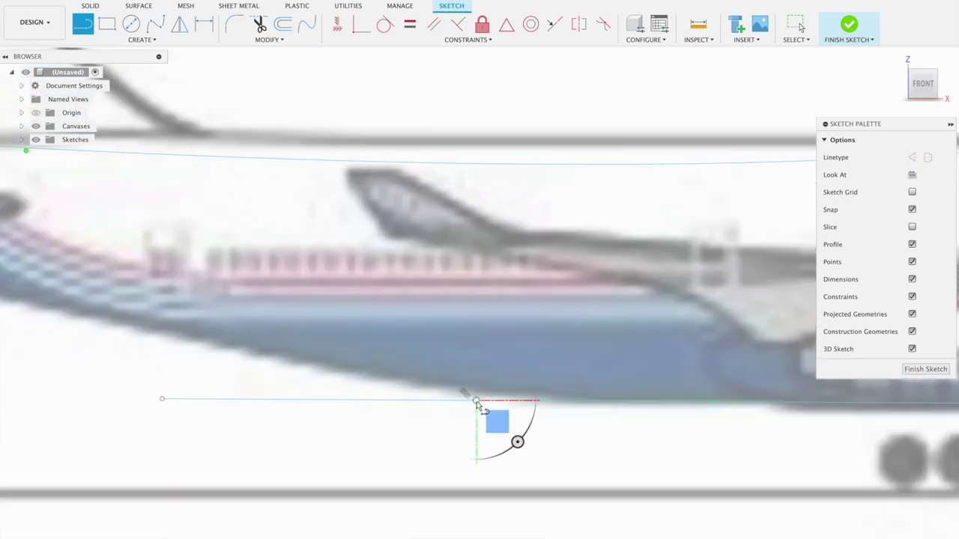
pyautogui.scroll(-1, 322, 339)
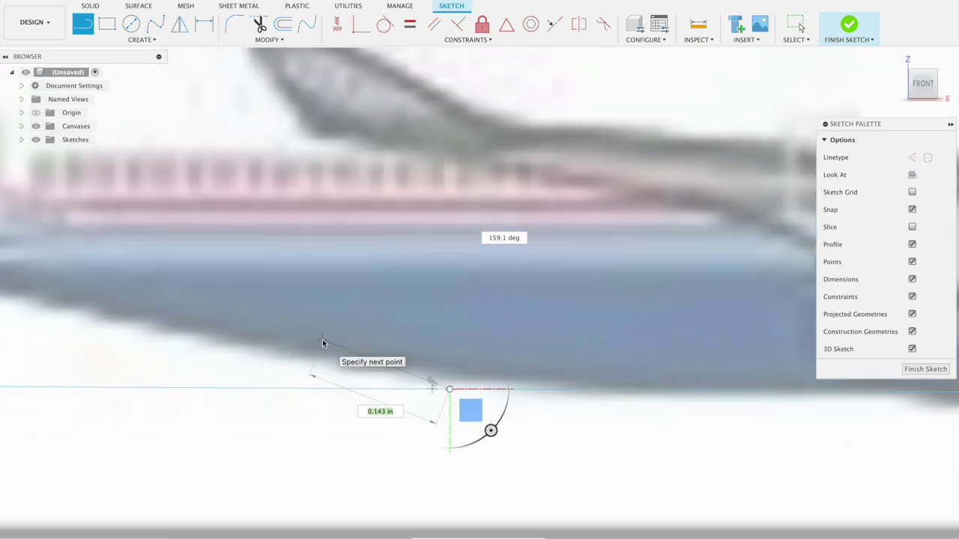
pyautogui.scroll(-1, 322, 339)
pyautogui.scroll(-1, 339, 361)
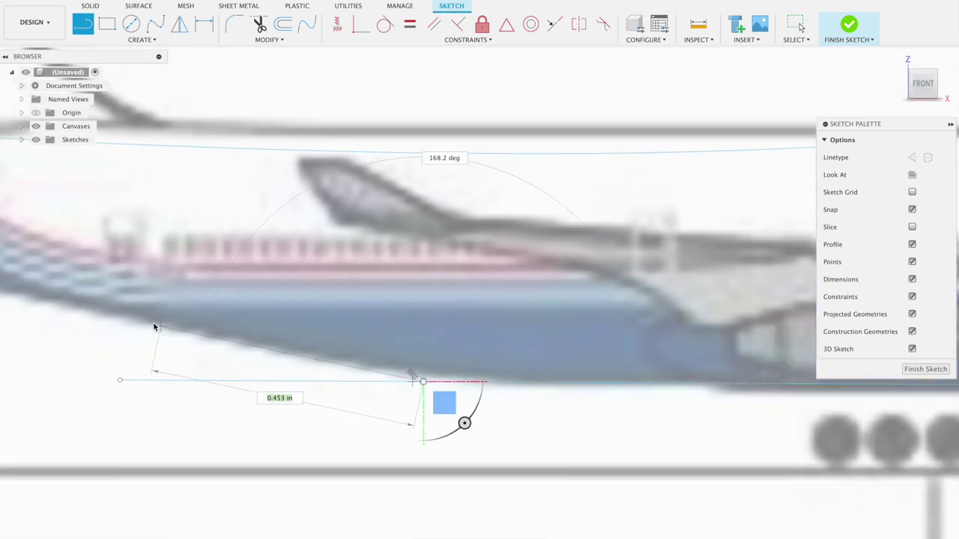
# Trace the rear fuselage underside up to the base of the tail.
pyautogui.click(116, 318)
pyautogui.scroll(2, 417, 370)
pyautogui.scroll(1, 338, 372)
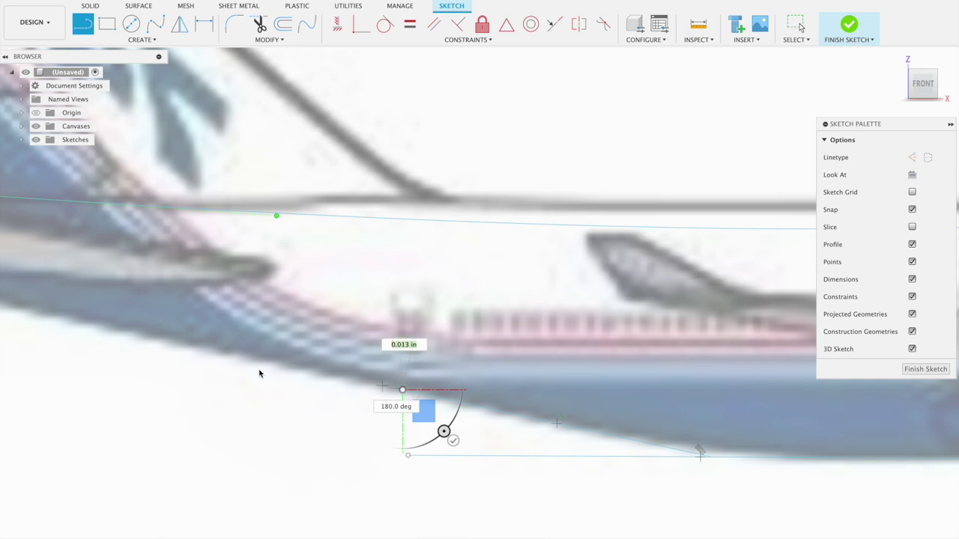
pyautogui.click(214, 349)
pyautogui.scroll(3, 90, 322)
pyautogui.scroll(3, 150, 303)
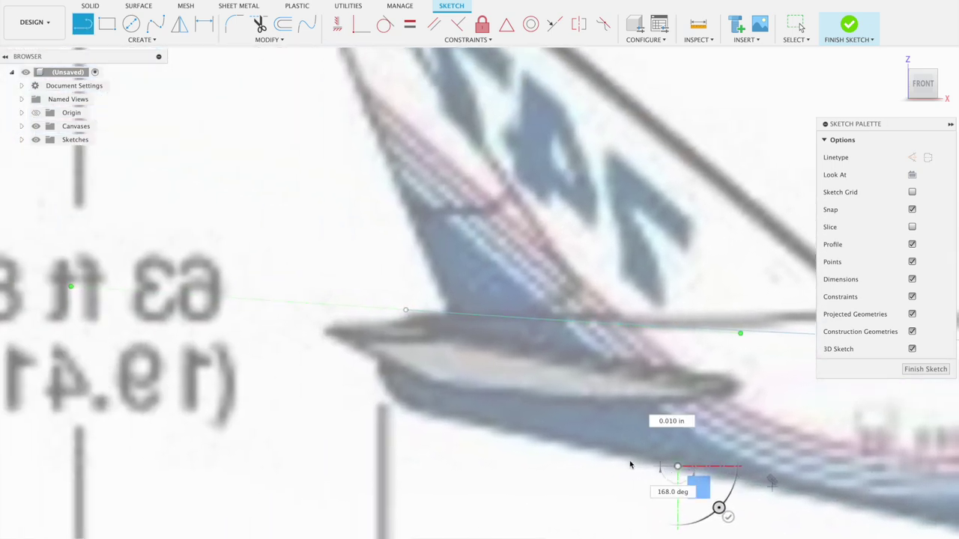
pyautogui.click(405, 407)
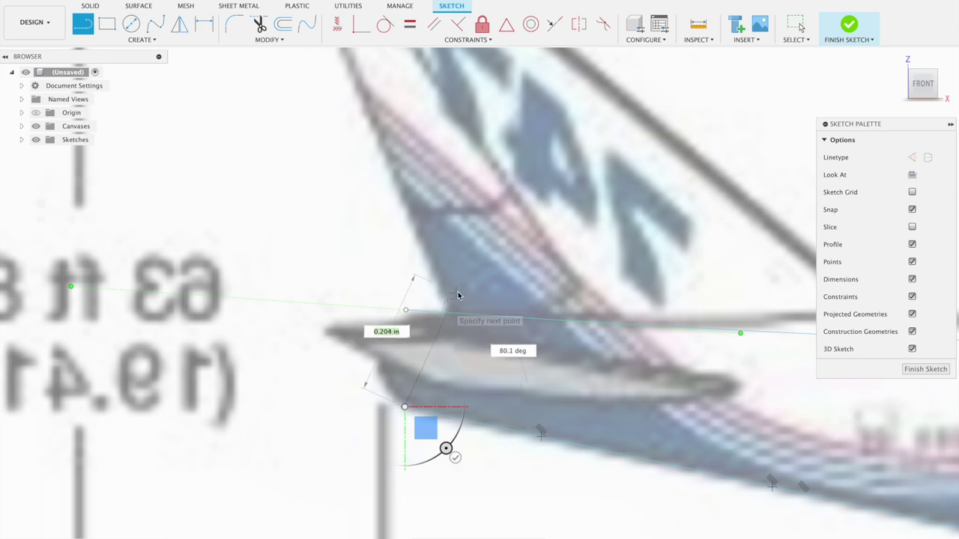
pyautogui.scroll(-3, 397, 341)
pyautogui.scroll(-3, 397, 339)
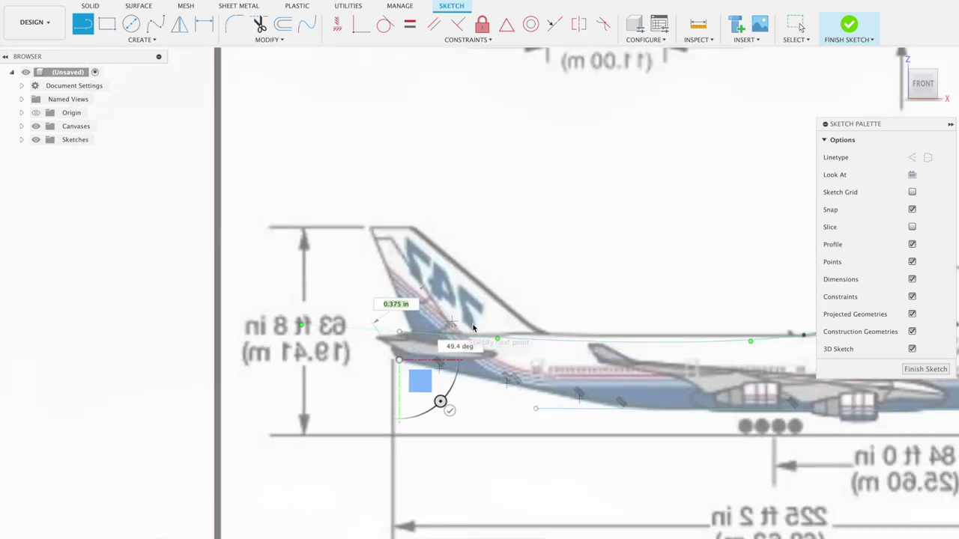
pyautogui.moveTo(464, 326); pyautogui.dragTo(289, 358, button='middle')
pyautogui.scroll(2, 289, 358)
pyautogui.scroll(3, 283, 348)
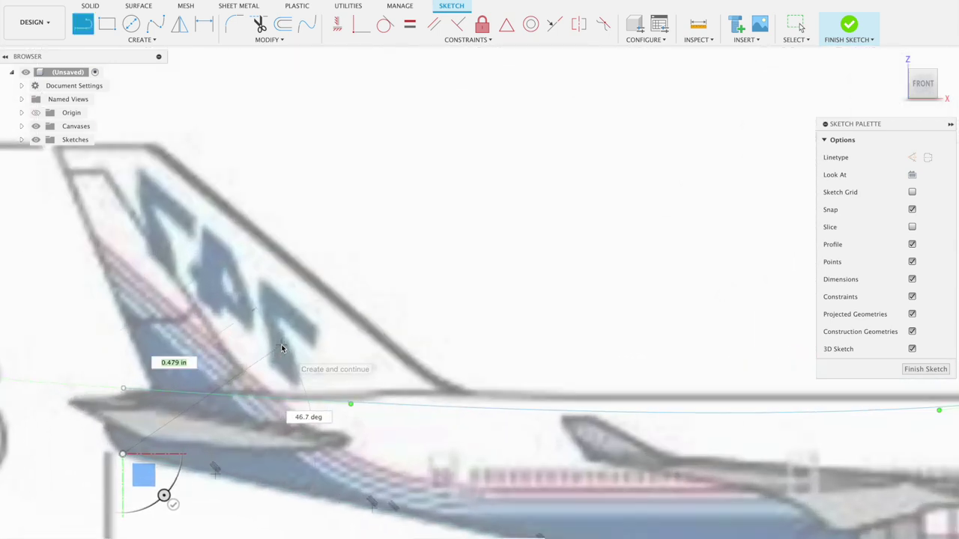
# Draw a short line segment closing the outline at the tail tip.
pyautogui.click(101, 420)
pyautogui.click(67, 404)
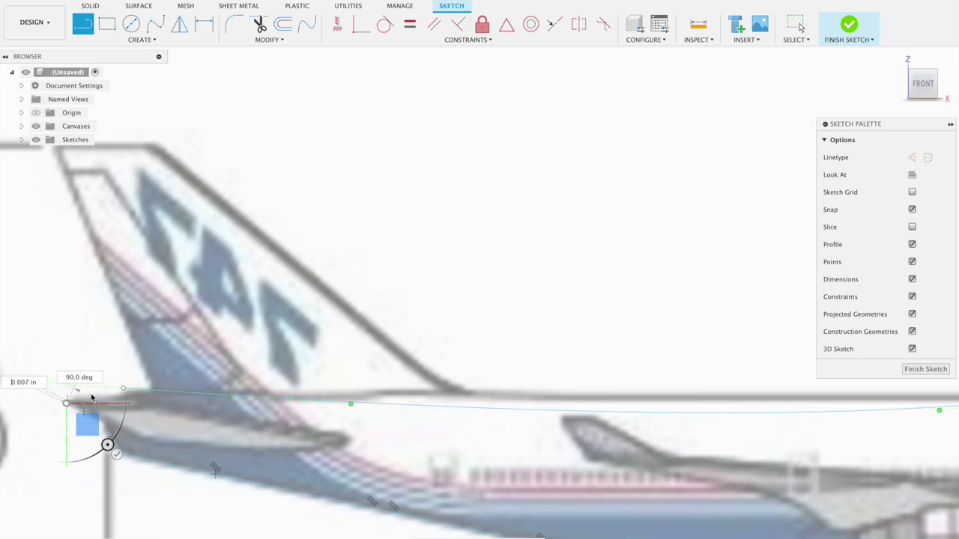
pyautogui.click(123, 391)
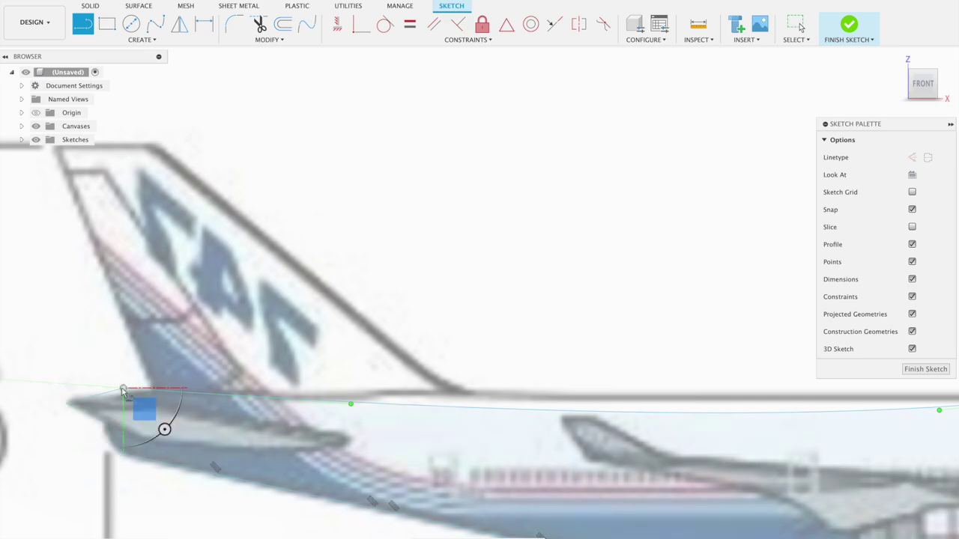
pyautogui.scroll(-1, 256, 349)
pyautogui.scroll(-1, 396, 349)
pyautogui.scroll(-1, 458, 328)
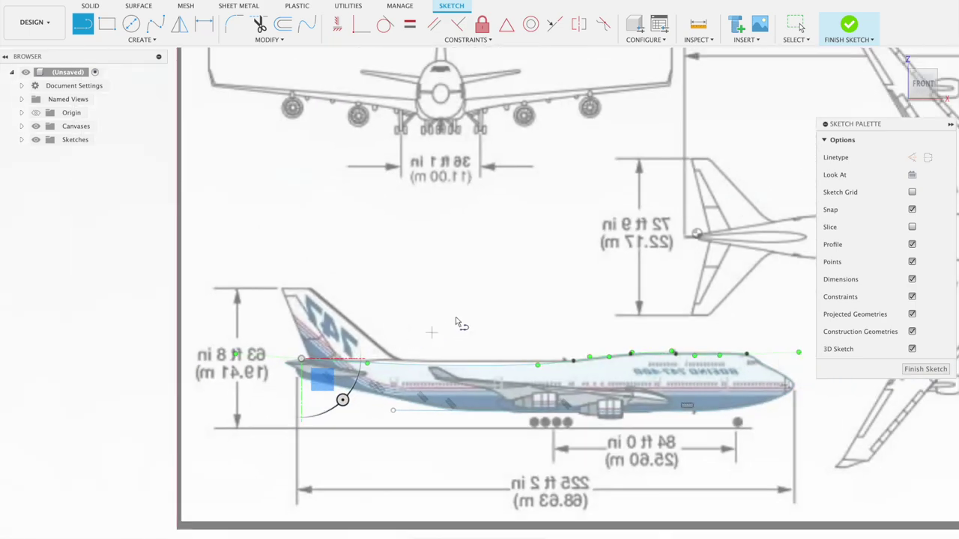
# Add the final spline point at the nose and zoom out to the whole drawing.
pyautogui.scroll(-1, 481, 287)
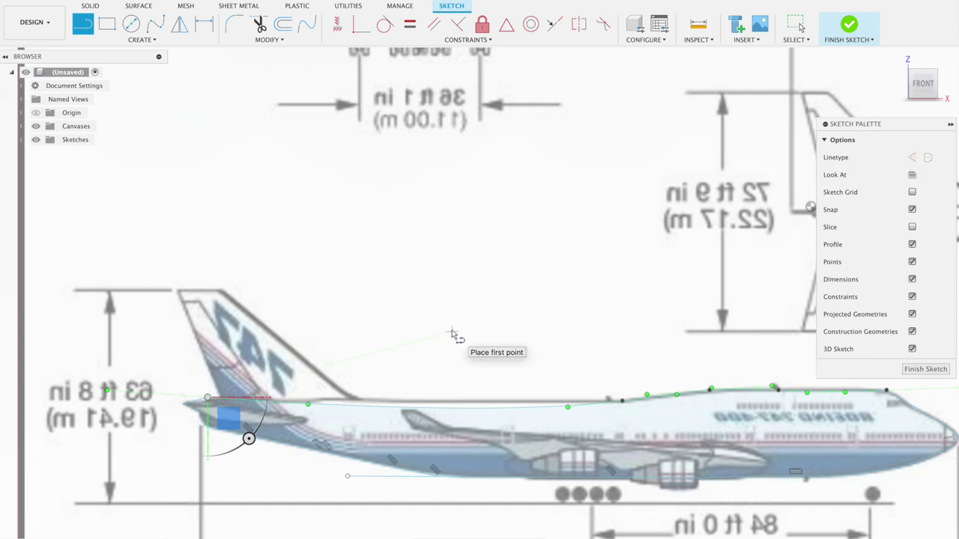
pyautogui.scroll(-1, 433, 334)
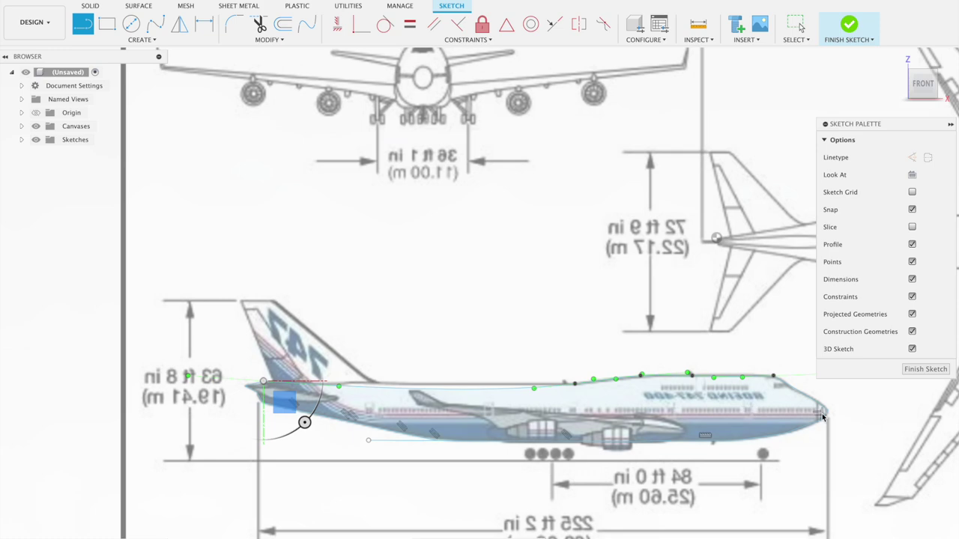
pyautogui.scroll(1, 823, 417)
pyautogui.scroll(2, 826, 418)
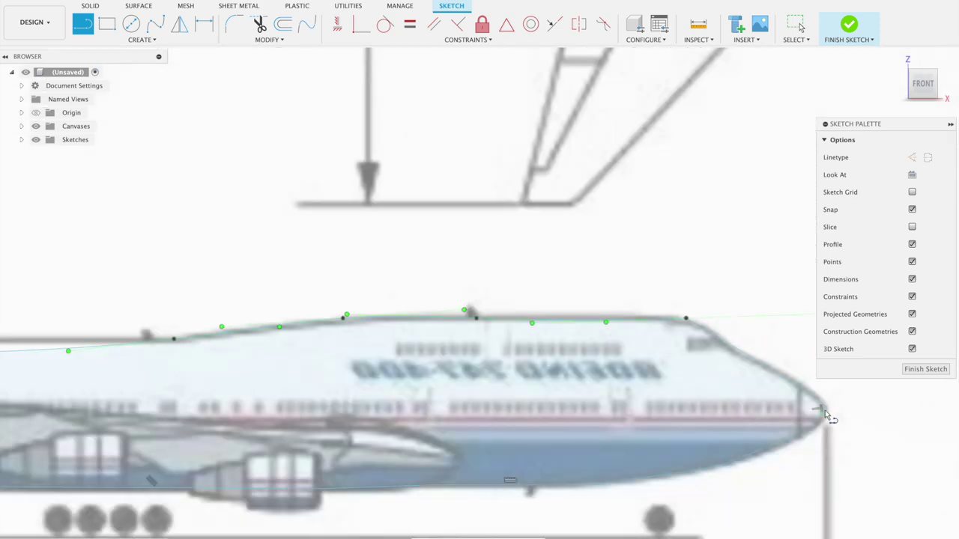
pyautogui.click(826, 416)
pyautogui.scroll(-1, 454, 416)
pyautogui.scroll(-1, 338, 420)
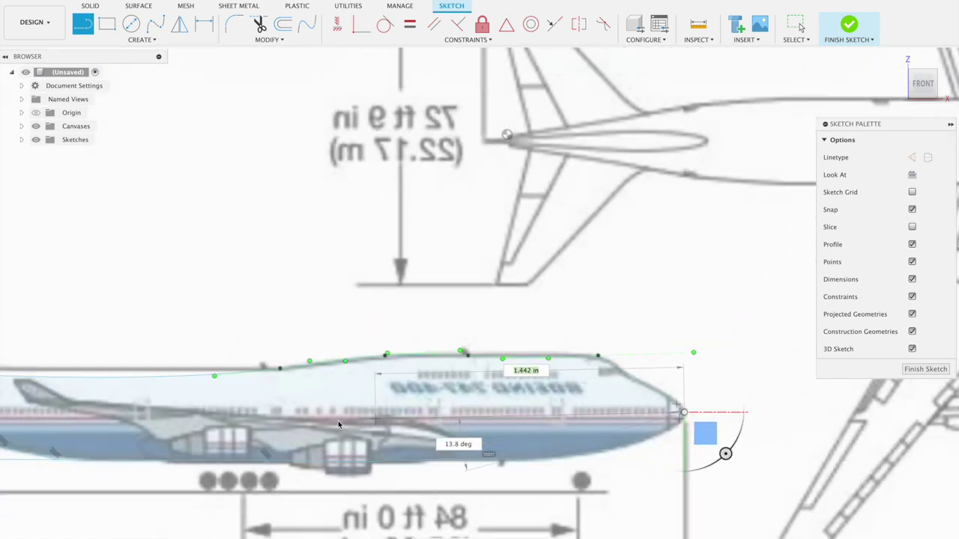
pyautogui.scroll(-1, 337, 420)
pyautogui.scroll(-1, 337, 421)
pyautogui.moveTo(401, 445); pyautogui.dragTo(743, 490, button='middle')
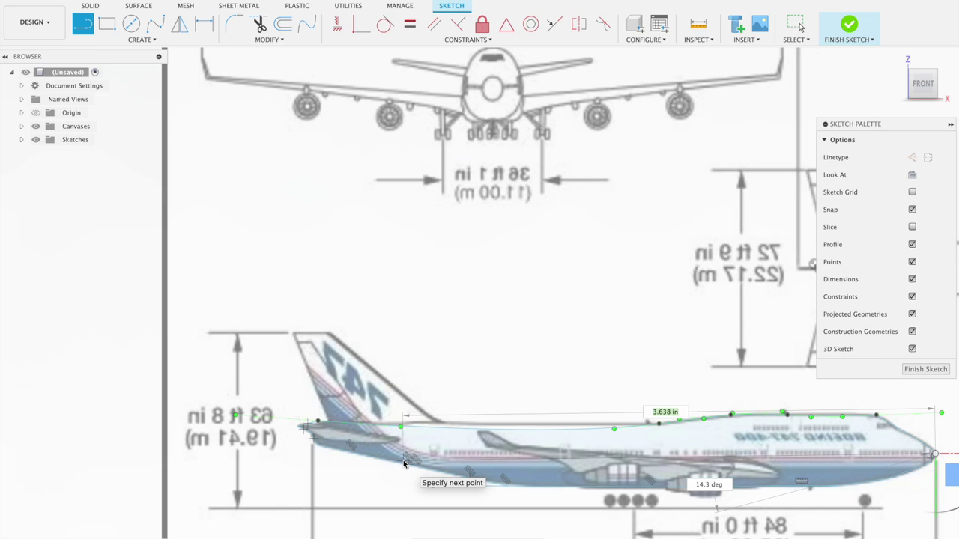
# Complete the spline along the fuselage top.
pyautogui.press('XF86AudioRaiseVolume')
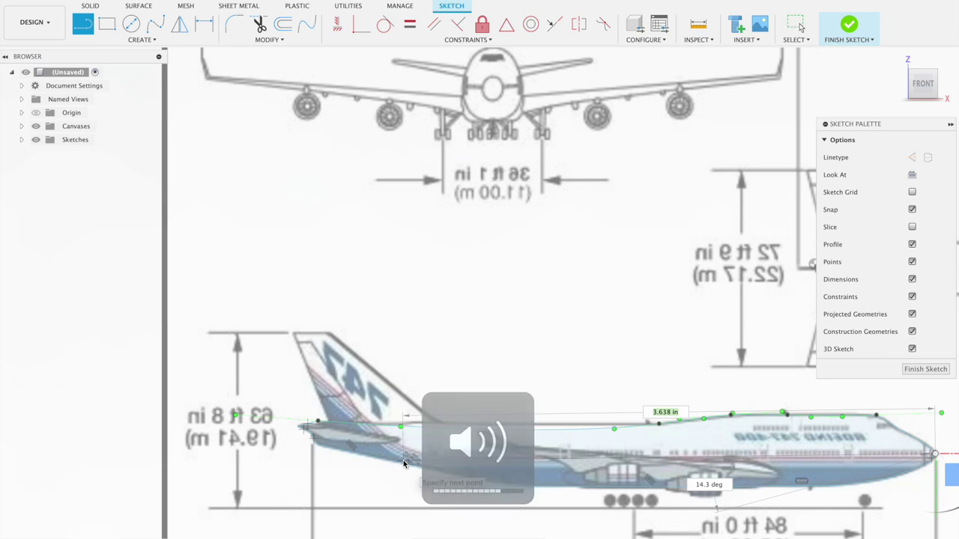
pyautogui.press('XF86AudioRaiseVolume')
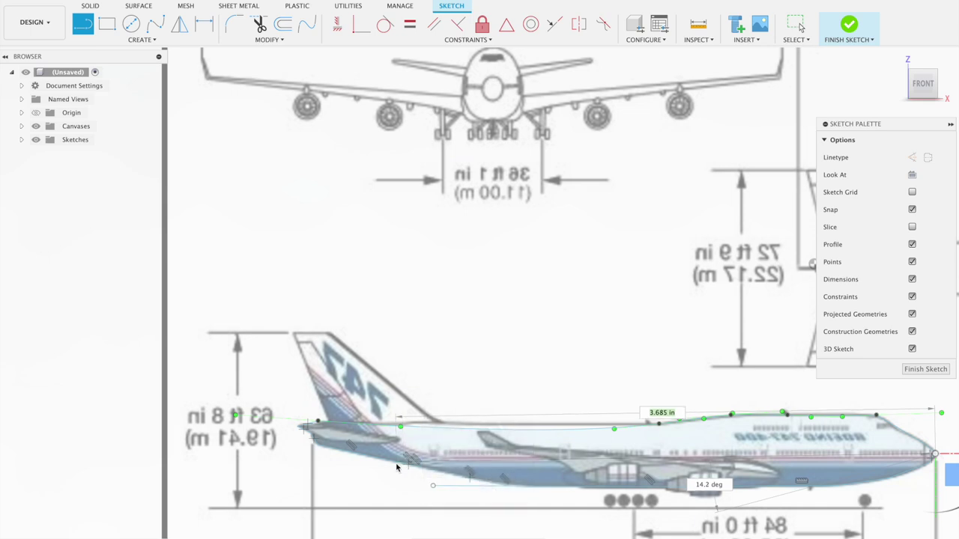
pyautogui.press('Return')
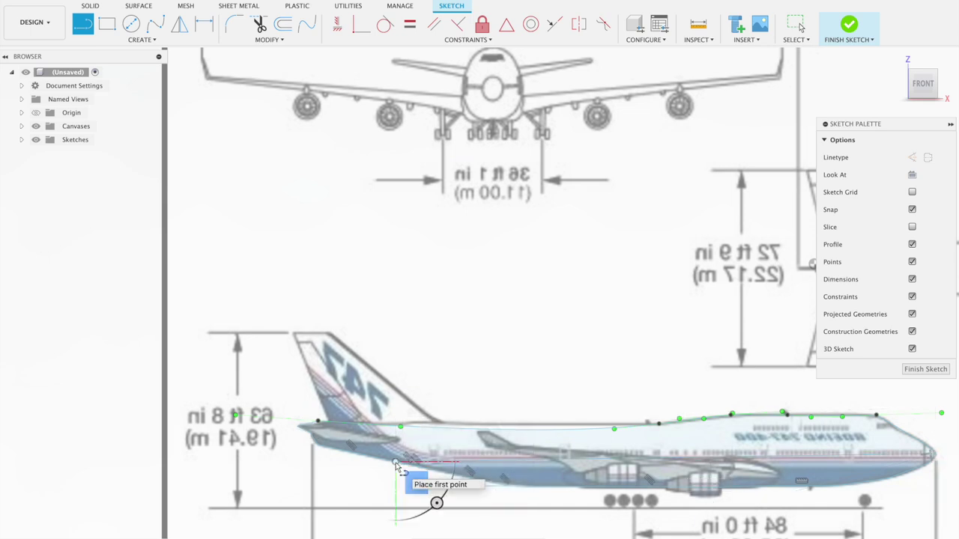
pyautogui.scroll(2, 397, 464)
pyautogui.scroll(2, 397, 465)
pyautogui.scroll(3, 229, 418)
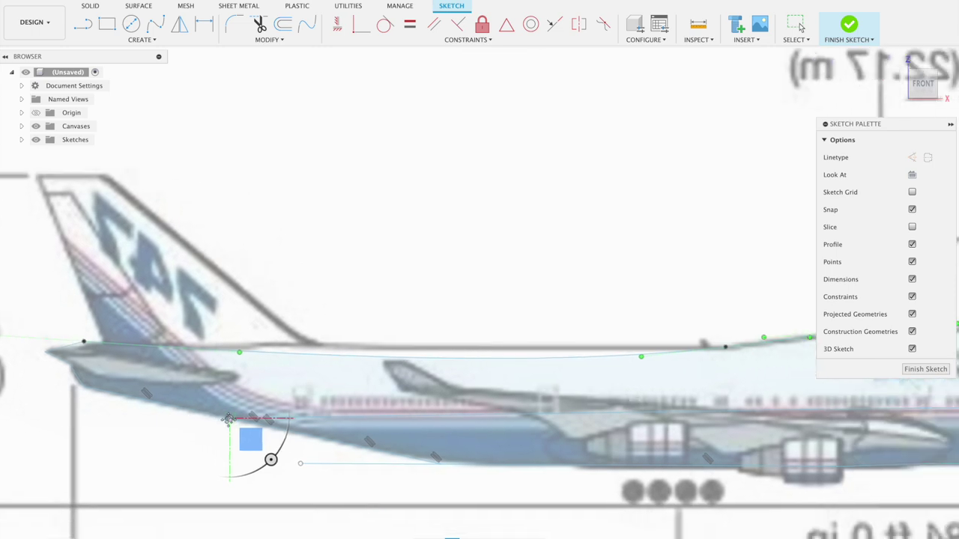
pyautogui.press('l')
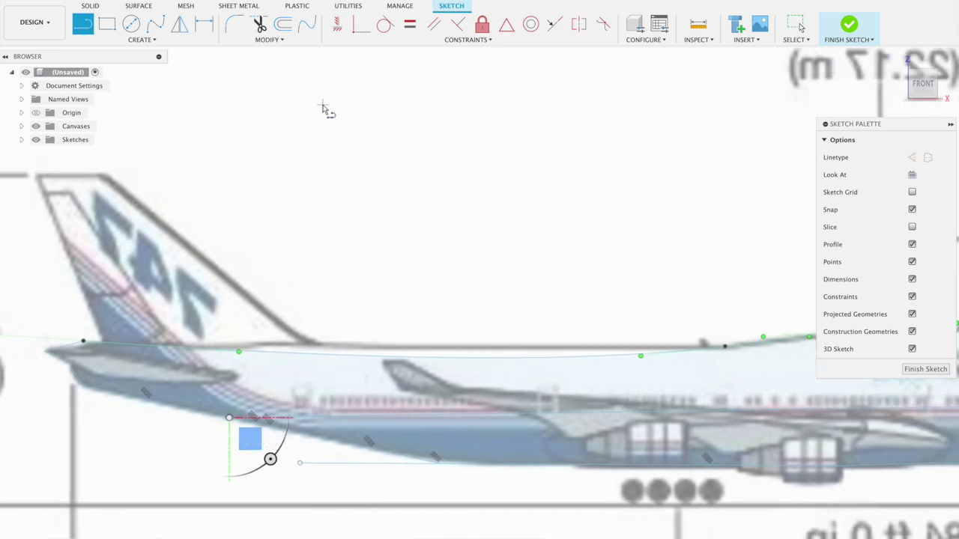
# Trim away the lower fuselage curve pieces near the tail and the nose.
pyautogui.click(259, 24)
pyautogui.scroll(-1, 425, 188)
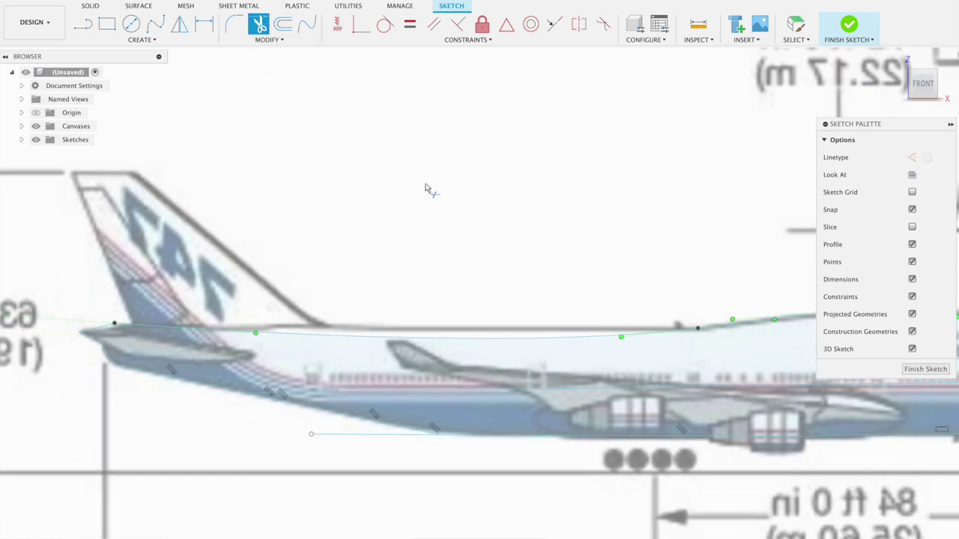
pyautogui.scroll(-1, 424, 188)
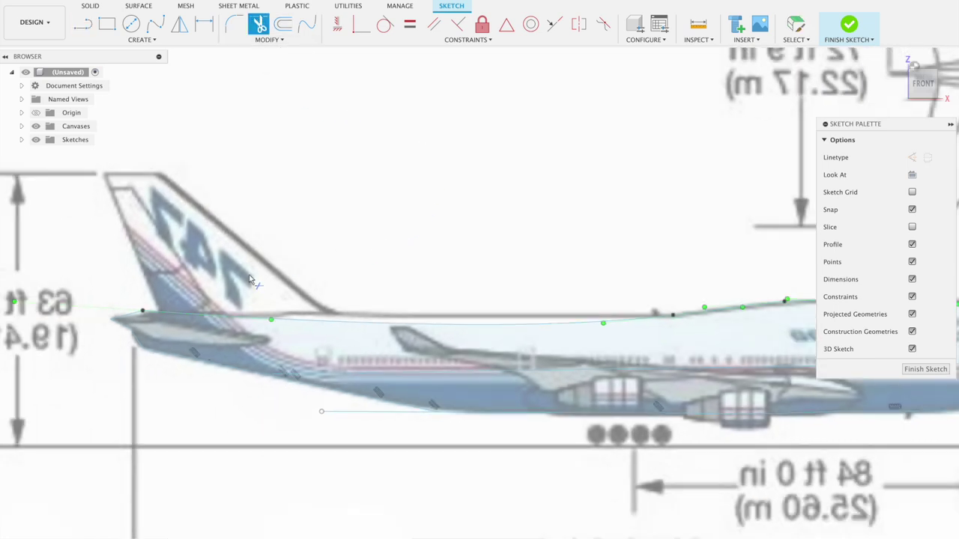
pyautogui.click(373, 412)
pyautogui.moveTo(552, 345)
pyautogui.mouseDown(button='middle')
pyautogui.moveTo(176, 313)
pyautogui.moveTo(111, 285)
pyautogui.mouseUp(button='middle')
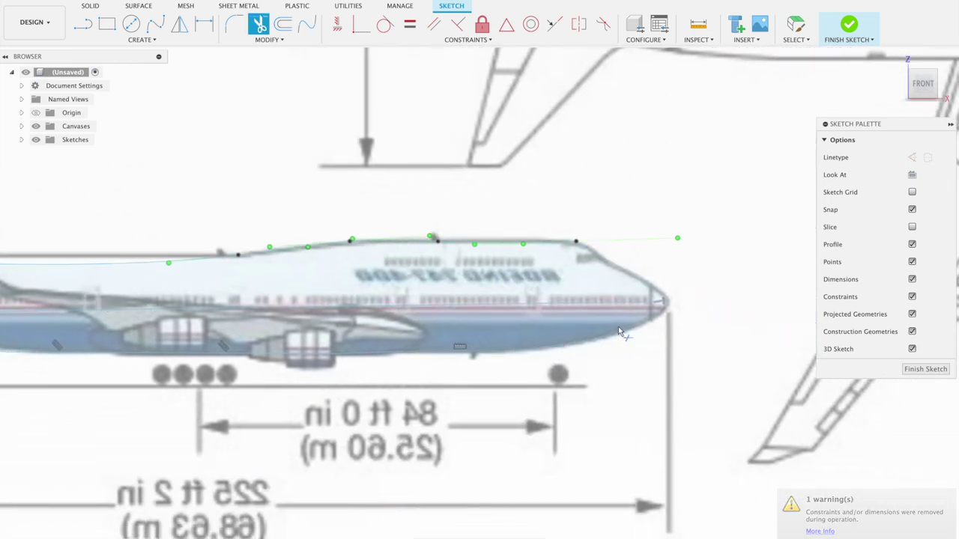
pyautogui.click(569, 350)
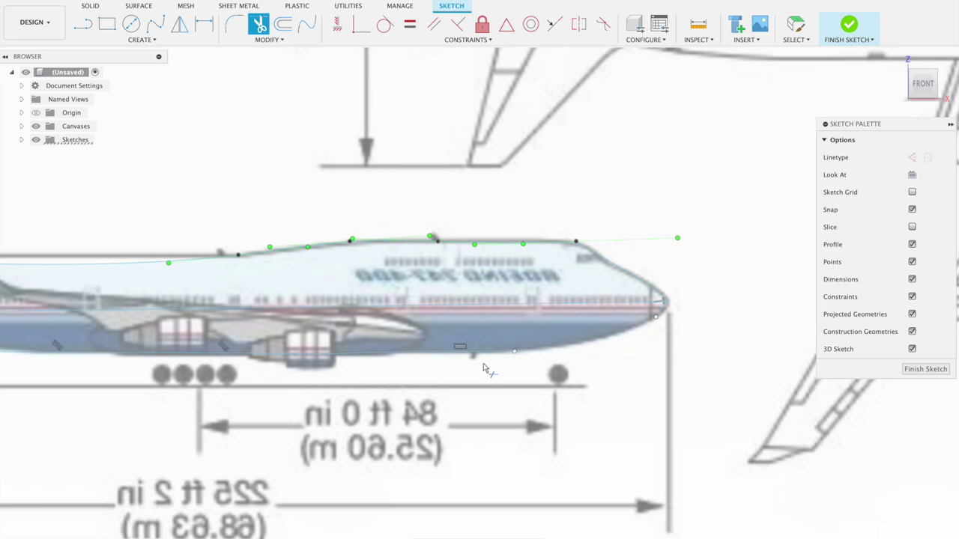
pyautogui.scroll(2, 479, 350)
pyautogui.moveTo(479, 350); pyautogui.dragTo(674, 337, button='middle')
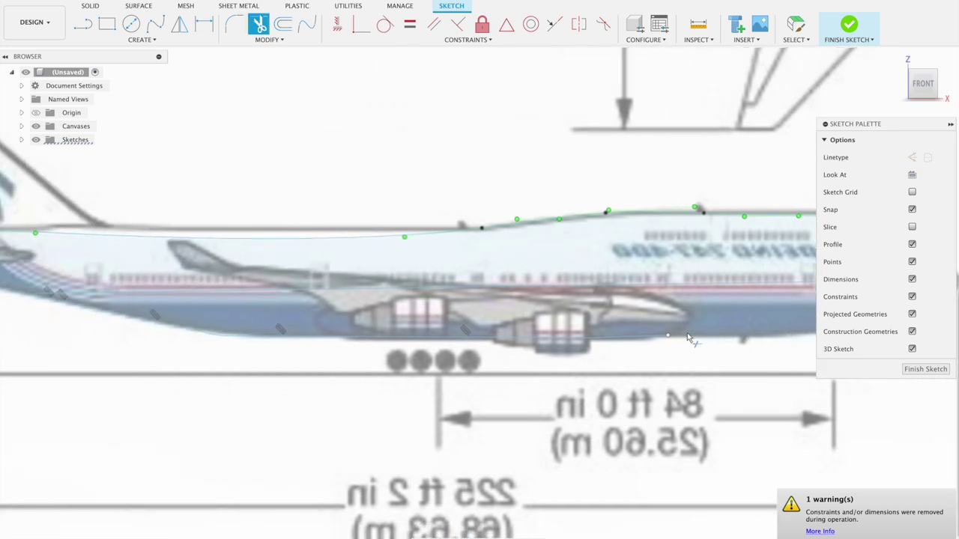
# Trim the remaining lower fuselage segments and finish the sketch.
pyautogui.click(633, 338)
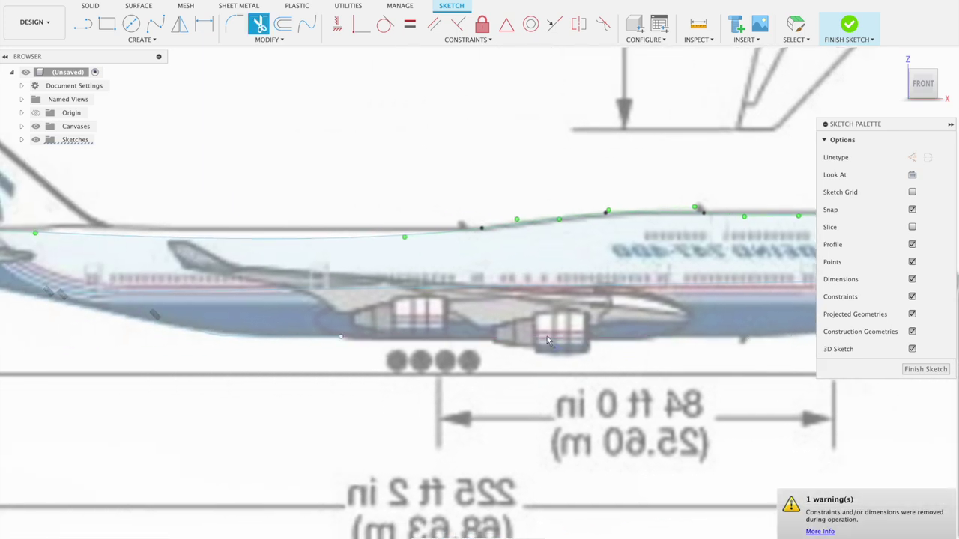
pyautogui.scroll(-2, 503, 358)
pyautogui.scroll(2, 515, 329)
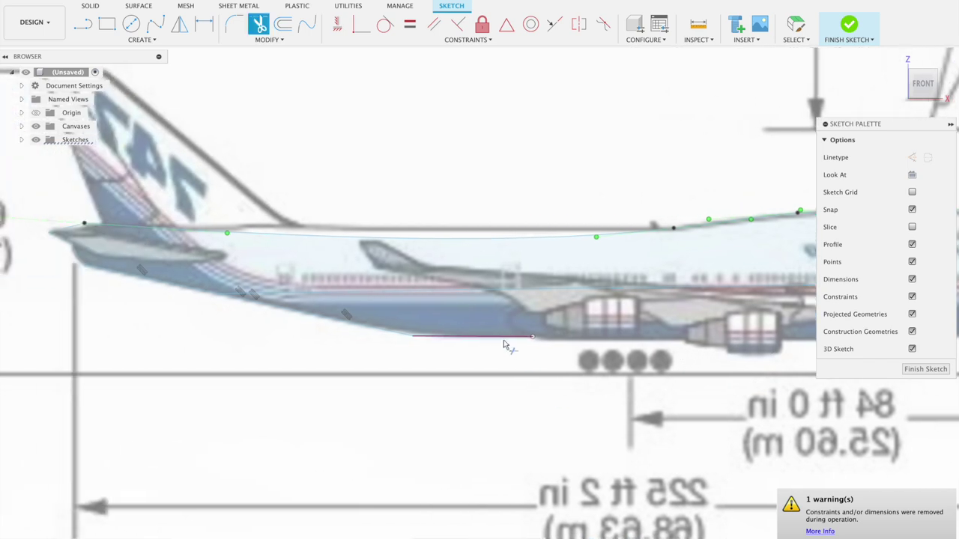
pyautogui.click(483, 338)
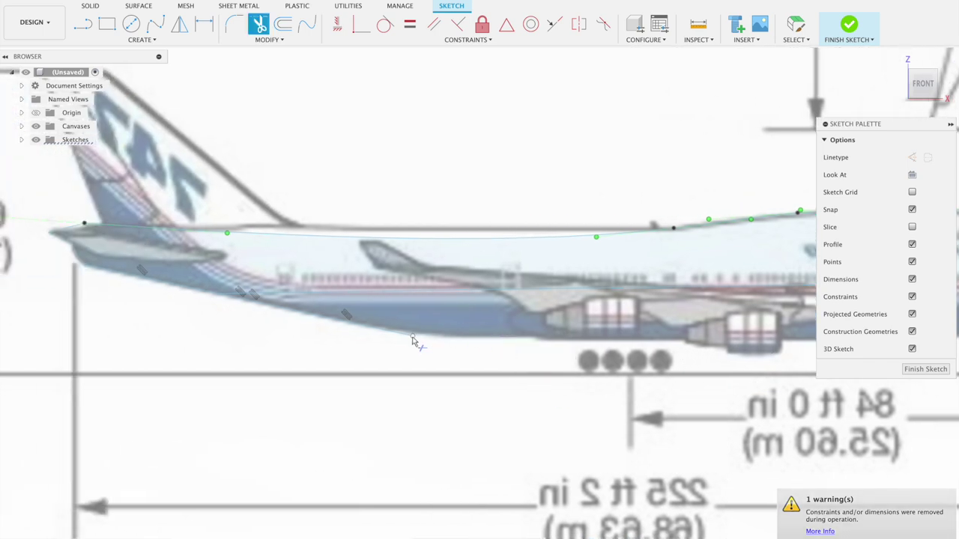
pyautogui.click(394, 336)
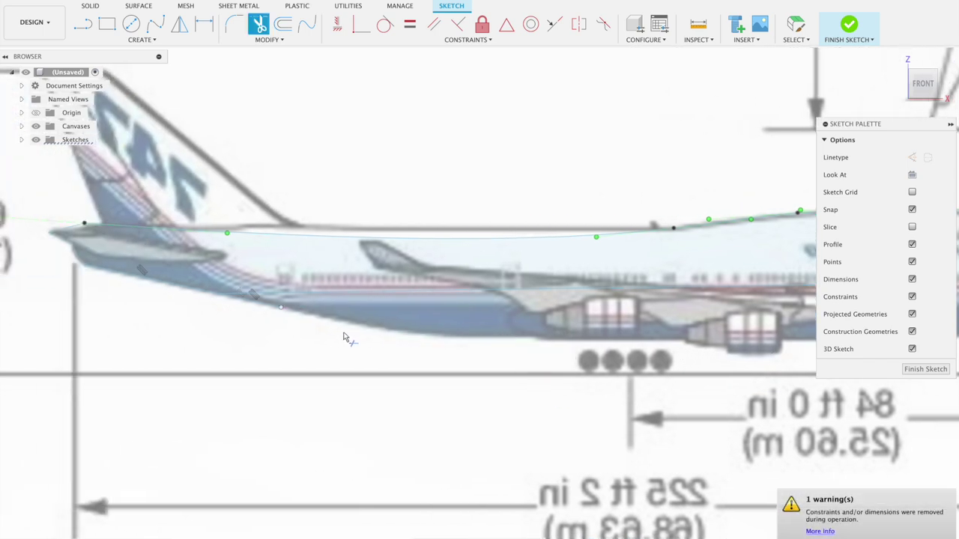
pyautogui.click(264, 309)
pyautogui.scroll(-2, 264, 309)
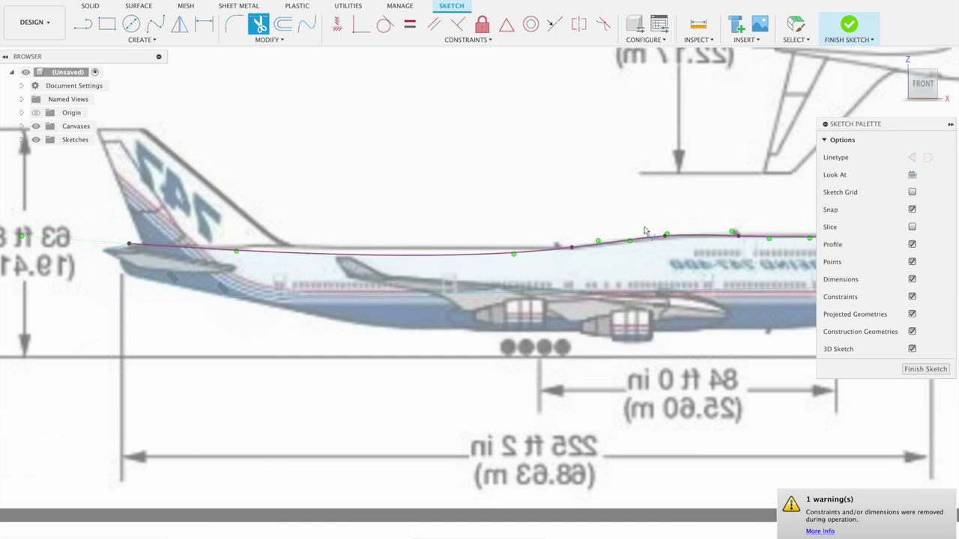
pyautogui.click(841, 35)
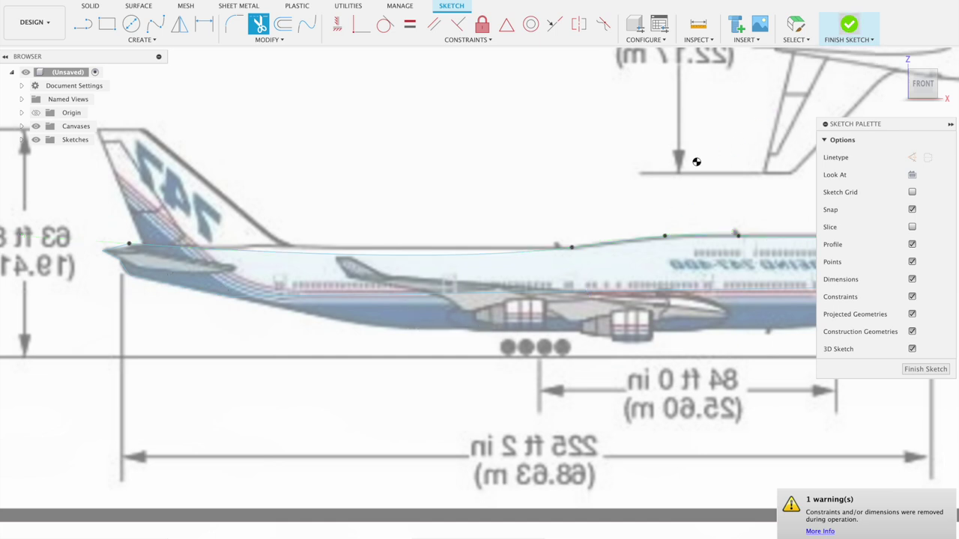
# Preview a 360° revolve of the fuselage half-profile about its centre line.
pyautogui.scroll(-2, 693, 159)
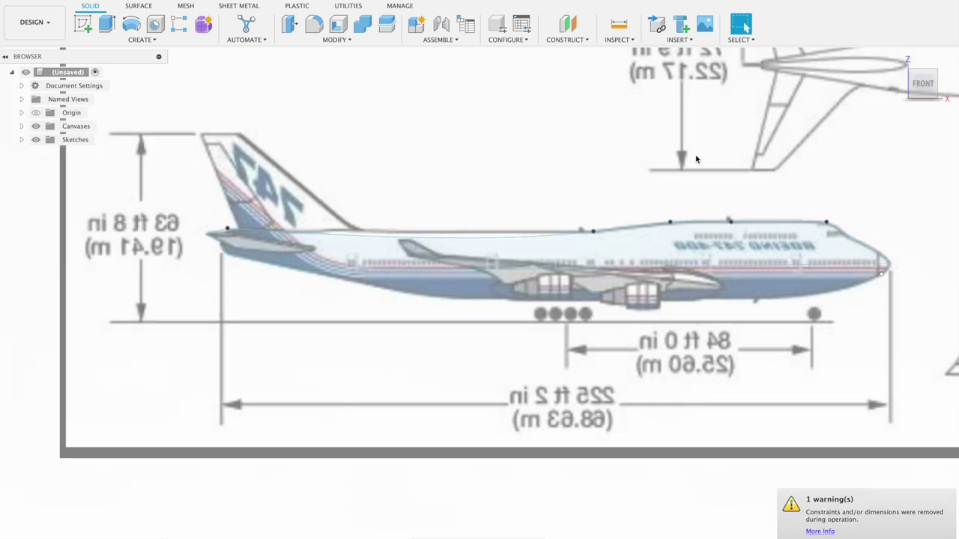
pyautogui.click(131, 24)
pyautogui.click(459, 259)
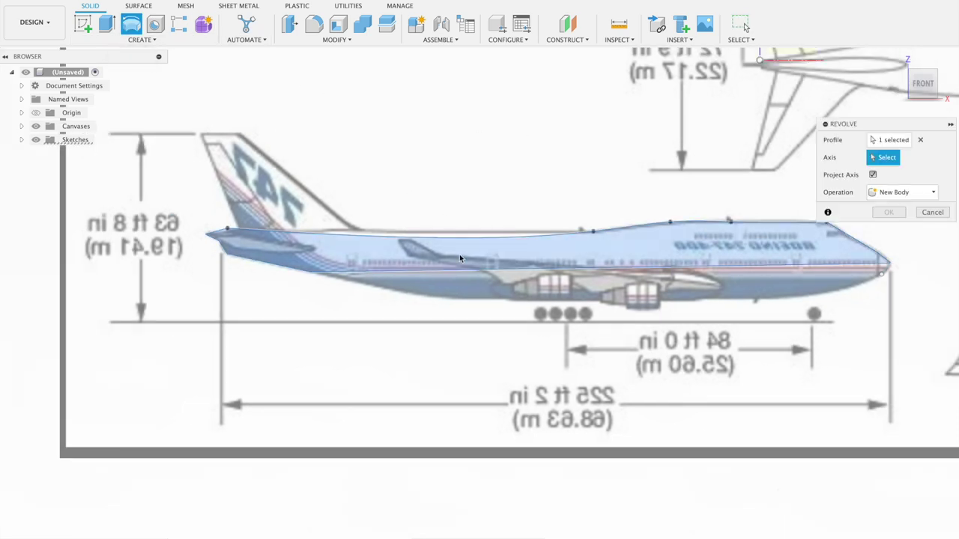
pyautogui.click(920, 139)
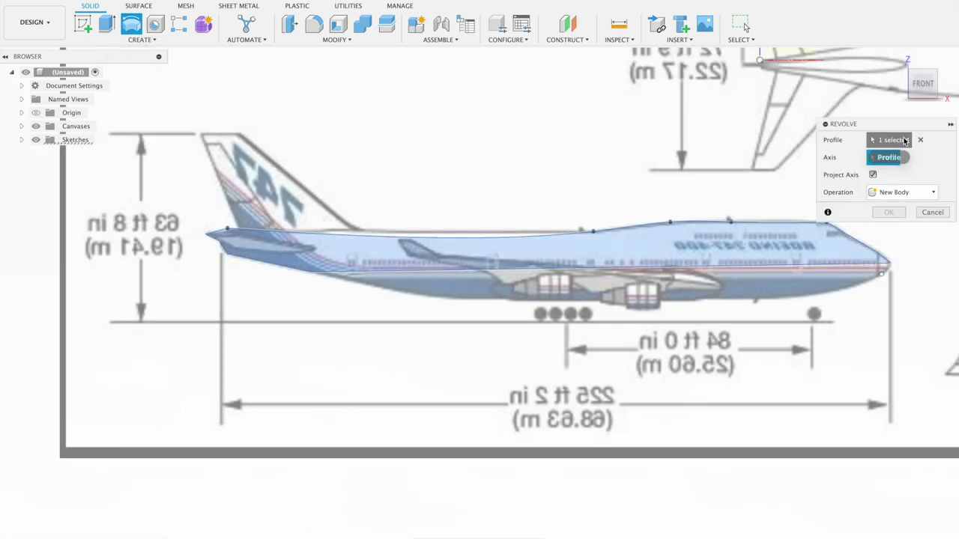
pyautogui.click(768, 241)
pyautogui.click(871, 159)
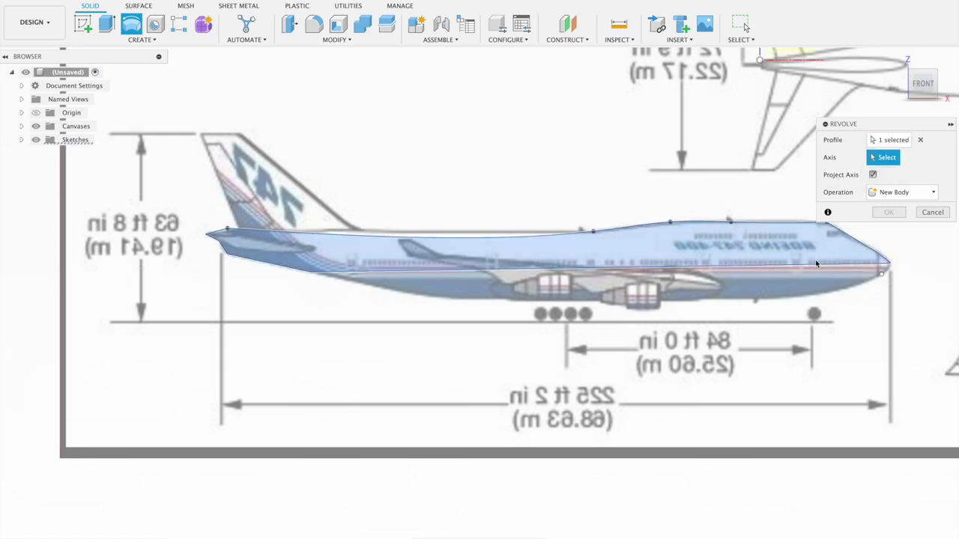
pyautogui.click(816, 268)
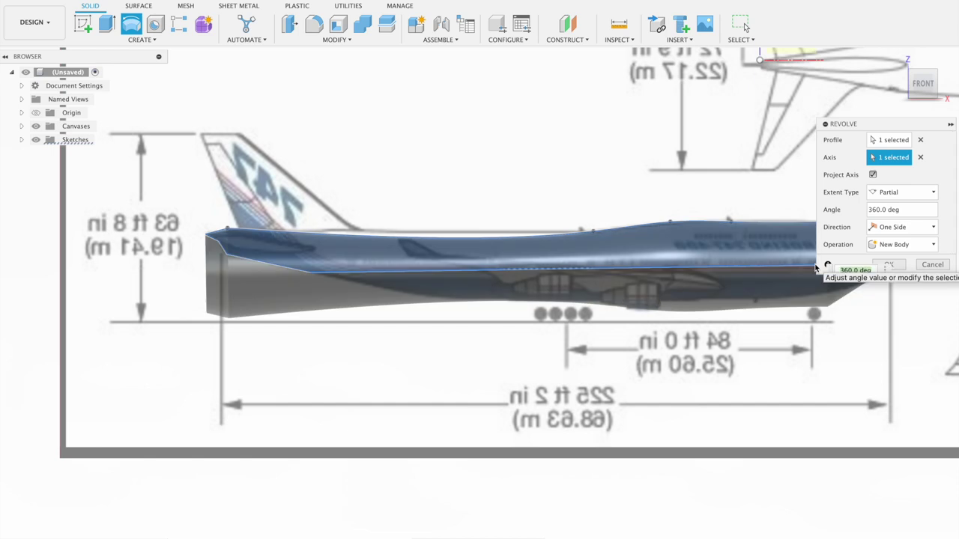
# Inspect the revolved preview from below and the front, then undo the revolve.
pyautogui.moveTo(734, 186); pyautogui.dragTo(576, 204, button='middle')
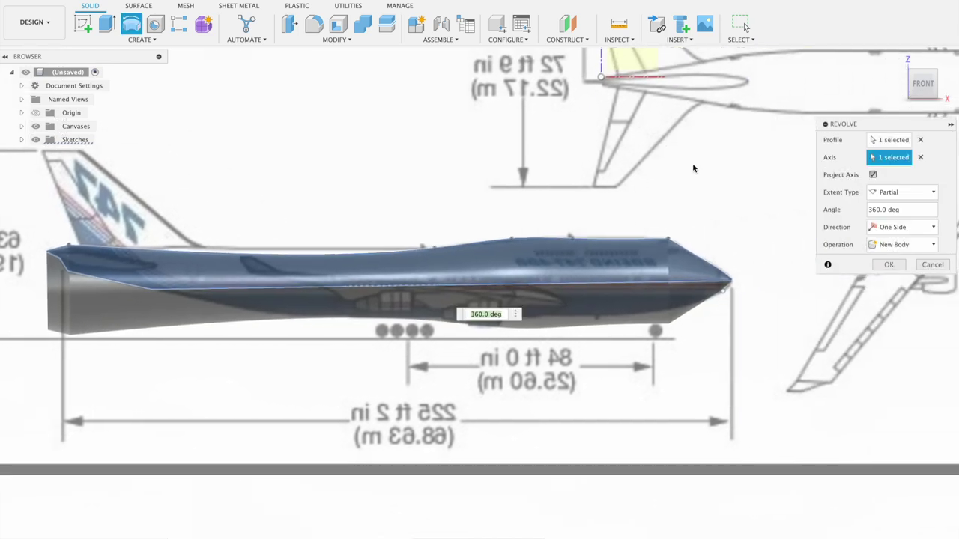
pyautogui.moveTo(697, 169); pyautogui.dragTo(642, 177, button='middle')
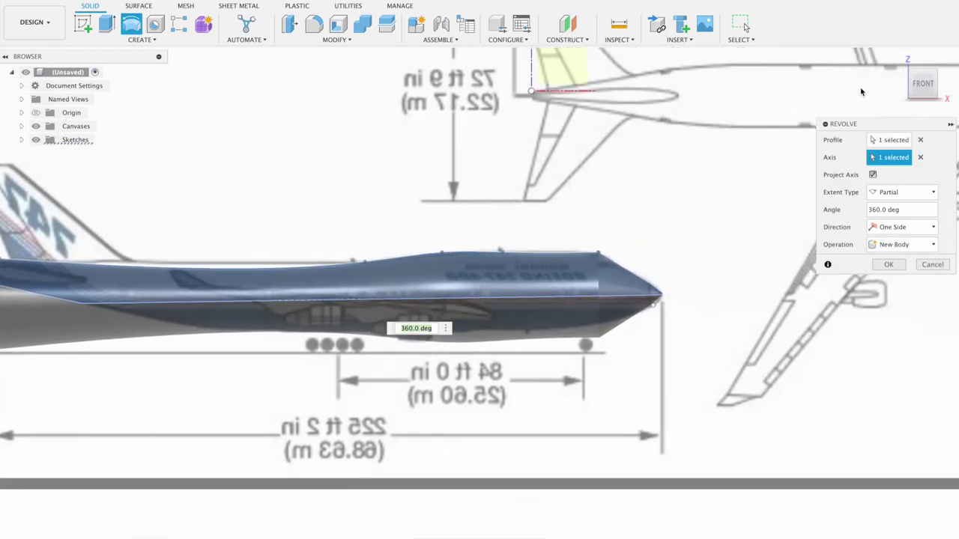
pyautogui.click(914, 81)
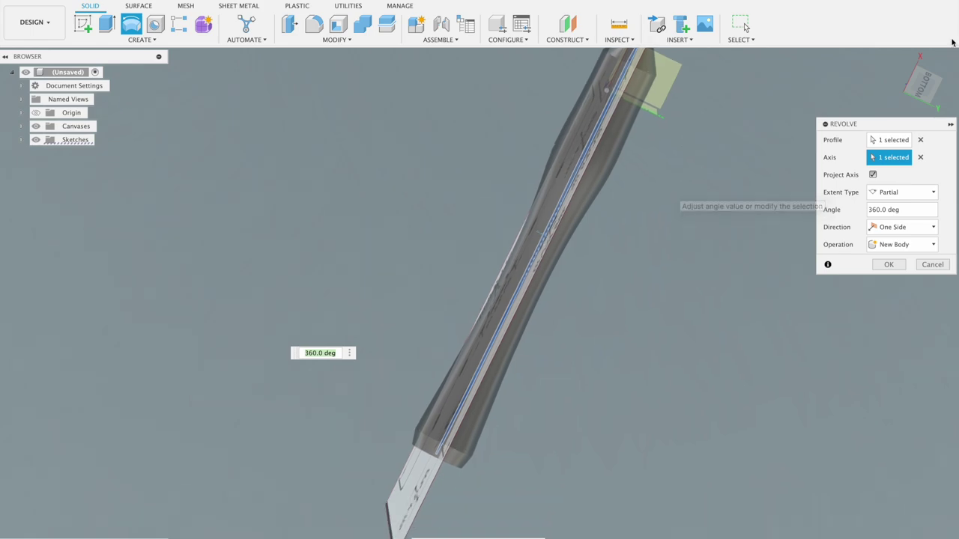
pyautogui.click(925, 91)
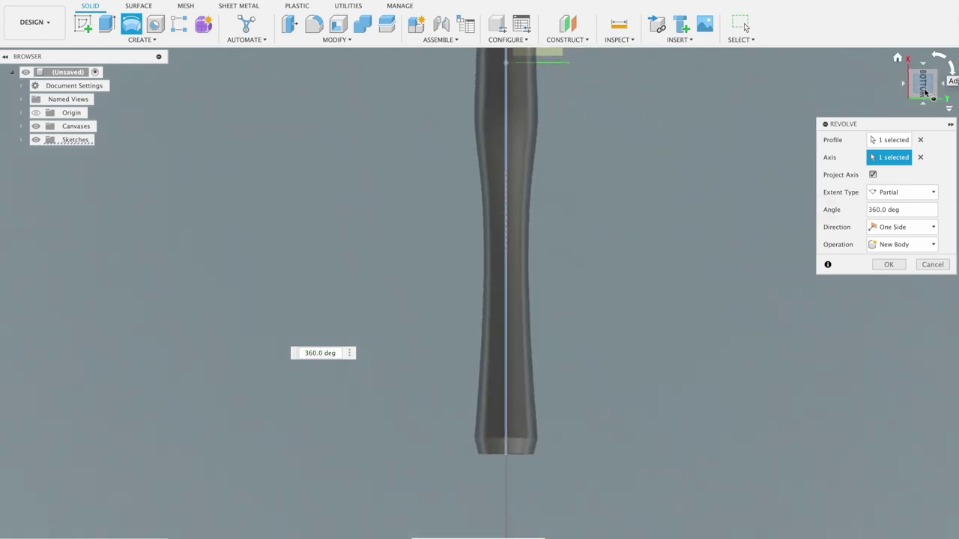
pyautogui.click(925, 91)
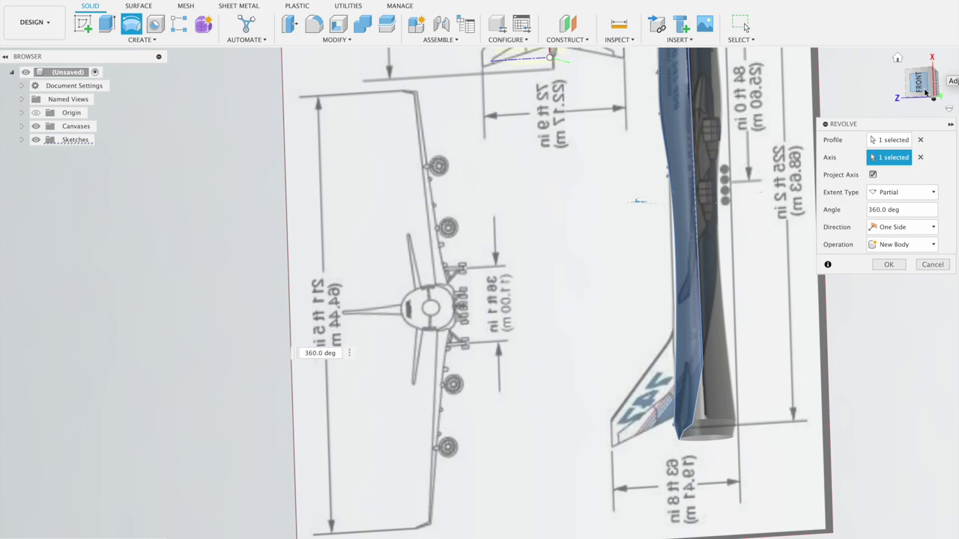
pyautogui.click(925, 91)
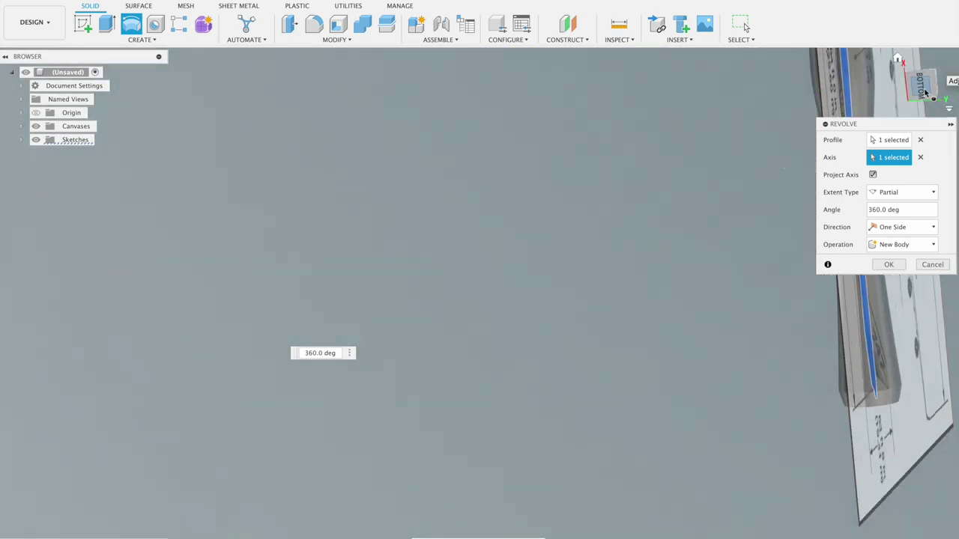
pyautogui.click(925, 92)
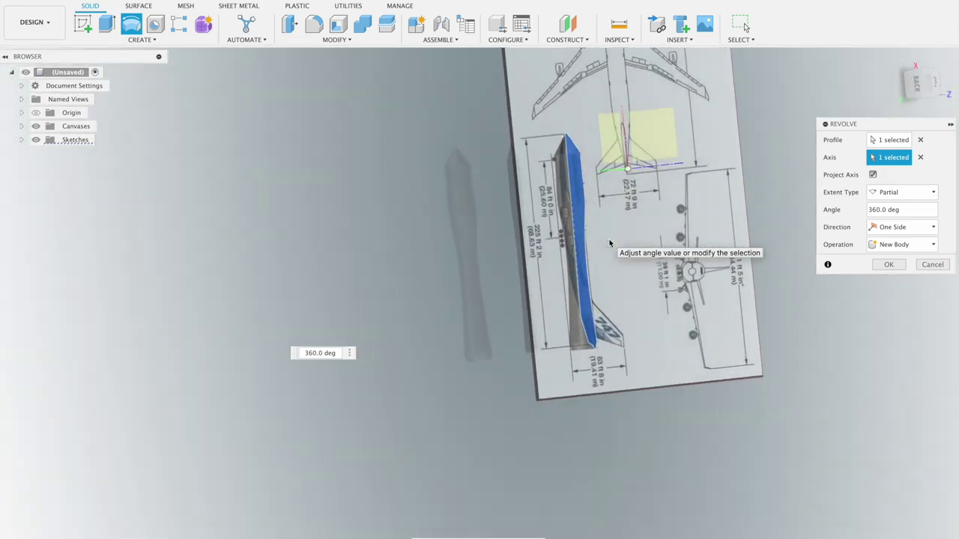
pyautogui.hotkey('ctrl', 'z')
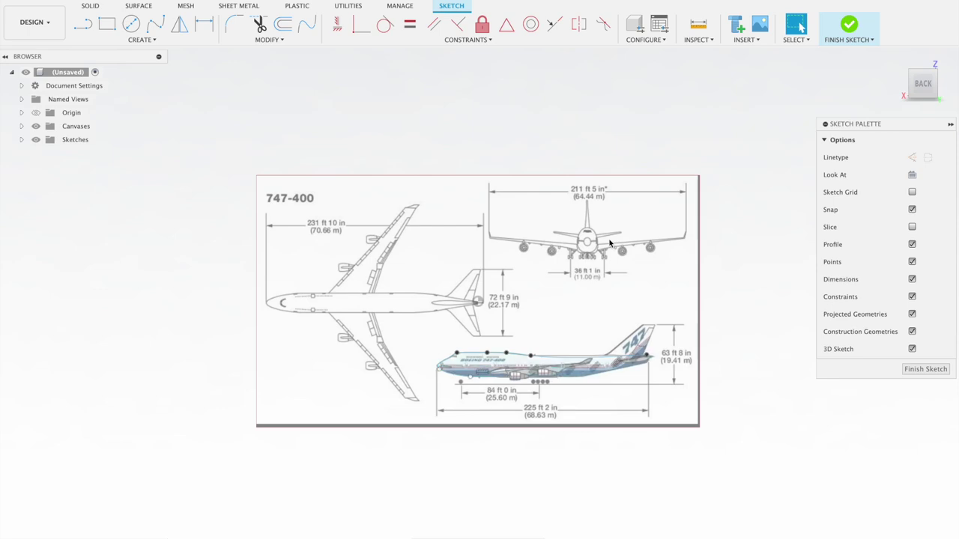
# Exit the fuselage sketch and turn the view to face the upright 747 blueprint.
pyautogui.press('Escape')
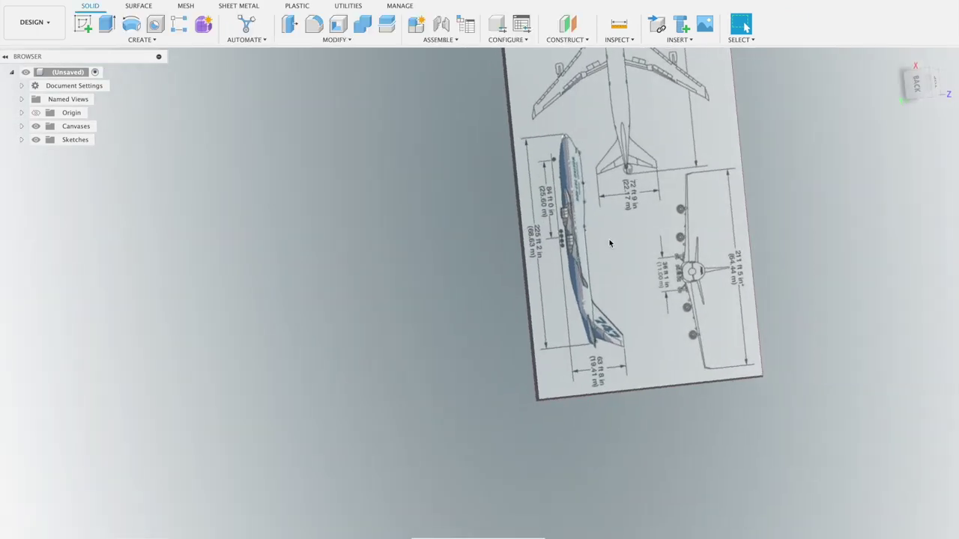
pyautogui.moveTo(921, 83)
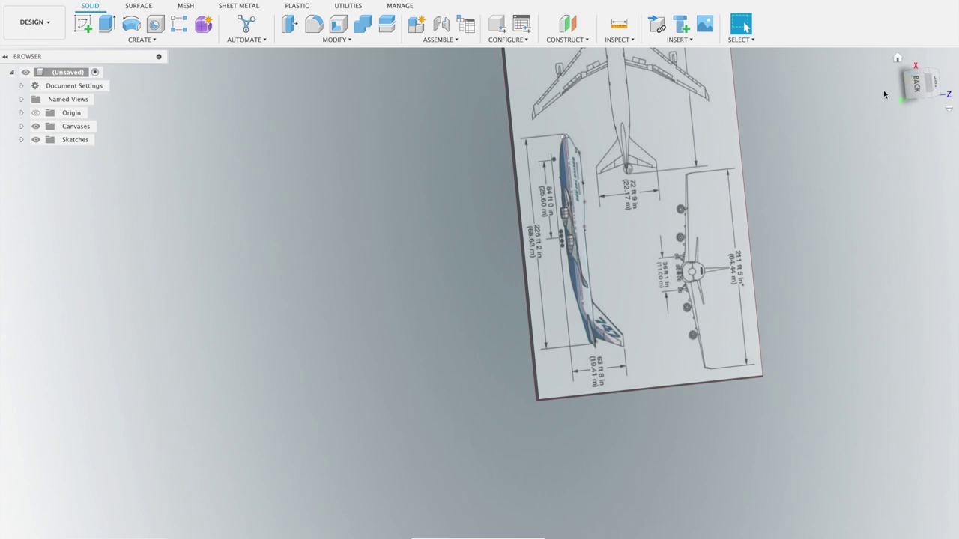
pyautogui.click(919, 84)
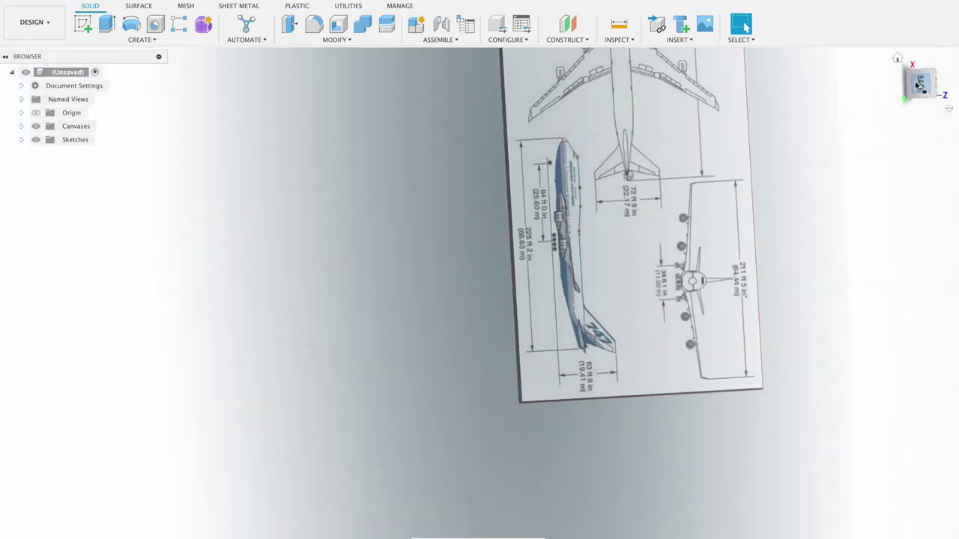
pyautogui.click(935, 60)
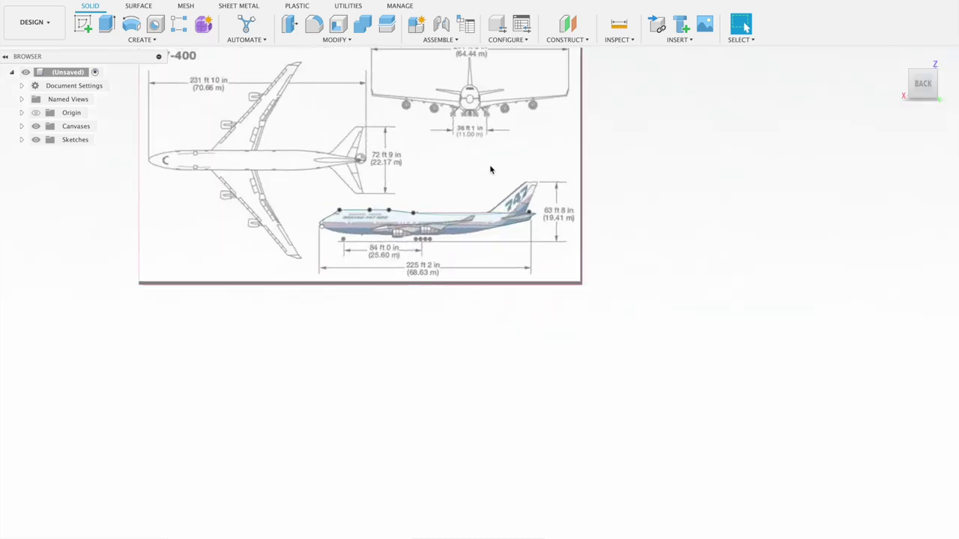
pyautogui.moveTo(404, 260); pyautogui.dragTo(404, 260)
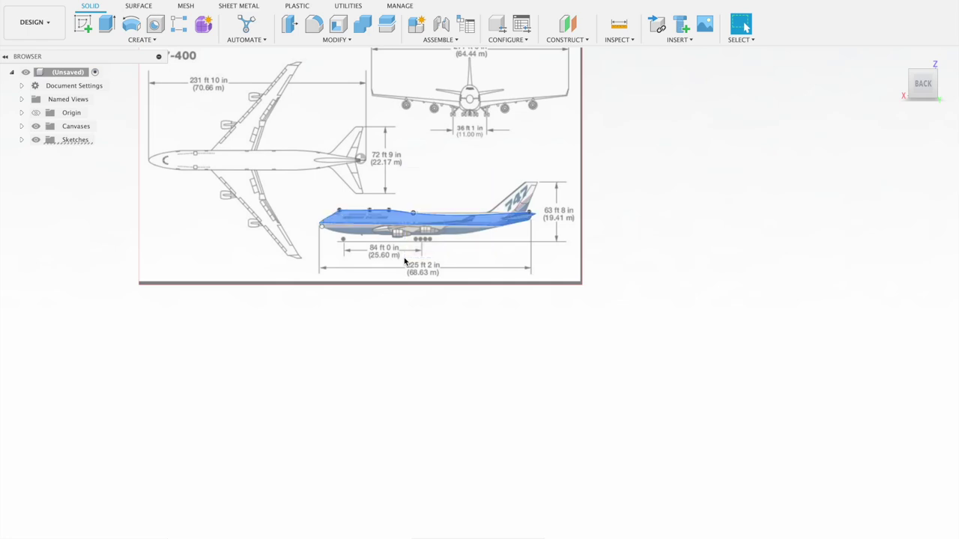
pyautogui.press('Escape')
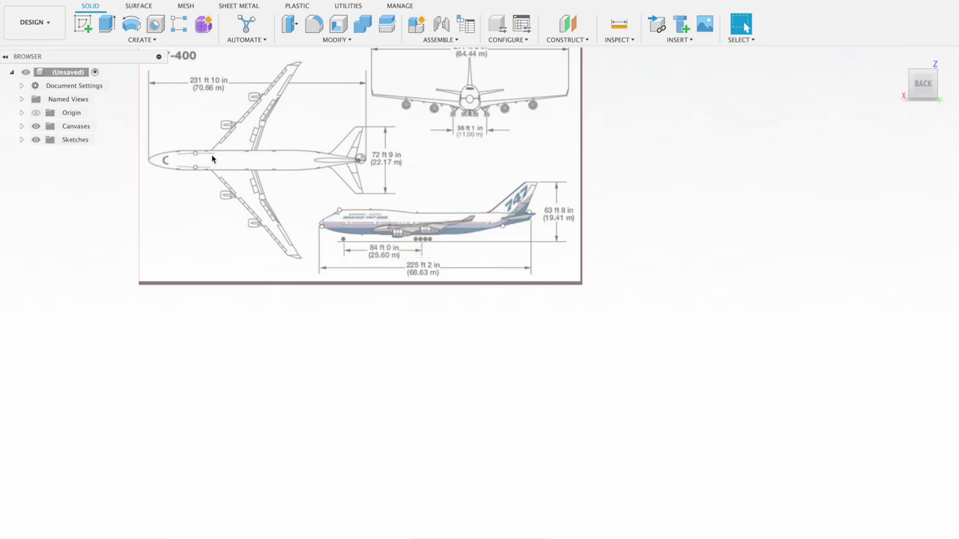
pyautogui.scroll(2, 212, 159)
pyautogui.scroll(2, 212, 159)
pyautogui.scroll(2, 212, 159)
pyautogui.scroll(2, 212, 159)
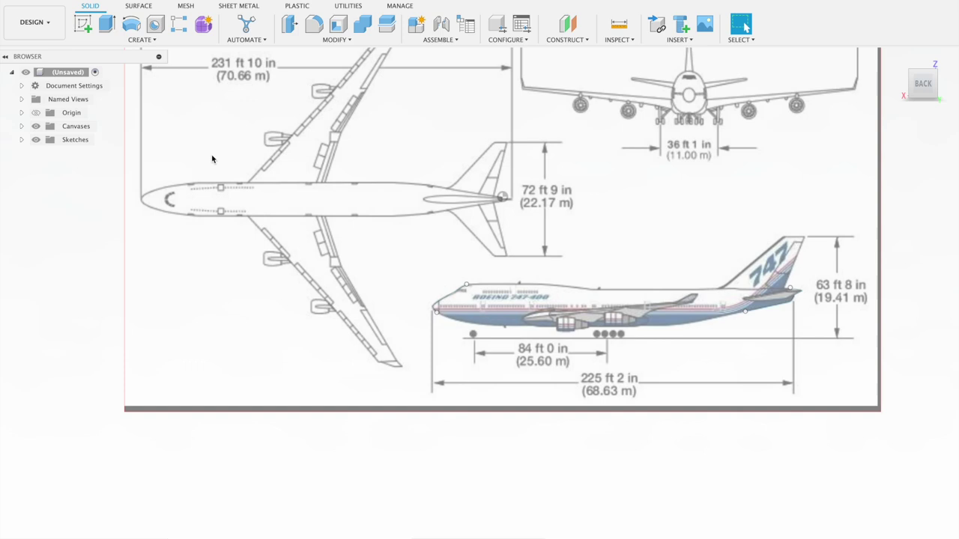
pyautogui.scroll(1, 51, 204)
pyautogui.scroll(2, 51, 204)
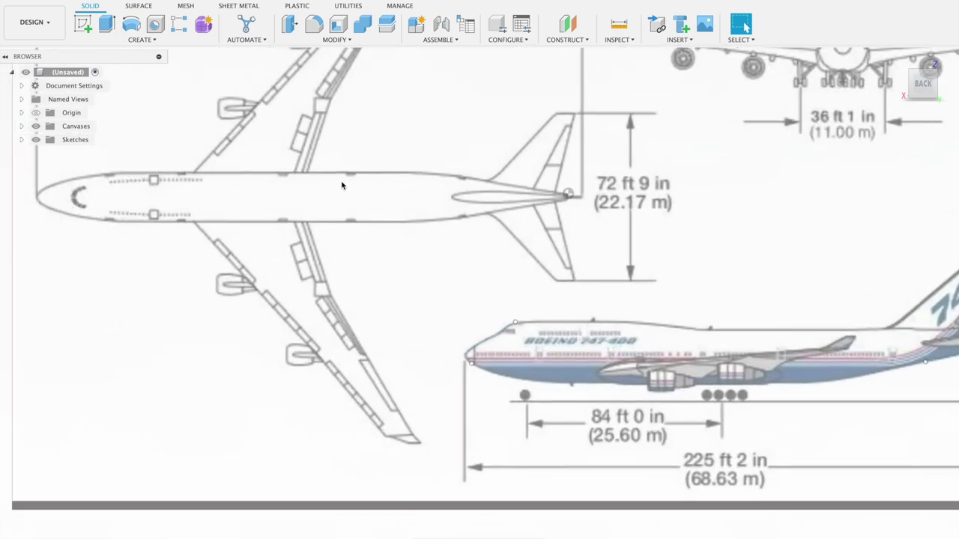
pyautogui.hscroll(-2, 341, 186)
pyautogui.hscroll(-2, 342, 185)
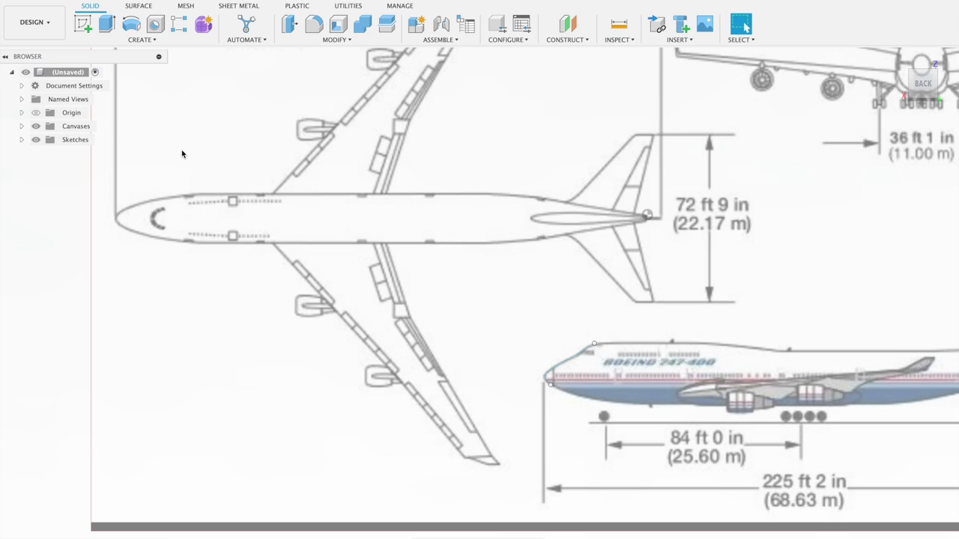
pyautogui.scroll(2, 293, 247)
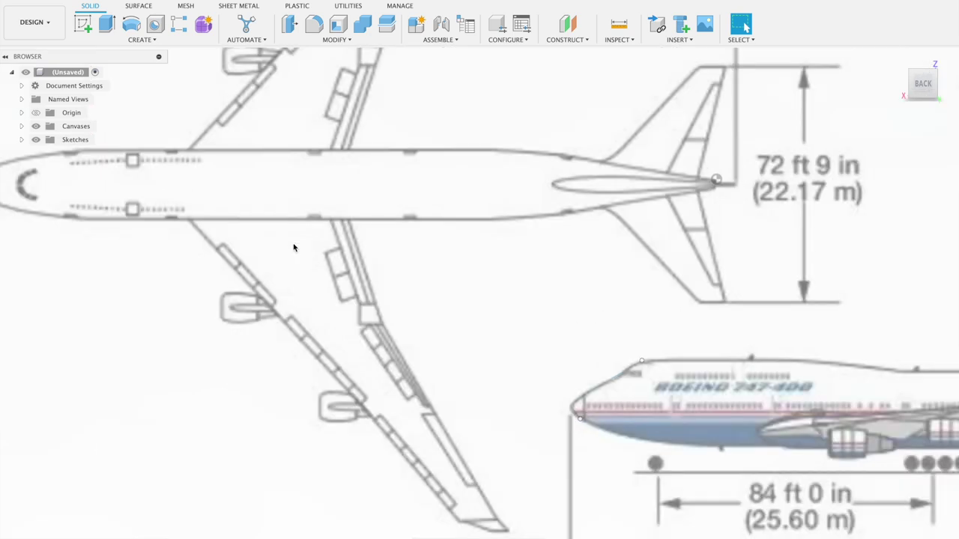
pyautogui.hscroll(-1, 292, 247)
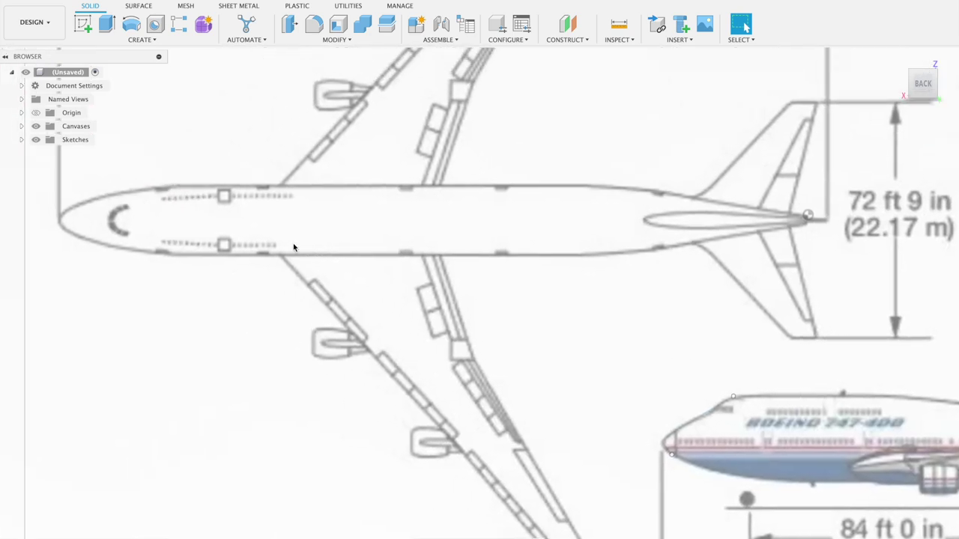
pyautogui.hscroll(-2, 293, 248)
pyautogui.scroll(1, 293, 247)
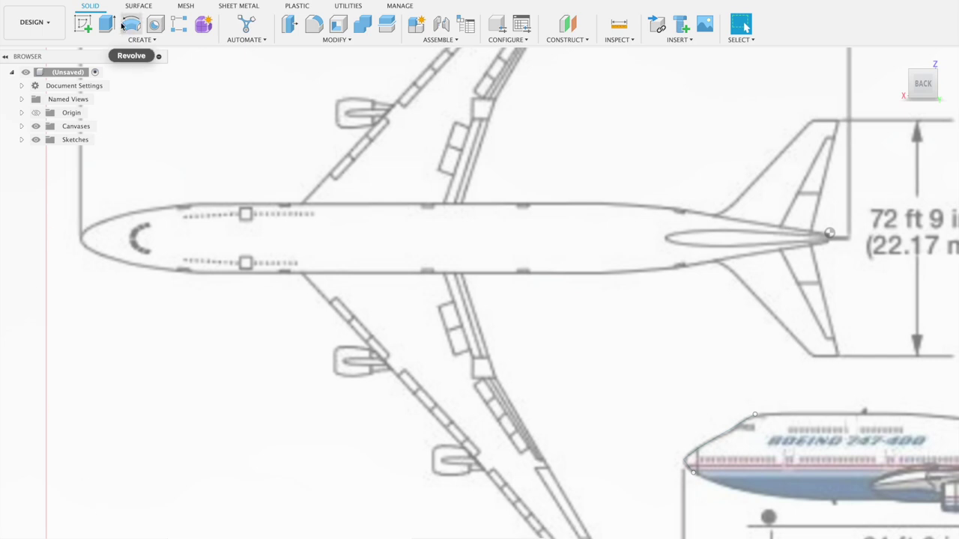
pyautogui.click(83, 24)
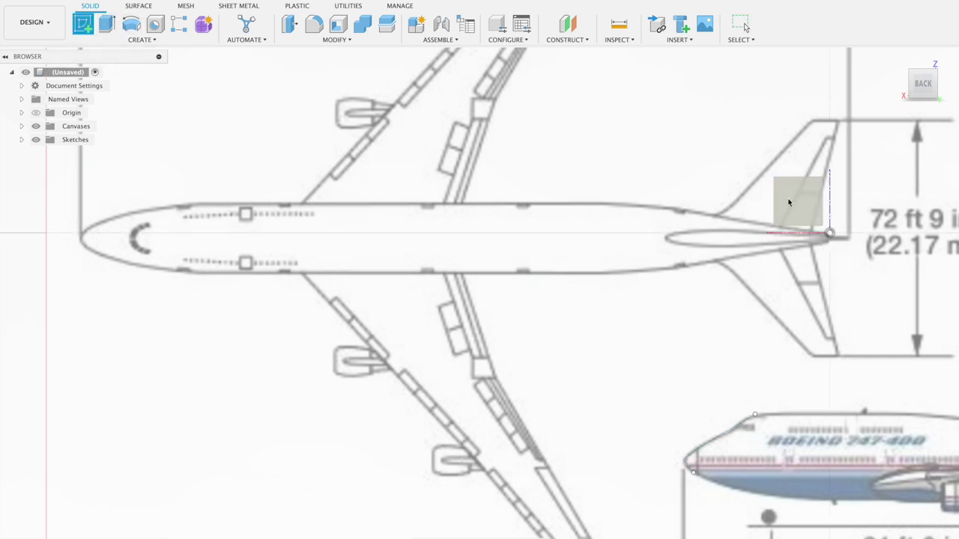
# Start a sketch on the top-view plane and draw the centreline from nose to tail tip.
pyautogui.click(787, 201)
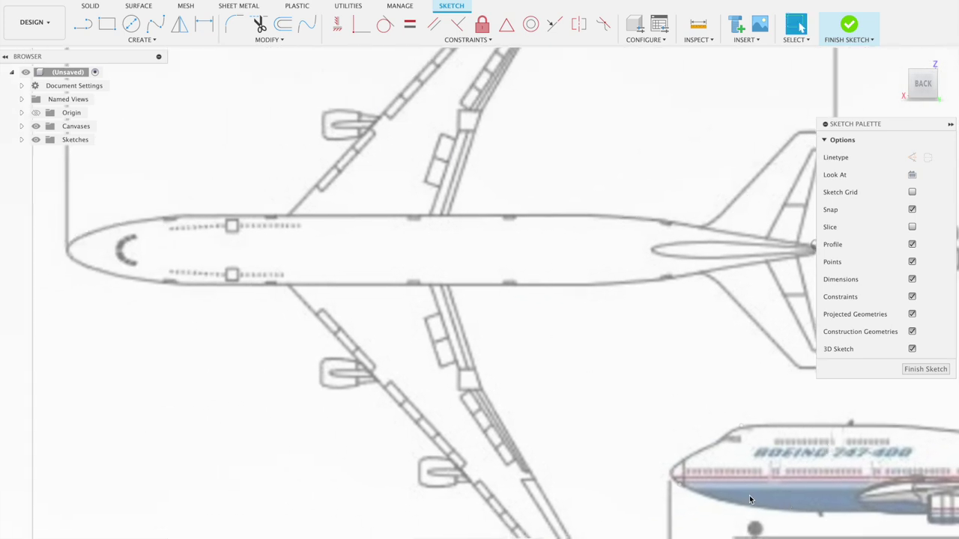
pyautogui.click(85, 31)
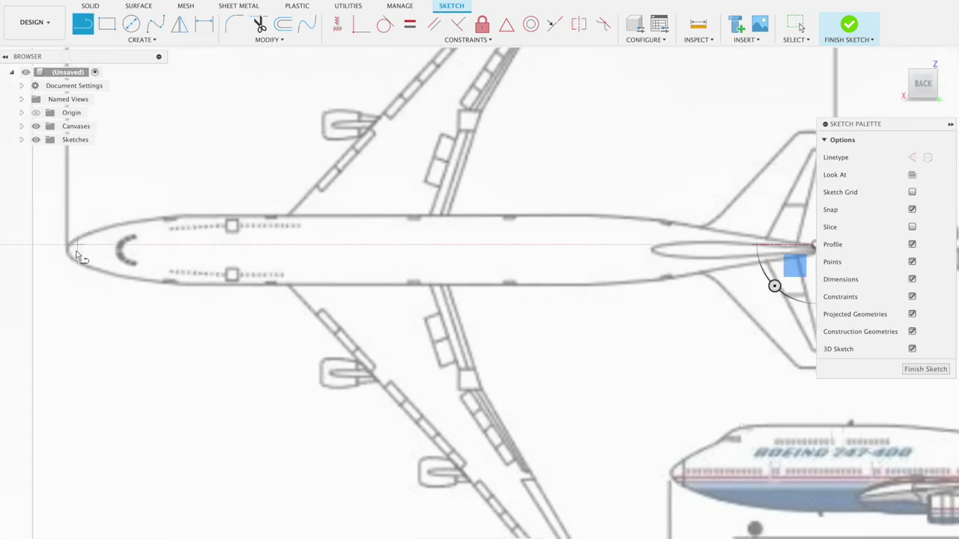
pyautogui.scroll(1, 68, 253)
pyautogui.scroll(1, 68, 252)
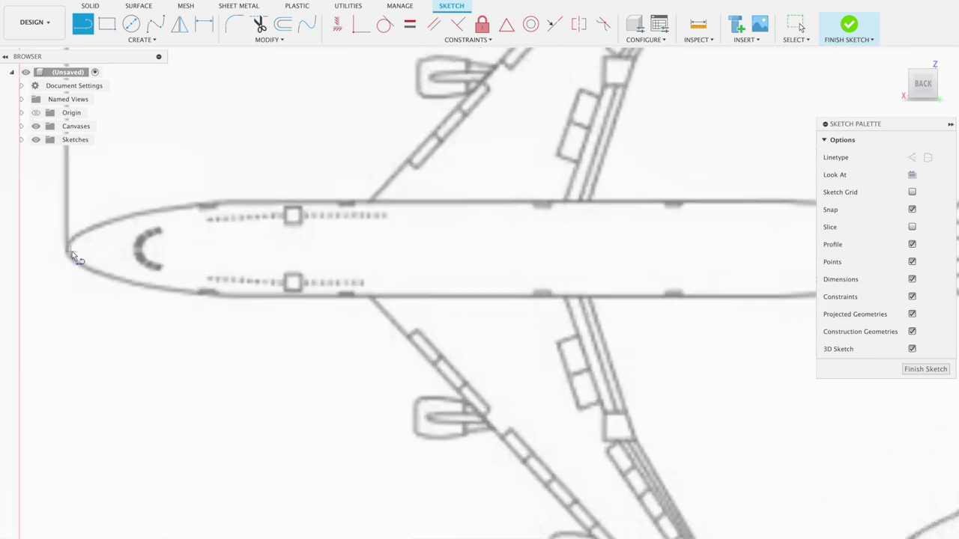
pyautogui.click(68, 250)
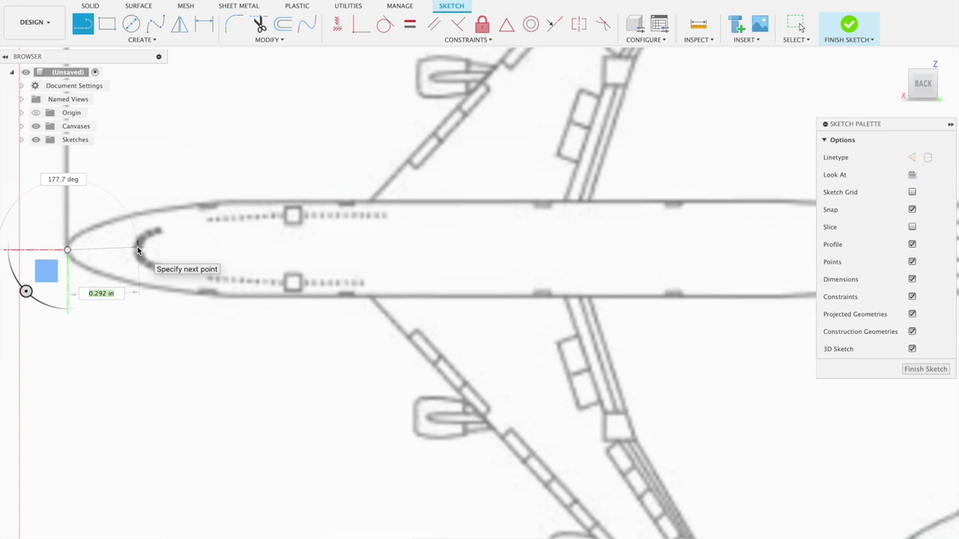
pyautogui.scroll(-2, 193, 257)
pyautogui.scroll(-1, 190, 315)
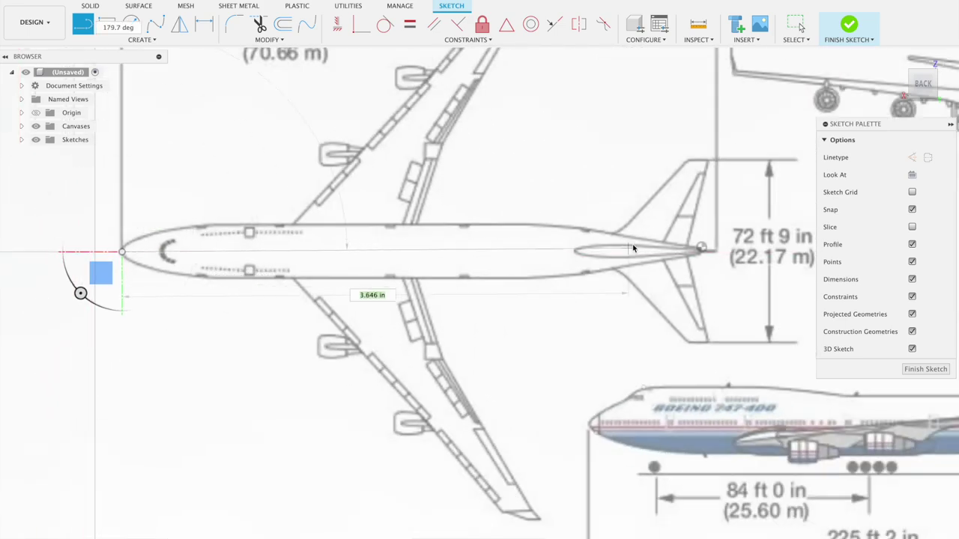
pyautogui.scroll(1, 700, 247)
pyautogui.scroll(1, 704, 250)
pyautogui.scroll(1, 701, 251)
pyautogui.scroll(1, 702, 251)
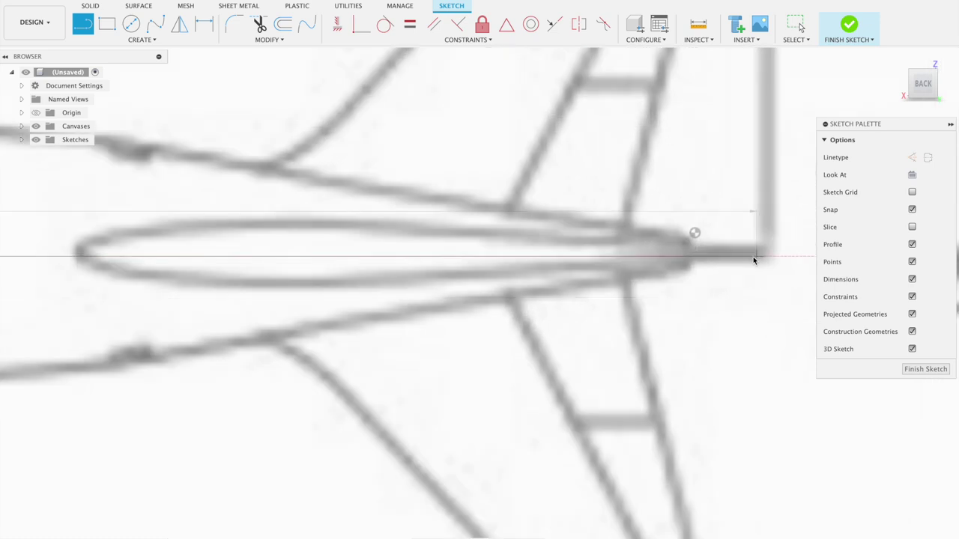
pyautogui.click(690, 257)
pyautogui.scroll(-2, 690, 257)
pyautogui.scroll(-2, 690, 257)
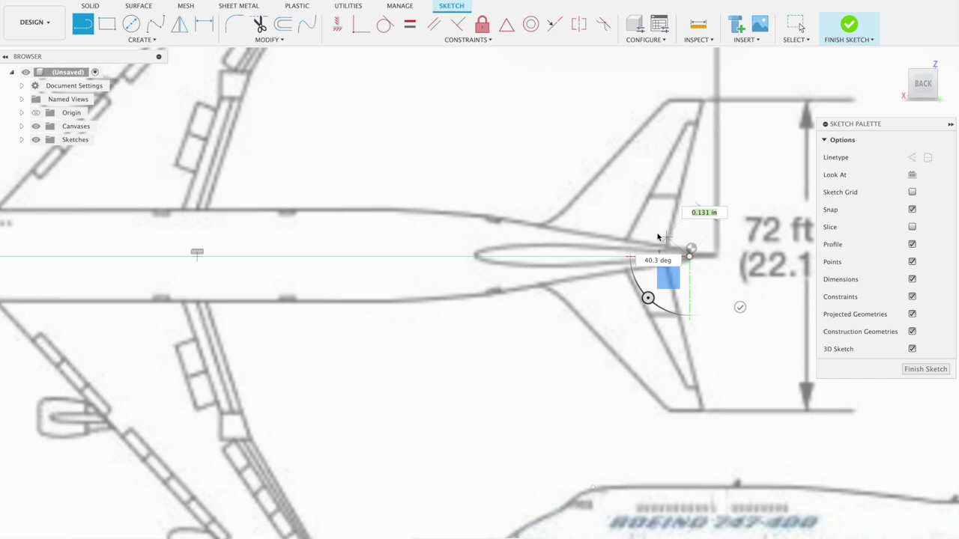
pyautogui.scroll(1, 685, 250)
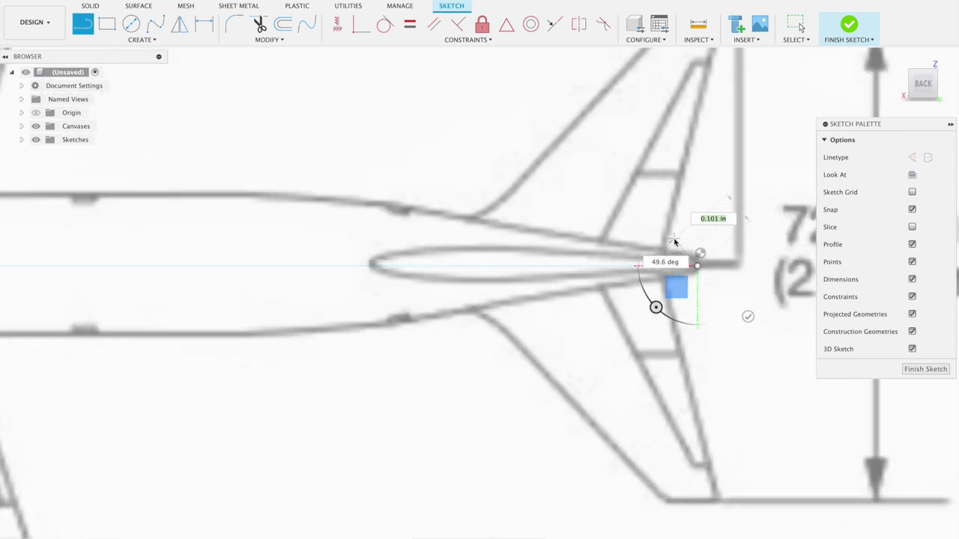
pyautogui.scroll(2, 678, 247)
pyautogui.scroll(1, 733, 282)
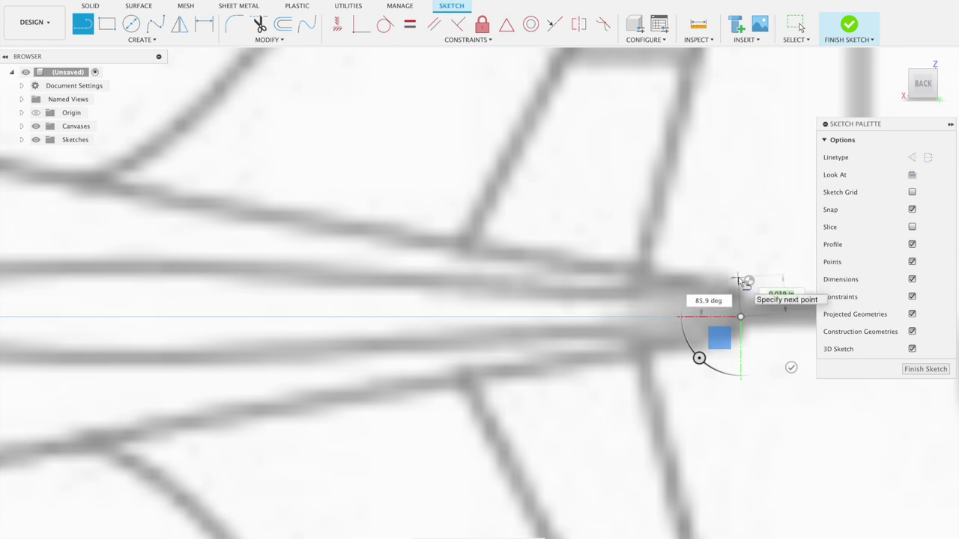
# Trace the fuselage's upper edge with connected lines from beside the tail toward the nose.
pyautogui.click(736, 279)
pyautogui.scroll(-2, 355, 201)
pyautogui.scroll(-3, 353, 202)
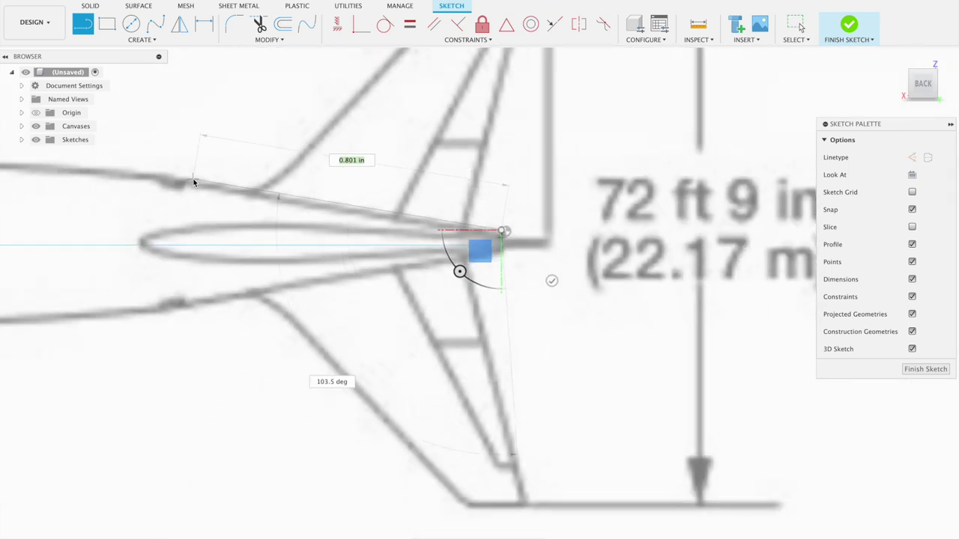
pyautogui.click(185, 180)
pyautogui.moveTo(254, 186)
pyautogui.mouseDown(button='middle')
pyautogui.moveTo(434, 186)
pyautogui.moveTo(593, 206)
pyautogui.mouseUp(button='middle')
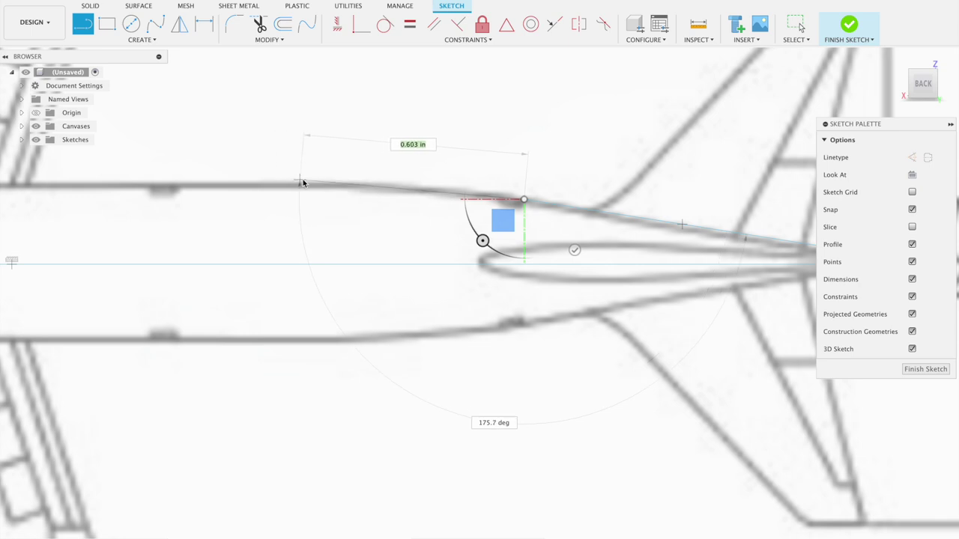
pyautogui.click(371, 182)
pyautogui.moveTo(446, 180); pyautogui.dragTo(757, 161, button='middle')
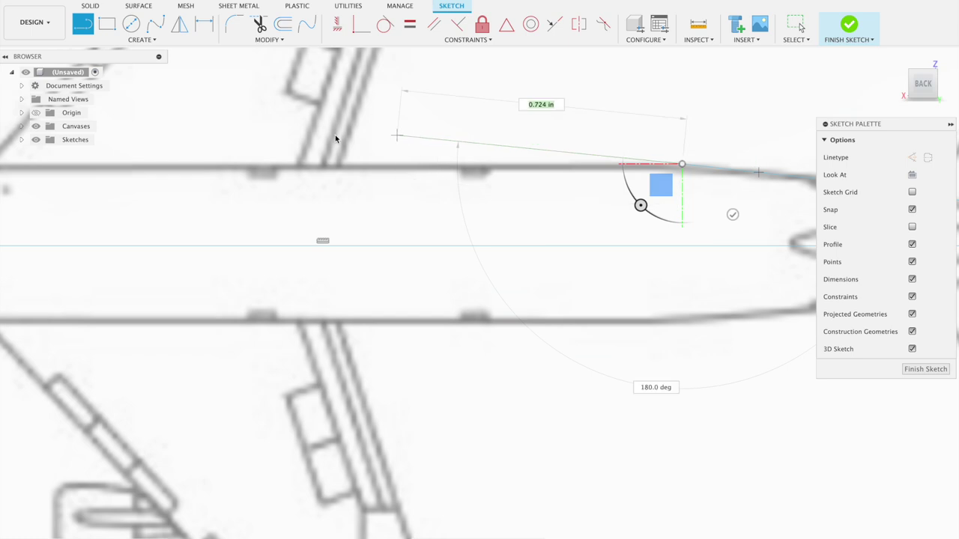
pyautogui.click(221, 163)
pyautogui.moveTo(221, 164); pyautogui.dragTo(567, 177, button='middle')
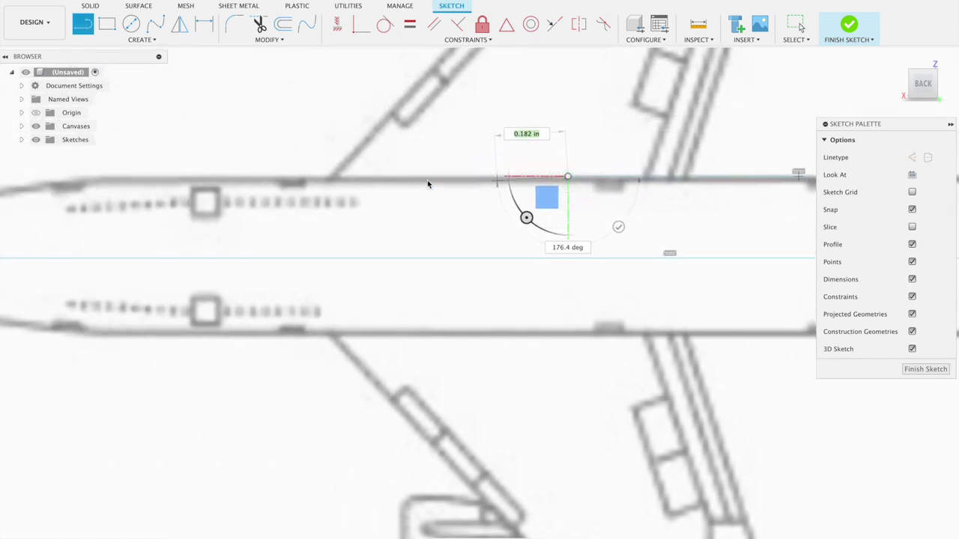
pyautogui.click(97, 180)
pyautogui.moveTo(97, 179); pyautogui.dragTo(451, 192, button='middle')
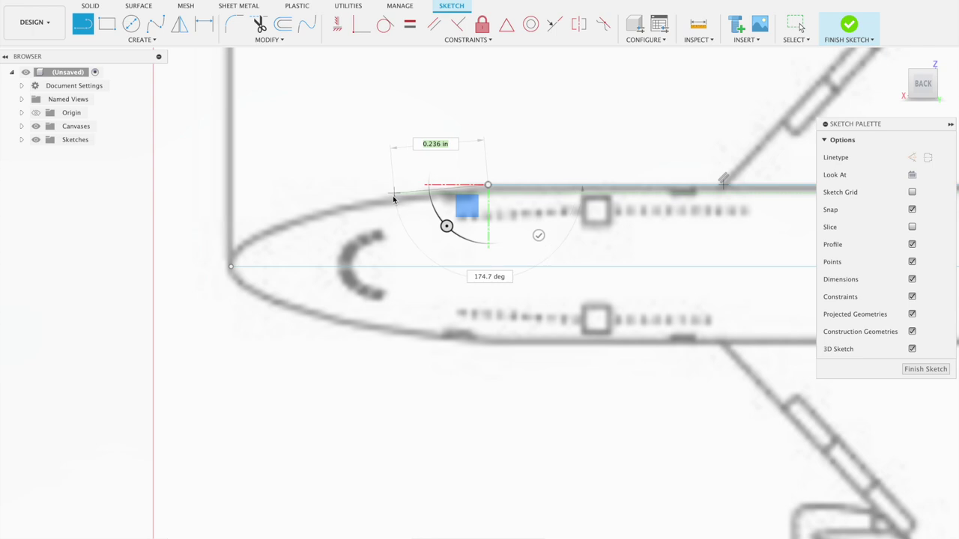
pyautogui.click(308, 216)
# Add a tangent arc following the curve of the 747's nose.
pyautogui.moveTo(308, 217); pyautogui.dragTo(228, 263)
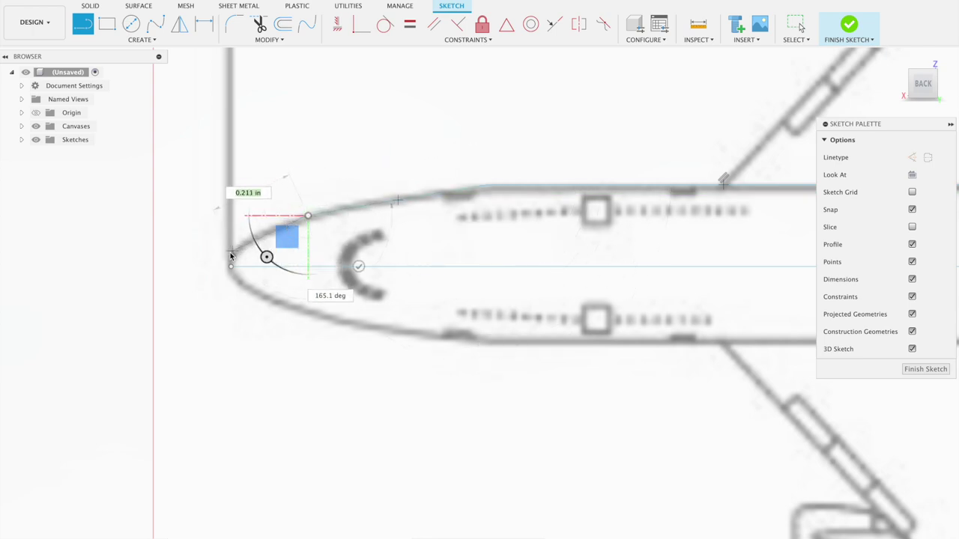
pyautogui.moveTo(228, 263)
pyautogui.mouseDown()
pyautogui.moveTo(258, 238)
pyautogui.moveTo(239, 247)
pyautogui.moveTo(377, 278)
pyautogui.mouseUp()
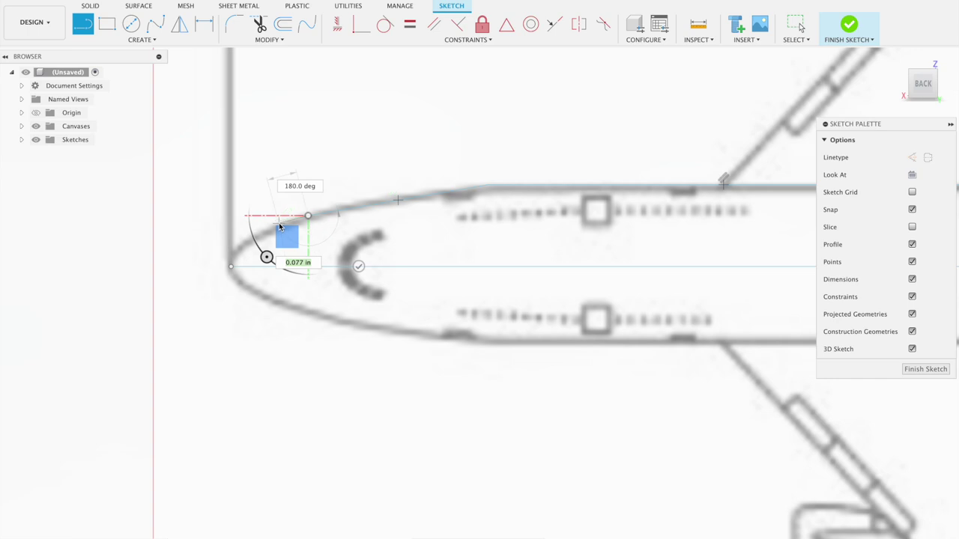
pyautogui.scroll(1, 289, 231)
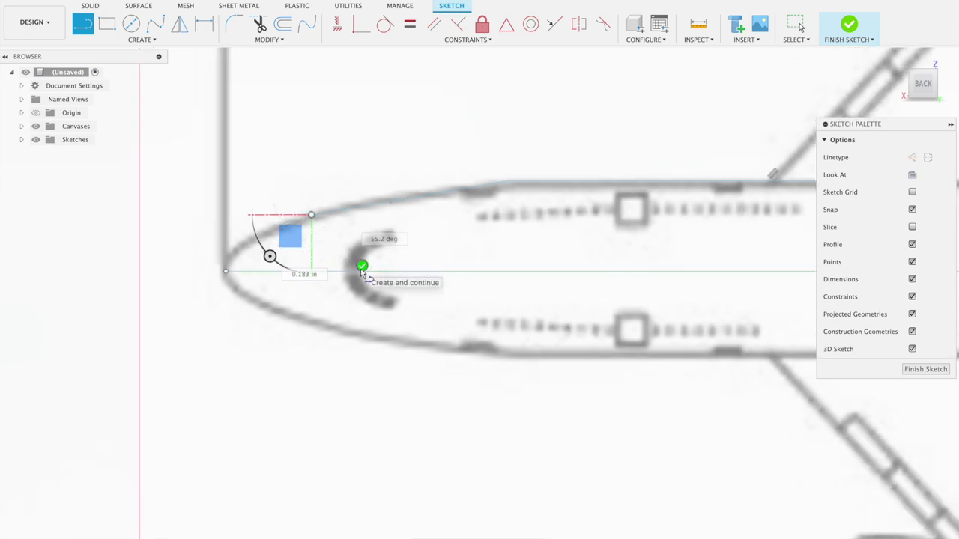
pyautogui.click(363, 266)
pyautogui.scroll(3, 364, 273)
pyautogui.scroll(1, 343, 249)
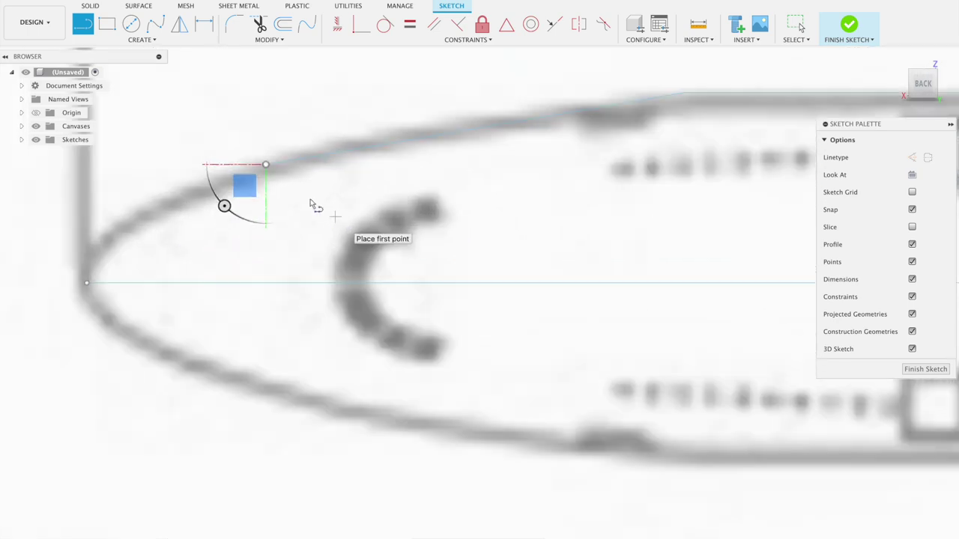
pyautogui.click(484, 40)
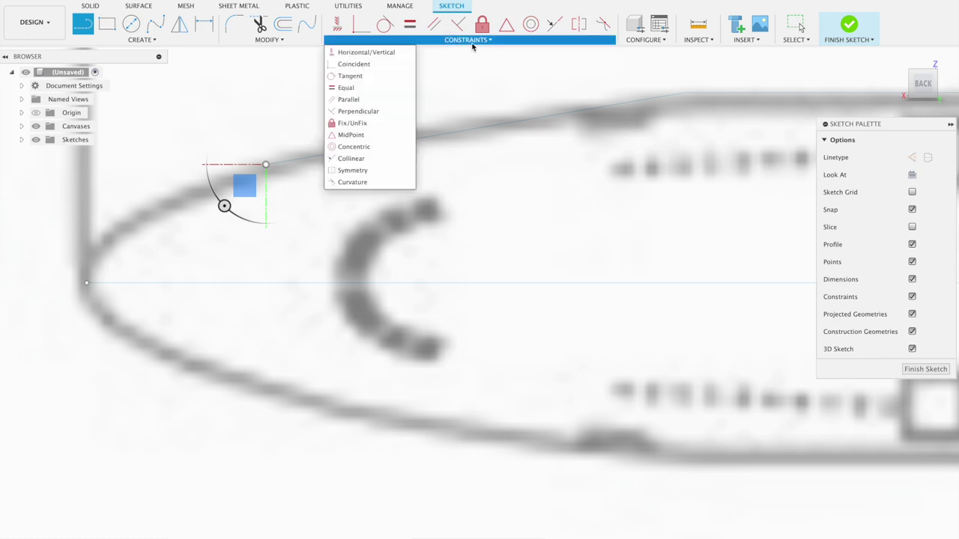
# Draw an arc from the outline's front end to the centreline's nose point and finish the sketch.
pyautogui.click(302, 42)
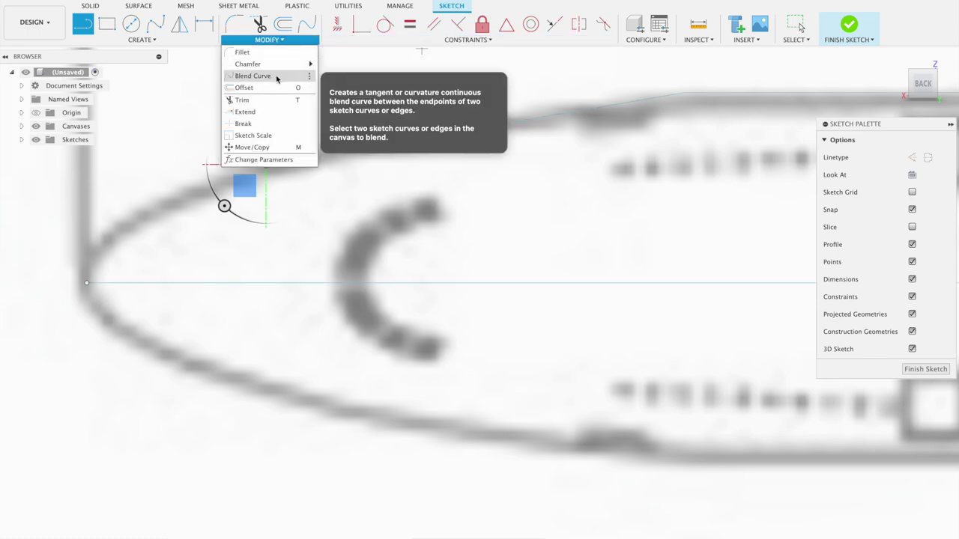
pyautogui.click(269, 111)
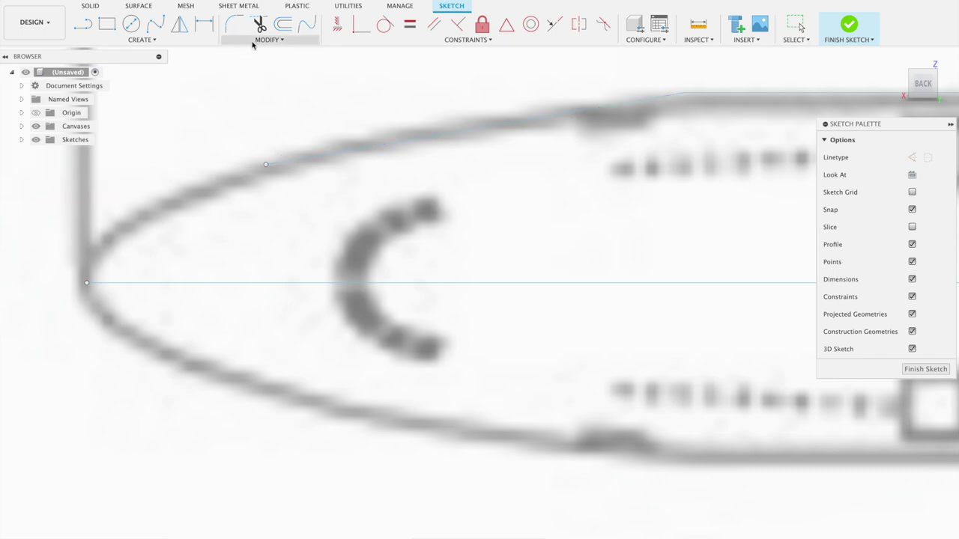
pyautogui.click(161, 40)
pyautogui.moveTo(97, 87)
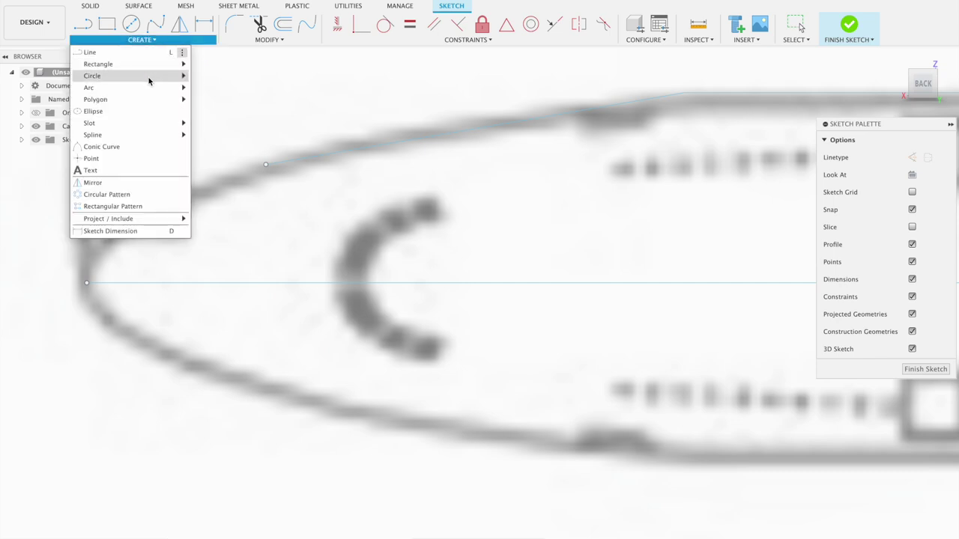
pyautogui.click(213, 88)
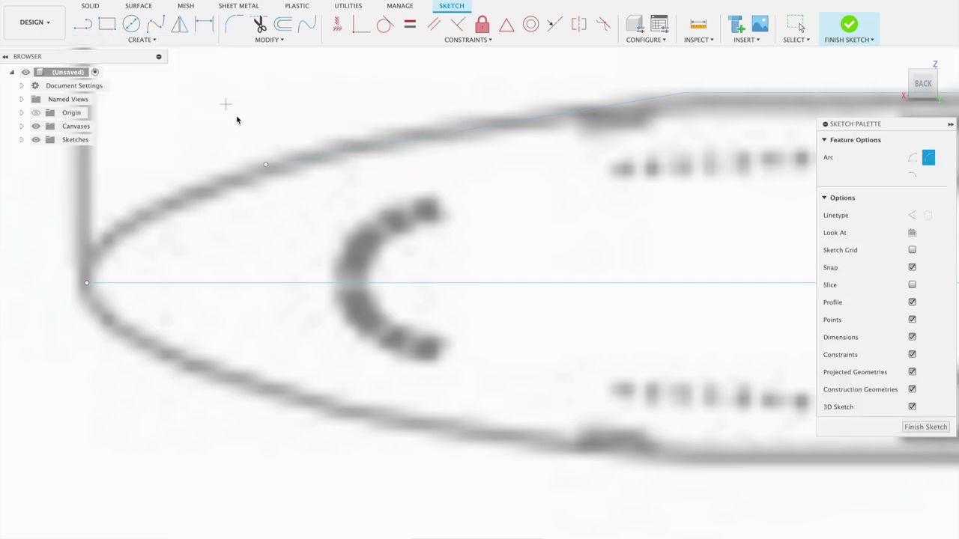
pyautogui.click(265, 166)
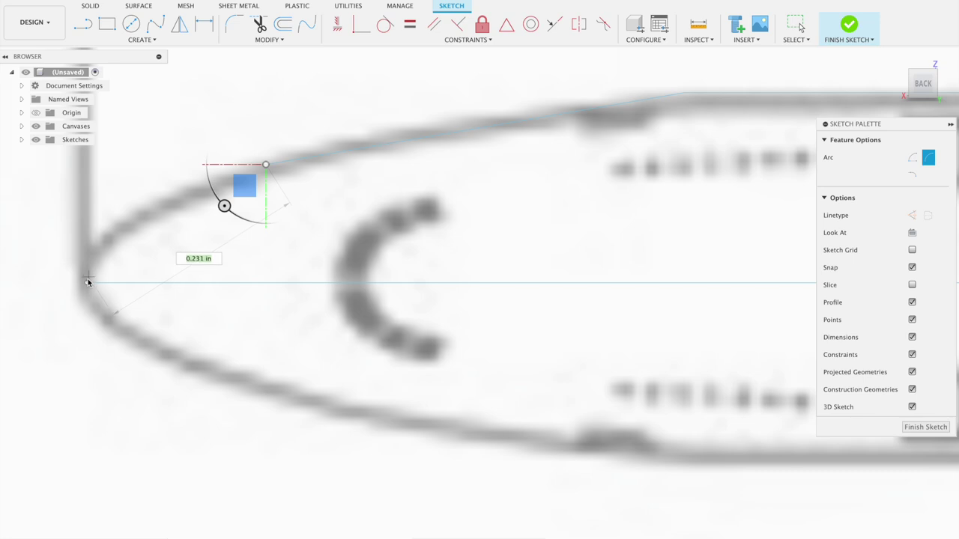
pyautogui.click(87, 283)
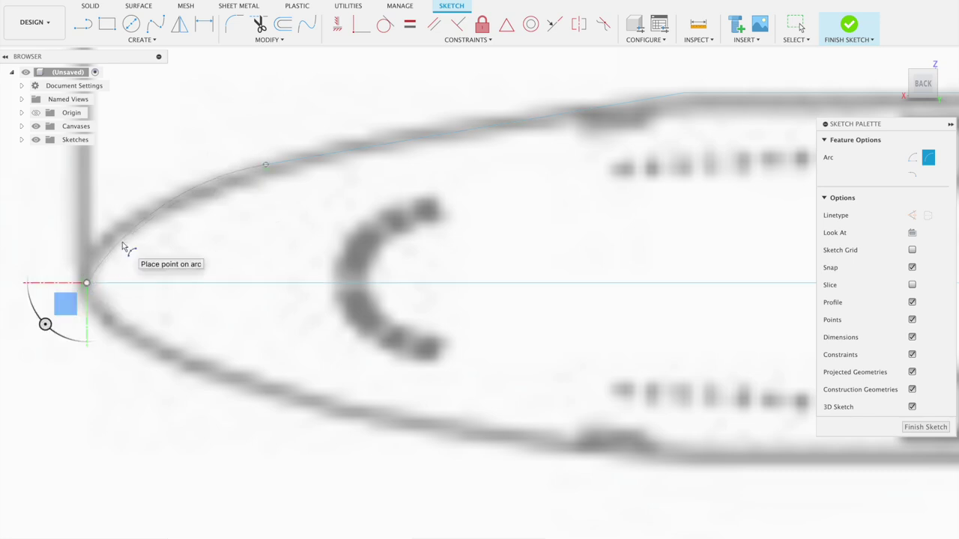
pyautogui.click(124, 248)
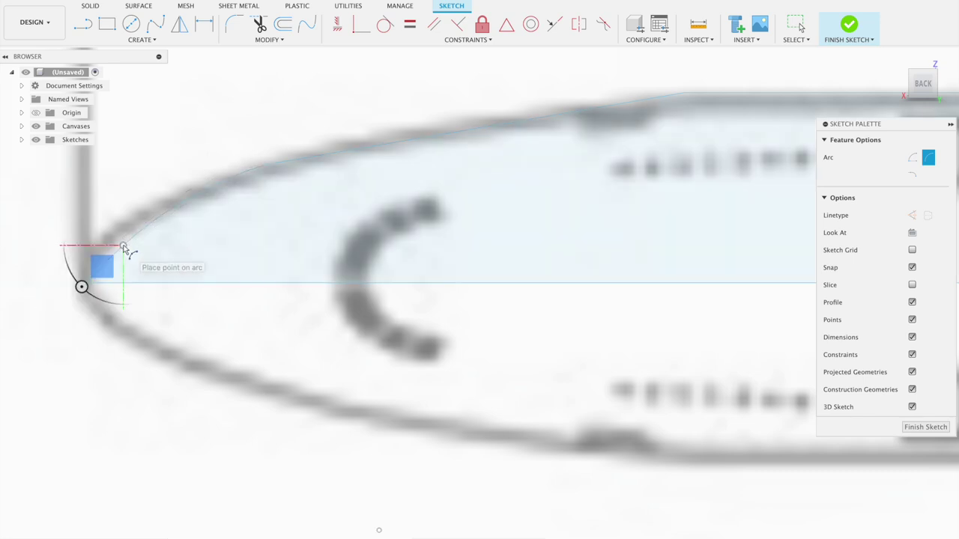
pyautogui.scroll(-2, 125, 248)
pyautogui.scroll(-2, 128, 247)
pyautogui.scroll(-2, 131, 235)
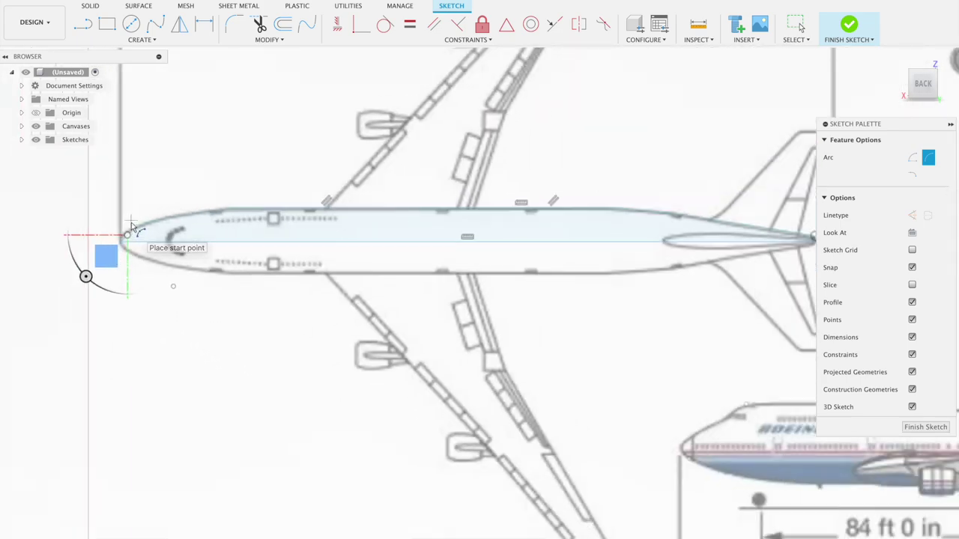
pyautogui.scroll(-2, 132, 225)
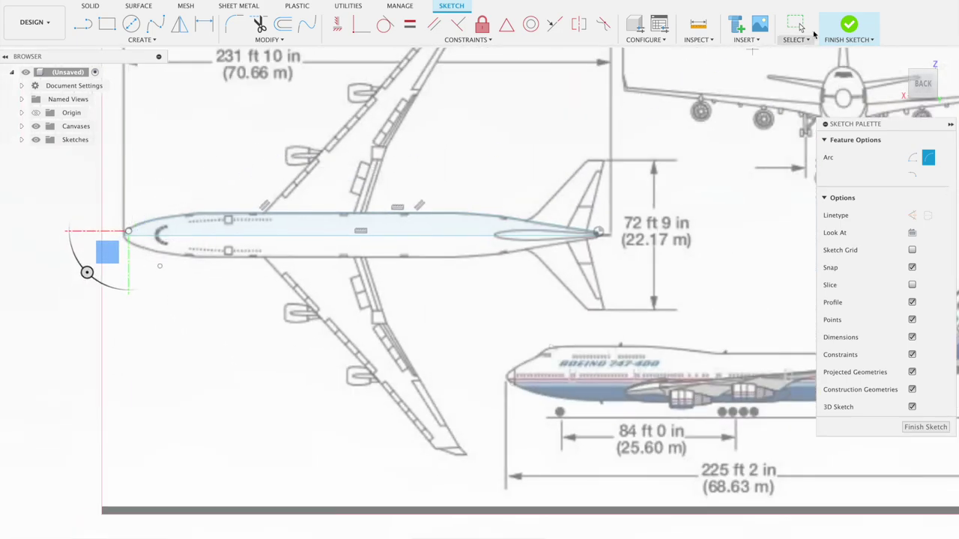
pyautogui.click(845, 29)
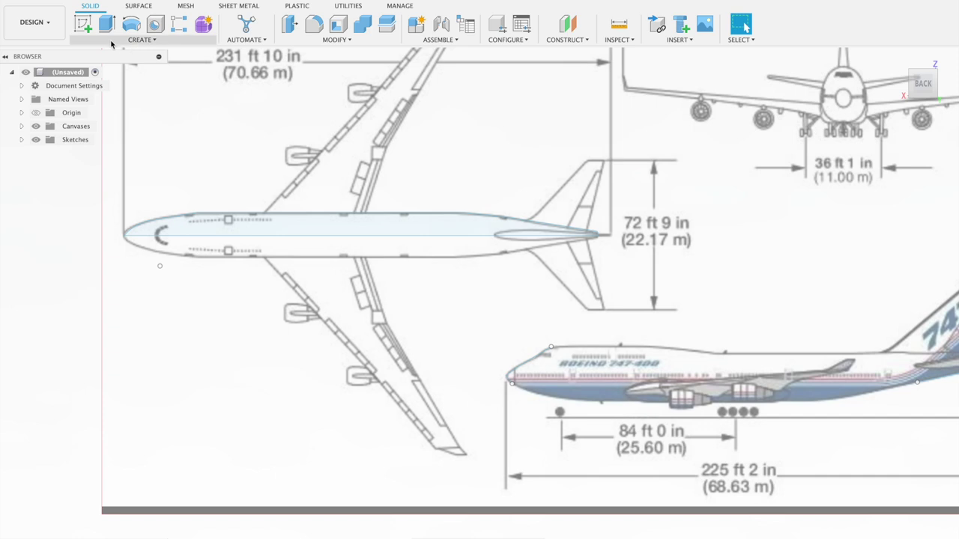
# Revolve the upper fuselage half-profile 360° about its centreline into a solid body.
pyautogui.click(131, 24)
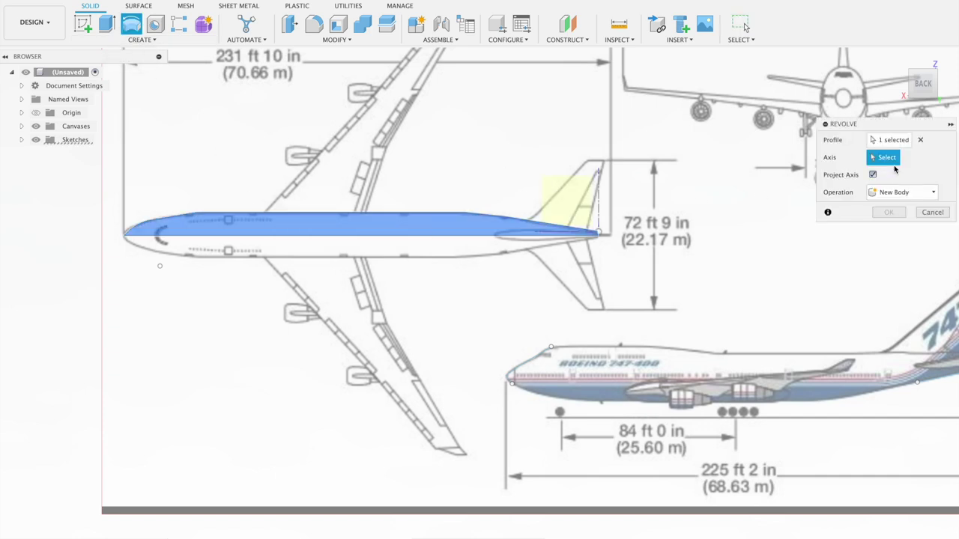
pyautogui.click(894, 144)
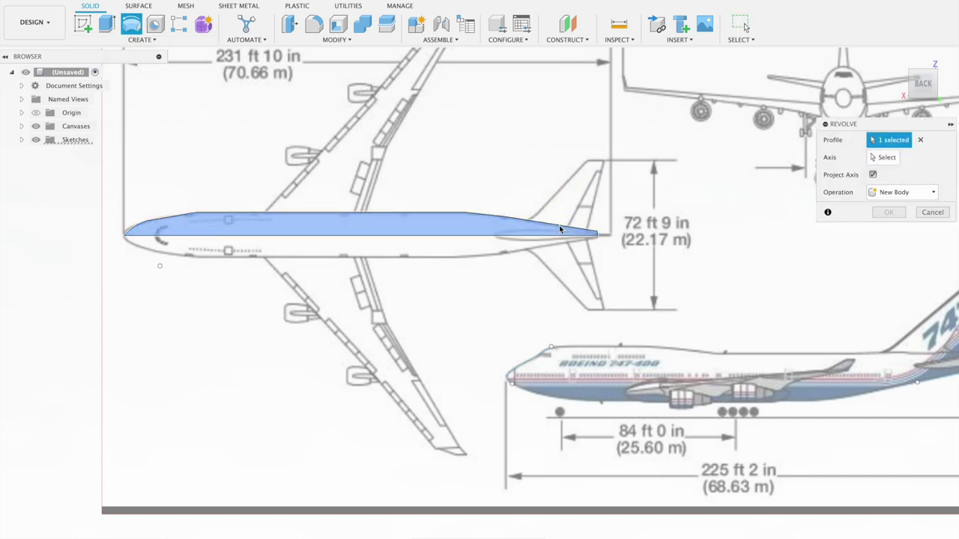
pyautogui.click(432, 226)
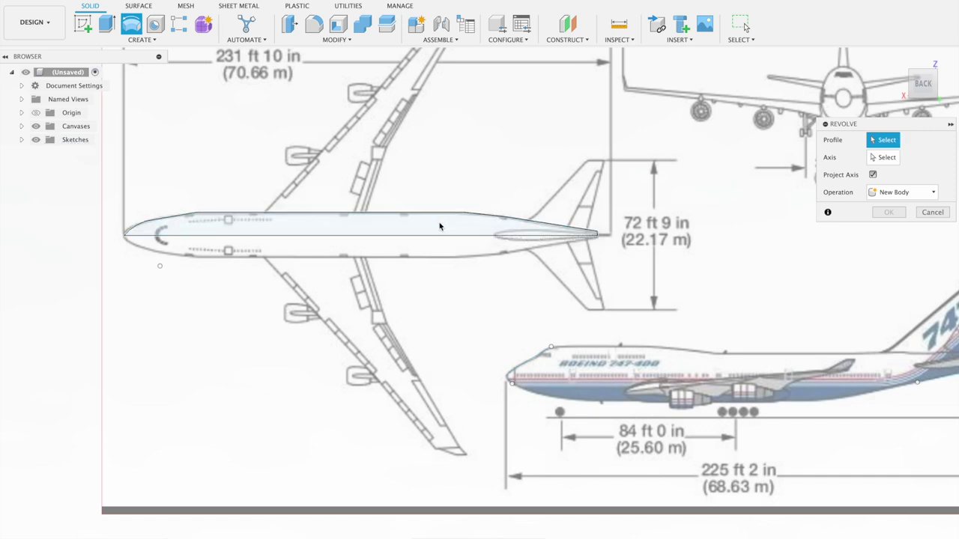
pyautogui.click(439, 224)
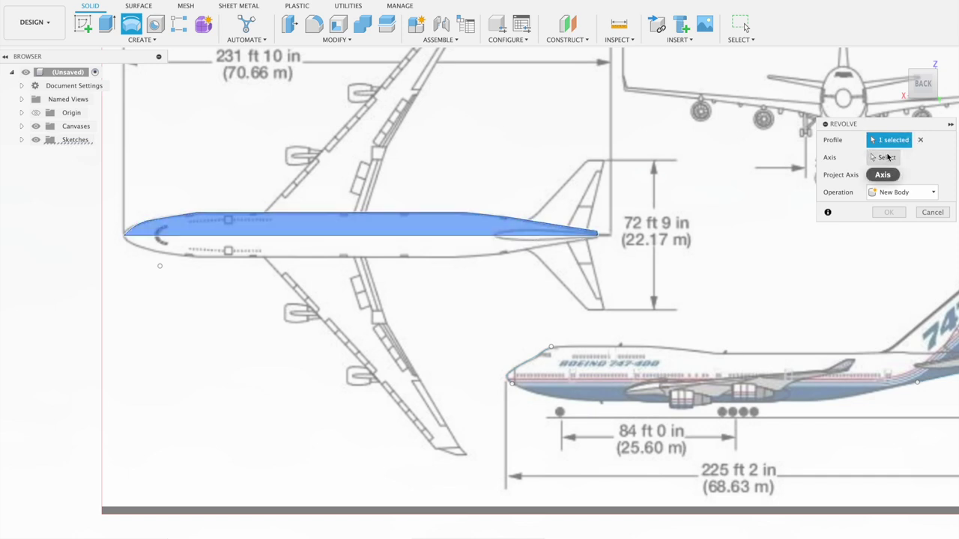
pyautogui.click(888, 158)
pyautogui.click(467, 238)
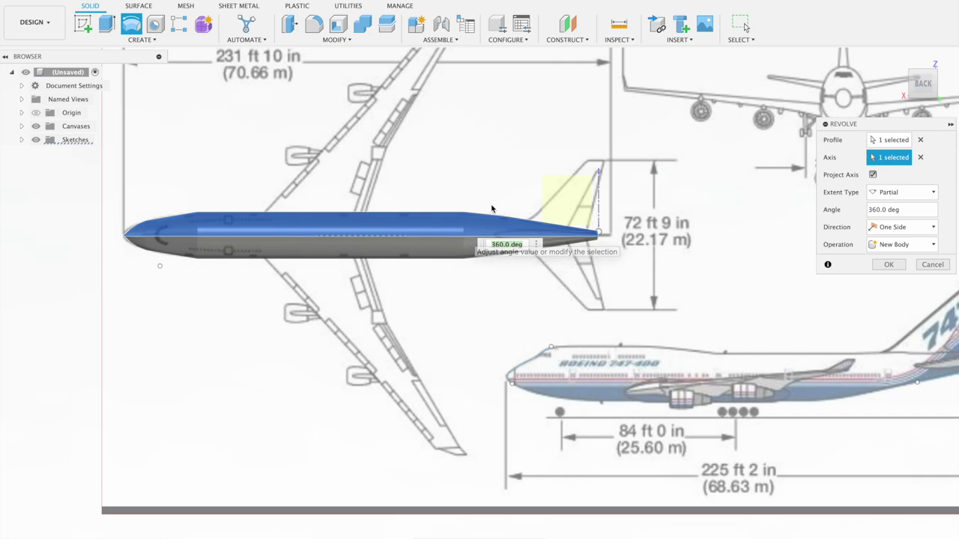
pyautogui.click(888, 265)
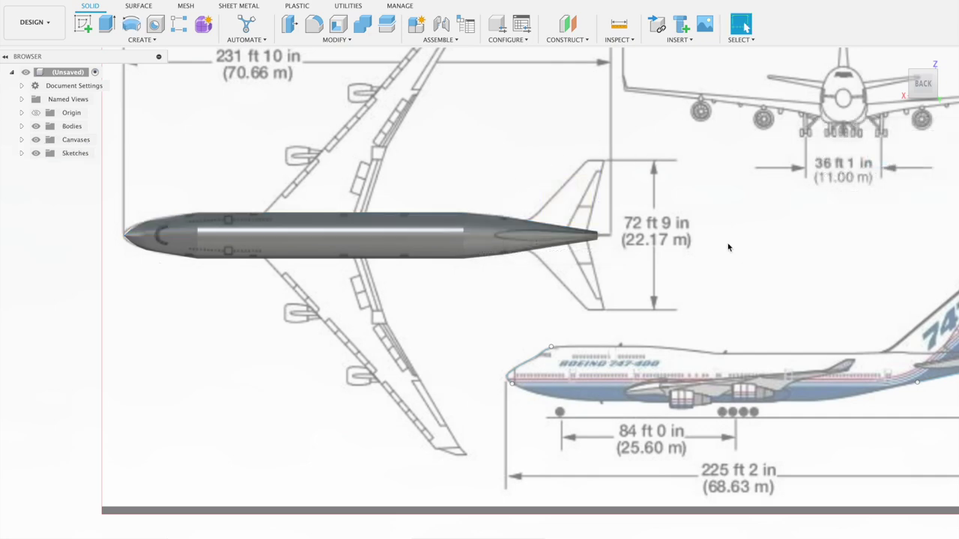
# Orbit, then square the view onto the blueprint and pan to show it with the fuselage whole.
pyautogui.moveTo(711, 228)
pyautogui.keyDown('shift'); pyautogui.mouseDown(button='middle')
pyautogui.moveTo(691, 133)
pyautogui.moveTo(728, 136)
pyautogui.moveTo(704, 218)
pyautogui.moveTo(859, 132)
pyautogui.mouseUp(button='middle'); pyautogui.keyUp('shift')
pyautogui.scroll(3, 705, 218)
pyautogui.scroll(-3, 704, 218)
pyautogui.click(917, 88)
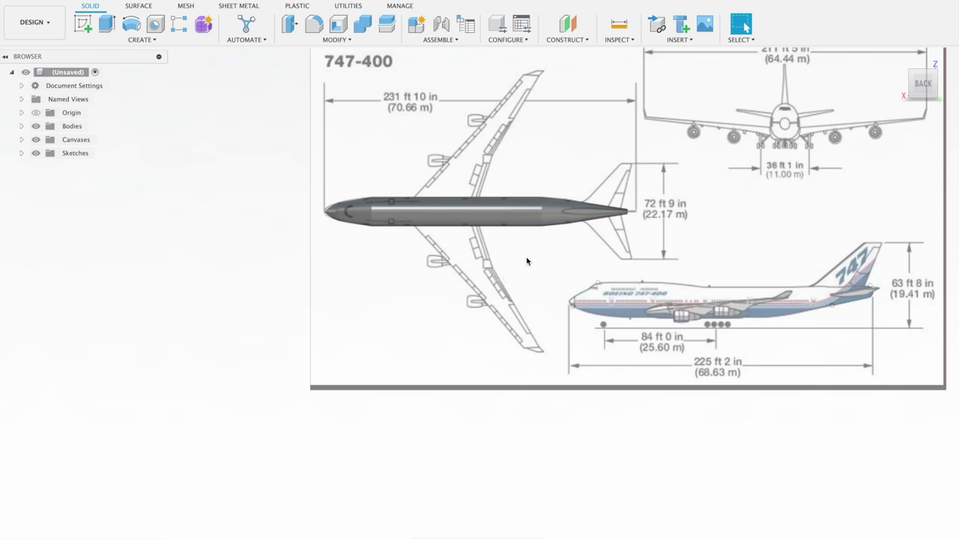
pyautogui.moveTo(568, 155); pyautogui.dragTo(401, 170, button='middle')
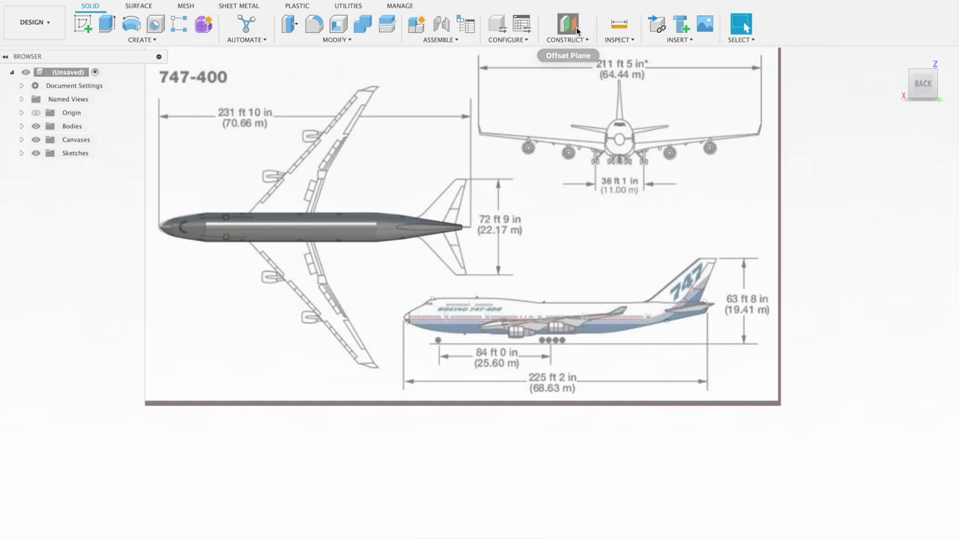
# Create a 0.00 in offset construction plane standing at the fuselage's tail tip.
pyautogui.click(567, 25)
pyautogui.click(424, 192)
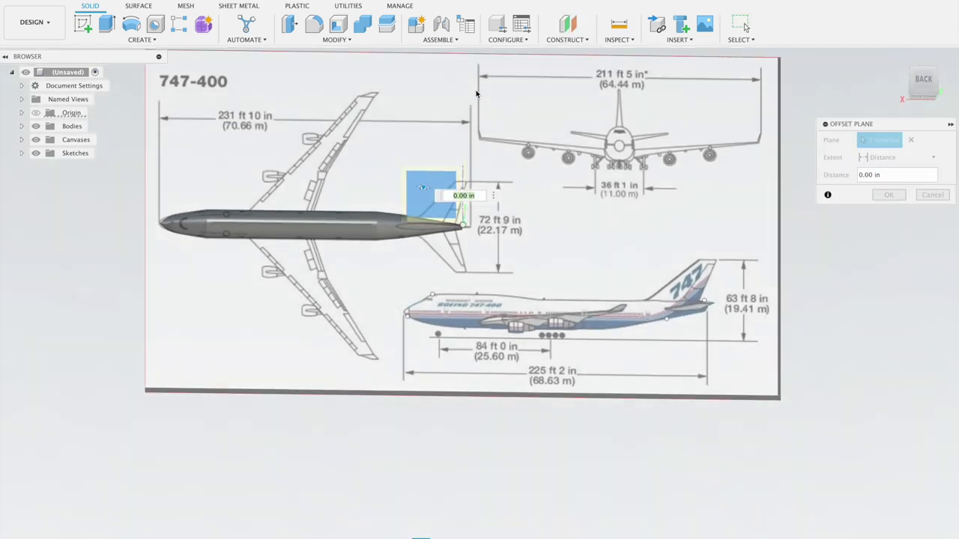
pyautogui.moveTo(474, 117)
pyautogui.keyDown('shift'); pyautogui.mouseDown(button='middle')
pyautogui.moveTo(391, 33)
pyautogui.moveTo(289, 51)
pyautogui.moveTo(300, 91)
pyautogui.moveTo(257, 65)
pyautogui.moveTo(333, 78)
pyautogui.moveTo(497, 65)
pyautogui.moveTo(455, 129)
pyautogui.moveTo(453, 150)
pyautogui.mouseUp(button='middle'); pyautogui.keyUp('shift')
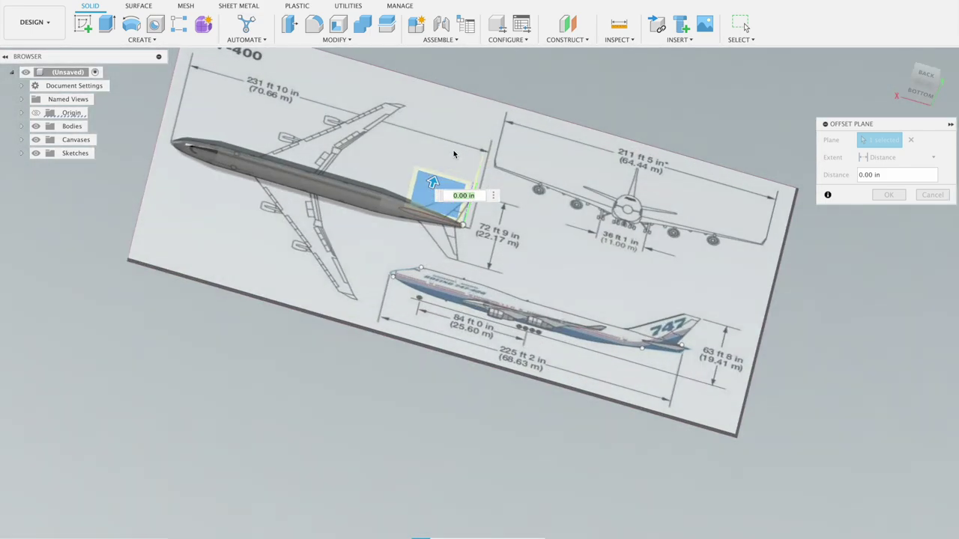
pyautogui.click(927, 77)
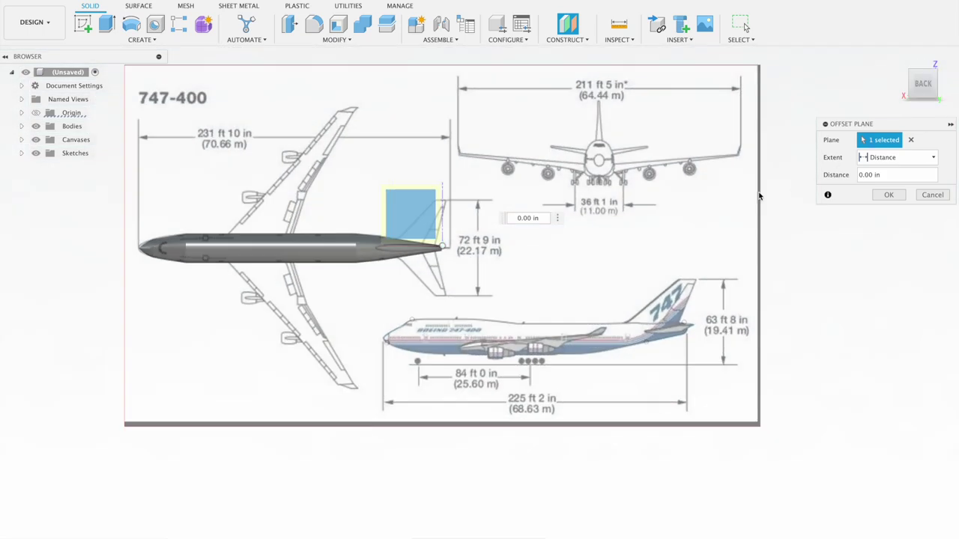
pyautogui.click(83, 24)
# Select the new tail construction plane and begin a new sketch.
pyautogui.keyDown('shift'); pyautogui.moveTo(526, 154); pyautogui.dragTo(505, 107, button='middle'); pyautogui.keyUp('shift')
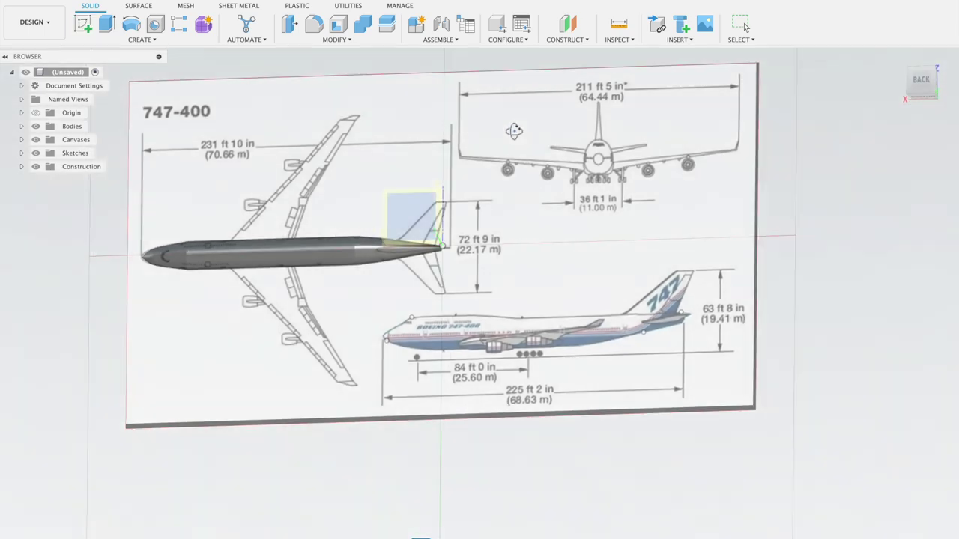
pyautogui.click(424, 218)
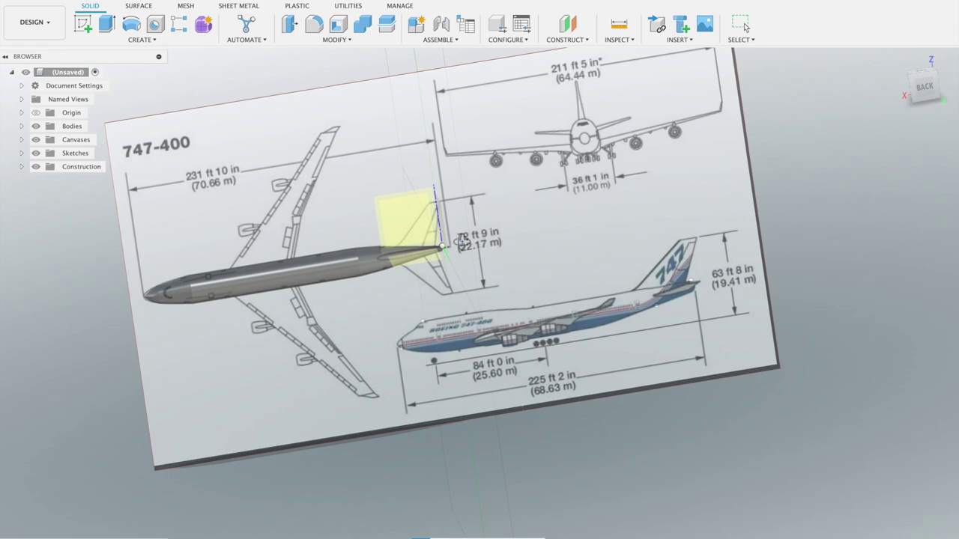
pyautogui.moveTo(462, 244)
pyautogui.keyDown('shift'); pyautogui.mouseDown(button='middle')
pyautogui.moveTo(466, 296)
pyautogui.moveTo(448, 193)
pyautogui.moveTo(411, 216)
pyautogui.mouseUp(button='middle'); pyautogui.keyUp('shift')
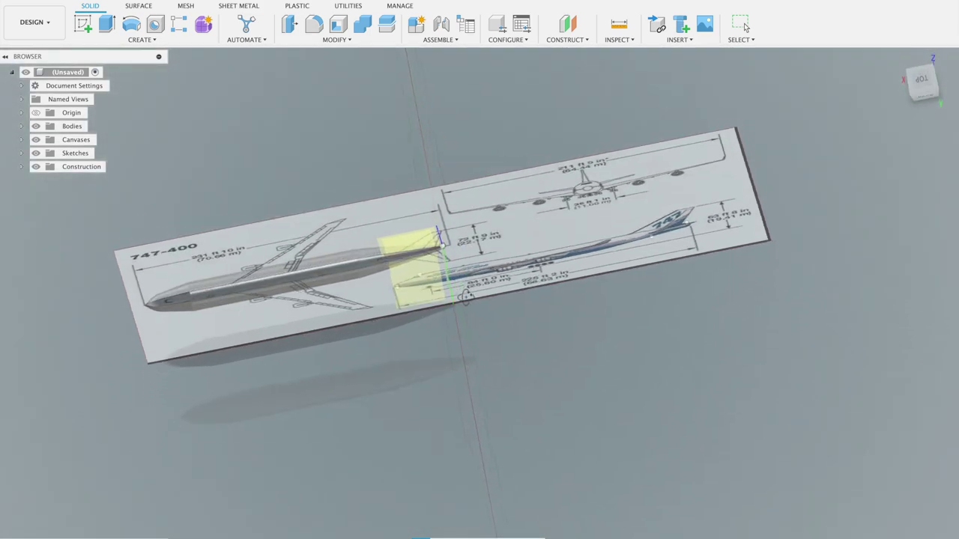
pyautogui.click(410, 219)
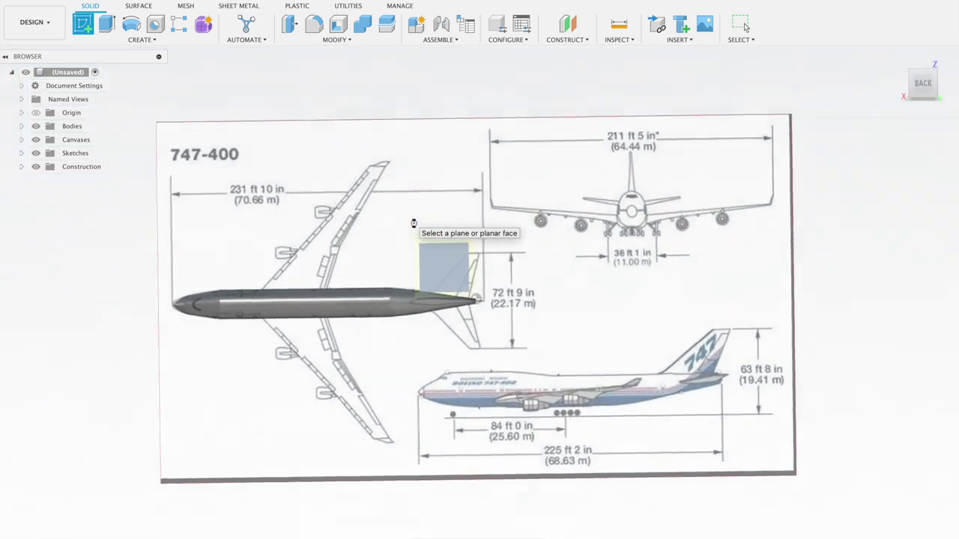
# Place the sketch on the chosen plane and cancel a misplaced first line at the wing junction.
pyautogui.click(413, 223)
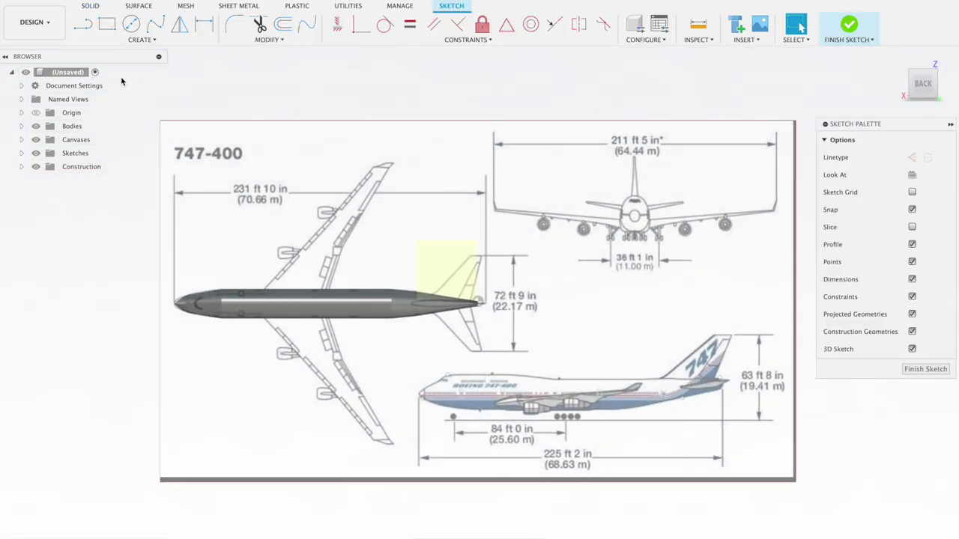
pyautogui.click(89, 30)
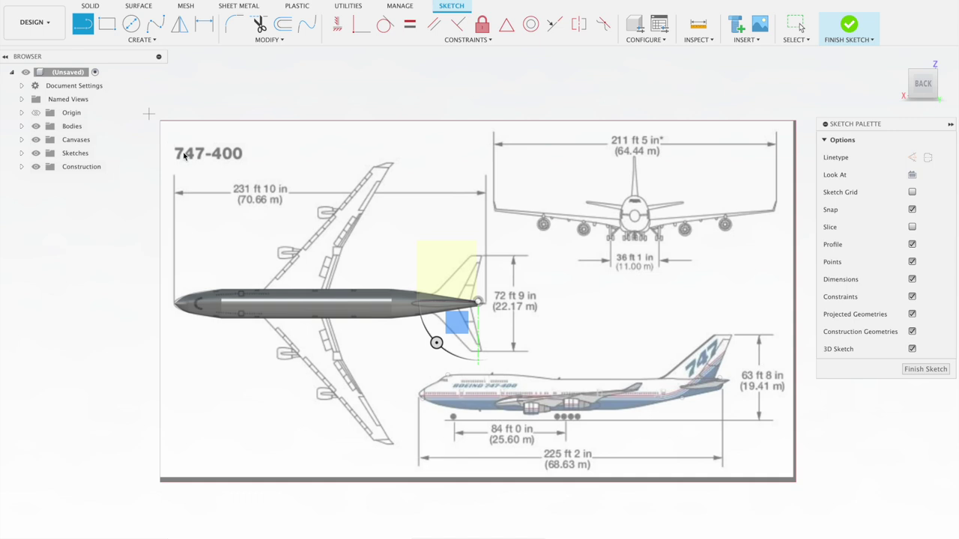
pyautogui.scroll(3, 225, 169)
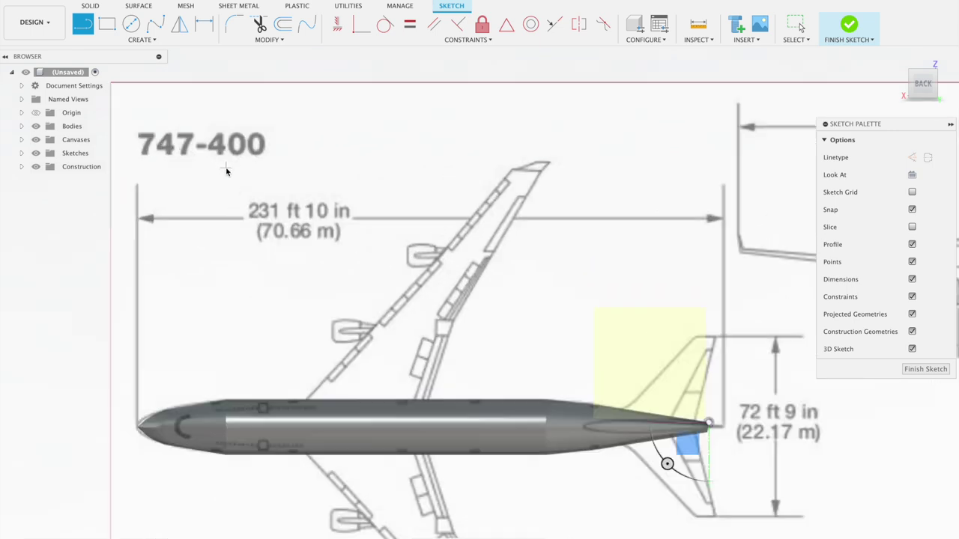
pyautogui.click(306, 397)
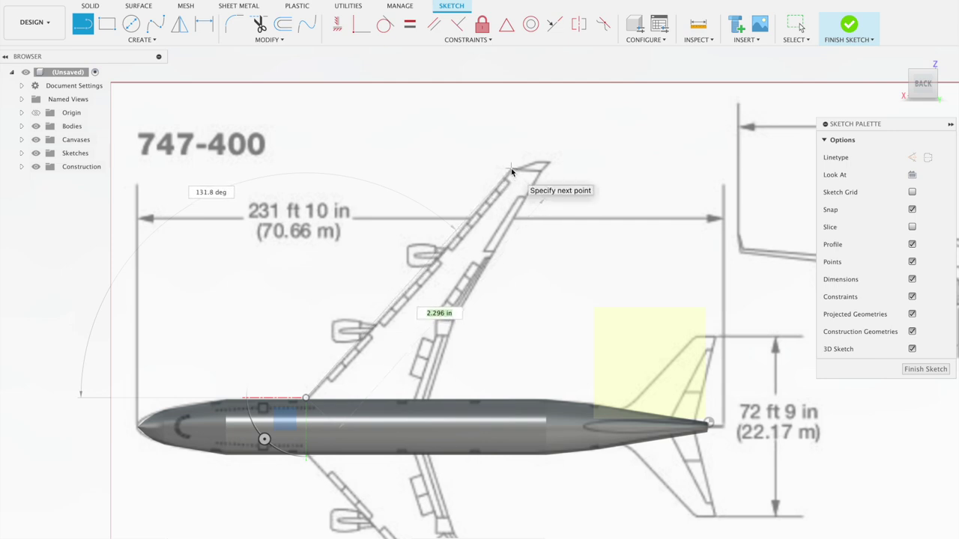
pyautogui.scroll(2, 511, 172)
pyautogui.scroll(2, 509, 174)
pyautogui.scroll(1, 507, 175)
pyautogui.scroll(-3, 486, 175)
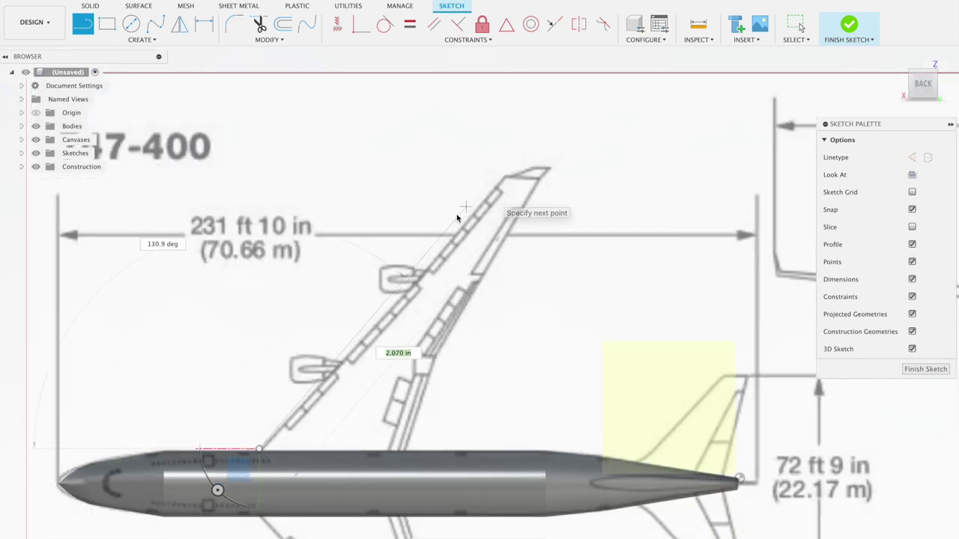
pyautogui.press('Escape')
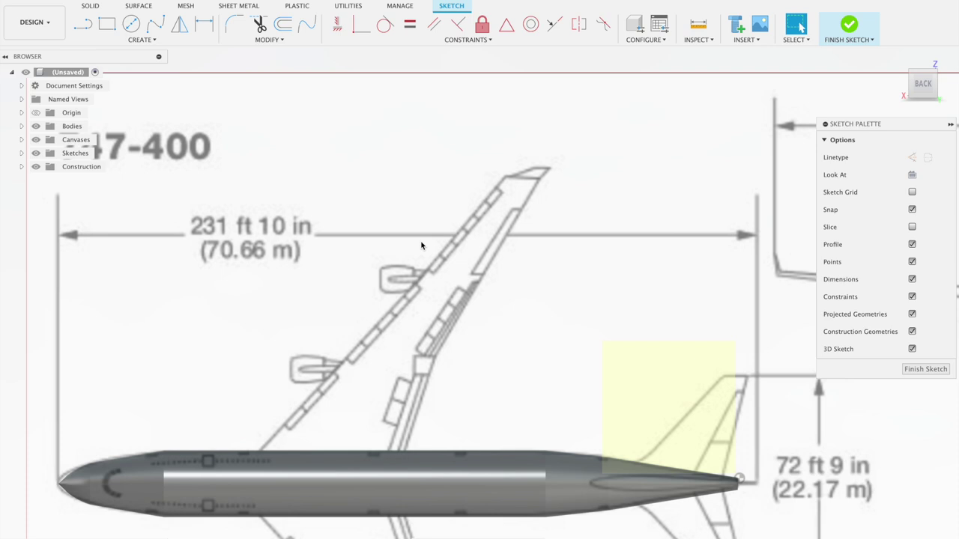
pyautogui.click(85, 27)
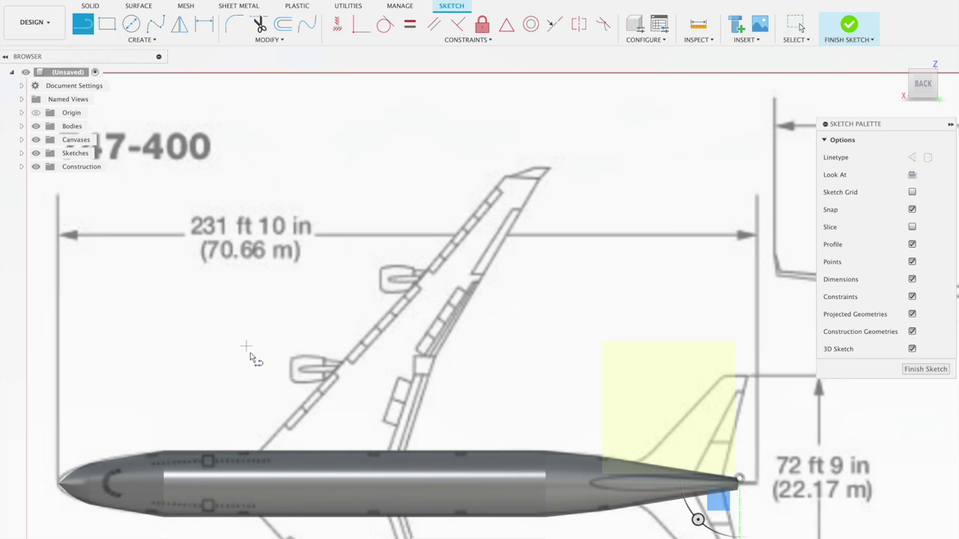
pyautogui.scroll(2, 253, 349)
pyautogui.scroll(-2, 277, 468)
pyautogui.scroll(2, 240, 291)
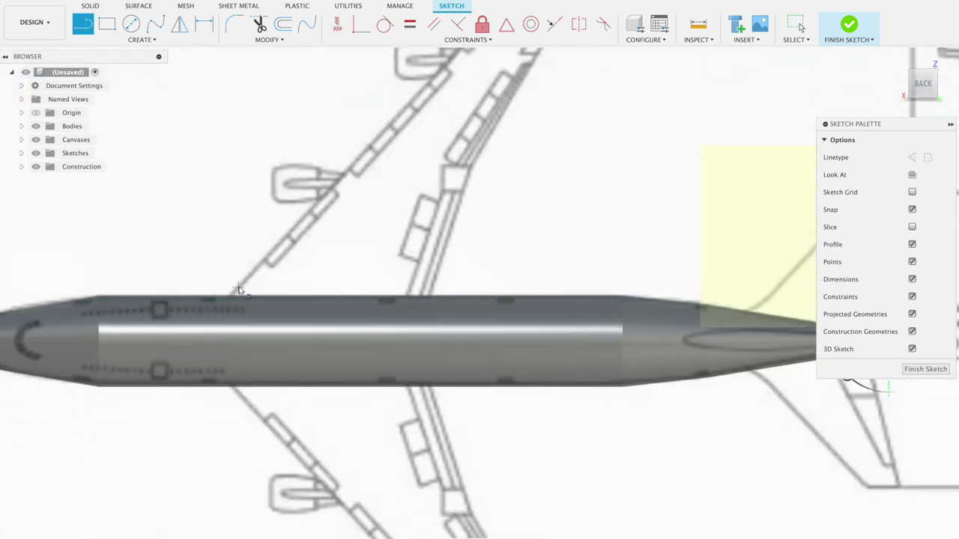
# Draw the wing's leading edge from root to tip and add the tip's trailing corner.
pyautogui.click(236, 286)
pyautogui.scroll(2, 306, 233)
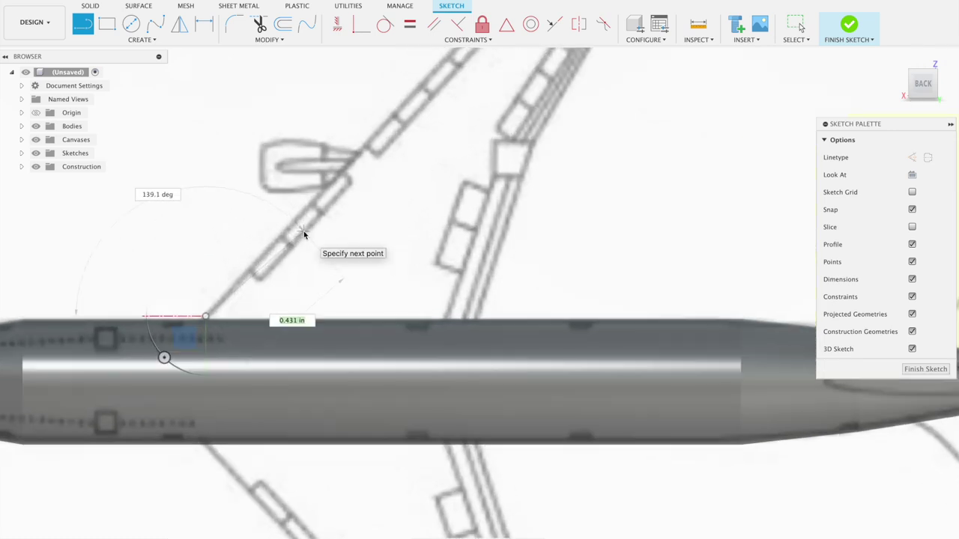
pyautogui.scroll(-3, 306, 219)
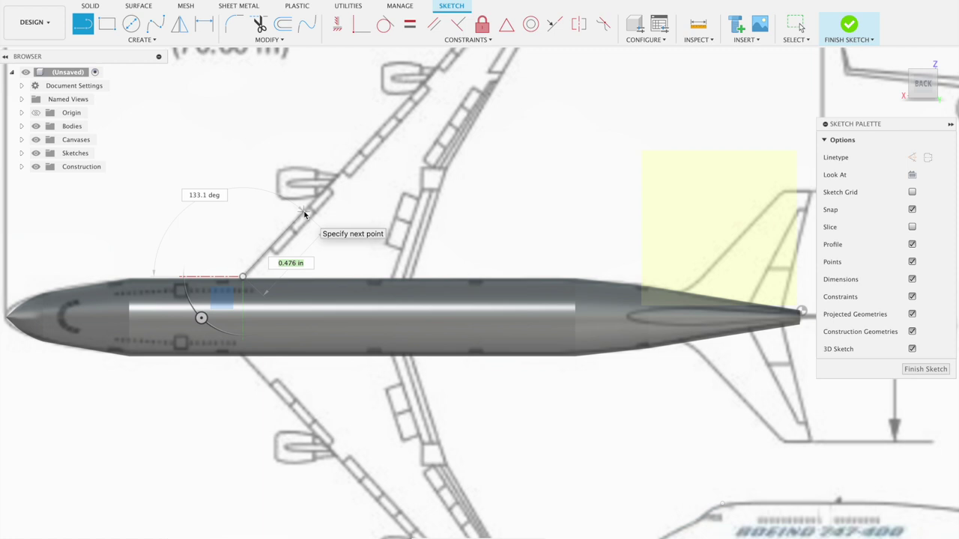
pyautogui.moveTo(460, 53); pyautogui.dragTo(310, 228, button='middle')
pyautogui.scroll(1, 311, 228)
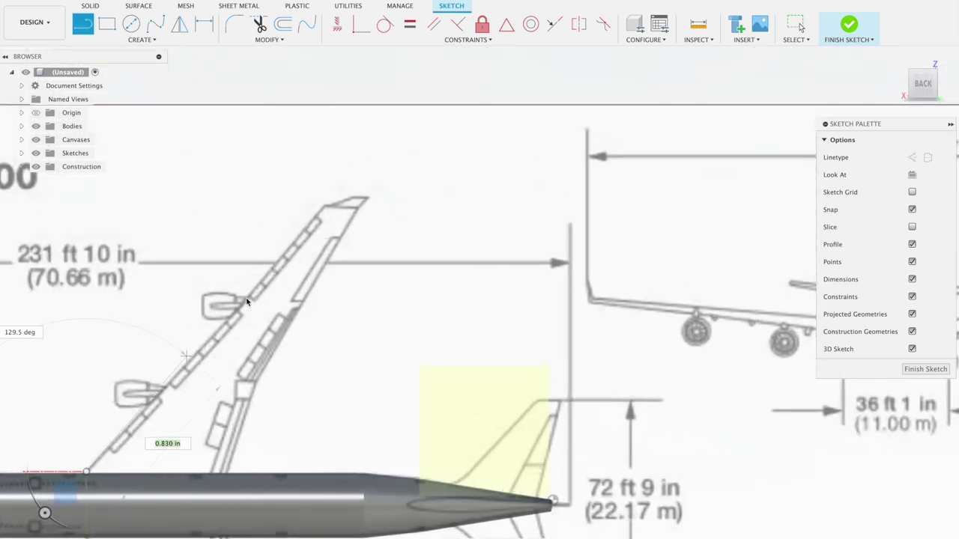
pyautogui.click(324, 205)
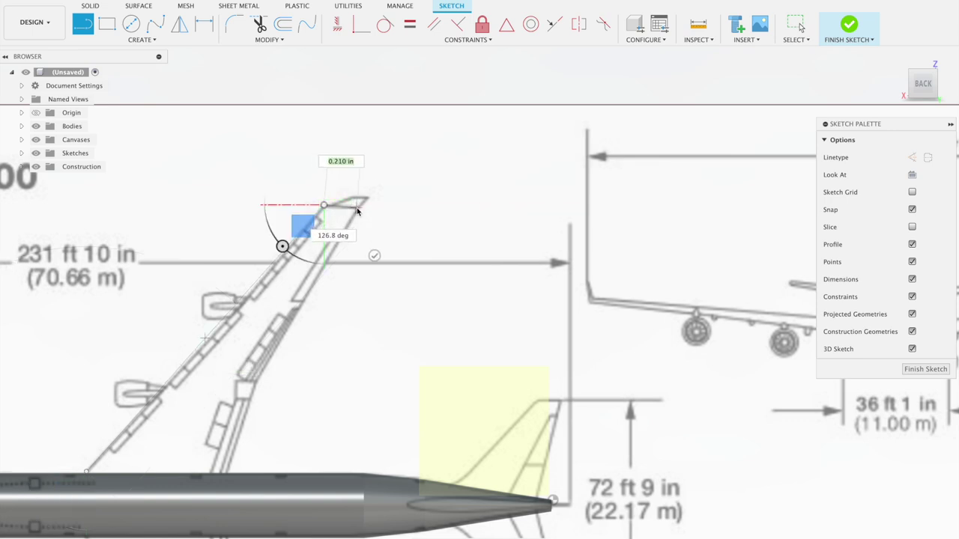
pyautogui.click(356, 208)
# Trace the trailing edge back to the start point, closing the wing outline, and finish the sketch.
pyautogui.scroll(-3, 356, 208)
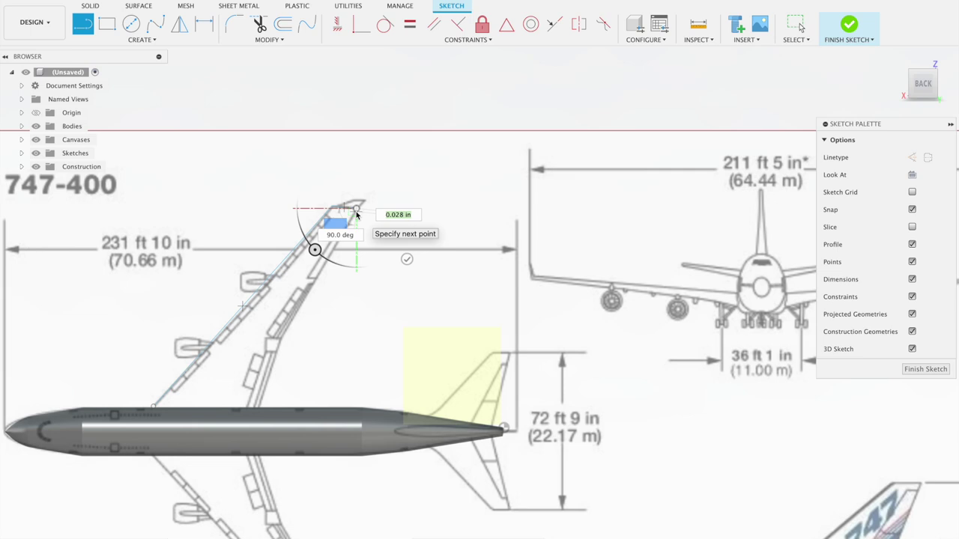
pyautogui.click(282, 342)
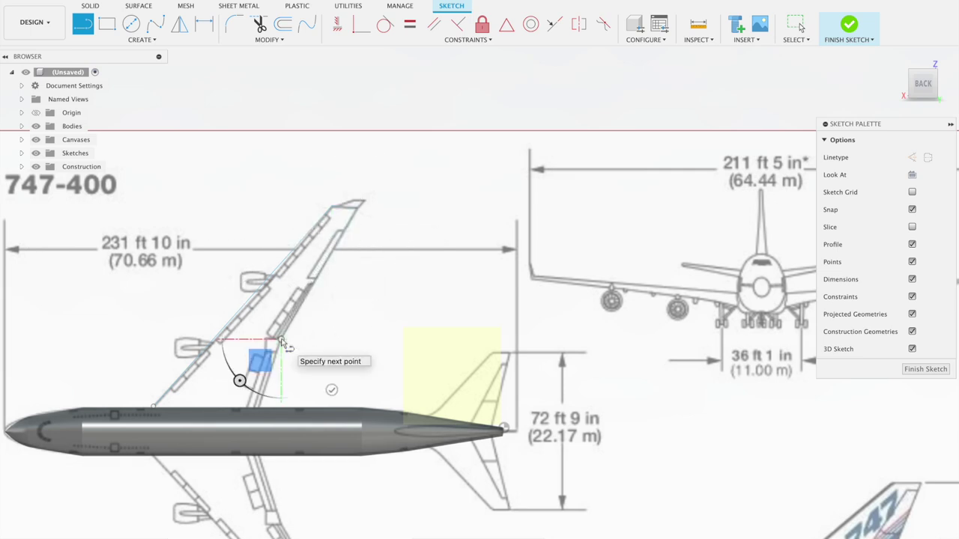
pyautogui.scroll(-1, 262, 389)
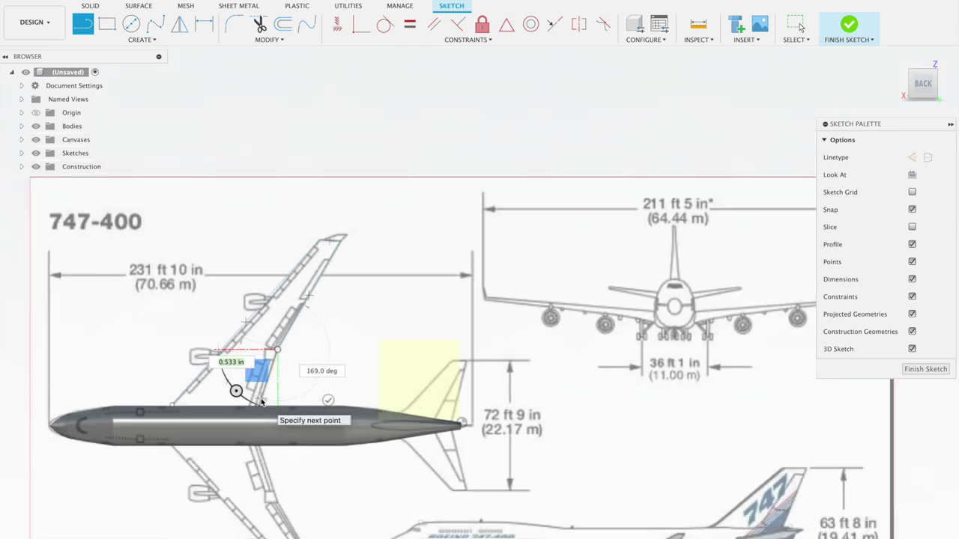
pyautogui.scroll(3, 261, 402)
pyautogui.scroll(2, 261, 398)
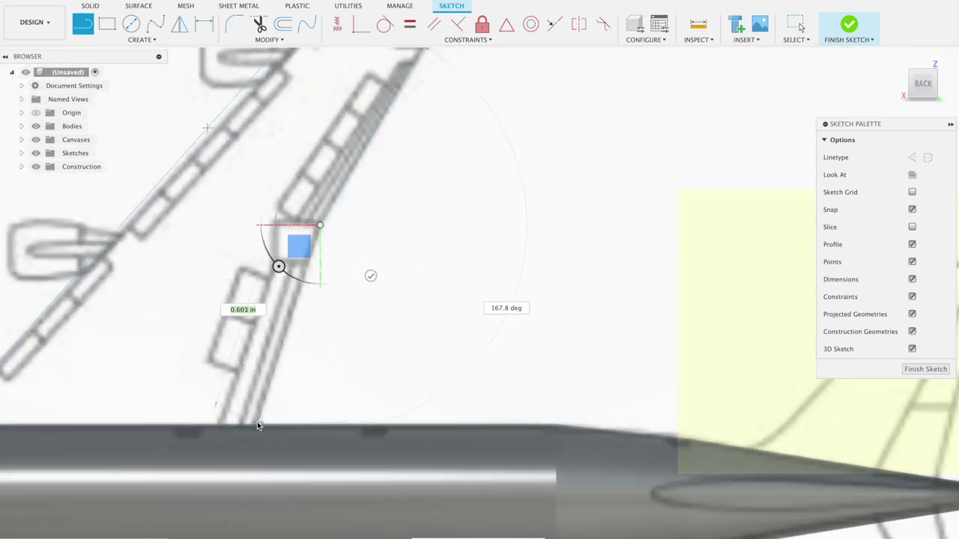
pyautogui.click(257, 424)
pyautogui.scroll(-3, 257, 425)
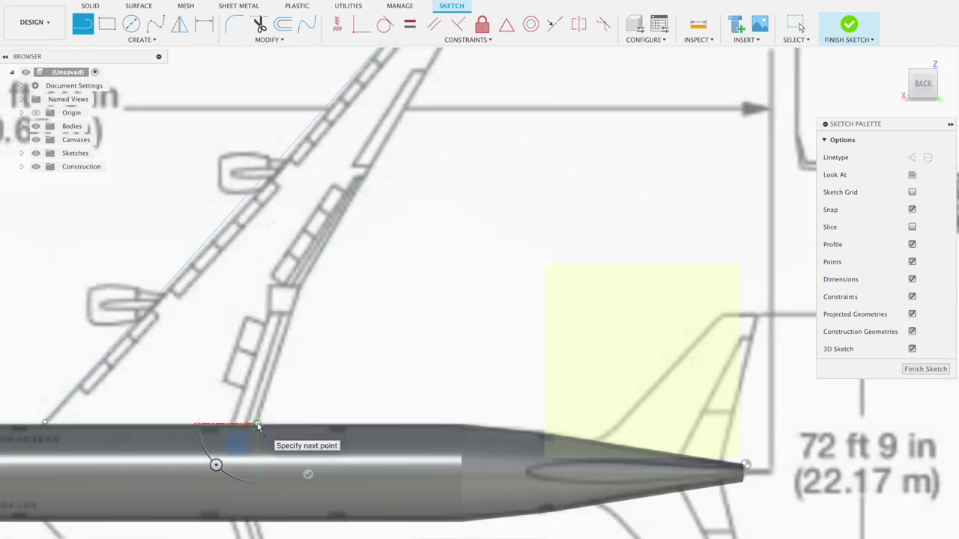
pyautogui.scroll(-3, 272, 417)
pyautogui.scroll(-2, 278, 385)
pyautogui.scroll(-2, 314, 355)
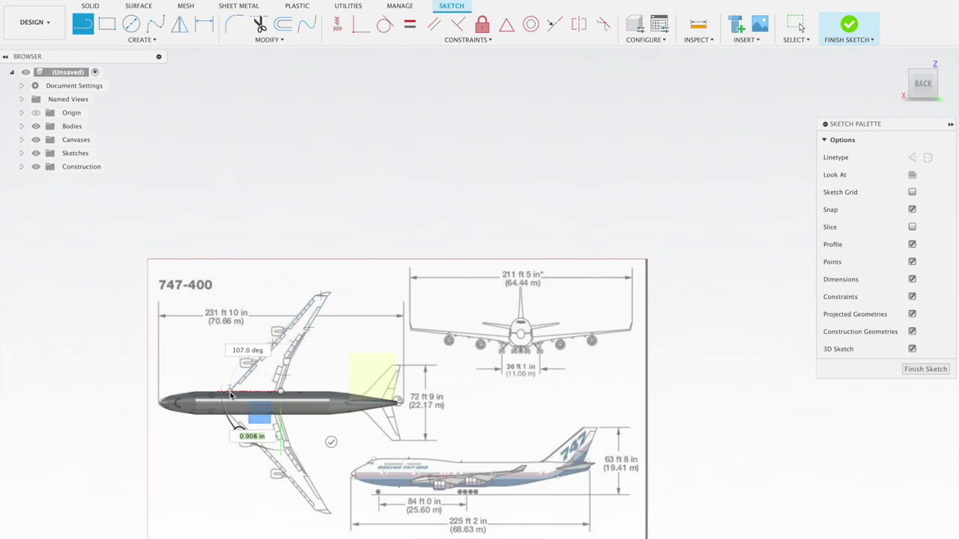
pyautogui.scroll(2, 231, 396)
pyautogui.scroll(2, 230, 394)
pyautogui.scroll(3, 230, 392)
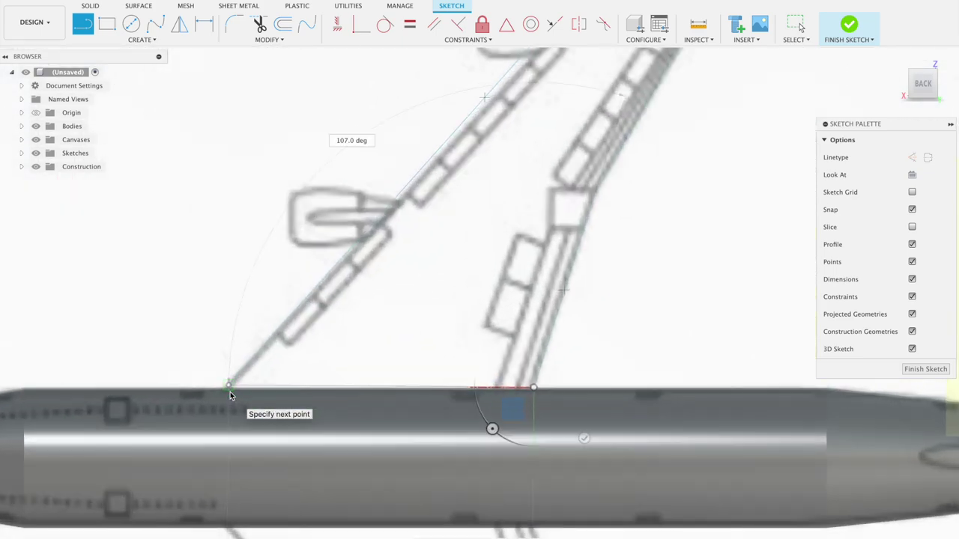
pyautogui.click(228, 386)
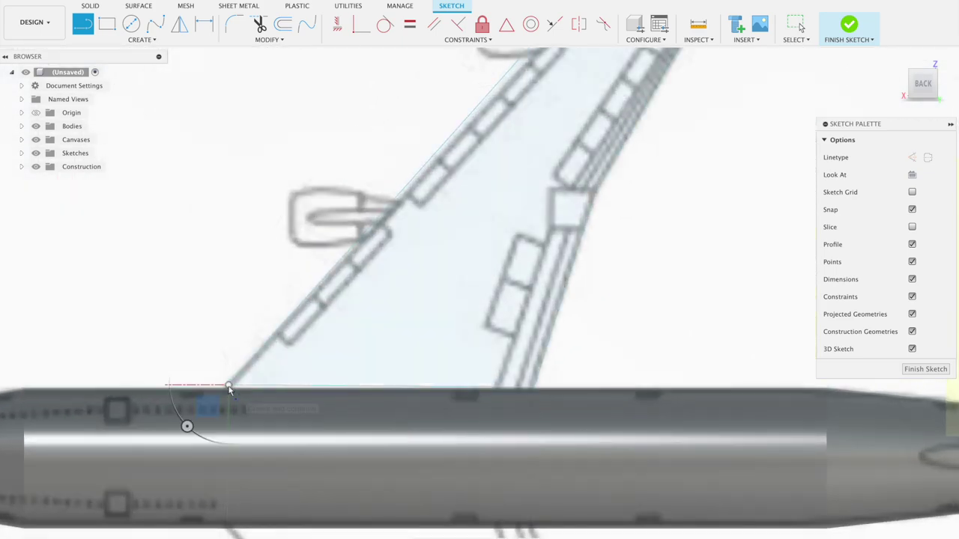
pyautogui.click(852, 25)
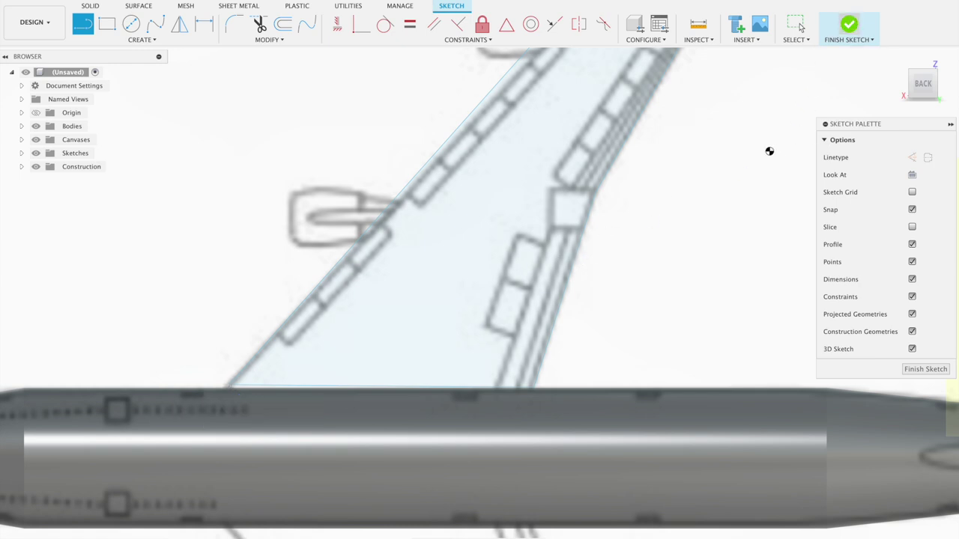
pyautogui.scroll(-5, 764, 156)
# Zoom out to a tilted view of fuselage and wing and start an Extrude on the wing profile.
pyautogui.scroll(-3, 772, 166)
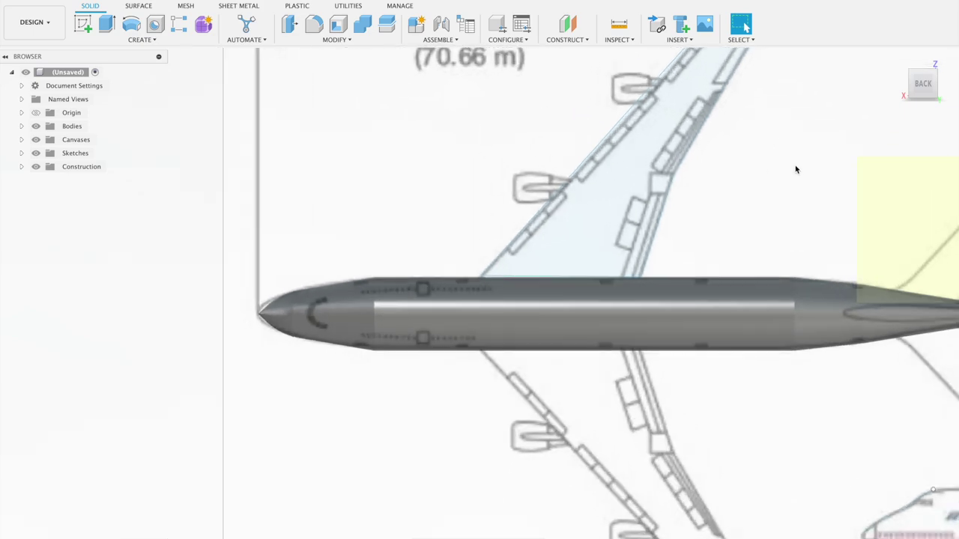
pyautogui.scroll(-3, 786, 169)
pyautogui.moveTo(796, 169)
pyautogui.mouseDown(button='middle')
pyautogui.moveTo(846, 171)
pyautogui.moveTo(557, 204)
pyautogui.mouseUp(button='middle')
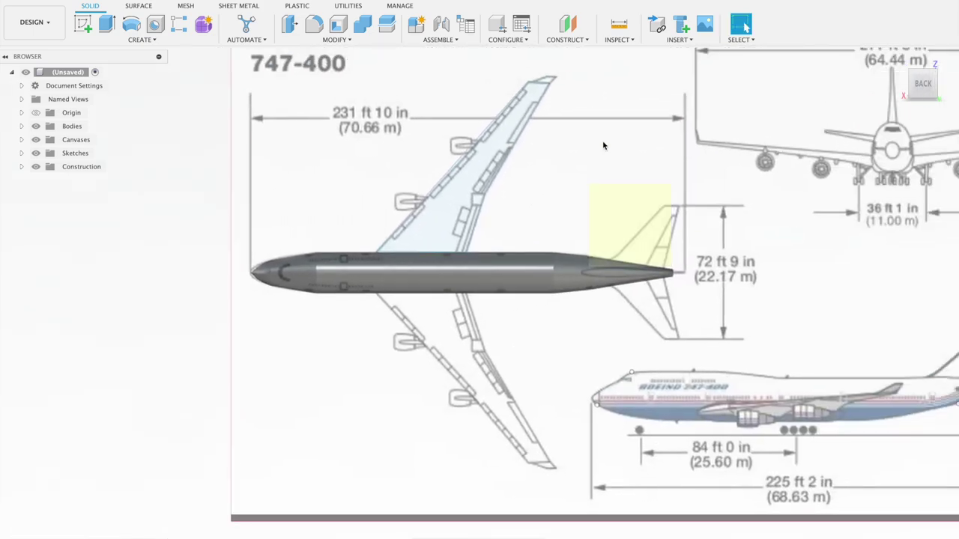
pyautogui.moveTo(601, 146)
pyautogui.keyDown('shift'); pyautogui.mouseDown(button='middle')
pyautogui.moveTo(604, 83)
pyautogui.moveTo(591, 58)
pyautogui.moveTo(603, 58)
pyautogui.moveTo(595, 94)
pyautogui.mouseUp(button='middle'); pyautogui.keyUp('shift')
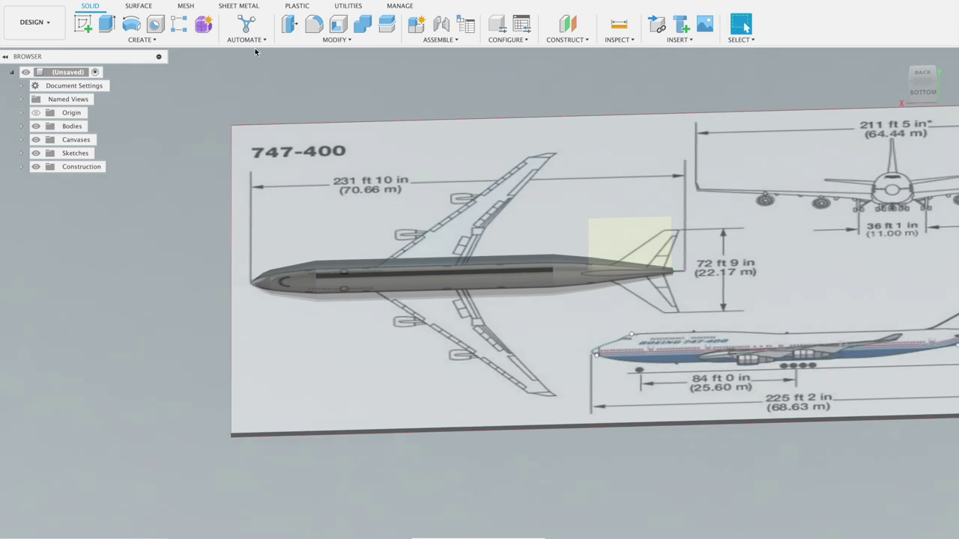
pyautogui.click(107, 24)
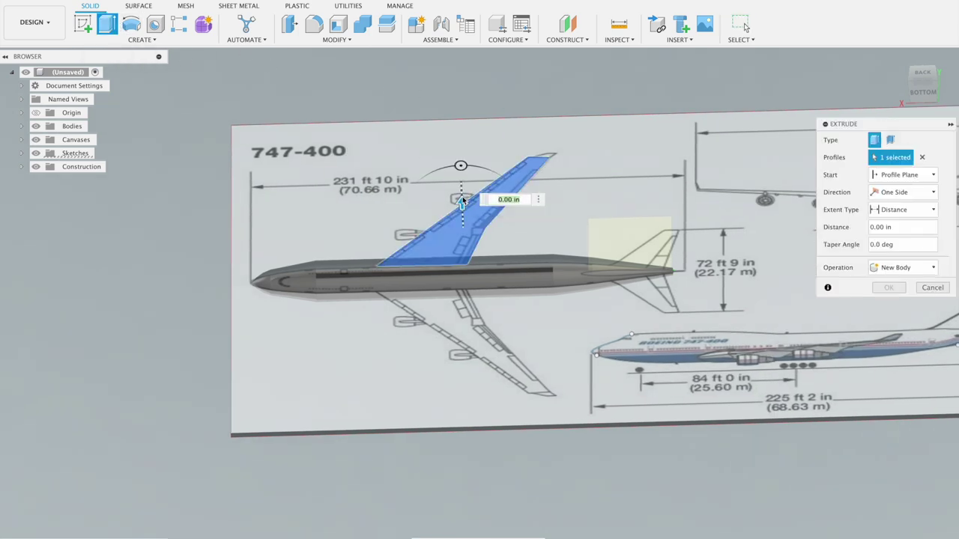
# Extrude the upper-wing profile 0.02 in as a new solid body attached to the fuselage.
pyautogui.click(514, 199)
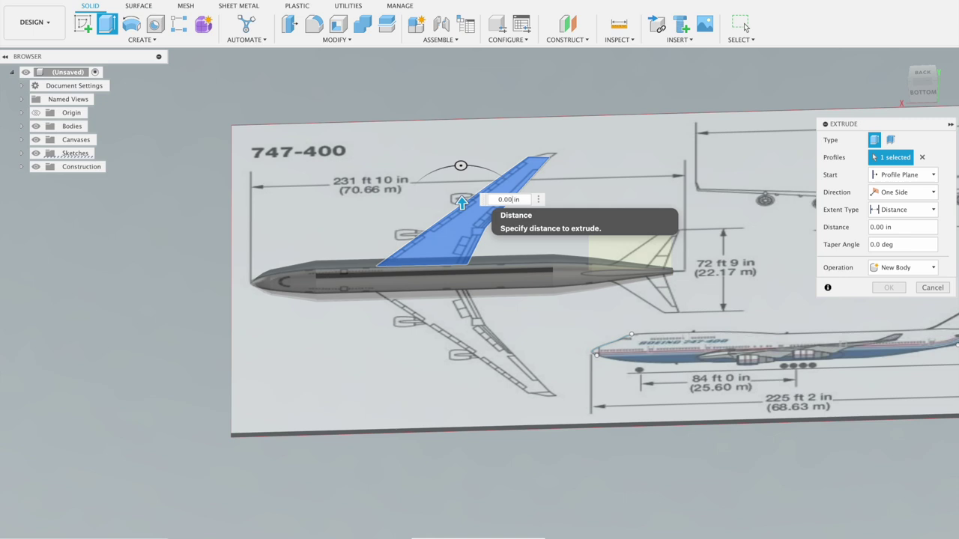
pyautogui.write('0.02')
pyautogui.press('Return')
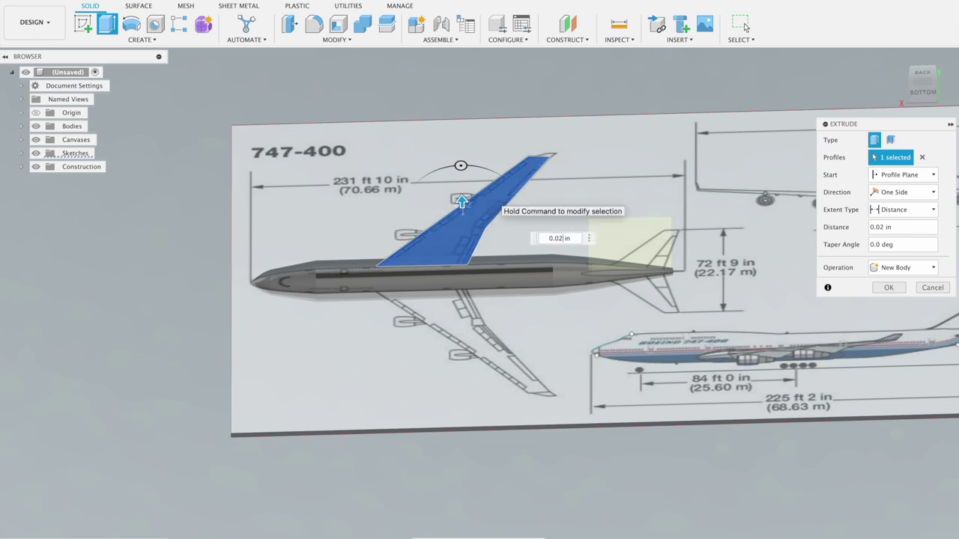
pyautogui.click(887, 286)
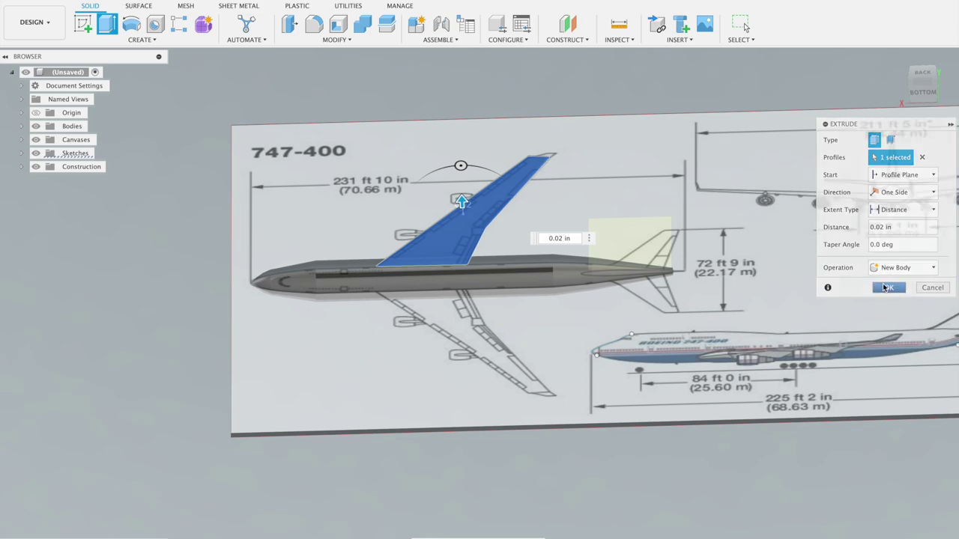
pyautogui.moveTo(653, 187)
pyautogui.keyDown('shift'); pyautogui.mouseDown(button='middle')
pyautogui.moveTo(631, 145)
pyautogui.moveTo(578, 162)
pyautogui.moveTo(651, 190)
pyautogui.moveTo(671, 226)
pyautogui.mouseUp(button='middle'); pyautogui.keyUp('shift')
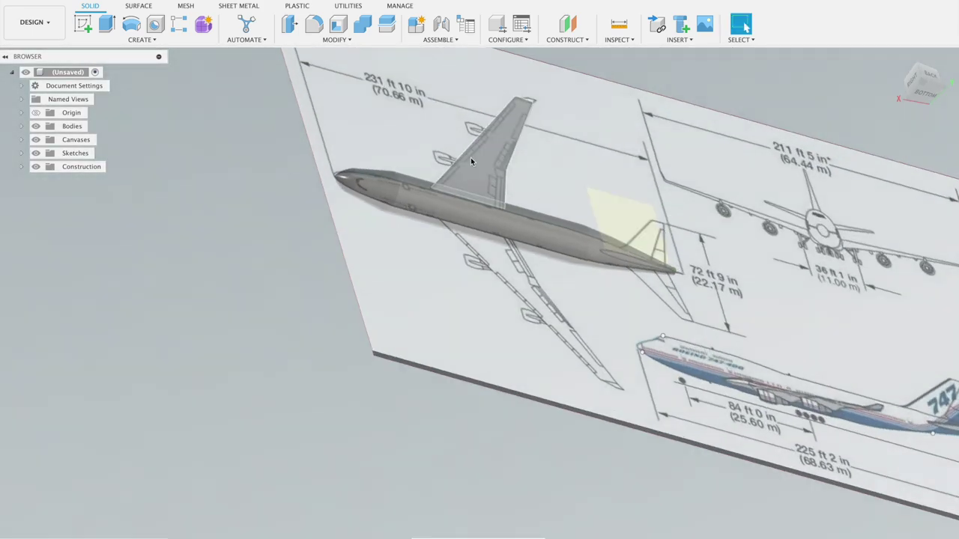
# Mirror the wing body across the plane at the tail to create the opposite wing.
pyautogui.click(113, 40)
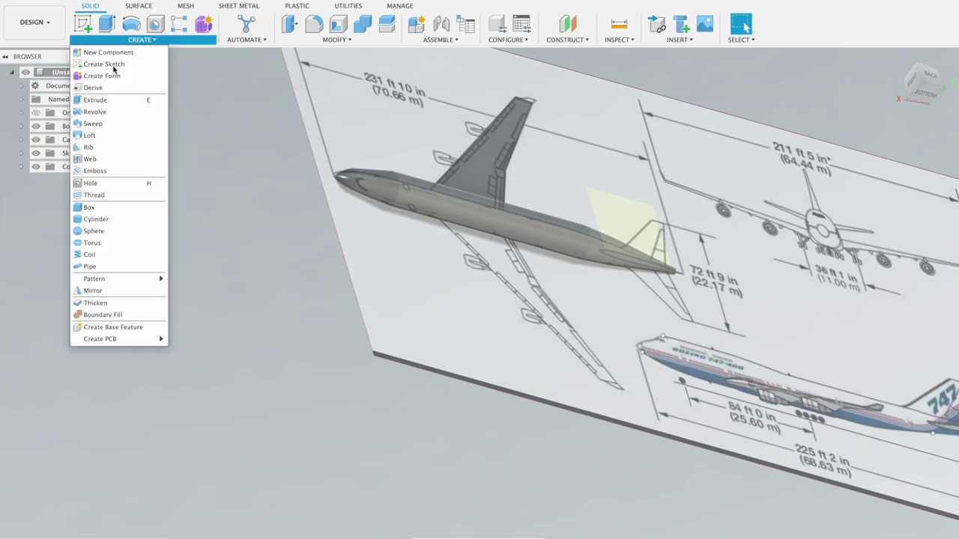
pyautogui.click(124, 291)
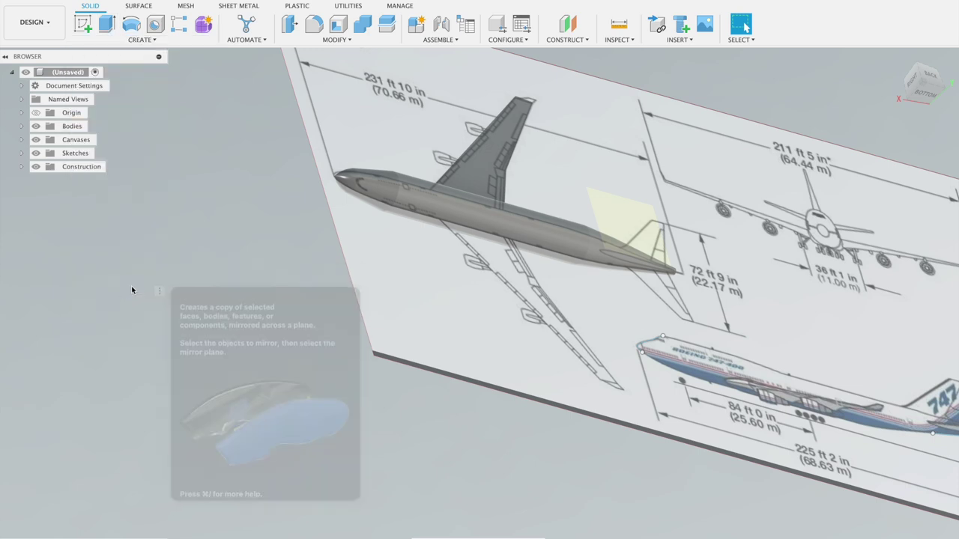
pyautogui.click(484, 171)
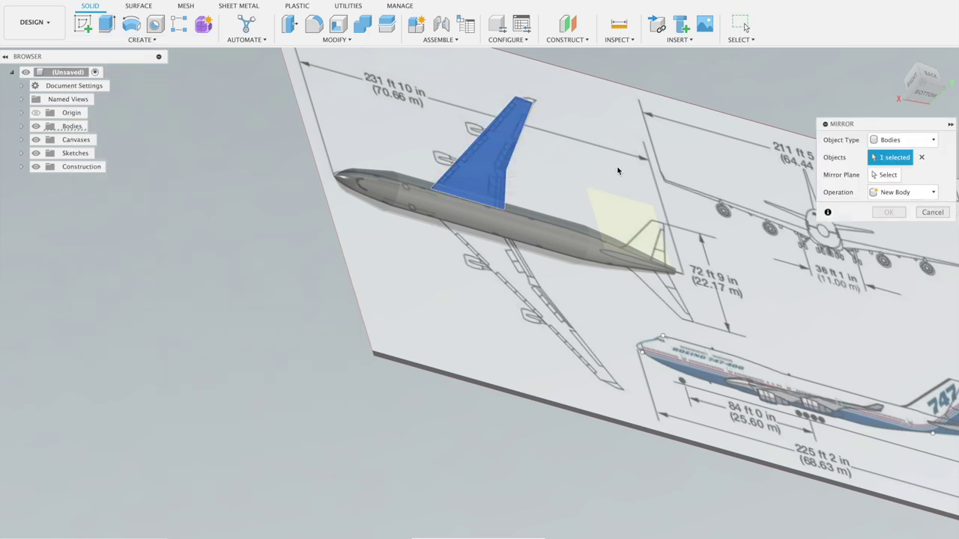
pyautogui.scroll(2, 621, 165)
pyautogui.scroll(2, 542, 225)
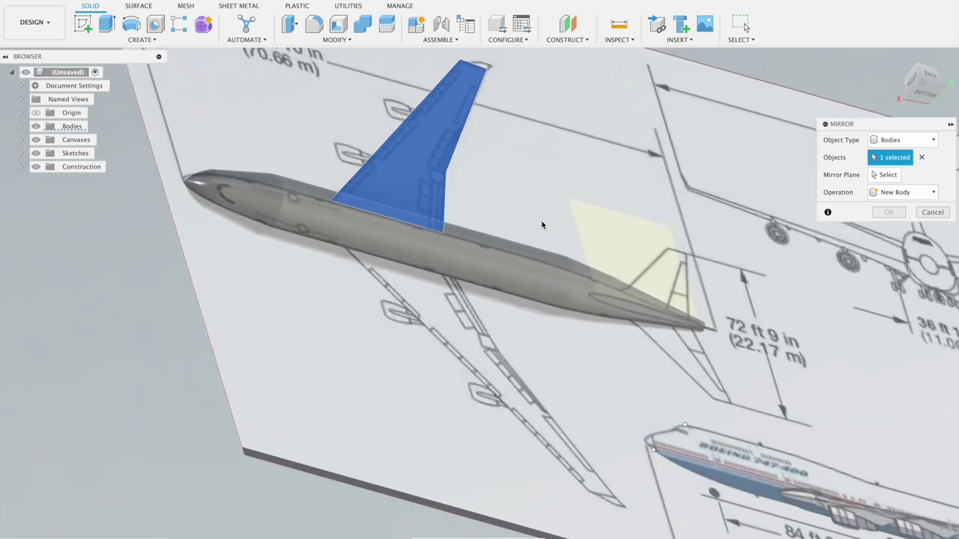
pyautogui.click(879, 180)
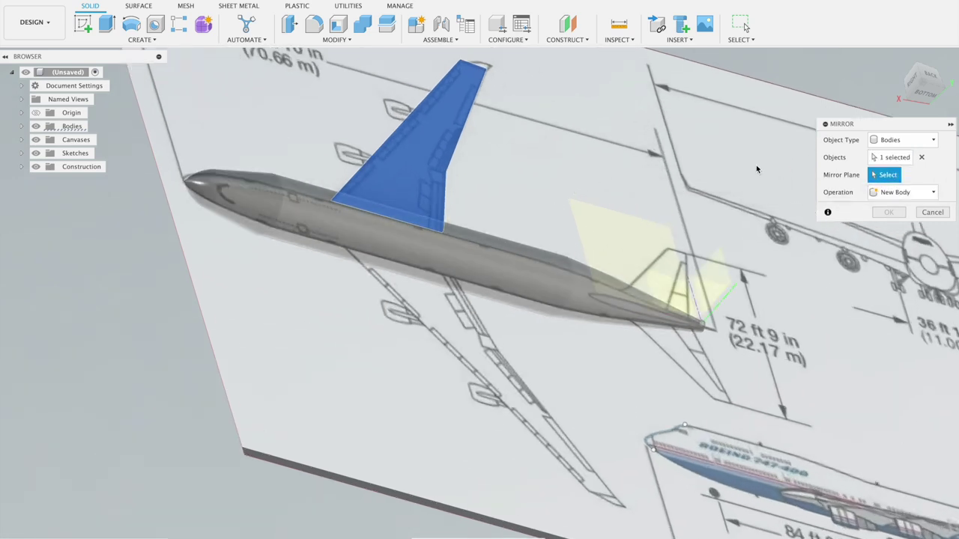
pyautogui.moveTo(742, 277); pyautogui.dragTo(709, 247, button='middle')
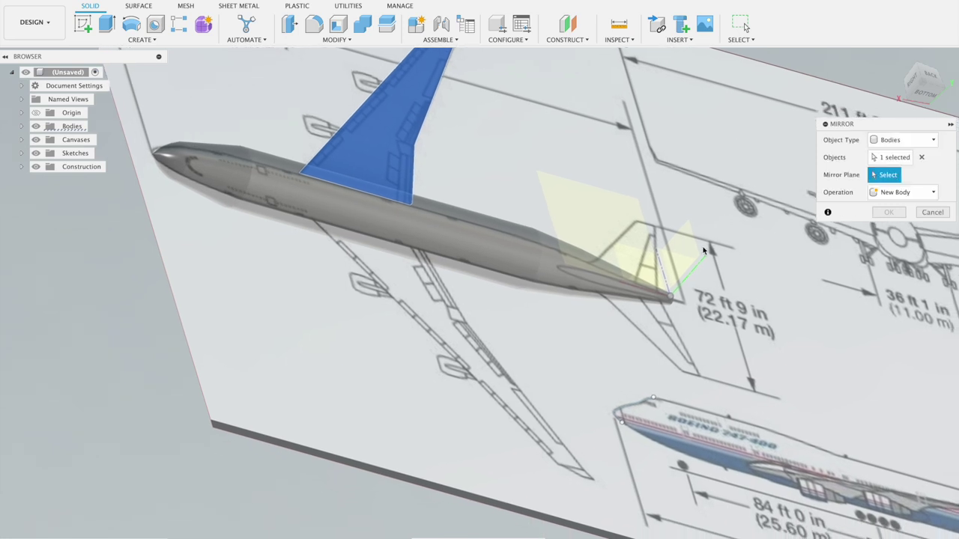
pyautogui.click(668, 263)
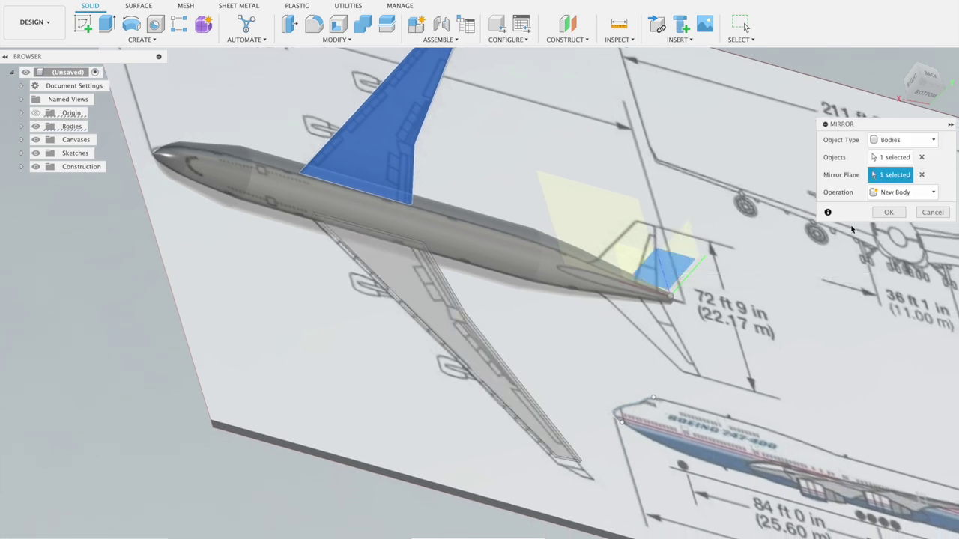
pyautogui.click(903, 215)
pyautogui.scroll(-1, 756, 168)
pyautogui.scroll(-2, 753, 169)
pyautogui.keyDown('shift'); pyautogui.moveTo(758, 174); pyautogui.dragTo(581, 155, button='middle'); pyautogui.keyUp('shift')
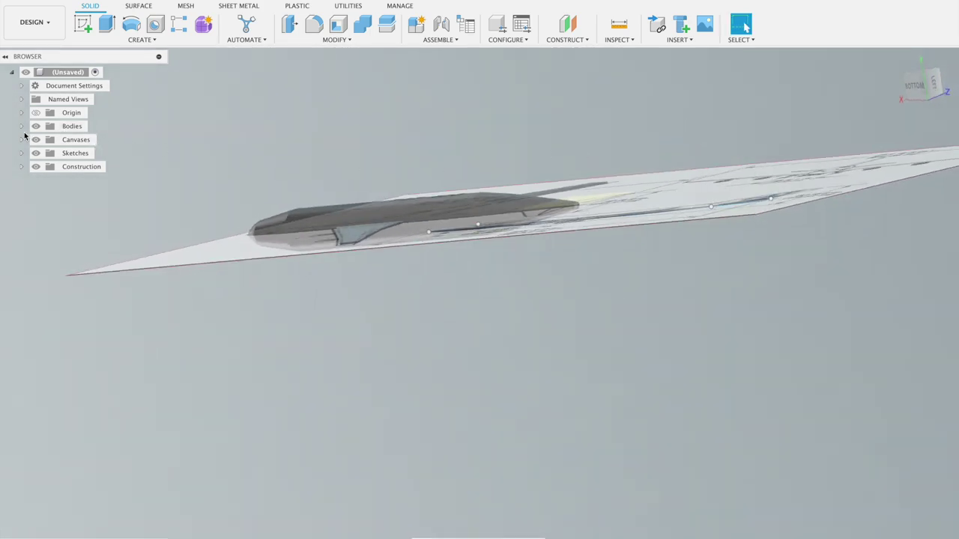
pyautogui.click(36, 140)
pyautogui.moveTo(235, 130)
pyautogui.keyDown('shift'); pyautogui.mouseDown(button='middle')
pyautogui.moveTo(235, 170)
pyautogui.moveTo(297, 199)
pyautogui.moveTo(332, 176)
pyautogui.moveTo(219, 168)
pyautogui.moveTo(172, 185)
pyautogui.moveTo(296, 156)
pyautogui.mouseUp(button='middle'); pyautogui.keyUp('shift')
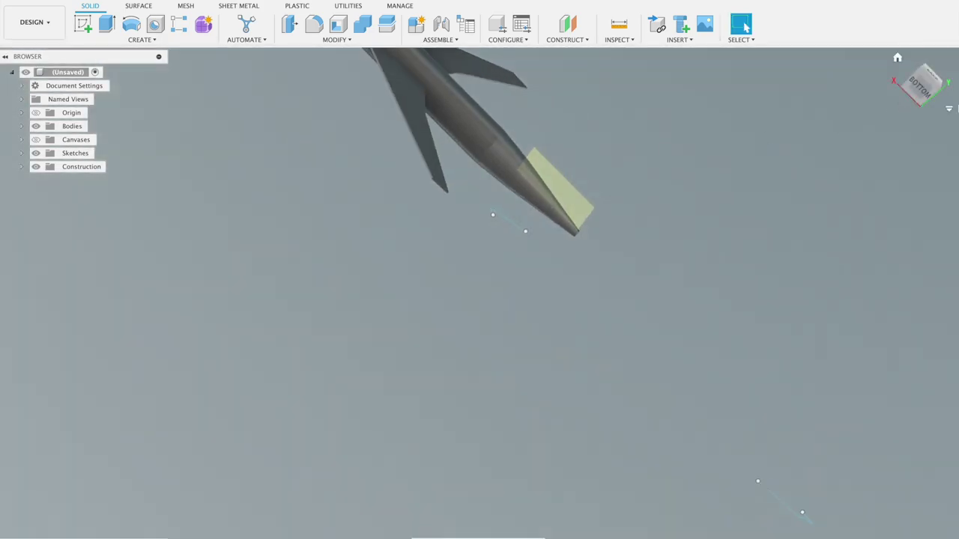
pyautogui.click(928, 97)
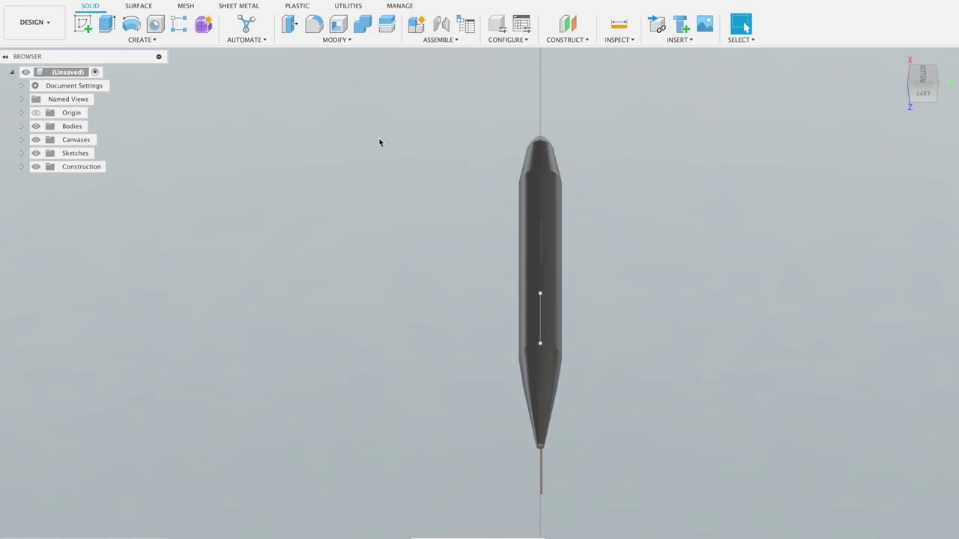
pyautogui.click(923, 81)
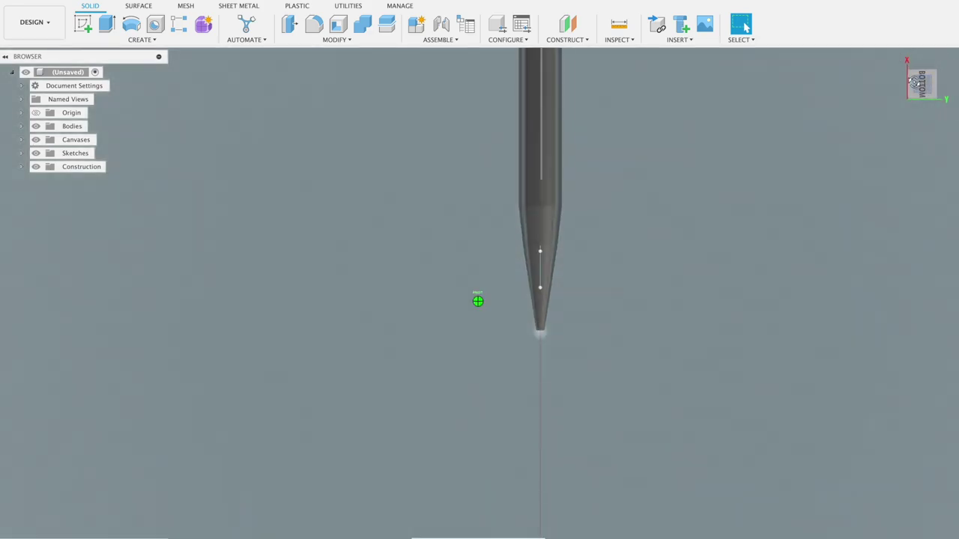
pyautogui.keyDown('shift'); pyautogui.moveTo(477, 298); pyautogui.dragTo(779, 216, button='middle'); pyautogui.keyUp('shift')
pyautogui.scroll(-10, 777, 217)
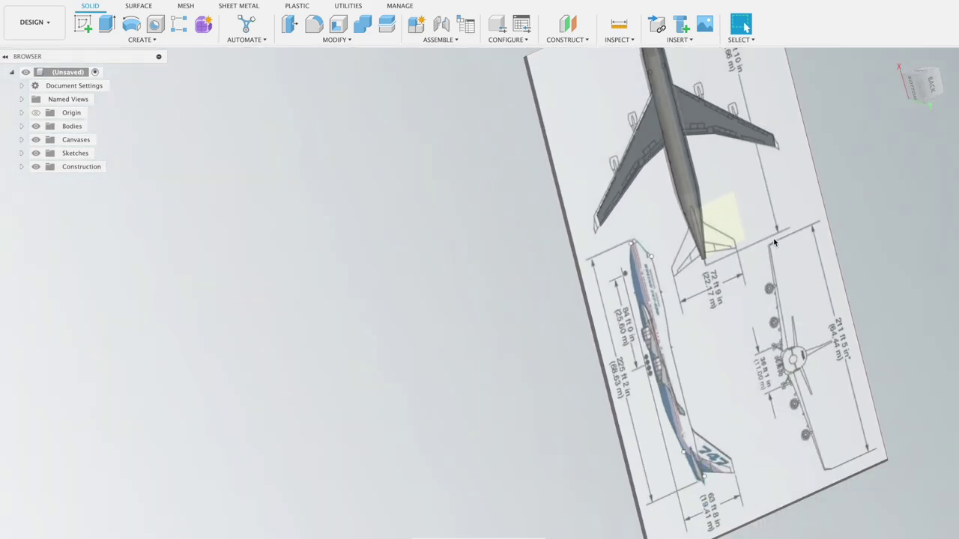
pyautogui.moveTo(780, 225); pyautogui.dragTo(549, 294, button='middle')
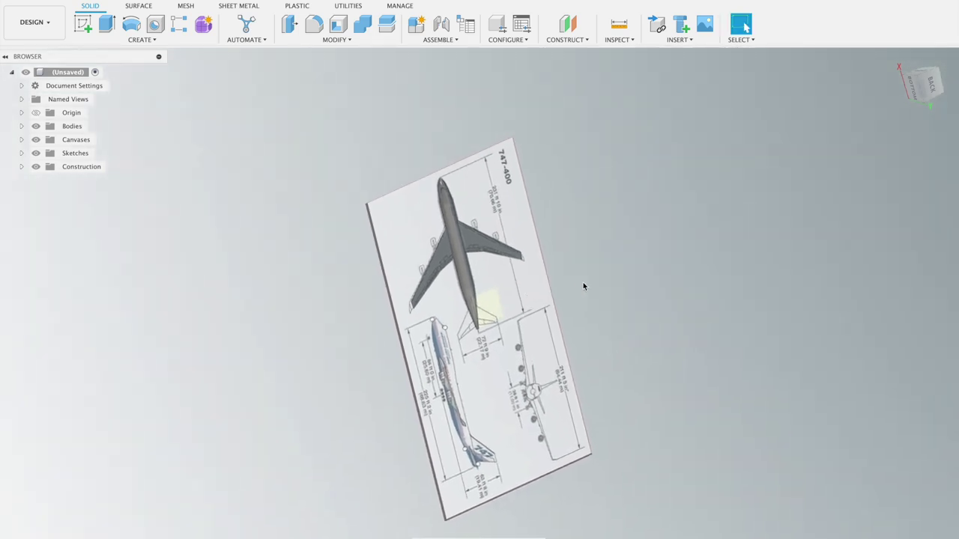
pyautogui.click(35, 139)
pyautogui.click(35, 139)
pyautogui.click(931, 84)
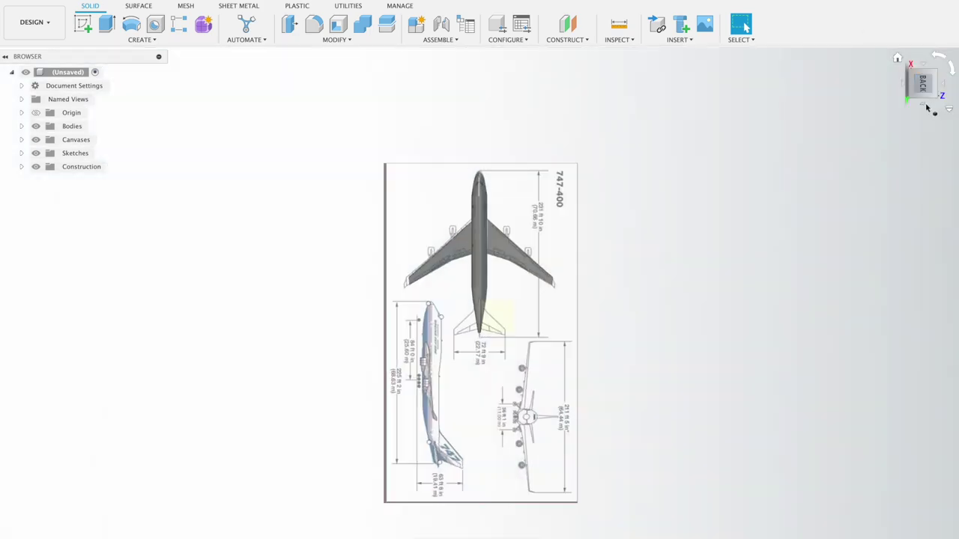
pyautogui.click(933, 62)
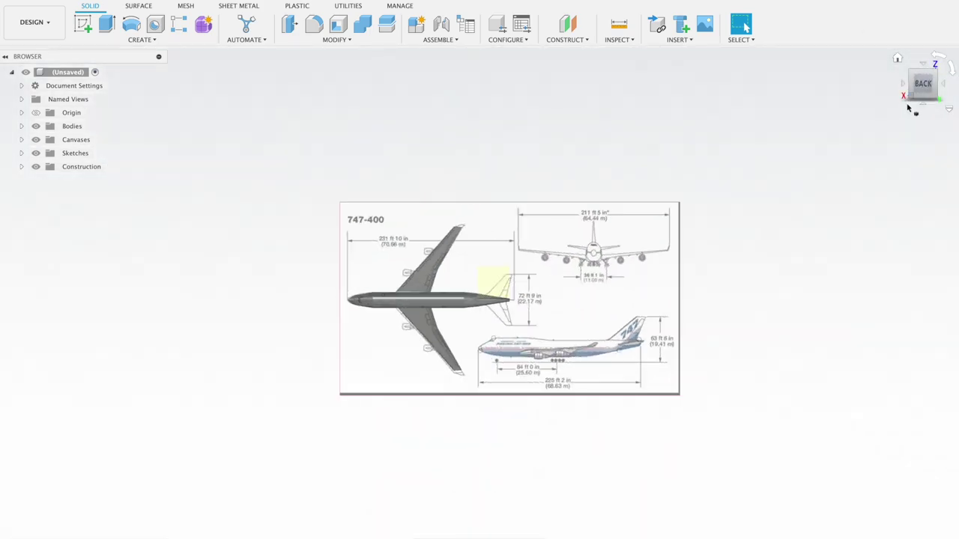
pyautogui.scroll(3, 556, 298)
pyautogui.scroll(4, 539, 307)
pyautogui.scroll(2, 519, 322)
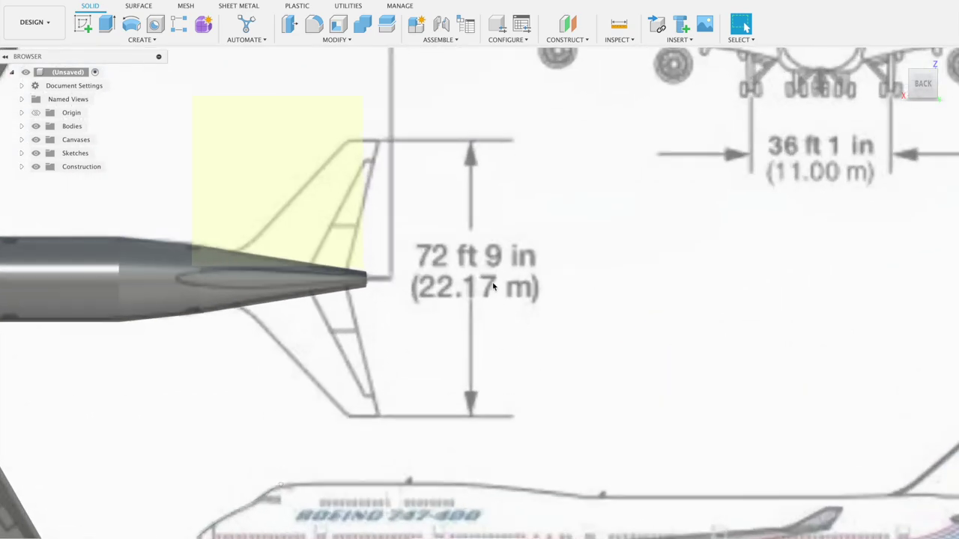
pyautogui.click(316, 169)
pyautogui.moveTo(650, 169)
pyautogui.keyDown('shift'); pyautogui.mouseDown(button='middle')
pyautogui.moveTo(613, 141)
pyautogui.moveTo(567, 138)
pyautogui.moveTo(580, 142)
pyautogui.moveTo(524, 201)
pyautogui.mouseUp(button='middle'); pyautogui.keyUp('shift')
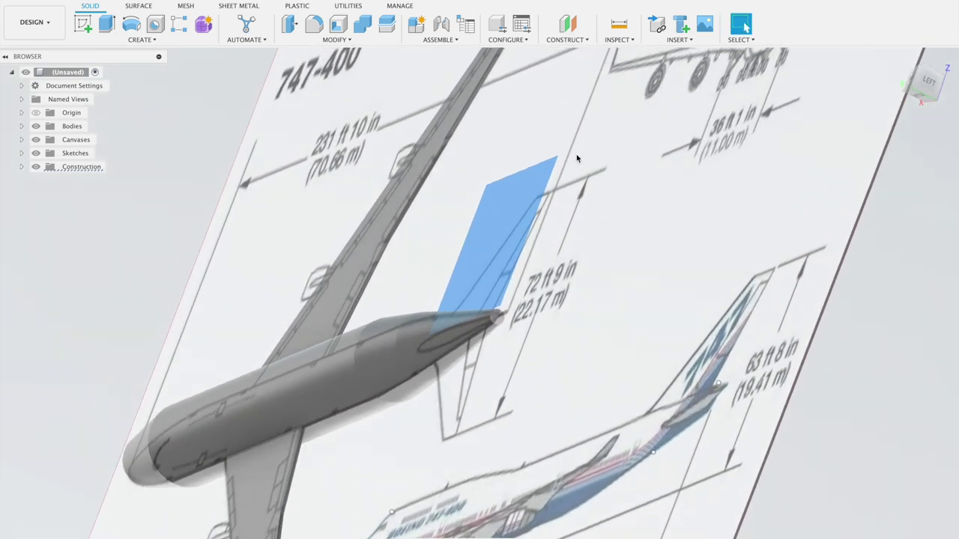
pyautogui.click(525, 201)
# Add a construction plane offset 0.02 in from the tail-fin plane, with the blueprint back in view.
pyautogui.click(567, 26)
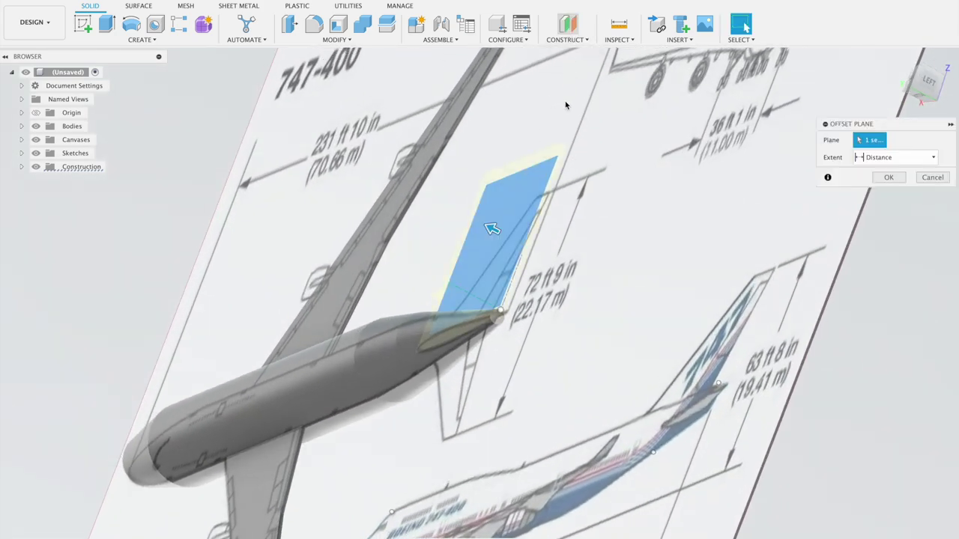
pyautogui.keyDown('shift'); pyautogui.moveTo(576, 209); pyautogui.dragTo(556, 208, button='middle'); pyautogui.keyUp('shift')
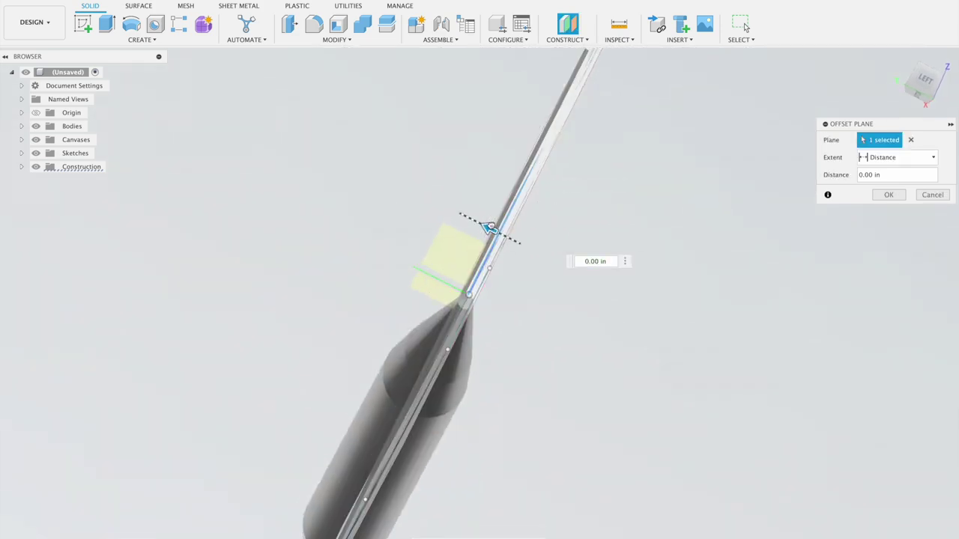
pyautogui.moveTo(486, 227); pyautogui.dragTo(480, 224)
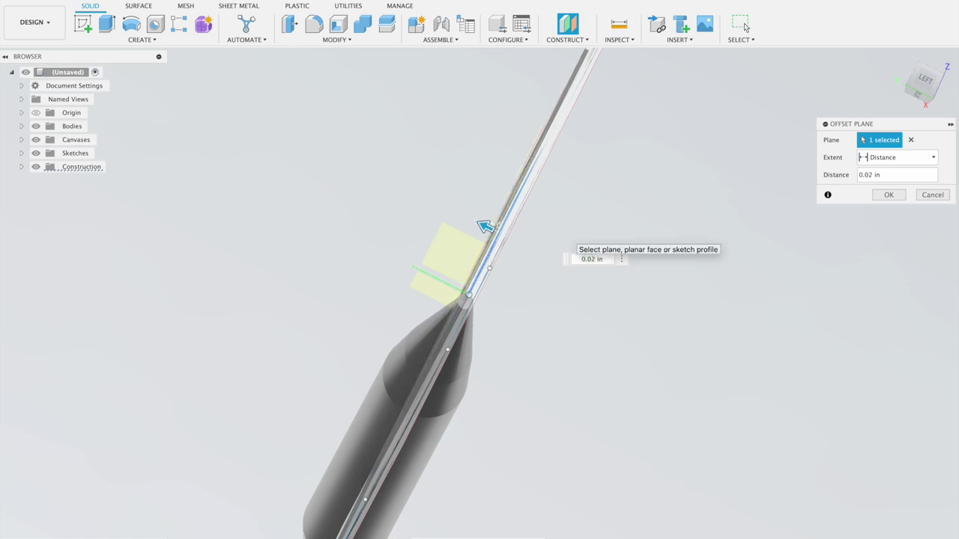
pyautogui.click(886, 196)
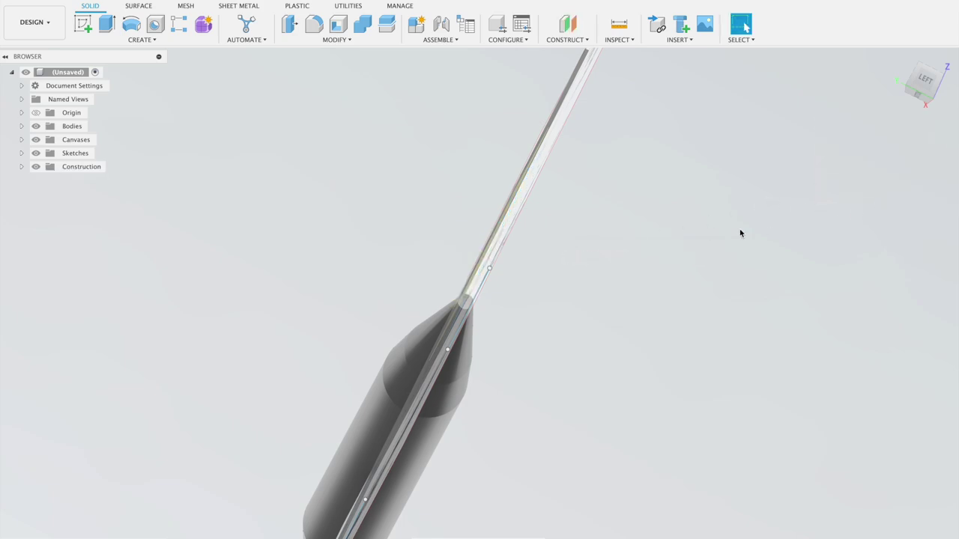
pyautogui.moveTo(692, 237)
pyautogui.keyDown('shift'); pyautogui.mouseDown(button='middle')
pyautogui.moveTo(746, 252)
pyautogui.moveTo(753, 230)
pyautogui.mouseUp(button='middle'); pyautogui.keyUp('shift')
pyautogui.scroll(-3, 429, 222)
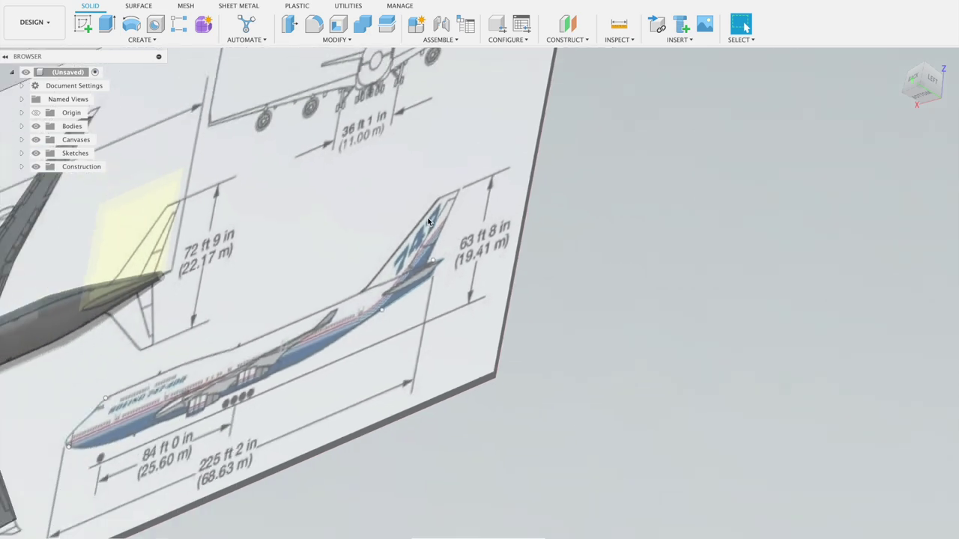
# Center the tail area and start a new sketch on the tail offset plane.
pyautogui.click(82, 24)
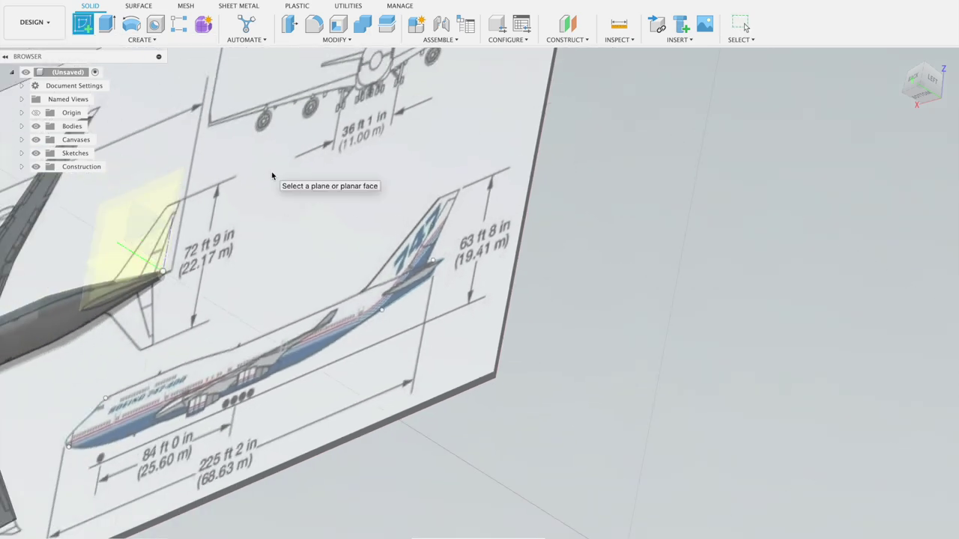
pyautogui.moveTo(272, 167); pyautogui.dragTo(331, 189, button='middle')
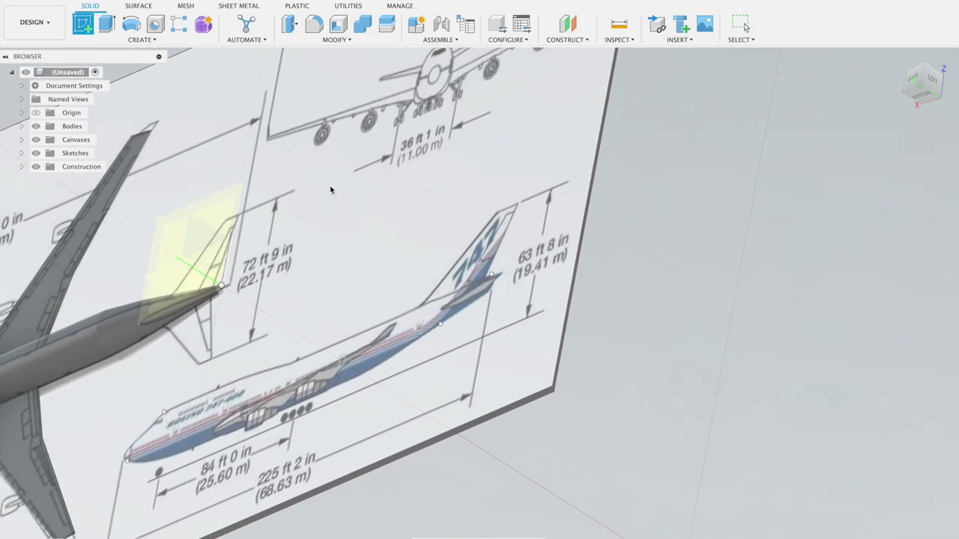
pyautogui.press('ctrl+super+space')
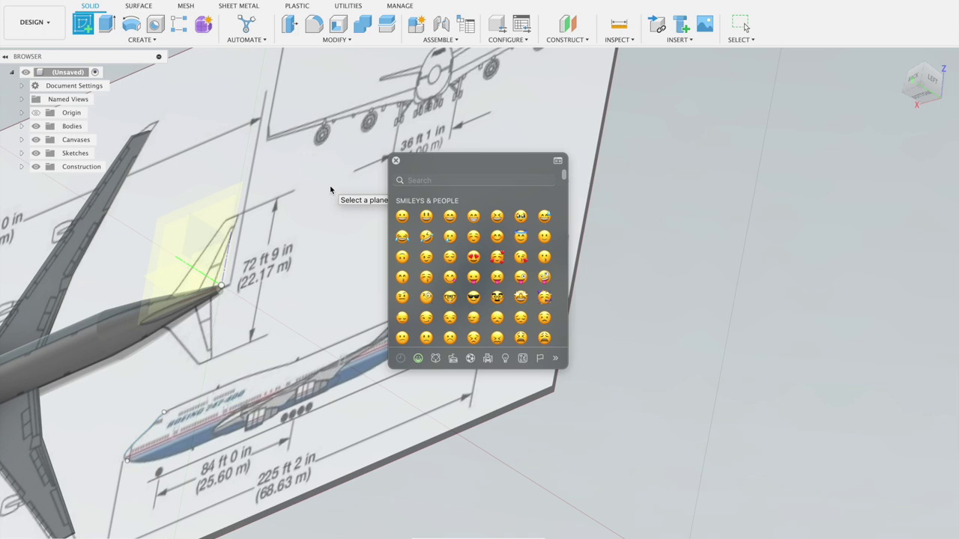
pyautogui.moveTo(330, 189)
pyautogui.keyDown('shift'); pyautogui.mouseDown(button='middle')
pyautogui.moveTo(311, 175)
pyautogui.moveTo(326, 179)
pyautogui.moveTo(229, 199)
pyautogui.mouseUp(button='middle'); pyautogui.keyUp('shift')
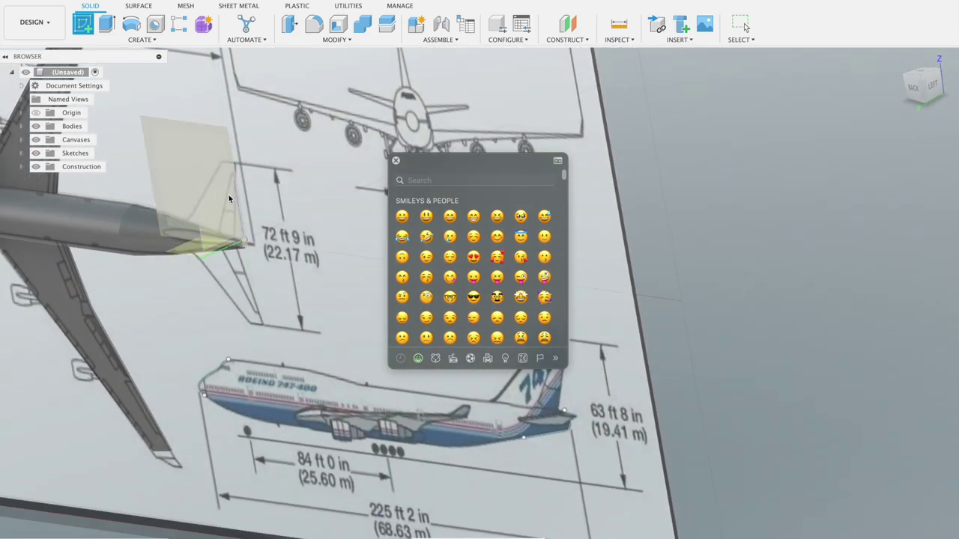
pyautogui.keyDown('shift'); pyautogui.moveTo(262, 145); pyautogui.dragTo(286, 157, button='middle'); pyautogui.keyUp('shift')
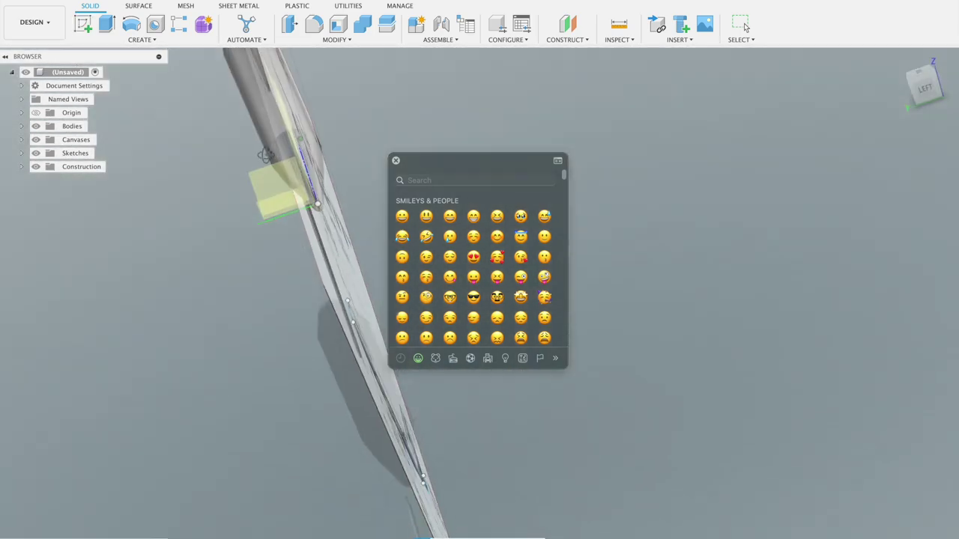
pyautogui.click(82, 23)
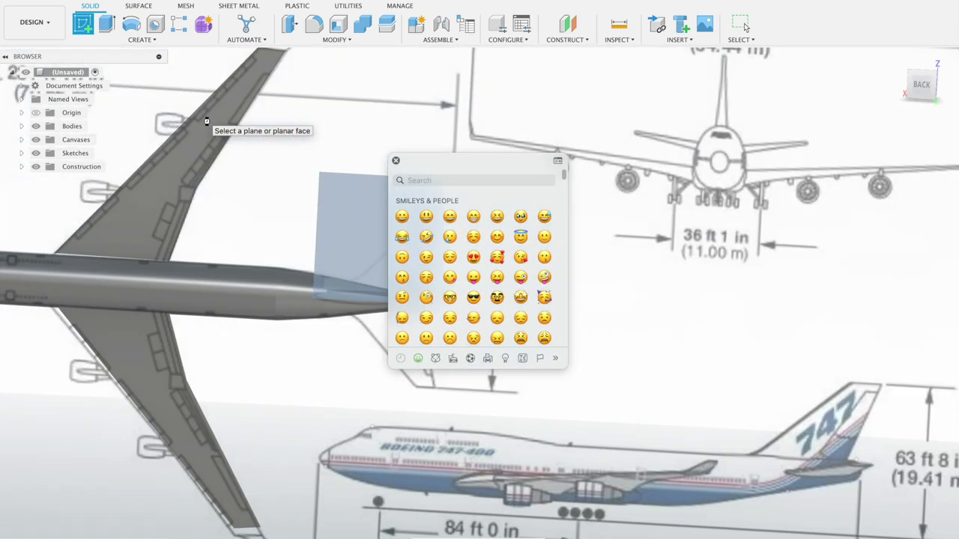
pyautogui.click(206, 122)
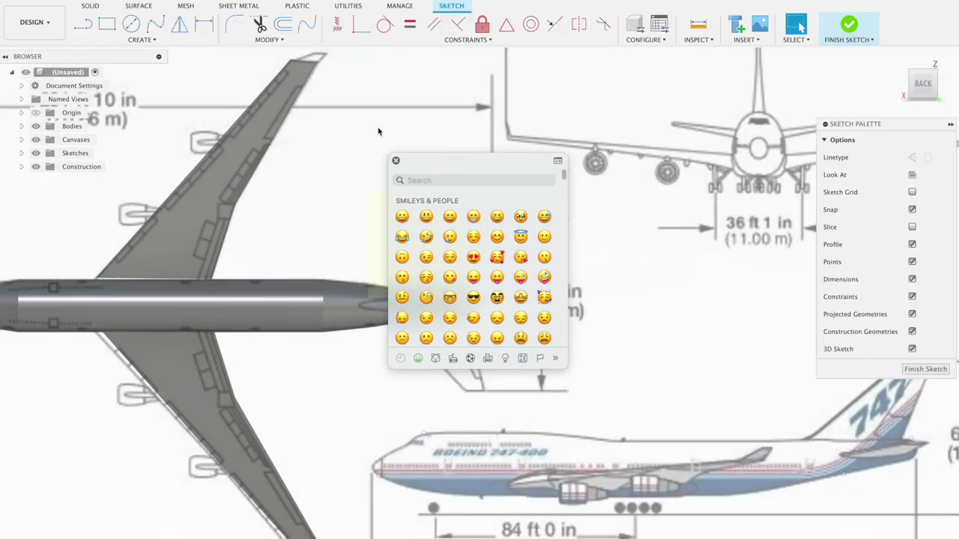
# Dismiss the emoji picker and fit the entire 747 blueprint in view with F6.
pyautogui.click(397, 161)
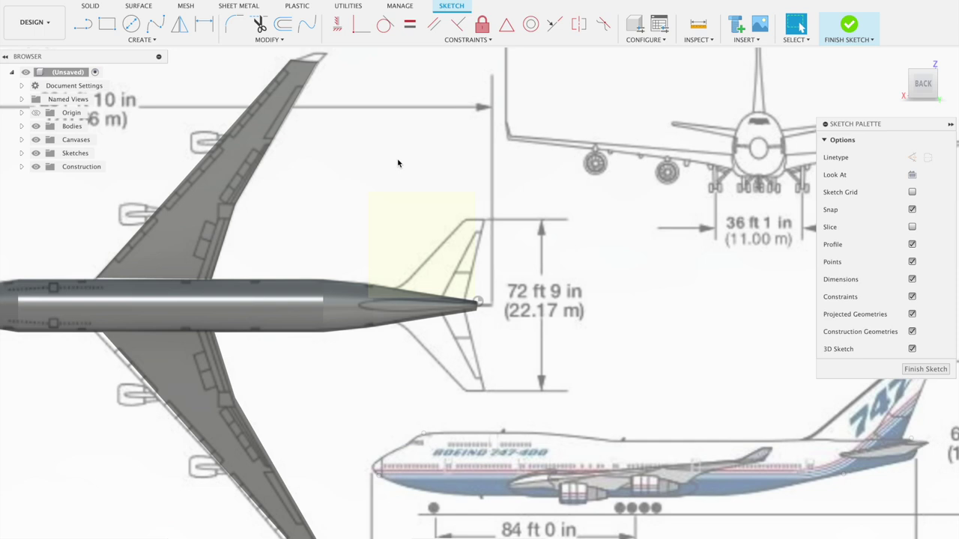
pyautogui.press('F6')
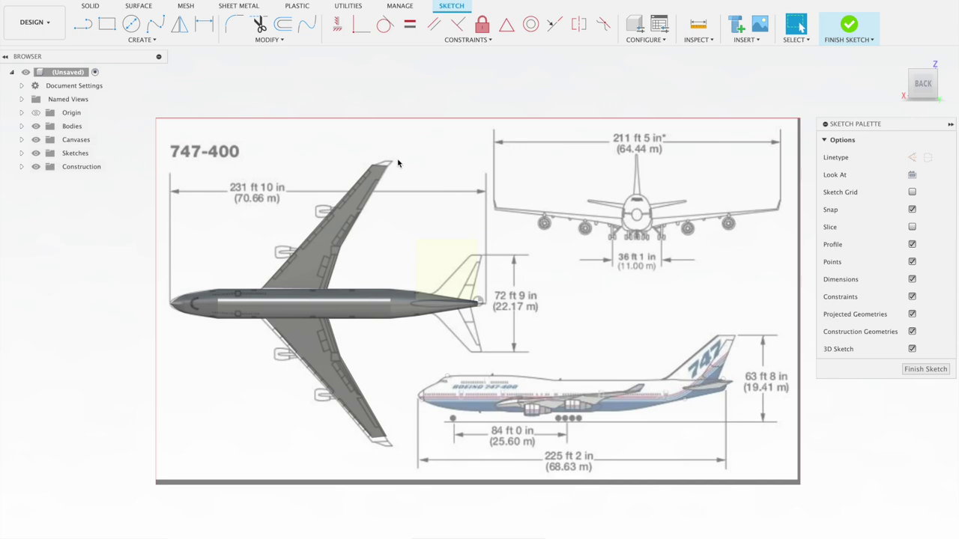
pyautogui.press('F6')
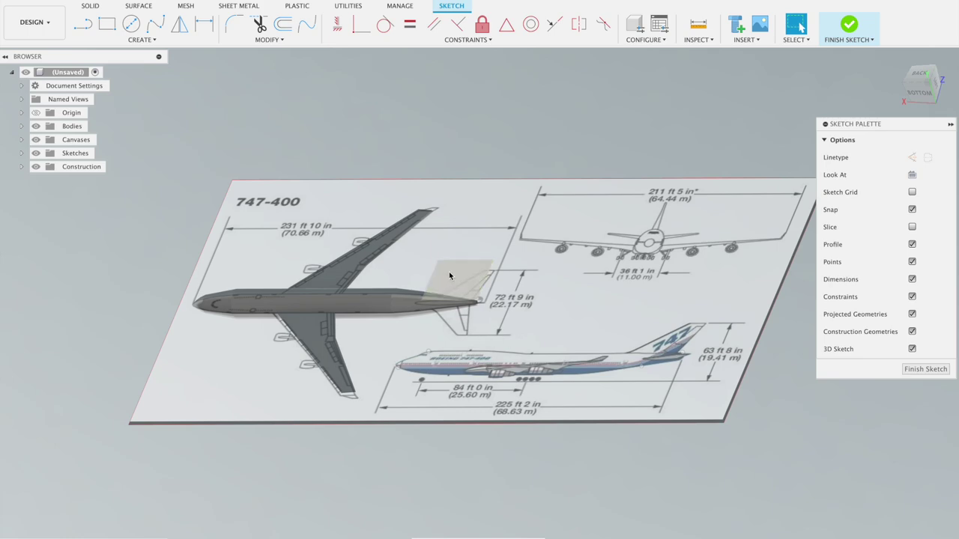
# Clear the tail profile selection and view the drawing straight on from behind, zoomed in.
pyautogui.click(450, 274)
pyautogui.keyDown('shift'); pyautogui.moveTo(605, 207); pyautogui.dragTo(174, 104, button='middle'); pyautogui.keyUp('shift')
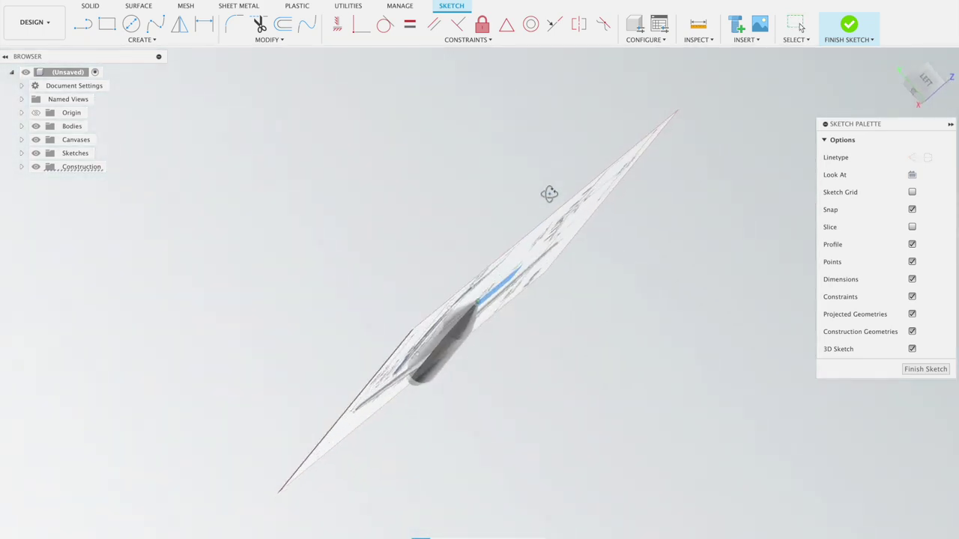
pyautogui.click(84, 24)
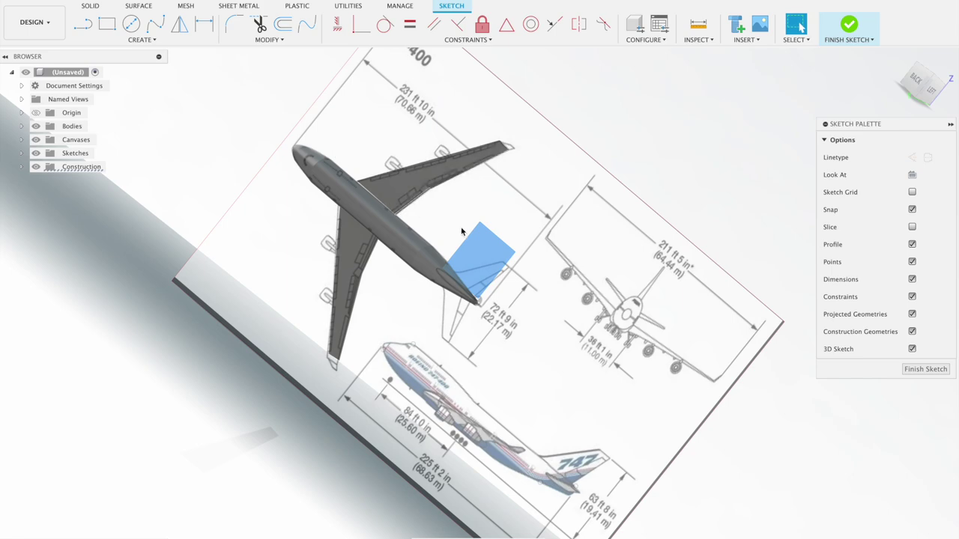
pyautogui.click(914, 84)
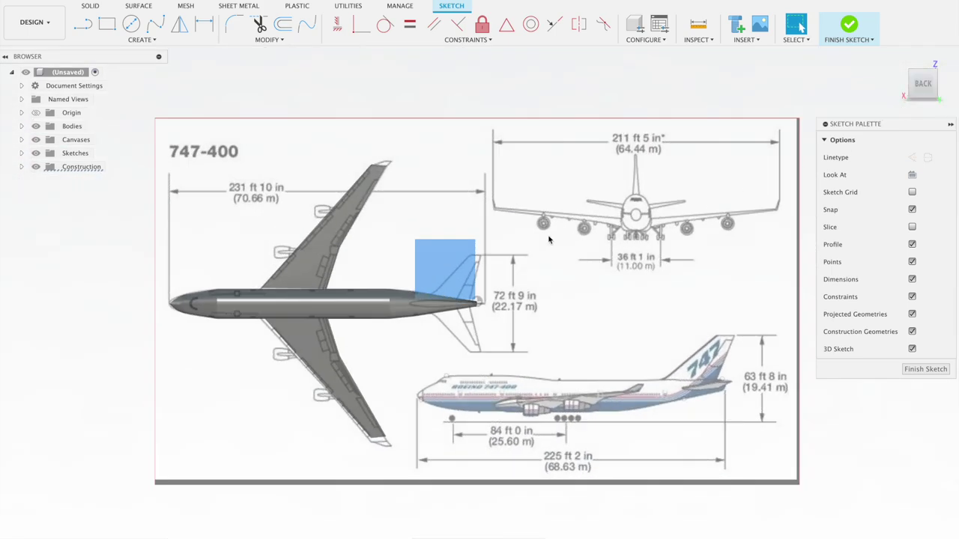
pyautogui.scroll(3, 550, 238)
pyautogui.scroll(2, 550, 238)
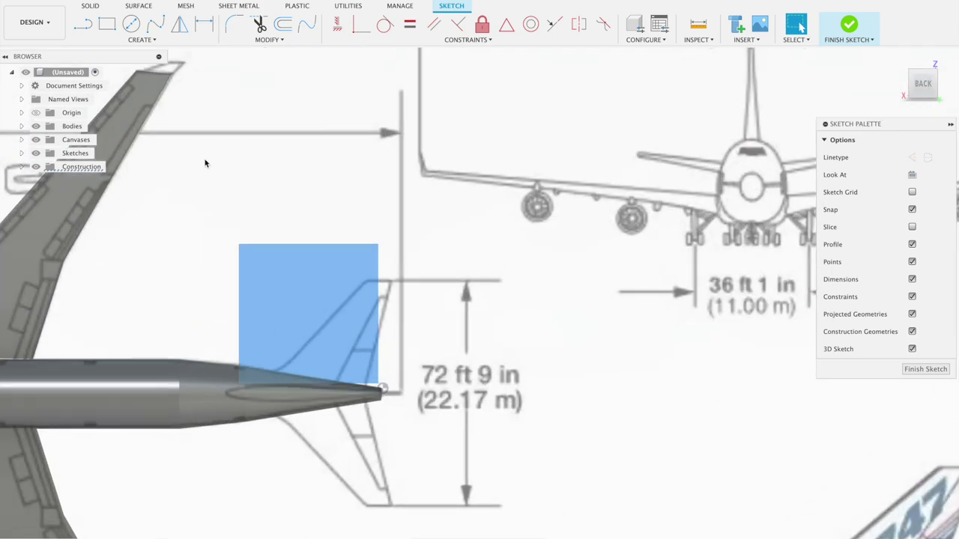
# Draw lines up the fin's leading edge, across its top and onto the trailing edge.
pyautogui.click(83, 24)
pyautogui.scroll(3, 328, 350)
pyautogui.scroll(2, 327, 374)
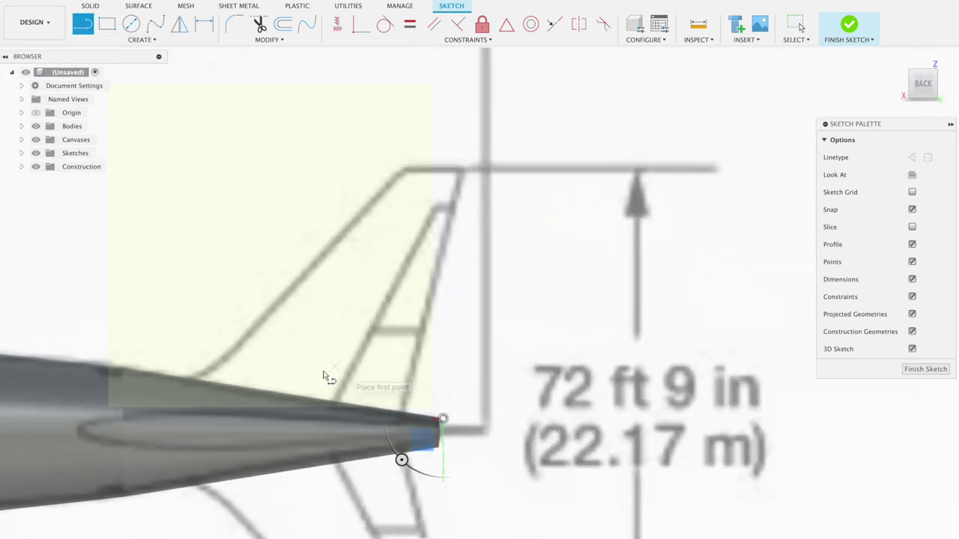
pyautogui.click(192, 377)
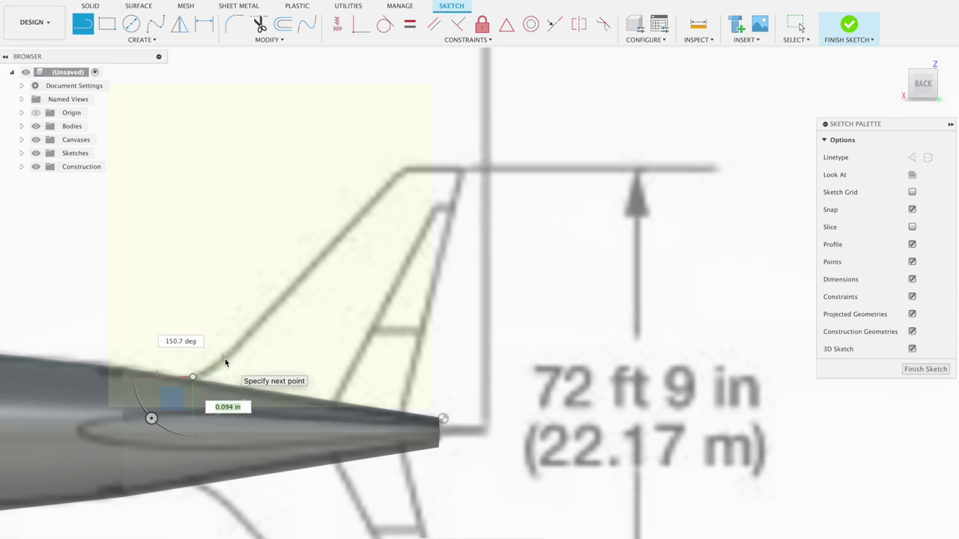
pyautogui.click(225, 359)
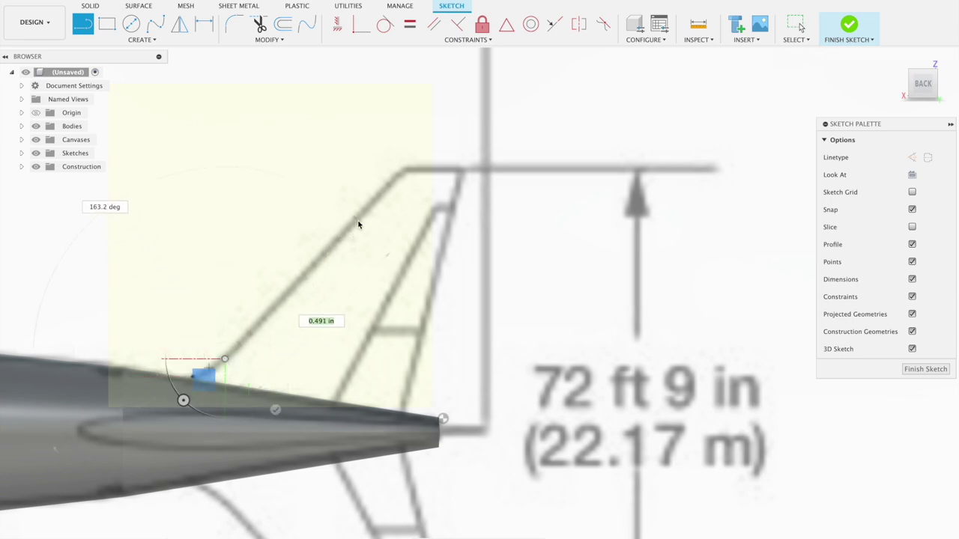
pyautogui.click(401, 171)
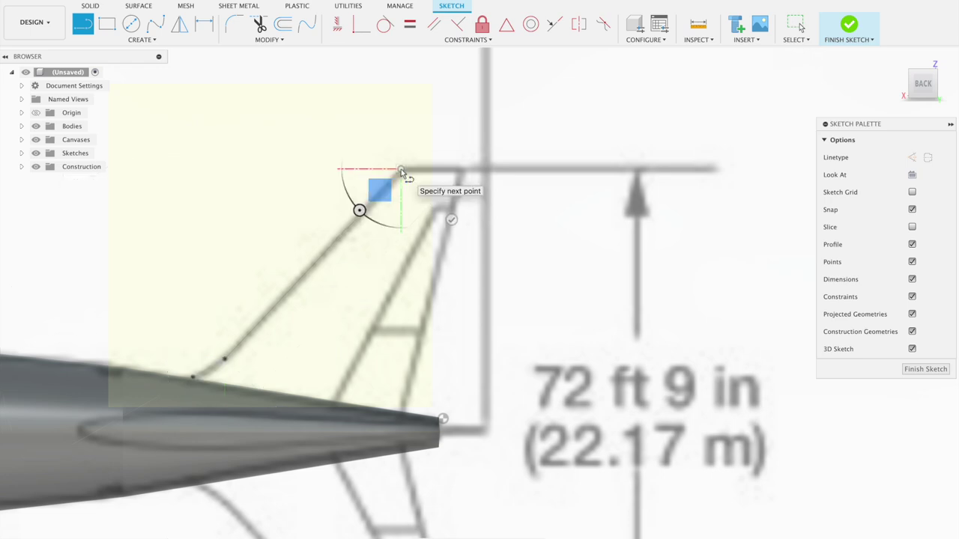
pyautogui.click(460, 169)
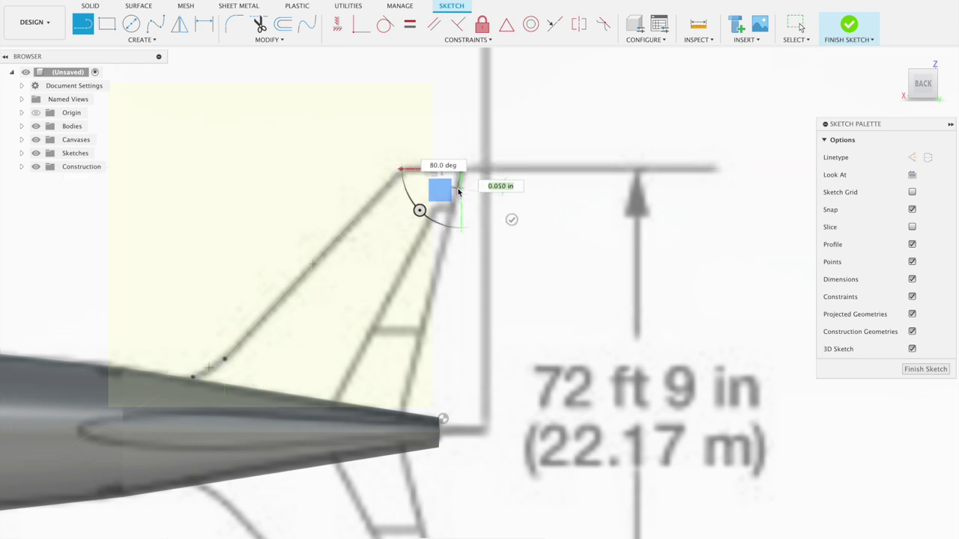
pyautogui.click(453, 207)
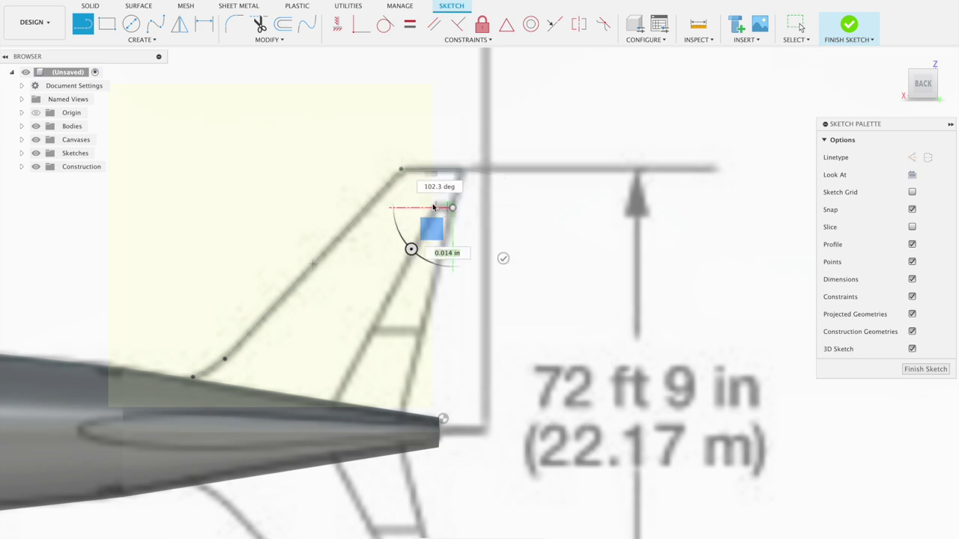
# Continue the lines down the trailing edge to the fuselage and close the fin outline.
pyautogui.scroll(2, 433, 204)
pyautogui.scroll(2, 433, 203)
pyautogui.scroll(2, 431, 204)
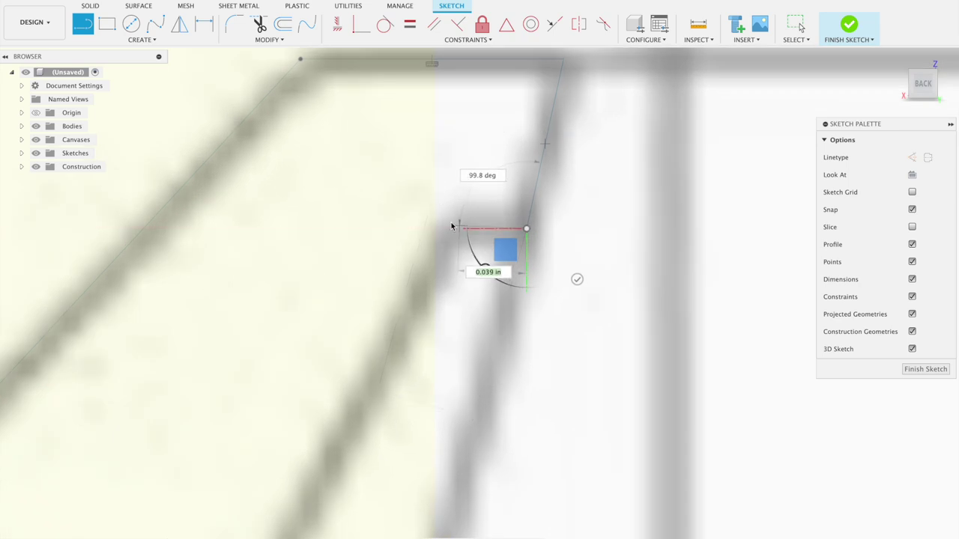
pyautogui.click(445, 225)
pyautogui.scroll(-2, 445, 224)
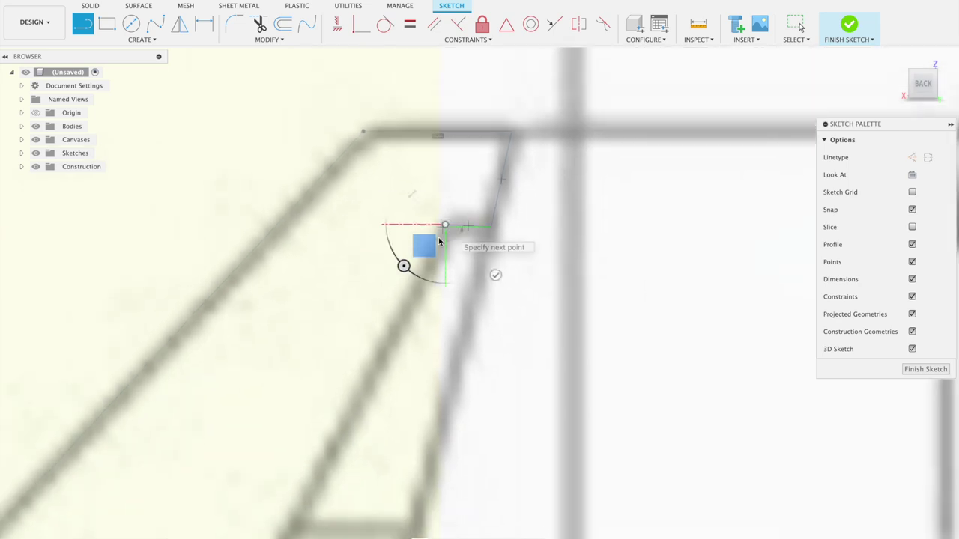
pyautogui.scroll(-2, 440, 235)
pyautogui.scroll(-2, 431, 251)
pyautogui.scroll(-1, 424, 266)
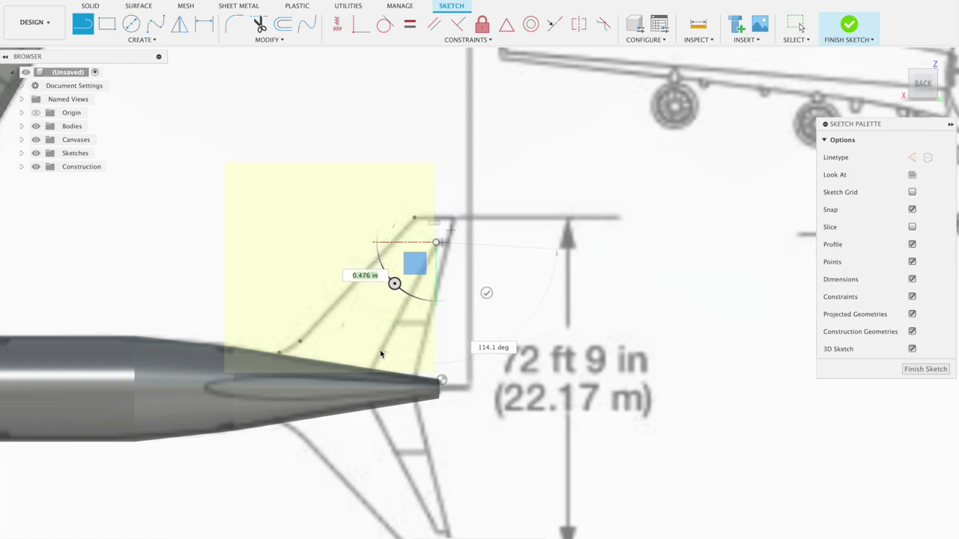
pyautogui.scroll(-1, 376, 364)
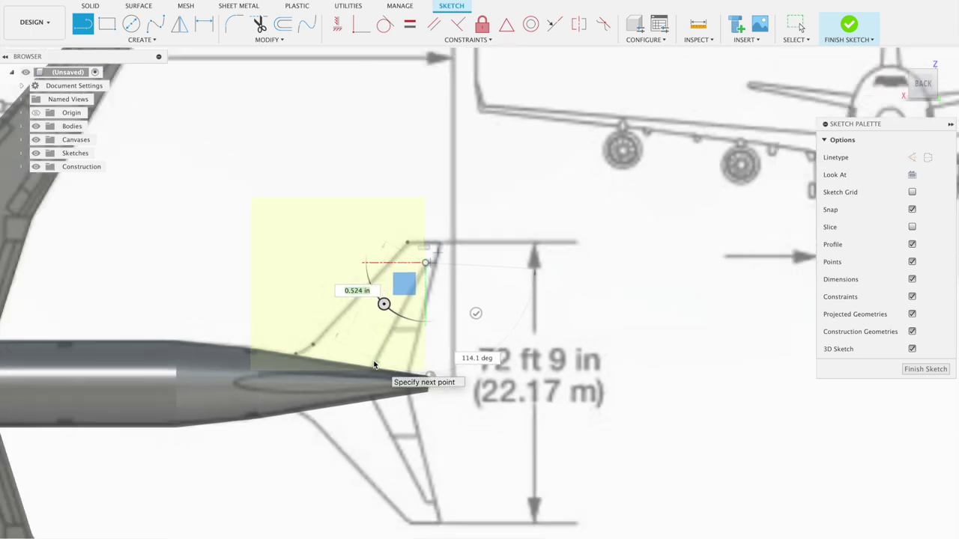
pyautogui.click(373, 365)
pyautogui.scroll(2, 373, 368)
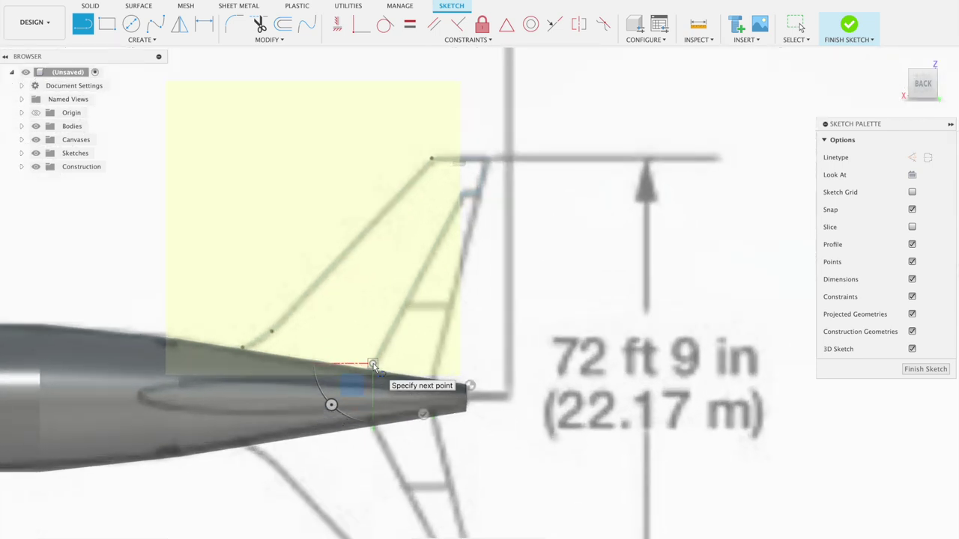
pyautogui.scroll(1, 371, 378)
pyautogui.scroll(3, 369, 385)
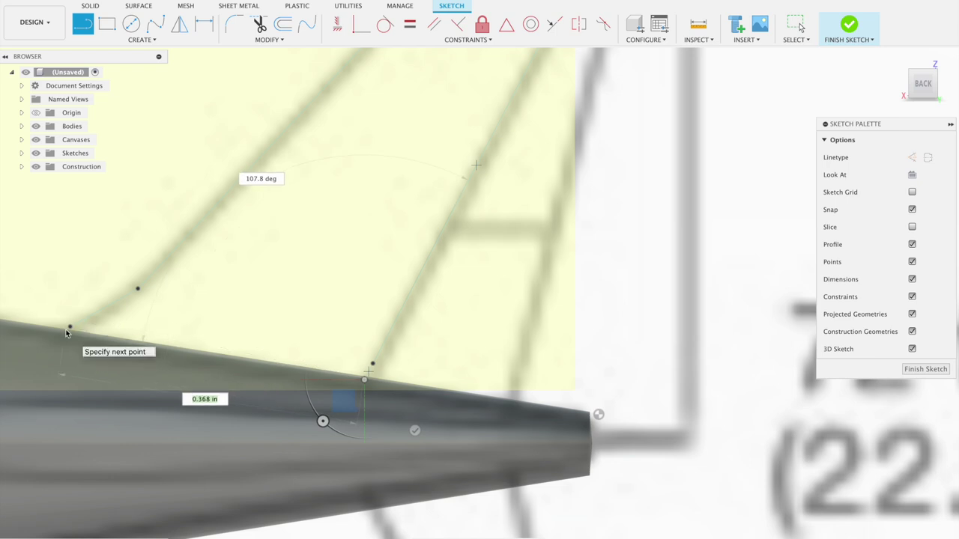
pyautogui.scroll(2, 65, 329)
pyautogui.scroll(2, 65, 328)
pyautogui.scroll(1, 65, 329)
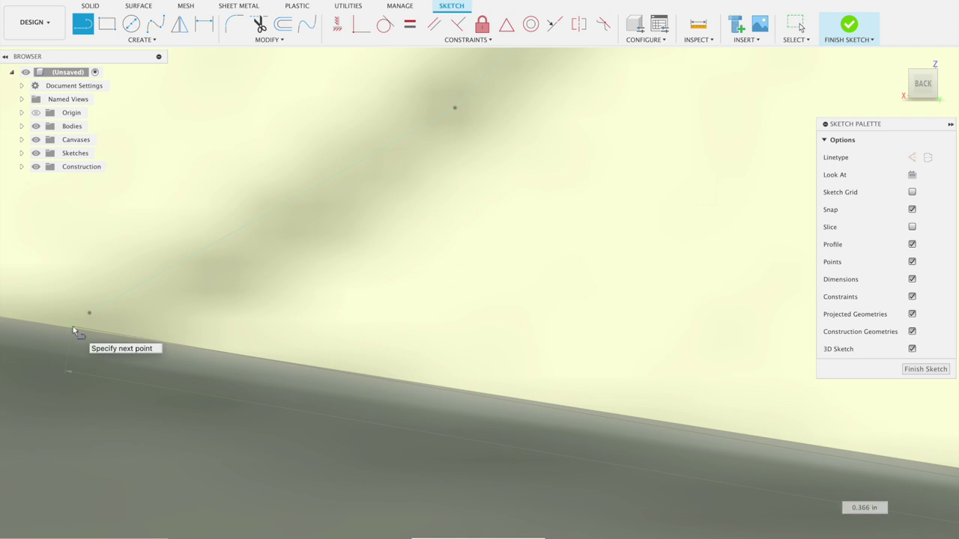
pyautogui.click(73, 326)
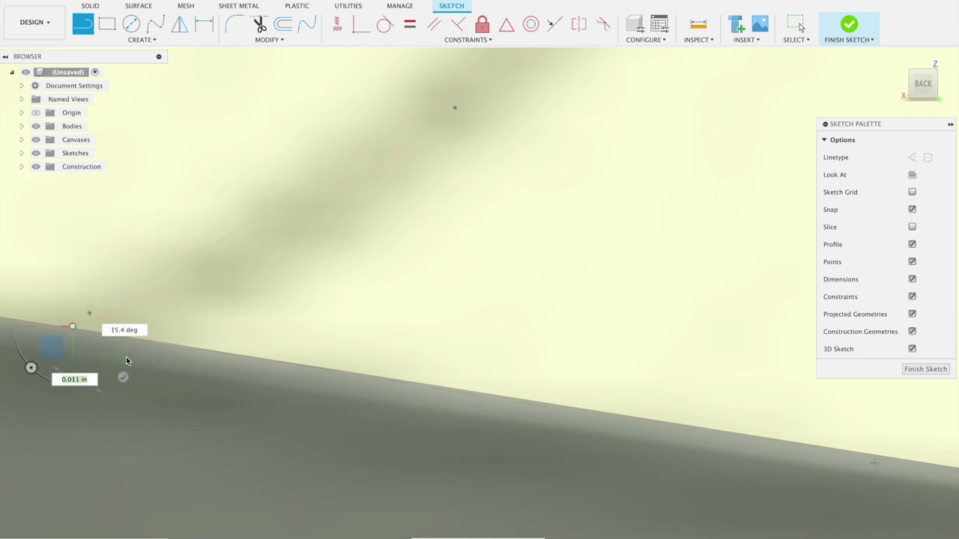
pyautogui.click(123, 378)
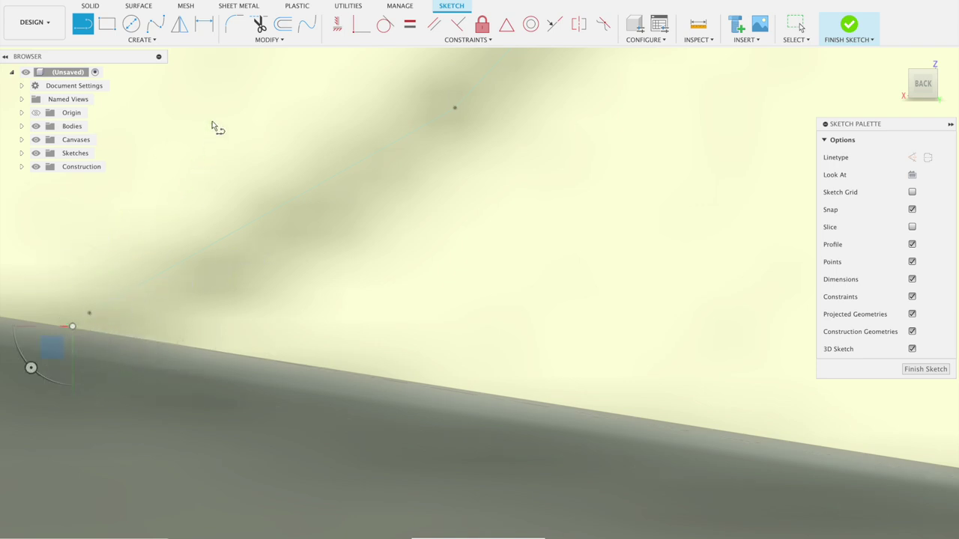
# Extend the tail fin line down to the fuselage with Modify > Extend.
pyautogui.click(262, 39)
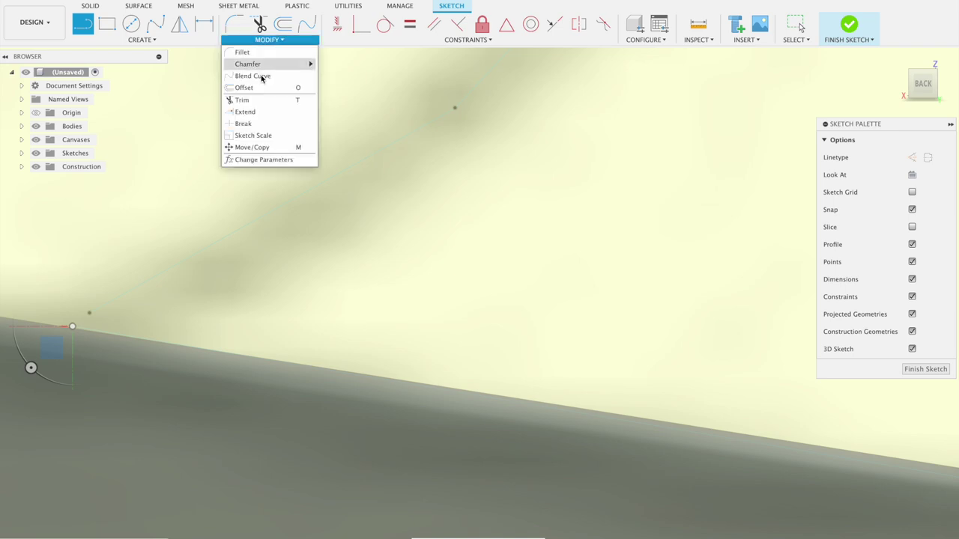
pyautogui.click(262, 111)
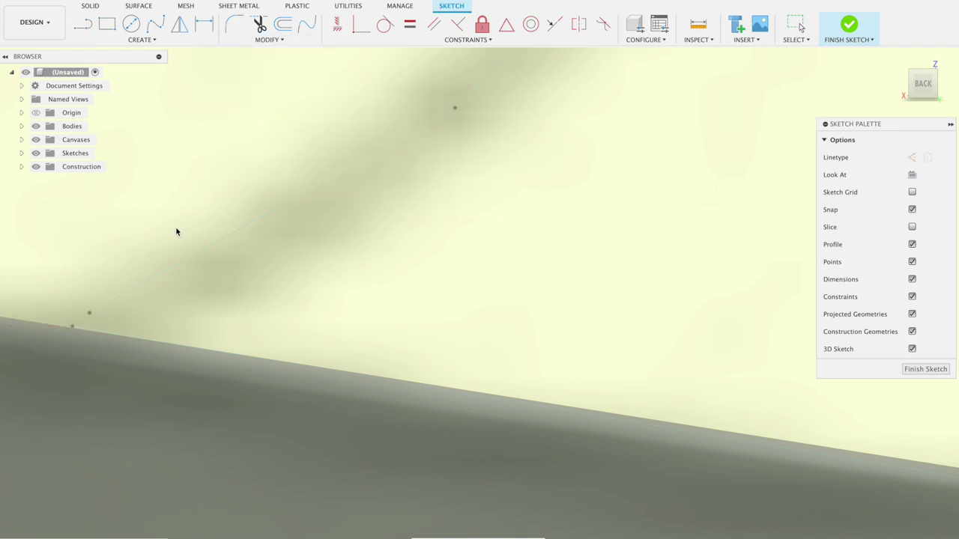
pyautogui.click(144, 283)
pyautogui.scroll(-1, 154, 300)
pyautogui.scroll(-2, 300, 318)
pyautogui.scroll(-2, 350, 331)
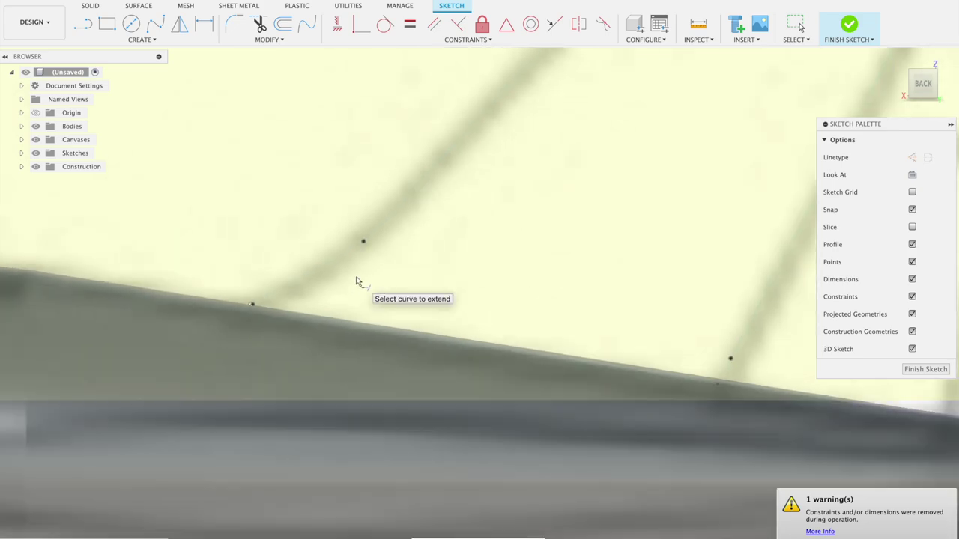
pyautogui.scroll(-2, 358, 278)
pyautogui.scroll(-2, 385, 272)
pyautogui.scroll(-1, 409, 260)
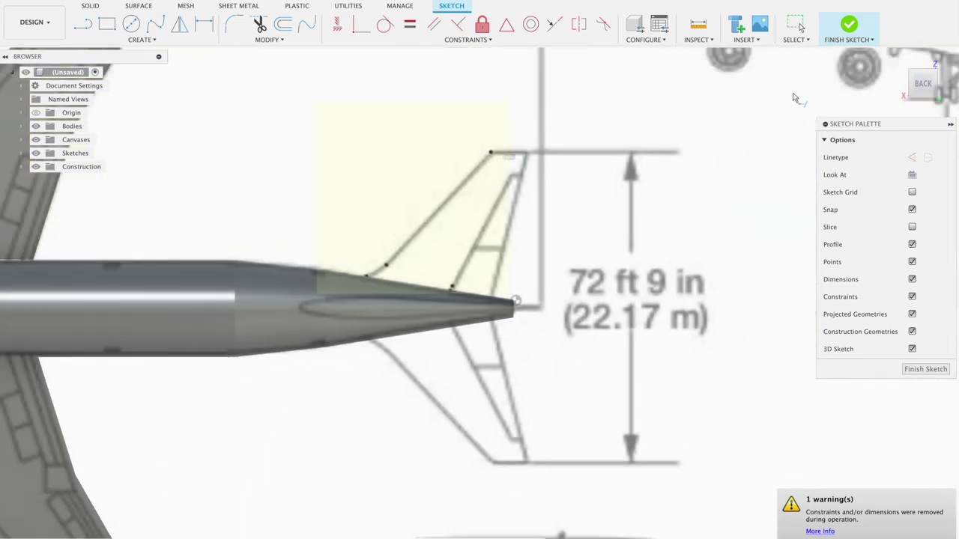
# Finish the tail fin sketch, try an extrude to check the outline, then cancel it.
pyautogui.click(848, 29)
pyautogui.moveTo(718, 171)
pyautogui.keyDown('shift'); pyautogui.mouseDown(button='middle')
pyautogui.moveTo(659, 150)
pyautogui.moveTo(620, 154)
pyautogui.mouseUp(button='middle'); pyautogui.keyUp('shift')
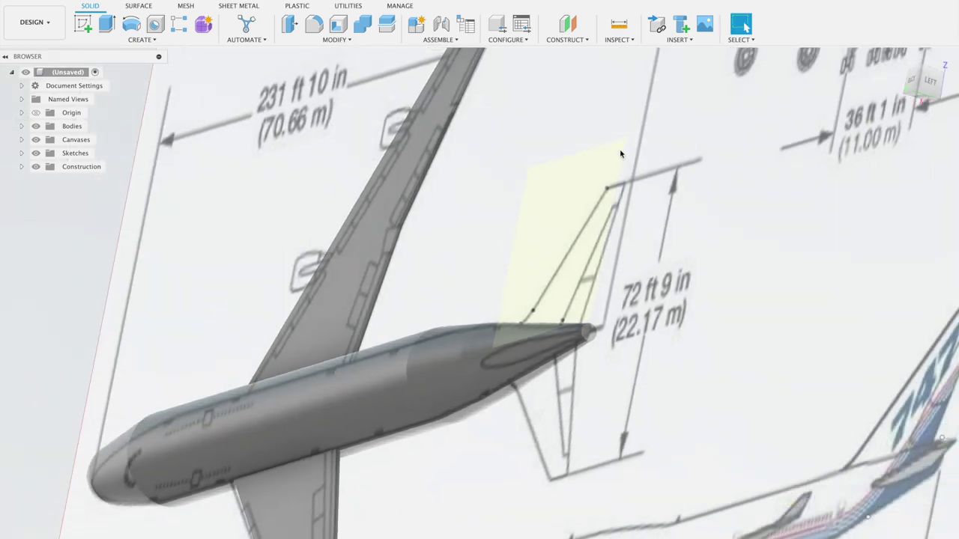
pyautogui.click(106, 24)
pyautogui.moveTo(552, 231)
pyautogui.keyDown('shift'); pyautogui.mouseDown(button='middle')
pyautogui.moveTo(557, 263)
pyautogui.moveTo(531, 267)
pyautogui.moveTo(570, 257)
pyautogui.moveTo(598, 298)
pyautogui.mouseUp(button='middle'); pyautogui.keyUp('shift')
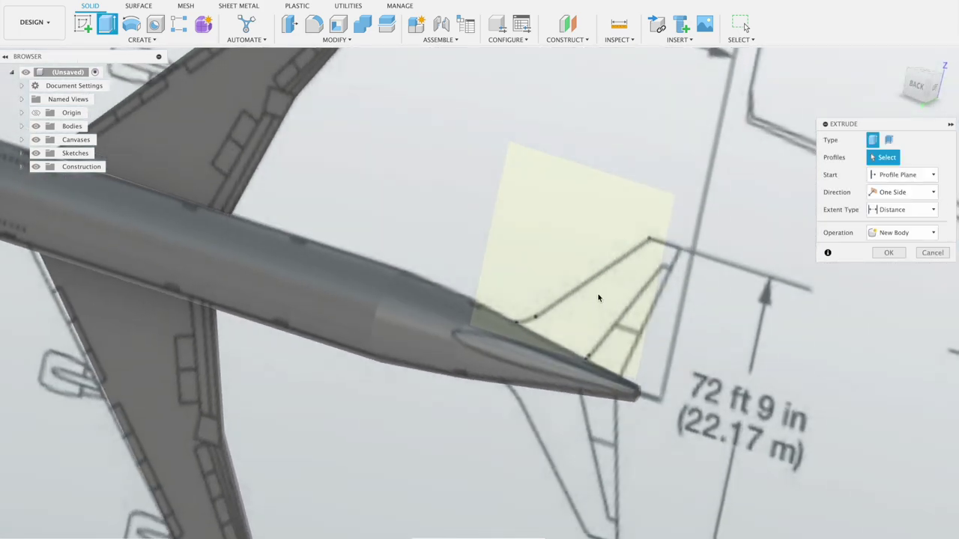
pyautogui.click(22, 154)
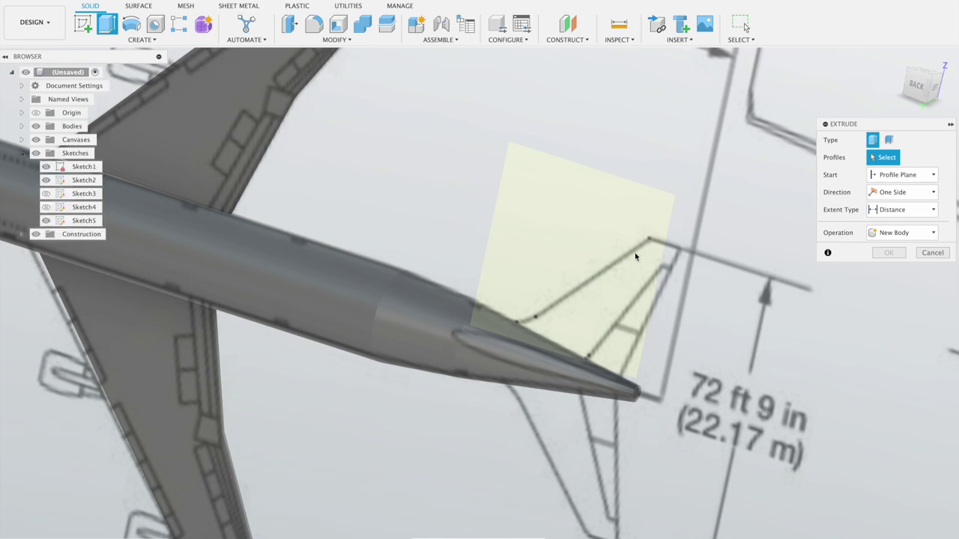
pyautogui.moveTo(712, 277)
pyautogui.keyDown('shift'); pyautogui.mouseDown(button='middle')
pyautogui.moveTo(788, 245)
pyautogui.moveTo(796, 221)
pyautogui.moveTo(744, 257)
pyautogui.mouseUp(button='middle'); pyautogui.keyUp('shift')
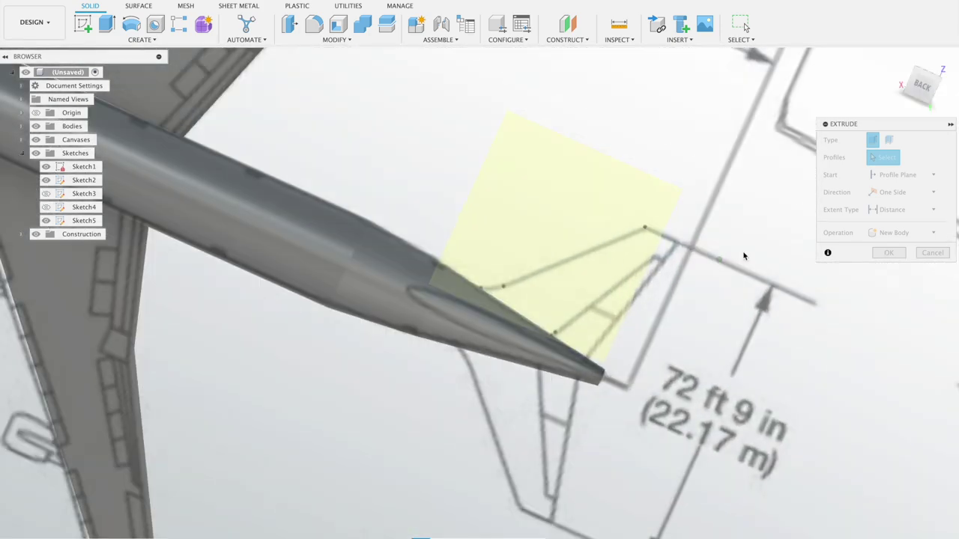
pyautogui.scroll(3, 744, 257)
pyautogui.scroll(3, 745, 256)
pyautogui.scroll(-3, 744, 257)
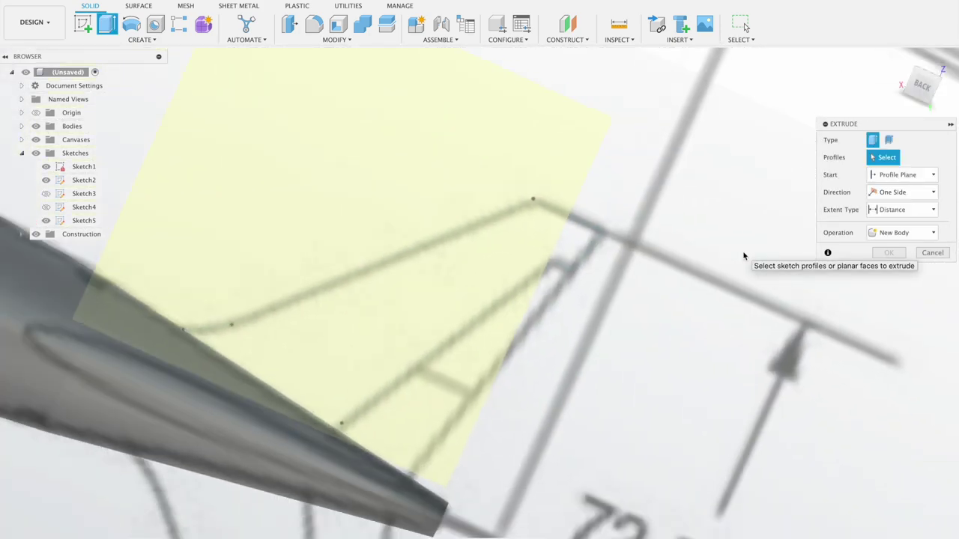
pyautogui.click(933, 252)
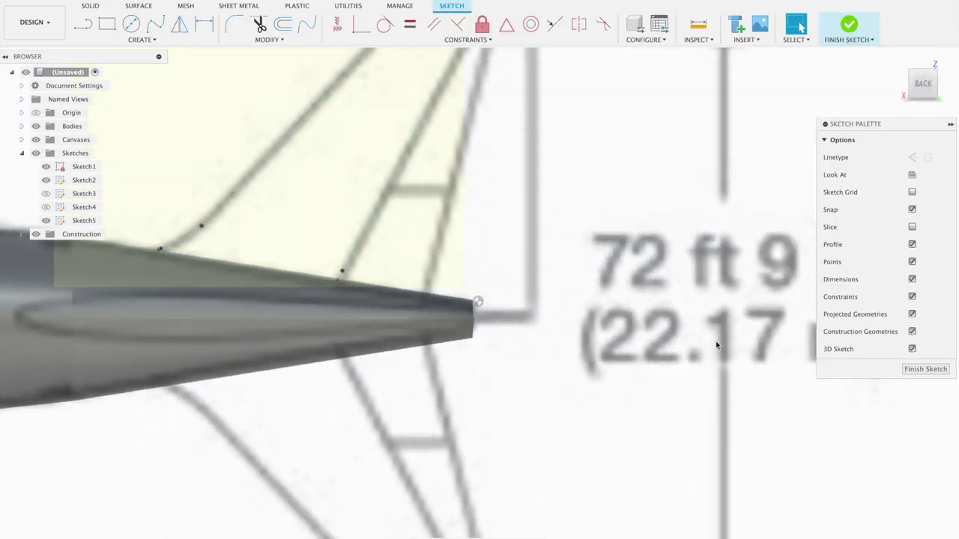
# Zoom out, orbit around the tail, and select the fin outline to confirm it's closed.
pyautogui.scroll(-1, 632, 344)
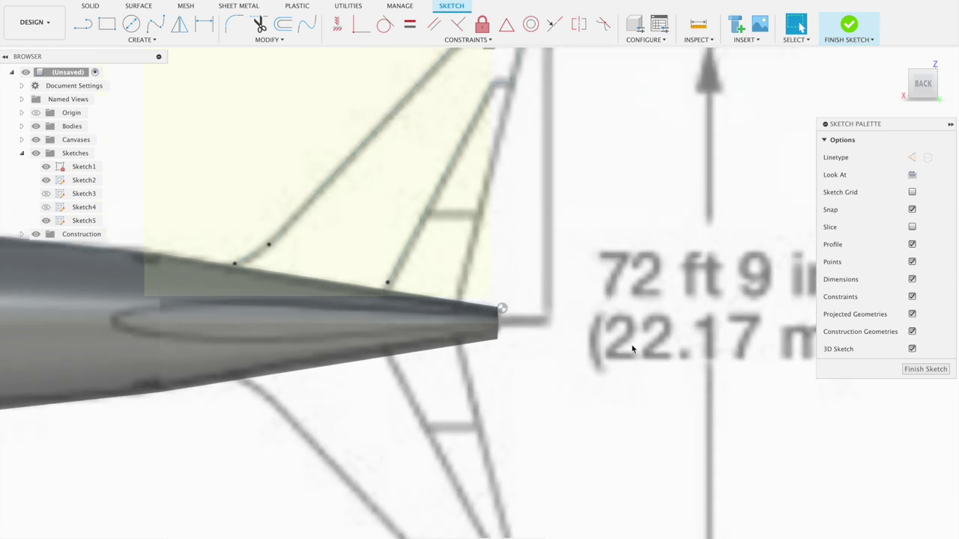
pyautogui.scroll(-3, 592, 270)
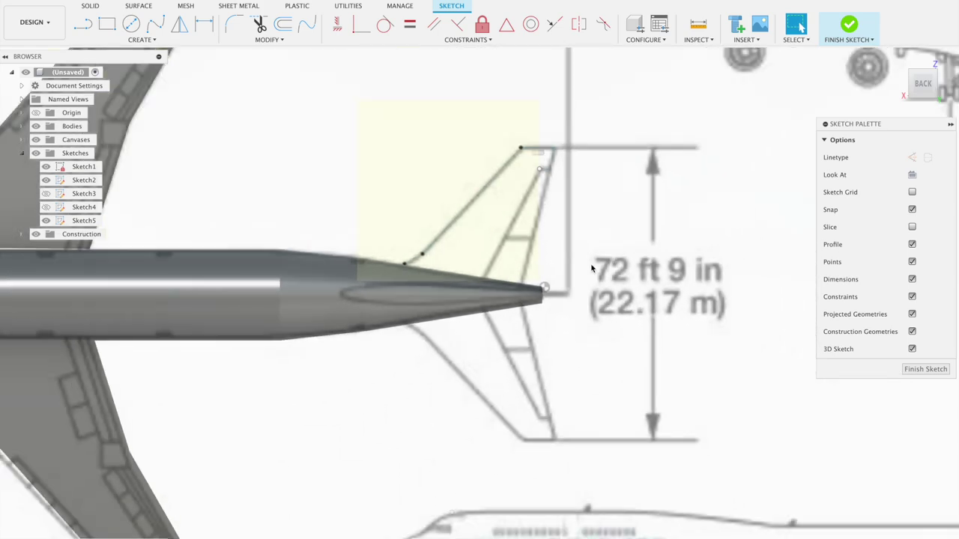
pyautogui.keyDown('shift'); pyautogui.moveTo(613, 201); pyautogui.dragTo(573, 216, button='middle'); pyautogui.keyUp('shift')
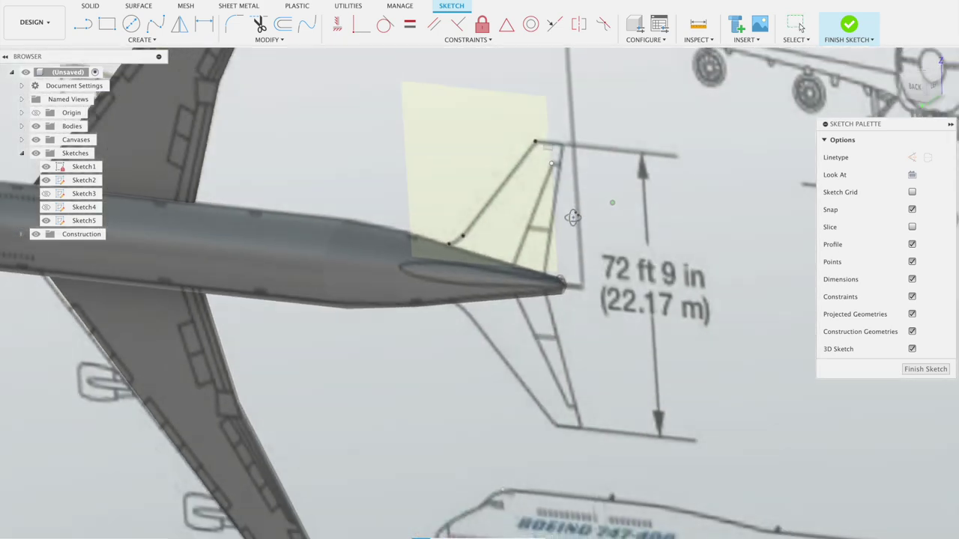
pyautogui.click(512, 213)
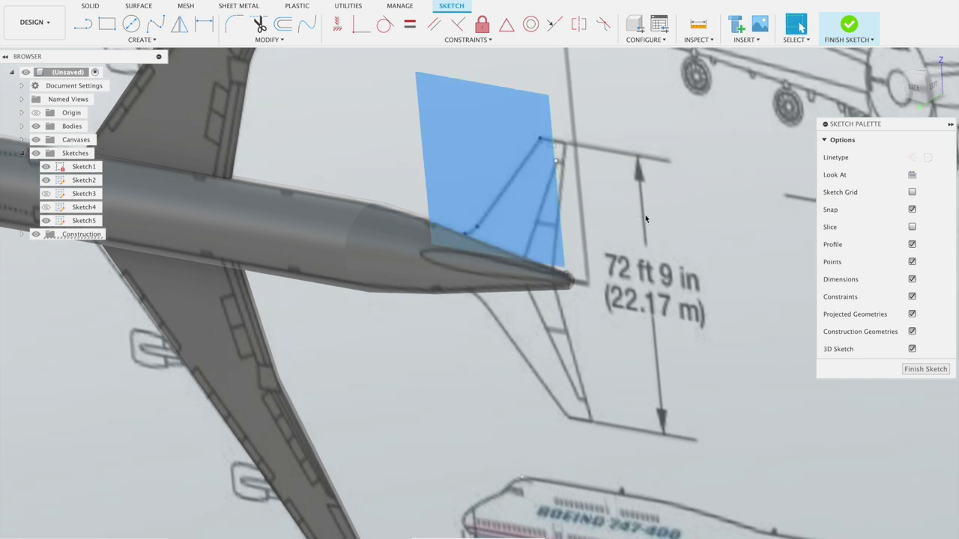
pyautogui.keyDown('shift'); pyautogui.moveTo(613, 239); pyautogui.dragTo(554, 271, button='middle'); pyautogui.keyUp('shift')
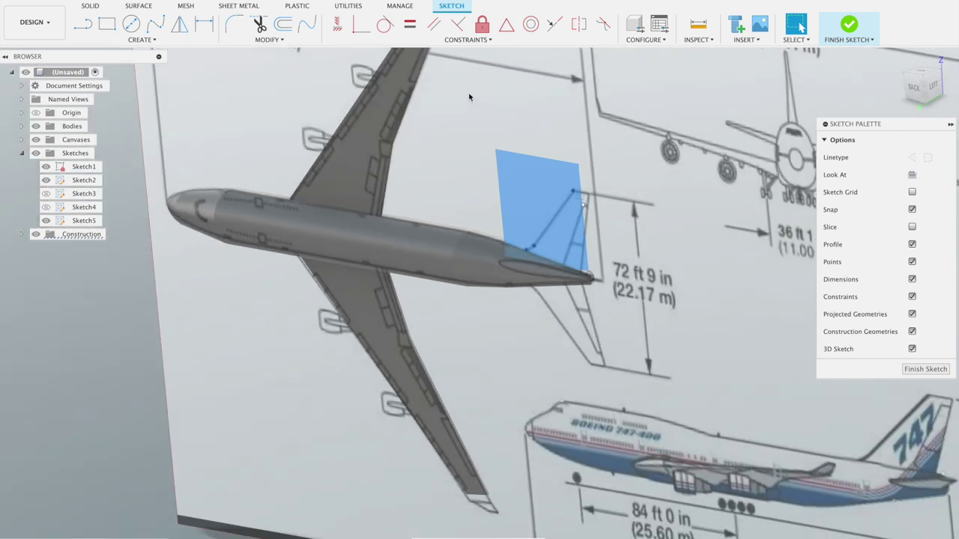
pyautogui.moveTo(413, 109)
pyautogui.keyDown('shift'); pyautogui.mouseDown(button='middle')
pyautogui.moveTo(285, 167)
pyautogui.moveTo(250, 218)
pyautogui.moveTo(233, 210)
pyautogui.mouseUp(button='middle'); pyautogui.keyUp('shift')
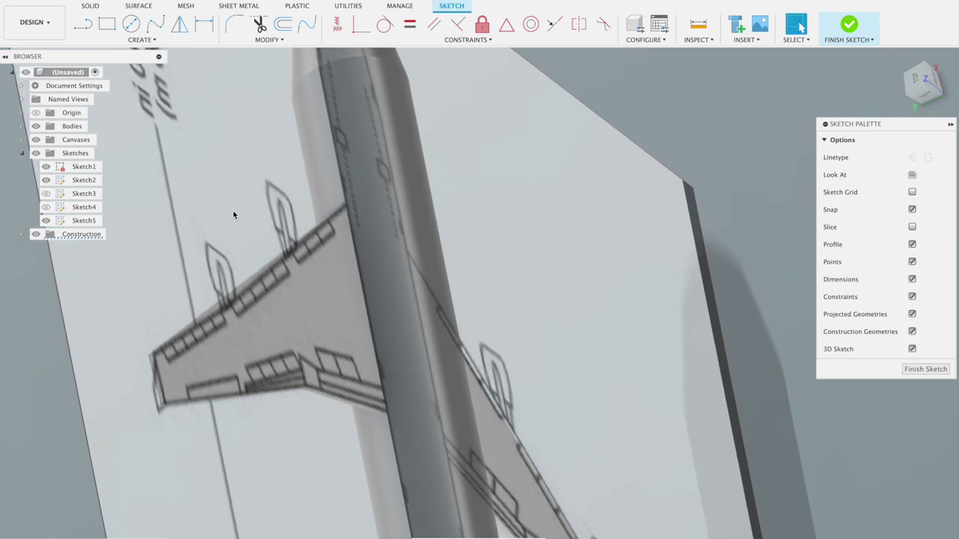
pyautogui.moveTo(345, 255)
pyautogui.keyDown('shift'); pyautogui.mouseDown(button='middle')
pyautogui.moveTo(438, 339)
pyautogui.moveTo(353, 302)
pyautogui.moveTo(328, 243)
pyautogui.moveTo(338, 265)
pyautogui.moveTo(393, 293)
pyautogui.mouseUp(button='middle'); pyautogui.keyUp('shift')
pyautogui.scroll(5, 328, 246)
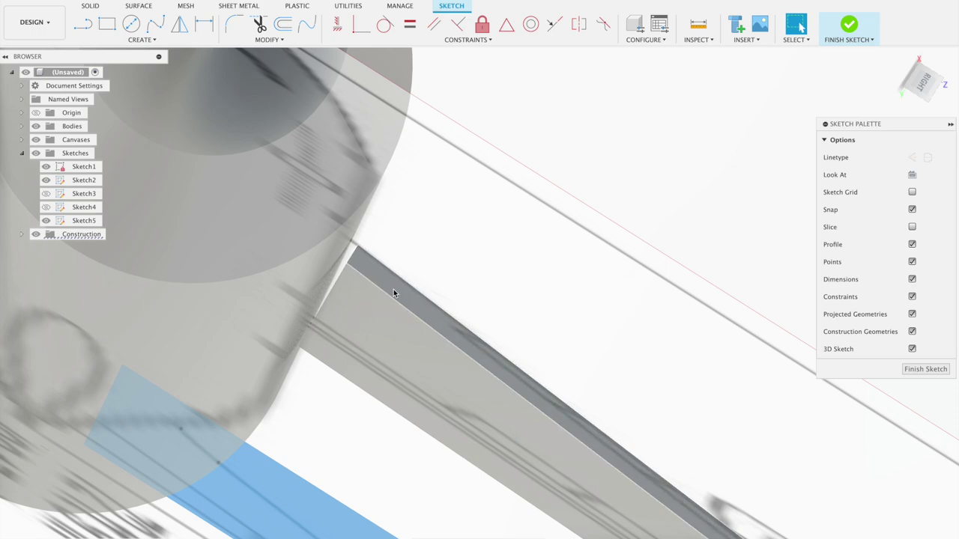
pyautogui.scroll(-2, 343, 279)
pyautogui.scroll(3, 343, 279)
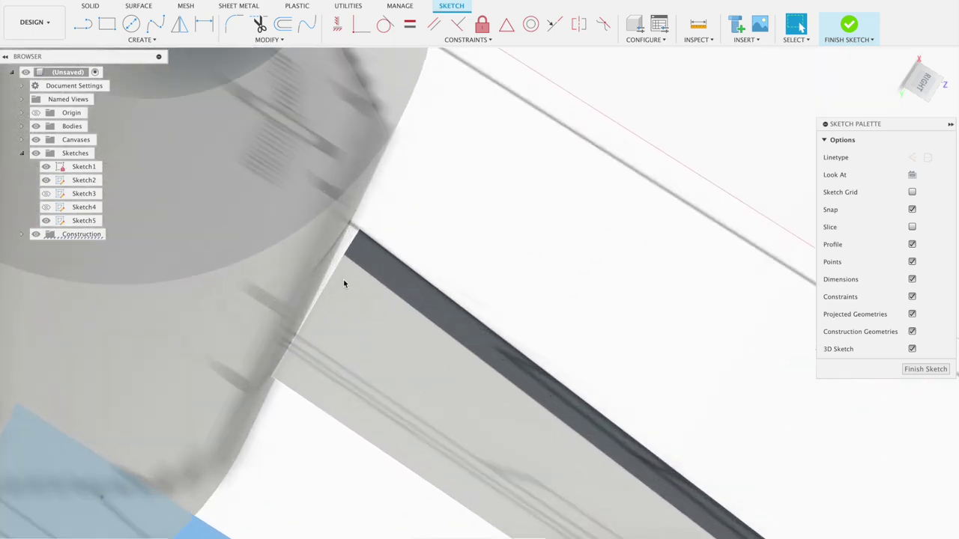
pyautogui.scroll(2, 343, 279)
pyautogui.scroll(2, 343, 280)
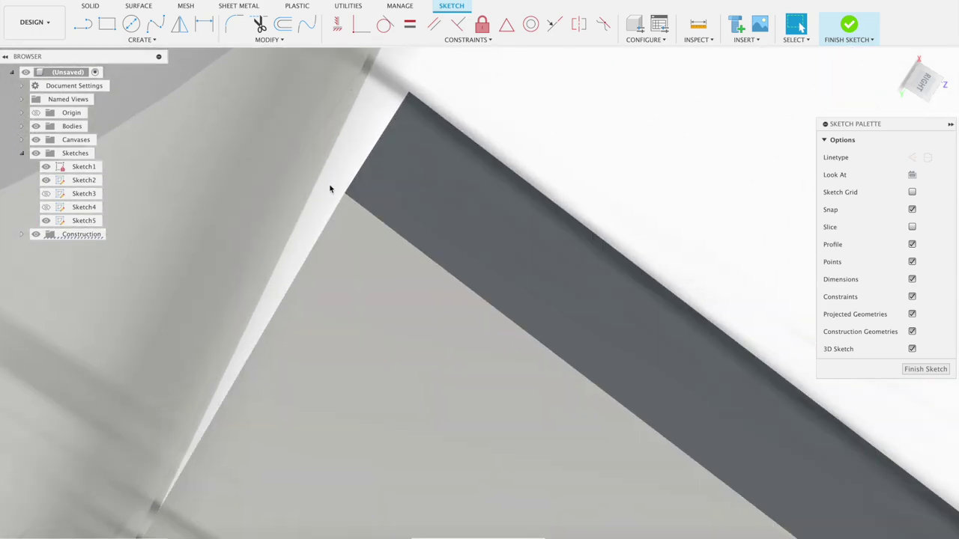
pyautogui.scroll(-2, 357, 215)
pyautogui.scroll(-2, 357, 215)
pyautogui.scroll(-2, 358, 215)
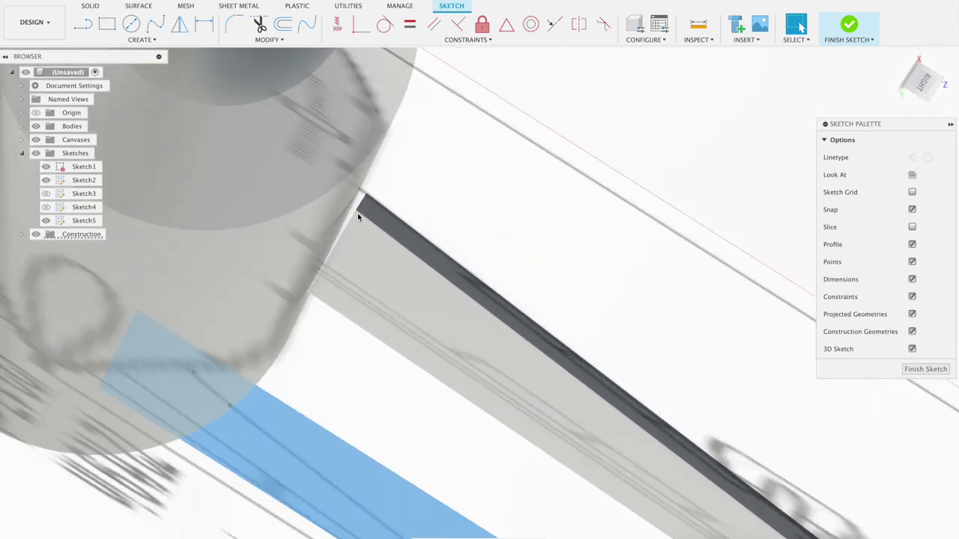
pyautogui.keyDown('shift'); pyautogui.moveTo(358, 213); pyautogui.dragTo(359, 266, button='middle'); pyautogui.keyUp('shift')
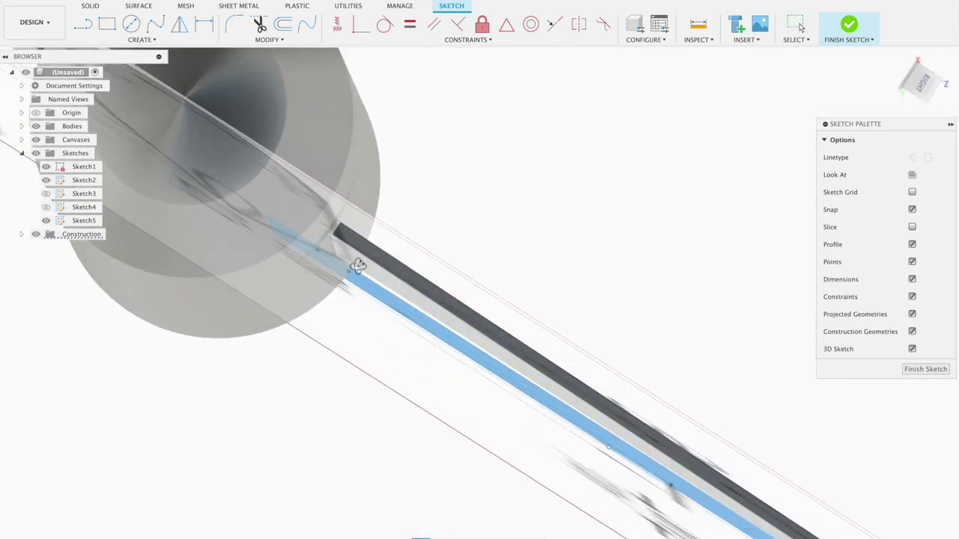
pyautogui.keyDown('shift'); pyautogui.moveTo(358, 266); pyautogui.dragTo(335, 237, button='middle'); pyautogui.keyUp('shift')
pyautogui.scroll(2, 336, 238)
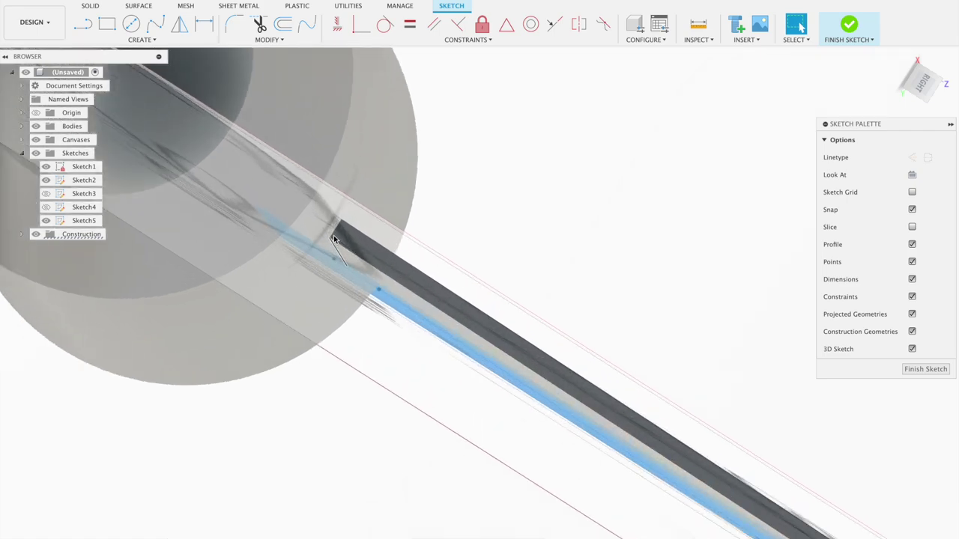
pyautogui.scroll(2, 333, 235)
pyautogui.scroll(2, 307, 226)
pyautogui.scroll(-3, 339, 226)
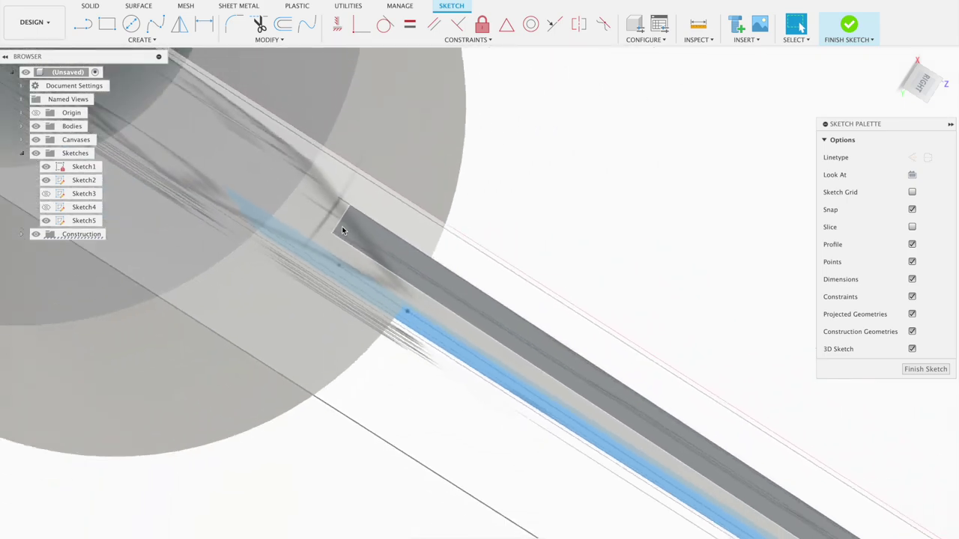
pyautogui.scroll(-2, 342, 225)
pyautogui.scroll(-2, 346, 251)
pyautogui.moveTo(346, 251)
pyautogui.keyDown('shift'); pyautogui.mouseDown(button='middle')
pyautogui.moveTo(400, 116)
pyautogui.moveTo(343, 229)
pyautogui.moveTo(299, 361)
pyautogui.moveTo(251, 434)
pyautogui.moveTo(277, 367)
pyautogui.moveTo(253, 426)
pyautogui.mouseUp(button='middle'); pyautogui.keyUp('shift')
pyautogui.scroll(-5, 400, 116)
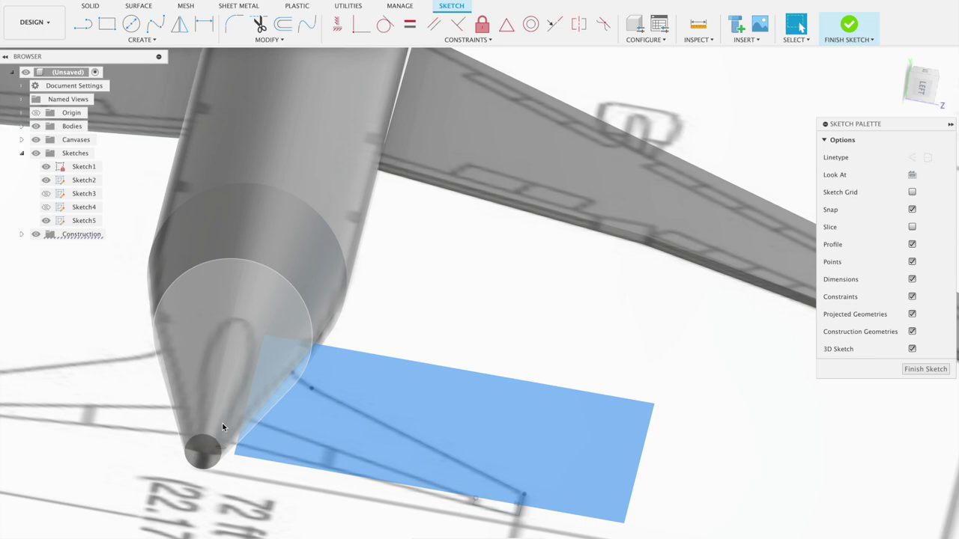
pyautogui.scroll(-5, 439, 375)
pyautogui.scroll(-3, 442, 364)
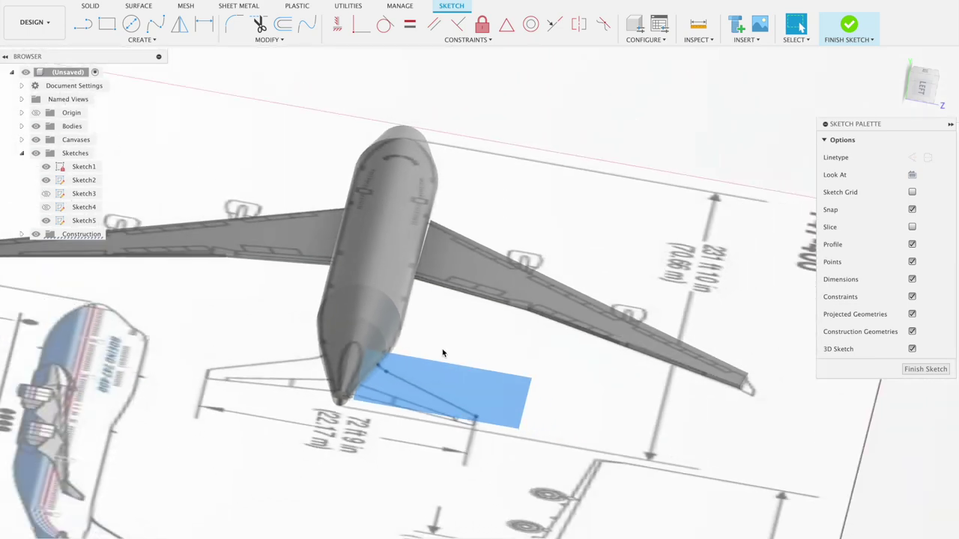
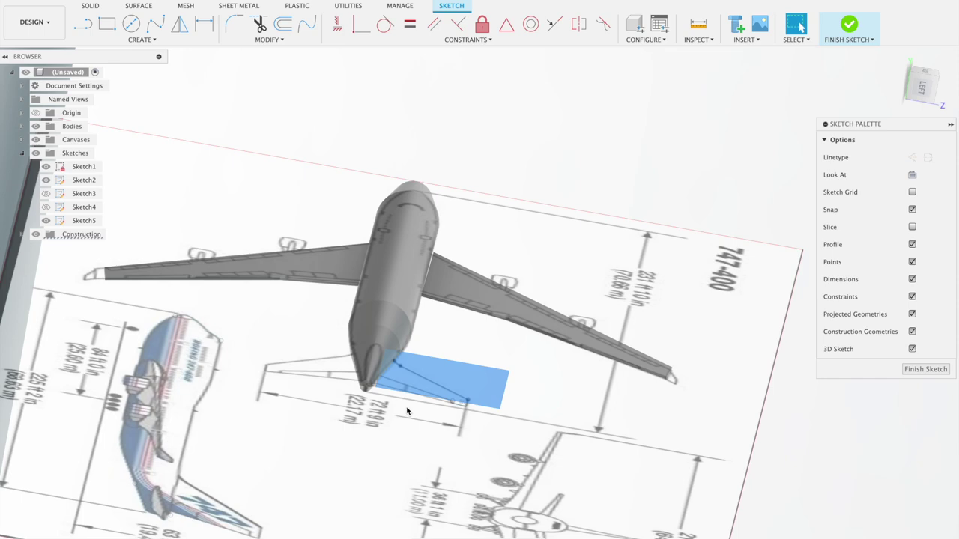
# Zoom and orbit around the 747 so both wings show over the blueprint.
pyautogui.scroll(2, 407, 411)
pyautogui.scroll(3, 561, 314)
pyautogui.scroll(3, 454, 141)
pyautogui.scroll(2, 675, 285)
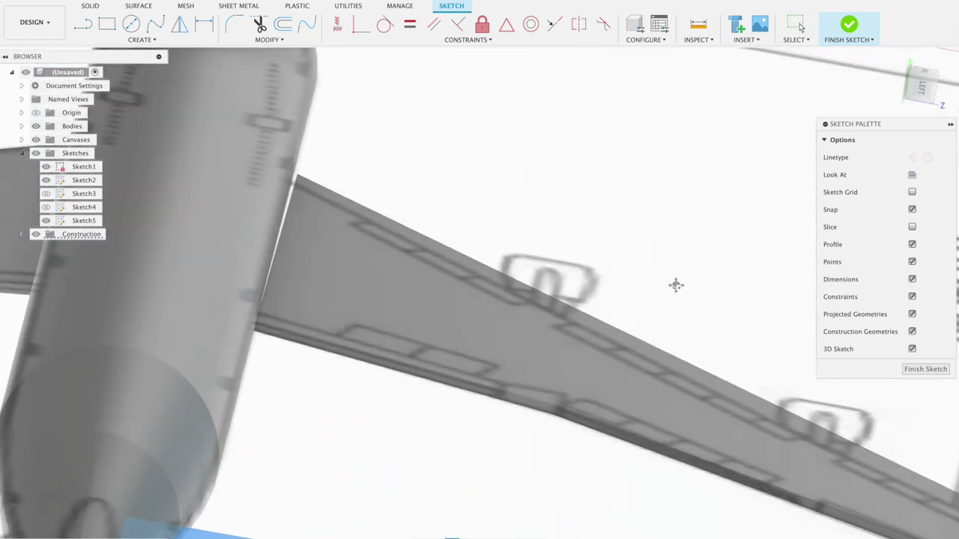
pyautogui.keyDown('shift'); pyautogui.moveTo(675, 285); pyautogui.dragTo(617, 278, button='middle'); pyautogui.keyUp('shift')
pyautogui.keyDown('shift'); pyautogui.moveTo(549, 258); pyautogui.dragTo(529, 269, button='middle'); pyautogui.keyUp('shift')
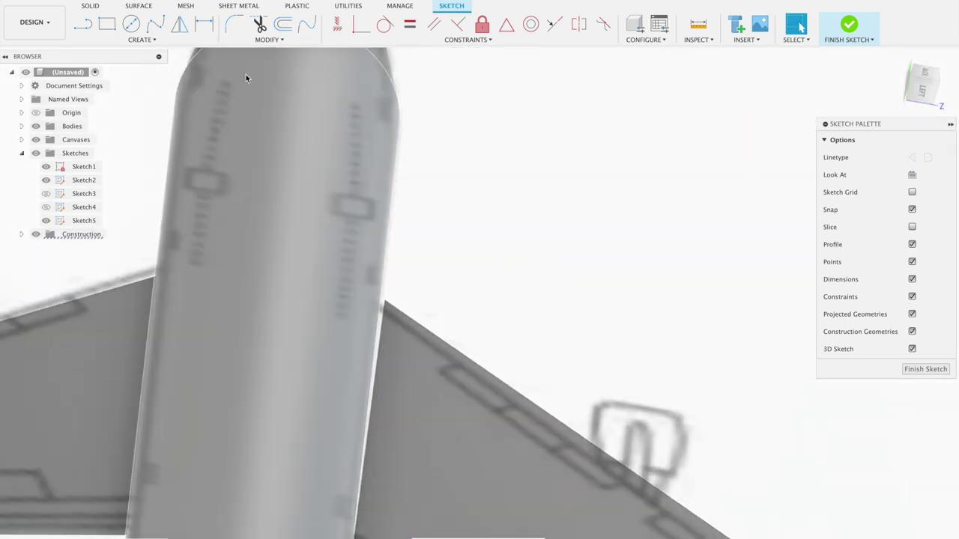
pyautogui.keyDown('shift'); pyautogui.moveTo(576, 143); pyautogui.dragTo(511, 217, button='middle'); pyautogui.keyUp('shift')
pyautogui.scroll(-3, 512, 217)
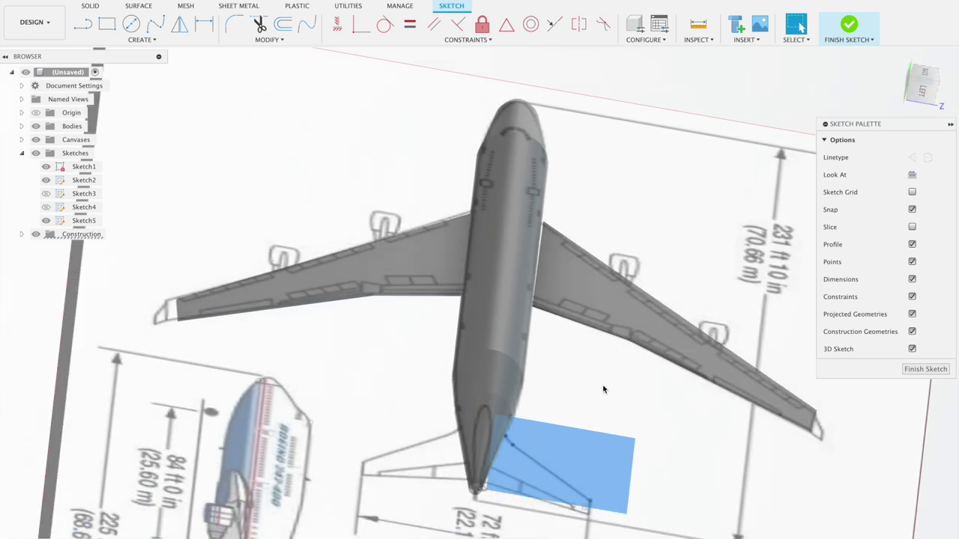
pyautogui.scroll(-3, 647, 161)
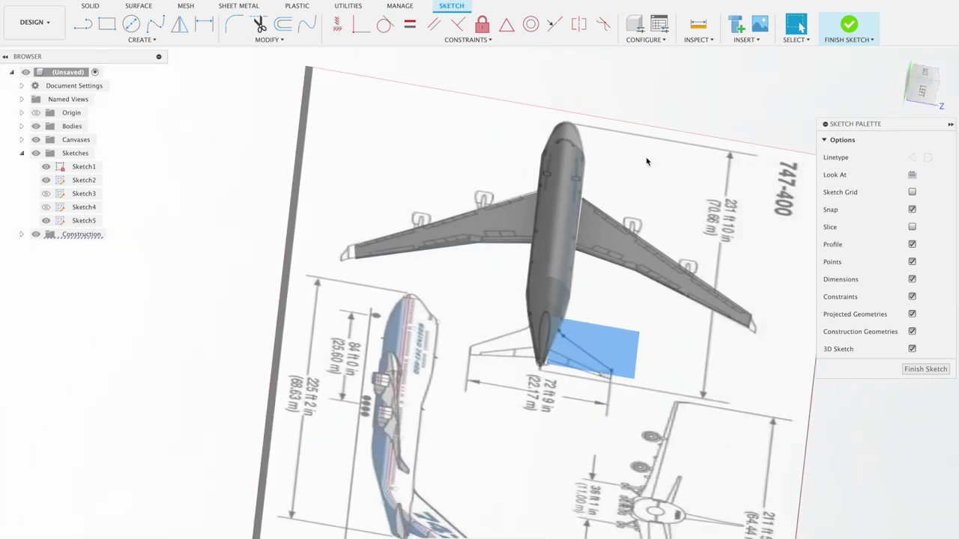
pyautogui.moveTo(605, 352)
pyautogui.keyDown('shift'); pyautogui.mouseDown(button='middle')
pyautogui.moveTo(686, 346)
pyautogui.moveTo(675, 365)
pyautogui.mouseUp(button='middle'); pyautogui.keyUp('shift')
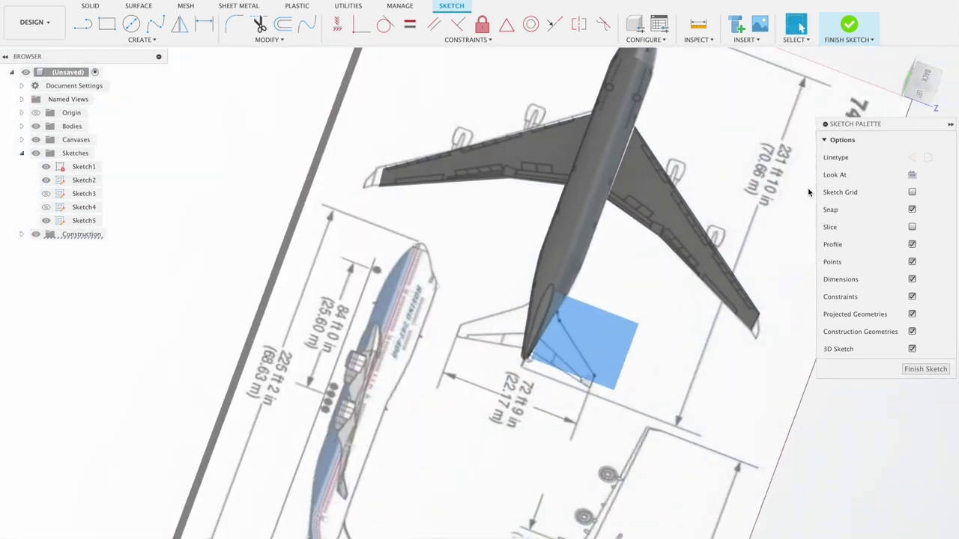
# Switch to the Back view and pan to centre the 747 drawing.
pyautogui.click(931, 77)
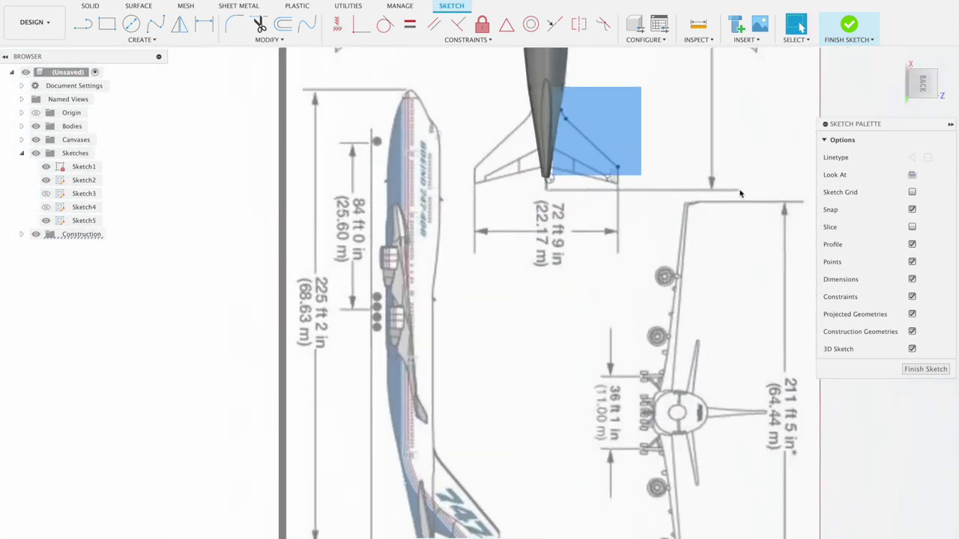
pyautogui.moveTo(732, 173)
pyautogui.mouseDown(button='middle')
pyautogui.moveTo(689, 234)
pyautogui.moveTo(553, 332)
pyautogui.mouseUp(button='middle')
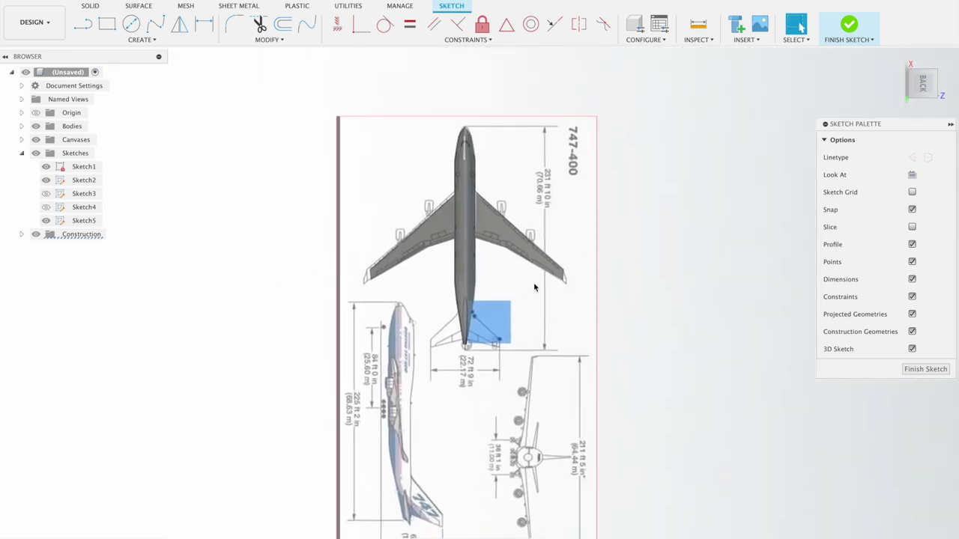
pyautogui.click(88, 30)
# Cancel the line drawing and leave the empty sketch.
pyautogui.scroll(3, 503, 299)
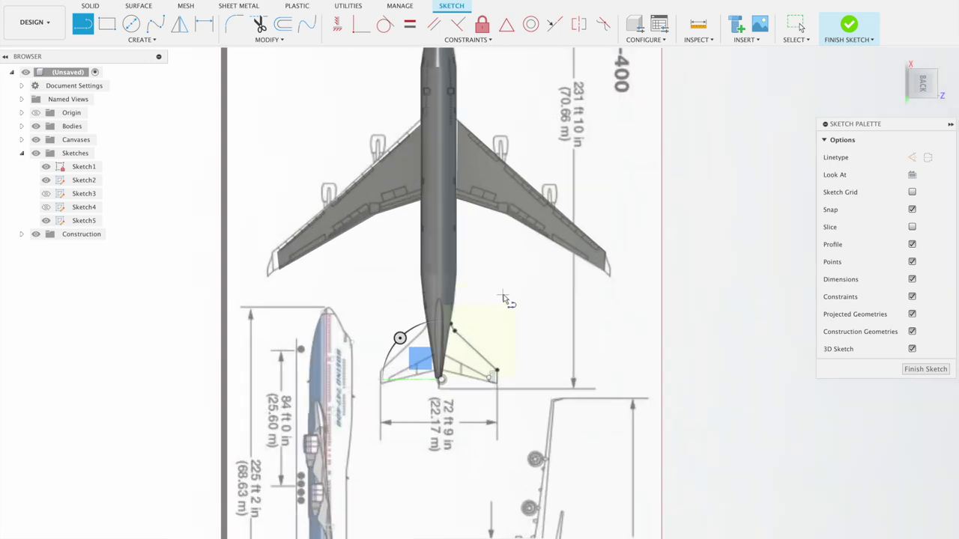
pyautogui.scroll(3, 505, 299)
pyautogui.scroll(3, 505, 299)
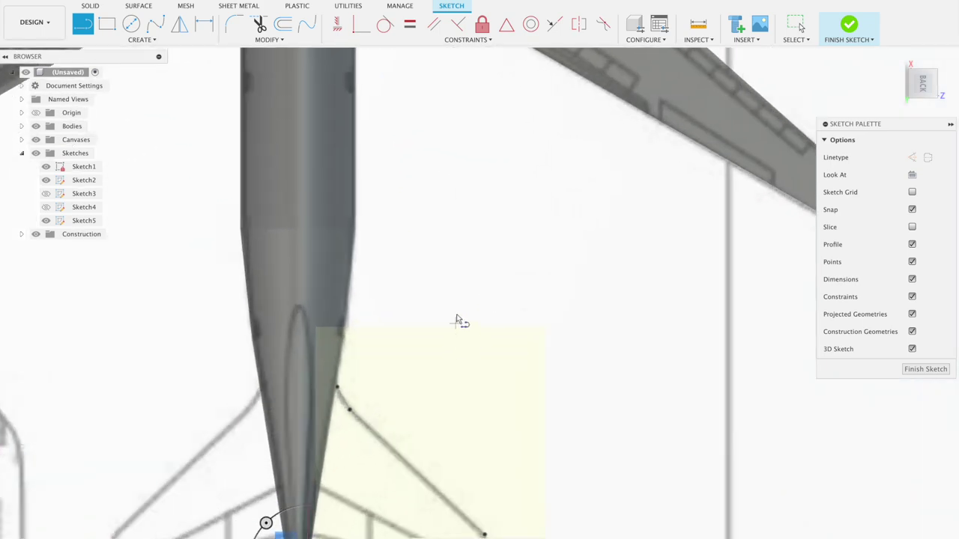
pyautogui.scroll(-2, 457, 321)
pyautogui.scroll(-2, 464, 272)
pyautogui.scroll(-2, 500, 186)
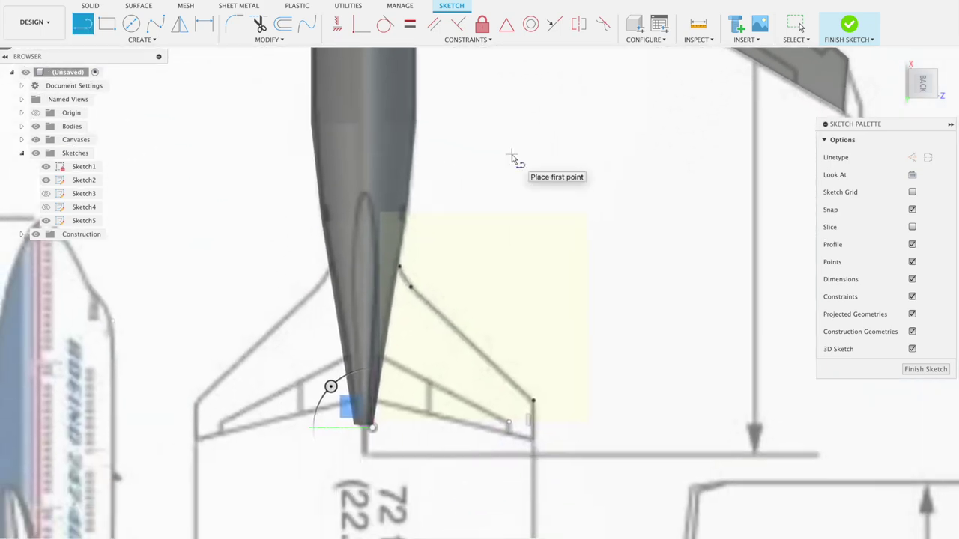
pyautogui.press('Escape')
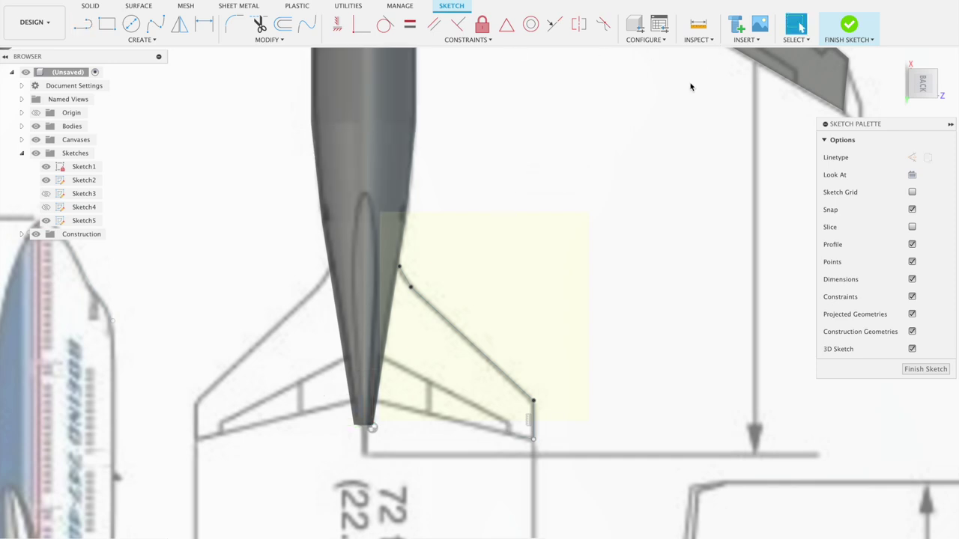
pyautogui.hotkey('ctrl', 'z')
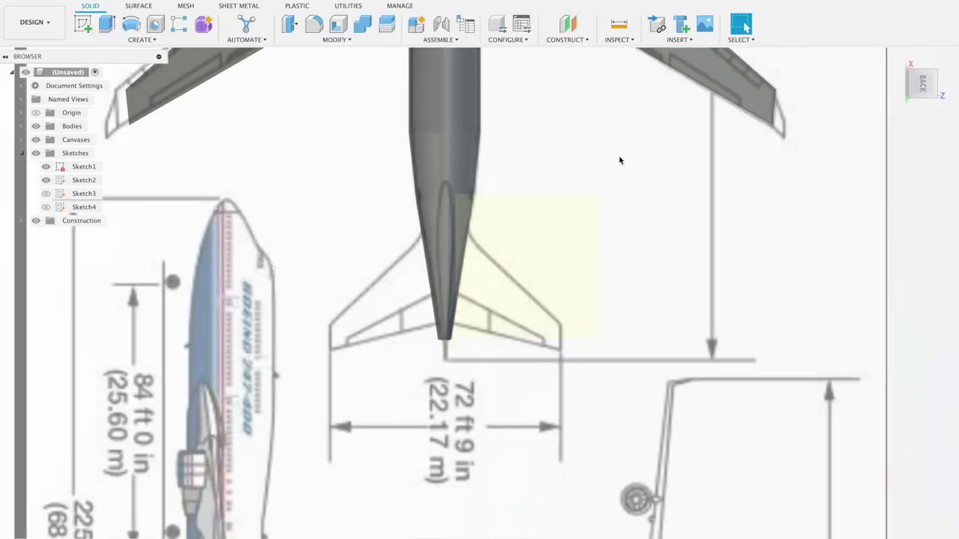
# Create a new sketch on the vertical construction plane at the 747's tail.
pyautogui.scroll(3, 557, 163)
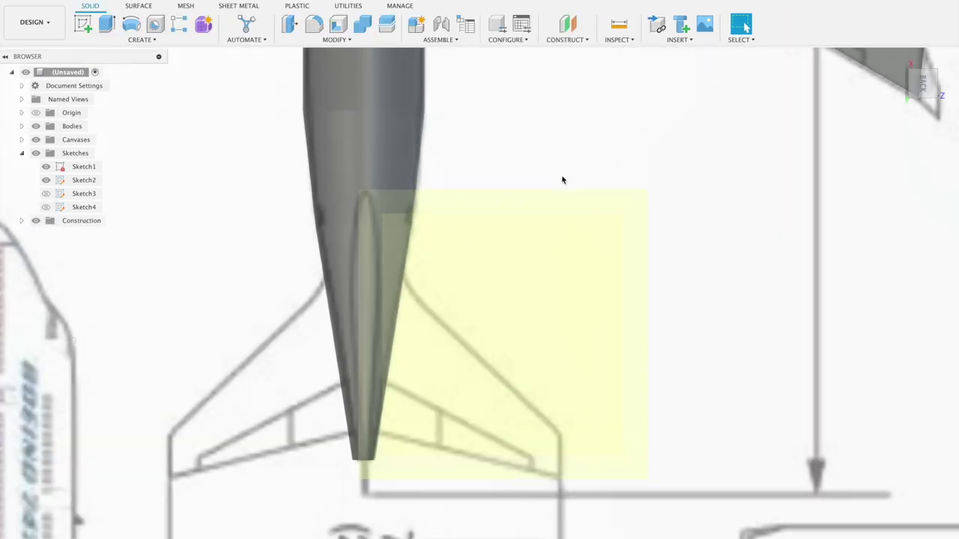
pyautogui.moveTo(715, 178)
pyautogui.keyDown('shift'); pyautogui.mouseDown(button='middle')
pyautogui.moveTo(730, 186)
pyautogui.moveTo(718, 198)
pyautogui.mouseUp(button='middle'); pyautogui.keyUp('shift')
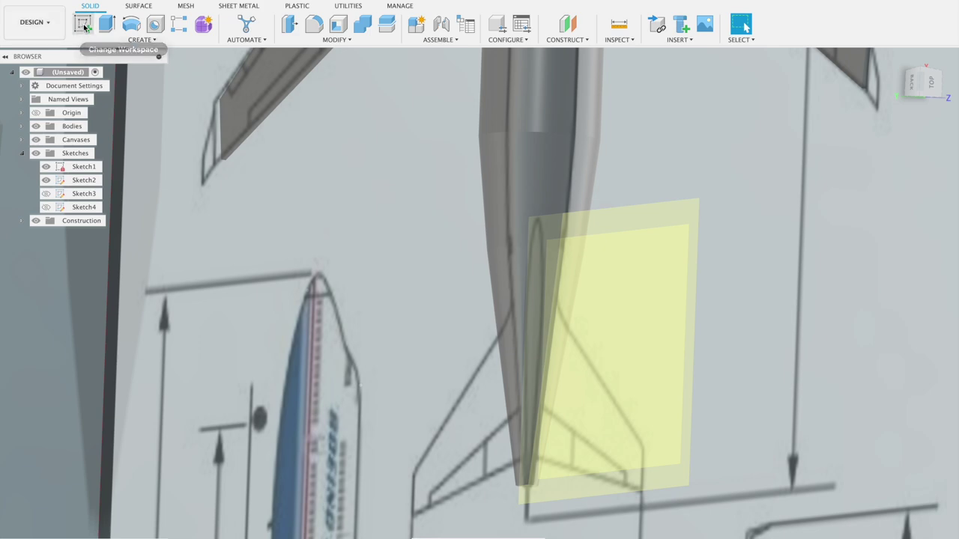
pyautogui.click(82, 24)
pyautogui.click(610, 291)
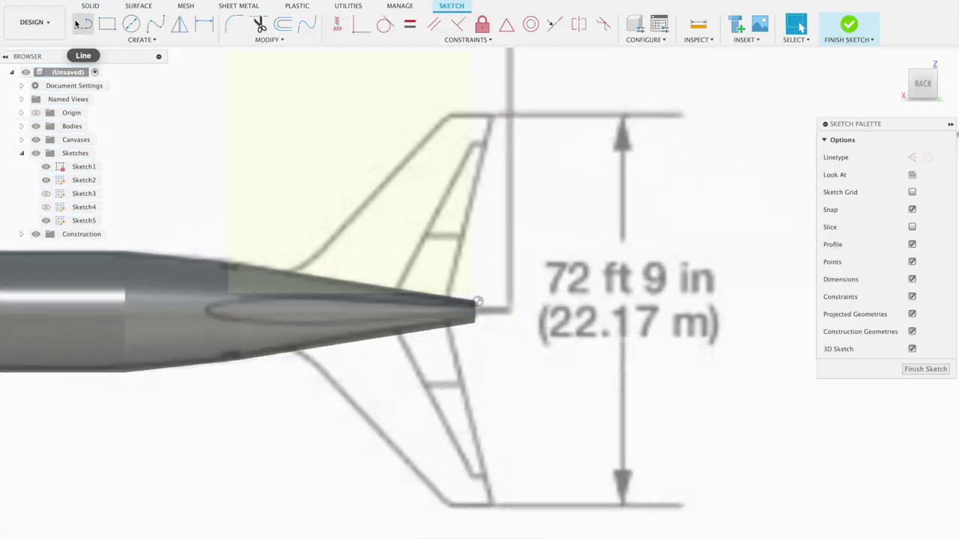
# Trace the fin's leading edge with line points, starting on the fuselage near the tail.
pyautogui.click(83, 24)
pyautogui.scroll(2, 344, 313)
pyautogui.scroll(2, 327, 296)
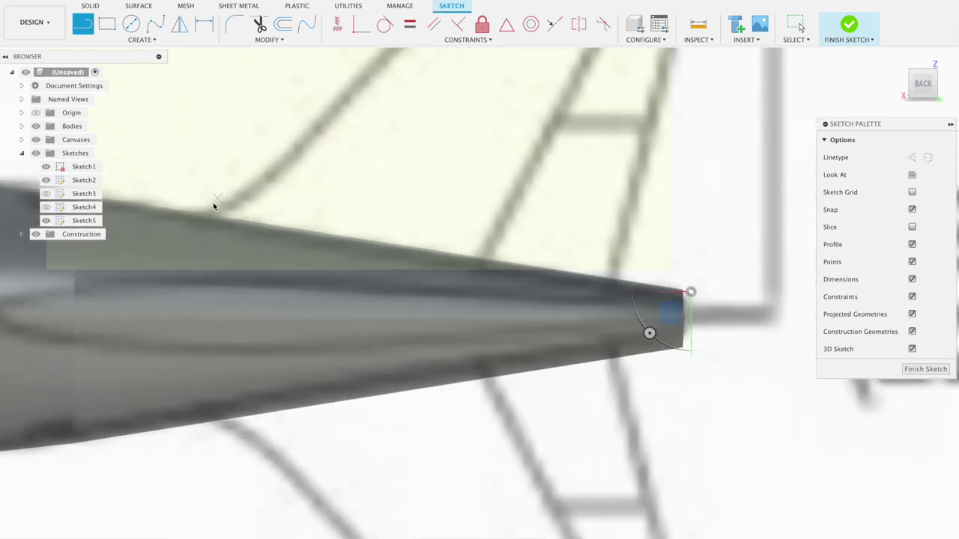
pyautogui.click(196, 213)
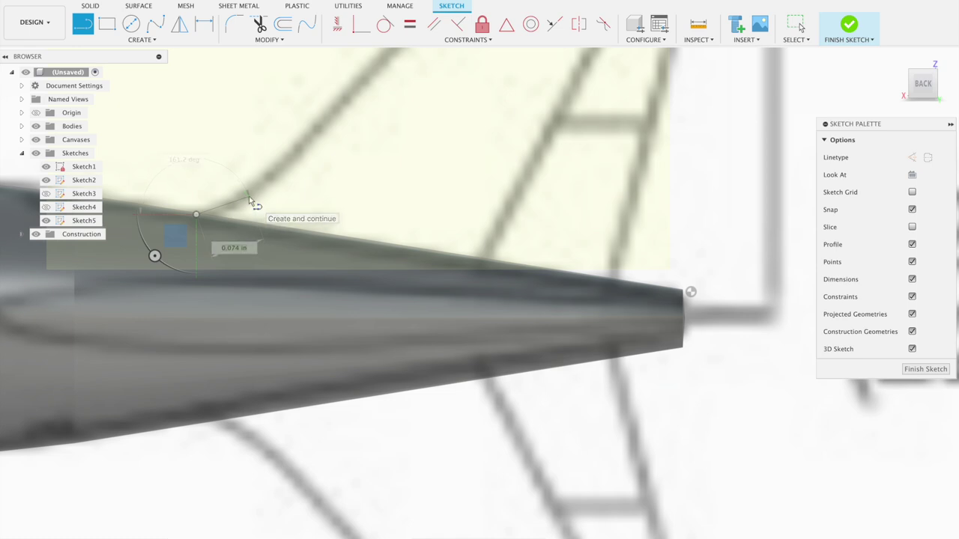
pyautogui.scroll(-3, 251, 203)
pyautogui.scroll(-2, 249, 199)
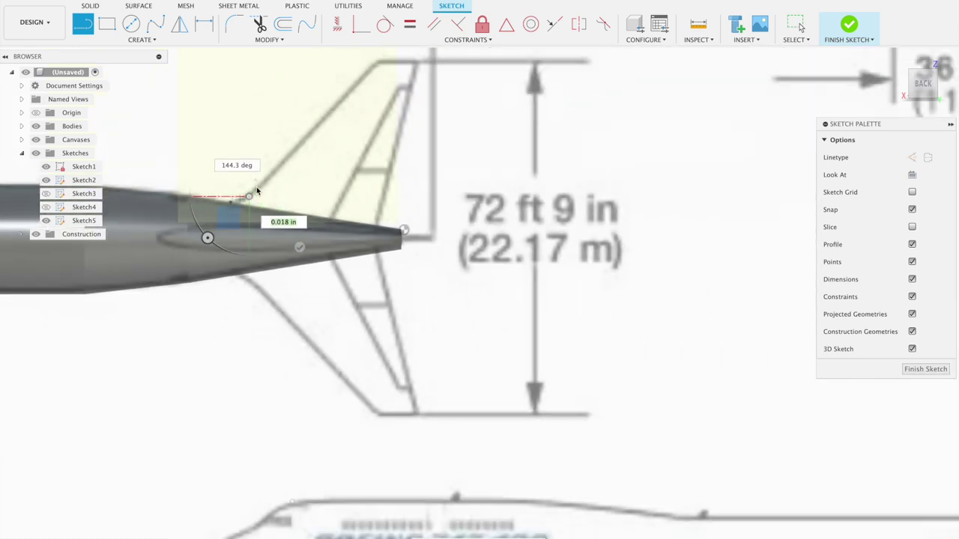
pyautogui.click(266, 183)
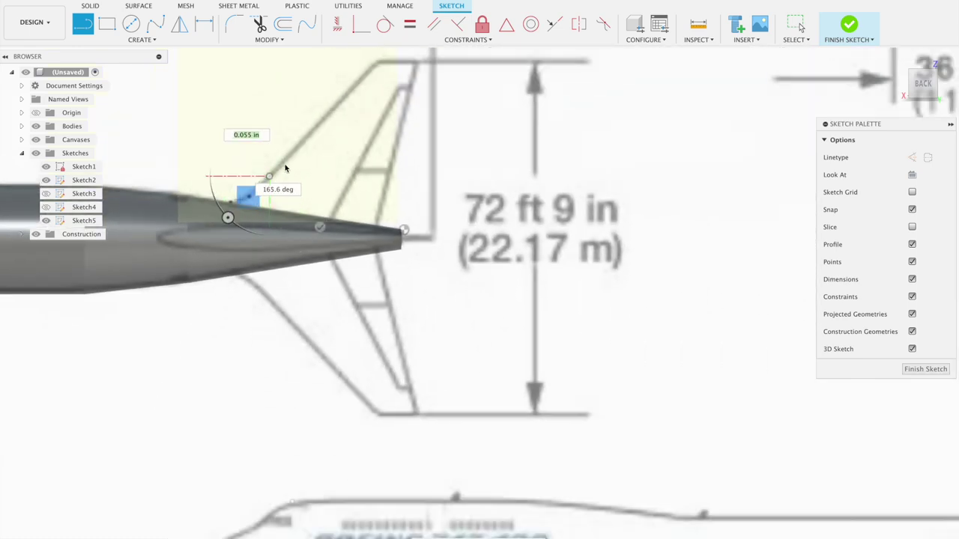
pyautogui.click(257, 187)
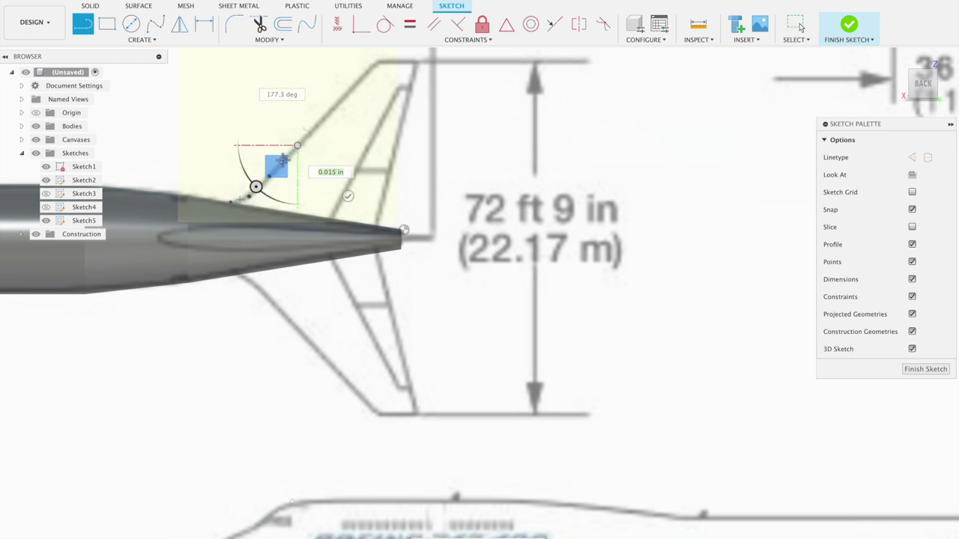
pyautogui.moveTo(300, 142); pyautogui.dragTo(187, 223, button='middle')
pyautogui.click(186, 226)
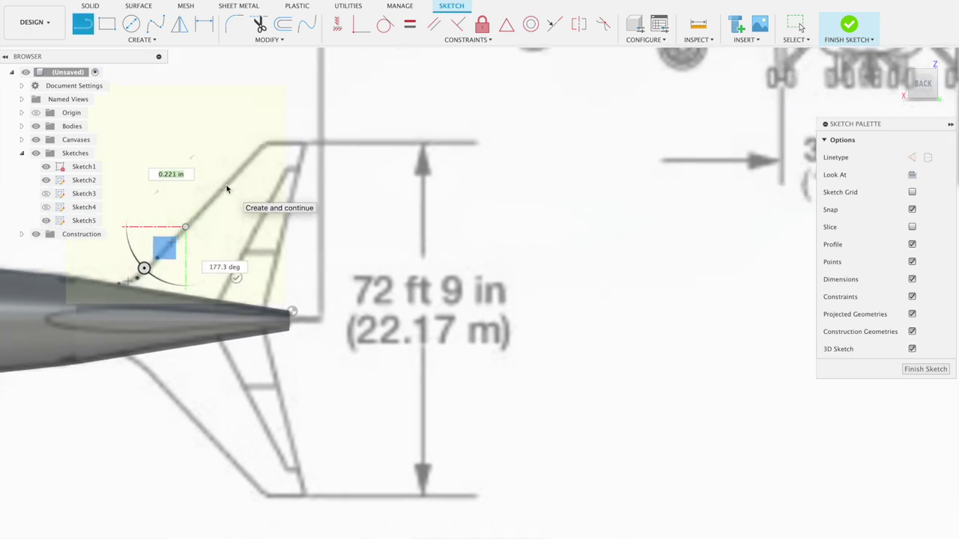
pyautogui.click(194, 216)
# Continue the outline to the fin's top corner, across the tip and onto the trailing edge.
pyautogui.scroll(2, 228, 179)
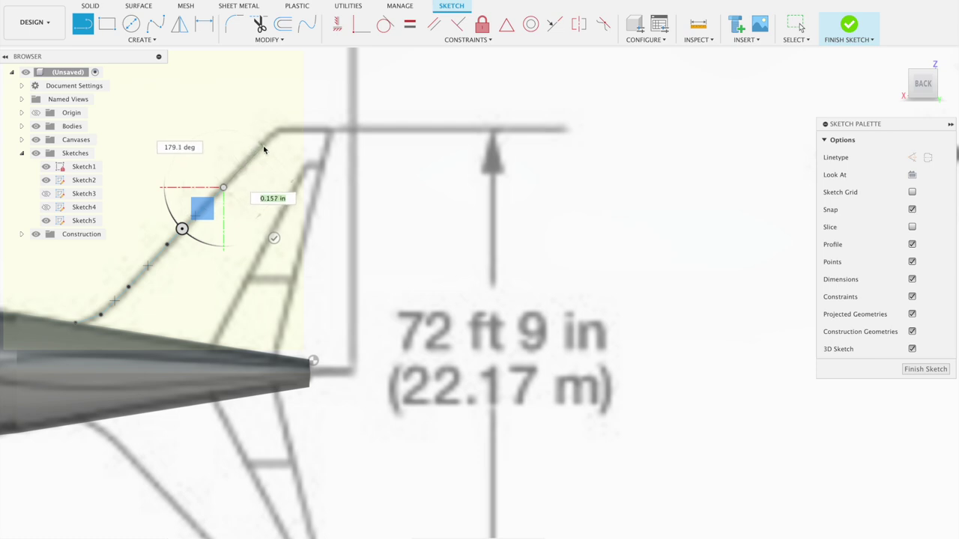
pyautogui.click(224, 187)
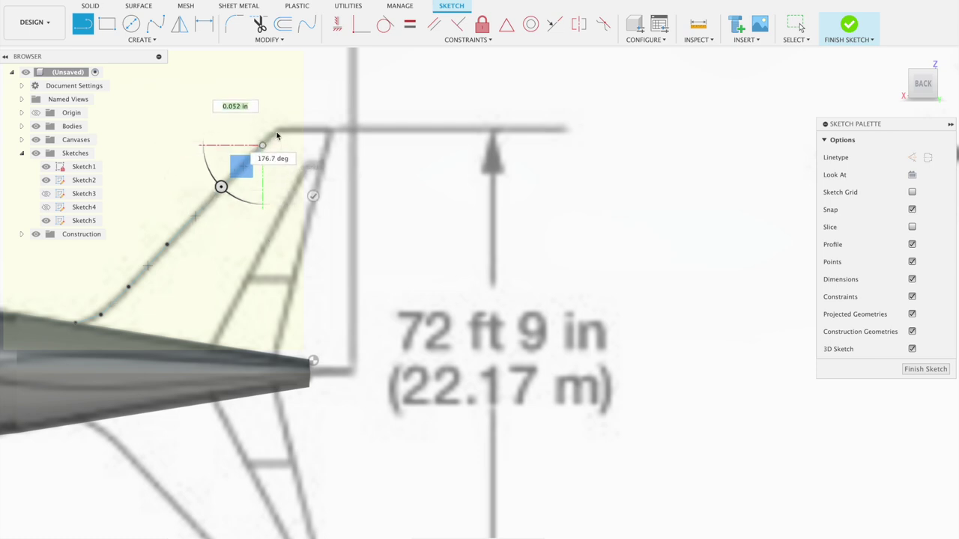
pyautogui.click(236, 173)
pyautogui.click(277, 132)
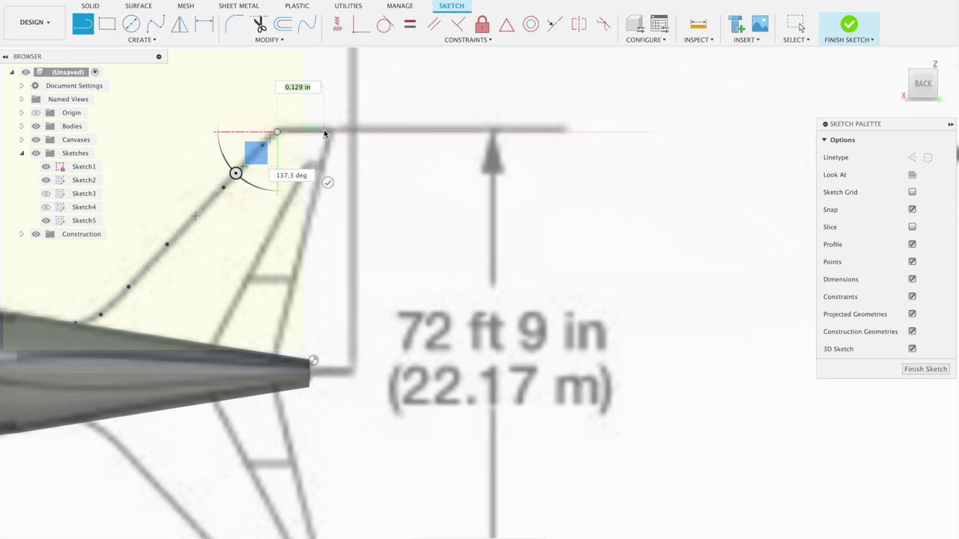
pyautogui.click(328, 133)
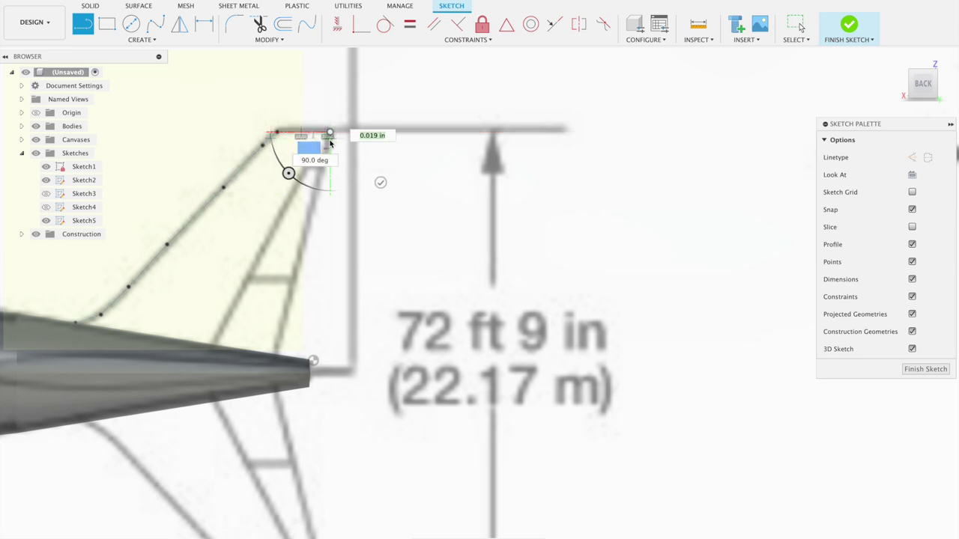
pyautogui.scroll(2, 323, 162)
pyautogui.scroll(2, 323, 162)
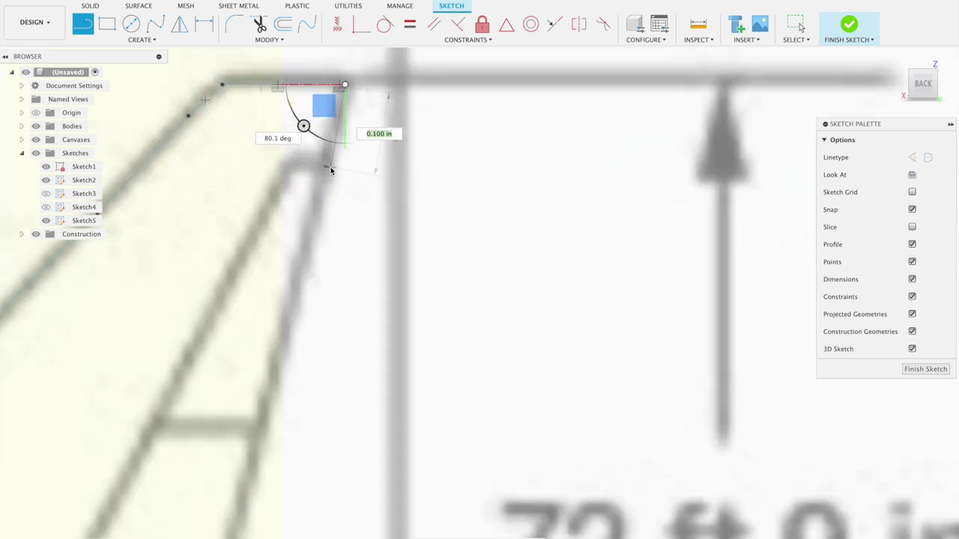
pyautogui.click(333, 167)
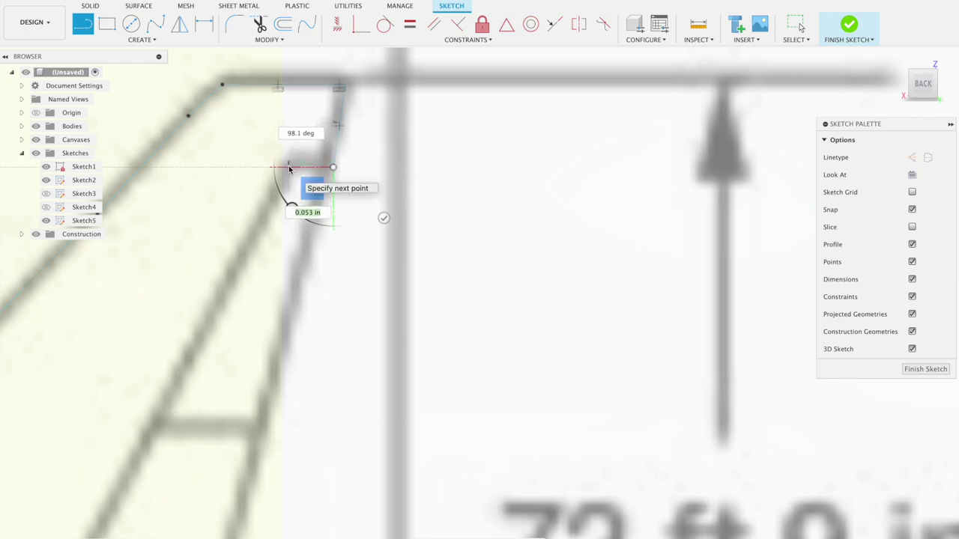
pyautogui.click(291, 167)
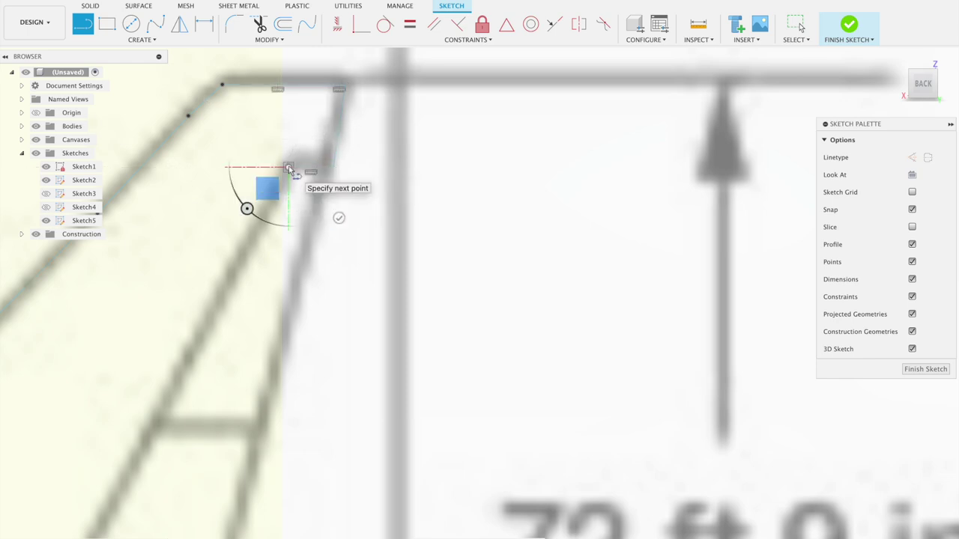
# Carry the fin outline down the trailing edge to the fuselage.
pyautogui.scroll(-3, 243, 217)
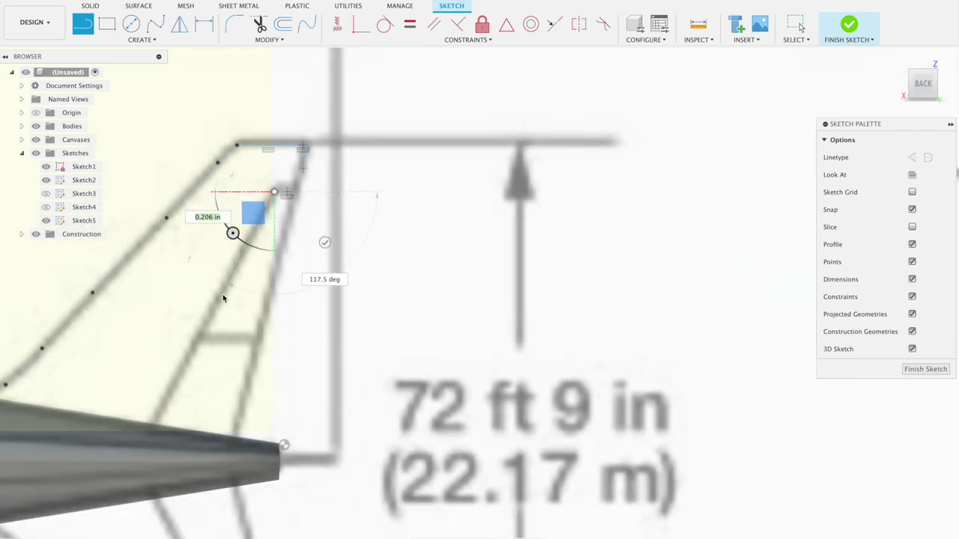
pyautogui.click(206, 325)
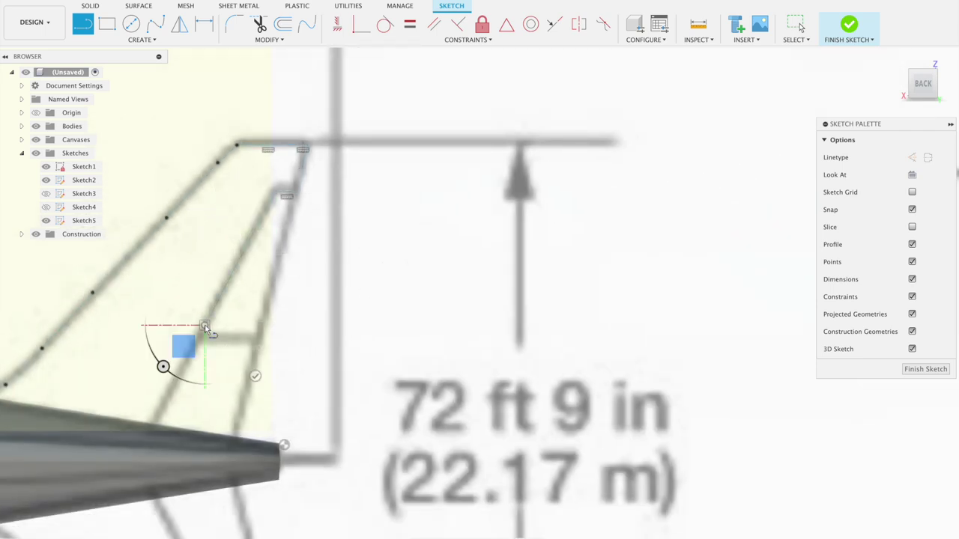
pyautogui.scroll(-3, 204, 325)
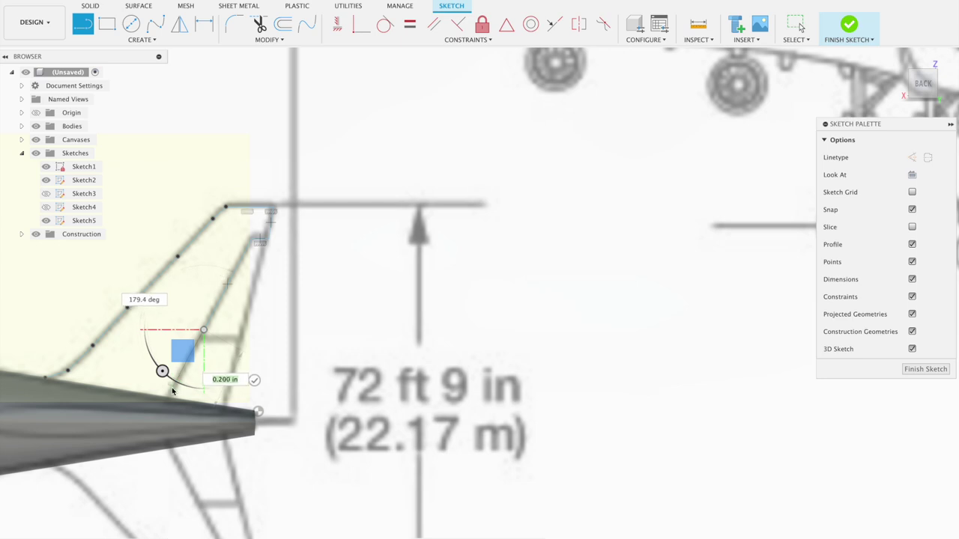
pyautogui.click(172, 390)
pyautogui.scroll(-2, 172, 392)
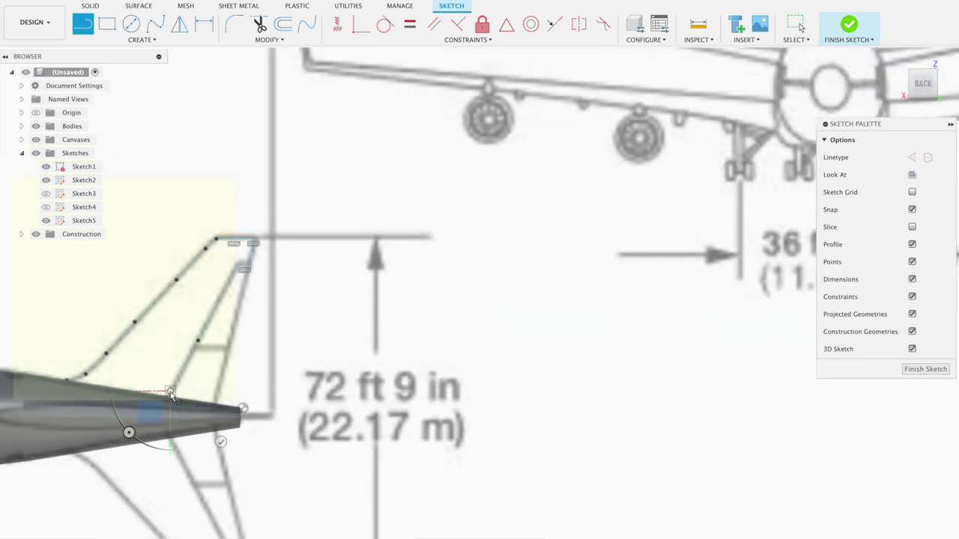
pyautogui.scroll(1, 171, 393)
pyautogui.scroll(1, 168, 390)
pyautogui.scroll(1, 158, 375)
pyautogui.scroll(1, 184, 348)
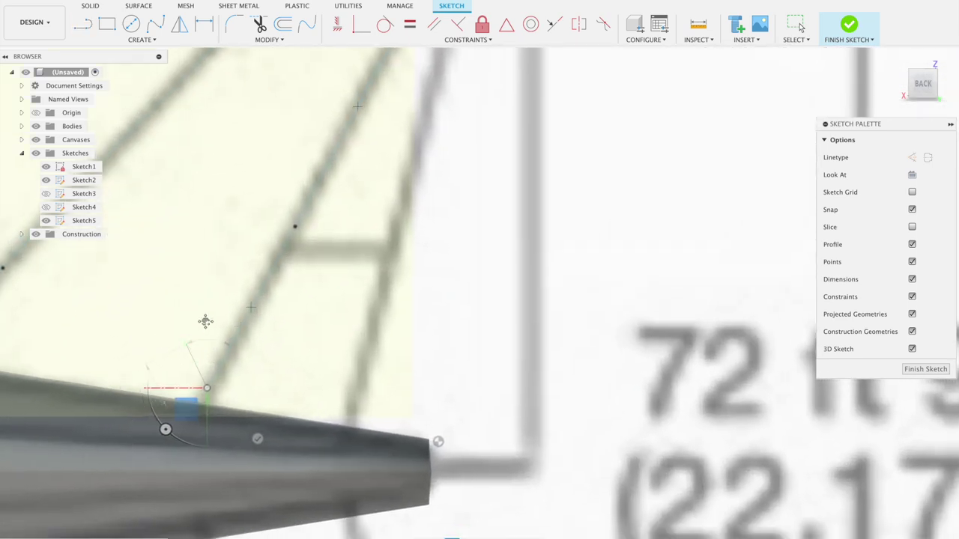
# Place the final points along the fuselage's top edge to close the fin outline, then finish the sketch.
pyautogui.moveTo(194, 334); pyautogui.dragTo(356, 143, button='middle')
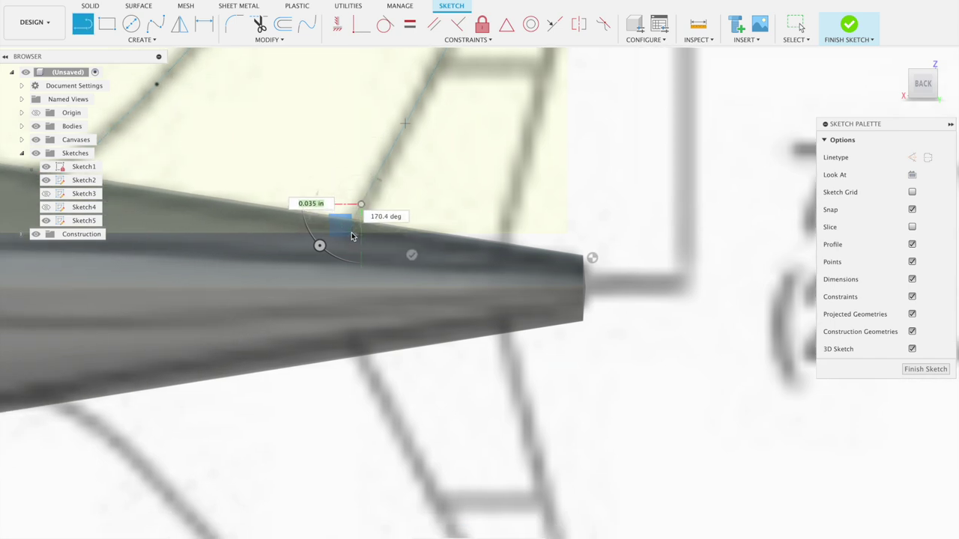
pyautogui.click(354, 232)
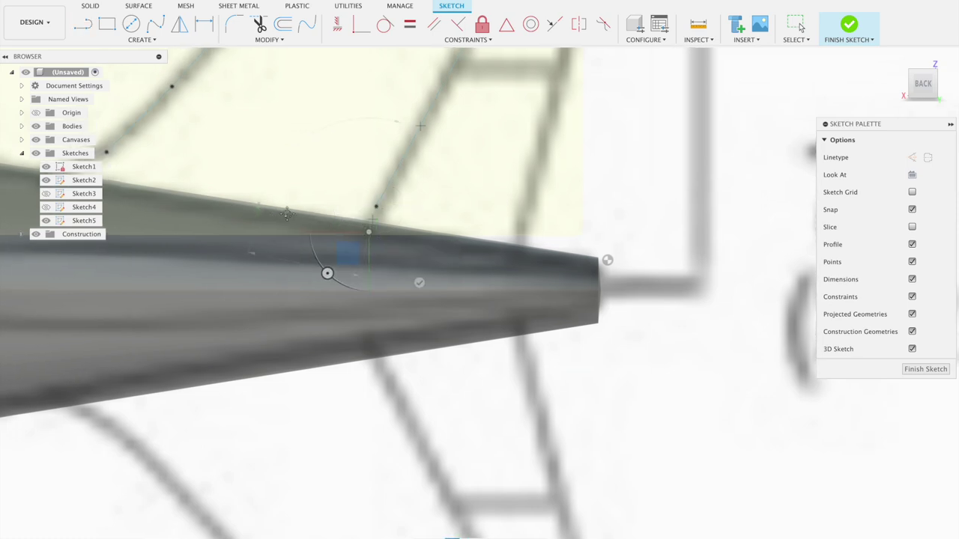
pyautogui.hscroll(-5, 242, 205)
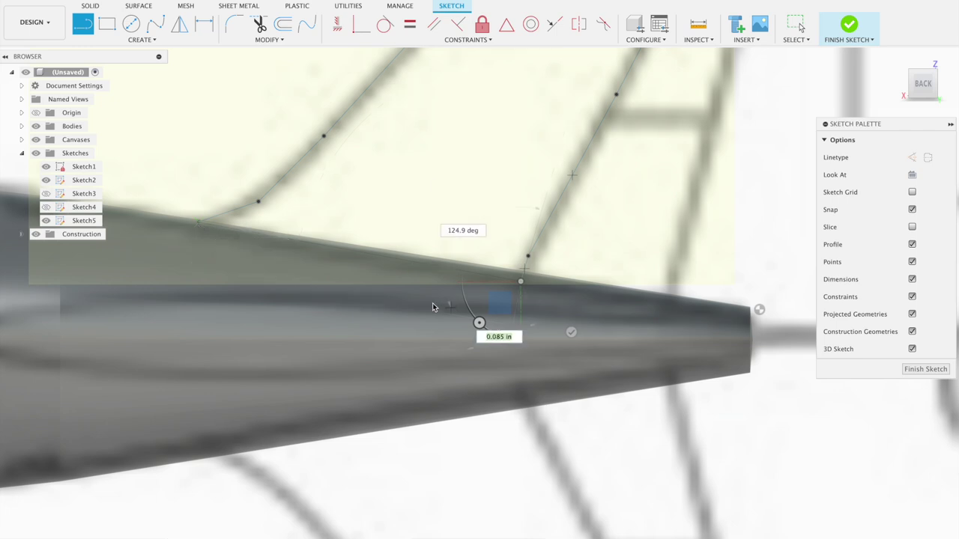
pyautogui.scroll(1, 199, 237)
pyautogui.scroll(2, 192, 232)
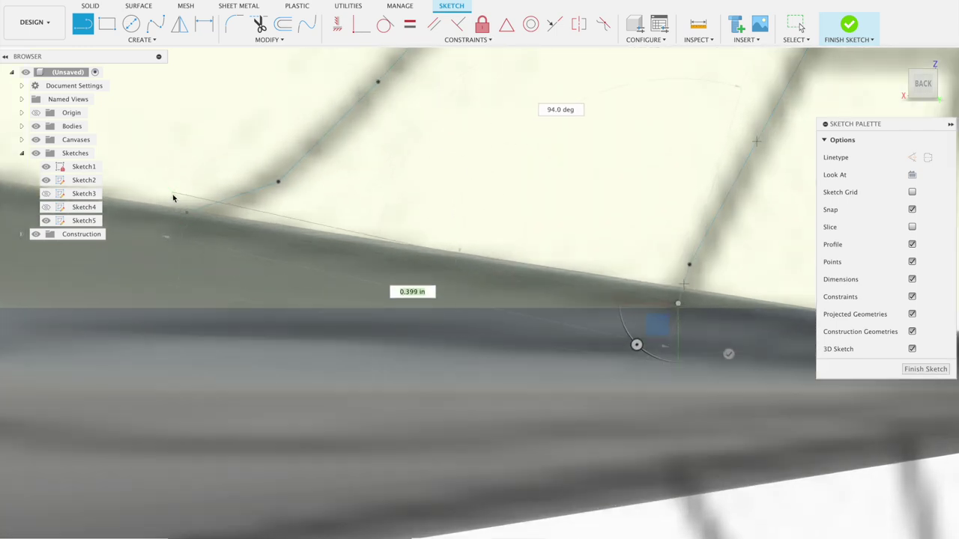
pyautogui.scroll(2, 188, 213)
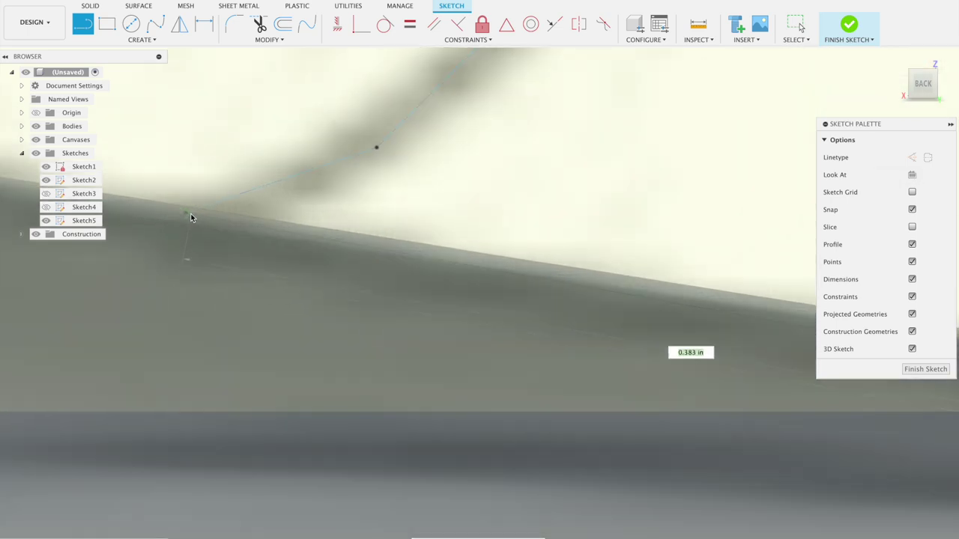
pyautogui.scroll(1, 193, 212)
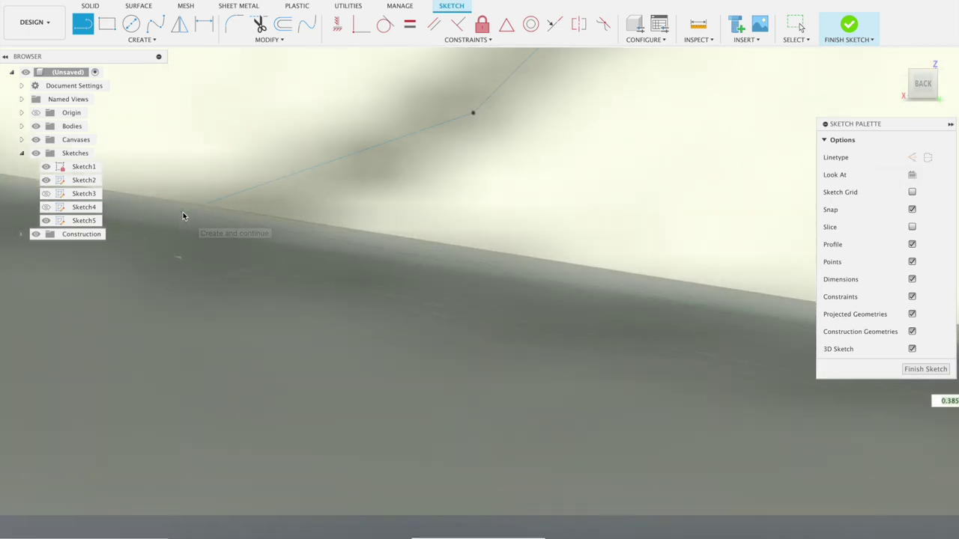
pyautogui.click(182, 212)
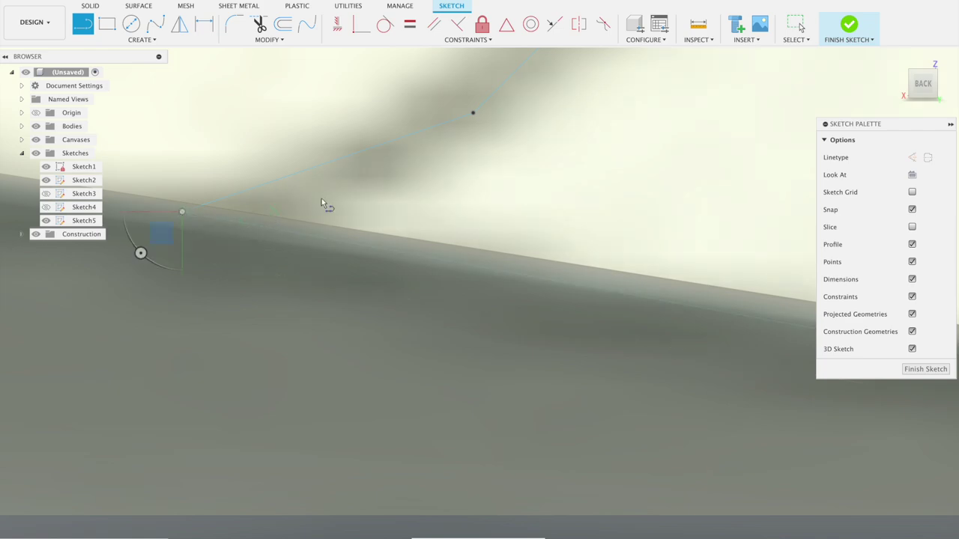
pyautogui.click(860, 37)
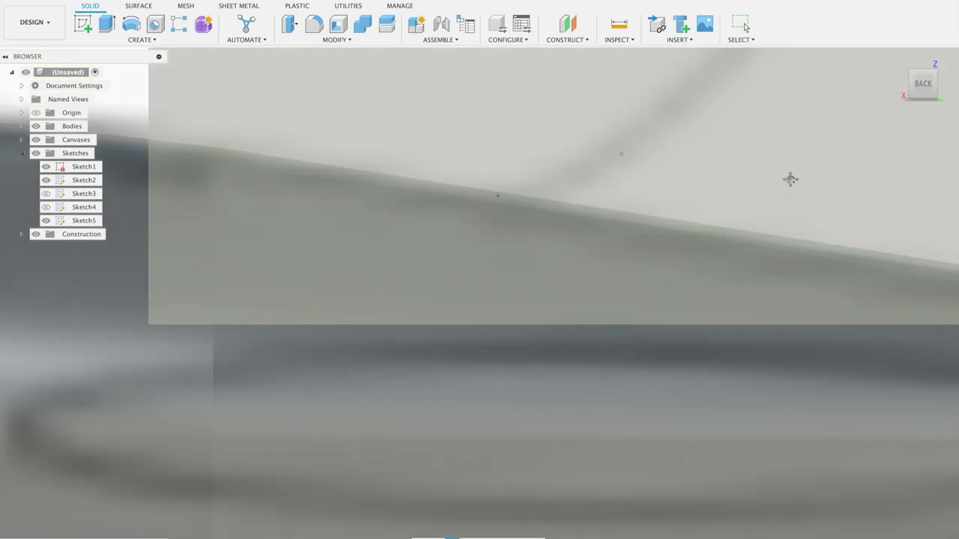
# Extrude the tail fin profile 0.02 in with the Join operation.
pyautogui.keyDown('shift'); pyautogui.moveTo(790, 177); pyautogui.dragTo(248, 274, button='middle'); pyautogui.keyUp('shift')
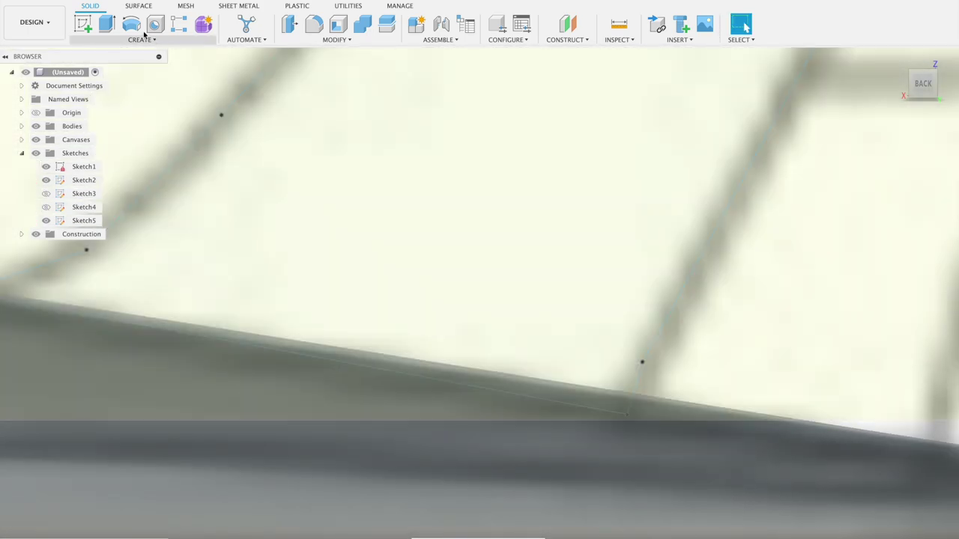
pyautogui.click(106, 24)
pyautogui.scroll(-2, 642, 236)
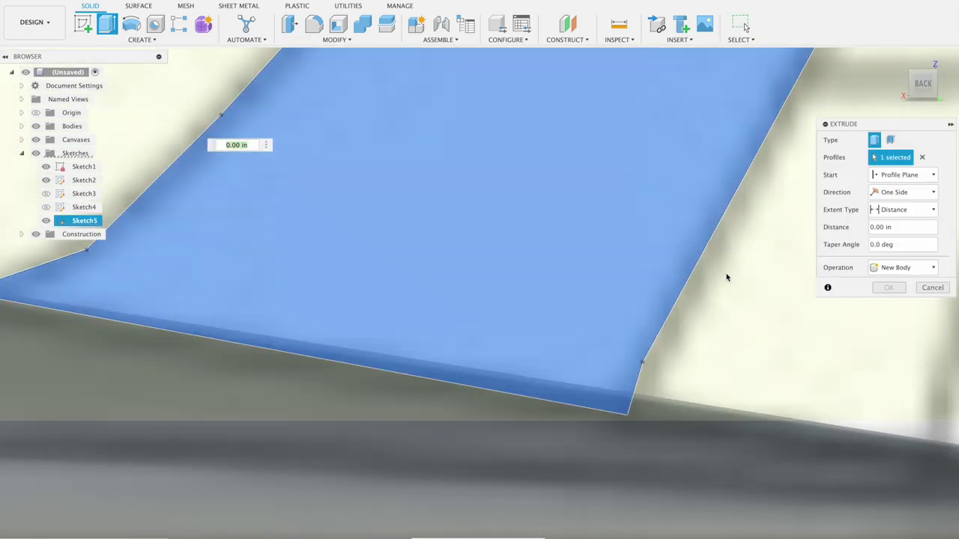
pyautogui.scroll(-3, 728, 275)
pyautogui.scroll(-2, 705, 283)
pyautogui.scroll(-3, 765, 276)
pyautogui.keyDown('shift'); pyautogui.moveTo(764, 274); pyautogui.dragTo(686, 187, button='middle'); pyautogui.keyUp('shift')
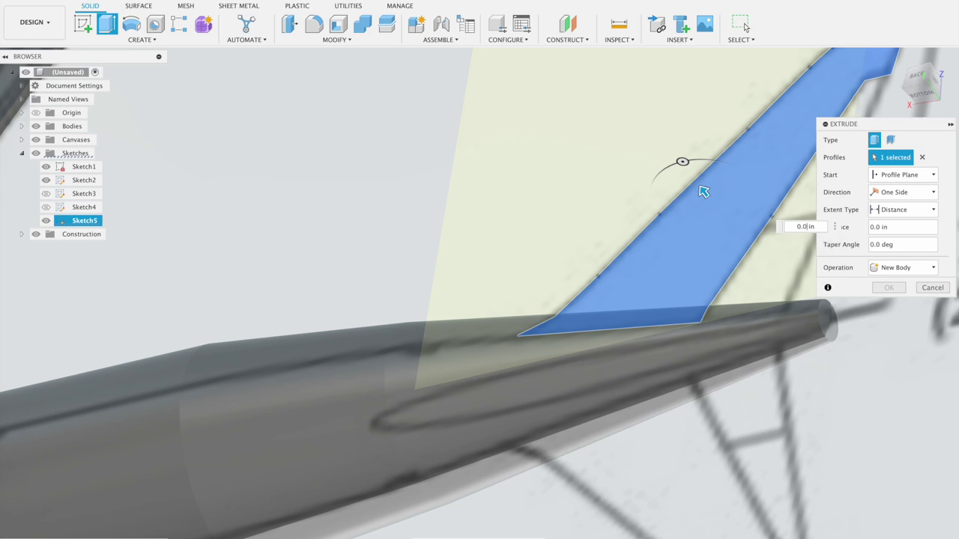
pyautogui.write('0.02')
pyautogui.press('Return')
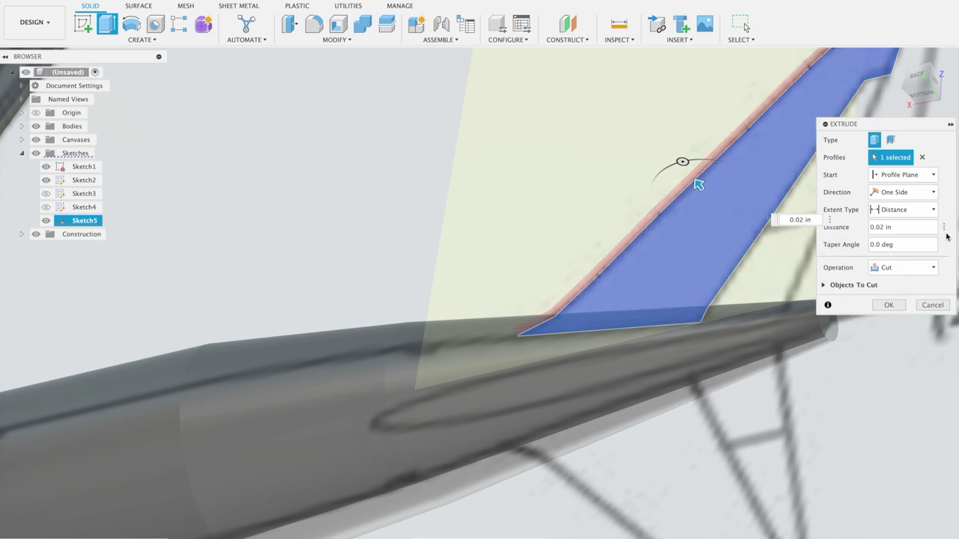
pyautogui.click(899, 269)
pyautogui.click(906, 283)
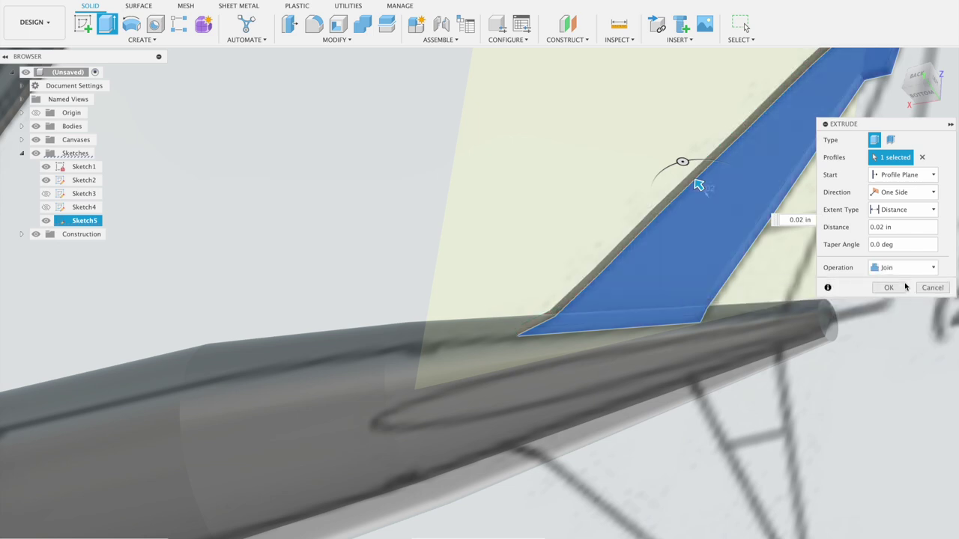
pyautogui.click(883, 289)
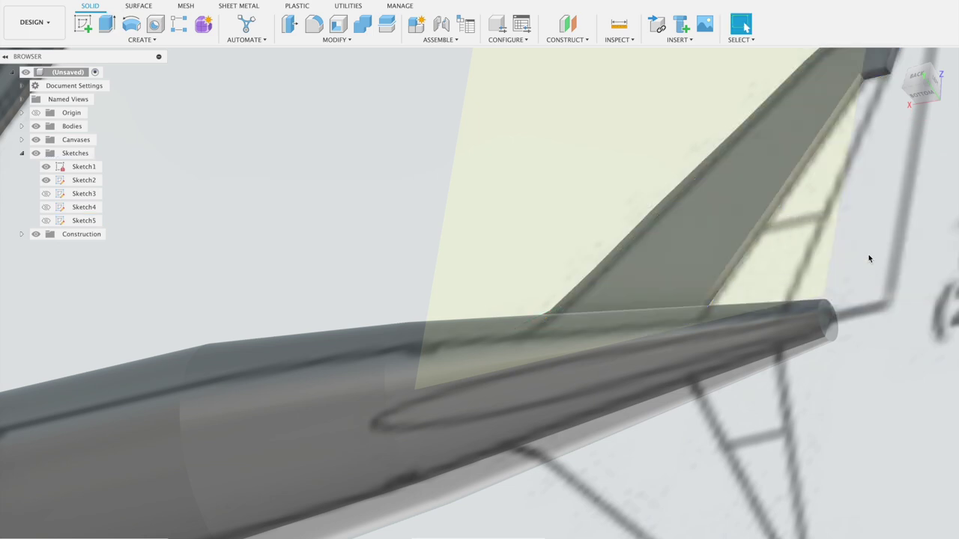
pyautogui.keyDown('shift'); pyautogui.moveTo(884, 257); pyautogui.dragTo(885, 251, button='middle'); pyautogui.keyUp('shift')
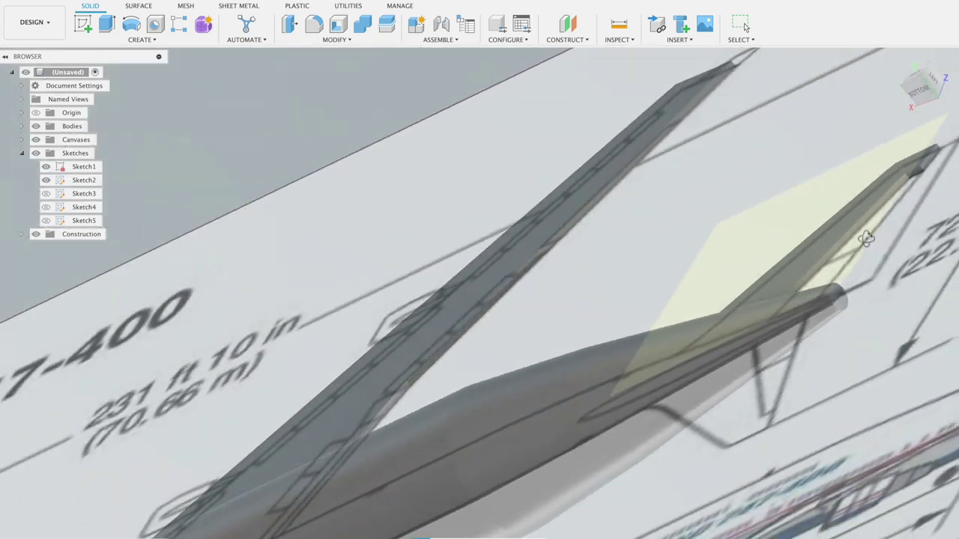
# Inspect the whole 747 and its new fin from above, select the fin, and open the CREATE menu.
pyautogui.scroll(-5, 878, 264)
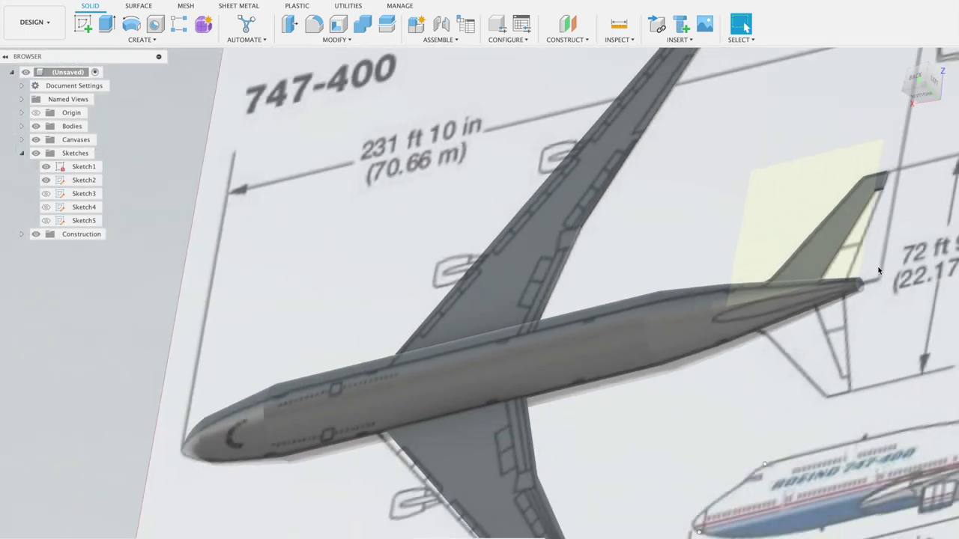
pyautogui.keyDown('shift'); pyautogui.moveTo(878, 263); pyautogui.dragTo(765, 204, button='middle'); pyautogui.keyUp('shift')
pyautogui.moveTo(734, 149)
pyautogui.keyDown('shift'); pyautogui.mouseDown(button='middle')
pyautogui.moveTo(682, 141)
pyautogui.moveTo(666, 226)
pyautogui.mouseUp(button='middle'); pyautogui.keyUp('shift')
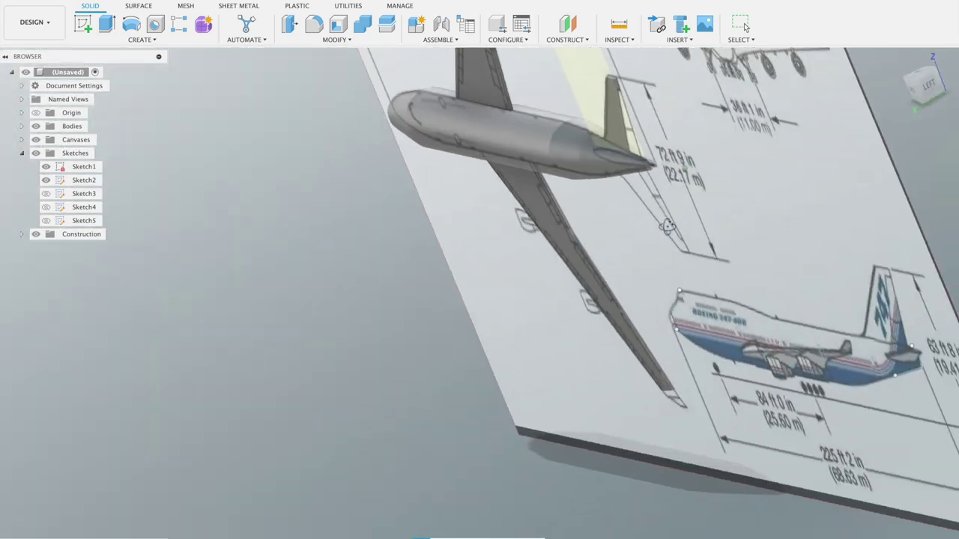
pyautogui.click(744, 26)
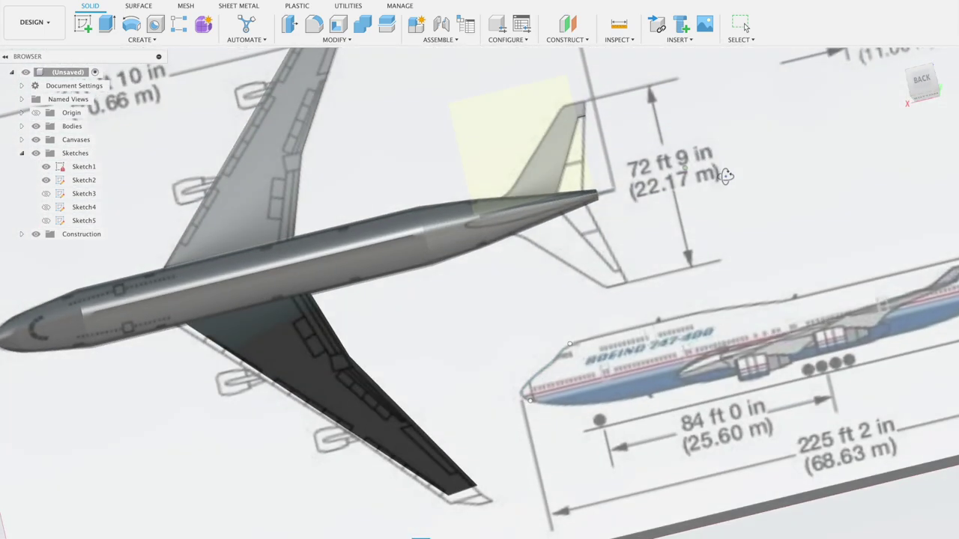
pyautogui.scroll(3, 719, 187)
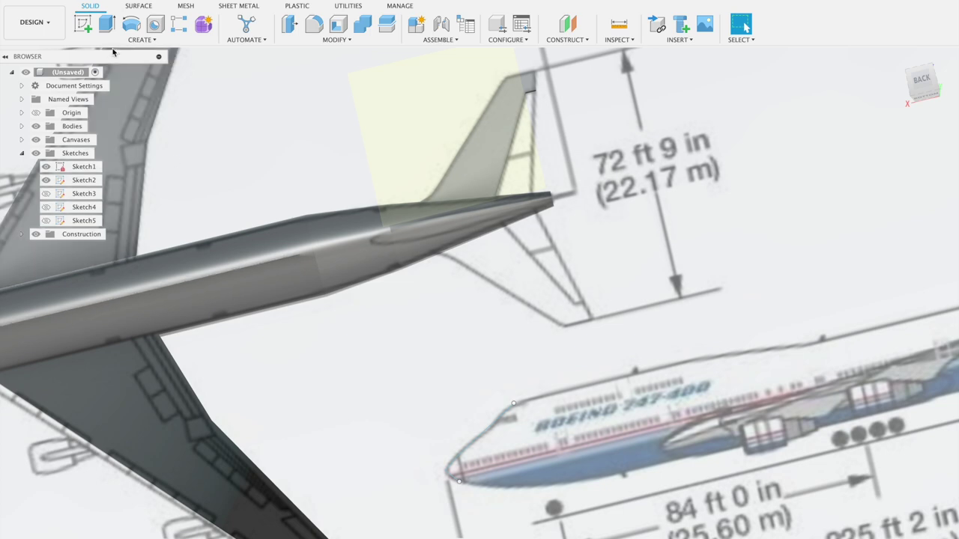
pyautogui.click(140, 39)
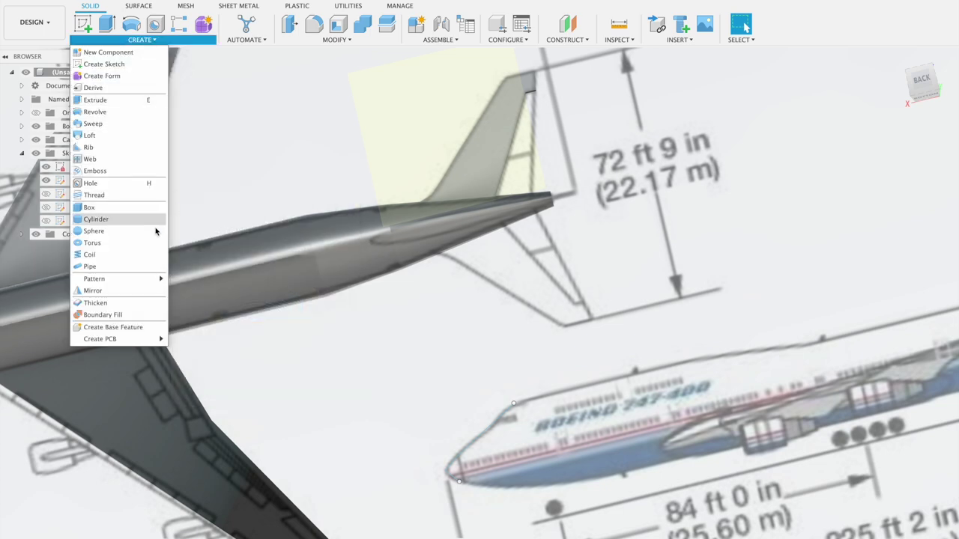
pyautogui.click(503, 137)
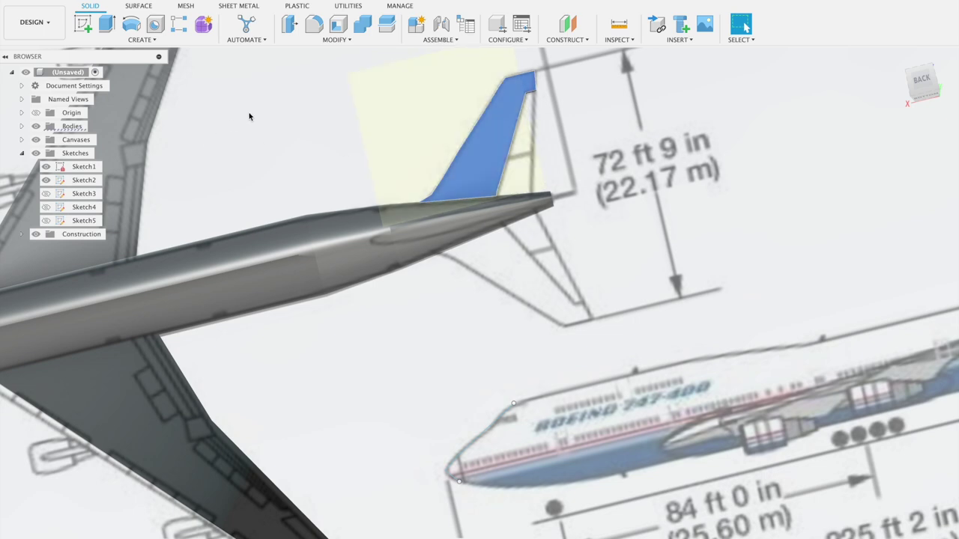
pyautogui.keyDown('shift'); pyautogui.moveTo(715, 141); pyautogui.dragTo(136, 86, button='middle'); pyautogui.keyUp('shift')
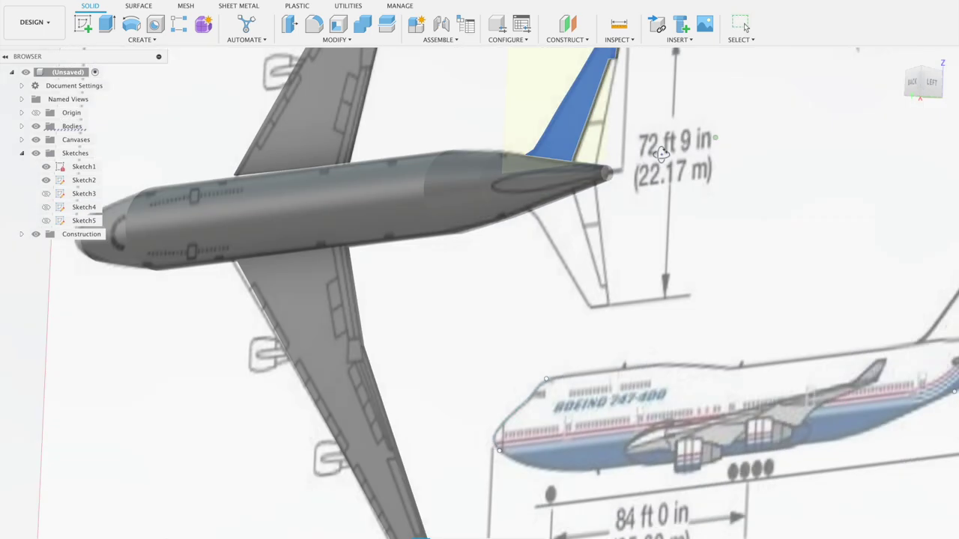
pyautogui.click(141, 39)
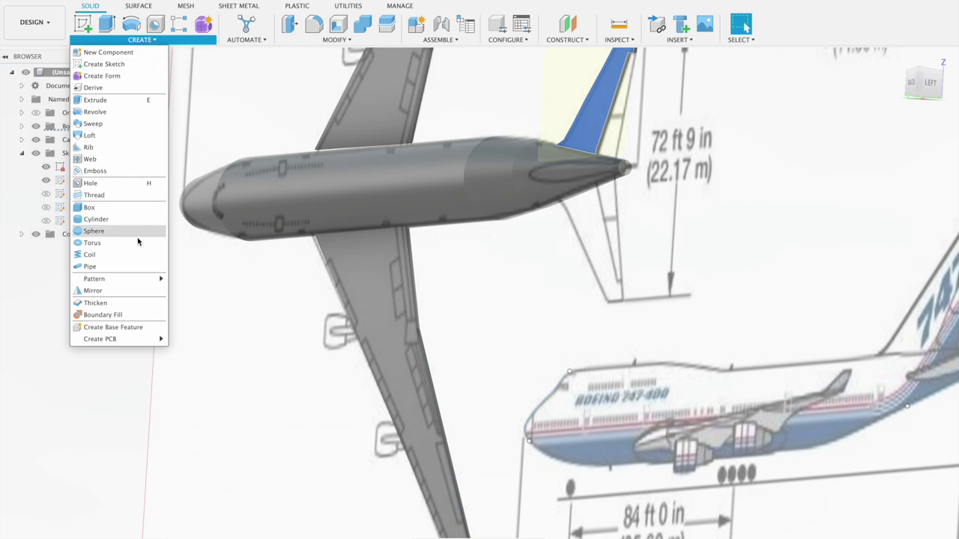
# Start a Mirror, trying Bodies and Faces object types before settling on Features and clearing the plane.
pyautogui.click(137, 294)
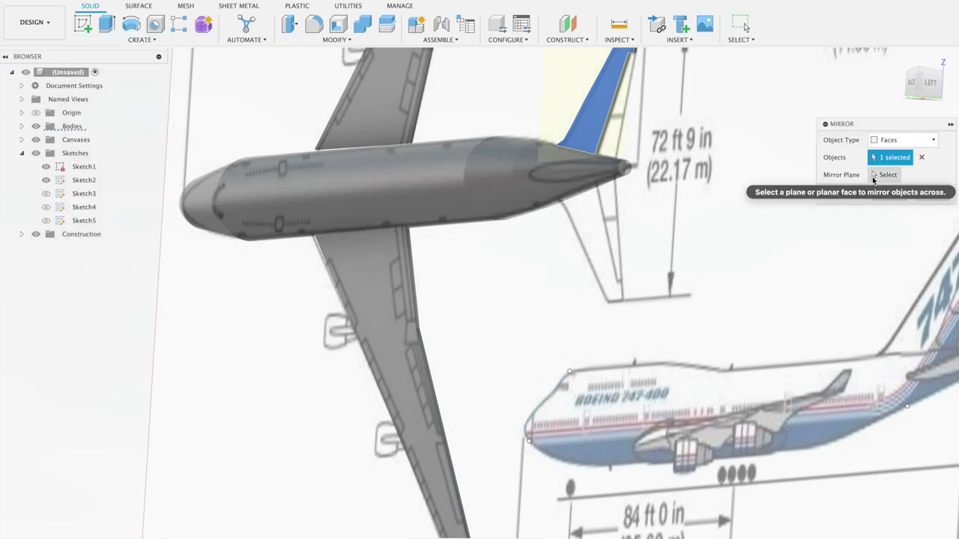
pyautogui.click(890, 141)
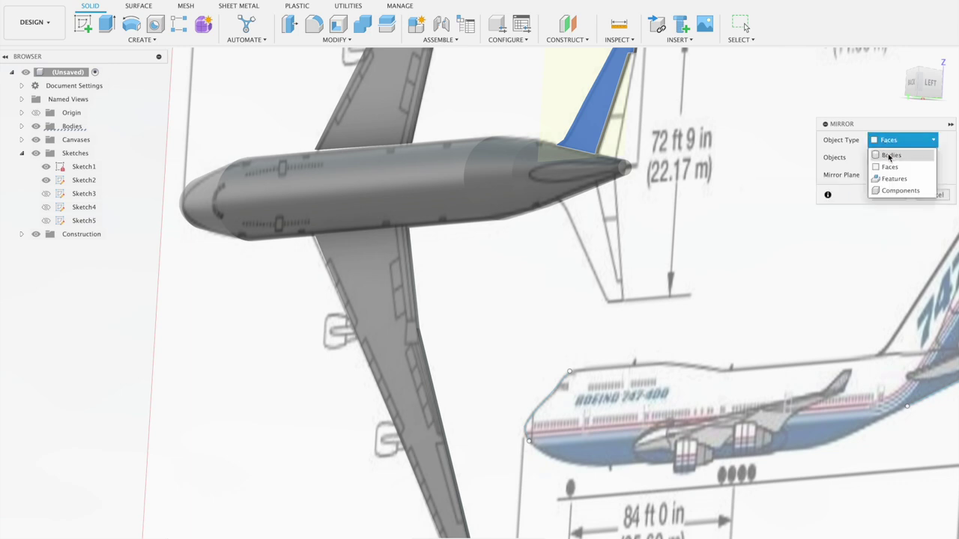
pyautogui.click(889, 156)
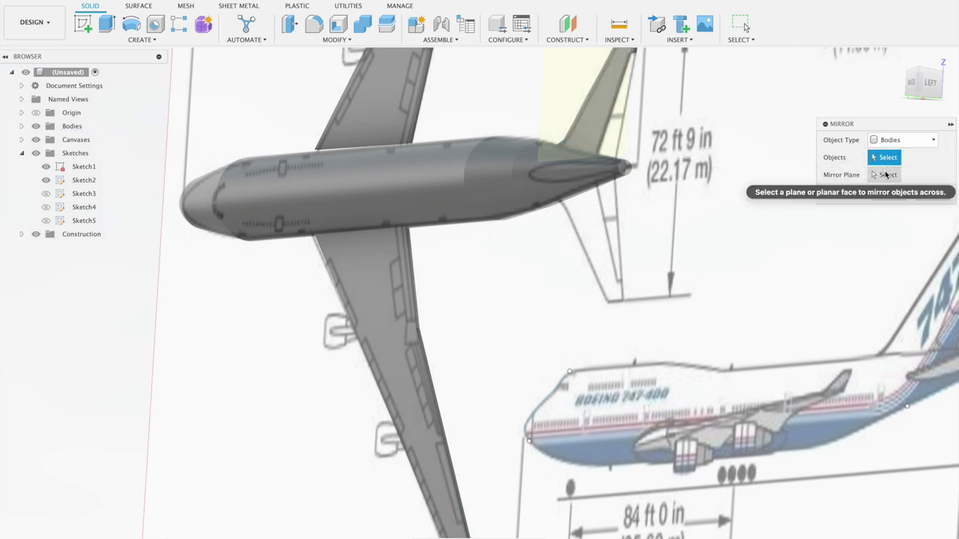
pyautogui.click(885, 175)
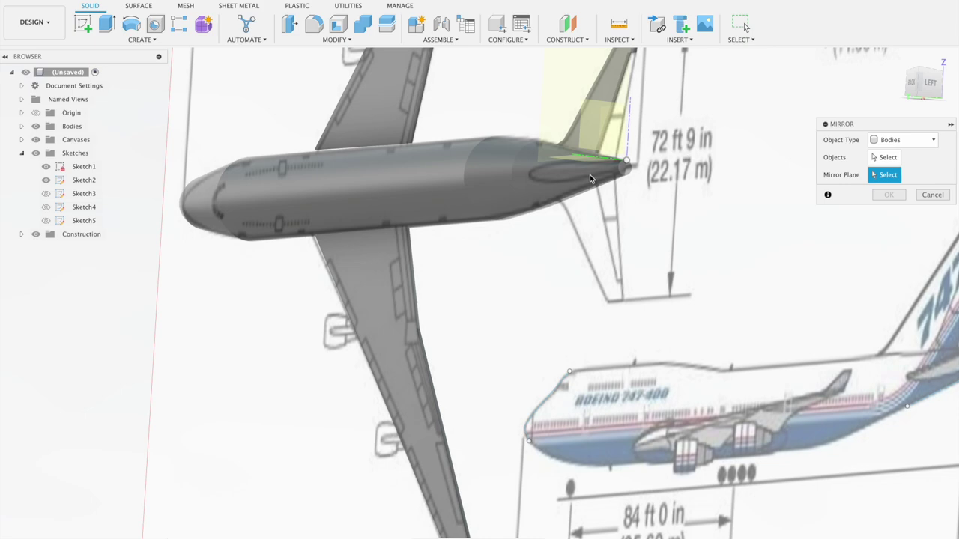
pyautogui.moveTo(721, 166)
pyautogui.keyDown('shift'); pyautogui.mouseDown(button='middle')
pyautogui.moveTo(723, 146)
pyautogui.moveTo(639, 207)
pyautogui.mouseUp(button='middle'); pyautogui.keyUp('shift')
pyautogui.click(570, 216)
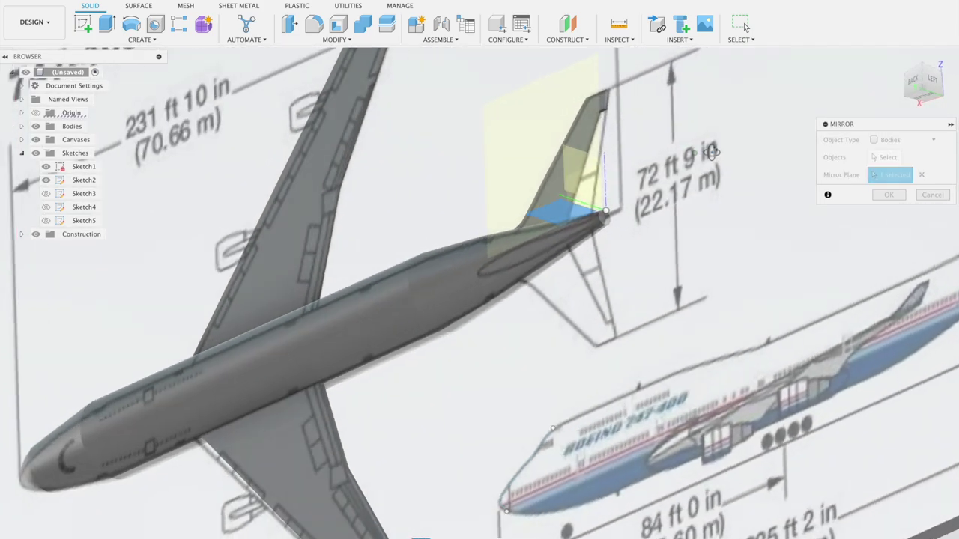
pyautogui.keyDown('shift'); pyautogui.moveTo(695, 153); pyautogui.dragTo(756, 153, button='middle'); pyautogui.keyUp('shift')
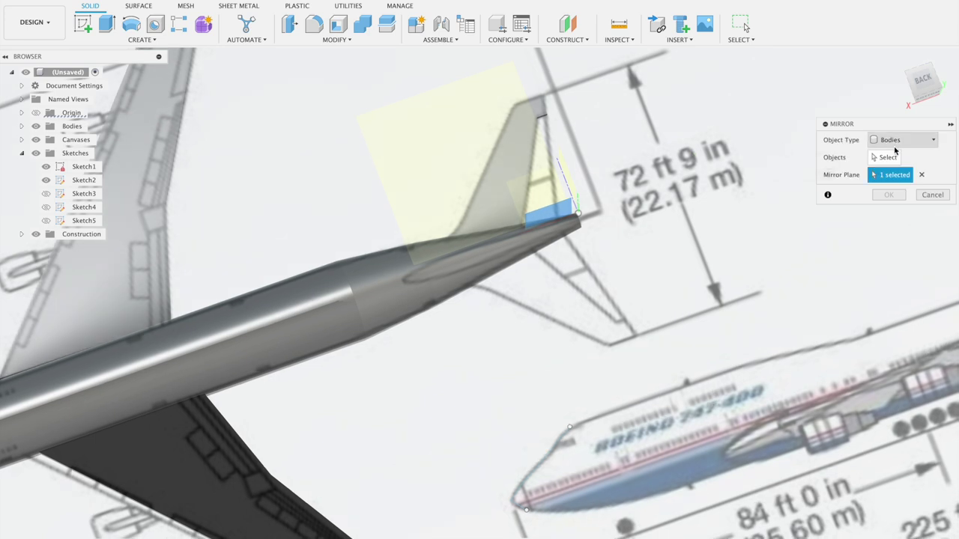
pyautogui.click(893, 147)
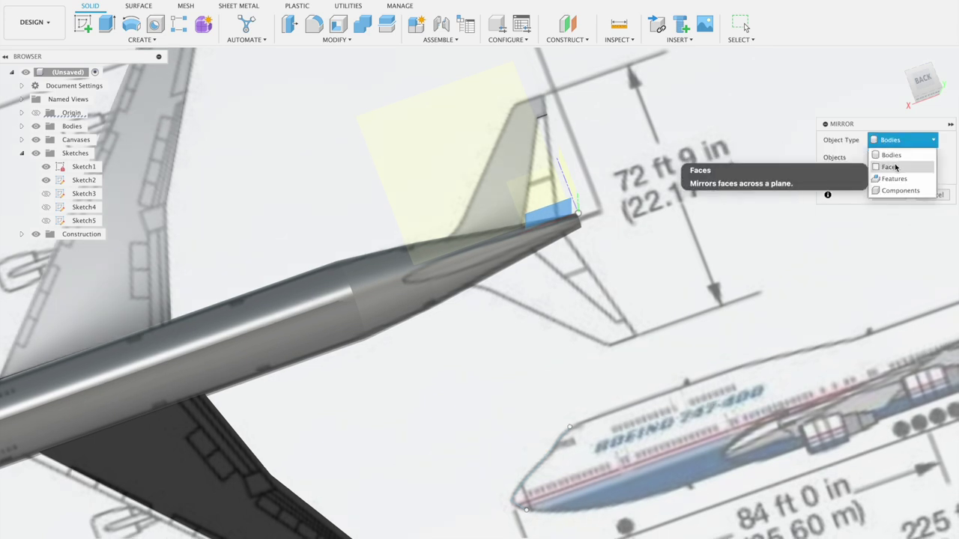
pyautogui.click(895, 167)
pyautogui.click(507, 171)
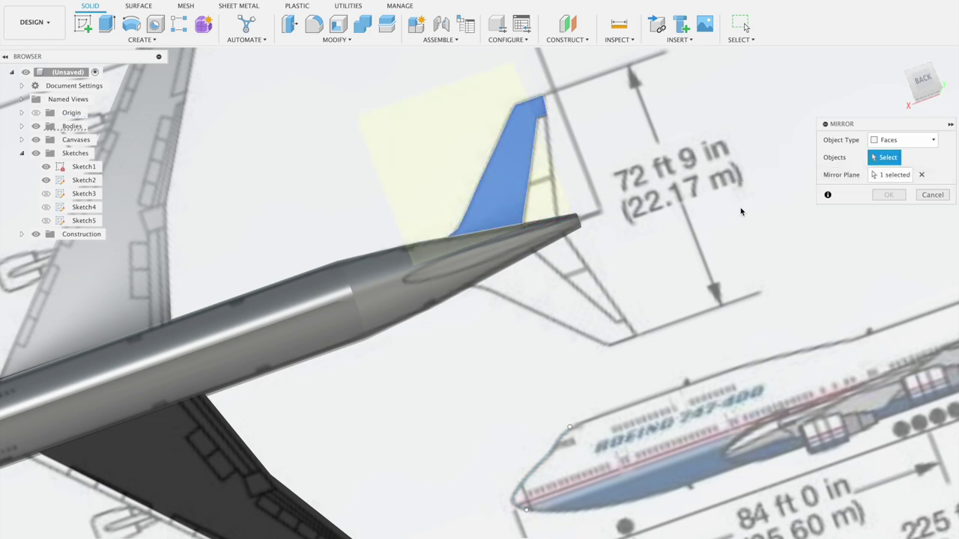
pyautogui.keyDown('shift'); pyautogui.moveTo(710, 206); pyautogui.dragTo(662, 173, button='middle'); pyautogui.keyUp('shift')
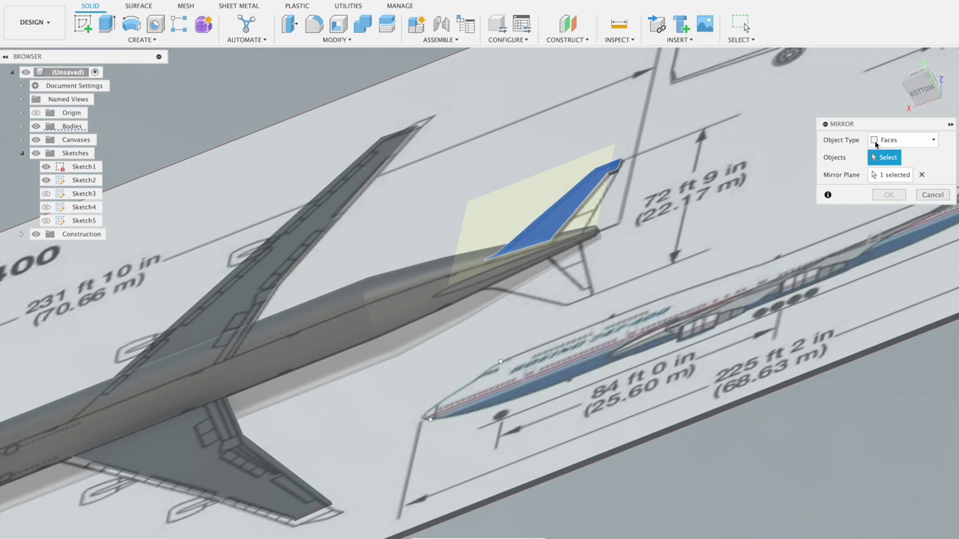
pyautogui.click(876, 141)
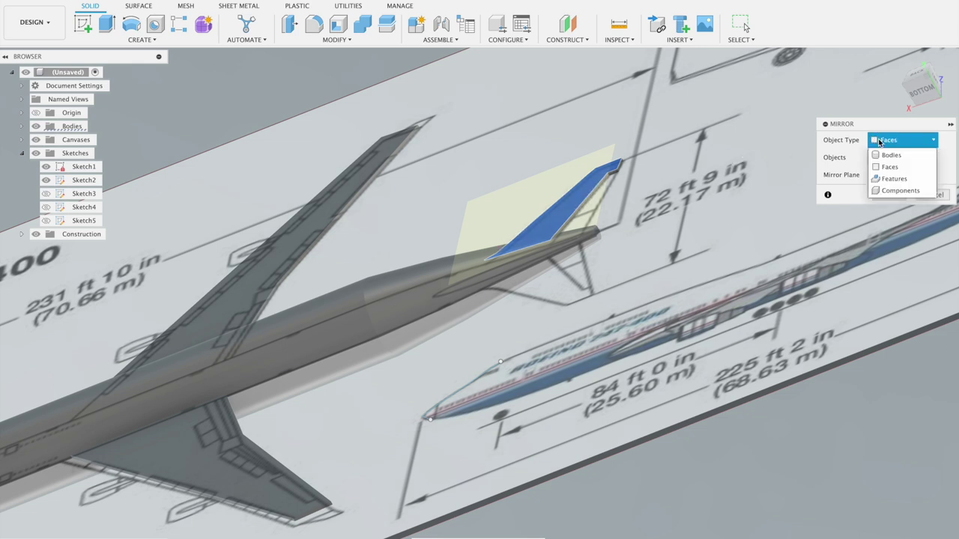
pyautogui.click(893, 178)
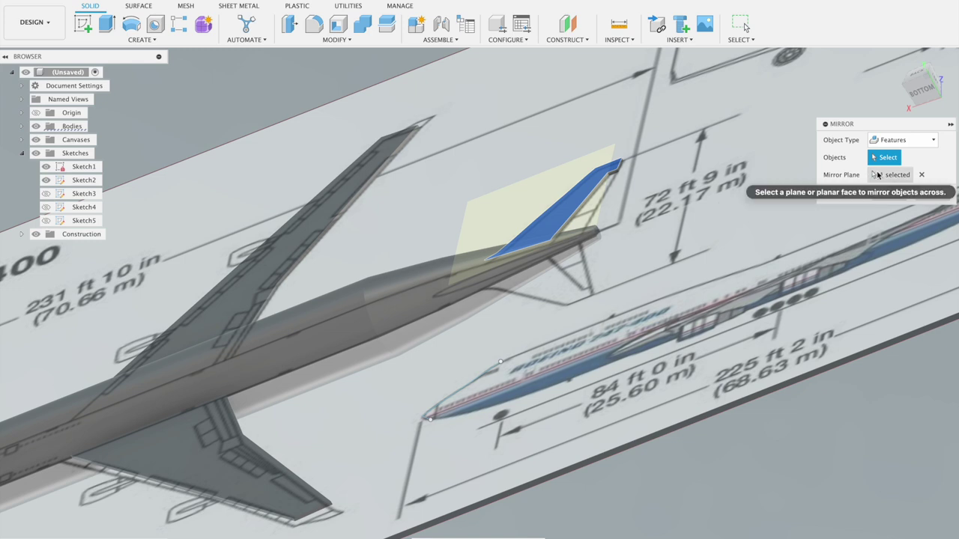
pyautogui.click(920, 175)
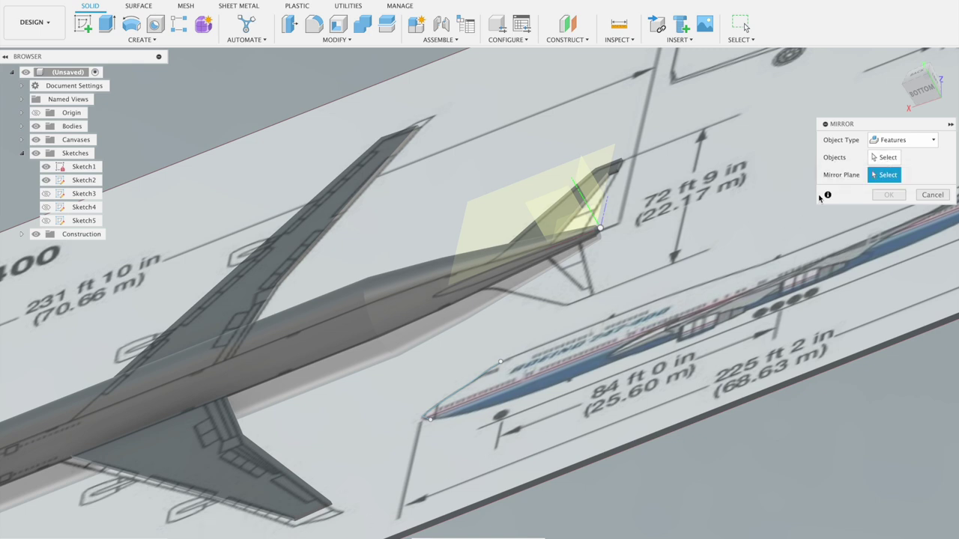
# Mirror the tail fin feature across the plane through the tail and inspect the new stabilizer.
pyautogui.click(887, 159)
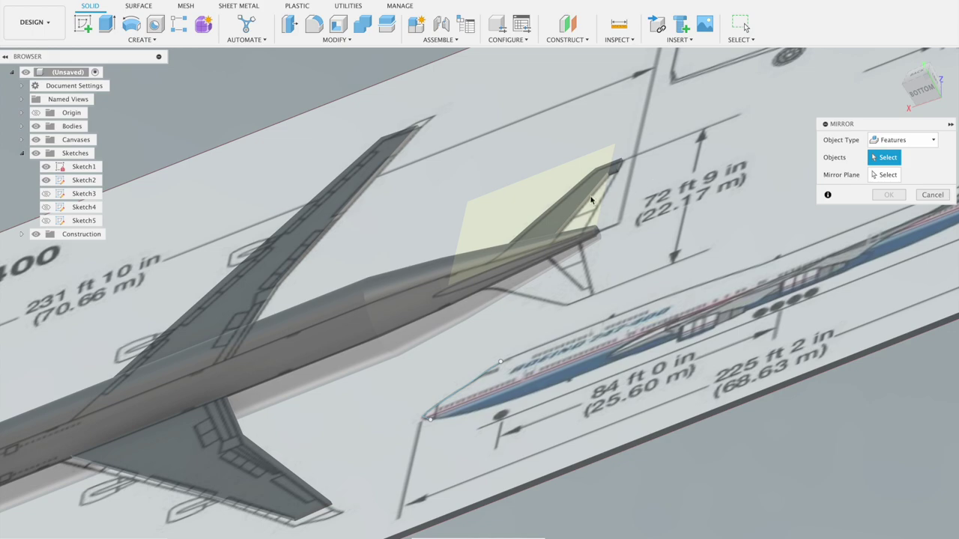
pyautogui.moveTo(686, 134)
pyautogui.mouseDown(button='middle')
pyautogui.moveTo(696, 153)
pyautogui.moveTo(605, 208)
pyautogui.mouseUp(button='middle')
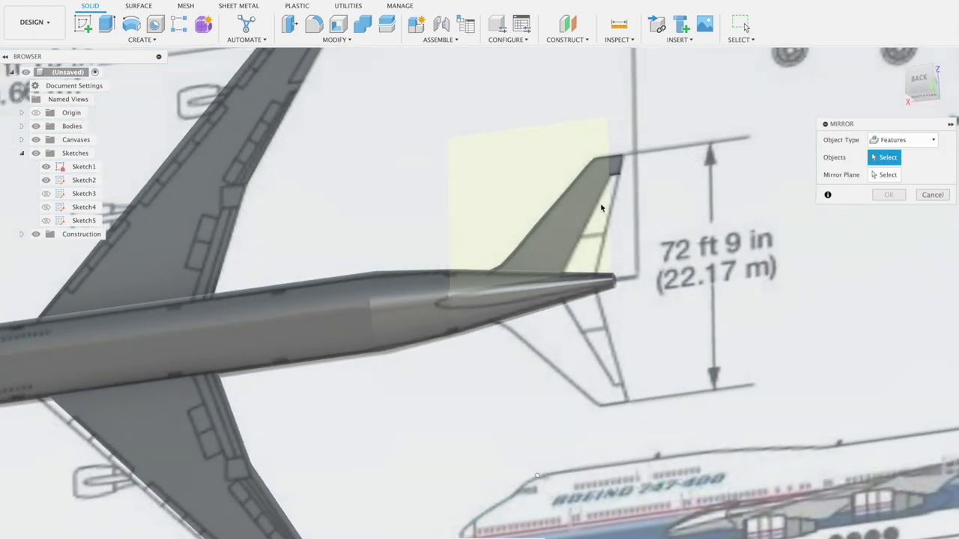
pyautogui.click(583, 204)
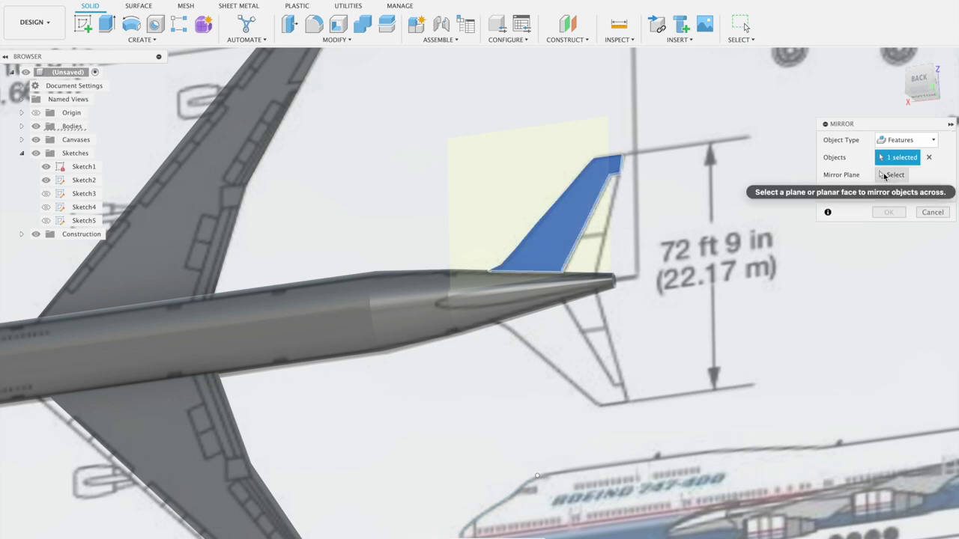
pyautogui.click(891, 174)
pyautogui.keyDown('shift'); pyautogui.moveTo(710, 194); pyautogui.dragTo(571, 265, button='middle'); pyautogui.keyUp('shift')
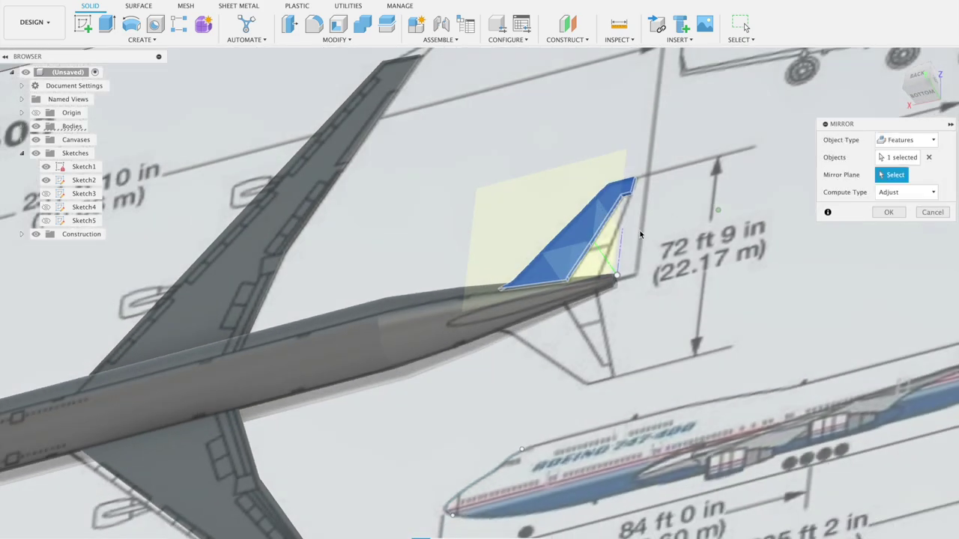
pyautogui.click(570, 266)
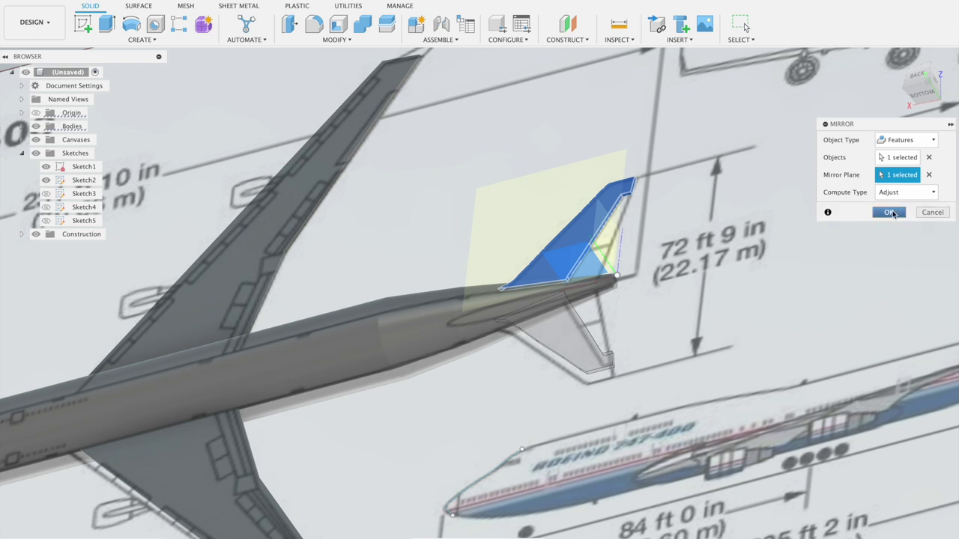
pyautogui.click(889, 212)
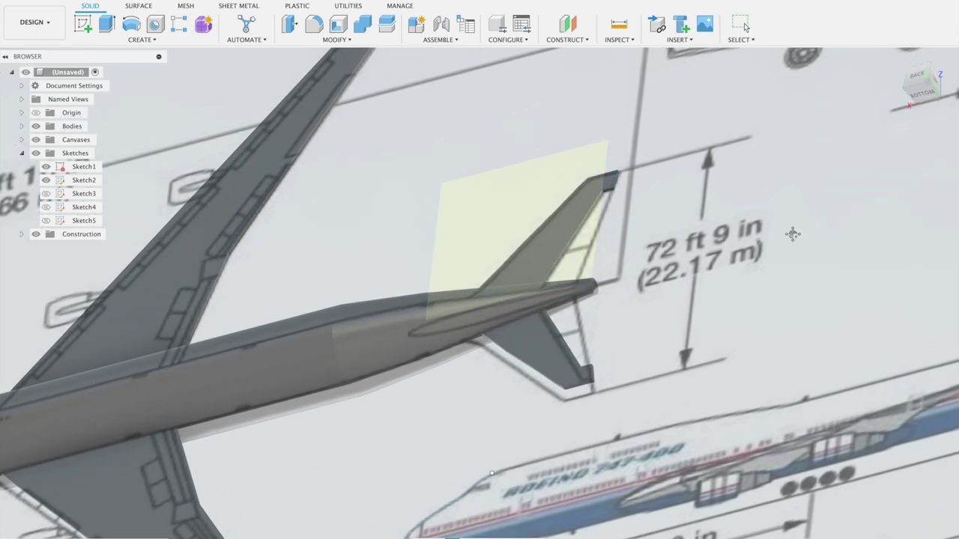
pyautogui.keyDown('shift'); pyautogui.moveTo(808, 209); pyautogui.dragTo(834, 231, button='middle'); pyautogui.keyUp('shift')
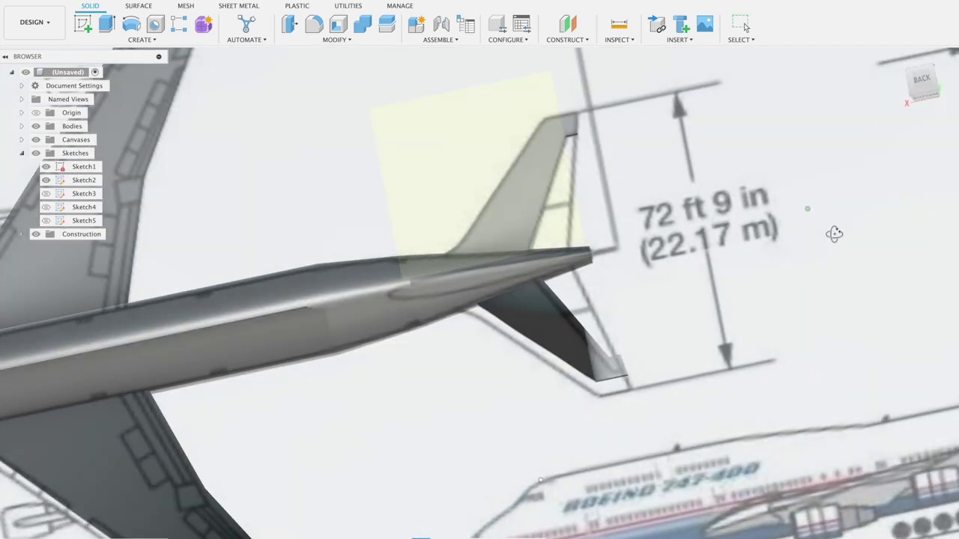
pyautogui.moveTo(834, 231)
pyautogui.keyDown('shift'); pyautogui.mouseDown(button='middle')
pyautogui.moveTo(771, 225)
pyautogui.moveTo(731, 153)
pyautogui.moveTo(739, 128)
pyautogui.moveTo(719, 142)
pyautogui.mouseUp(button='middle'); pyautogui.keyUp('shift')
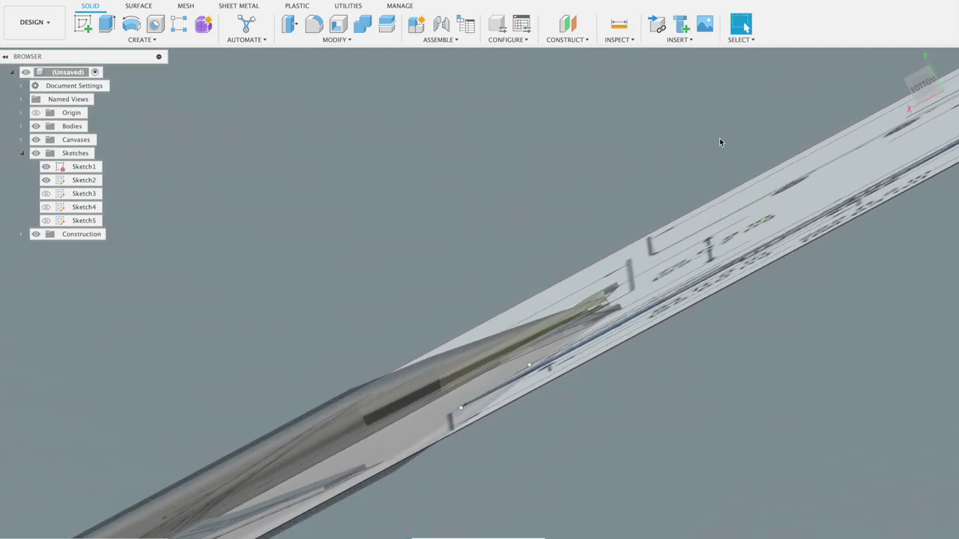
pyautogui.click(107, 24)
pyautogui.scroll(2, 586, 289)
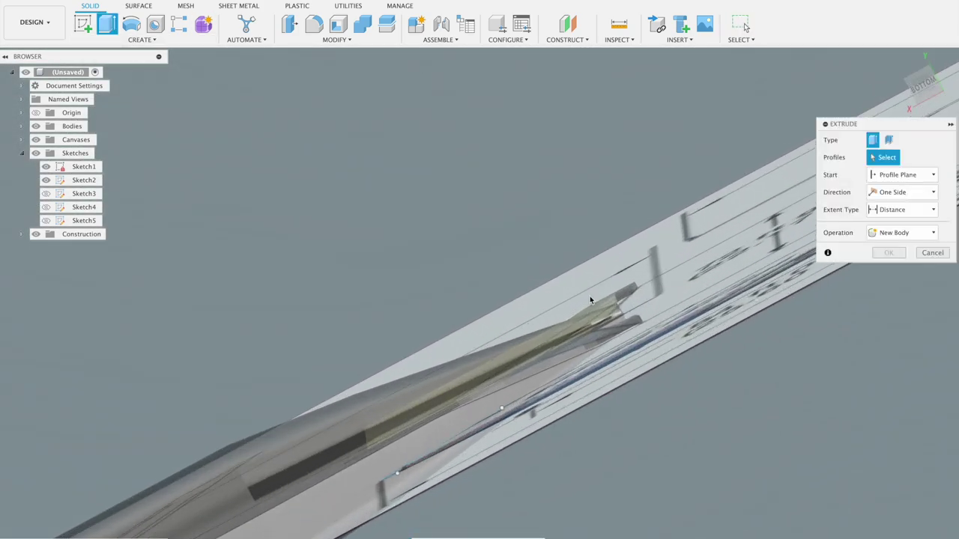
pyautogui.click(547, 364)
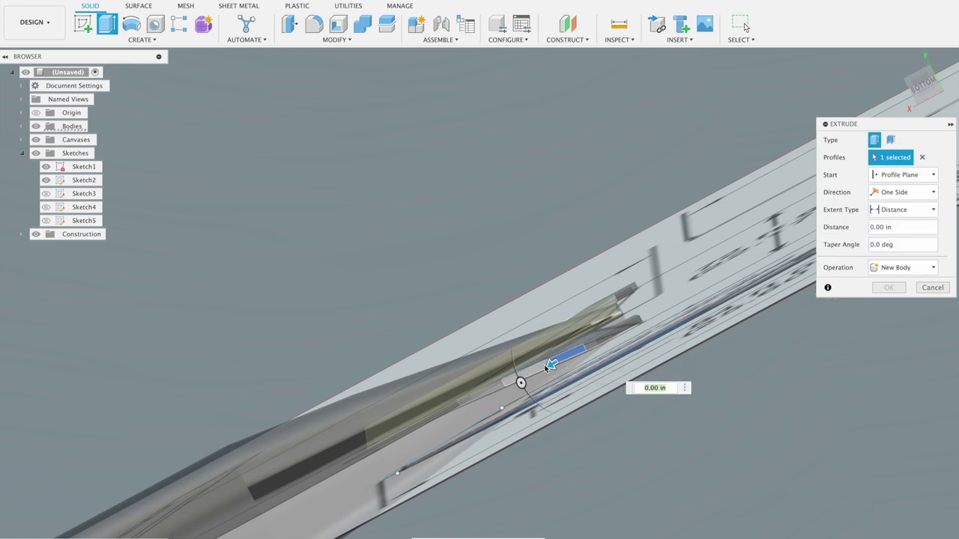
pyautogui.scroll(-3, 527, 314)
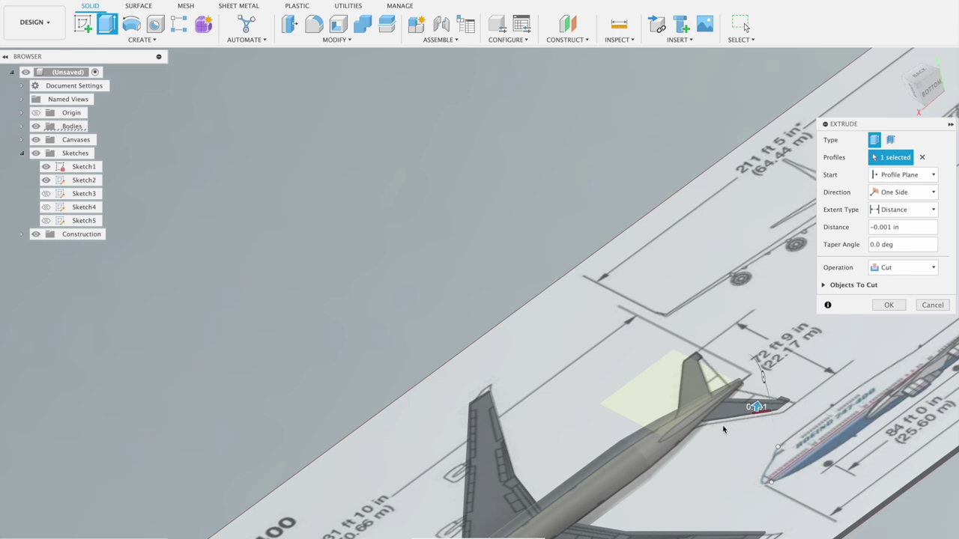
pyautogui.scroll(5, 728, 417)
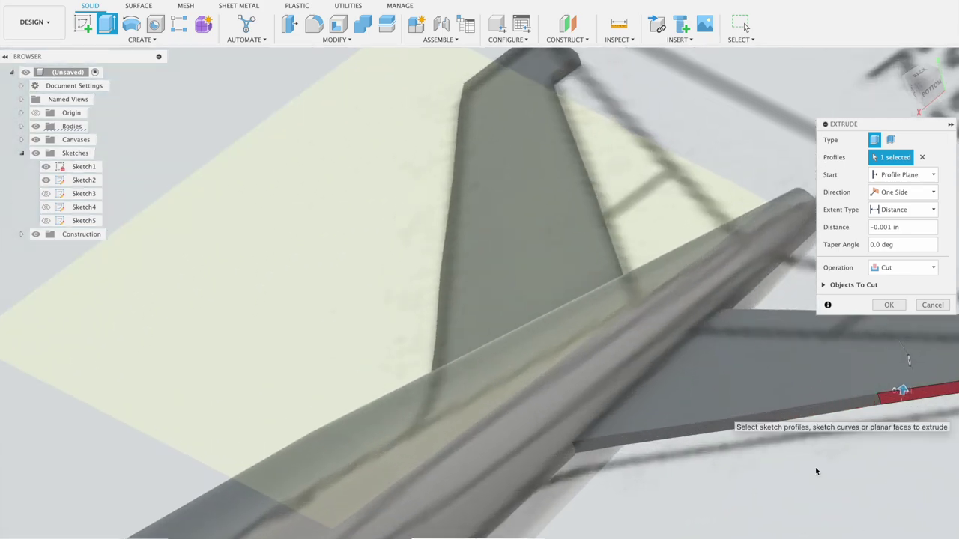
pyautogui.moveTo(816, 470); pyautogui.dragTo(628, 279, button='middle')
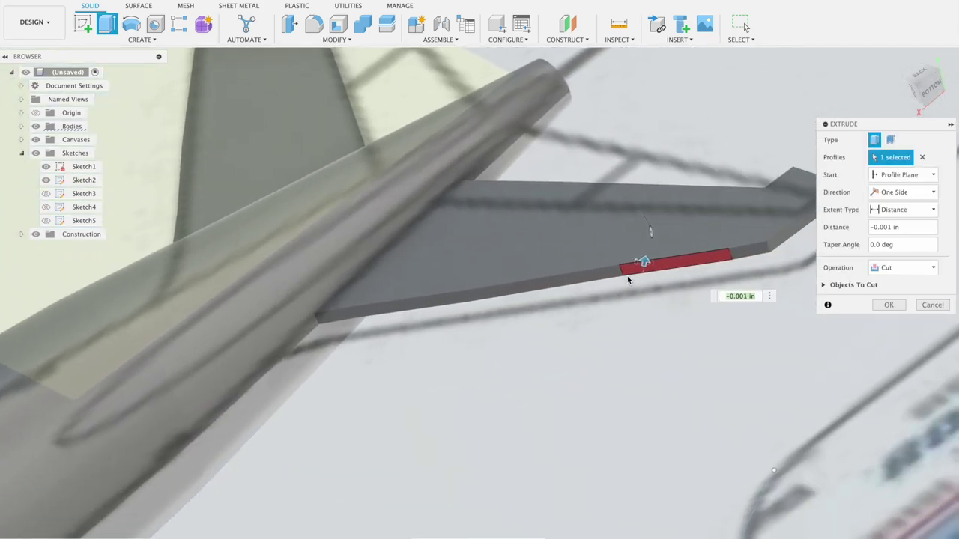
pyautogui.click(932, 308)
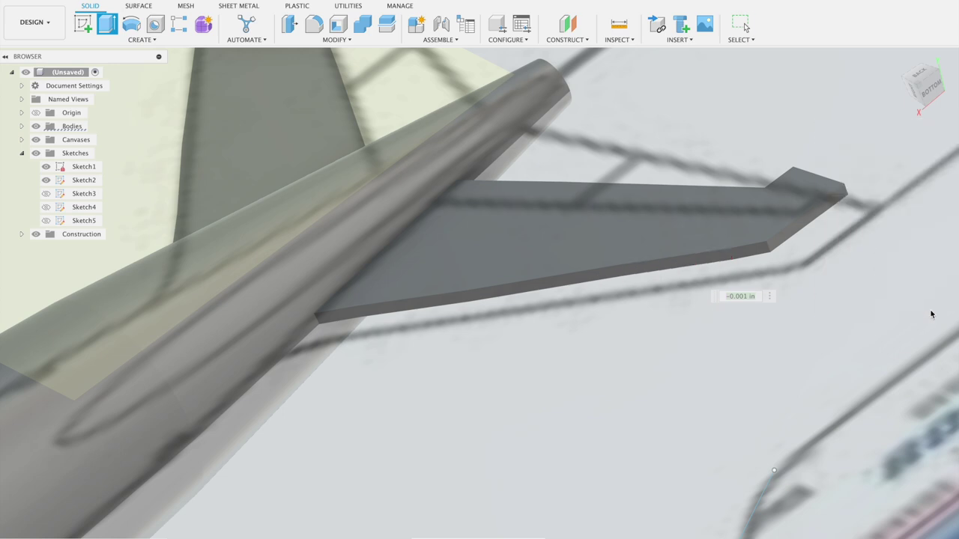
pyautogui.click(94, 25)
# Extrude the first two stabilizer edge profiles outward by 0.03 in.
pyautogui.click(98, 25)
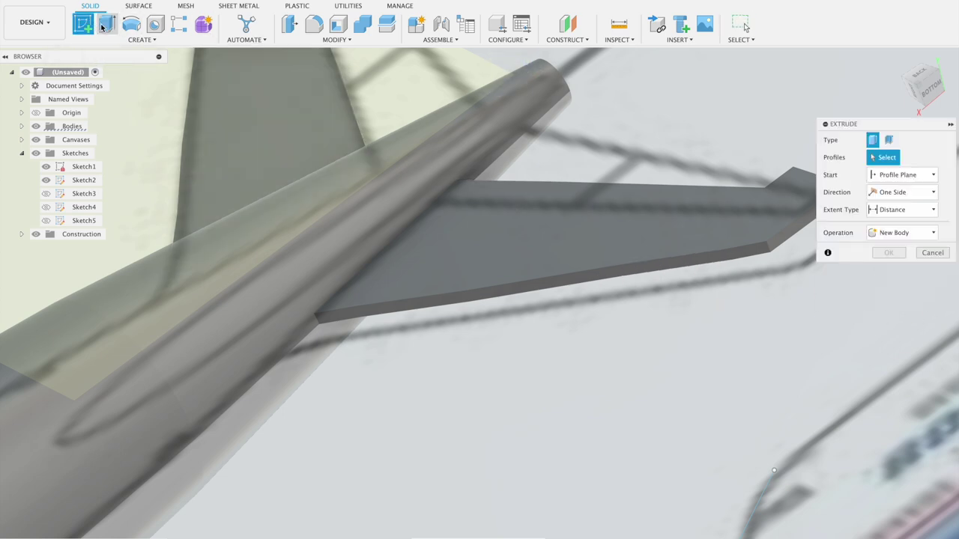
pyautogui.click(401, 311)
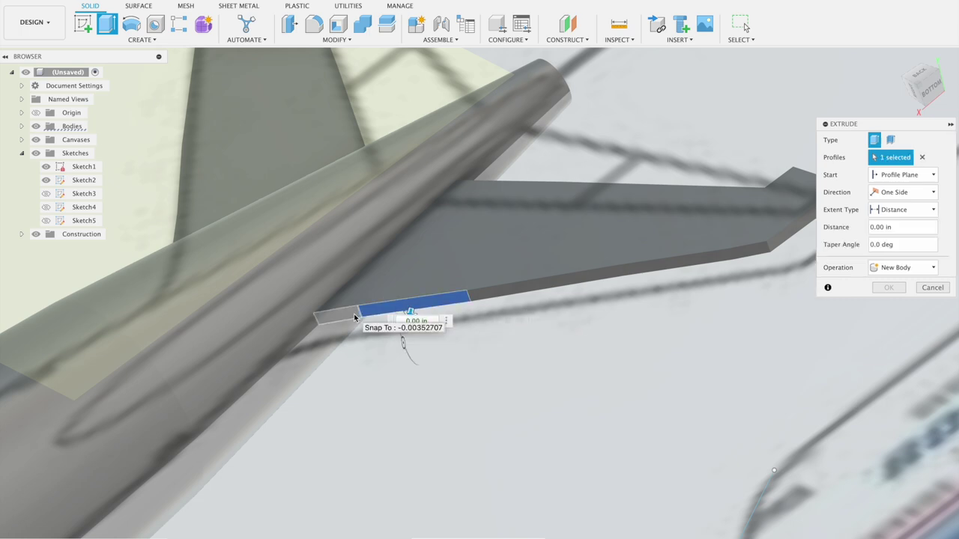
pyautogui.moveTo(402, 357); pyautogui.dragTo(450, 300)
pyautogui.moveTo(513, 298); pyautogui.dragTo(521, 295)
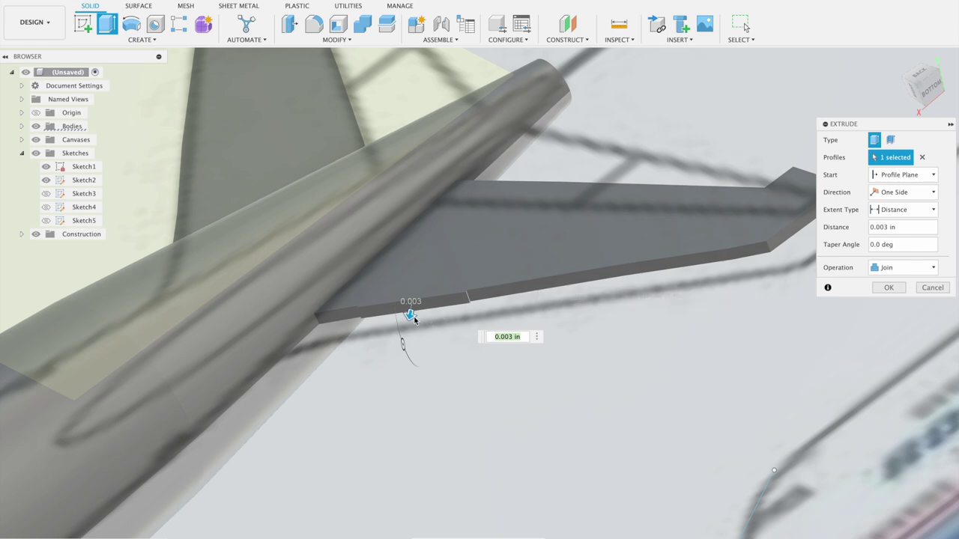
pyautogui.moveTo(411, 313); pyautogui.dragTo(405, 326)
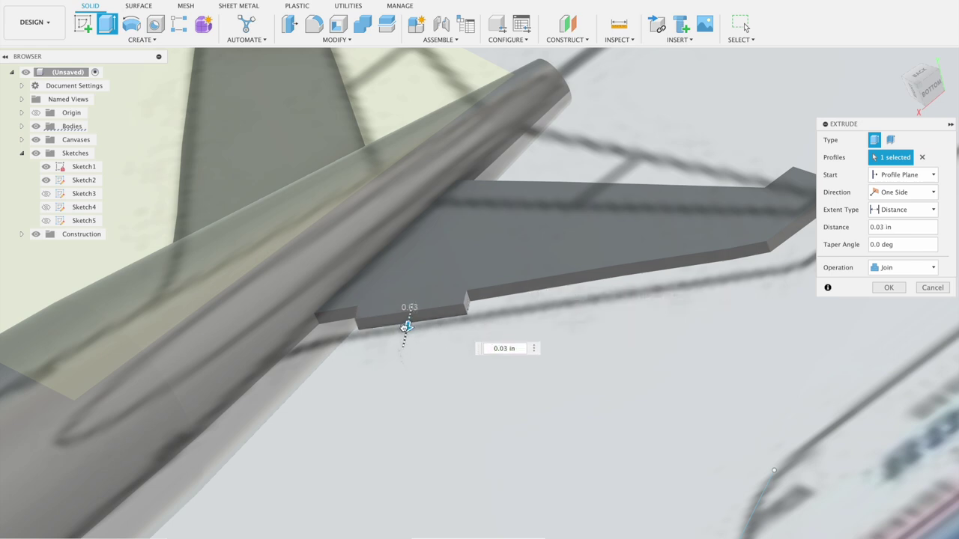
pyautogui.click(884, 288)
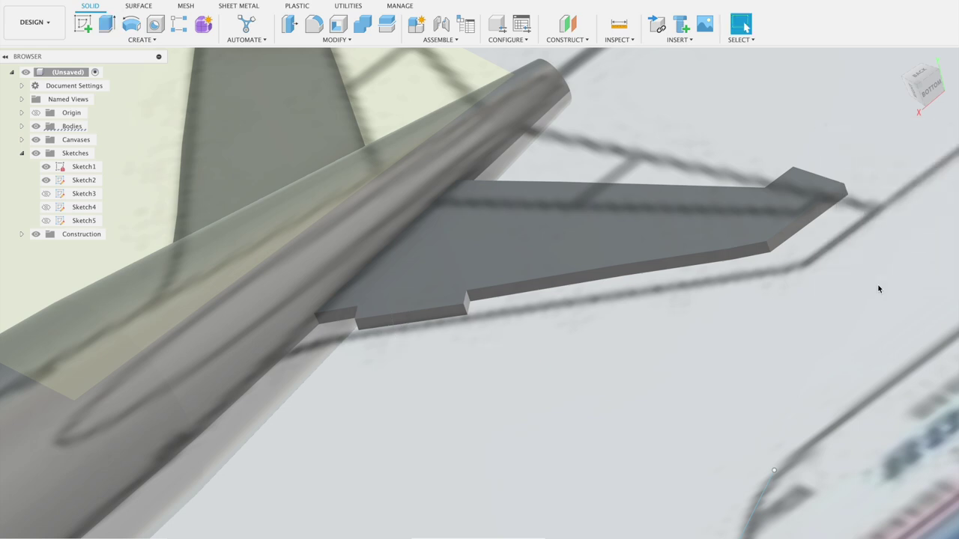
pyautogui.click(112, 29)
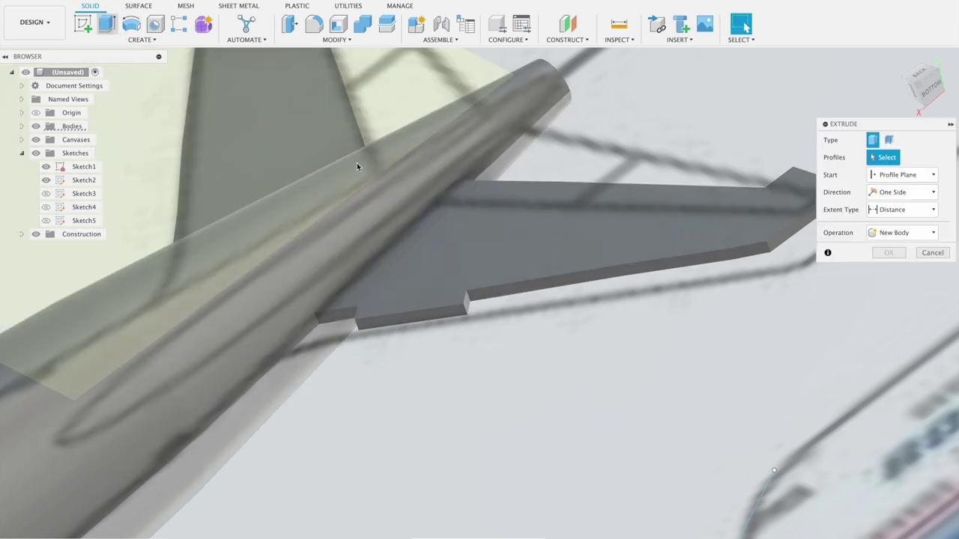
pyautogui.click(503, 297)
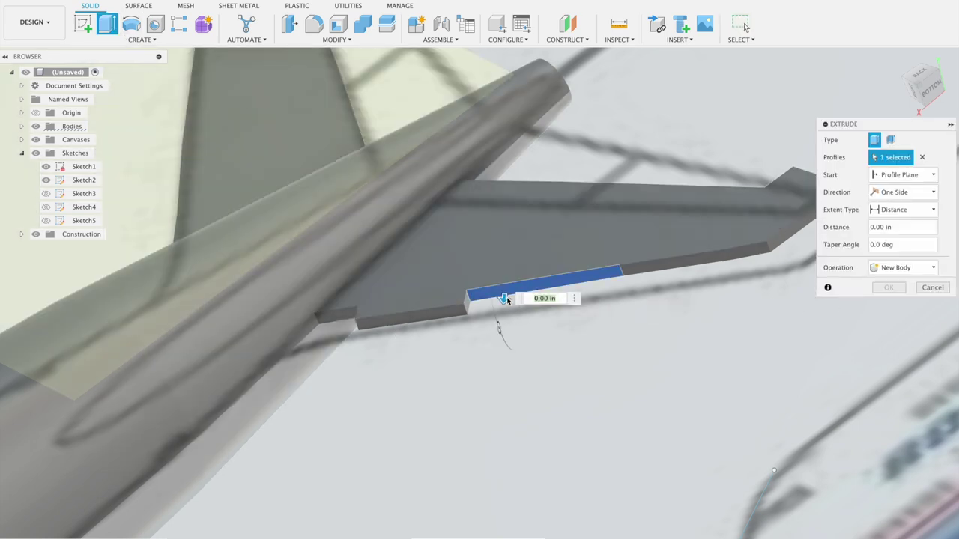
pyautogui.moveTo(504, 297); pyautogui.dragTo(500, 311)
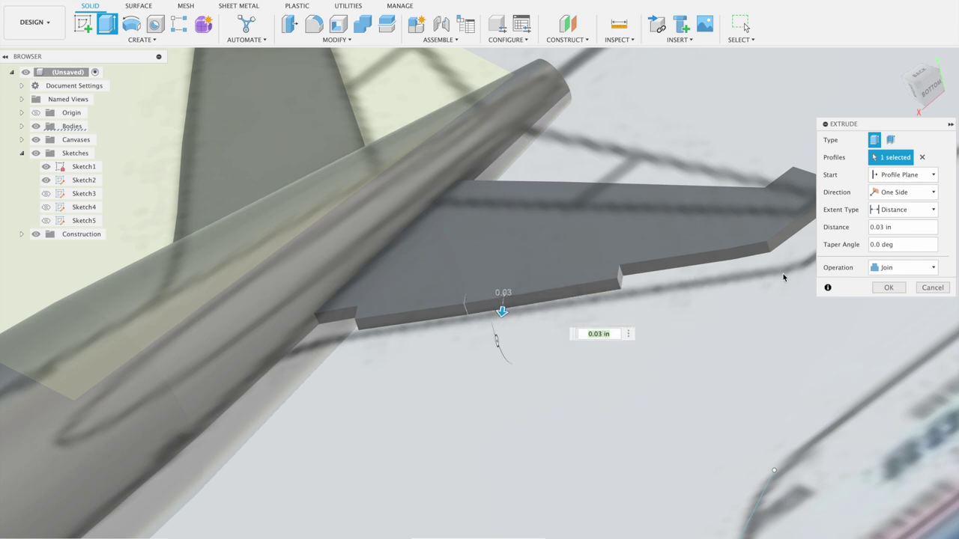
pyautogui.click(876, 290)
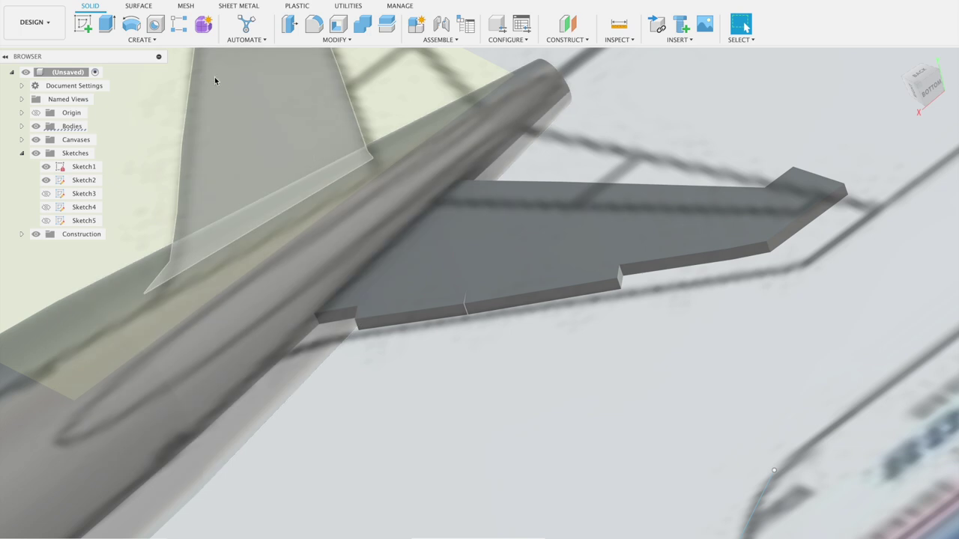
# Extrude two more small step and end profiles 0.03 in, joined to the stabilizer.
pyautogui.click(107, 27)
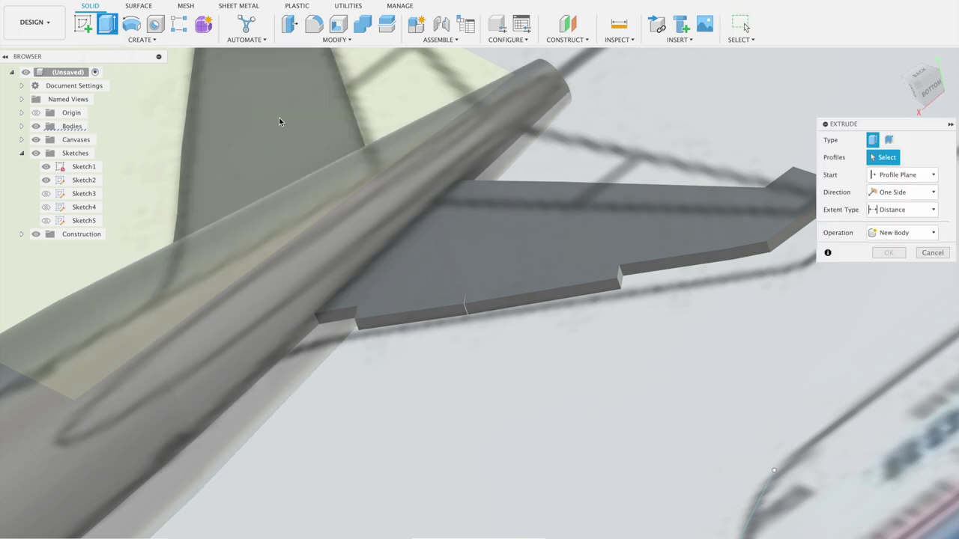
pyautogui.click(680, 263)
pyautogui.moveTo(678, 267); pyautogui.dragTo(673, 282)
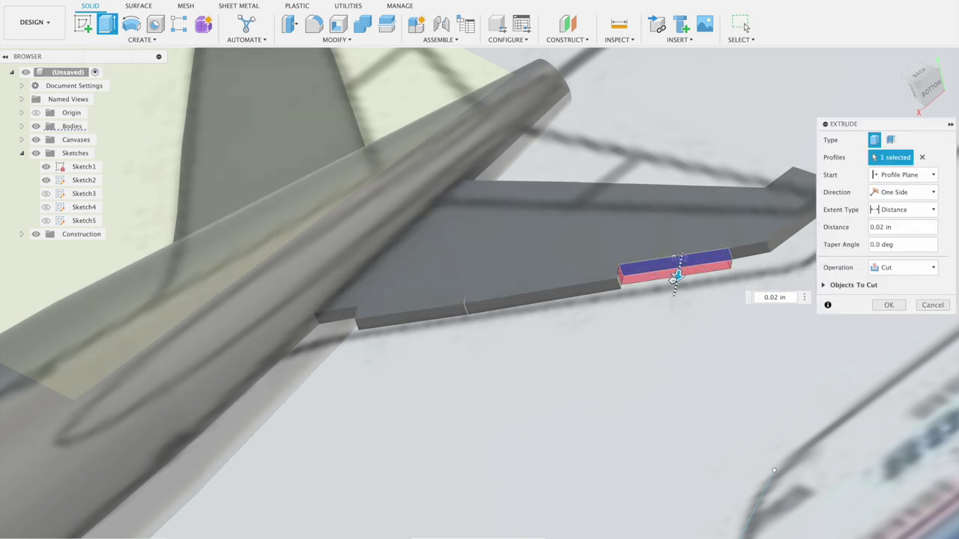
pyautogui.click(903, 267)
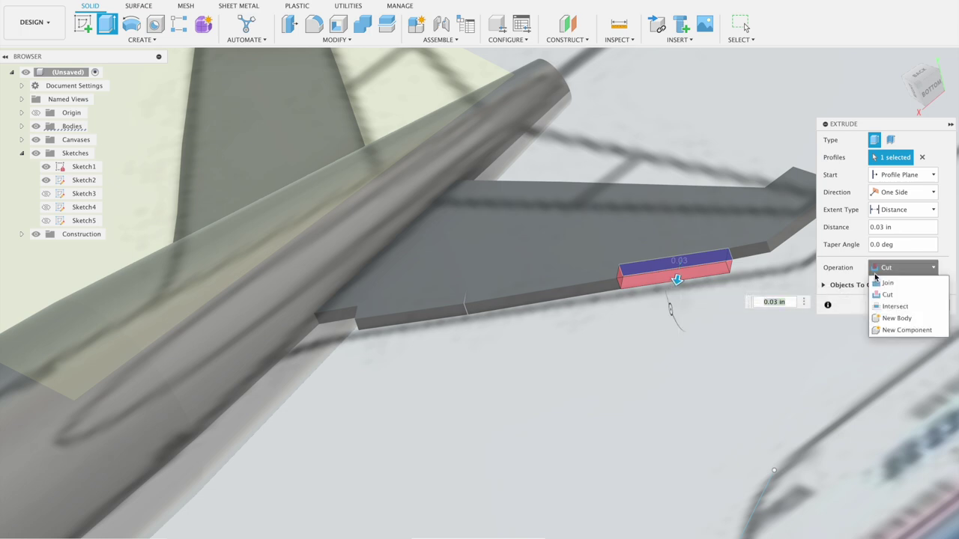
pyautogui.click(882, 285)
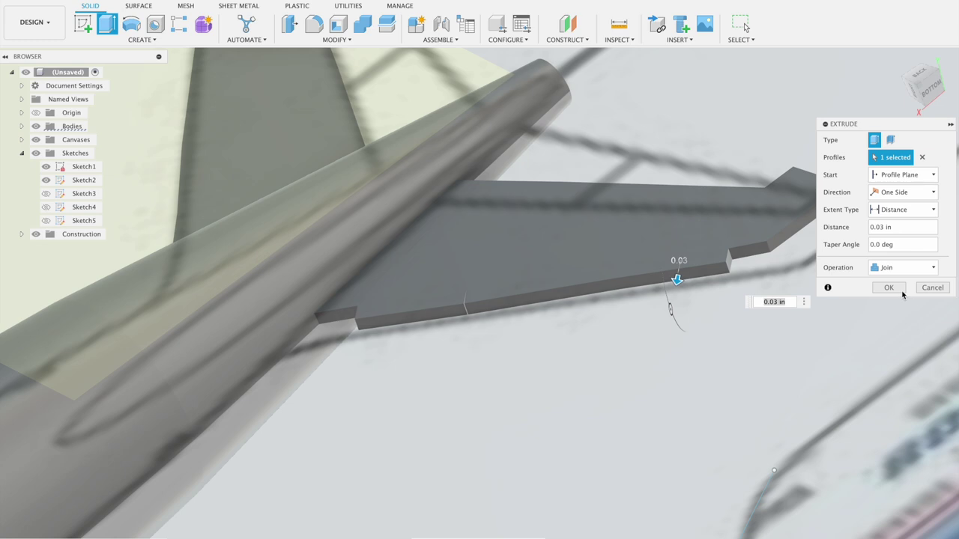
pyautogui.click(897, 289)
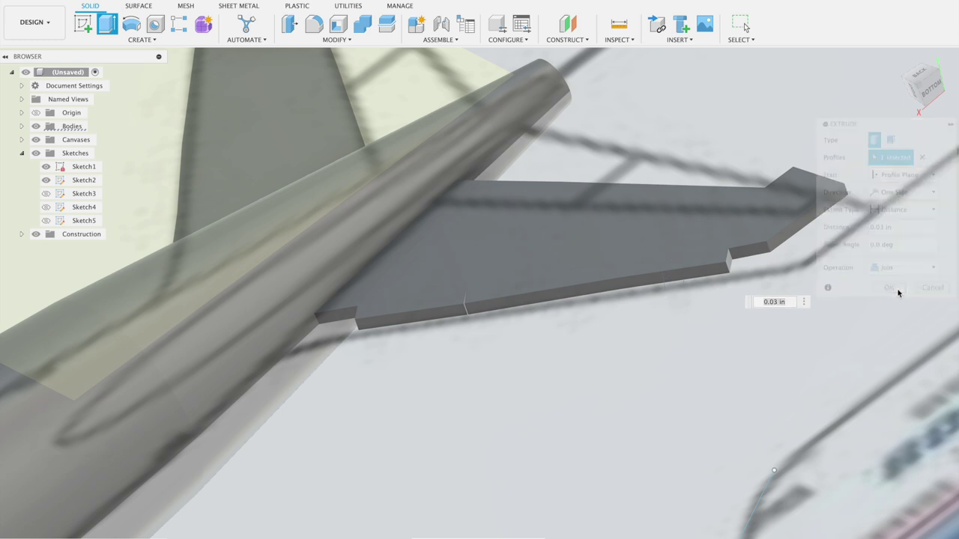
pyautogui.click(106, 28)
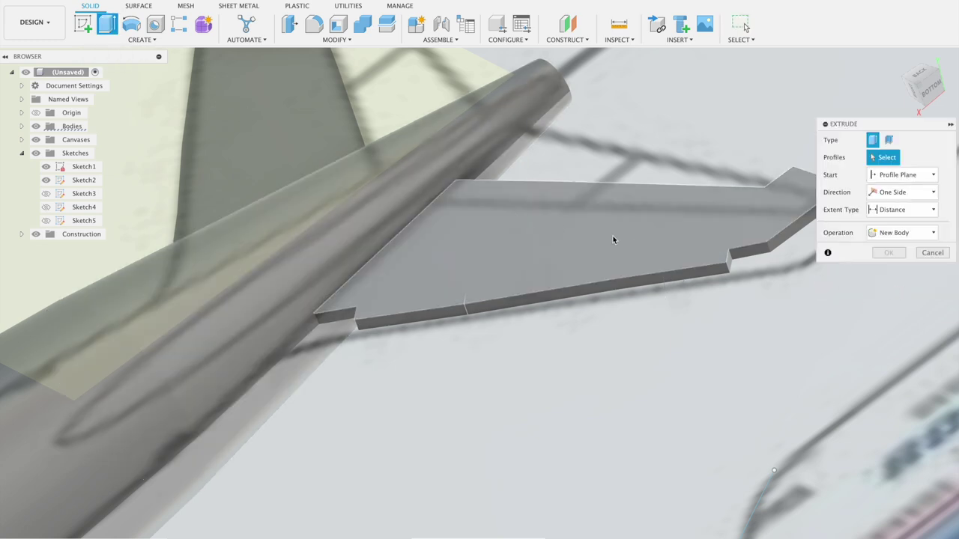
pyautogui.click(742, 257)
pyautogui.moveTo(747, 259); pyautogui.dragTo(738, 275)
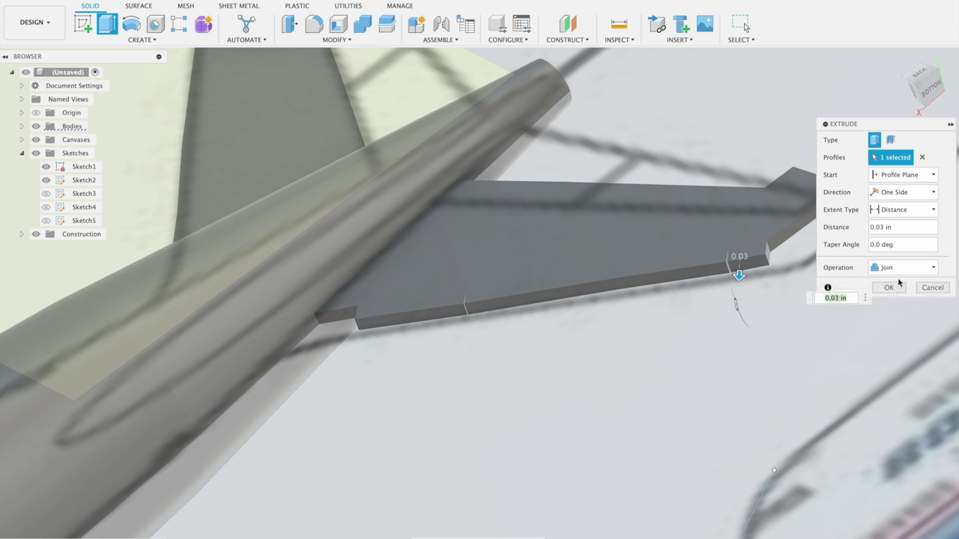
pyautogui.click(892, 288)
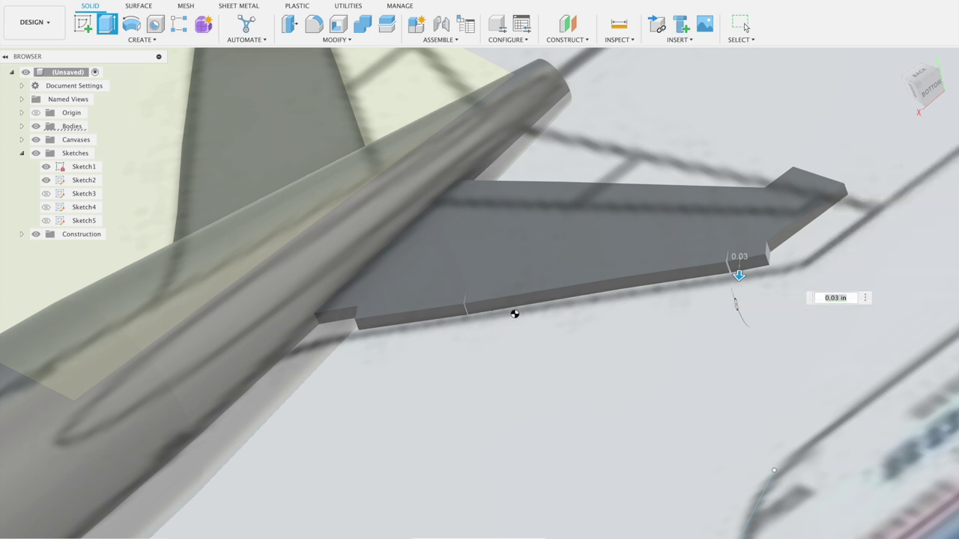
pyautogui.keyDown('shift'); pyautogui.moveTo(540, 312); pyautogui.dragTo(396, 307, button='middle'); pyautogui.keyUp('shift')
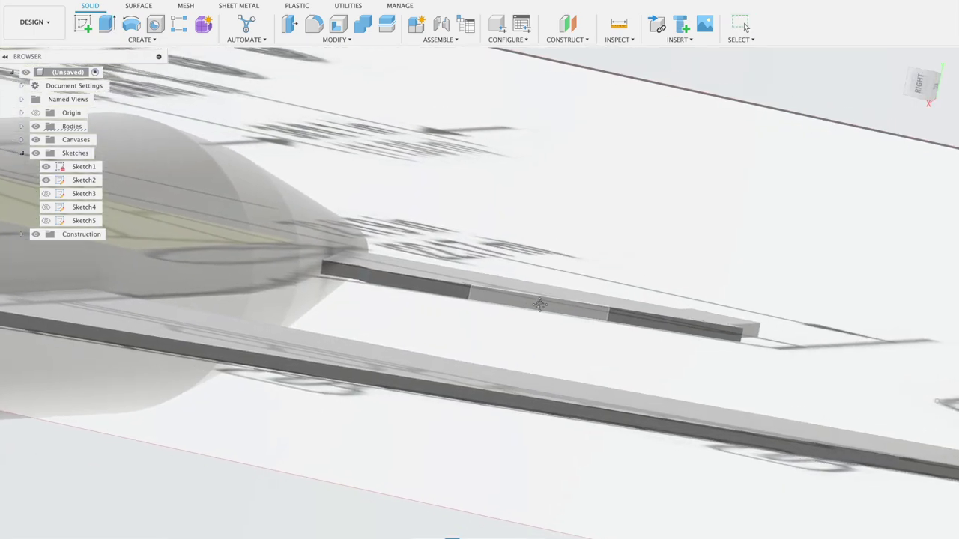
# Extrude the stabilizer's inner-end profile 0.03 in as a Join to the stabilizer.
pyautogui.scroll(3, 360, 285)
pyautogui.scroll(3, 325, 259)
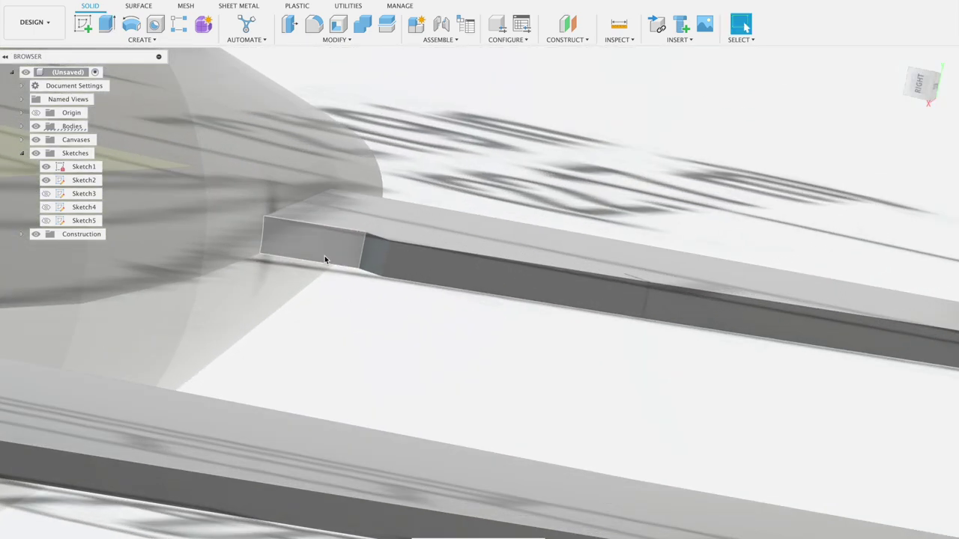
pyautogui.click(106, 25)
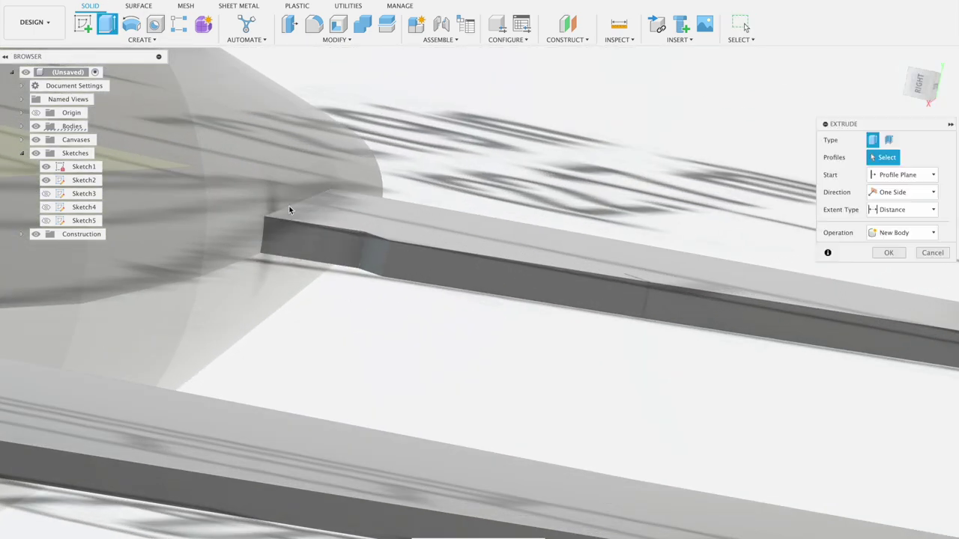
pyautogui.click(313, 248)
pyautogui.scroll(2, 462, 165)
pyautogui.moveTo(451, 178)
pyautogui.keyDown('shift'); pyautogui.mouseDown(button='middle')
pyautogui.moveTo(452, 214)
pyautogui.moveTo(424, 241)
pyautogui.mouseUp(button='middle'); pyautogui.keyUp('shift')
pyautogui.moveTo(164, 380); pyautogui.dragTo(163, 389)
pyautogui.click(908, 269)
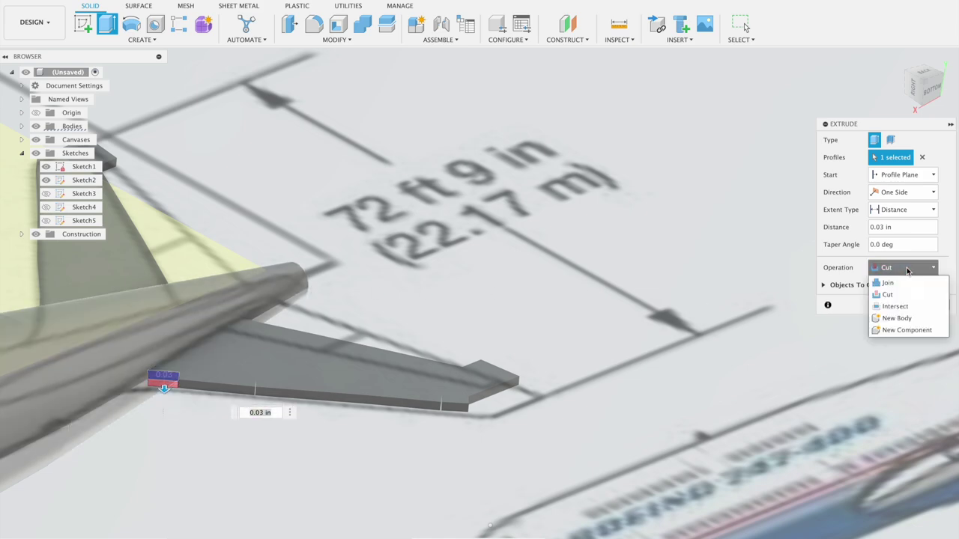
pyautogui.click(904, 279)
pyautogui.moveTo(602, 296)
pyautogui.keyDown('shift'); pyautogui.mouseDown(button='middle')
pyautogui.moveTo(652, 270)
pyautogui.moveTo(649, 259)
pyautogui.moveTo(582, 280)
pyautogui.moveTo(574, 295)
pyautogui.mouseUp(button='middle'); pyautogui.keyUp('shift')
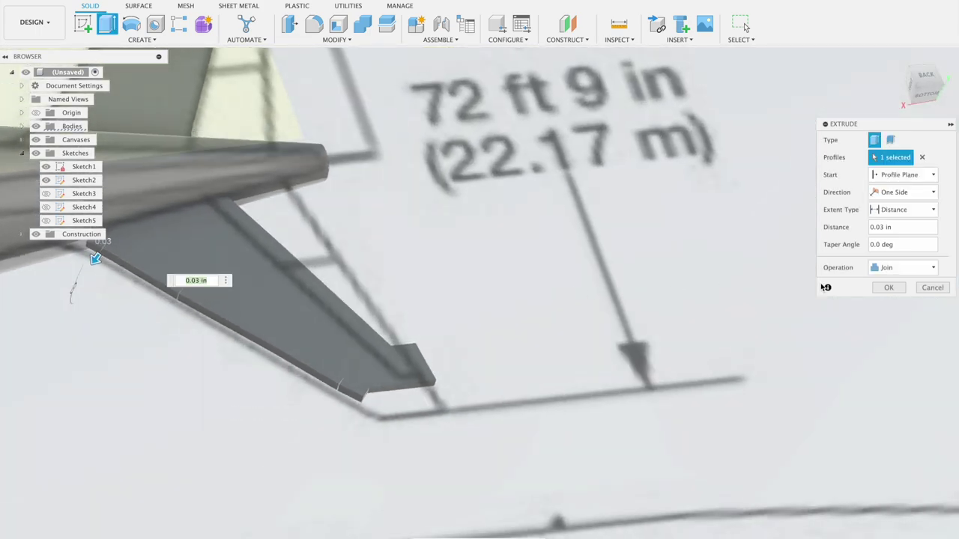
pyautogui.click(895, 293)
pyautogui.moveTo(582, 257)
pyautogui.keyDown('shift'); pyautogui.mouseDown(button='middle')
pyautogui.moveTo(644, 292)
pyautogui.moveTo(614, 274)
pyautogui.mouseUp(button='middle'); pyautogui.keyUp('shift')
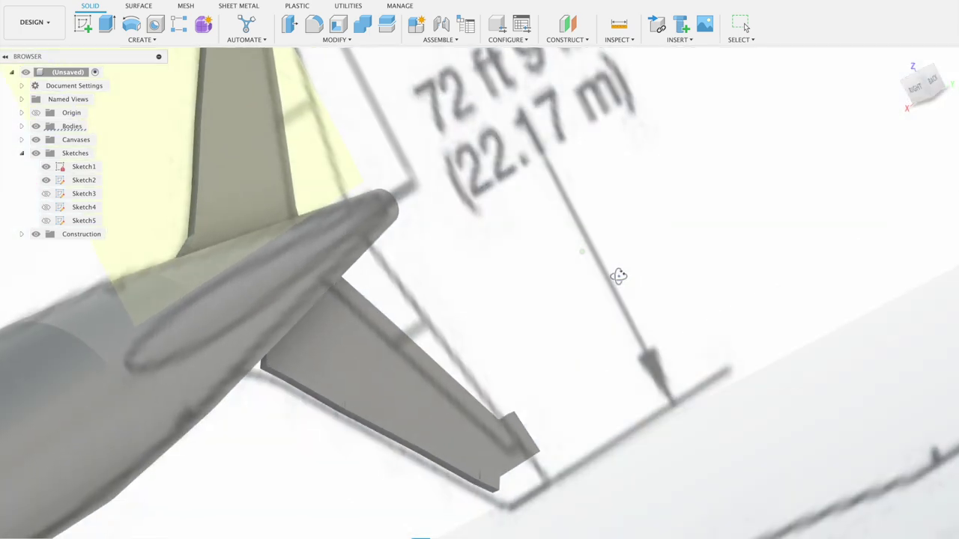
pyautogui.click(105, 24)
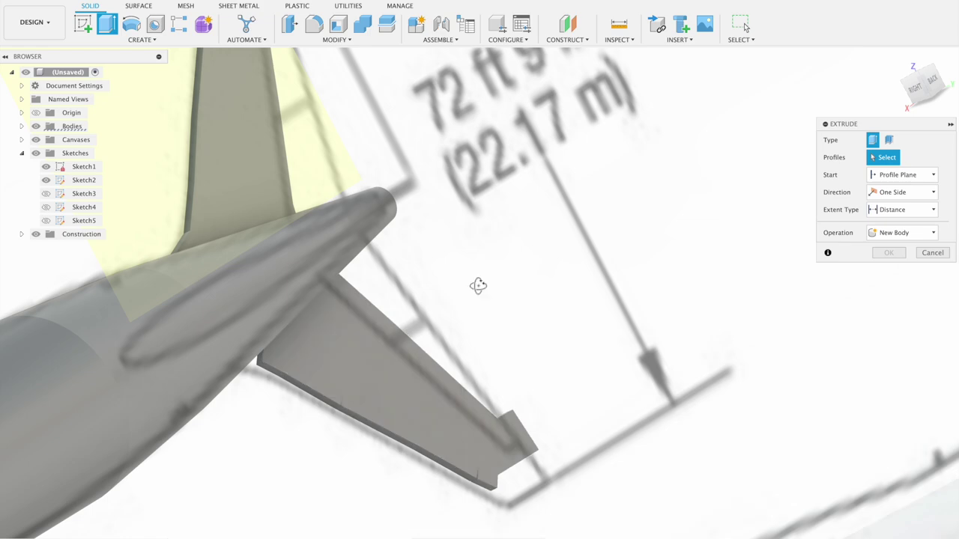
# Zoom toward the stabilizer root and cancel the pending extrusion.
pyautogui.keyDown('shift'); pyautogui.moveTo(477, 290); pyautogui.dragTo(483, 268, button='middle'); pyautogui.keyUp('shift')
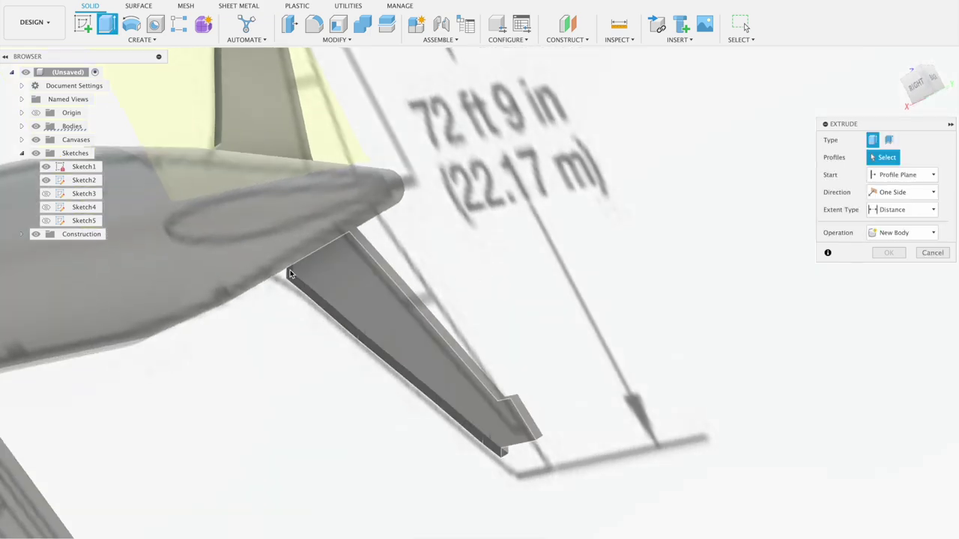
pyautogui.scroll(3, 290, 272)
pyautogui.scroll(2, 290, 271)
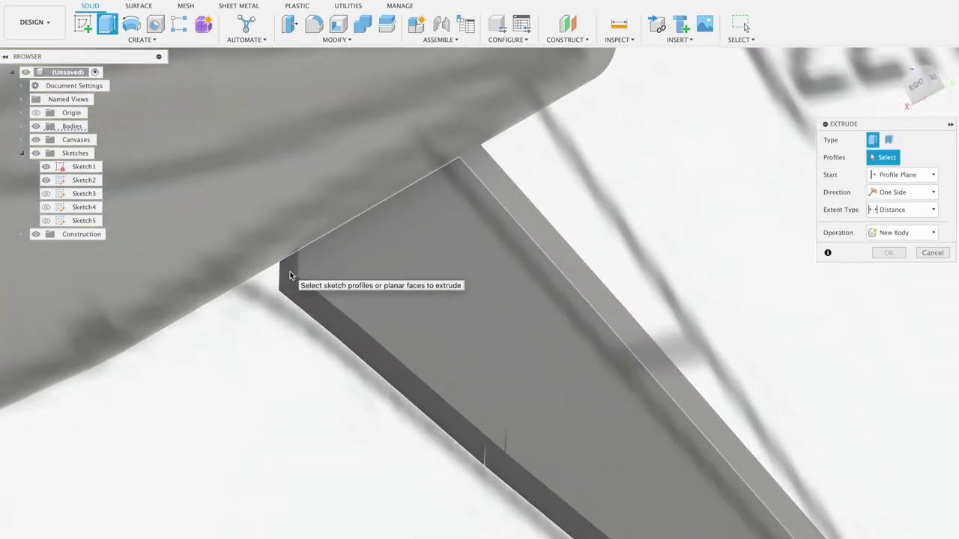
pyautogui.scroll(2, 290, 271)
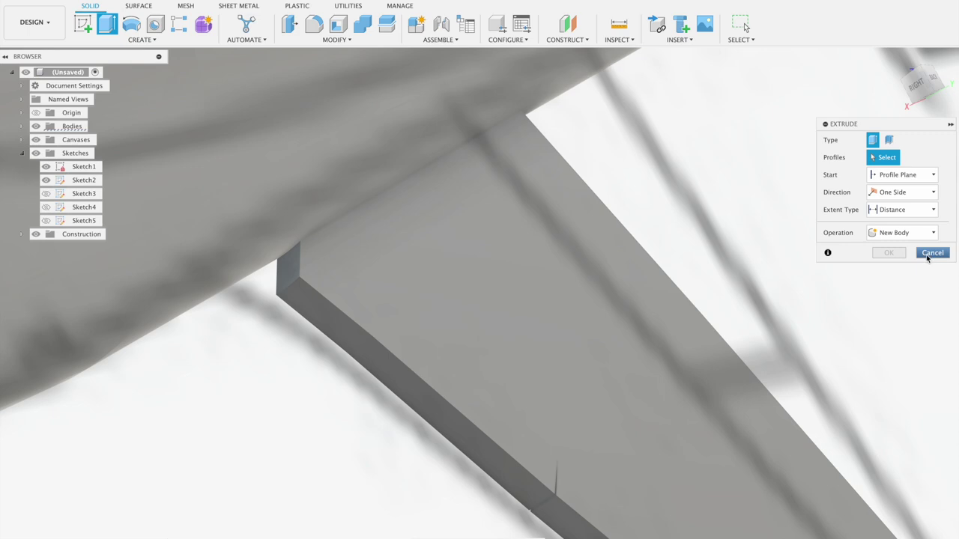
pyautogui.click(930, 254)
# Restart Extrude with the operation set to Join.
pyautogui.click(106, 27)
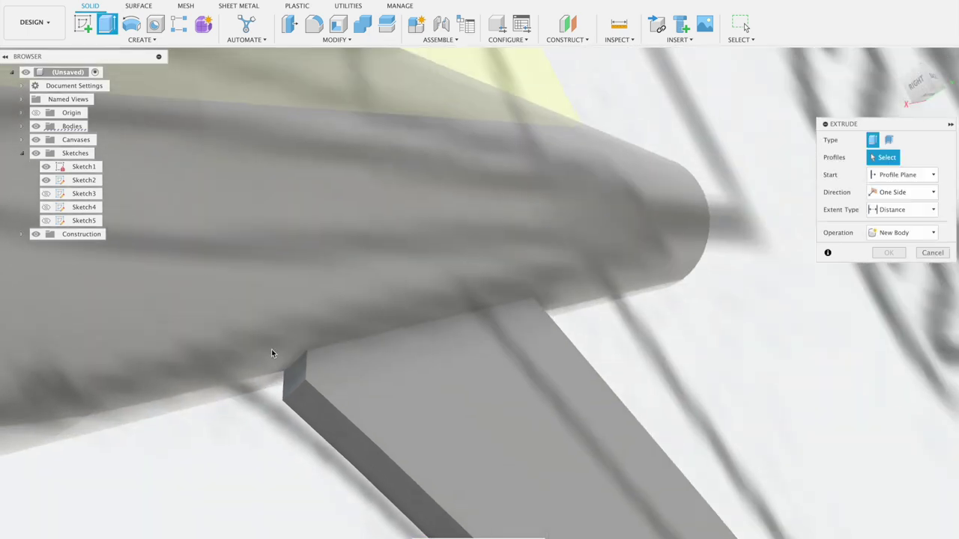
pyautogui.scroll(5, 298, 362)
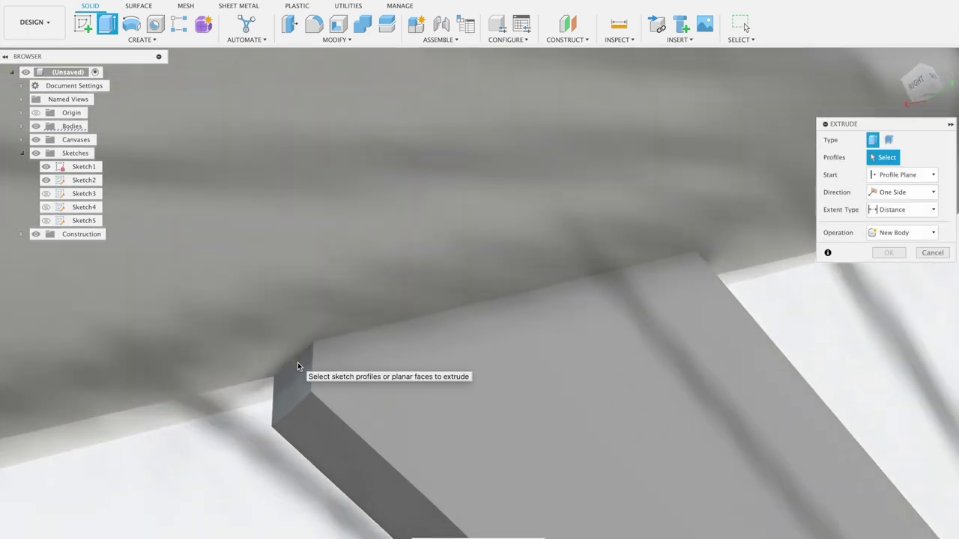
pyautogui.scroll(2, 304, 393)
pyautogui.scroll(2, 304, 393)
pyautogui.scroll(2, 328, 311)
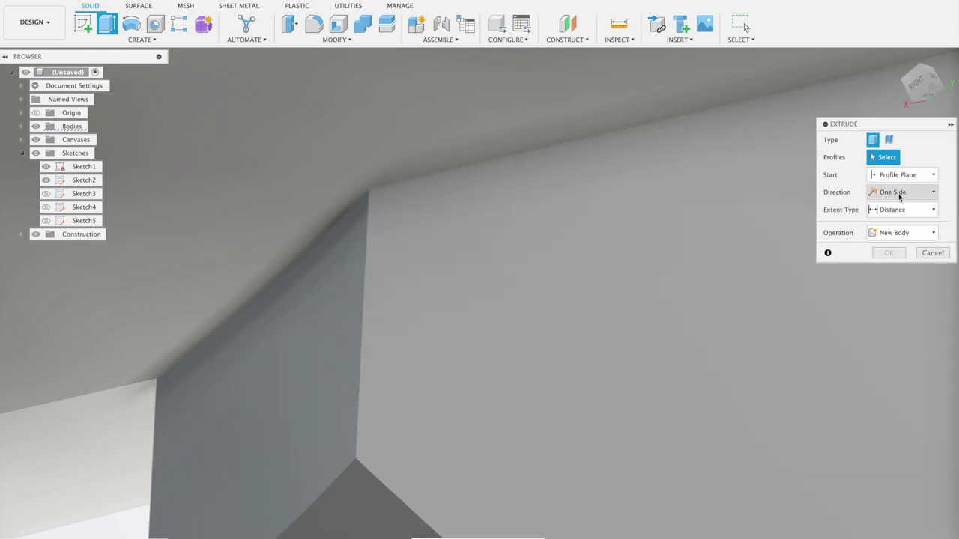
pyautogui.click(902, 233)
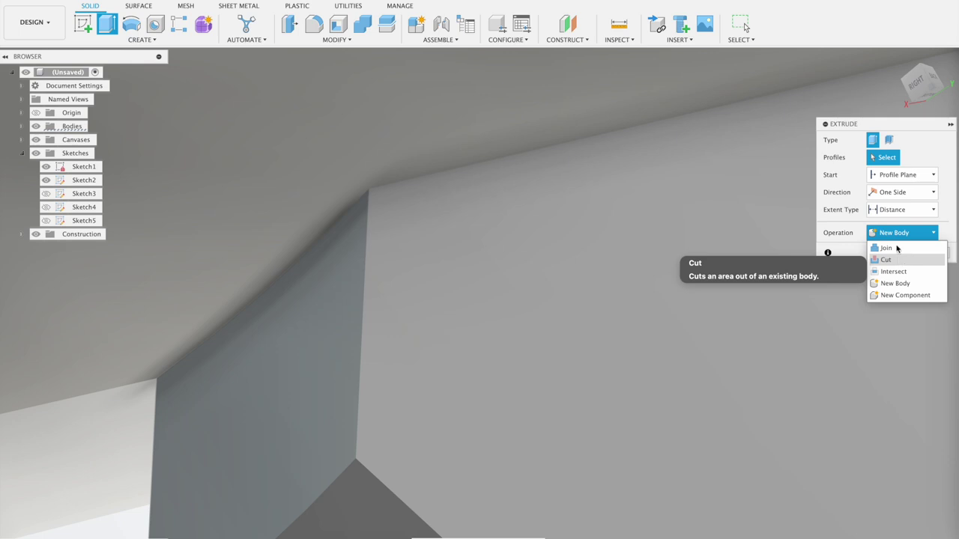
pyautogui.click(888, 248)
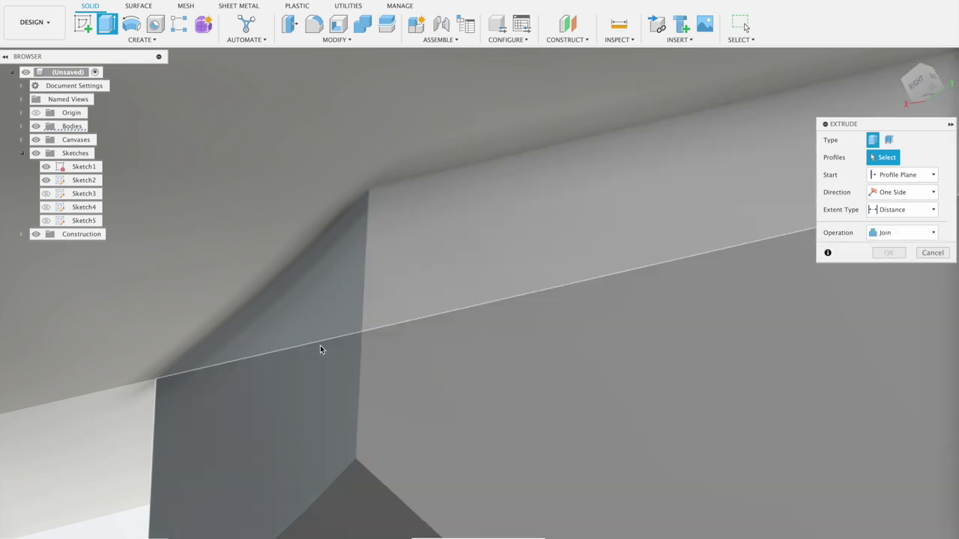
# Select the stabilizer root face, then close Extrude without adding any geometry.
pyautogui.moveTo(320, 346)
pyautogui.keyDown('shift'); pyautogui.mouseDown(button='middle')
pyautogui.moveTo(327, 297)
pyautogui.moveTo(354, 399)
pyautogui.moveTo(323, 398)
pyautogui.mouseUp(button='middle'); pyautogui.keyUp('shift')
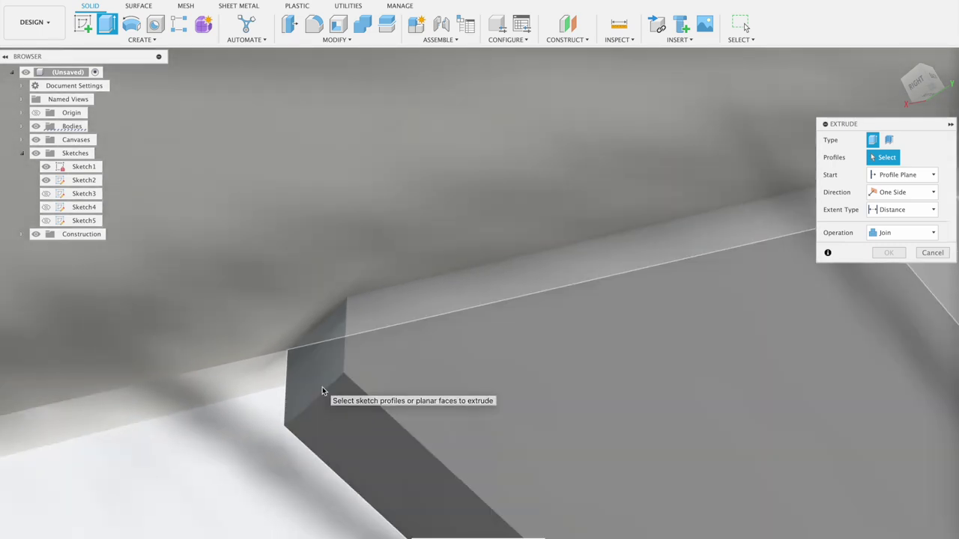
pyautogui.click(323, 386)
pyautogui.moveTo(362, 334)
pyautogui.keyDown('shift'); pyautogui.mouseDown(button='middle')
pyautogui.moveTo(315, 267)
pyautogui.moveTo(297, 300)
pyautogui.moveTo(307, 300)
pyautogui.mouseUp(button='middle'); pyautogui.keyUp('shift')
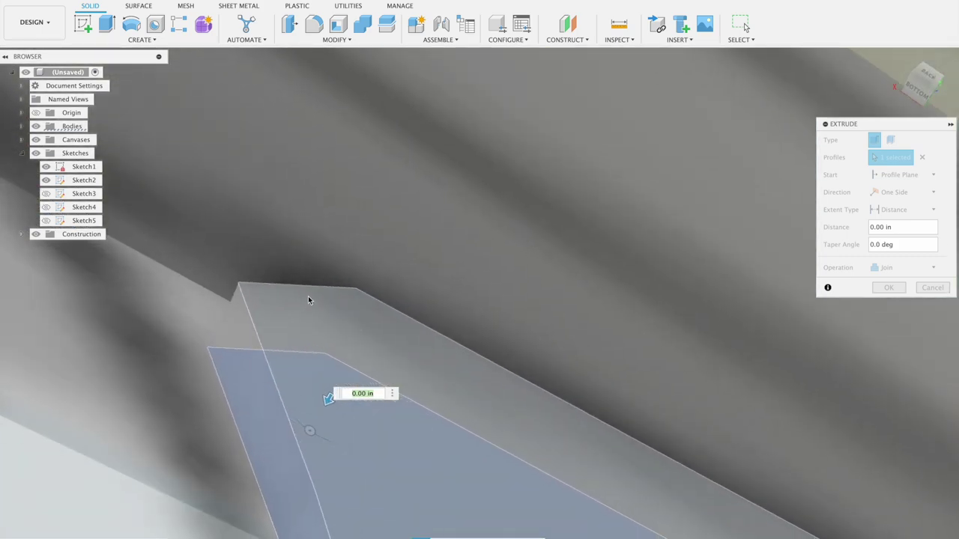
pyautogui.click(942, 289)
pyautogui.moveTo(567, 278)
pyautogui.keyDown('shift'); pyautogui.mouseDown(button='middle')
pyautogui.moveTo(584, 285)
pyautogui.moveTo(594, 340)
pyautogui.mouseUp(button='middle'); pyautogui.keyUp('shift')
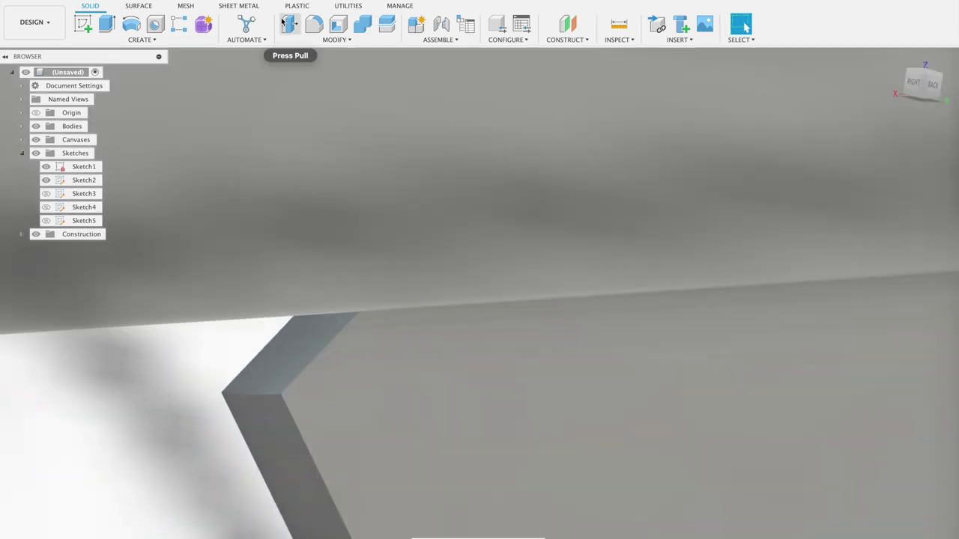
# Press Pull the stabilizer's root face by 0.021 in, then zoom out to the whole 747.
pyautogui.click(290, 24)
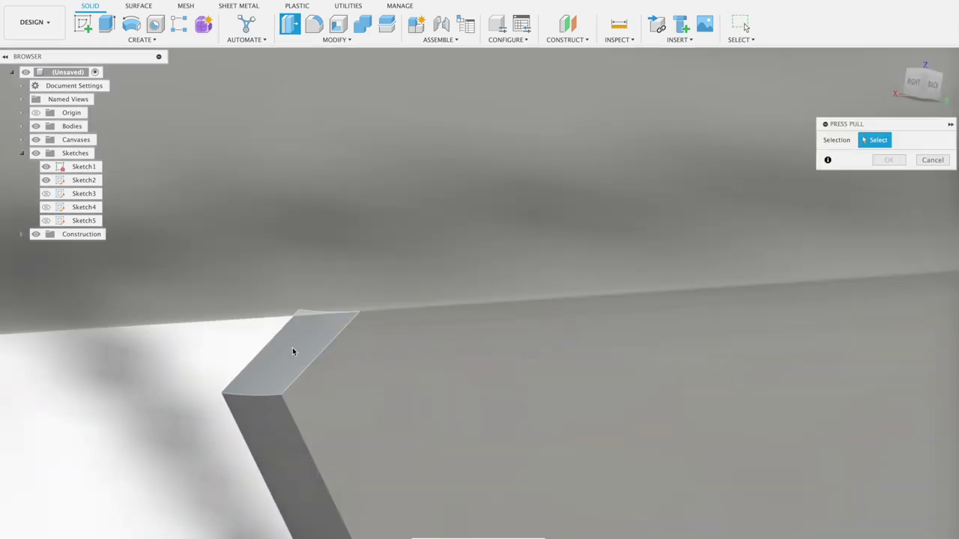
pyautogui.click(289, 338)
pyautogui.moveTo(286, 341)
pyautogui.mouseDown()
pyautogui.moveTo(238, 252)
pyautogui.moveTo(247, 266)
pyautogui.mouseUp()
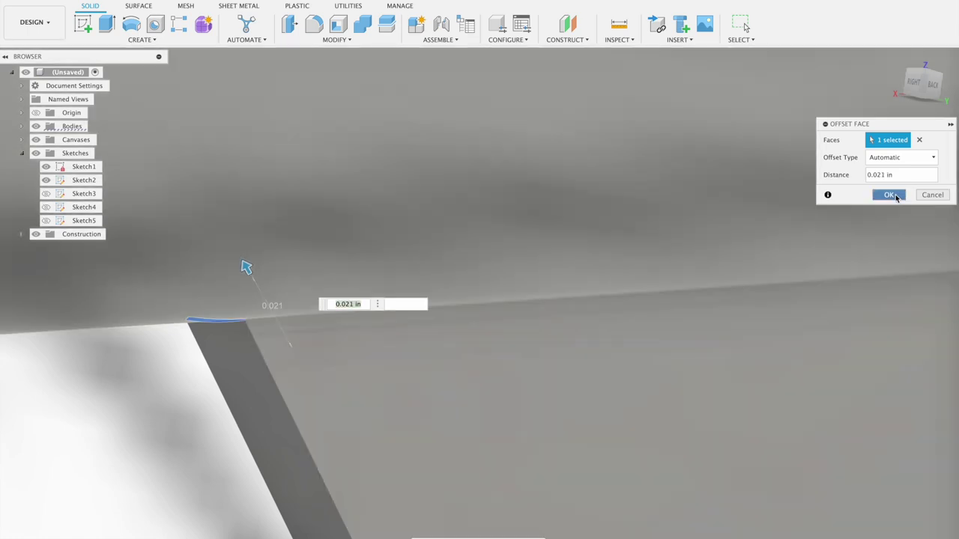
pyautogui.click(892, 195)
pyautogui.scroll(-3, 704, 344)
pyautogui.scroll(-3, 697, 376)
pyautogui.scroll(-3, 697, 380)
pyautogui.scroll(-2, 764, 345)
pyautogui.scroll(-3, 826, 305)
pyautogui.scroll(-2, 895, 375)
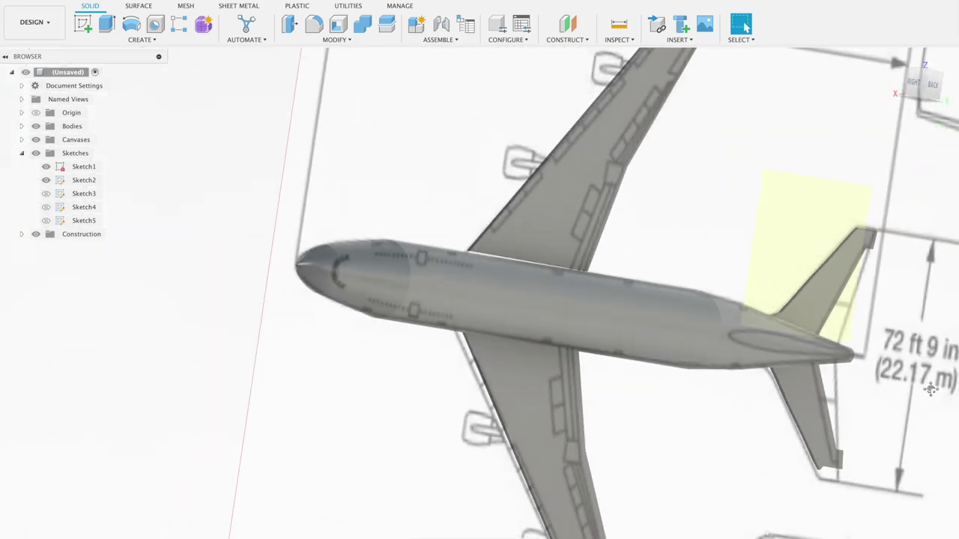
# Pan and orbit to an oblique top view of the whole airplane.
pyautogui.moveTo(932, 393)
pyautogui.mouseDown(button='middle')
pyautogui.moveTo(757, 330)
pyautogui.moveTo(792, 324)
pyautogui.moveTo(841, 246)
pyautogui.moveTo(676, 351)
pyautogui.moveTo(648, 397)
pyautogui.mouseUp(button='middle')
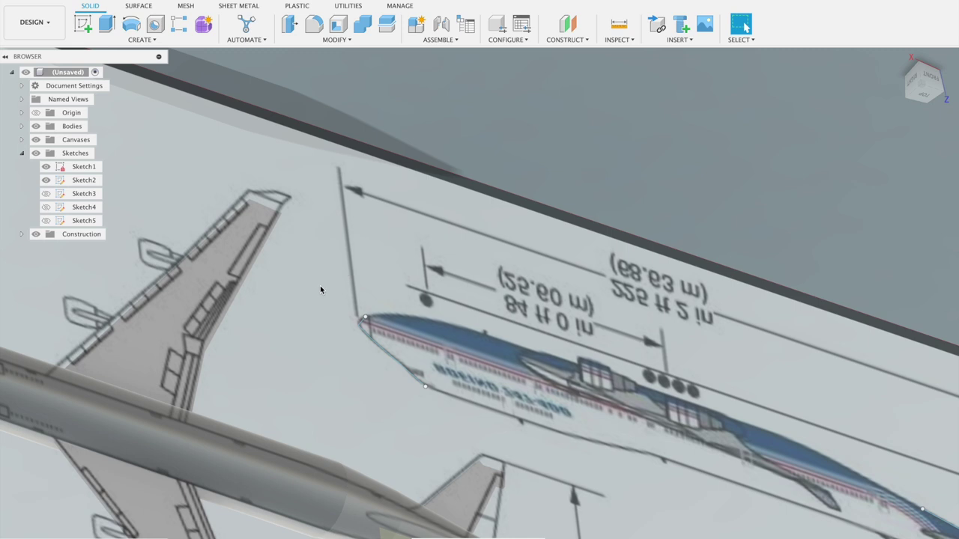
pyautogui.moveTo(366, 324)
pyautogui.mouseDown(button='middle')
pyautogui.moveTo(773, 410)
pyautogui.moveTo(585, 317)
pyautogui.mouseUp(button='middle')
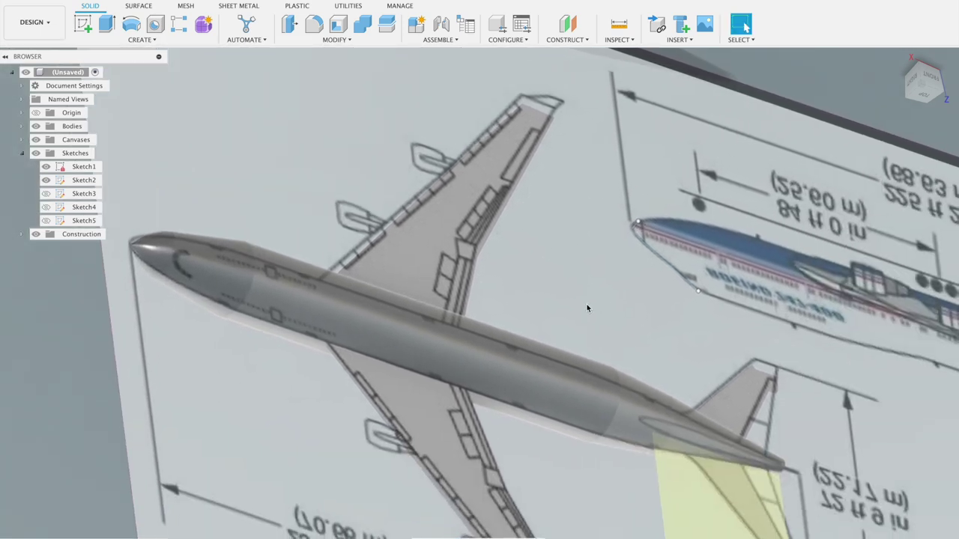
pyautogui.moveTo(925, 83)
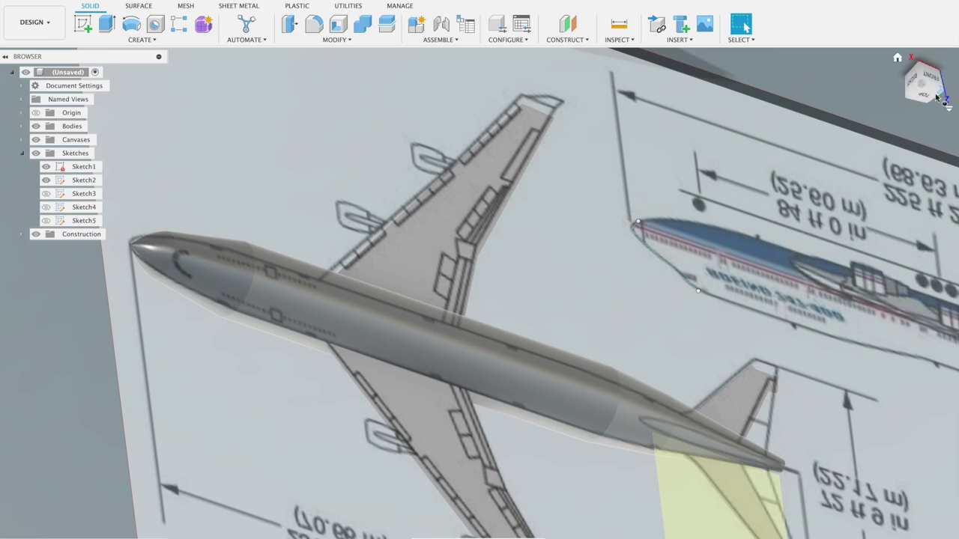
pyautogui.click(927, 98)
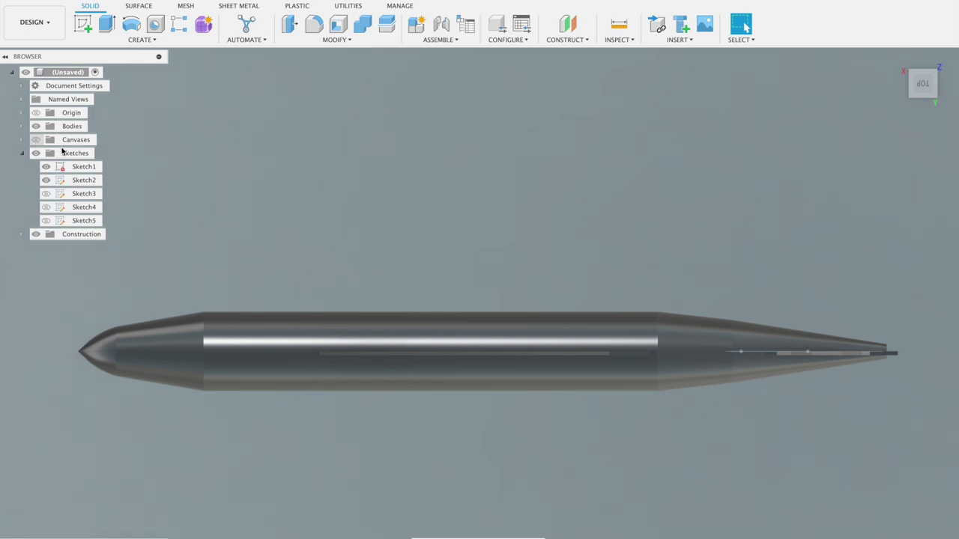
pyautogui.moveTo(375, 166)
pyautogui.keyDown('shift'); pyautogui.mouseDown(button='middle')
pyautogui.moveTo(369, 209)
pyautogui.moveTo(398, 188)
pyautogui.mouseUp(button='middle'); pyautogui.keyUp('shift')
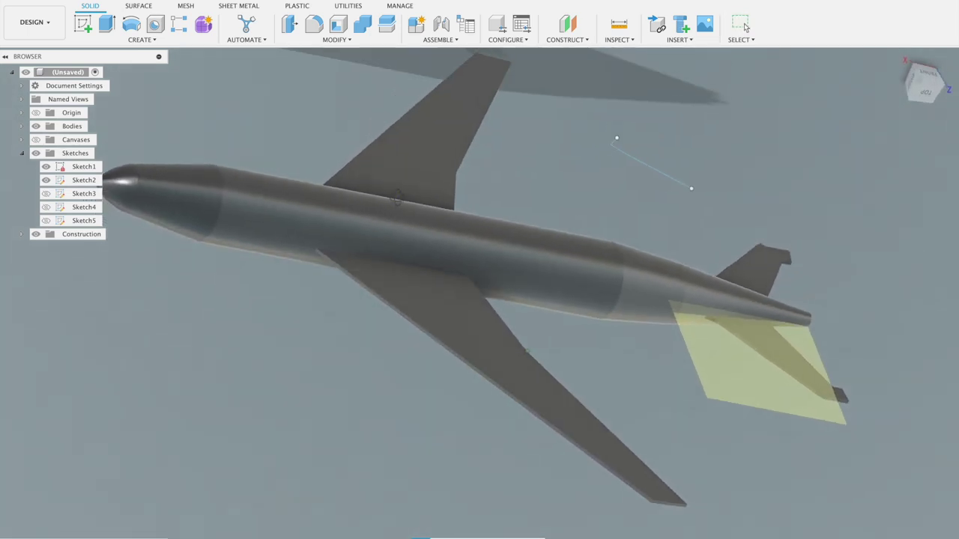
pyautogui.scroll(-1, 398, 190)
pyautogui.scroll(-1, 399, 193)
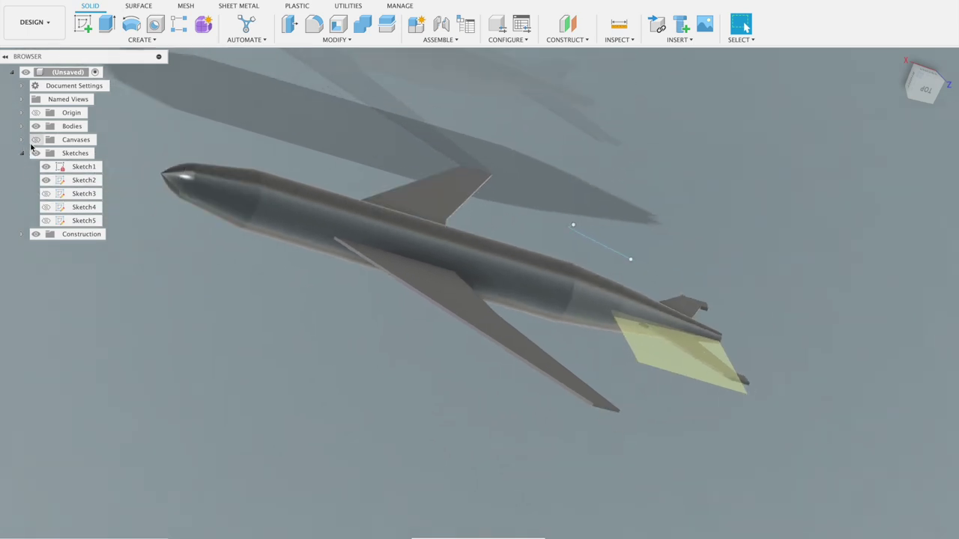
# Show the blueprint canvas, zoom the top view onto the tail tip, and start a sketch.
pyautogui.click(35, 141)
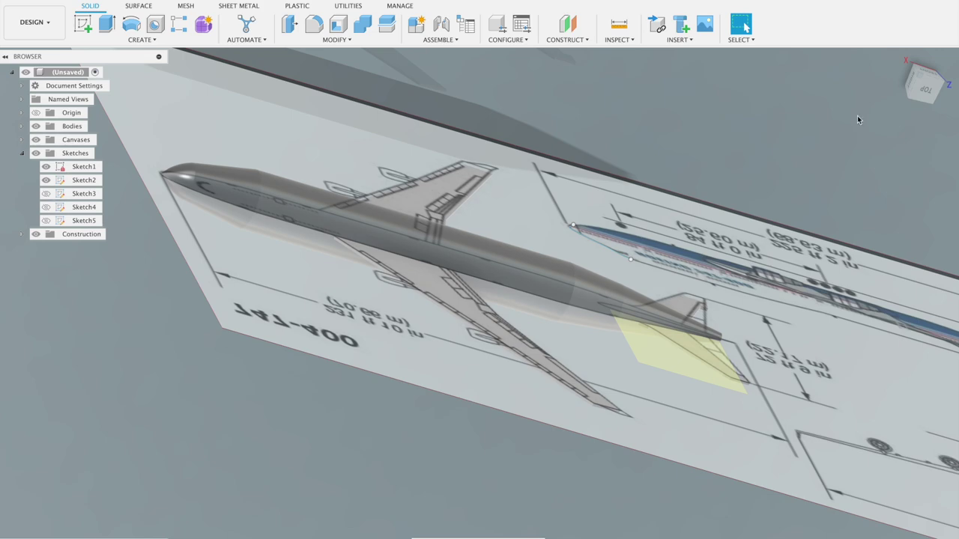
pyautogui.click(931, 108)
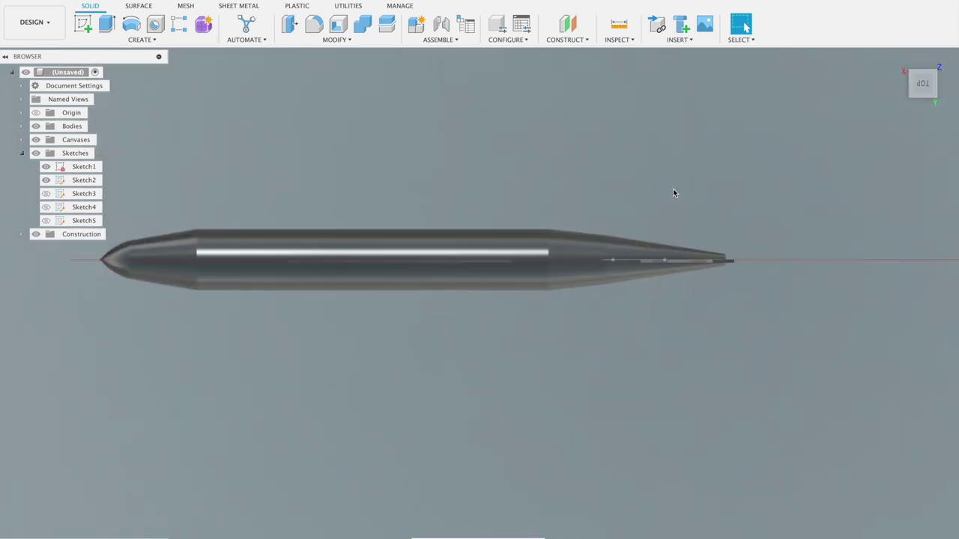
pyautogui.keyDown('shift'); pyautogui.moveTo(672, 193); pyautogui.dragTo(672, 236, button='middle'); pyautogui.keyUp('shift')
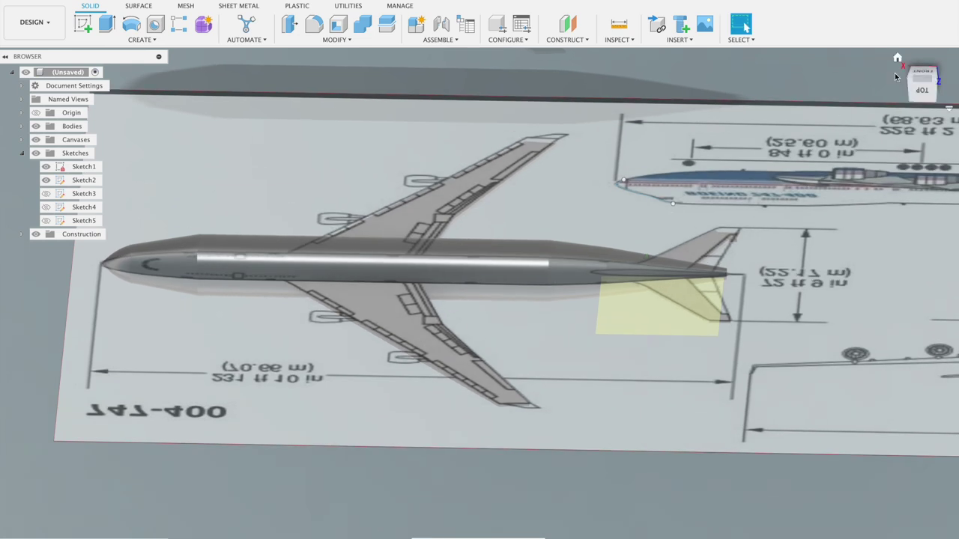
pyautogui.click(920, 90)
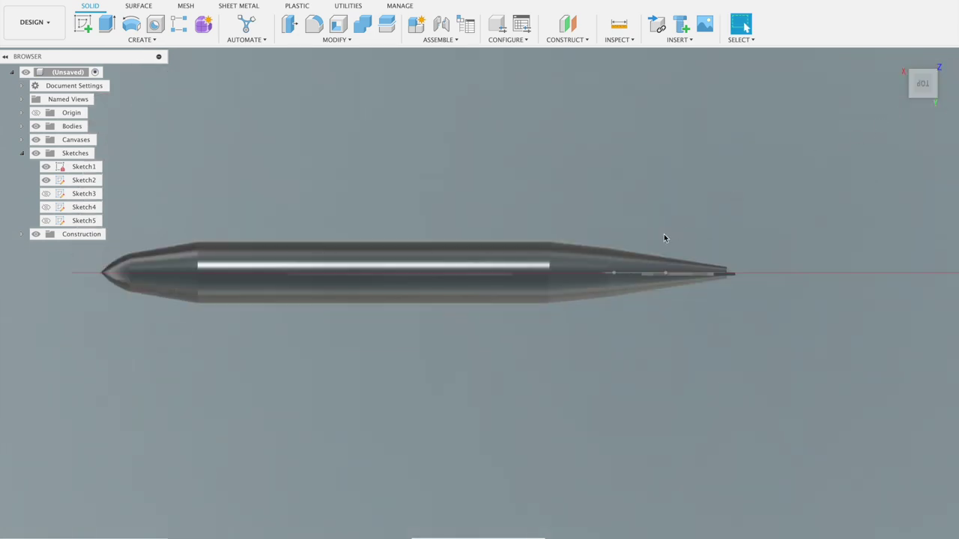
pyautogui.scroll(3, 752, 223)
pyautogui.scroll(3, 752, 223)
pyautogui.scroll(3, 757, 233)
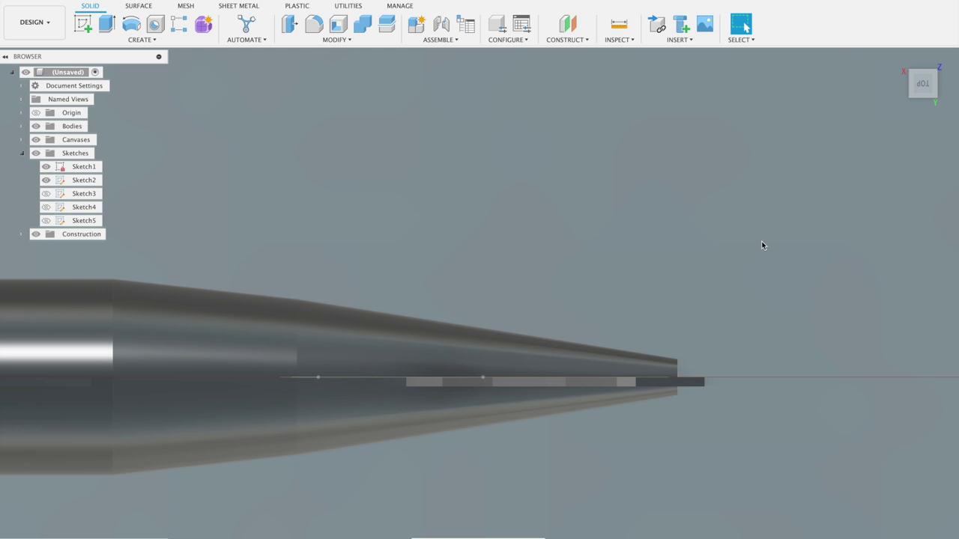
pyautogui.click(83, 24)
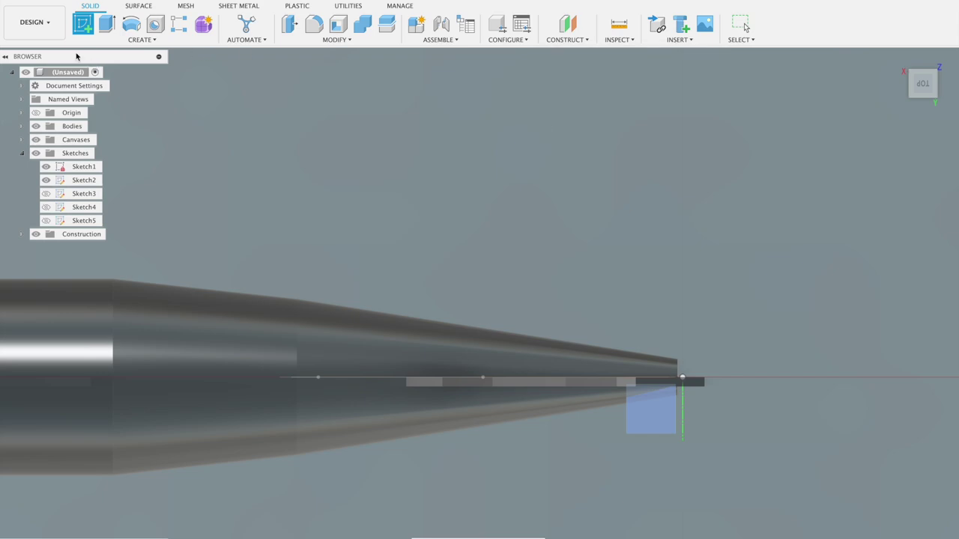
# Cancel the sketch and add an Offset Plane at 0.00 in on the tail cone's small end face.
pyautogui.press('Escape')
pyautogui.click(568, 24)
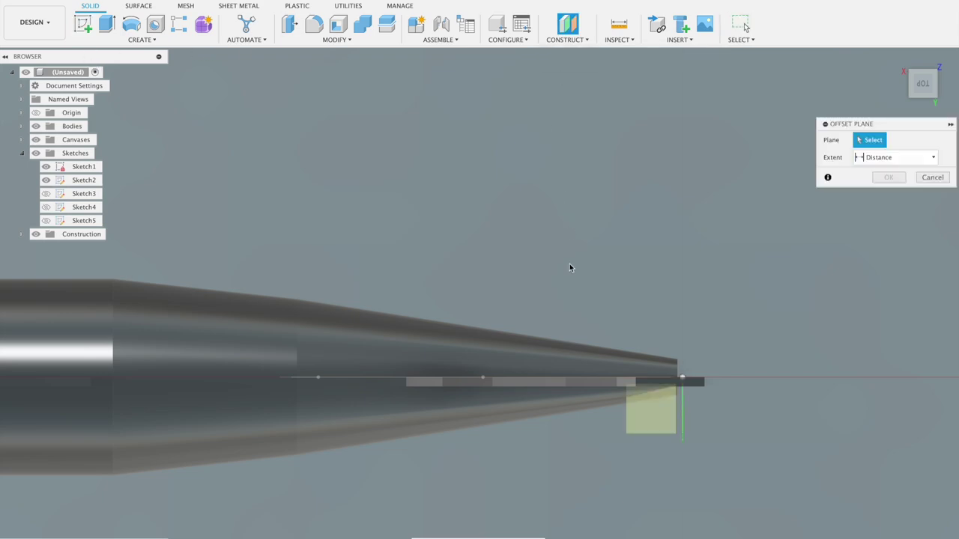
pyautogui.keyDown('shift'); pyautogui.moveTo(633, 300); pyautogui.dragTo(602, 321, button='middle'); pyautogui.keyUp('shift')
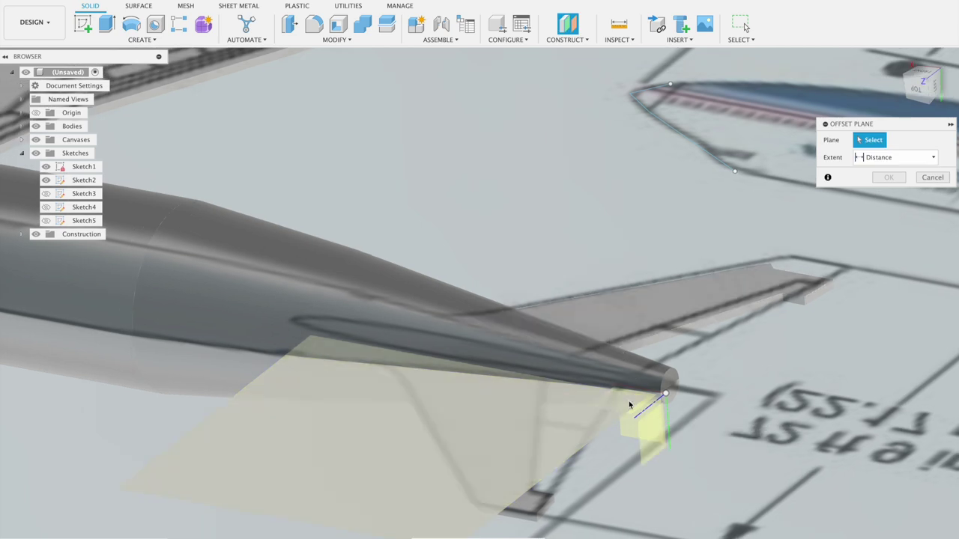
pyautogui.scroll(2, 629, 406)
pyautogui.scroll(2, 647, 375)
pyautogui.scroll(2, 645, 382)
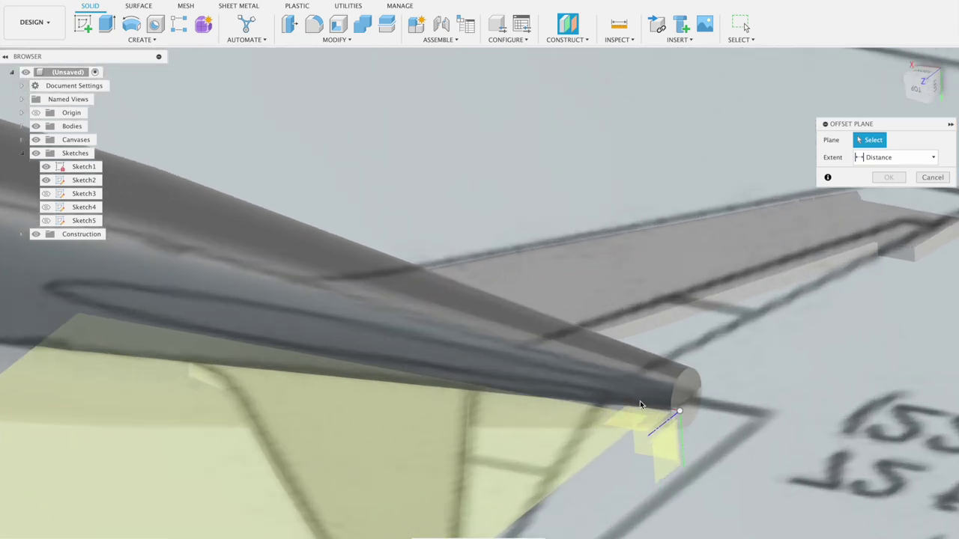
pyautogui.scroll(2, 647, 418)
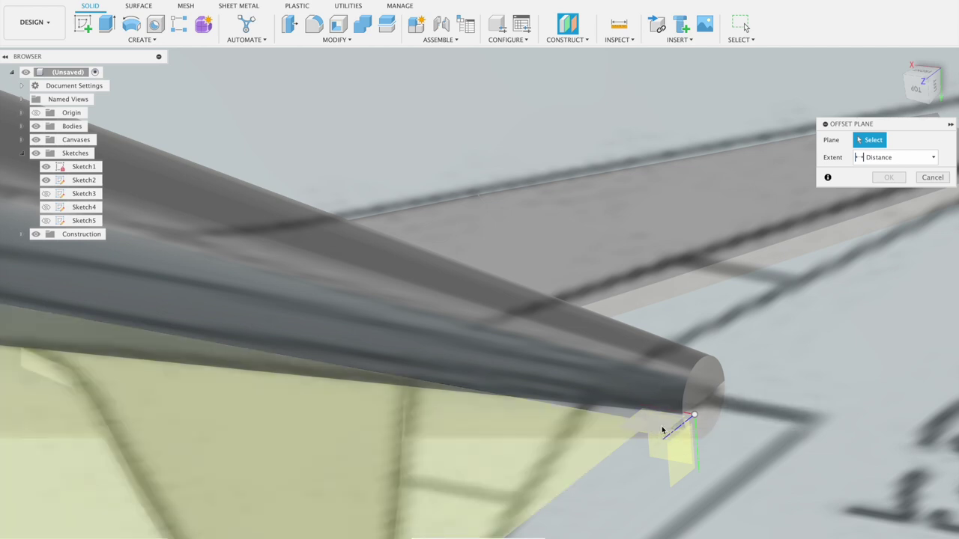
pyautogui.click(661, 451)
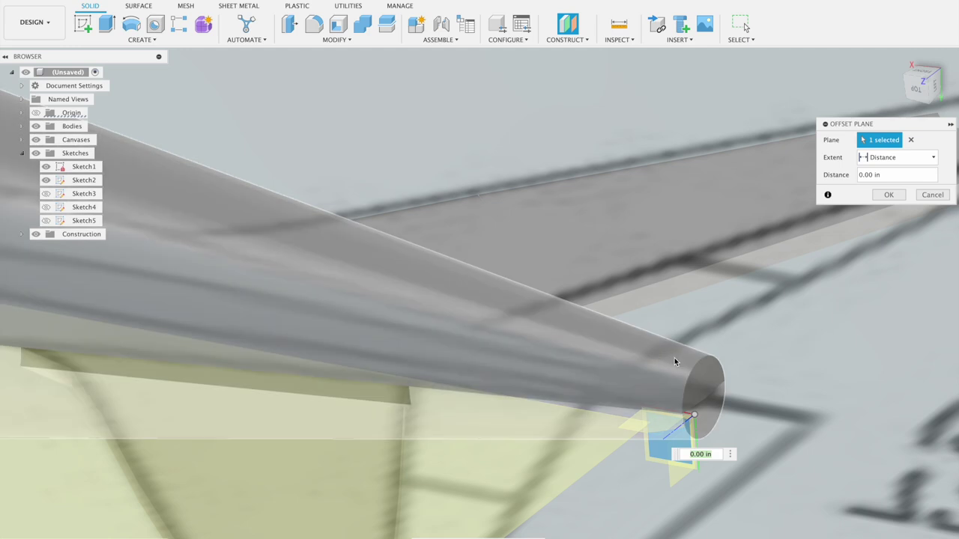
pyautogui.click(939, 199)
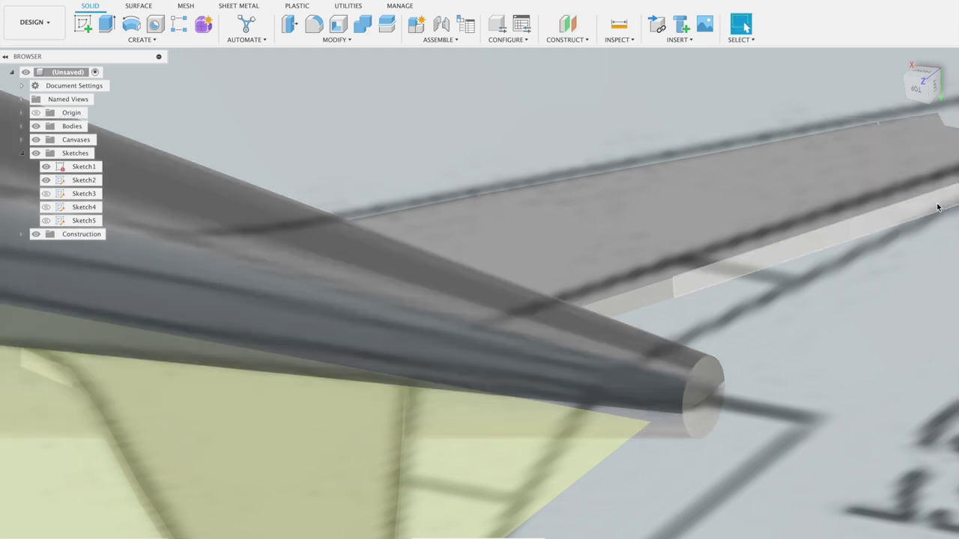
# Create Sketch6 on the tail-tip plane with a line at the tail tip, then finish it.
pyautogui.click(557, 41)
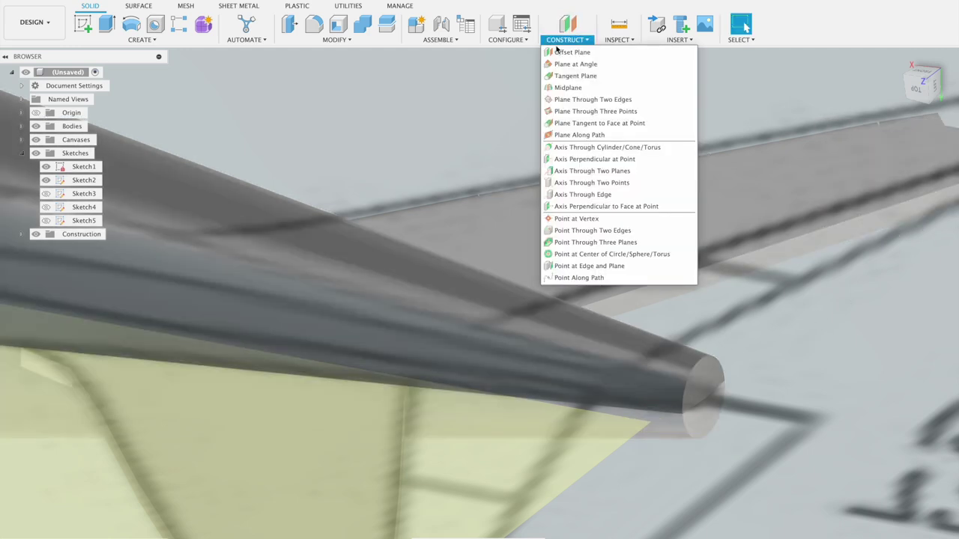
pyautogui.keyDown('shift'); pyautogui.moveTo(495, 135); pyautogui.dragTo(504, 189, button='middle'); pyautogui.keyUp('shift')
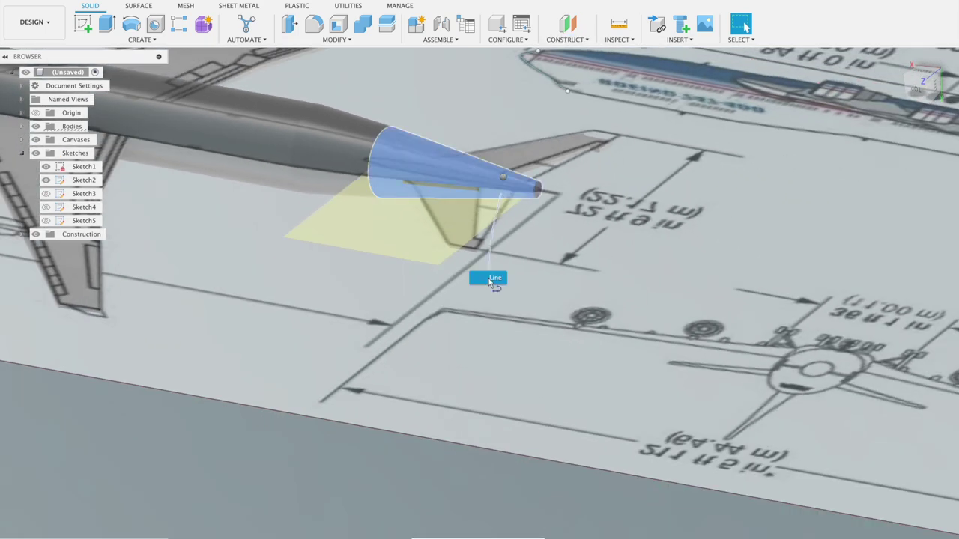
pyautogui.click(488, 277)
pyautogui.press('l')
pyautogui.click(497, 291)
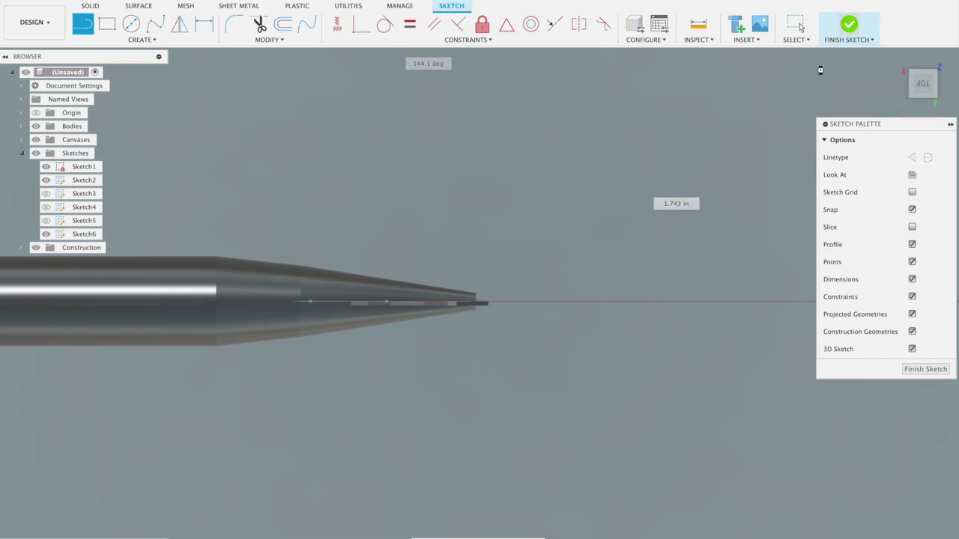
pyautogui.click(849, 27)
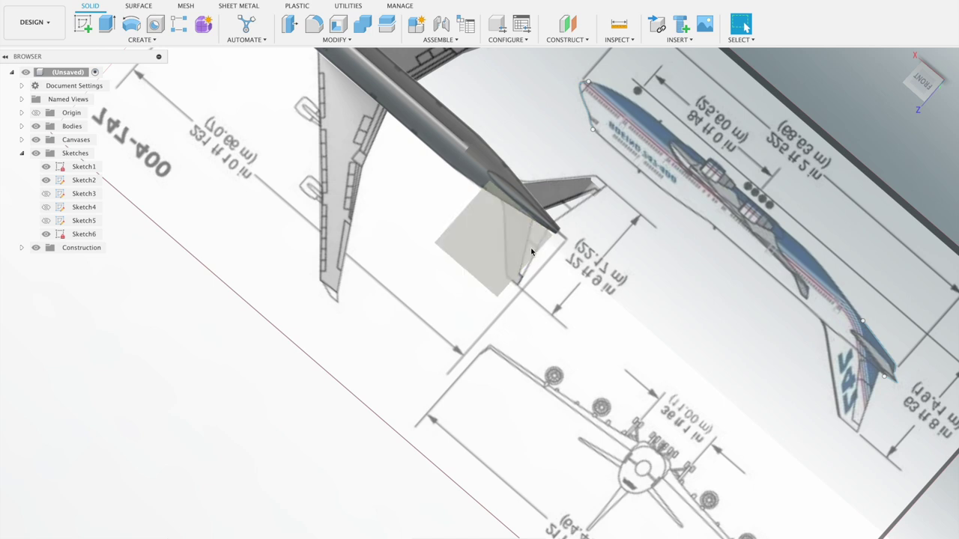
# Select the horizontal stabilizer and bring up the Create menu.
pyautogui.click(566, 192)
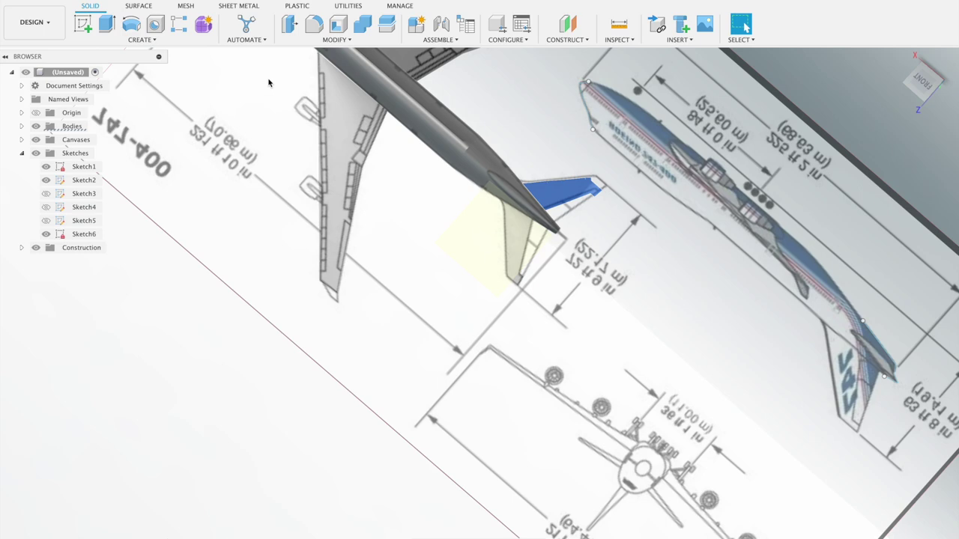
pyautogui.click(368, 44)
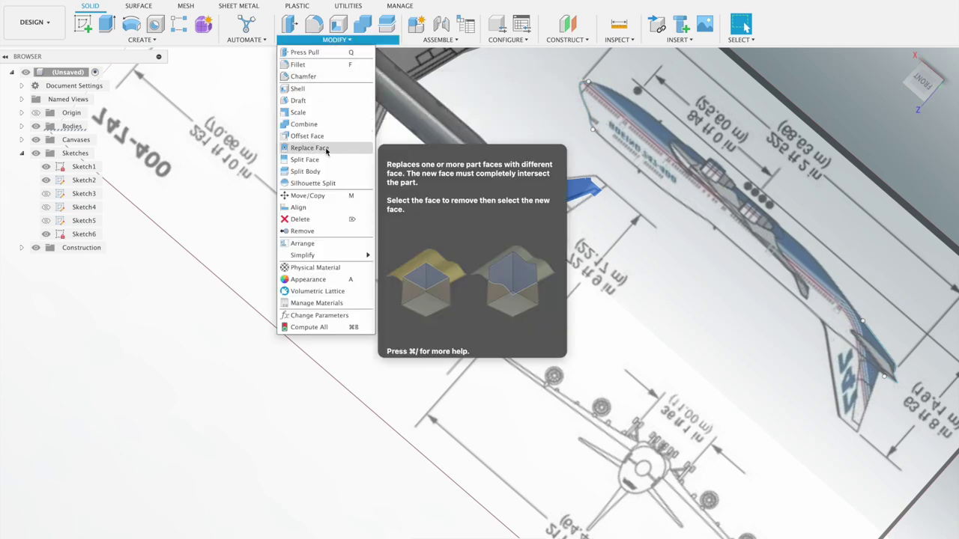
pyautogui.click(140, 43)
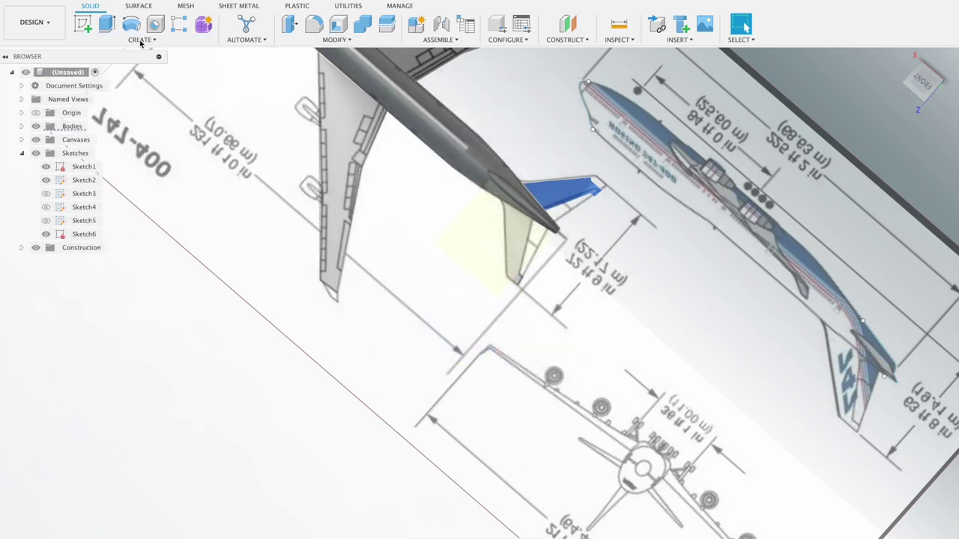
pyautogui.click(140, 43)
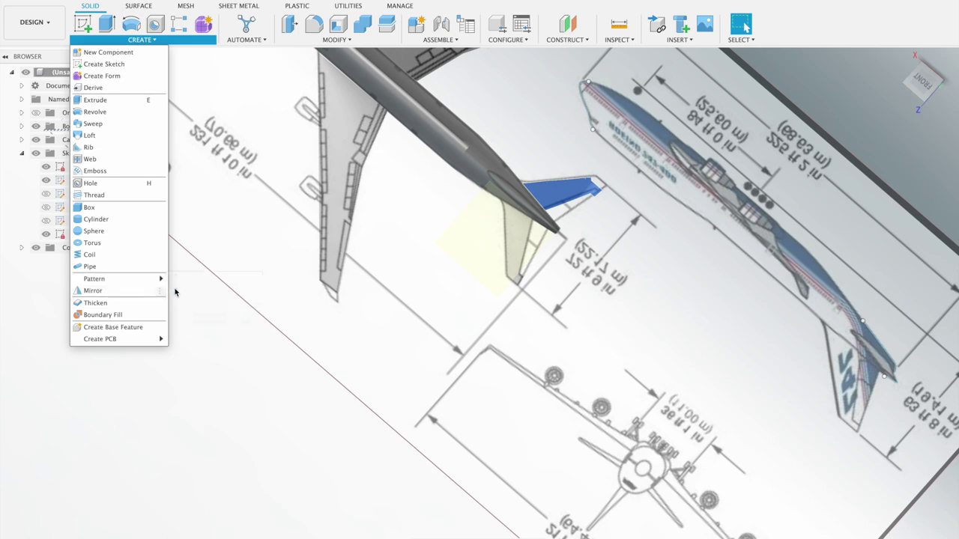
# Start a Circular Pattern with the object type set to Features.
pyautogui.moveTo(95, 279)
pyautogui.click(190, 292)
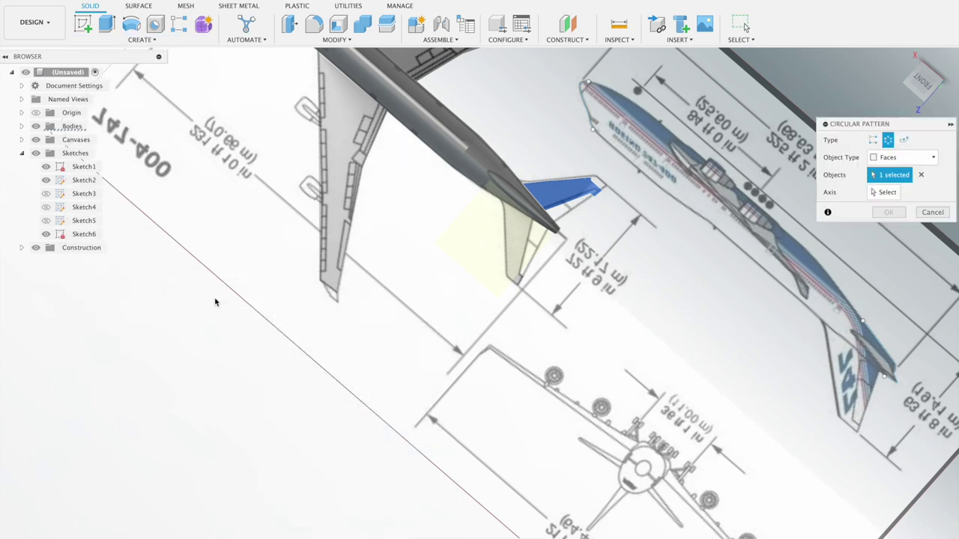
pyautogui.scroll(-2, 524, 251)
pyautogui.scroll(1, 539, 242)
pyautogui.scroll(3, 539, 241)
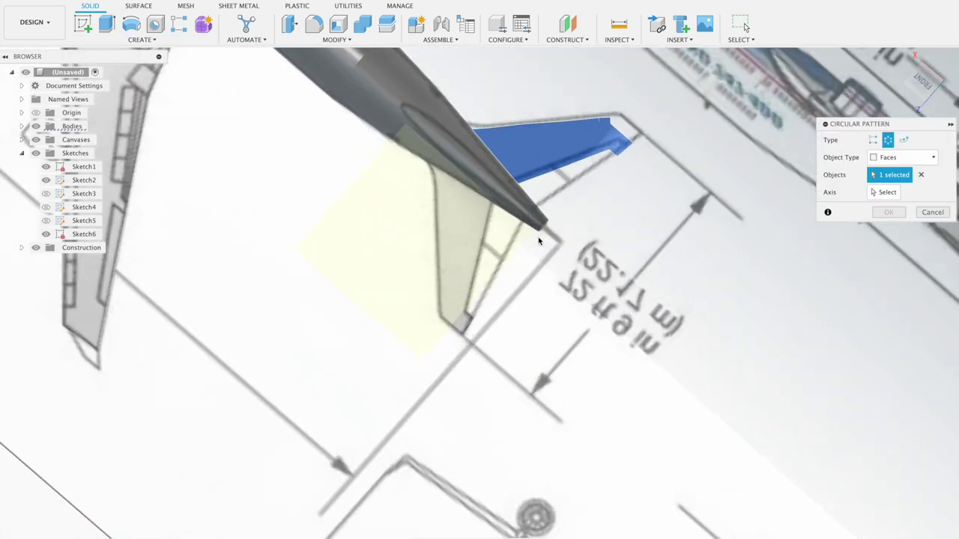
pyautogui.scroll(2, 539, 241)
pyautogui.scroll(1, 540, 242)
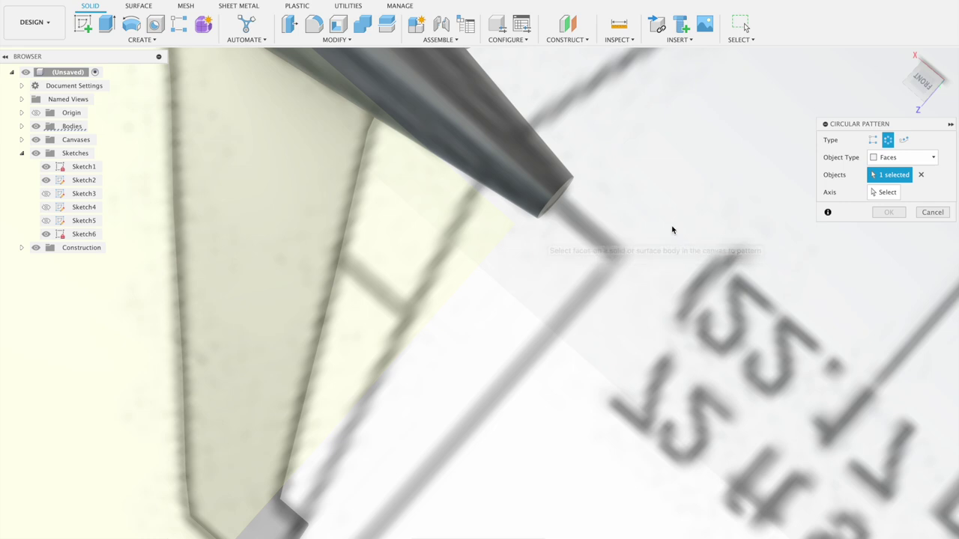
pyautogui.click(893, 159)
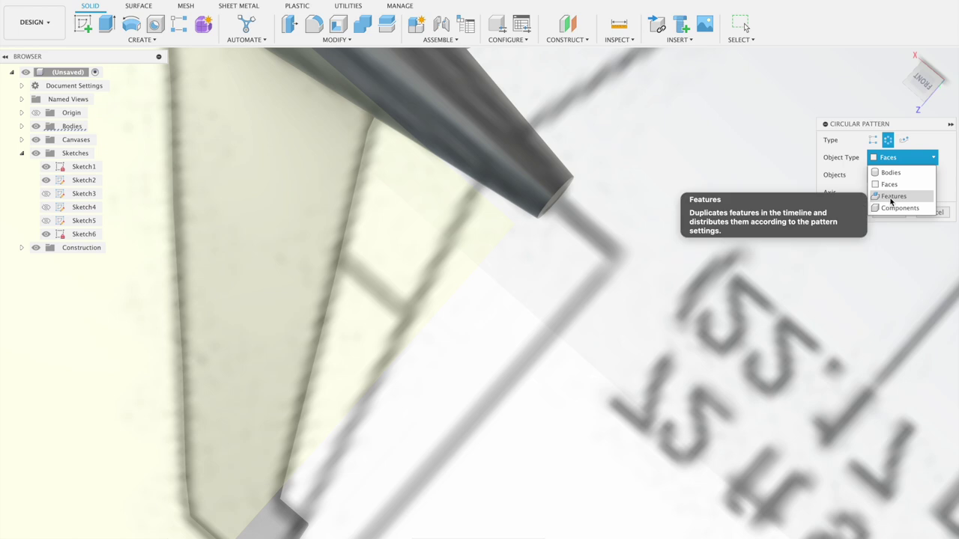
pyautogui.click(893, 196)
# Pick the stabilizer feature and the tail cone axis, previewing 3 instances.
pyautogui.scroll(-1, 608, 222)
pyautogui.scroll(-2, 608, 223)
pyautogui.click(616, 110)
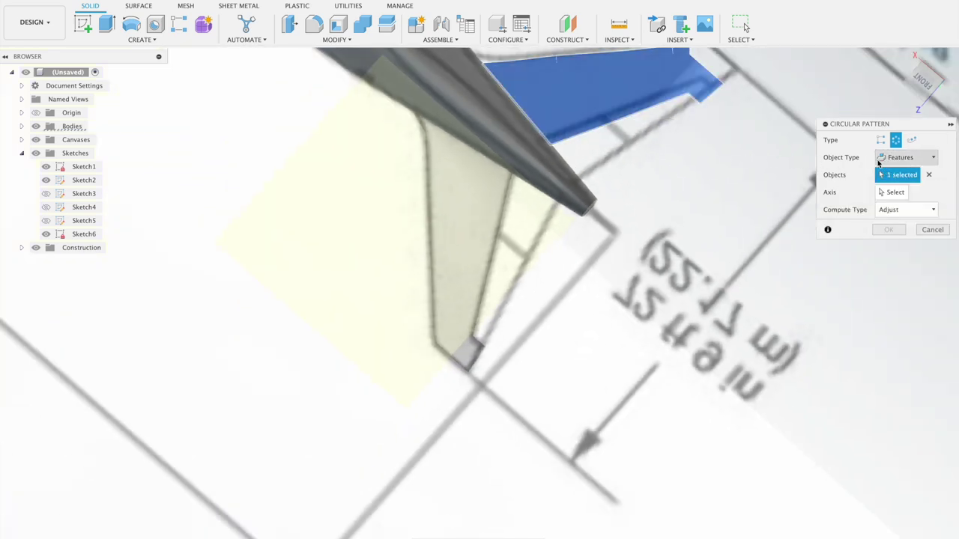
pyautogui.click(884, 193)
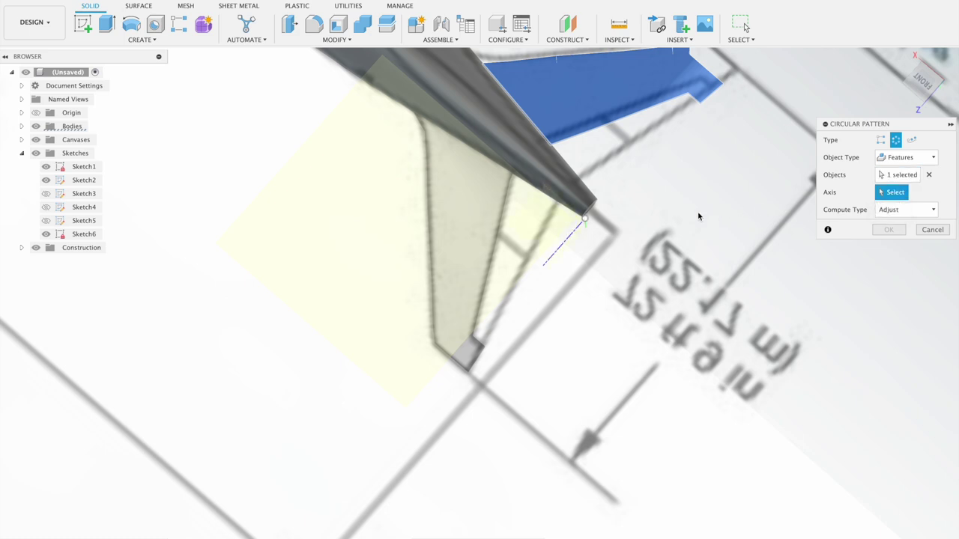
pyautogui.click(596, 208)
pyautogui.keyDown('shift'); pyautogui.moveTo(595, 207); pyautogui.dragTo(586, 257, button='middle'); pyautogui.keyUp('shift')
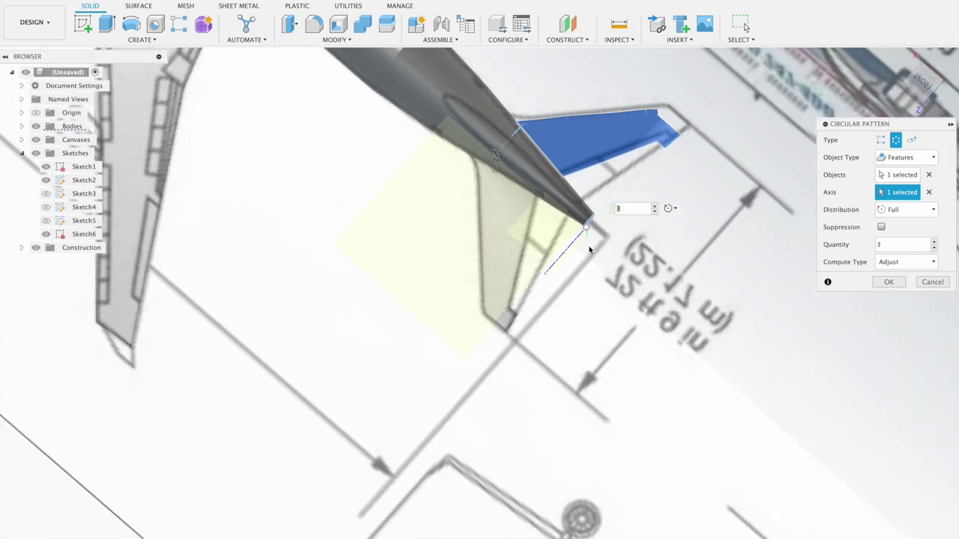
# Set the pattern's compute type to Adjust and distribution to Partial over 180°.
pyautogui.moveTo(582, 248)
pyautogui.keyDown('shift'); pyautogui.mouseDown(button='middle')
pyautogui.moveTo(527, 196)
pyautogui.moveTo(540, 200)
pyautogui.mouseUp(button='middle'); pyautogui.keyUp('shift')
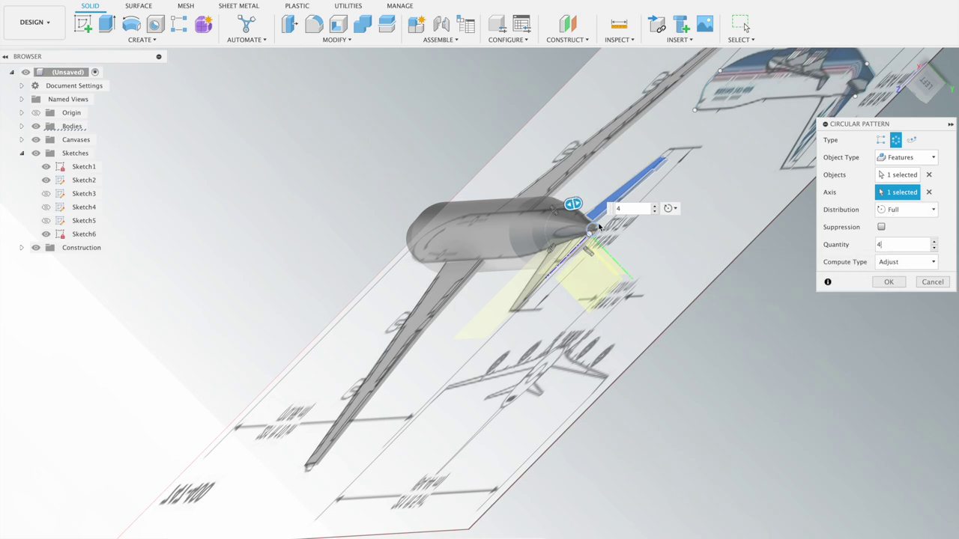
pyautogui.click(885, 264)
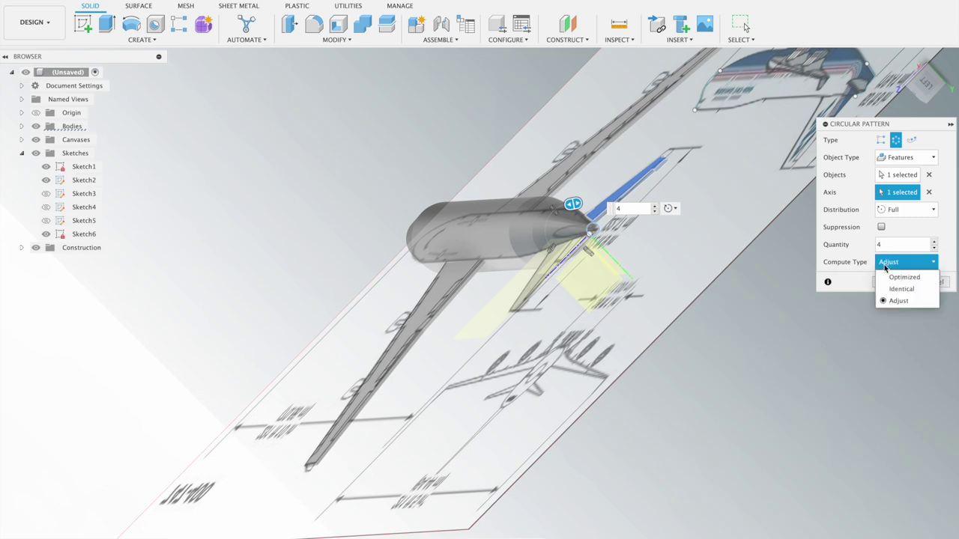
pyautogui.click(878, 188)
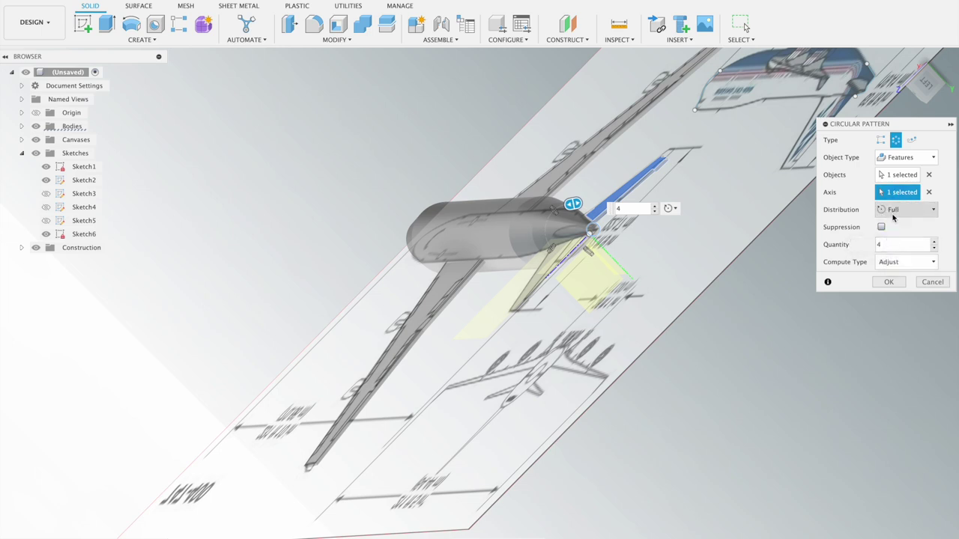
pyautogui.click(893, 215)
pyautogui.click(897, 231)
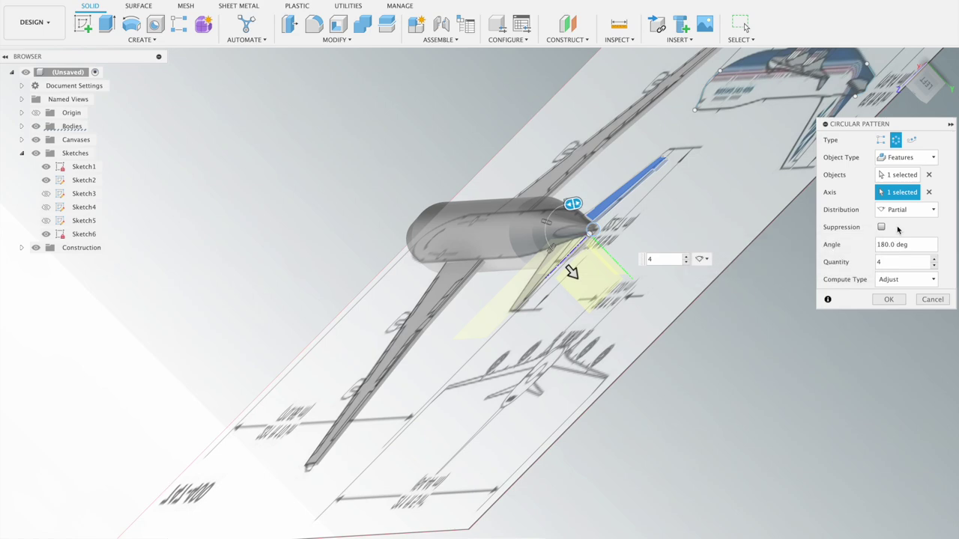
pyautogui.moveTo(905, 244)
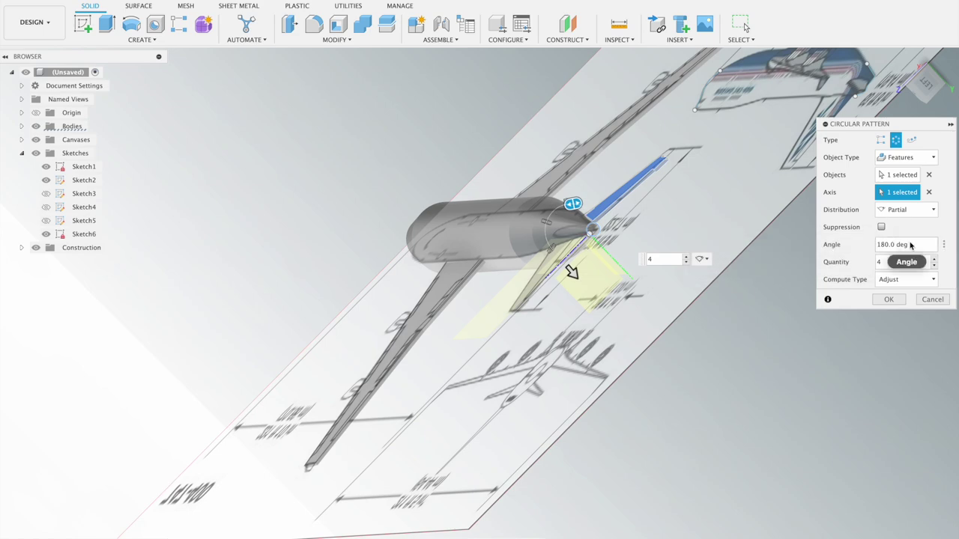
pyautogui.scroll(3, 588, 204)
pyautogui.scroll(3, 589, 204)
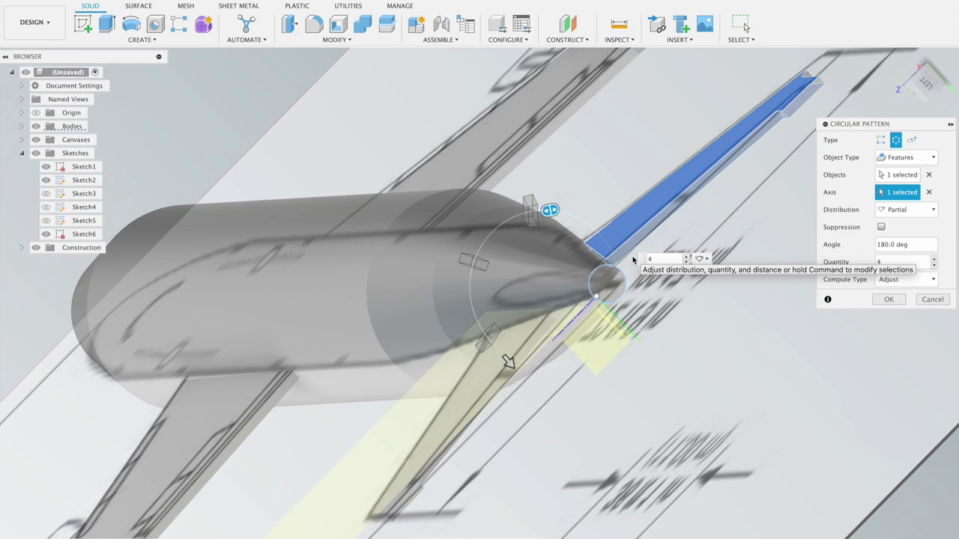
pyautogui.moveTo(633, 260)
pyautogui.keyDown('shift'); pyautogui.mouseDown(button='middle')
pyautogui.moveTo(620, 249)
pyautogui.moveTo(606, 261)
pyautogui.moveTo(632, 240)
pyautogui.moveTo(675, 252)
pyautogui.mouseUp(button='middle'); pyautogui.keyUp('shift')
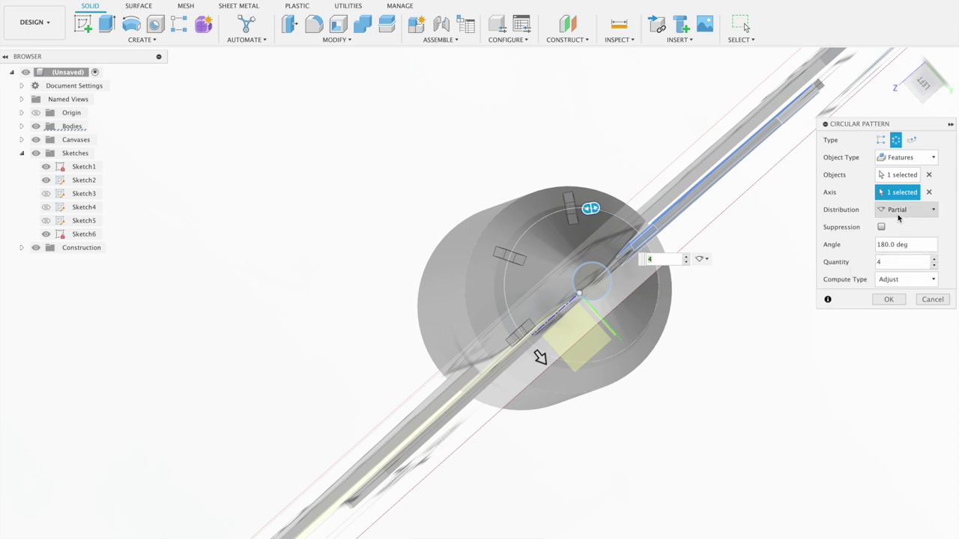
# Keep Partial and Adjust, set Quantity to 3, and commit the circular pattern.
pyautogui.click(899, 212)
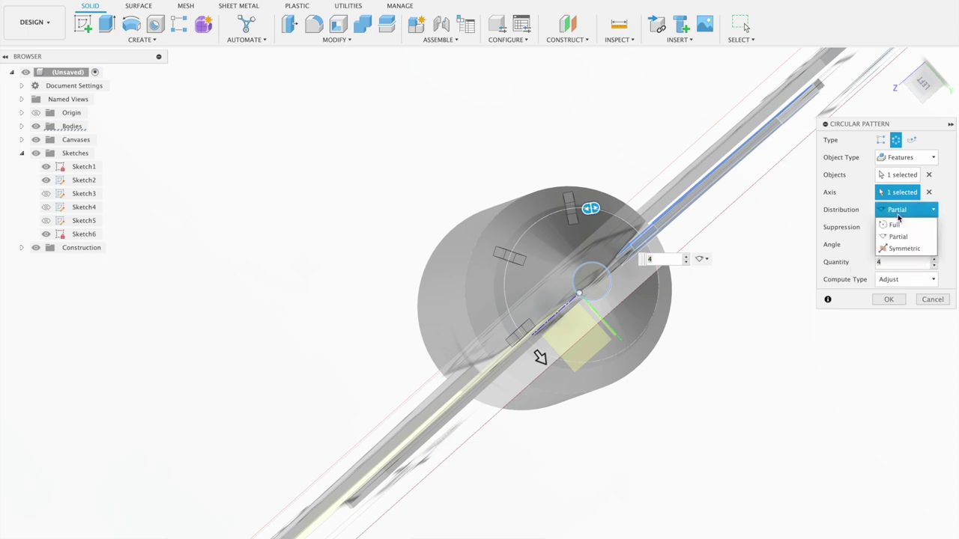
pyautogui.click(898, 217)
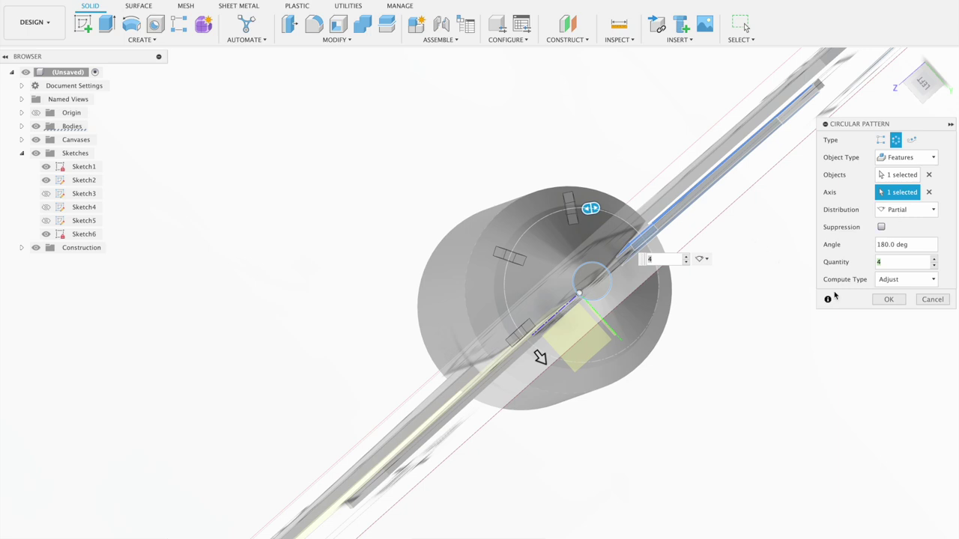
pyautogui.click(902, 278)
pyautogui.click(901, 279)
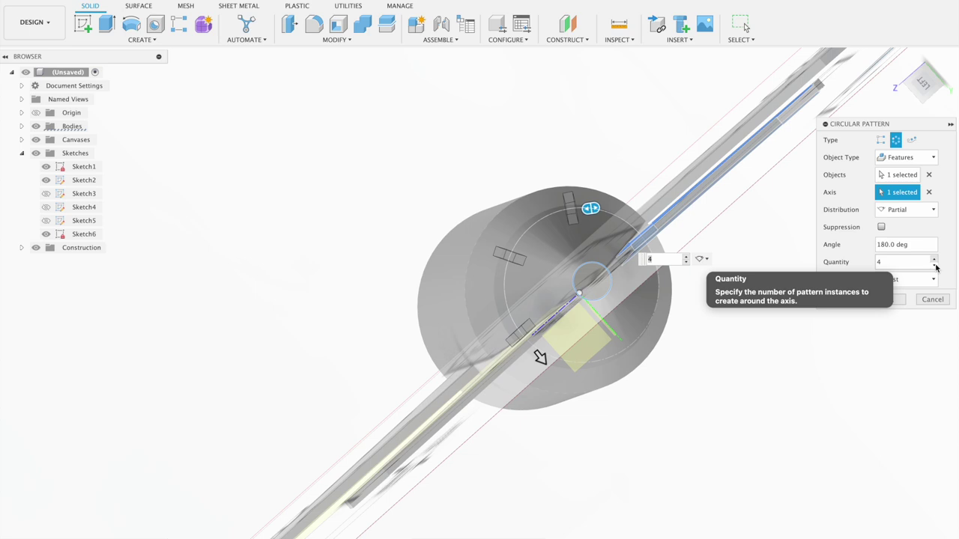
pyautogui.click(935, 265)
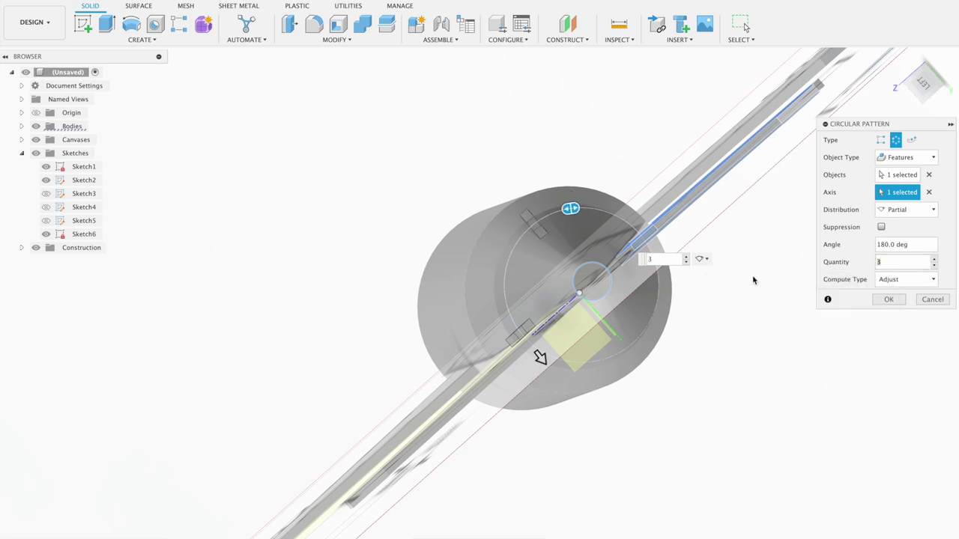
pyautogui.click(877, 299)
pyautogui.scroll(2, 550, 135)
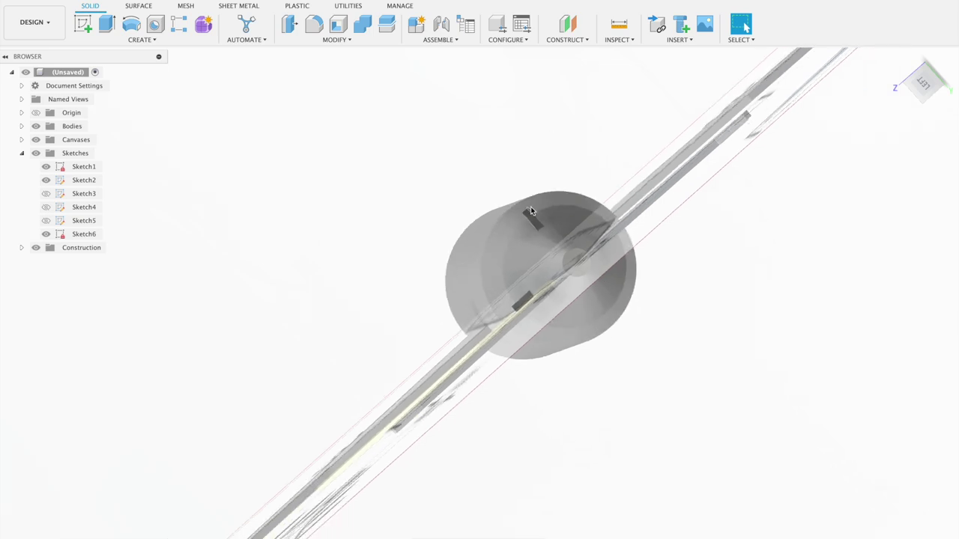
# Cancel the stray Hole, zoom to the tail, select the horizontal stabilizer, and open Create.
pyautogui.press('h')
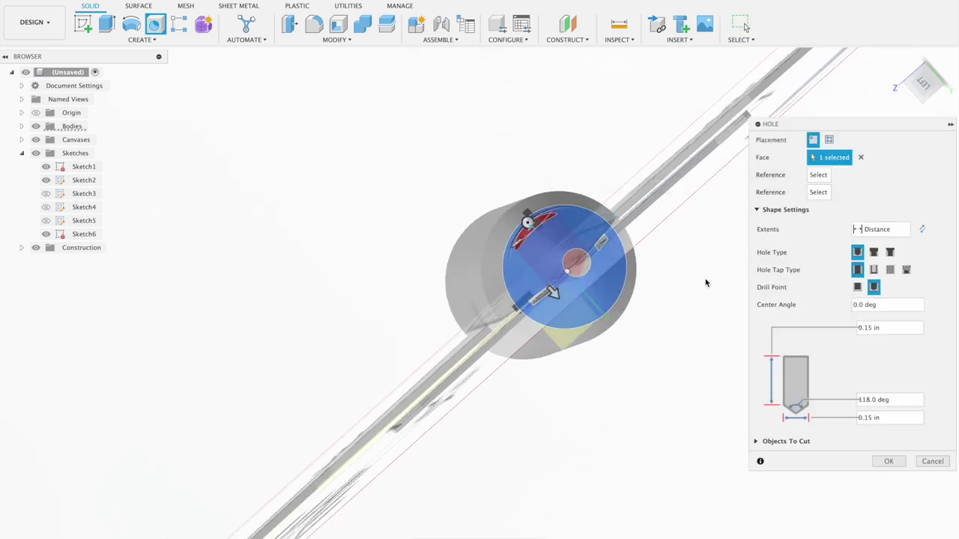
pyautogui.click(933, 462)
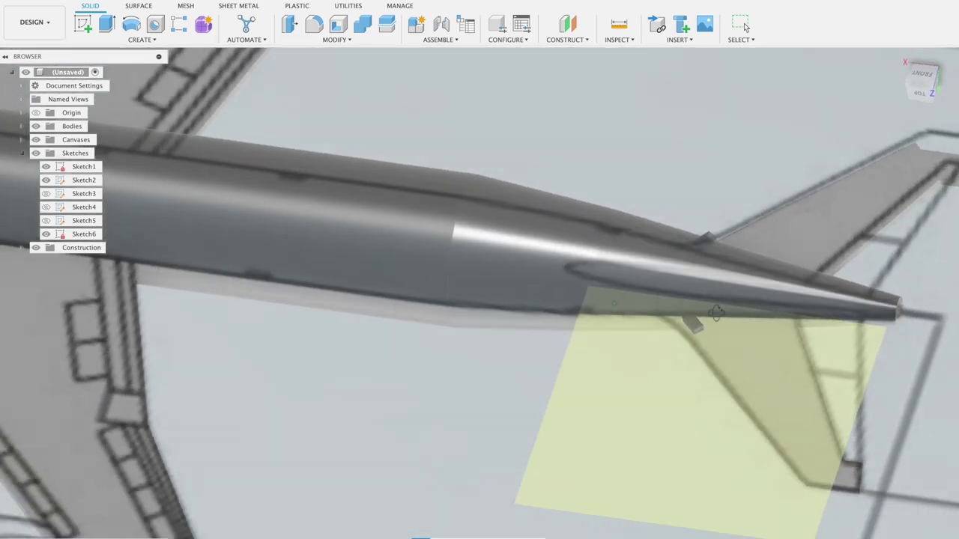
pyautogui.moveTo(716, 313)
pyautogui.keyDown('shift'); pyautogui.mouseDown(button='middle')
pyautogui.moveTo(735, 279)
pyautogui.moveTo(718, 276)
pyautogui.mouseUp(button='middle'); pyautogui.keyUp('shift')
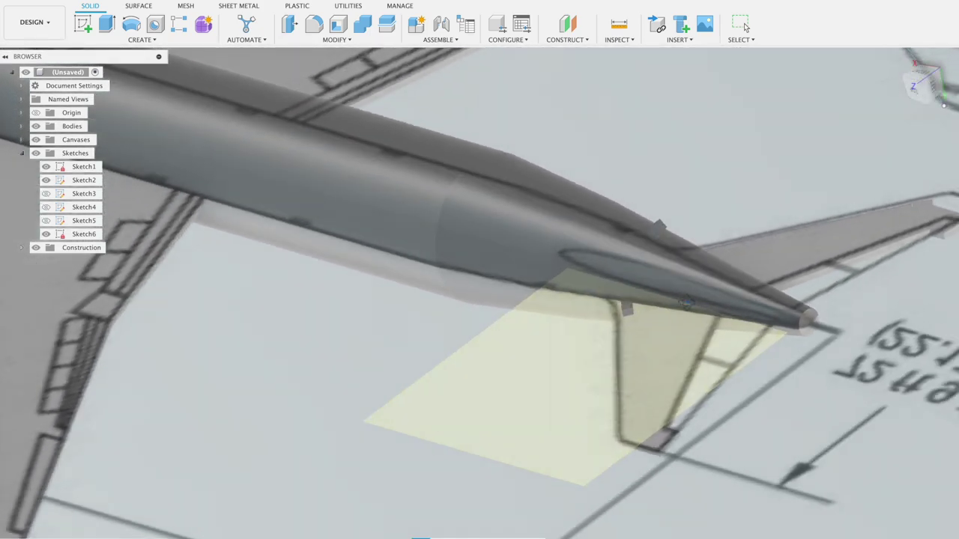
pyautogui.scroll(3, 717, 277)
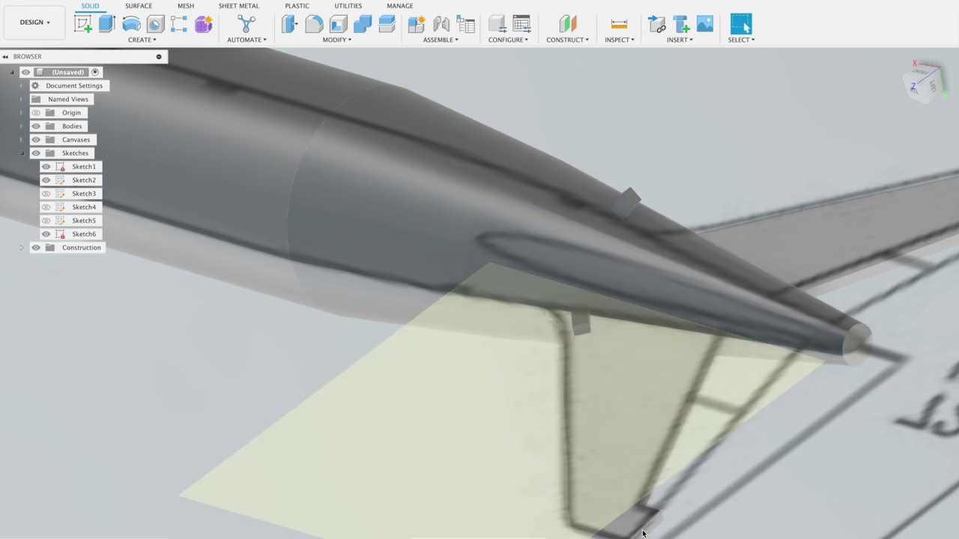
pyautogui.scroll(-2, 709, 327)
pyautogui.scroll(-3, 758, 292)
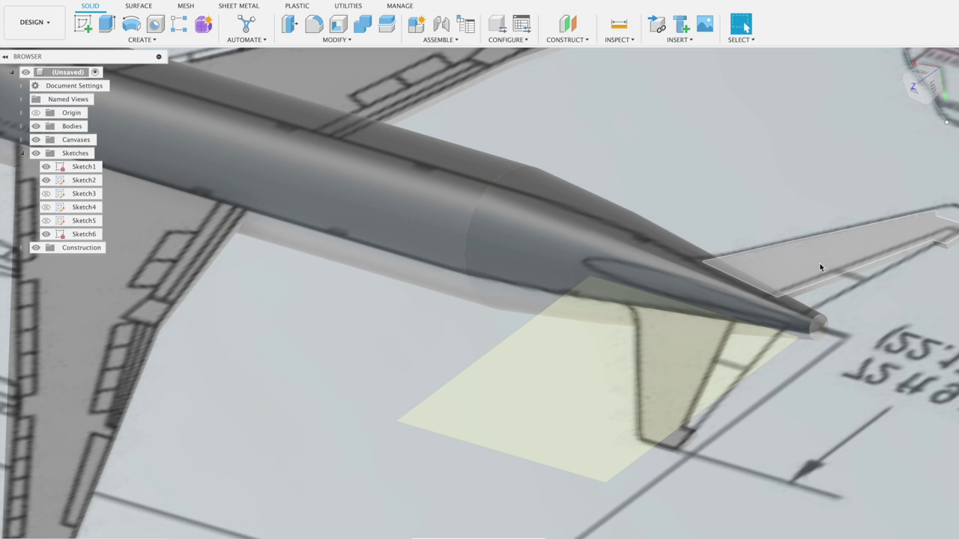
pyautogui.scroll(-2, 720, 197)
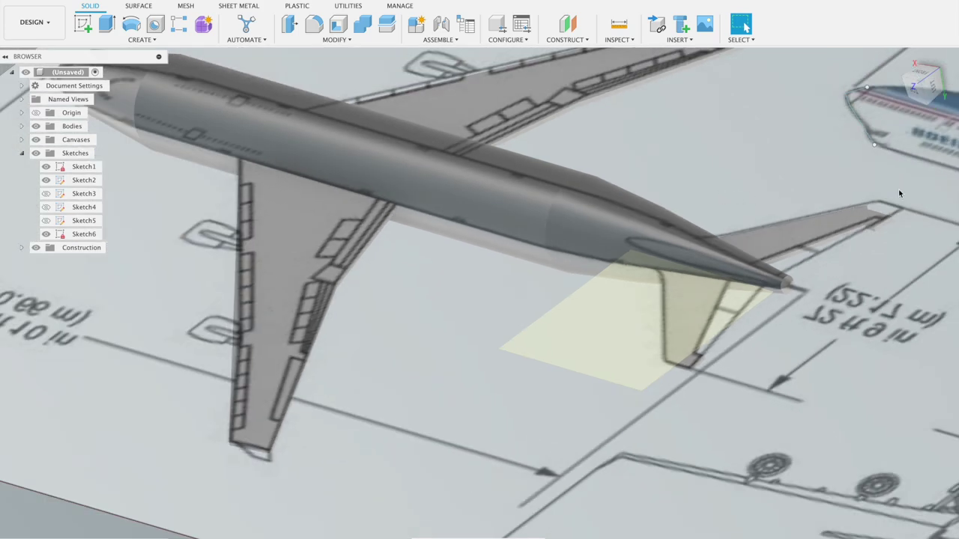
pyautogui.scroll(2, 832, 233)
pyautogui.scroll(2, 768, 270)
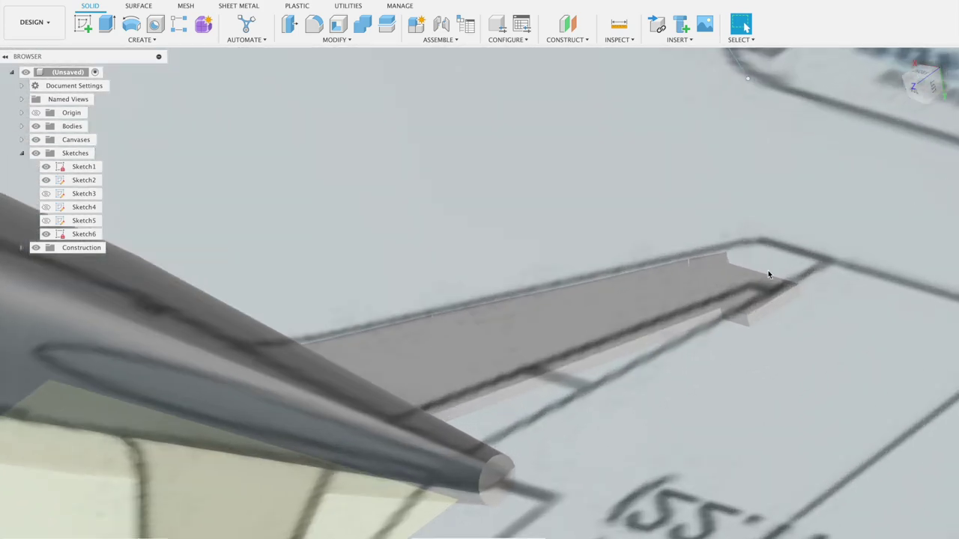
pyautogui.click(637, 334)
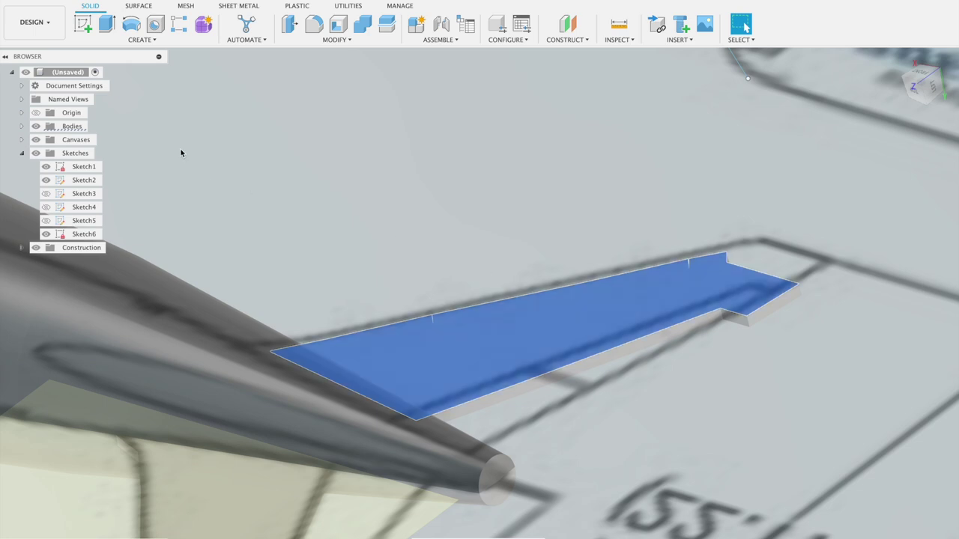
pyautogui.click(140, 39)
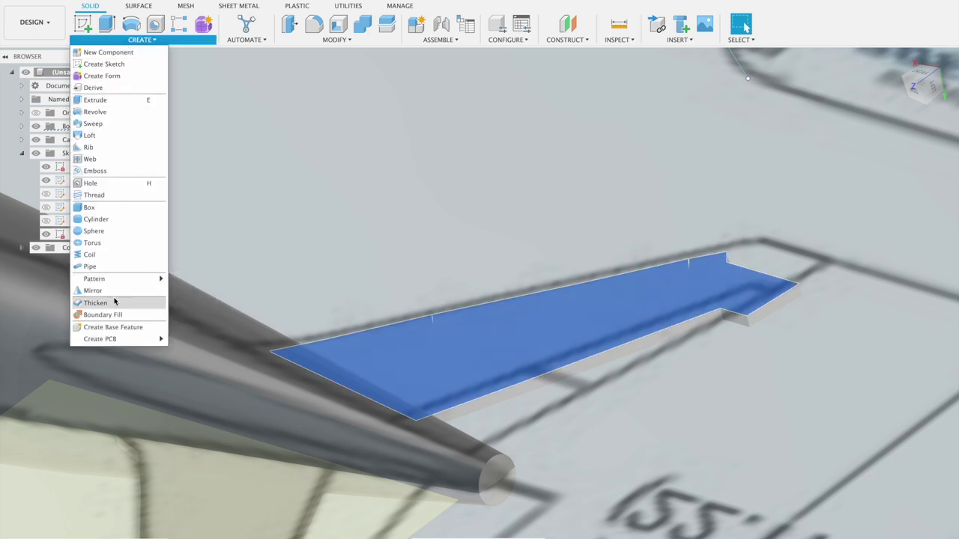
# Start a Circular Pattern with object type Faces and select the stabilizer face.
pyautogui.moveTo(94, 278)
pyautogui.click(196, 290)
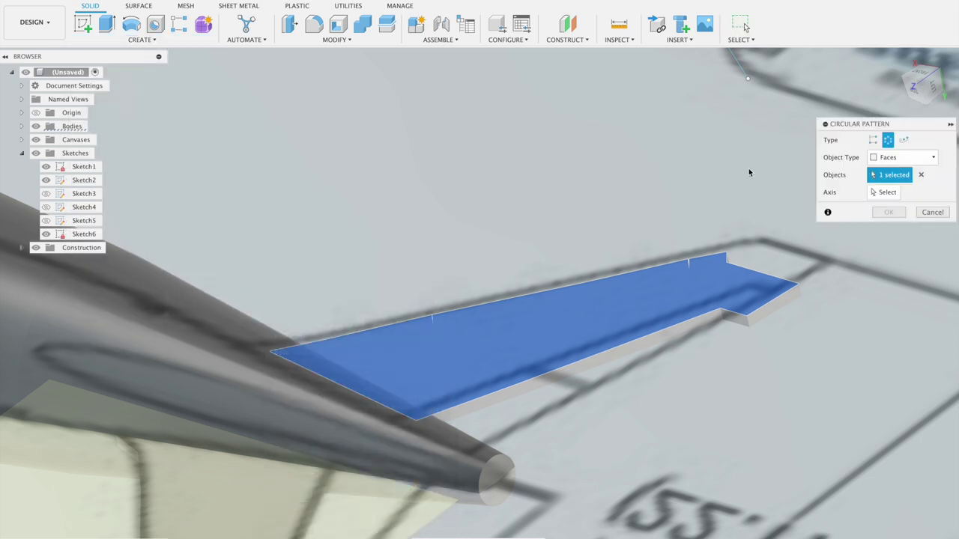
pyautogui.click(902, 157)
pyautogui.click(891, 169)
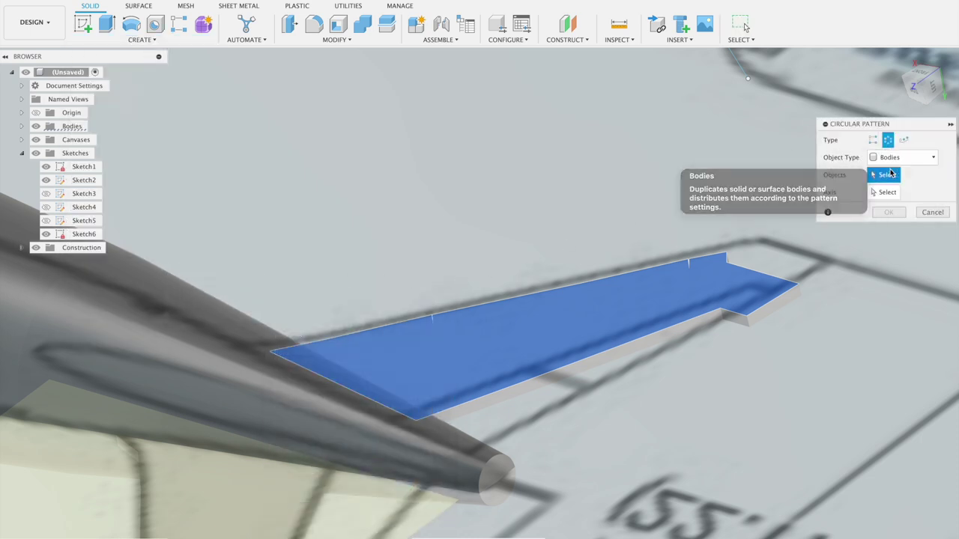
pyautogui.click(673, 314)
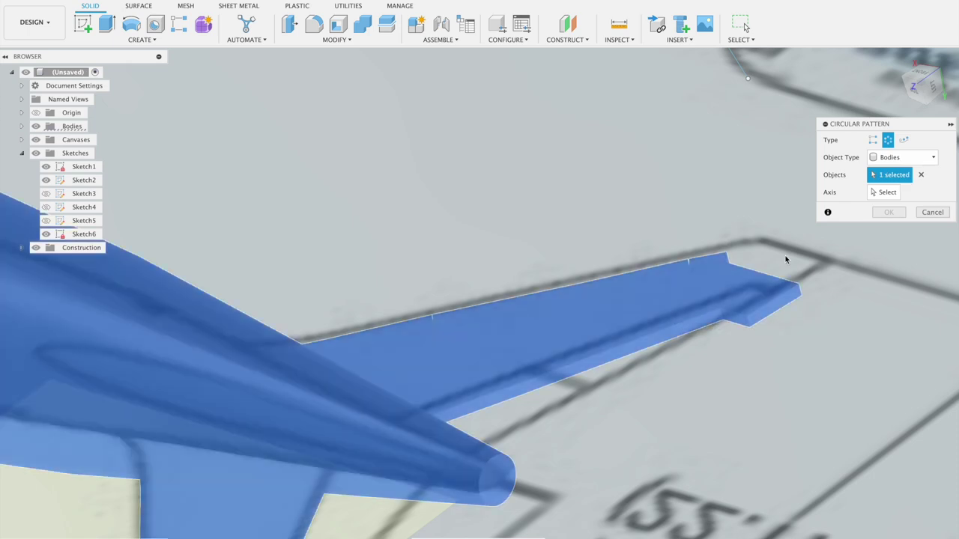
pyautogui.click(921, 175)
pyautogui.click(903, 157)
pyautogui.click(909, 184)
pyautogui.click(695, 312)
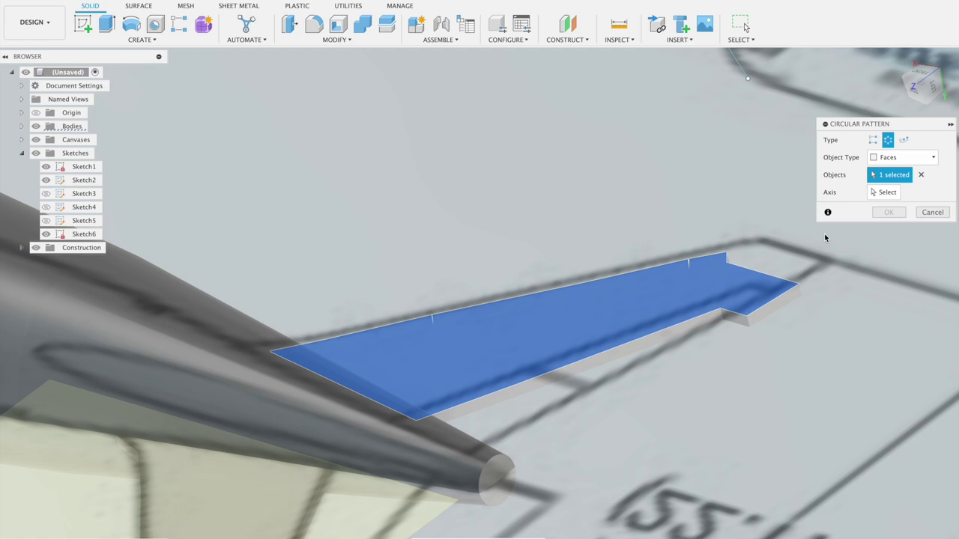
# Use the tail cone as axis and apply 3 copies; C-Pattern1 reports an error.
pyautogui.click(878, 196)
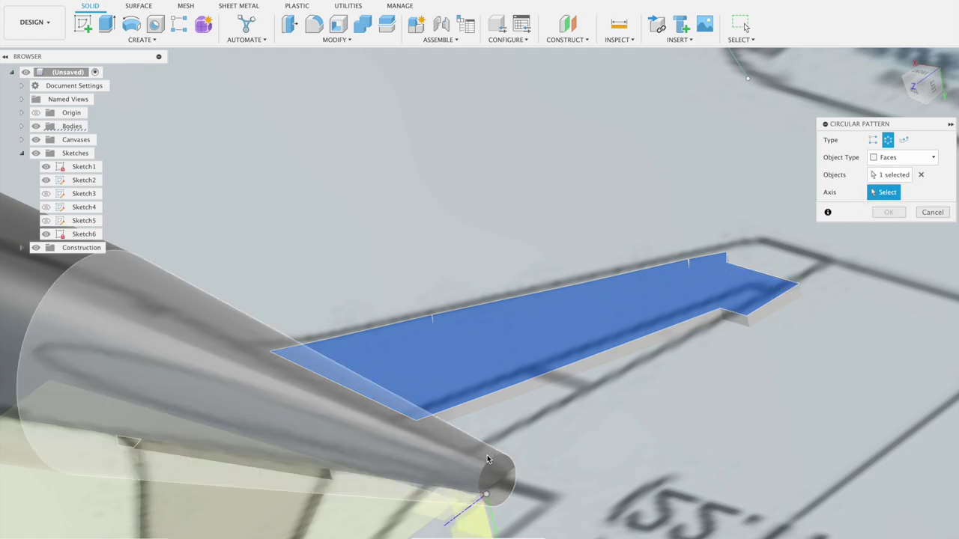
pyautogui.click(488, 460)
pyautogui.moveTo(605, 370)
pyautogui.keyDown('shift'); pyautogui.mouseDown(button='middle')
pyautogui.moveTo(699, 385)
pyautogui.moveTo(702, 397)
pyautogui.moveTo(683, 382)
pyautogui.moveTo(686, 369)
pyautogui.mouseUp(button='middle'); pyautogui.keyUp('shift')
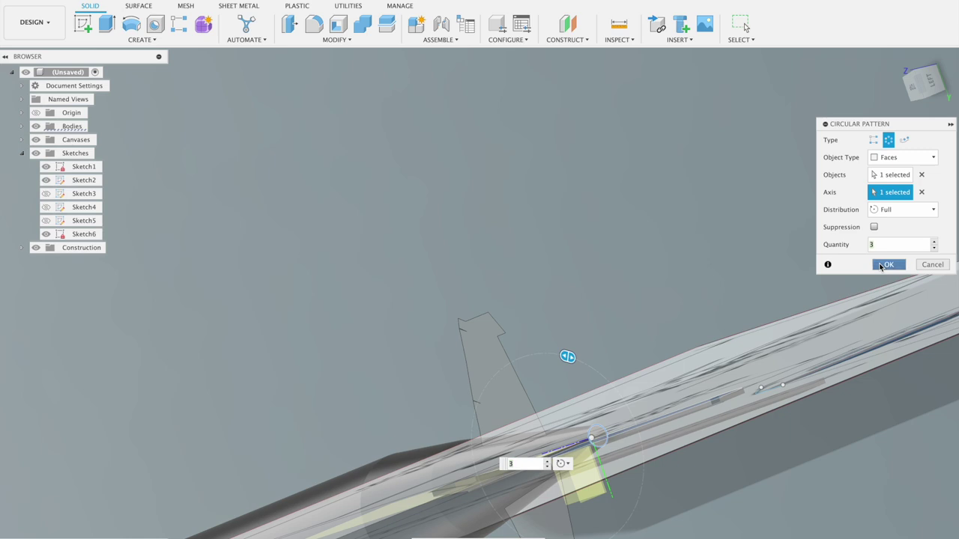
pyautogui.click(884, 265)
pyautogui.keyDown('shift'); pyautogui.moveTo(879, 266); pyautogui.dragTo(878, 270, button='middle'); pyautogui.keyUp('shift')
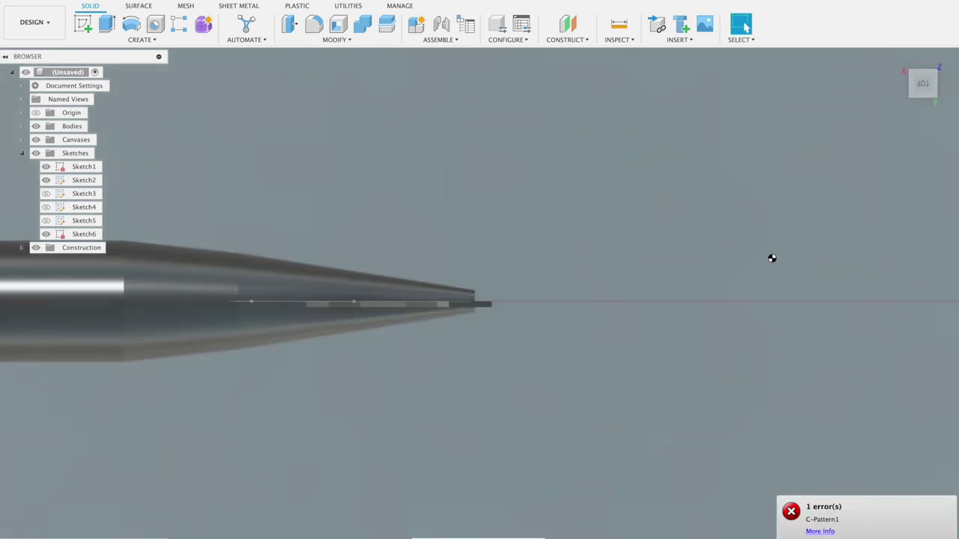
pyautogui.doubleClick(740, 283)
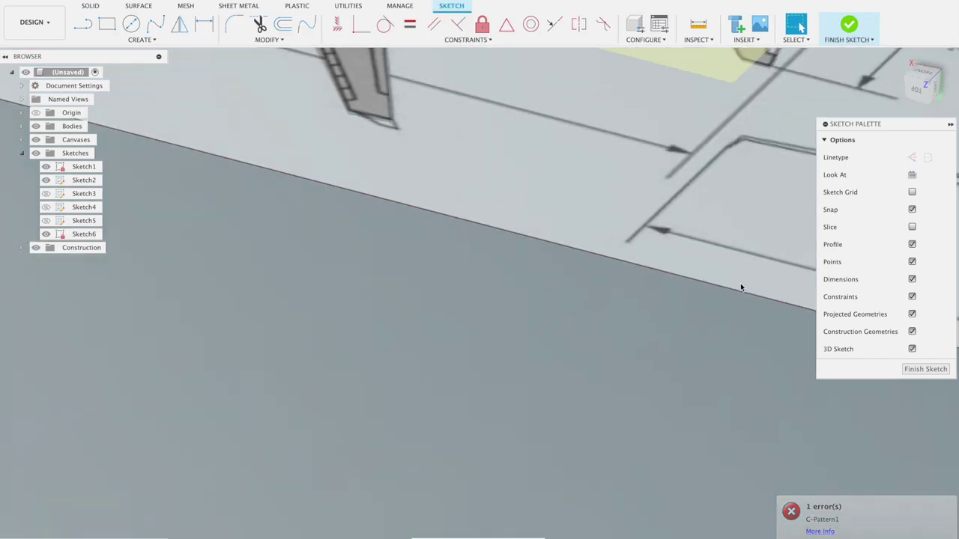
# Inspect the horizontal stabilizer up close, then finish the empty Sketch6 without drawing anything.
pyautogui.keyDown('shift'); pyautogui.moveTo(740, 287); pyautogui.dragTo(467, 370, button='middle'); pyautogui.keyUp('shift')
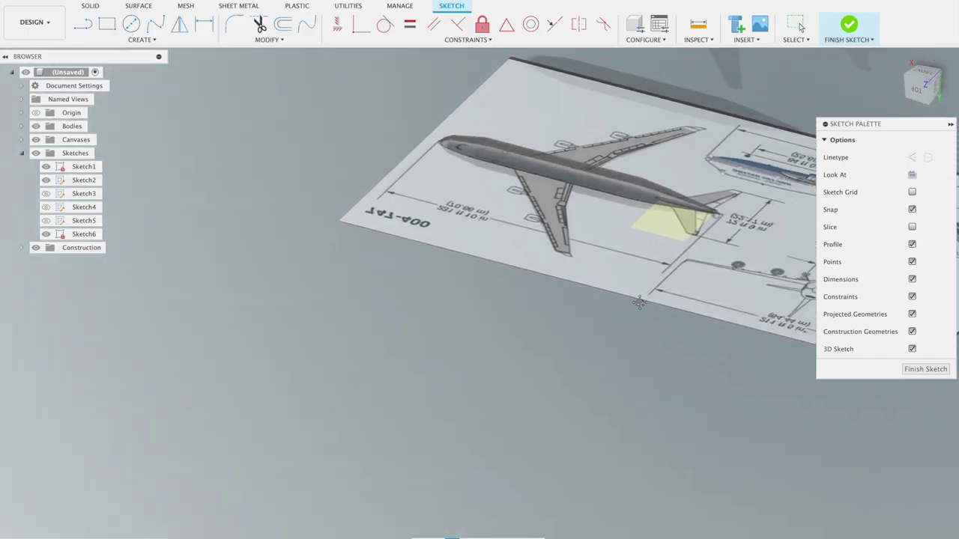
pyautogui.scroll(3, 468, 370)
pyautogui.scroll(3, 487, 353)
pyautogui.scroll(3, 520, 327)
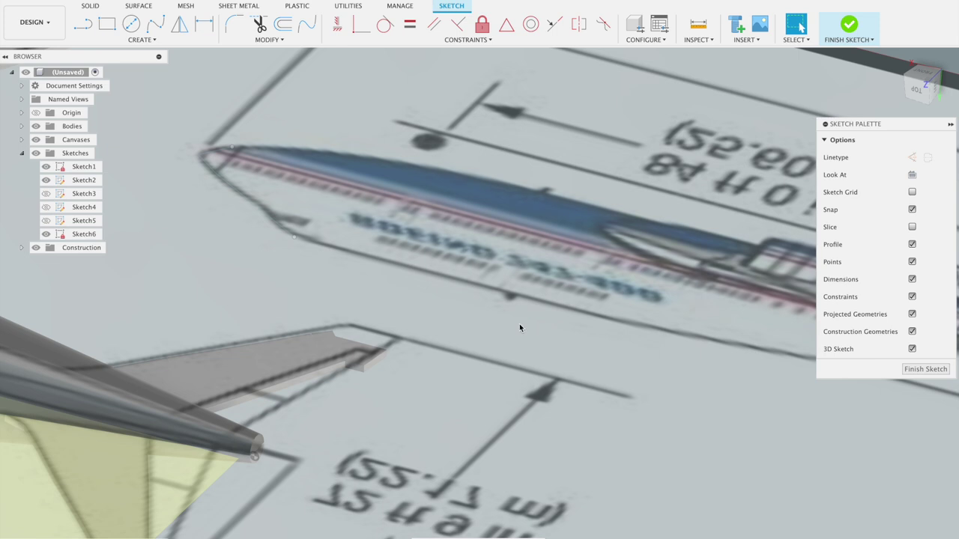
pyautogui.scroll(2, 665, 267)
pyautogui.keyDown('shift'); pyautogui.moveTo(665, 267); pyautogui.dragTo(717, 241, button='middle'); pyautogui.keyUp('shift')
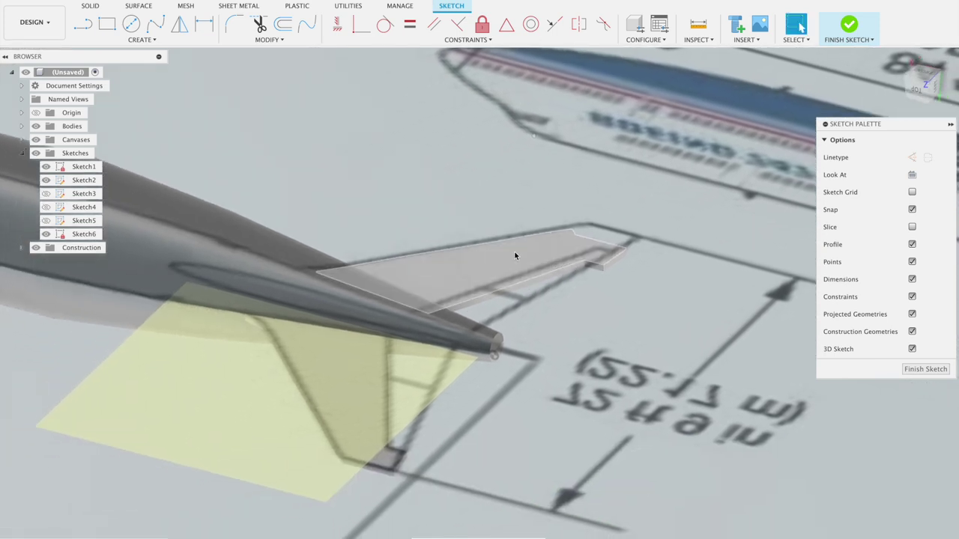
pyautogui.click(141, 39)
pyautogui.moveTo(96, 99)
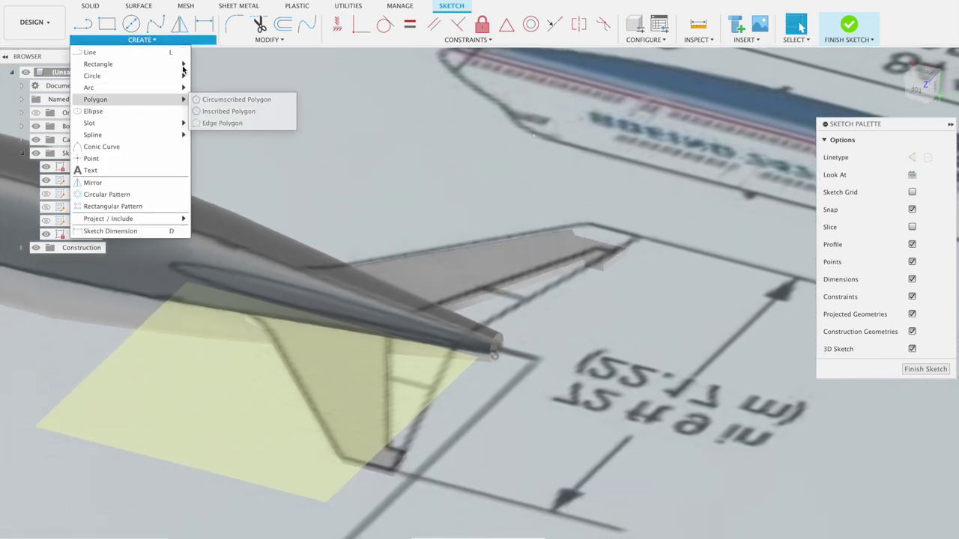
pyautogui.moveTo(92, 75)
pyautogui.click(430, 132)
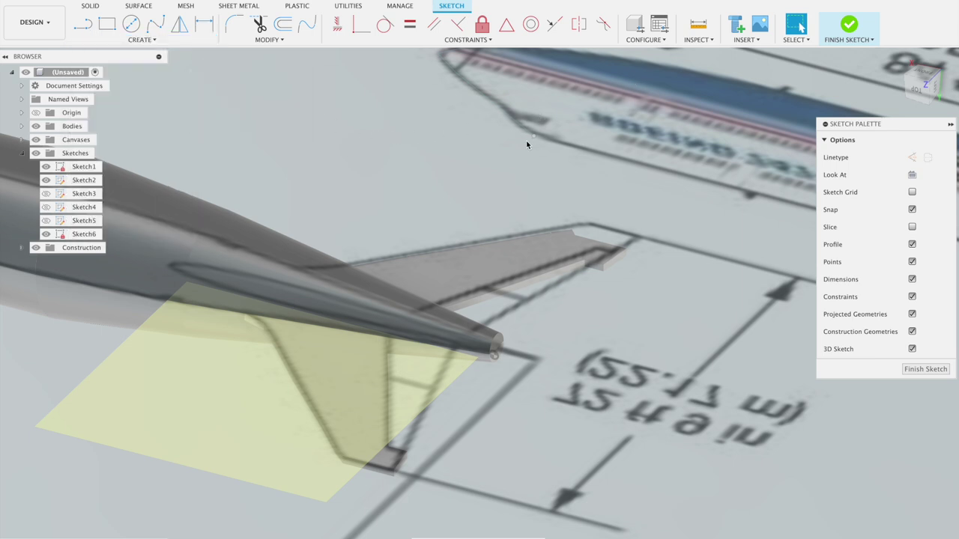
pyautogui.click(849, 25)
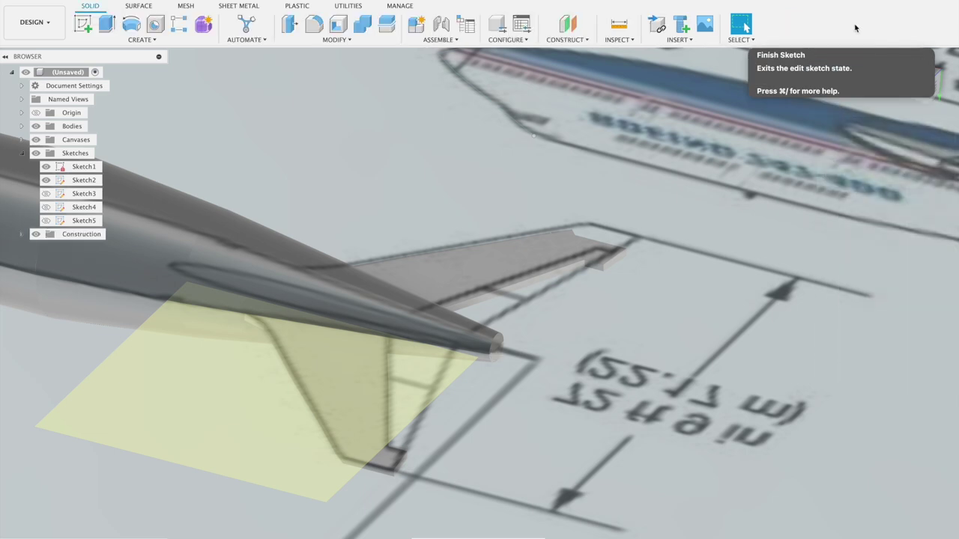
# Set up a 3-copy Features circular pattern of the stabilizer around the tail cone, then cancel it.
pyautogui.click(151, 41)
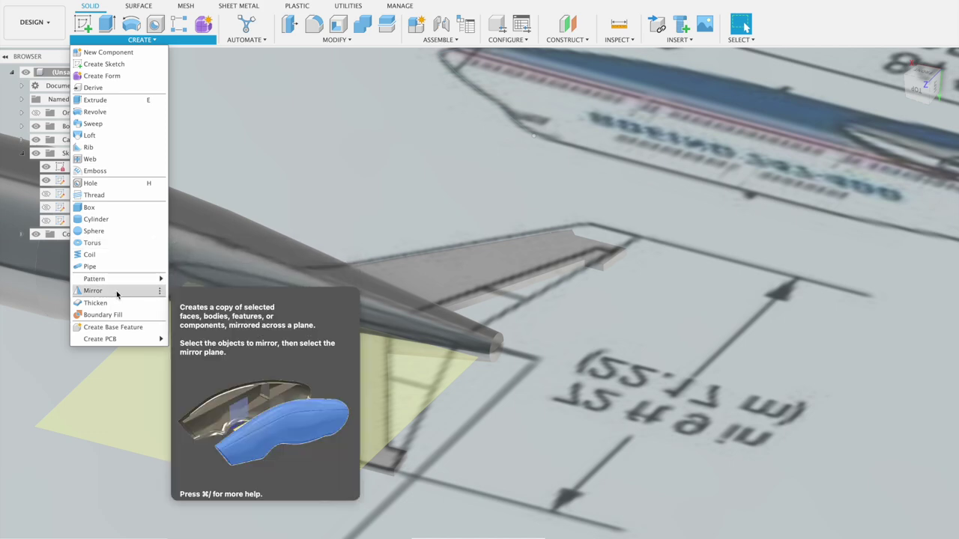
pyautogui.moveTo(95, 279)
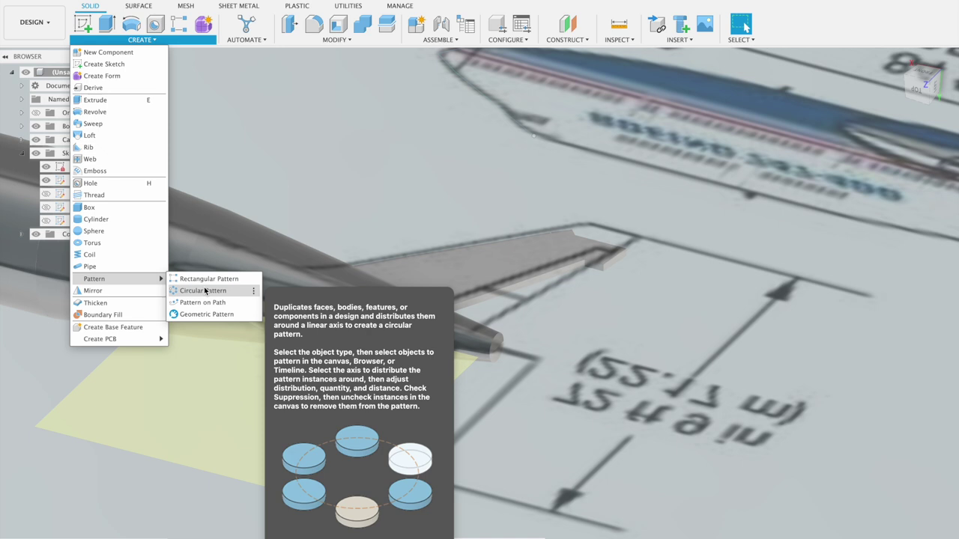
pyautogui.click(205, 291)
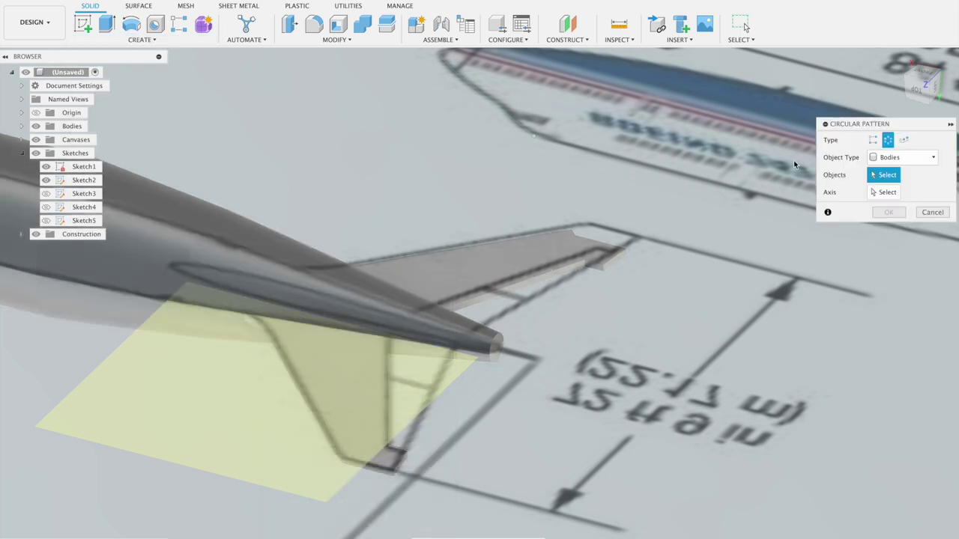
pyautogui.click(891, 160)
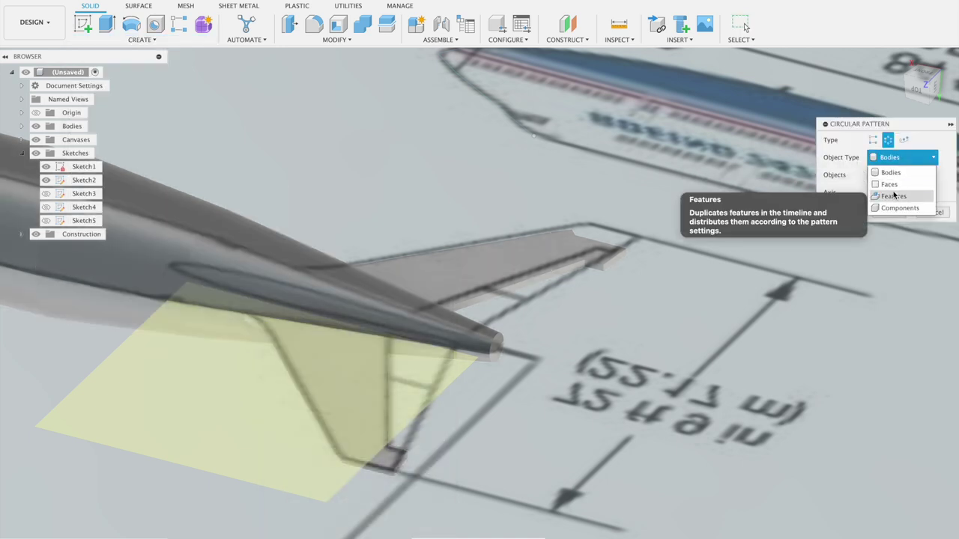
pyautogui.click(845, 197)
pyautogui.click(556, 261)
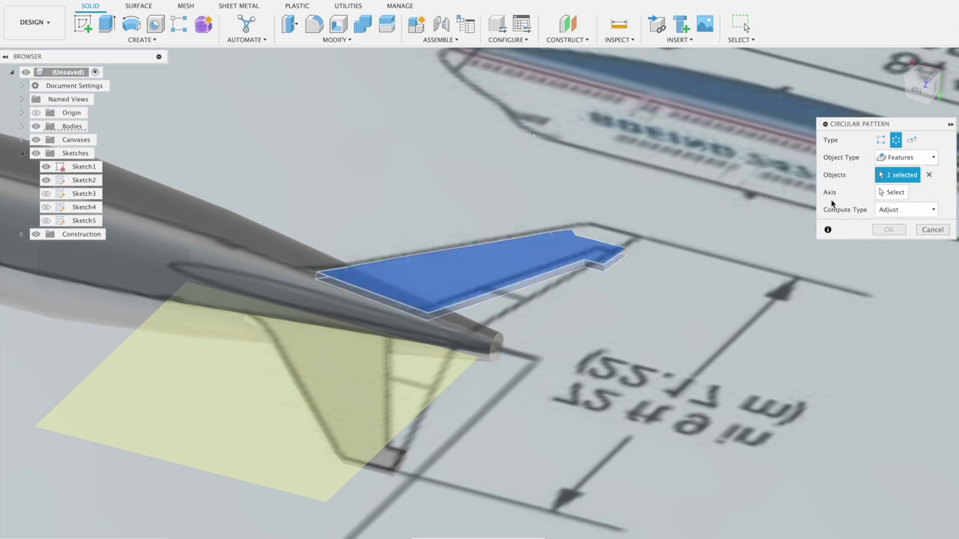
pyautogui.click(884, 193)
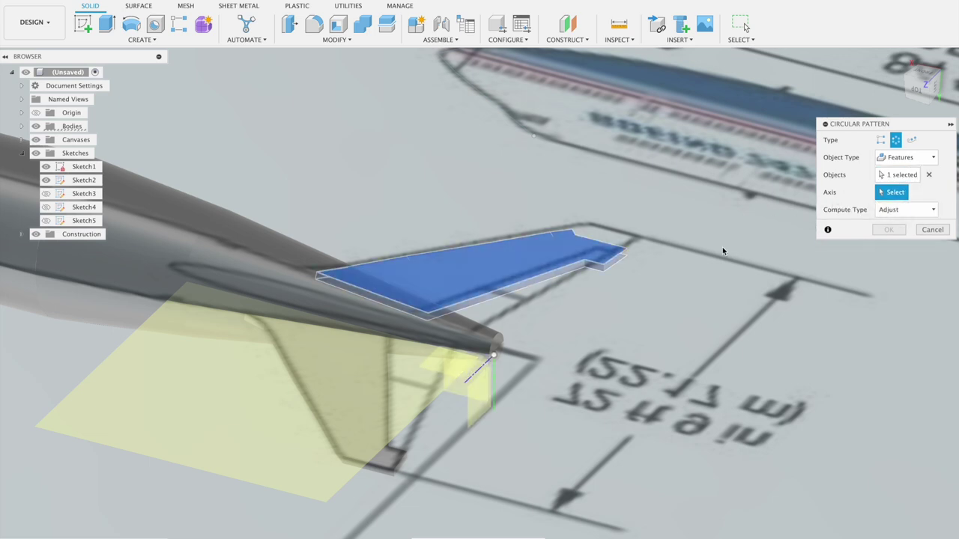
pyautogui.click(498, 337)
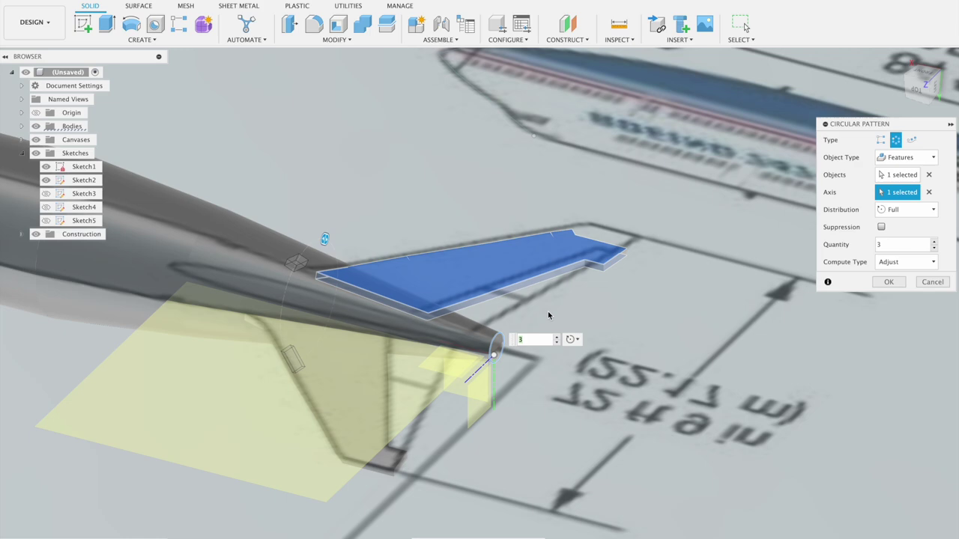
pyautogui.click(931, 283)
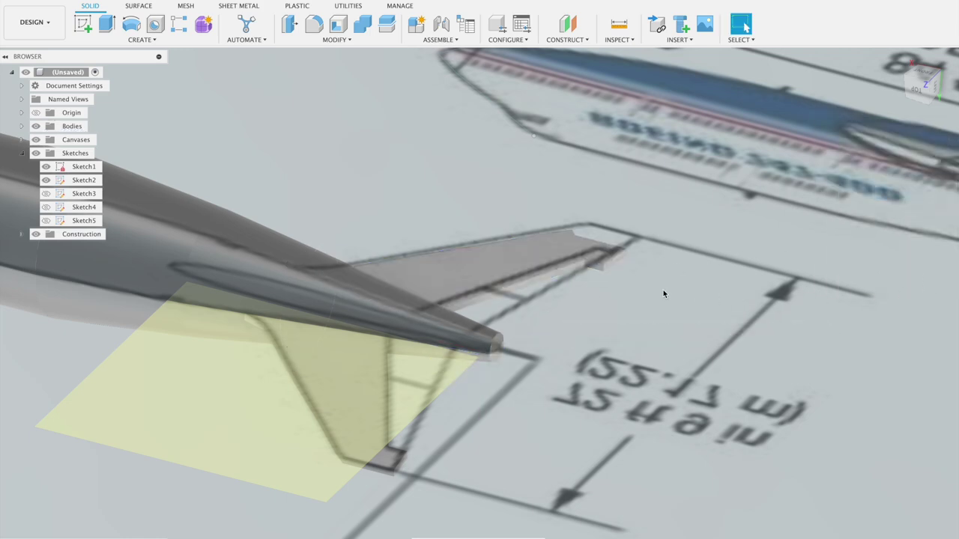
# Snap to the TOP view and start a new sketch on the tail plane.
pyautogui.keyDown('shift'); pyautogui.moveTo(663, 294); pyautogui.dragTo(881, 104, button='middle'); pyautogui.keyUp('shift')
pyautogui.click(928, 84)
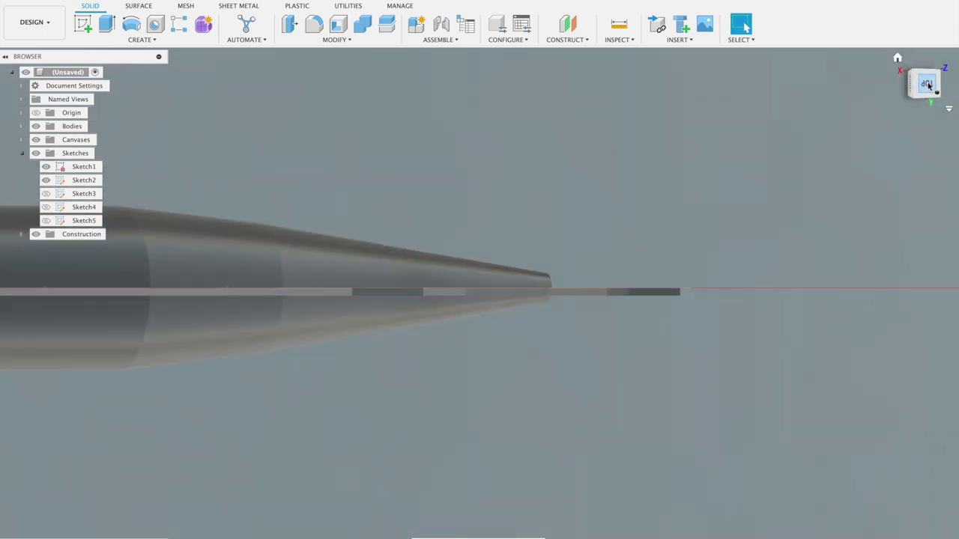
pyautogui.click(83, 24)
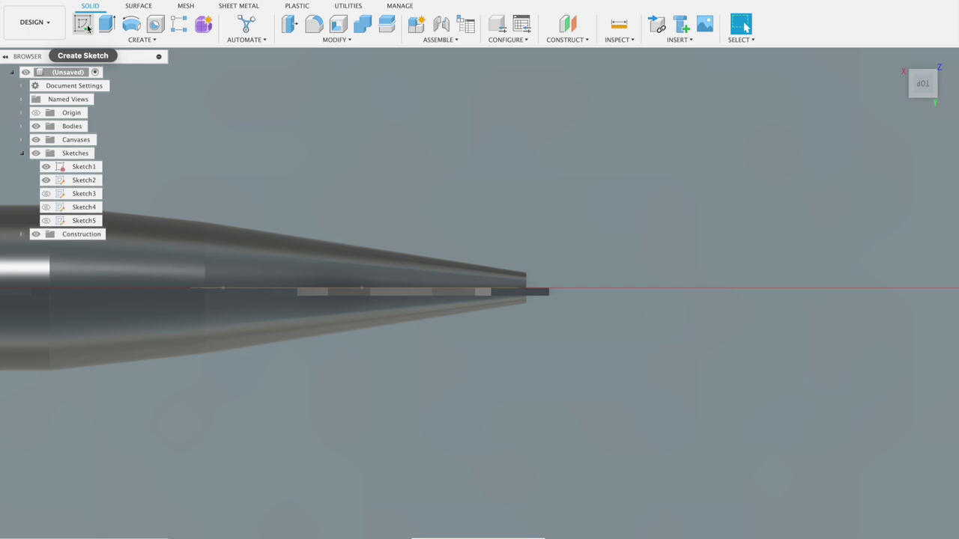
pyautogui.click(346, 261)
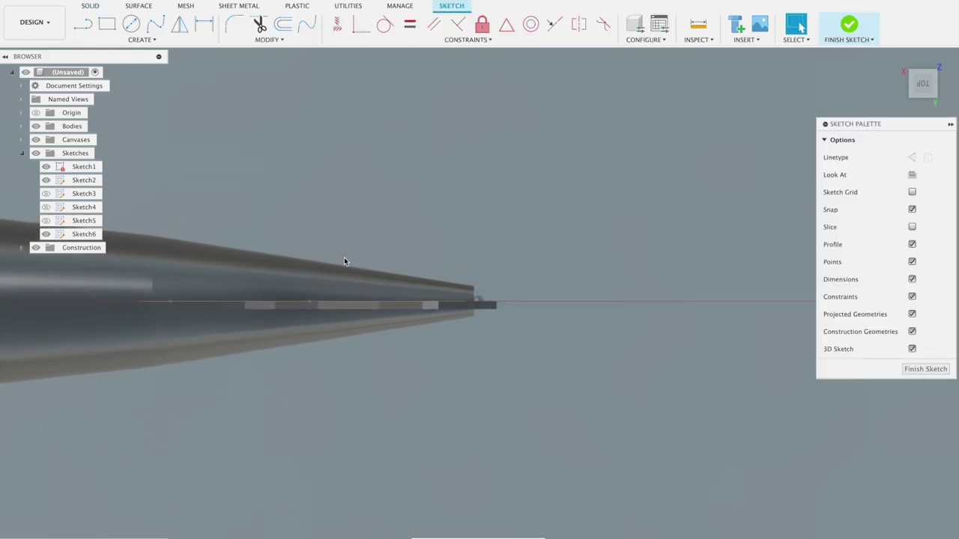
# Draw two stacked 2-point rectangles from a shared left corner over the tail cone.
pyautogui.click(106, 28)
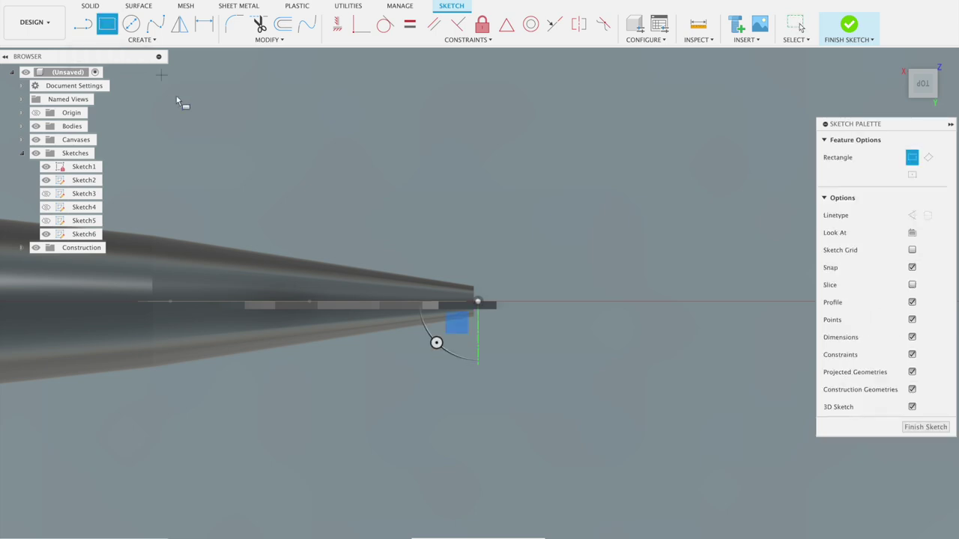
pyautogui.click(187, 238)
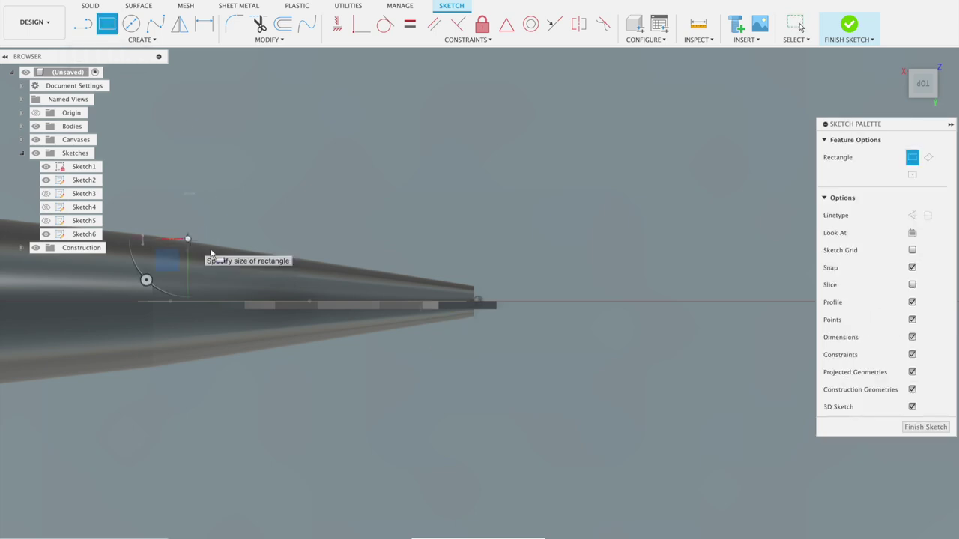
pyautogui.click(477, 176)
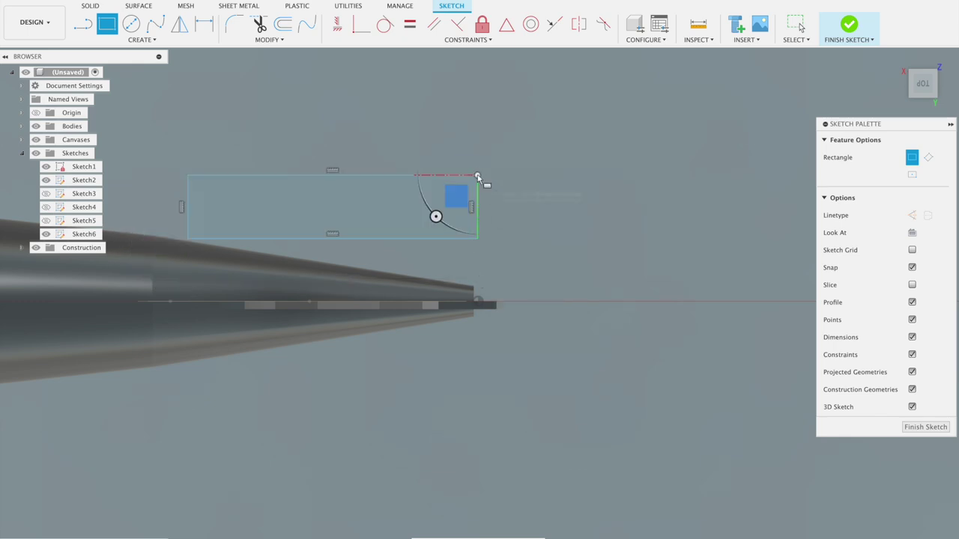
pyautogui.click(189, 239)
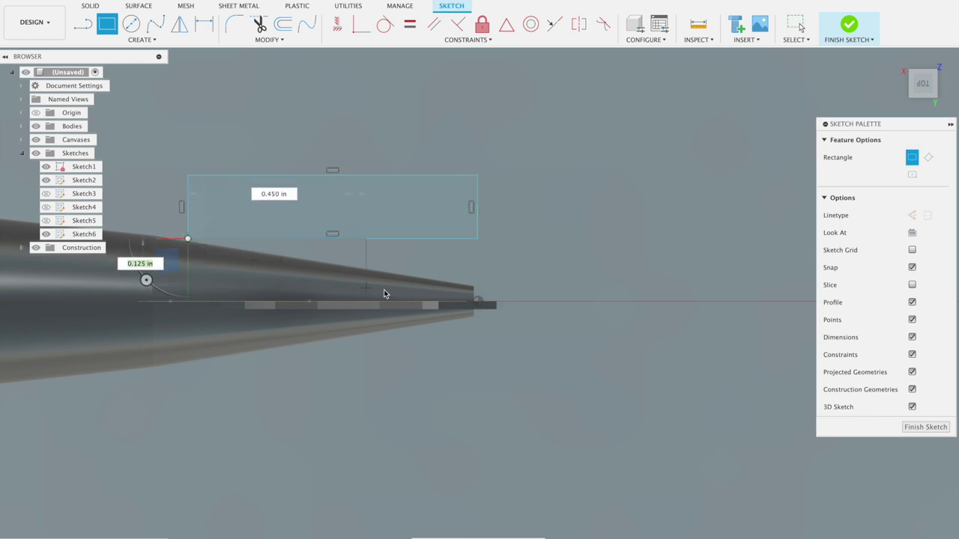
pyautogui.click(478, 289)
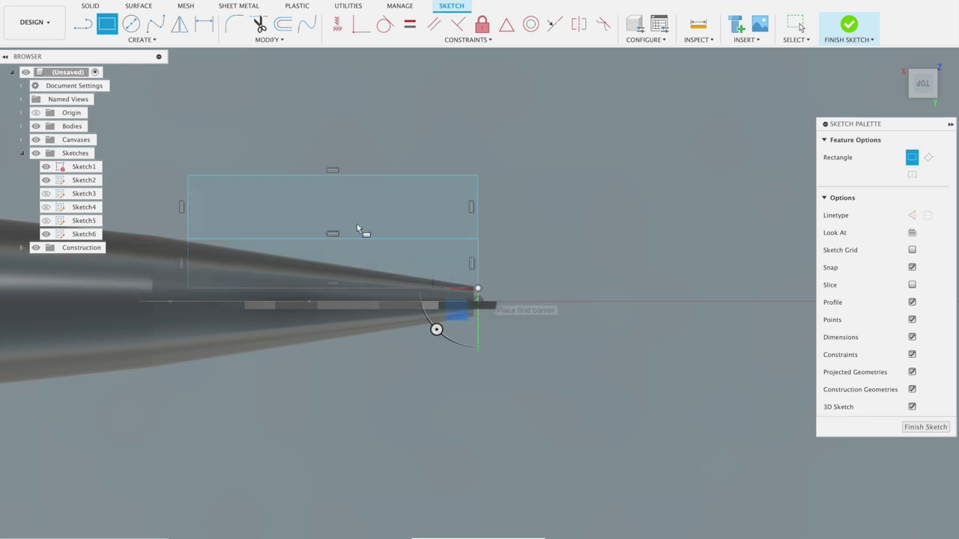
# Draw a diagonal line from the top-right rectangle corner to the bottom-left corner.
pyautogui.click(83, 23)
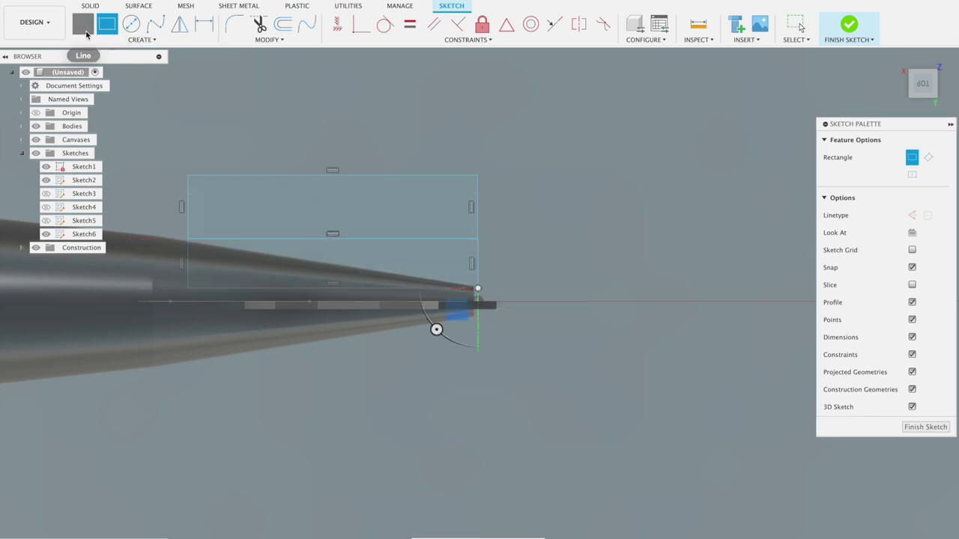
pyautogui.click(478, 176)
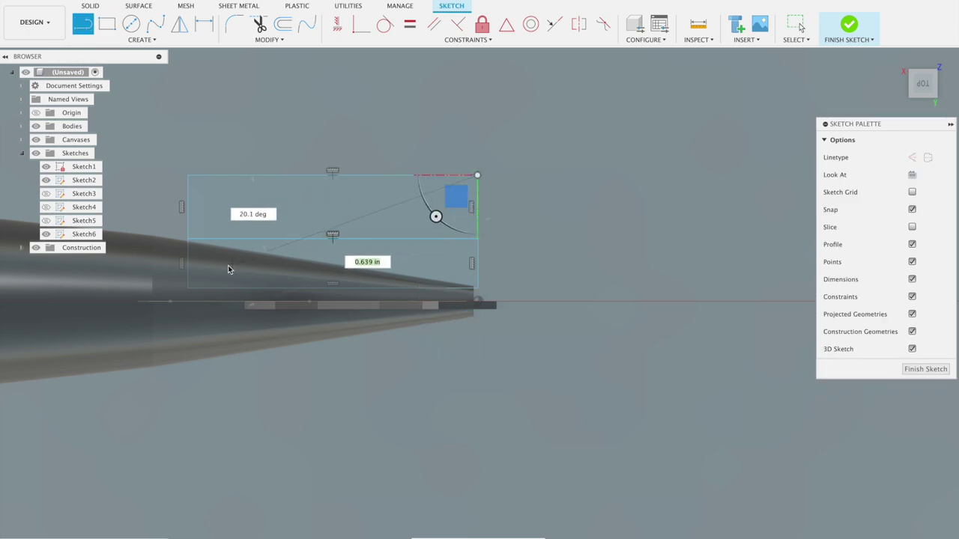
pyautogui.click(188, 288)
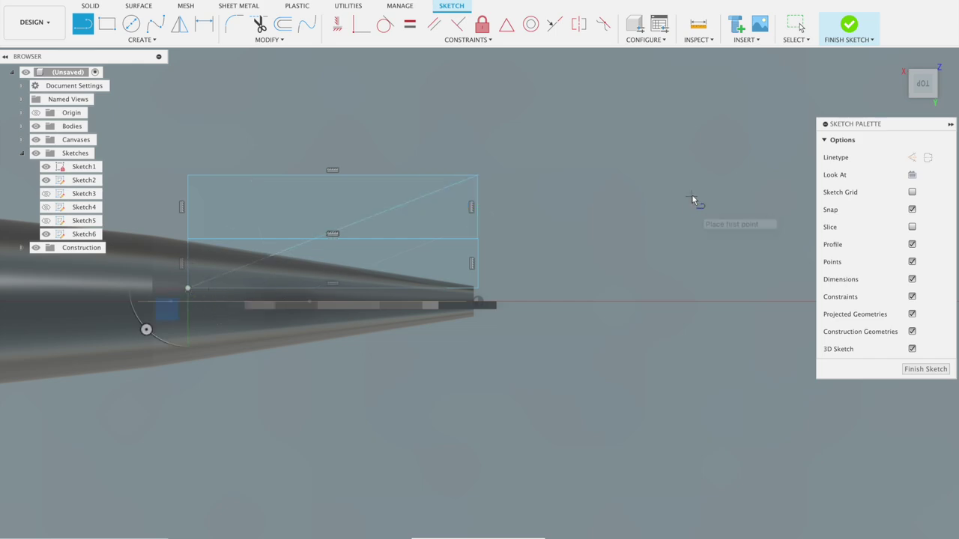
pyautogui.keyDown('shift'); pyautogui.moveTo(729, 163); pyautogui.dragTo(718, 170, button='middle'); pyautogui.keyUp('shift')
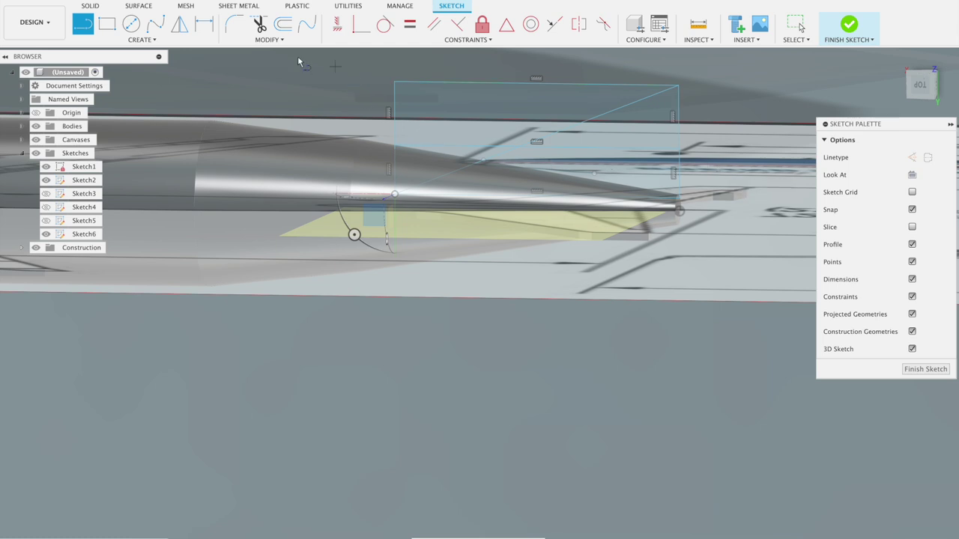
# Trim four unneeded rectangle edges from the tail-cone sketch.
pyautogui.click(258, 24)
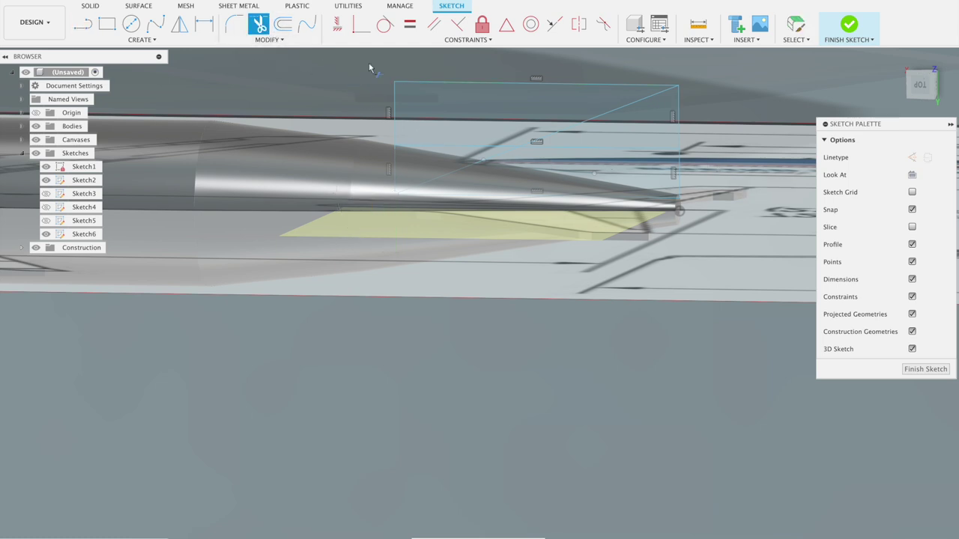
pyautogui.click(455, 82)
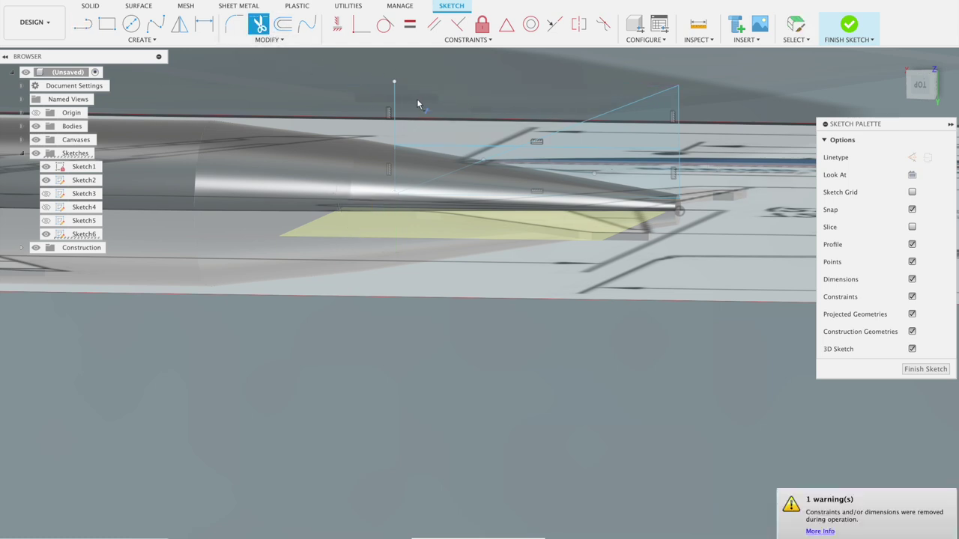
pyautogui.click(434, 147)
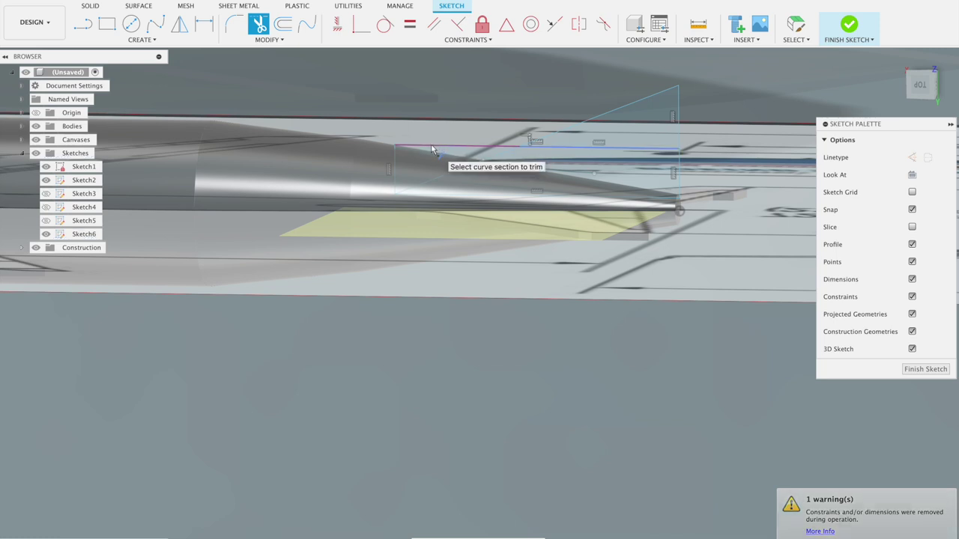
pyautogui.click(397, 165)
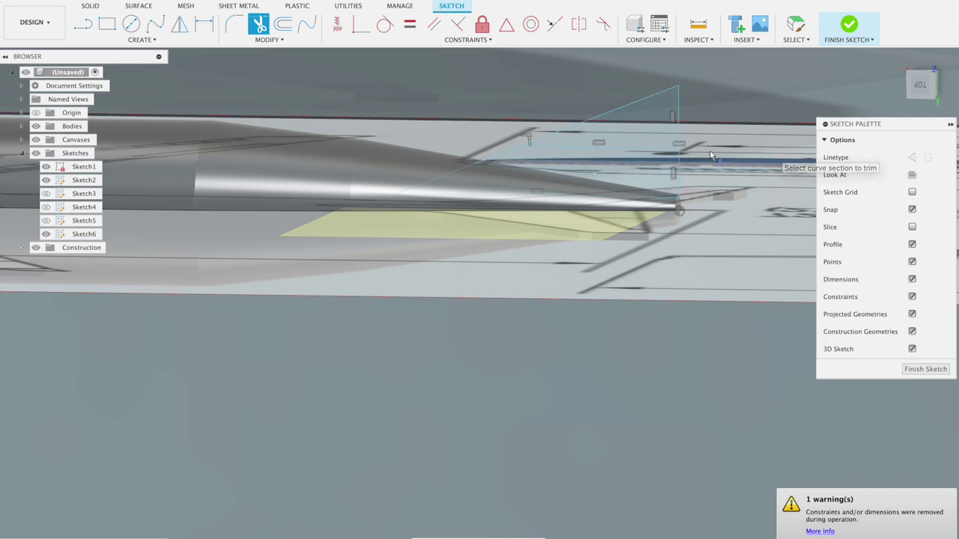
pyautogui.click(648, 152)
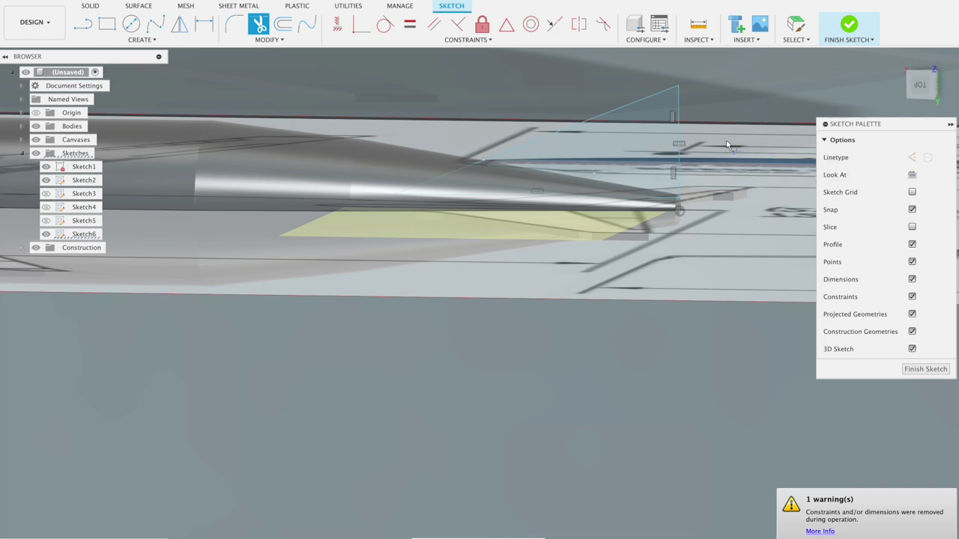
# Finish the tail fin outline sketch.
pyautogui.scroll(1, 733, 145)
pyautogui.scroll(1, 732, 144)
pyautogui.scroll(2, 732, 145)
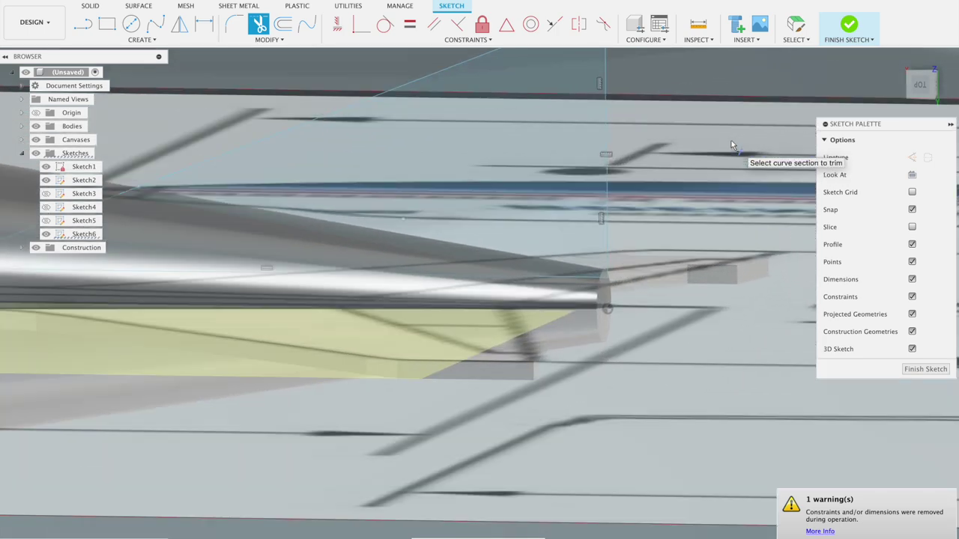
pyautogui.scroll(-1, 768, 97)
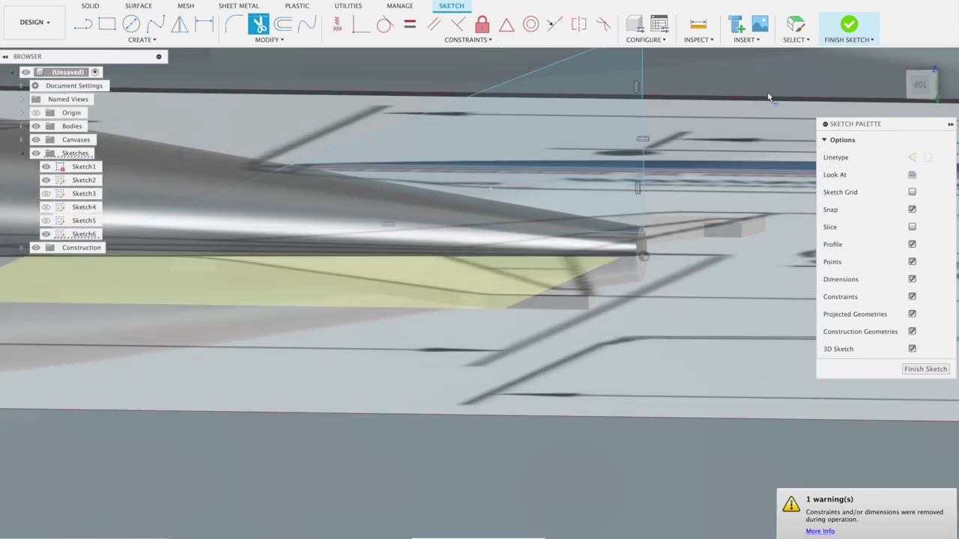
pyautogui.click(840, 41)
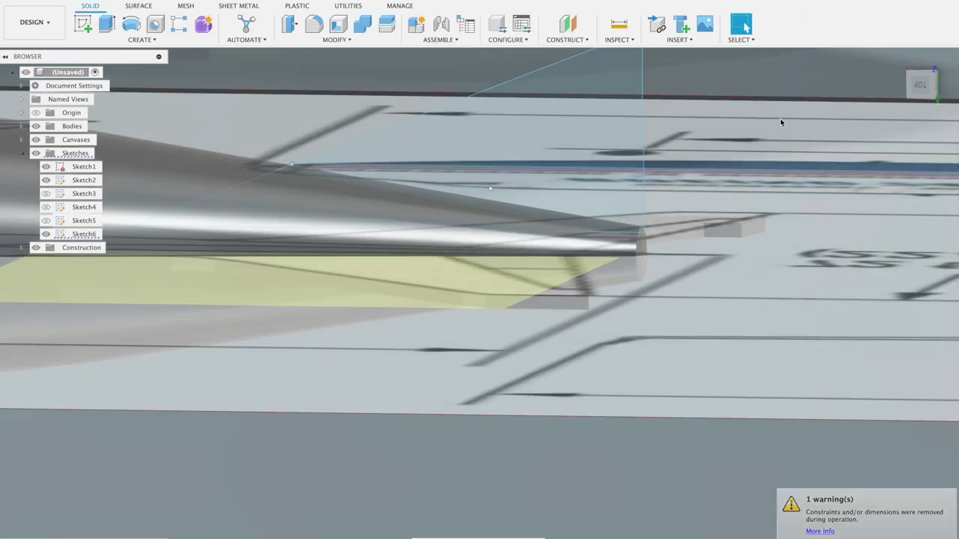
pyautogui.scroll(-1, 780, 118)
# Extrude the triangular fin profile 0.02 in symmetrically, joined to the existing body.
pyautogui.press('e')
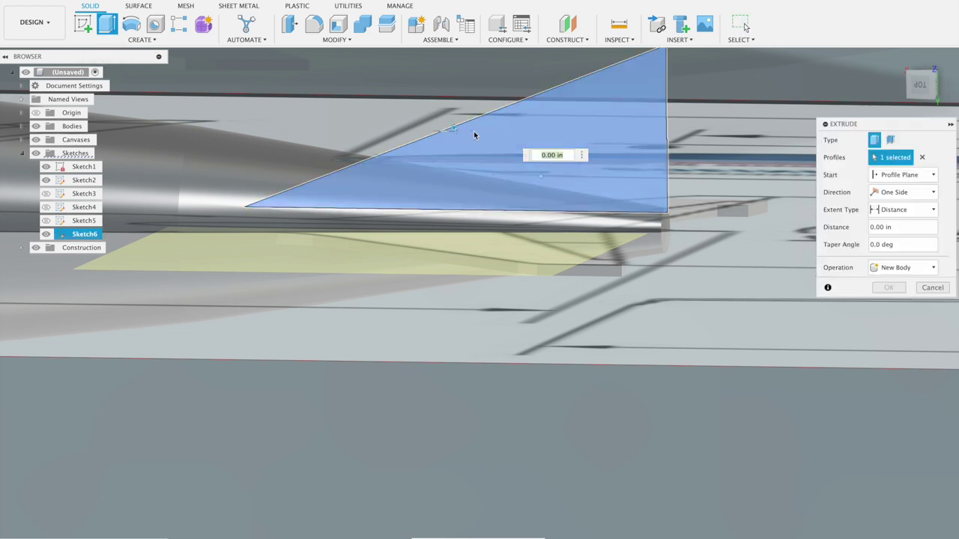
pyautogui.click(908, 193)
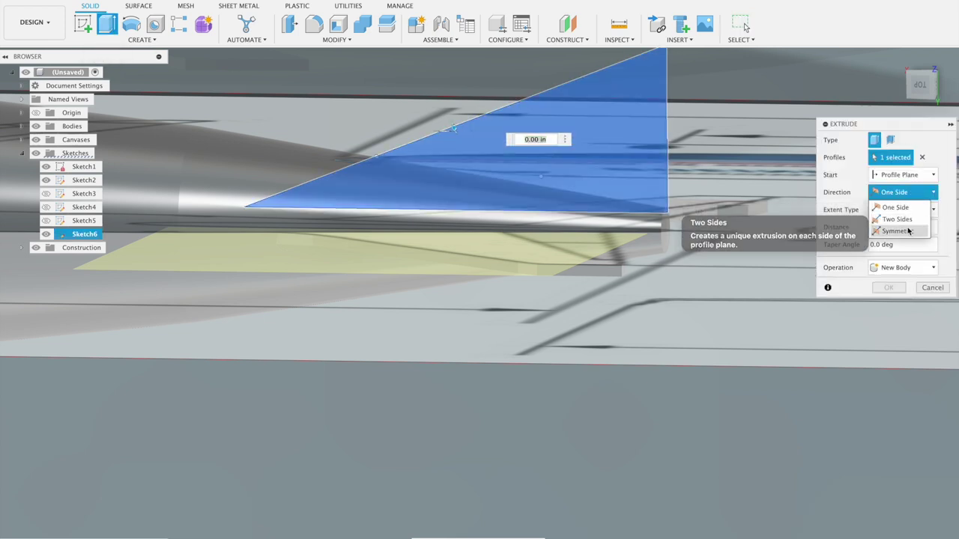
pyautogui.click(908, 229)
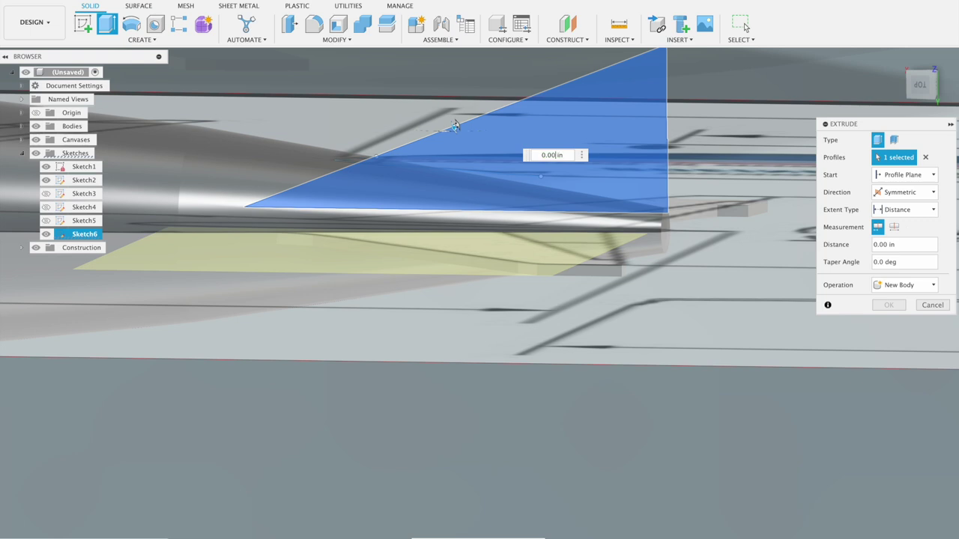
pyautogui.click(555, 155)
pyautogui.write('0.02')
pyautogui.press('Return')
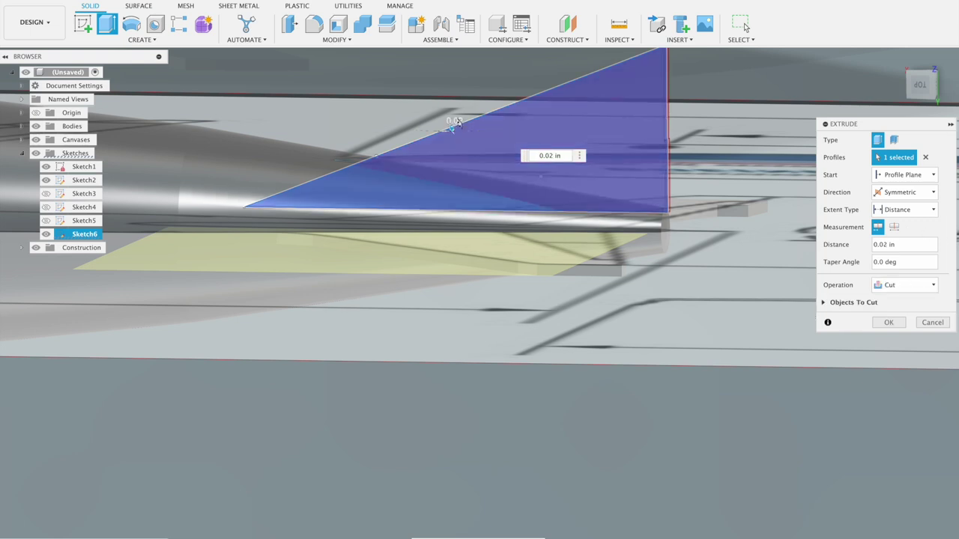
pyautogui.click(899, 285)
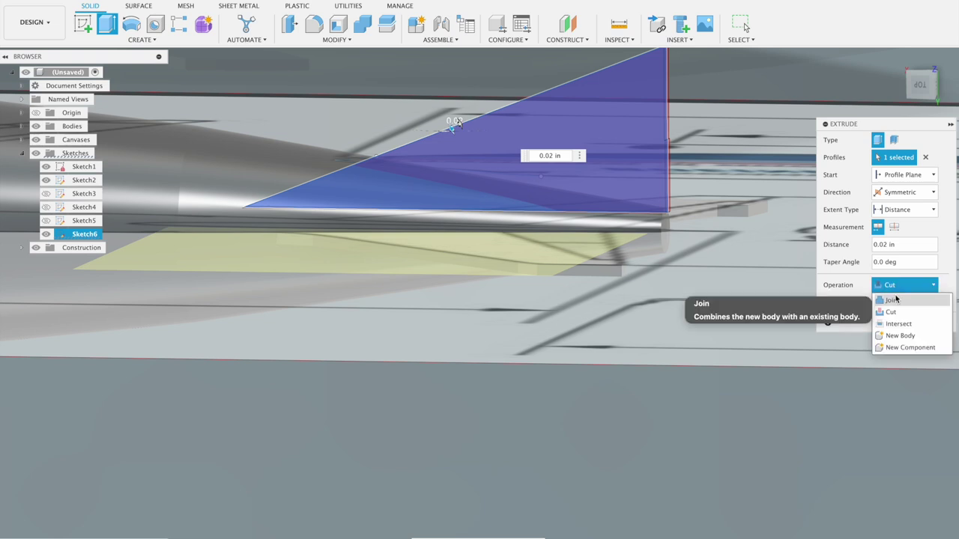
pyautogui.click(896, 299)
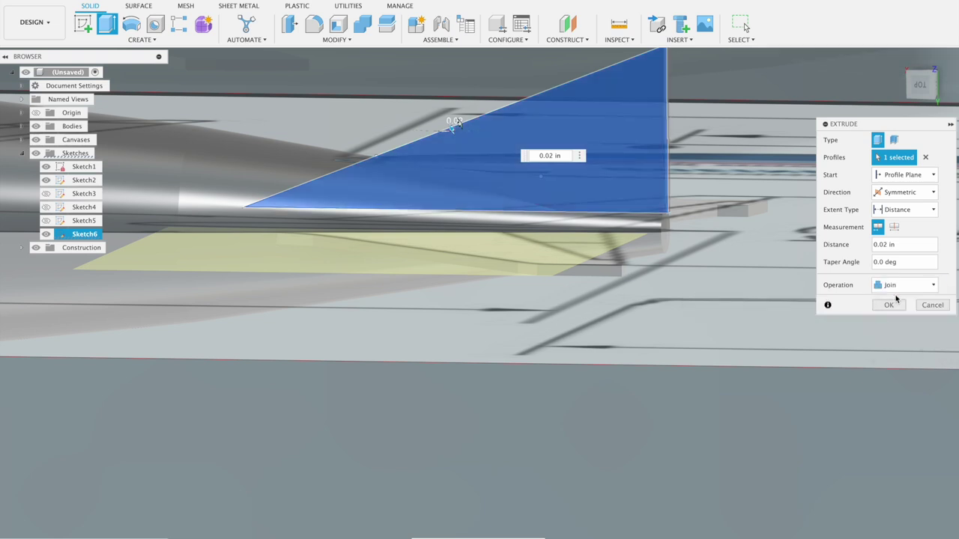
pyautogui.click(889, 305)
pyautogui.scroll(-3, 876, 303)
pyautogui.scroll(-2, 857, 298)
pyautogui.scroll(-2, 856, 299)
pyautogui.moveTo(856, 299)
pyautogui.keyDown('shift'); pyautogui.mouseDown(button='middle')
pyautogui.moveTo(867, 303)
pyautogui.moveTo(795, 298)
pyautogui.mouseUp(button='middle'); pyautogui.keyUp('shift')
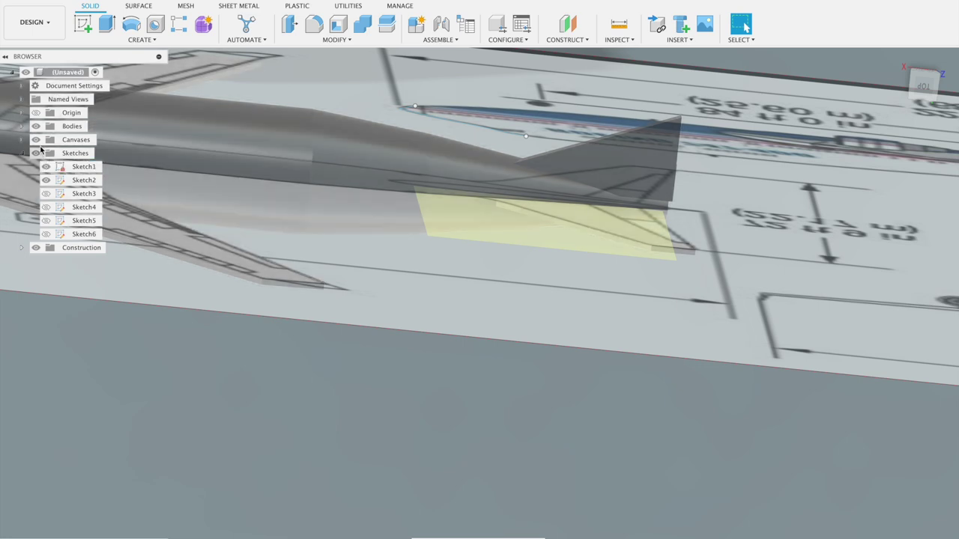
# Hide the canvas and construction plane to inspect the fin, then undo the fin and Sketch6.
pyautogui.click(36, 140)
pyautogui.scroll(2, 845, 250)
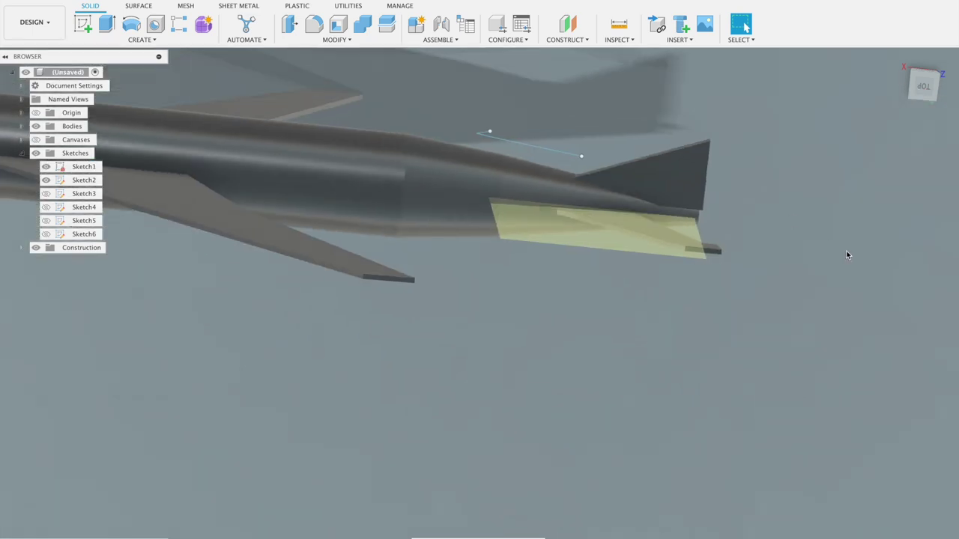
pyautogui.click(35, 248)
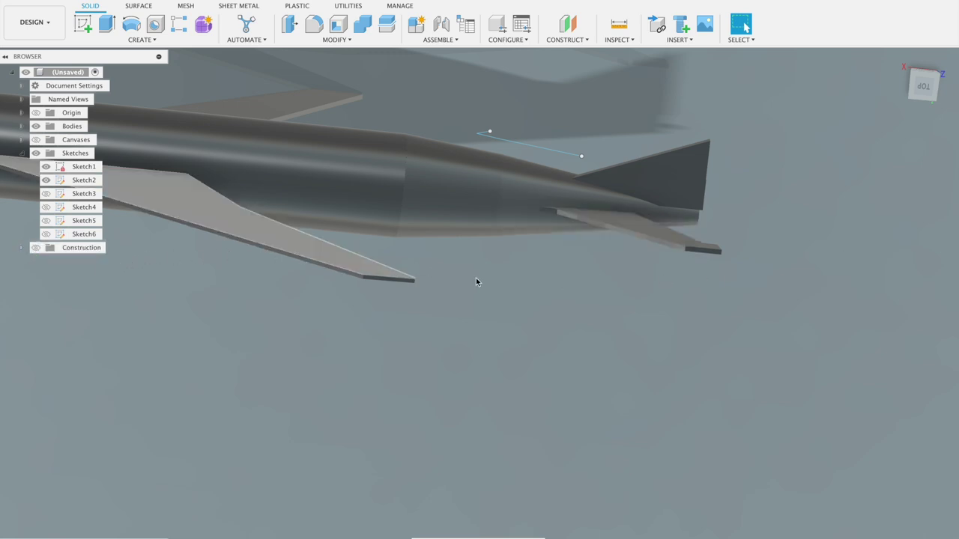
pyautogui.scroll(1, 751, 310)
pyautogui.scroll(-3, 863, 301)
pyautogui.moveTo(844, 285)
pyautogui.keyDown('shift'); pyautogui.mouseDown(button='middle')
pyautogui.moveTo(810, 291)
pyautogui.moveTo(837, 274)
pyautogui.mouseUp(button='middle'); pyautogui.keyUp('shift')
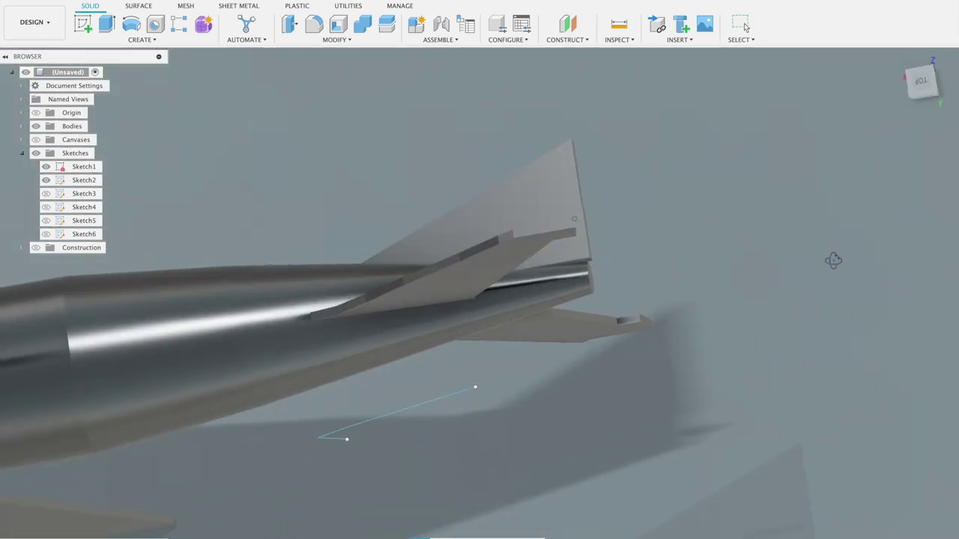
pyautogui.scroll(2, 838, 274)
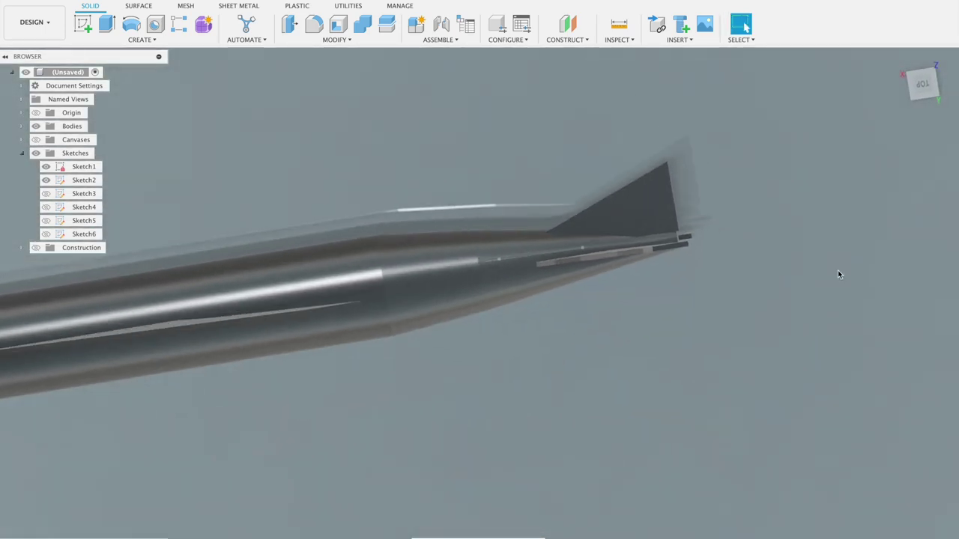
pyautogui.scroll(-4, 839, 274)
pyautogui.keyDown('shift'); pyautogui.moveTo(837, 274); pyautogui.dragTo(766, 273, button='middle'); pyautogui.keyUp('shift')
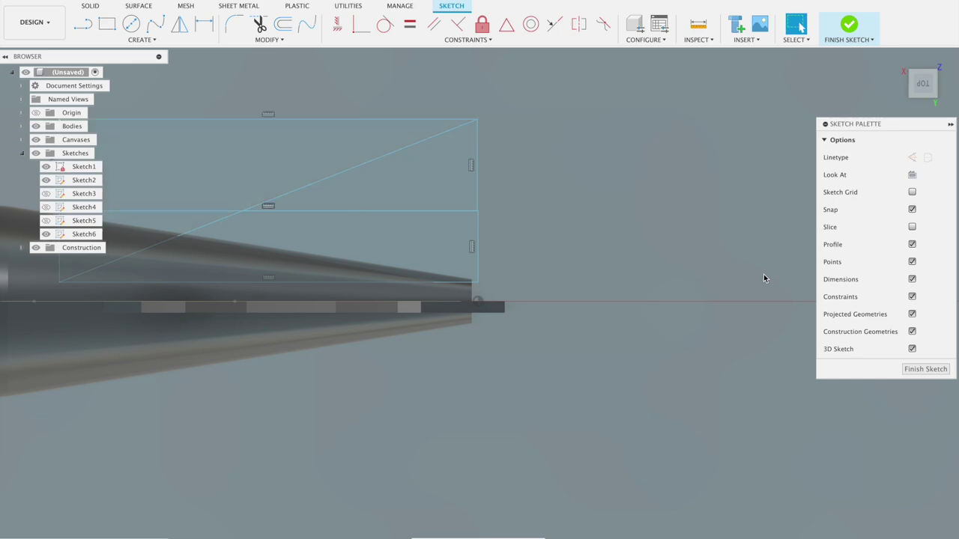
pyautogui.hotkey('ctrl', 'z')
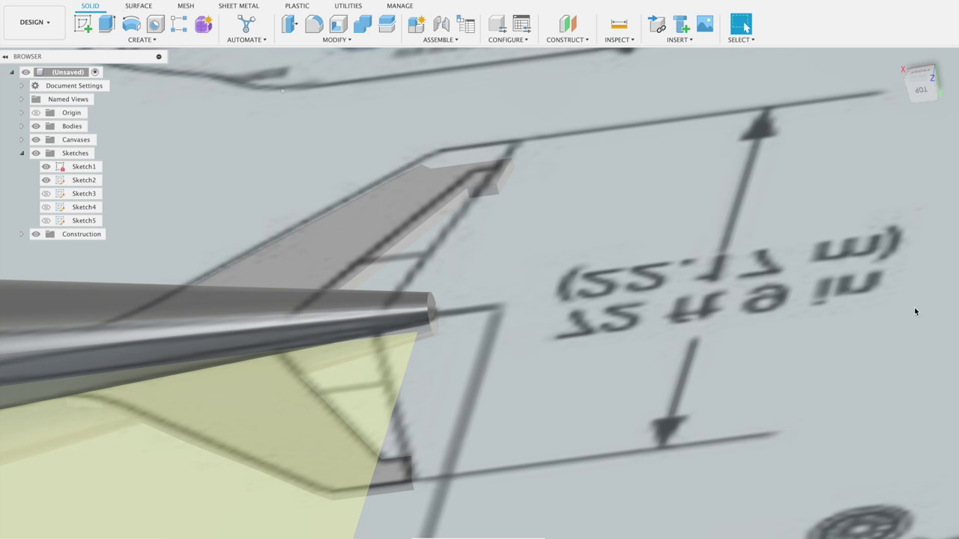
pyautogui.click(108, 43)
pyautogui.moveTo(95, 279)
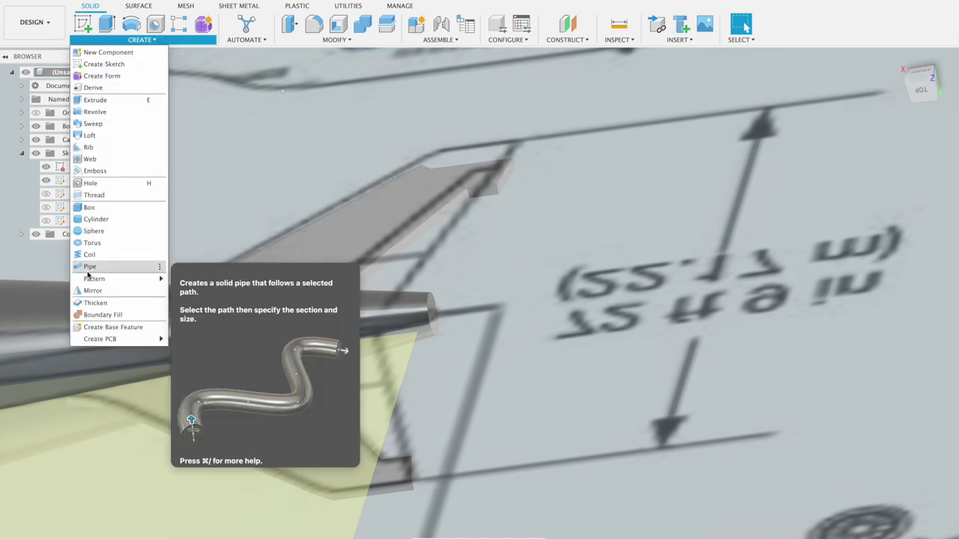
pyautogui.click(185, 291)
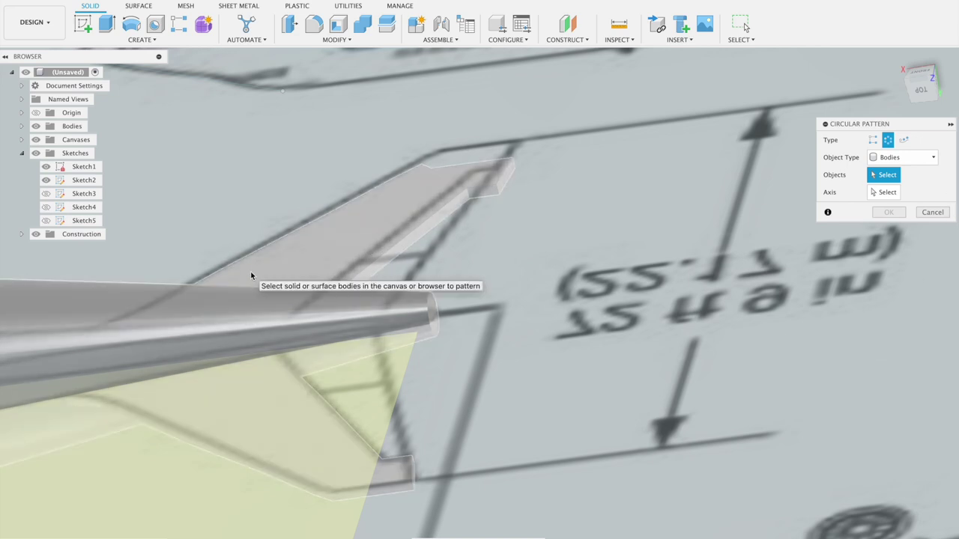
pyautogui.click(891, 157)
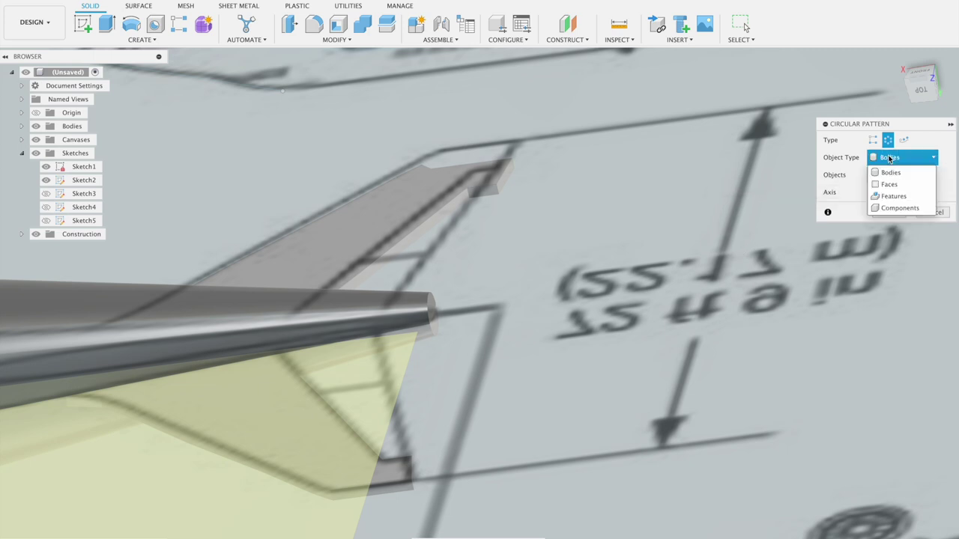
pyautogui.click(894, 196)
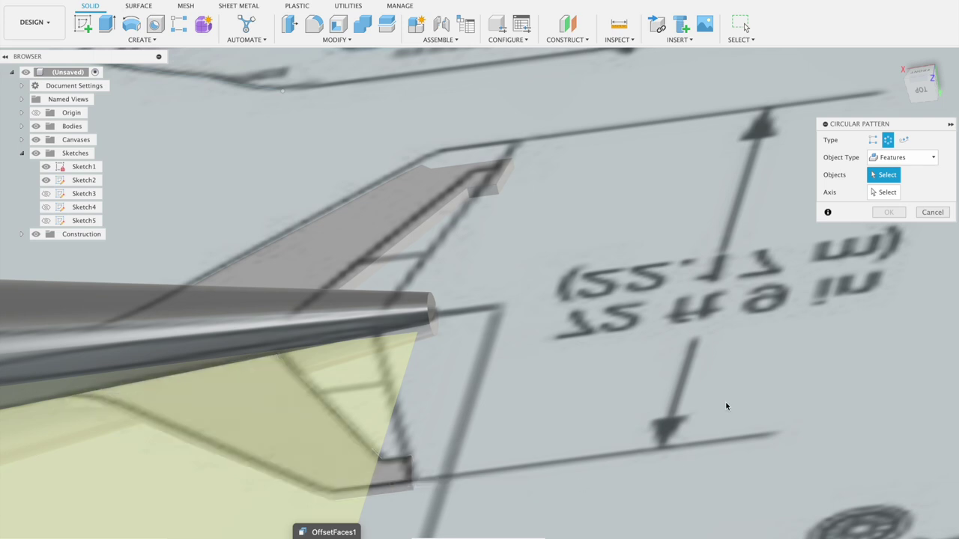
pyautogui.click(933, 212)
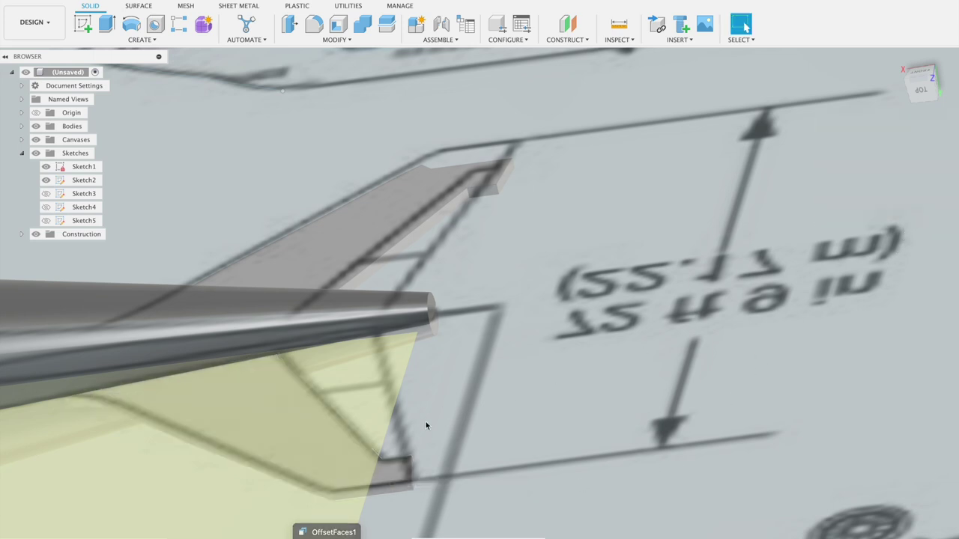
pyautogui.click(388, 477)
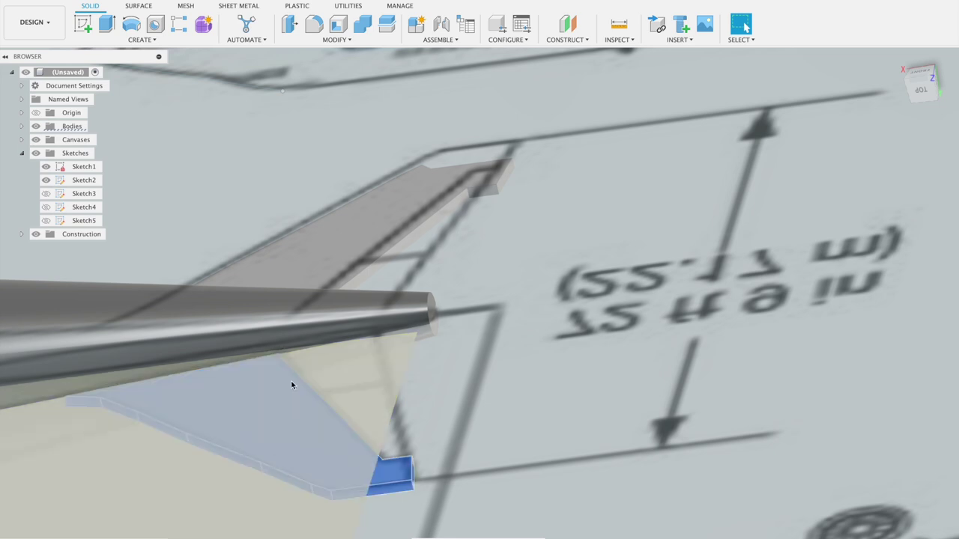
pyautogui.click(347, 266)
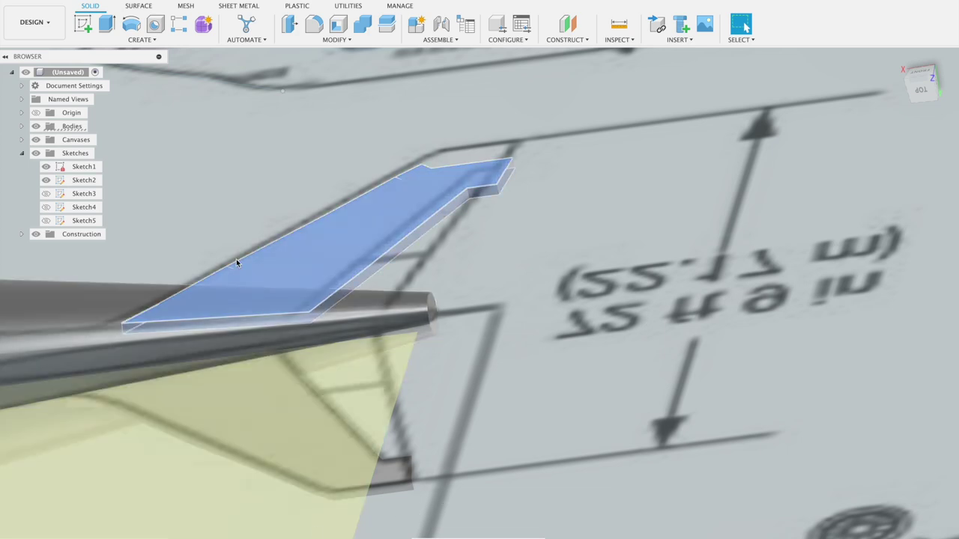
pyautogui.click(148, 41)
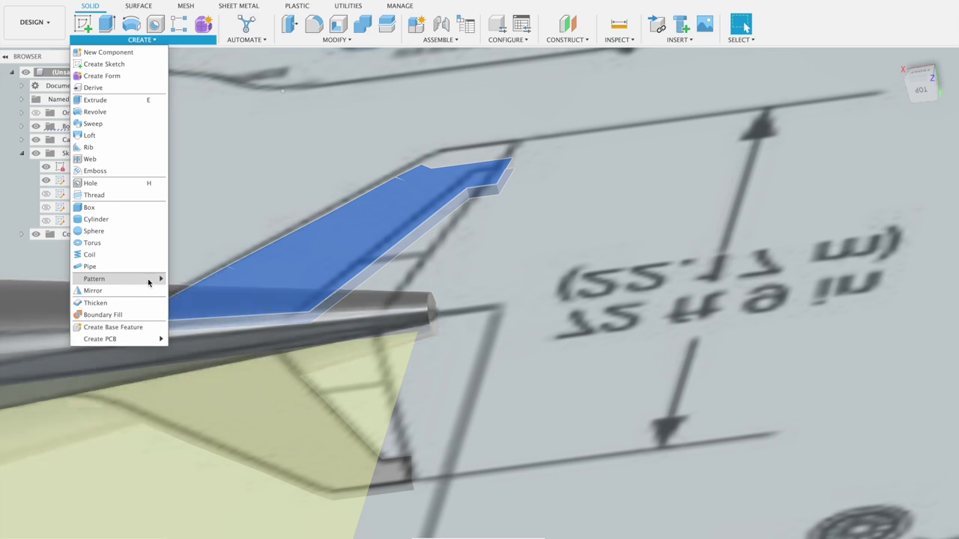
pyautogui.moveTo(112, 279)
pyautogui.click(198, 288)
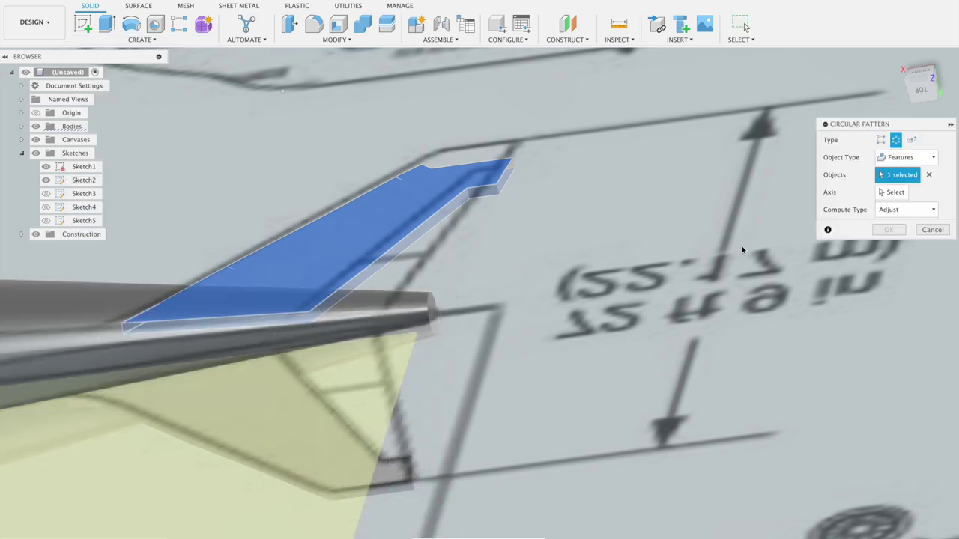
pyautogui.click(903, 158)
pyautogui.click(903, 160)
pyautogui.click(893, 192)
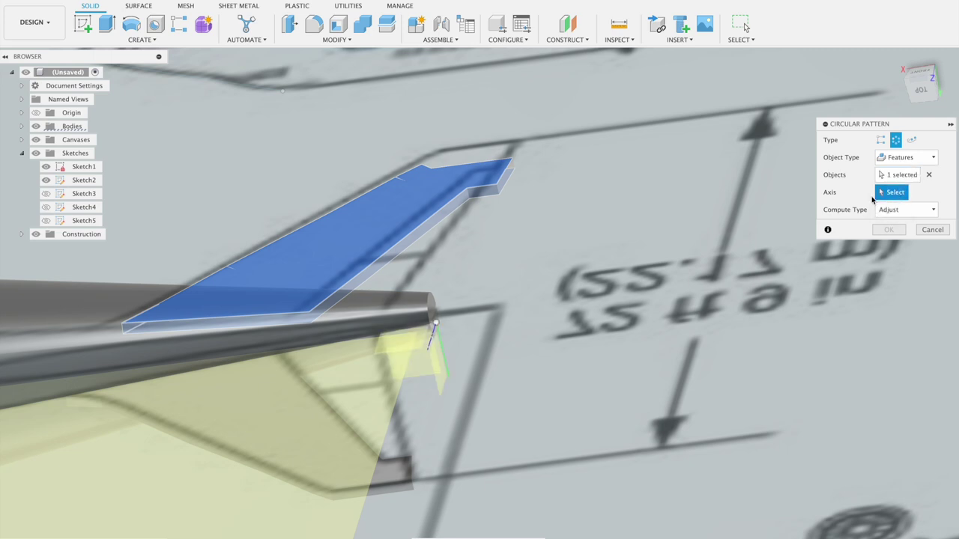
pyautogui.click(432, 295)
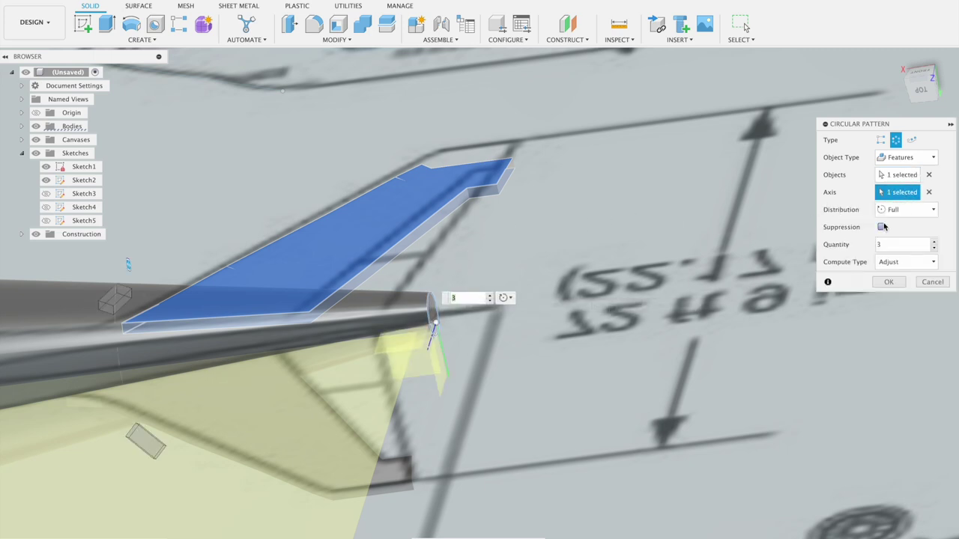
pyautogui.click(892, 210)
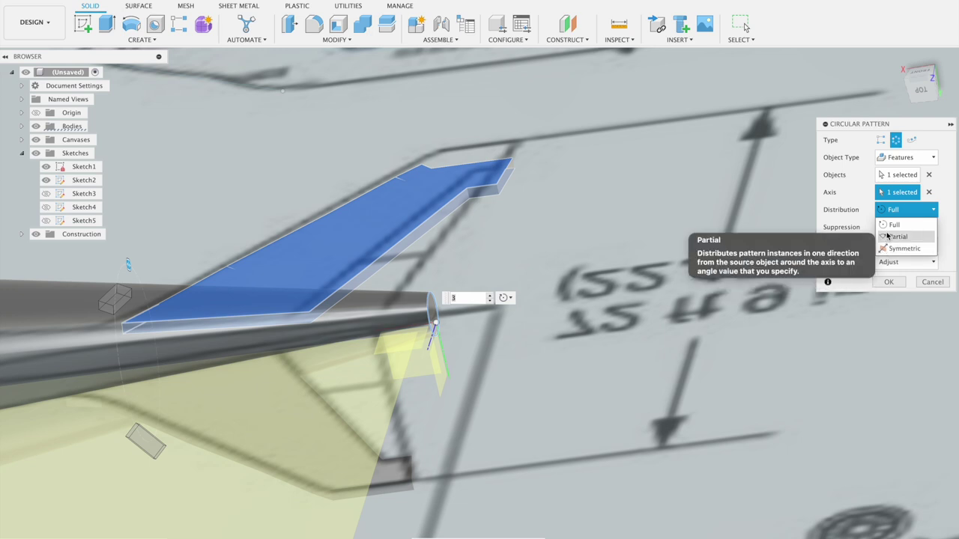
pyautogui.click(932, 282)
pyautogui.click(933, 281)
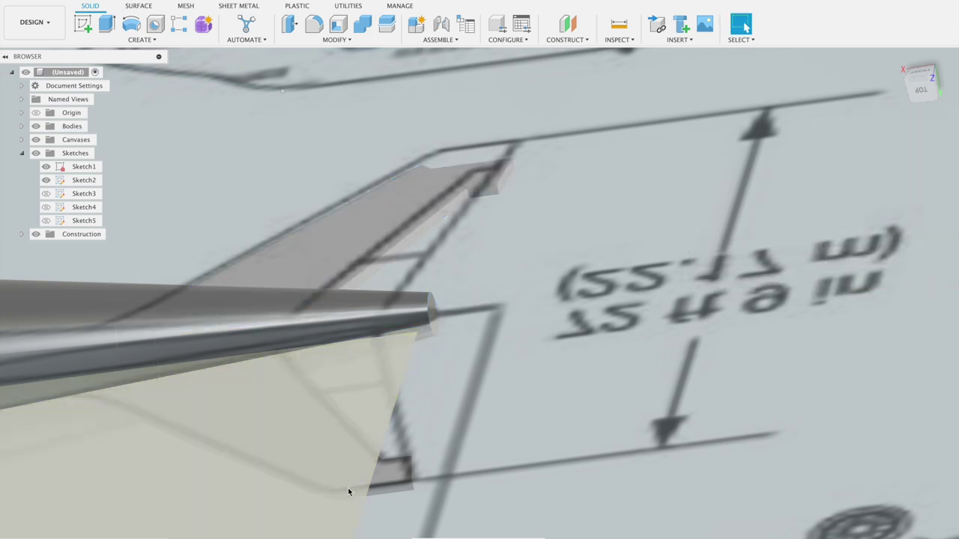
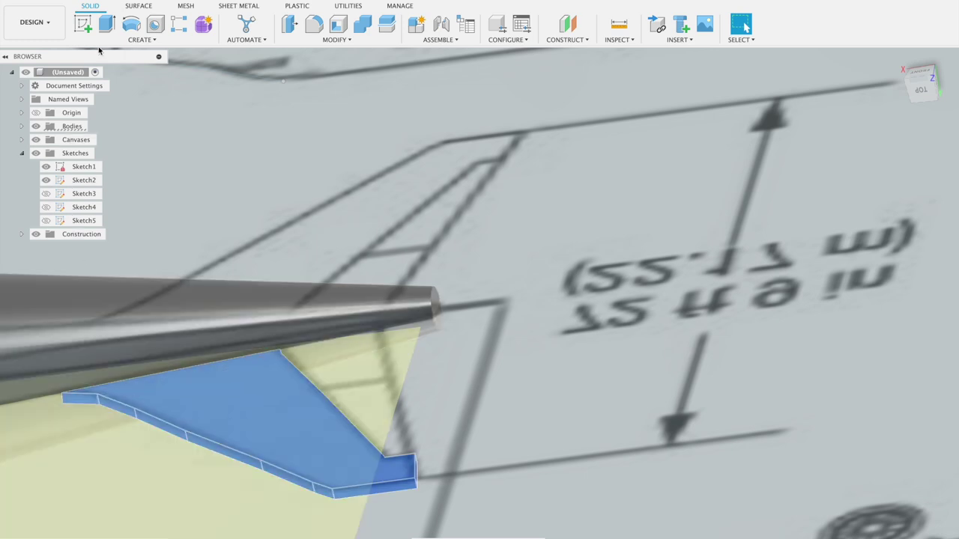
# Circular-pattern the tail surface around the fuselage axis: Partial distribution, -180°, 3 instances.
pyautogui.click(128, 44)
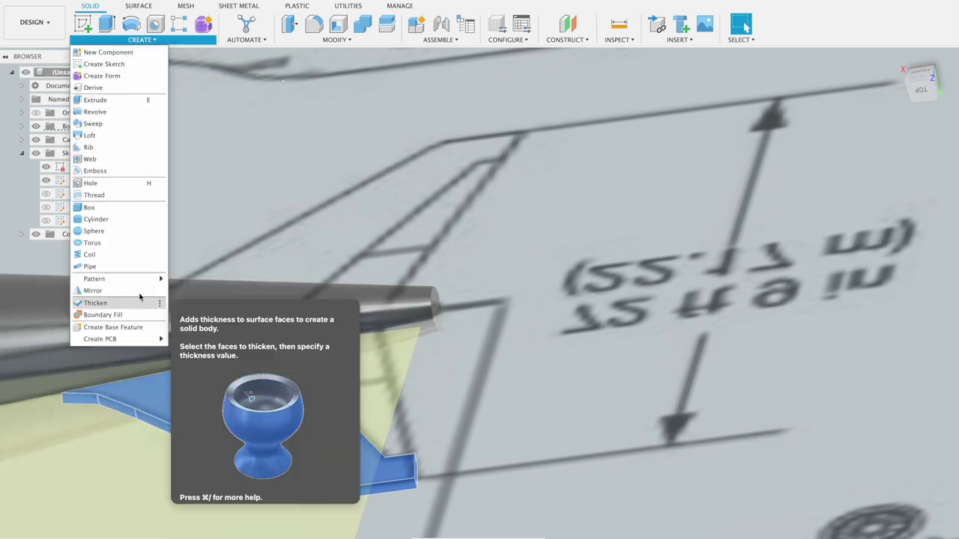
pyautogui.moveTo(95, 279)
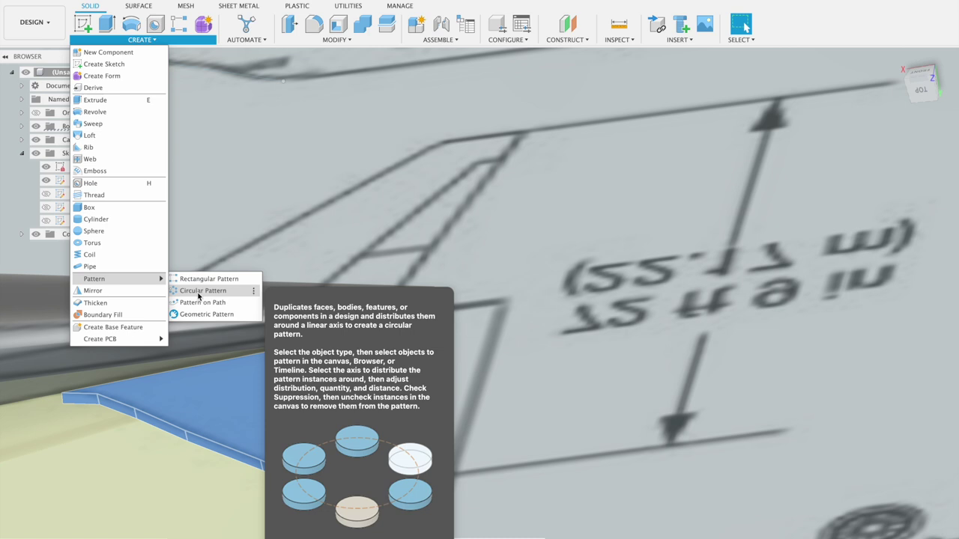
pyautogui.click(198, 296)
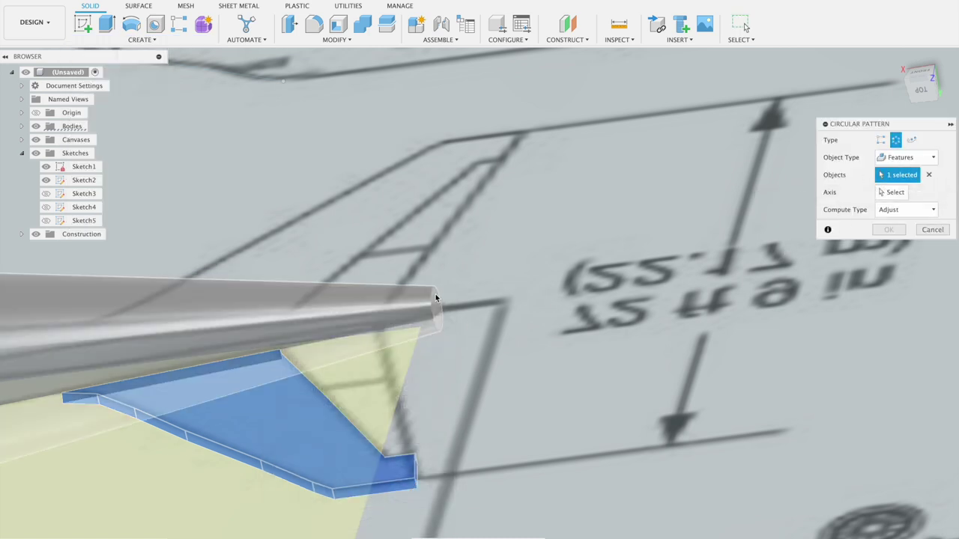
pyautogui.click(892, 191)
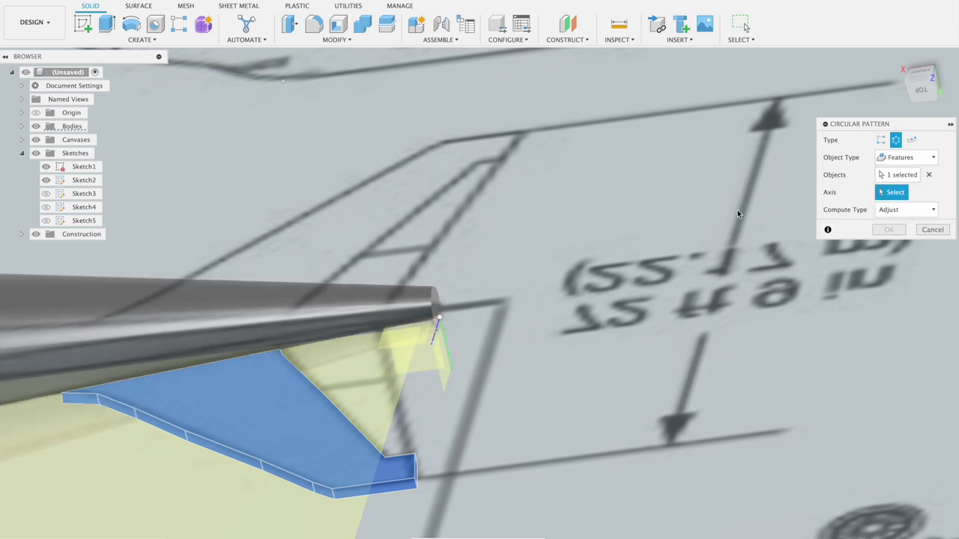
pyautogui.click(433, 299)
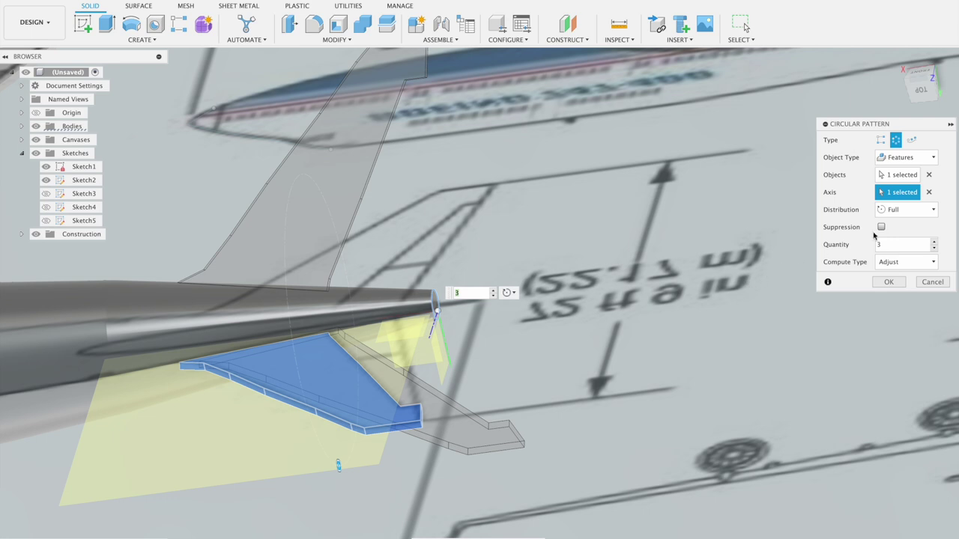
pyautogui.click(896, 212)
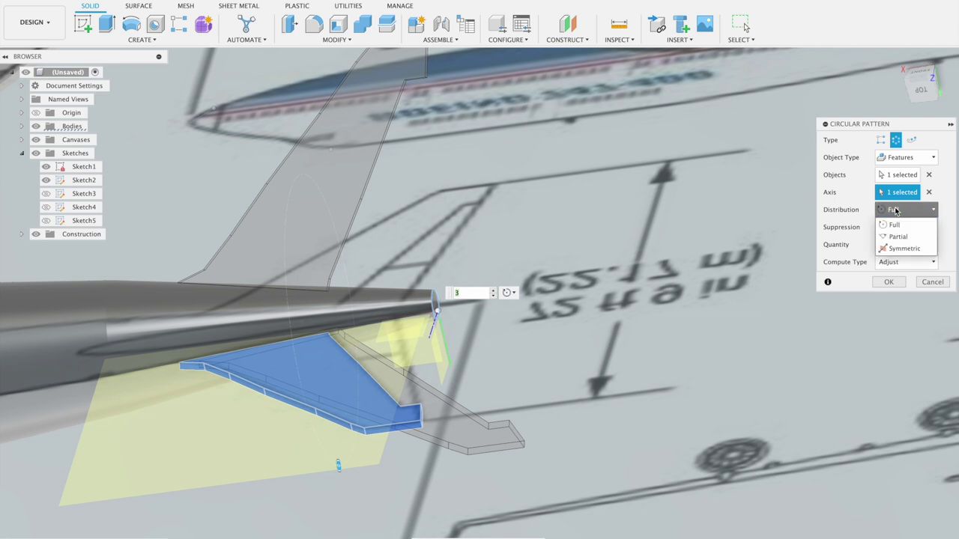
pyautogui.click(891, 237)
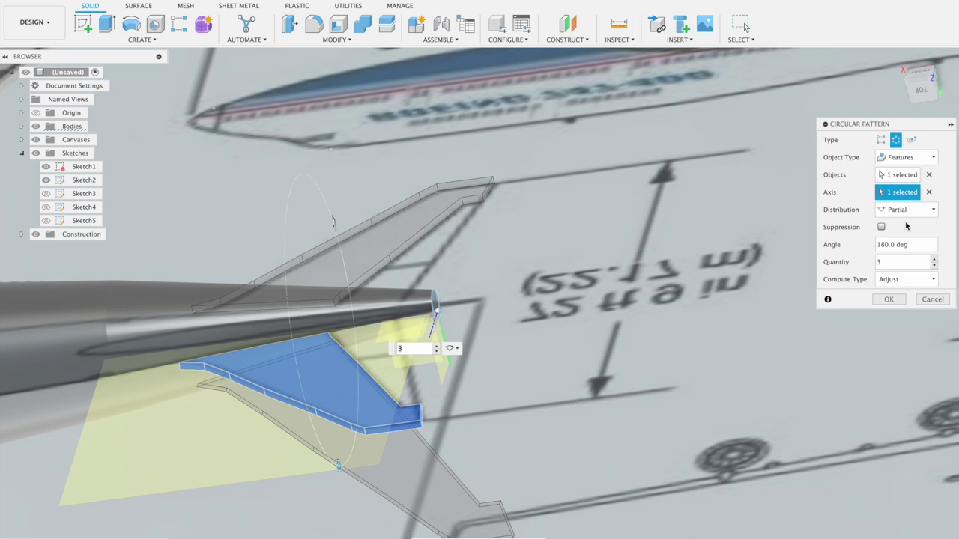
pyautogui.click(909, 209)
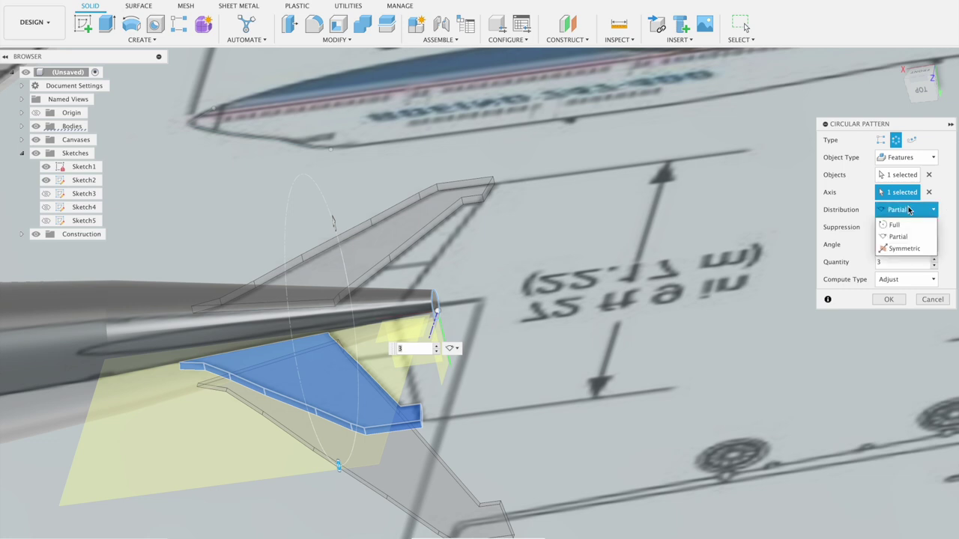
pyautogui.click(909, 210)
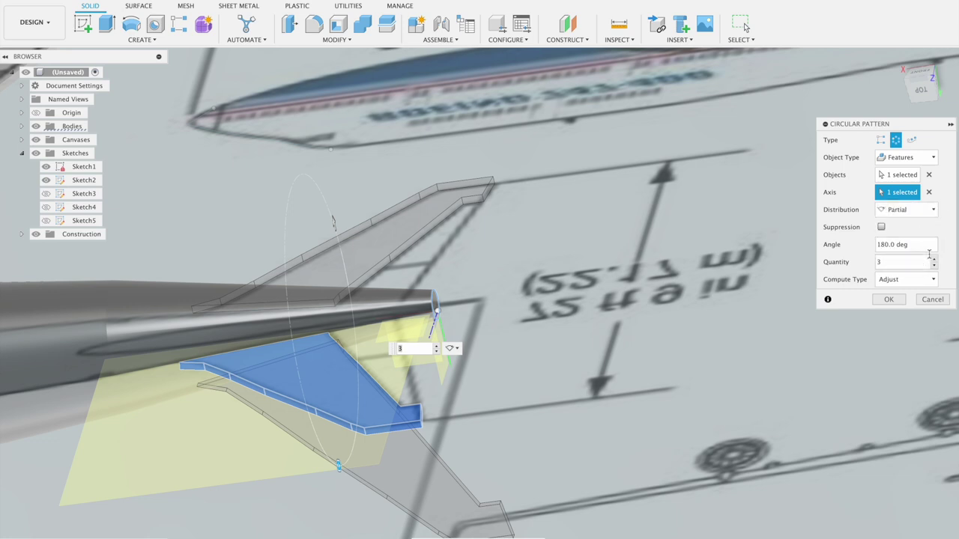
pyautogui.click(944, 247)
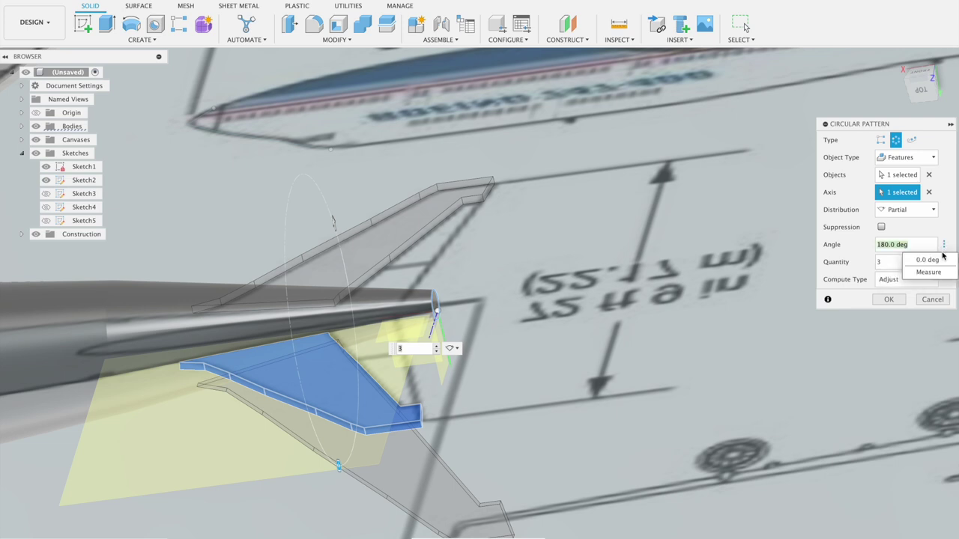
pyautogui.click(914, 239)
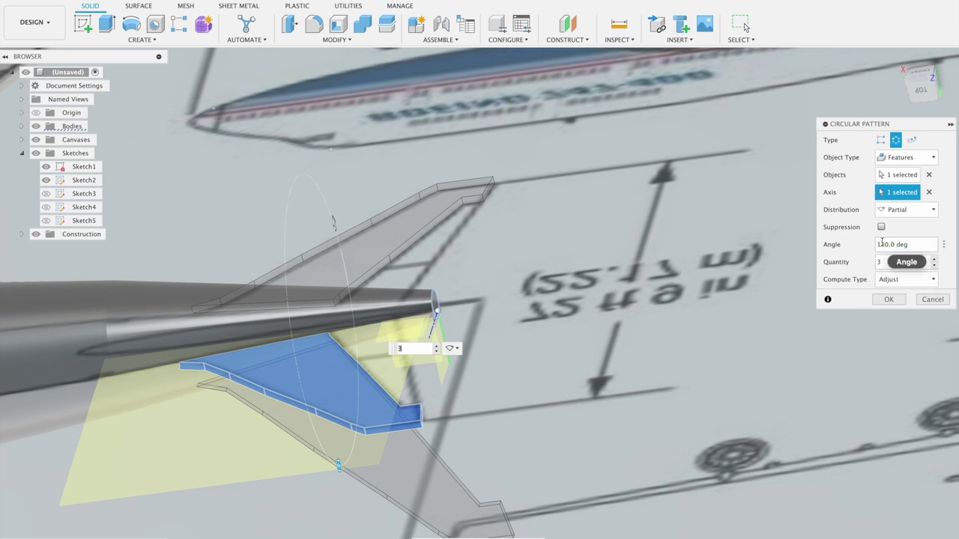
pyautogui.moveTo(879, 258)
pyautogui.write('-')
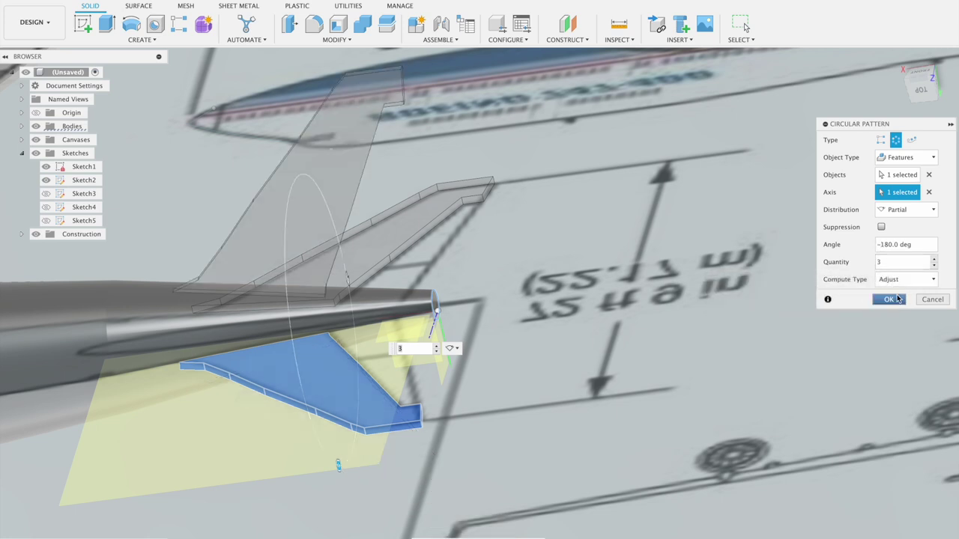
pyautogui.click(888, 299)
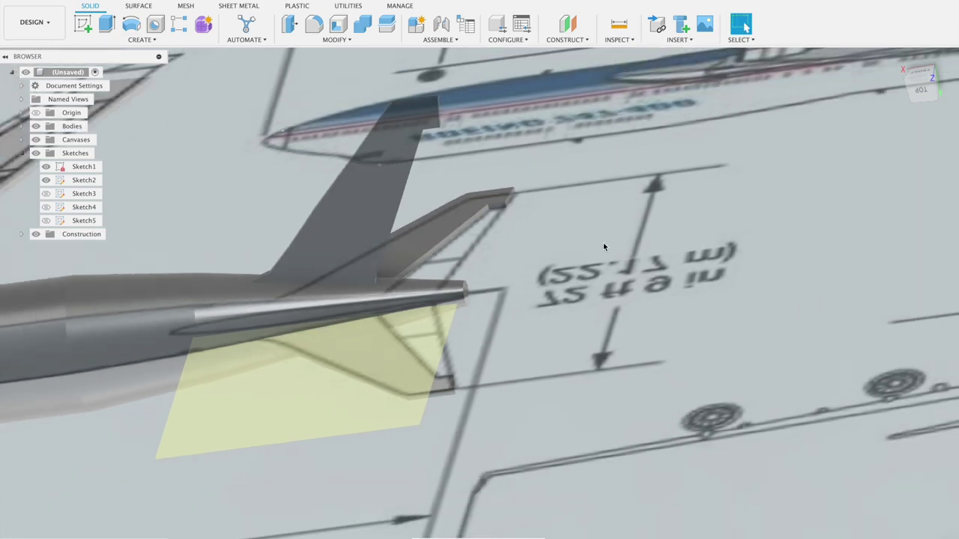
# Hide the Canvases folder and turn the view to look at the tail from the side.
pyautogui.rightClick(611, 238)
pyautogui.keyDown('shift'); pyautogui.moveTo(747, 280); pyautogui.dragTo(666, 278, button='middle'); pyautogui.keyUp('shift')
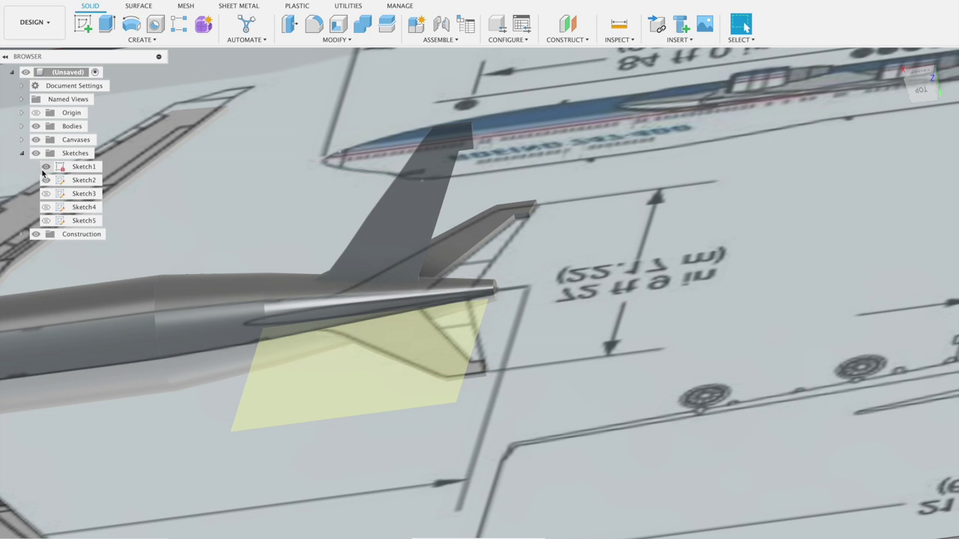
pyautogui.click(35, 140)
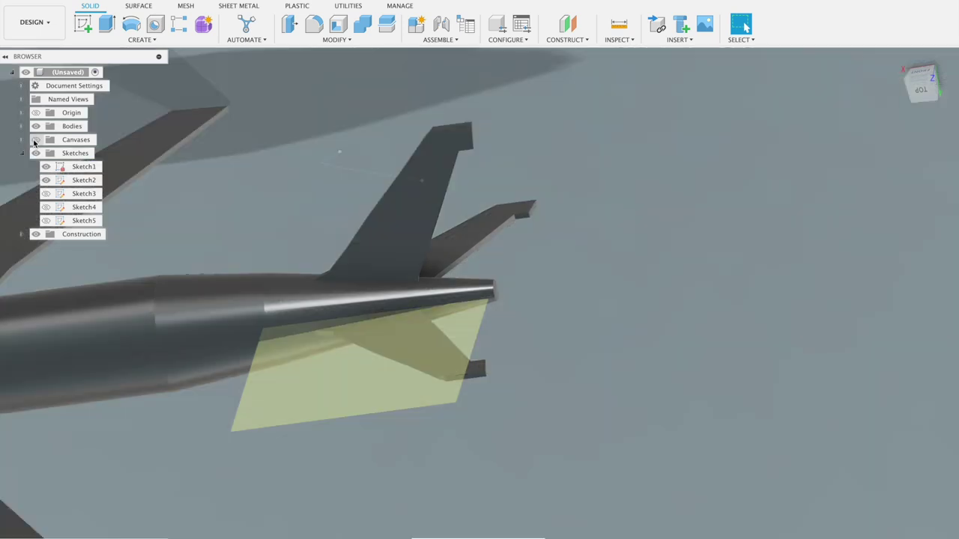
pyautogui.moveTo(646, 252)
pyautogui.keyDown('shift'); pyautogui.mouseDown(button='middle')
pyautogui.moveTo(697, 225)
pyautogui.moveTo(683, 227)
pyautogui.mouseUp(button='middle'); pyautogui.keyUp('shift')
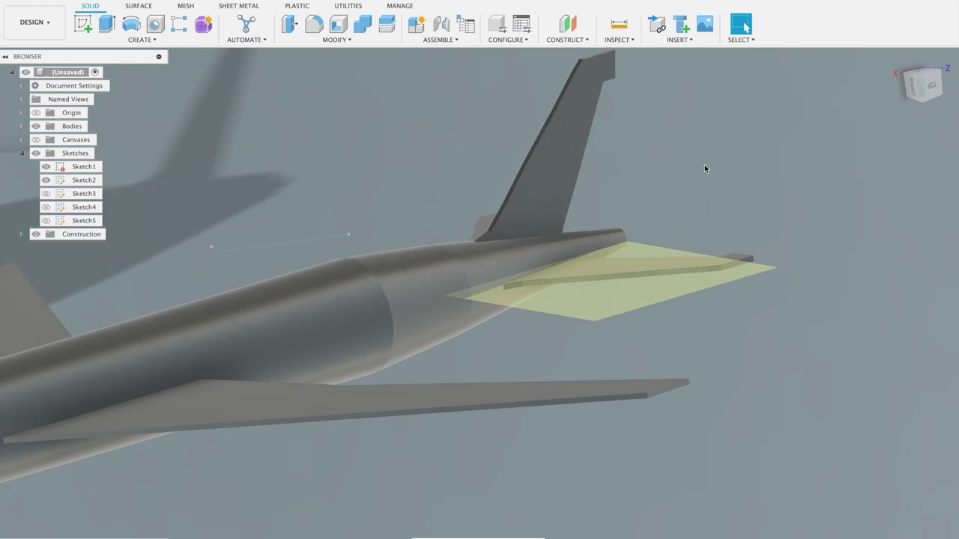
pyautogui.click(926, 88)
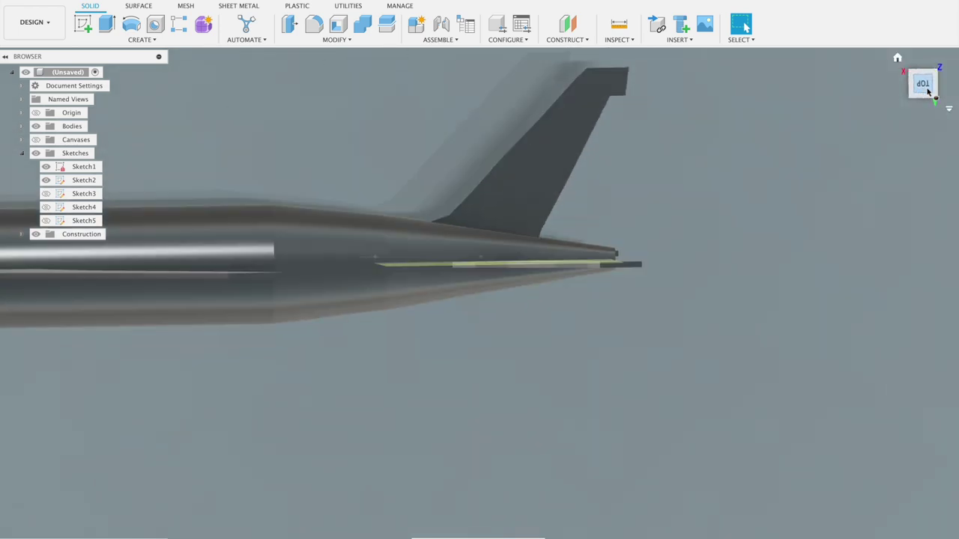
pyautogui.click(82, 24)
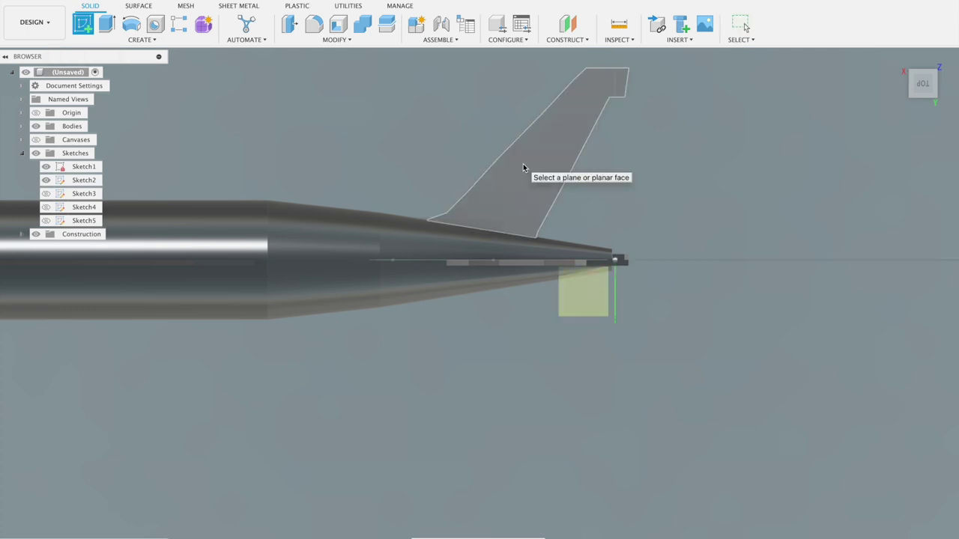
pyautogui.click(112, 27)
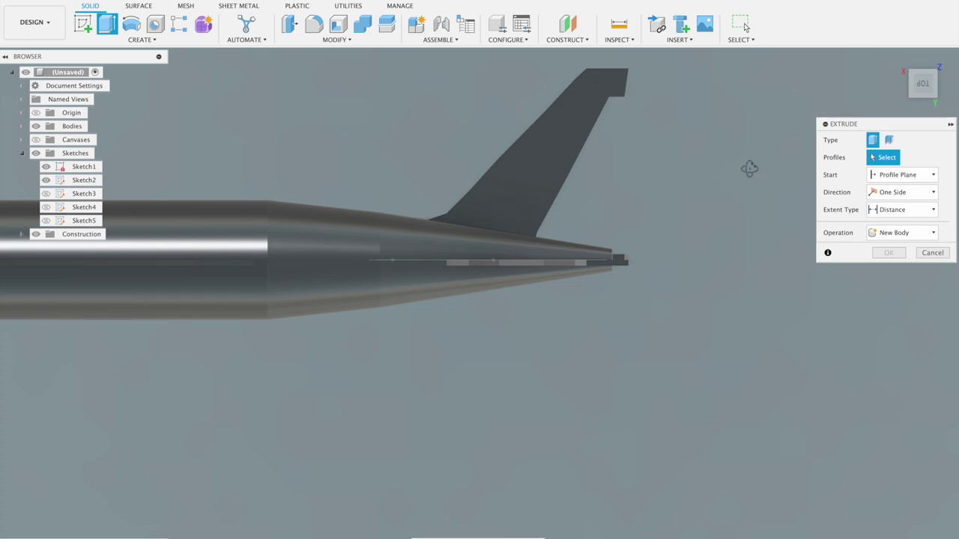
pyautogui.keyDown('shift'); pyautogui.moveTo(749, 168); pyautogui.dragTo(722, 213, button='middle'); pyautogui.keyUp('shift')
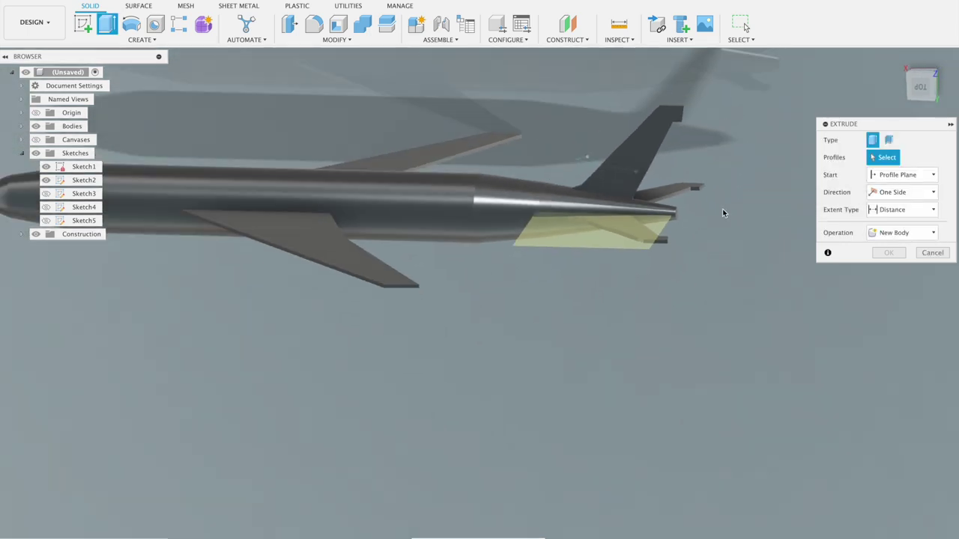
pyautogui.keyDown('shift'); pyautogui.moveTo(672, 102); pyautogui.dragTo(704, 132, button='middle'); pyautogui.keyUp('shift')
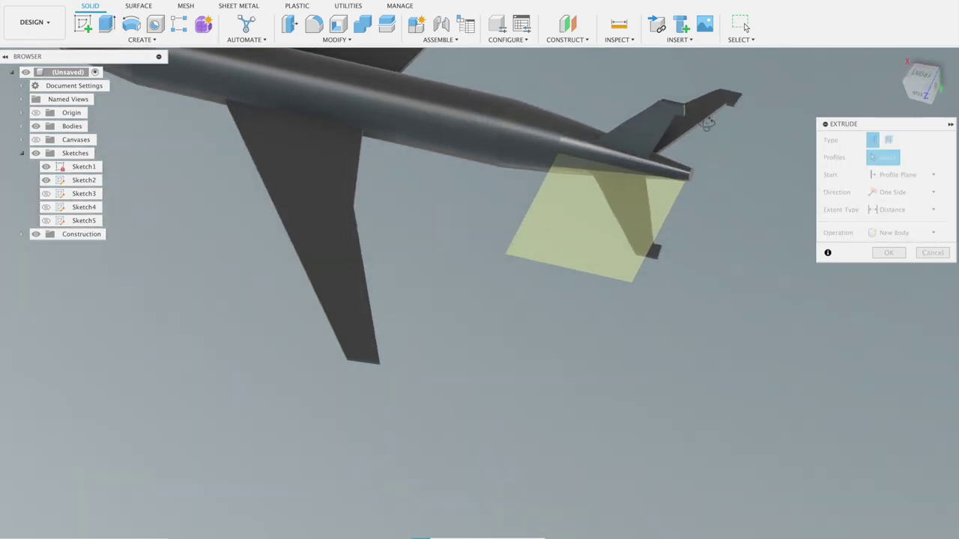
pyautogui.scroll(3, 682, 103)
pyautogui.scroll(3, 683, 103)
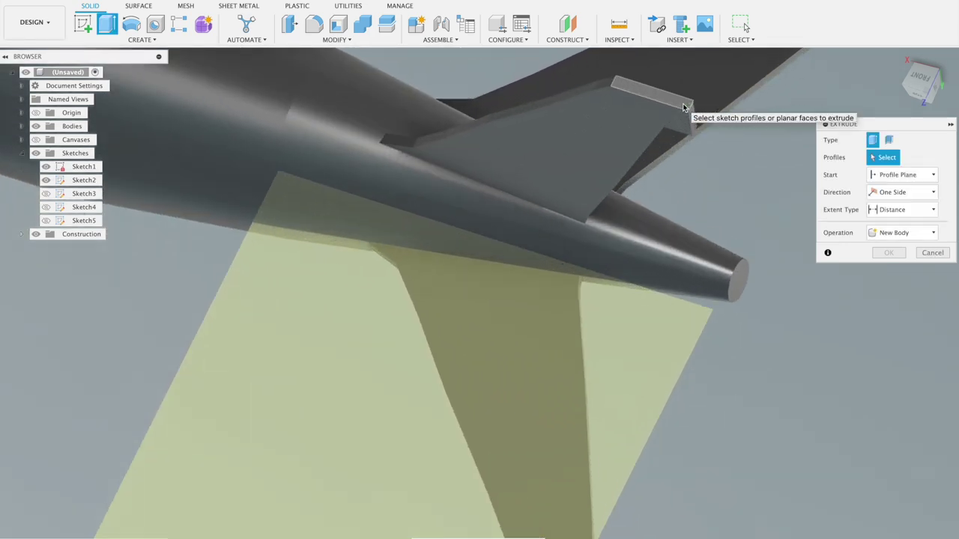
pyautogui.scroll(3, 682, 103)
pyautogui.click(661, 102)
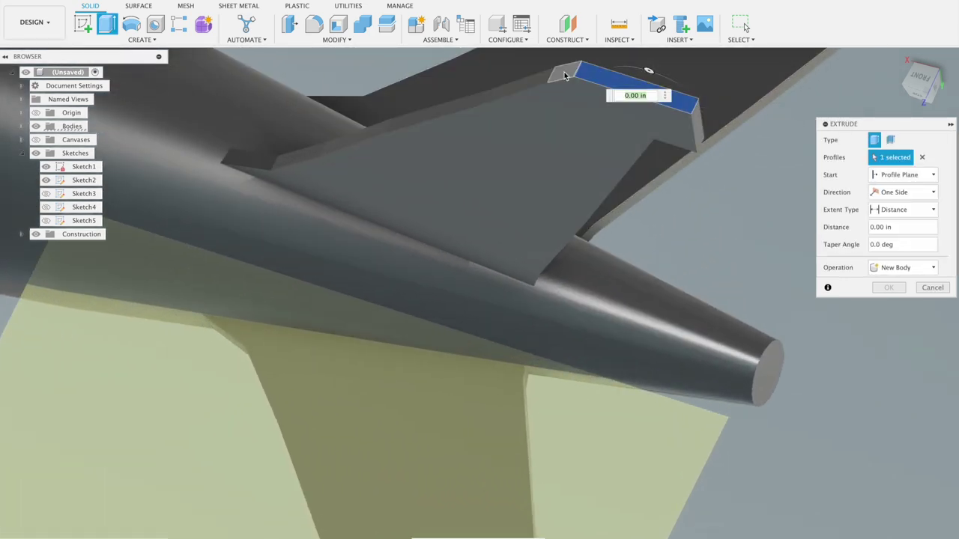
pyautogui.click(564, 75)
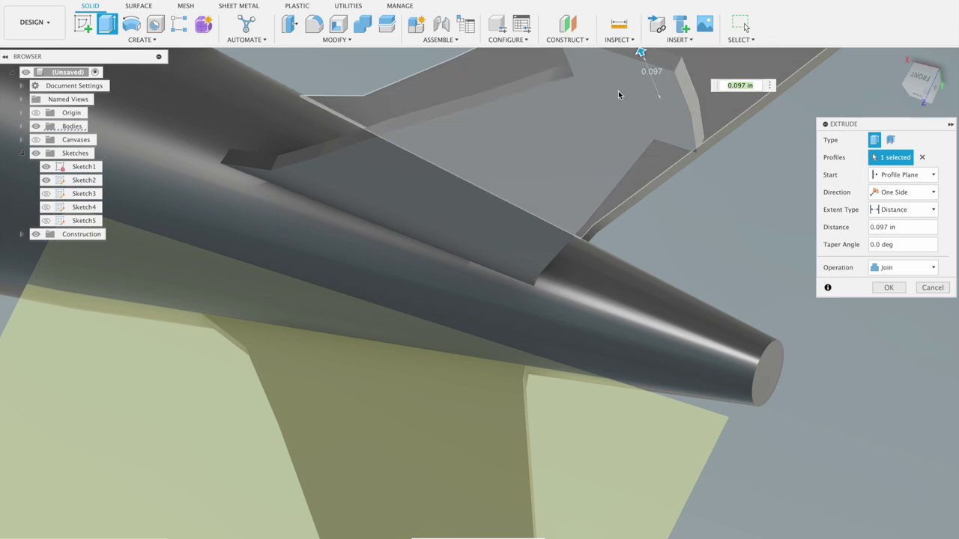
pyautogui.keyDown('shift'); pyautogui.moveTo(618, 91); pyautogui.dragTo(640, 120, button='middle'); pyautogui.keyUp('shift')
pyautogui.click(933, 287)
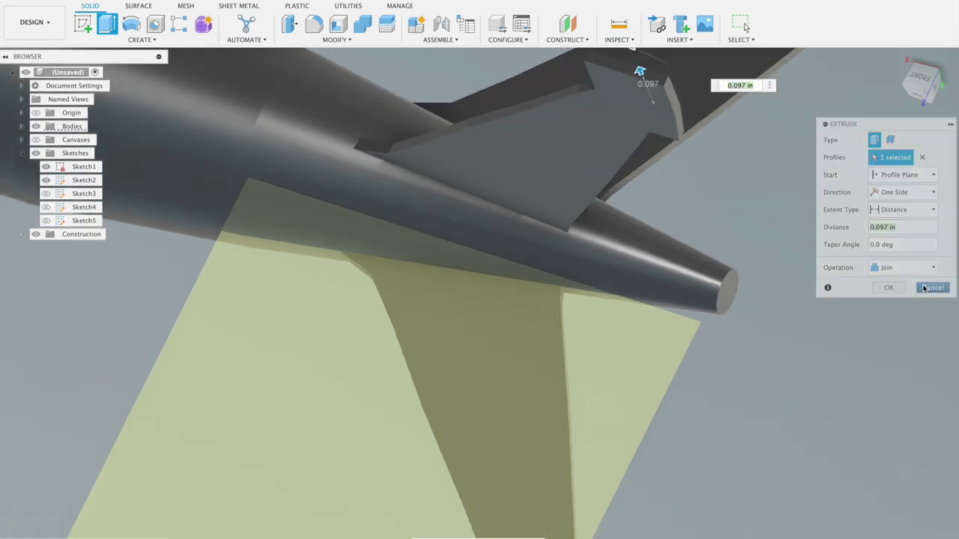
pyautogui.keyDown('shift'); pyautogui.moveTo(862, 239); pyautogui.dragTo(776, 176, button='middle'); pyautogui.keyUp('shift')
pyautogui.scroll(5, 776, 172)
pyautogui.scroll(5, 775, 225)
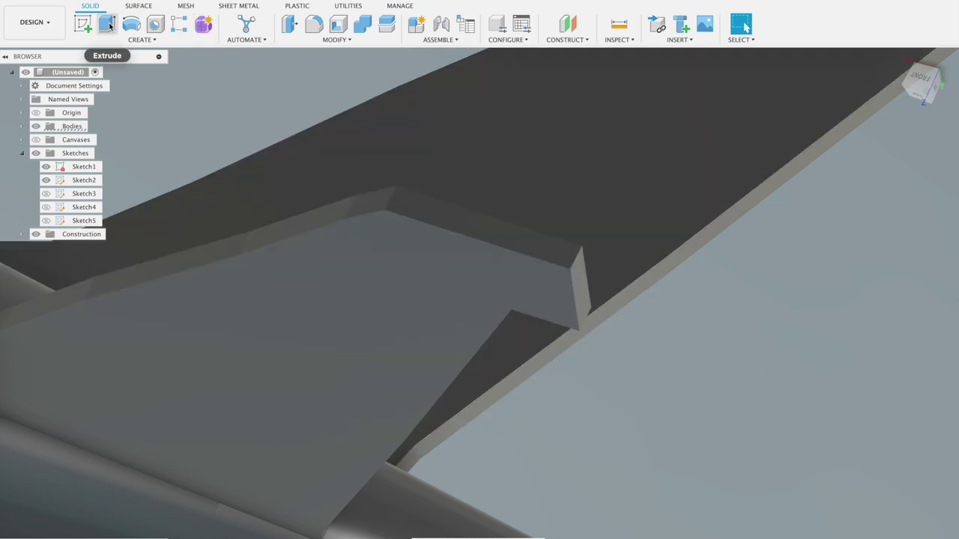
pyautogui.moveTo(157, 83)
pyautogui.keyDown('shift'); pyautogui.mouseDown(button='middle')
pyautogui.moveTo(210, 132)
pyautogui.moveTo(503, 216)
pyautogui.moveTo(409, 257)
pyautogui.mouseUp(button='middle'); pyautogui.keyUp('shift')
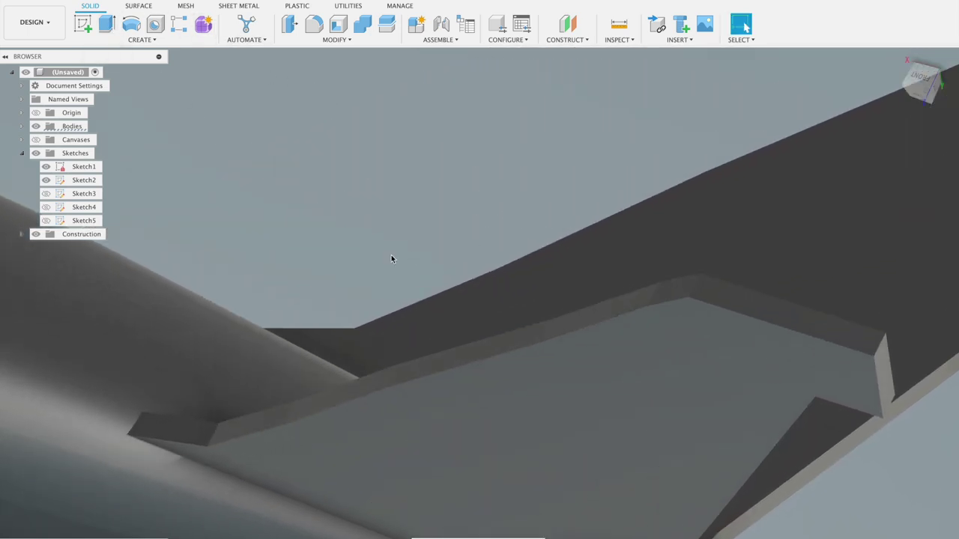
pyautogui.click(106, 24)
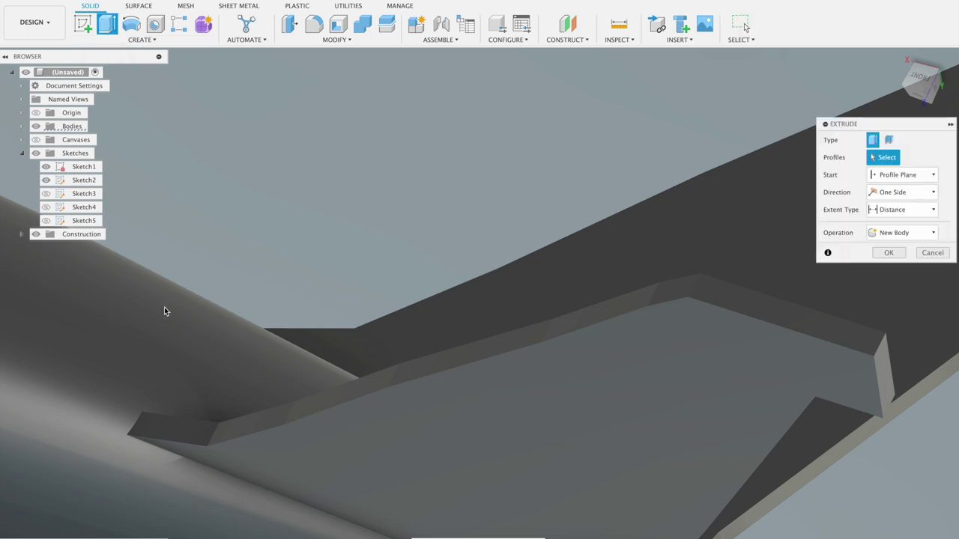
pyautogui.click(198, 436)
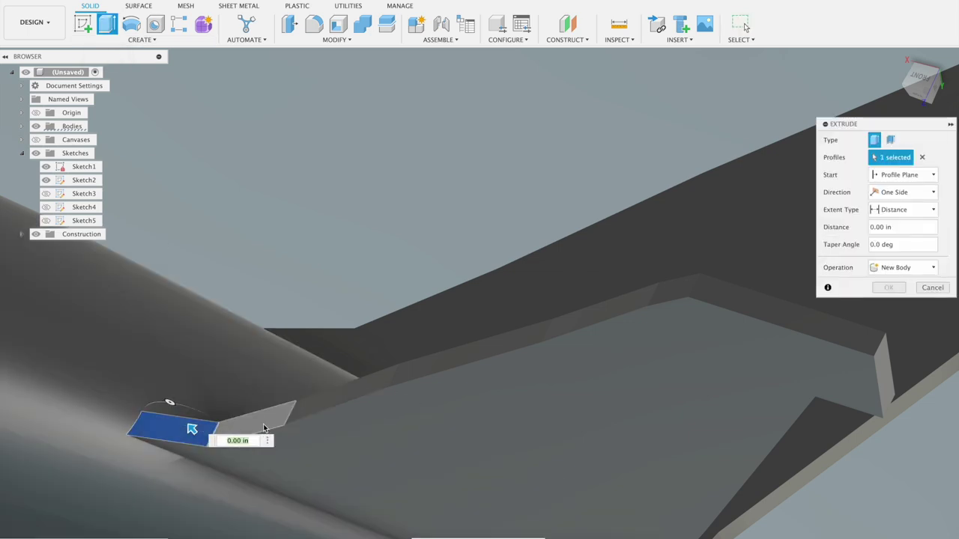
pyautogui.moveTo(263, 427); pyautogui.dragTo(215, 444)
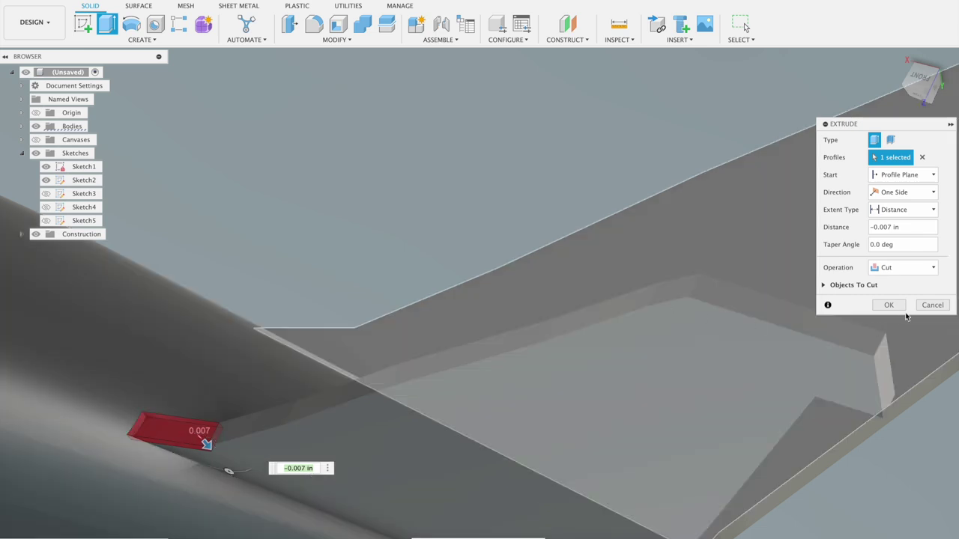
pyautogui.click(943, 306)
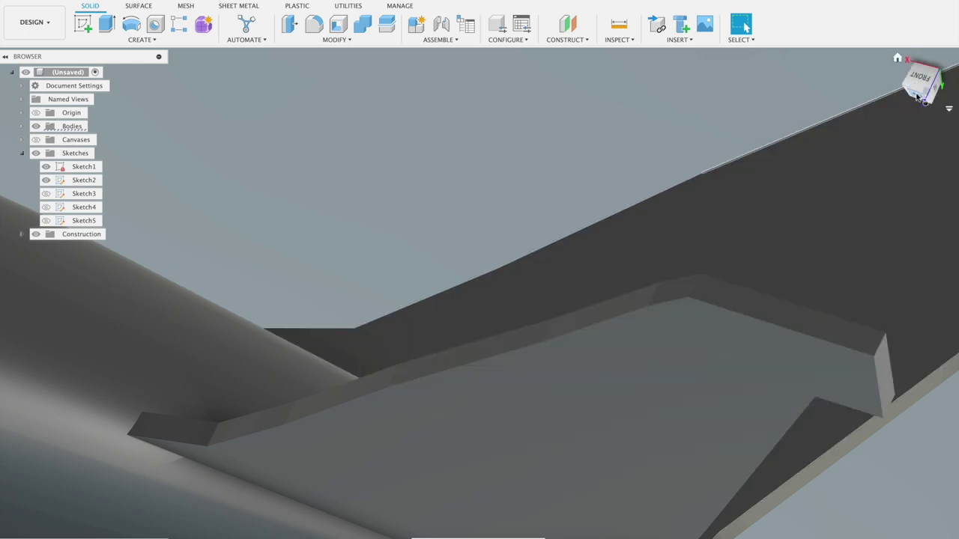
pyautogui.click(918, 96)
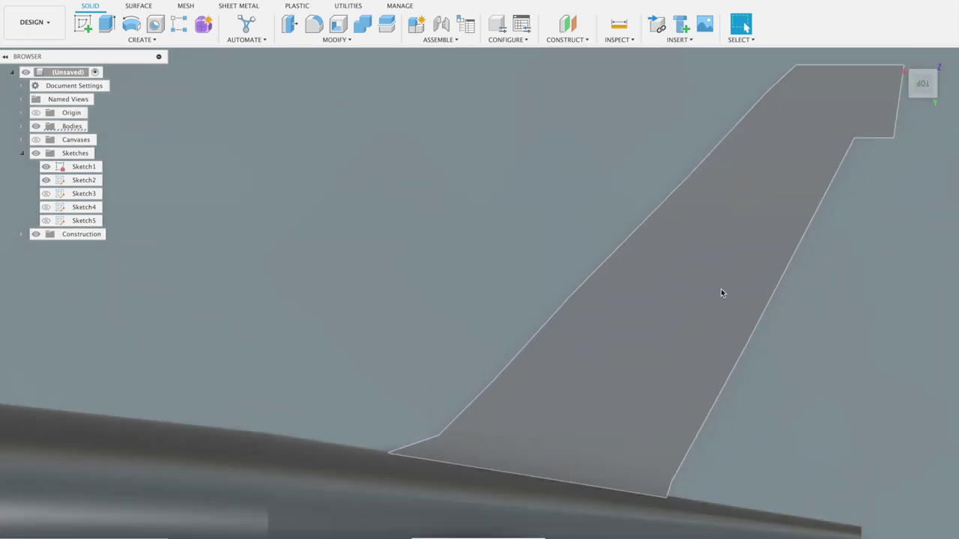
pyautogui.click(83, 24)
pyautogui.click(683, 209)
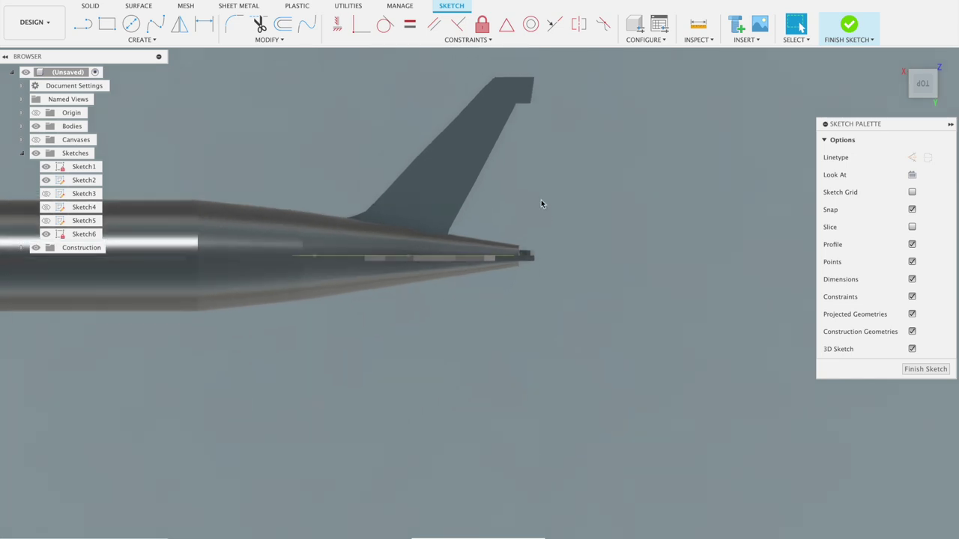
pyautogui.click(106, 24)
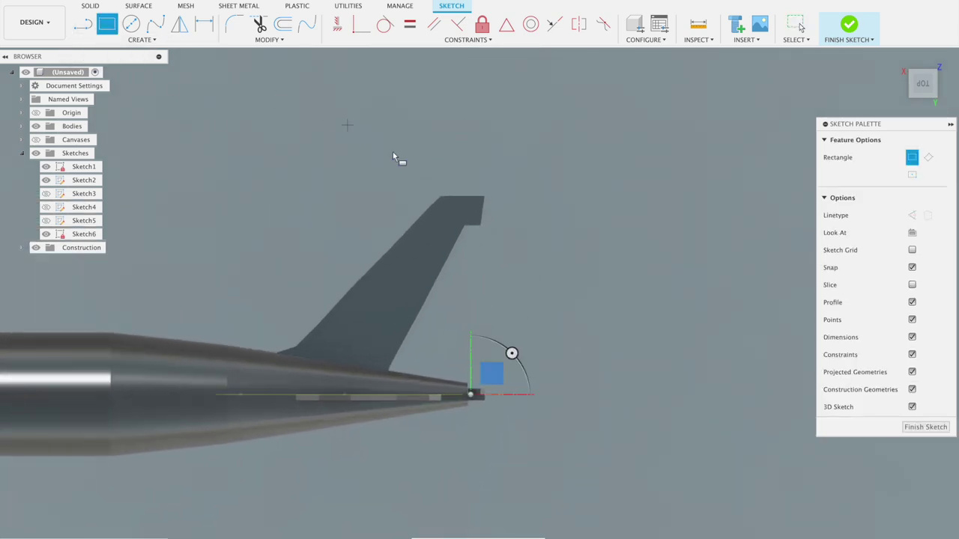
pyautogui.click(440, 202)
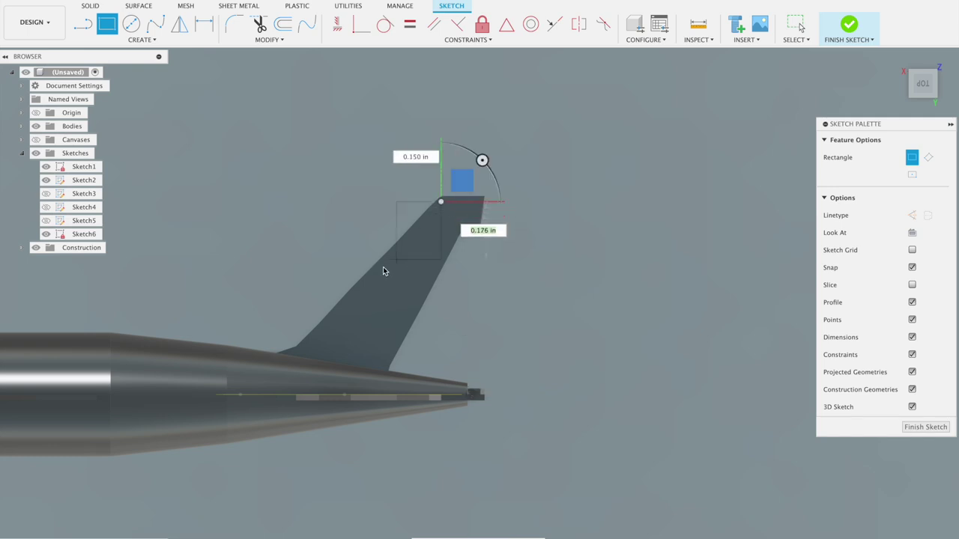
pyautogui.press('Escape')
pyautogui.scroll(5, 366, 284)
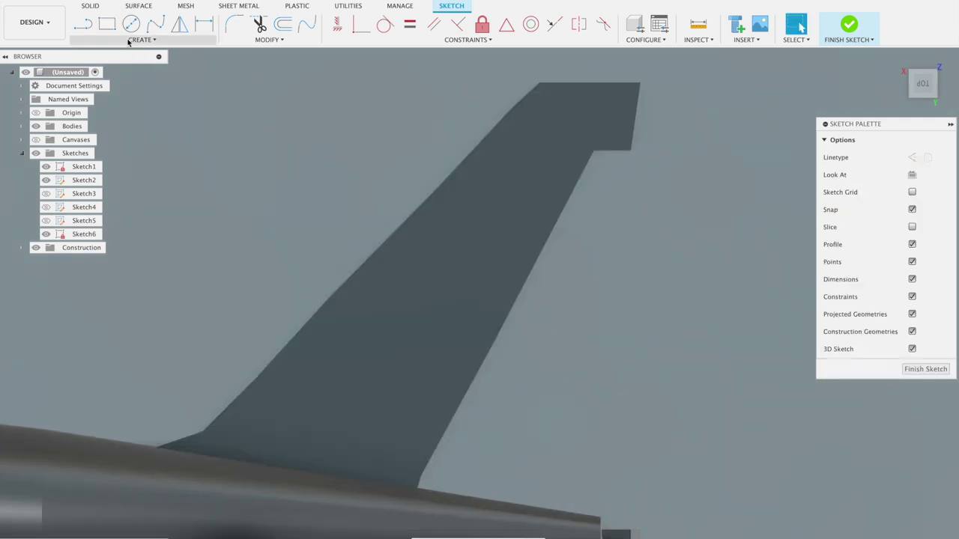
pyautogui.click(130, 40)
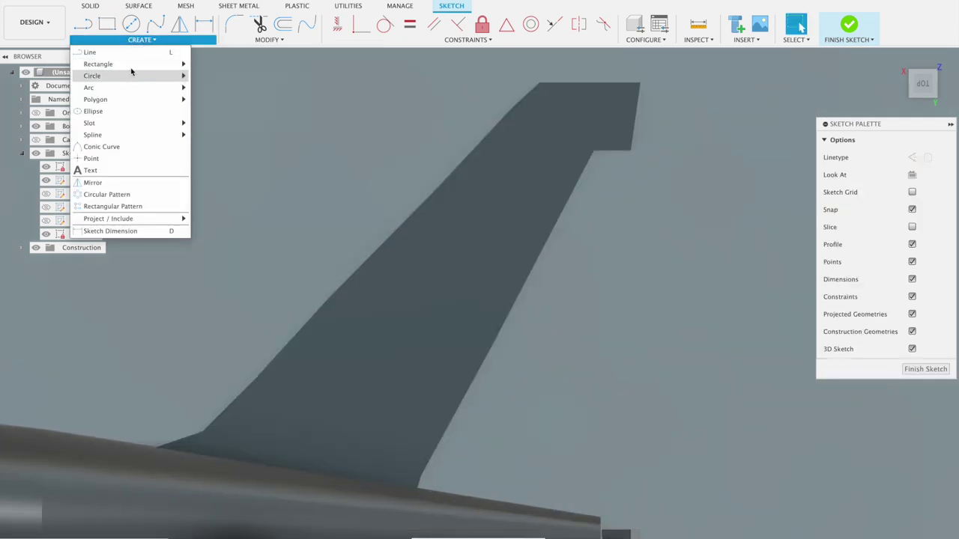
pyautogui.moveTo(98, 63)
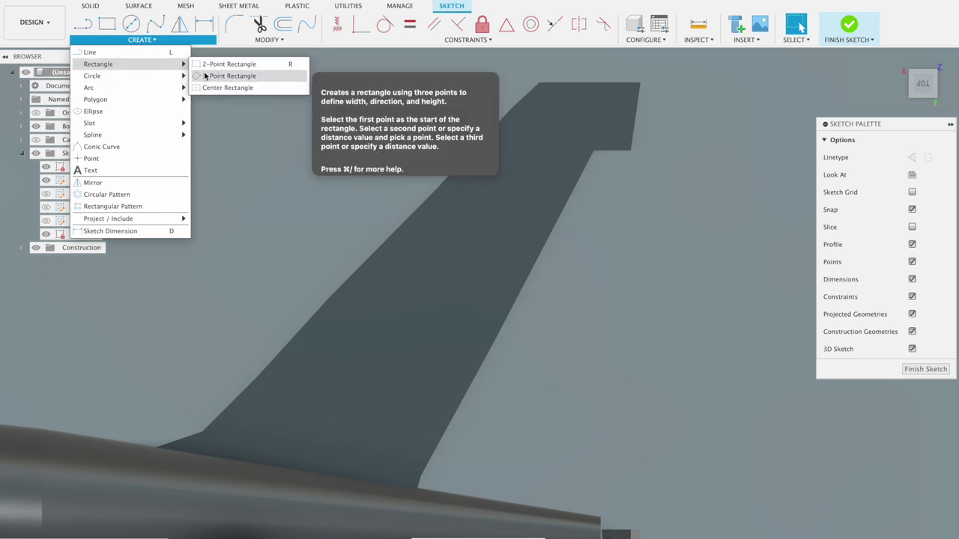
# Draw 3-point rectangles along the fin's leading edge, across its tip, and along the trailing edge.
pyautogui.click(207, 77)
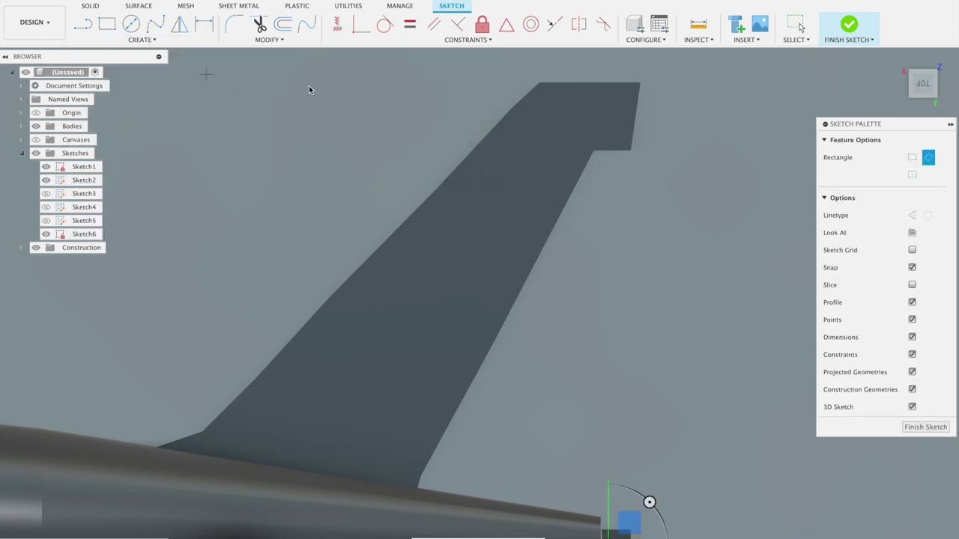
pyautogui.click(539, 85)
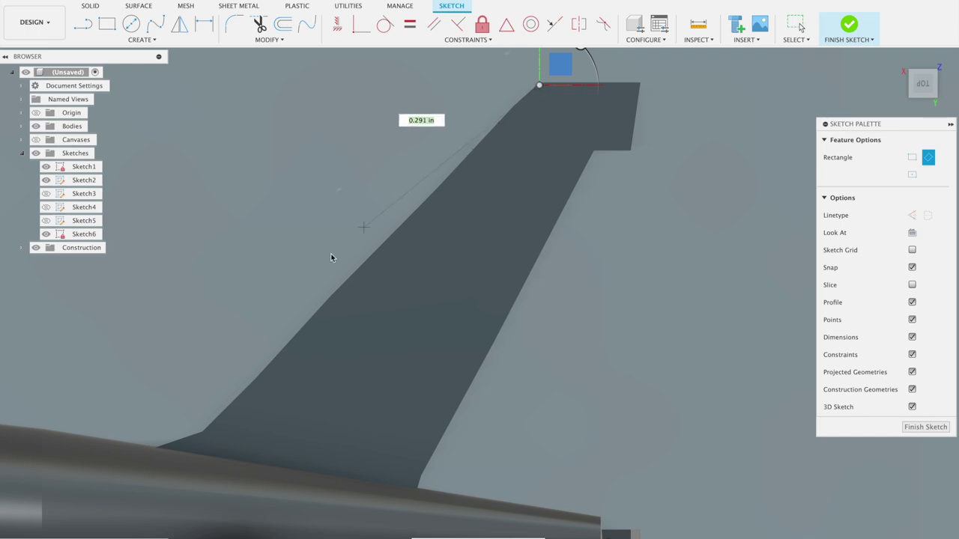
pyautogui.click(188, 452)
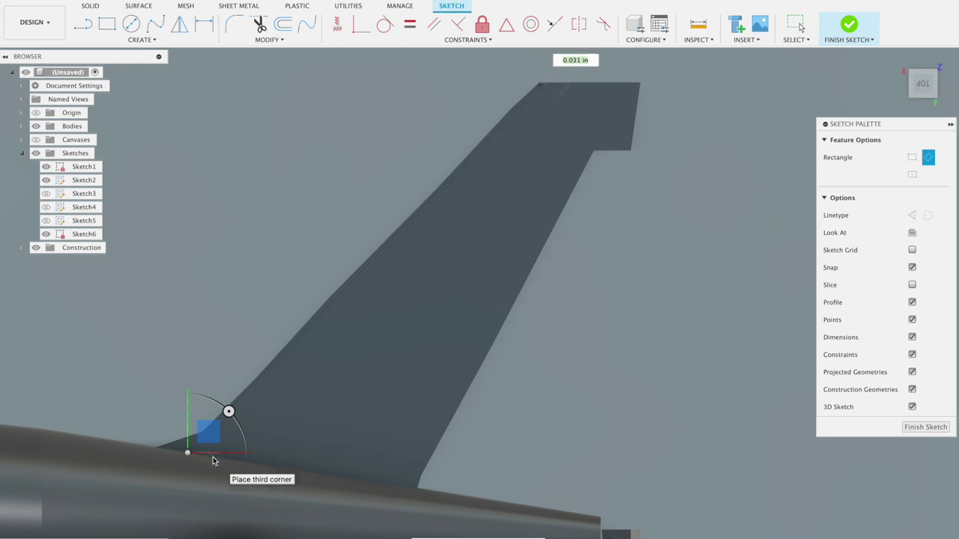
pyautogui.click(214, 460)
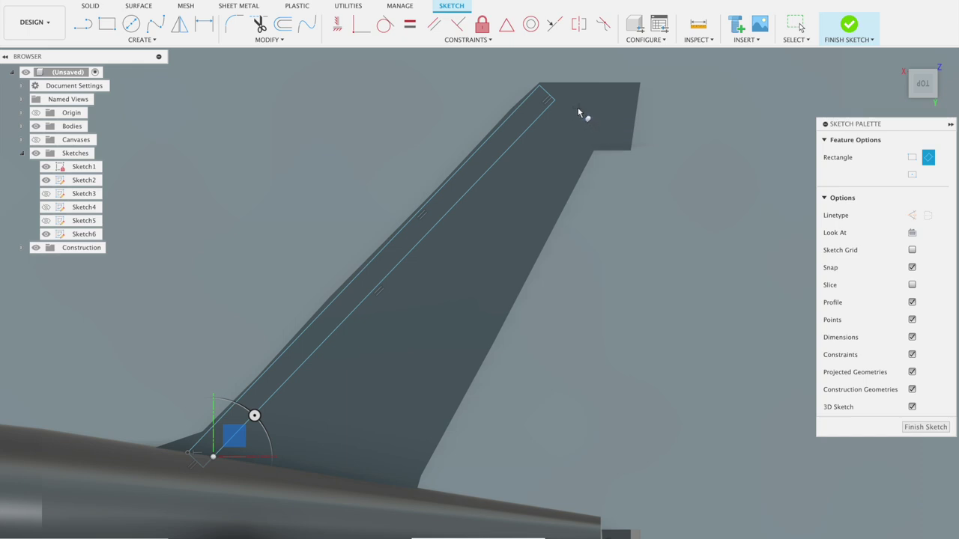
pyautogui.click(519, 106)
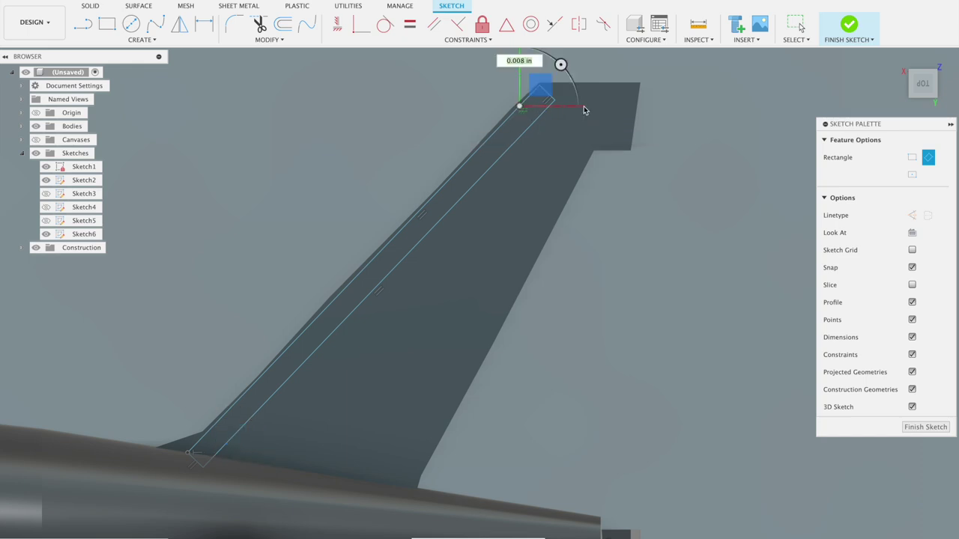
pyautogui.click(631, 110)
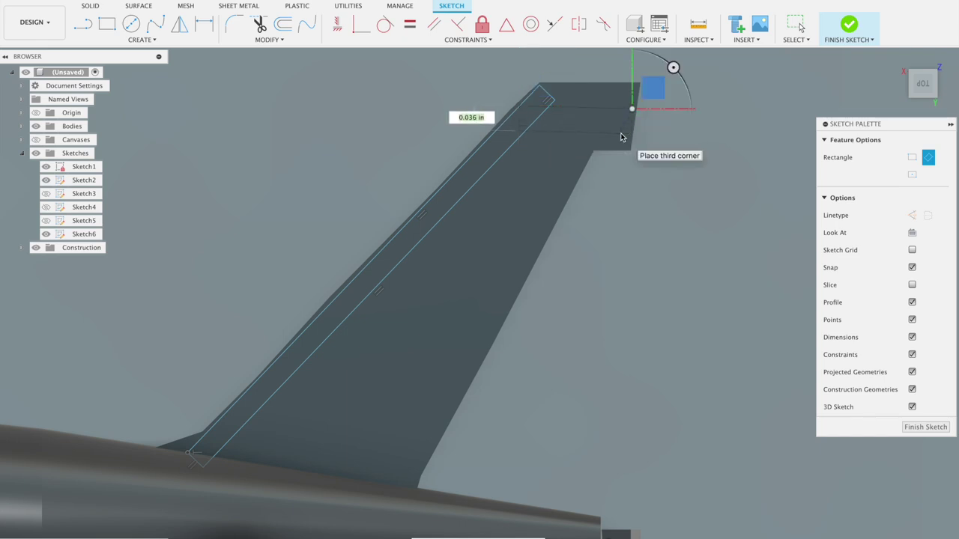
pyautogui.click(621, 136)
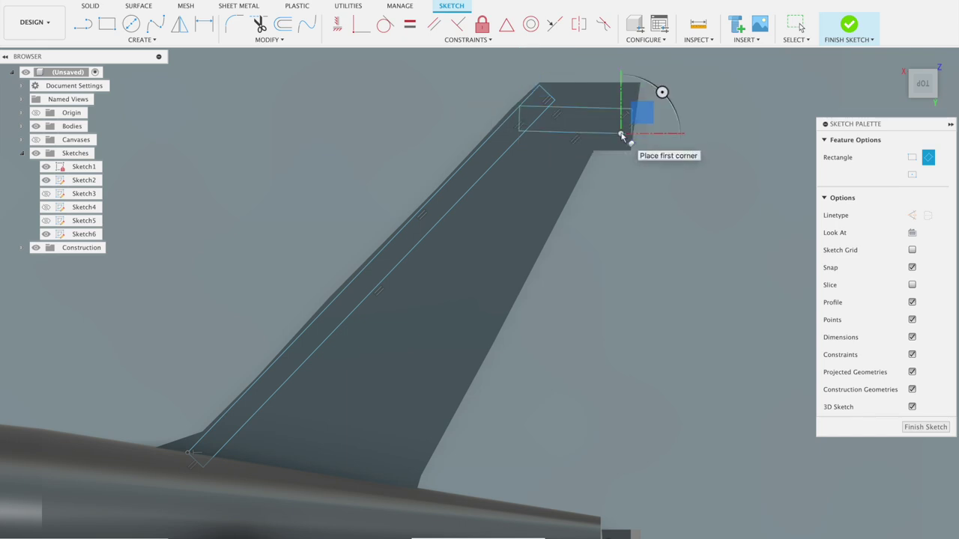
pyautogui.click(575, 134)
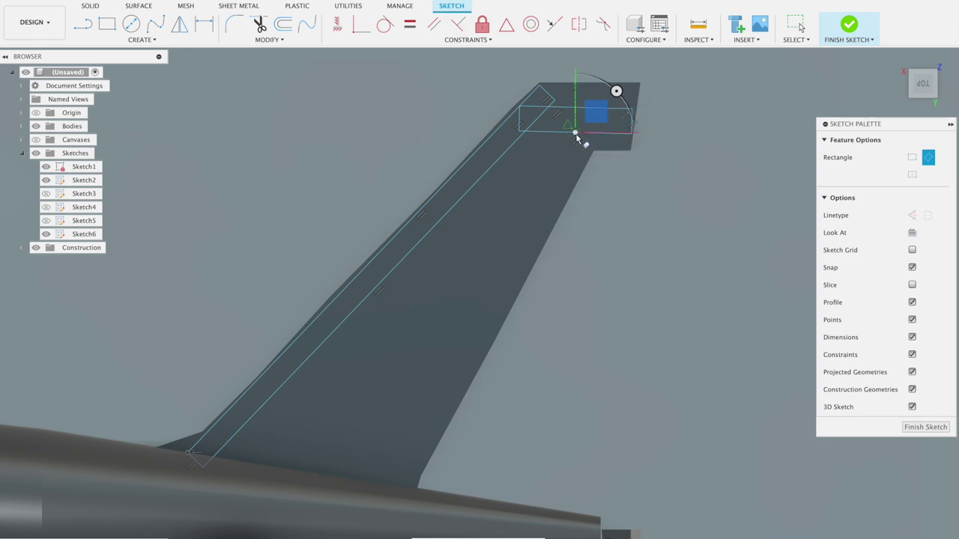
pyautogui.click(346, 422)
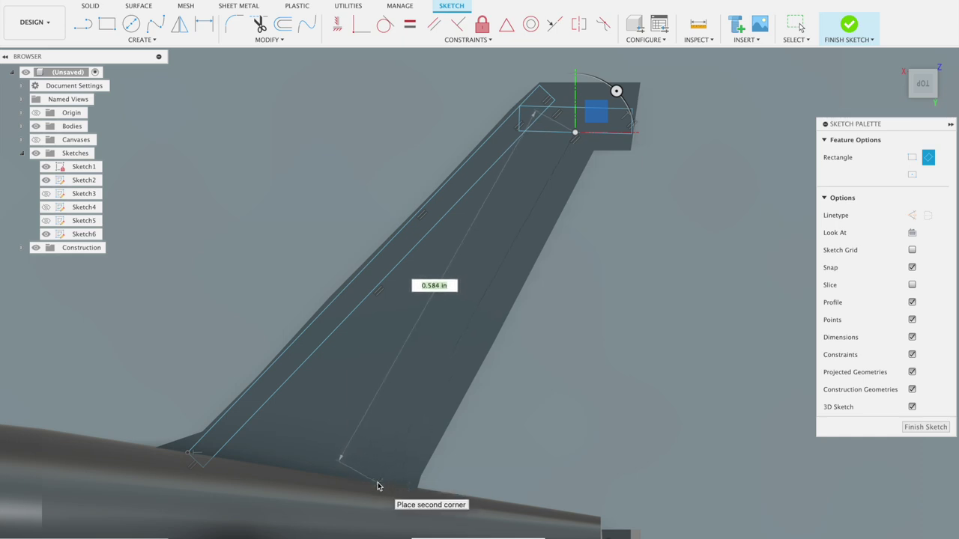
pyautogui.click(350, 483)
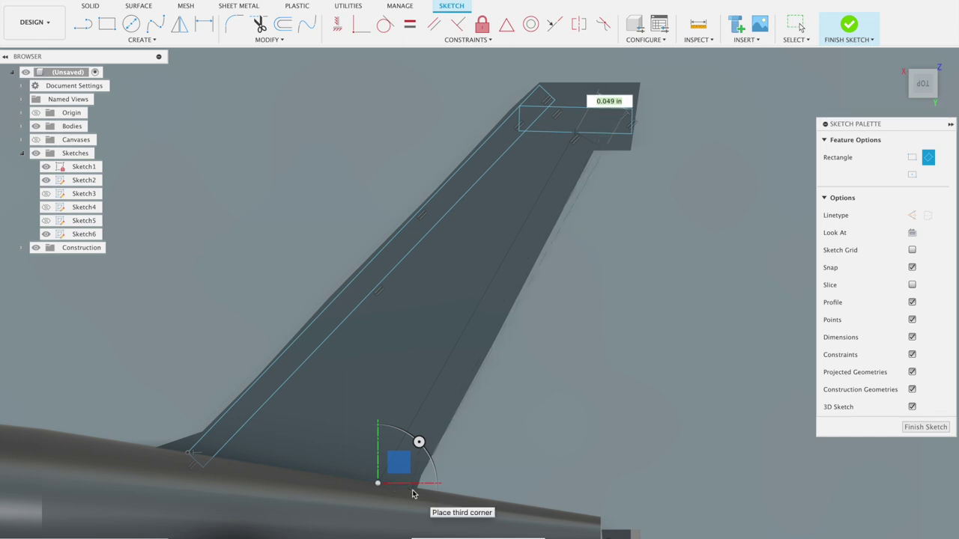
pyautogui.click(408, 491)
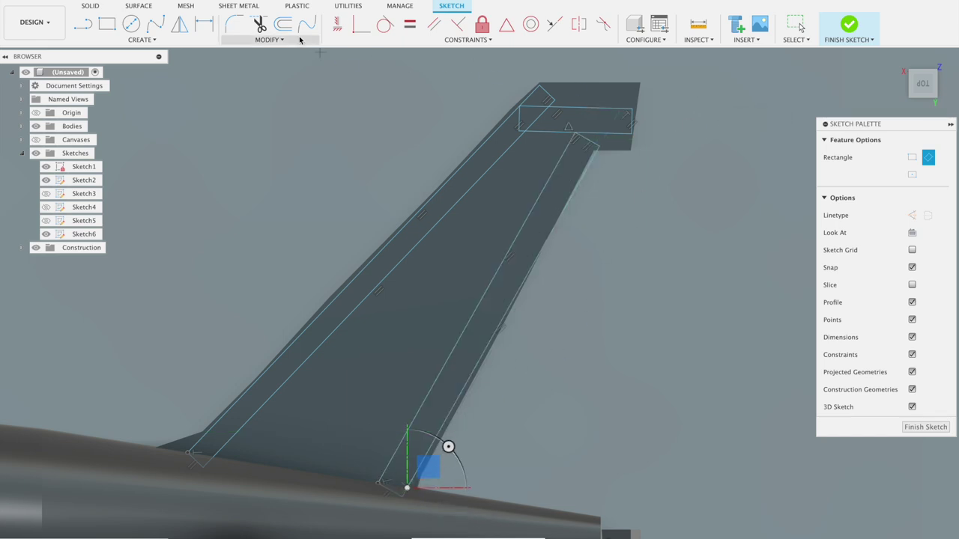
pyautogui.click(257, 27)
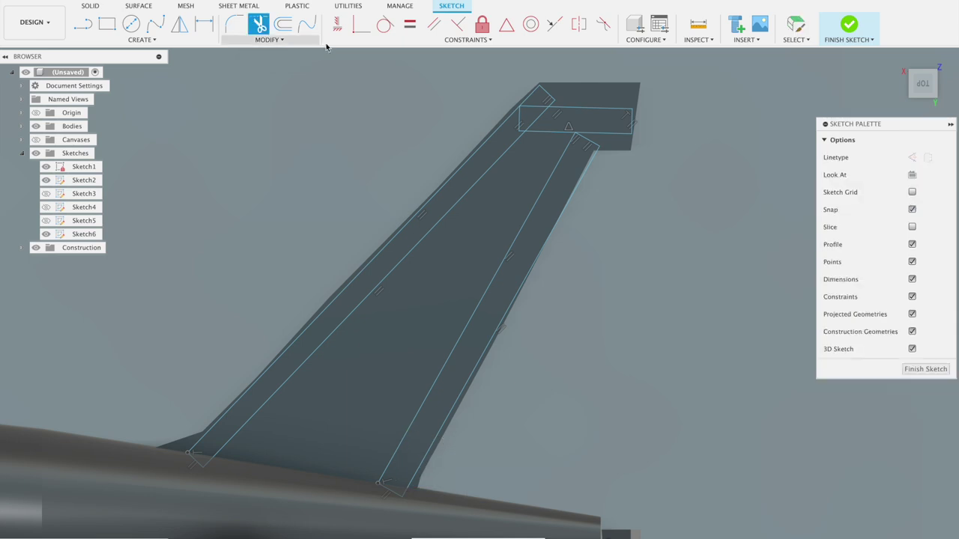
# Trim the overlapping rectangle segments at the fin tip.
pyautogui.click(533, 110)
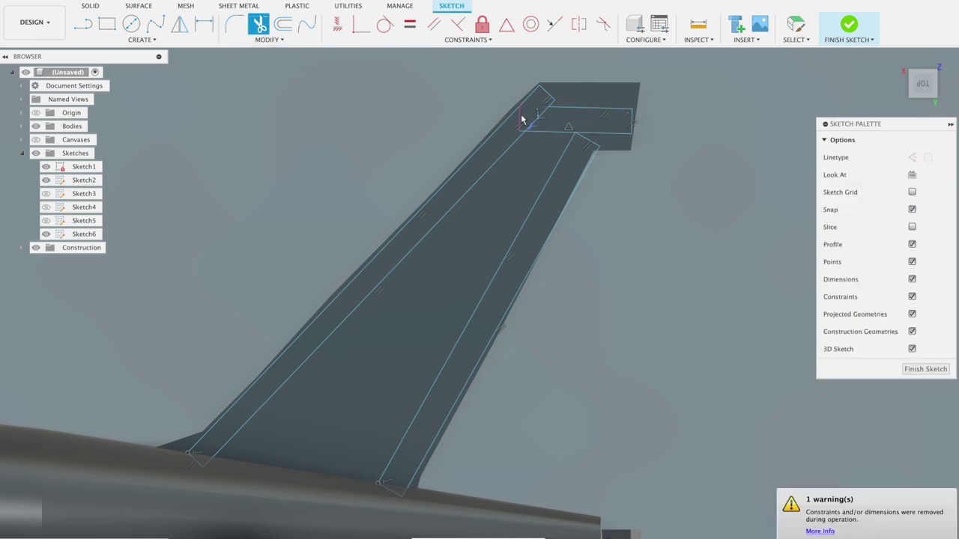
pyautogui.click(521, 120)
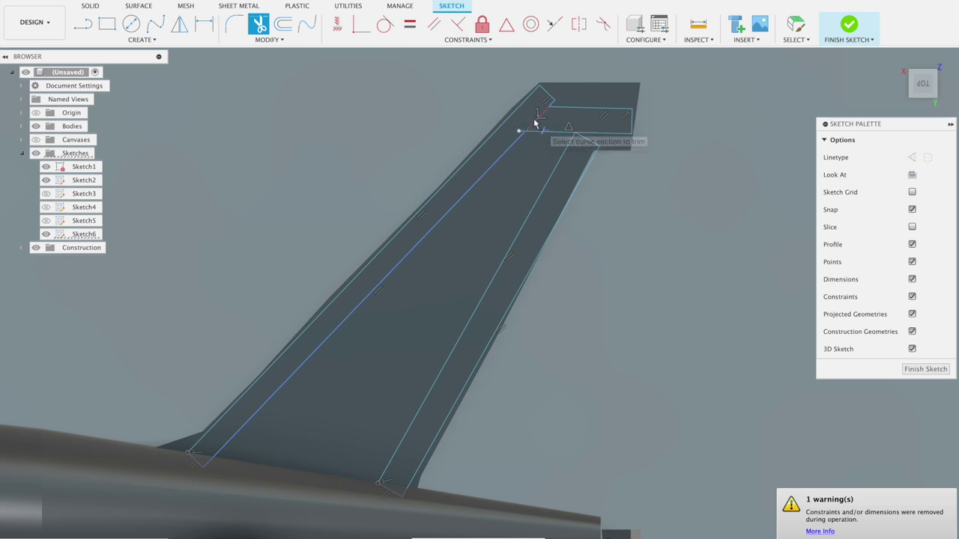
pyautogui.scroll(3, 530, 126)
pyautogui.scroll(2, 528, 120)
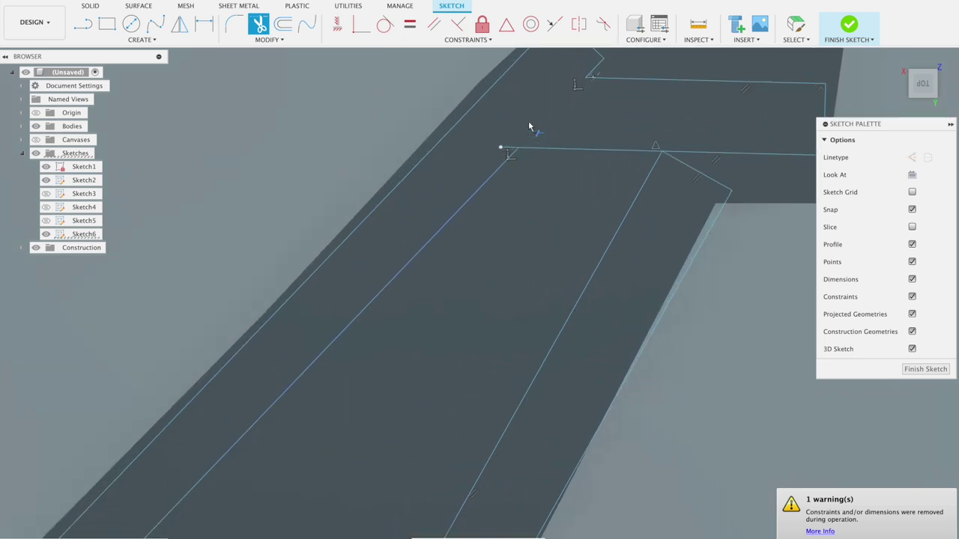
pyautogui.scroll(2, 510, 136)
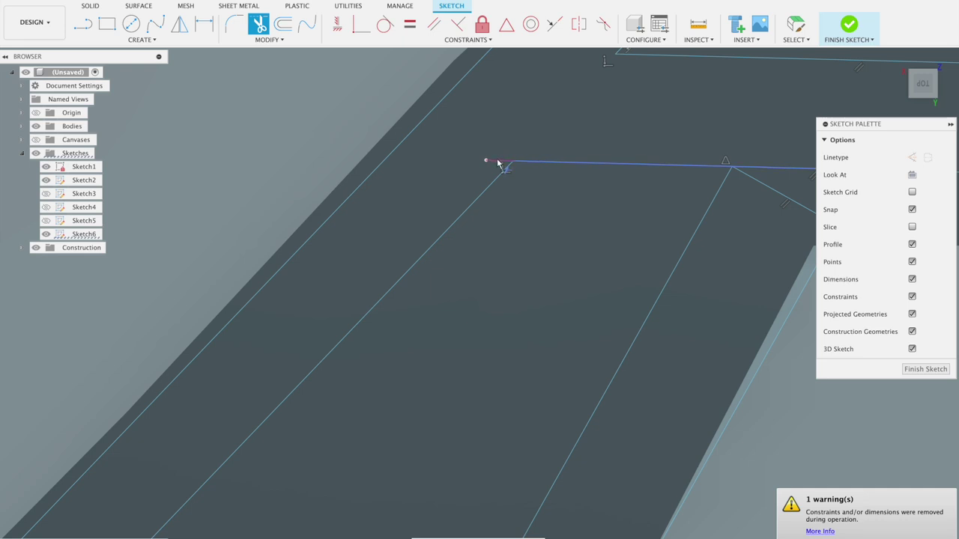
pyautogui.scroll(-3, 597, 116)
pyautogui.scroll(-1, 597, 116)
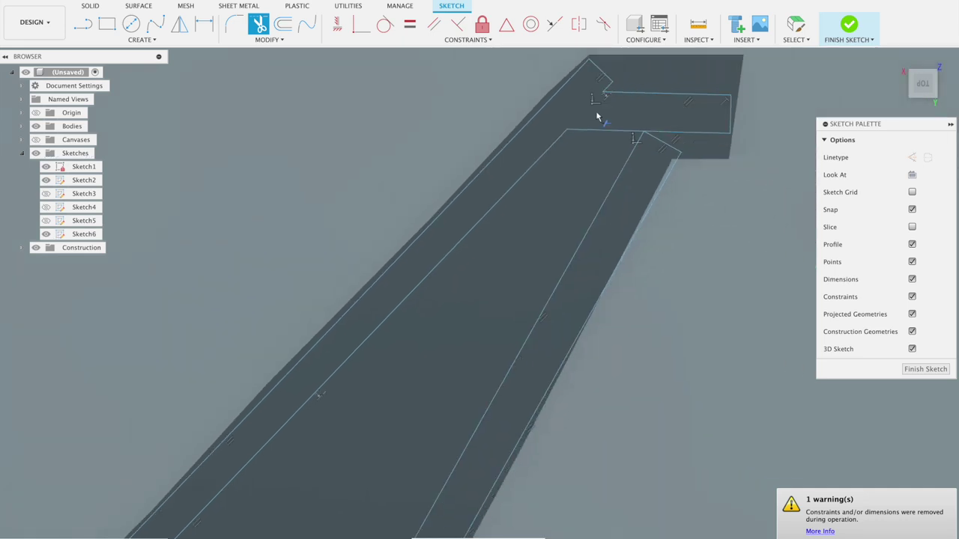
pyautogui.click(675, 138)
pyautogui.click(669, 146)
pyautogui.scroll(-2, 673, 140)
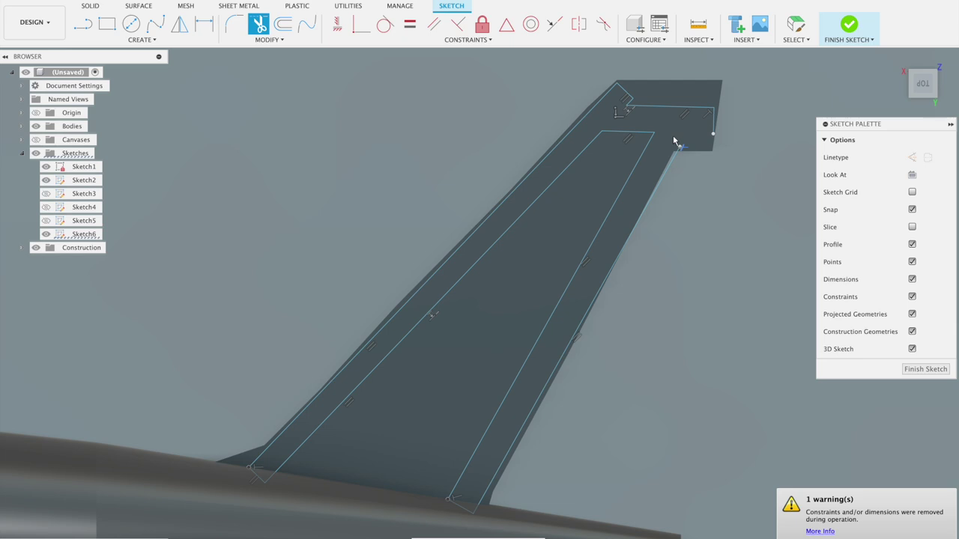
pyautogui.click(797, 25)
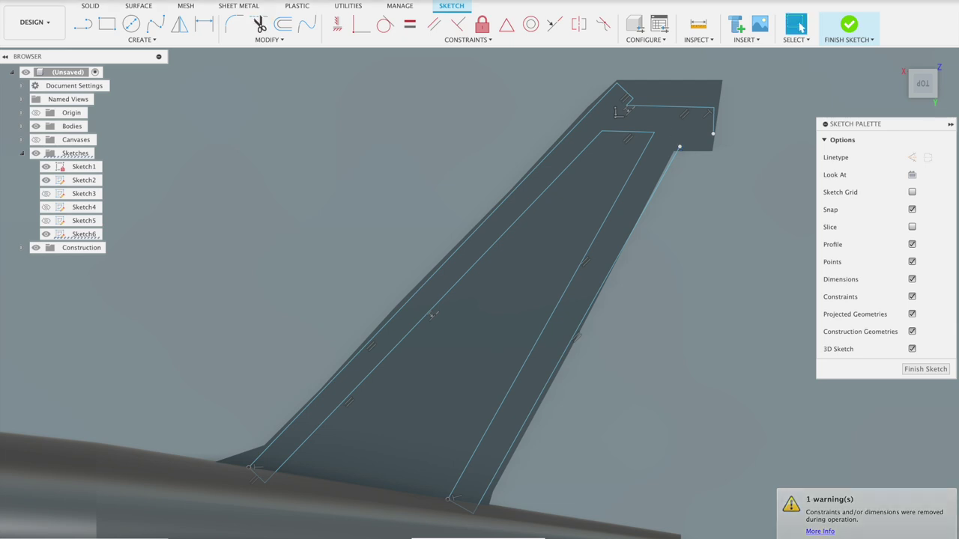
# Undo the last trim and draw a line at the fin-tip corner to the existing corner.
pyautogui.hotkey('ctrl', 'z')
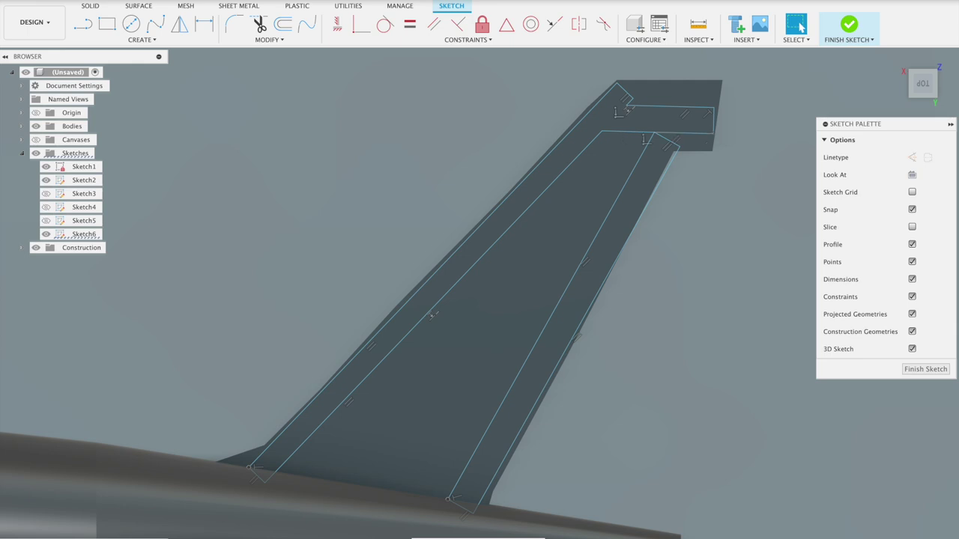
pyautogui.click(83, 24)
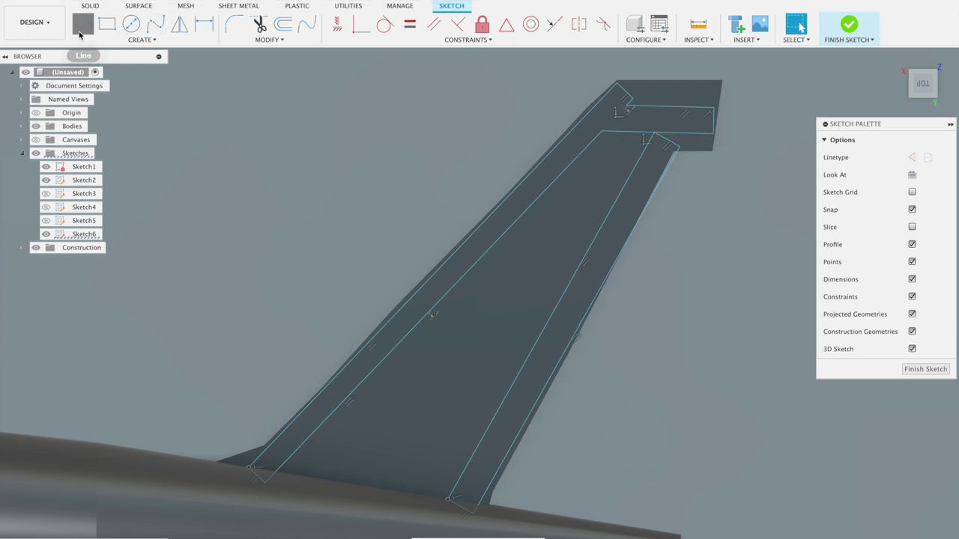
pyautogui.scroll(2, 711, 147)
pyautogui.click(667, 162)
pyautogui.click(718, 144)
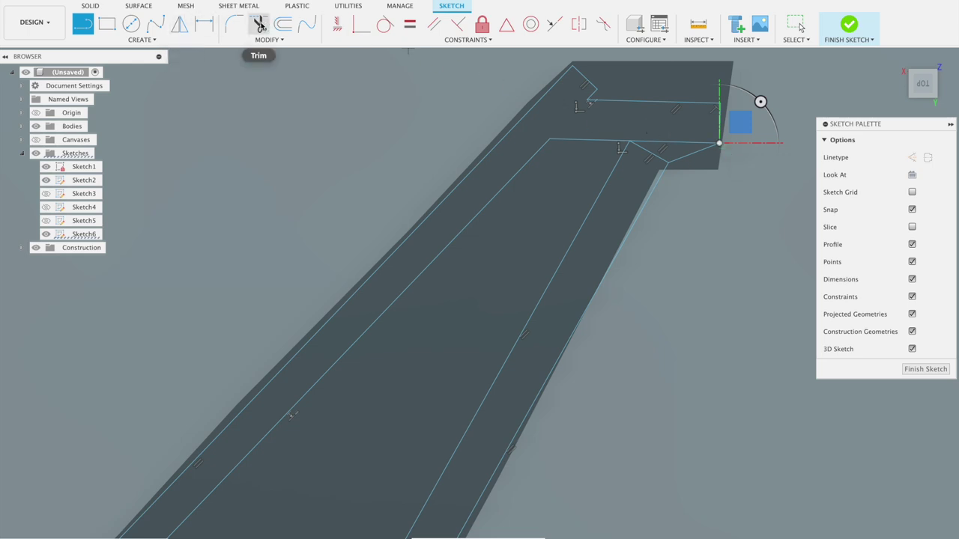
# Trim the short segments at the tip corner and finish Sketch6.
pyautogui.click(259, 24)
pyautogui.scroll(-1, 780, 109)
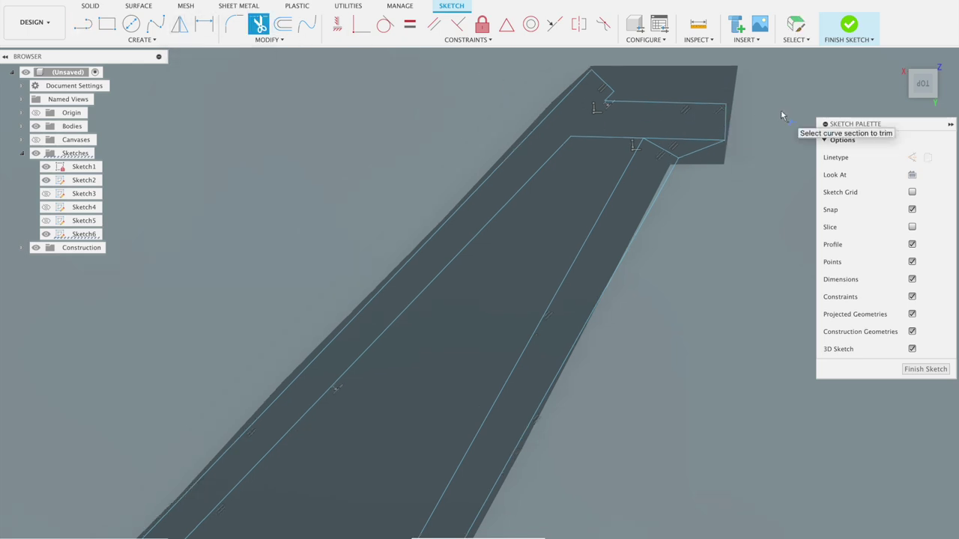
pyautogui.scroll(-1, 780, 109)
pyautogui.click(683, 150)
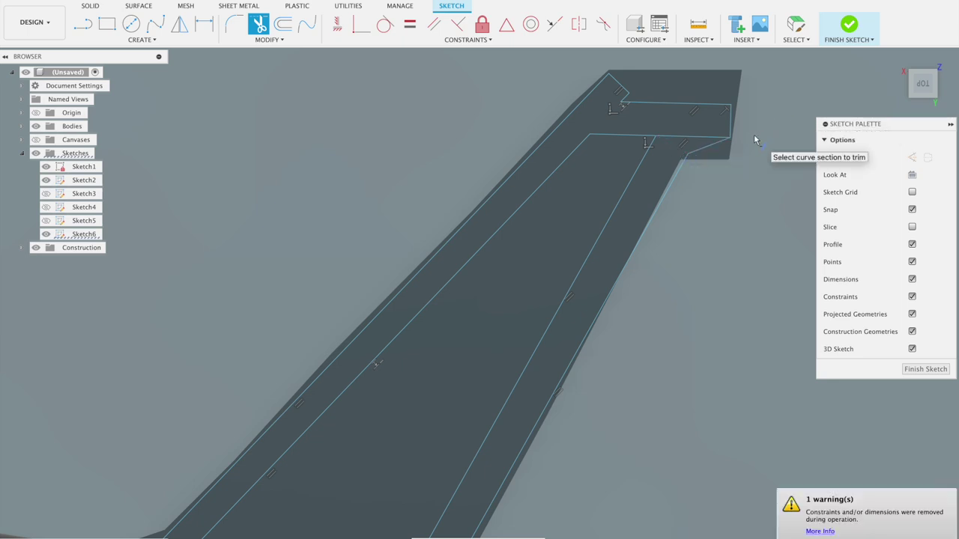
pyautogui.click(700, 144)
pyautogui.scroll(-1, 766, 127)
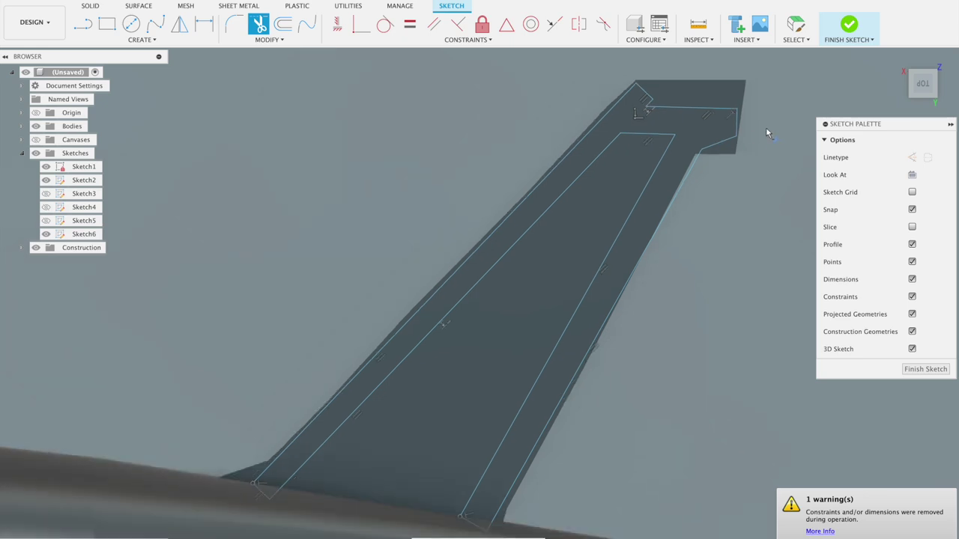
pyautogui.scroll(-1, 766, 133)
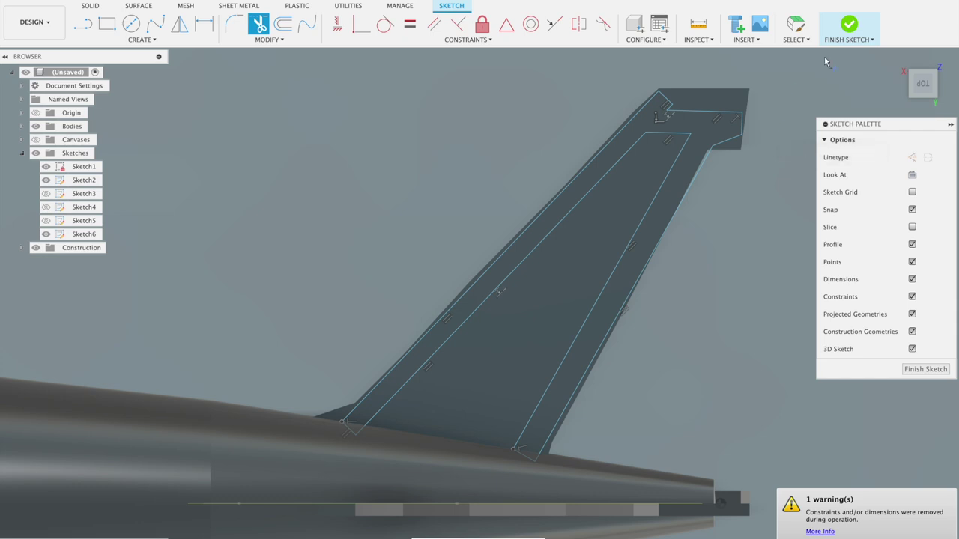
pyautogui.click(849, 25)
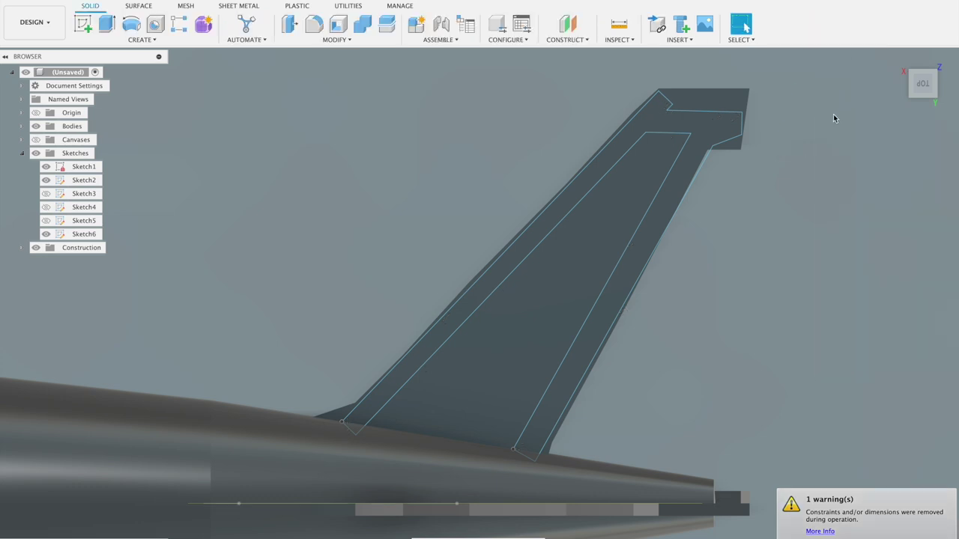
# Extrude-cut Sketch6's outer strip profile to -0.15 in along the fin's edges and tip.
pyautogui.click(107, 25)
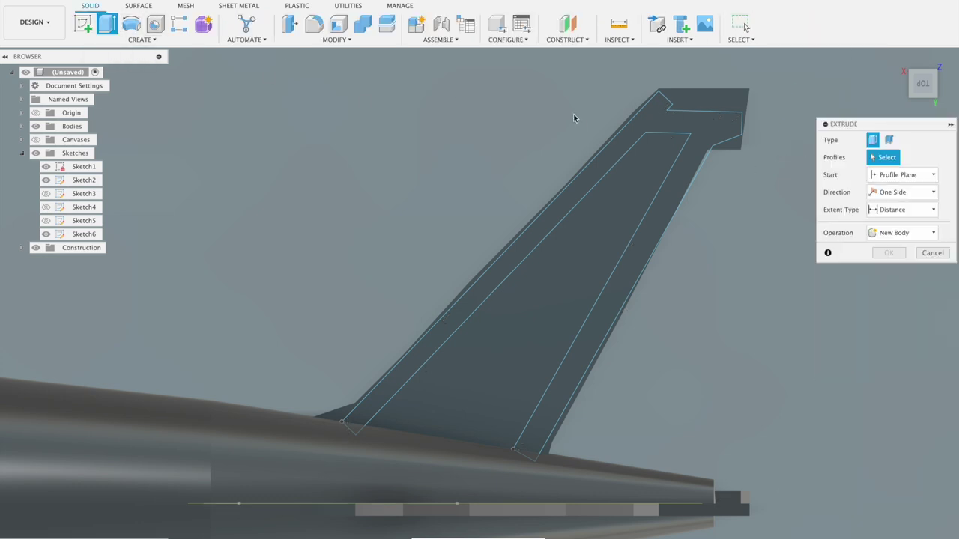
pyautogui.click(626, 144)
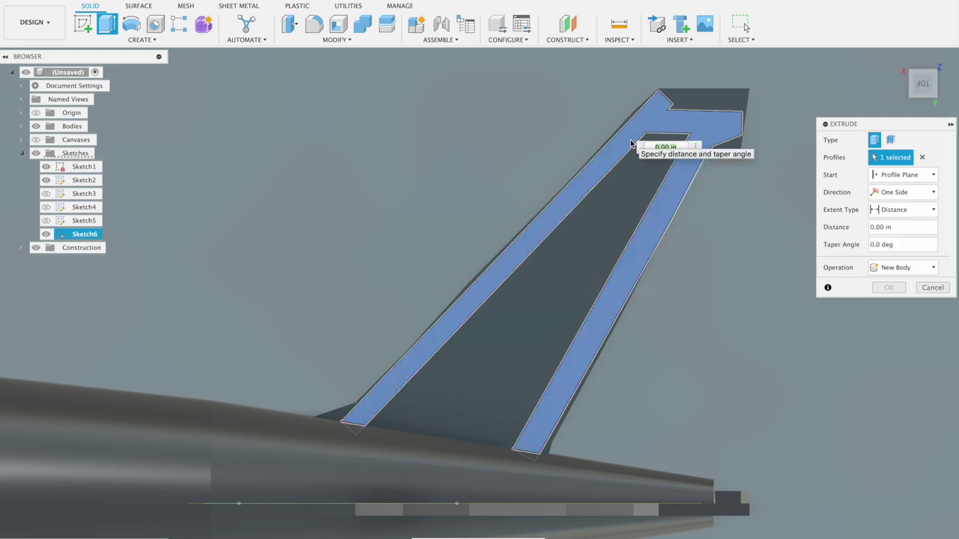
pyautogui.keyDown('shift'); pyautogui.moveTo(533, 151); pyautogui.dragTo(488, 145, button='middle'); pyautogui.keyUp('shift')
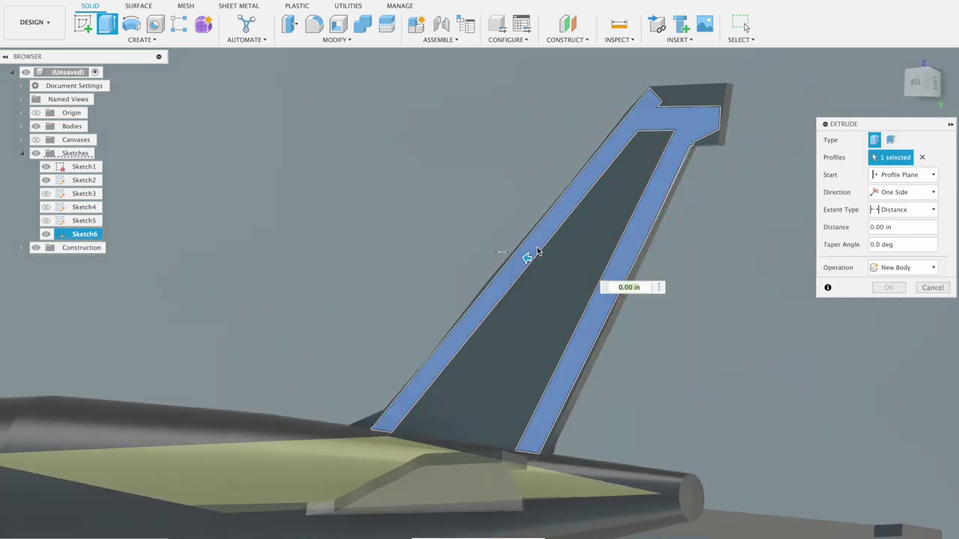
pyautogui.moveTo(527, 258); pyautogui.dragTo(575, 256)
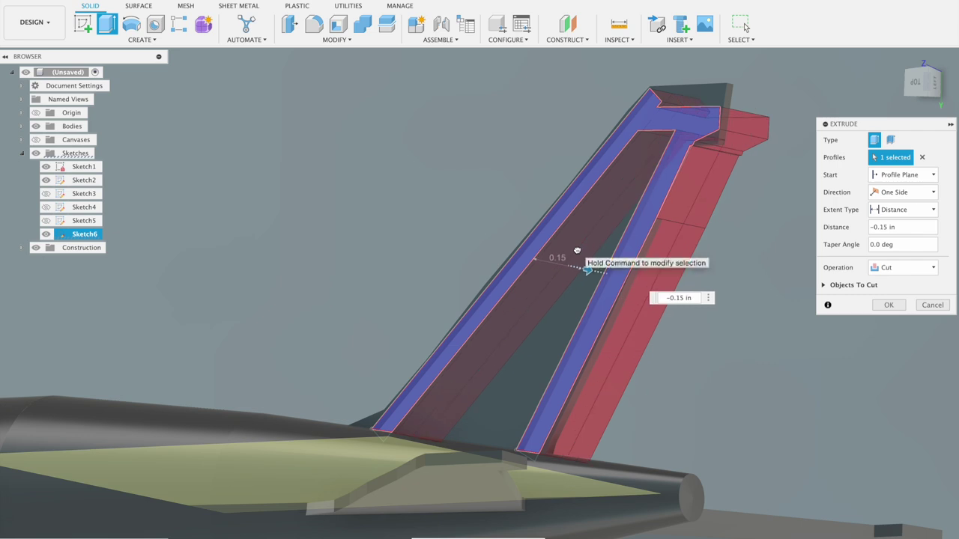
pyautogui.click(884, 305)
pyautogui.scroll(2, 754, 276)
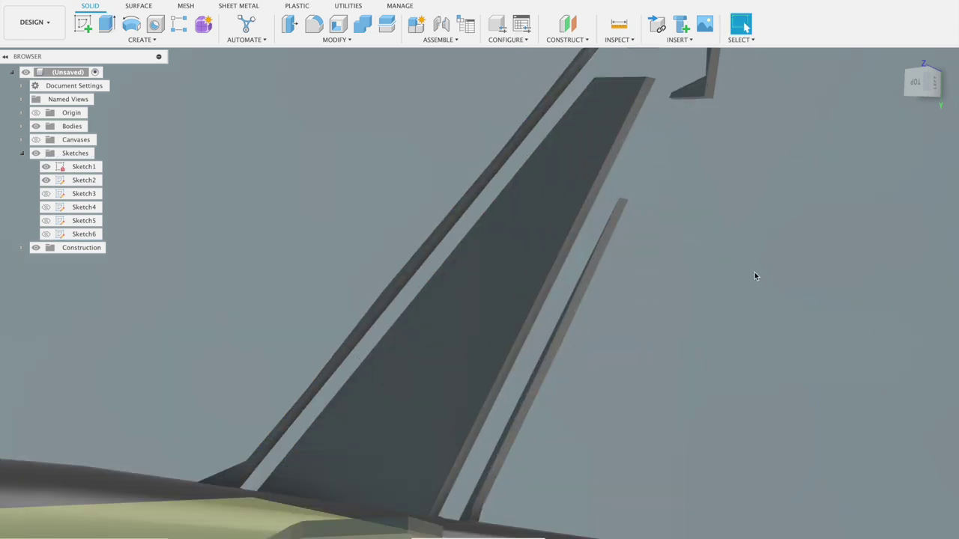
pyautogui.scroll(-2, 754, 275)
# Extrude-cut the leading-edge strip profile to -0.02 in, removing the leftover sliver.
pyautogui.moveTo(754, 276)
pyautogui.keyDown('shift'); pyautogui.mouseDown(button='middle')
pyautogui.moveTo(763, 275)
pyautogui.moveTo(764, 332)
pyautogui.moveTo(754, 318)
pyautogui.moveTo(774, 302)
pyautogui.moveTo(746, 290)
pyautogui.mouseUp(button='middle'); pyautogui.keyUp('shift')
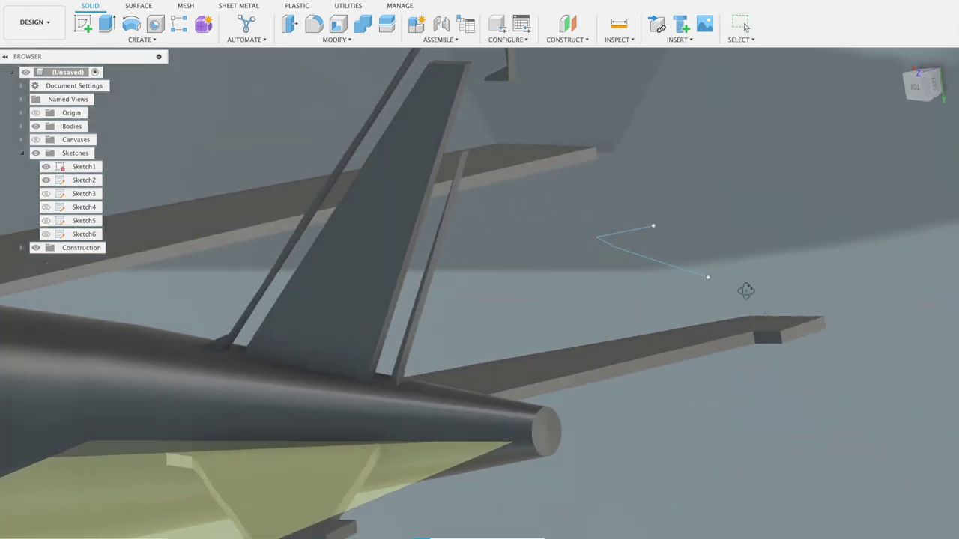
pyautogui.click(107, 24)
pyautogui.scroll(2, 359, 150)
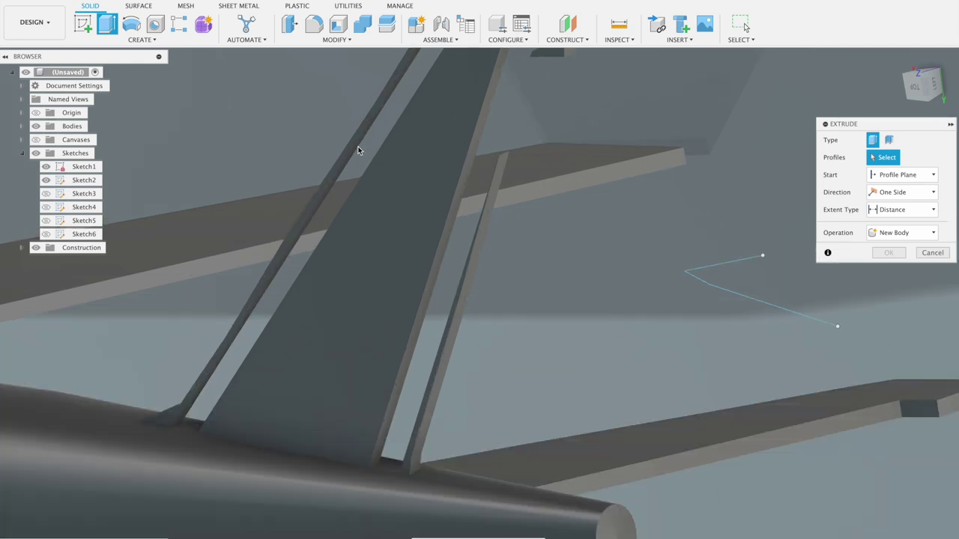
pyautogui.scroll(4, 359, 150)
pyautogui.click(358, 150)
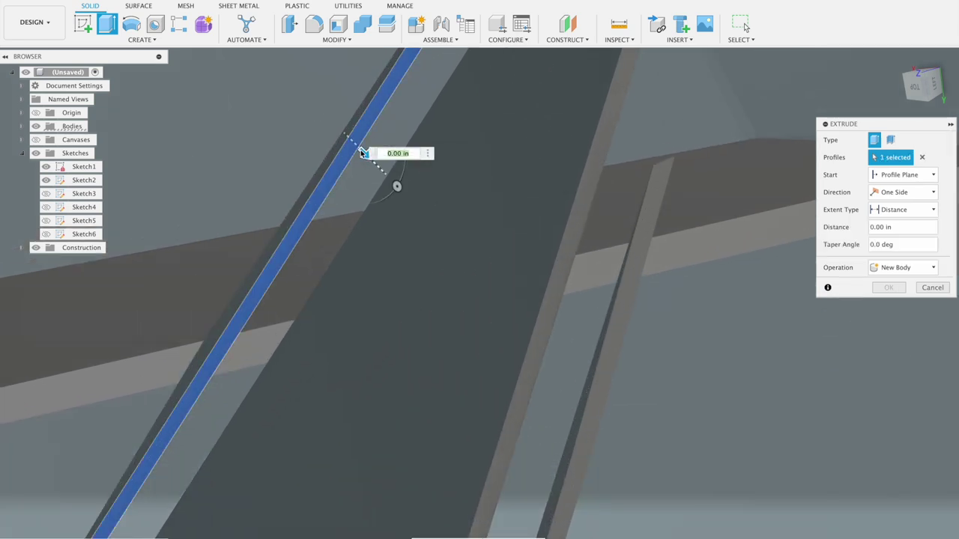
pyautogui.moveTo(353, 144); pyautogui.dragTo(337, 129)
pyautogui.scroll(-3, 333, 138)
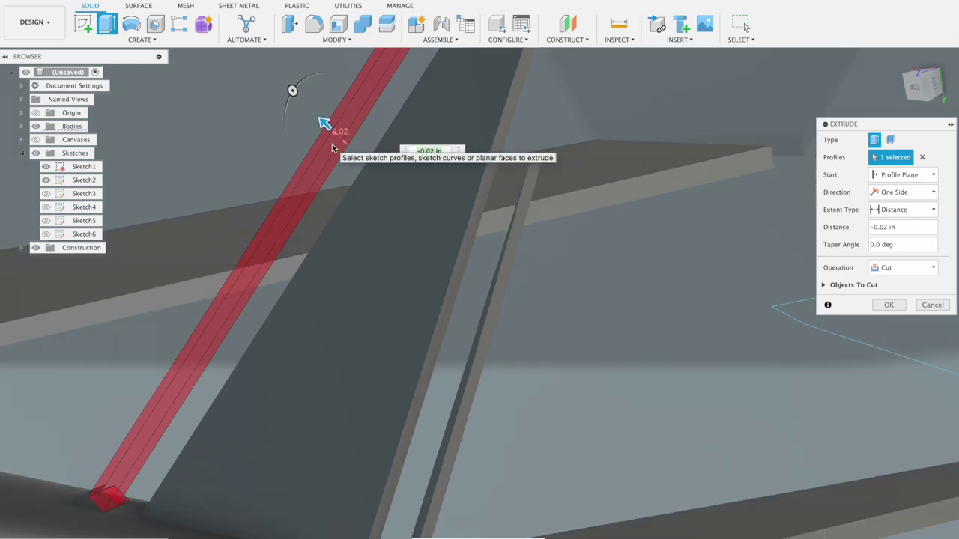
pyautogui.scroll(-3, 334, 149)
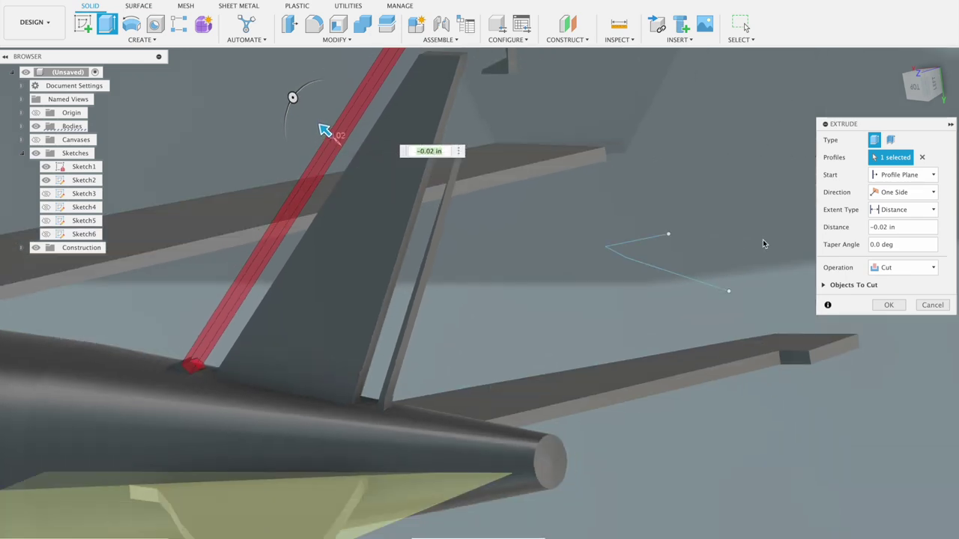
pyautogui.click(888, 306)
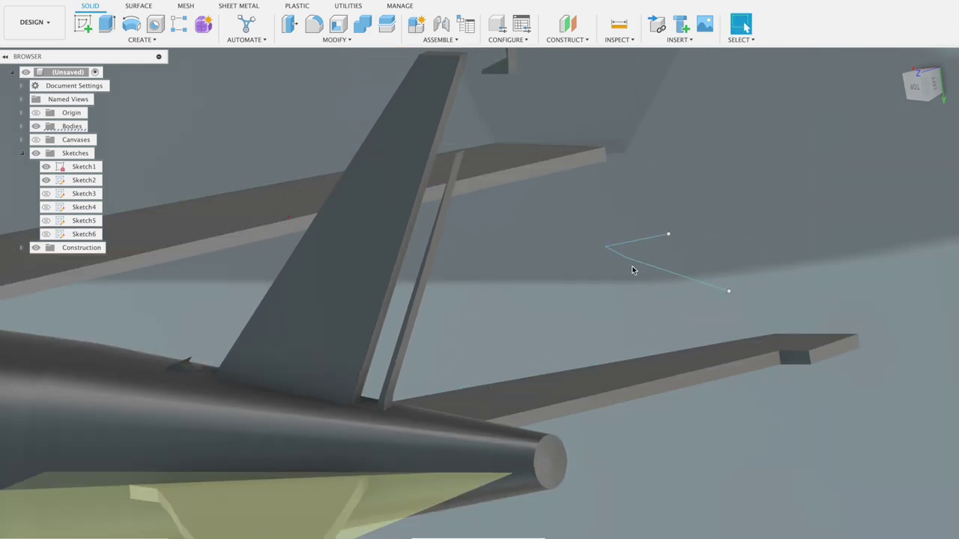
pyautogui.keyDown('shift'); pyautogui.moveTo(632, 270); pyautogui.dragTo(657, 266, button='middle'); pyautogui.keyUp('shift')
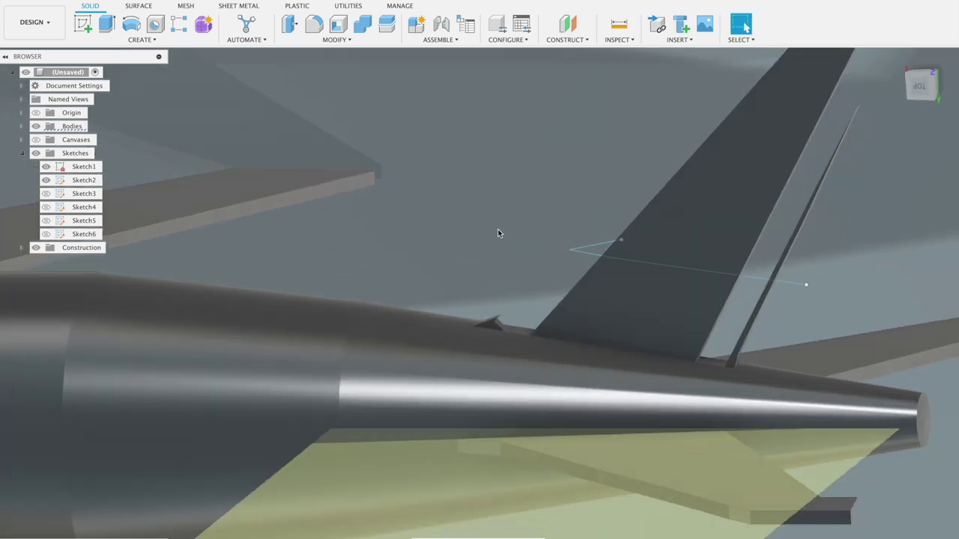
# Extrude the small profile at the fin's front base up 0.07 in as a Join.
pyautogui.click(106, 24)
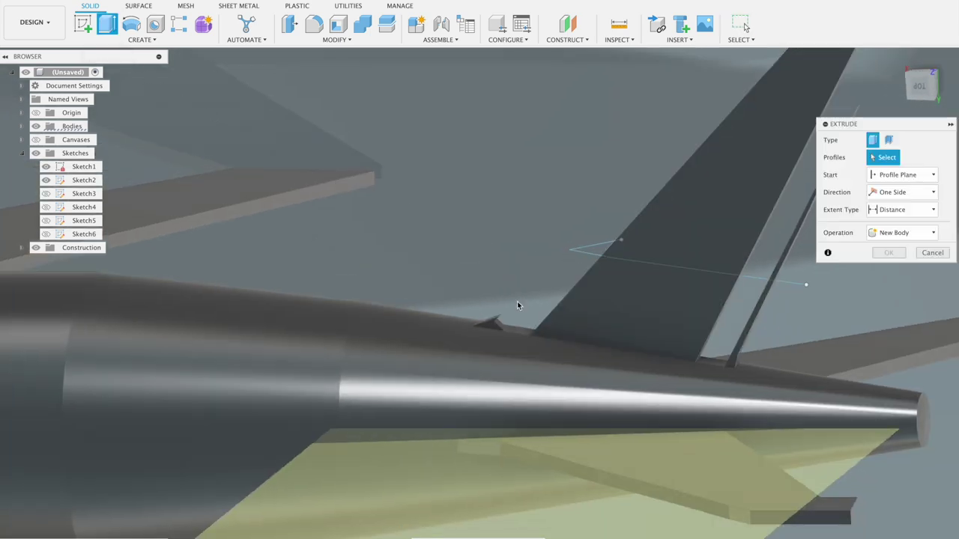
pyautogui.click(502, 322)
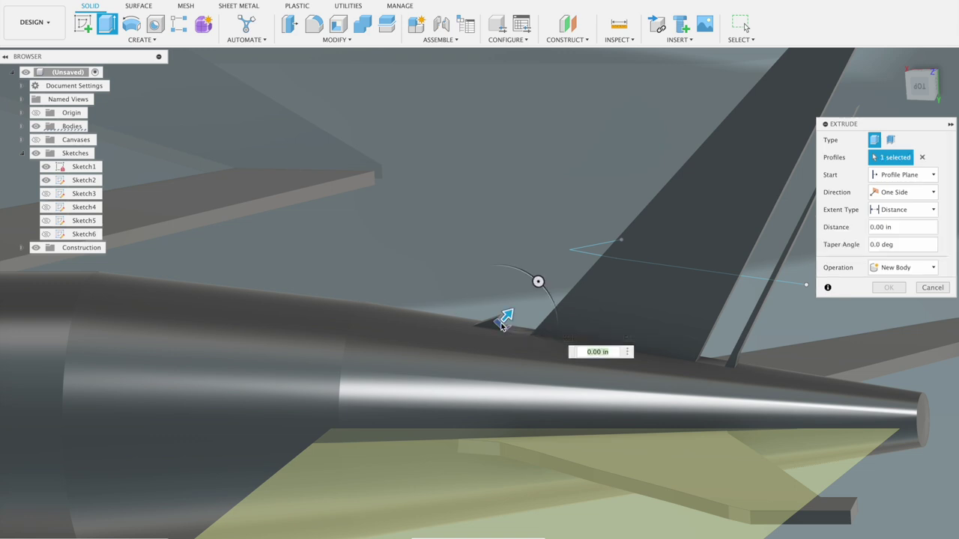
pyautogui.moveTo(505, 319); pyautogui.dragTo(489, 337)
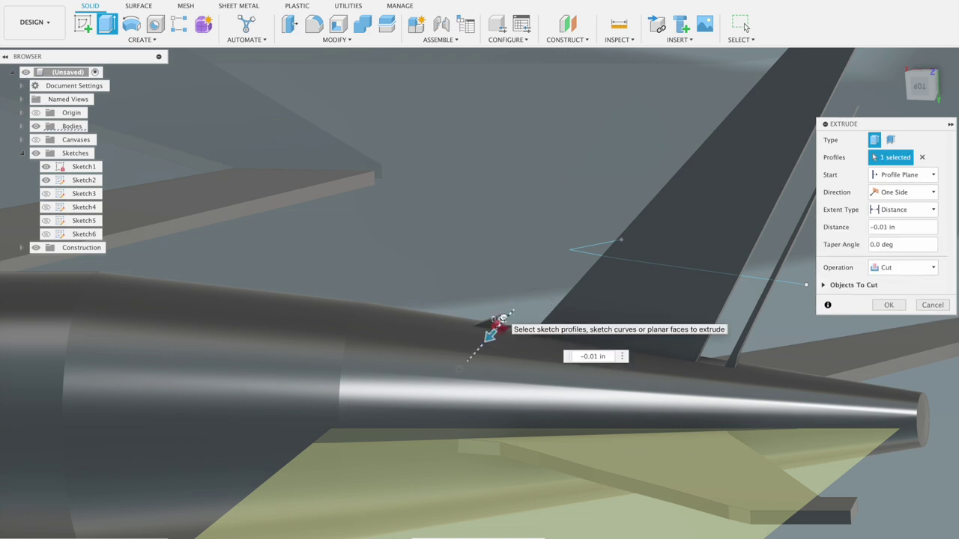
pyautogui.moveTo(491, 335); pyautogui.dragTo(532, 300)
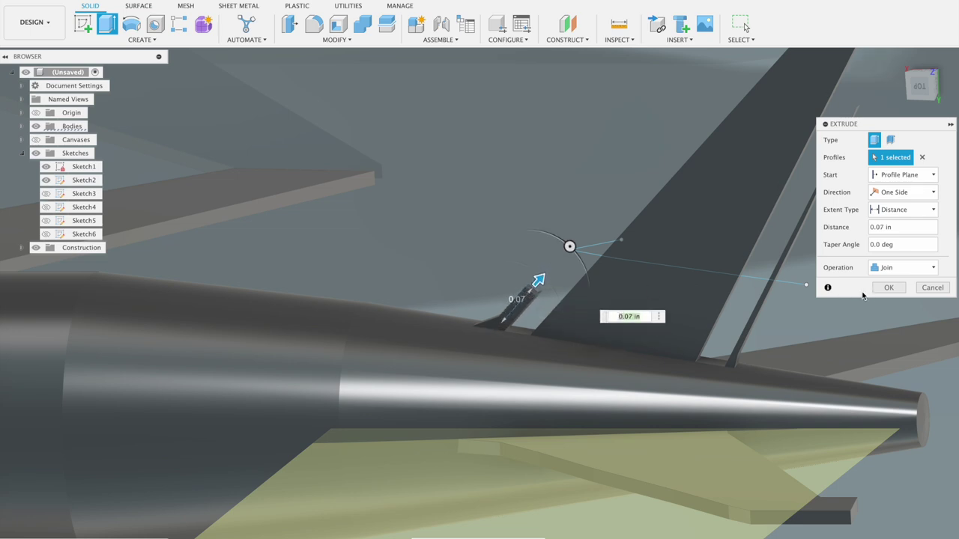
pyautogui.click(885, 290)
pyautogui.scroll(3, 468, 235)
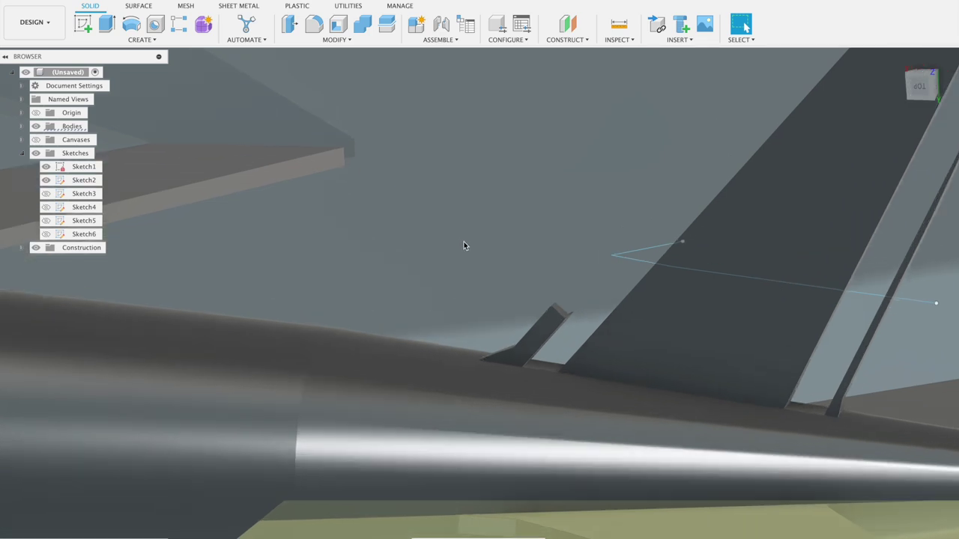
pyautogui.scroll(2, 551, 295)
pyautogui.scroll(2, 603, 282)
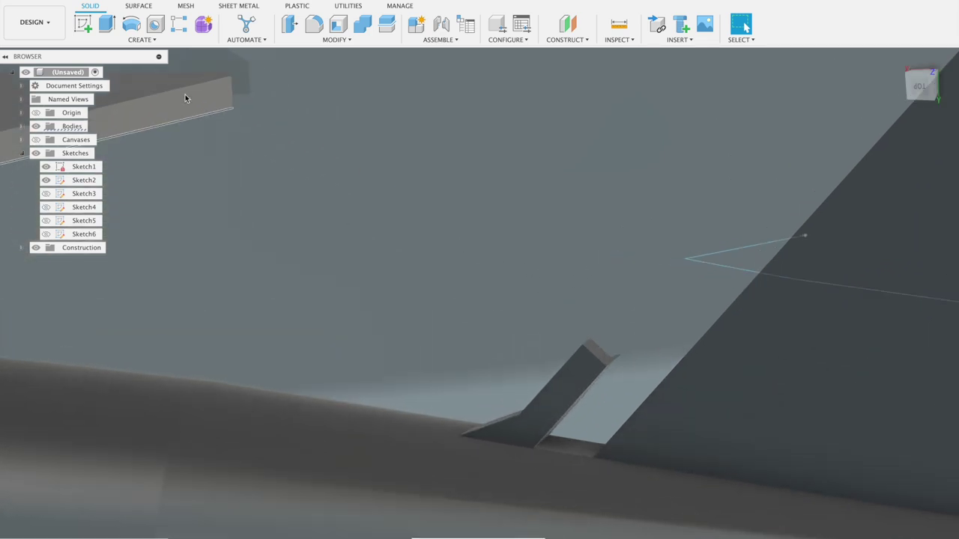
pyautogui.click(102, 29)
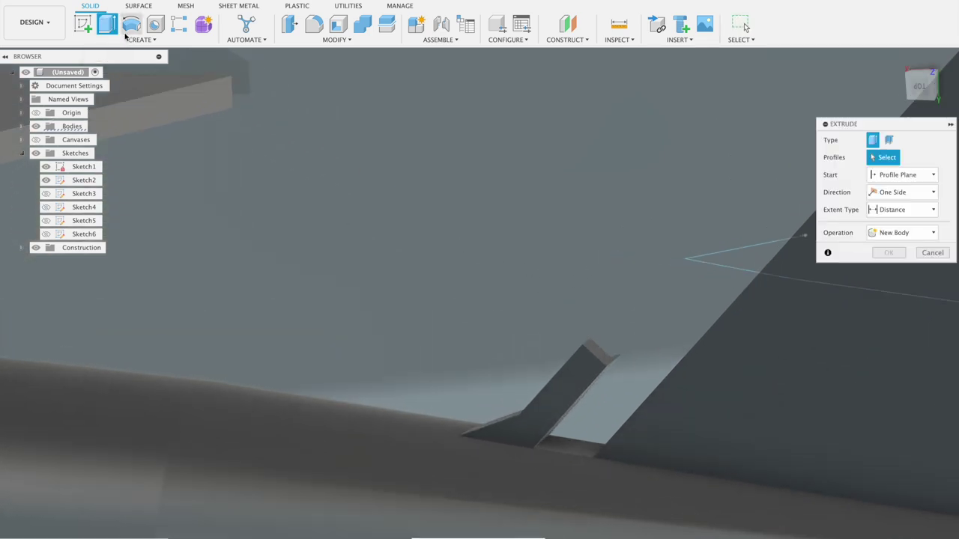
pyautogui.click(289, 24)
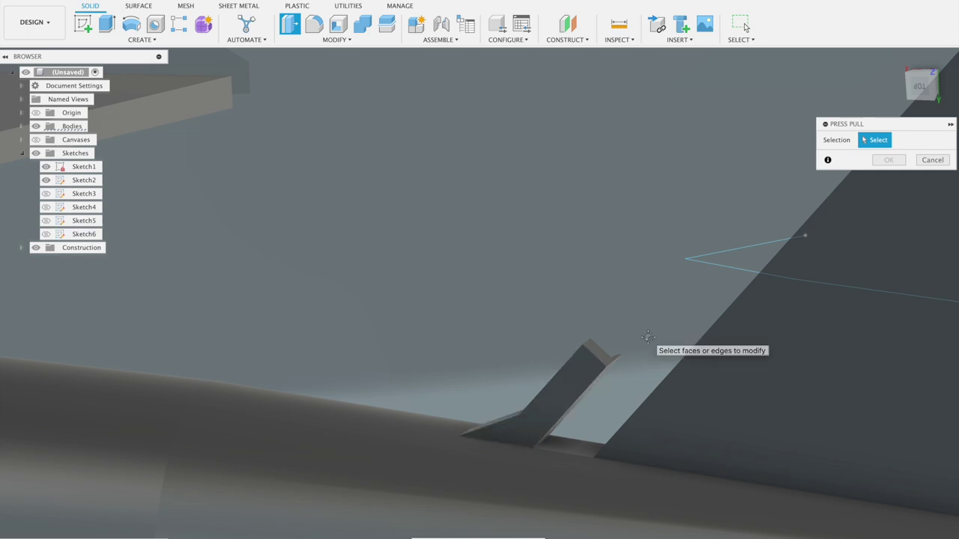
# Offset the small block's front face by -0.045 in using Press Pull.
pyautogui.moveTo(649, 345); pyautogui.dragTo(564, 334, button='middle')
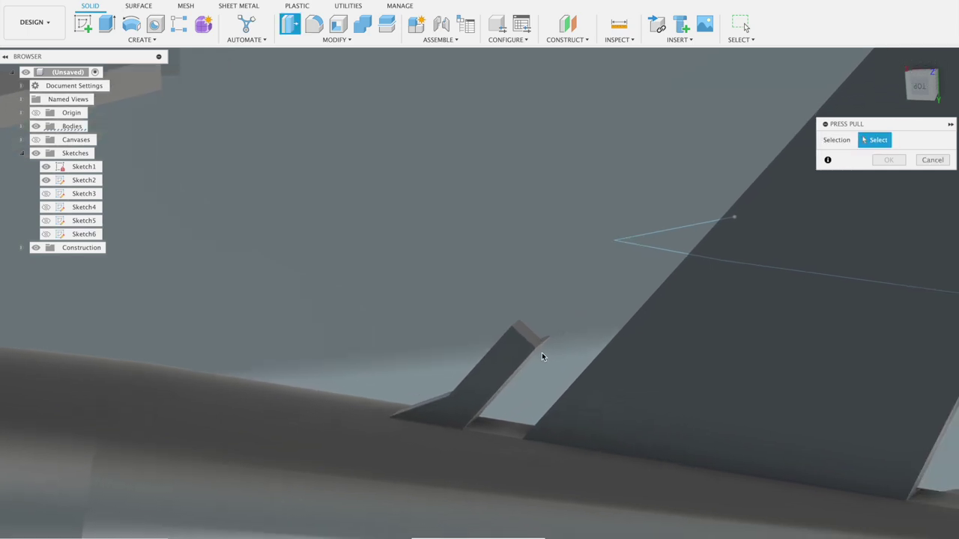
pyautogui.keyDown('shift'); pyautogui.moveTo(532, 361); pyautogui.dragTo(541, 304, button='middle'); pyautogui.keyUp('shift')
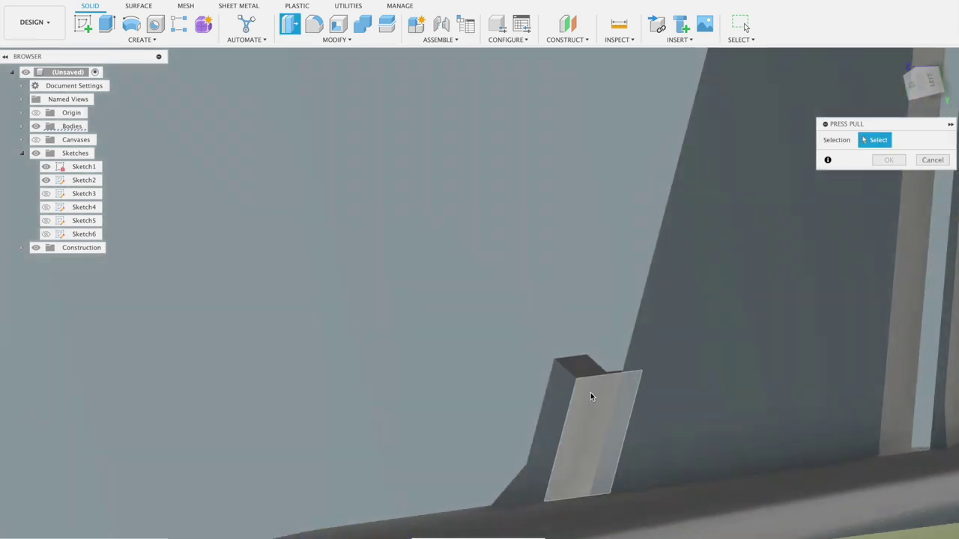
pyautogui.click(591, 392)
pyautogui.keyDown('shift'); pyautogui.moveTo(524, 267); pyautogui.dragTo(556, 317, button='middle'); pyautogui.keyUp('shift')
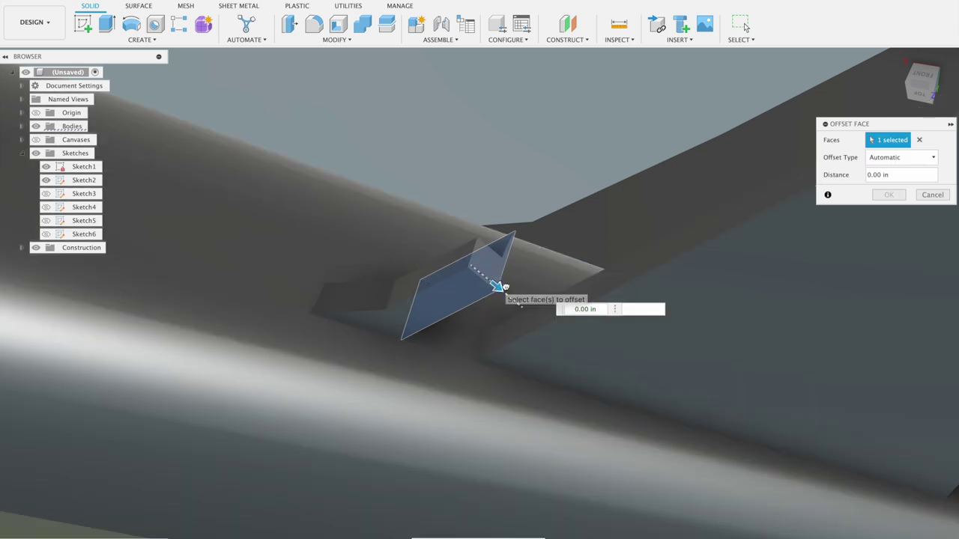
pyautogui.moveTo(497, 286); pyautogui.dragTo(585, 309)
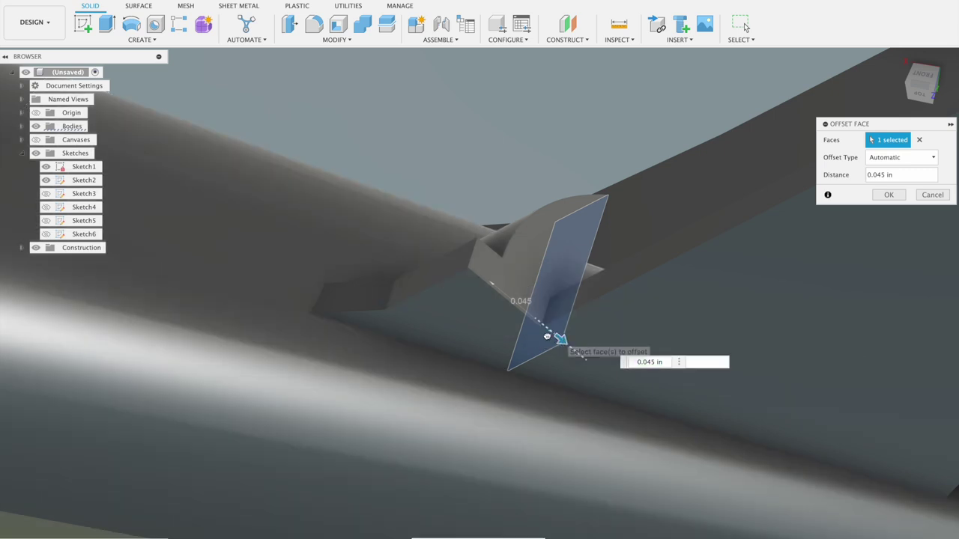
pyautogui.moveTo(548, 336); pyautogui.dragTo(411, 260)
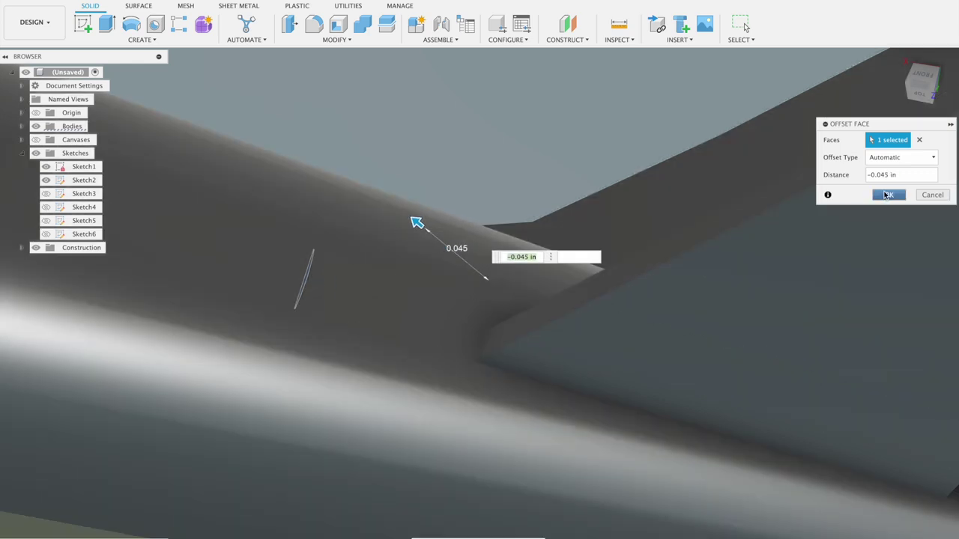
pyautogui.click(889, 195)
pyautogui.scroll(-3, 693, 246)
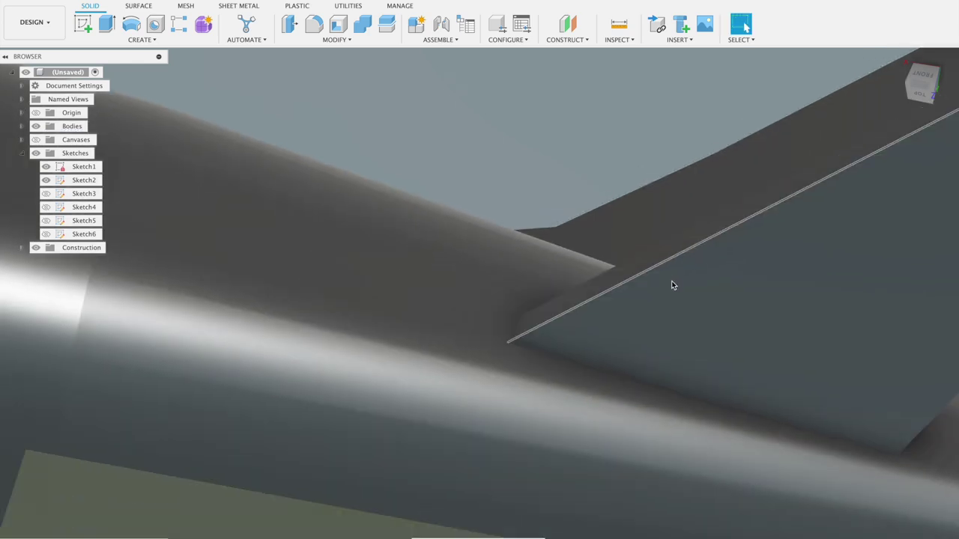
# Extrude-cut the sketch profile near the fin tip 0.05 in deep.
pyautogui.scroll(-3, 669, 278)
pyautogui.scroll(-2, 706, 334)
pyautogui.scroll(-2, 884, 342)
pyautogui.moveTo(884, 347)
pyautogui.mouseDown(button='middle')
pyautogui.moveTo(549, 256)
pyautogui.moveTo(647, 338)
pyautogui.moveTo(795, 432)
pyautogui.mouseUp(button='middle')
pyautogui.scroll(4, 596, 259)
pyautogui.scroll(2, 595, 259)
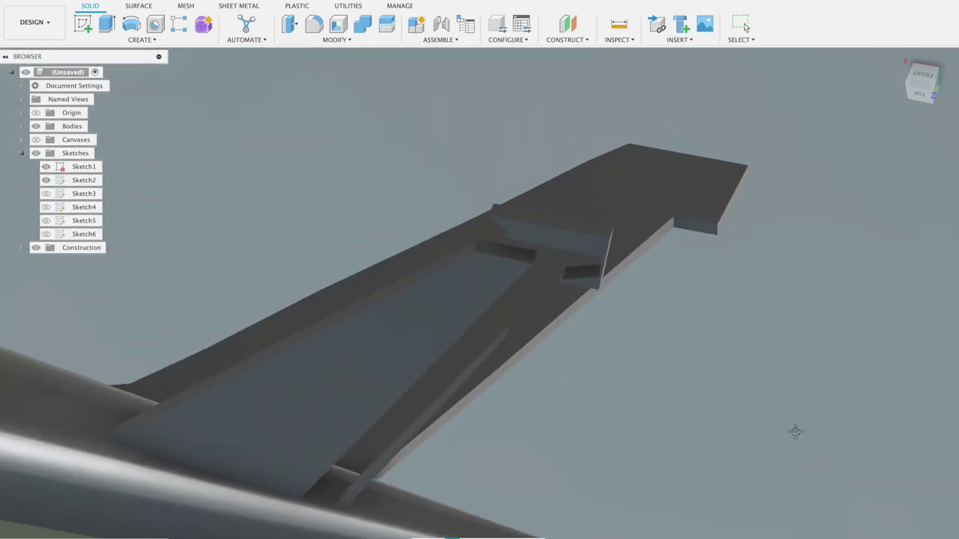
pyautogui.click(107, 23)
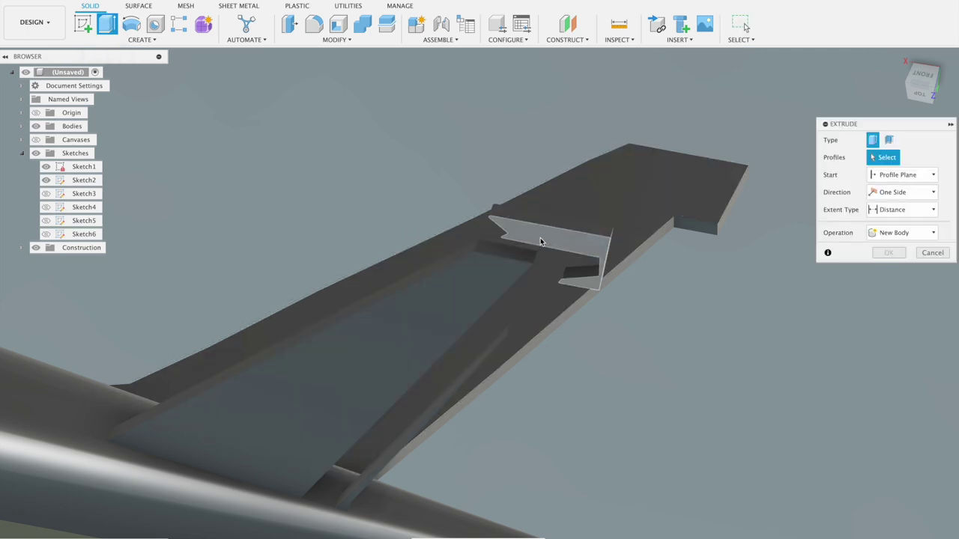
pyautogui.click(538, 246)
pyautogui.moveTo(538, 246); pyautogui.dragTo(562, 163)
pyautogui.click(877, 307)
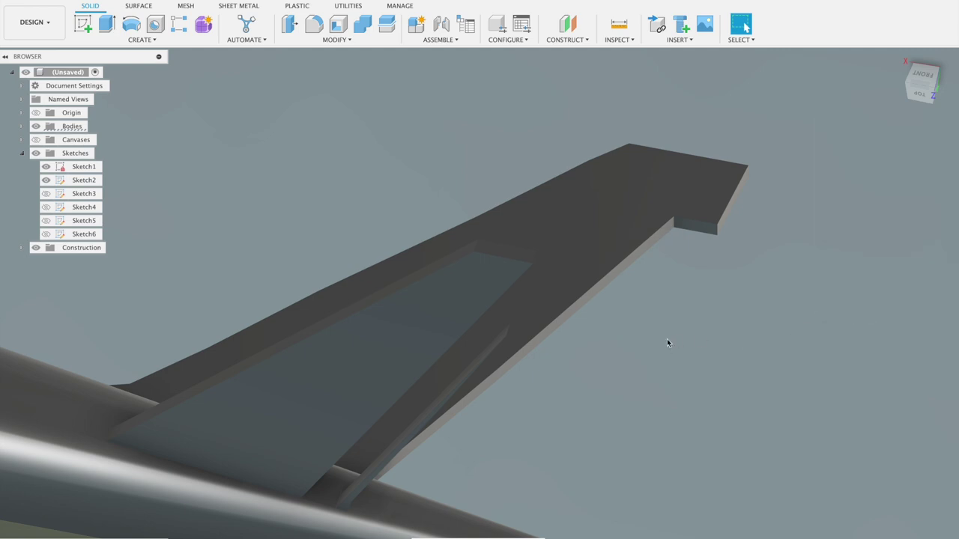
# Hide the yellow construction plane and switch to the top view.
pyautogui.keyDown('shift'); pyautogui.moveTo(653, 364); pyautogui.dragTo(632, 361, button='middle'); pyautogui.keyUp('shift')
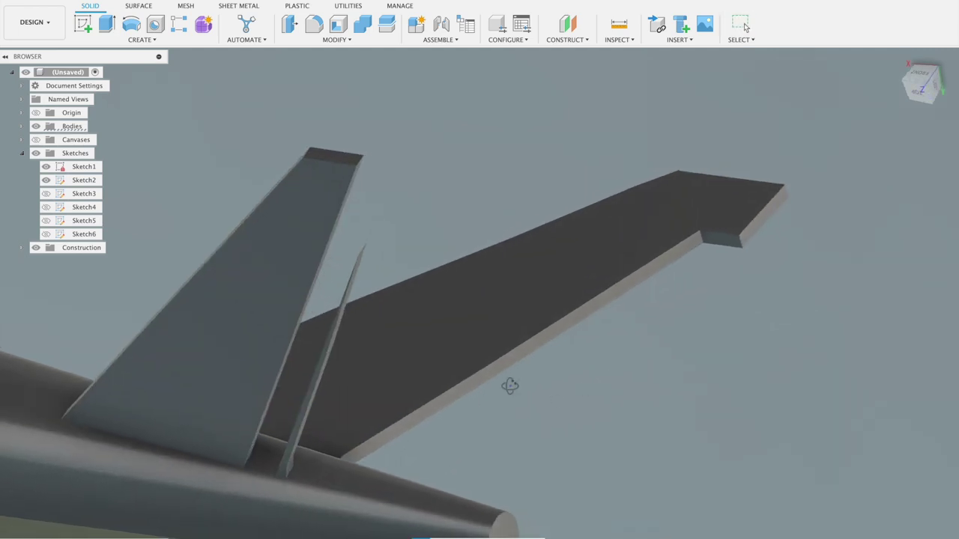
pyautogui.keyDown('shift'); pyautogui.moveTo(510, 386); pyautogui.dragTo(559, 365, button='middle'); pyautogui.keyUp('shift')
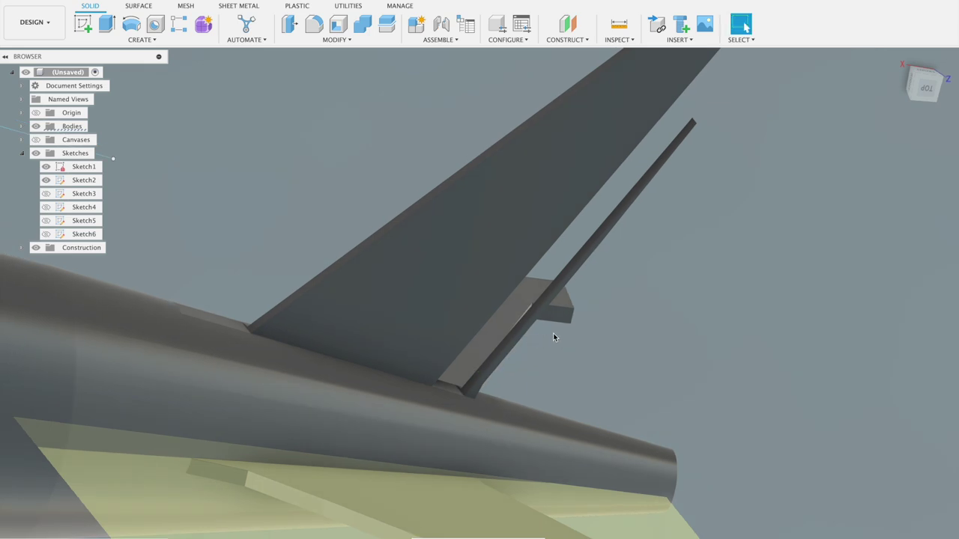
pyautogui.scroll(-2, 674, 277)
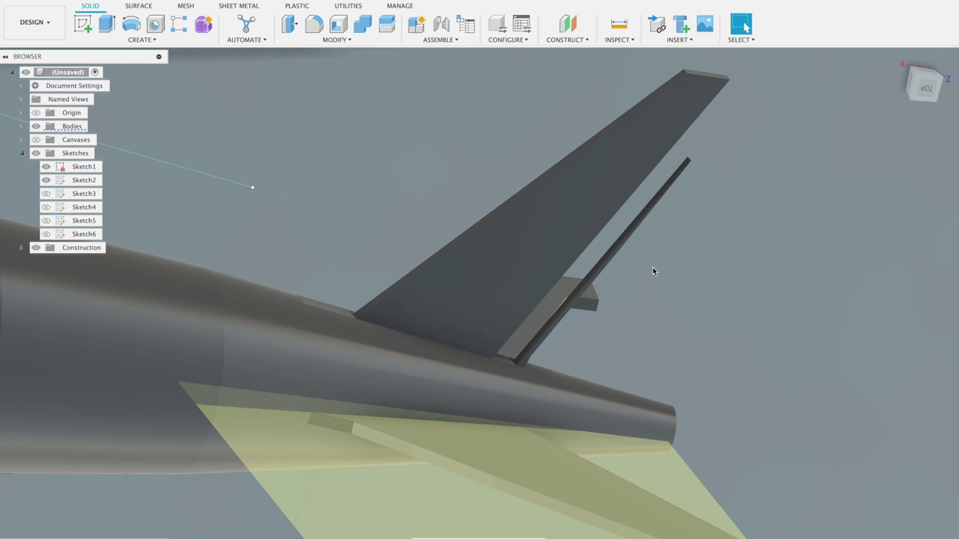
pyautogui.scroll(2, 704, 240)
pyautogui.scroll(-2, 701, 238)
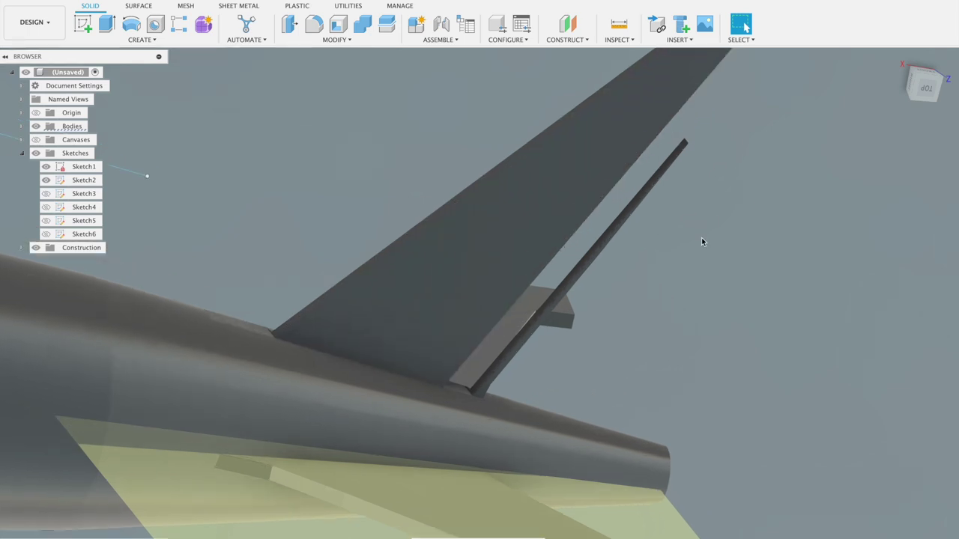
pyautogui.scroll(-2, 704, 248)
pyautogui.scroll(-2, 710, 257)
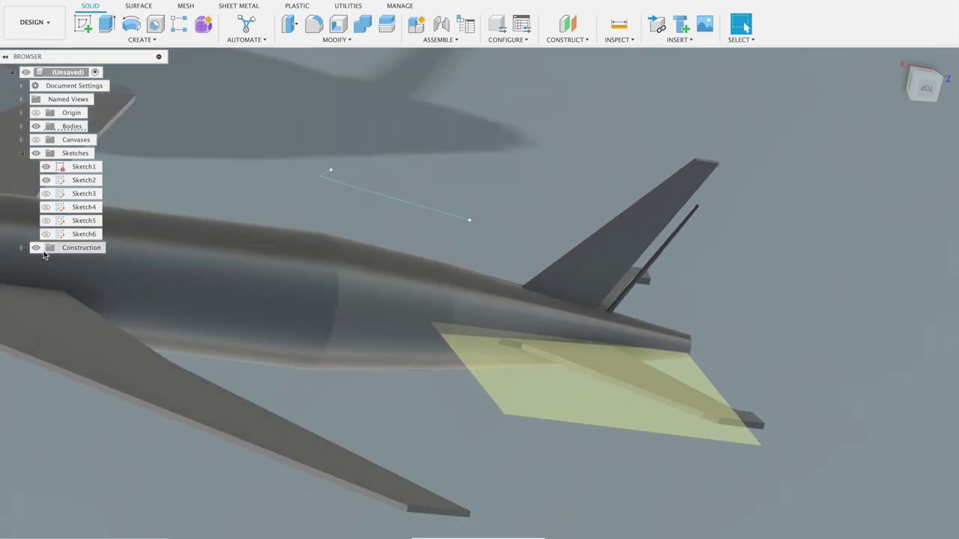
pyautogui.click(35, 247)
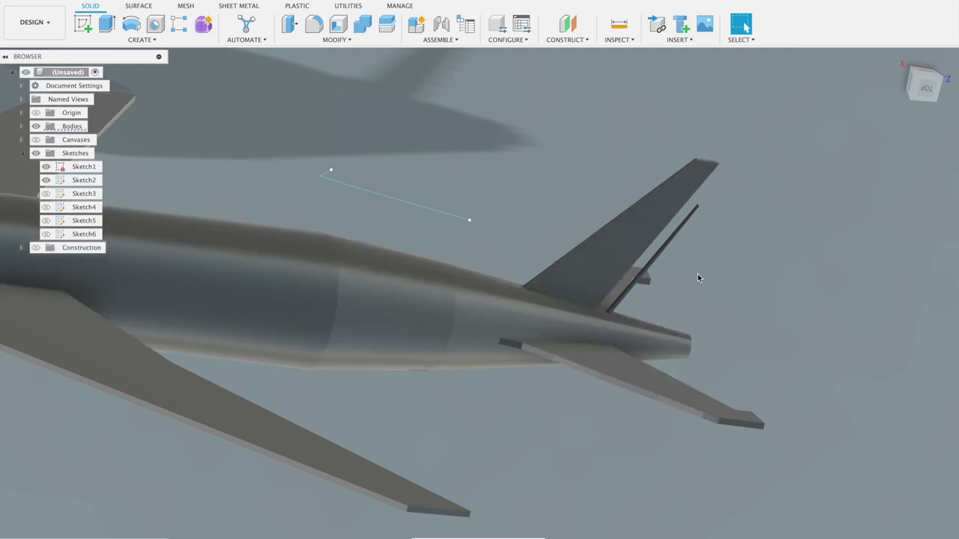
pyautogui.scroll(2, 697, 278)
pyautogui.scroll(2, 697, 278)
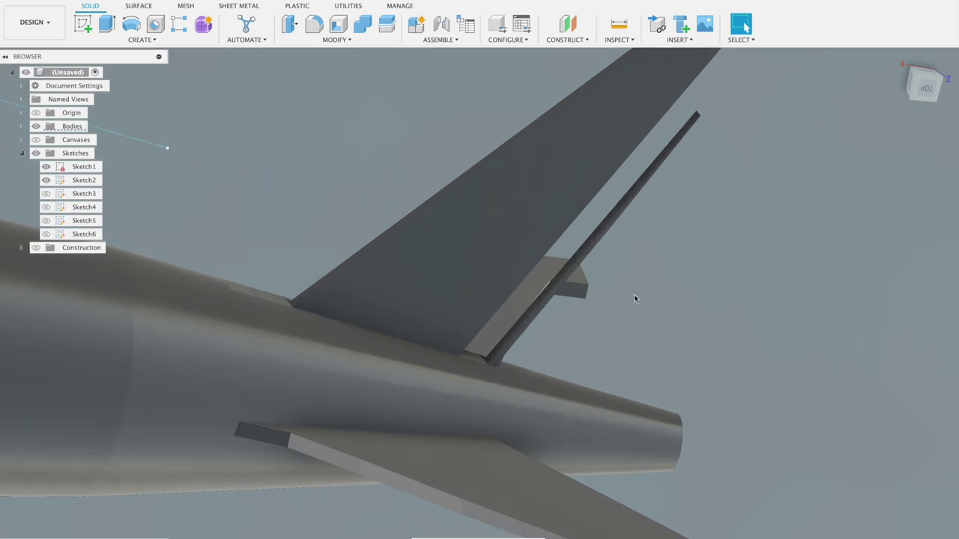
pyautogui.click(928, 90)
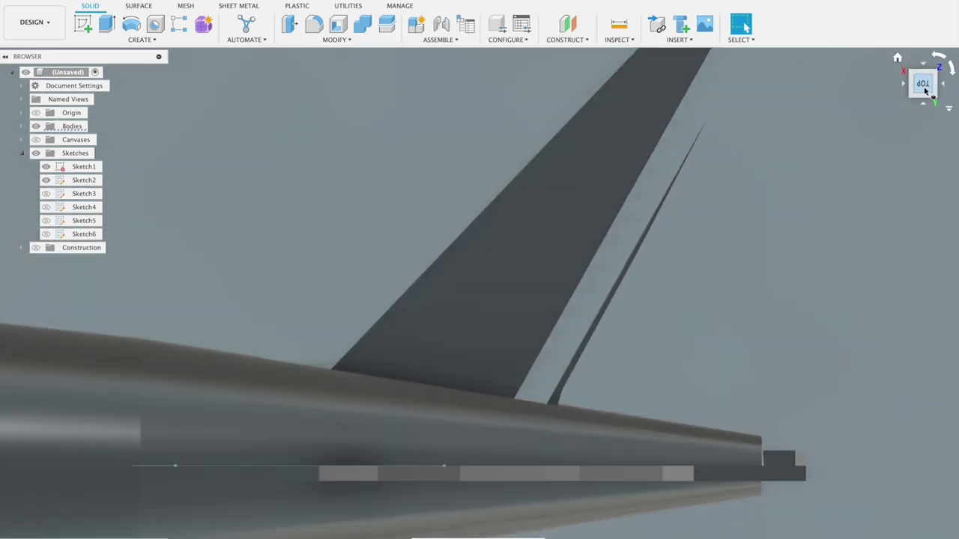
pyautogui.click(106, 25)
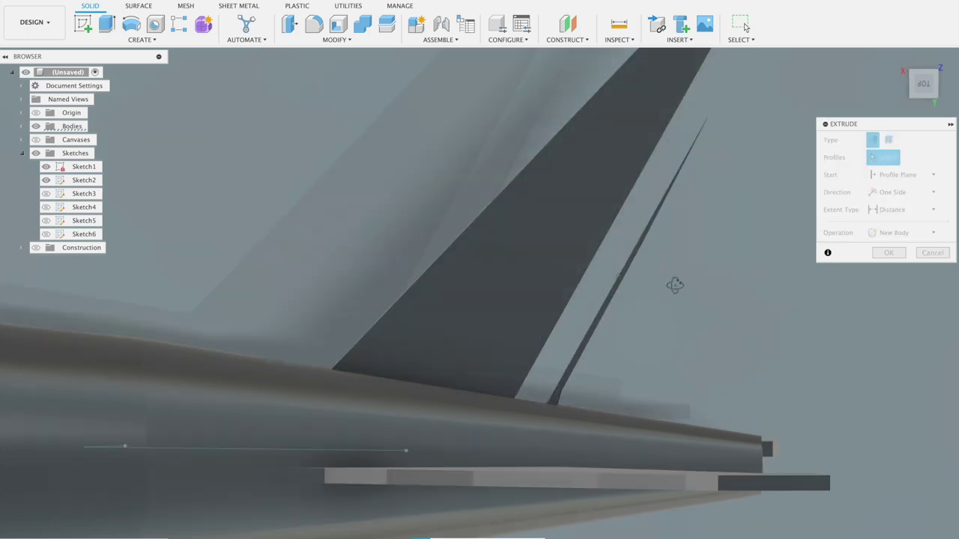
# Extrude-cut the thin strip beside the fin to -0.015 in, removing the separate rod.
pyautogui.scroll(2, 621, 277)
pyautogui.scroll(2, 623, 278)
pyautogui.scroll(2, 611, 277)
pyautogui.click(614, 276)
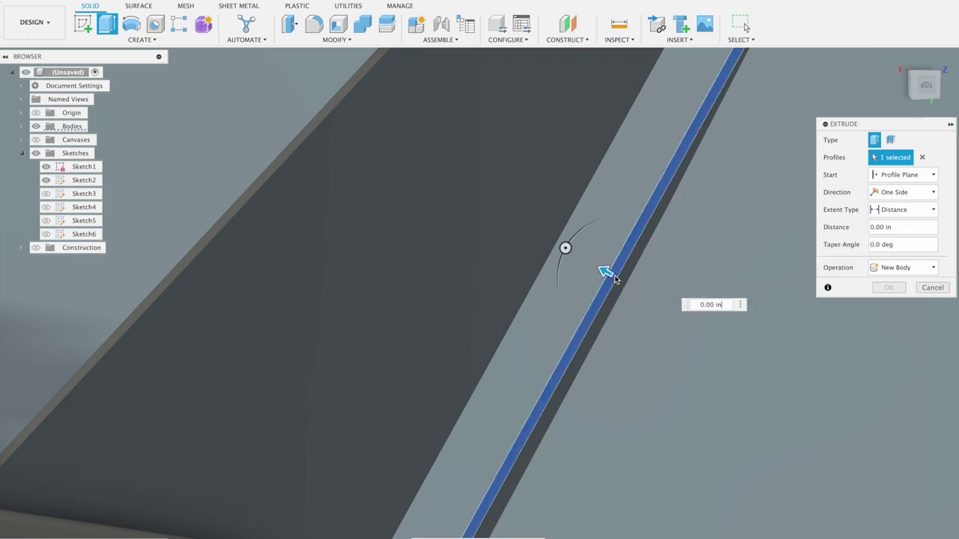
pyautogui.moveTo(605, 271); pyautogui.dragTo(692, 294)
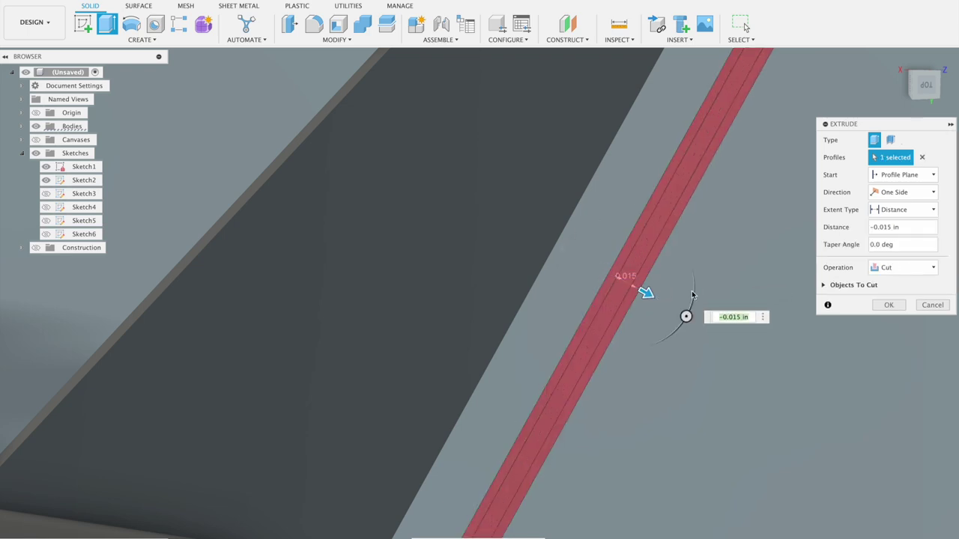
pyautogui.click(887, 305)
pyautogui.scroll(-3, 763, 339)
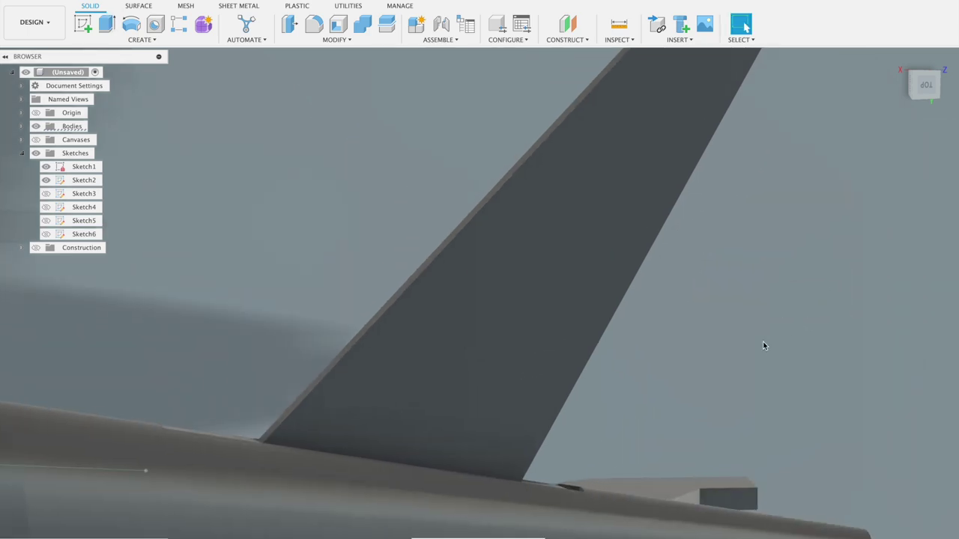
pyautogui.scroll(-2, 697, 352)
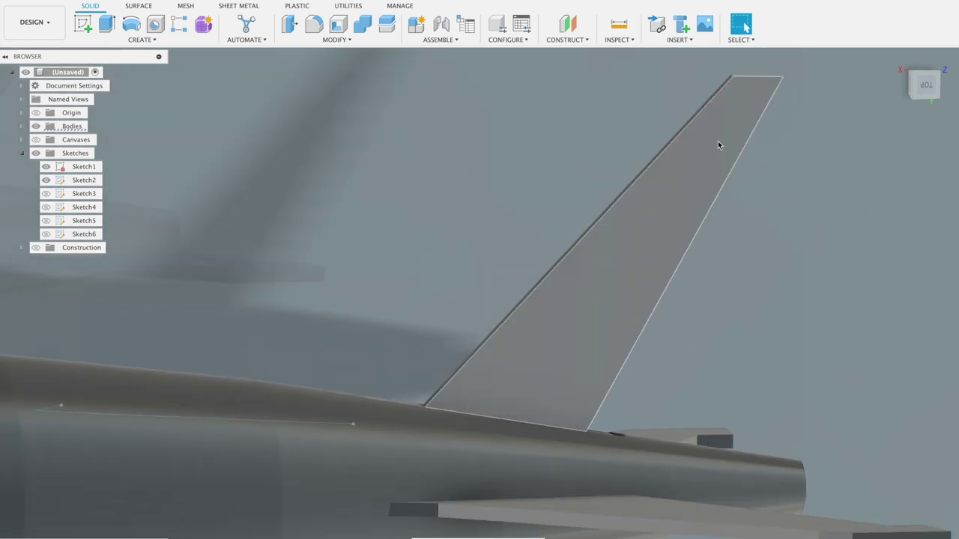
pyautogui.scroll(-1, 472, 199)
pyautogui.click(105, 27)
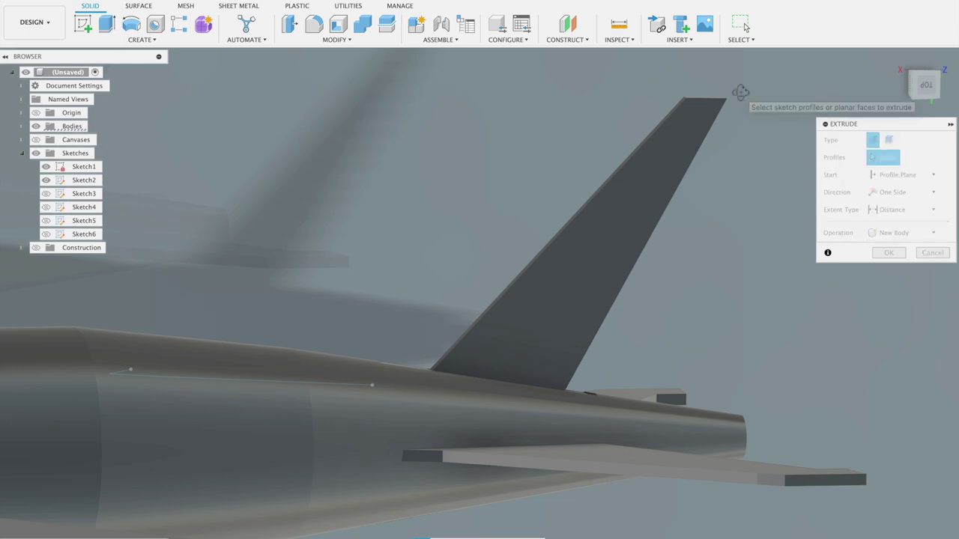
# Cut the profile on top of the fin down by 0.23 in.
pyautogui.keyDown('shift'); pyautogui.moveTo(739, 93); pyautogui.dragTo(738, 112, button='middle'); pyautogui.keyUp('shift')
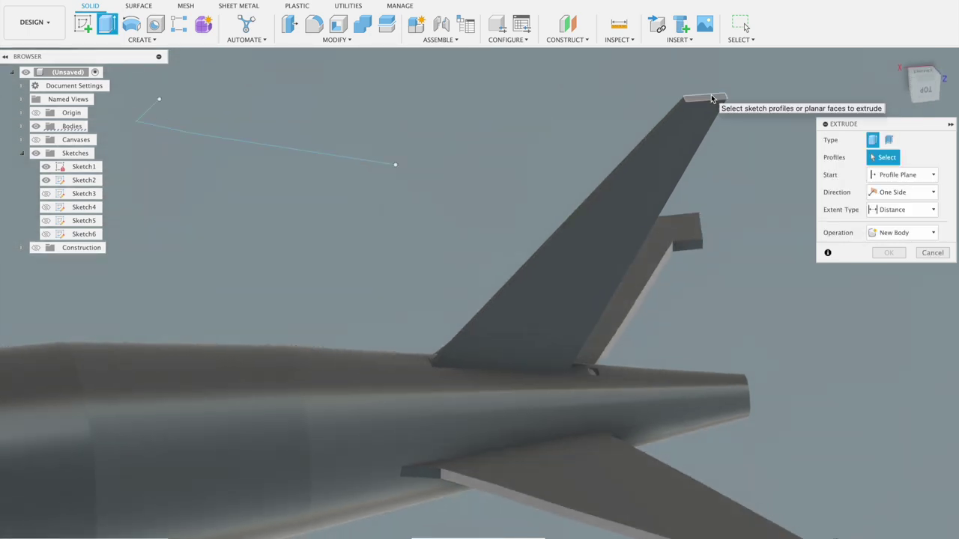
pyautogui.click(713, 99)
pyautogui.moveTo(710, 88); pyautogui.dragTo(702, 205)
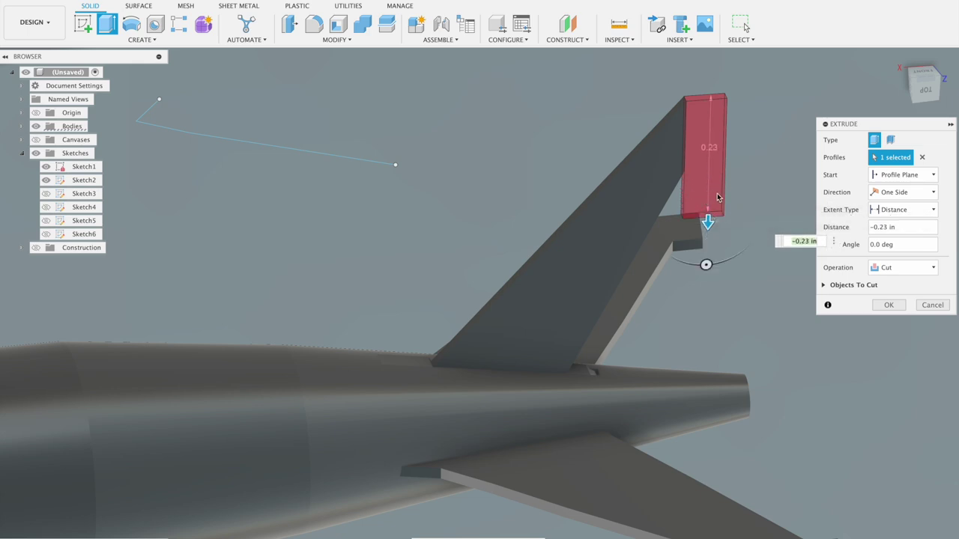
pyautogui.click(888, 306)
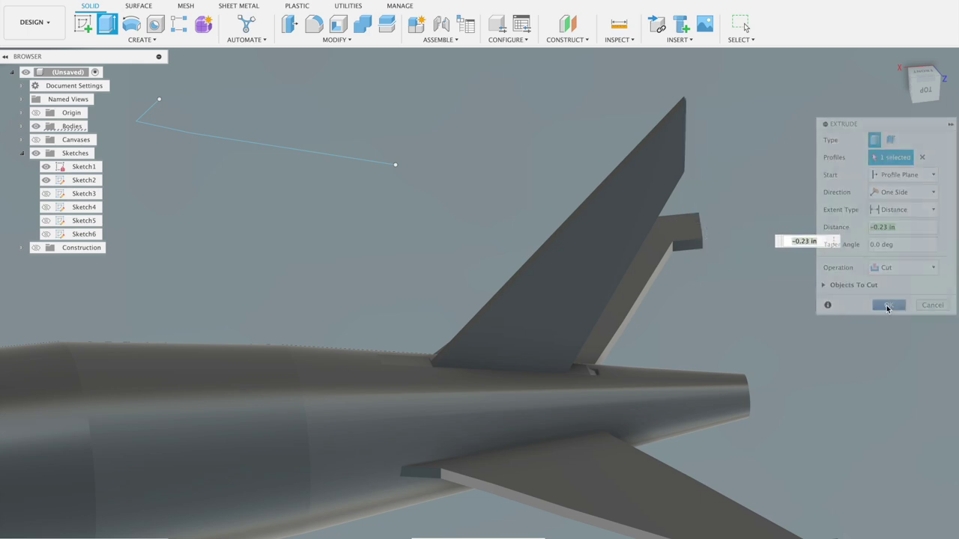
# Make a second 0.25 in extrude cut on the fin-top profile.
pyautogui.click(106, 24)
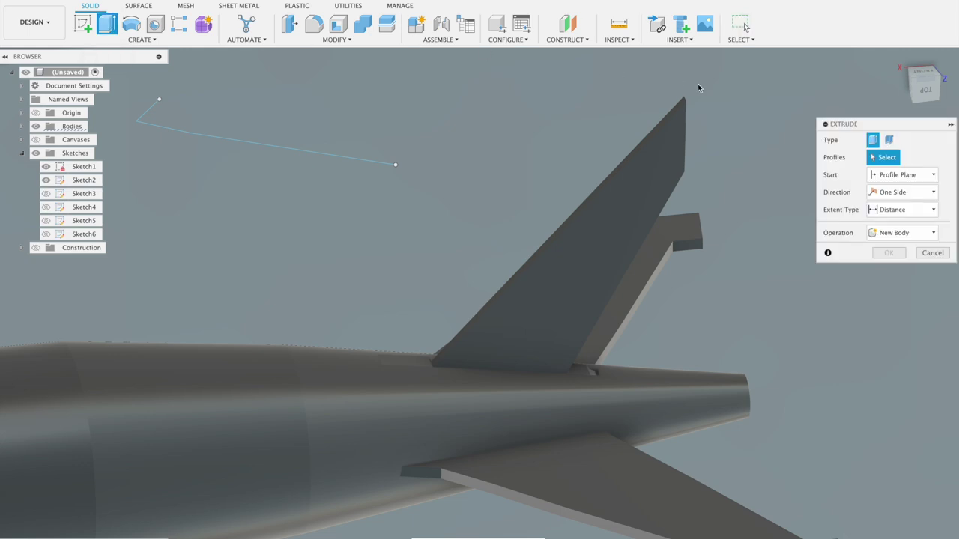
pyautogui.keyDown('shift'); pyautogui.moveTo(760, 115); pyautogui.dragTo(722, 128, button='middle'); pyautogui.keyUp('shift')
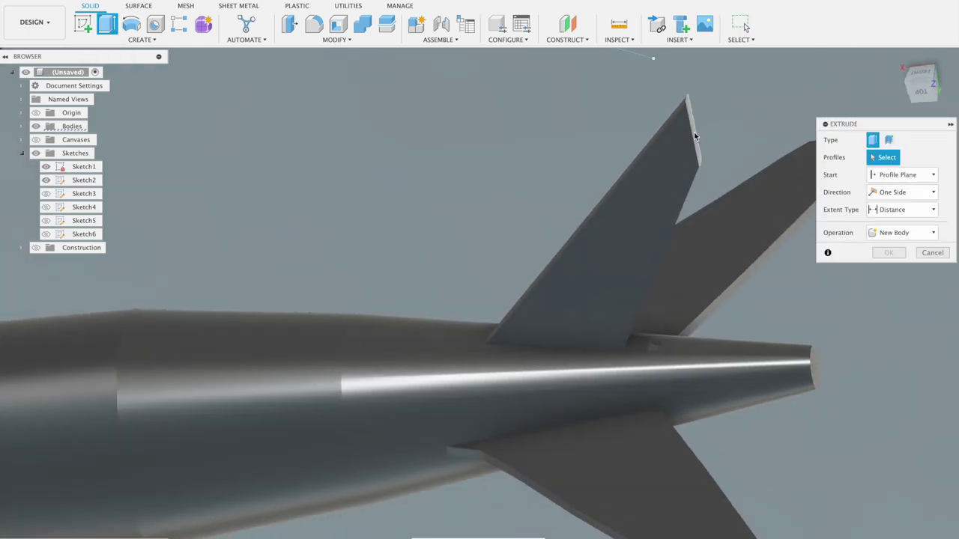
pyautogui.click(696, 137)
pyautogui.moveTo(707, 129)
pyautogui.mouseDown()
pyautogui.moveTo(590, 178)
pyautogui.moveTo(528, 180)
pyautogui.mouseUp()
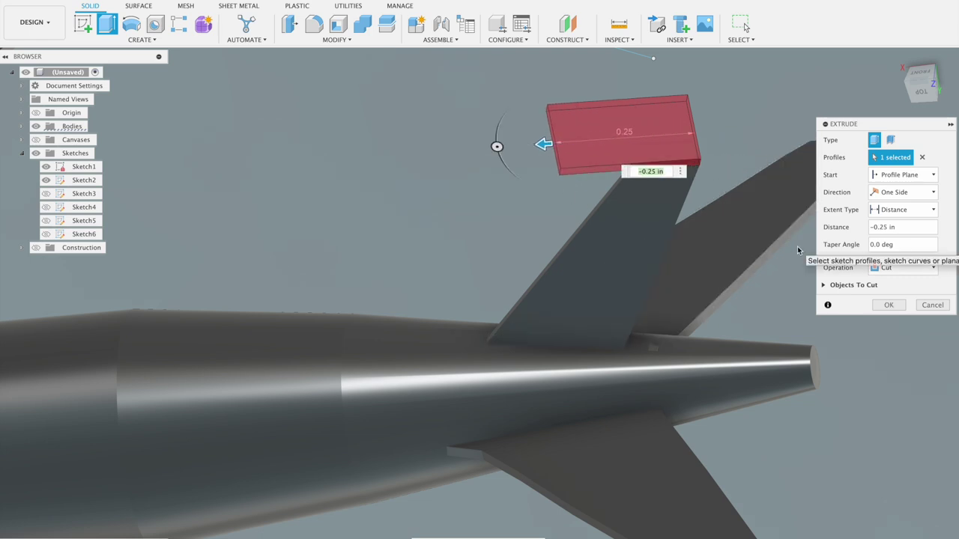
pyautogui.click(888, 305)
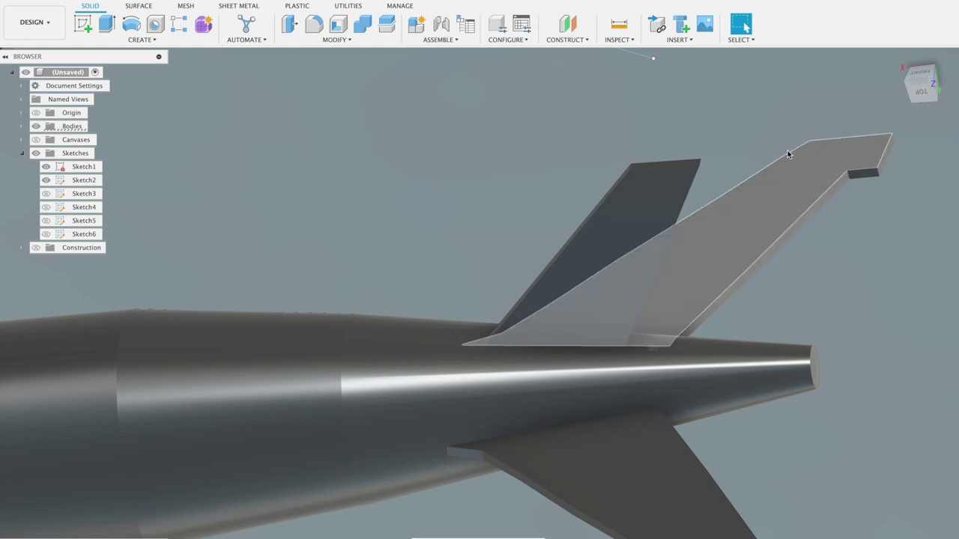
pyautogui.moveTo(734, 132); pyautogui.dragTo(727, 115, button='middle')
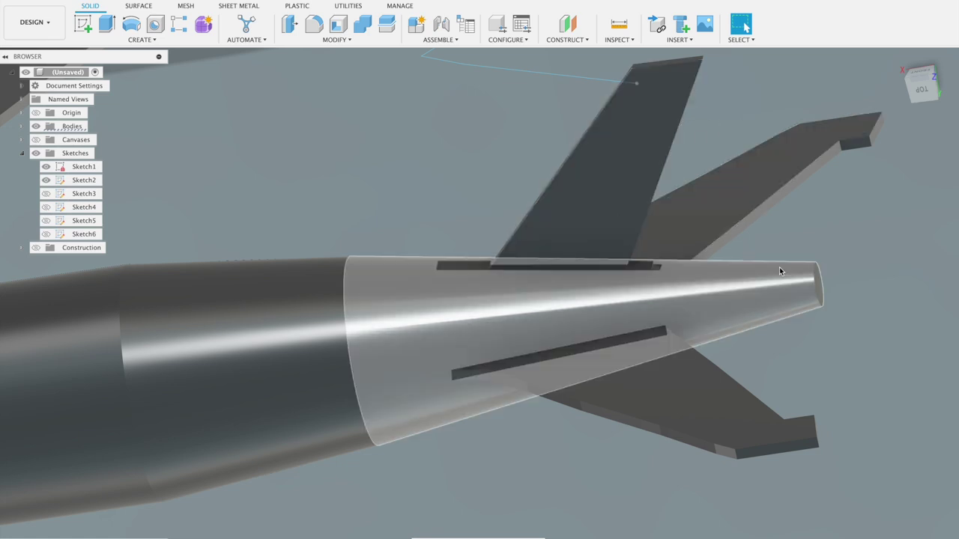
# Select the fin's side face, nudge it with Move/Copy, then cancel so it stays unmoved.
pyautogui.scroll(-2, 619, 195)
pyautogui.click(619, 195)
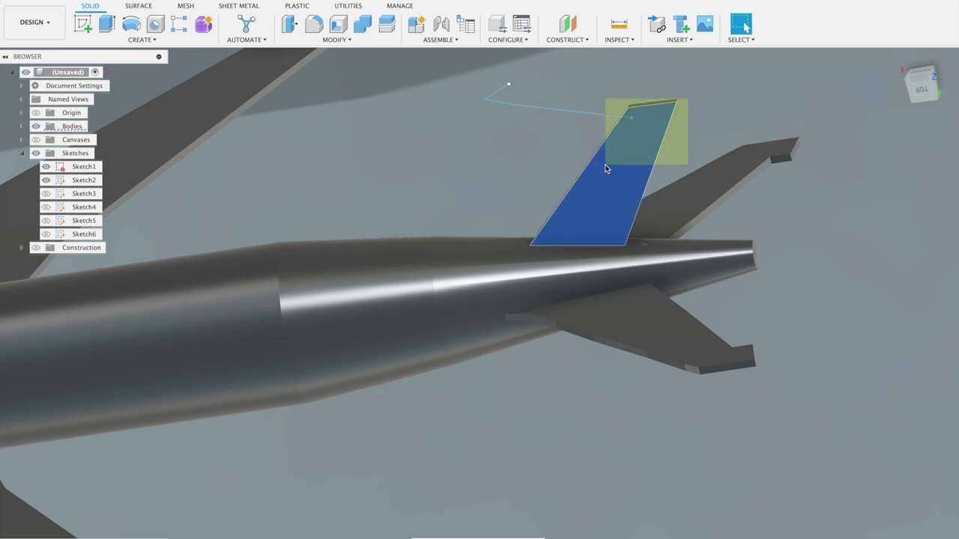
pyautogui.click(627, 159)
pyautogui.click(689, 114)
pyautogui.click(648, 139)
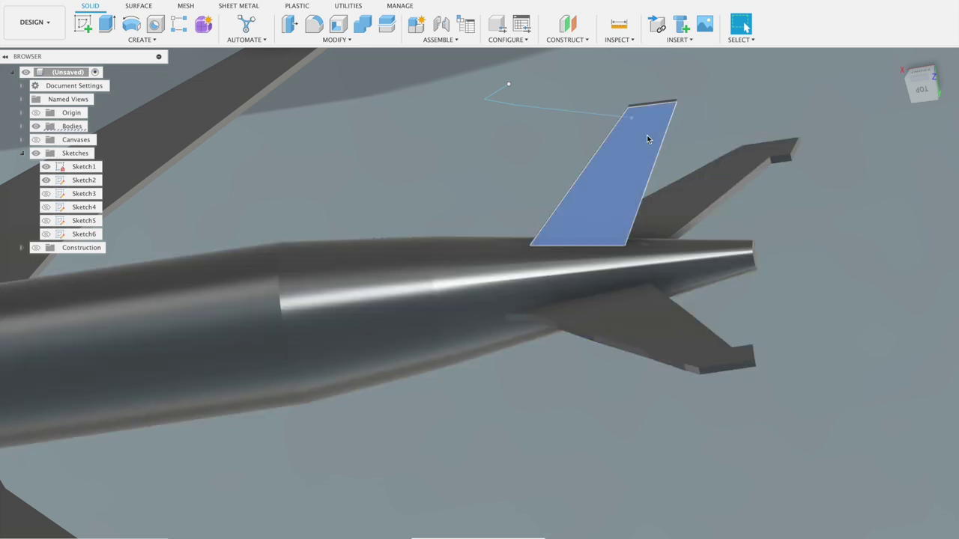
pyautogui.rightClick(648, 139)
pyautogui.click(610, 155)
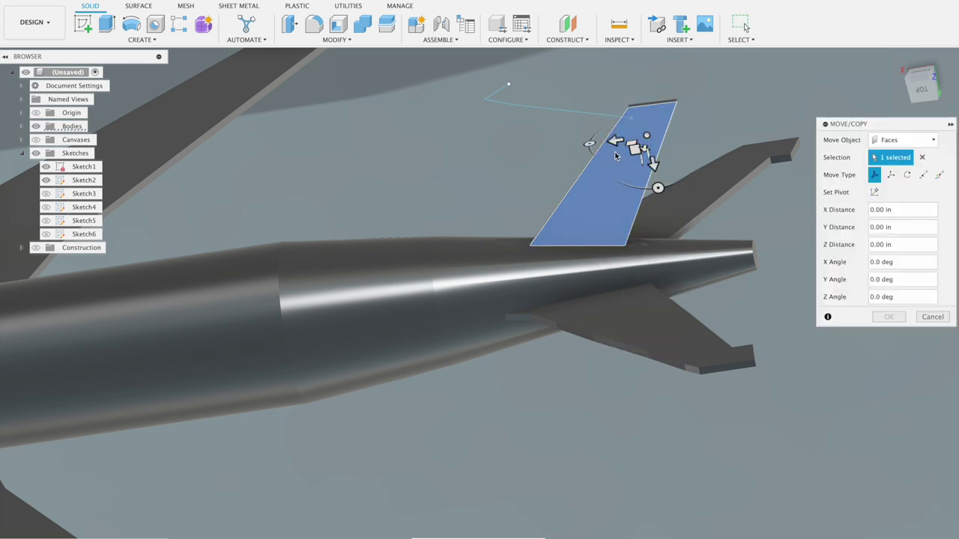
pyautogui.moveTo(636, 146); pyautogui.dragTo(685, 155)
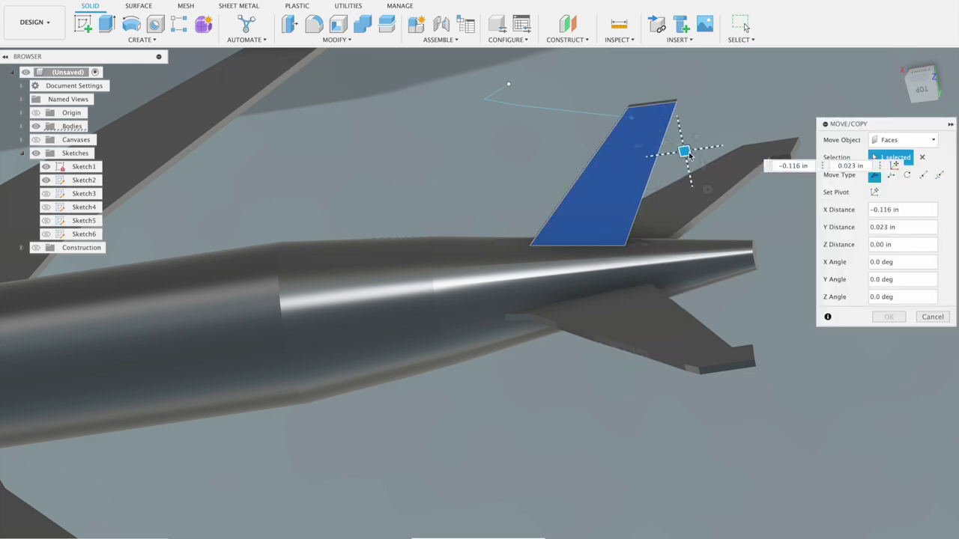
pyautogui.click(933, 317)
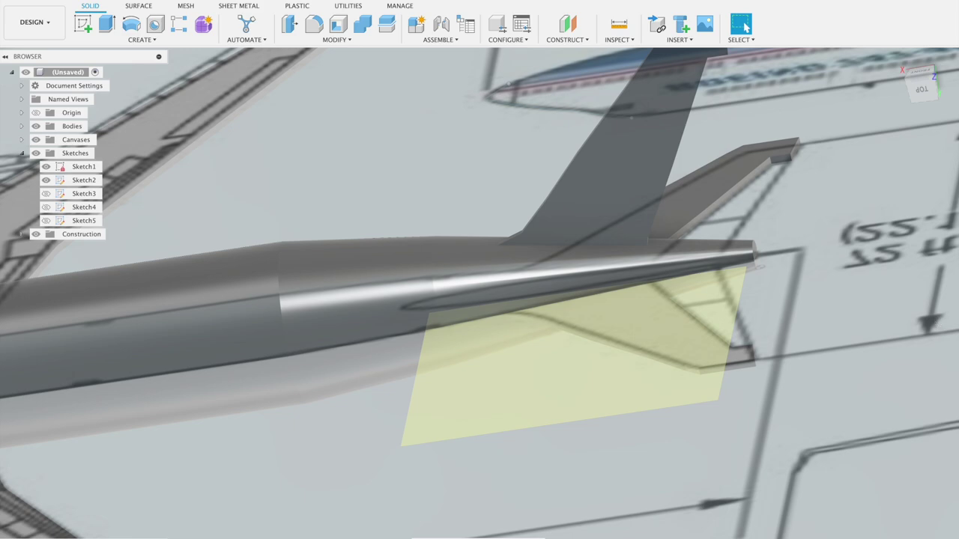
# Undo to remove the vertical tail fin body, viewing the fuselage from the side.
pyautogui.click(916, 90)
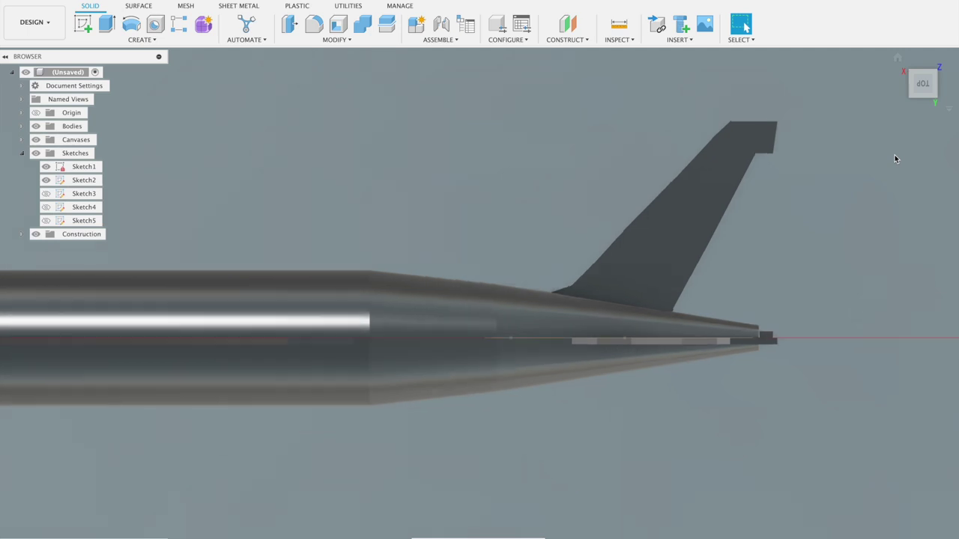
pyautogui.scroll(3, 895, 155)
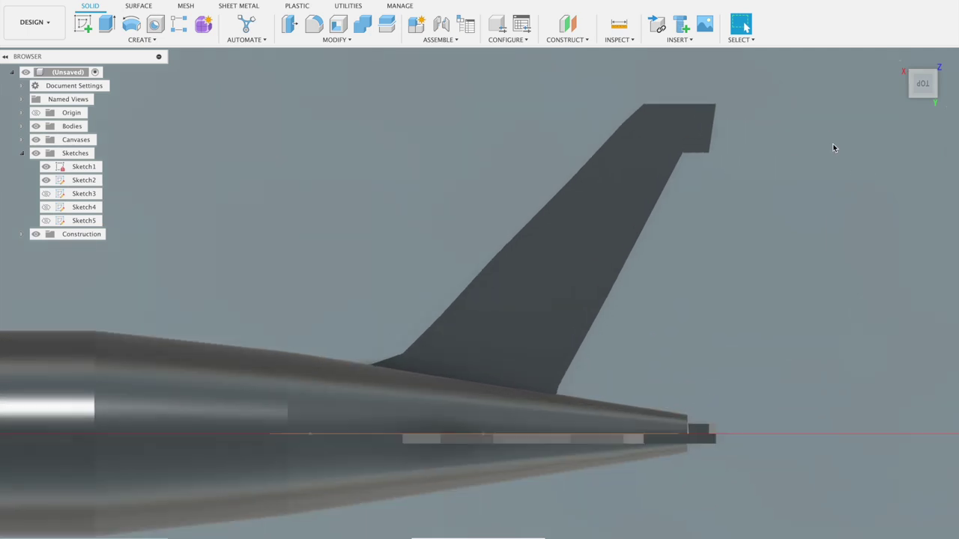
pyautogui.hotkey('ctrl', 'z')
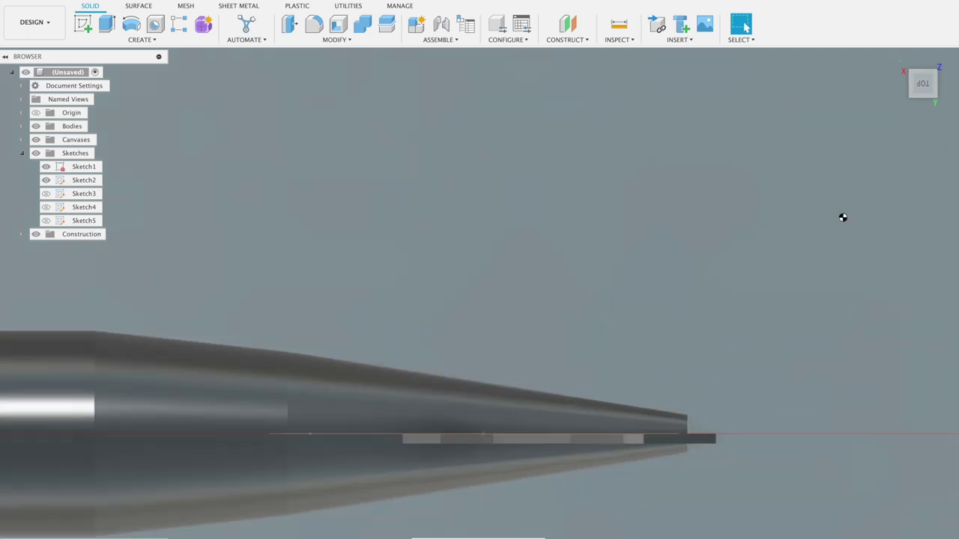
pyautogui.click(929, 87)
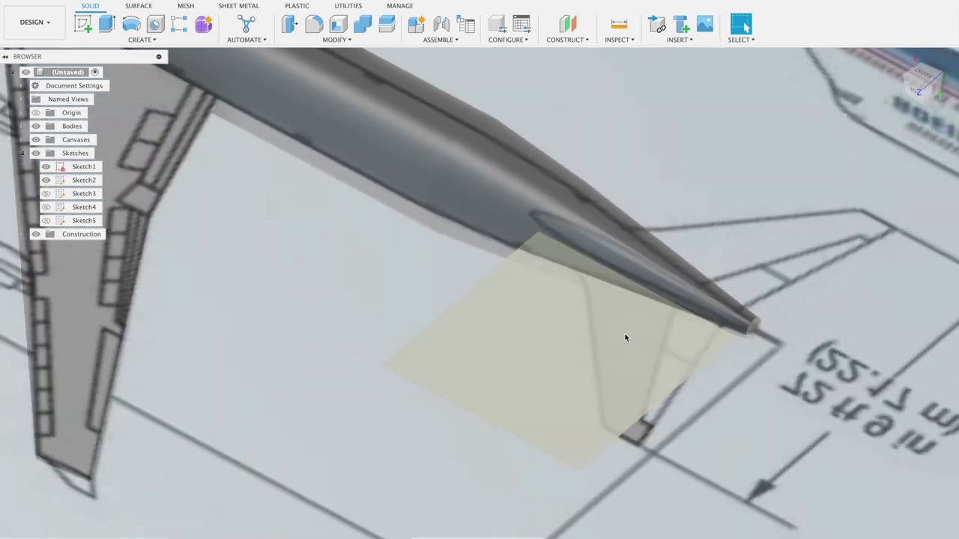
# Start a Mirror with Object Type set to Features and select the tail fin feature.
pyautogui.moveTo(713, 197)
pyautogui.keyDown('shift'); pyautogui.mouseDown(button='middle')
pyautogui.moveTo(702, 145)
pyautogui.moveTo(708, 151)
pyautogui.mouseUp(button='middle'); pyautogui.keyUp('shift')
pyautogui.click(141, 39)
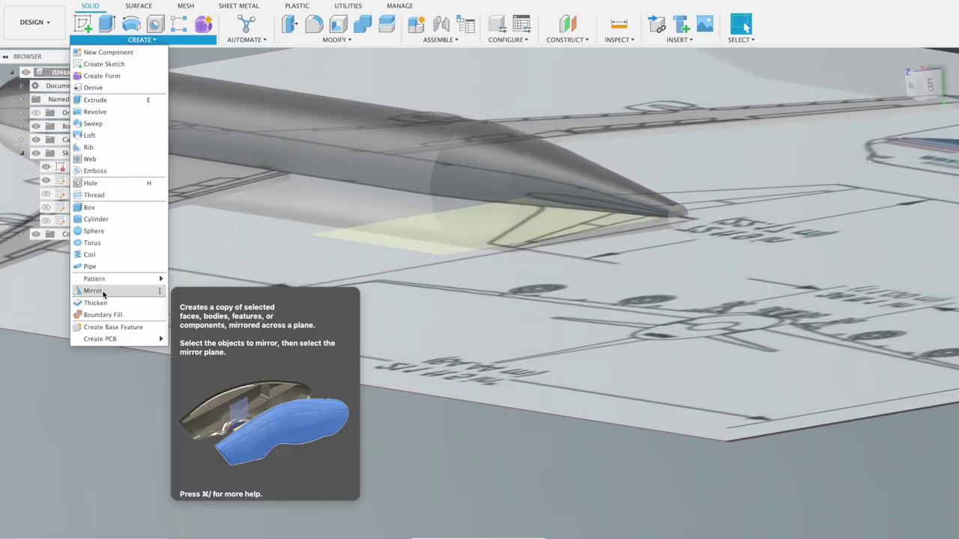
pyautogui.click(95, 291)
pyautogui.moveTo(677, 209)
pyautogui.keyDown('shift'); pyautogui.mouseDown(button='middle')
pyautogui.moveTo(560, 75)
pyautogui.moveTo(496, 164)
pyautogui.mouseUp(button='middle'); pyautogui.keyUp('shift')
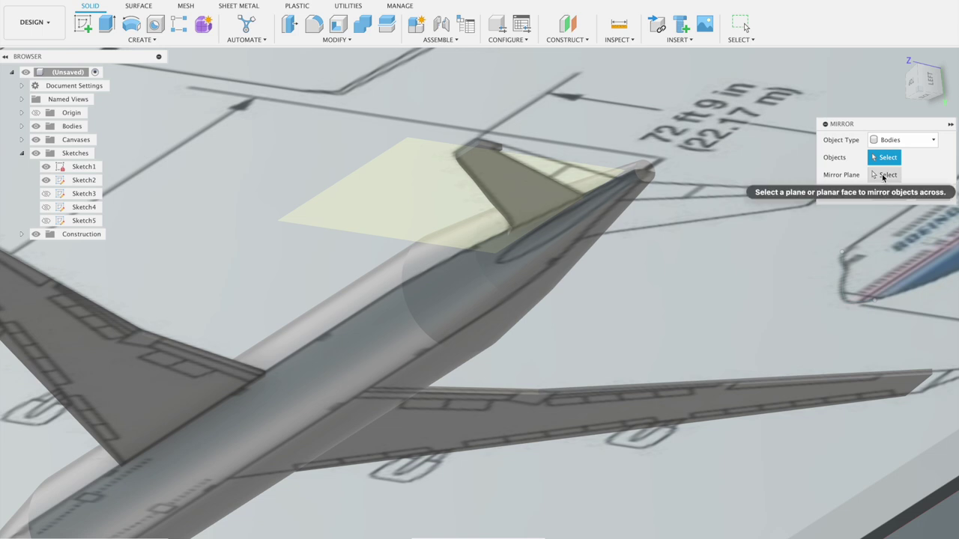
pyautogui.click(883, 175)
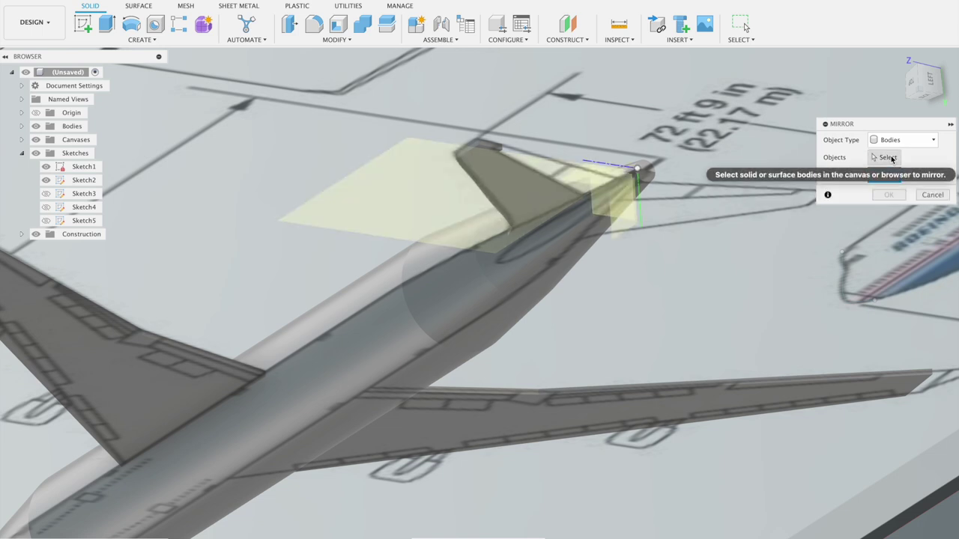
pyautogui.click(884, 157)
pyautogui.click(902, 140)
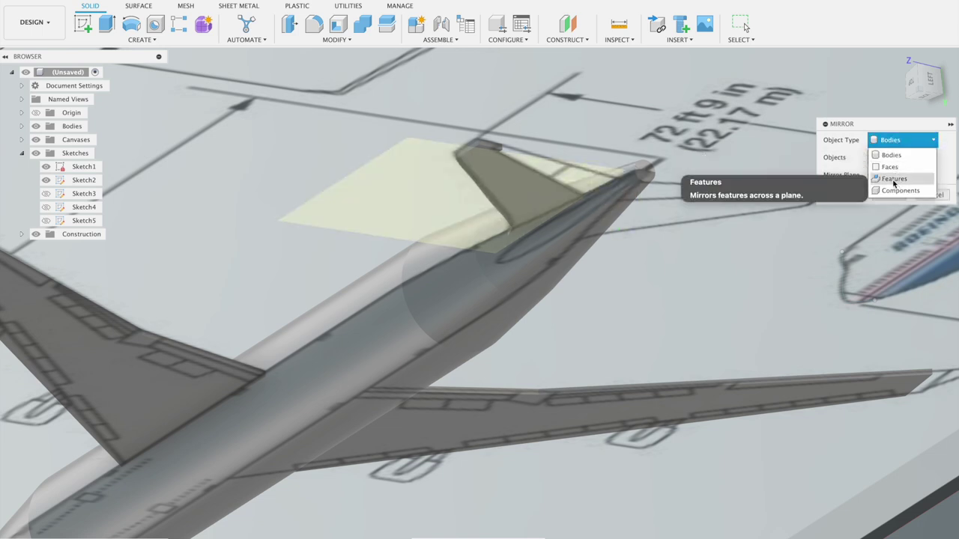
pyautogui.click(894, 178)
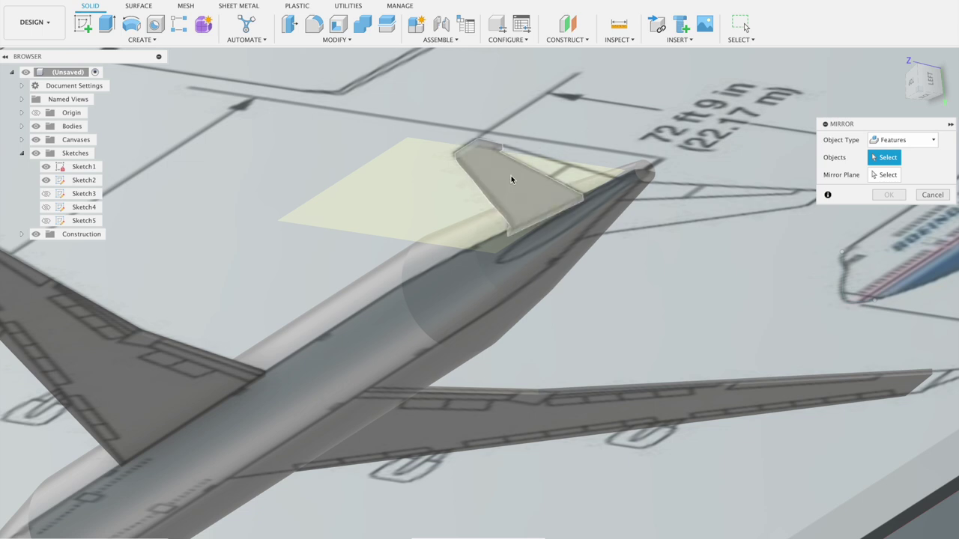
pyautogui.click(511, 175)
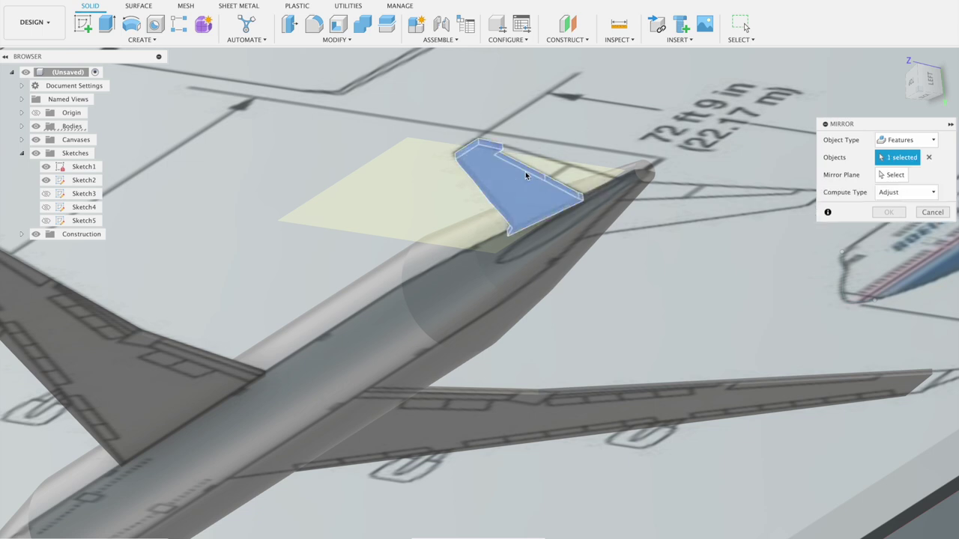
# Choose the plane at the rear of the fuselage as mirror plane and confirm the mirror.
pyautogui.click(895, 176)
pyautogui.keyDown('shift'); pyautogui.moveTo(769, 136); pyautogui.dragTo(695, 186, button='middle'); pyautogui.keyUp('shift')
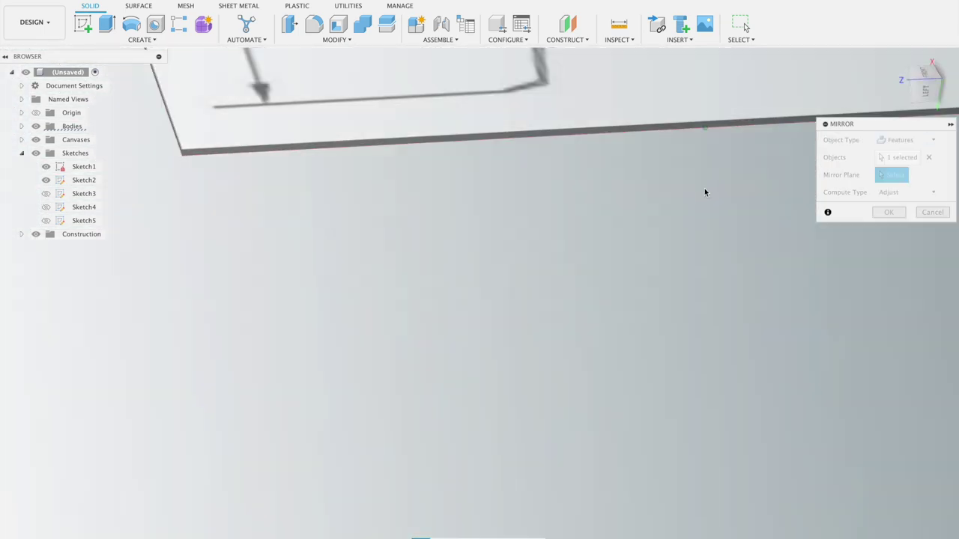
pyautogui.scroll(3, 703, 182)
pyautogui.moveTo(703, 182)
pyautogui.keyDown('shift'); pyautogui.mouseDown(button='middle')
pyautogui.moveTo(513, 114)
pyautogui.moveTo(570, 360)
pyautogui.moveTo(531, 244)
pyautogui.moveTo(566, 206)
pyautogui.moveTo(540, 231)
pyautogui.moveTo(541, 264)
pyautogui.moveTo(691, 228)
pyautogui.moveTo(582, 149)
pyautogui.moveTo(558, 333)
pyautogui.mouseUp(button='middle'); pyautogui.keyUp('shift')
pyautogui.scroll(-5, 538, 260)
pyautogui.scroll(2, 582, 263)
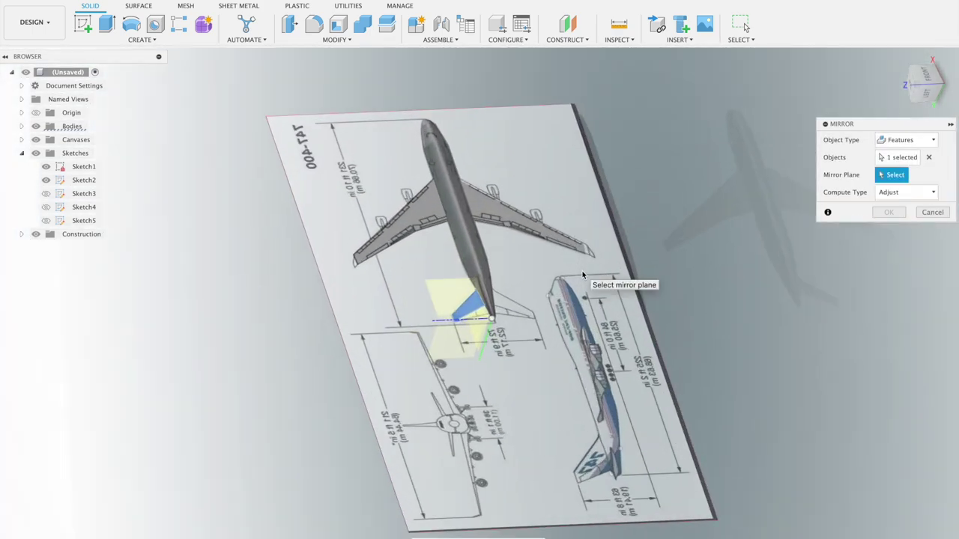
pyautogui.scroll(3, 583, 263)
pyautogui.scroll(3, 583, 262)
pyautogui.moveTo(382, 298)
pyautogui.keyDown('shift'); pyautogui.mouseDown(button='middle')
pyautogui.moveTo(411, 285)
pyautogui.moveTo(416, 260)
pyautogui.mouseUp(button='middle'); pyautogui.keyUp('shift')
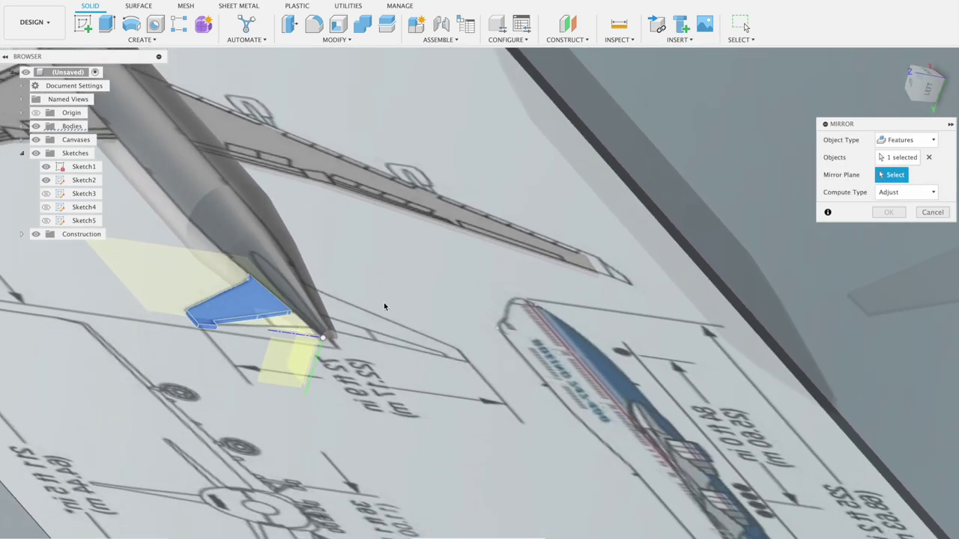
pyautogui.click(312, 347)
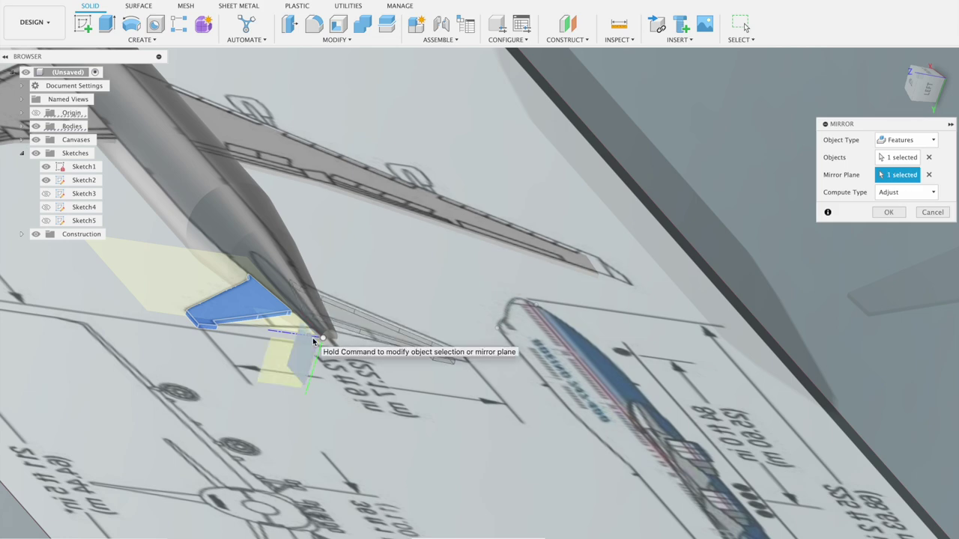
pyautogui.click(880, 215)
pyautogui.moveTo(748, 234)
pyautogui.keyDown('shift'); pyautogui.mouseDown(button='middle')
pyautogui.moveTo(730, 230)
pyautogui.moveTo(709, 264)
pyautogui.mouseUp(button='middle'); pyautogui.keyUp('shift')
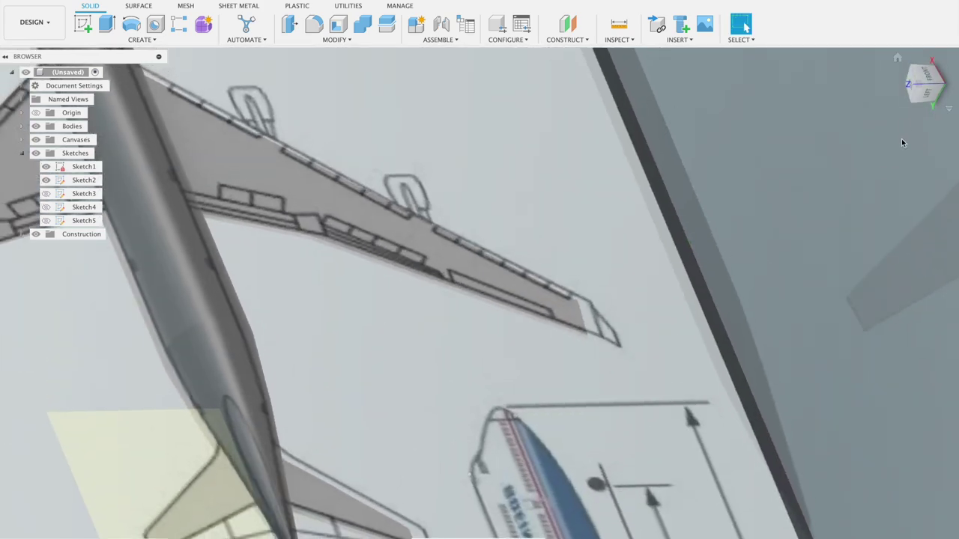
# From the top view, insert 'Screenshot 2024-06-24 at 7.22.10 PM.png' from the computer as a canvas.
pyautogui.click(930, 98)
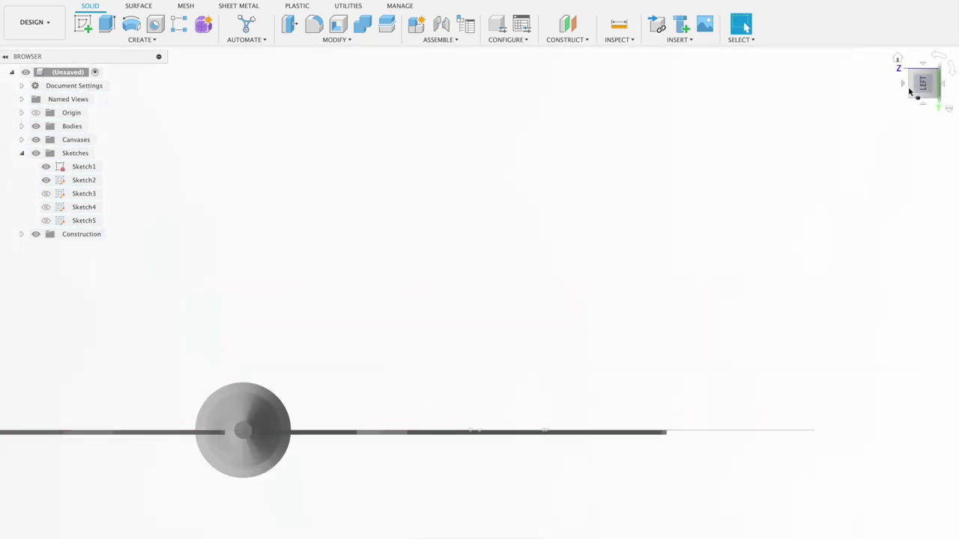
pyautogui.click(903, 87)
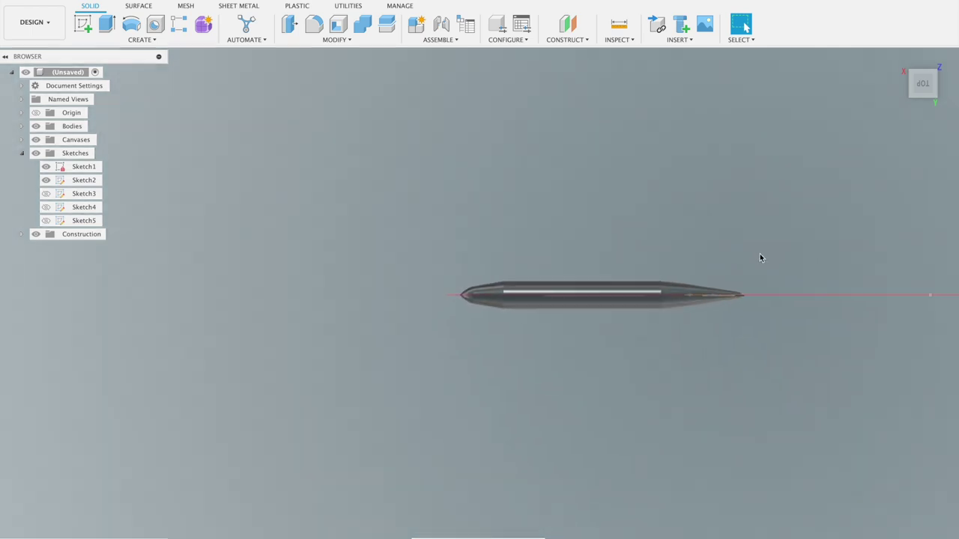
pyautogui.scroll(-2, 759, 257)
pyautogui.moveTo(636, 232); pyautogui.dragTo(418, 202, button='middle')
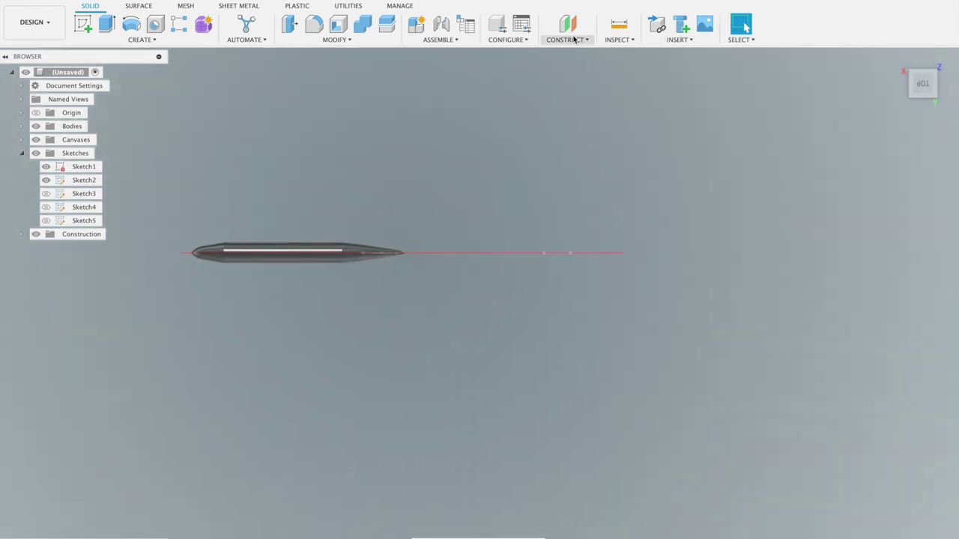
pyautogui.click(705, 25)
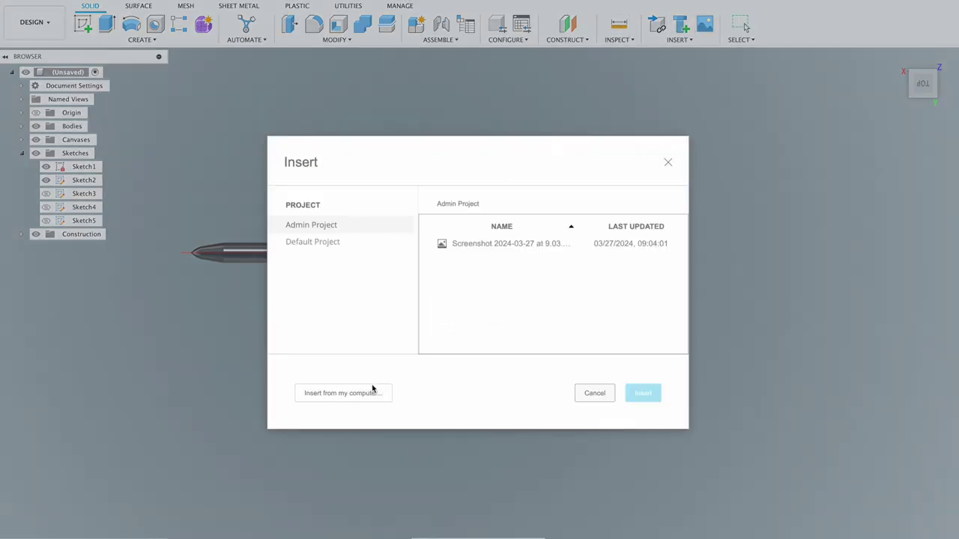
pyautogui.click(372, 388)
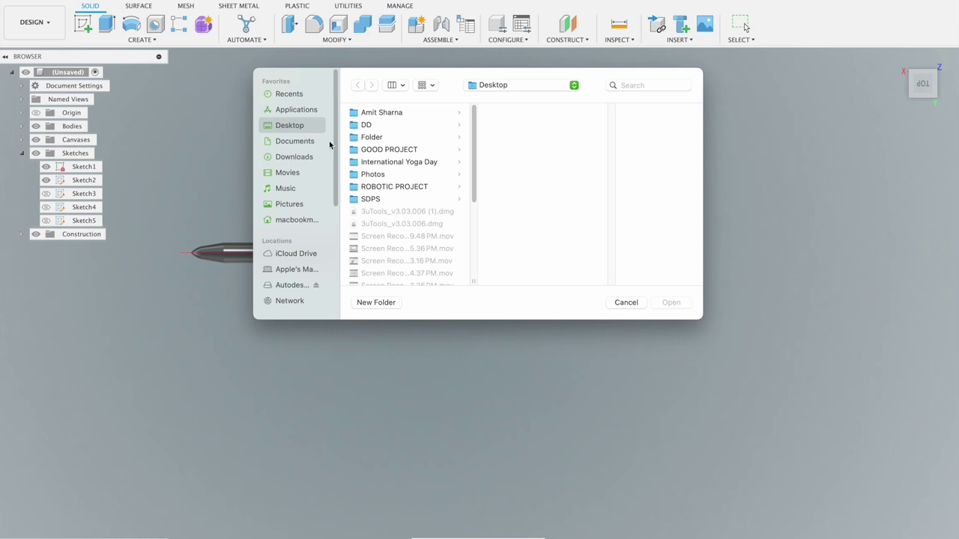
pyautogui.scroll(-10, 449, 194)
pyautogui.click(412, 251)
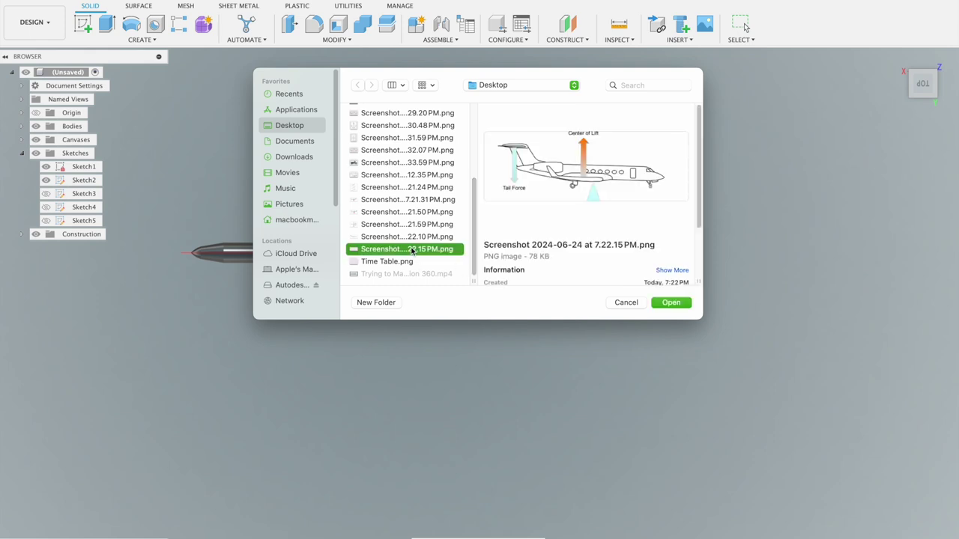
pyautogui.press('space')
pyautogui.press('space')
pyautogui.click(416, 239)
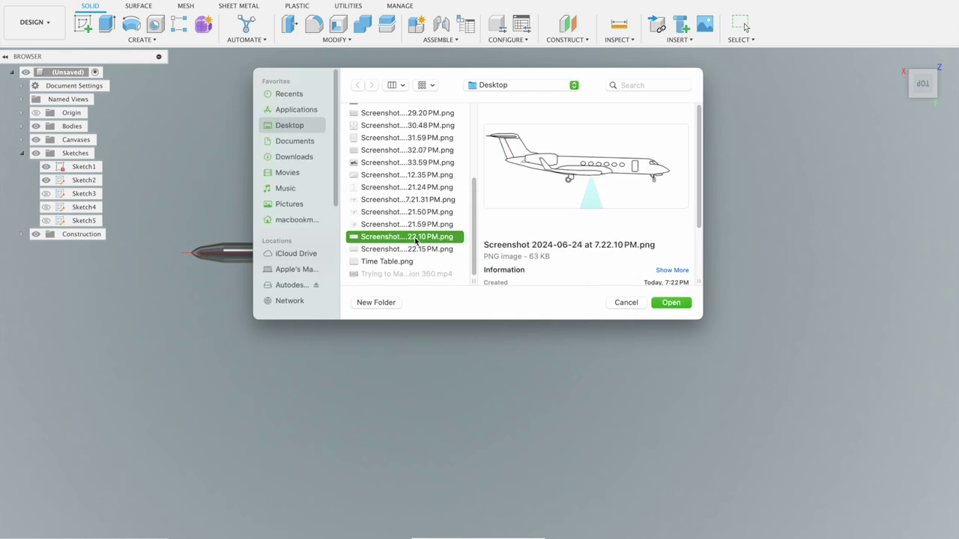
pyautogui.click(671, 303)
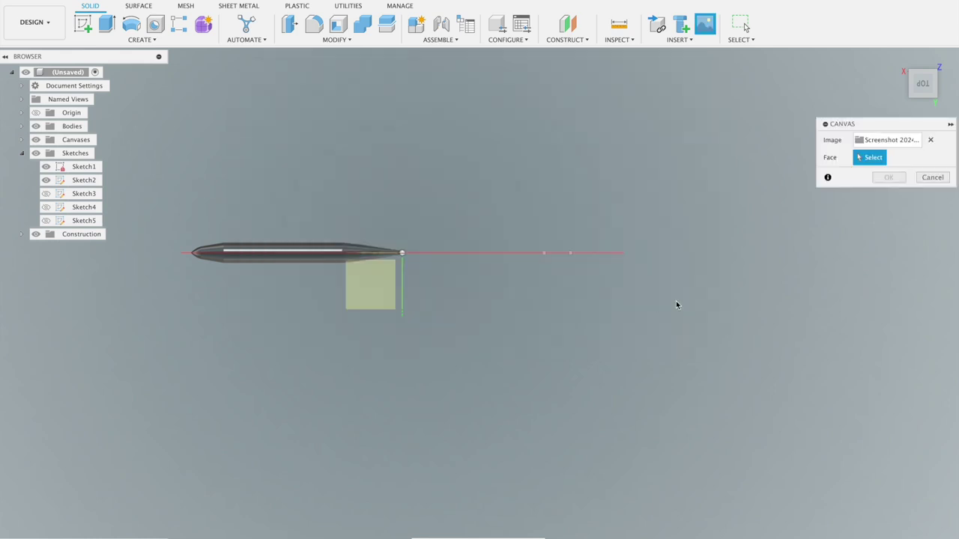
# Place the canvas on the chosen plane, enlarging, flipping and turning the jet image upright.
pyautogui.click(381, 293)
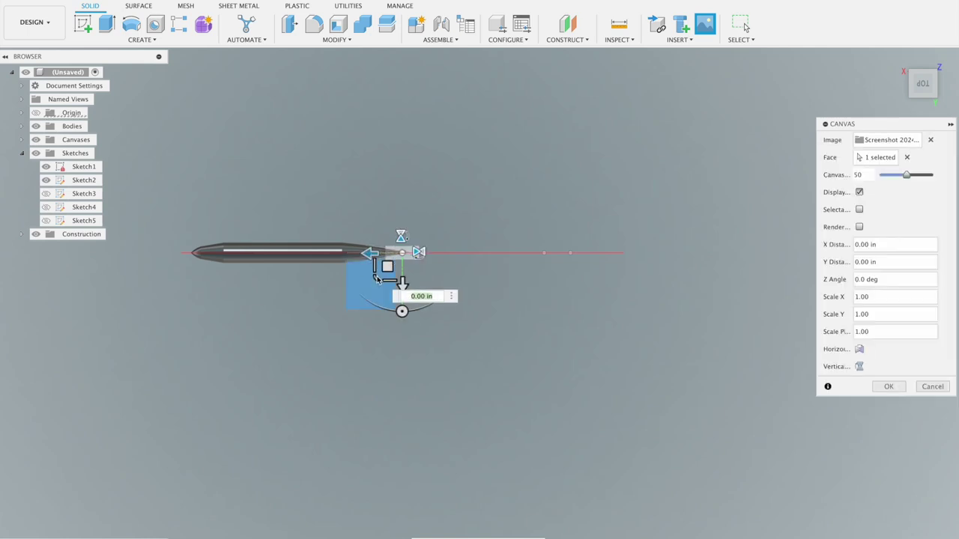
pyautogui.moveTo(376, 280); pyautogui.dragTo(386, 275)
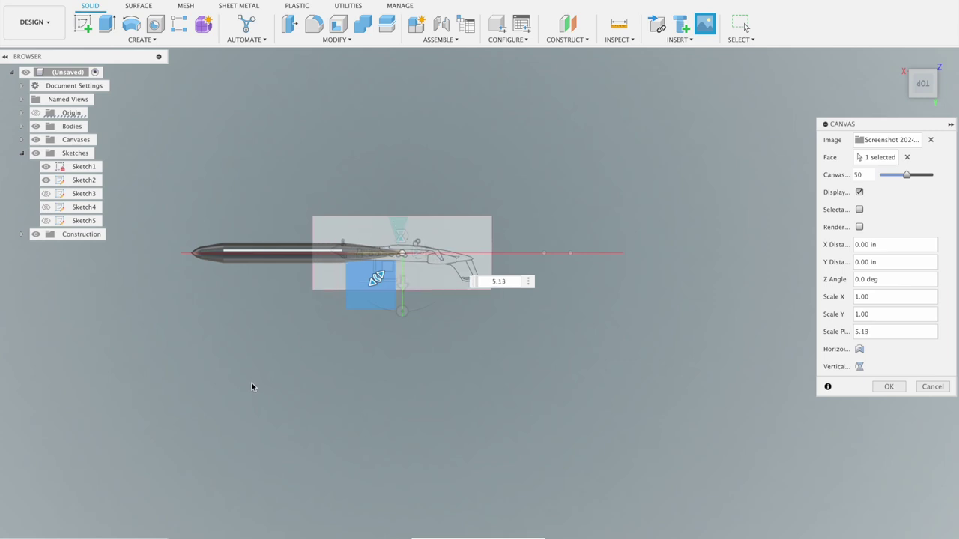
pyautogui.moveTo(376, 279)
pyautogui.mouseDown()
pyautogui.moveTo(345, 304)
pyautogui.moveTo(399, 196)
pyautogui.mouseUp()
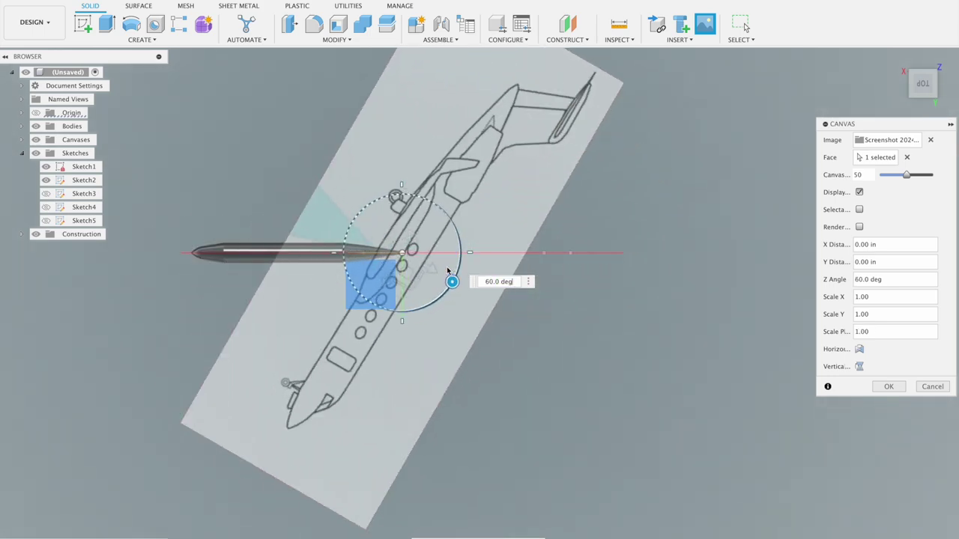
pyautogui.moveTo(400, 196); pyautogui.dragTo(396, 301)
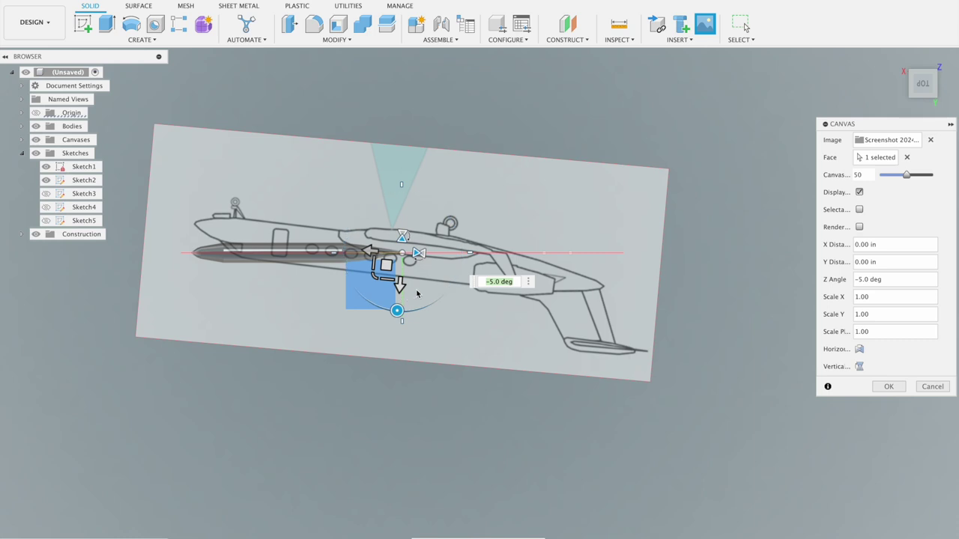
pyautogui.click(417, 253)
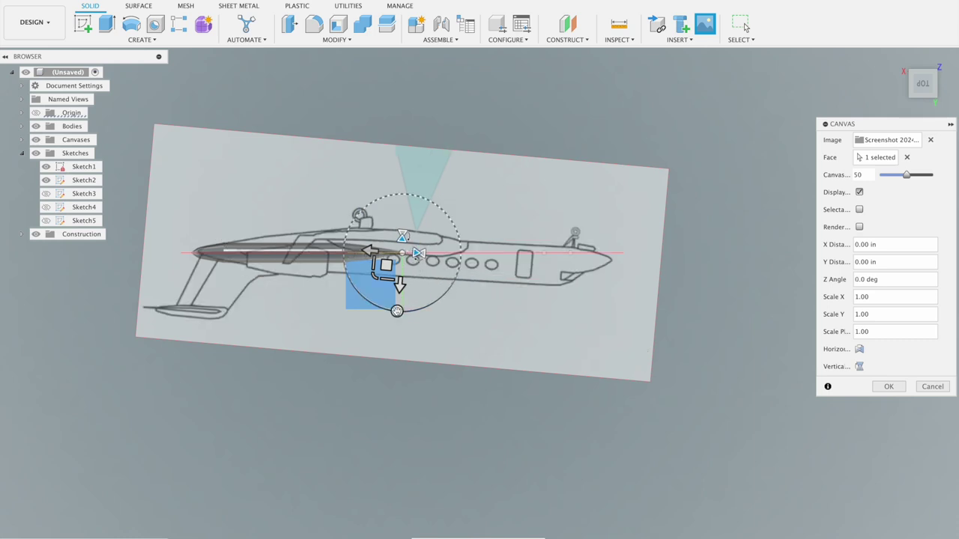
pyautogui.moveTo(397, 311); pyautogui.dragTo(400, 198)
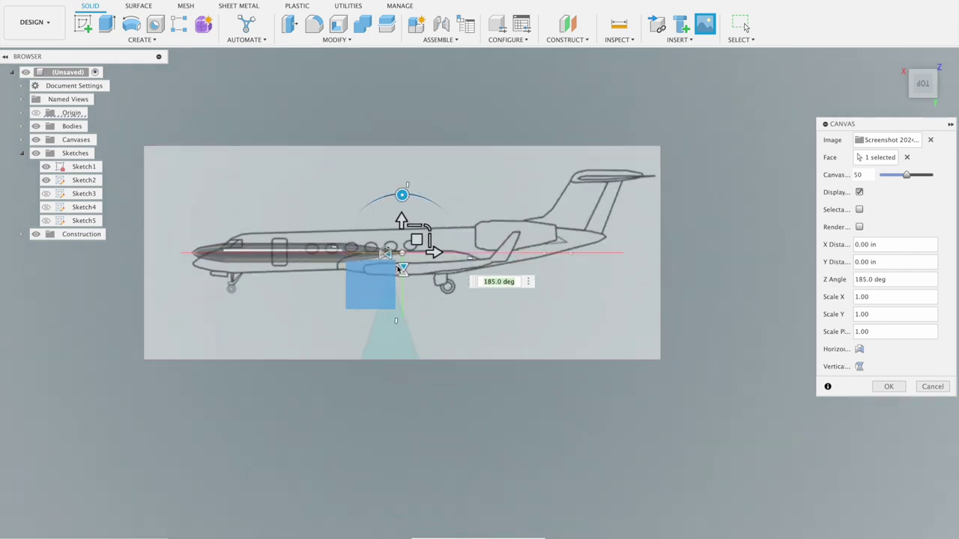
# Scale and move the image over the fuselage, aligning its tail, and confirm the placement.
pyautogui.moveTo(427, 225)
pyautogui.mouseDown()
pyautogui.moveTo(417, 244)
pyautogui.moveTo(306, 231)
pyautogui.moveTo(341, 236)
pyautogui.mouseUp()
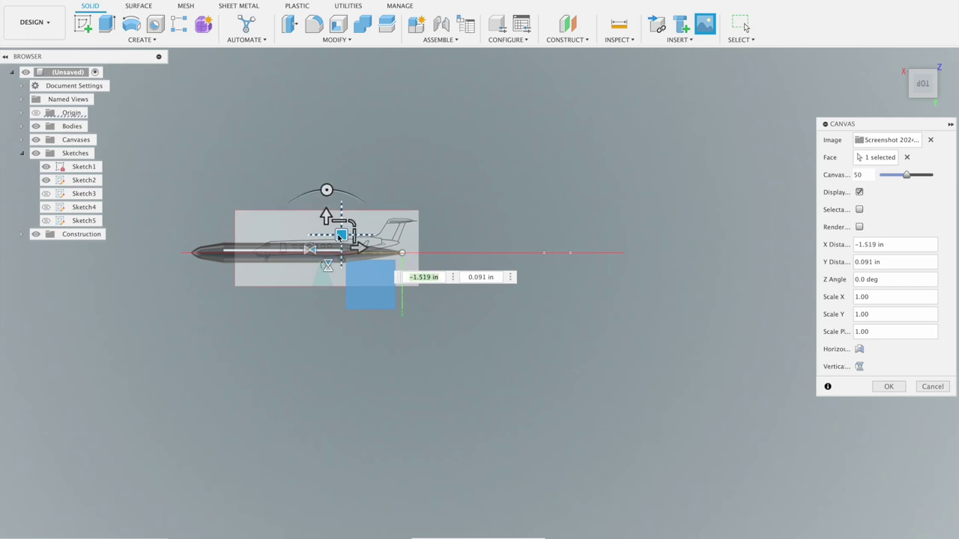
pyautogui.scroll(3, 341, 236)
pyautogui.scroll(2, 345, 238)
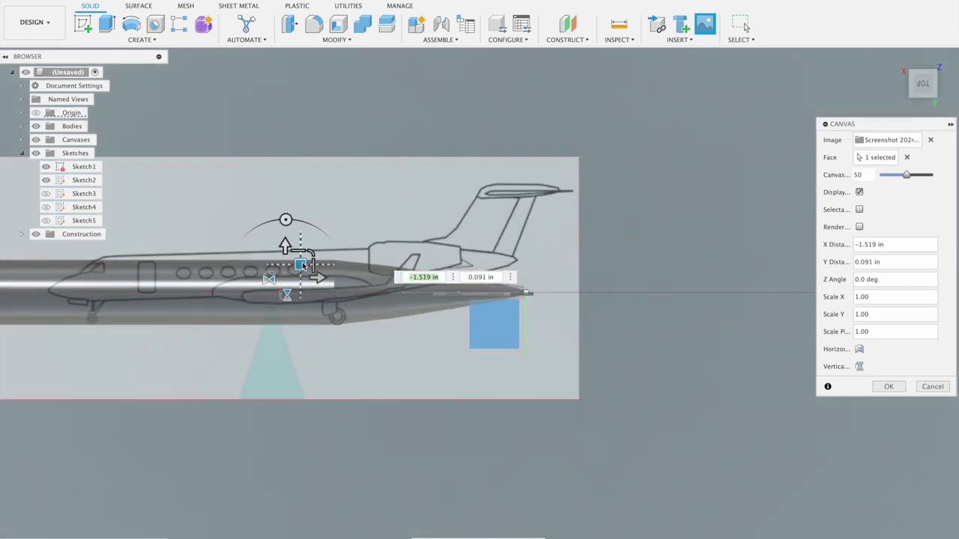
pyautogui.moveTo(299, 265); pyautogui.dragTo(302, 289)
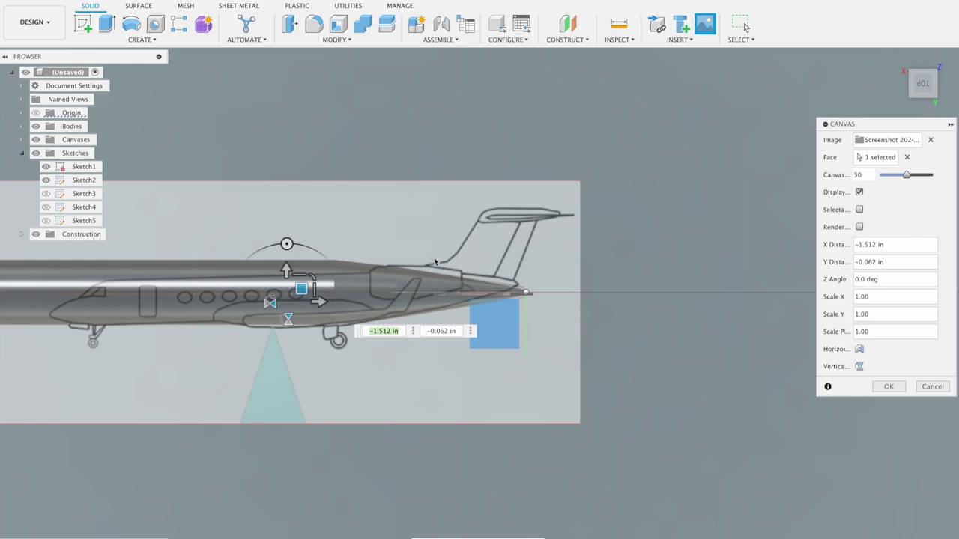
pyautogui.scroll(2, 581, 257)
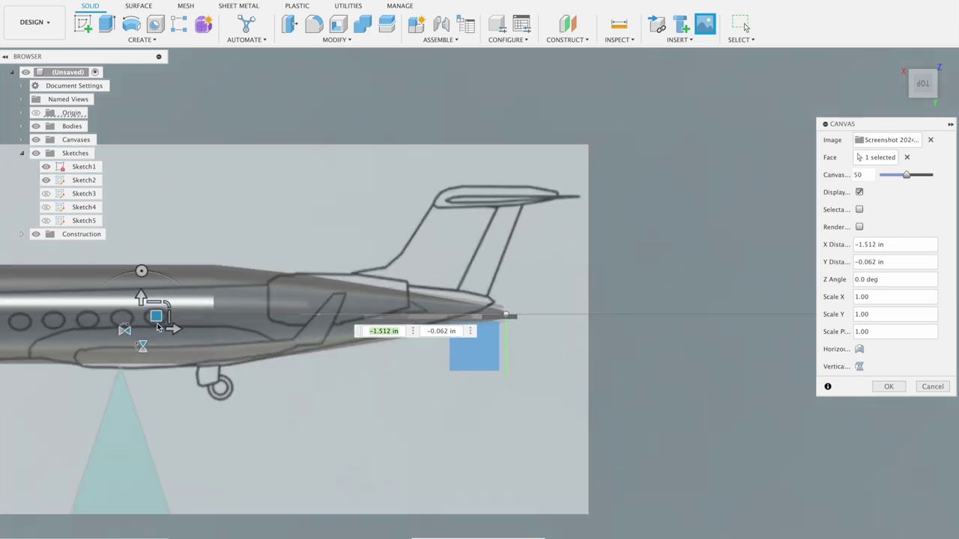
pyautogui.moveTo(155, 316); pyautogui.dragTo(171, 325)
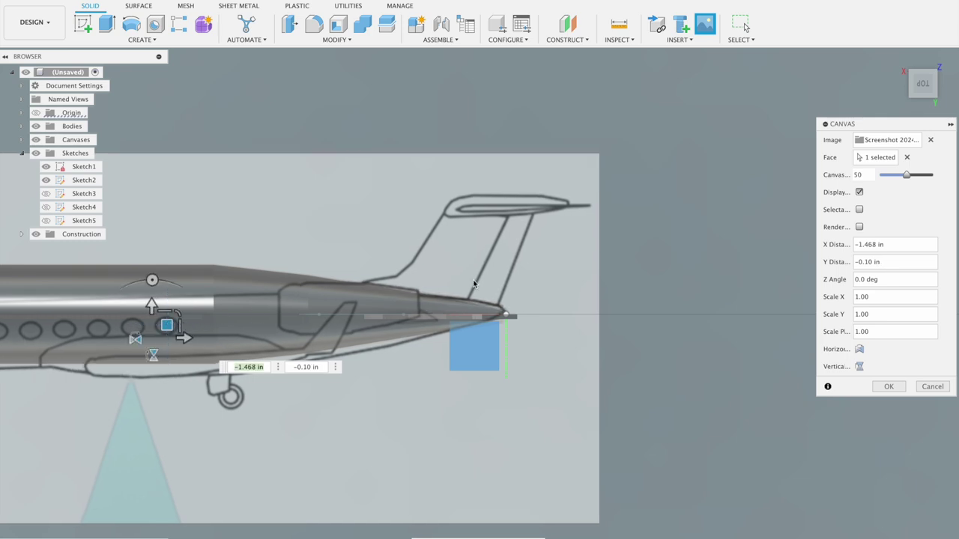
pyautogui.scroll(1, 608, 270)
pyautogui.scroll(1, 608, 270)
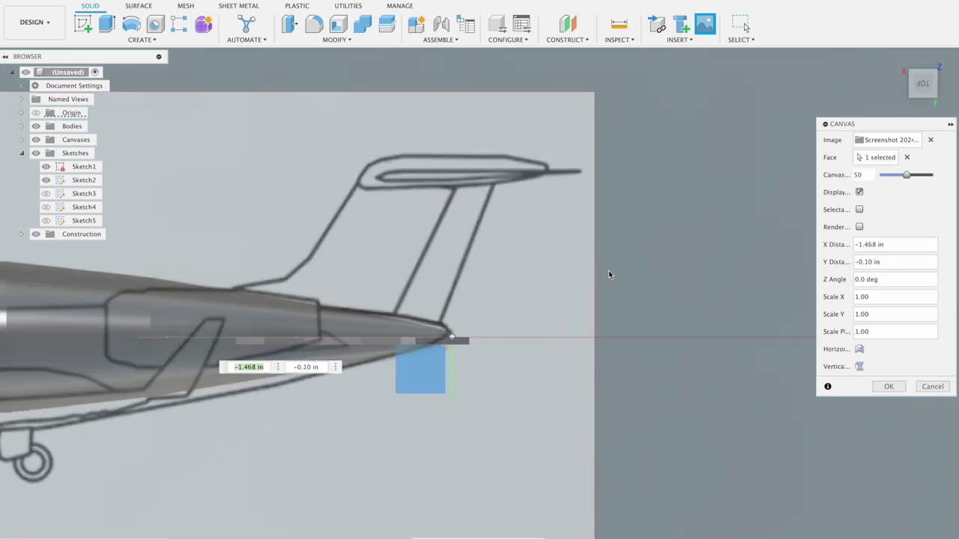
pyautogui.click(888, 387)
# Create a new sketch on the side plane, undoing an accidental first attempt.
pyautogui.click(84, 23)
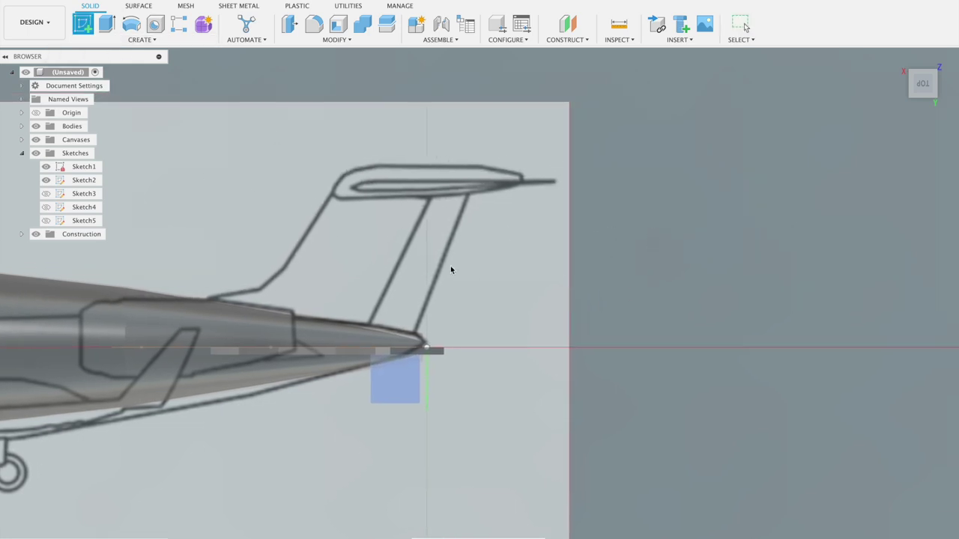
pyautogui.moveTo(395, 257); pyautogui.dragTo(395, 293, button='middle')
pyautogui.click(395, 293)
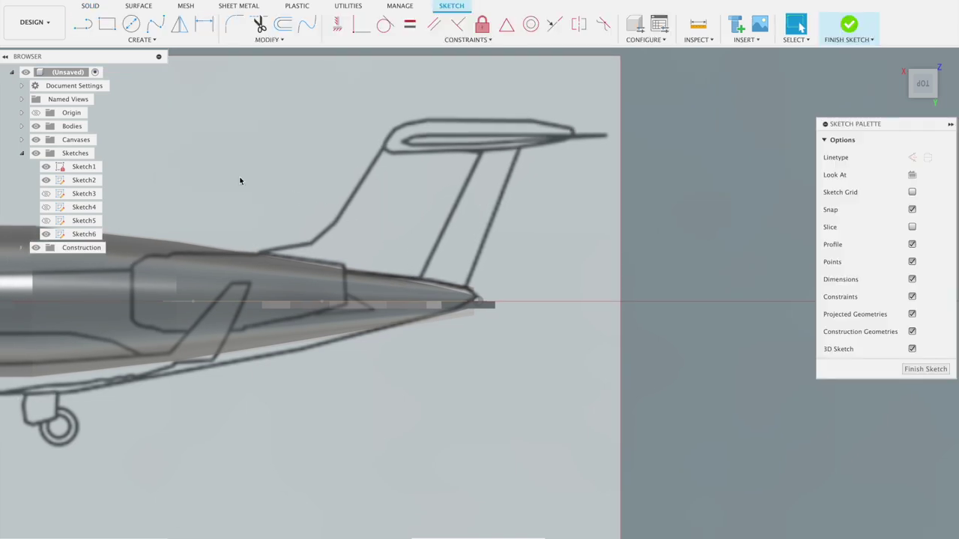
pyautogui.moveTo(84, 24)
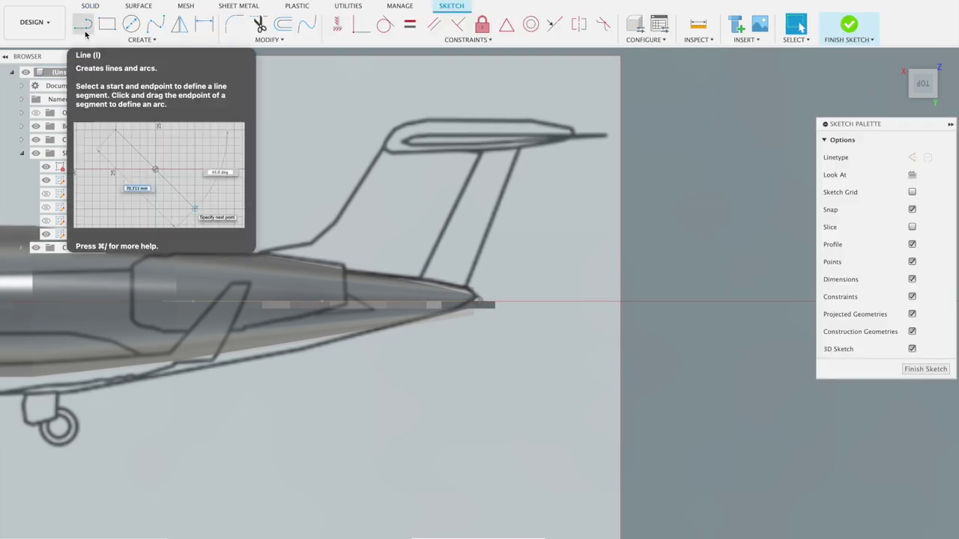
pyautogui.press('super+z')
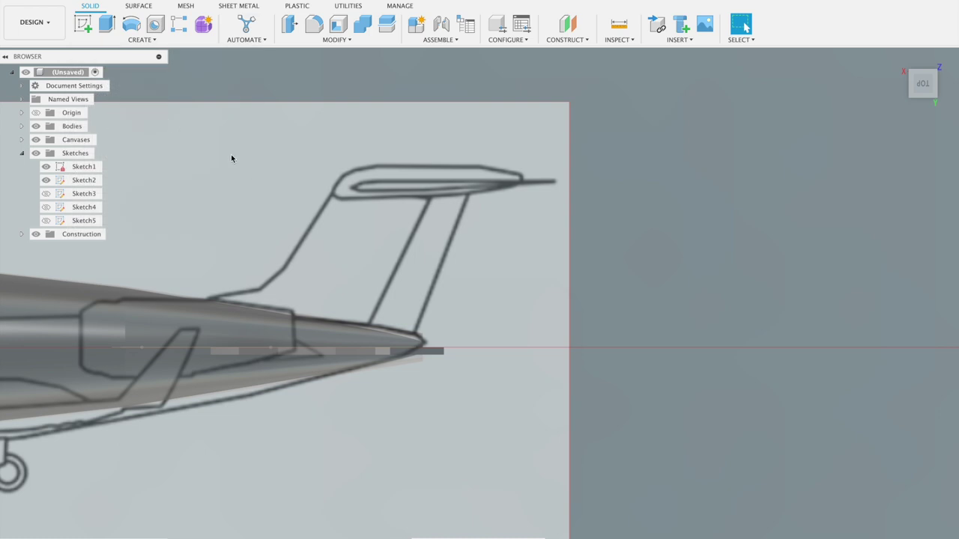
pyautogui.scroll(-3, 262, 173)
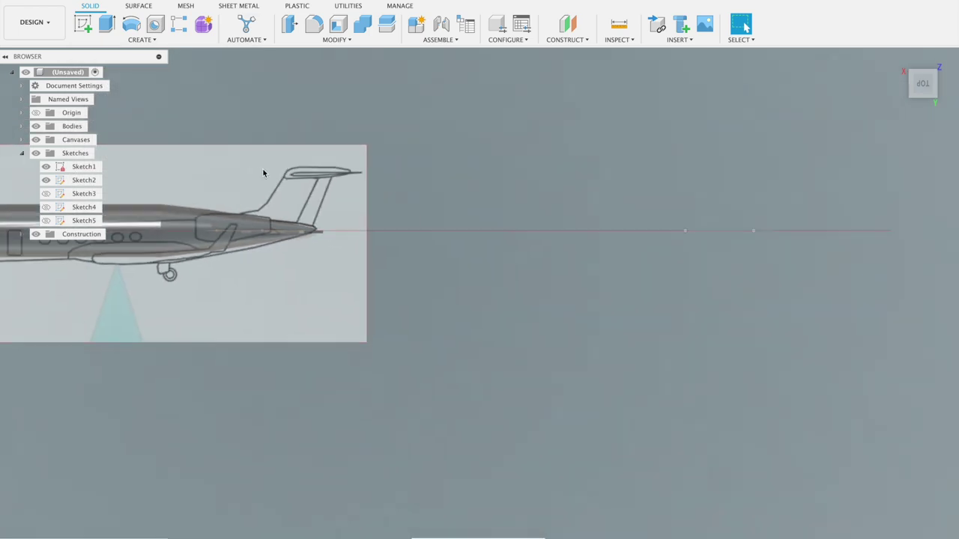
pyautogui.scroll(-3, 264, 172)
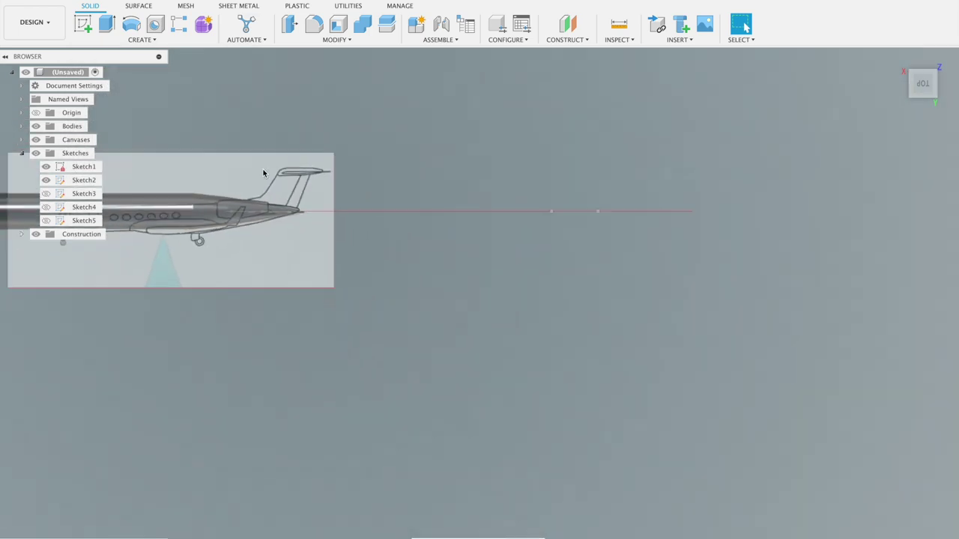
pyautogui.scroll(-2, 264, 177)
pyautogui.scroll(2, 221, 180)
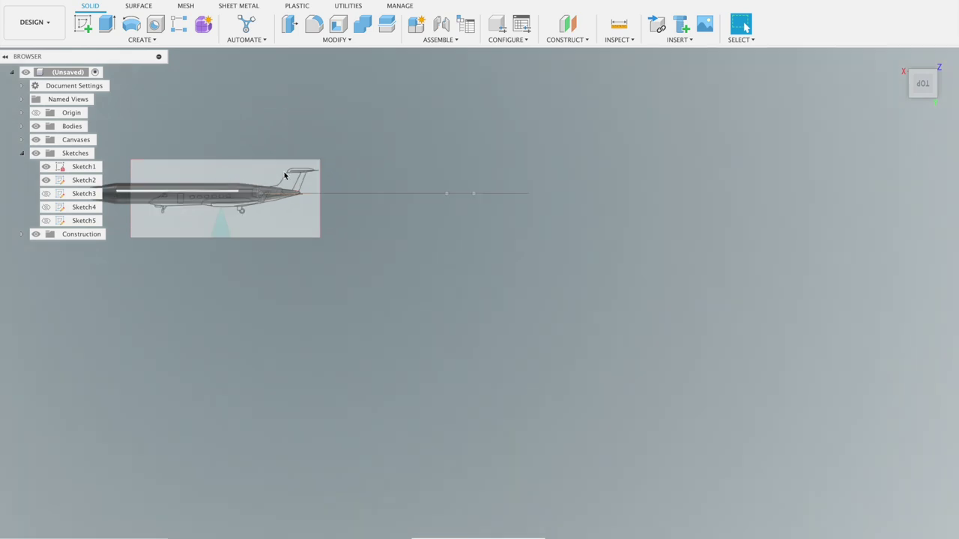
pyautogui.scroll(2, 293, 170)
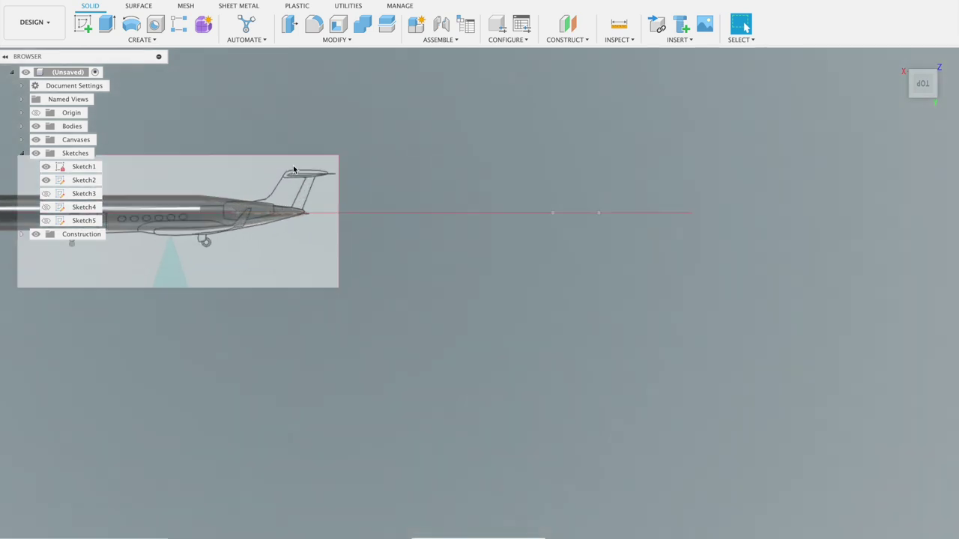
pyautogui.scroll(3, 294, 170)
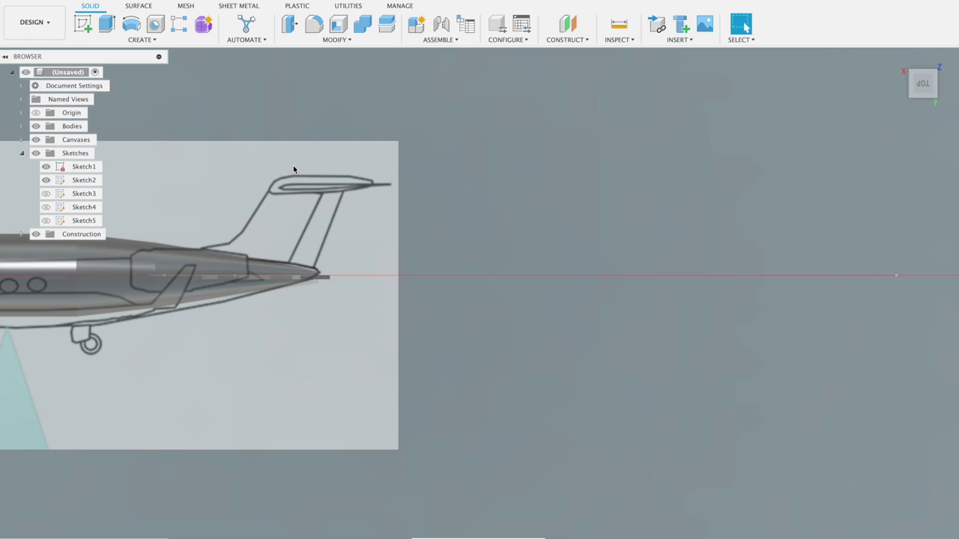
pyautogui.click(82, 24)
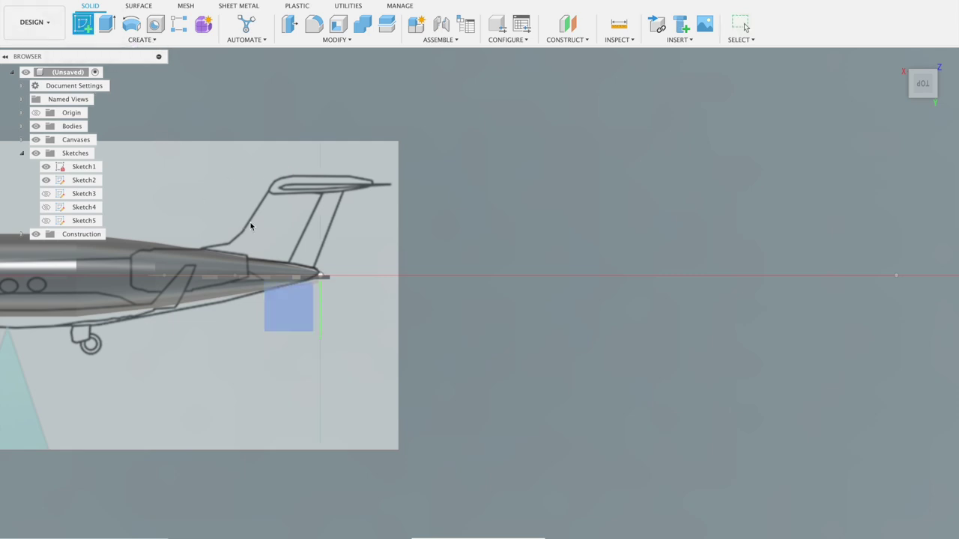
pyautogui.click(289, 307)
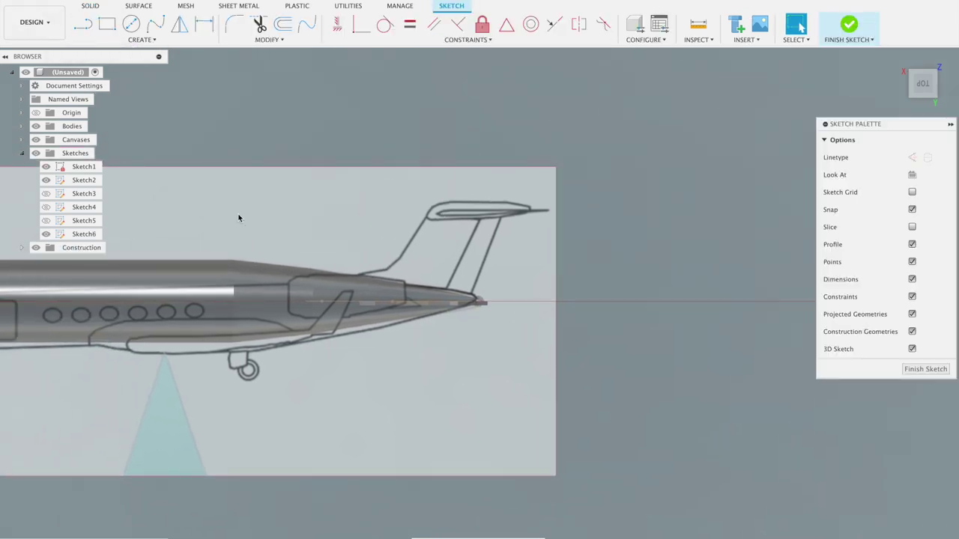
# Trace a closed tail-fin outline with lines over the blueprint and finish the sketch.
pyautogui.click(82, 24)
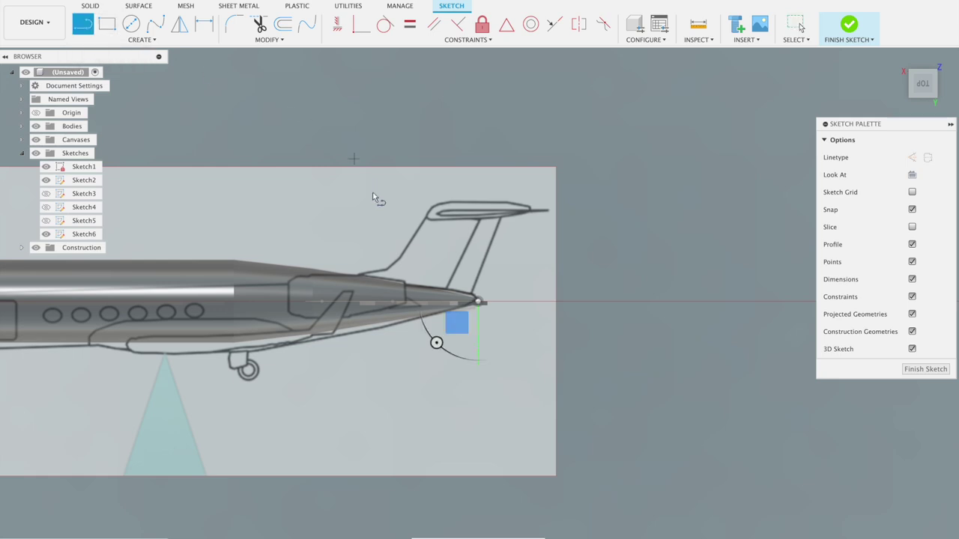
pyautogui.click(393, 280)
pyautogui.click(412, 271)
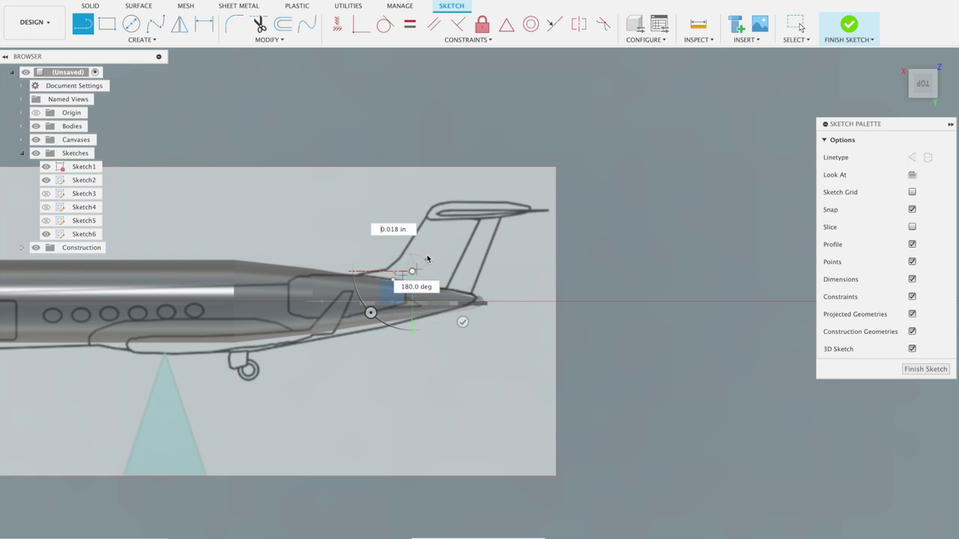
pyautogui.click(433, 242)
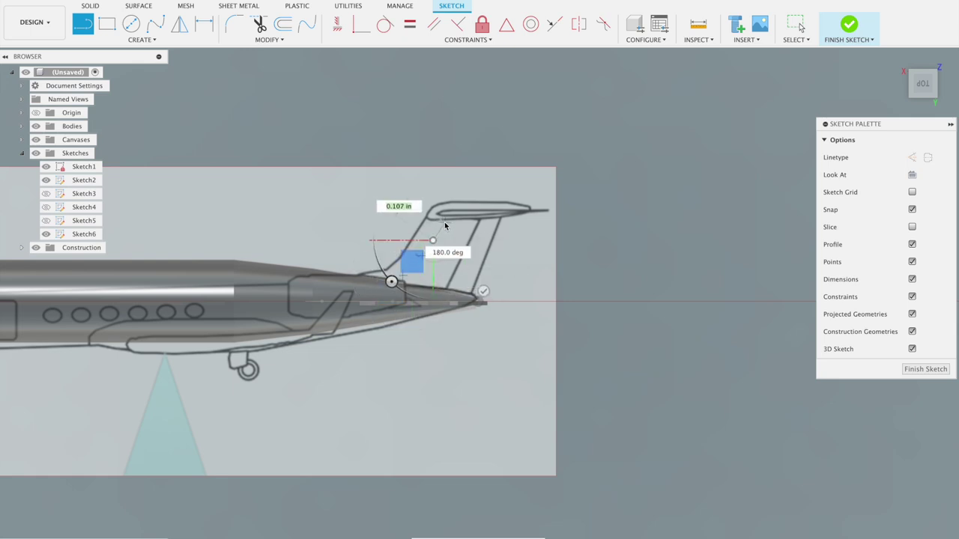
pyautogui.click(445, 225)
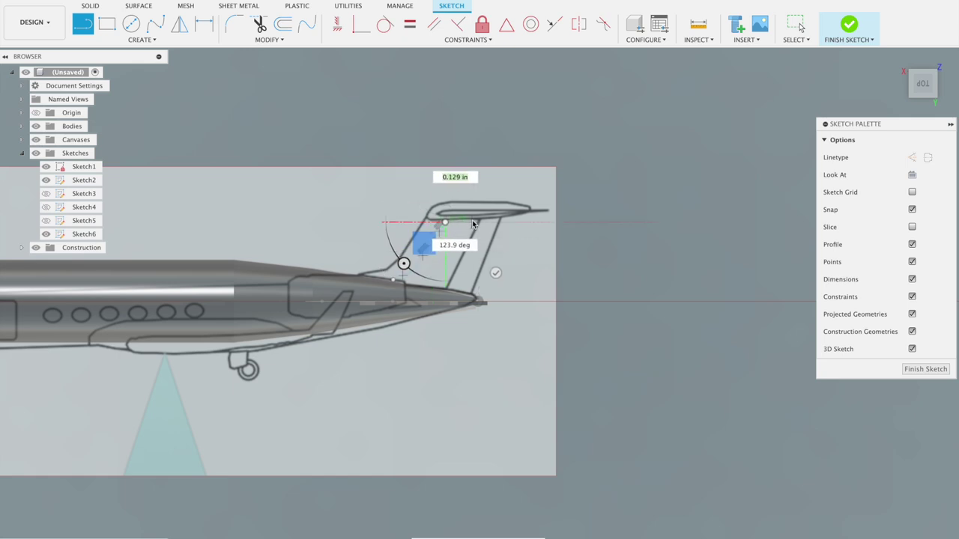
pyautogui.click(479, 224)
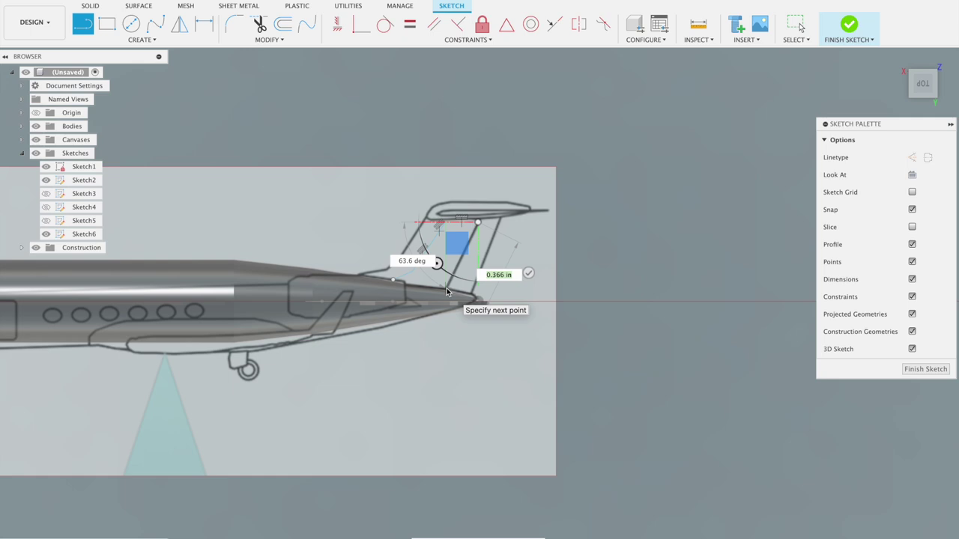
pyautogui.click(446, 289)
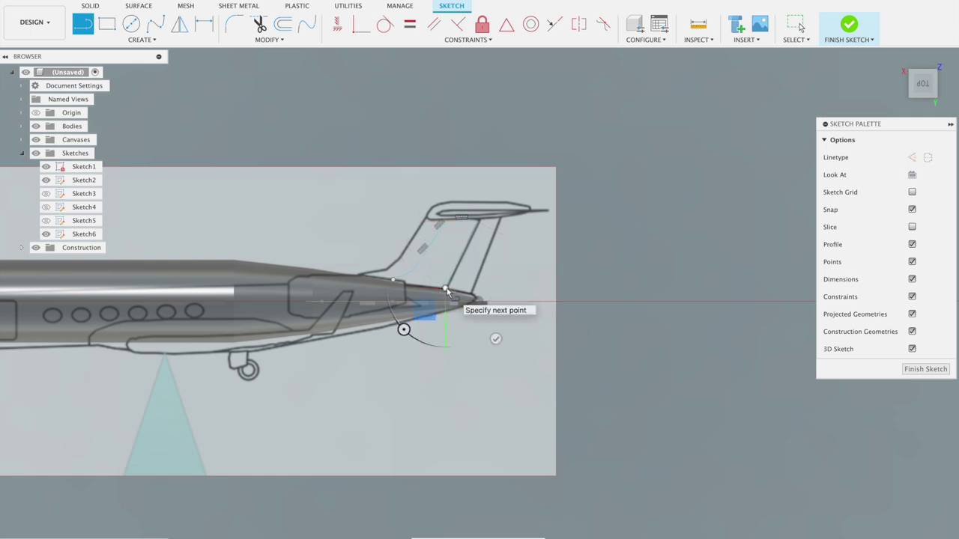
pyautogui.click(393, 282)
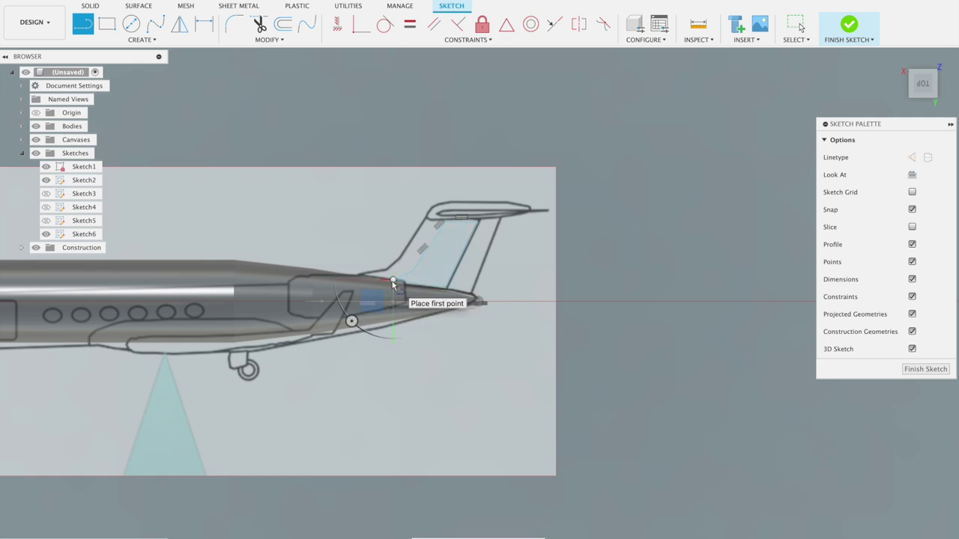
pyautogui.click(850, 27)
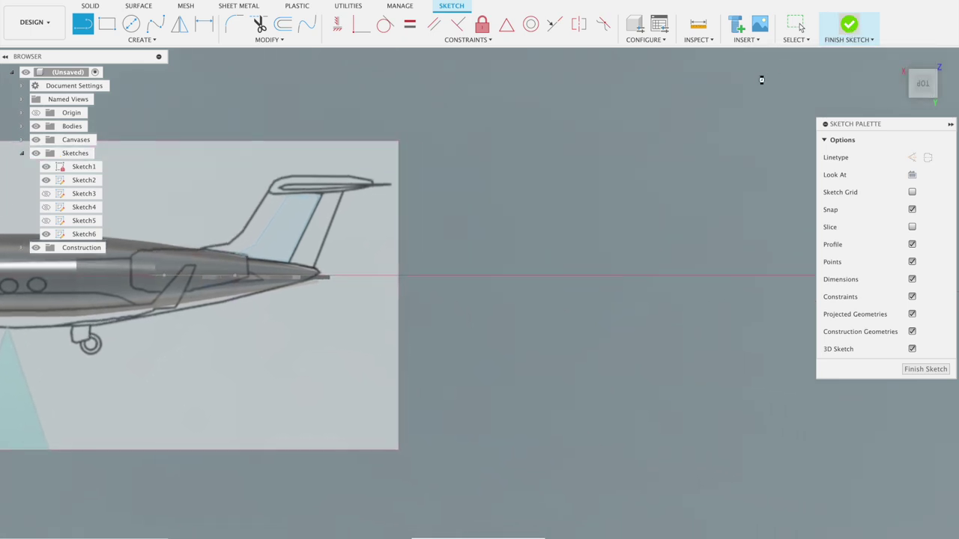
# Extrude the Sketch6 fin profile symmetrically by 0.02 in as a new body, then hide the canvases.
pyautogui.click(107, 25)
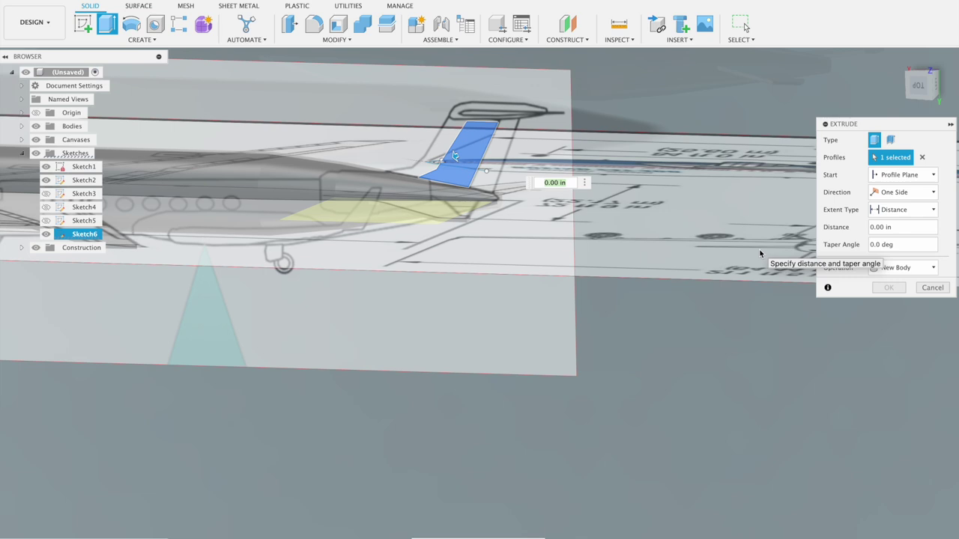
pyautogui.scroll(-2, 761, 252)
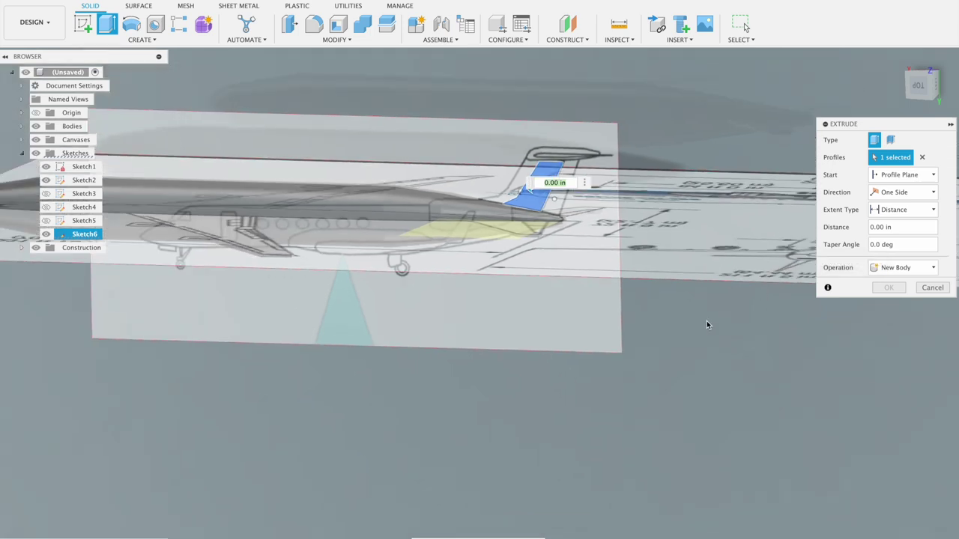
pyautogui.click(897, 192)
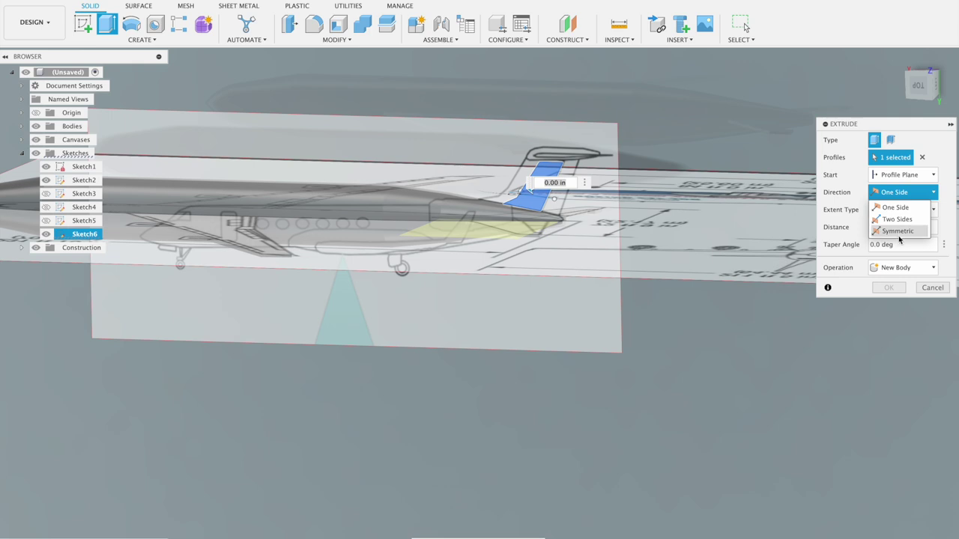
pyautogui.click(898, 232)
pyautogui.write('0.02')
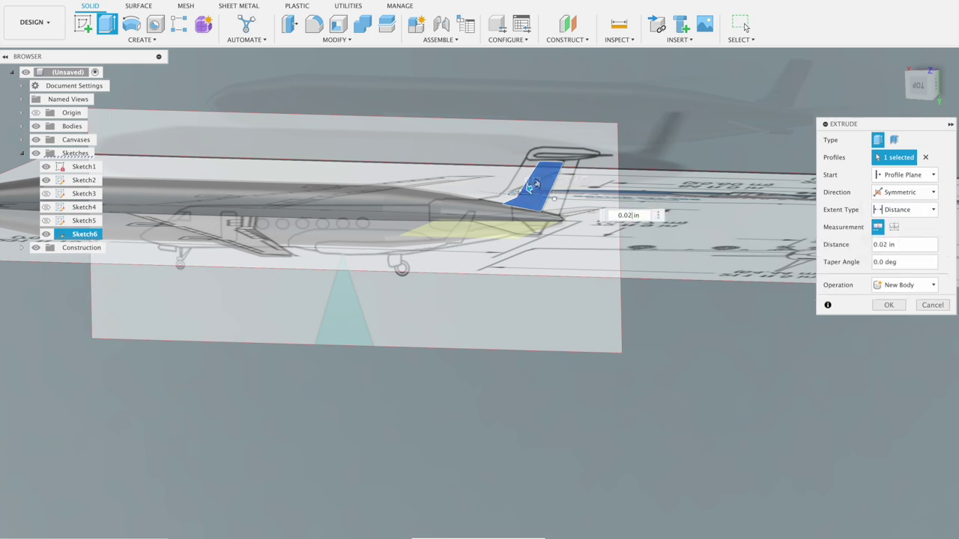
pyautogui.click(888, 305)
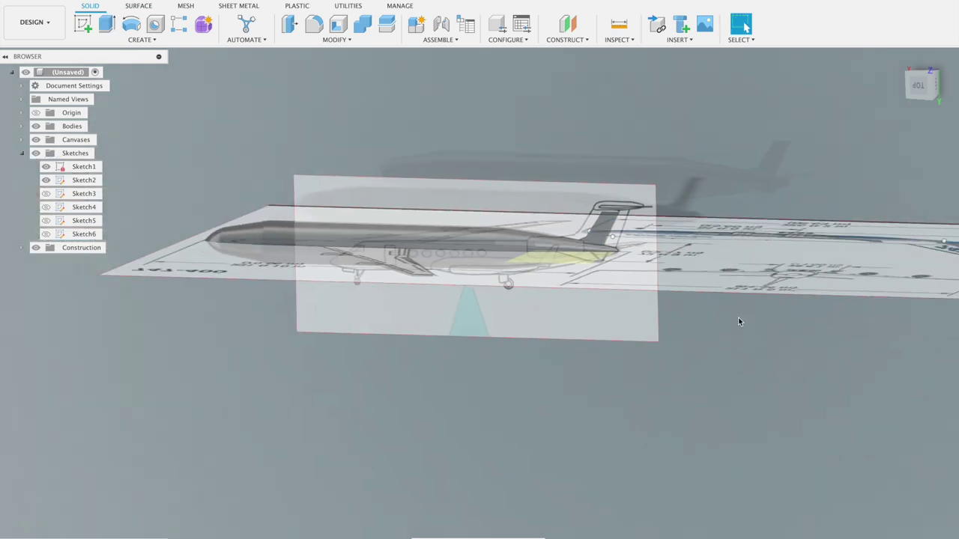
pyautogui.click(36, 141)
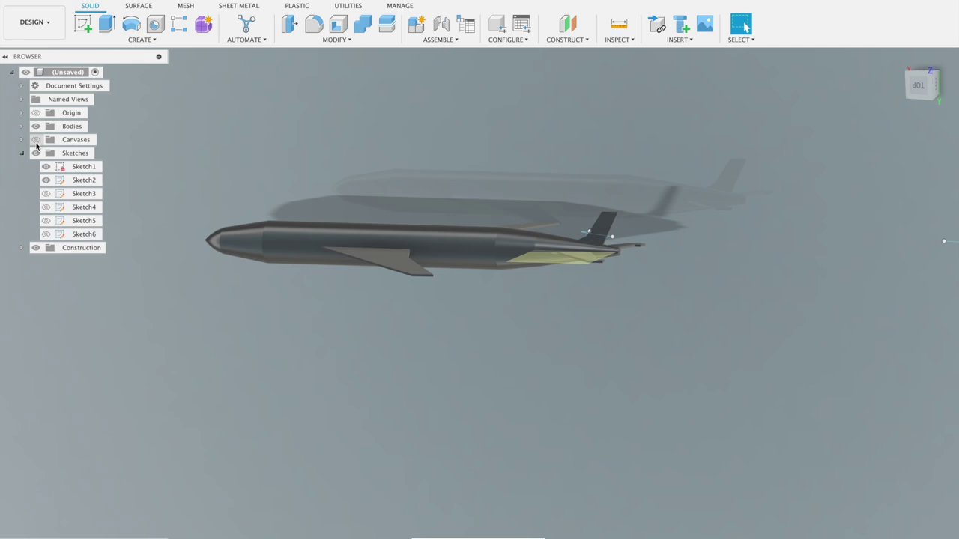
# Show the canvases, hide the first screenshot canvas, and hide the solid bodies.
pyautogui.click(36, 141)
pyautogui.click(22, 141)
pyautogui.click(45, 154)
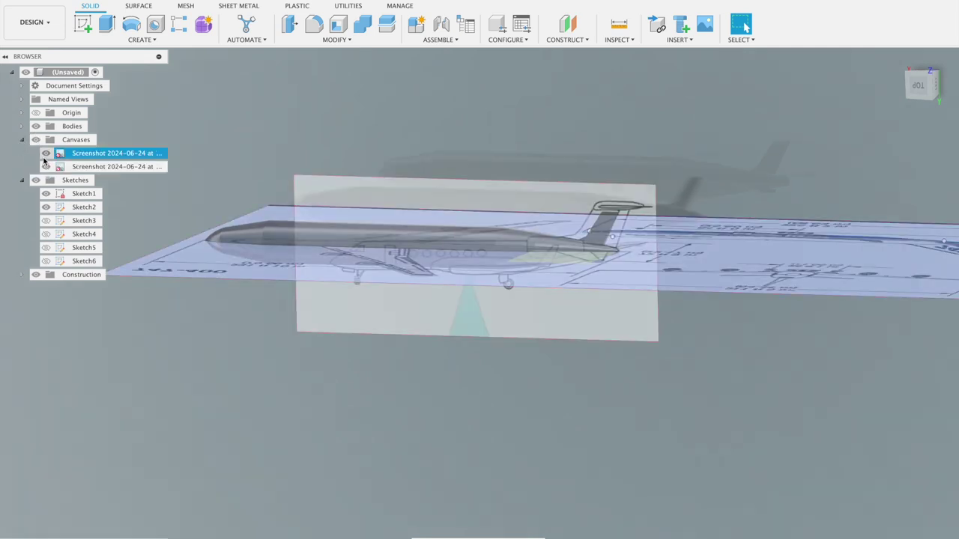
pyautogui.click(45, 154)
pyautogui.scroll(2, 538, 297)
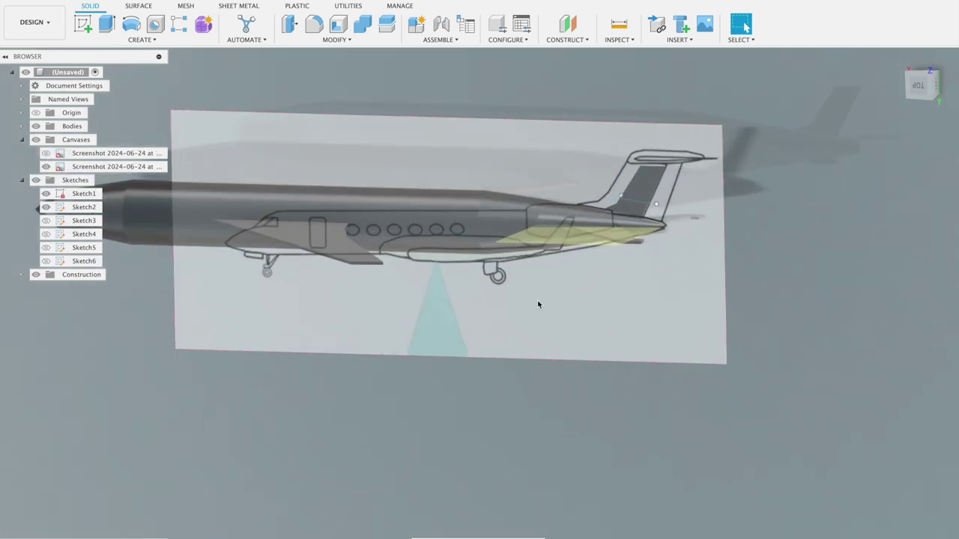
pyautogui.scroll(2, 538, 298)
pyautogui.scroll(2, 538, 297)
pyautogui.scroll(-3, 540, 298)
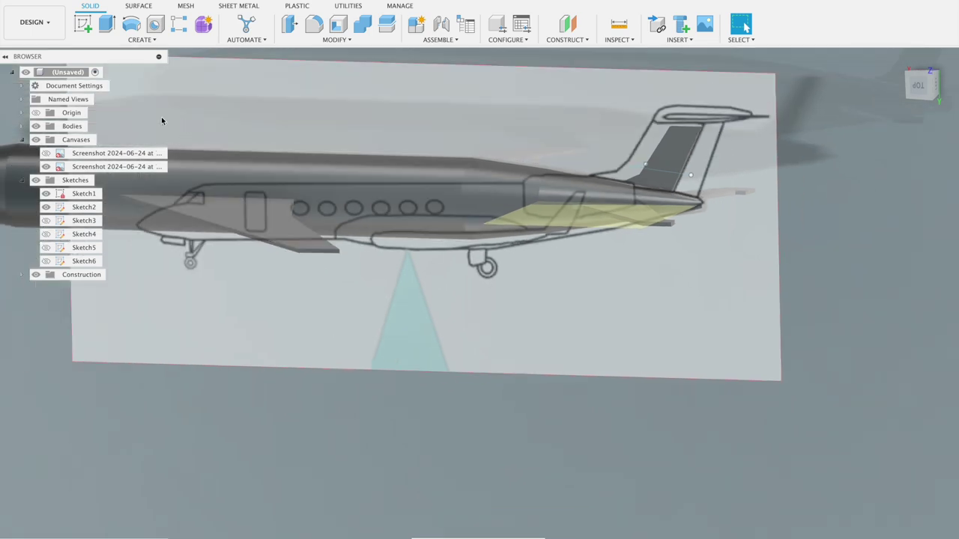
pyautogui.click(35, 127)
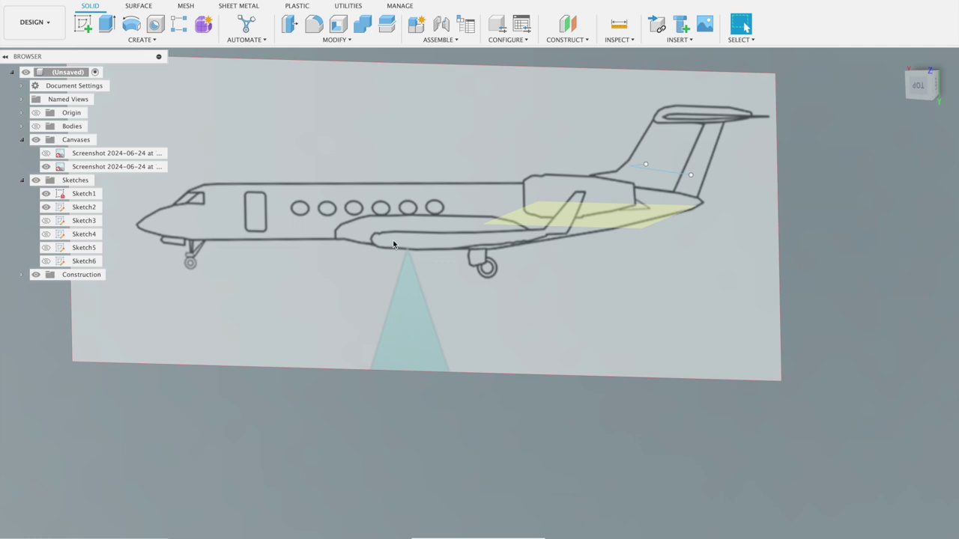
pyautogui.moveTo(457, 219)
pyautogui.keyDown('shift'); pyautogui.mouseDown(button='middle')
pyautogui.moveTo(491, 189)
pyautogui.moveTo(499, 237)
pyautogui.mouseUp(button='middle'); pyautogui.keyUp('shift')
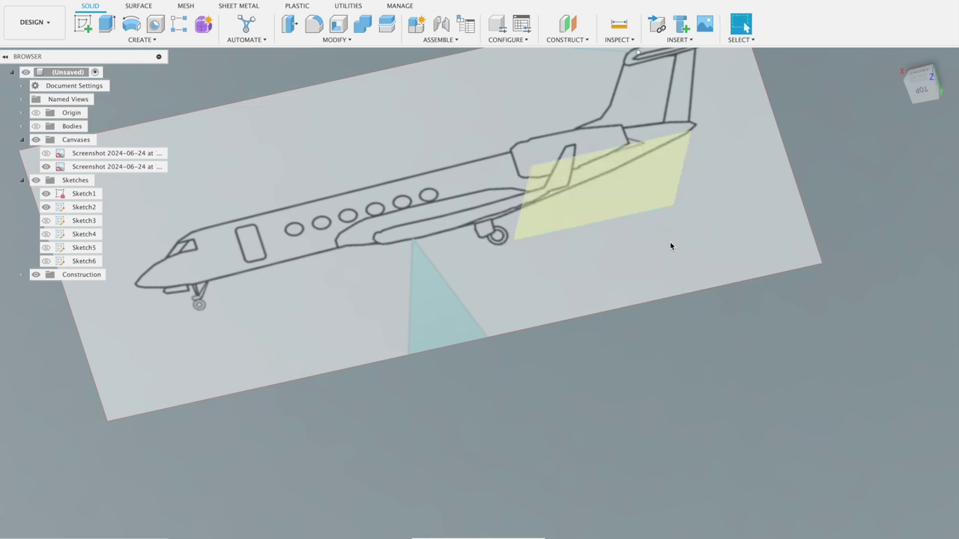
pyautogui.scroll(2, 669, 242)
pyautogui.scroll(-3, 670, 245)
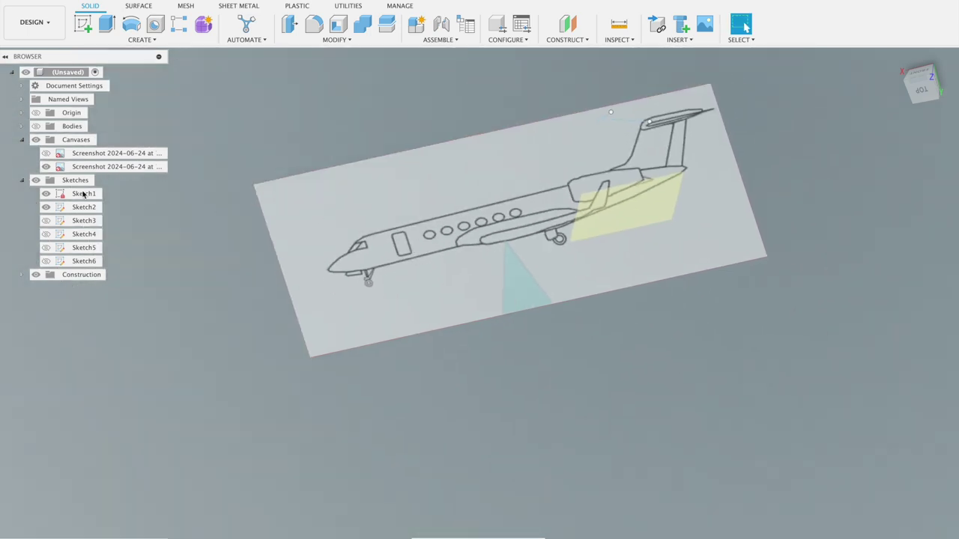
# Toggle the second canvas off and on and show the first canvas's blueprint again.
pyautogui.click(47, 167)
pyautogui.click(47, 167)
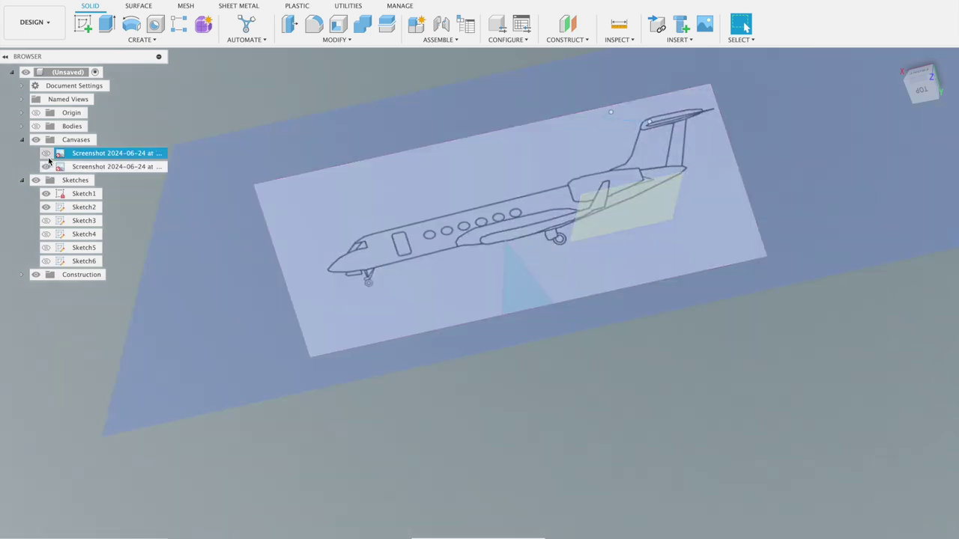
pyautogui.click(48, 168)
pyautogui.click(48, 167)
pyautogui.click(47, 155)
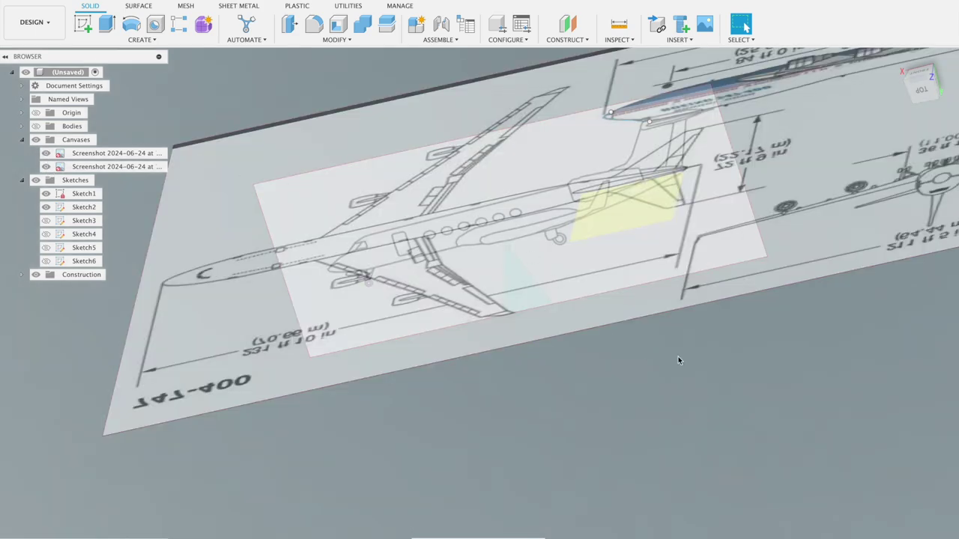
pyautogui.keyDown('shift'); pyautogui.moveTo(674, 355); pyautogui.dragTo(686, 328, button='middle'); pyautogui.keyUp('shift')
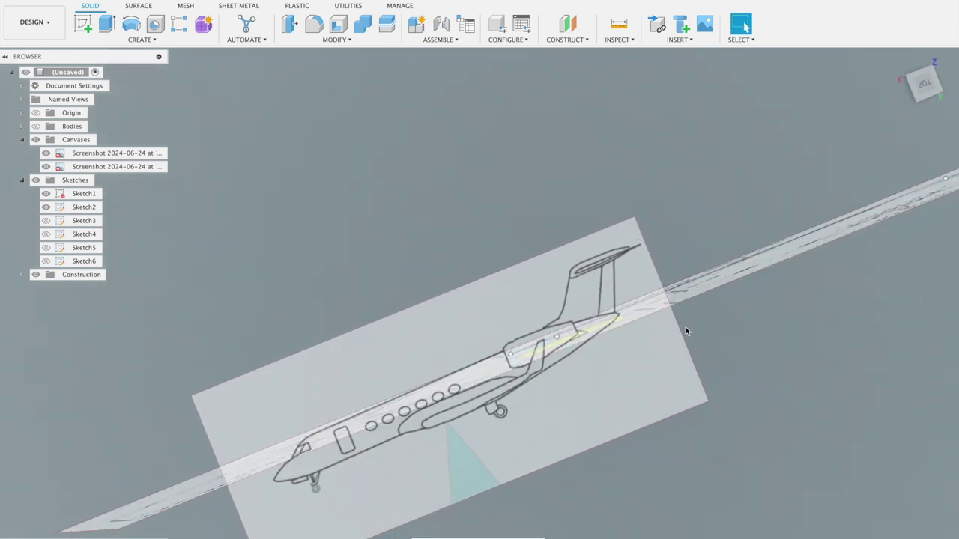
pyautogui.keyDown('shift'); pyautogui.moveTo(686, 331); pyautogui.dragTo(681, 341, button='middle'); pyautogui.keyUp('shift')
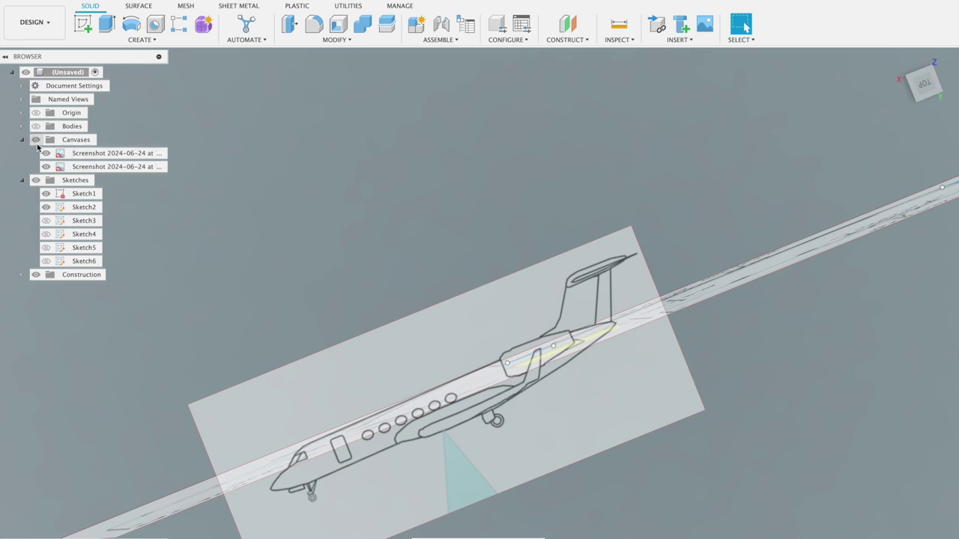
# In the top view, turn the Bodies folder back on and zoom in on the tail.
pyautogui.click(922, 84)
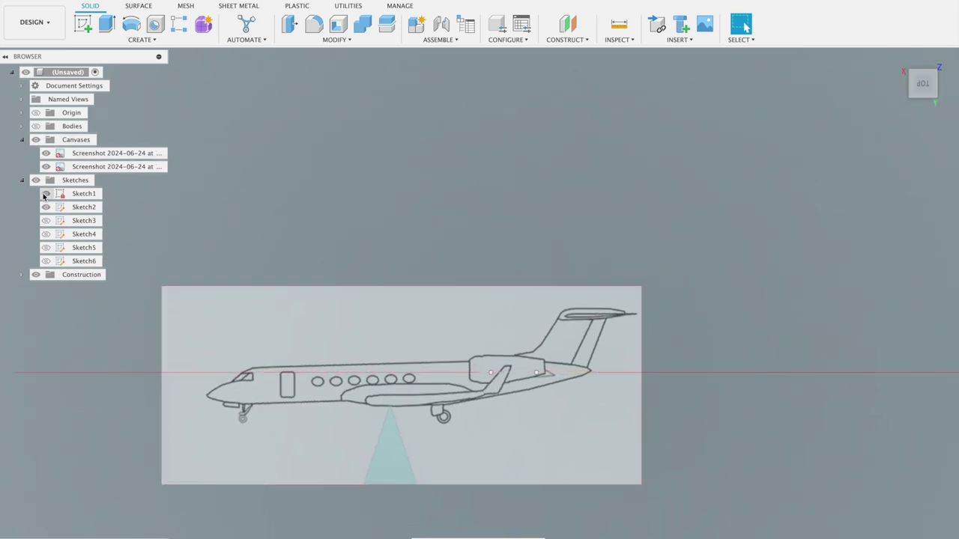
pyautogui.click(39, 124)
pyautogui.click(36, 126)
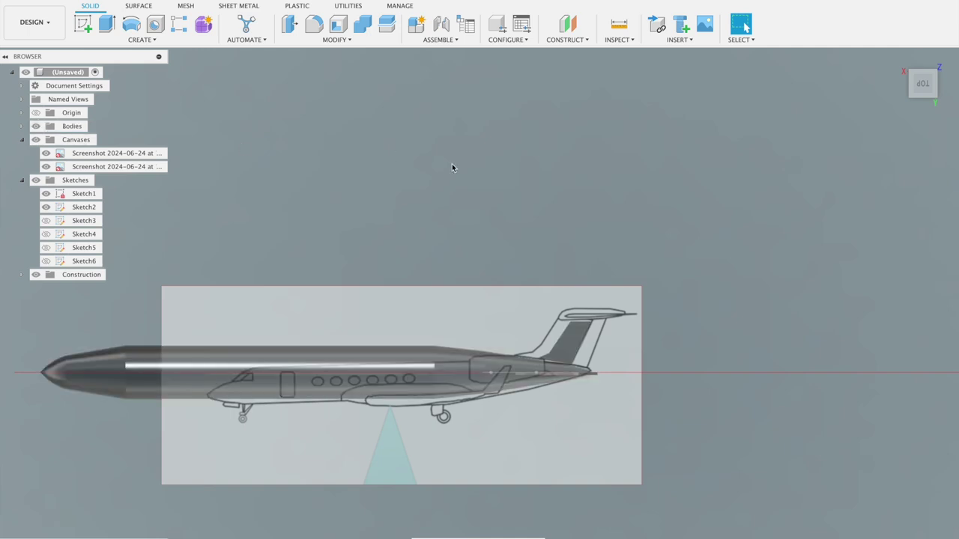
pyautogui.scroll(2, 606, 225)
pyautogui.scroll(1, 606, 225)
pyautogui.scroll(2, 715, 374)
pyautogui.scroll(2, 699, 387)
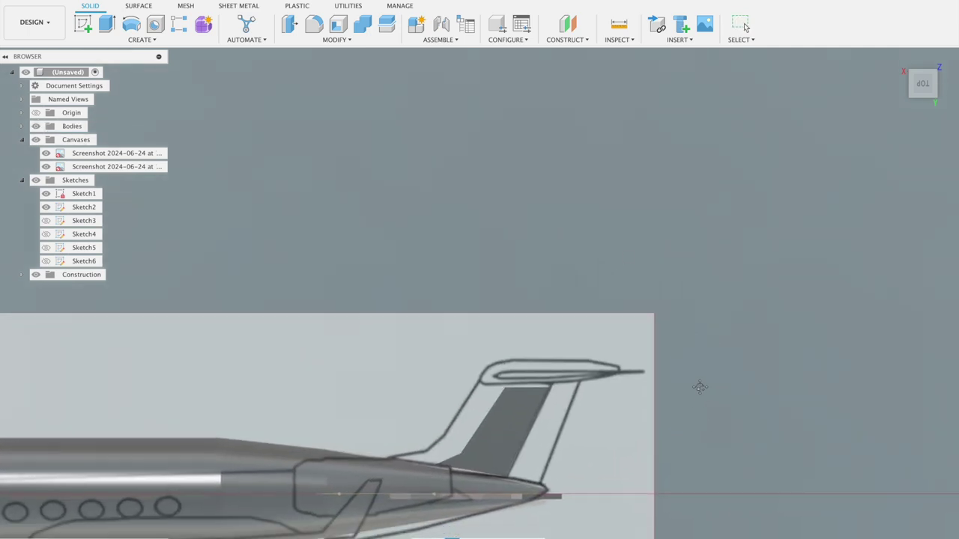
pyautogui.moveTo(699, 387); pyautogui.dragTo(634, 221, button='middle')
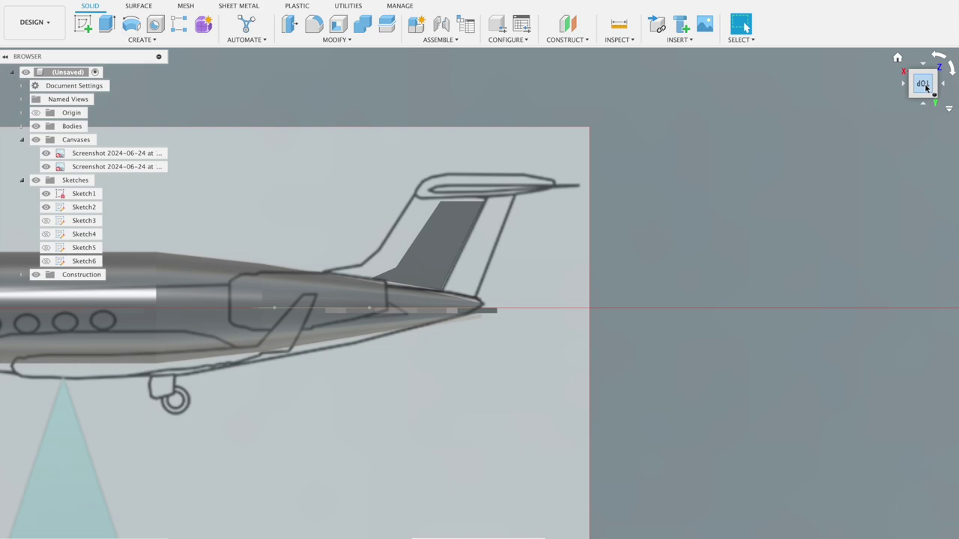
# Press Pull the fin's trailing-edge face outward by a 0.15 in offset.
pyautogui.click(926, 88)
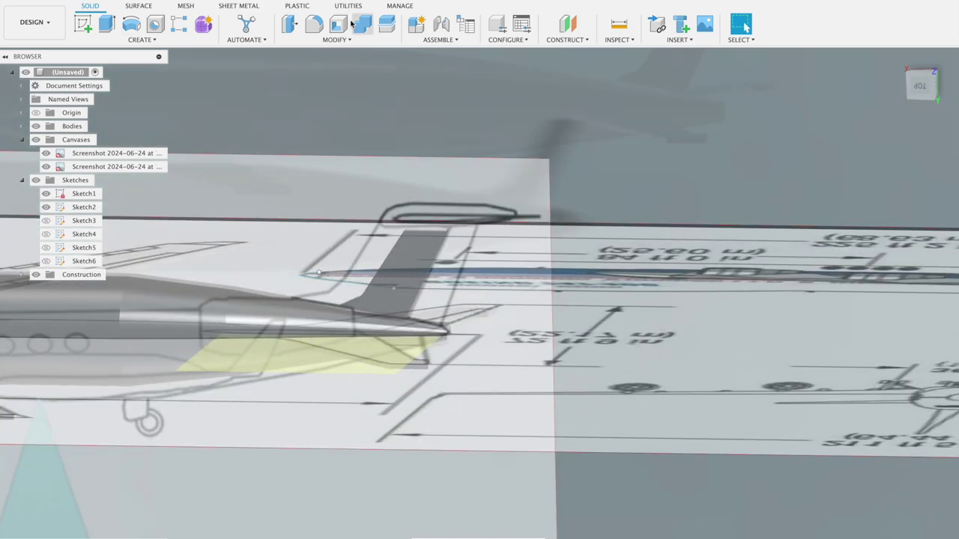
pyautogui.click(289, 24)
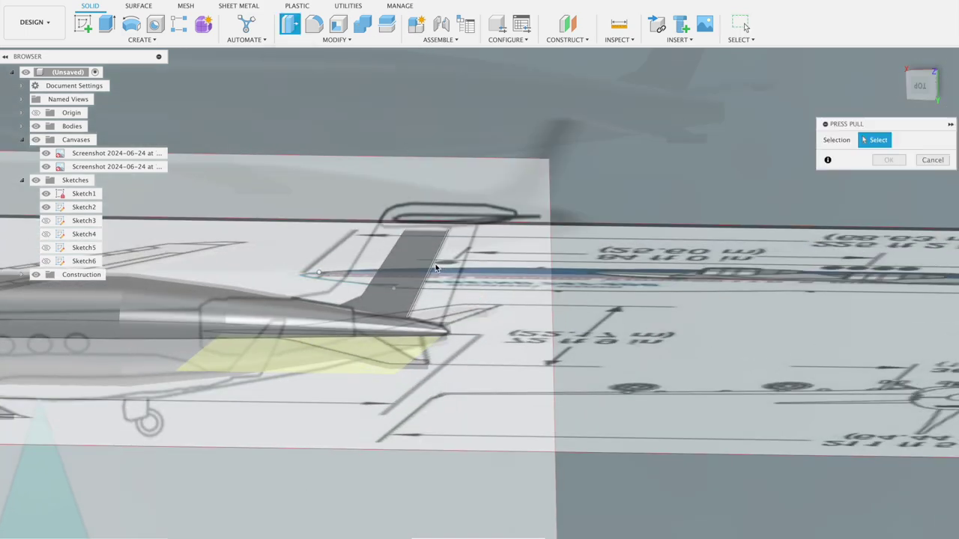
pyautogui.scroll(3, 442, 263)
pyautogui.scroll(3, 440, 261)
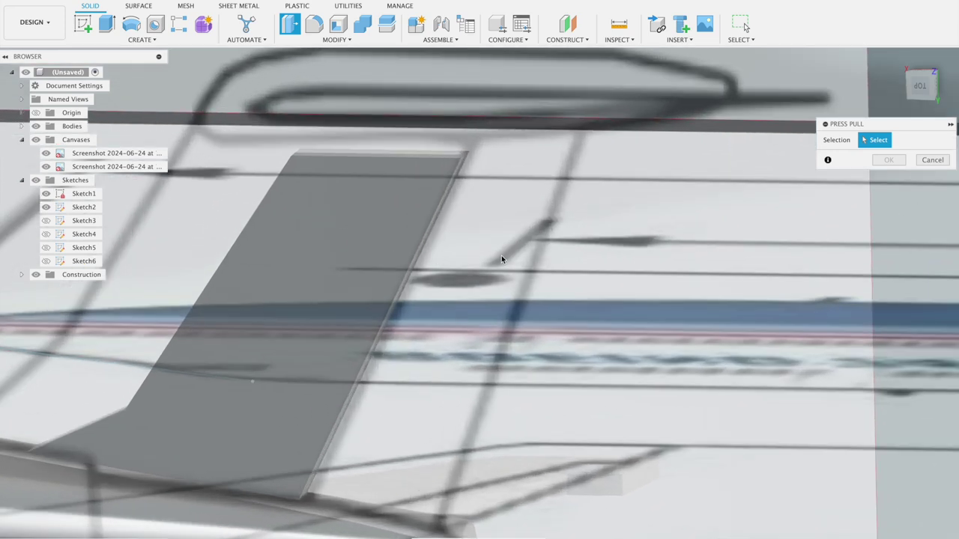
pyautogui.moveTo(501, 255)
pyautogui.keyDown('shift'); pyautogui.mouseDown(button='middle')
pyautogui.moveTo(486, 256)
pyautogui.moveTo(458, 206)
pyautogui.mouseUp(button='middle'); pyautogui.keyUp('shift')
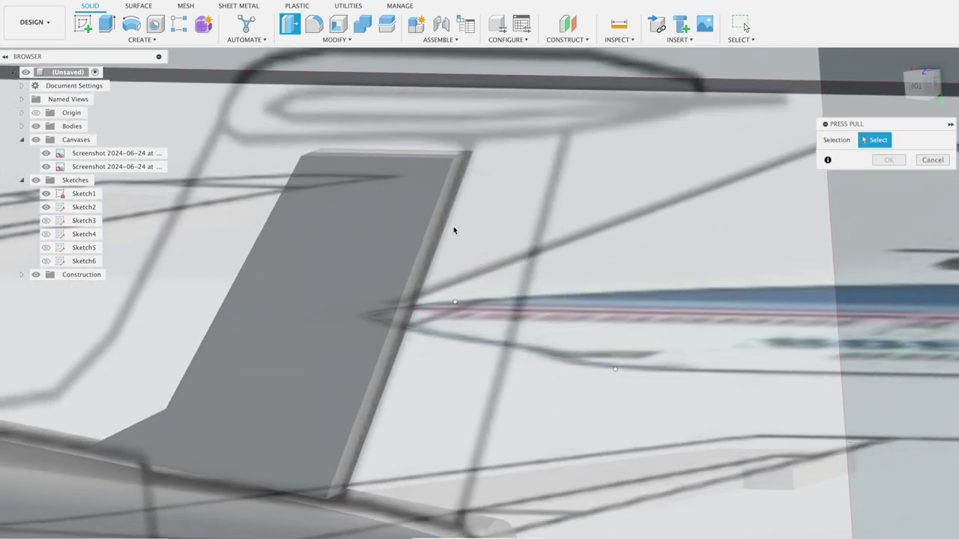
pyautogui.click(446, 229)
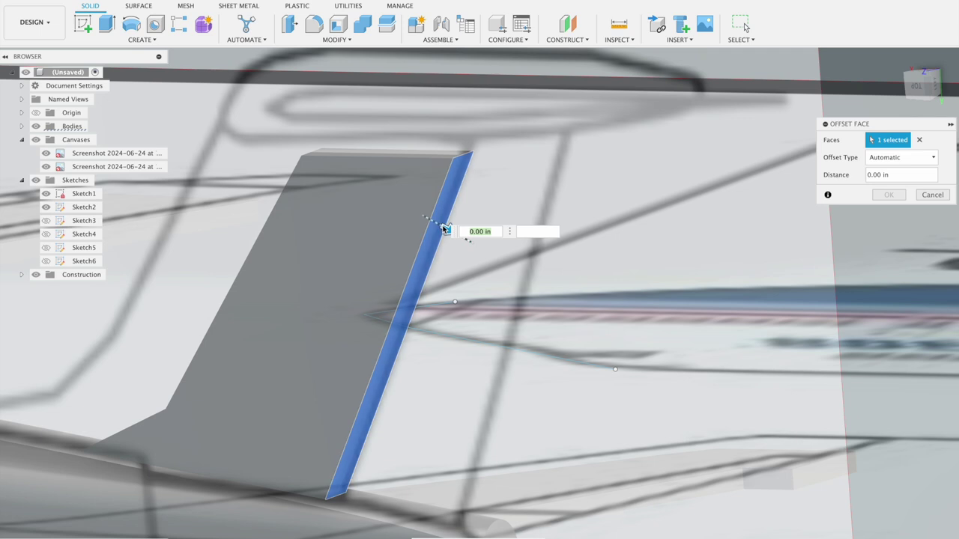
pyautogui.moveTo(443, 226)
pyautogui.mouseDown()
pyautogui.moveTo(552, 287)
pyautogui.moveTo(572, 315)
pyautogui.mouseUp()
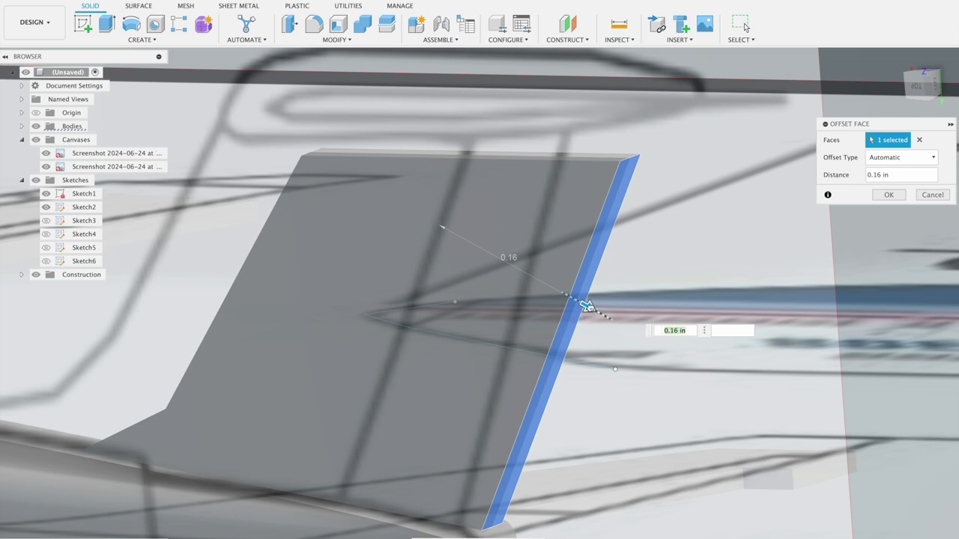
pyautogui.moveTo(588, 306); pyautogui.dragTo(578, 301)
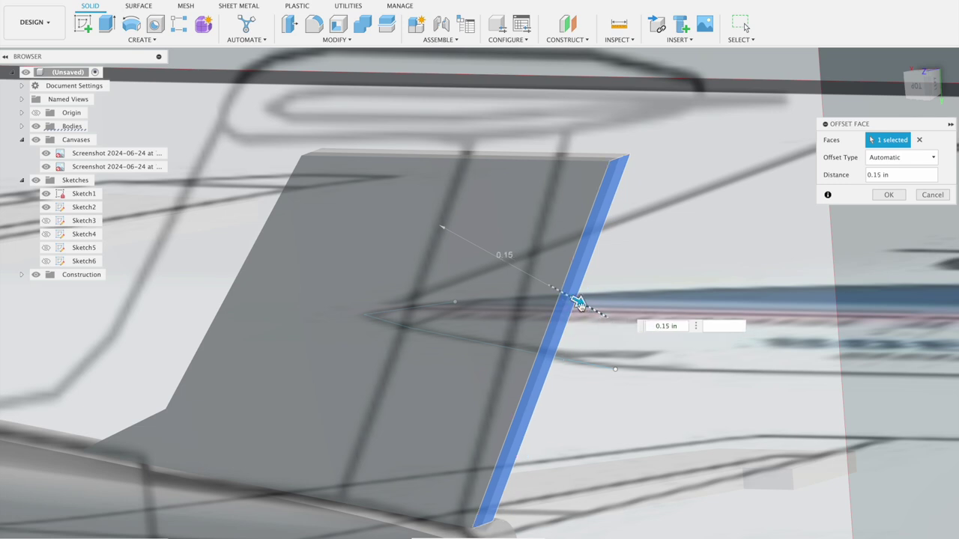
pyautogui.click(888, 196)
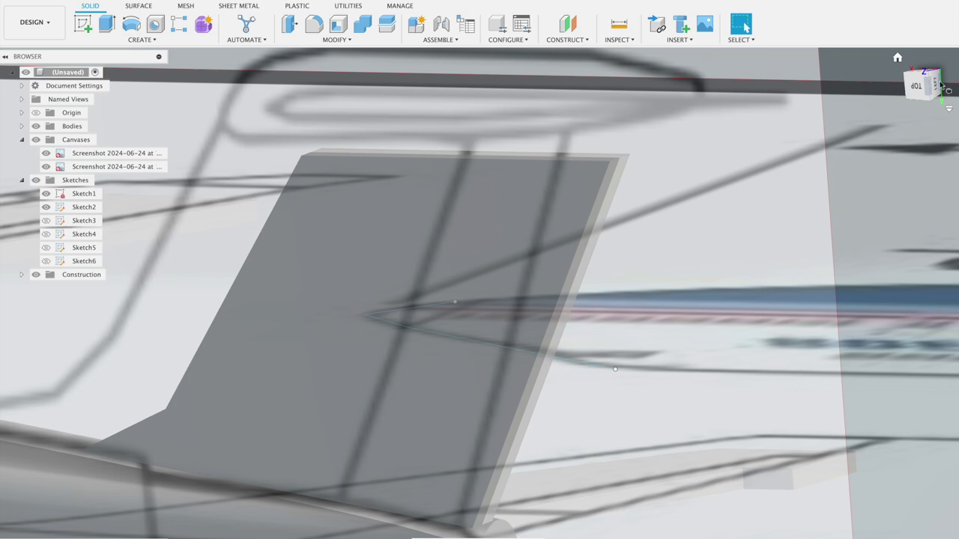
pyautogui.click(921, 89)
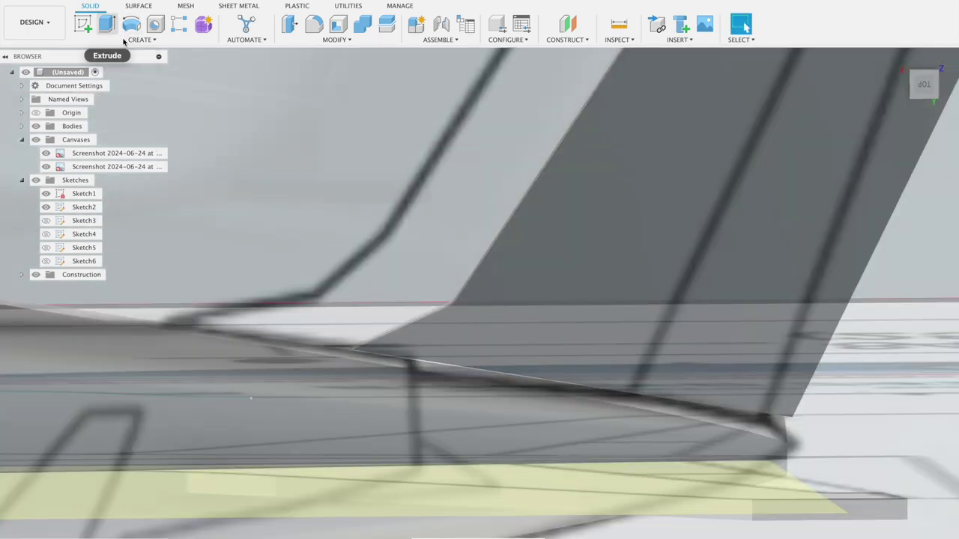
# Push the thin face at the fin's base down 0.02 in with Press Pull.
pyautogui.click(290, 26)
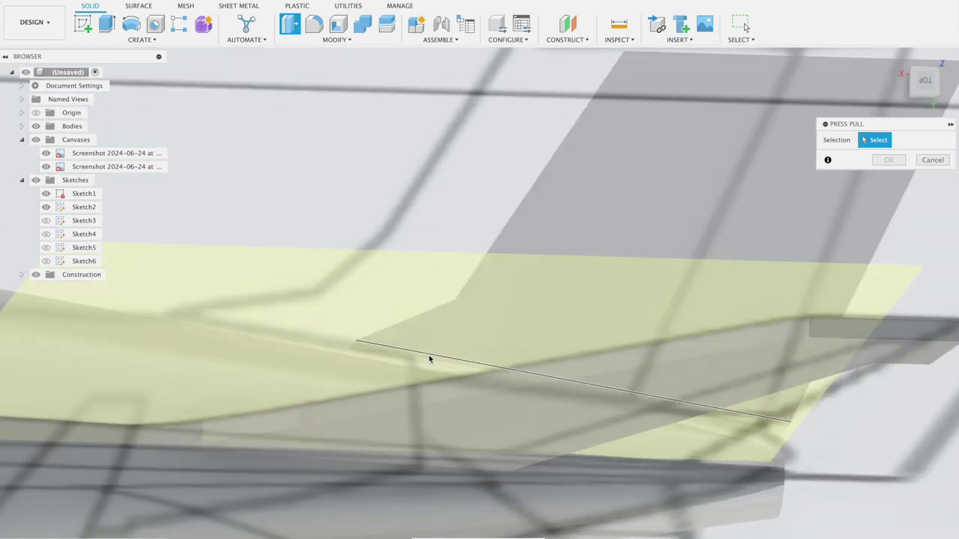
pyautogui.click(427, 365)
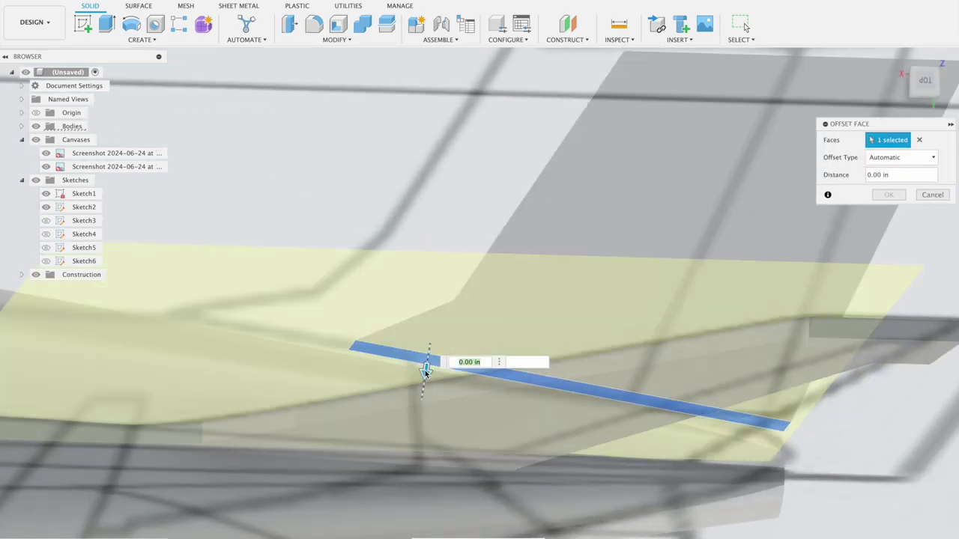
pyautogui.moveTo(425, 369); pyautogui.dragTo(421, 389)
pyautogui.click(889, 196)
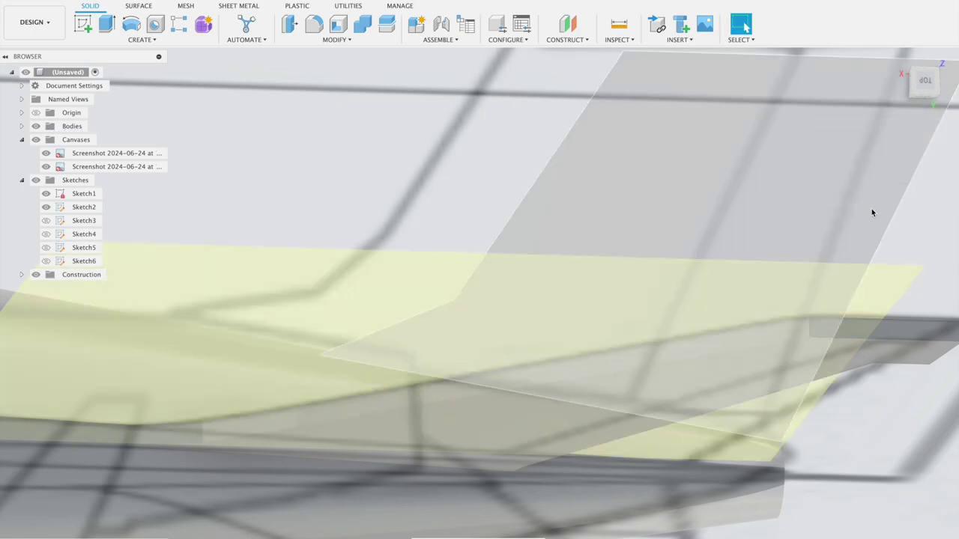
pyautogui.keyDown('shift'); pyautogui.moveTo(839, 223); pyautogui.dragTo(709, 219, button='middle'); pyautogui.keyUp('shift')
pyautogui.press('F5')
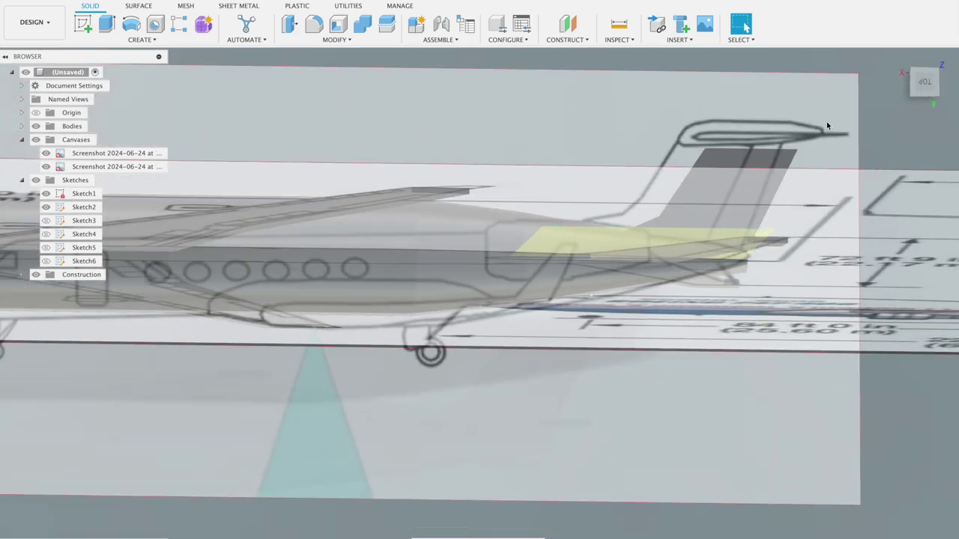
# Hide the top-view blueprint canvas, keeping the side-view blueprint visible.
pyautogui.scroll(2, 848, 157)
pyautogui.scroll(2, 848, 157)
pyautogui.scroll(2, 848, 156)
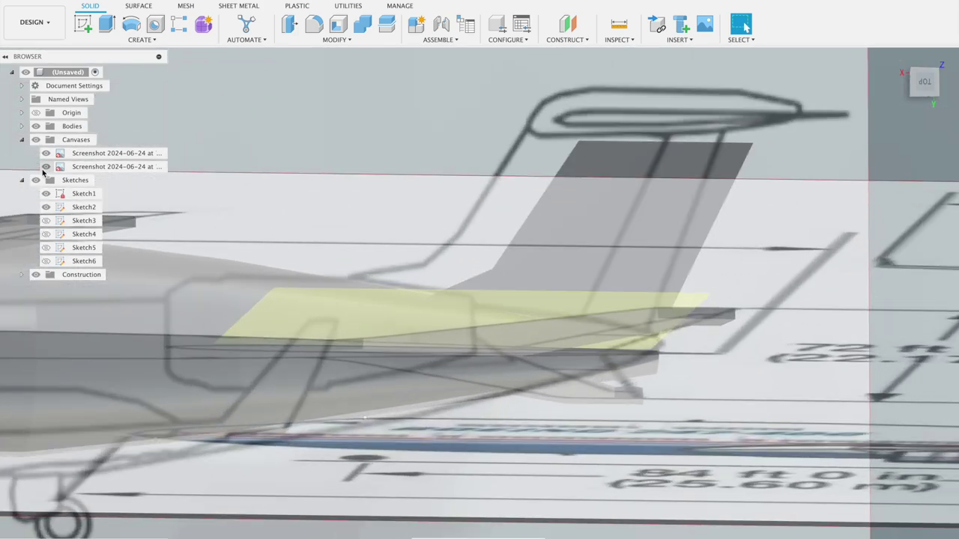
pyautogui.click(45, 167)
pyautogui.click(45, 167)
pyautogui.click(46, 153)
pyautogui.scroll(-3, 790, 259)
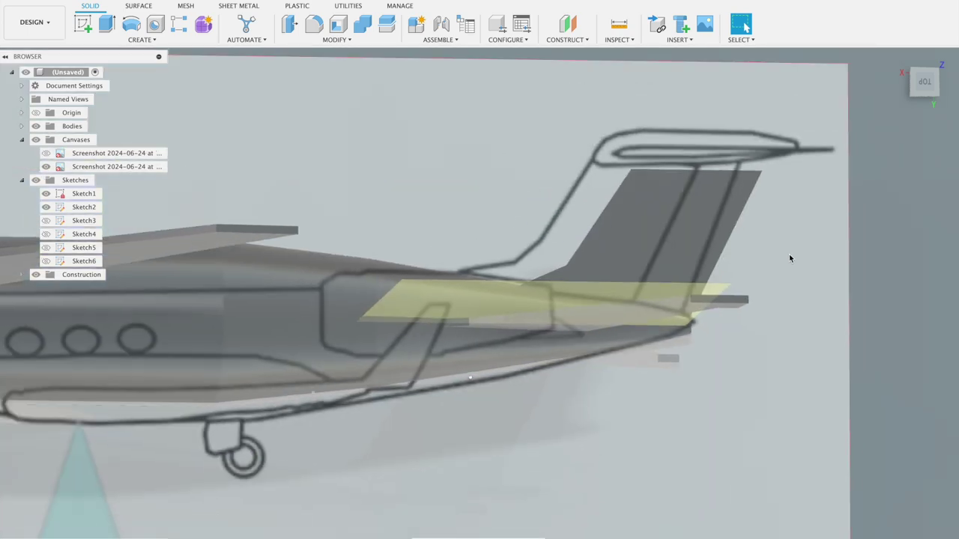
pyautogui.scroll(3, 789, 259)
pyautogui.moveTo(826, 227)
pyautogui.mouseDown(button='middle')
pyautogui.moveTo(709, 295)
pyautogui.moveTo(624, 328)
pyautogui.mouseUp(button='middle')
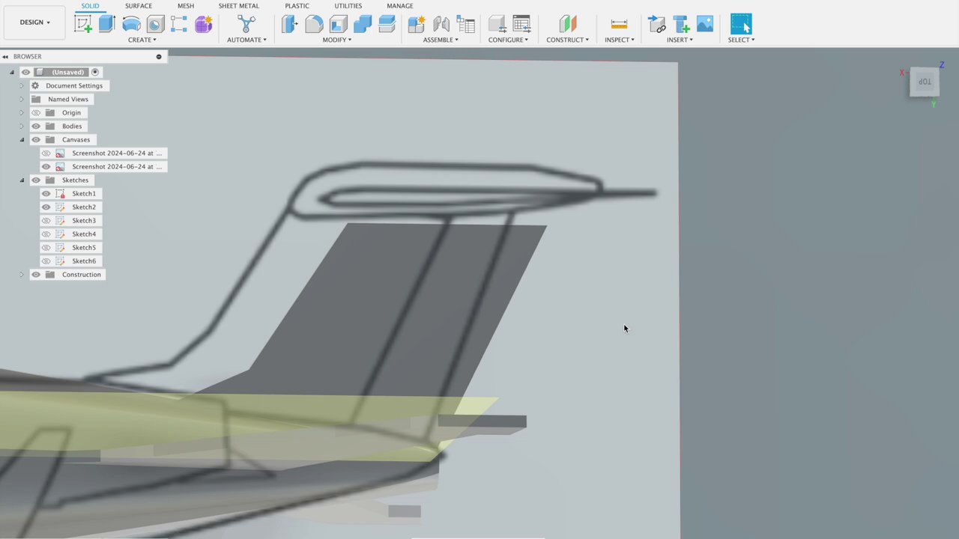
pyautogui.scroll(2, 623, 328)
# Extrude the fin's top profile up 0.01 in, joined to the fin.
pyautogui.click(107, 24)
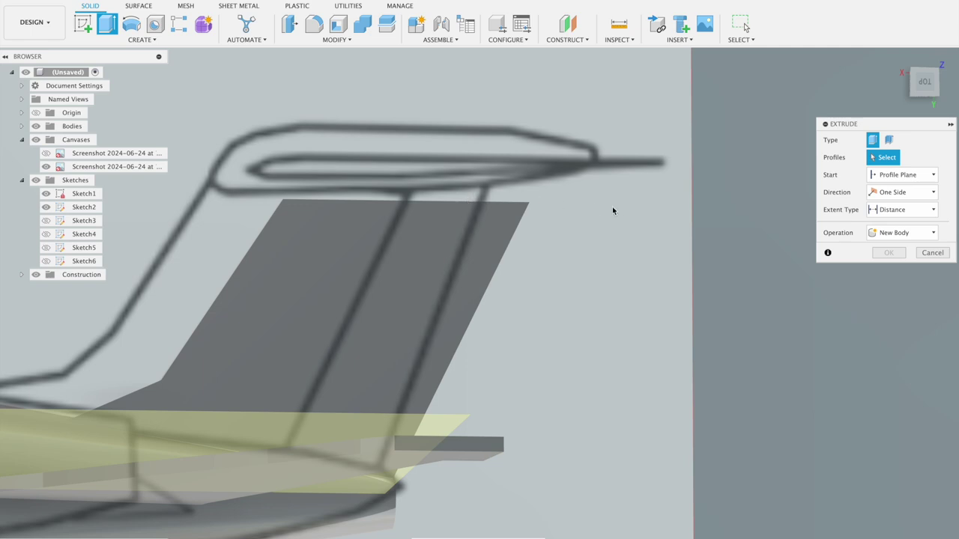
pyautogui.keyDown('shift'); pyautogui.moveTo(614, 208); pyautogui.dragTo(591, 227, button='middle'); pyautogui.keyUp('shift')
pyautogui.click(515, 202)
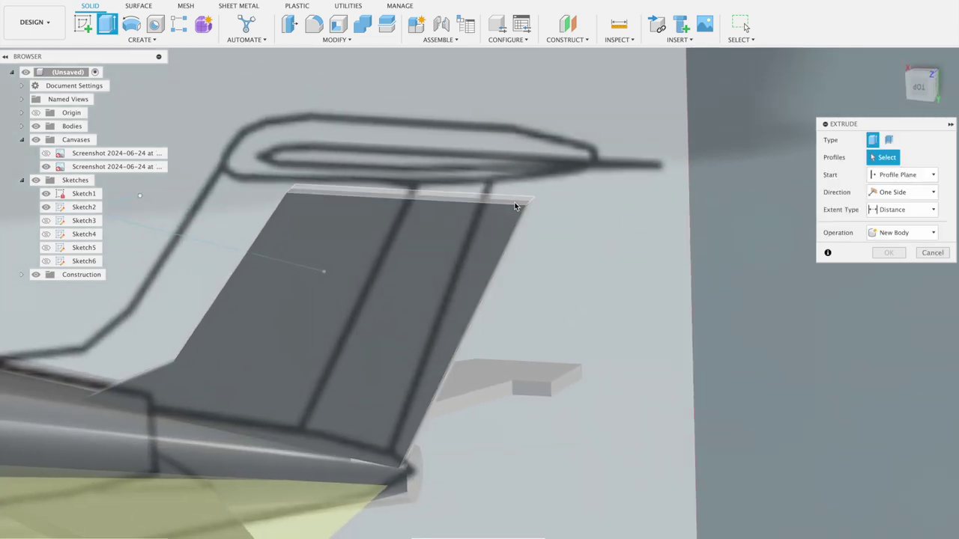
pyautogui.moveTo(513, 202); pyautogui.dragTo(513, 186)
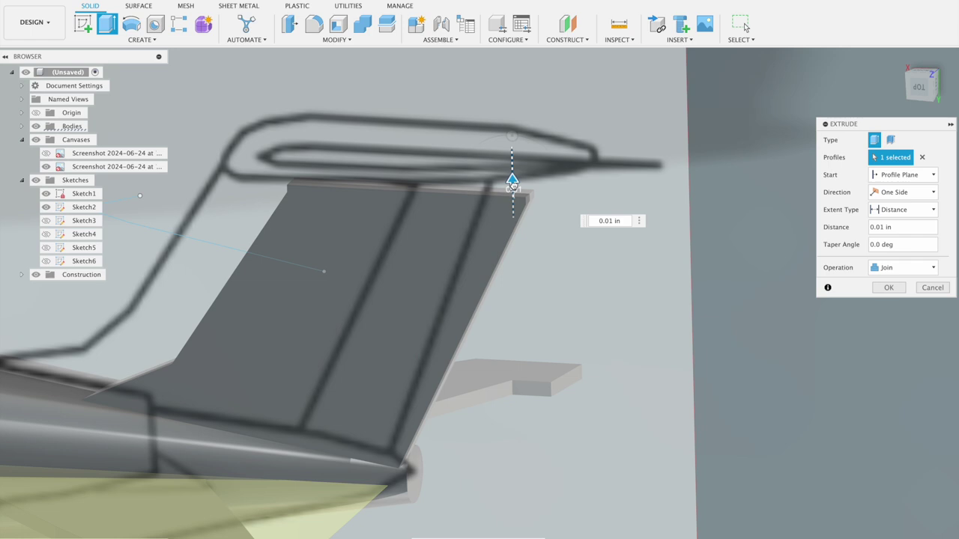
pyautogui.click(884, 287)
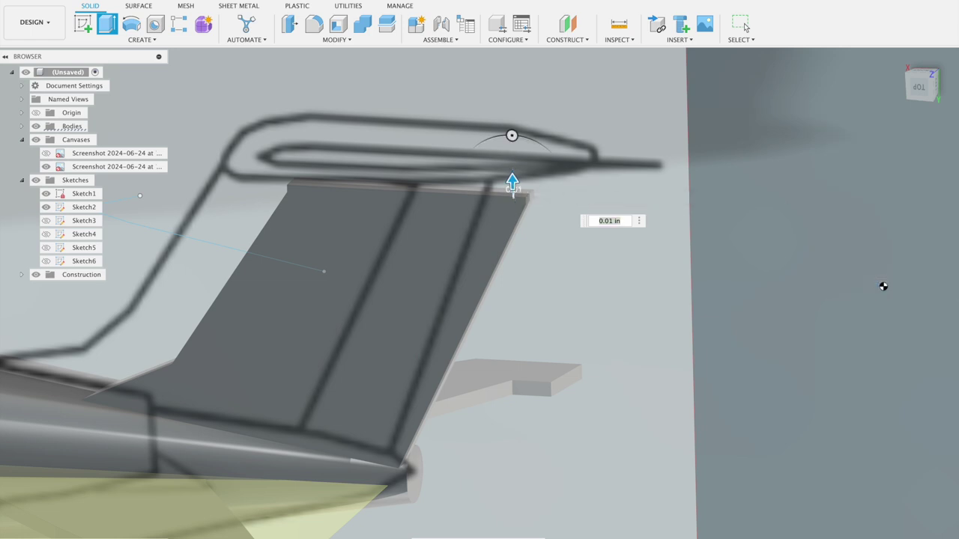
pyautogui.click(927, 90)
pyautogui.moveTo(928, 92); pyautogui.dragTo(920, 77)
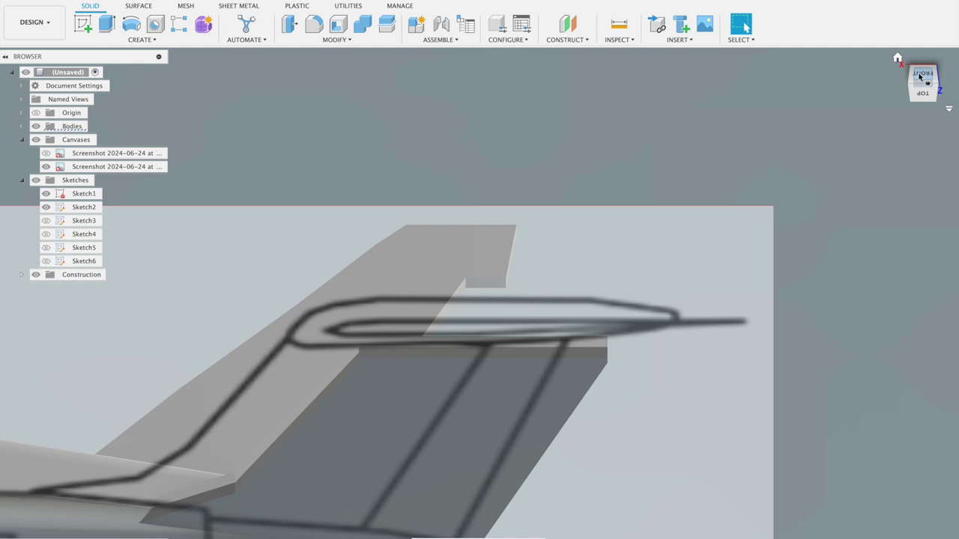
# Create a 0.00 in offset construction plane on the tail fin's top face.
pyautogui.click(568, 25)
pyautogui.click(585, 341)
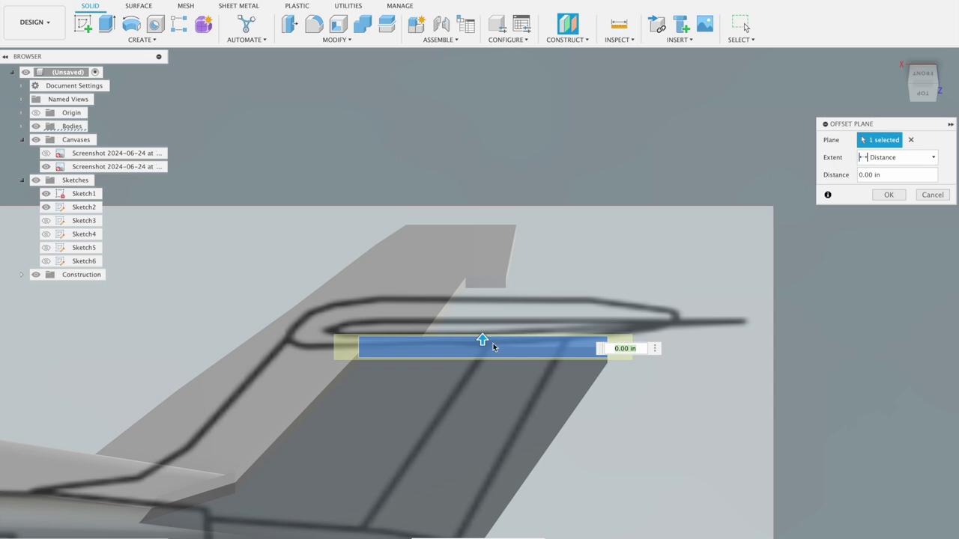
pyautogui.click(888, 196)
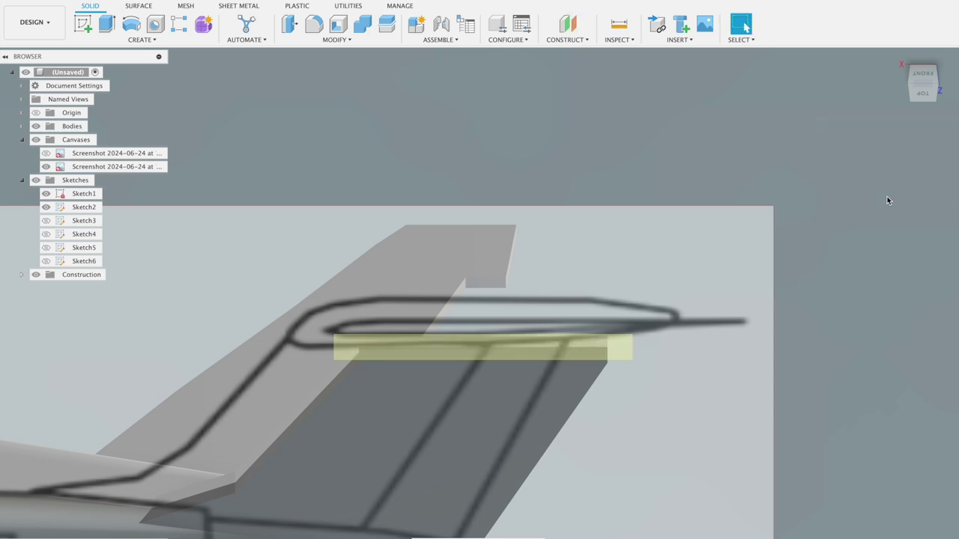
pyautogui.click(82, 24)
# Start a sketch on the fin-top plane and draw an overall slot across the fin top.
pyautogui.click(606, 357)
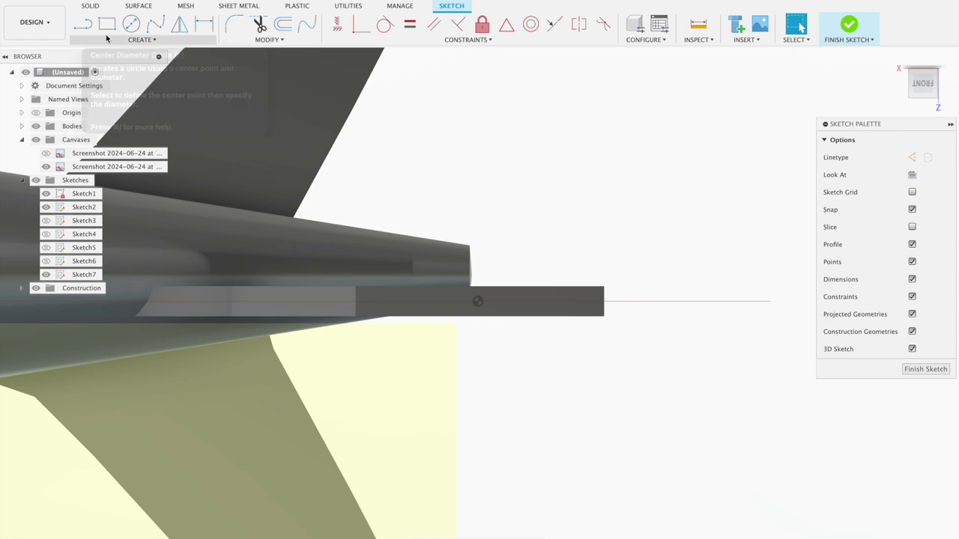
pyautogui.click(140, 39)
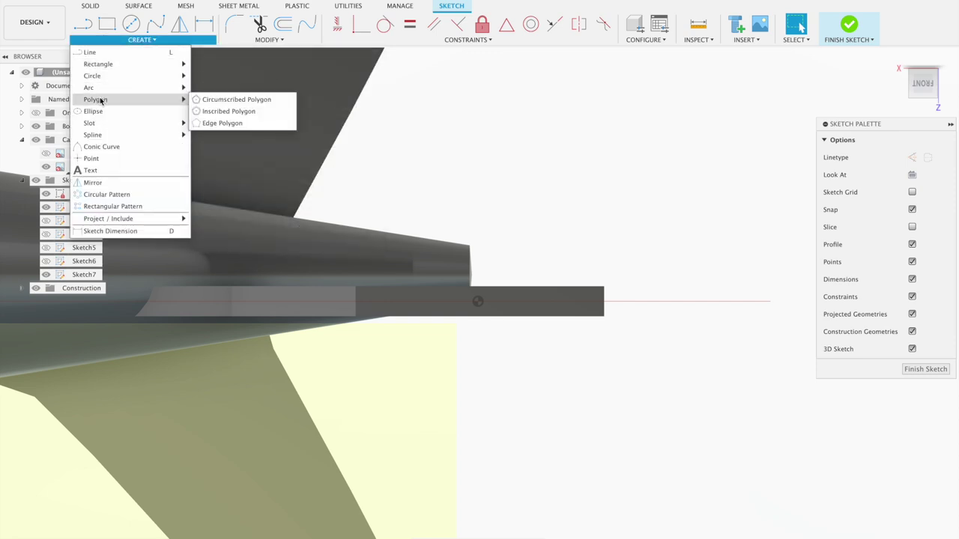
pyautogui.moveTo(90, 123)
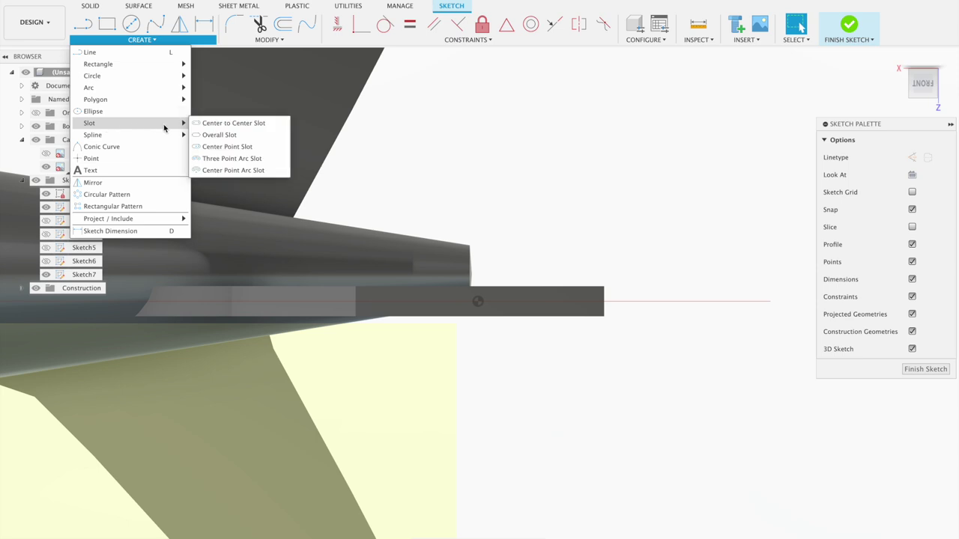
pyautogui.click(218, 135)
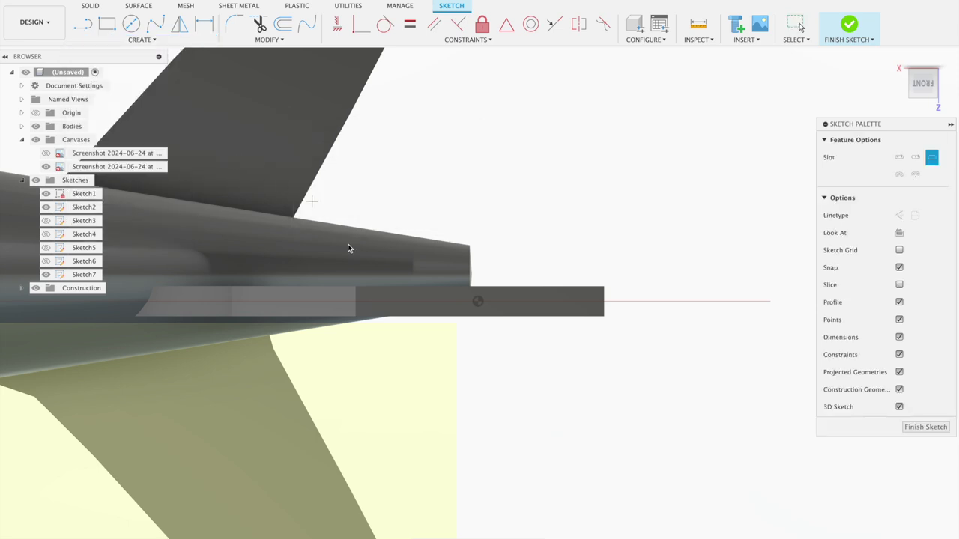
pyautogui.click(357, 290)
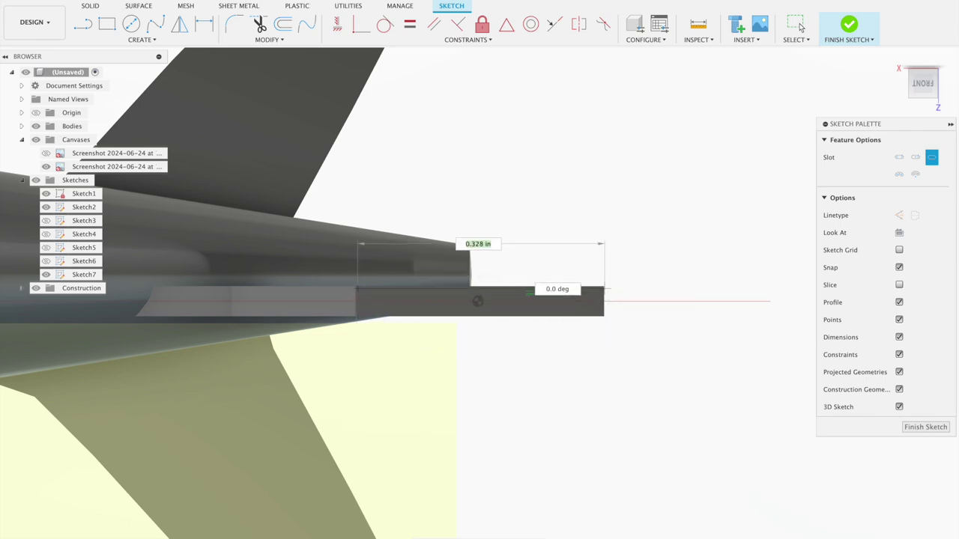
pyautogui.click(604, 288)
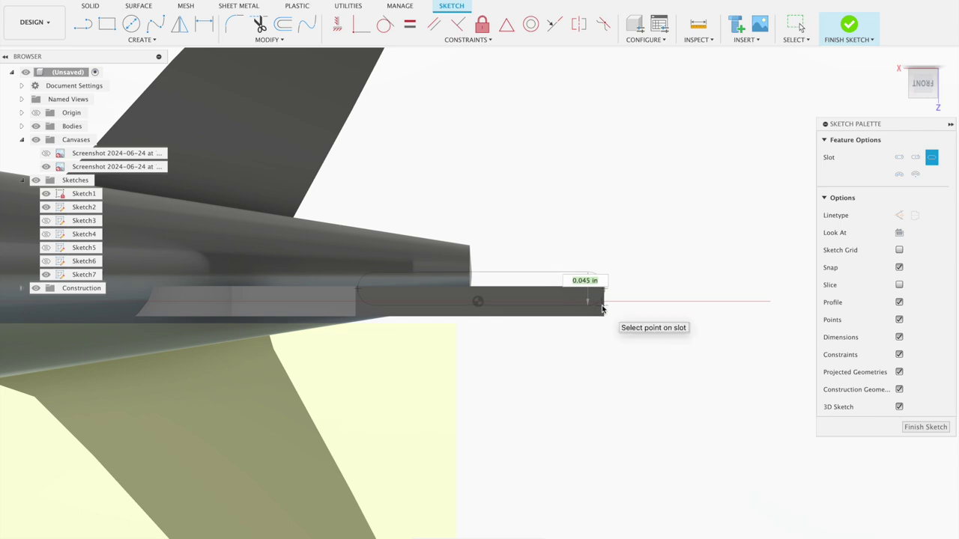
pyautogui.click(603, 309)
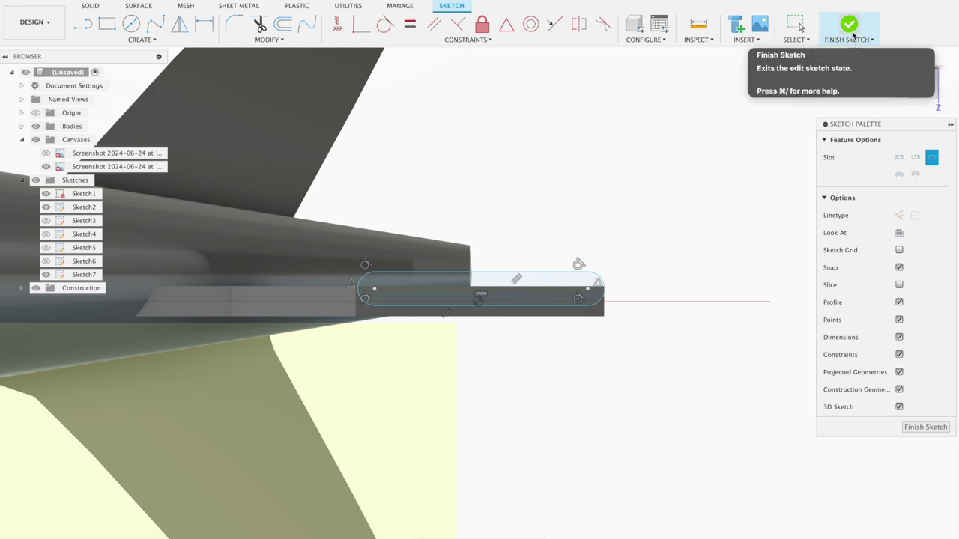
pyautogui.keyDown('shift'); pyautogui.moveTo(728, 208); pyautogui.dragTo(724, 182, button='middle'); pyautogui.keyUp('shift')
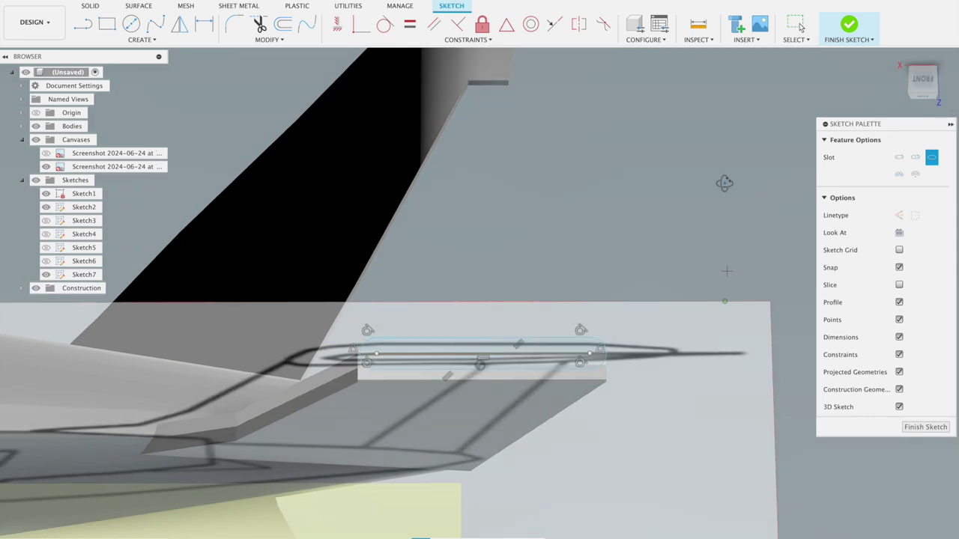
pyautogui.scroll(3, 725, 187)
pyautogui.scroll(-1, 720, 190)
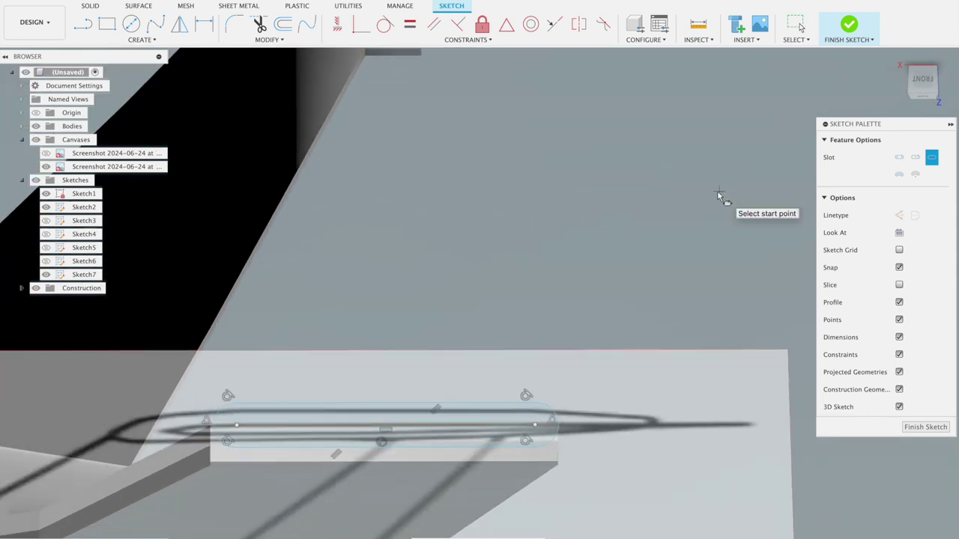
pyautogui.click(926, 78)
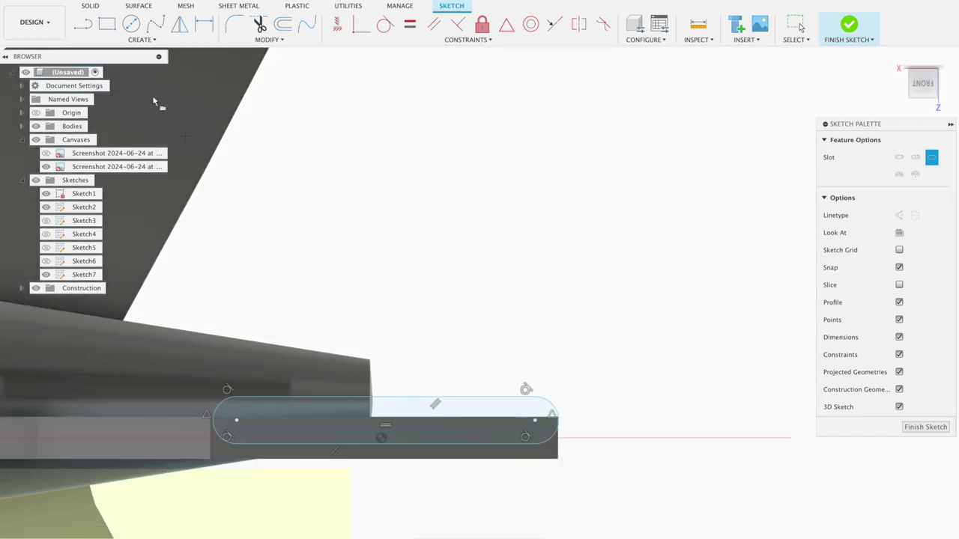
# Cancel the line tool and undo the trial slot.
pyautogui.click(83, 24)
pyautogui.moveTo(382, 437); pyautogui.dragTo(422, 396)
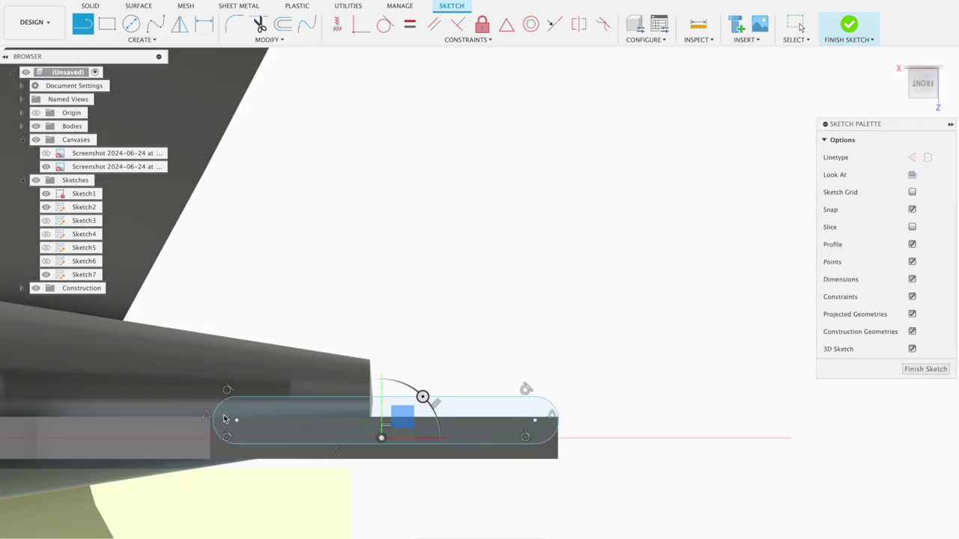
pyautogui.scroll(2, 217, 421)
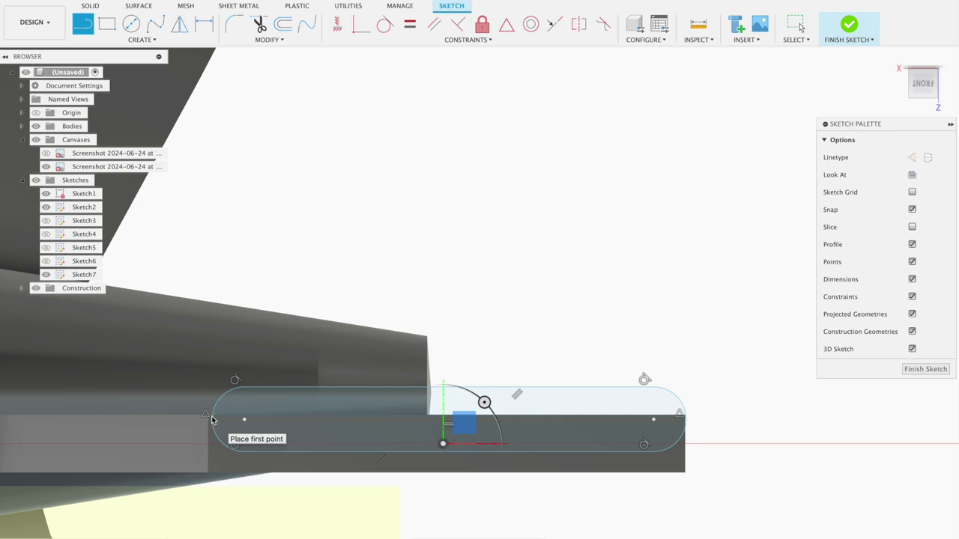
pyautogui.press('Escape')
pyautogui.hotkey('ctrl', 'z')
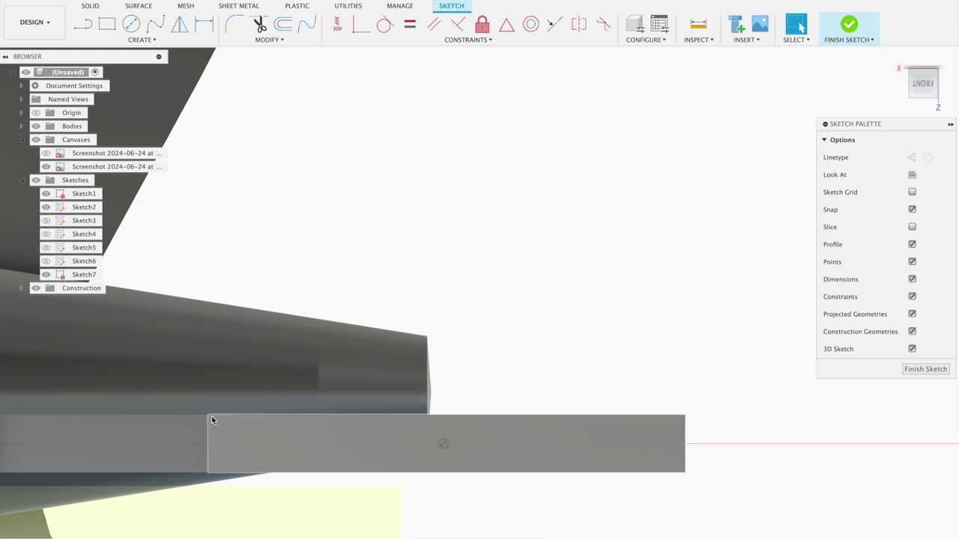
# Draw a center-to-center slot, about 0.052 in wide, between the fin top's two ends and finish the sketch.
pyautogui.click(135, 40)
pyautogui.moveTo(129, 123)
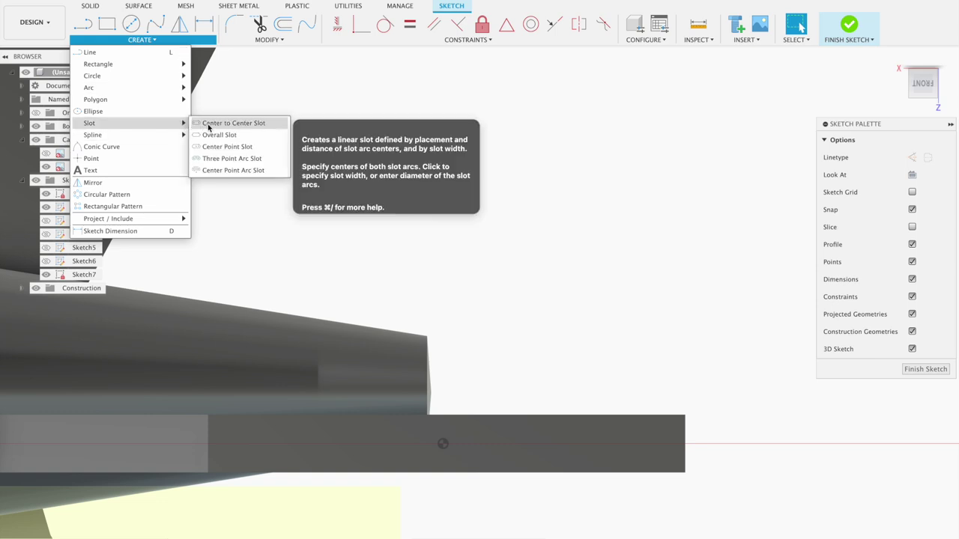
pyautogui.click(233, 123)
pyautogui.click(209, 444)
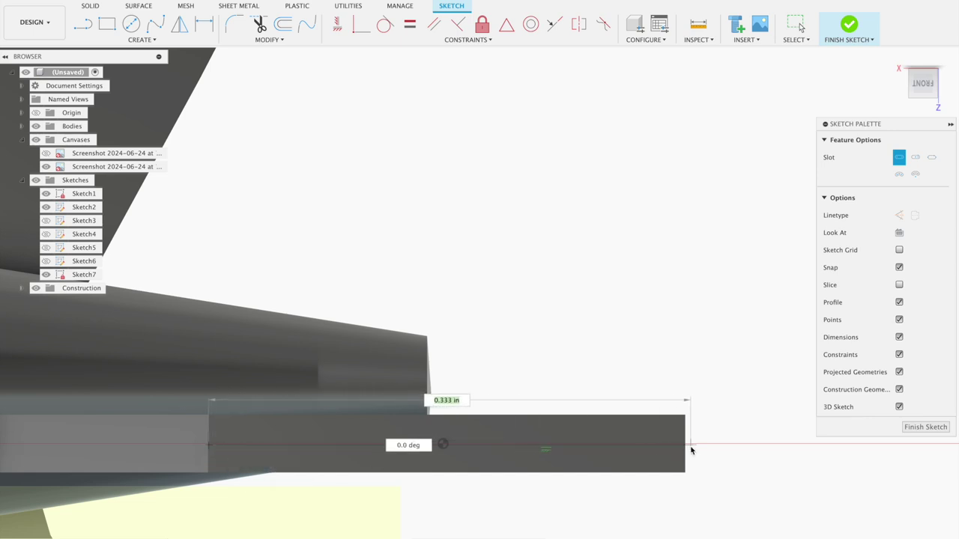
pyautogui.scroll(2, 684, 449)
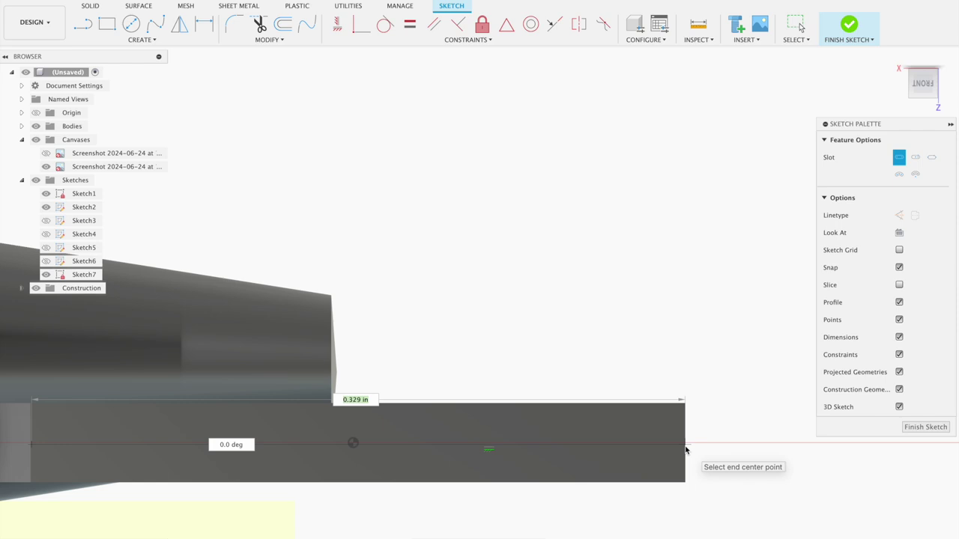
pyautogui.click(684, 448)
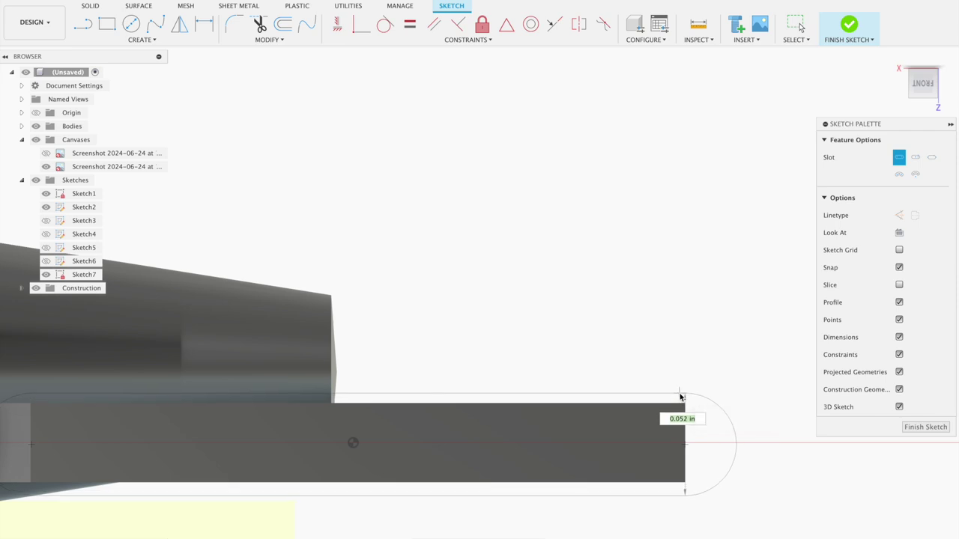
pyautogui.click(682, 401)
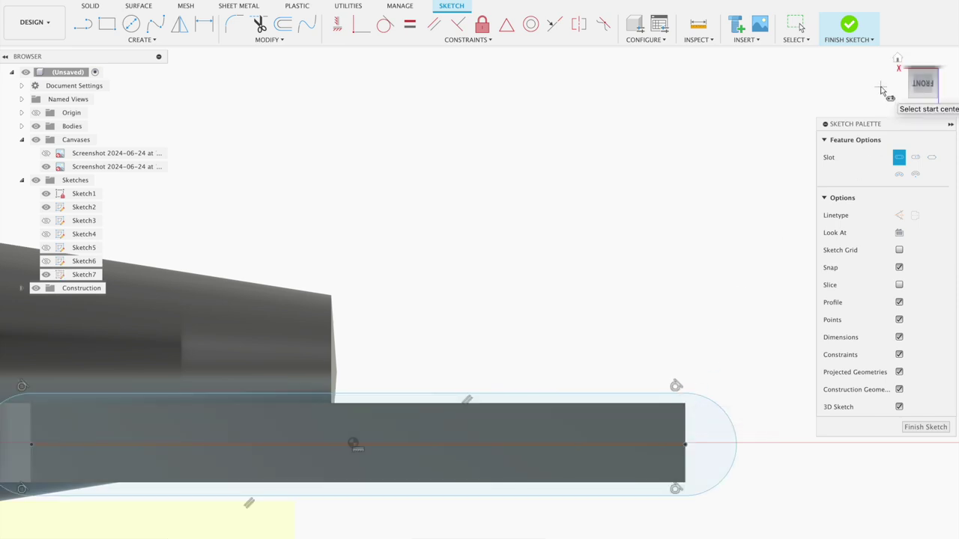
pyautogui.click(849, 26)
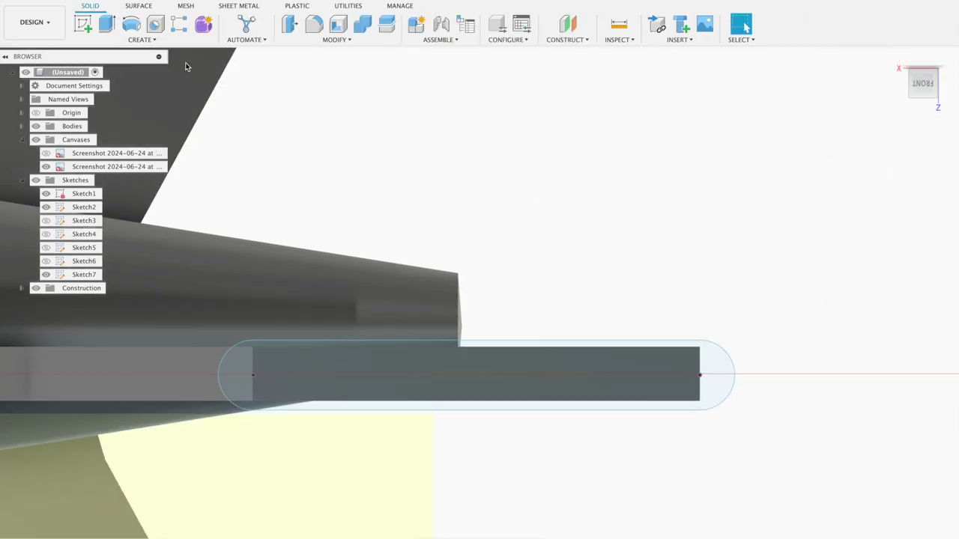
# Start a sketch on the slot and draw a line from its left arc end to its right arc tip.
pyautogui.click(86, 28)
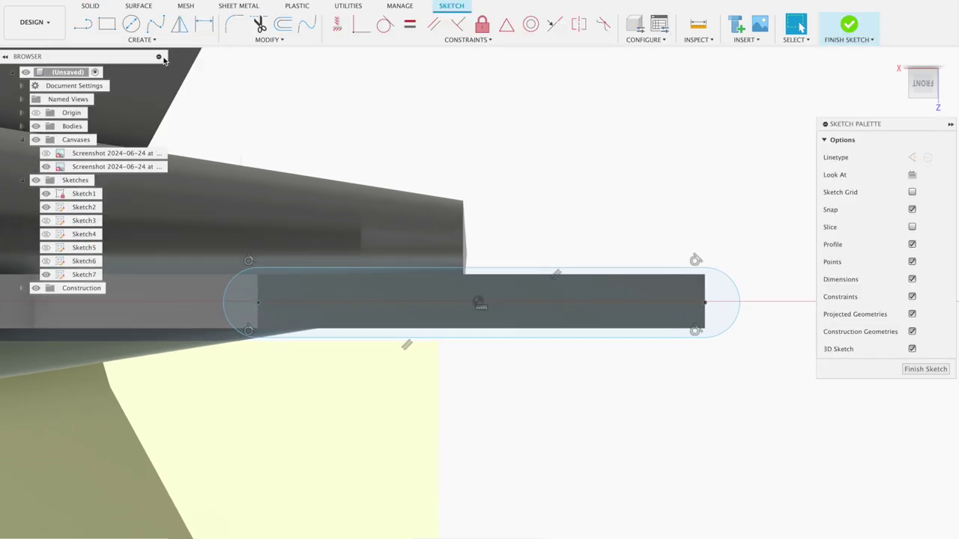
pyautogui.press('l')
pyautogui.scroll(3, 255, 183)
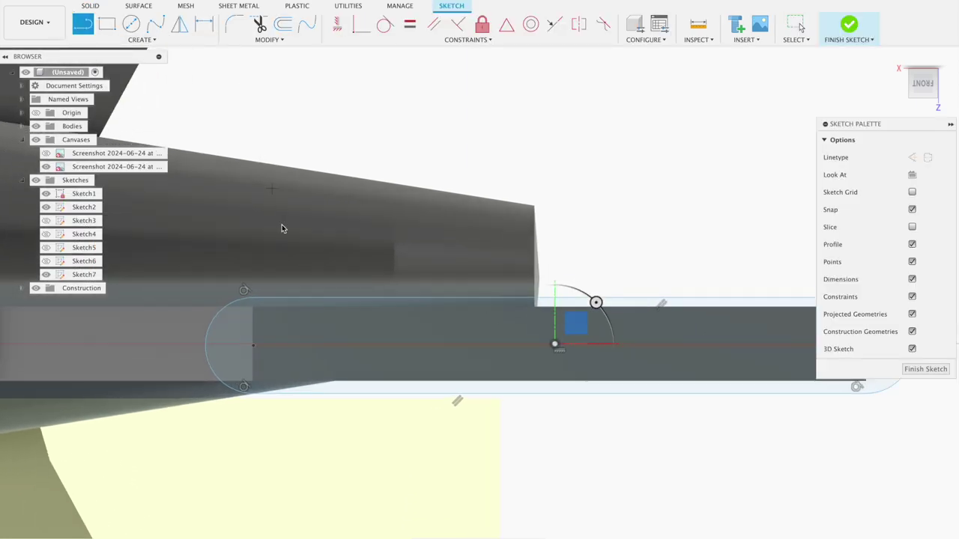
pyautogui.click(205, 345)
pyautogui.moveTo(415, 328); pyautogui.dragTo(642, 338, button='middle')
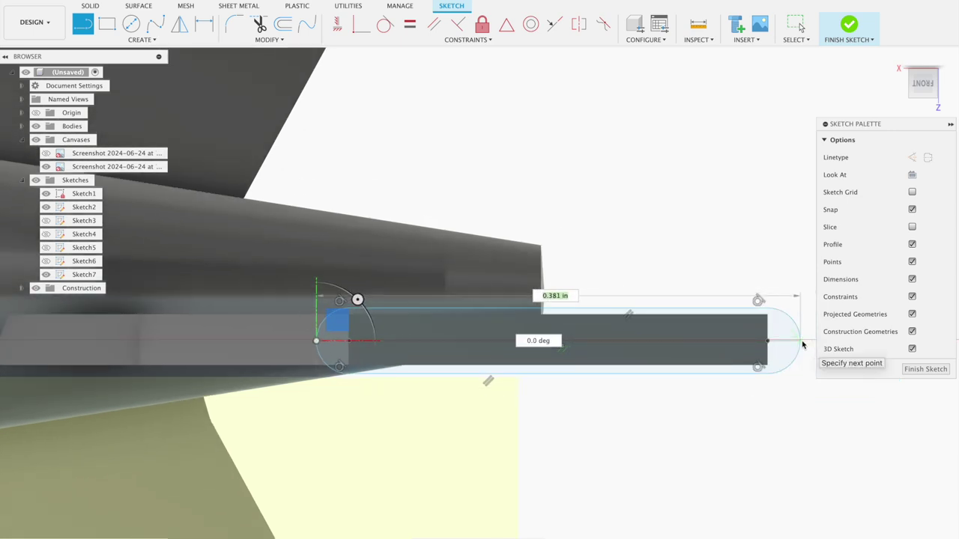
pyautogui.scroll(2, 805, 344)
pyautogui.scroll(3, 802, 345)
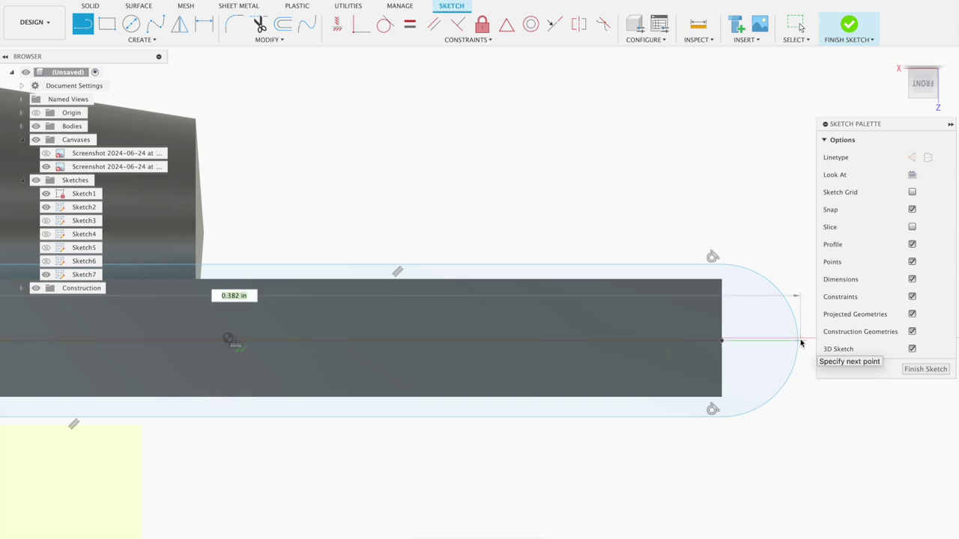
pyautogui.scroll(2, 800, 343)
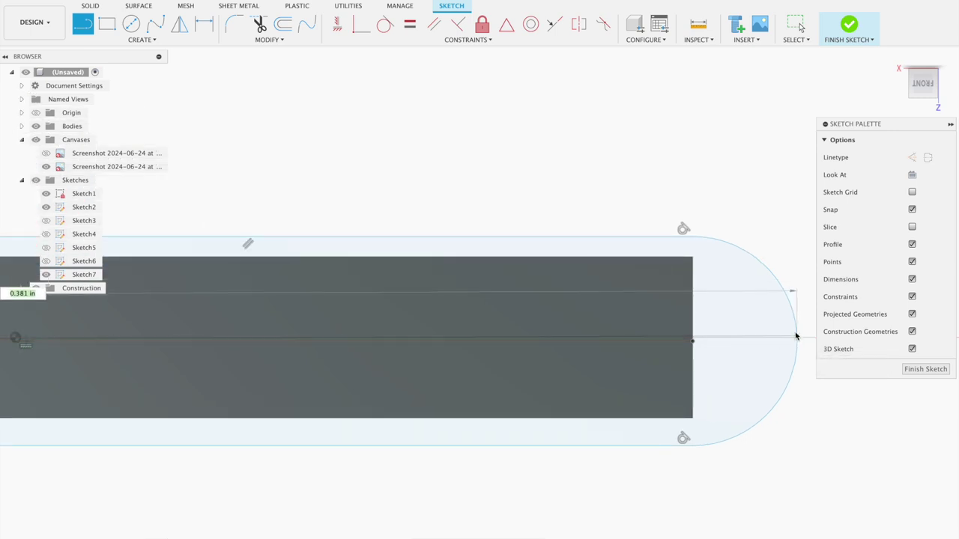
pyautogui.scroll(2, 797, 343)
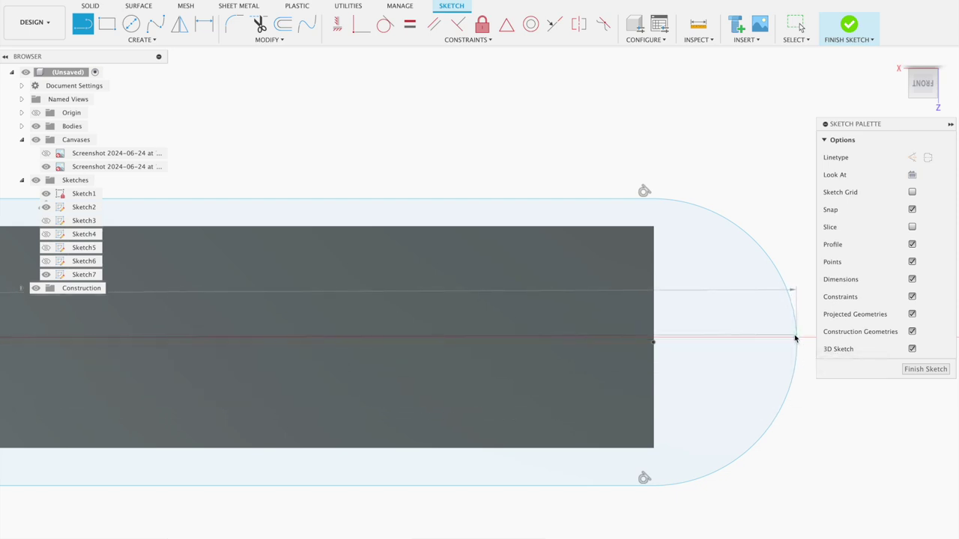
pyautogui.scroll(2, 795, 340)
pyautogui.scroll(2, 795, 341)
pyautogui.scroll(2, 797, 341)
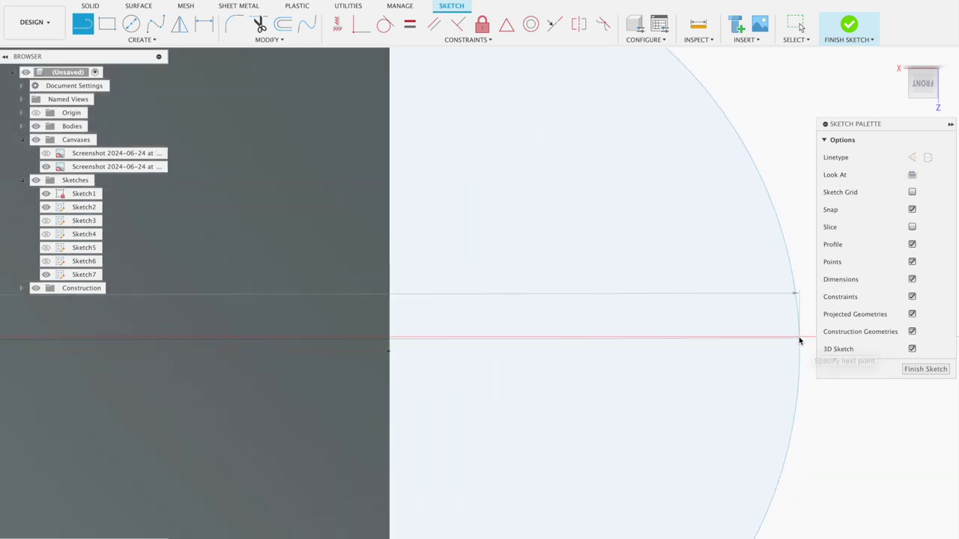
pyautogui.click(799, 341)
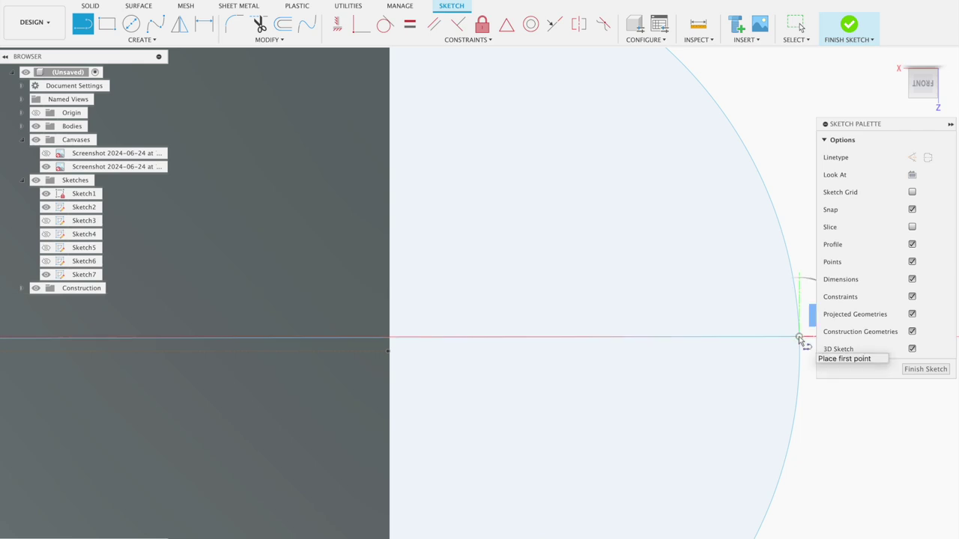
pyautogui.scroll(-2, 799, 341)
pyautogui.scroll(-2, 799, 341)
pyautogui.scroll(-2, 799, 339)
pyautogui.scroll(-2, 798, 341)
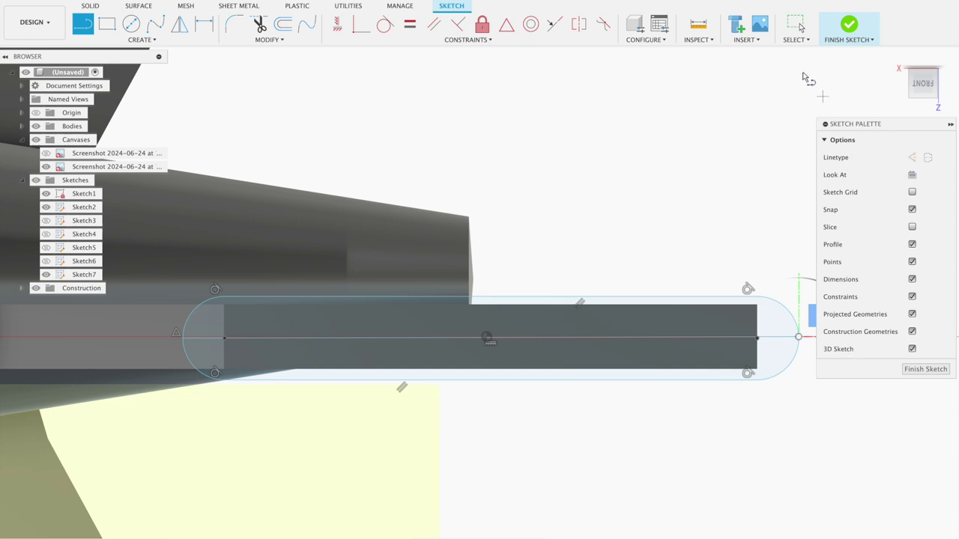
# Trim away the slot's bottom line and both lower arcs, then finish Sketch7.
pyautogui.click(259, 23)
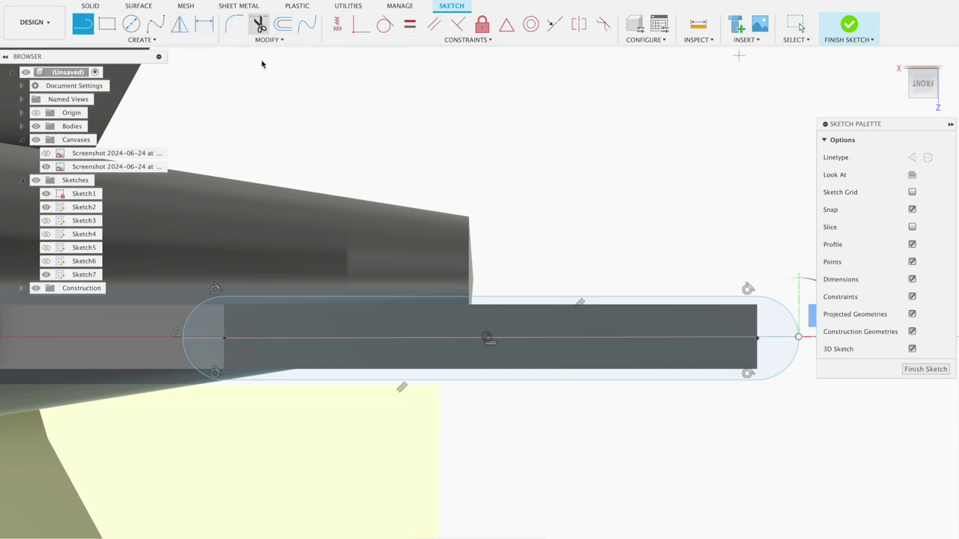
pyautogui.click(275, 379)
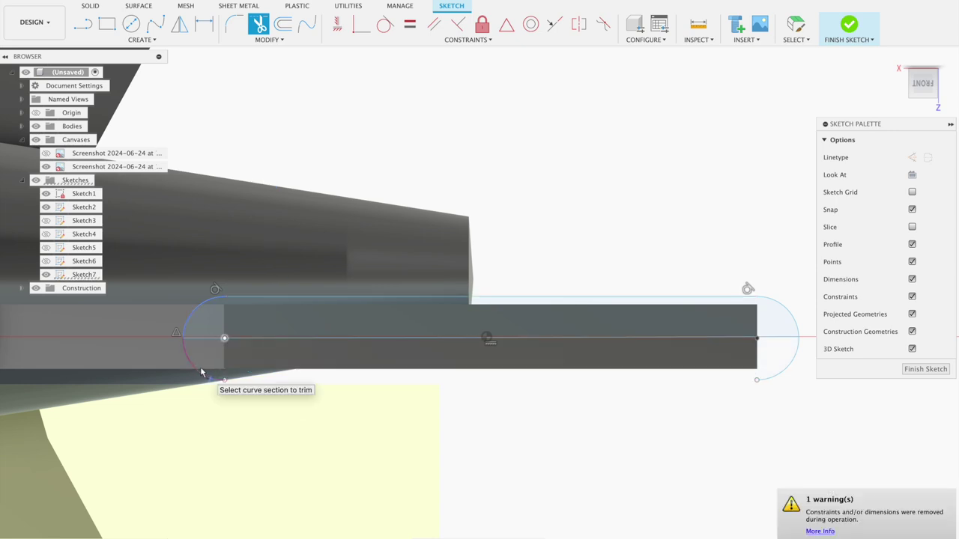
pyautogui.click(784, 372)
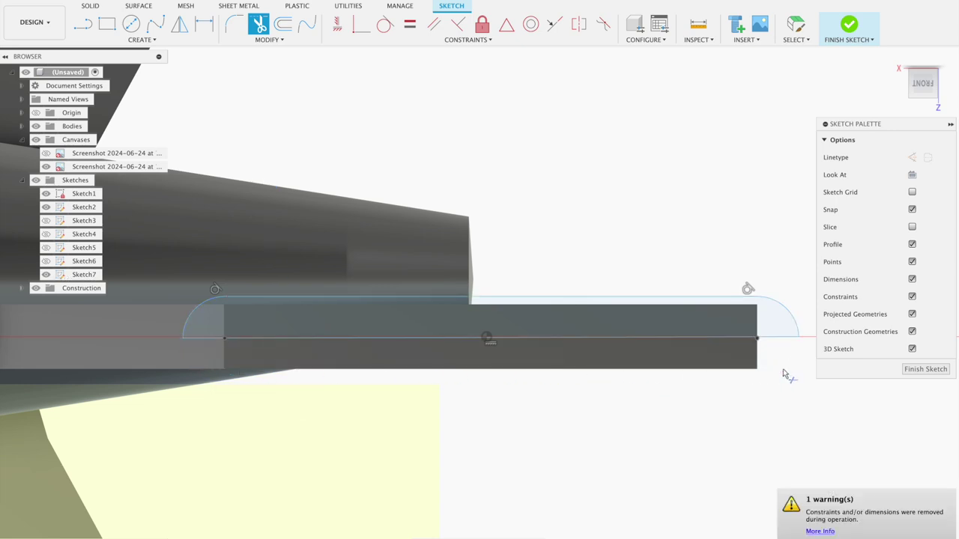
pyautogui.scroll(2, 807, 270)
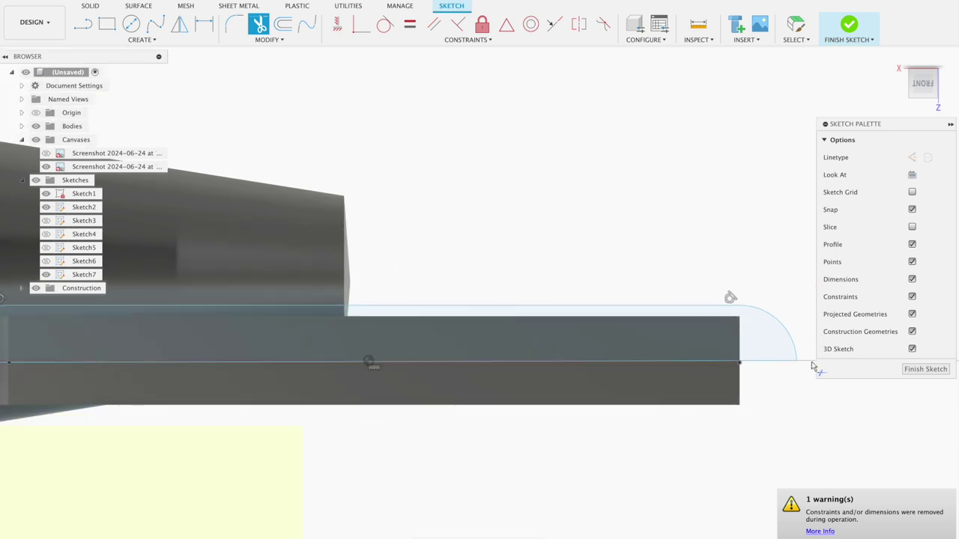
pyautogui.scroll(1, 796, 331)
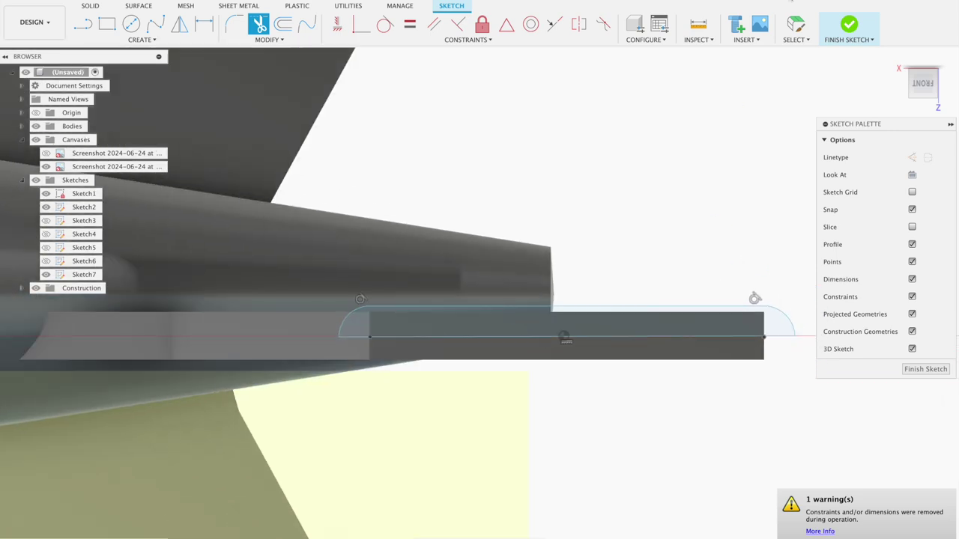
pyautogui.click(848, 26)
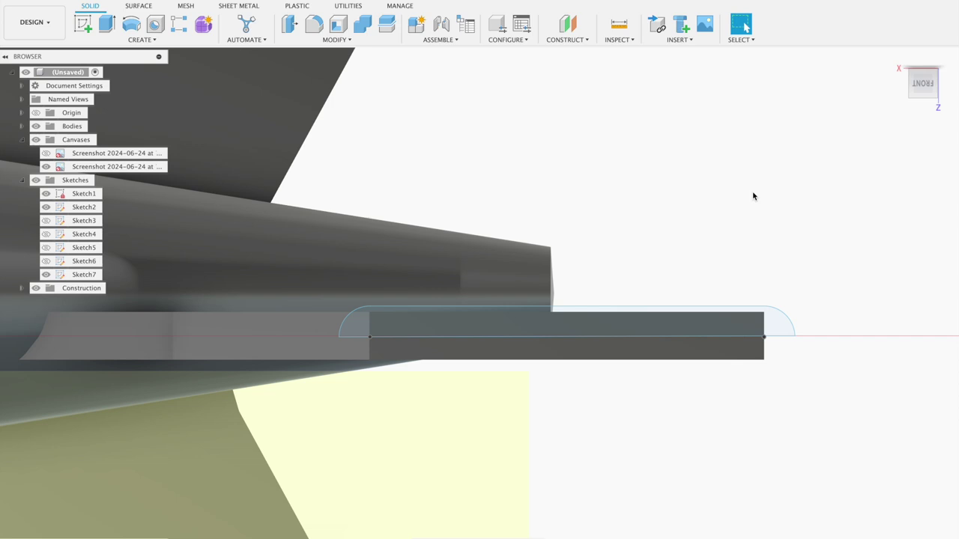
# Start a revolve and select the half-slot profile on the tail.
pyautogui.click(131, 24)
pyautogui.keyDown('shift'); pyautogui.moveTo(709, 214); pyautogui.dragTo(686, 186, button='middle'); pyautogui.keyUp('shift')
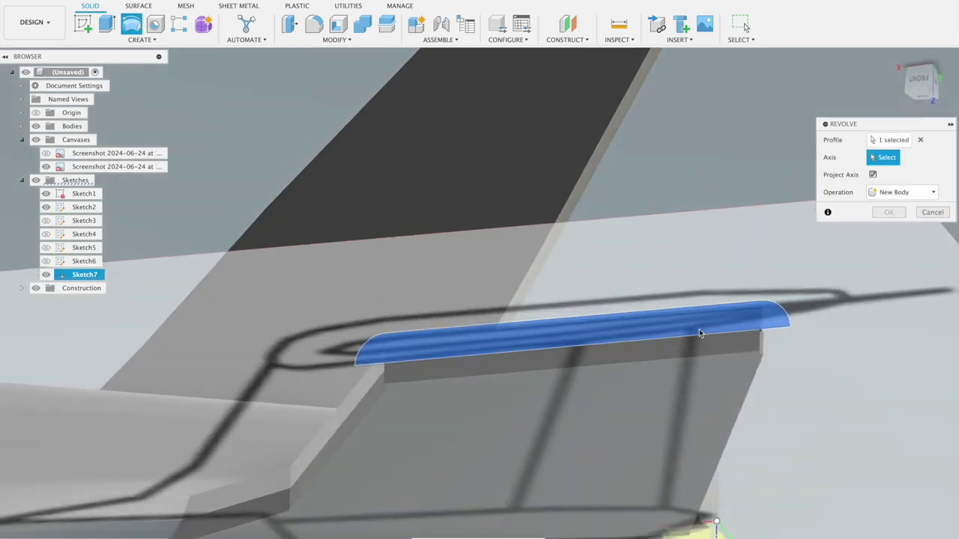
pyautogui.click(921, 142)
pyautogui.click(766, 329)
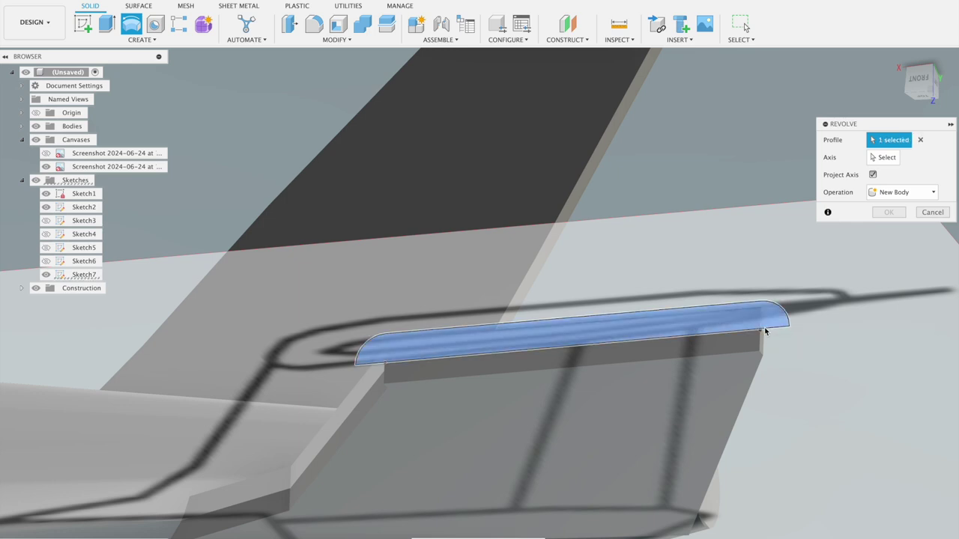
# Use the profile's straight bottom edge as the revolve axis.
pyautogui.click(882, 157)
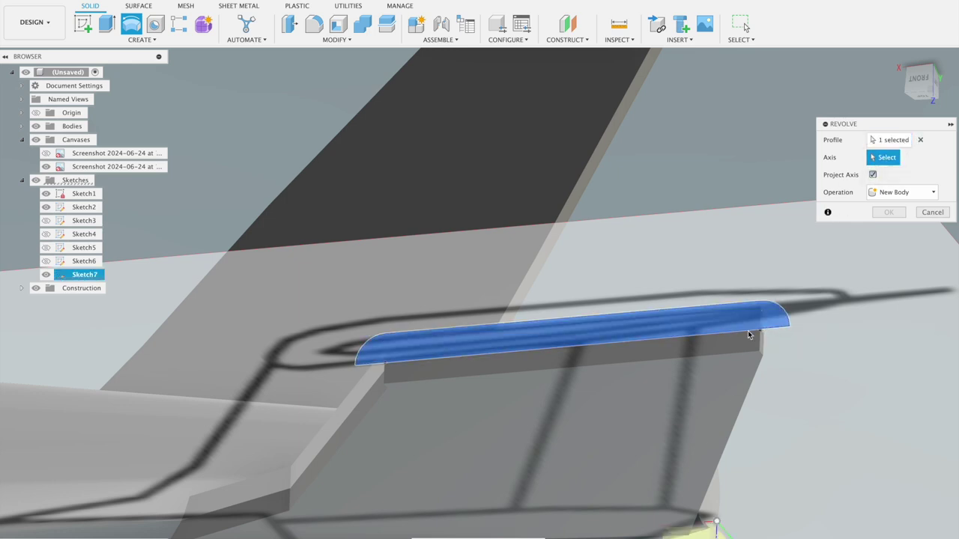
pyautogui.scroll(3, 749, 334)
pyautogui.scroll(2, 749, 332)
pyautogui.scroll(-2, 796, 331)
pyautogui.scroll(-3, 801, 336)
pyautogui.scroll(-2, 802, 336)
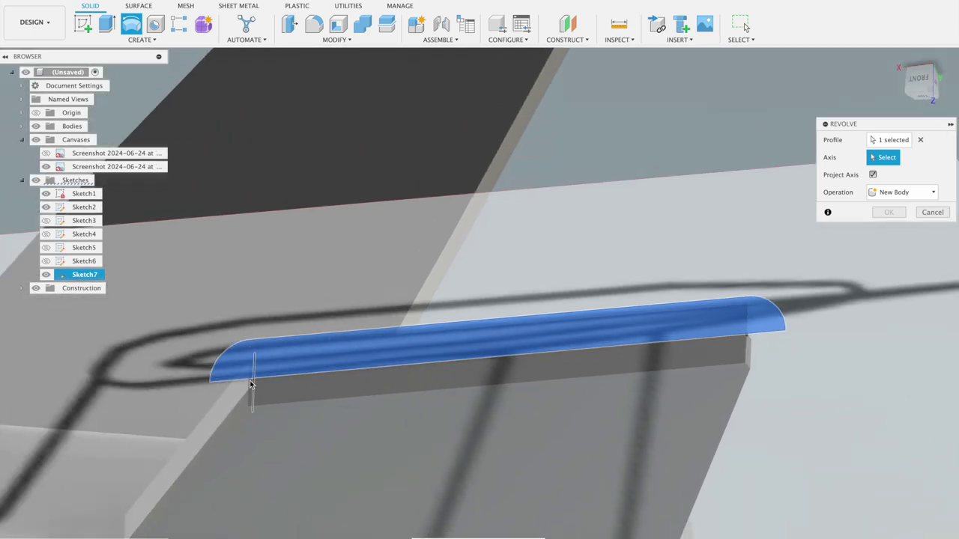
pyautogui.scroll(3, 247, 382)
pyautogui.scroll(2, 242, 378)
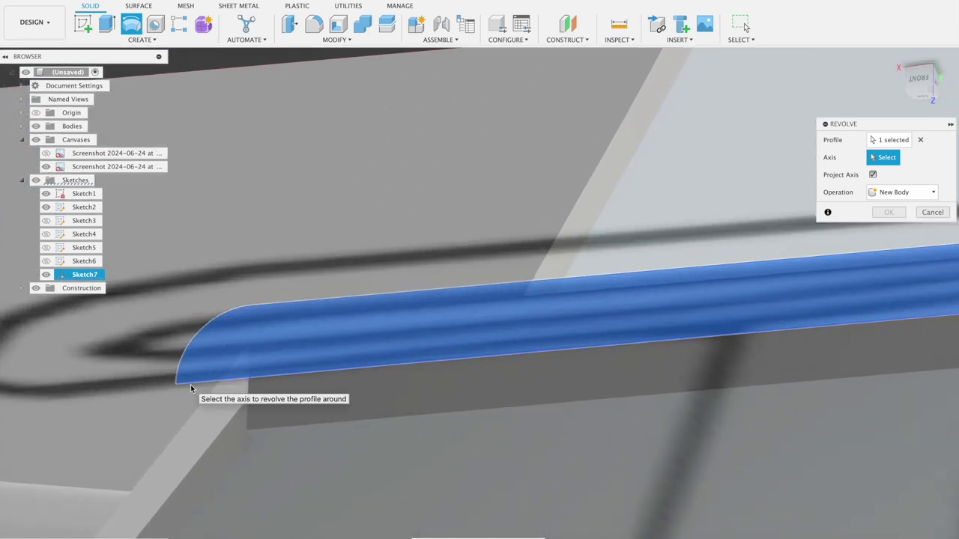
pyautogui.scroll(2, 190, 388)
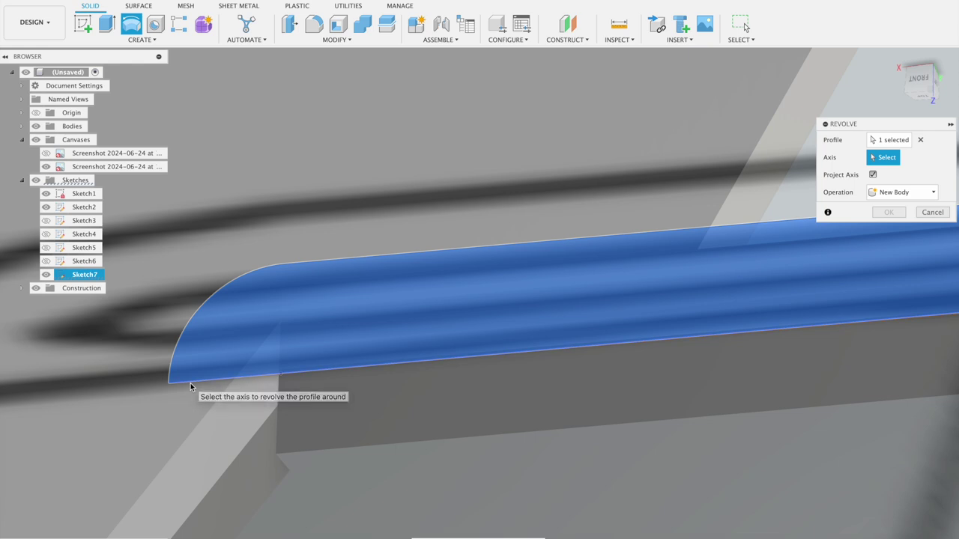
pyautogui.click(190, 387)
pyautogui.scroll(-2, 191, 387)
pyautogui.scroll(-3, 190, 387)
pyautogui.scroll(-1, 190, 387)
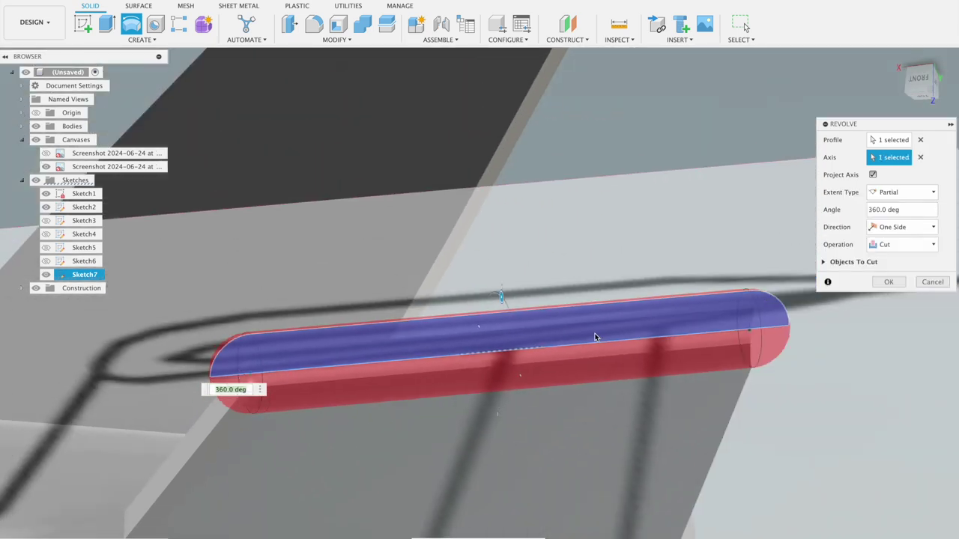
# Set the operation to Join, hide the canvases, and confirm the 360° revolve pod.
pyautogui.click(889, 243)
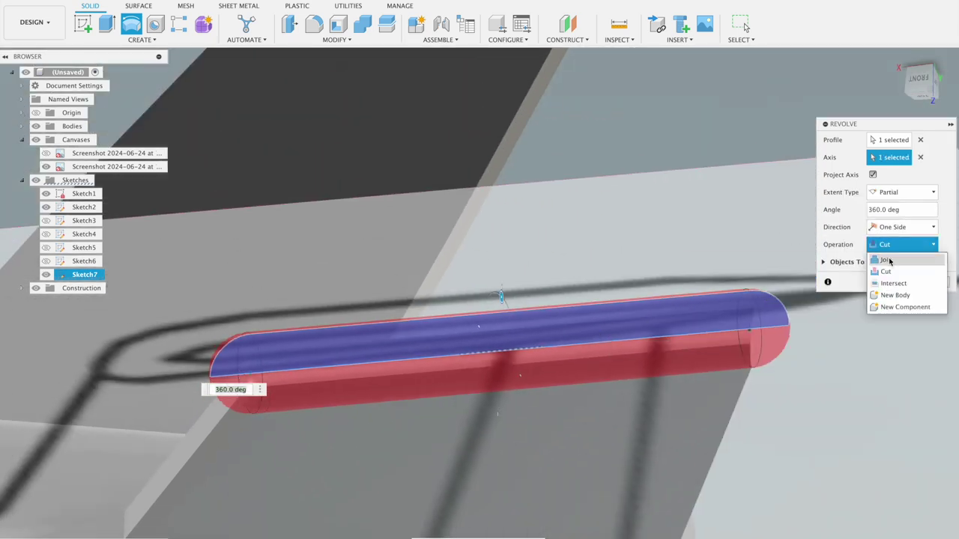
pyautogui.click(890, 261)
pyautogui.moveTo(878, 308)
pyautogui.keyDown('shift'); pyautogui.mouseDown(button='middle')
pyautogui.moveTo(856, 311)
pyautogui.moveTo(880, 293)
pyautogui.mouseUp(button='middle'); pyautogui.keyUp('shift')
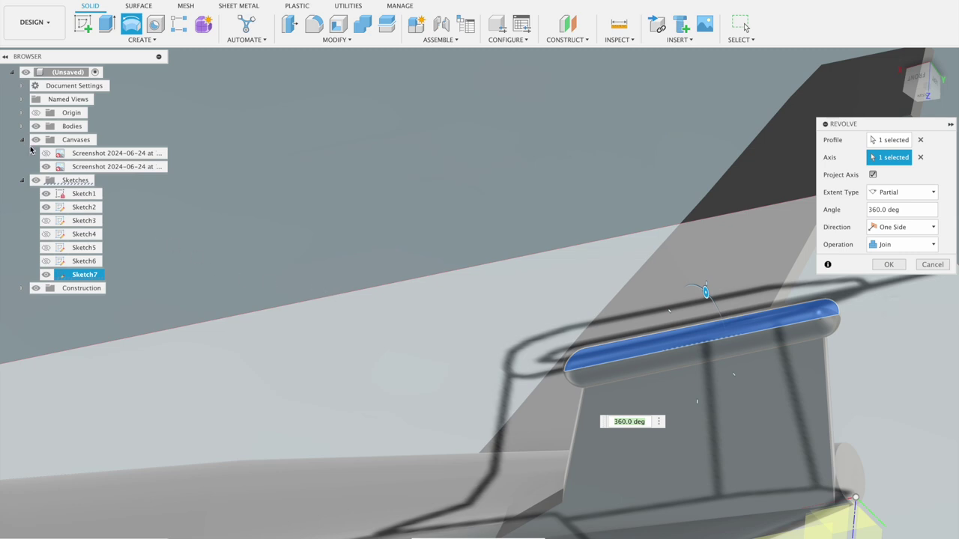
pyautogui.click(35, 139)
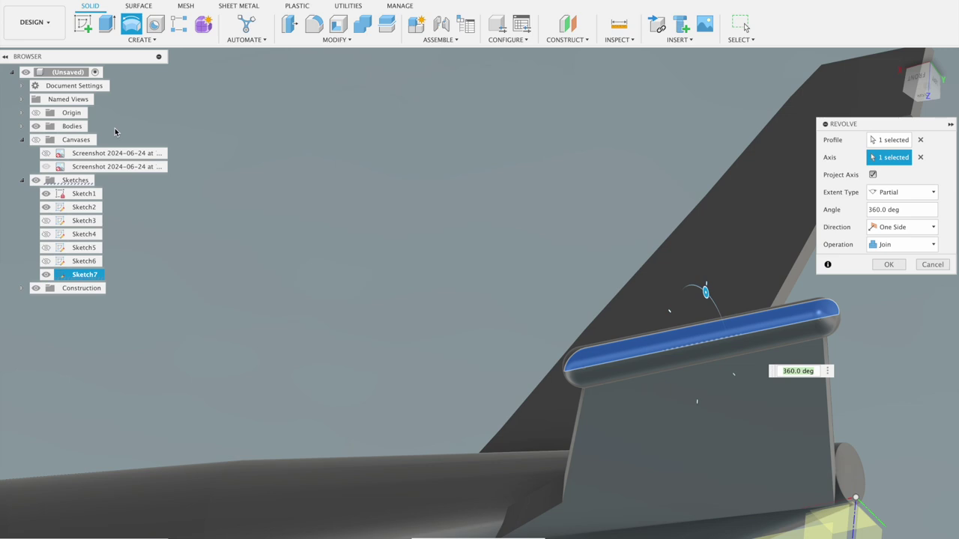
pyautogui.click(889, 265)
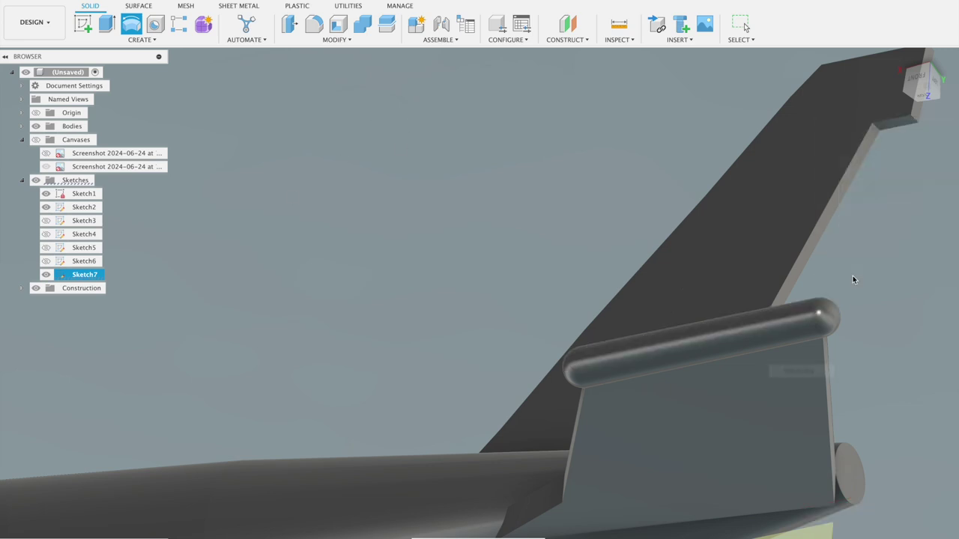
pyautogui.click(929, 99)
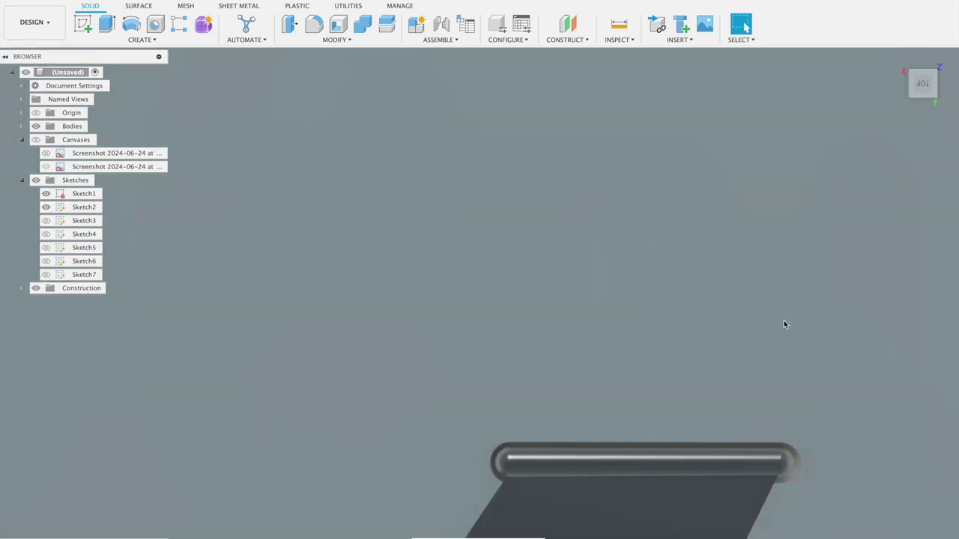
# Centre the view on the tail fin, cancelling an accidental new sketch.
pyautogui.scroll(-3, 786, 324)
pyautogui.scroll(-3, 816, 328)
pyautogui.scroll(1, 890, 346)
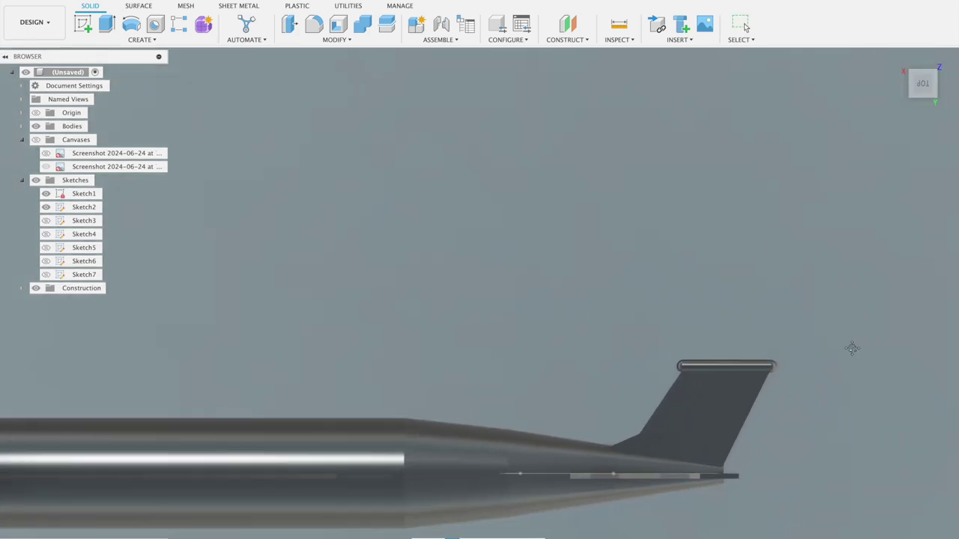
pyautogui.scroll(3, 849, 346)
pyautogui.scroll(2, 837, 351)
pyautogui.moveTo(794, 418); pyautogui.dragTo(672, 276, button='middle')
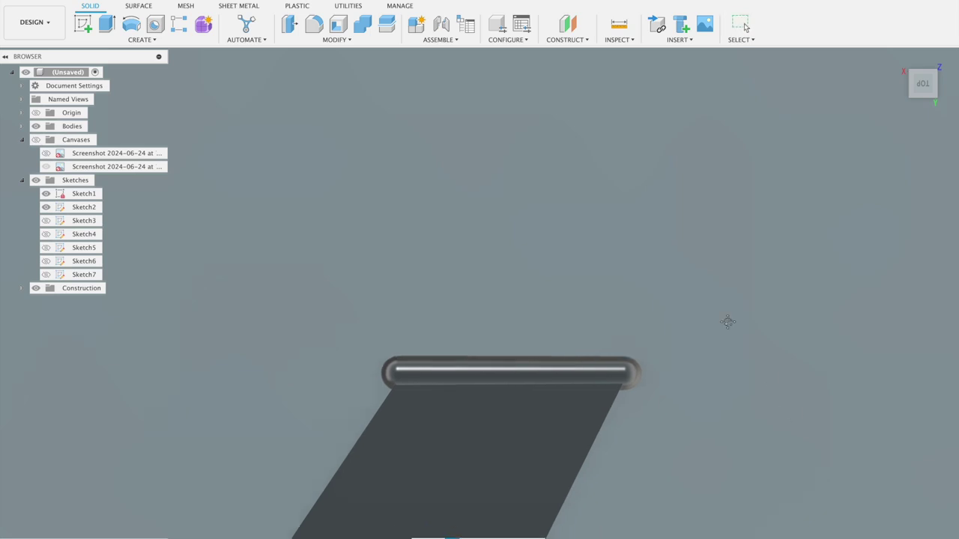
pyautogui.click(83, 24)
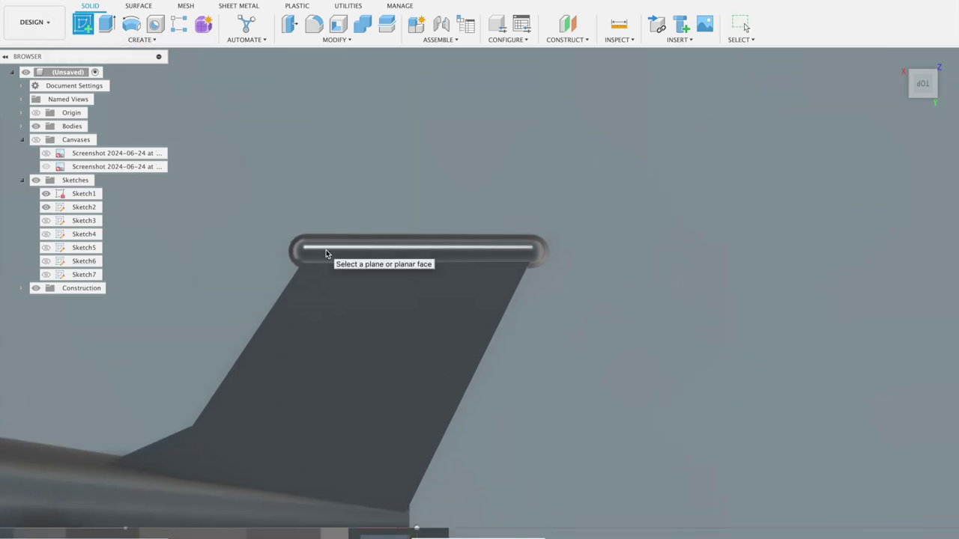
pyautogui.press('Escape')
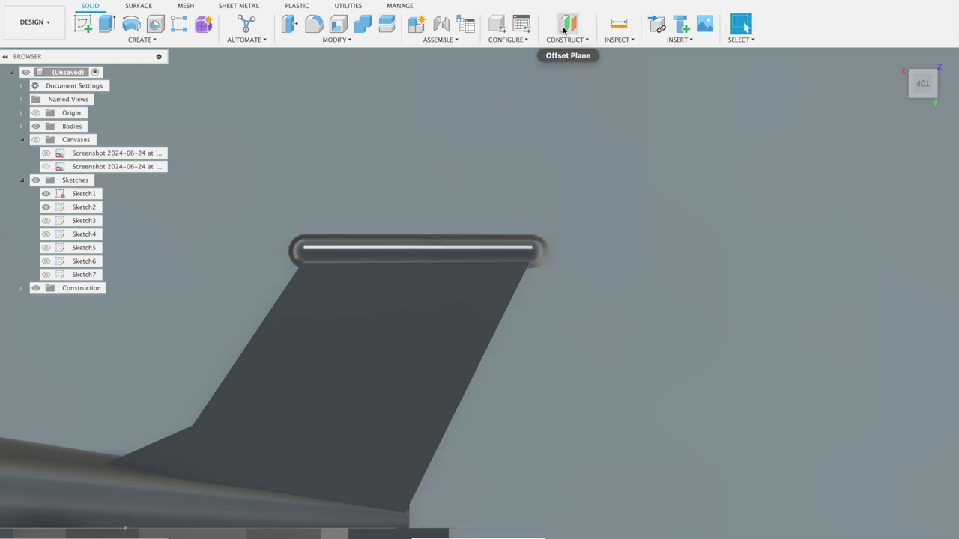
# Open Offset Plane from Construct after trying and cancelling Plane at Angle.
pyautogui.click(567, 25)
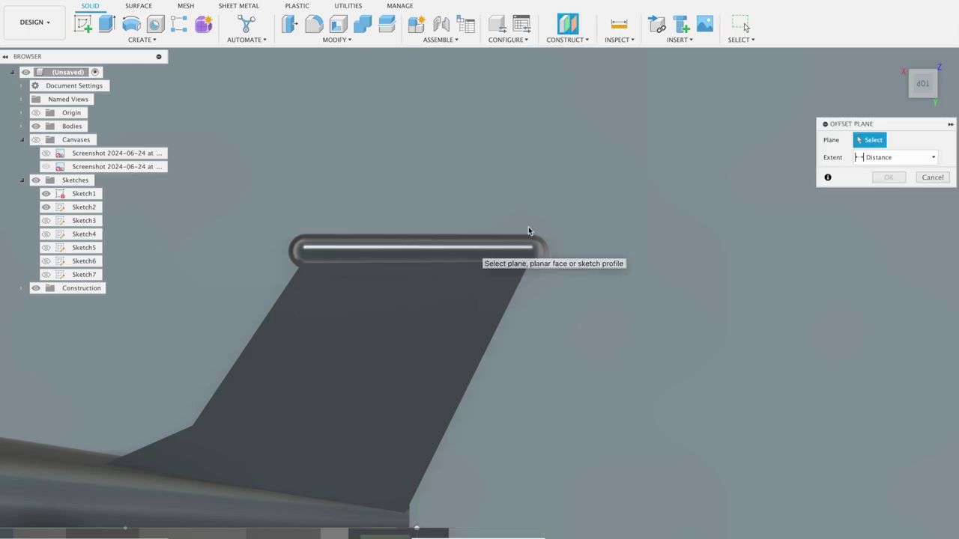
pyautogui.click(922, 184)
pyautogui.click(564, 40)
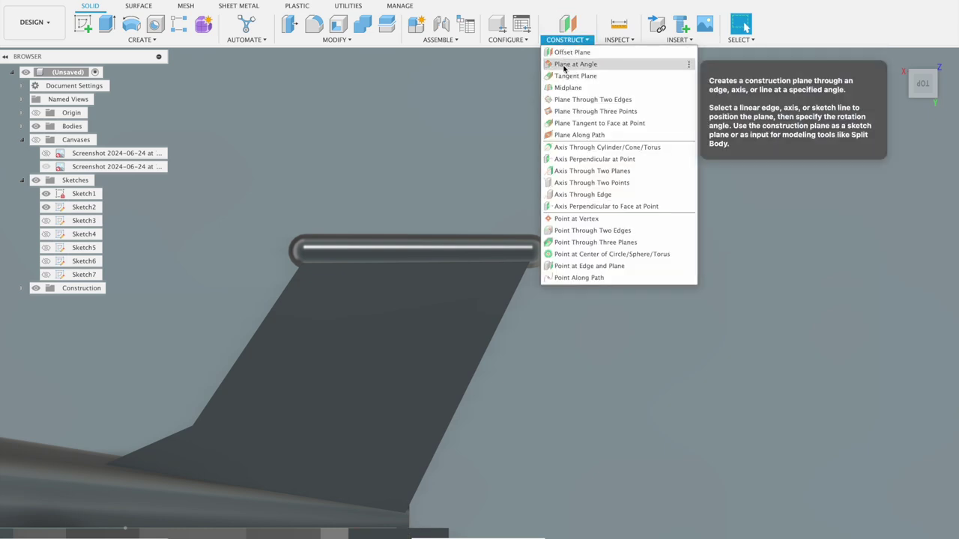
pyautogui.click(568, 52)
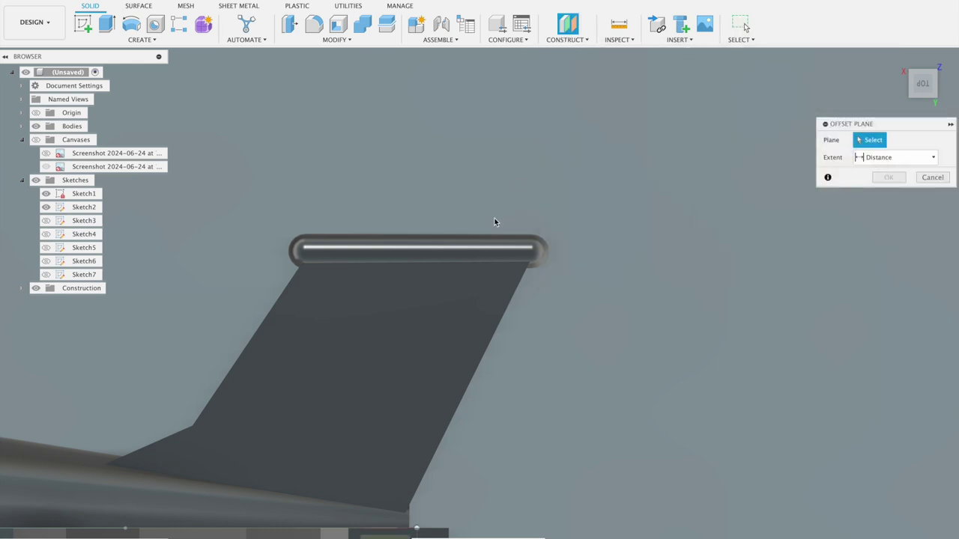
pyautogui.click(577, 42)
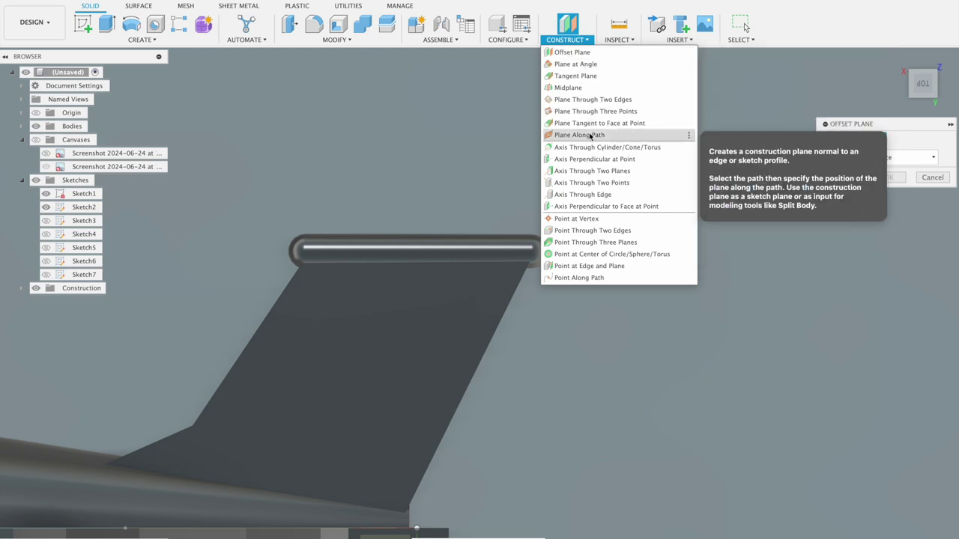
pyautogui.click(579, 64)
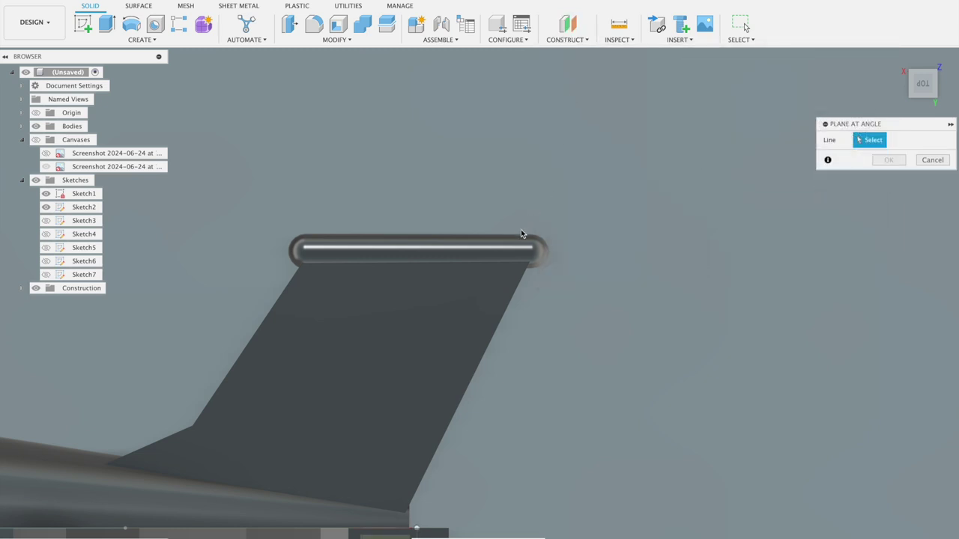
pyautogui.click(926, 160)
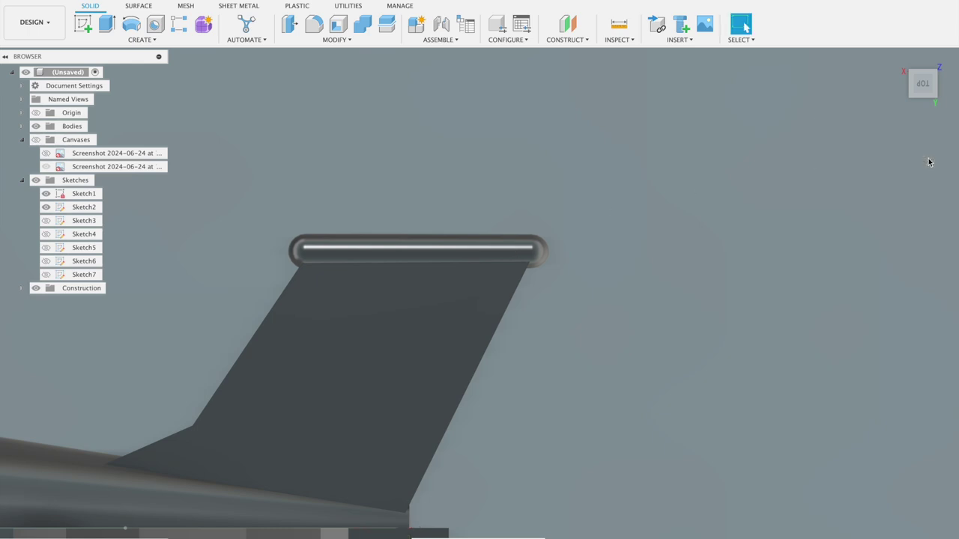
pyautogui.click(567, 24)
pyautogui.scroll(-2, 496, 262)
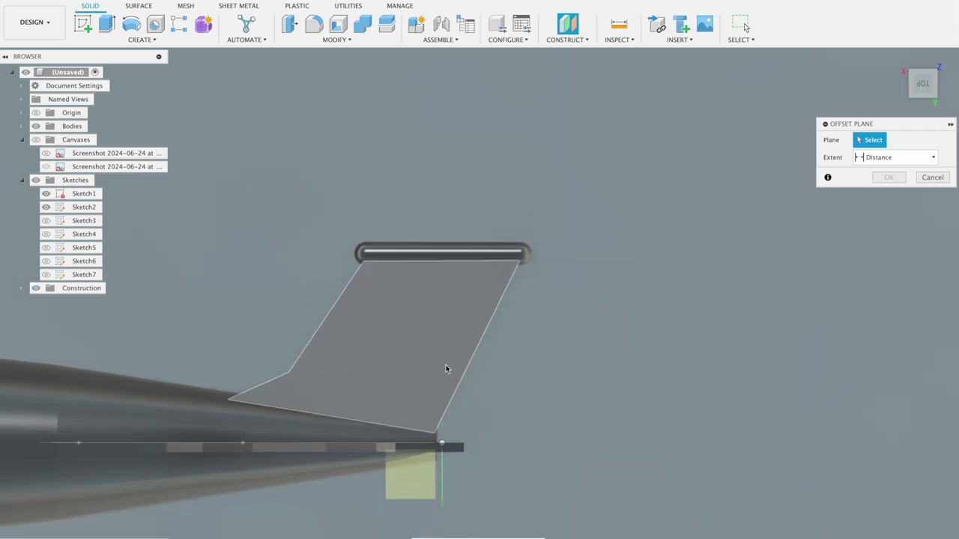
# Create the offset construction plane from the picked reference face.
pyautogui.click(416, 484)
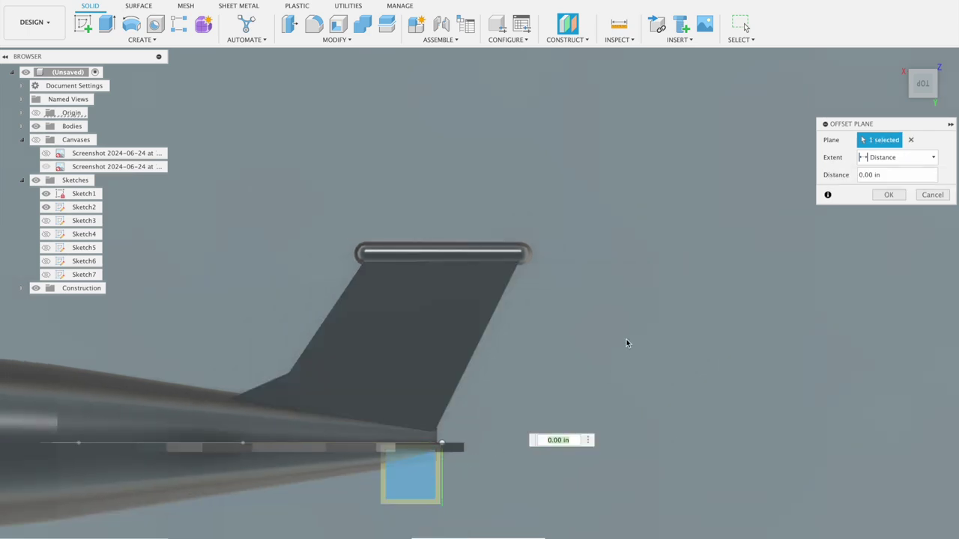
pyautogui.keyDown('shift'); pyautogui.moveTo(625, 338); pyautogui.dragTo(588, 352, button='middle'); pyautogui.keyUp('shift')
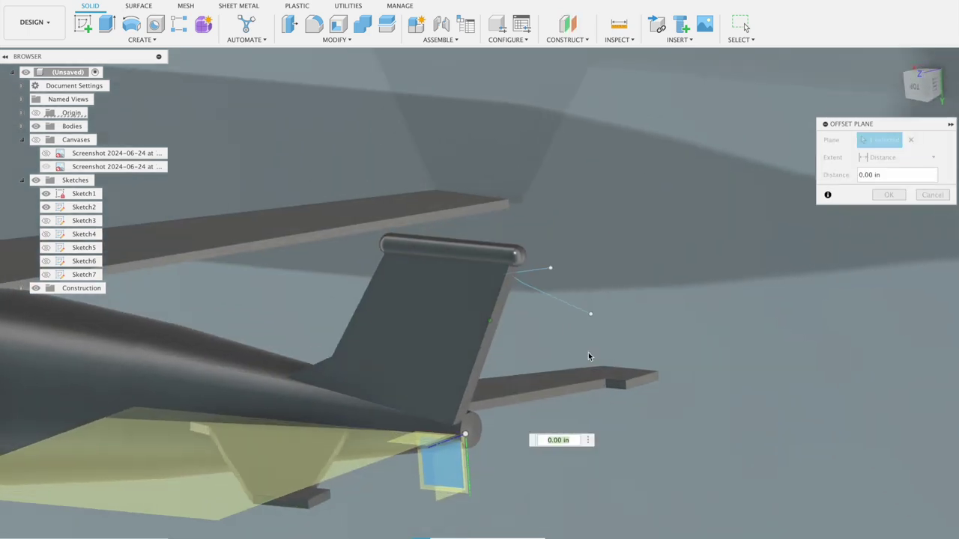
pyautogui.click(889, 195)
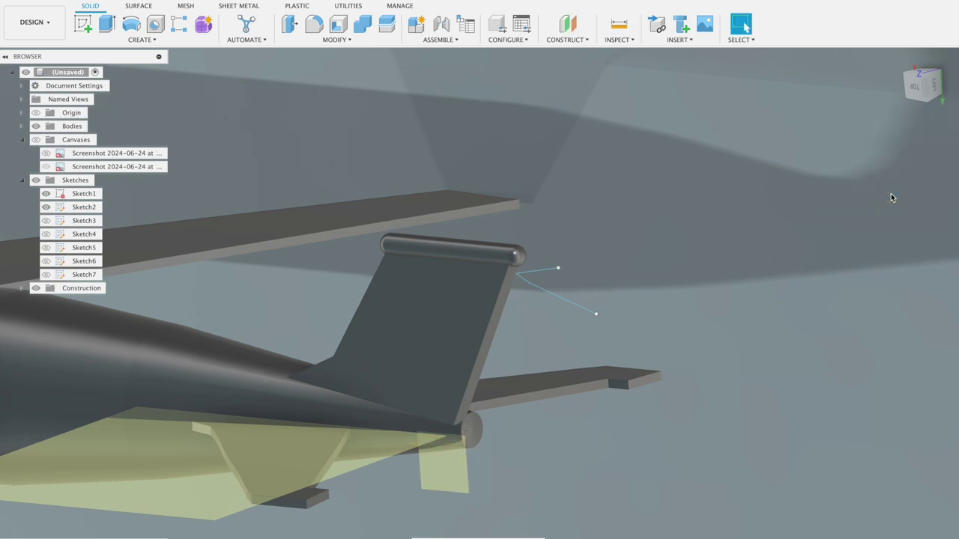
# Start a new sketch on the offset plane and frame the fin top.
pyautogui.click(84, 24)
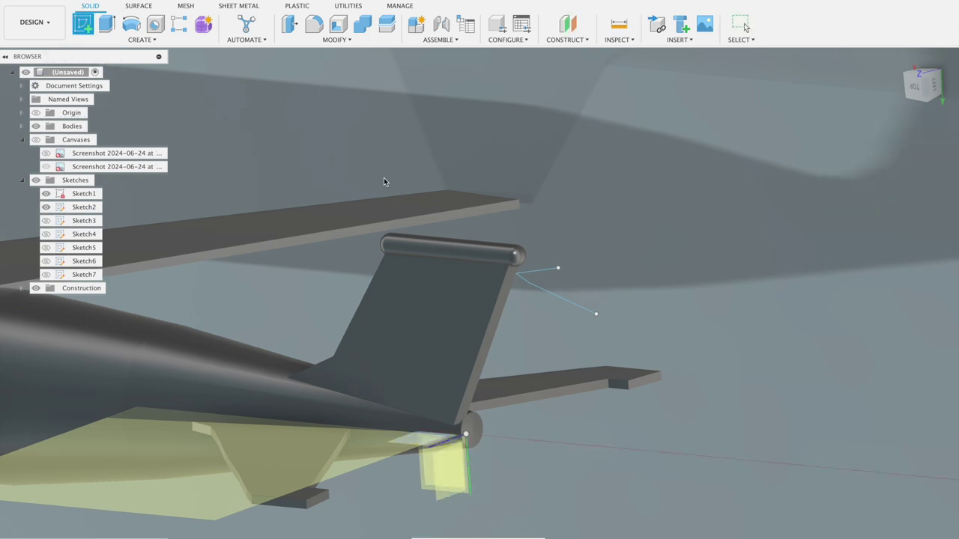
pyautogui.click(444, 252)
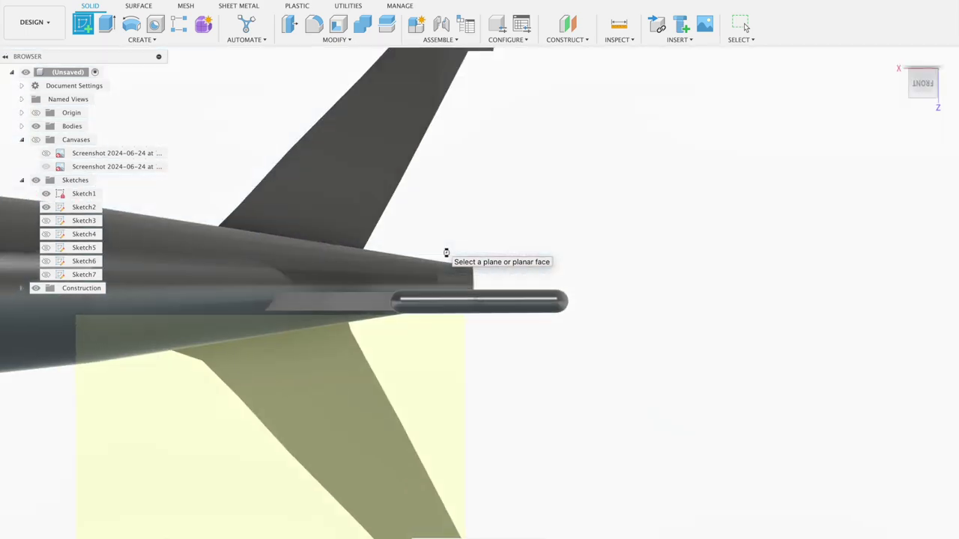
pyautogui.click(921, 110)
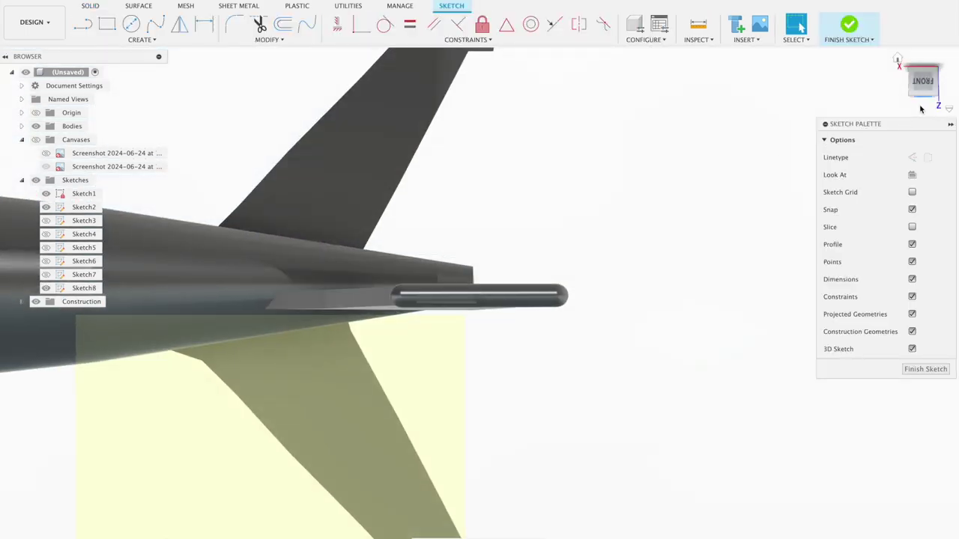
pyautogui.hotkey('ctrl', 'z')
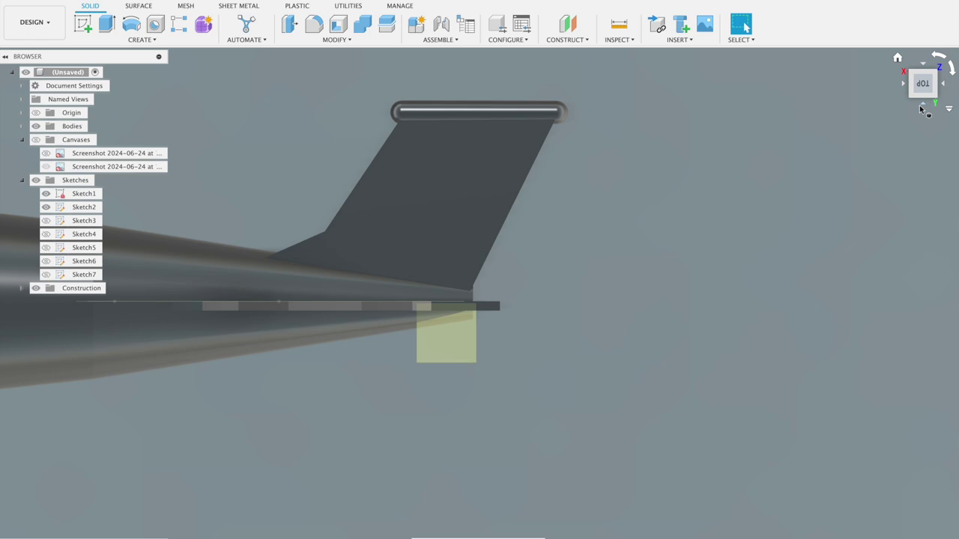
pyautogui.hotkey('ctrl', 'y')
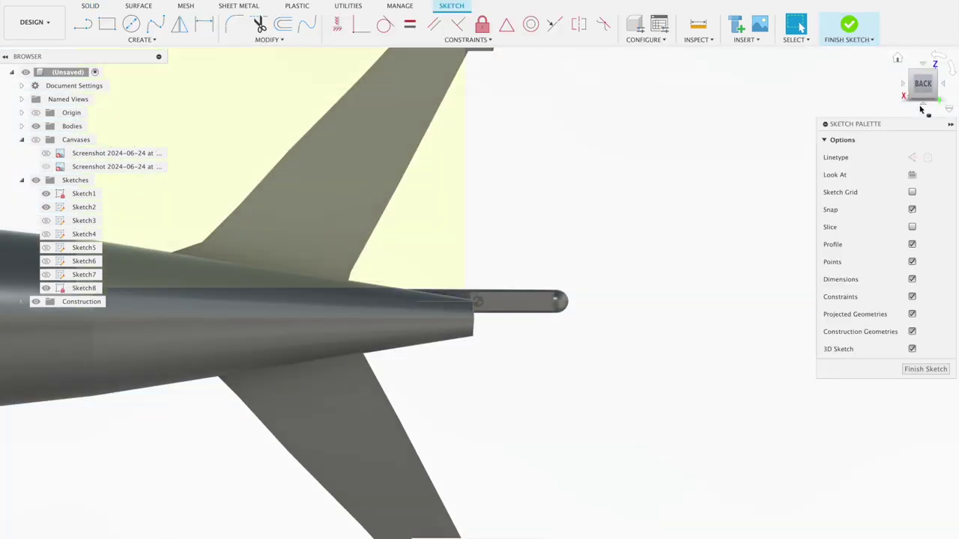
pyautogui.hotkey('ctrl', 'z')
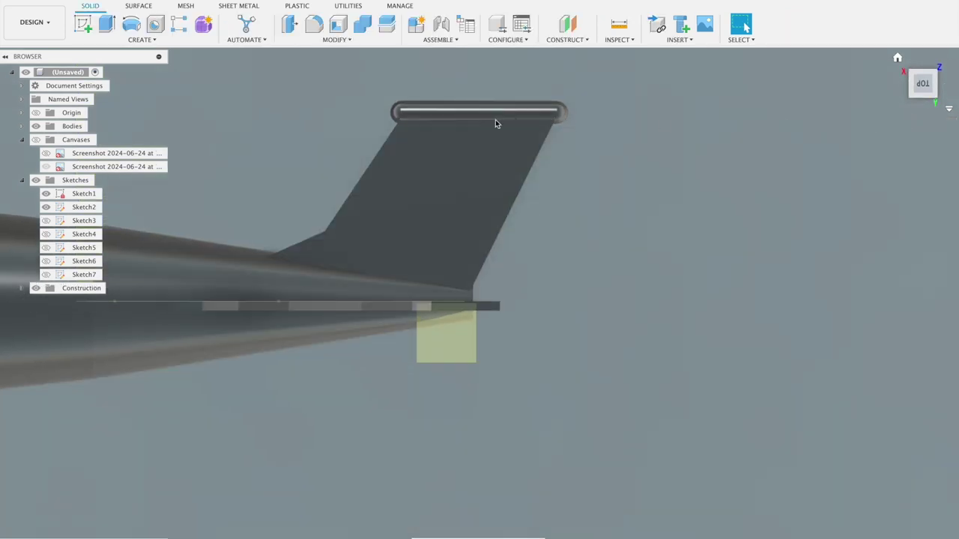
pyautogui.click(83, 24)
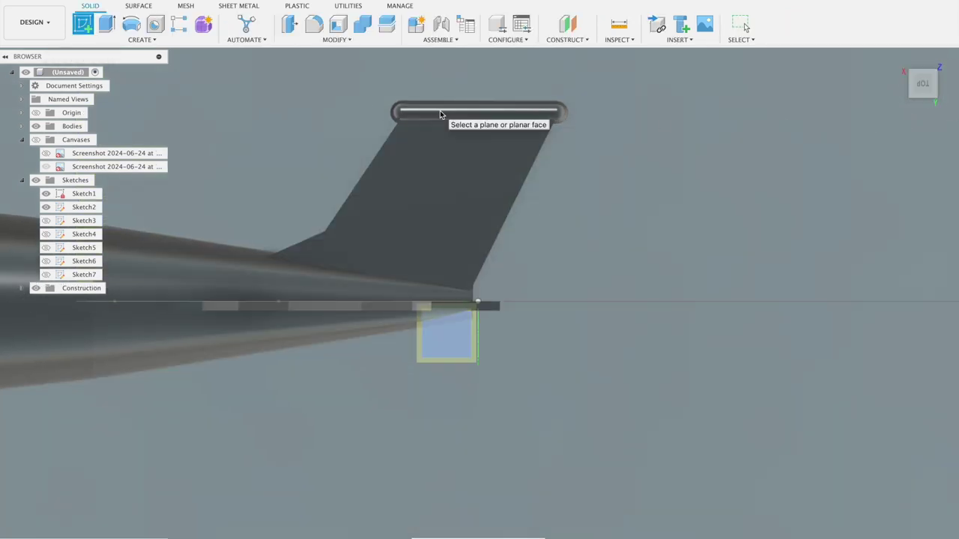
pyautogui.click(465, 111)
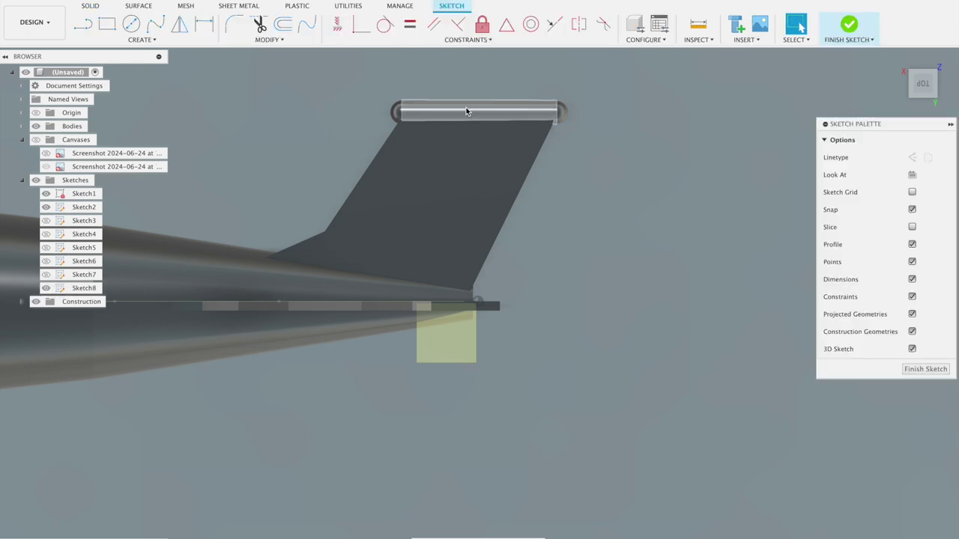
pyautogui.moveTo(747, 132); pyautogui.dragTo(563, 205, button='middle')
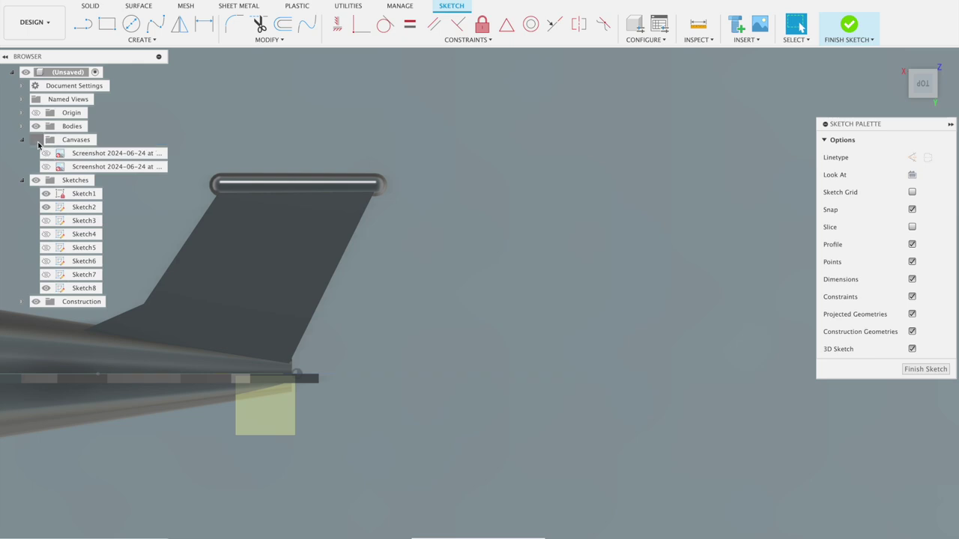
pyautogui.click(49, 166)
pyautogui.click(47, 153)
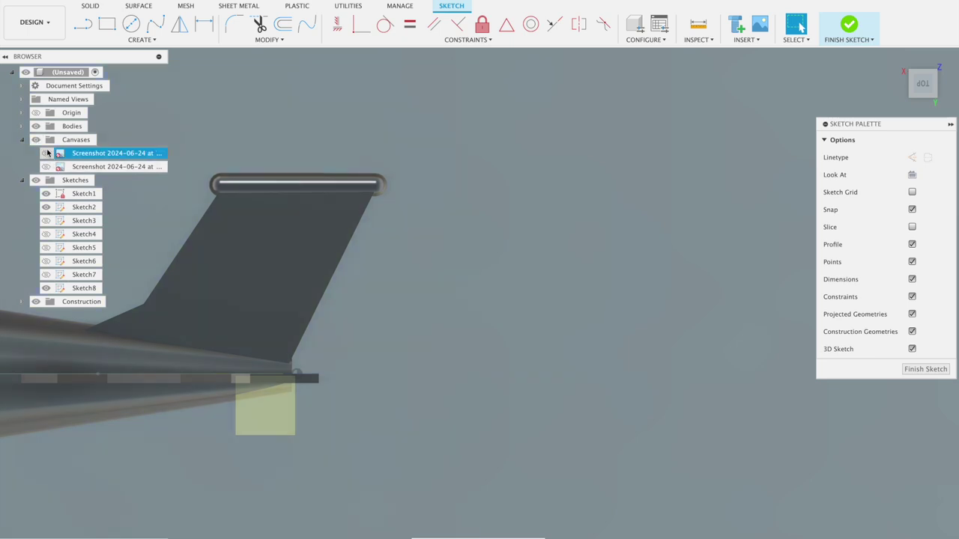
# Draw a thin 2-point rectangle spanning the slot end to end and finish the sketch.
pyautogui.click(107, 24)
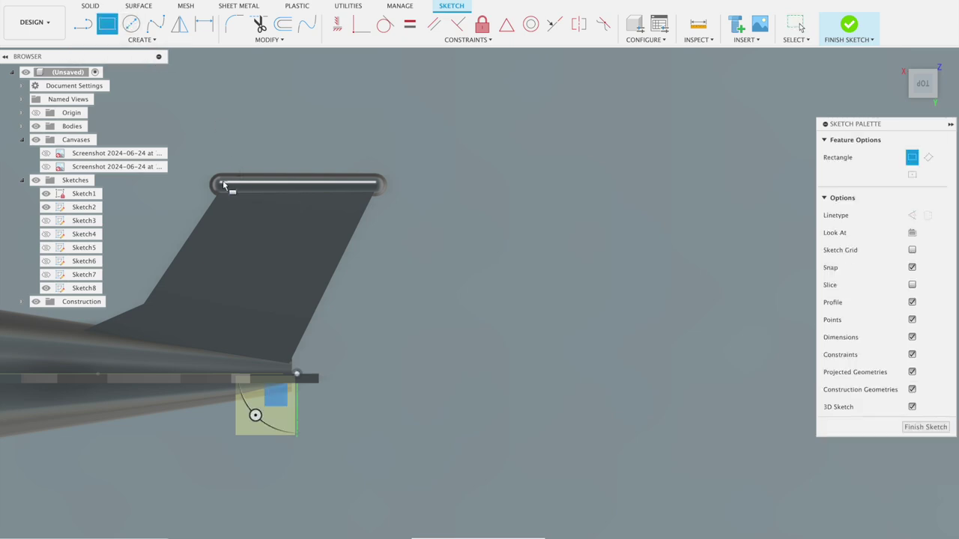
pyautogui.click(223, 185)
pyautogui.scroll(2, 372, 194)
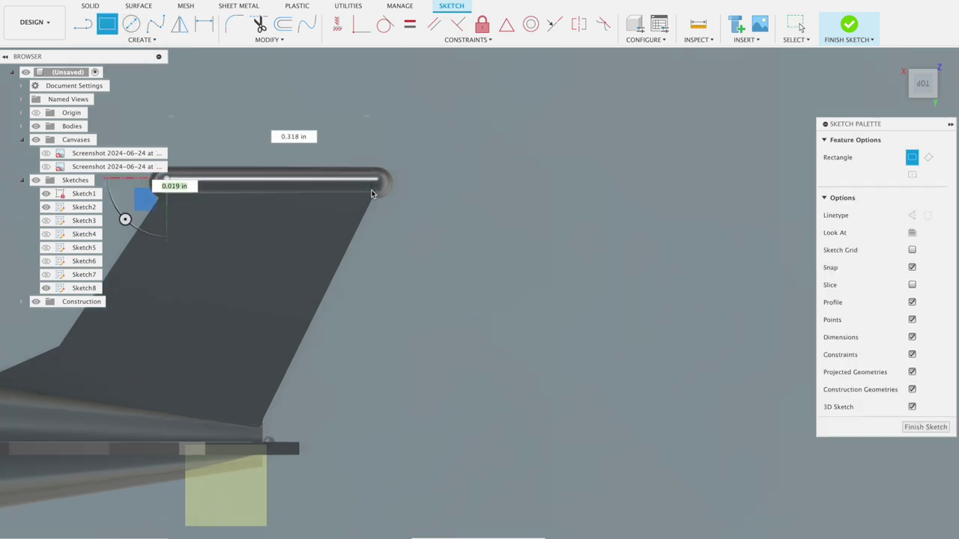
pyautogui.scroll(3, 372, 194)
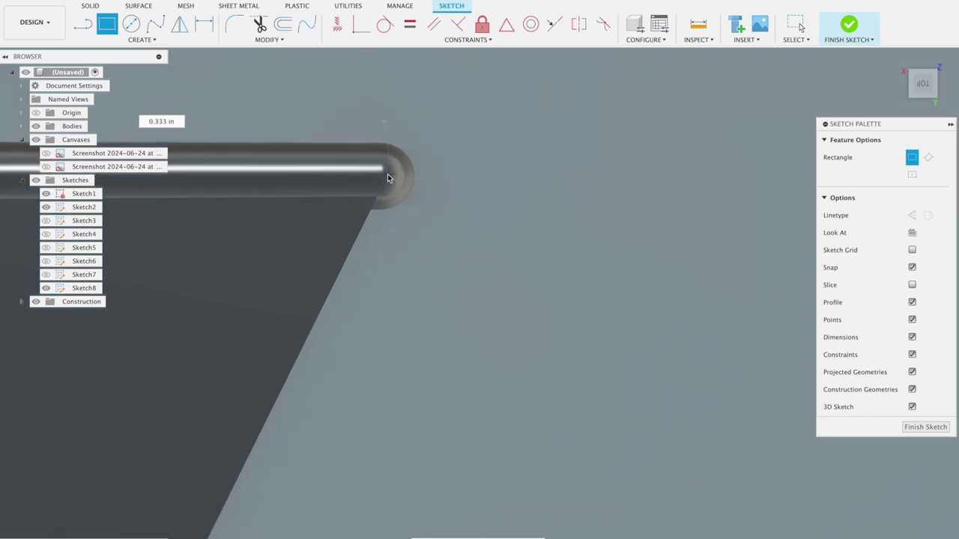
pyautogui.moveTo(386, 173); pyautogui.dragTo(792, 179, button='middle')
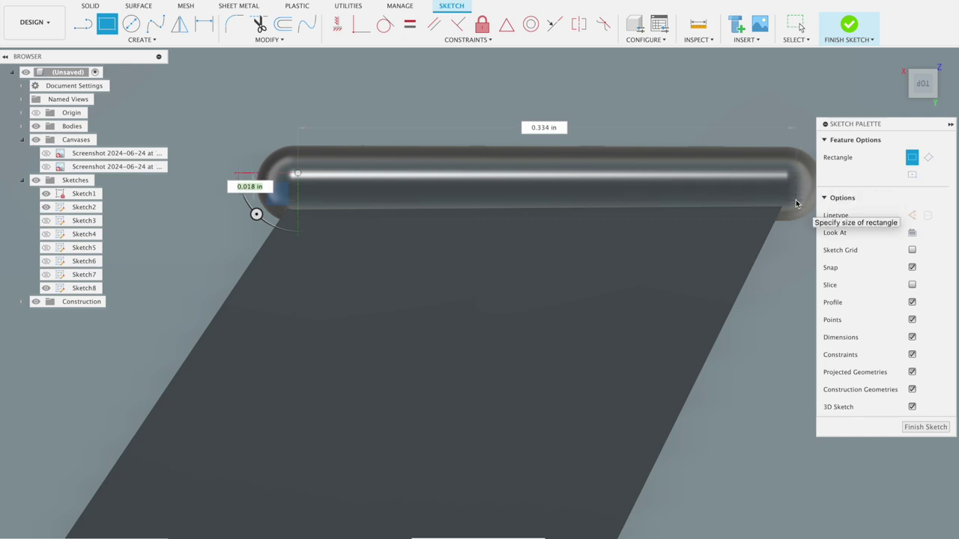
pyautogui.click(796, 202)
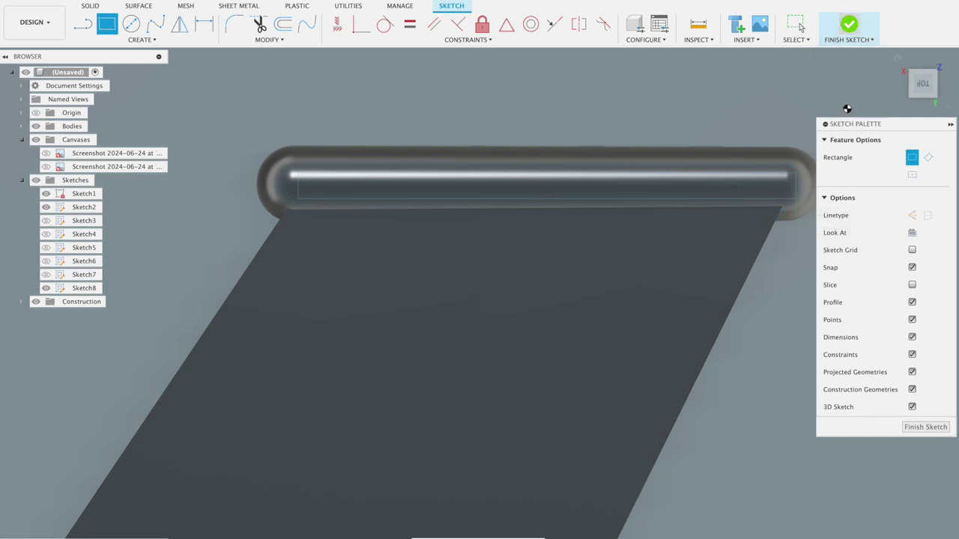
pyautogui.scroll(-3, 794, 141)
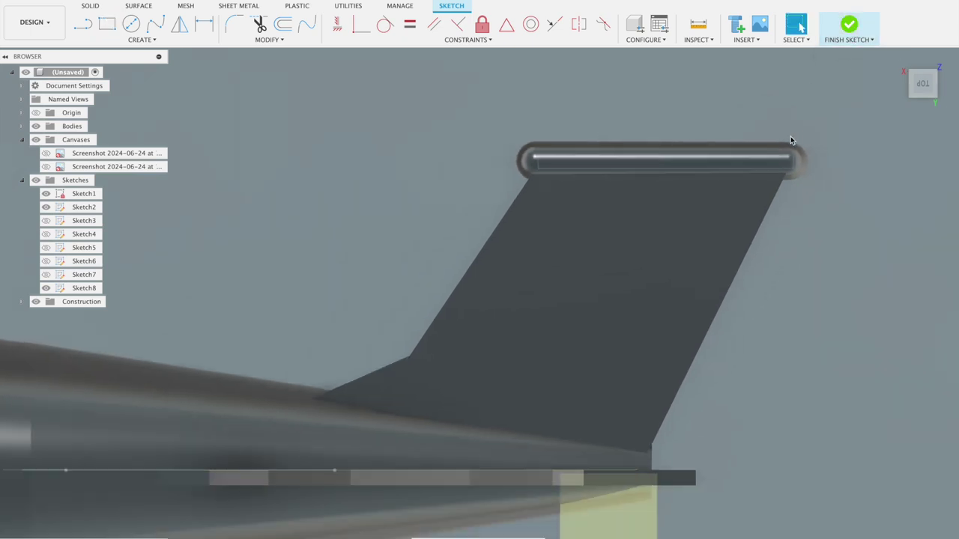
pyautogui.press('Return')
# Extrude the rectangle symmetrically to a total thickness of 0.2 in.
pyautogui.moveTo(834, 115)
pyautogui.mouseDown(button='middle')
pyautogui.moveTo(634, 170)
pyautogui.moveTo(499, 176)
pyautogui.mouseUp(button='middle')
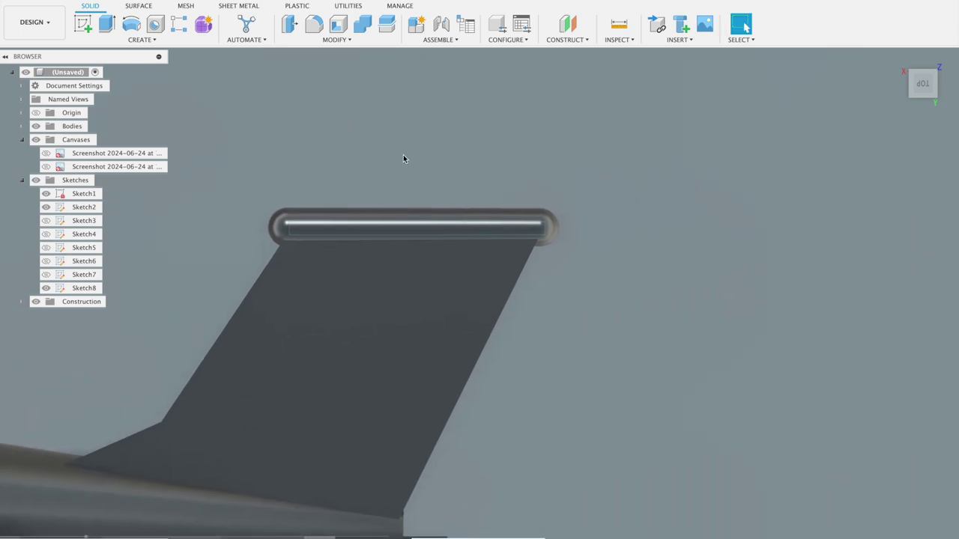
pyautogui.click(106, 23)
pyautogui.moveTo(334, 246); pyautogui.dragTo(333, 236)
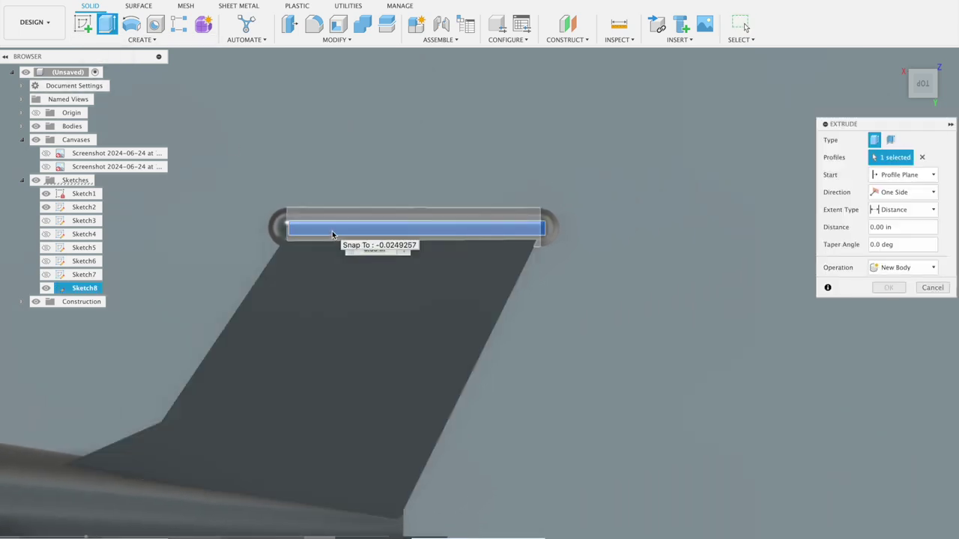
pyautogui.click(906, 192)
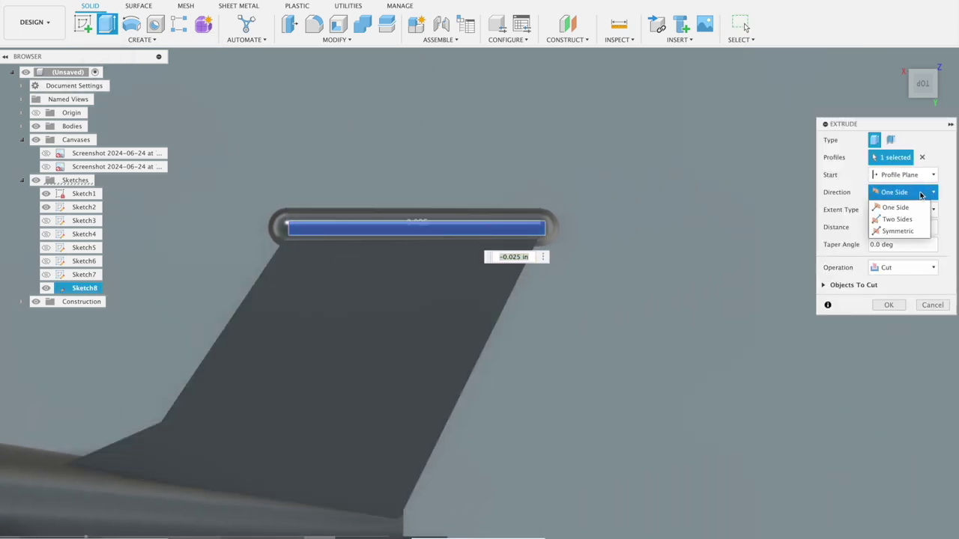
pyautogui.click(913, 232)
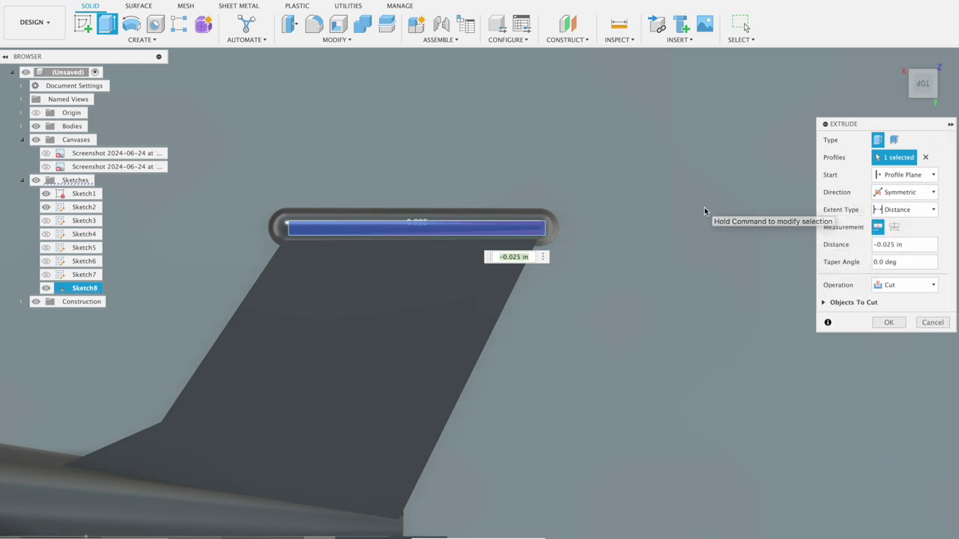
pyautogui.moveTo(704, 207)
pyautogui.mouseDown(button='middle')
pyautogui.moveTo(633, 250)
pyautogui.moveTo(749, 187)
pyautogui.mouseUp(button='middle')
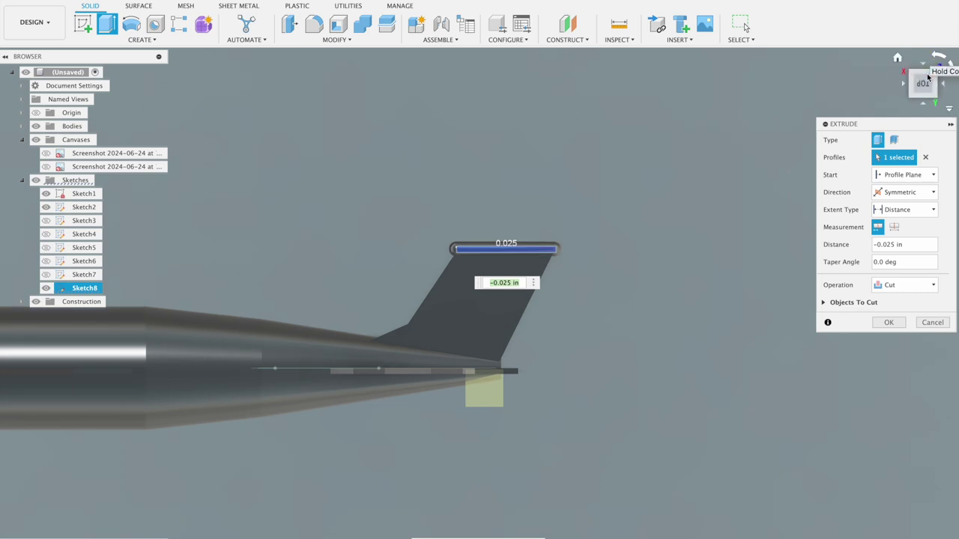
pyautogui.moveTo(921, 84); pyautogui.dragTo(927, 77)
pyautogui.keyDown('shift'); pyautogui.moveTo(745, 28); pyautogui.dragTo(854, 122, button='middle'); pyautogui.keyUp('shift')
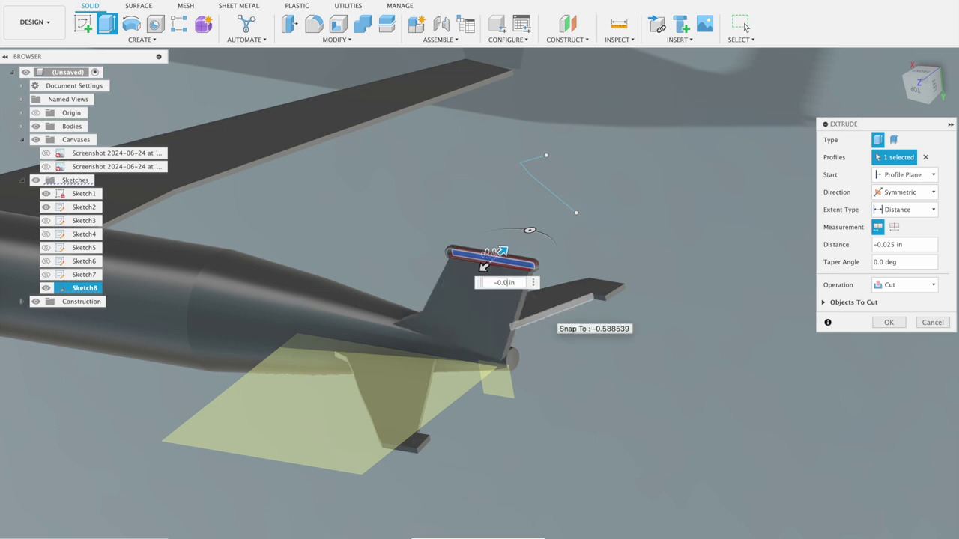
pyautogui.write('-0.1')
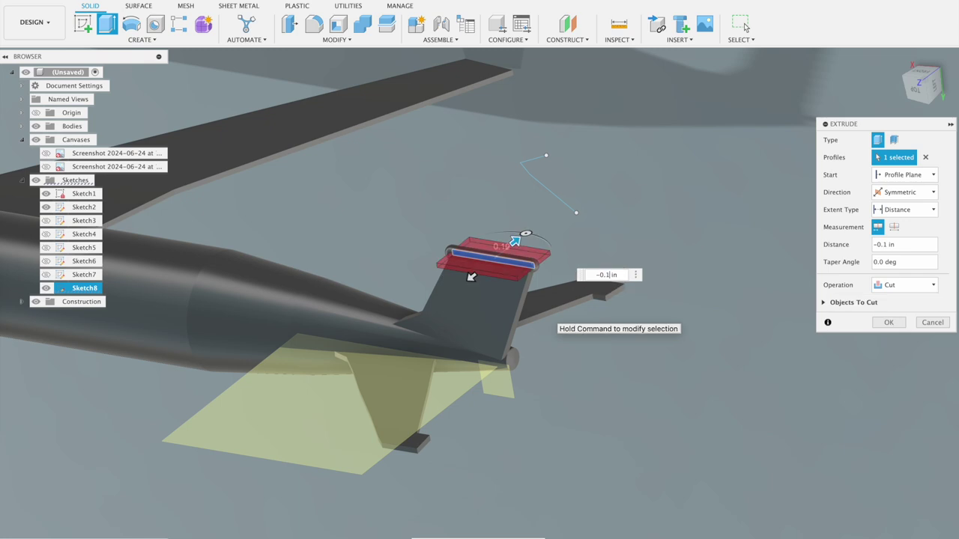
pyautogui.write('-0.2')
pyautogui.press('Return')
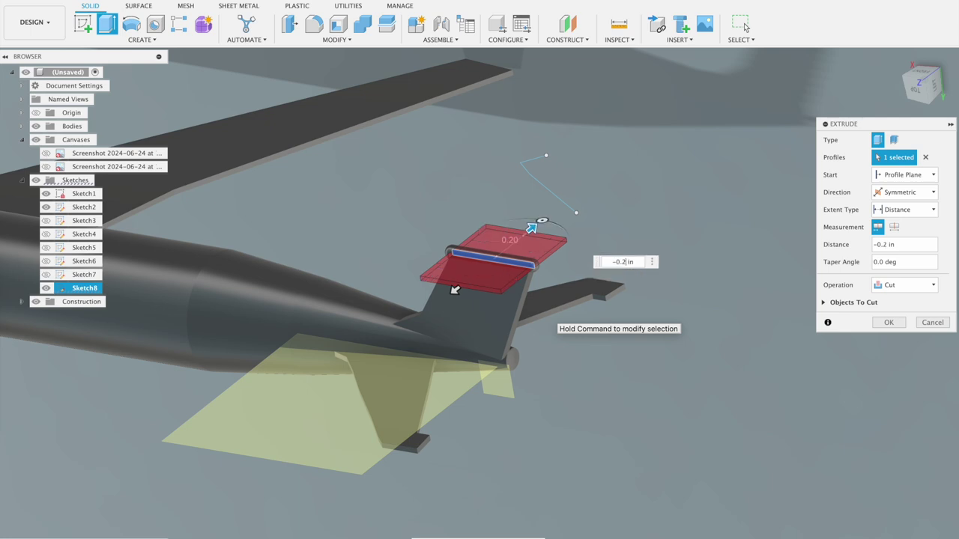
# Set the extrude to Join, confirm the stabiliser, and hide the construction plane.
pyautogui.click(878, 285)
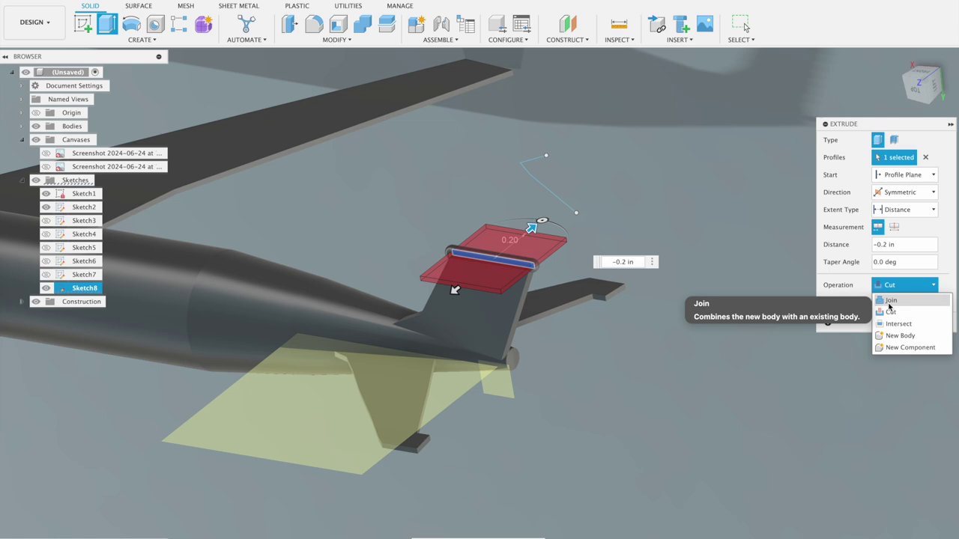
pyautogui.click(889, 302)
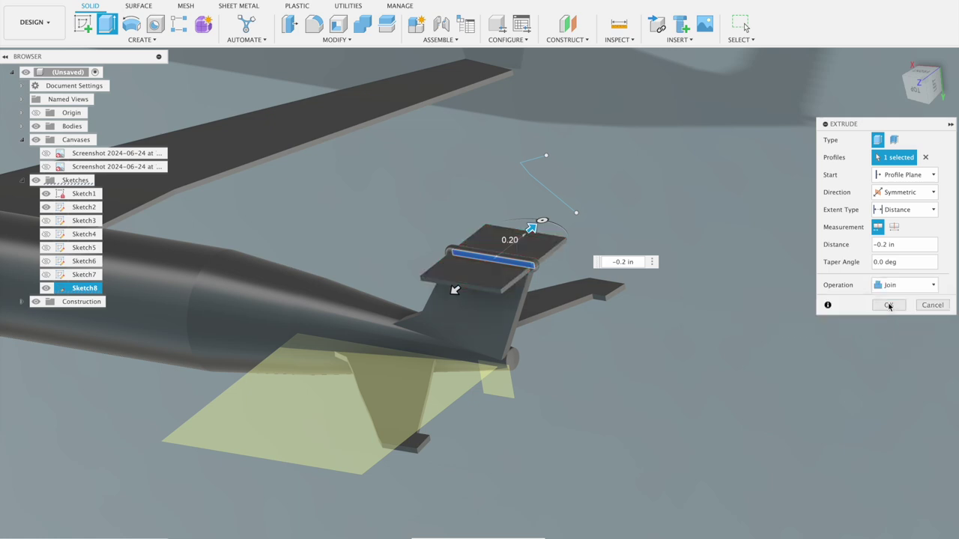
pyautogui.click(888, 306)
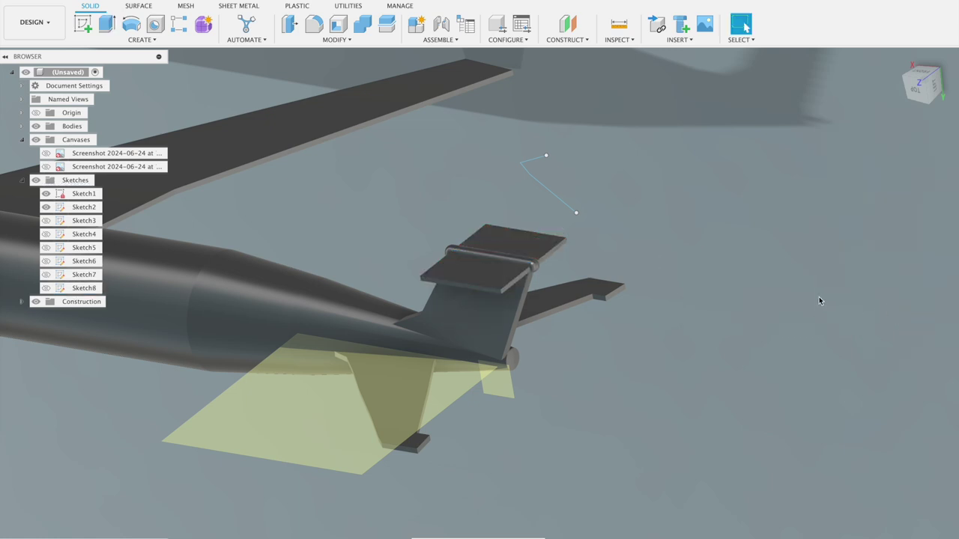
pyautogui.click(35, 301)
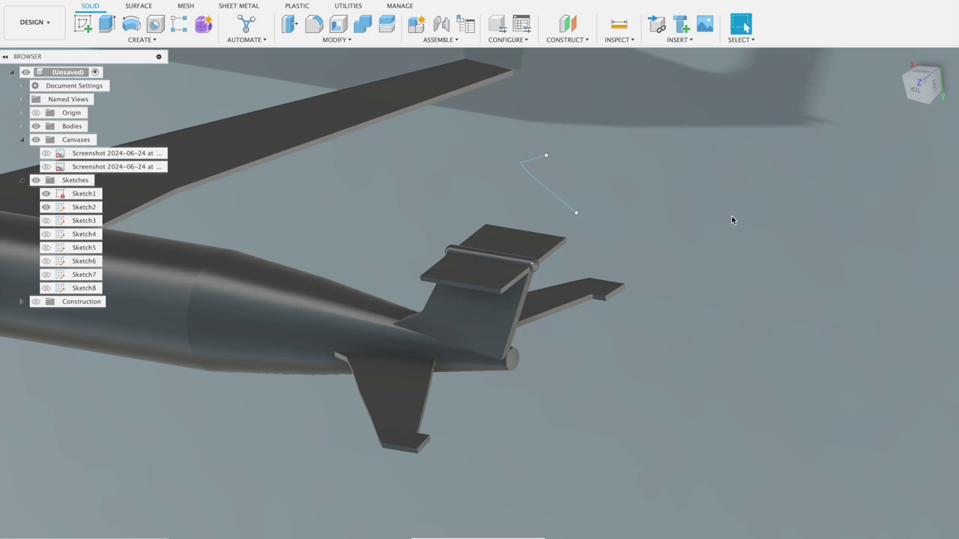
# Start a fillet and select the first two corner edges of the tail plate.
pyautogui.keyDown('shift'); pyautogui.moveTo(726, 217); pyautogui.dragTo(683, 216, button='middle'); pyautogui.keyUp('shift')
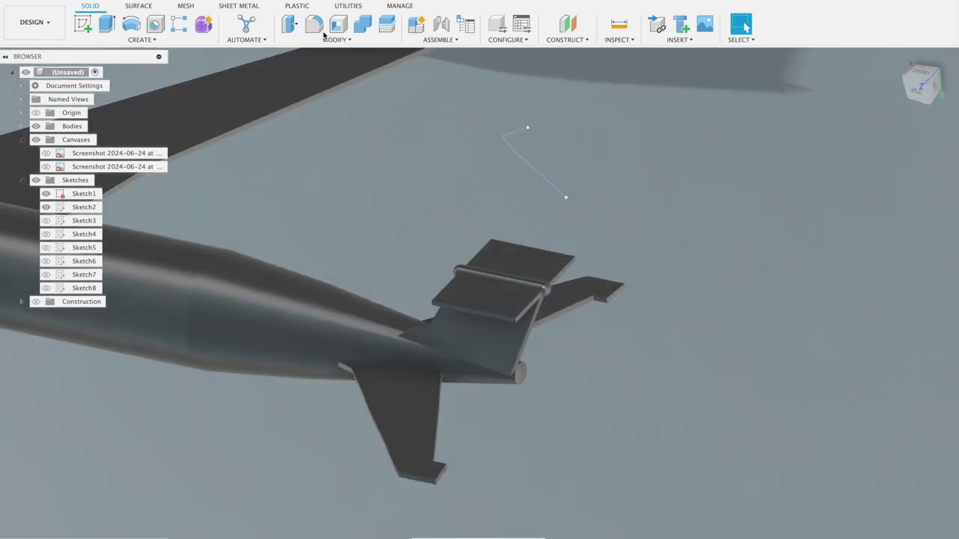
pyautogui.click(323, 33)
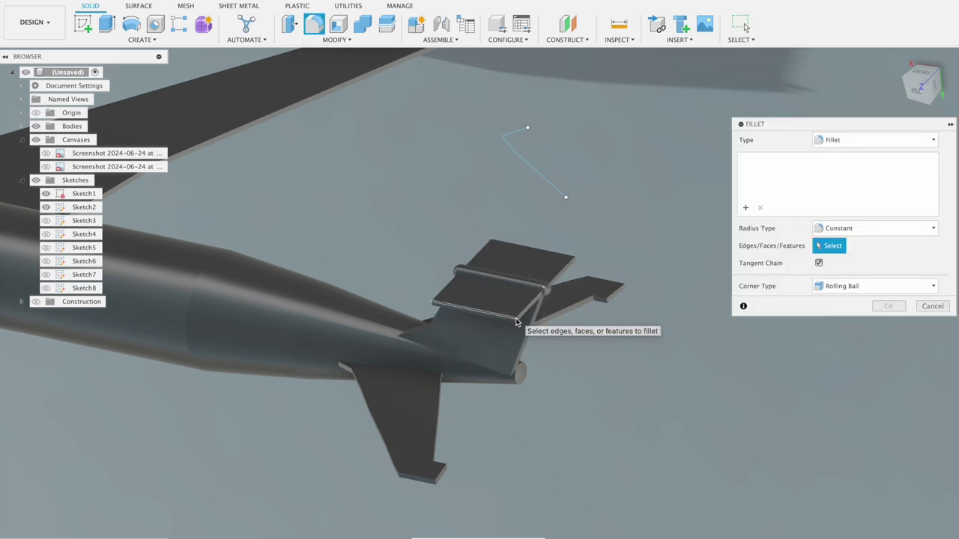
pyautogui.scroll(3, 516, 324)
pyautogui.scroll(3, 514, 330)
pyautogui.scroll(3, 513, 333)
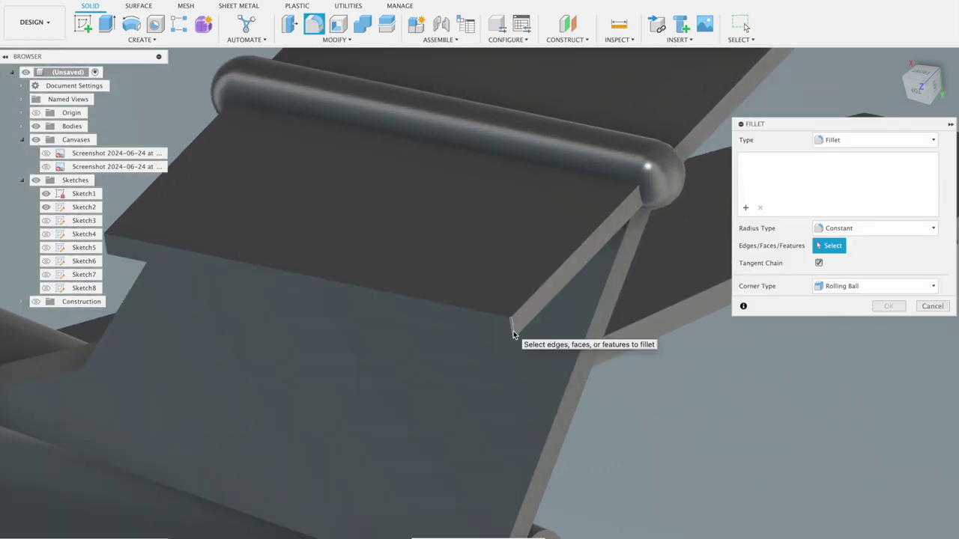
pyautogui.click(514, 334)
pyautogui.scroll(-3, 396, 248)
pyautogui.scroll(2, 518, 244)
pyautogui.scroll(5, 518, 244)
pyautogui.scroll(3, 490, 274)
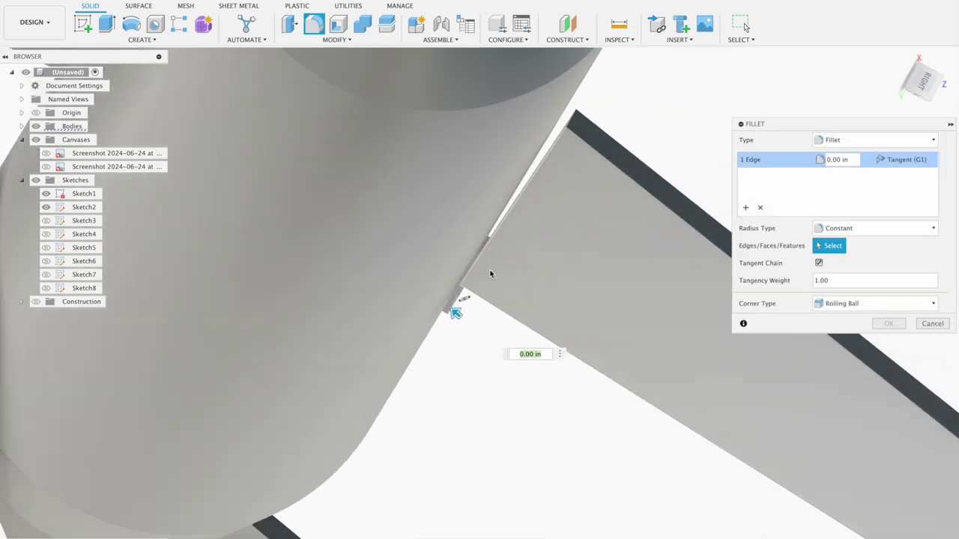
pyautogui.scroll(-3, 490, 273)
pyautogui.keyDown('shift'); pyautogui.moveTo(549, 169); pyautogui.dragTo(627, 143, button='middle'); pyautogui.keyUp('shift')
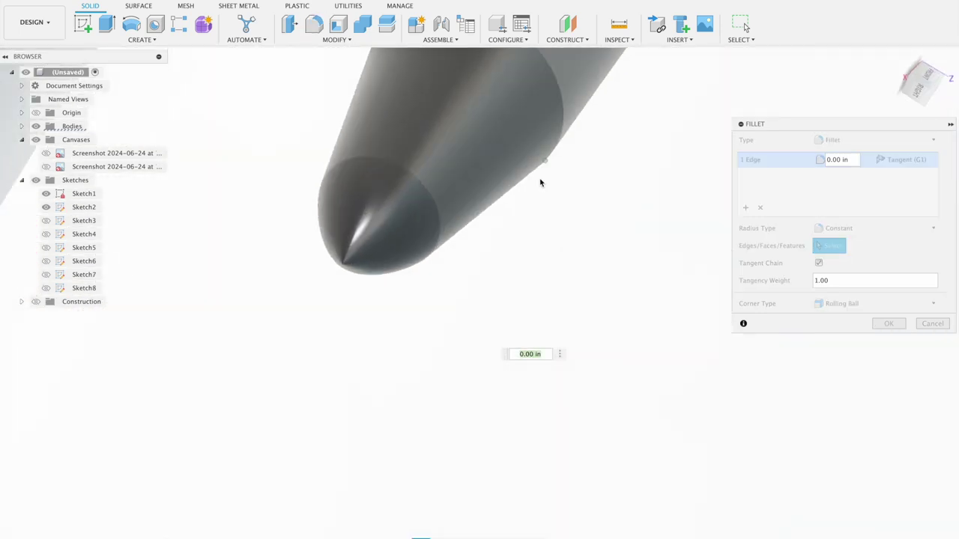
pyautogui.press('F6')
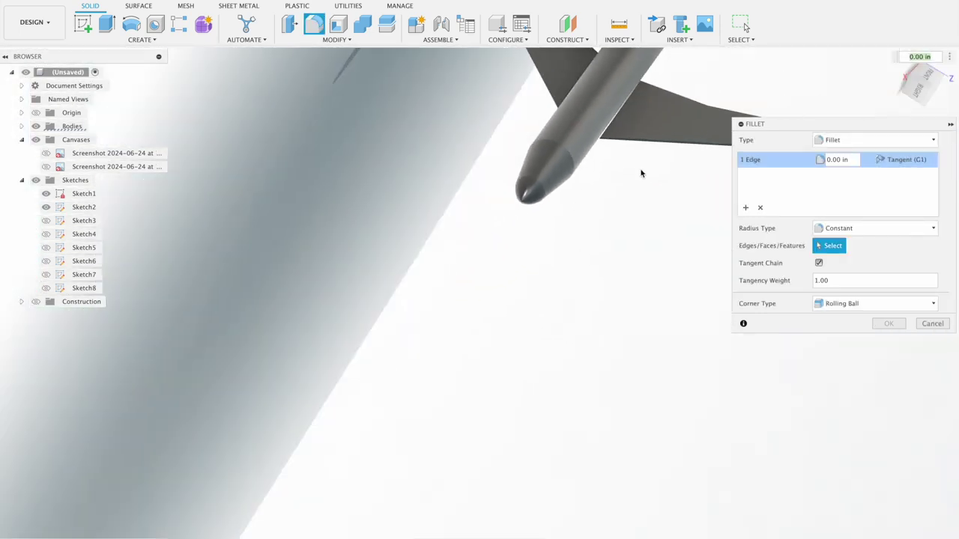
pyautogui.scroll(3, 523, 152)
pyautogui.scroll(2, 493, 138)
pyautogui.scroll(3, 491, 143)
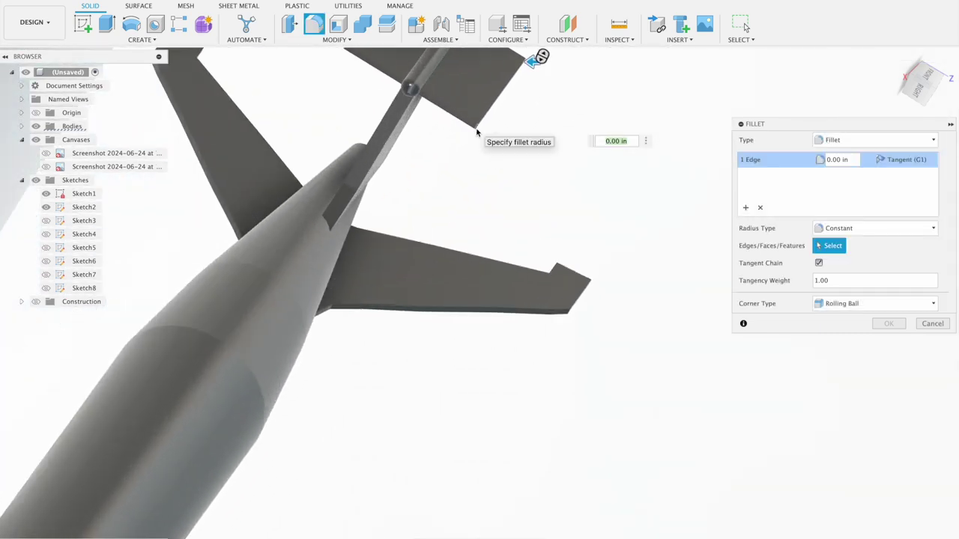
pyautogui.click(524, 121)
# Add the remaining two corner edges and apply a 0.125 in radius.
pyautogui.scroll(-3, 548, 127)
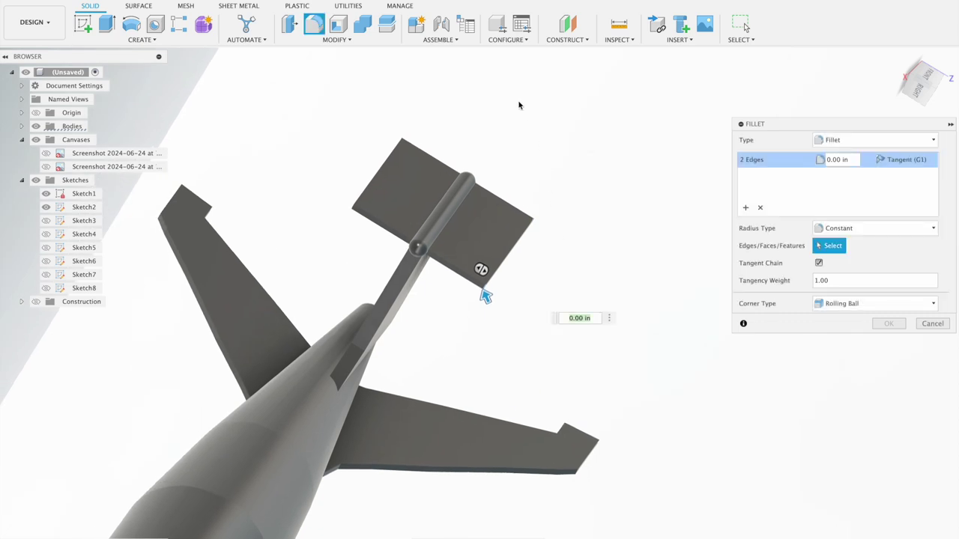
pyautogui.keyDown('shift'); pyautogui.moveTo(519, 105); pyautogui.dragTo(451, 151, button='middle'); pyautogui.keyUp('shift')
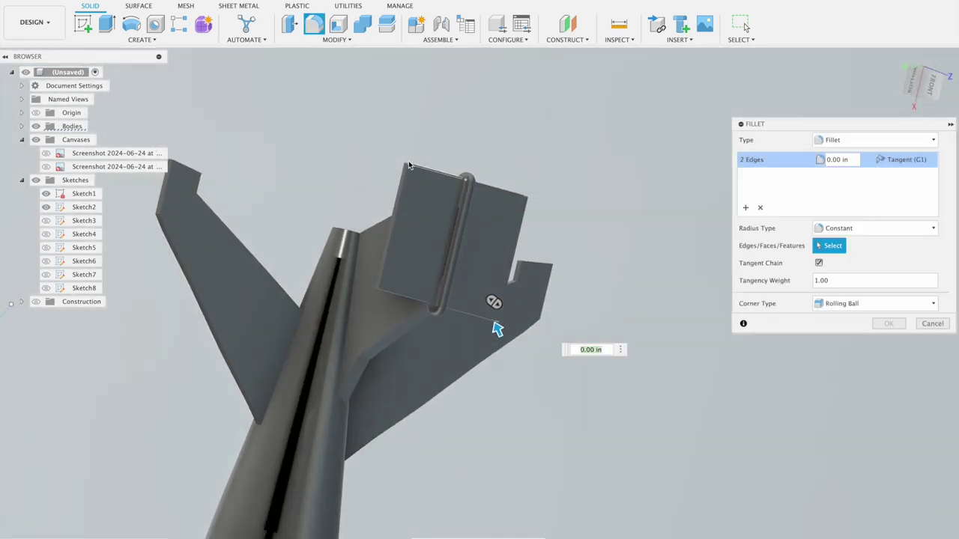
pyautogui.scroll(3, 409, 164)
pyautogui.scroll(3, 418, 154)
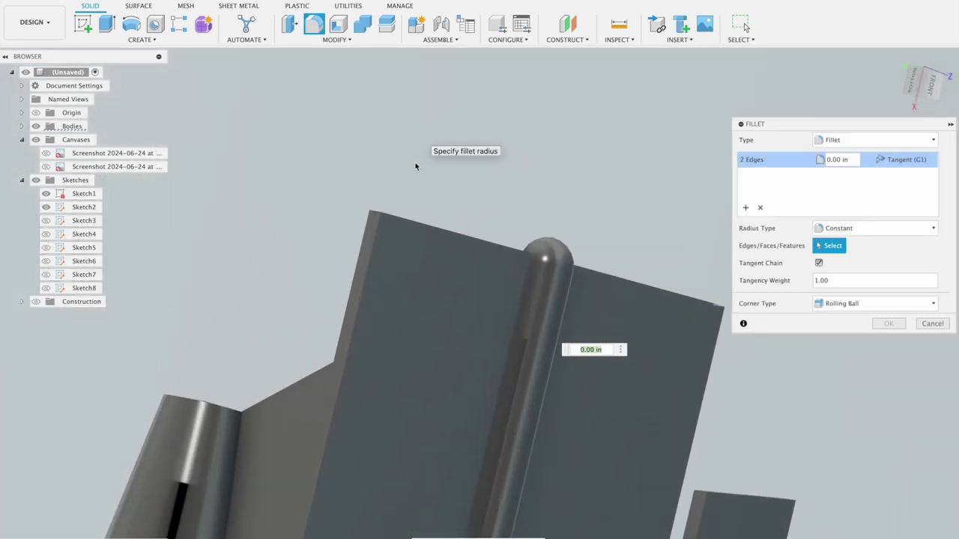
pyautogui.click(375, 214)
pyautogui.scroll(-3, 360, 202)
pyautogui.scroll(-2, 323, 183)
pyautogui.keyDown('shift'); pyautogui.moveTo(299, 173); pyautogui.dragTo(317, 154, button='middle'); pyautogui.keyUp('shift')
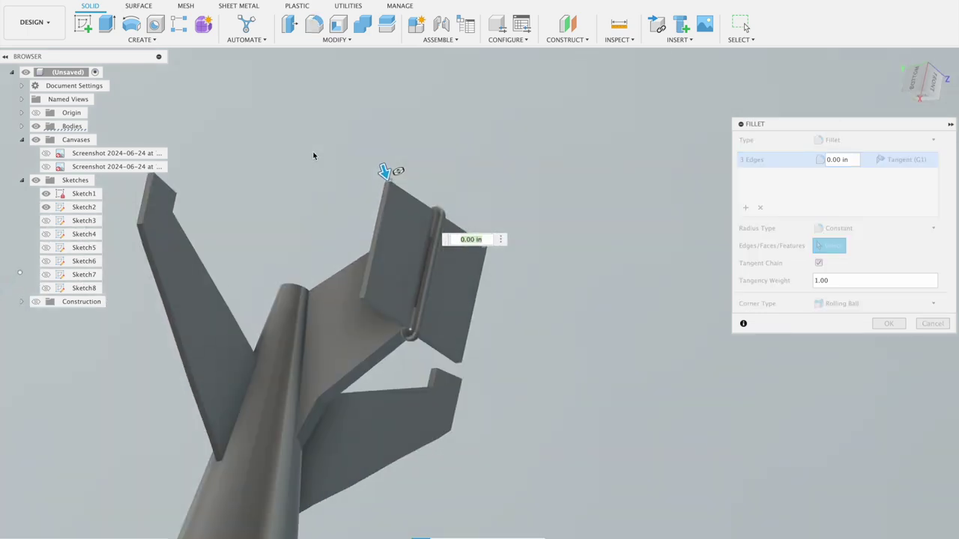
pyautogui.click(361, 303)
pyautogui.moveTo(352, 303); pyautogui.dragTo(362, 295)
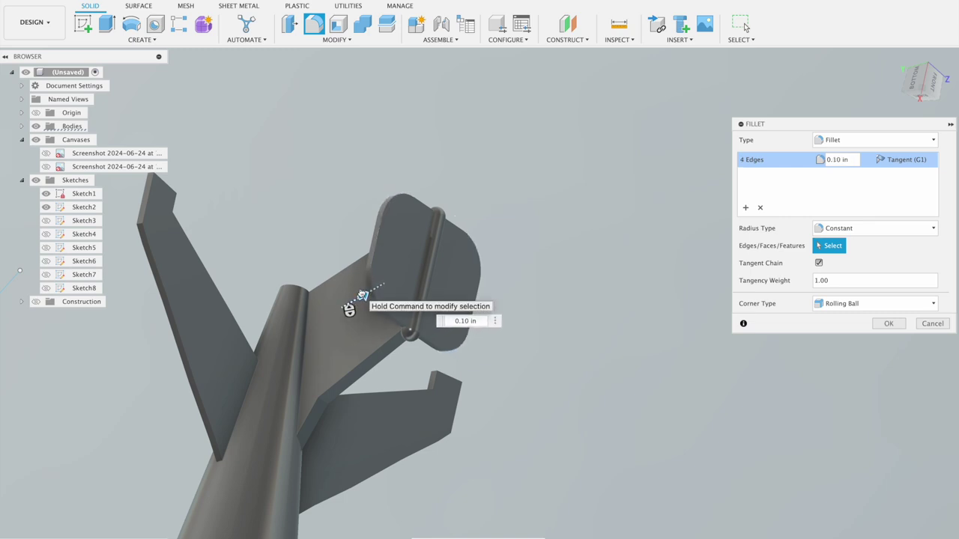
pyautogui.moveTo(362, 295); pyautogui.dragTo(364, 293)
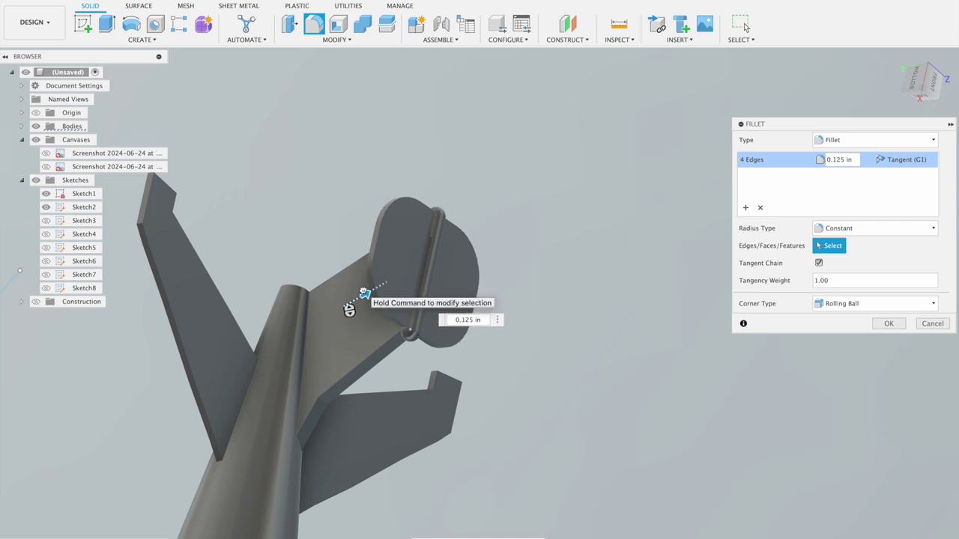
pyautogui.click(886, 327)
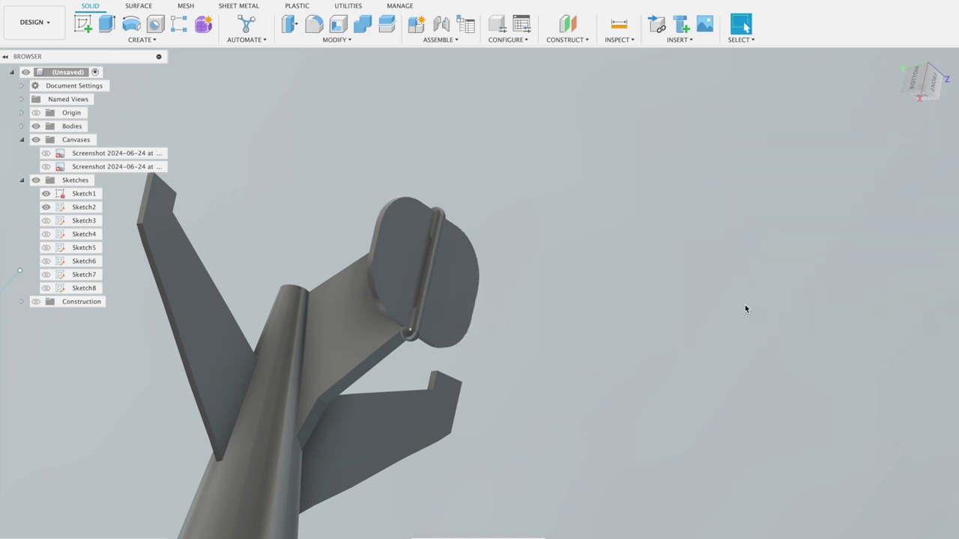
pyautogui.keyDown('shift'); pyautogui.moveTo(744, 304); pyautogui.dragTo(628, 274, button='middle'); pyautogui.keyUp('shift')
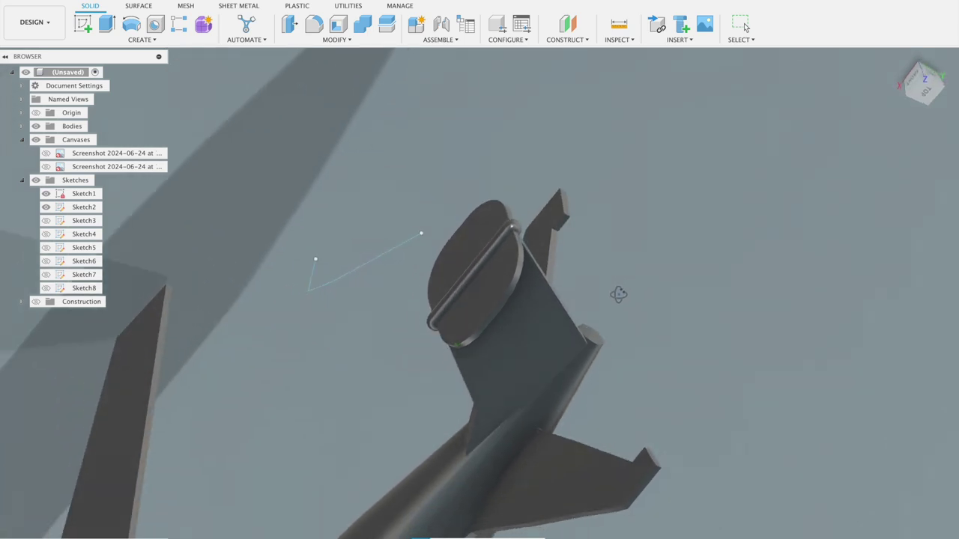
# Fillet the upper and lower fin edges with a 0.025 in radius.
pyautogui.keyDown('shift'); pyautogui.moveTo(628, 274); pyautogui.dragTo(614, 315, button='middle'); pyautogui.keyUp('shift')
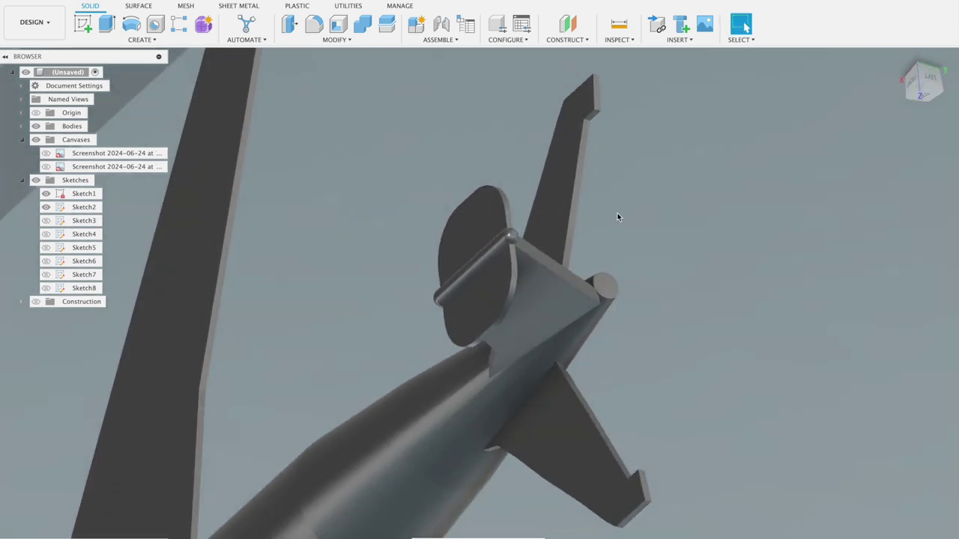
pyautogui.click(315, 26)
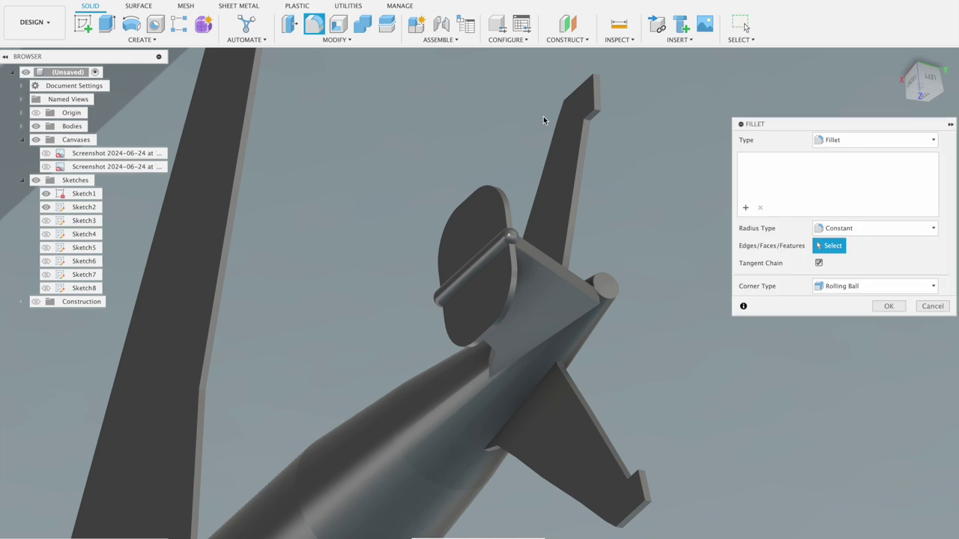
pyautogui.click(578, 165)
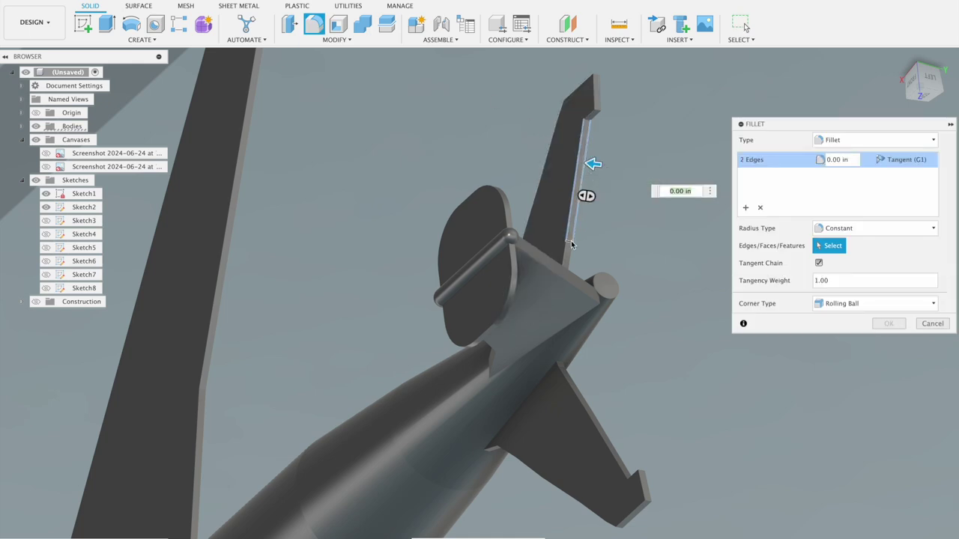
pyautogui.click(601, 425)
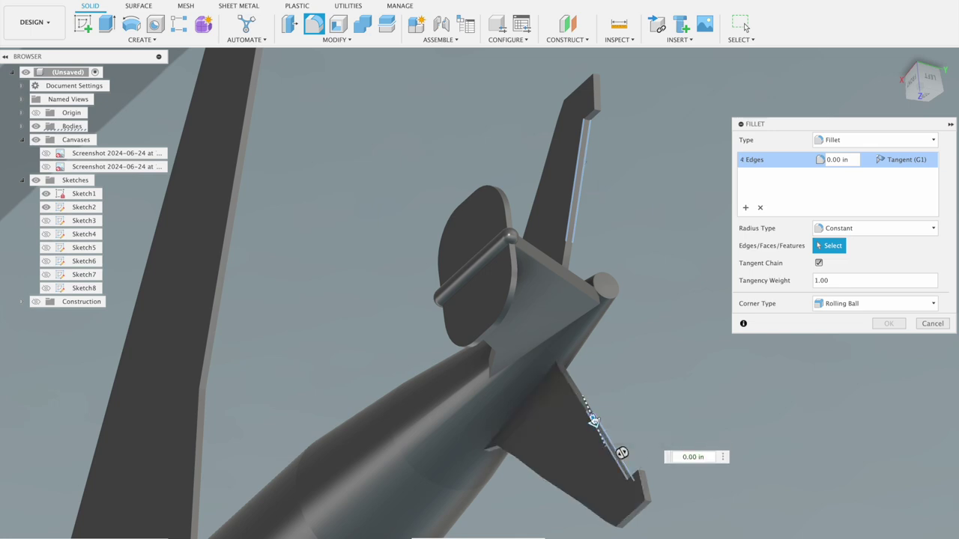
pyautogui.write('0.025')
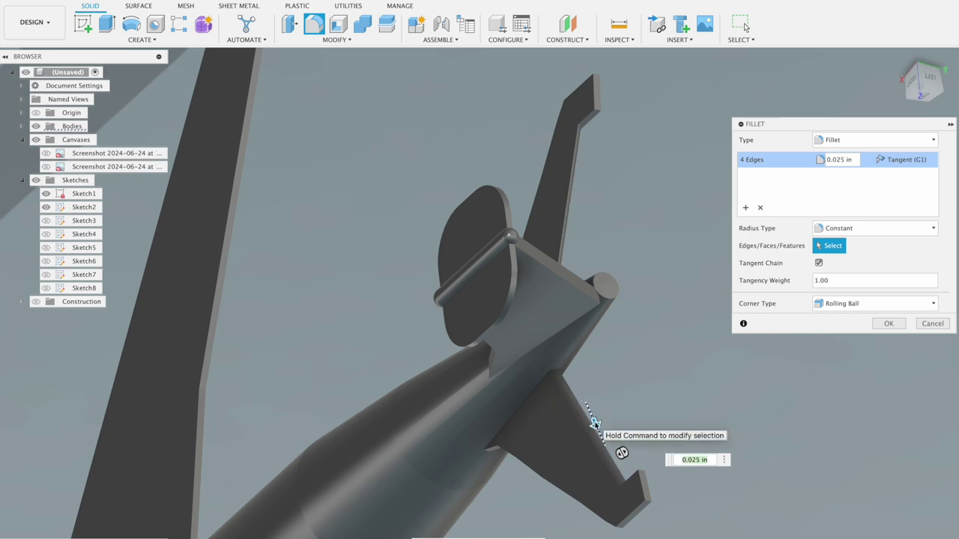
pyautogui.click(892, 323)
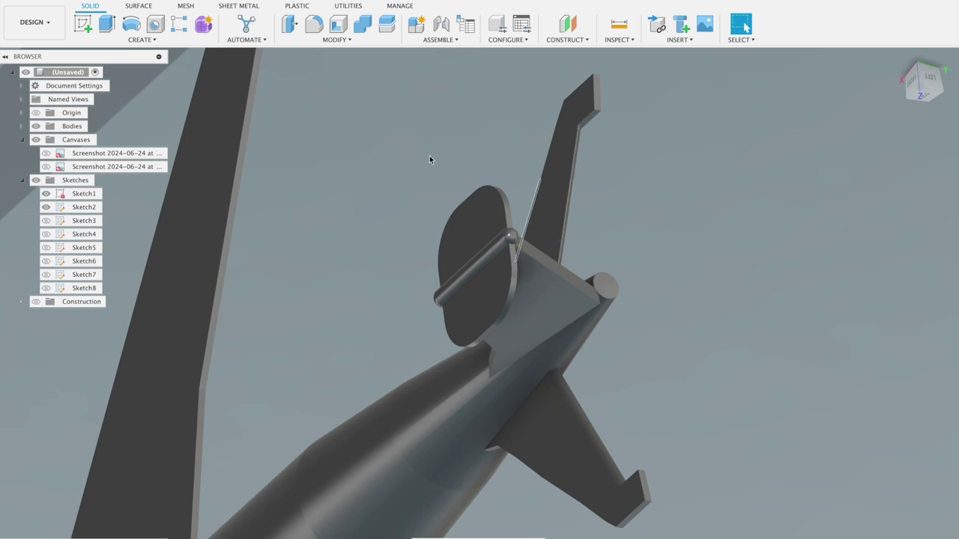
pyautogui.moveTo(790, 210)
pyautogui.keyDown('shift'); pyautogui.mouseDown(button='middle')
pyautogui.moveTo(747, 212)
pyautogui.moveTo(750, 238)
pyautogui.mouseUp(button='middle'); pyautogui.keyUp('shift')
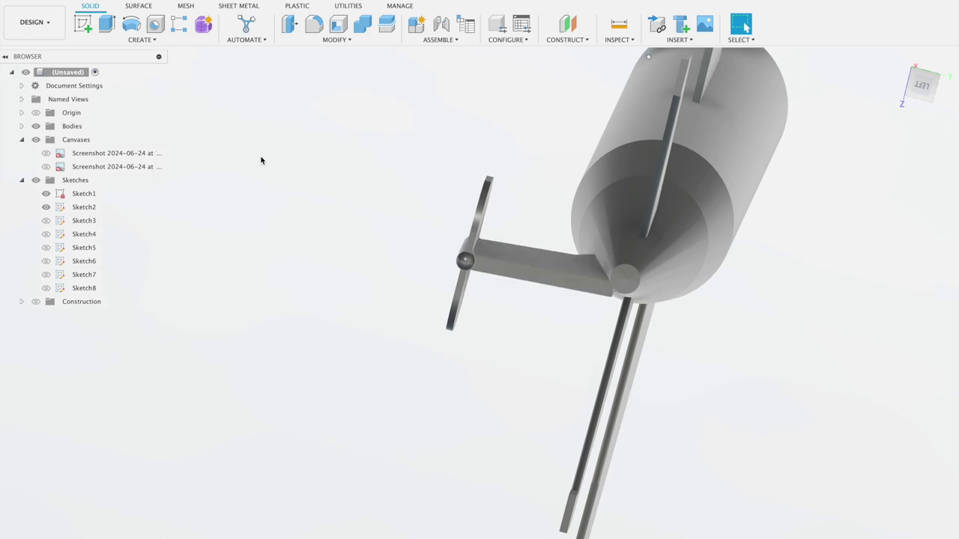
# Try raising the arm's top face 0.05 in by extrusion, then discard it.
pyautogui.click(111, 33)
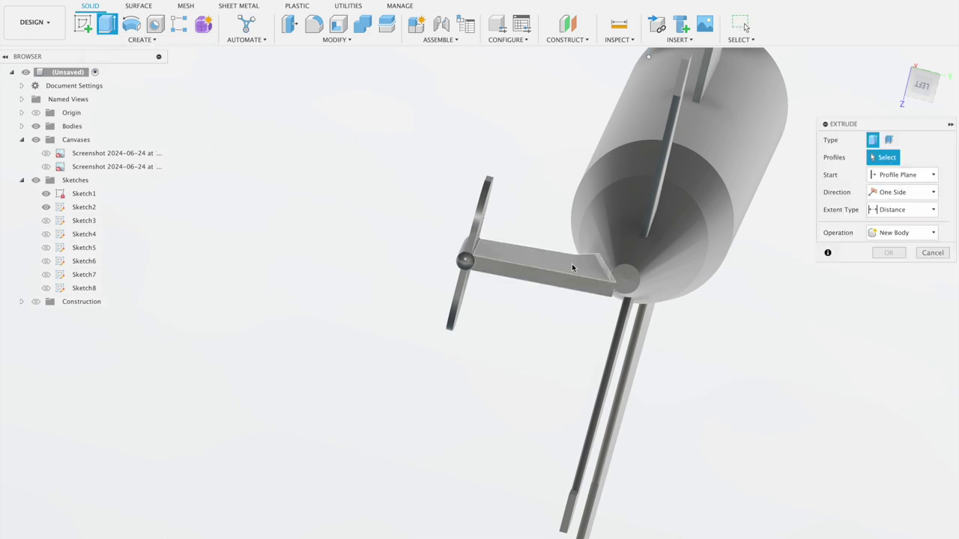
pyautogui.click(570, 262)
pyautogui.moveTo(569, 257); pyautogui.dragTo(573, 256)
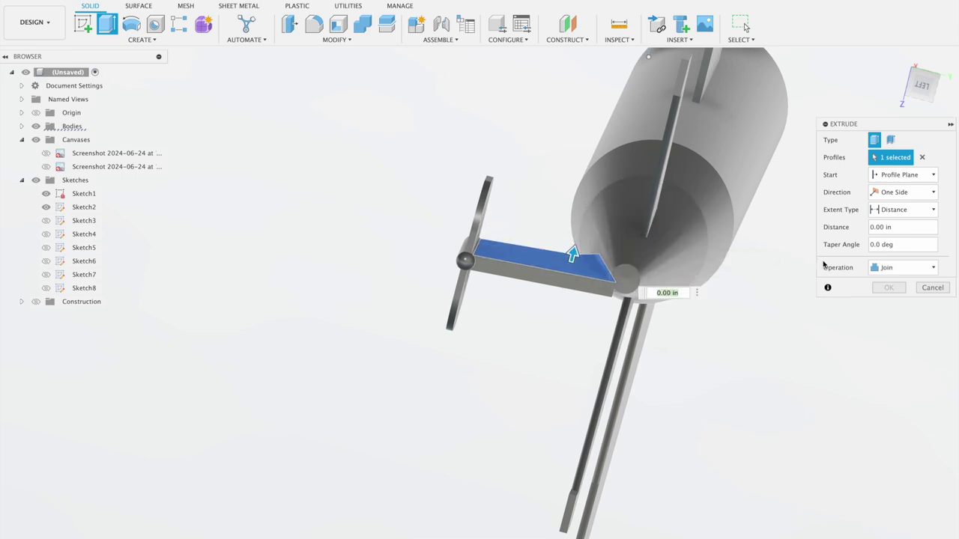
pyautogui.click(946, 288)
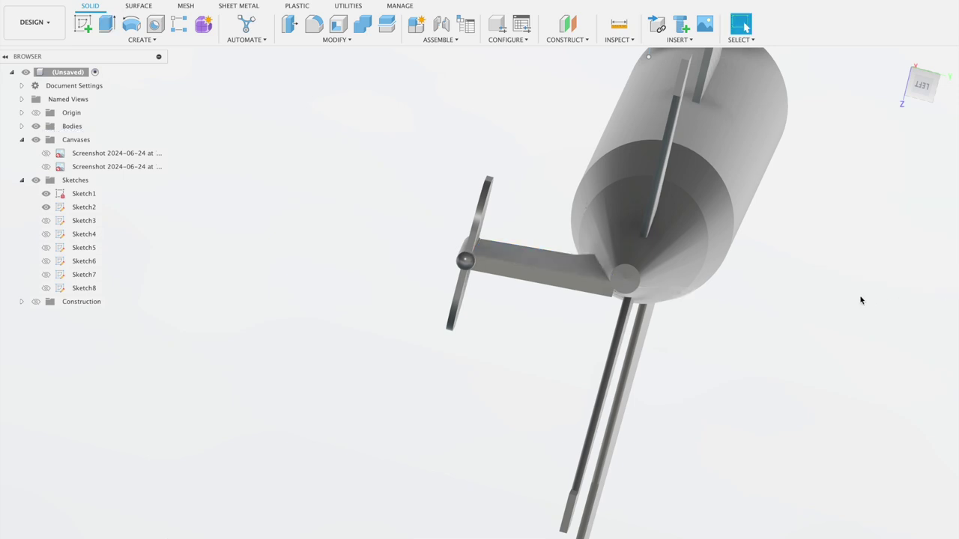
pyautogui.keyDown('shift'); pyautogui.moveTo(847, 320); pyautogui.dragTo(842, 304, button='middle'); pyautogui.keyUp('shift')
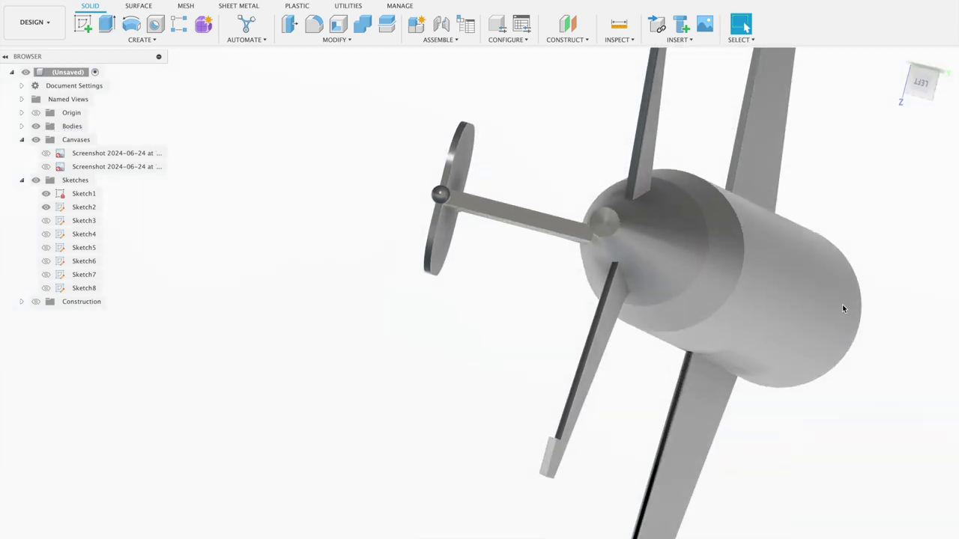
# Preview a 0.025 in fillet on the arm-pod joint edge, then set it aside for Extrude.
pyautogui.click(313, 26)
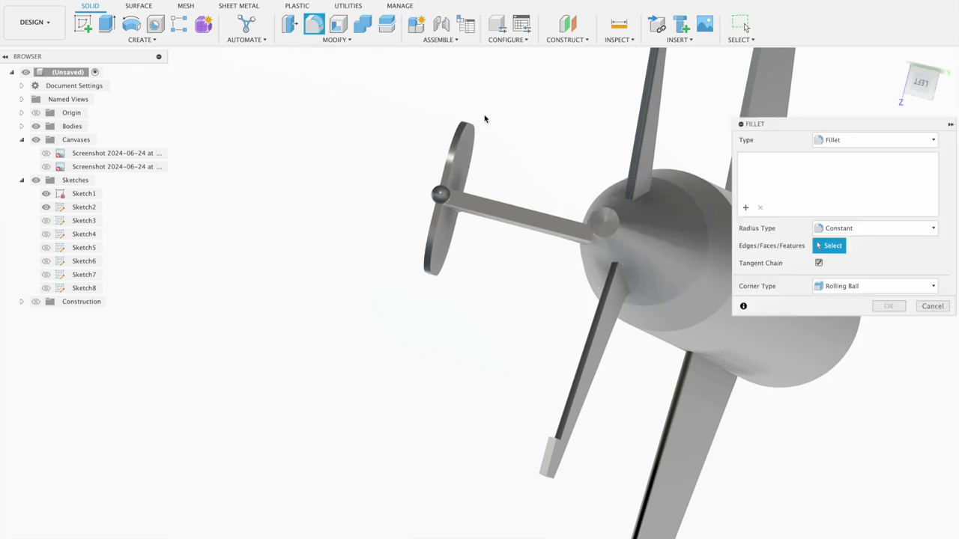
pyautogui.click(604, 213)
pyautogui.moveTo(606, 200); pyautogui.dragTo(605, 203)
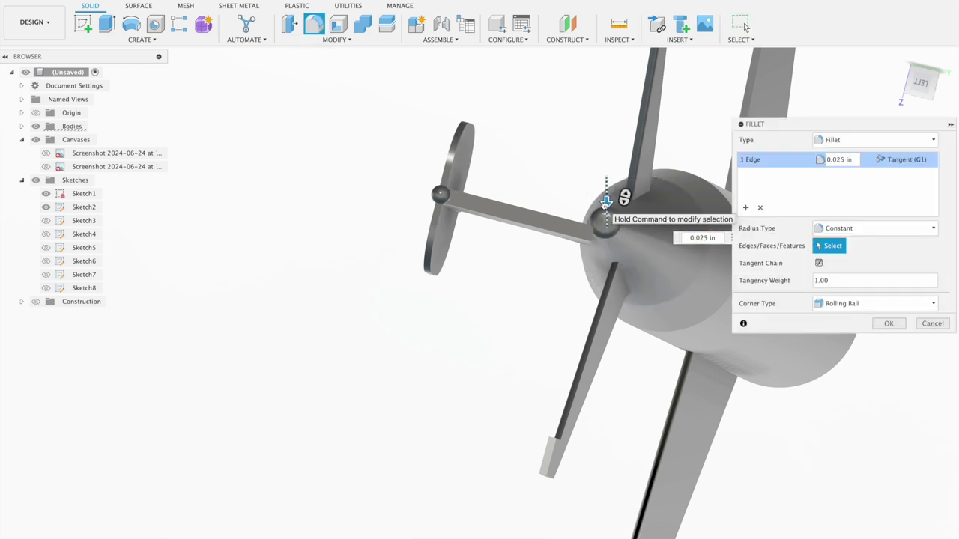
pyautogui.keyDown('shift'); pyautogui.moveTo(595, 193); pyautogui.dragTo(596, 230, button='middle'); pyautogui.keyUp('shift')
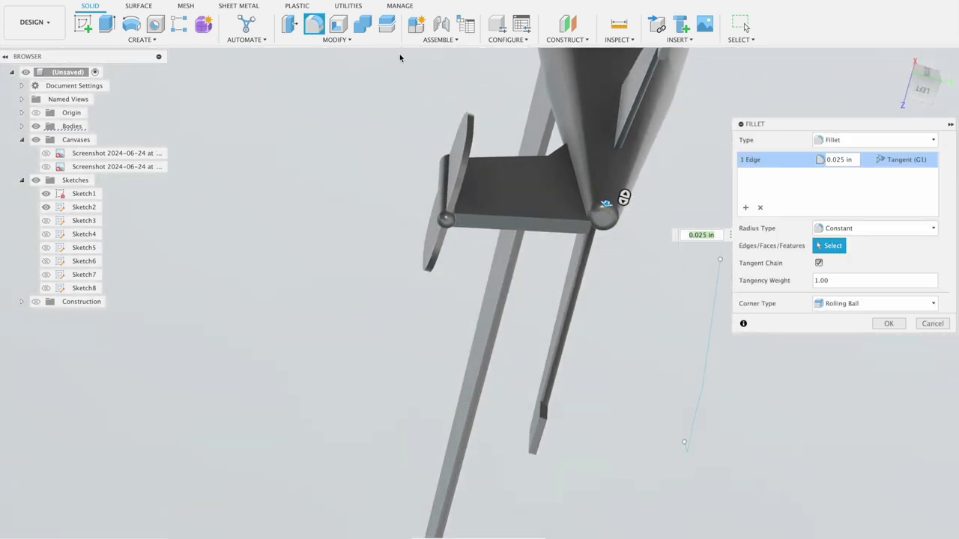
pyautogui.keyDown('shift'); pyautogui.moveTo(682, 300); pyautogui.dragTo(671, 330, button='middle'); pyautogui.keyUp('shift')
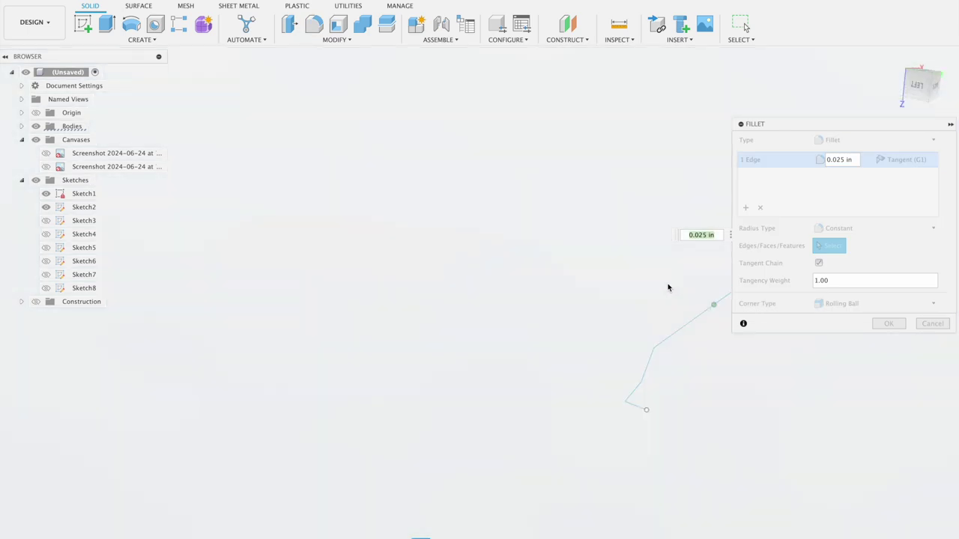
pyautogui.scroll(2, 844, 447)
pyautogui.scroll(3, 834, 449)
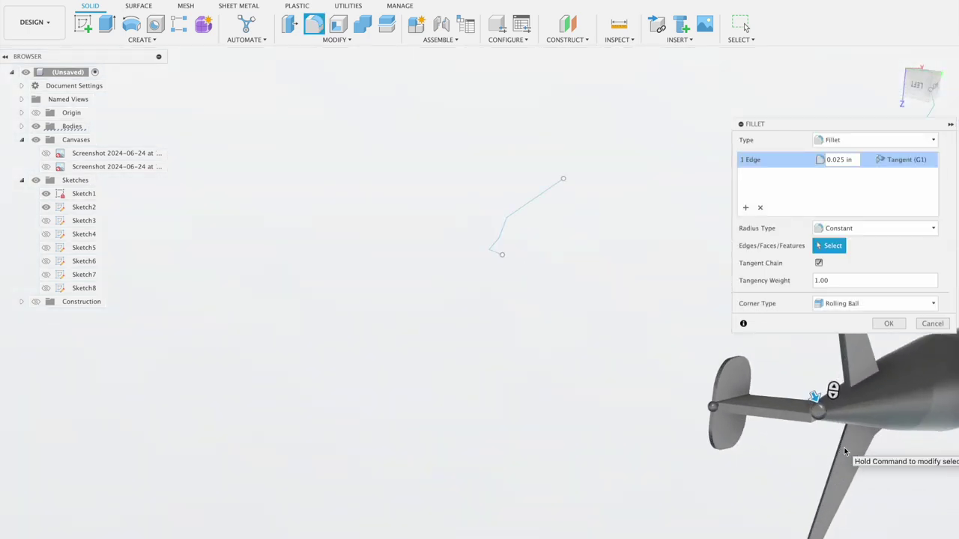
pyautogui.scroll(3, 809, 444)
pyautogui.scroll(5, 770, 416)
pyautogui.scroll(2, 769, 417)
pyautogui.scroll(3, 457, 373)
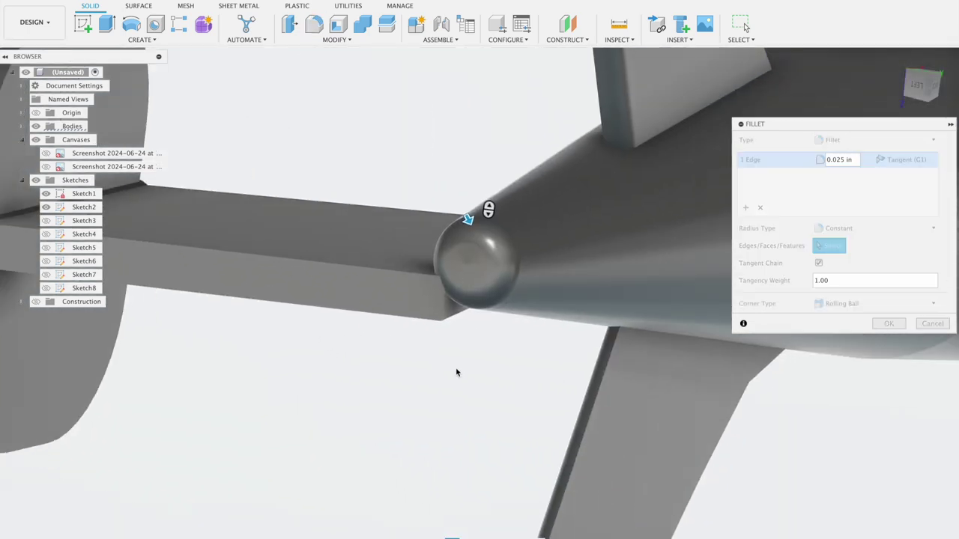
pyautogui.scroll(2, 455, 372)
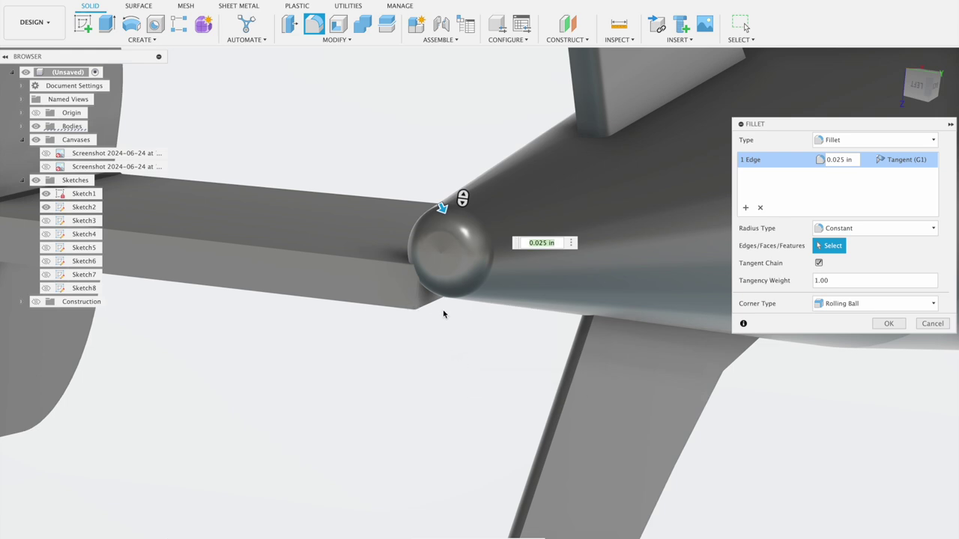
pyautogui.click(106, 24)
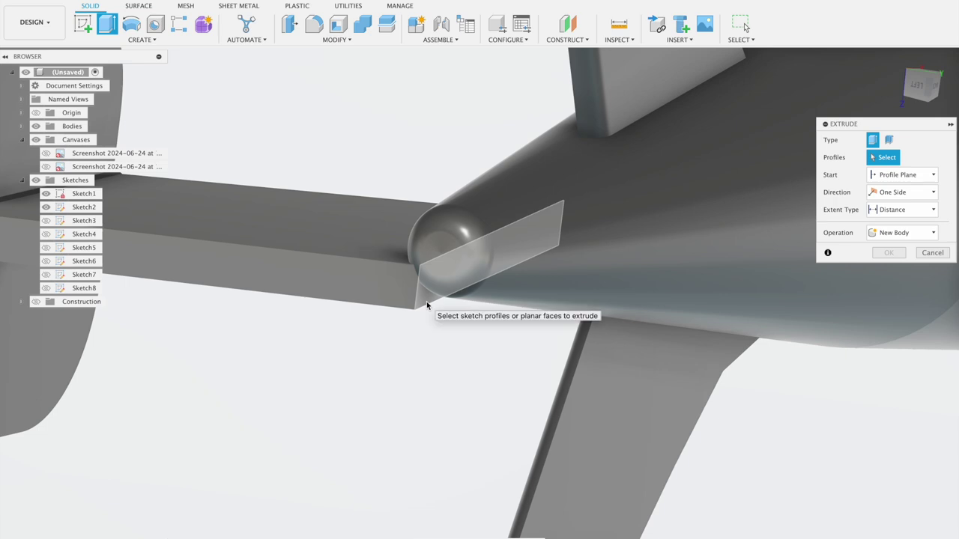
# Fillet the edge where the beam meets the fuselage with a 0.07 in radius.
pyautogui.click(314, 24)
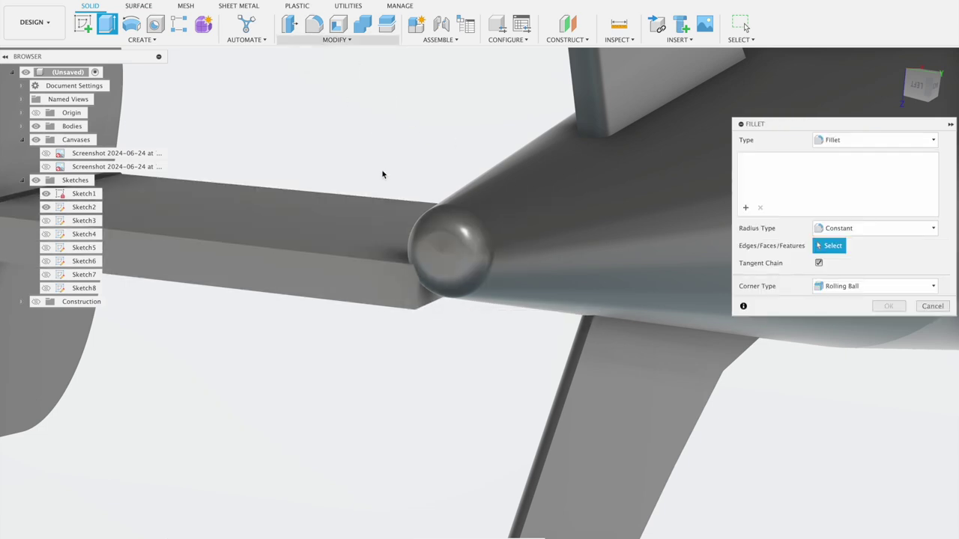
pyautogui.click(416, 313)
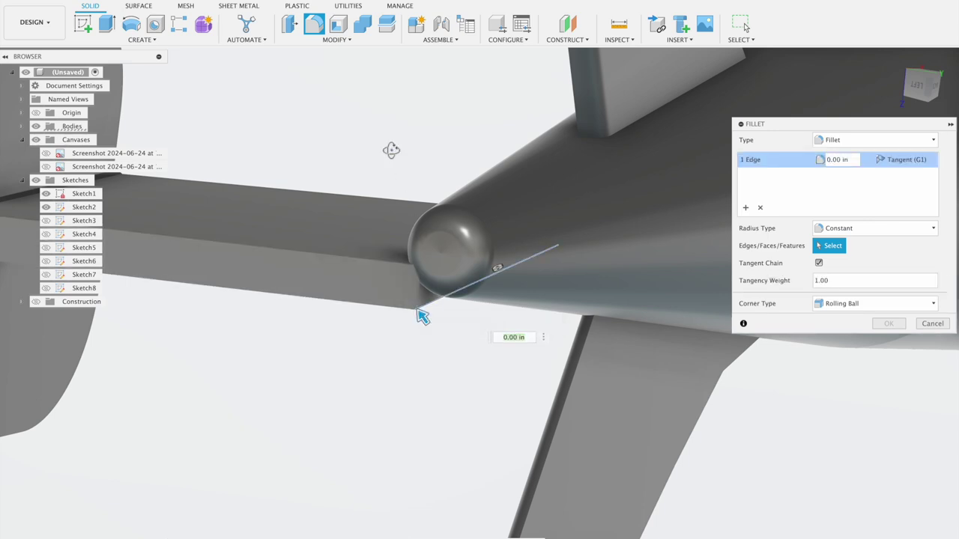
pyautogui.keyDown('shift'); pyautogui.moveTo(391, 150); pyautogui.dragTo(428, 214, button='middle'); pyautogui.keyUp('shift')
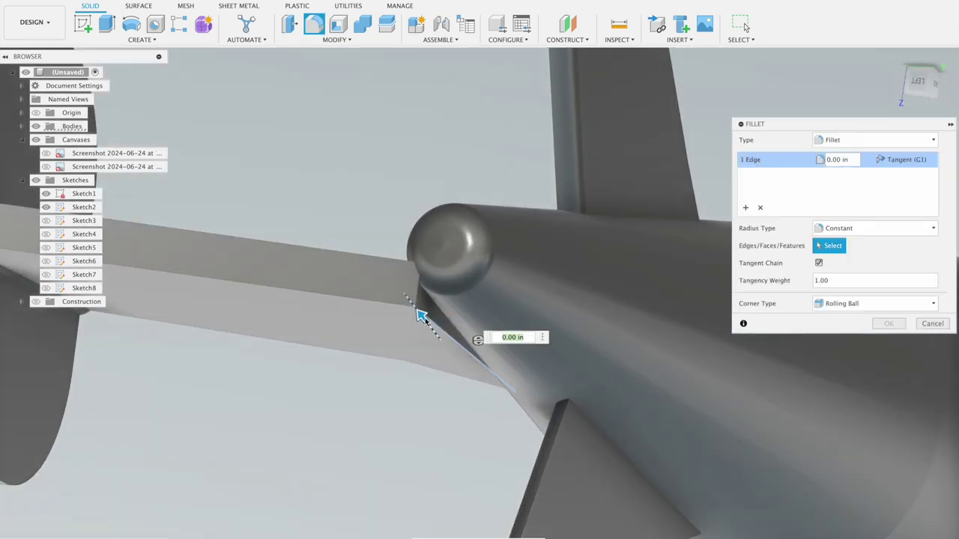
pyautogui.write('0.025')
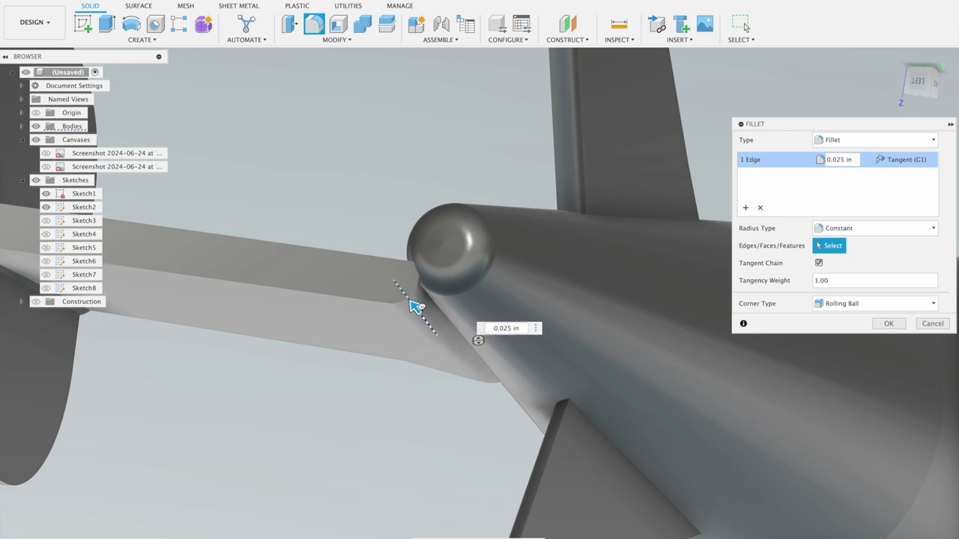
pyautogui.moveTo(419, 302); pyautogui.dragTo(416, 274)
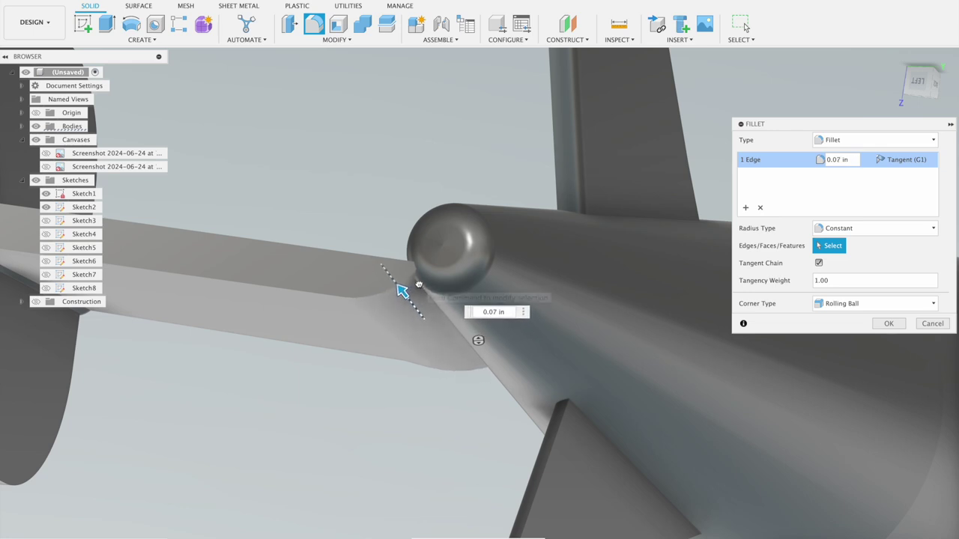
pyautogui.keyDown('shift'); pyautogui.moveTo(389, 192); pyautogui.dragTo(399, 214, button='middle'); pyautogui.keyUp('shift')
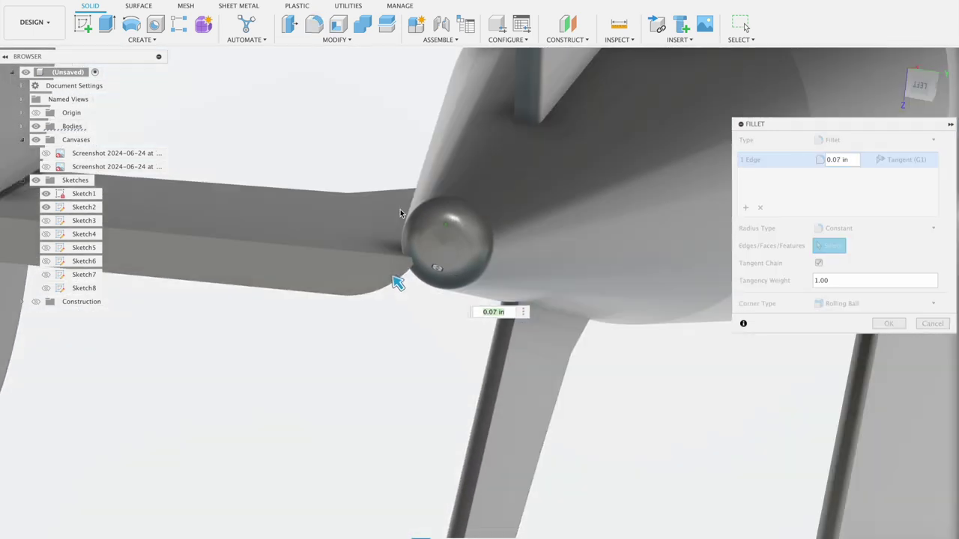
pyautogui.click(884, 327)
pyautogui.click(289, 28)
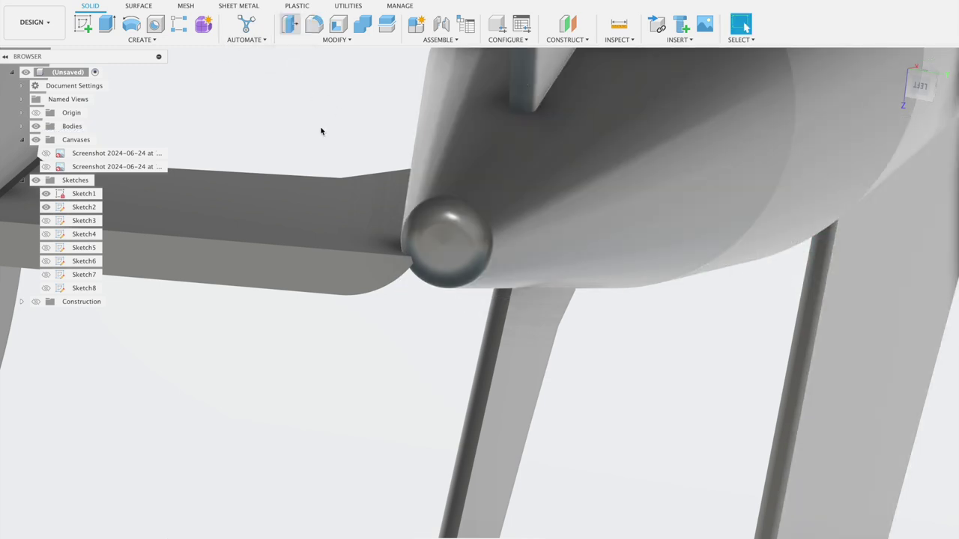
# After an abandoned face offset, extrude the beam's top face up 0.01 in as a join.
pyautogui.click(336, 218)
pyautogui.moveTo(337, 197); pyautogui.dragTo(339, 183)
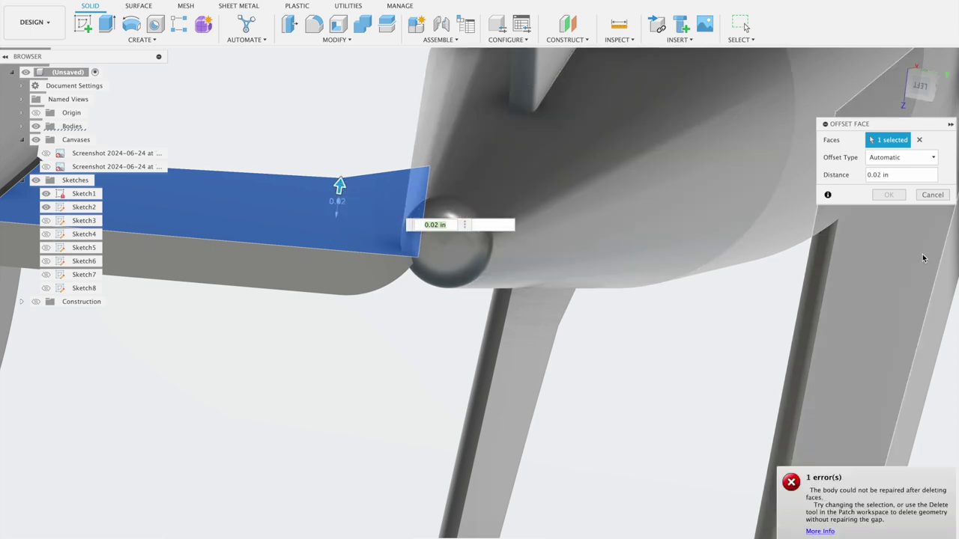
pyautogui.click(931, 196)
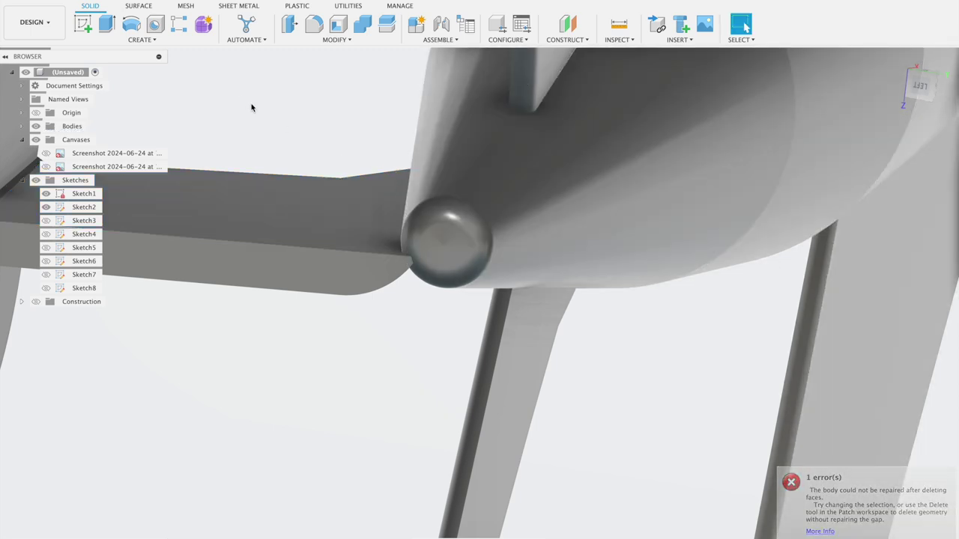
pyautogui.click(105, 27)
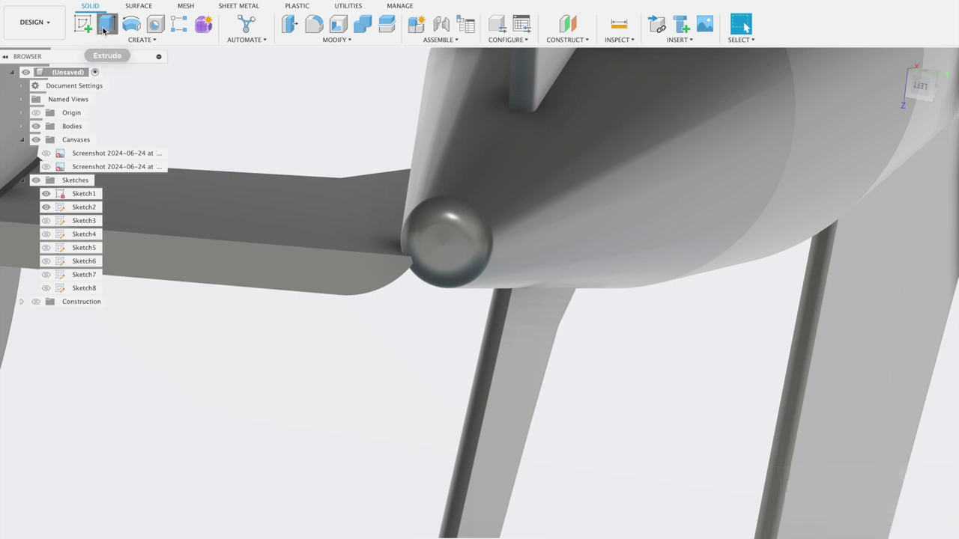
pyautogui.click(321, 217)
pyautogui.moveTo(321, 212); pyautogui.dragTo(323, 203)
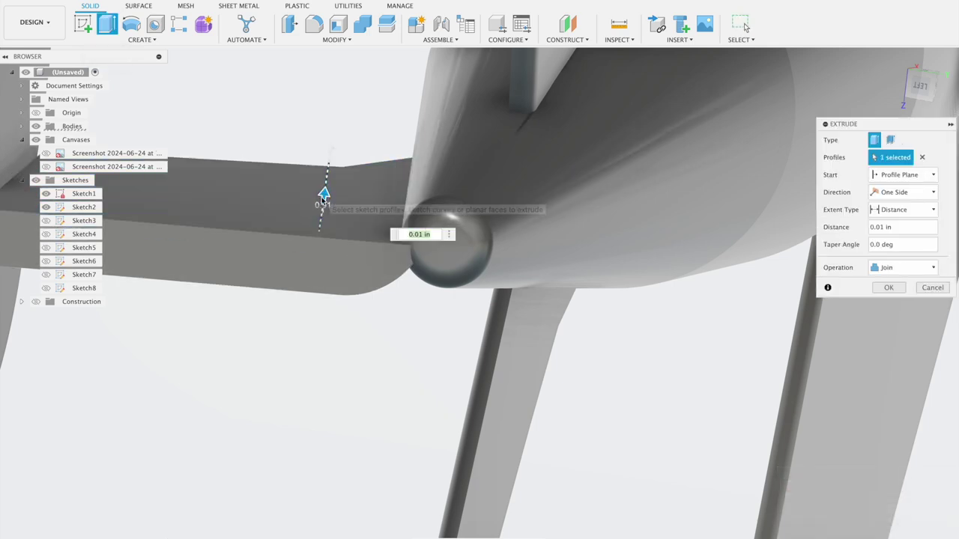
pyautogui.click(884, 288)
# Extrude the beam's top face up 0.03 in, changing the operation from Cut to Join.
pyautogui.click(310, 27)
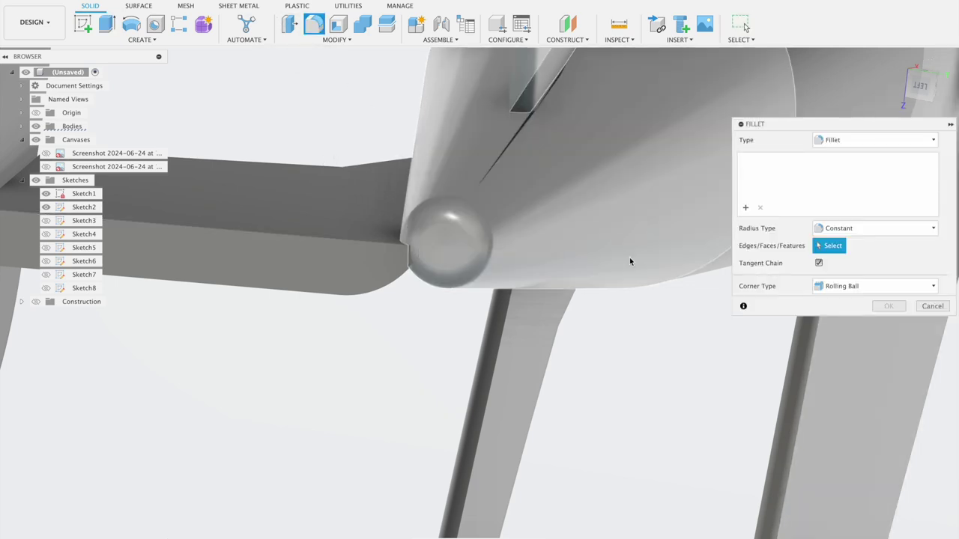
pyautogui.click(931, 306)
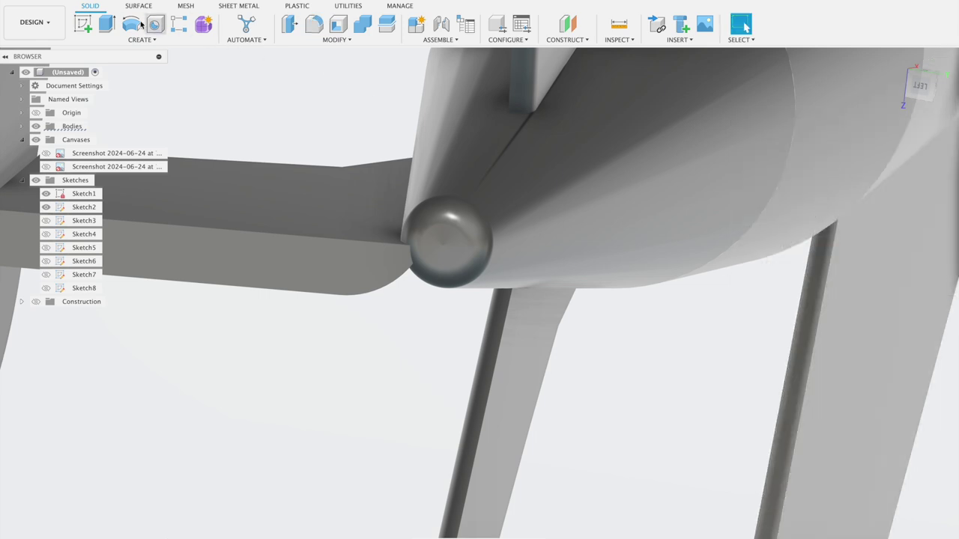
pyautogui.click(106, 24)
pyautogui.click(295, 195)
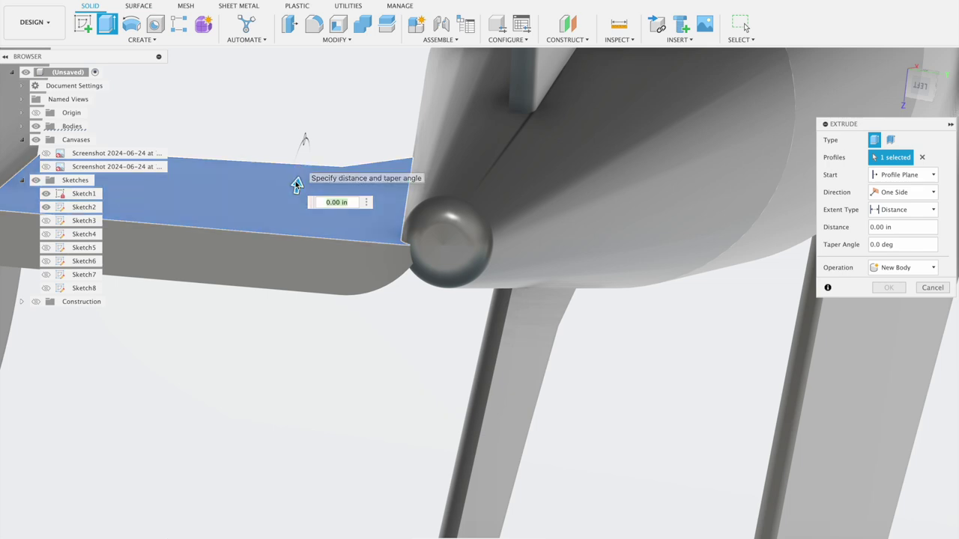
pyautogui.moveTo(298, 184); pyautogui.dragTo(302, 152)
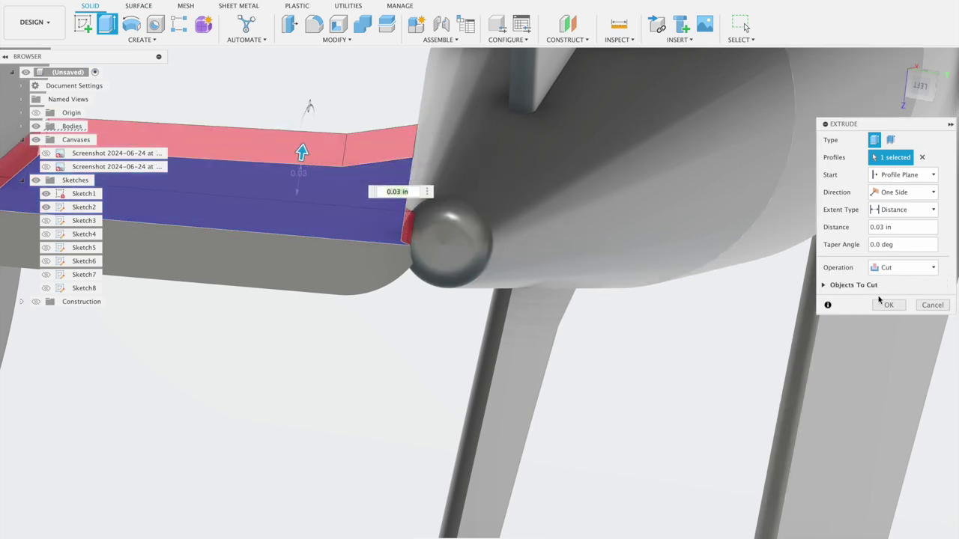
pyautogui.click(886, 264)
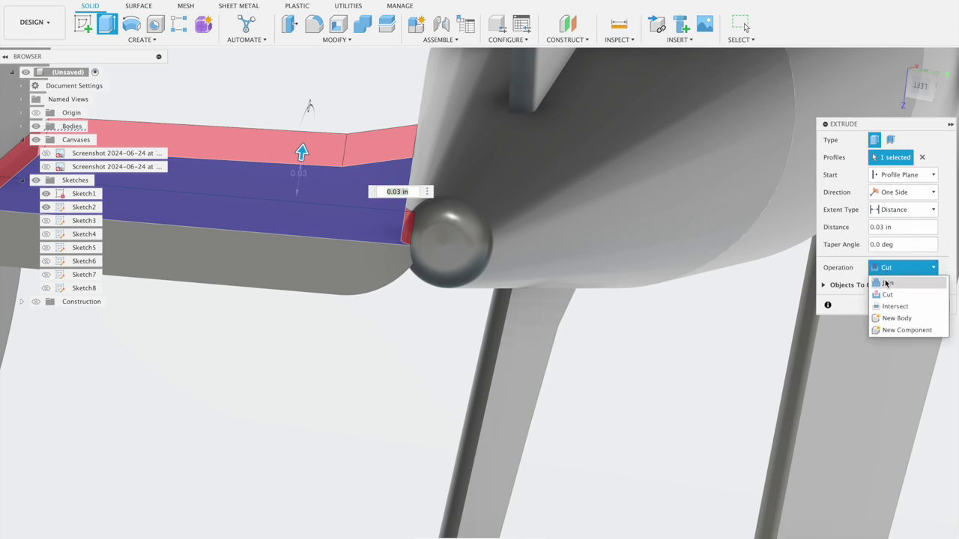
pyautogui.click(887, 283)
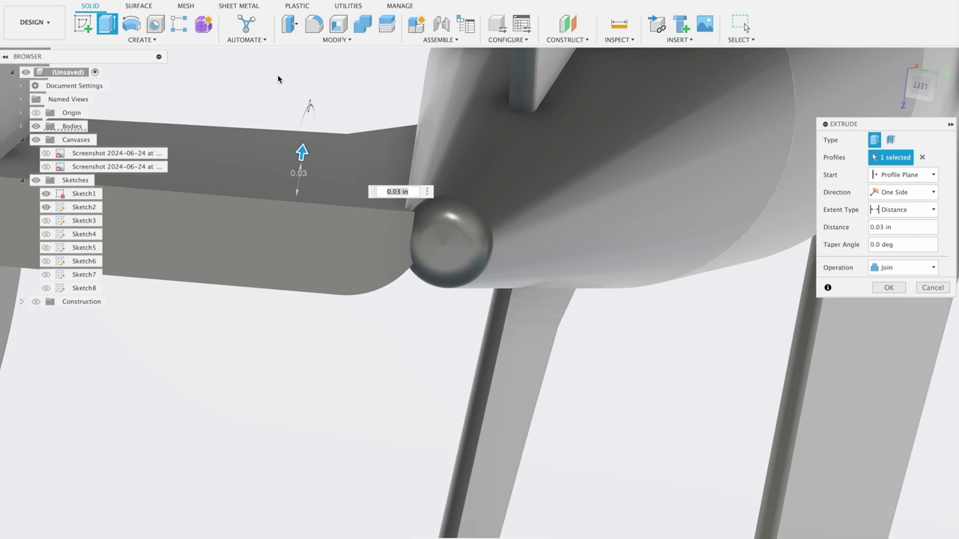
pyautogui.click(313, 26)
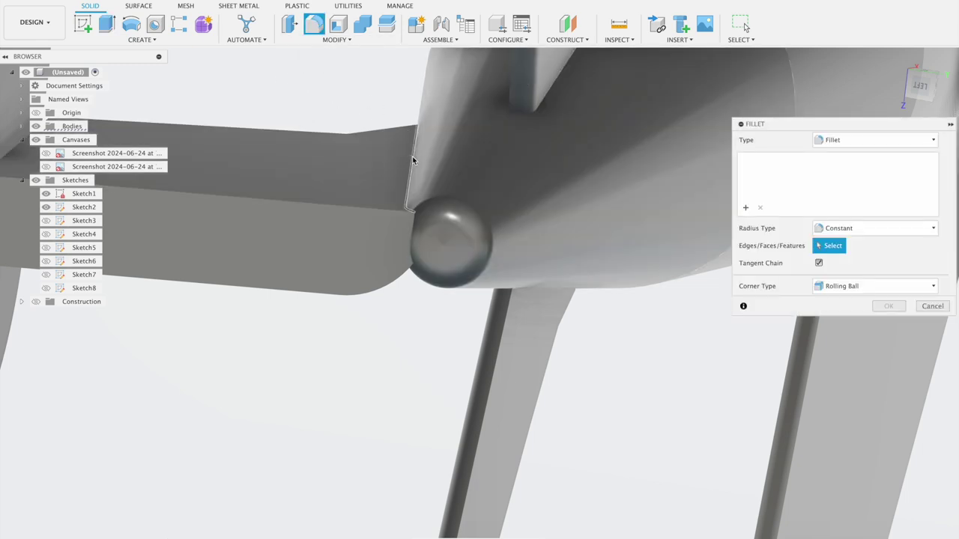
# Fillet the two beam edges at the fuselage joint with a 0.265 in radius.
pyautogui.click(412, 156)
pyautogui.moveTo(420, 154); pyautogui.dragTo(312, 205)
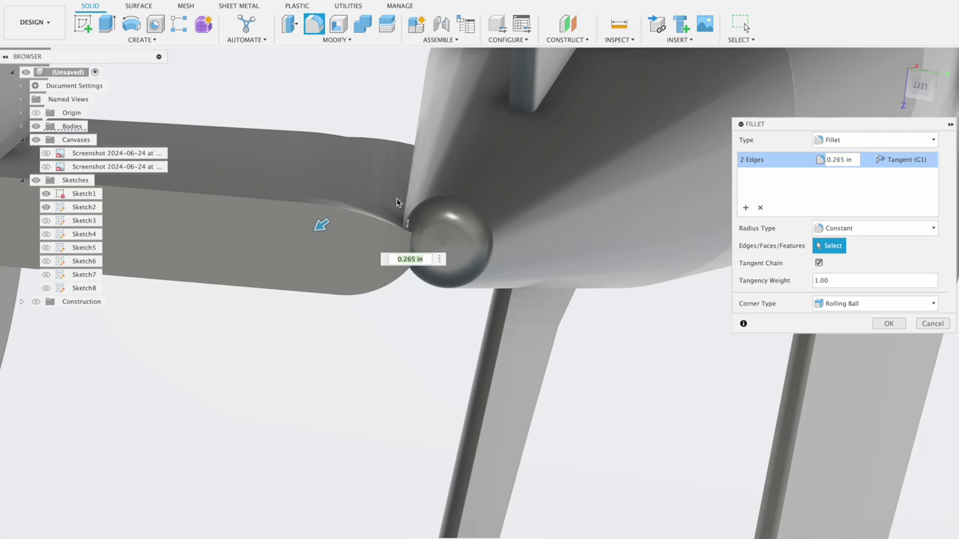
pyautogui.click(889, 327)
pyautogui.moveTo(430, 366)
pyautogui.keyDown('shift'); pyautogui.mouseDown(button='middle')
pyautogui.moveTo(495, 259)
pyautogui.moveTo(445, 241)
pyautogui.mouseUp(button='middle'); pyautogui.keyUp('shift')
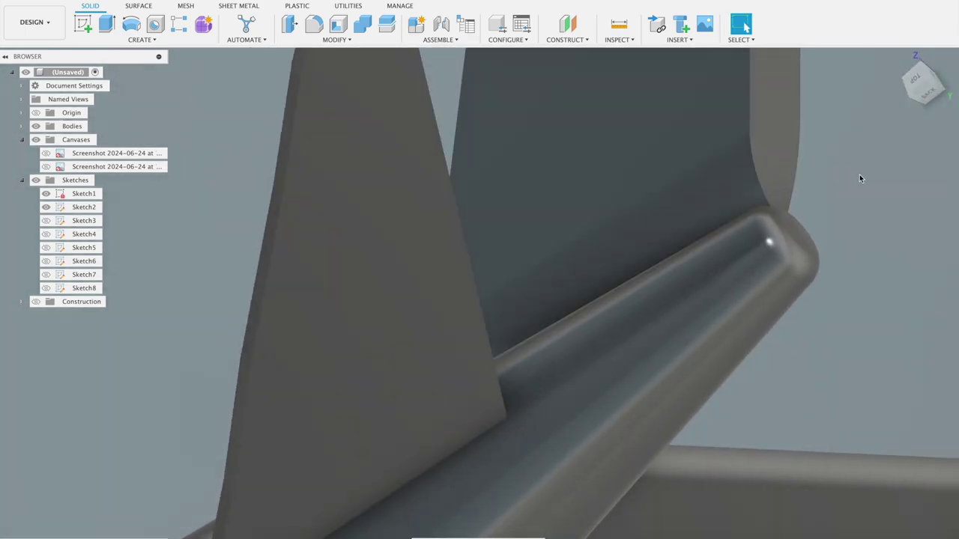
# Fillet the tail fin's top and outer edges with a 0.03 in radius.
pyautogui.scroll(-2, 859, 179)
pyautogui.moveTo(869, 192); pyautogui.dragTo(523, 340, button='middle')
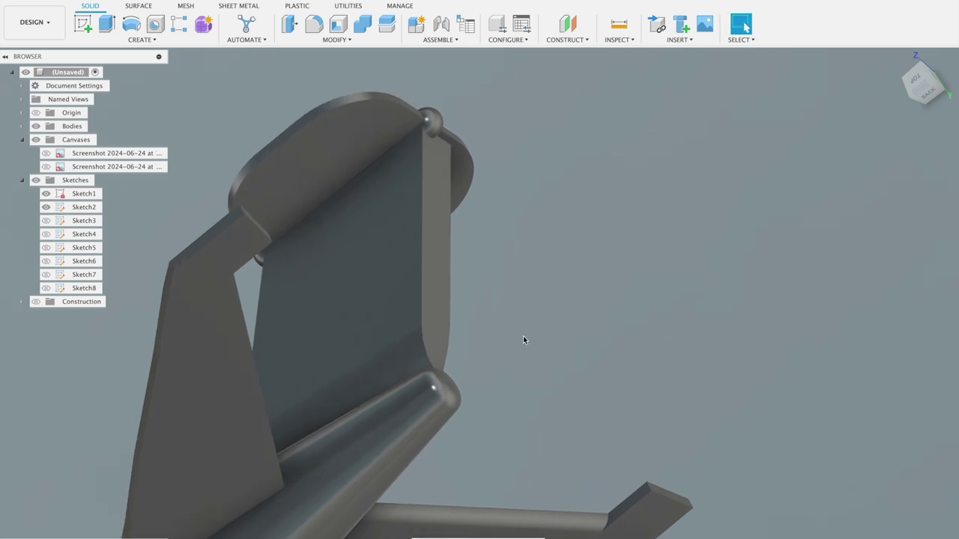
pyautogui.click(315, 28)
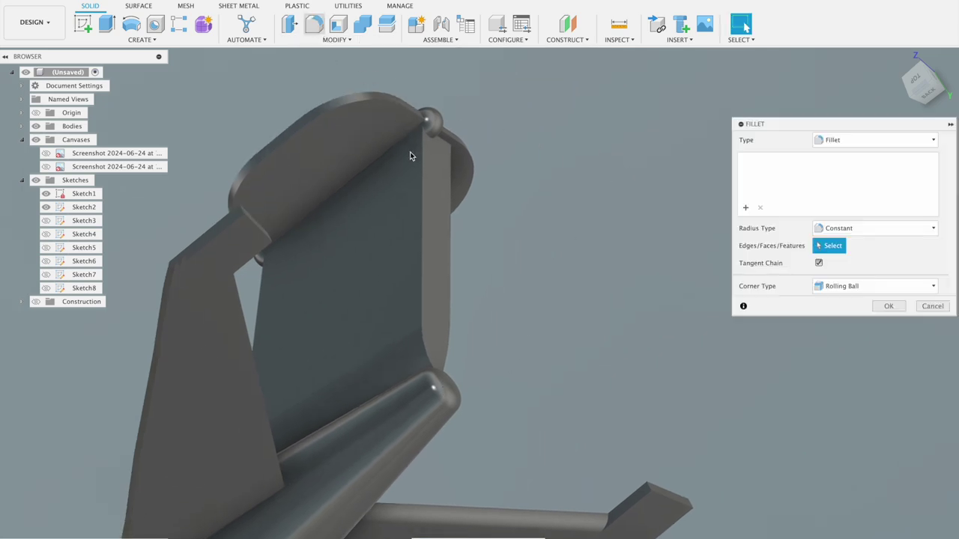
pyautogui.click(424, 167)
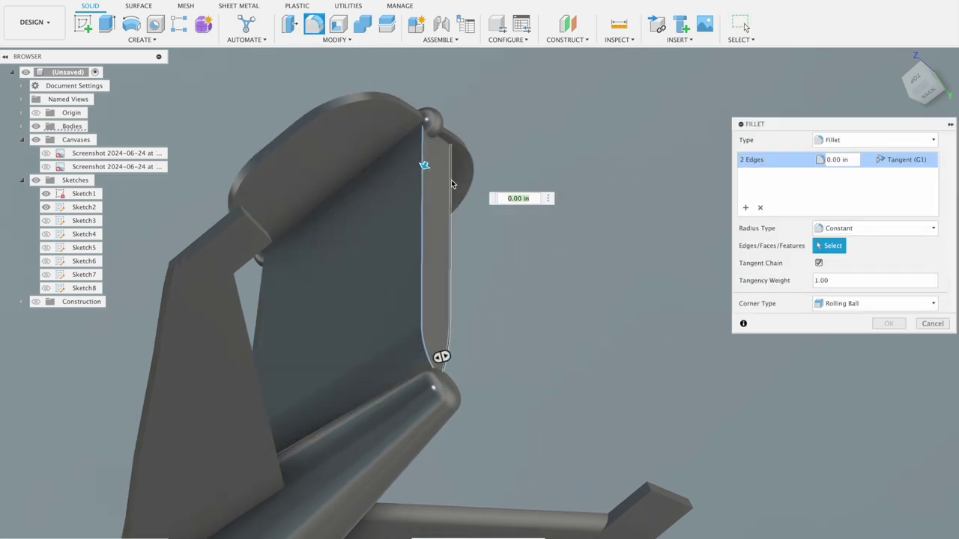
pyautogui.click(452, 183)
pyautogui.moveTo(458, 182); pyautogui.dragTo(448, 182)
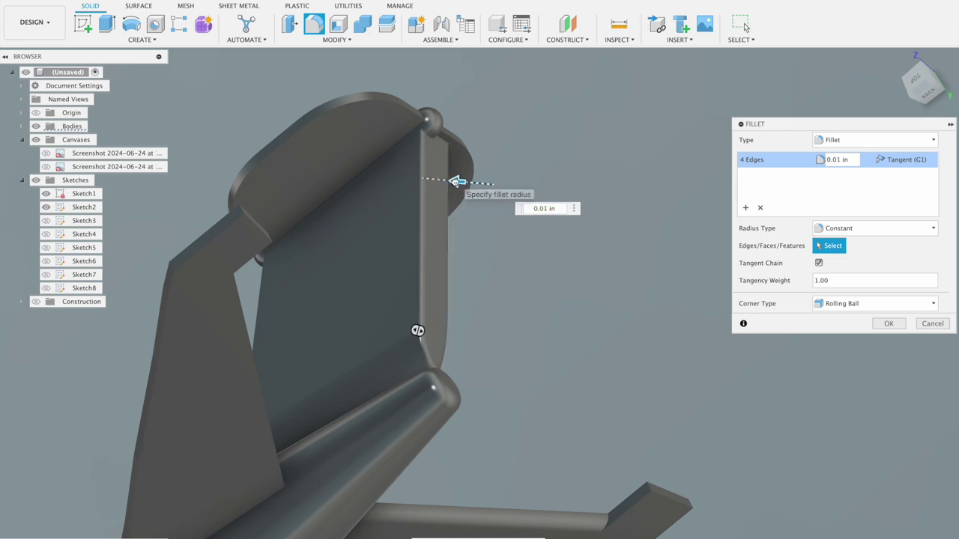
pyautogui.moveTo(448, 182); pyautogui.dragTo(450, 186)
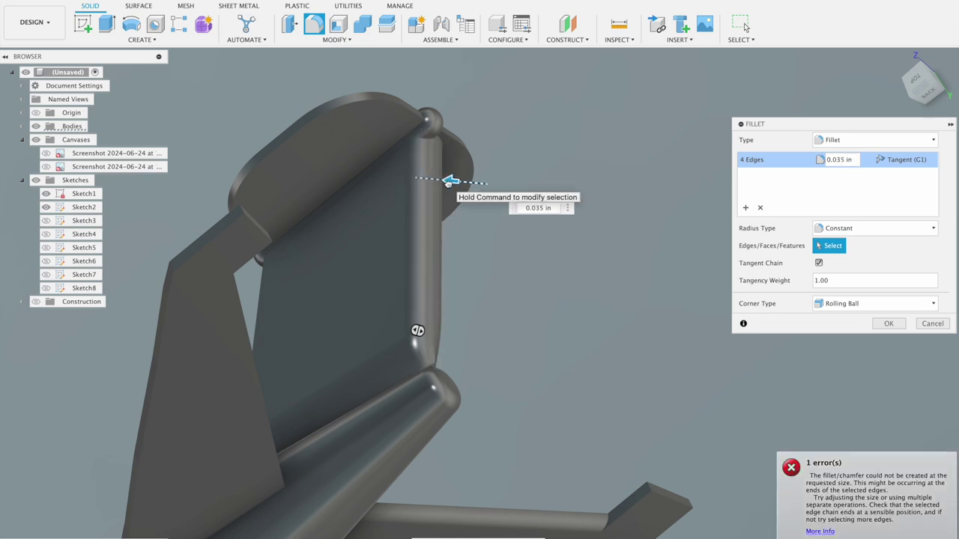
pyautogui.click(888, 323)
# Fillet three edges on the fin's other side with a 0.01 in radius.
pyautogui.moveTo(641, 303)
pyautogui.keyDown('shift'); pyautogui.mouseDown(button='middle')
pyautogui.moveTo(646, 283)
pyautogui.moveTo(681, 288)
pyautogui.mouseUp(button='middle'); pyautogui.keyUp('shift')
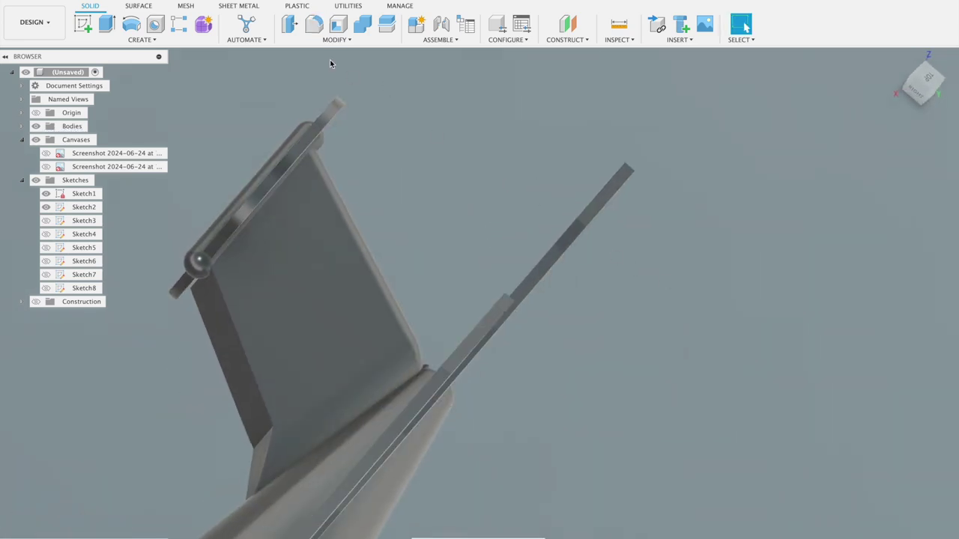
pyautogui.click(314, 25)
pyautogui.click(237, 341)
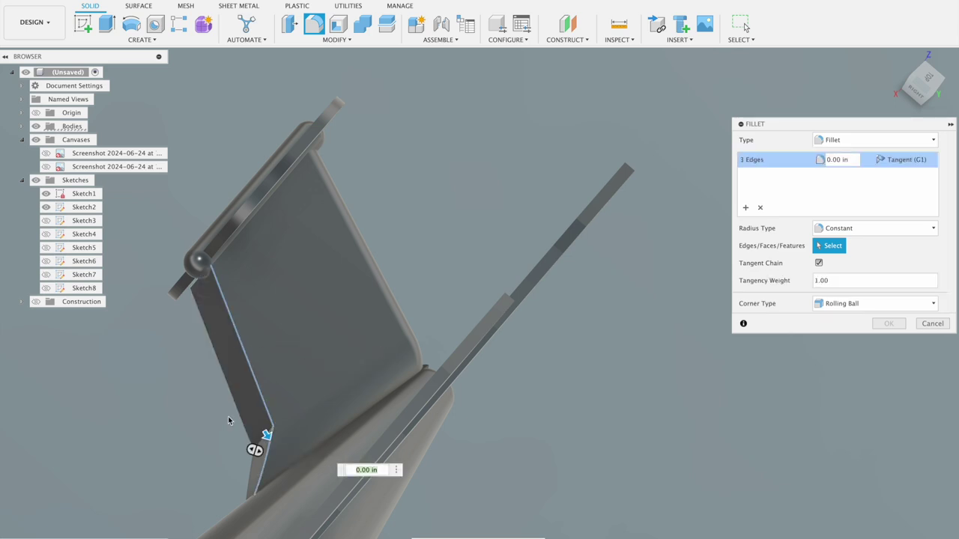
pyautogui.click(245, 439)
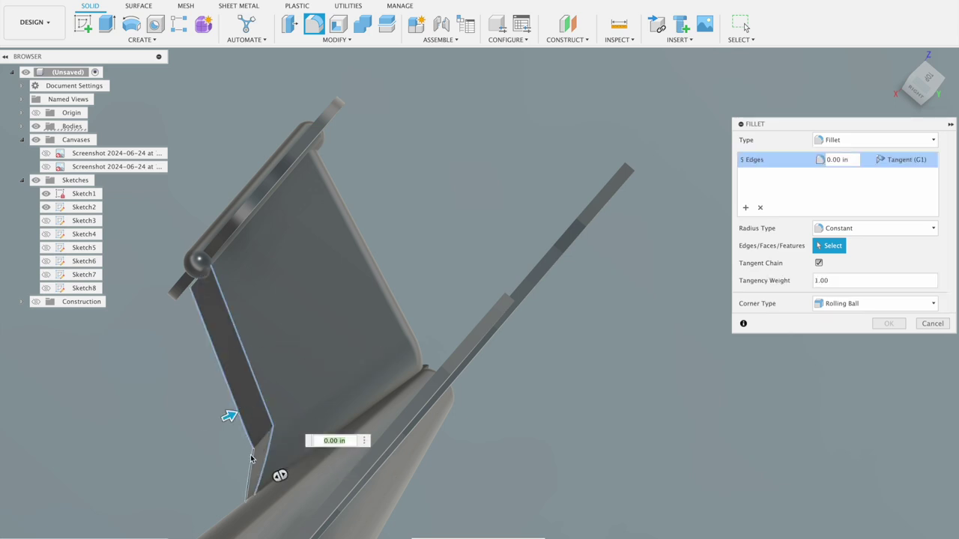
pyautogui.click(252, 461)
pyautogui.moveTo(242, 459); pyautogui.dragTo(246, 457)
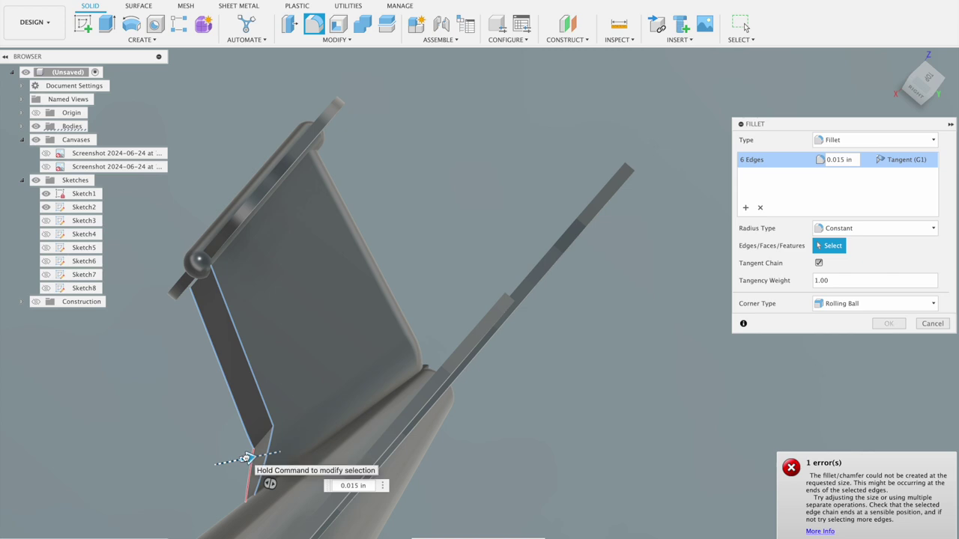
pyautogui.moveTo(246, 457); pyautogui.dragTo(245, 456)
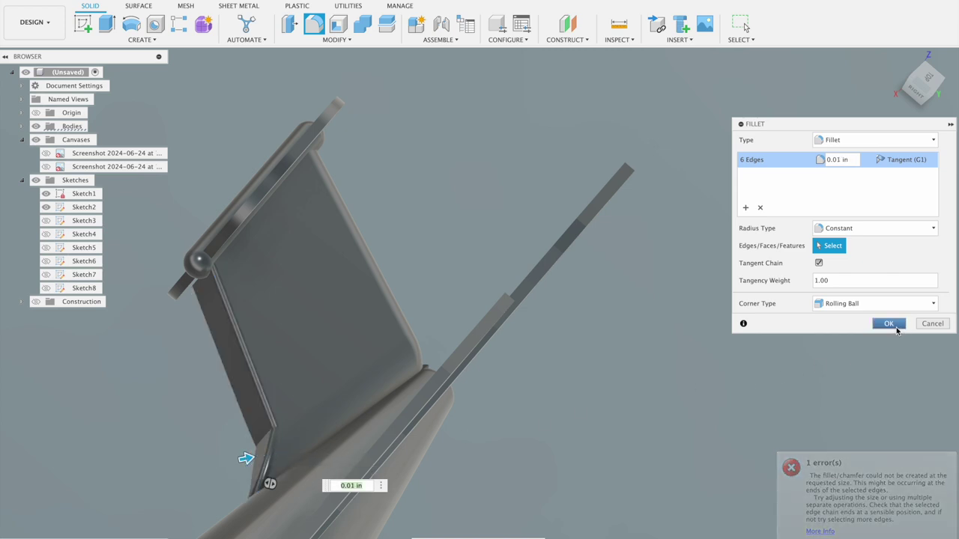
pyautogui.click(888, 323)
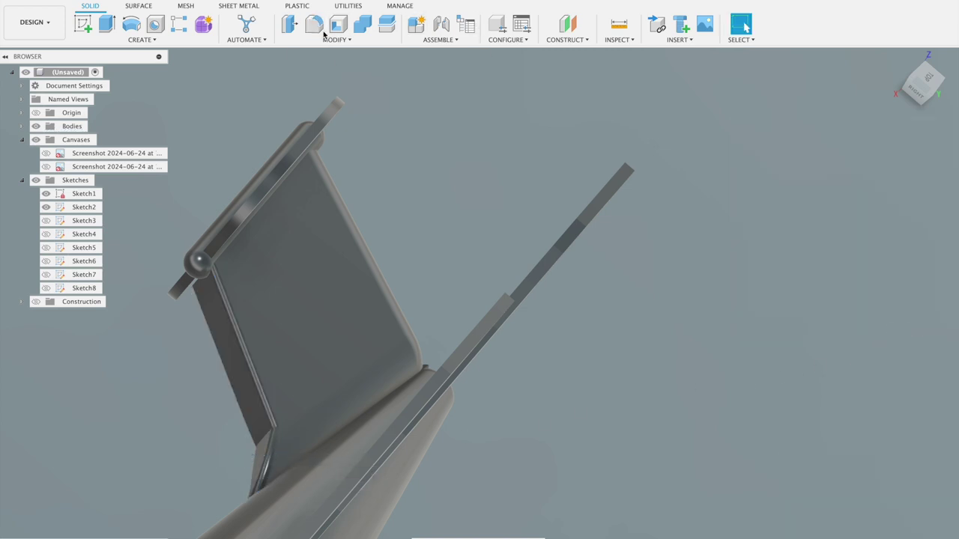
# Fillet the edges at the fin's base where it meets the fuselage with 0.235 in.
pyautogui.click(321, 28)
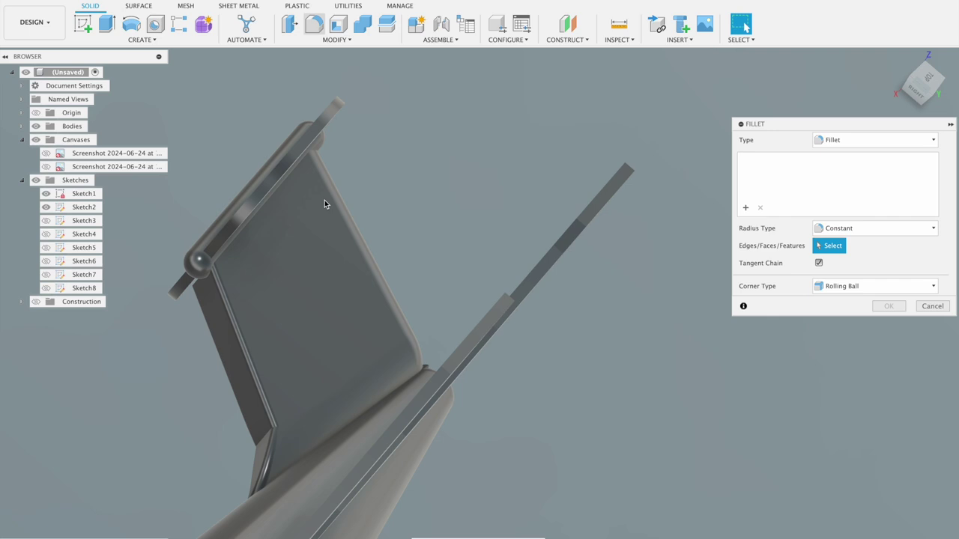
pyautogui.click(263, 441)
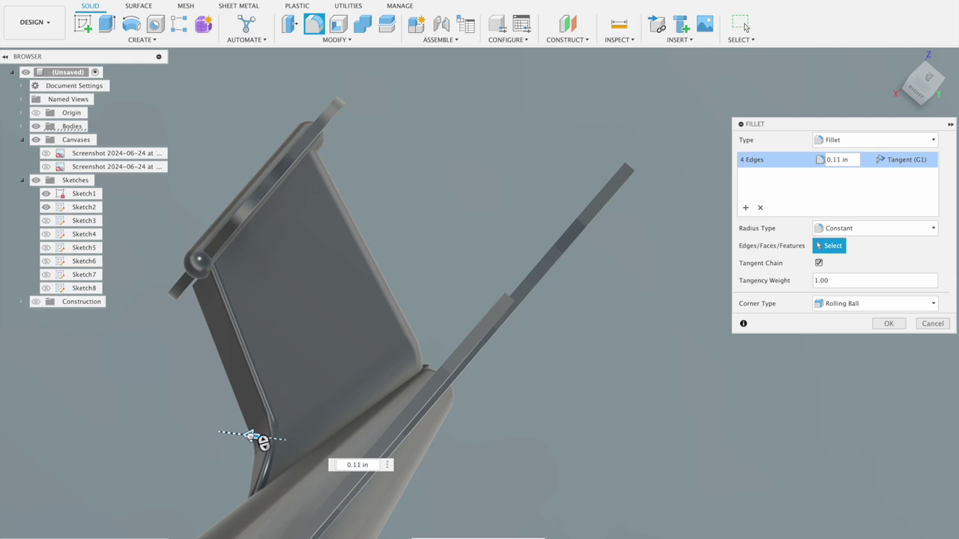
pyautogui.moveTo(247, 435); pyautogui.dragTo(249, 436)
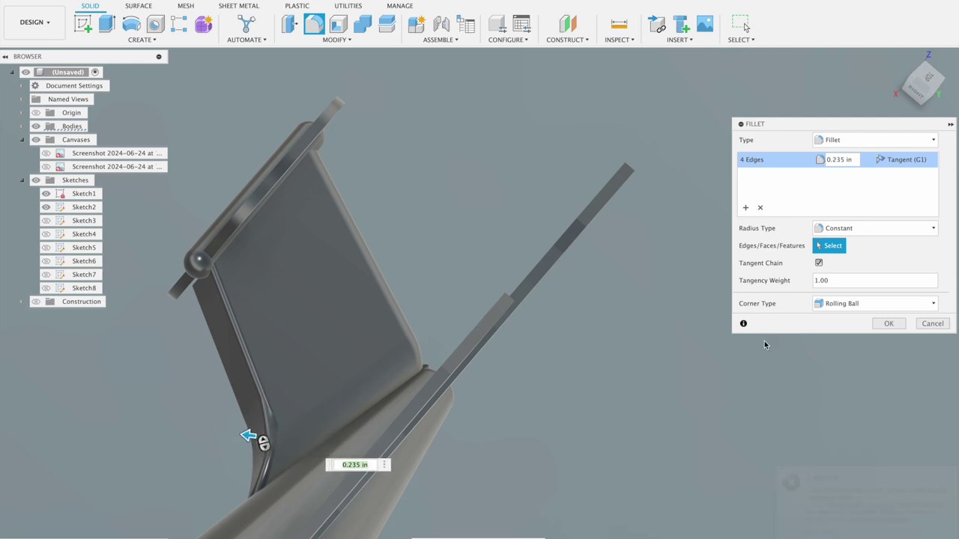
pyautogui.click(885, 326)
pyautogui.scroll(-3, 883, 327)
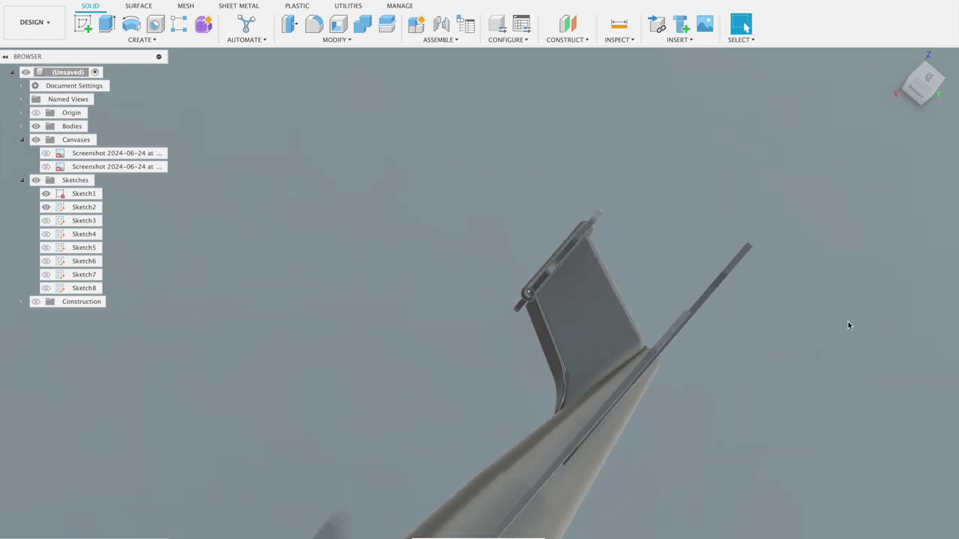
pyautogui.scroll(-3, 848, 321)
pyautogui.scroll(-2, 883, 419)
pyautogui.moveTo(824, 455)
pyautogui.keyDown('shift'); pyautogui.mouseDown(button='middle')
pyautogui.moveTo(653, 347)
pyautogui.moveTo(667, 398)
pyautogui.moveTo(657, 376)
pyautogui.moveTo(577, 365)
pyautogui.moveTo(557, 311)
pyautogui.moveTo(517, 304)
pyautogui.moveTo(575, 316)
pyautogui.mouseUp(button='middle'); pyautogui.keyUp('shift')
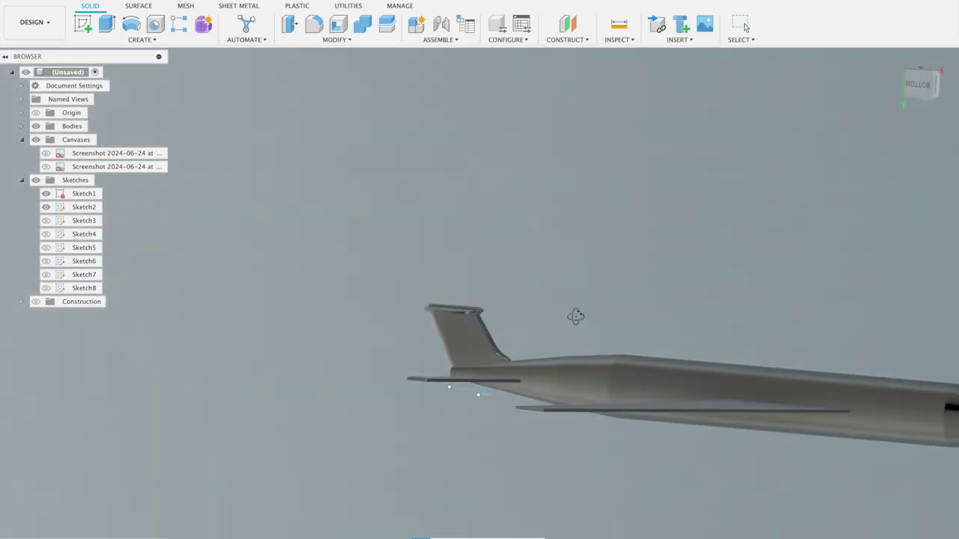
pyautogui.scroll(2, 719, 314)
pyautogui.scroll(2, 757, 319)
pyautogui.scroll(-4, 794, 329)
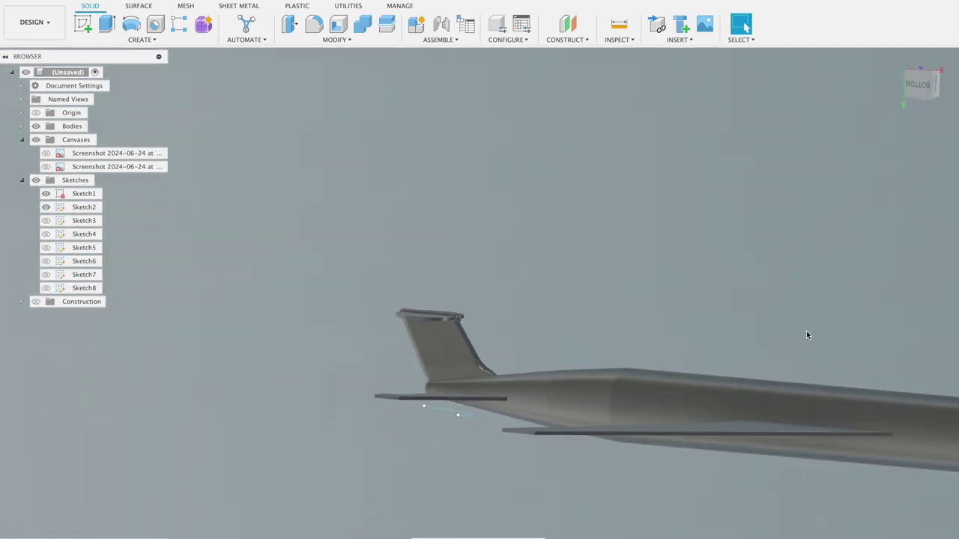
pyautogui.click(913, 87)
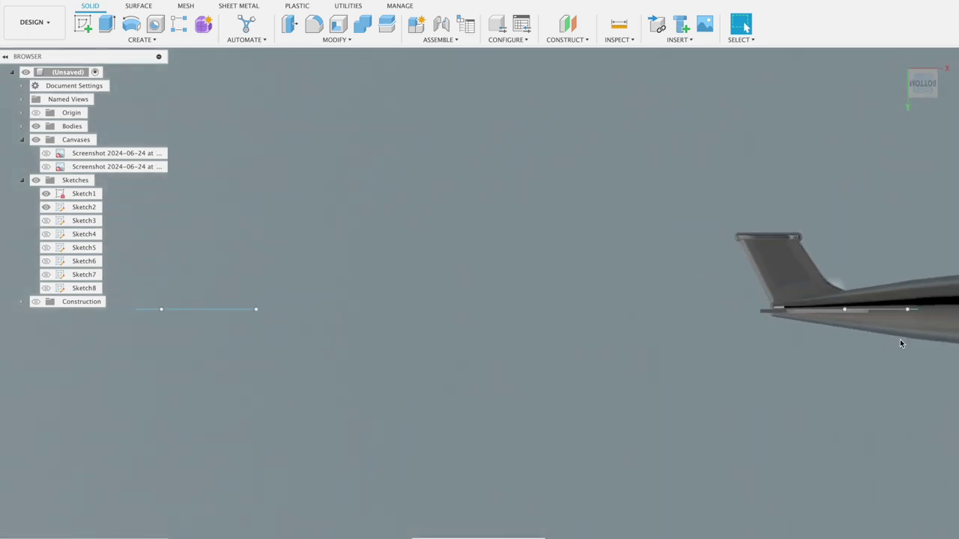
pyautogui.moveTo(845, 332); pyautogui.dragTo(335, 274, button='middle')
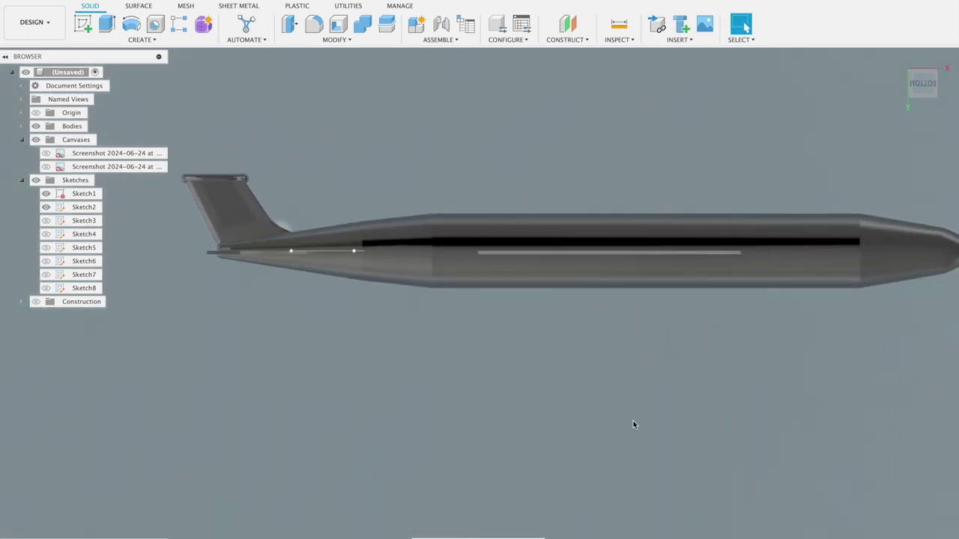
pyautogui.scroll(-1, 636, 389)
pyautogui.scroll(2, 774, 414)
pyautogui.keyDown('shift'); pyautogui.moveTo(748, 384); pyautogui.dragTo(741, 405, button='middle'); pyautogui.keyUp('shift')
pyautogui.keyDown('shift'); pyautogui.moveTo(651, 426); pyautogui.dragTo(659, 425, button='middle'); pyautogui.keyUp('shift')
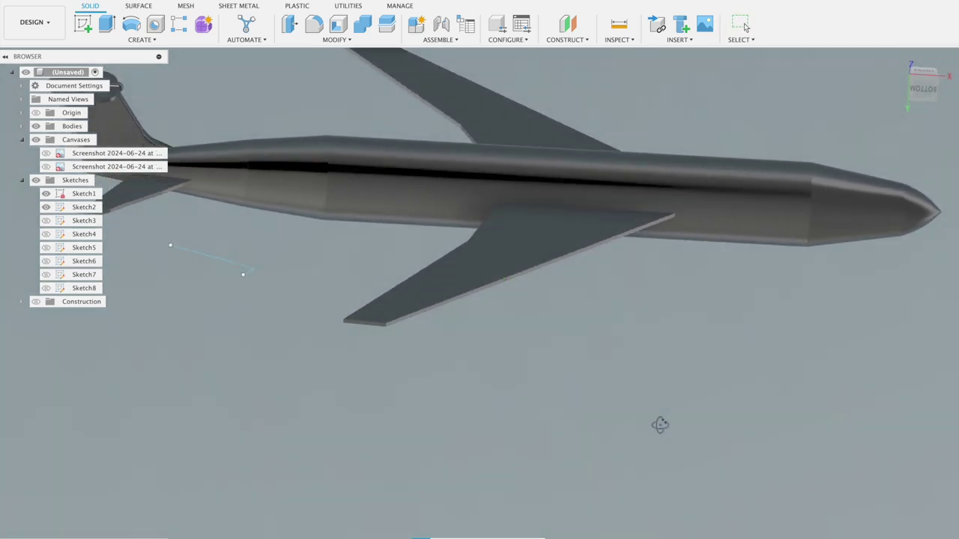
pyautogui.click(929, 73)
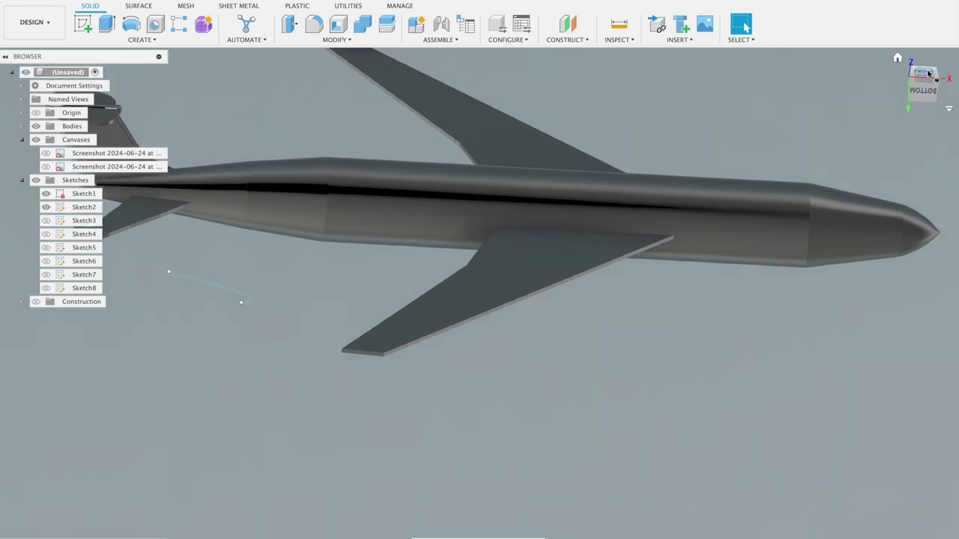
pyautogui.scroll(-3, 715, 346)
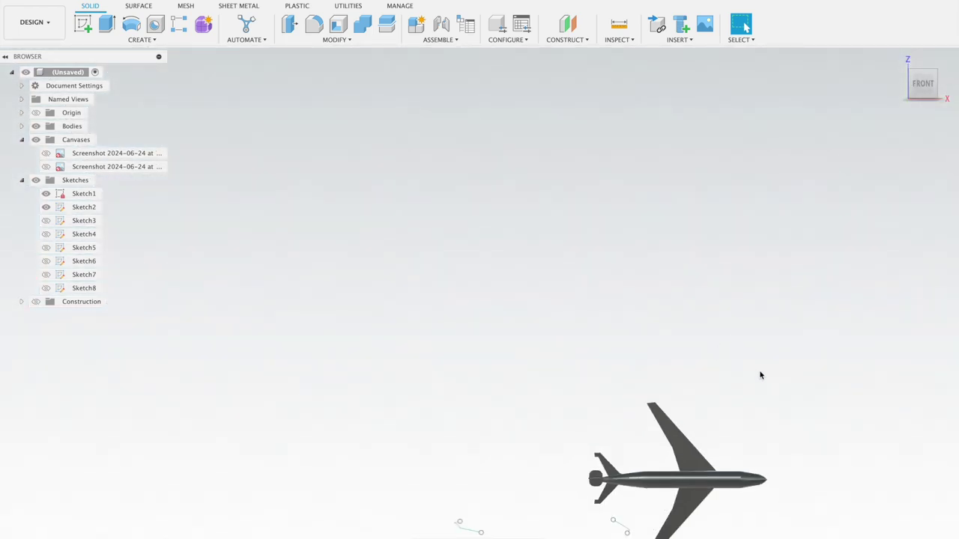
pyautogui.moveTo(831, 506)
pyautogui.mouseDown(button='middle')
pyautogui.moveTo(759, 442)
pyautogui.moveTo(602, 372)
pyautogui.mouseUp(button='middle')
pyautogui.scroll(2, 492, 406)
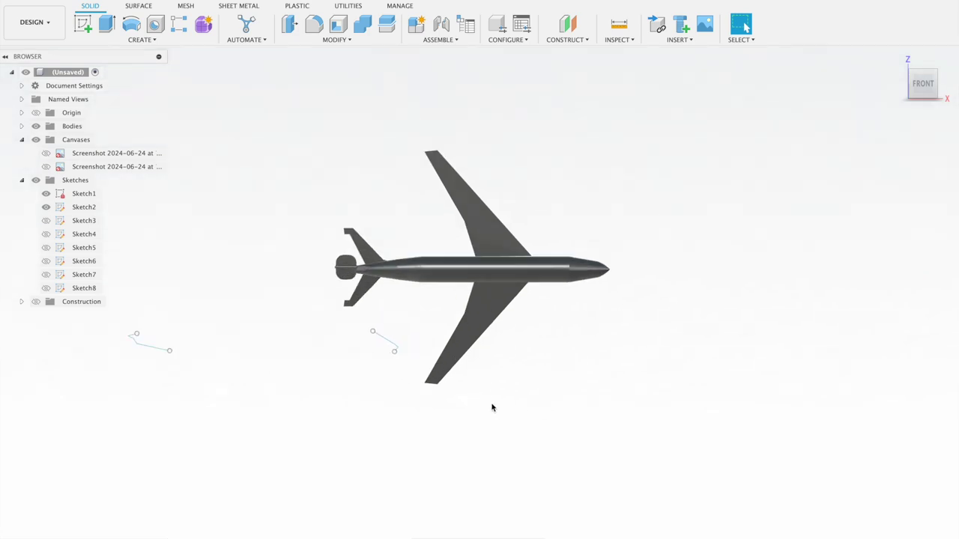
pyautogui.scroll(3, 454, 348)
pyautogui.scroll(3, 454, 349)
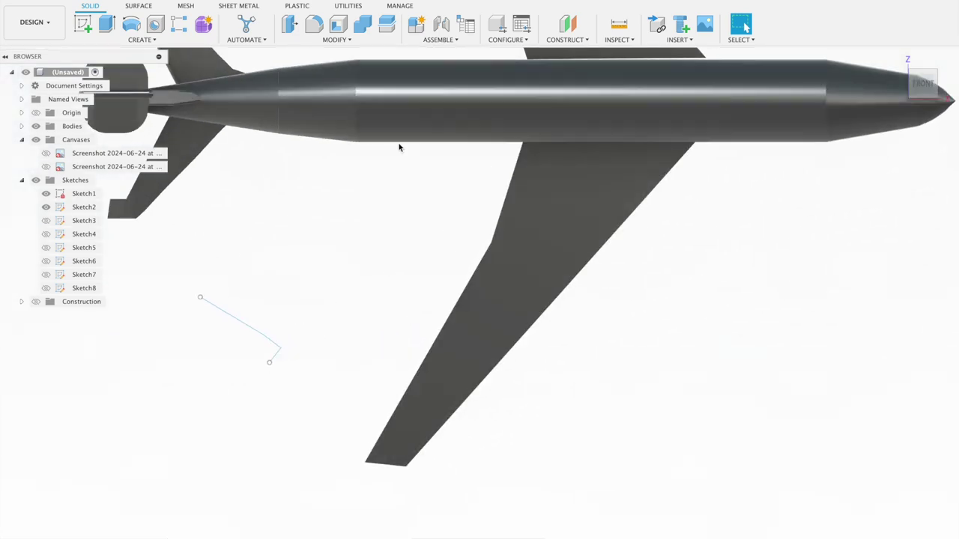
pyautogui.click(81, 24)
pyautogui.scroll(3, 411, 154)
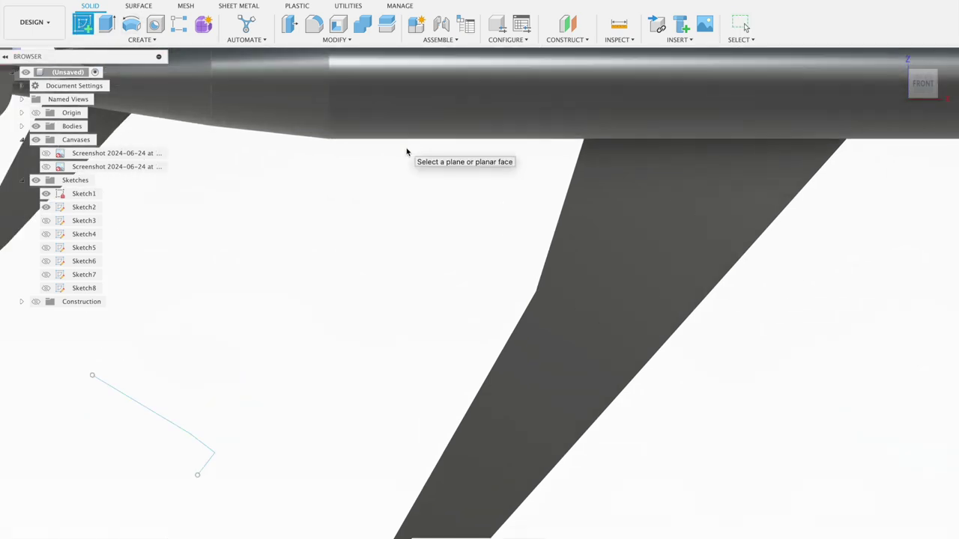
pyautogui.scroll(3, 321, 207)
pyautogui.scroll(3, 287, 257)
pyautogui.scroll(2, 163, 91)
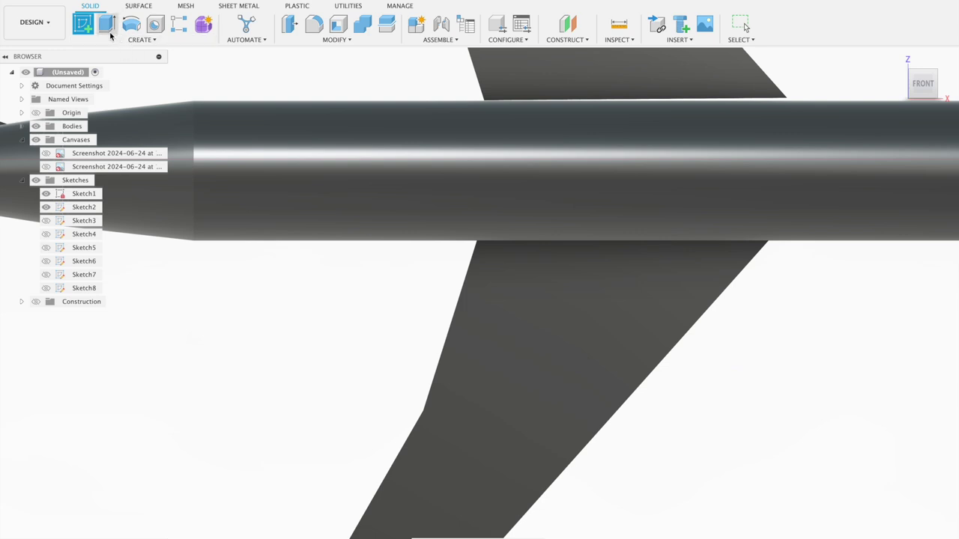
pyautogui.scroll(-5, 294, 217)
pyautogui.click(298, 218)
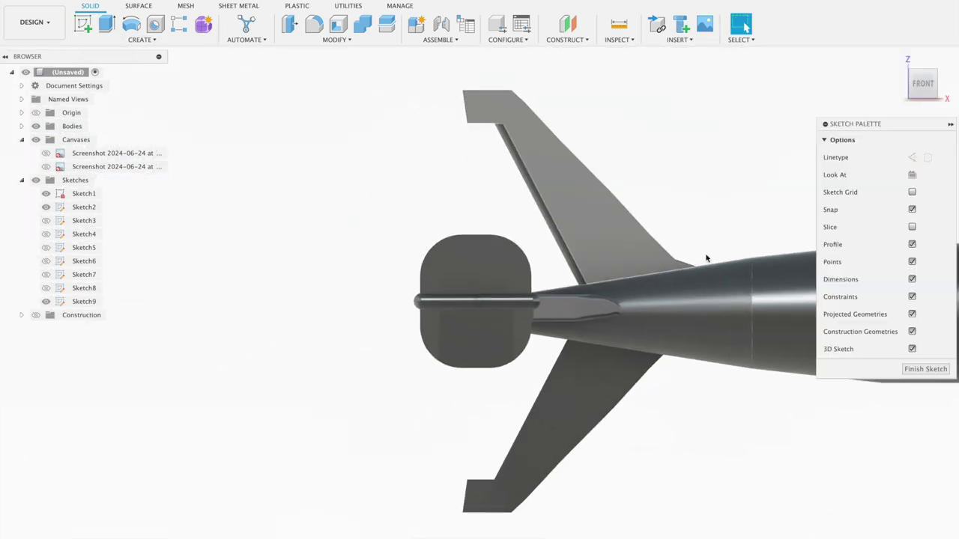
pyautogui.moveTo(737, 221); pyautogui.dragTo(122, 95, button='middle')
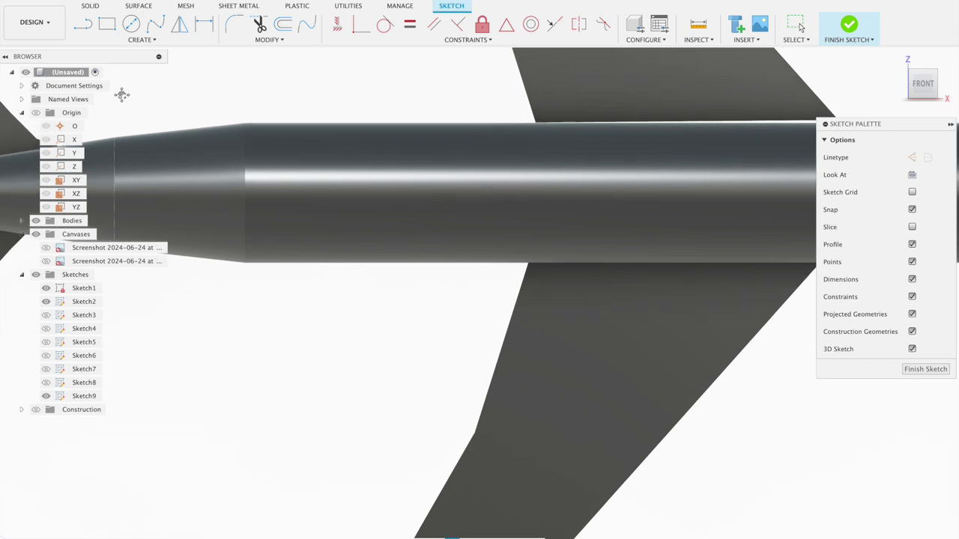
pyautogui.moveTo(122, 94); pyautogui.dragTo(128, 97, button='middle')
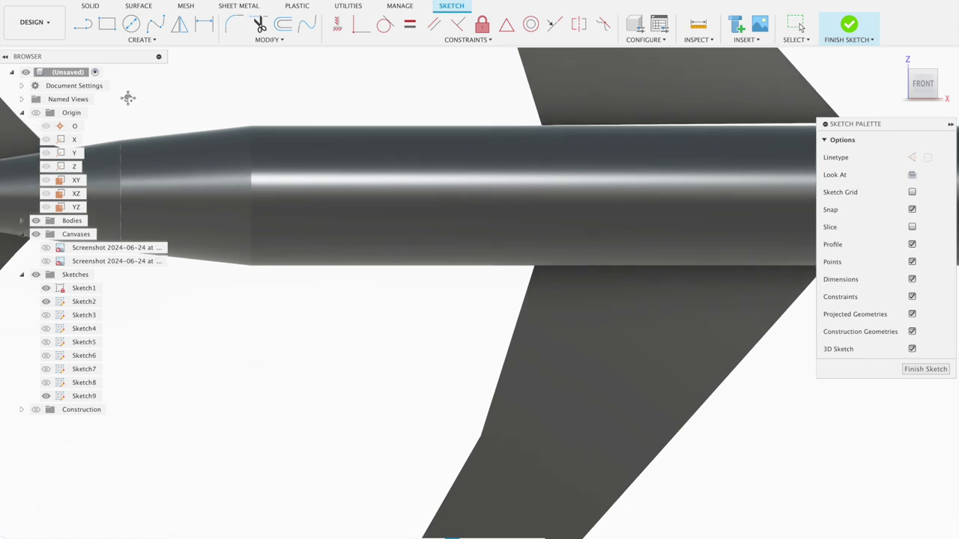
pyautogui.click(141, 40)
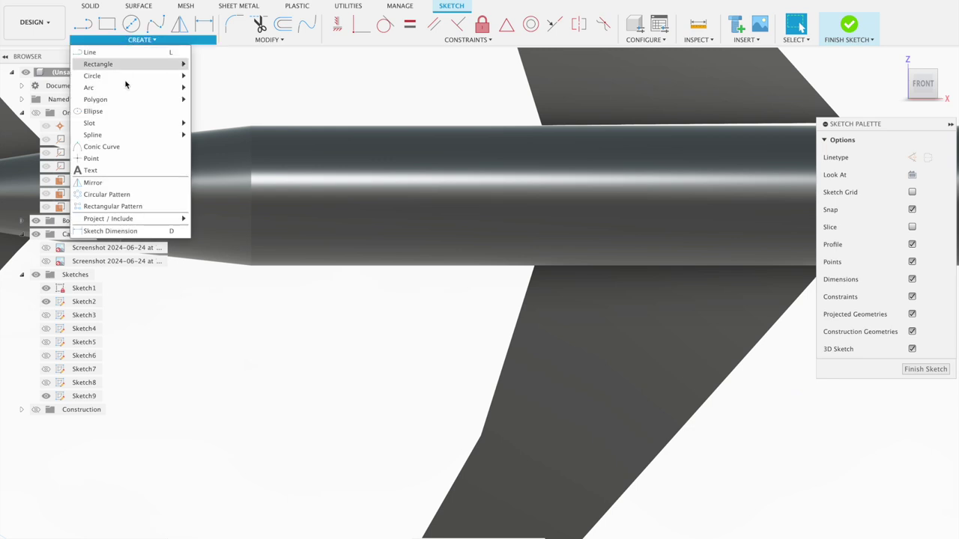
pyautogui.moveTo(113, 123)
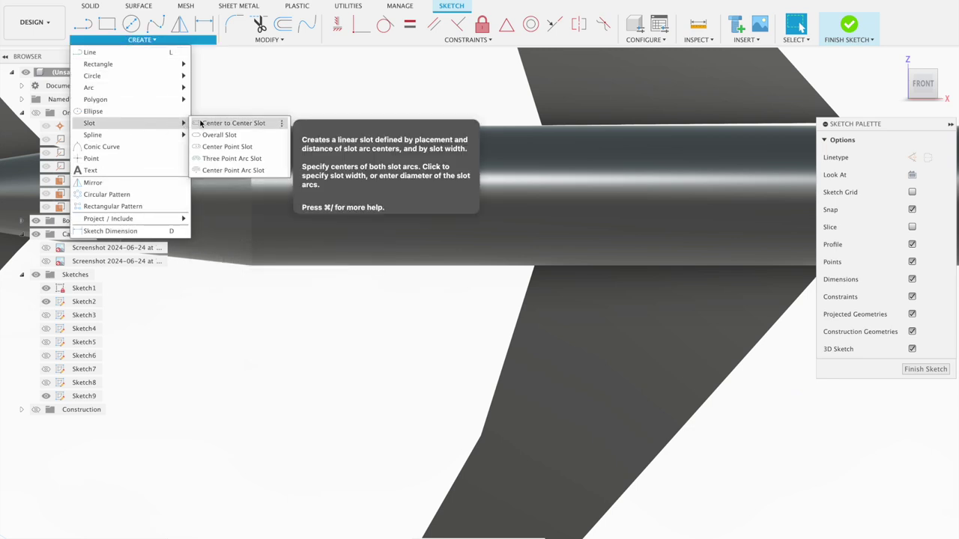
pyautogui.click(205, 125)
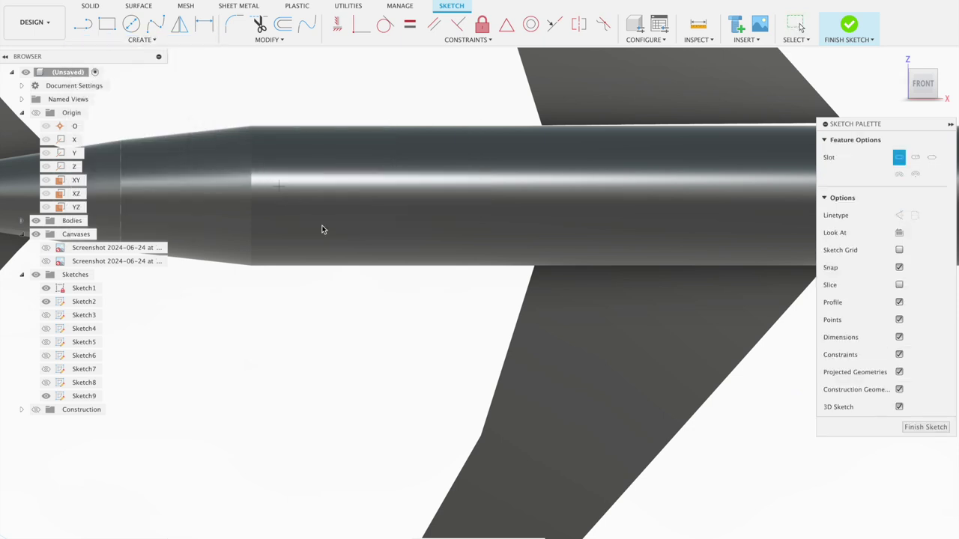
pyautogui.click(256, 267)
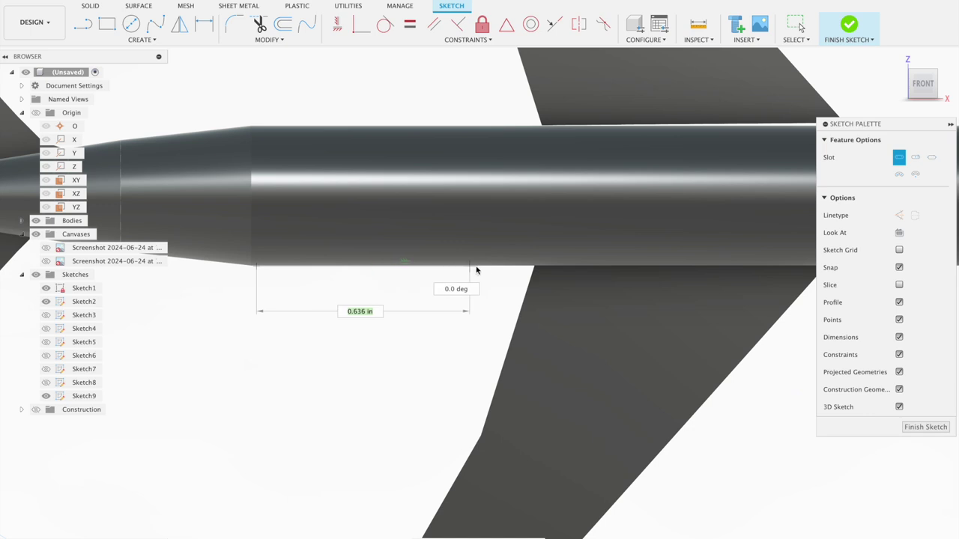
pyautogui.click(519, 270)
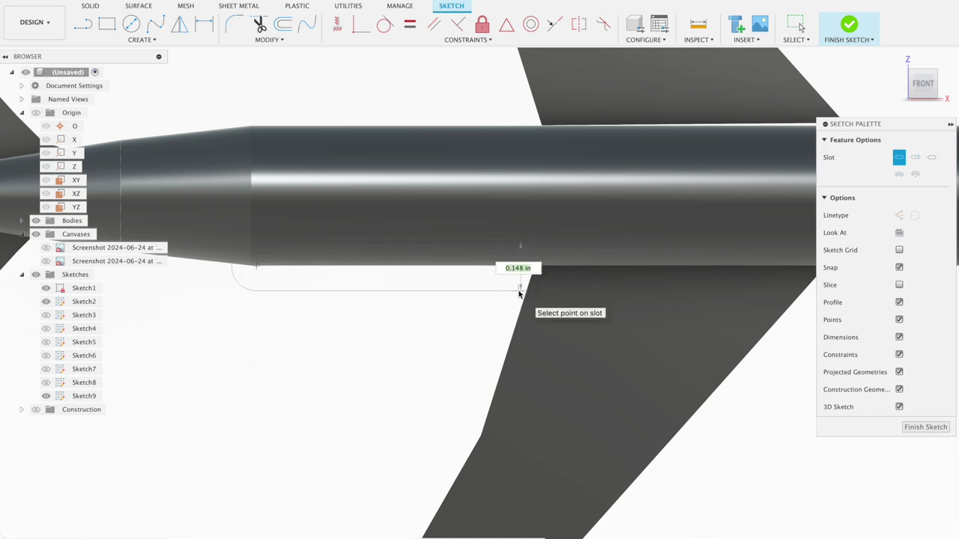
pyautogui.click(519, 293)
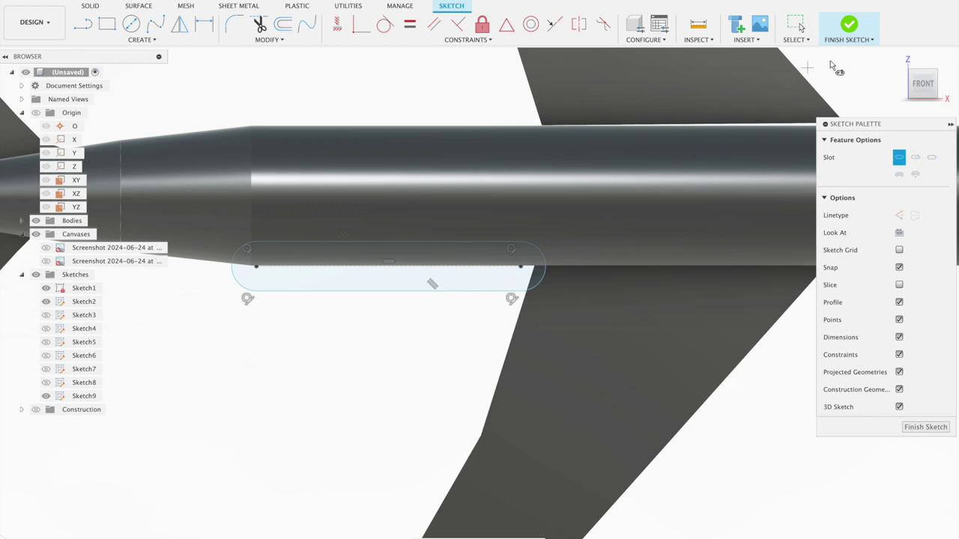
pyautogui.click(848, 26)
pyautogui.click(745, 28)
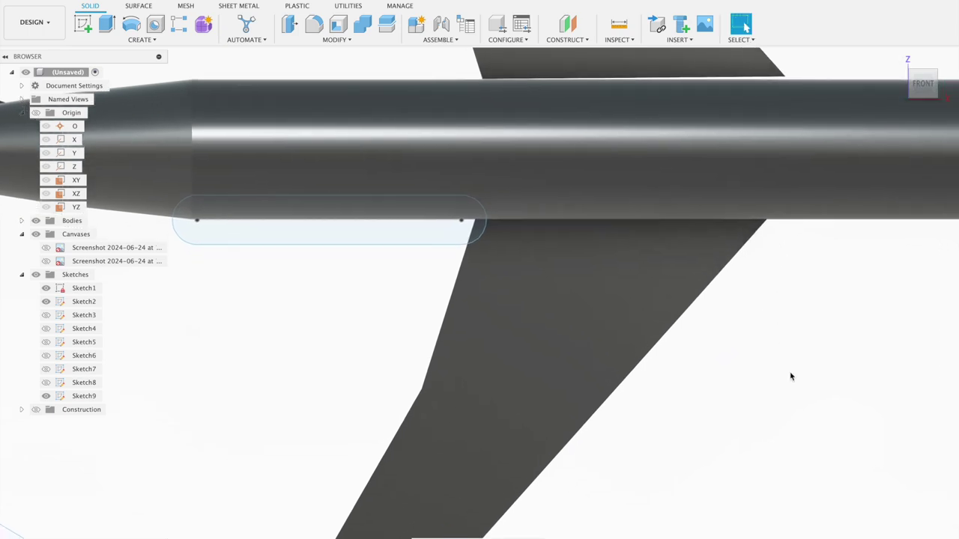
pyautogui.scroll(-5, 789, 374)
pyautogui.keyDown('shift'); pyautogui.moveTo(826, 405); pyautogui.dragTo(805, 304, button='middle'); pyautogui.keyUp('shift')
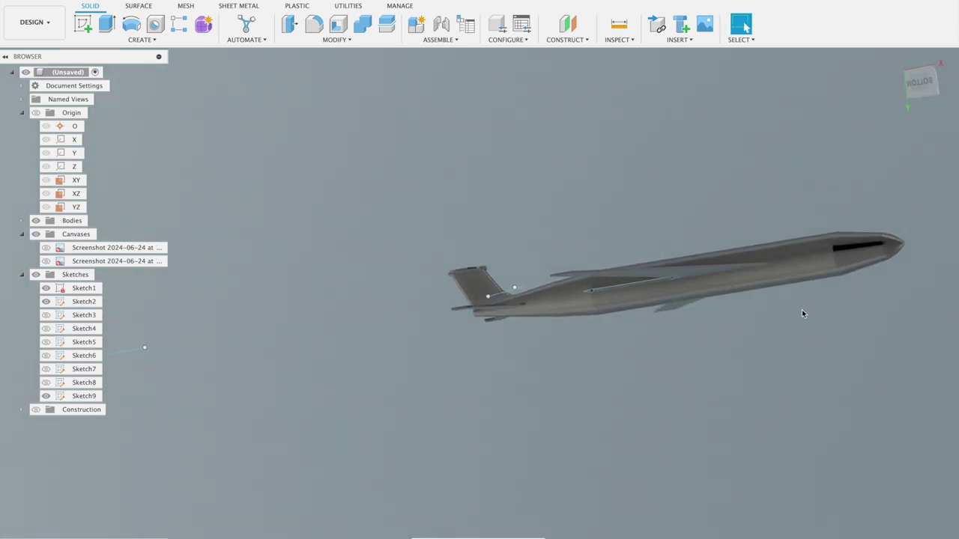
pyautogui.moveTo(923, 84)
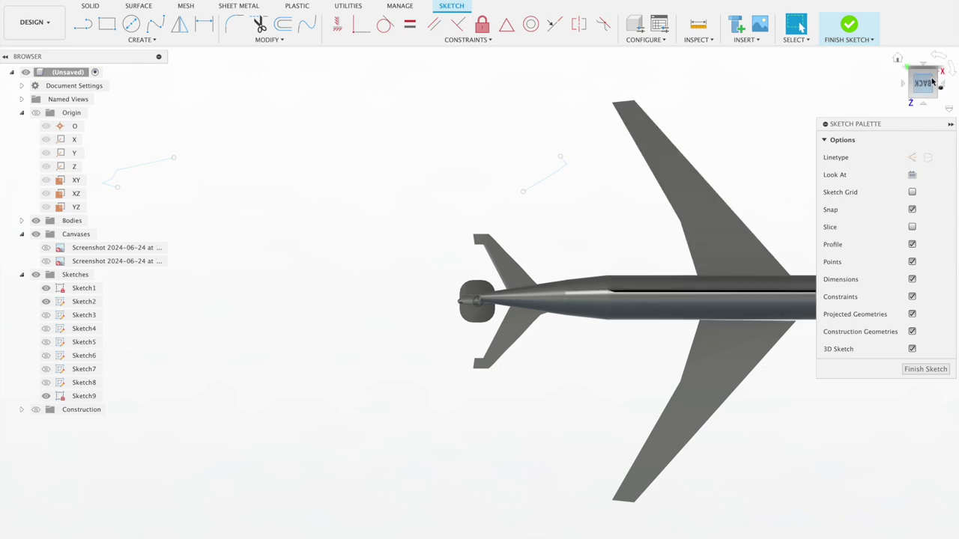
pyautogui.moveTo(932, 80); pyautogui.dragTo(904, 121)
pyautogui.hotkey('ctrl', 'z')
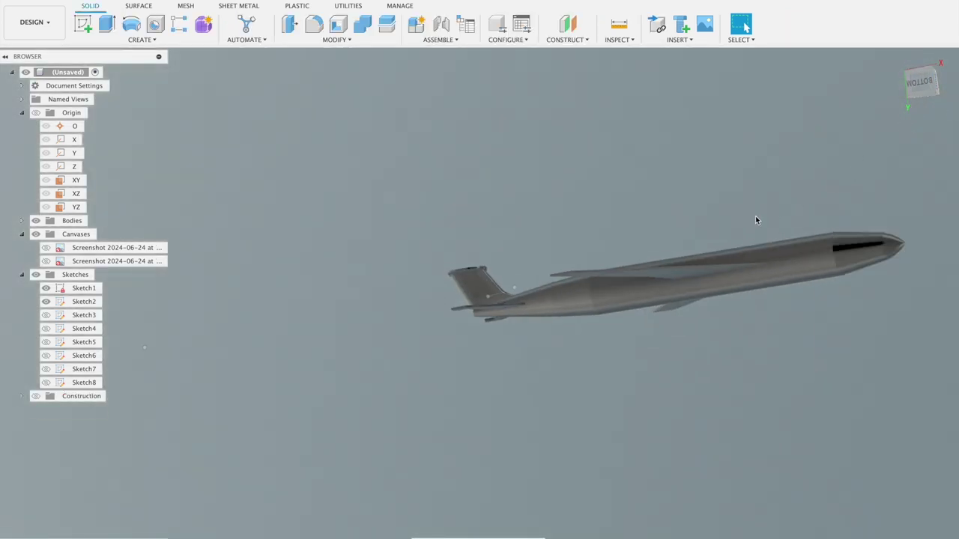
pyautogui.click(571, 25)
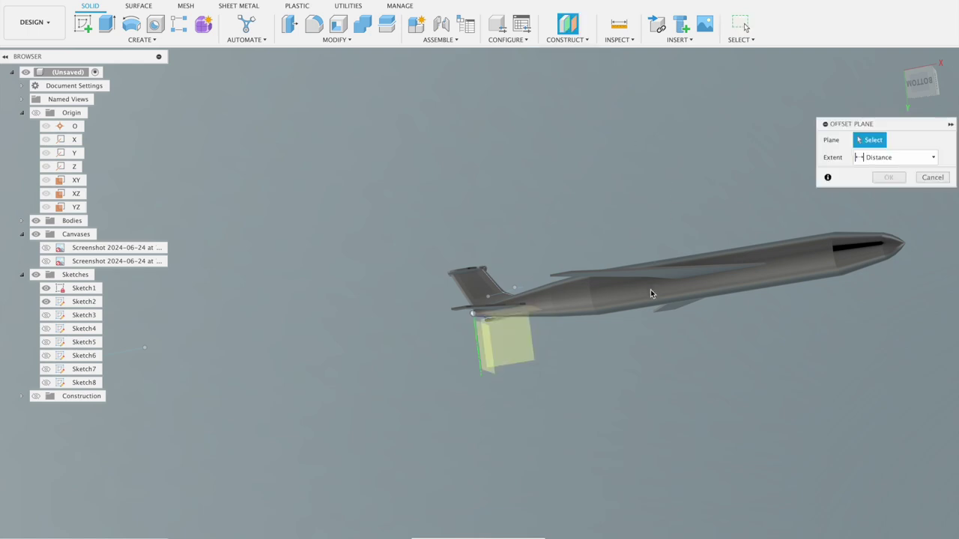
pyautogui.scroll(3, 658, 206)
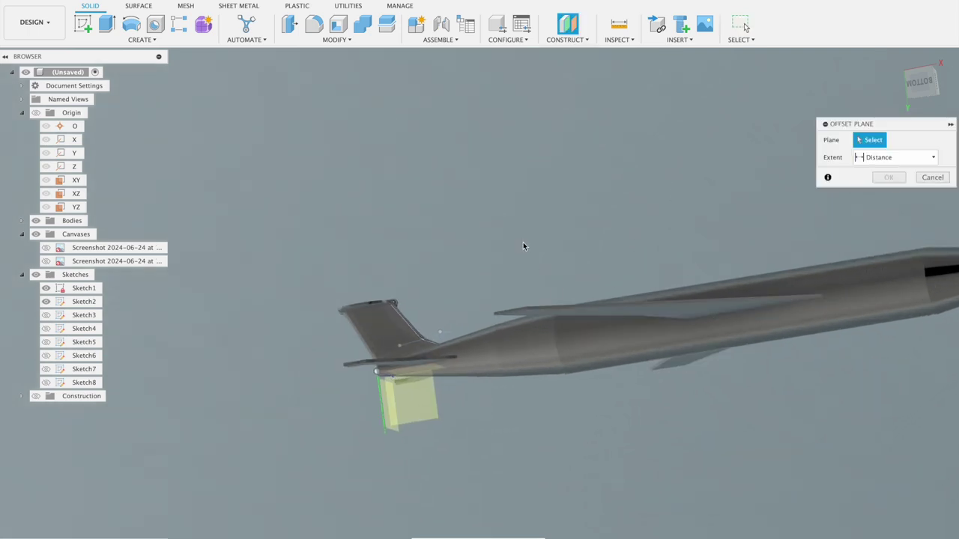
pyautogui.keyDown('shift'); pyautogui.moveTo(528, 440); pyautogui.dragTo(514, 433, button='middle'); pyautogui.keyUp('shift')
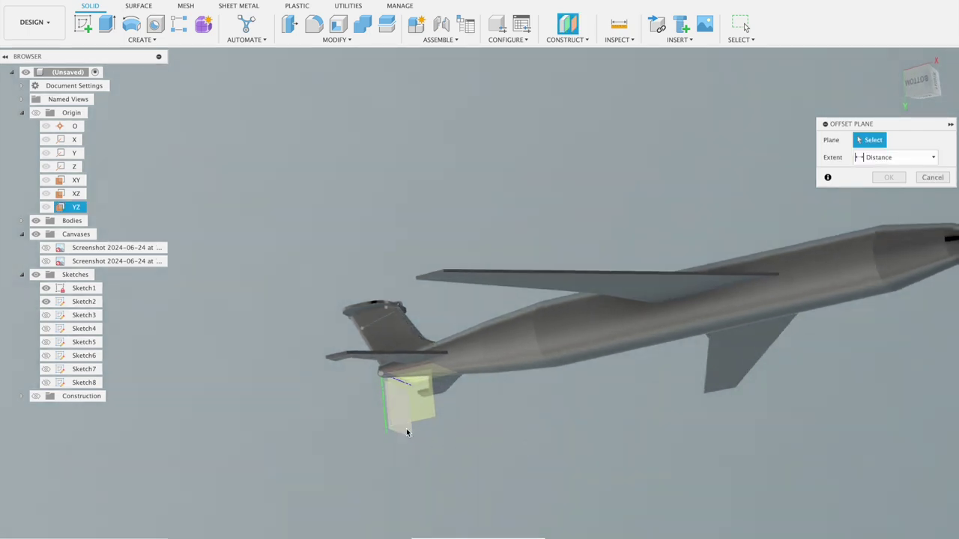
pyautogui.keyDown('shift'); pyautogui.moveTo(530, 413); pyautogui.dragTo(454, 433, button='middle'); pyautogui.keyUp('shift')
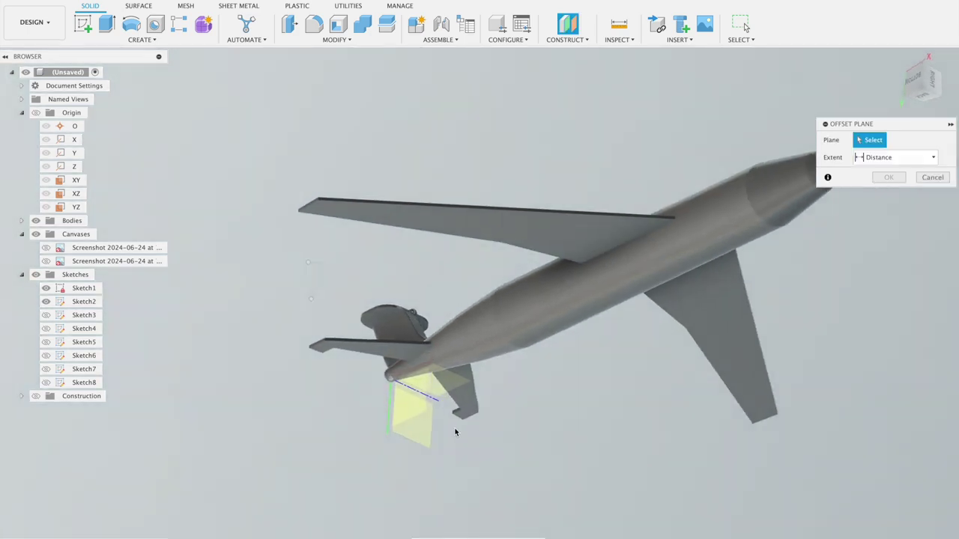
pyautogui.click(424, 433)
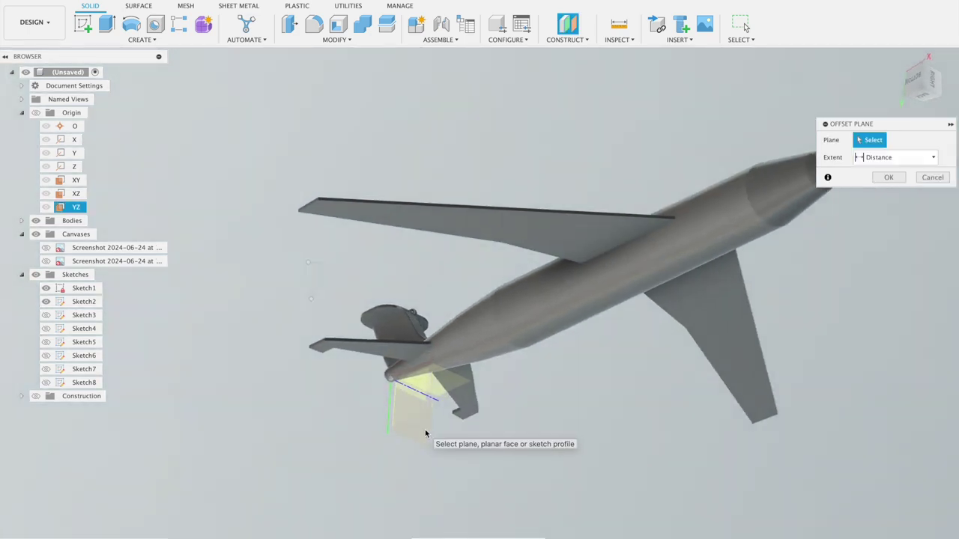
pyautogui.moveTo(473, 494); pyautogui.dragTo(647, 333)
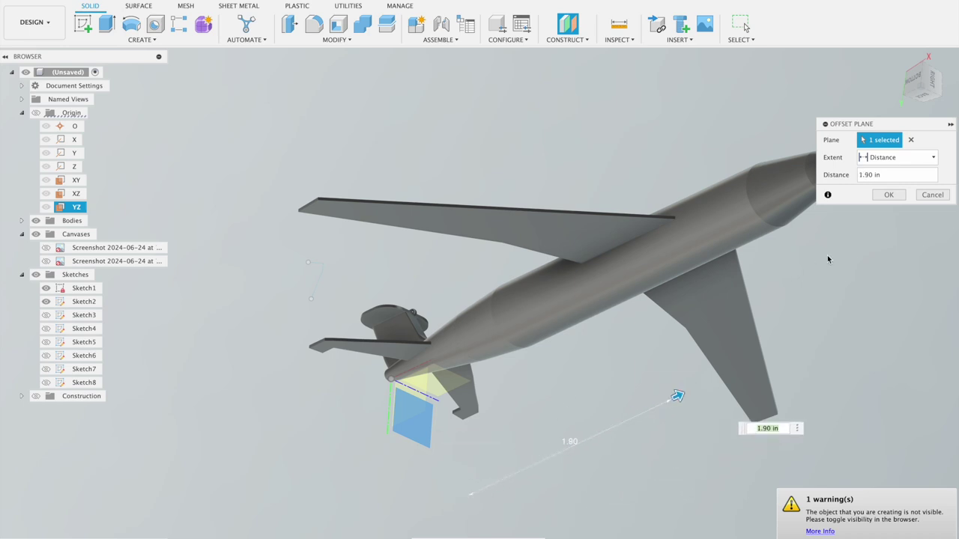
pyautogui.keyDown('shift'); pyautogui.moveTo(803, 275); pyautogui.dragTo(815, 290, button='middle'); pyautogui.keyUp('shift')
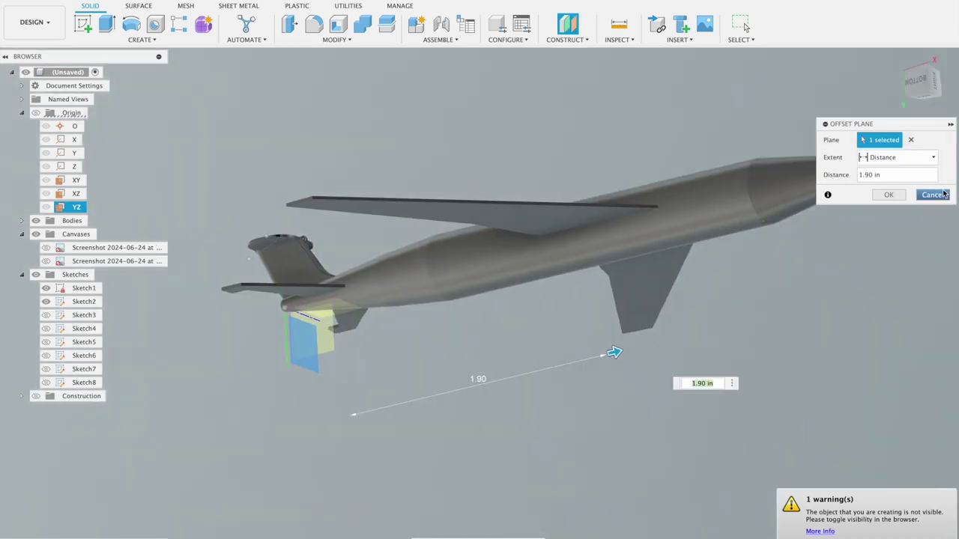
pyautogui.click(943, 195)
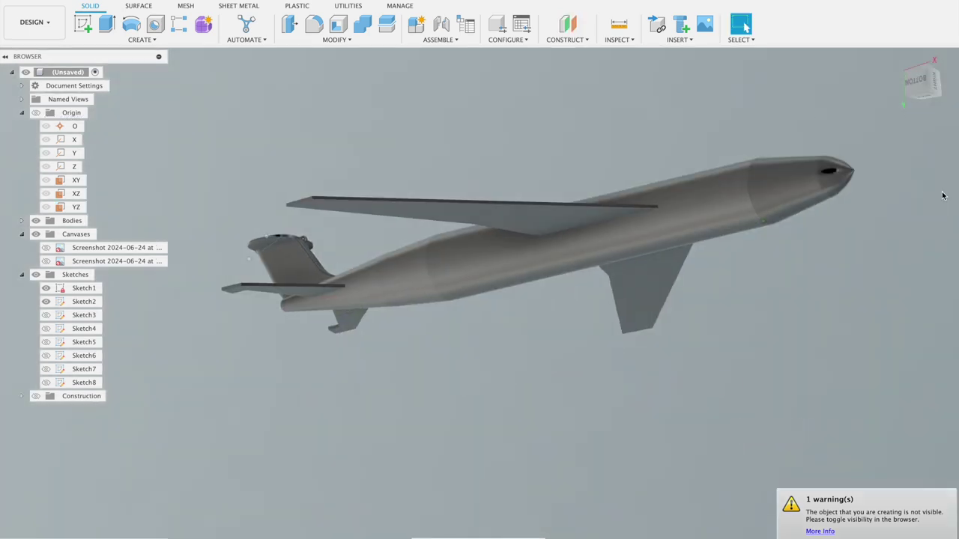
pyautogui.click(563, 30)
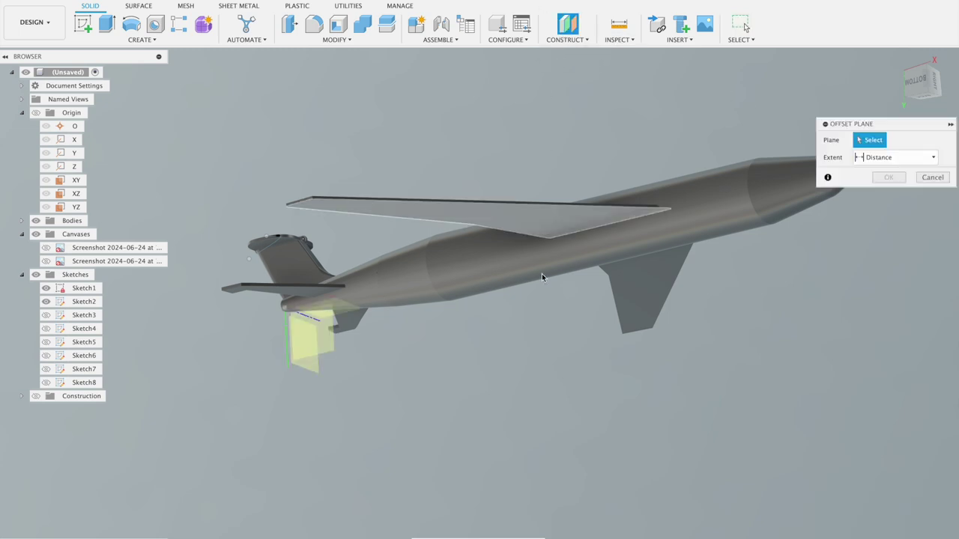
pyautogui.click(536, 233)
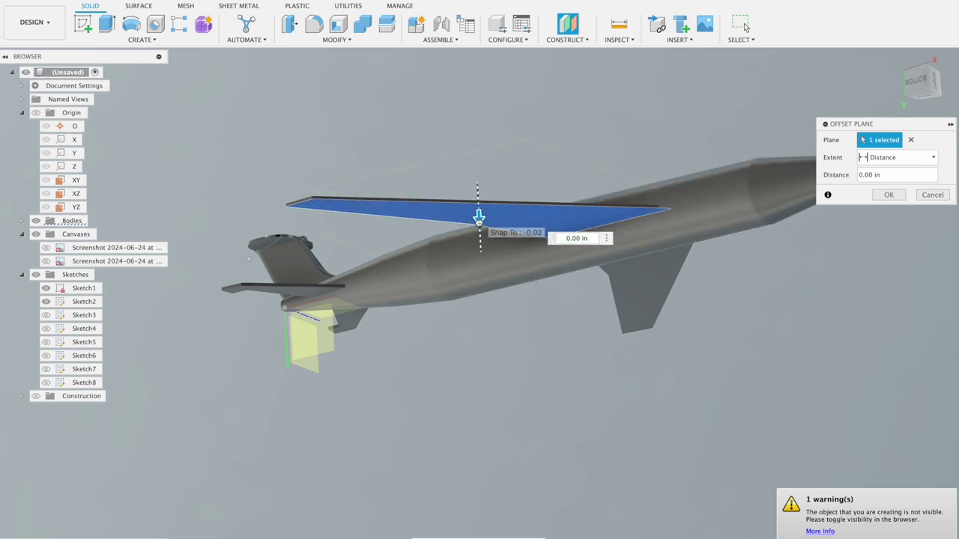
pyautogui.moveTo(479, 218); pyautogui.dragTo(479, 229)
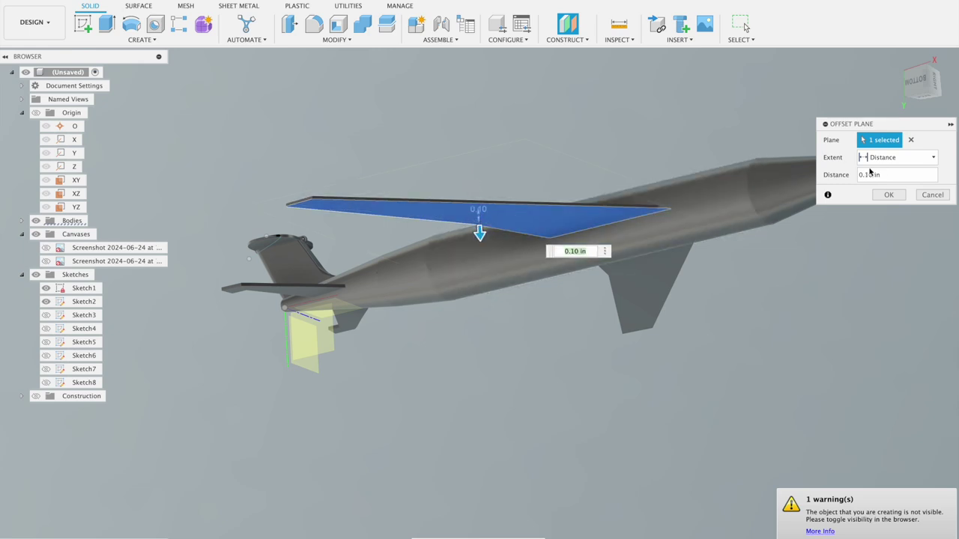
pyautogui.click(928, 194)
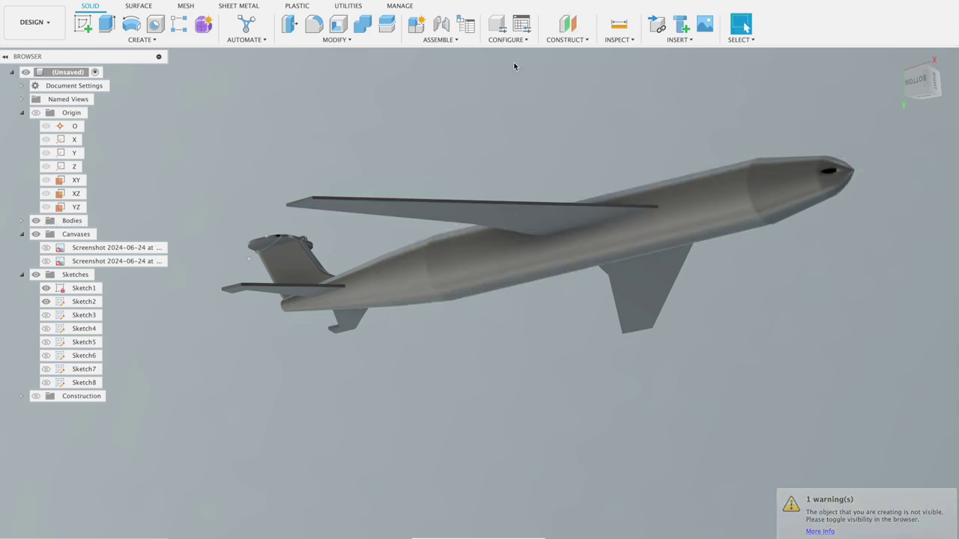
pyautogui.click(579, 23)
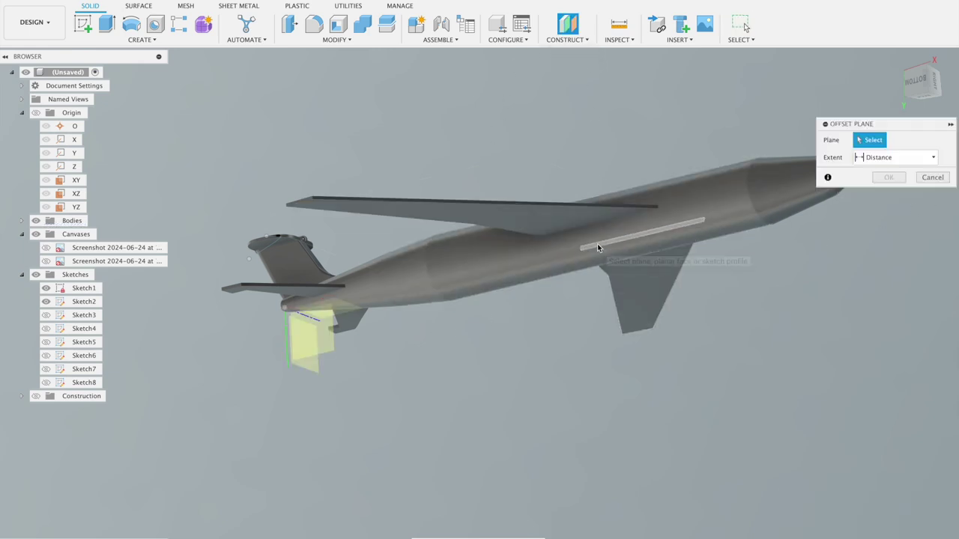
pyautogui.scroll(3, 596, 241)
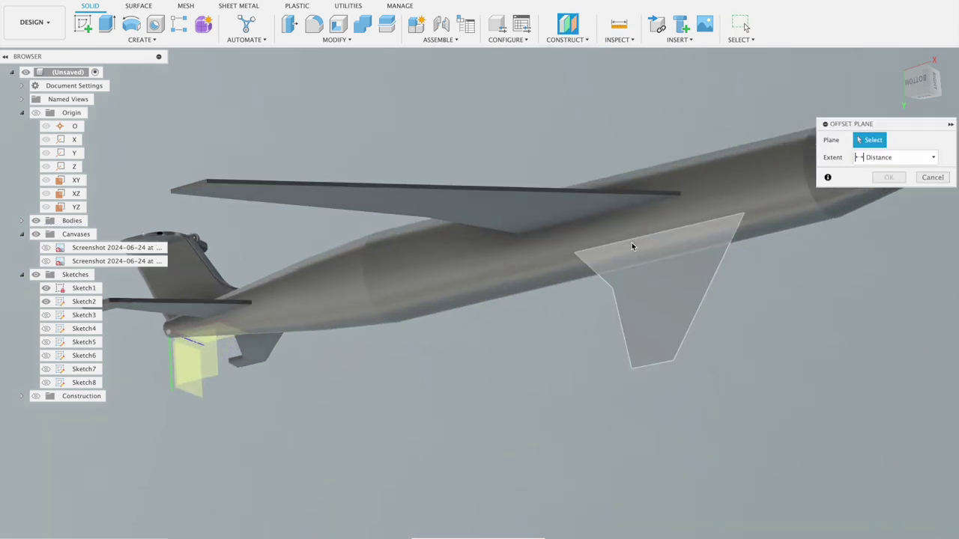
pyautogui.click(628, 242)
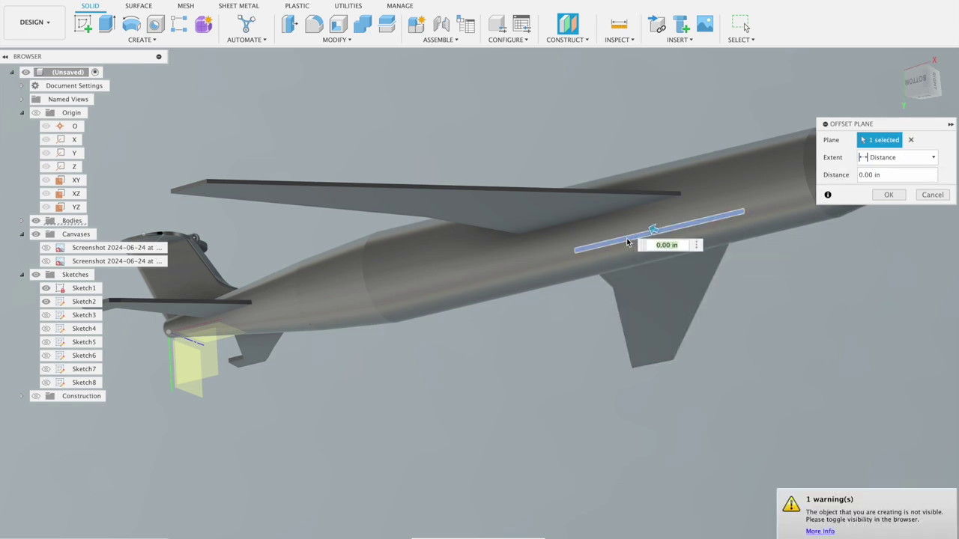
pyautogui.click(931, 194)
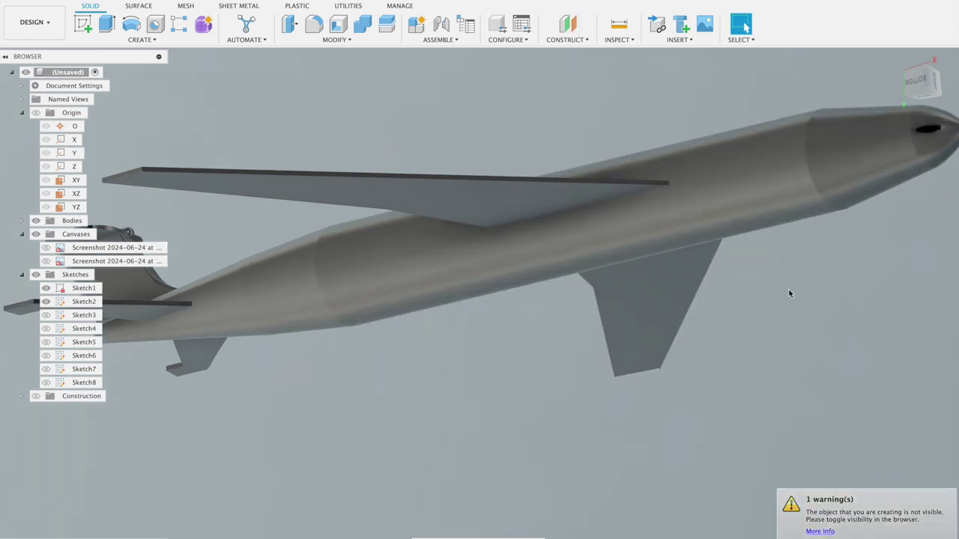
# Start a new sketch viewed from the bottom and place it on the XY origin plane.
pyautogui.keyDown('shift'); pyautogui.moveTo(792, 290); pyautogui.dragTo(689, 344, button='middle'); pyautogui.keyUp('shift')
pyautogui.click(497, 293)
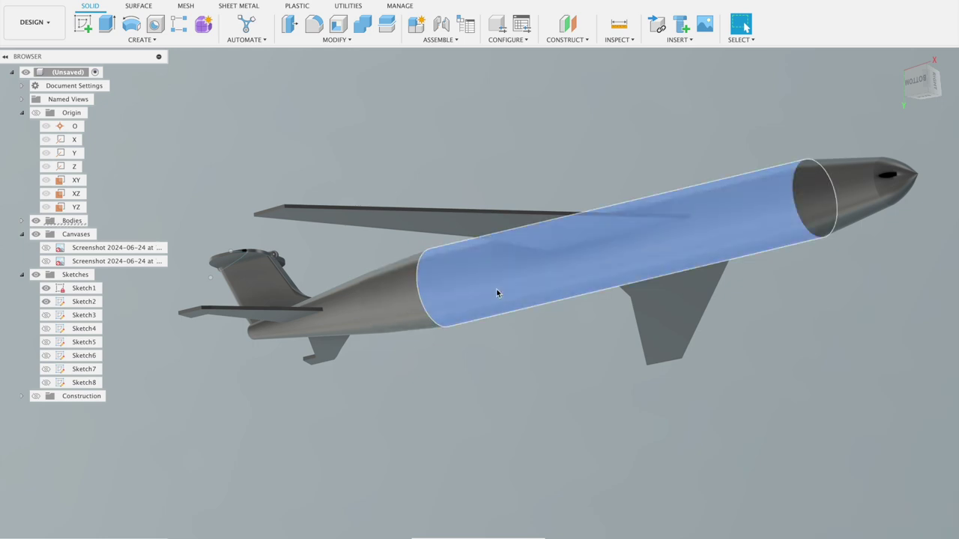
pyautogui.click(81, 26)
pyautogui.moveTo(922, 81)
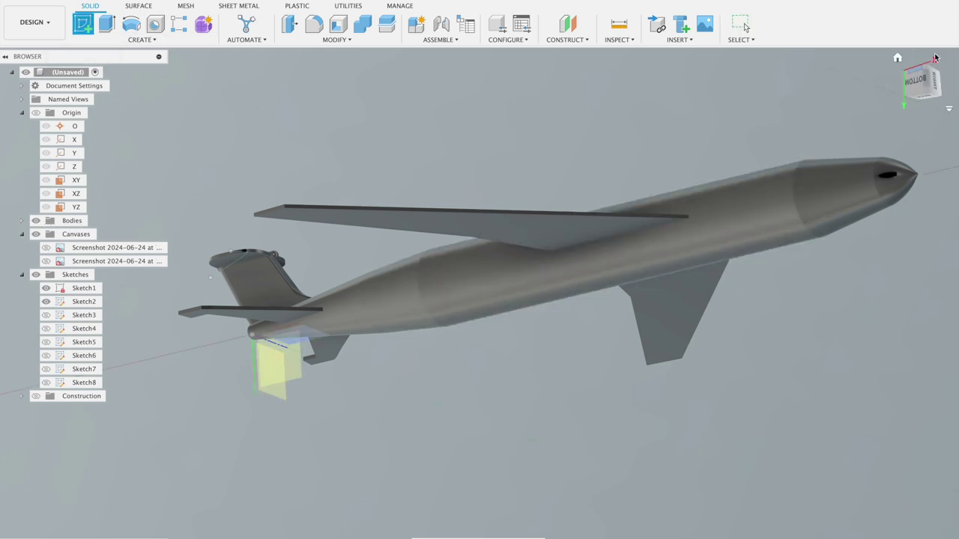
pyautogui.click(919, 80)
pyautogui.moveTo(782, 263)
pyautogui.mouseDown(button='middle')
pyautogui.moveTo(488, 205)
pyautogui.moveTo(385, 210)
pyautogui.mouseUp(button='middle')
pyautogui.scroll(3, 440, 274)
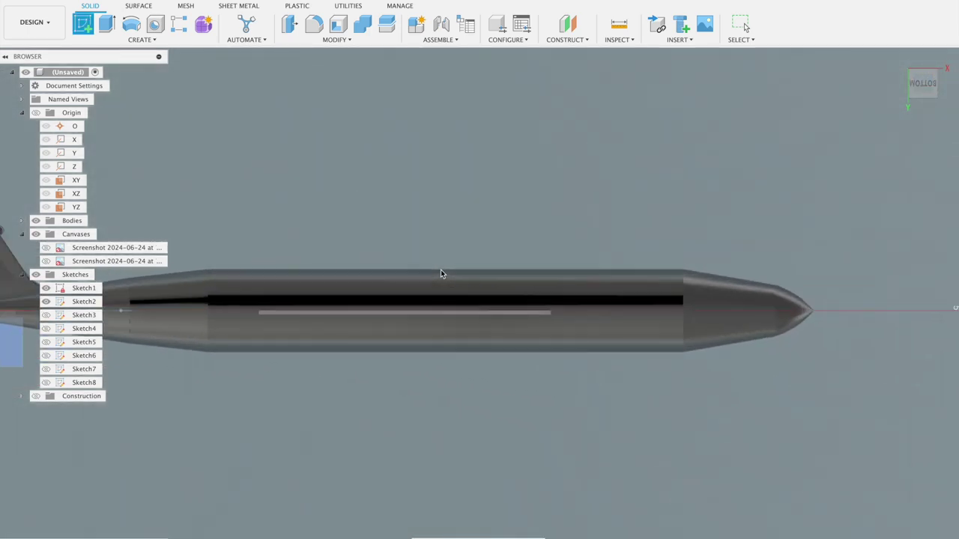
pyautogui.click(83, 24)
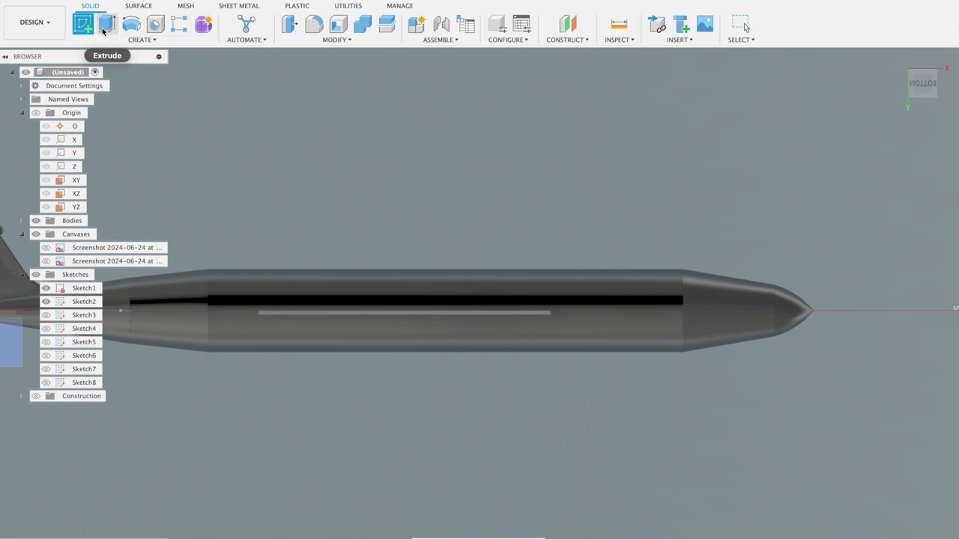
pyautogui.scroll(-2, 410, 112)
pyautogui.scroll(-2, 480, 149)
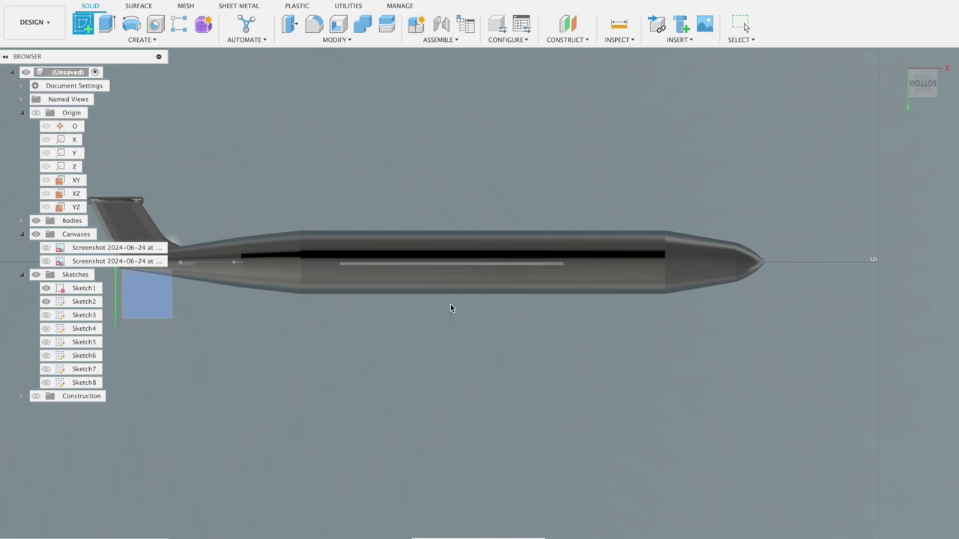
pyautogui.click(161, 300)
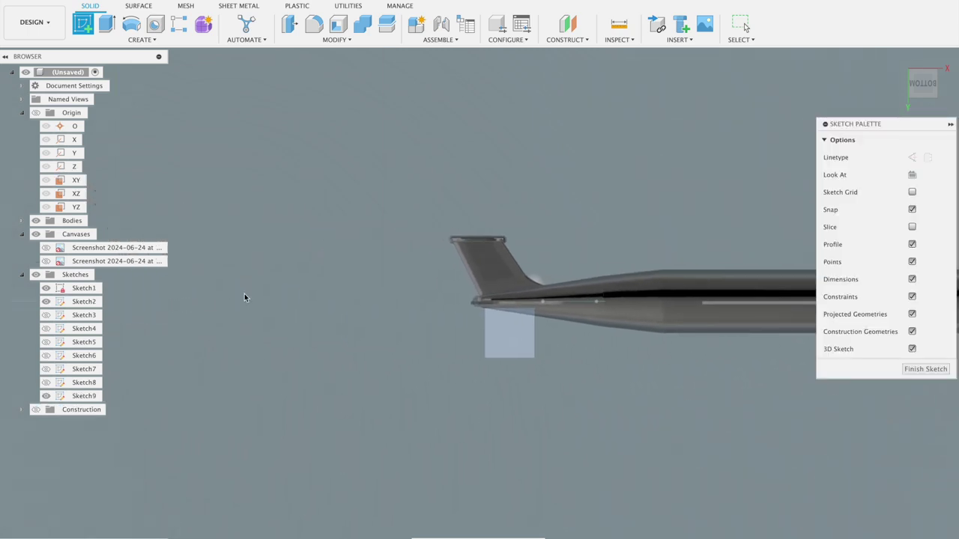
# Center the fuselage in view and choose the Center to Center Slot sketch tool.
pyautogui.scroll(-2, 597, 249)
pyautogui.scroll(-2, 614, 245)
pyautogui.scroll(-2, 592, 232)
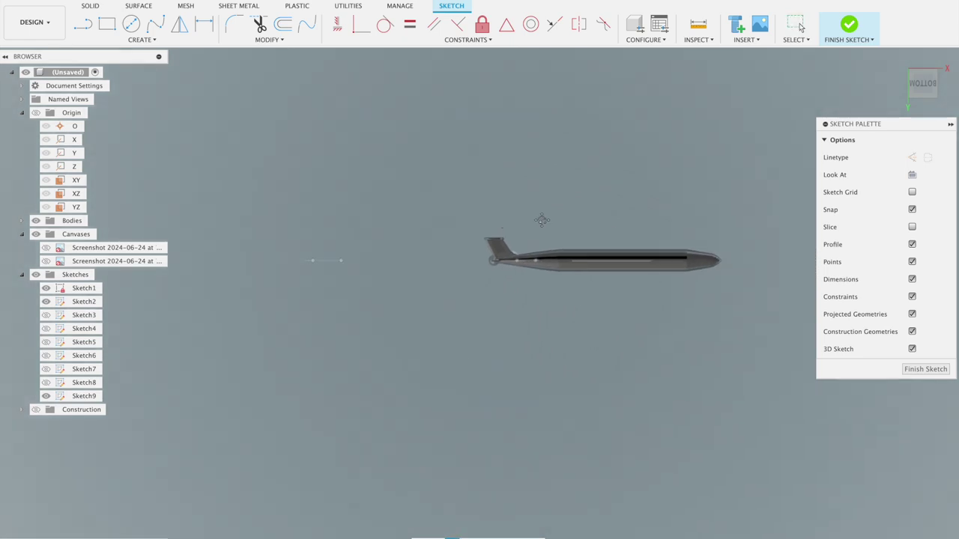
pyautogui.moveTo(573, 220); pyautogui.dragTo(392, 210, button='middle')
pyautogui.scroll(2, 393, 210)
pyautogui.scroll(2, 434, 250)
pyautogui.scroll(1, 428, 206)
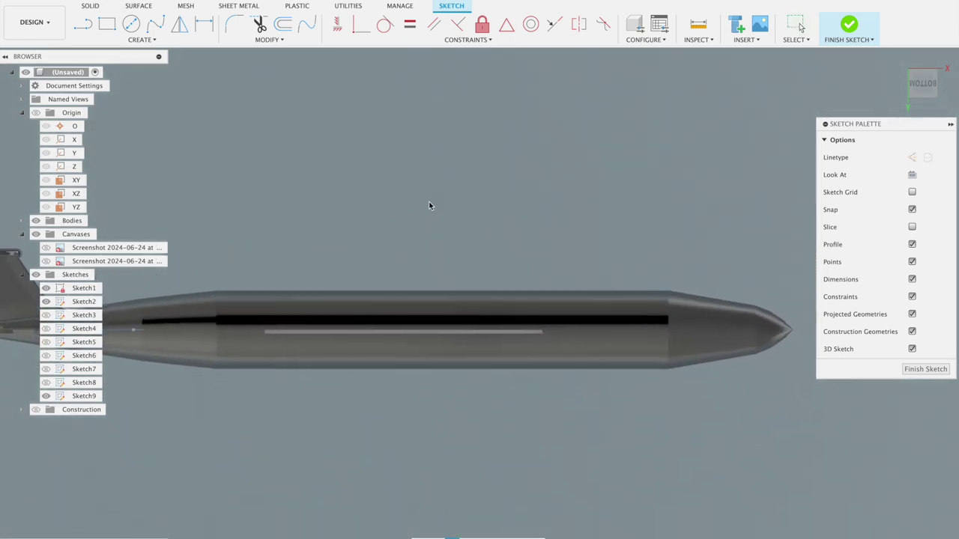
pyautogui.scroll(2, 431, 203)
pyautogui.scroll(2, 463, 320)
pyautogui.scroll(-2, 444, 196)
pyautogui.scroll(1, 500, 276)
pyautogui.moveTo(500, 276)
pyautogui.mouseDown(button='middle')
pyautogui.moveTo(493, 216)
pyautogui.moveTo(459, 128)
pyautogui.mouseUp(button='middle')
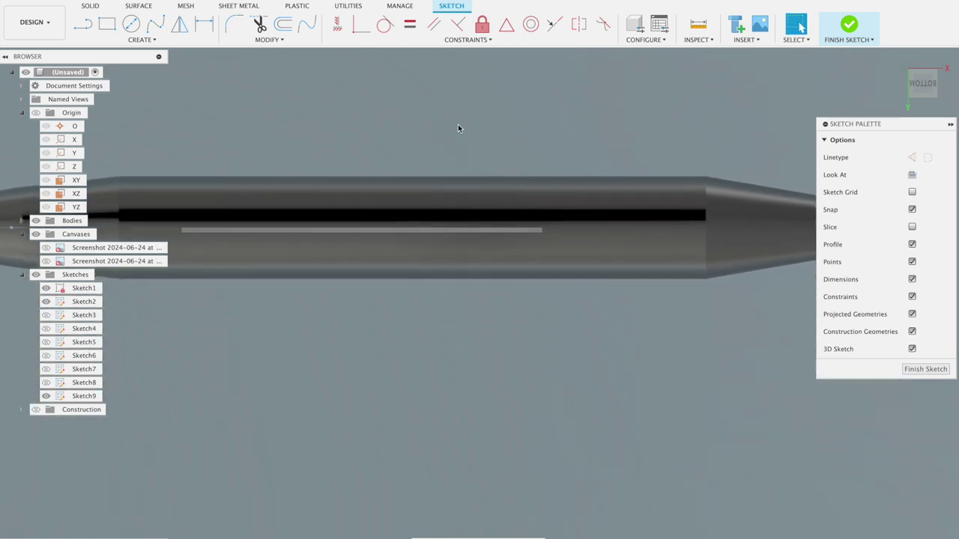
pyautogui.click(134, 41)
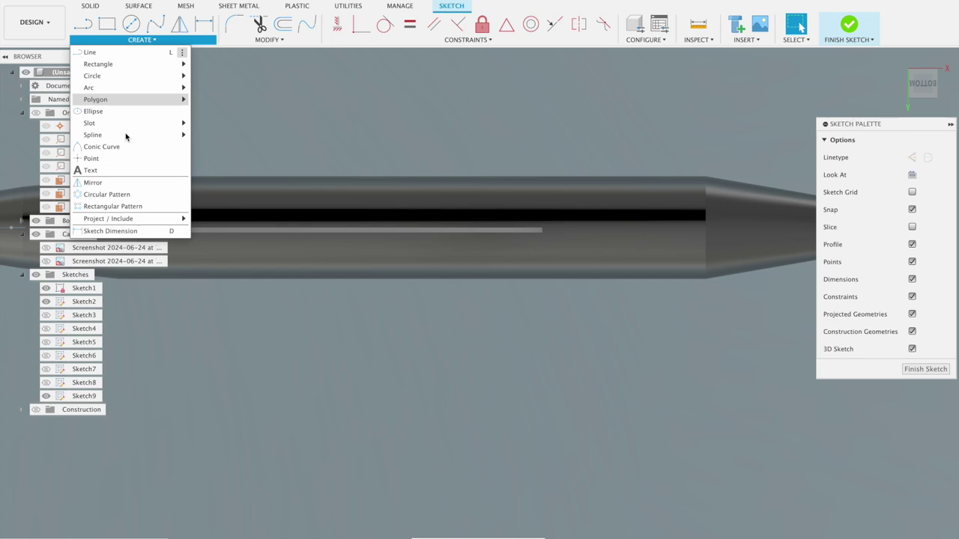
pyautogui.moveTo(89, 123)
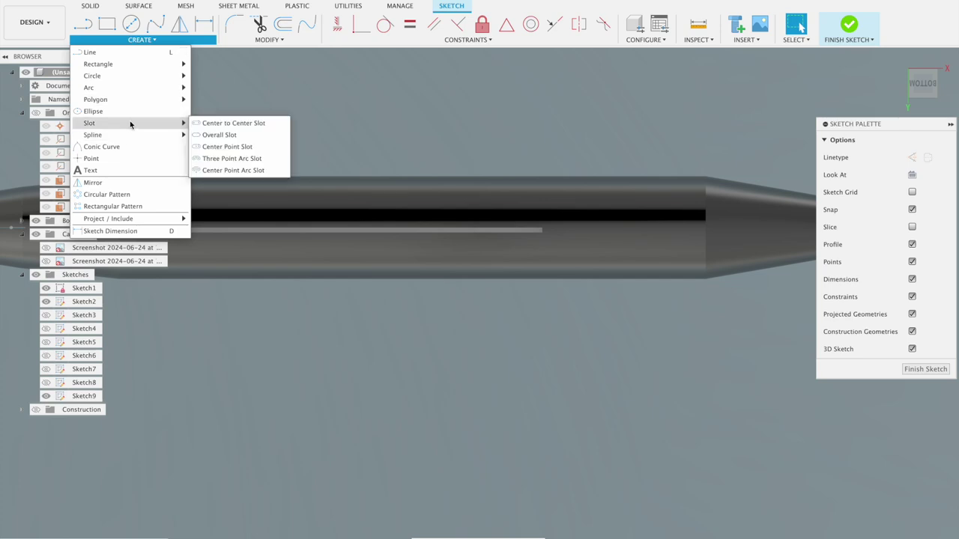
pyautogui.click(209, 125)
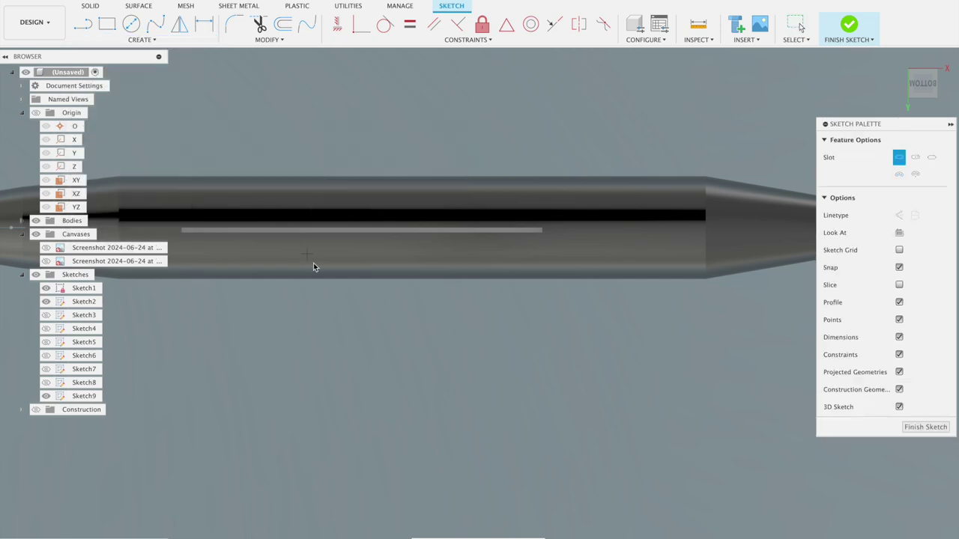
# Draw a center-to-center slot about 0.141 in wide lengthwise along the fuselage.
pyautogui.scroll(-1, 259, 263)
pyautogui.scroll(-2, 256, 271)
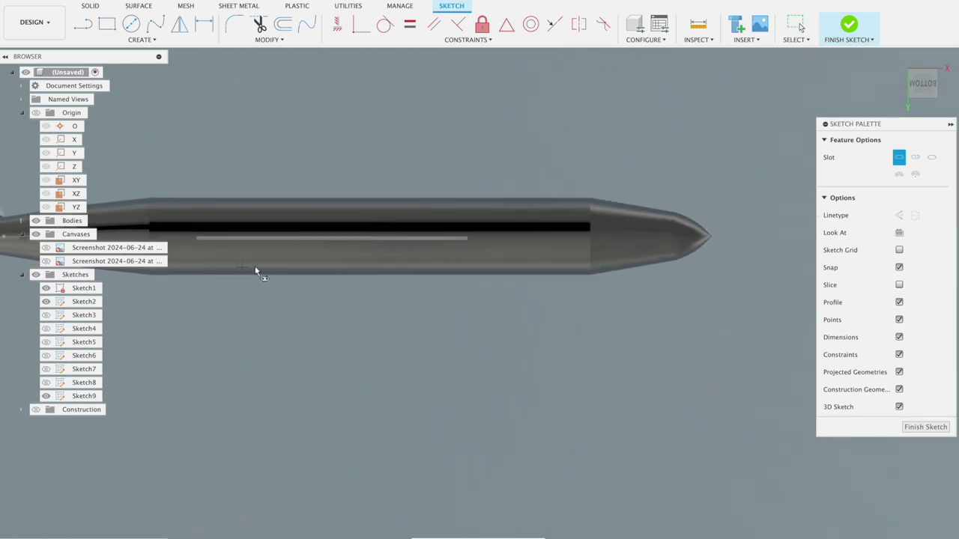
pyautogui.scroll(-1, 222, 264)
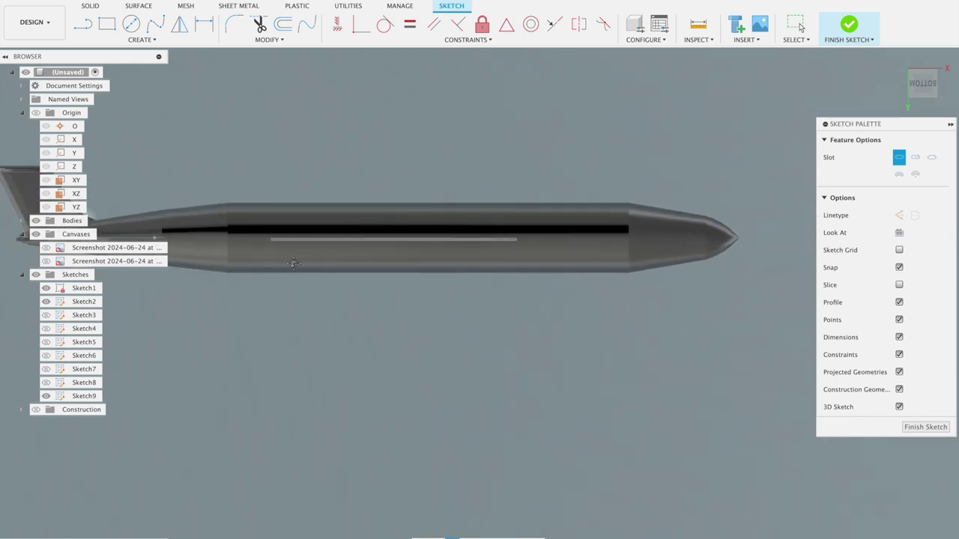
pyautogui.click(238, 258)
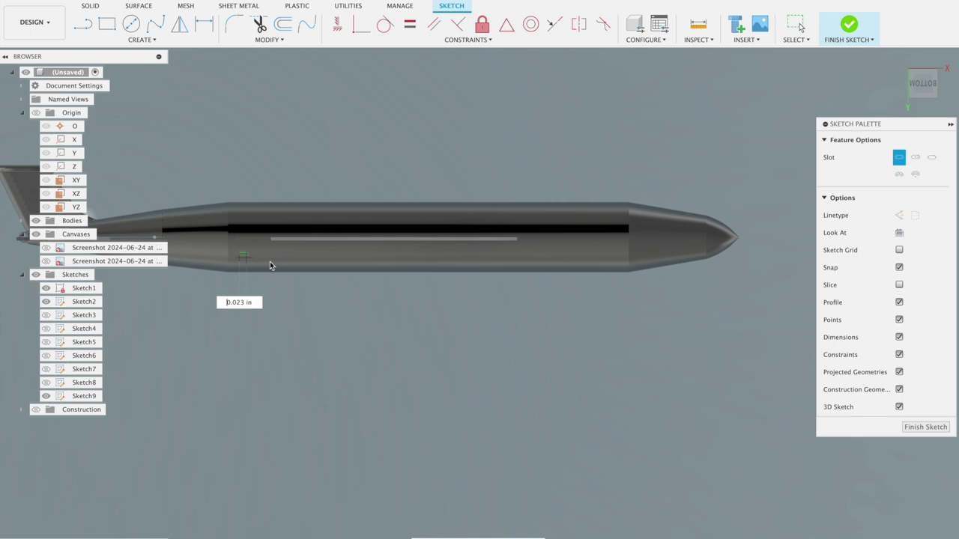
pyautogui.click(373, 264)
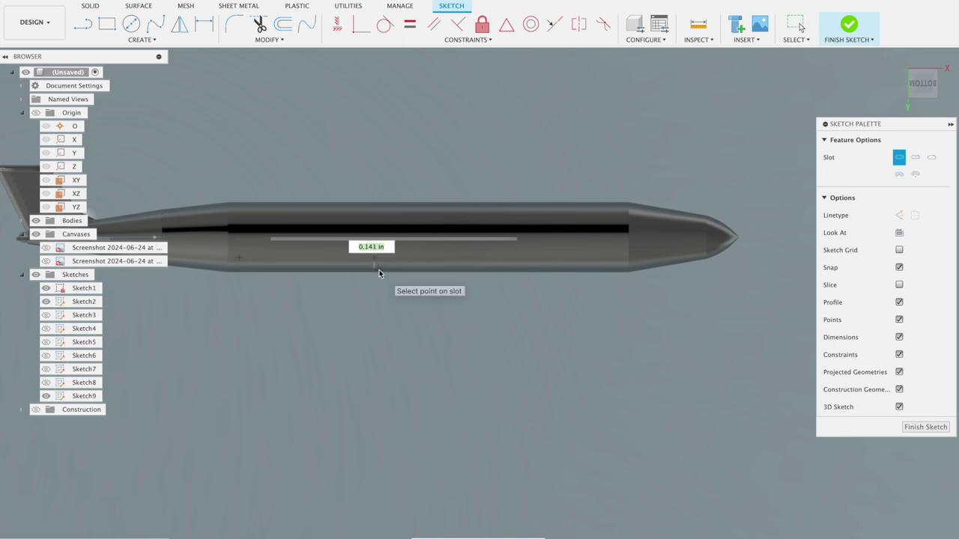
pyautogui.click(379, 273)
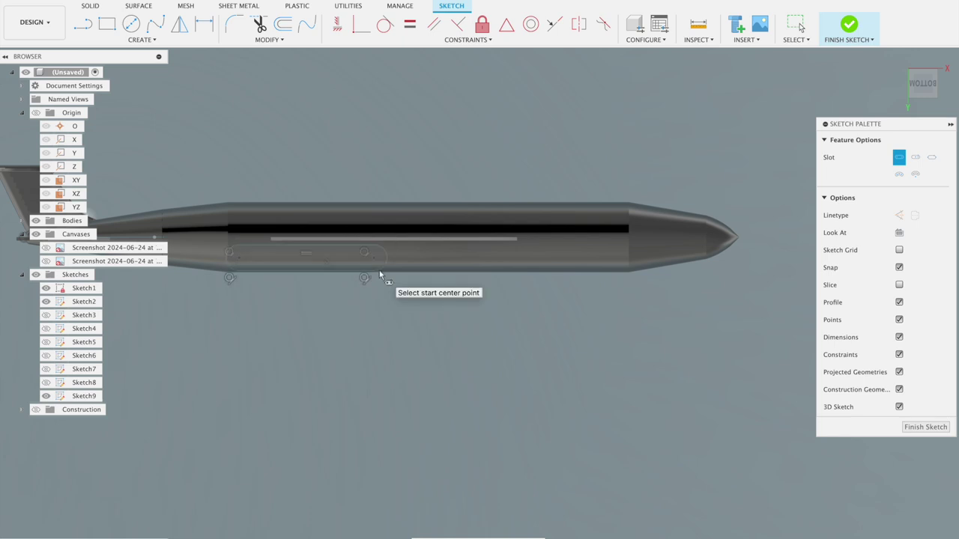
pyautogui.scroll(3, 379, 274)
pyautogui.scroll(-2, 386, 284)
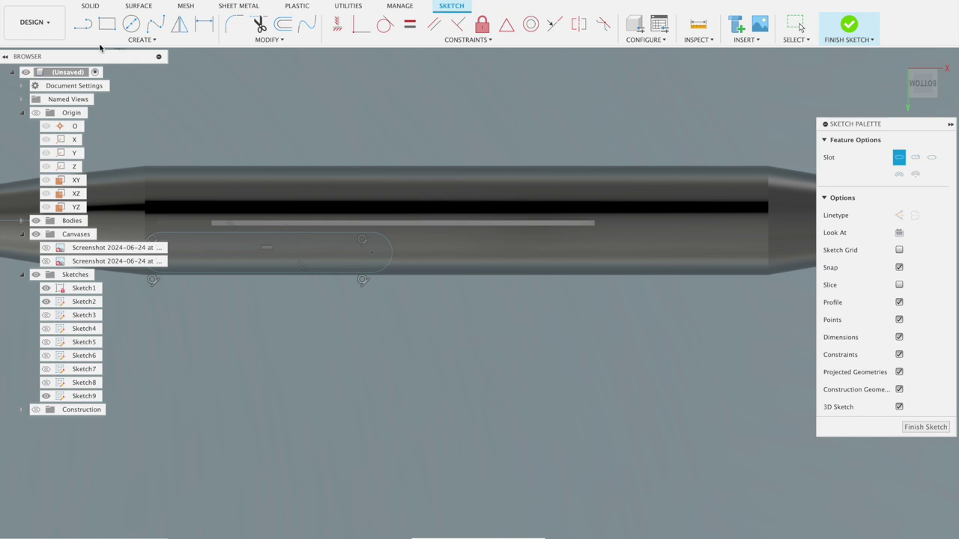
pyautogui.click(83, 24)
# Draw a line across the slot from its left end to its right end.
pyautogui.scroll(-3, 263, 162)
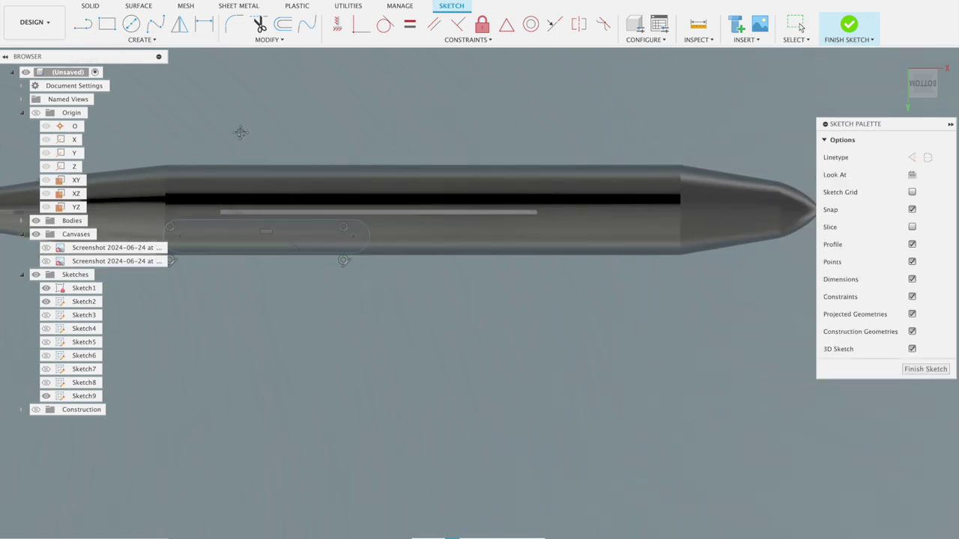
pyautogui.moveTo(242, 132); pyautogui.dragTo(342, 117, button='middle')
pyautogui.scroll(2, 291, 247)
pyautogui.scroll(2, 291, 247)
pyautogui.scroll(4, 291, 249)
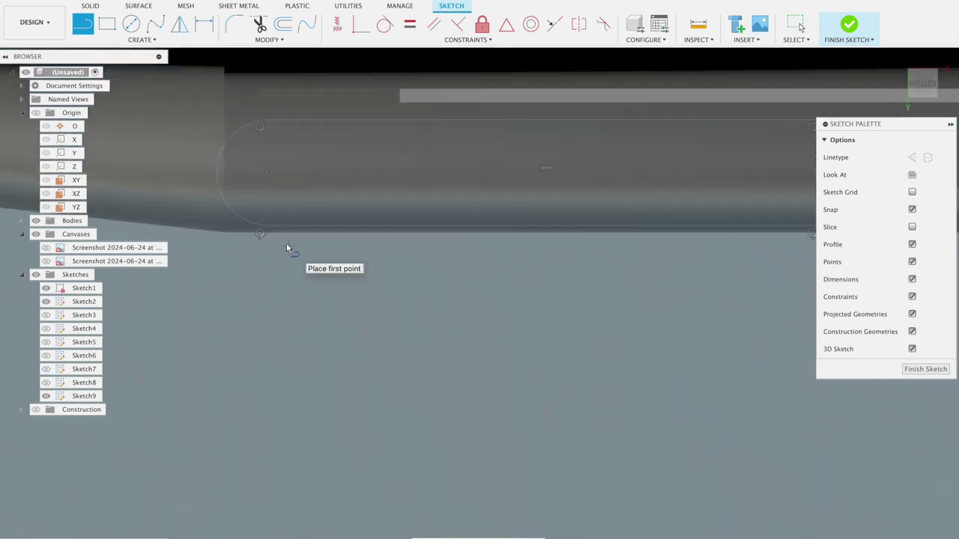
pyautogui.moveTo(229, 210); pyautogui.dragTo(269, 247)
pyautogui.scroll(-2, 524, 202)
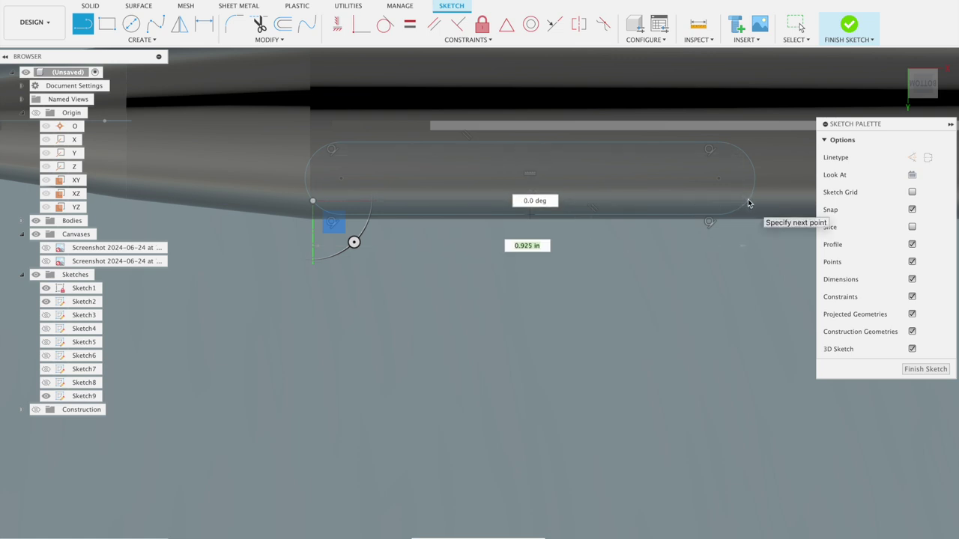
pyautogui.scroll(2, 751, 203)
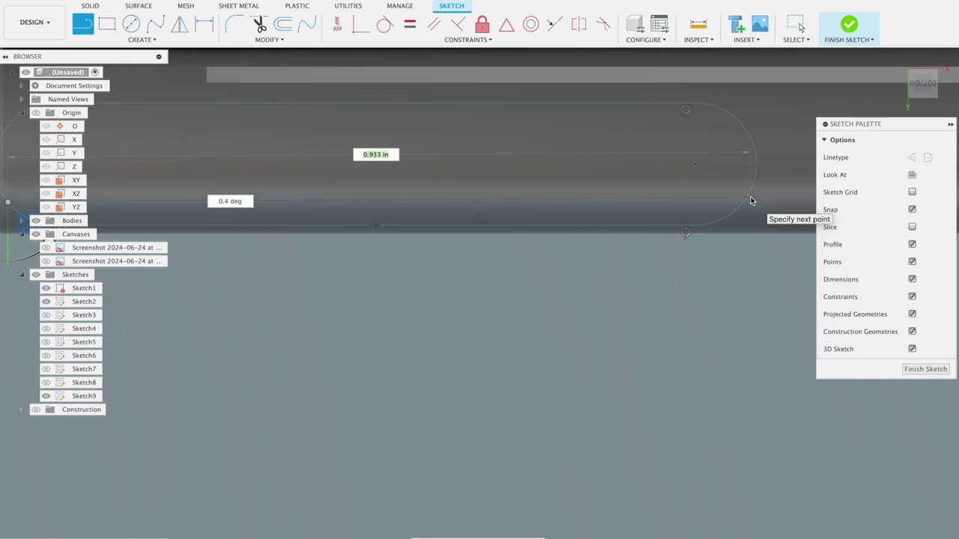
pyautogui.scroll(2, 749, 200)
pyautogui.click(746, 199)
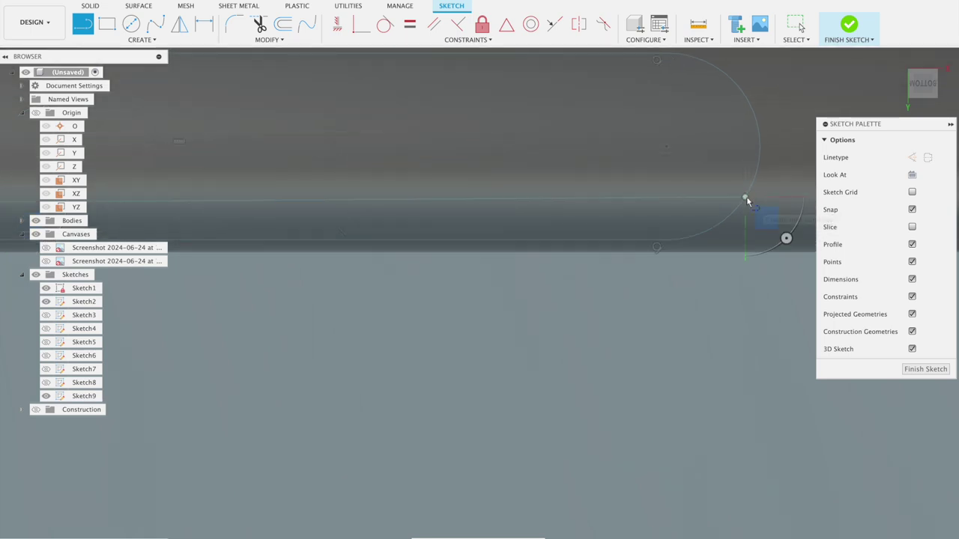
pyautogui.scroll(-1, 746, 201)
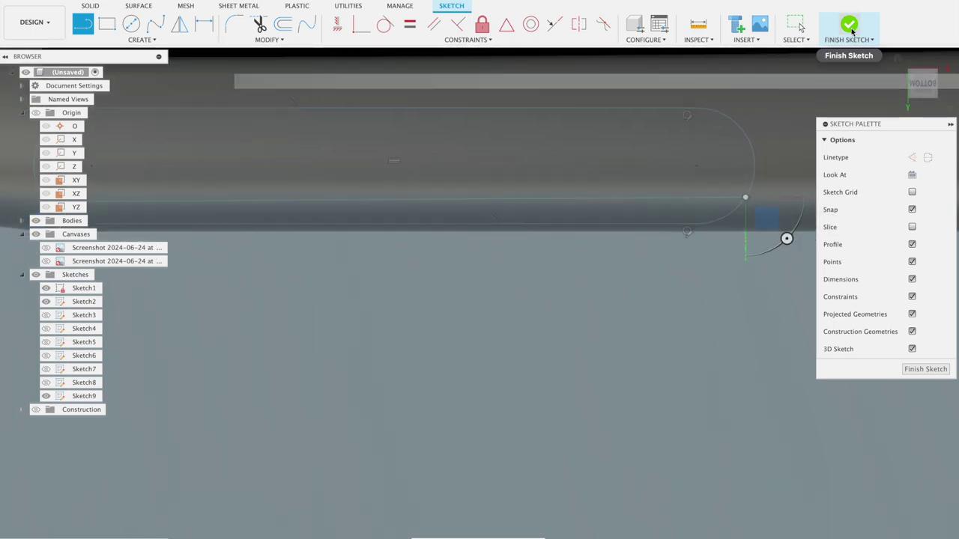
# Trim away the slot's bottom straight line and finish the sketch.
pyautogui.click(259, 28)
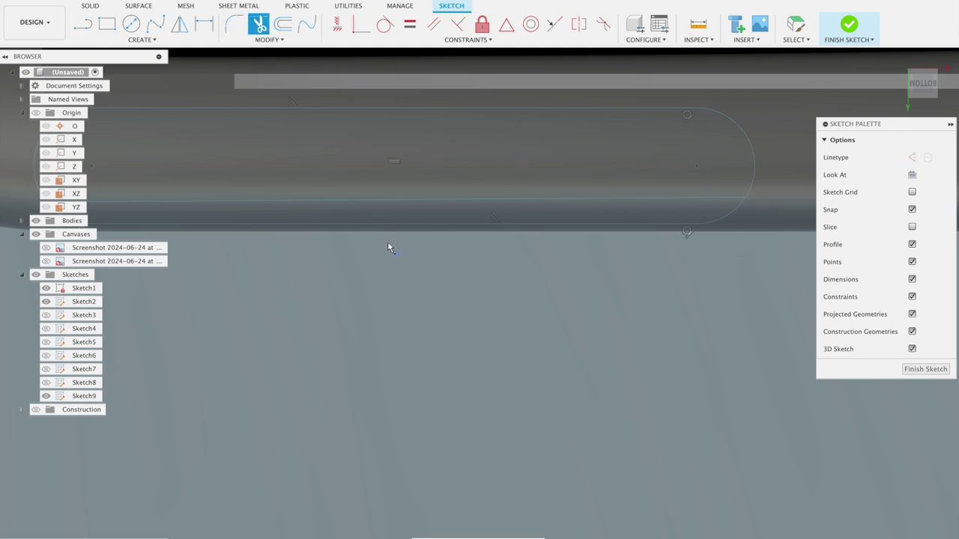
pyautogui.click(386, 222)
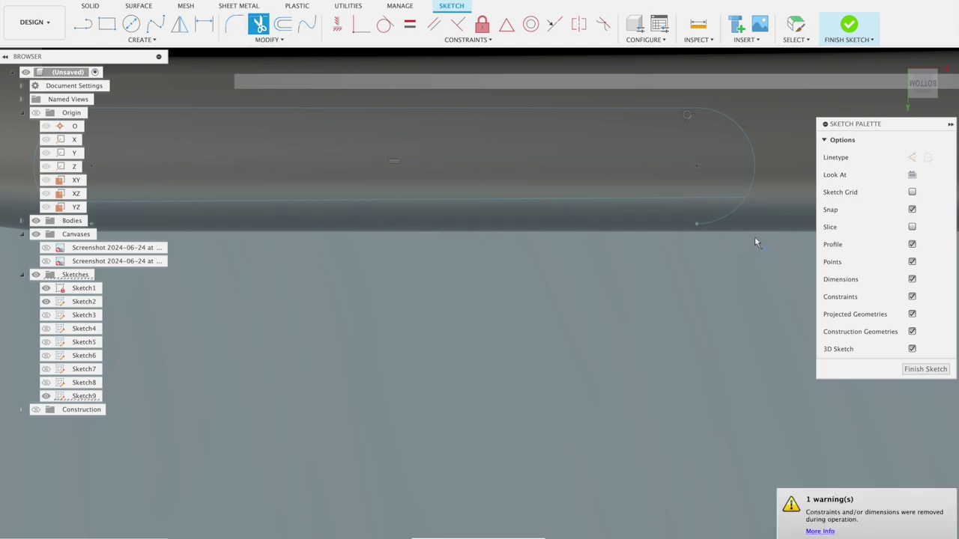
pyautogui.scroll(2, 471, 322)
pyautogui.scroll(2, 337, 307)
pyautogui.scroll(2, 304, 303)
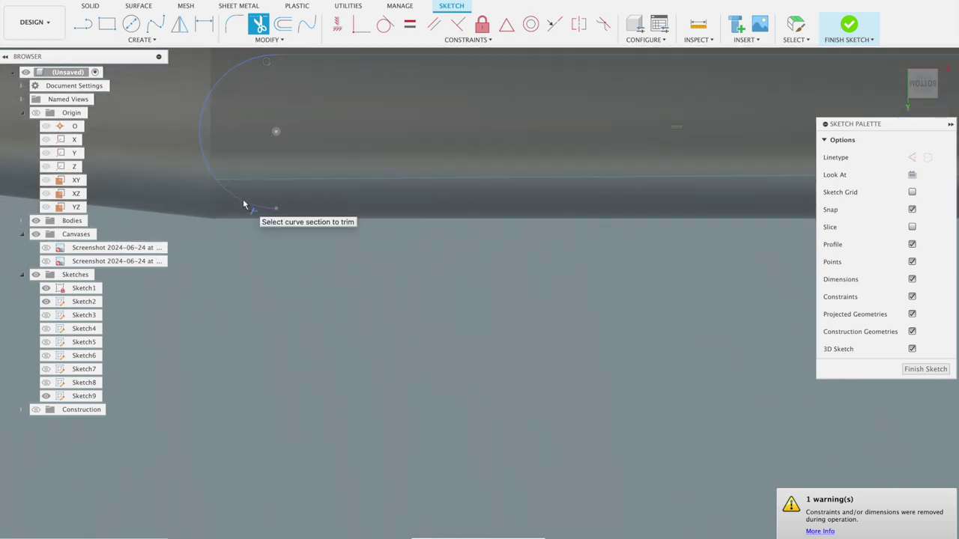
pyautogui.scroll(-2, 369, 258)
pyautogui.scroll(-2, 417, 271)
pyautogui.scroll(-2, 532, 309)
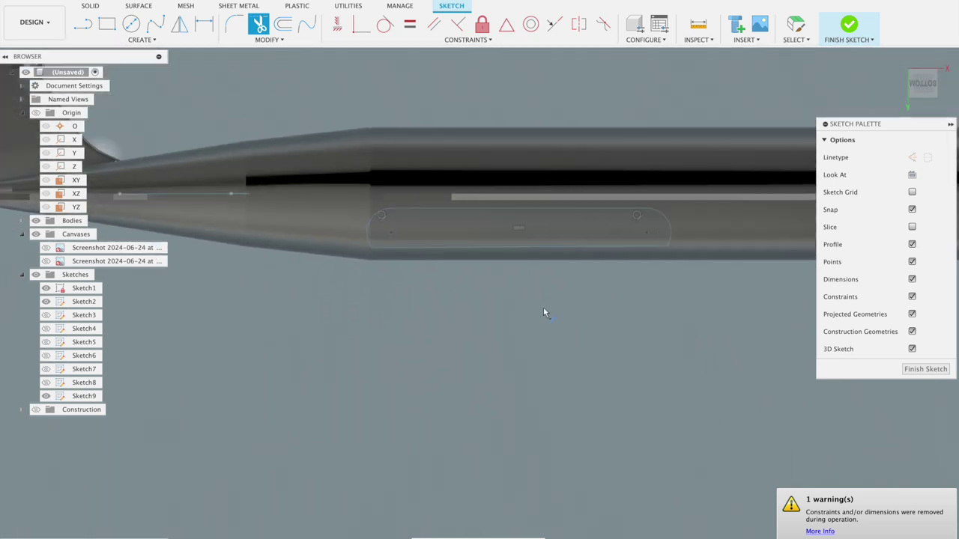
pyautogui.click(851, 26)
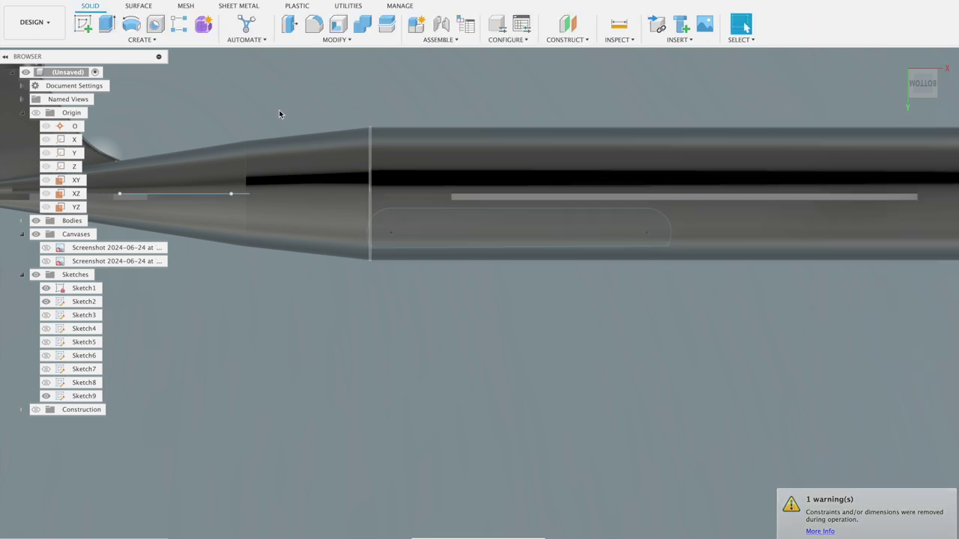
# Revolve the half-slot profile 360° about its straight edge as a New Body pod.
pyautogui.click(131, 25)
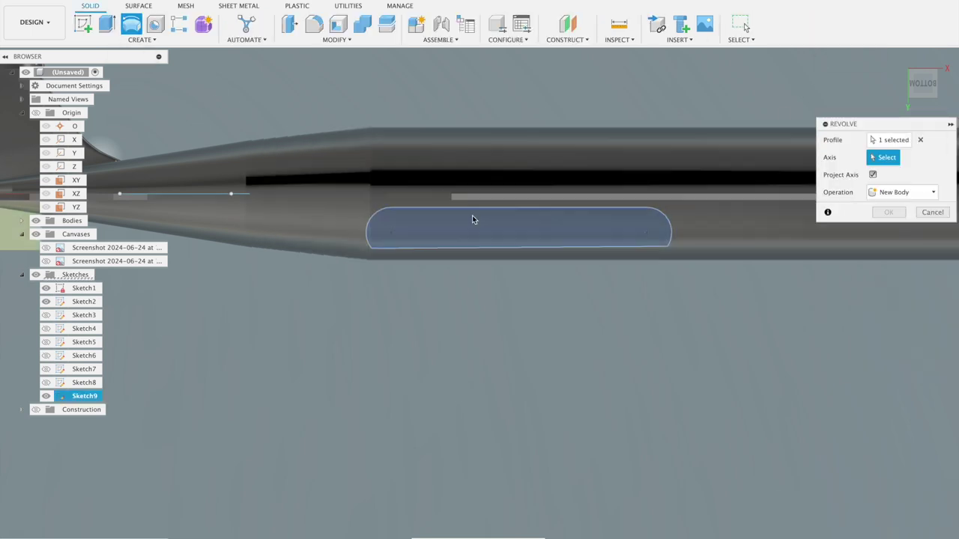
pyautogui.click(896, 141)
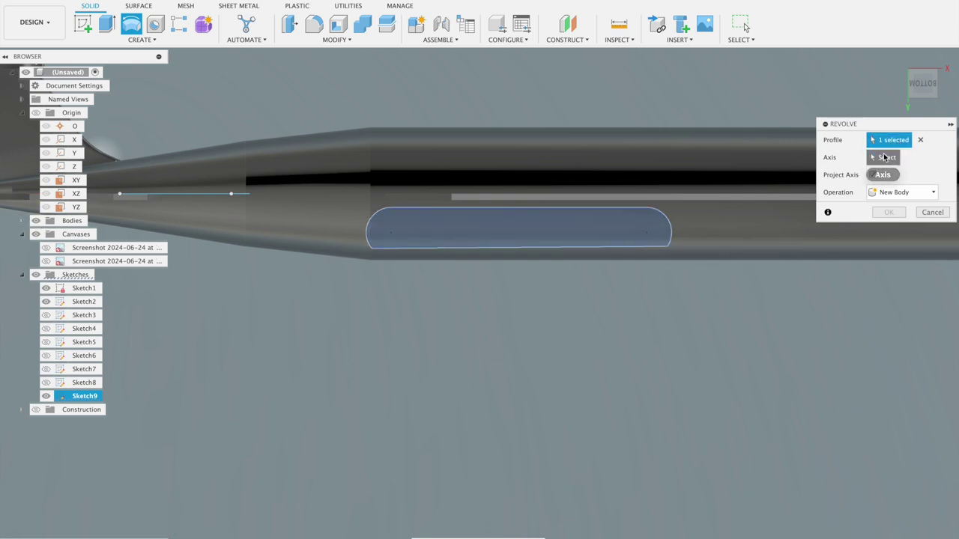
pyautogui.click(884, 157)
pyautogui.click(648, 249)
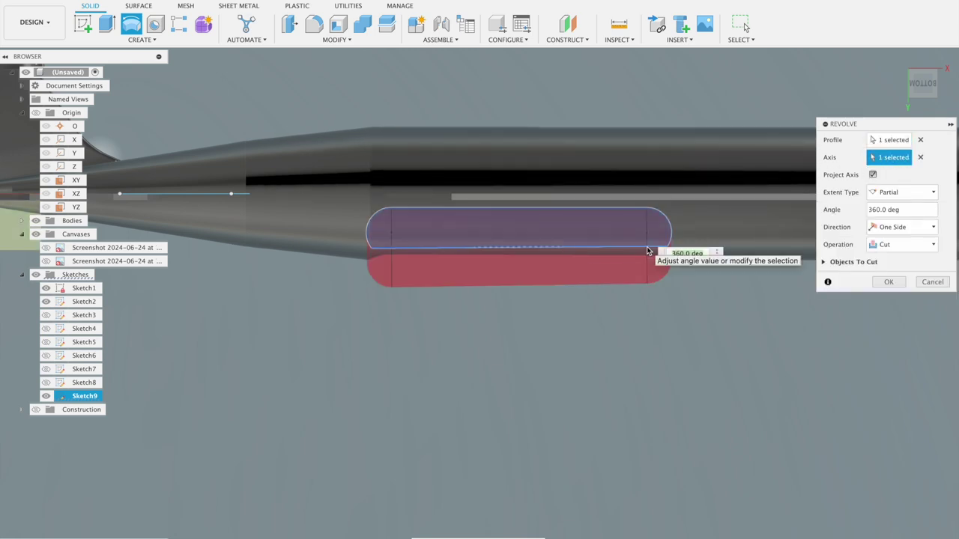
pyautogui.scroll(-5, 669, 325)
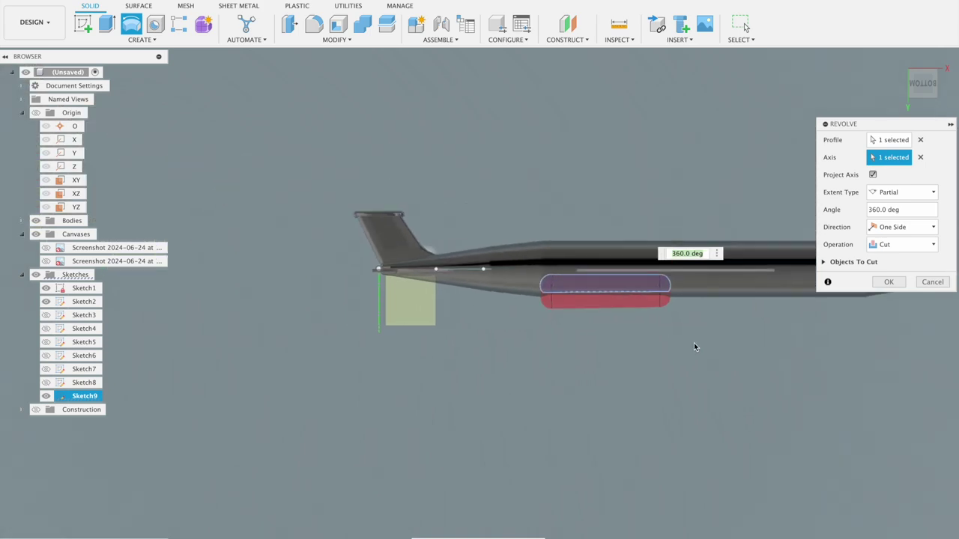
pyautogui.moveTo(693, 342)
pyautogui.keyDown('shift'); pyautogui.mouseDown(button='middle')
pyautogui.moveTo(616, 354)
pyautogui.moveTo(600, 353)
pyautogui.moveTo(616, 336)
pyautogui.moveTo(570, 338)
pyautogui.mouseUp(button='middle'); pyautogui.keyUp('shift')
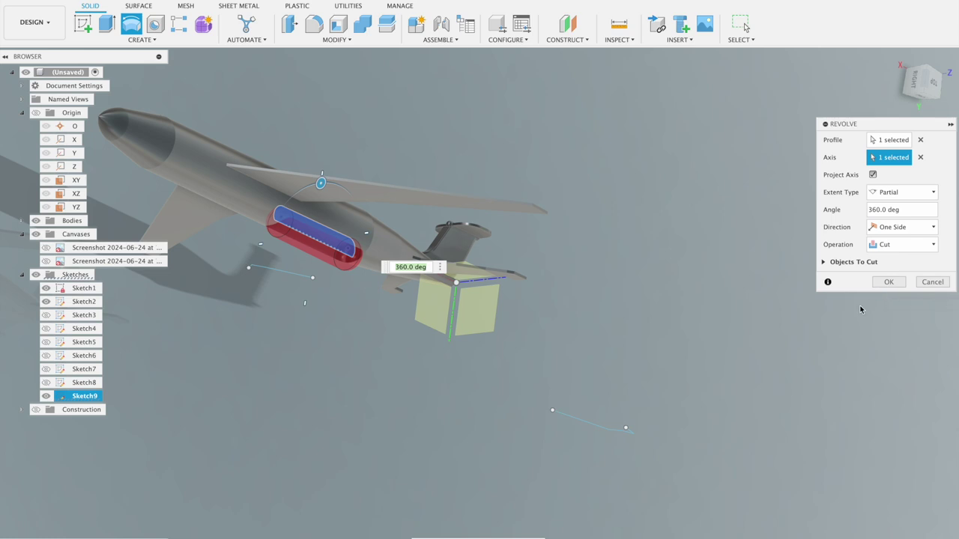
pyautogui.click(884, 245)
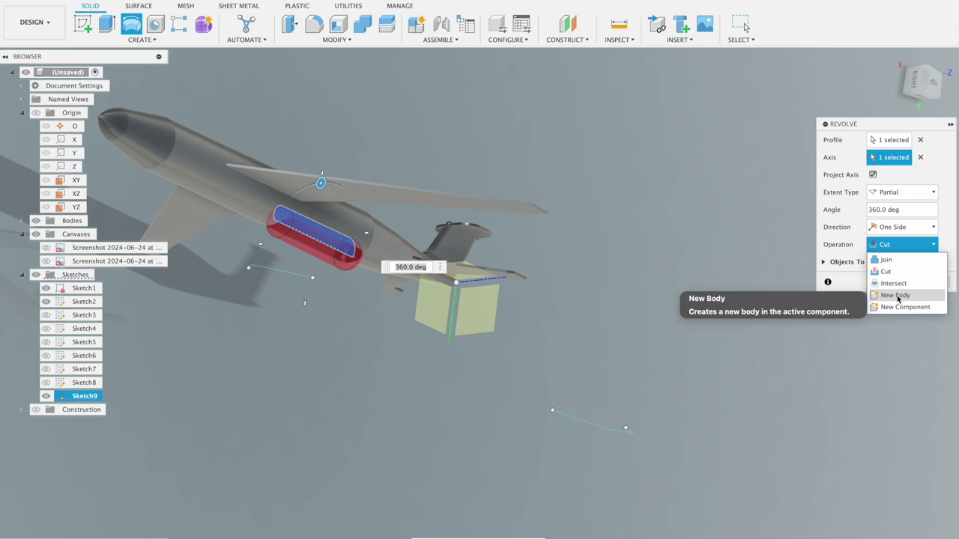
pyautogui.click(898, 297)
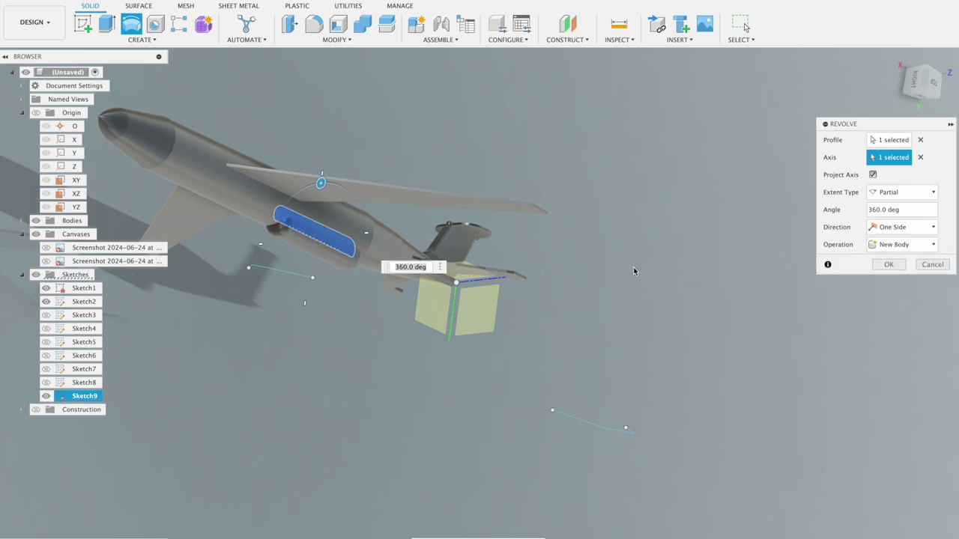
pyautogui.keyDown('shift'); pyautogui.moveTo(642, 287); pyautogui.dragTo(646, 306, button='middle'); pyautogui.keyUp('shift')
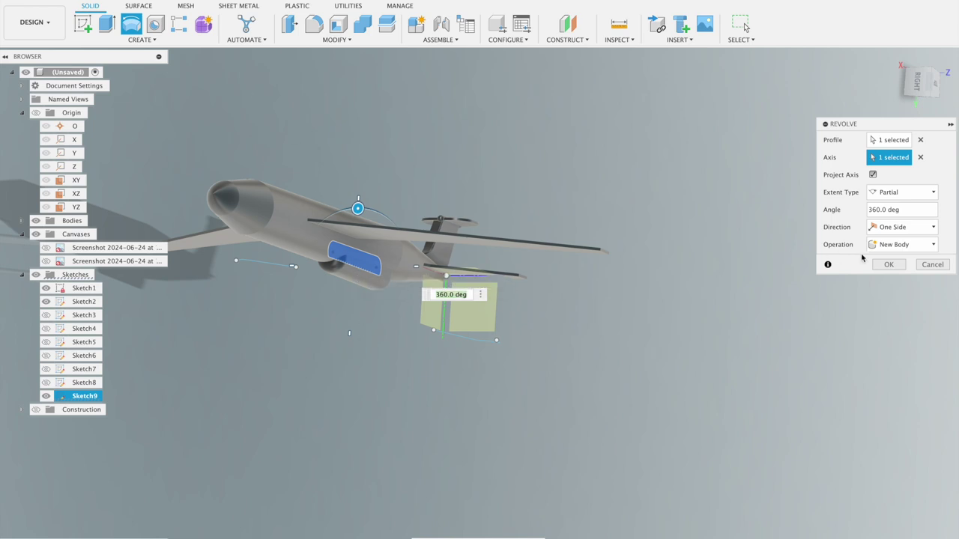
pyautogui.click(890, 265)
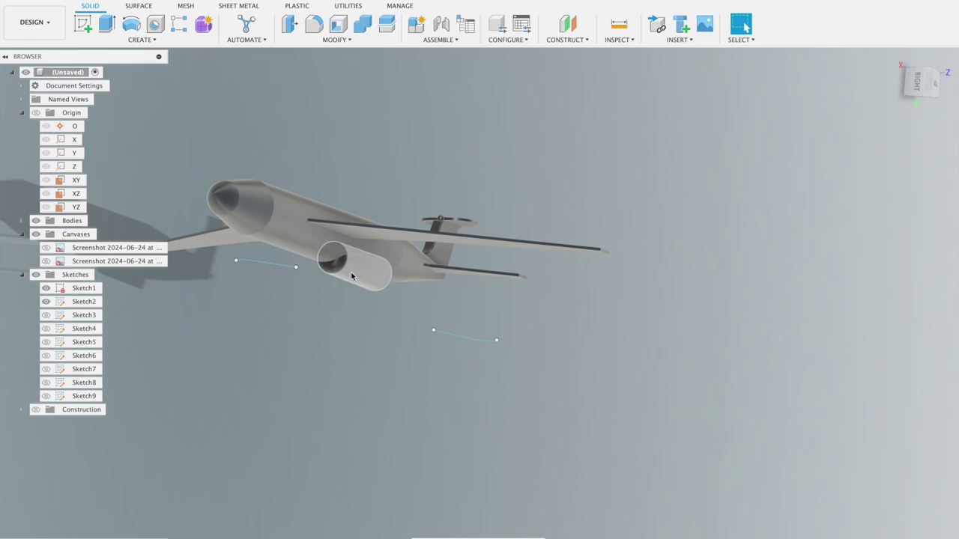
pyautogui.click(360, 283)
pyautogui.rightClick(360, 282)
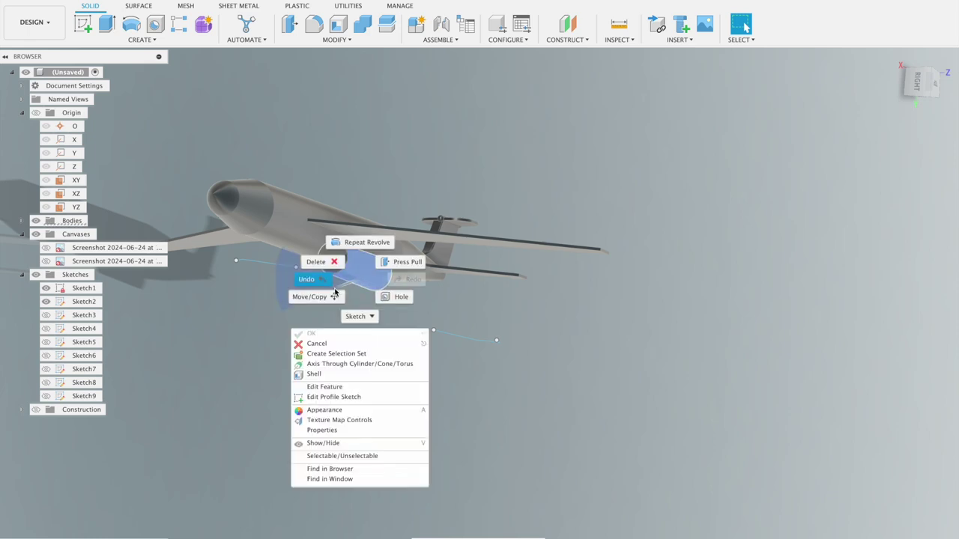
# Move the pod's faces -0.006 in X and 0.068 in Z, up under the wing.
pyautogui.click(334, 297)
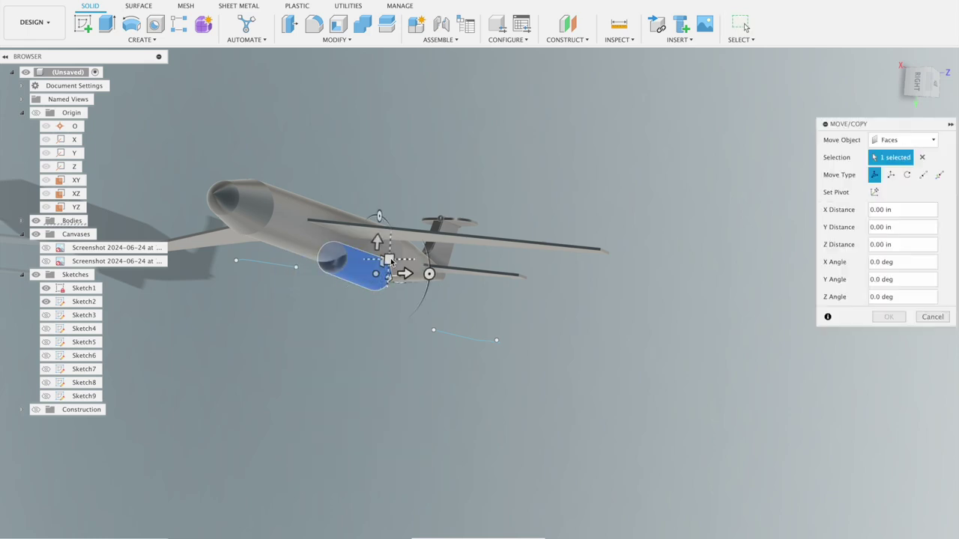
pyautogui.moveTo(395, 260); pyautogui.dragTo(409, 252)
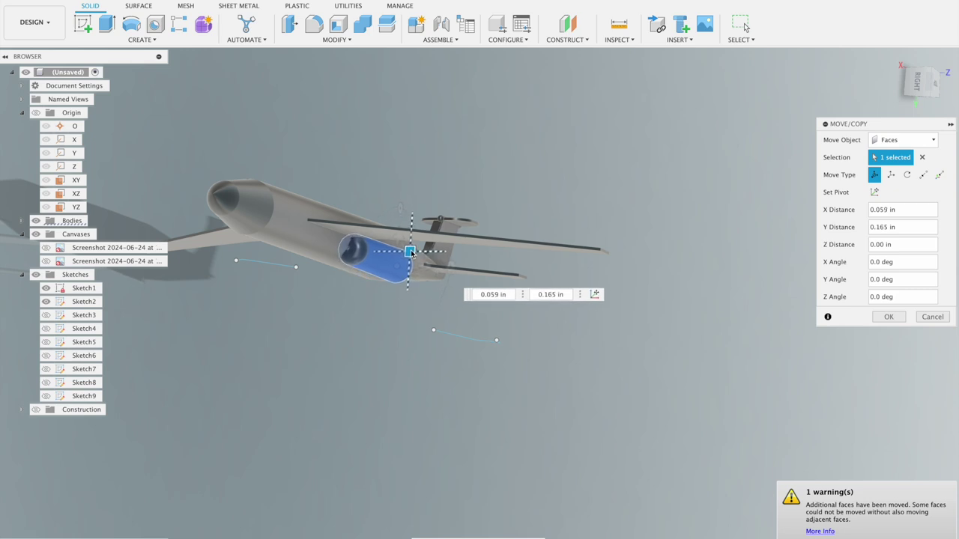
pyautogui.scroll(3, 415, 206)
pyautogui.scroll(3, 416, 206)
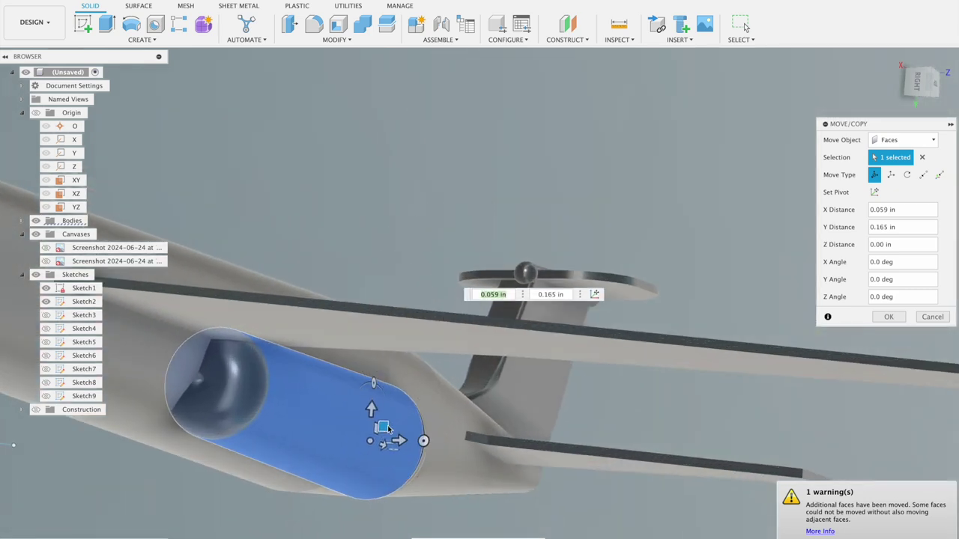
pyautogui.moveTo(381, 431); pyautogui.dragTo(408, 425)
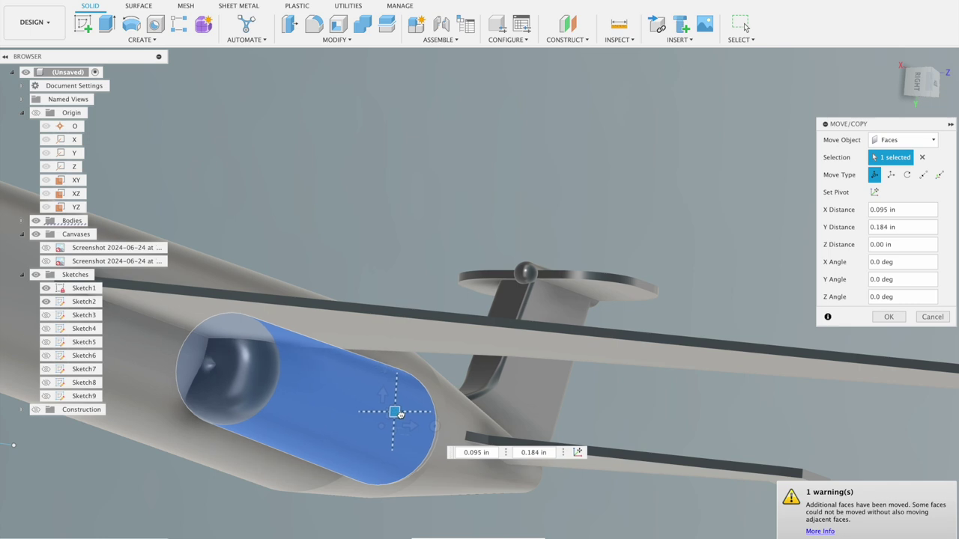
pyautogui.moveTo(702, 405)
pyautogui.mouseDown(button='middle')
pyautogui.moveTo(641, 386)
pyautogui.moveTo(665, 377)
pyautogui.moveTo(654, 365)
pyautogui.moveTo(657, 376)
pyautogui.mouseUp(button='middle')
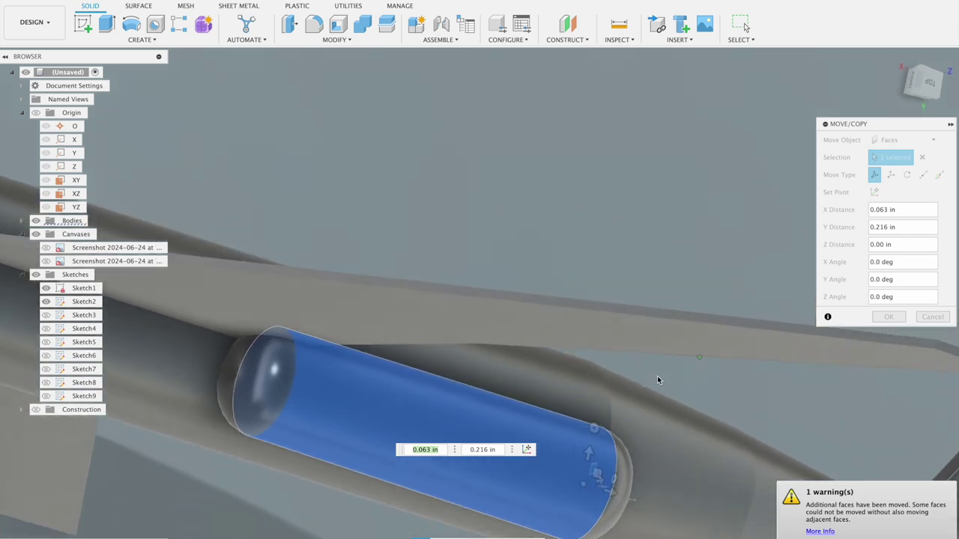
pyautogui.moveTo(595, 478); pyautogui.dragTo(622, 491)
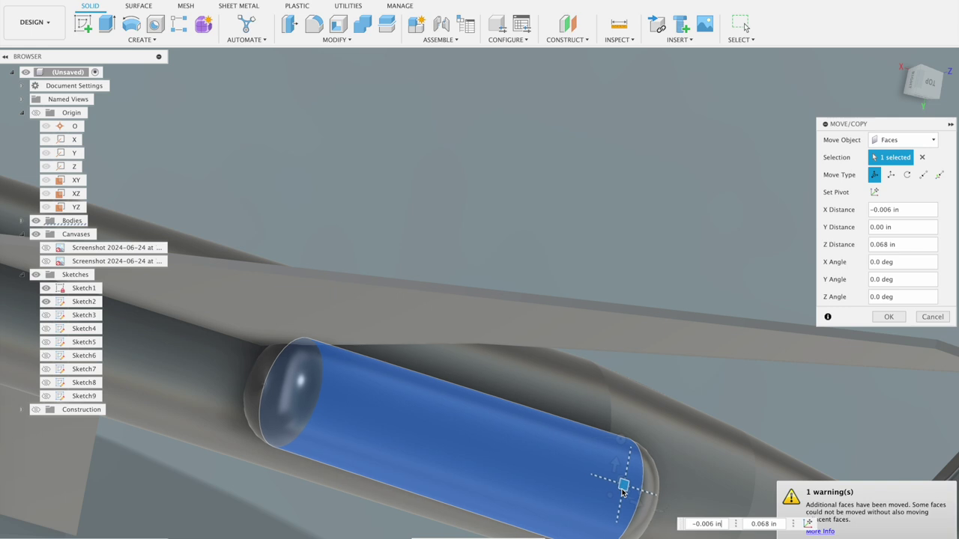
pyautogui.click(881, 318)
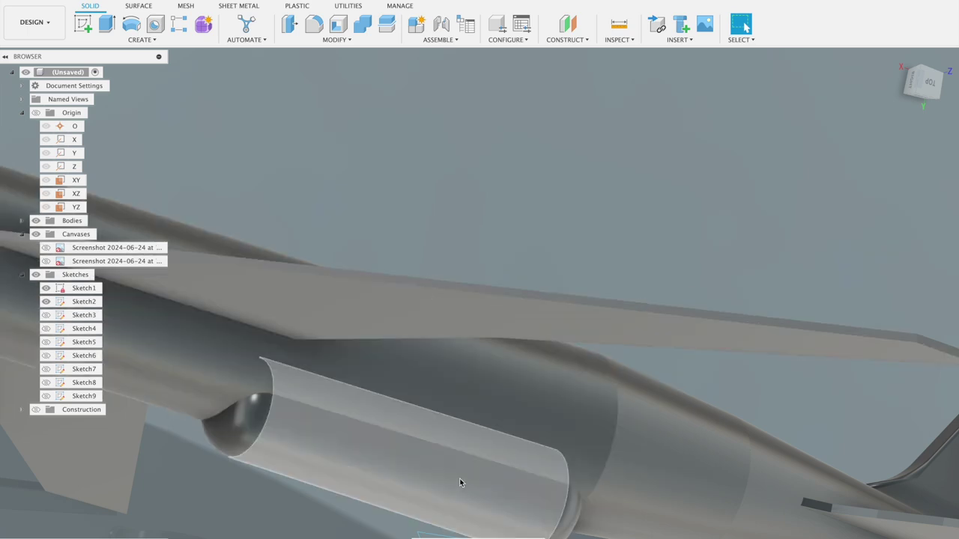
pyautogui.click(459, 482)
pyautogui.rightClick(454, 481)
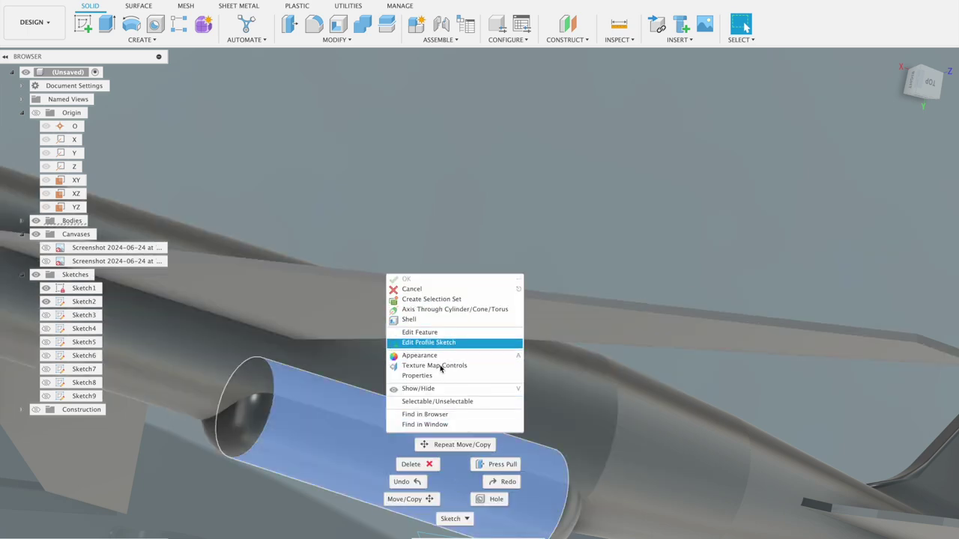
# Slide the pod's faces further along the fuselage toward the tail with Move/Copy.
pyautogui.click(429, 496)
pyautogui.moveTo(550, 489)
pyautogui.mouseDown()
pyautogui.moveTo(596, 483)
pyautogui.moveTo(607, 467)
pyautogui.moveTo(593, 469)
pyautogui.mouseUp()
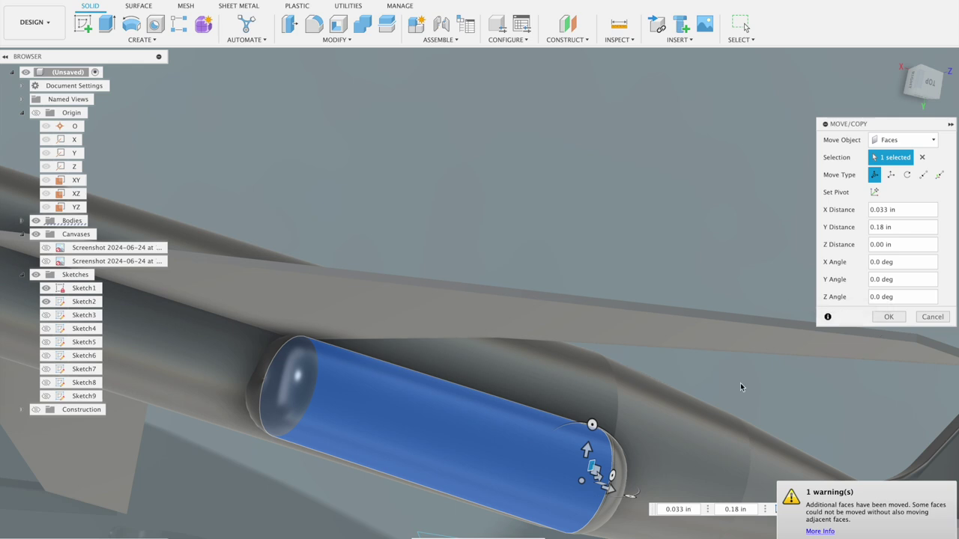
pyautogui.moveTo(594, 470); pyautogui.dragTo(670, 480)
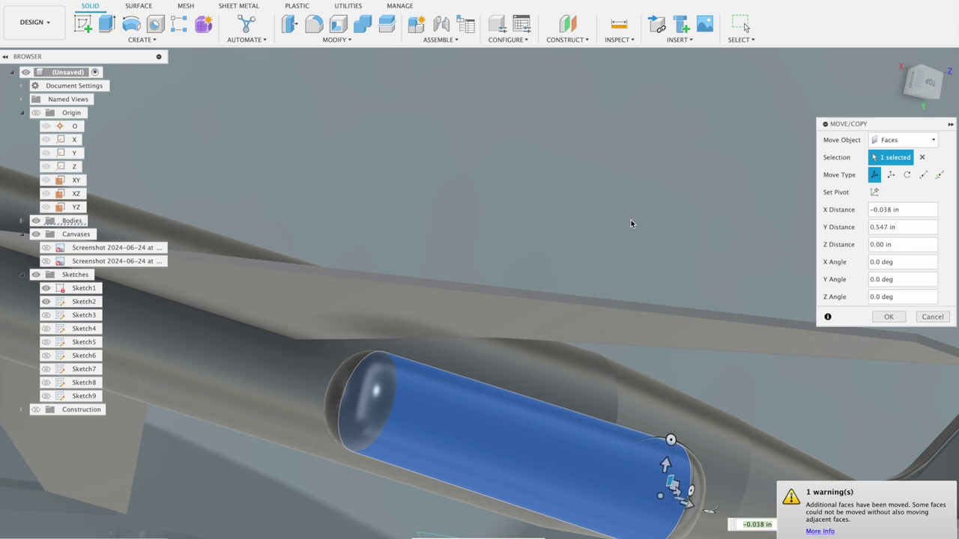
pyautogui.scroll(-5, 631, 222)
pyautogui.keyDown('shift'); pyautogui.moveTo(720, 433); pyautogui.dragTo(655, 435, button='middle'); pyautogui.keyUp('shift')
pyautogui.moveTo(457, 345); pyautogui.dragTo(483, 339)
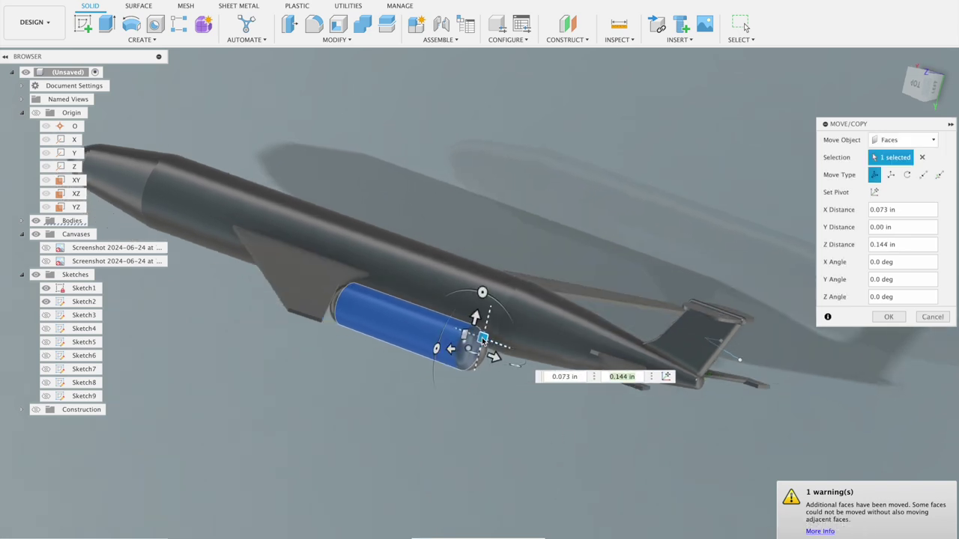
pyautogui.keyDown('shift'); pyautogui.moveTo(494, 300); pyautogui.dragTo(505, 224, button='middle'); pyautogui.keyUp('shift')
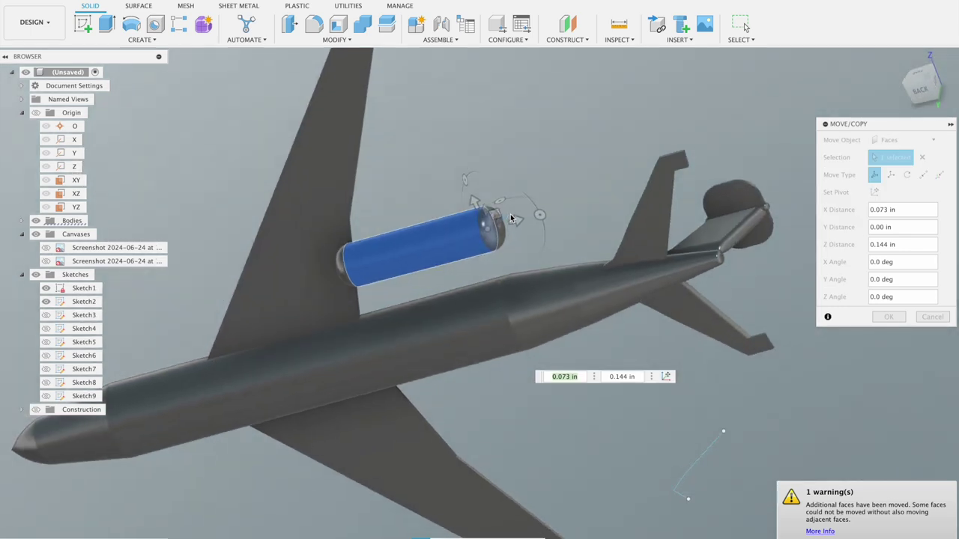
pyautogui.moveTo(495, 212)
pyautogui.mouseDown()
pyautogui.moveTo(496, 228)
pyautogui.moveTo(518, 245)
pyautogui.mouseUp()
pyautogui.keyDown('shift'); pyautogui.moveTo(517, 244); pyautogui.dragTo(536, 213, button='middle'); pyautogui.keyUp('shift')
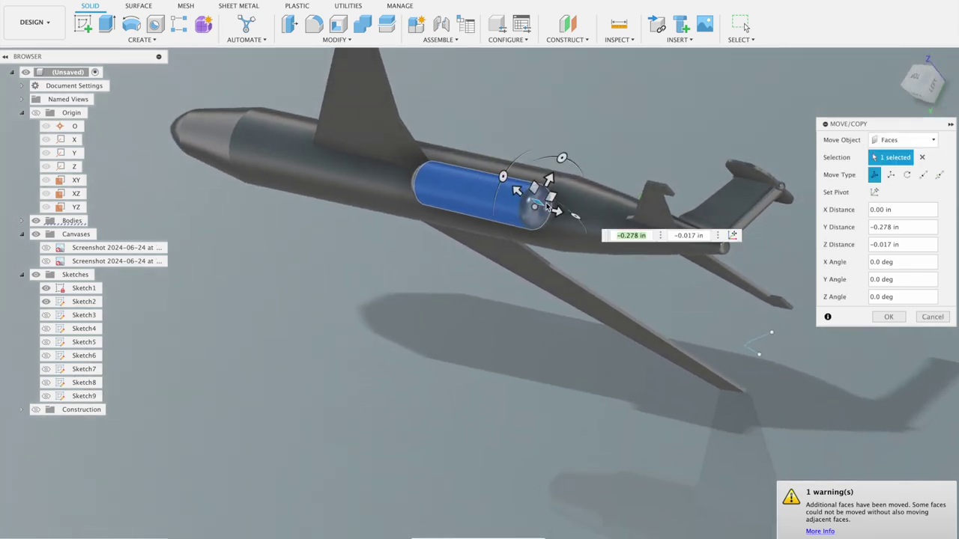
pyautogui.moveTo(549, 196); pyautogui.dragTo(558, 193)
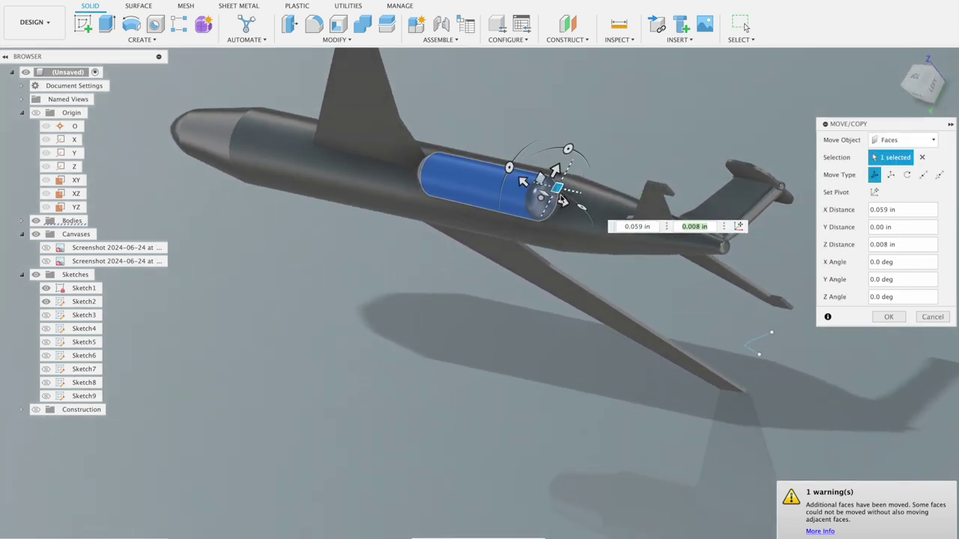
pyautogui.click(881, 319)
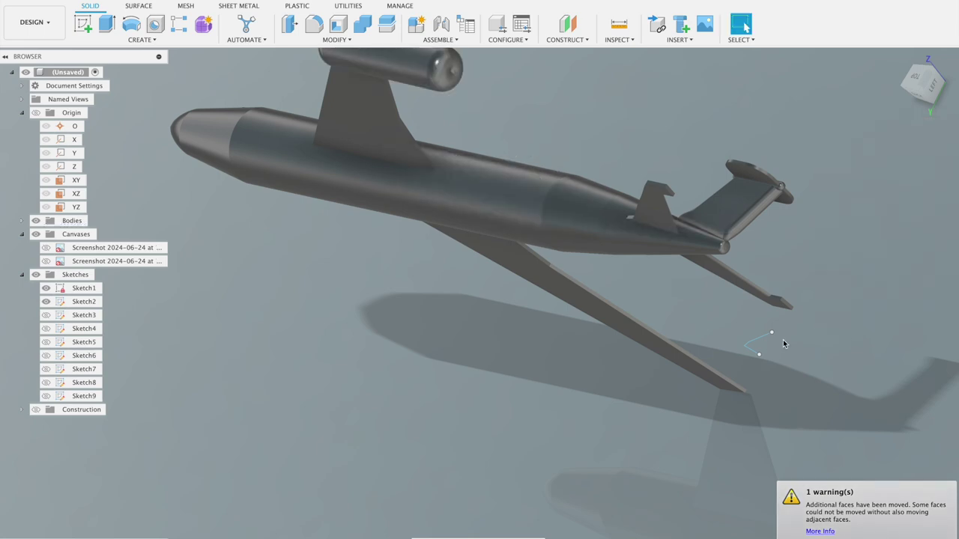
# Undo the pod move with Ctrl+Z and view the tail from low.
pyautogui.keyDown('shift'); pyautogui.moveTo(764, 392); pyautogui.dragTo(553, 349, button='middle'); pyautogui.keyUp('shift')
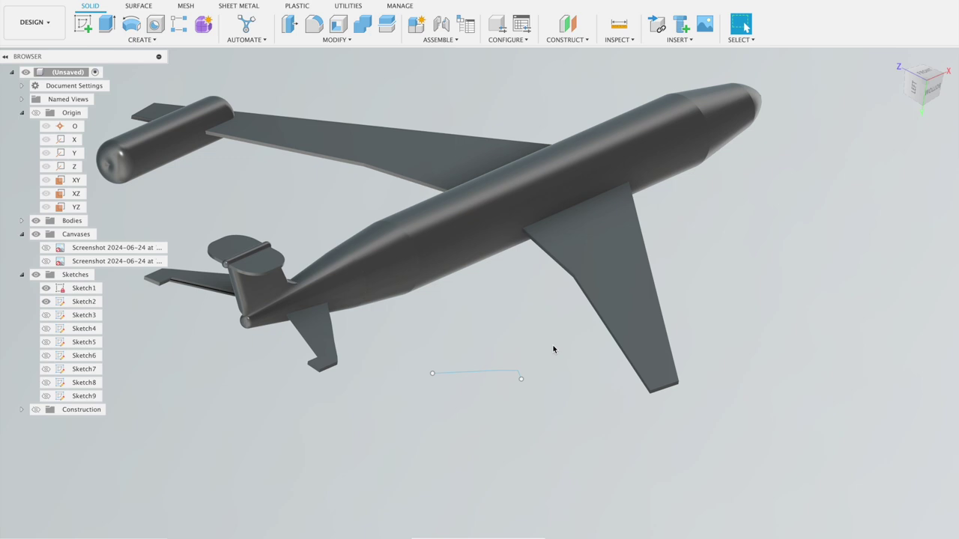
pyautogui.hotkey('ctrl', 'z')
pyautogui.moveTo(531, 372)
pyautogui.keyDown('shift'); pyautogui.mouseDown(button='middle')
pyautogui.moveTo(619, 347)
pyautogui.moveTo(613, 377)
pyautogui.mouseUp(button='middle'); pyautogui.keyUp('shift')
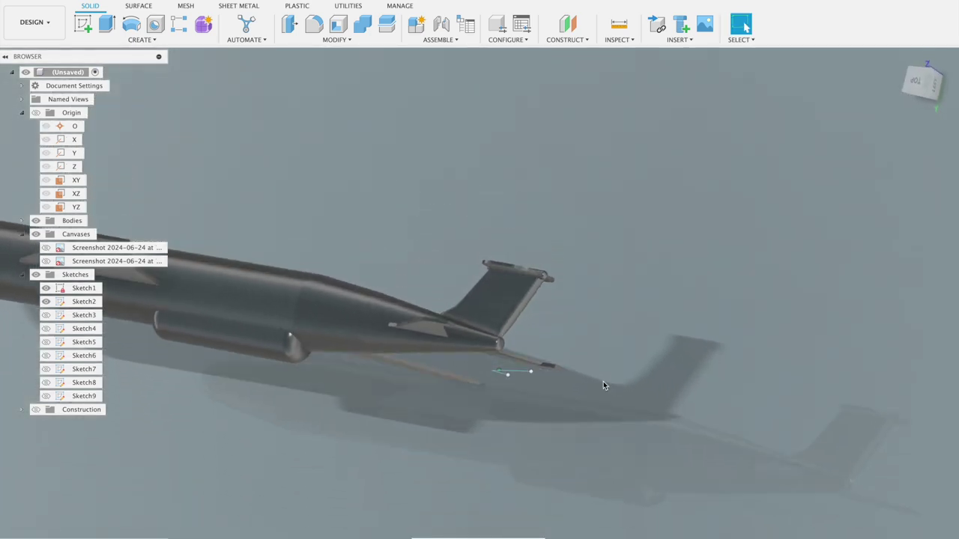
pyautogui.click(265, 339)
pyautogui.rightClick(265, 339)
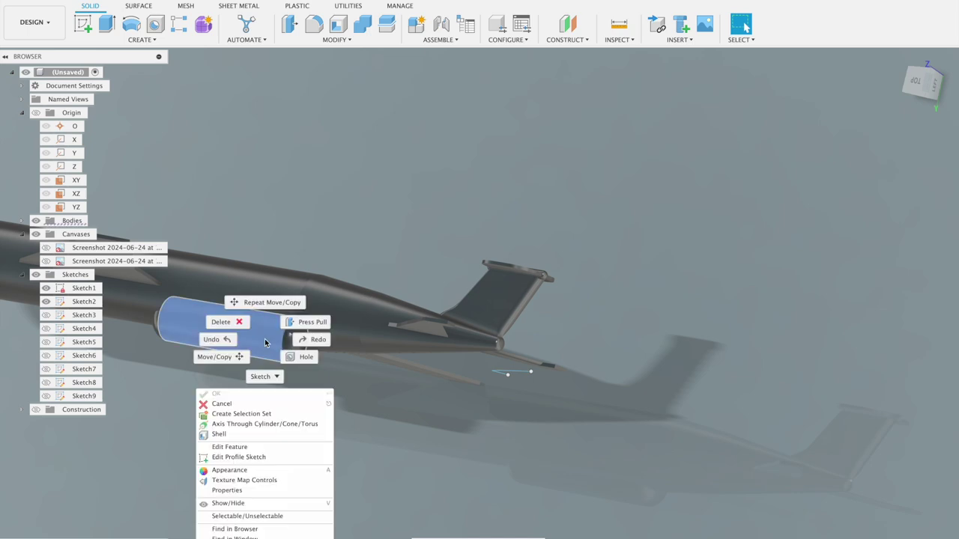
pyautogui.click(230, 367)
pyautogui.scroll(-3, 359, 242)
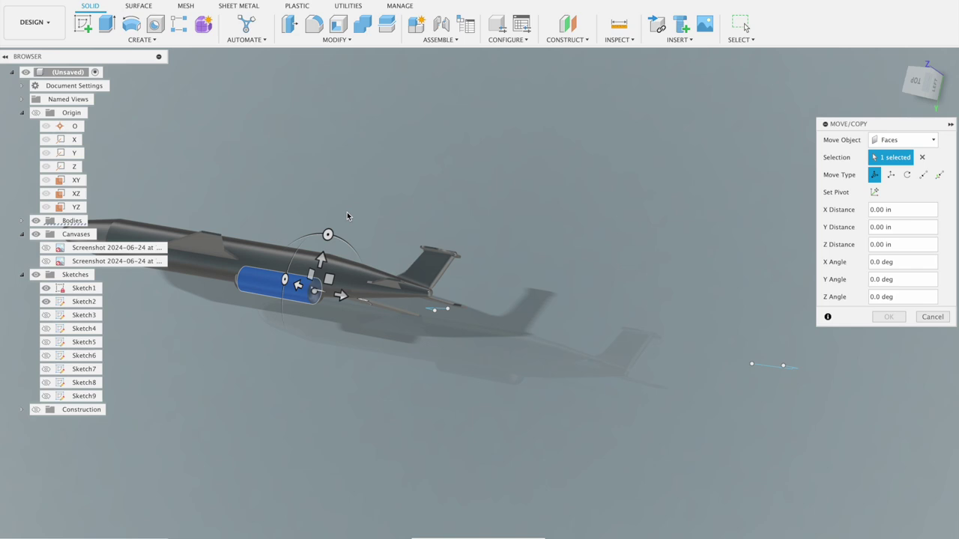
pyautogui.moveTo(371, 321); pyautogui.dragTo(406, 195)
pyautogui.scroll(-2, 406, 196)
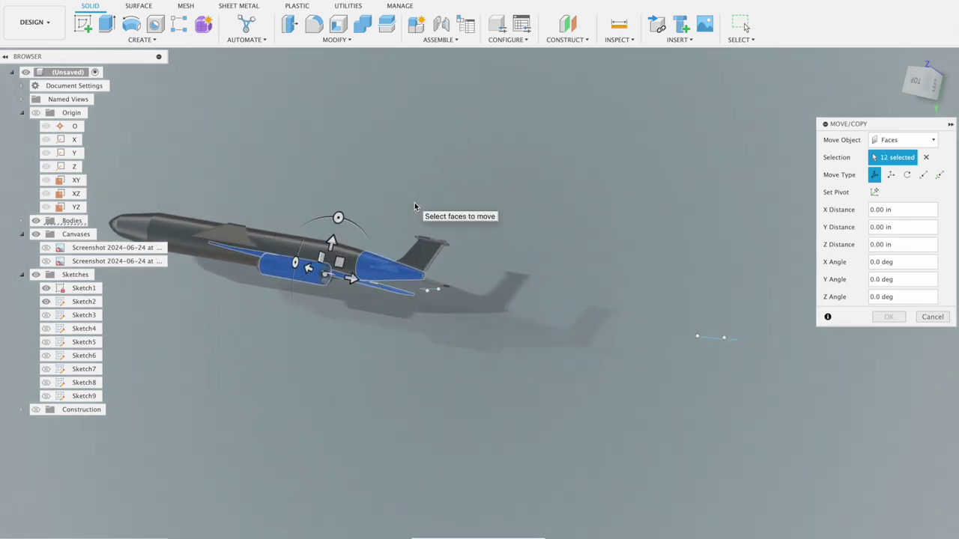
pyautogui.moveTo(374, 196); pyautogui.dragTo(533, 161, button='middle')
pyautogui.scroll(2, 533, 161)
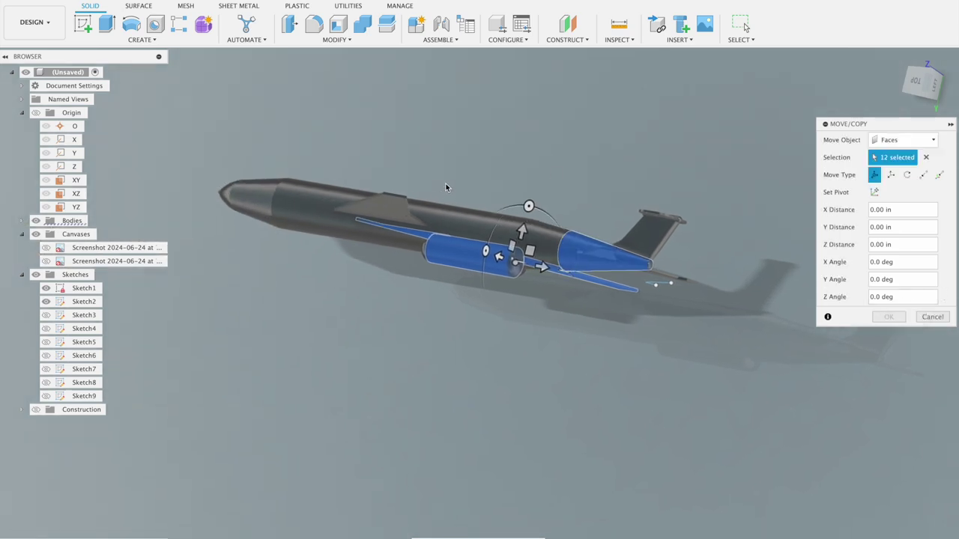
pyautogui.click(482, 274)
pyautogui.rightClick(475, 263)
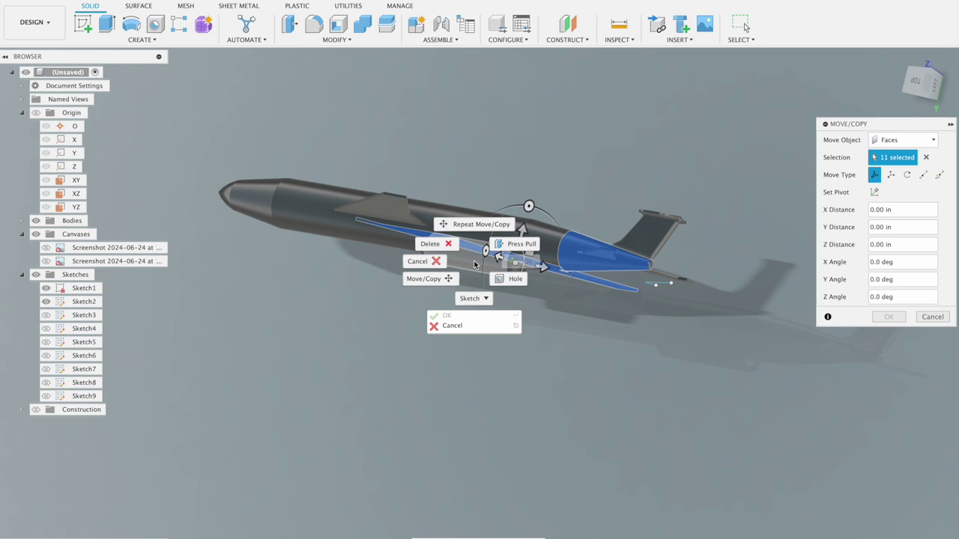
pyautogui.click(922, 318)
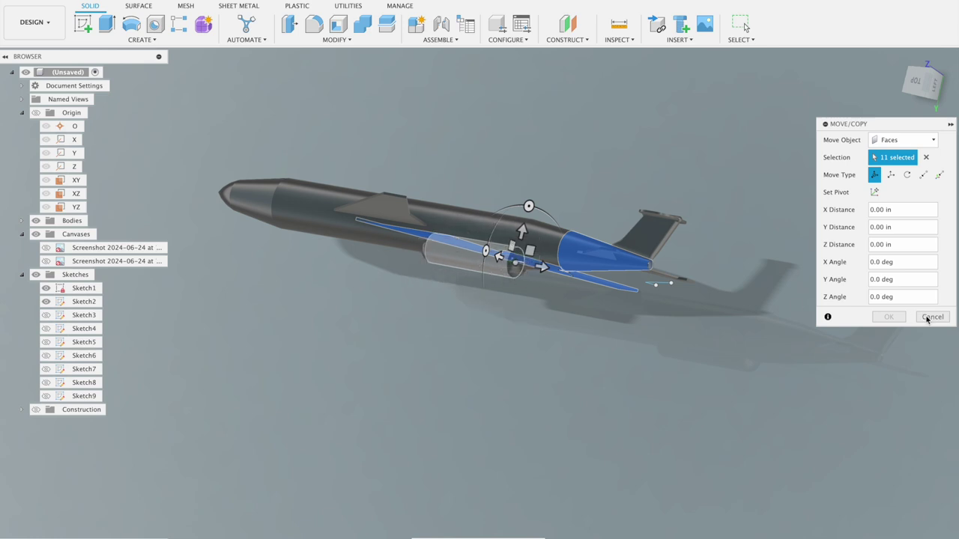
pyautogui.click(923, 318)
pyautogui.moveTo(539, 409)
pyautogui.keyDown('shift'); pyautogui.mouseDown(button='middle')
pyautogui.moveTo(588, 406)
pyautogui.moveTo(625, 385)
pyautogui.moveTo(595, 395)
pyautogui.mouseUp(button='middle'); pyautogui.keyUp('shift')
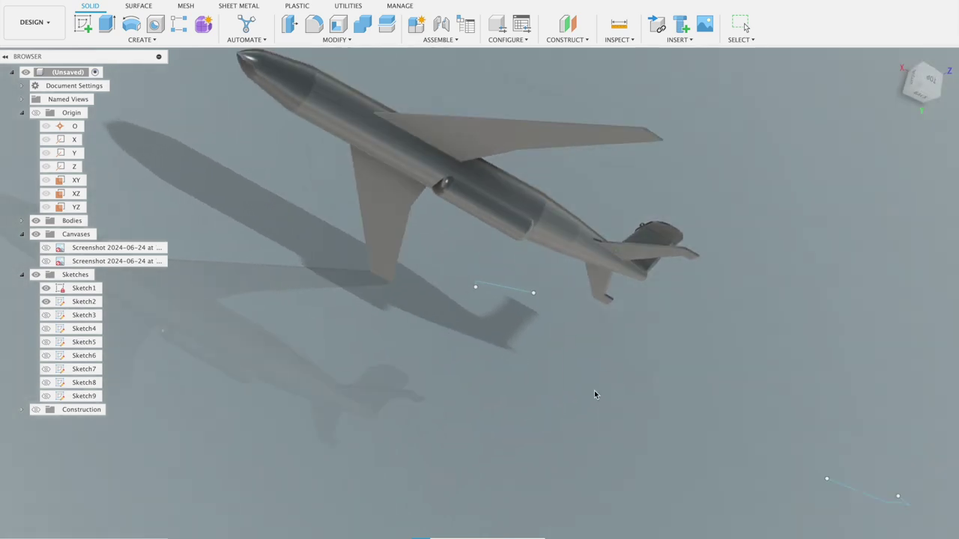
# Move the pod face along the fuselage to X −0.119 in, Z −0.828 in.
pyautogui.rightClick(480, 215)
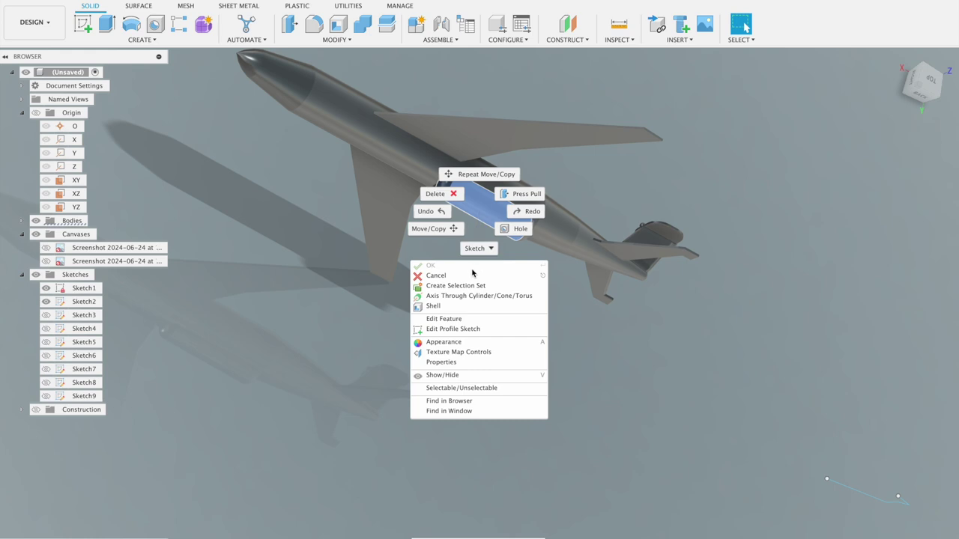
pyautogui.click(430, 228)
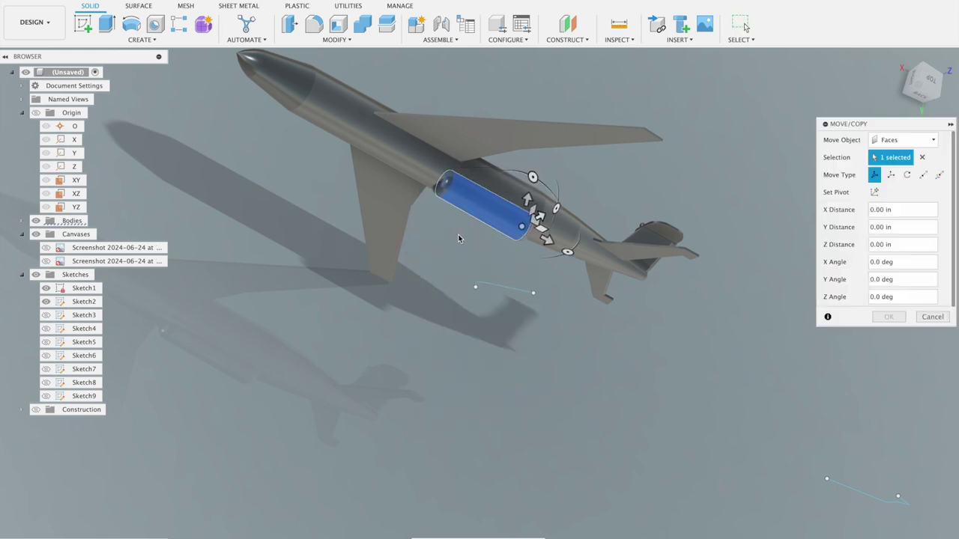
pyautogui.moveTo(538, 223); pyautogui.dragTo(466, 164)
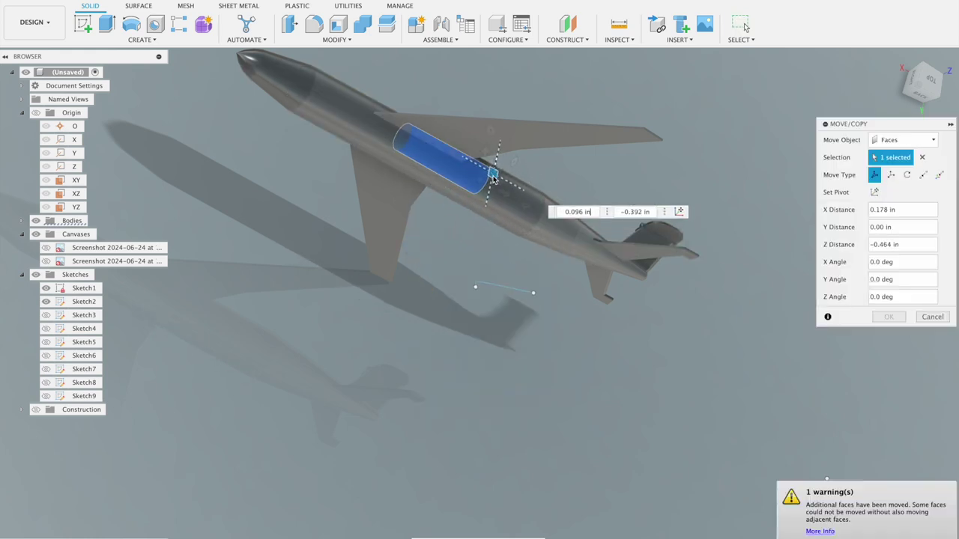
pyautogui.moveTo(465, 164); pyautogui.dragTo(462, 165)
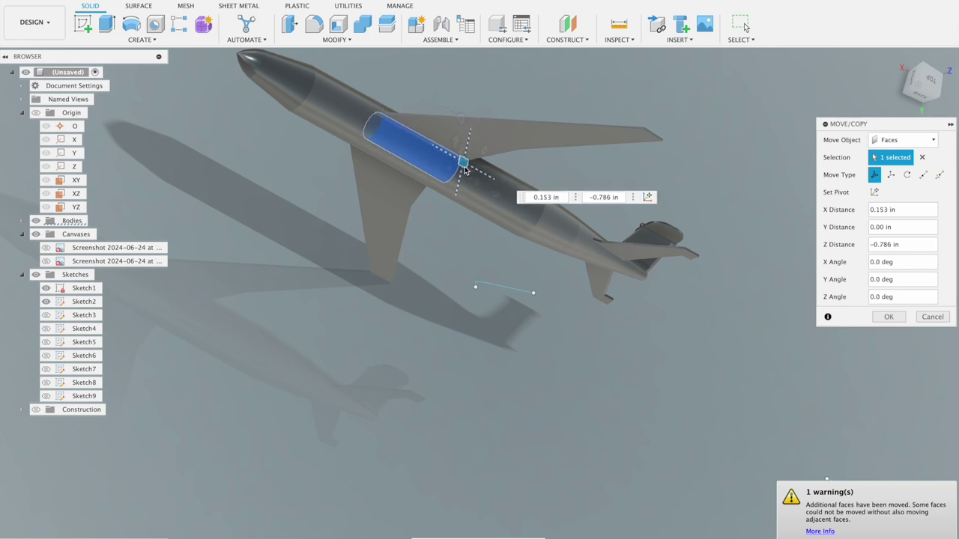
pyautogui.keyDown('shift'); pyautogui.moveTo(644, 95); pyautogui.dragTo(682, 127, button='middle'); pyautogui.keyUp('shift')
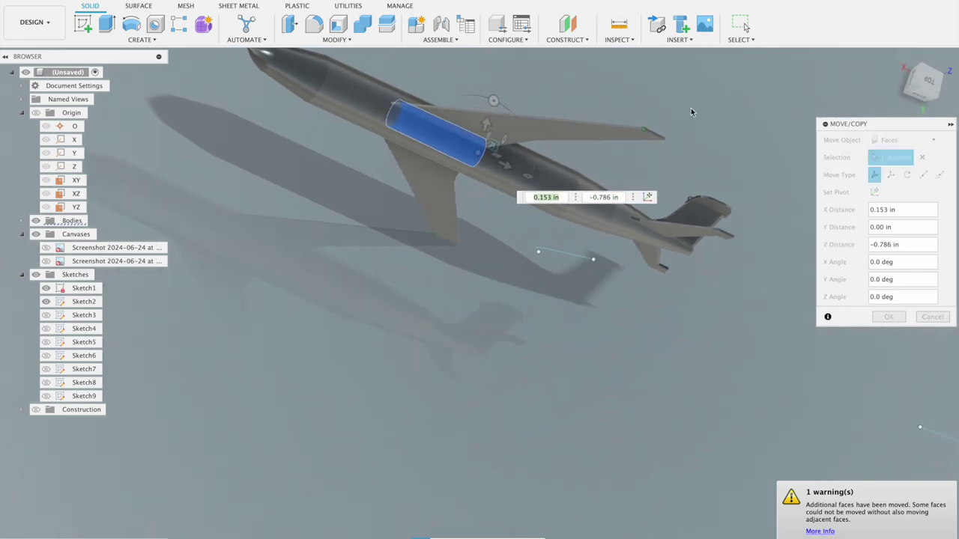
pyautogui.moveTo(552, 78); pyautogui.dragTo(537, 103)
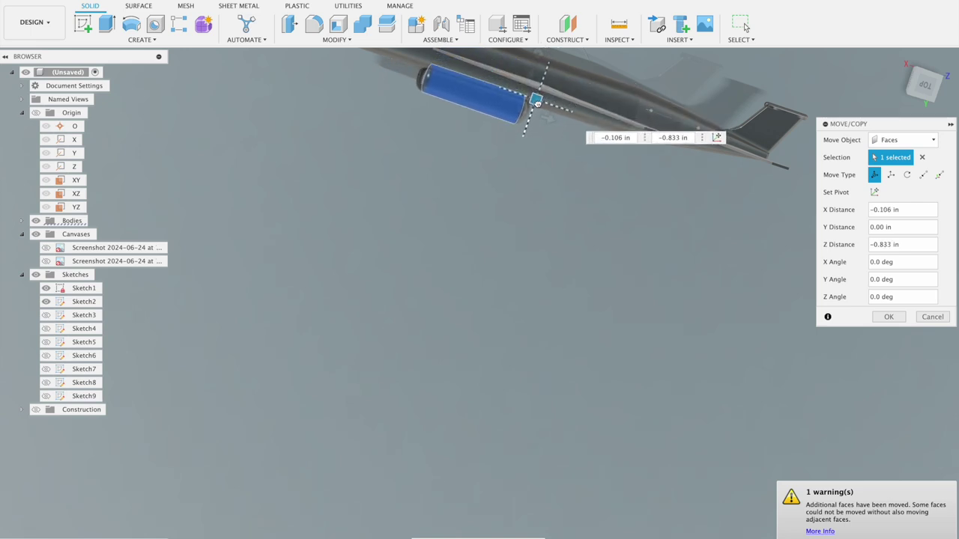
pyautogui.moveTo(537, 104); pyautogui.dragTo(537, 108)
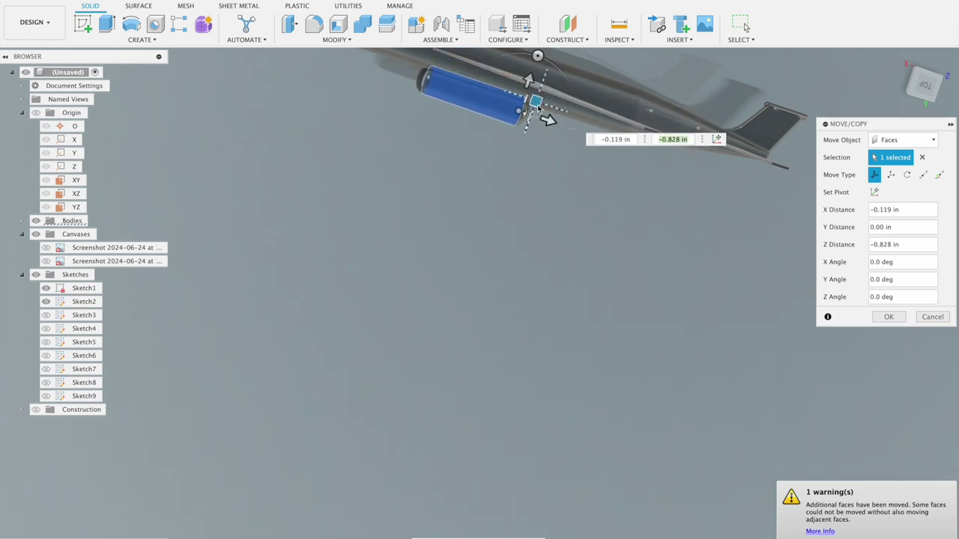
pyautogui.click(888, 318)
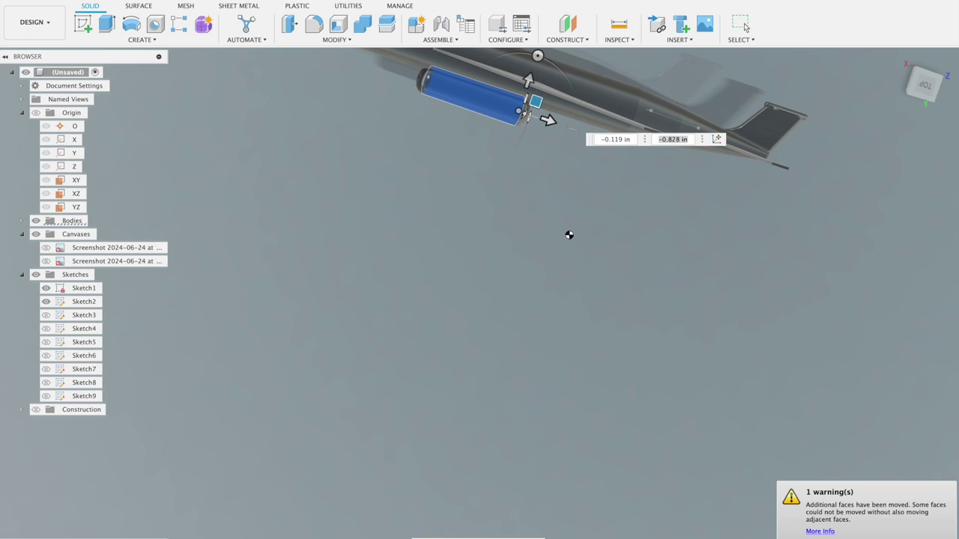
# From a view below the aircraft, start a new Move/Copy on the pod face and expand Bodies.
pyautogui.moveTo(524, 221)
pyautogui.keyDown('shift'); pyautogui.mouseDown(button='middle')
pyautogui.moveTo(562, 201)
pyautogui.moveTo(563, 168)
pyautogui.moveTo(580, 165)
pyautogui.moveTo(573, 156)
pyautogui.moveTo(638, 156)
pyautogui.mouseUp(button='middle'); pyautogui.keyUp('shift')
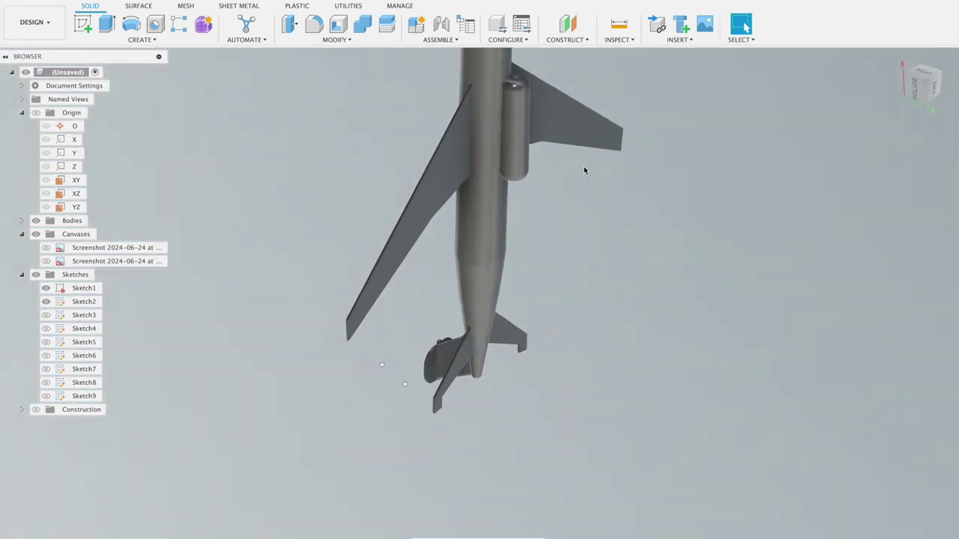
pyautogui.rightClick(510, 163)
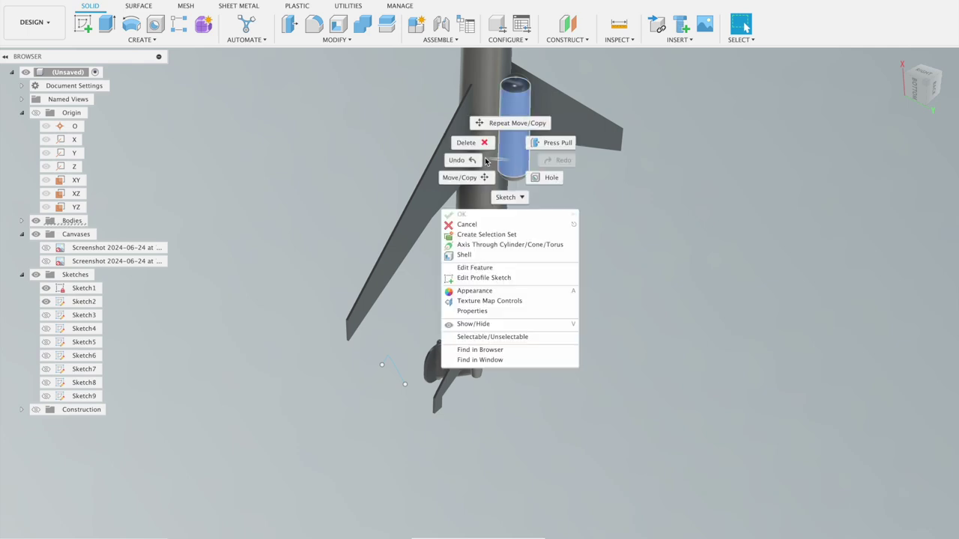
pyautogui.click(479, 178)
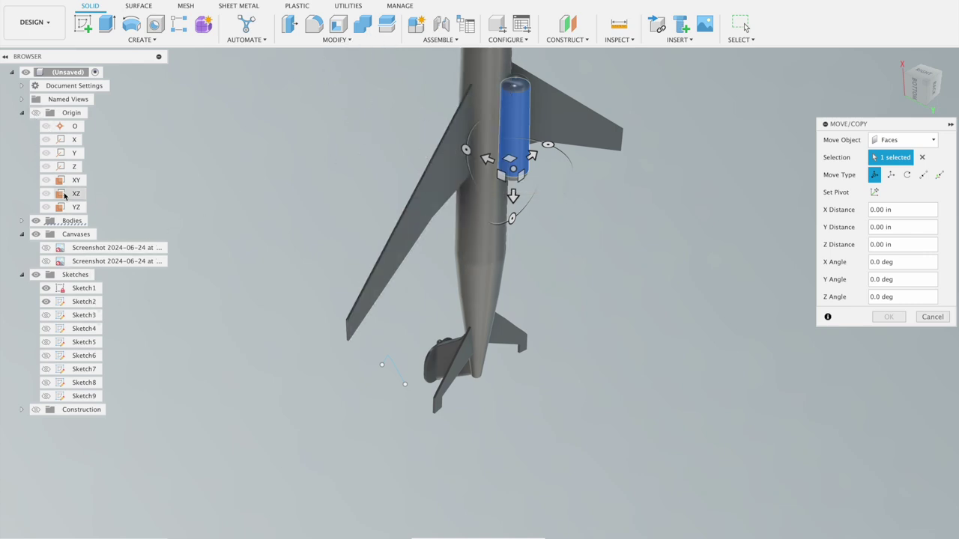
pyautogui.click(22, 221)
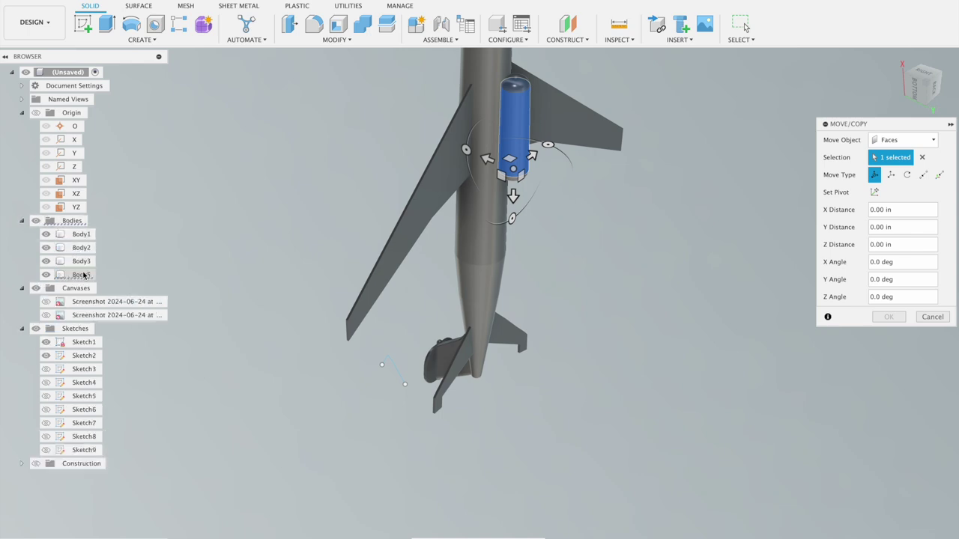
# Cancel the face move and turn the engine pod body into its own component, Component1:1.
pyautogui.click(932, 318)
pyautogui.click(520, 134)
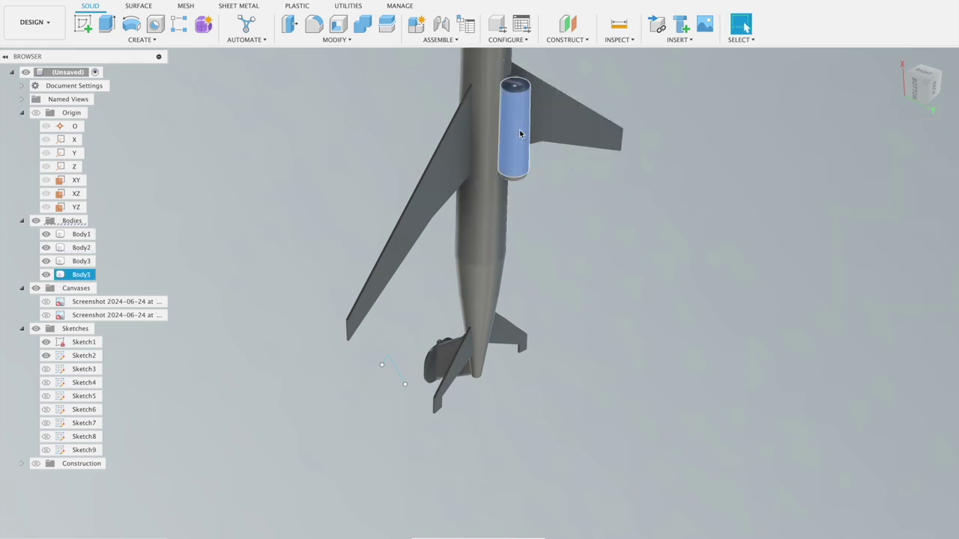
pyautogui.rightClick(76, 274)
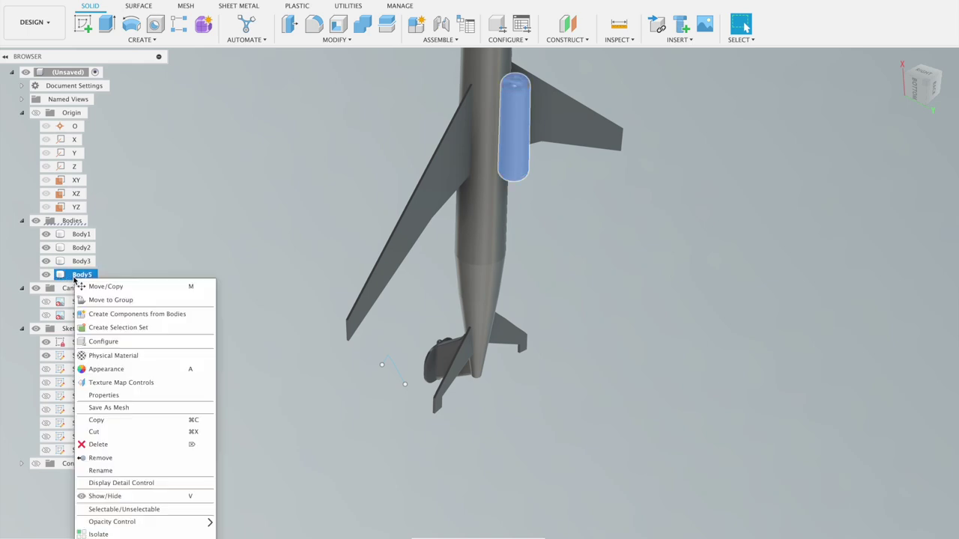
pyautogui.click(116, 314)
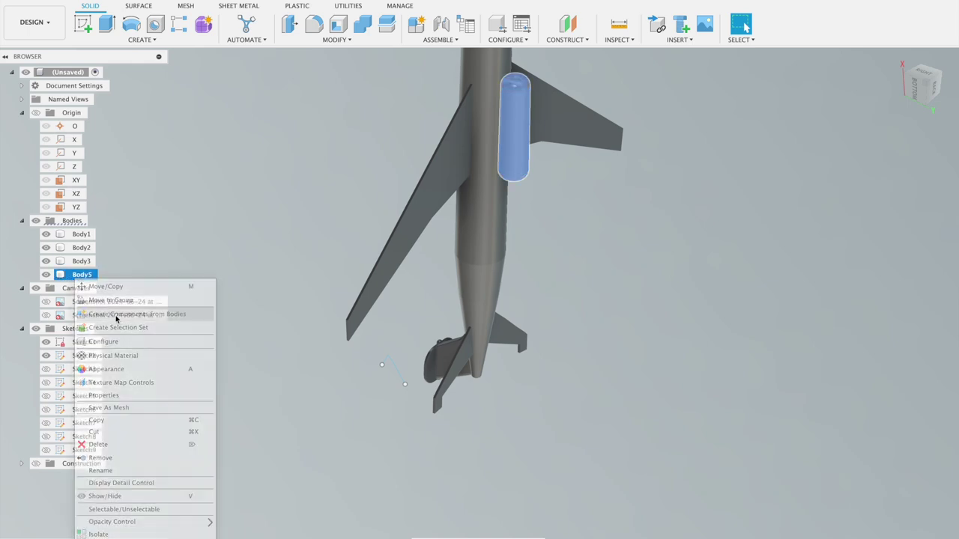
# Turn the fuselage body Body1 into its own component, Component2:1.
pyautogui.scroll(-2, 283, 229)
pyautogui.scroll(-2, 283, 228)
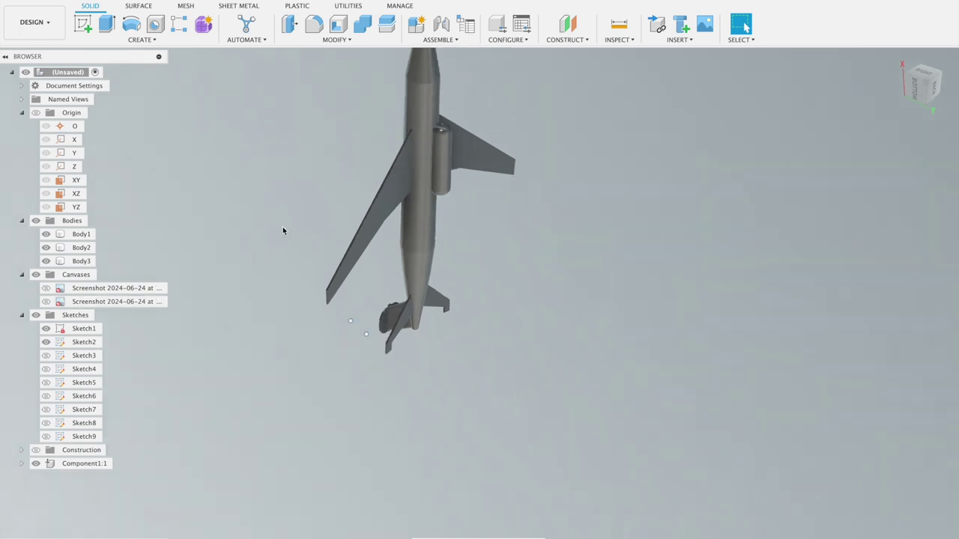
pyautogui.scroll(-2, 329, 215)
pyautogui.moveTo(374, 59); pyautogui.dragTo(492, 378)
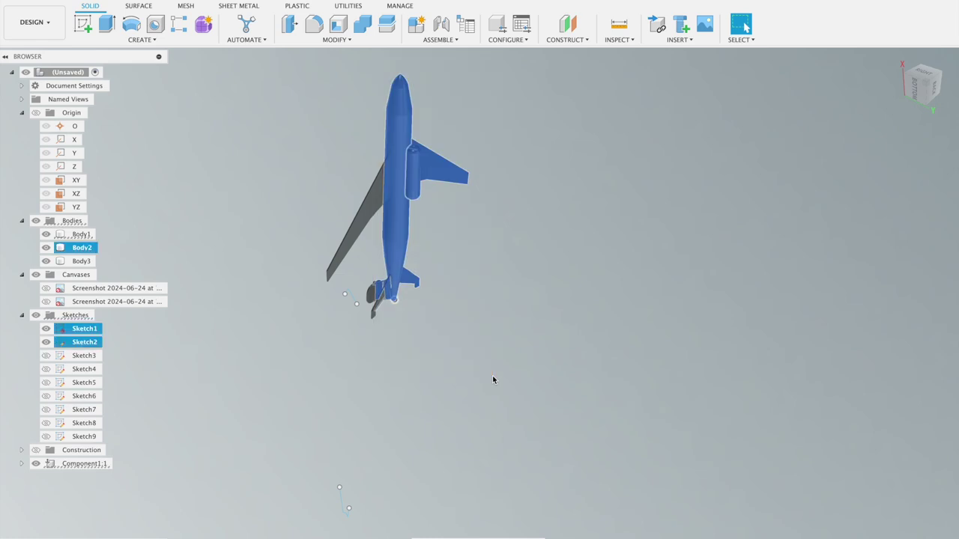
pyautogui.click(260, 162)
pyautogui.click(89, 236)
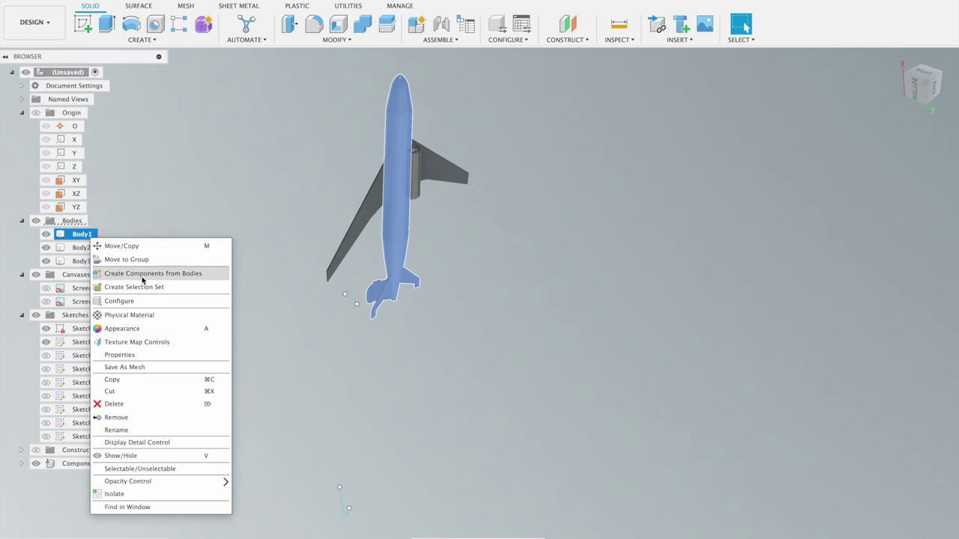
pyautogui.click(142, 276)
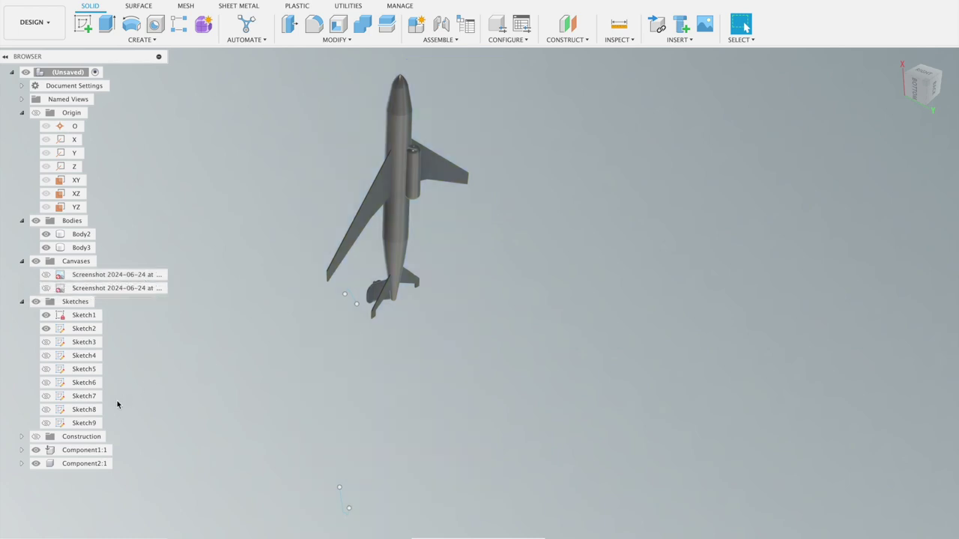
# Ground the fuselage component Component2:1 to its parent.
pyautogui.click(94, 452)
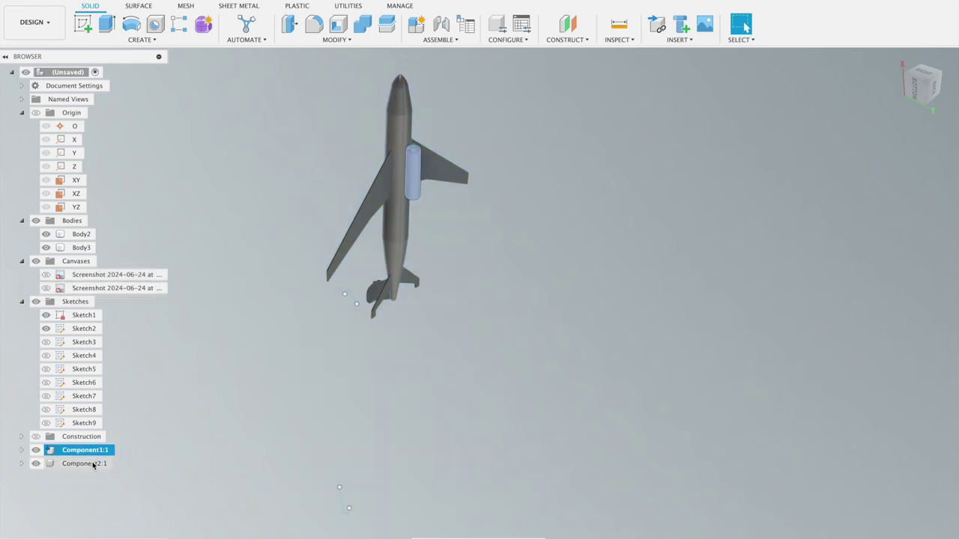
pyautogui.click(93, 465)
pyautogui.rightClick(93, 464)
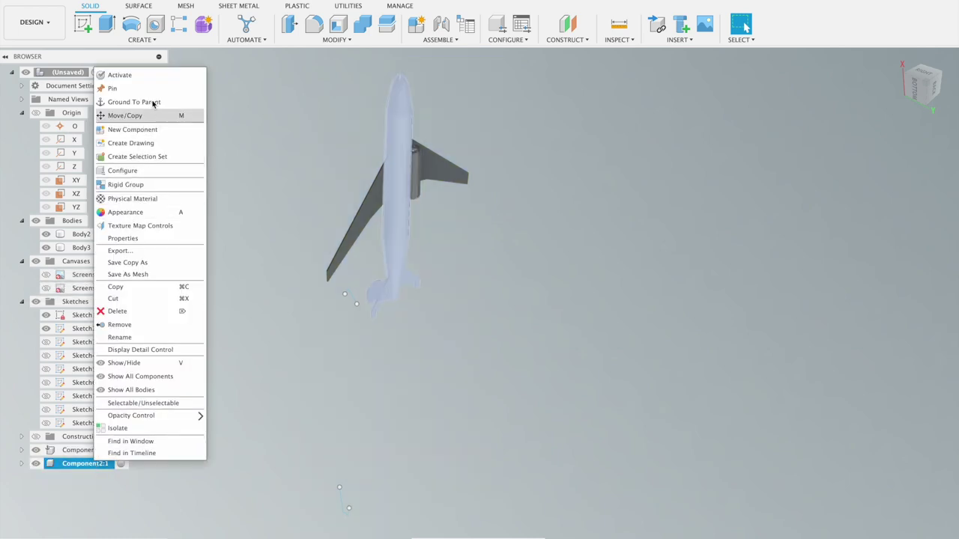
pyautogui.moveTo(134, 102)
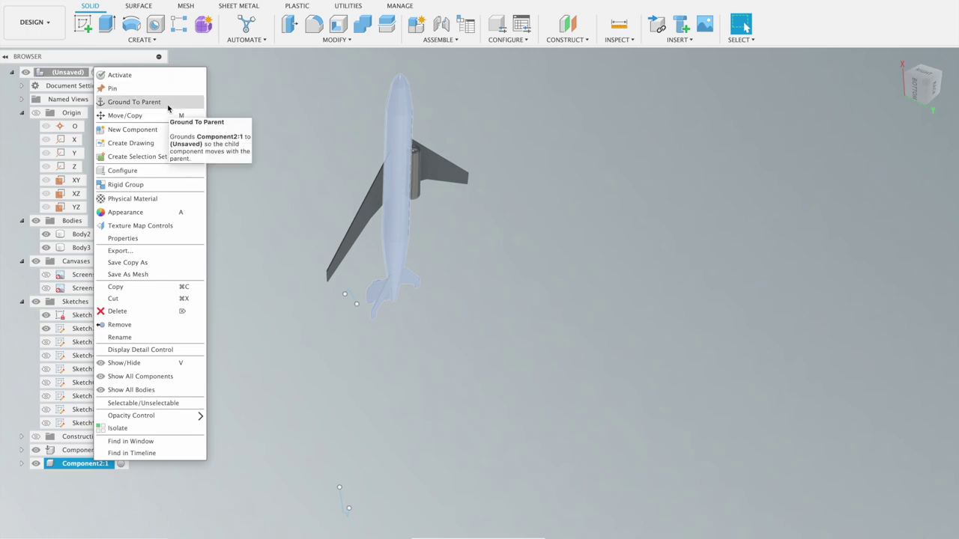
pyautogui.click(168, 108)
pyautogui.keyDown('shift'); pyautogui.moveTo(620, 163); pyautogui.dragTo(433, 238, button='middle'); pyautogui.keyUp('shift')
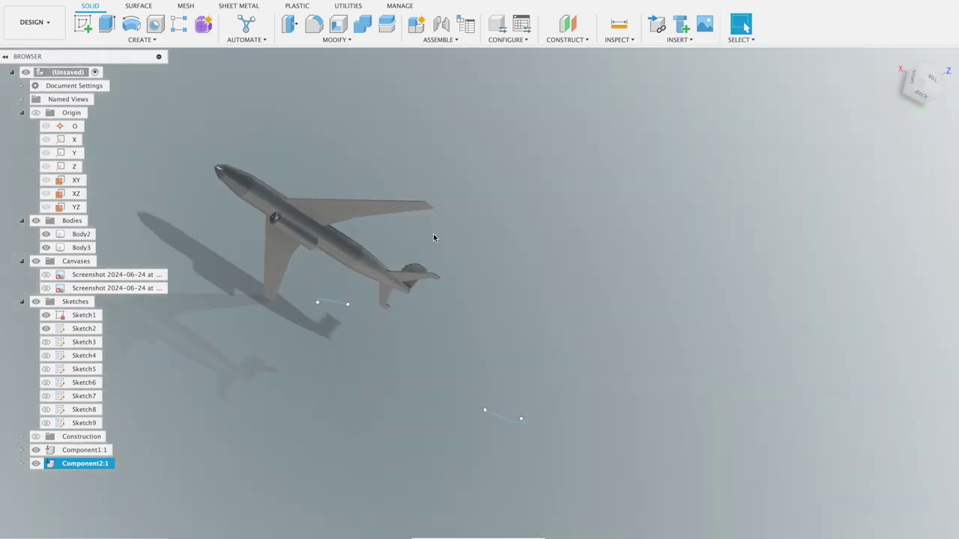
pyautogui.click(297, 240)
pyautogui.rightClick(297, 239)
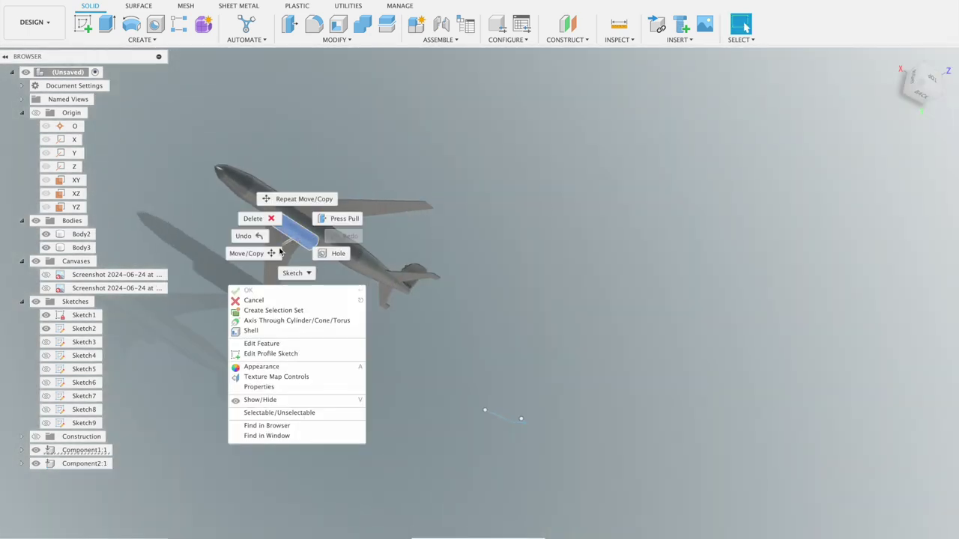
pyautogui.click(273, 253)
pyautogui.scroll(2, 315, 141)
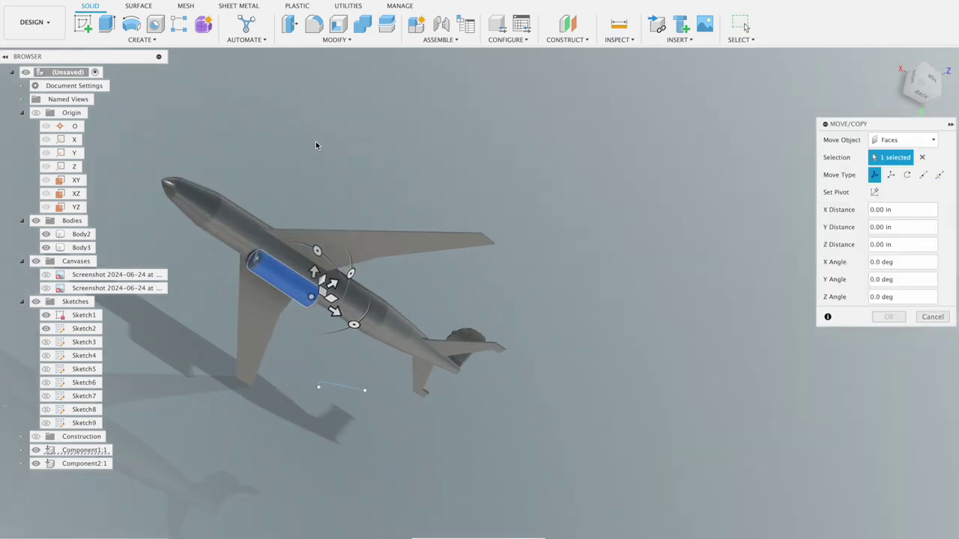
pyautogui.scroll(2, 315, 142)
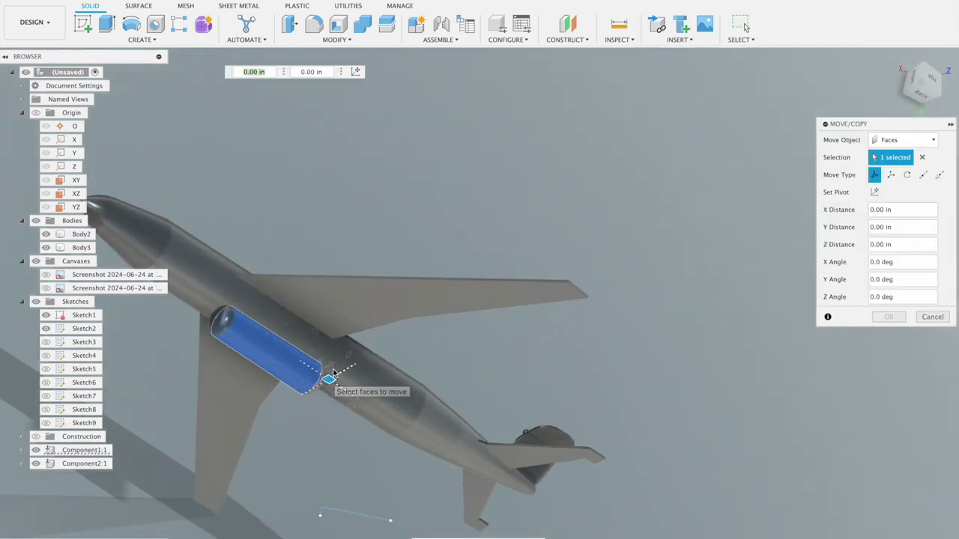
pyautogui.moveTo(333, 372); pyautogui.dragTo(350, 346)
pyautogui.keyDown('shift'); pyautogui.moveTo(335, 217); pyautogui.dragTo(379, 201, button='middle'); pyautogui.keyUp('shift')
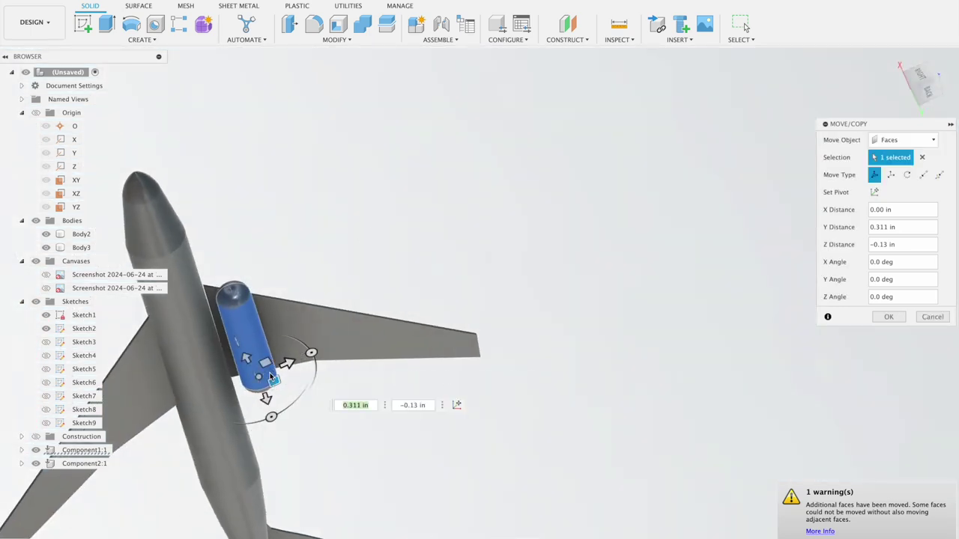
pyautogui.moveTo(276, 387); pyautogui.dragTo(264, 382)
pyautogui.moveTo(264, 388)
pyautogui.keyDown('shift'); pyautogui.mouseDown(button='middle')
pyautogui.moveTo(290, 259)
pyautogui.moveTo(240, 227)
pyautogui.mouseUp(button='middle'); pyautogui.keyUp('shift')
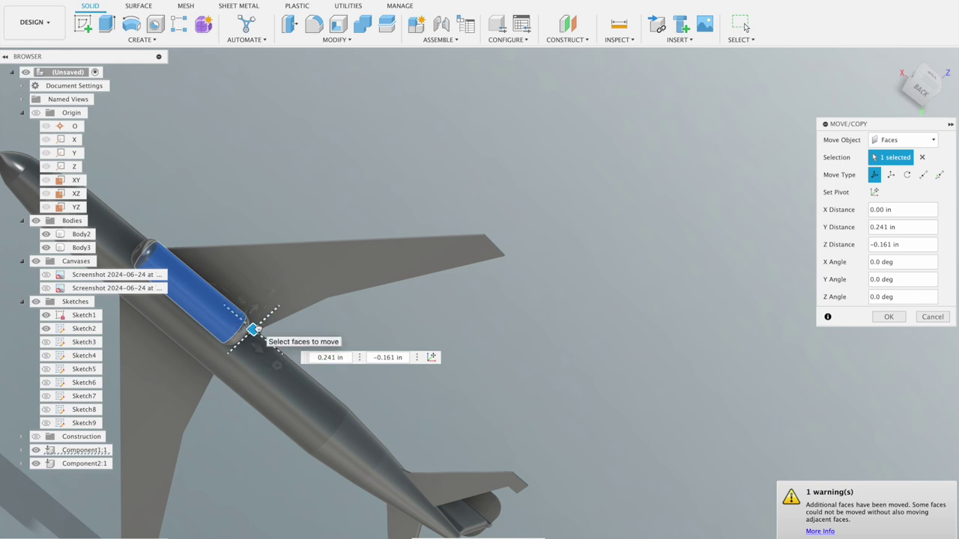
pyautogui.moveTo(260, 332); pyautogui.dragTo(320, 371)
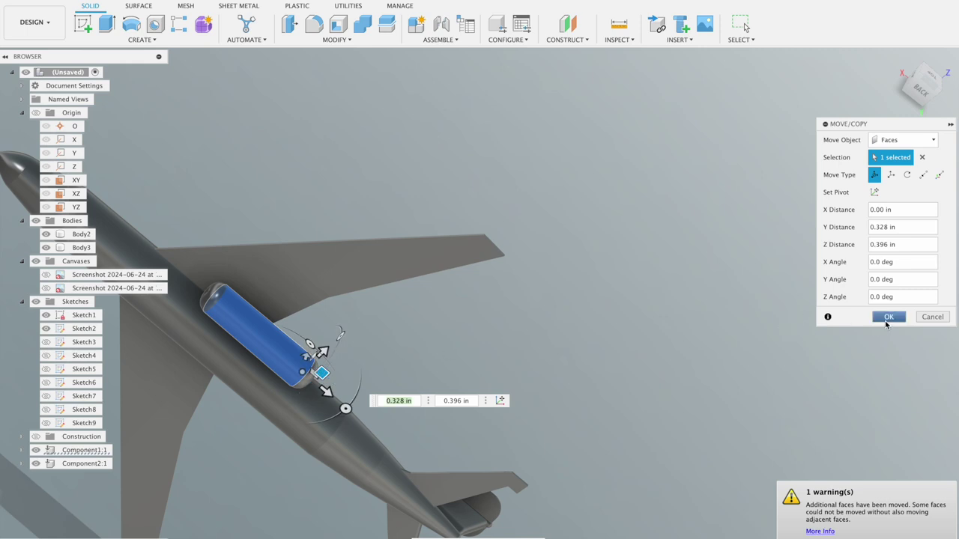
pyautogui.click(887, 317)
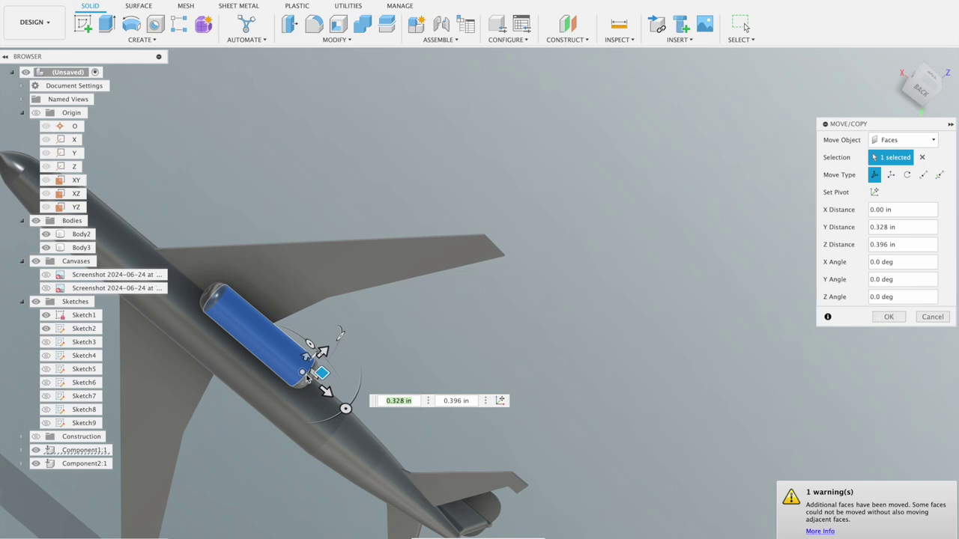
pyautogui.moveTo(320, 376); pyautogui.dragTo(377, 424)
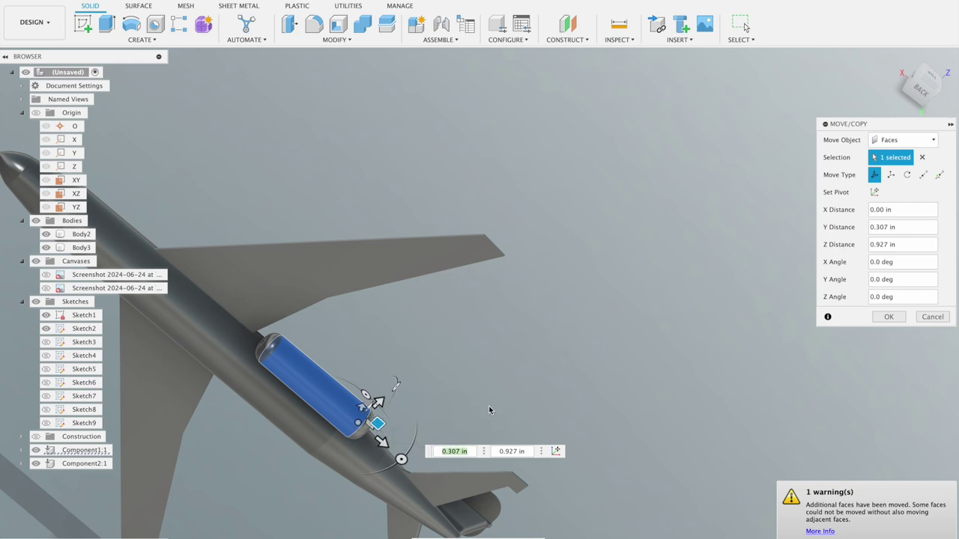
pyautogui.click(927, 319)
pyautogui.scroll(2, 638, 331)
pyautogui.scroll(-3, 638, 335)
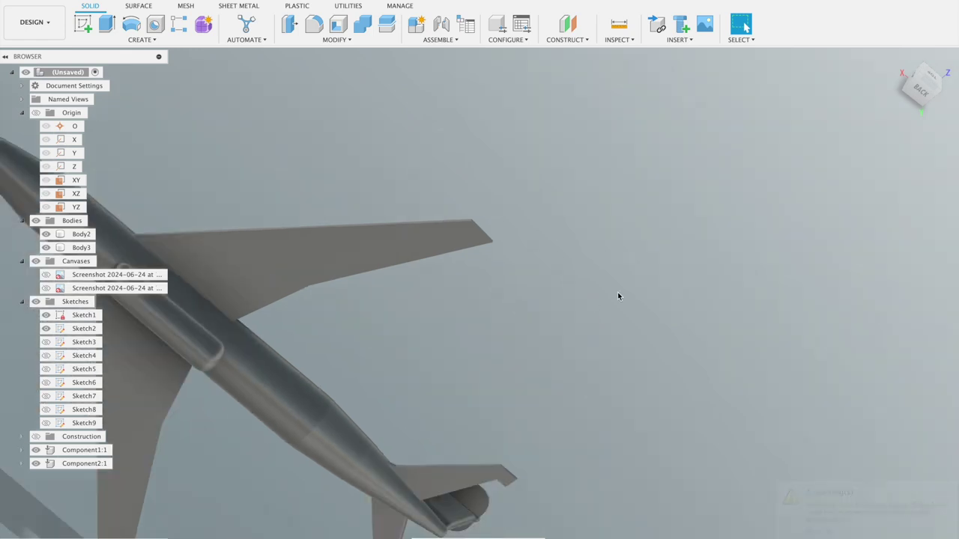
# Orbit, pan and zoom around the airliner to inspect the fuselage underside.
pyautogui.scroll(-2, 618, 295)
pyautogui.scroll(2, 404, 346)
pyautogui.scroll(2, 307, 334)
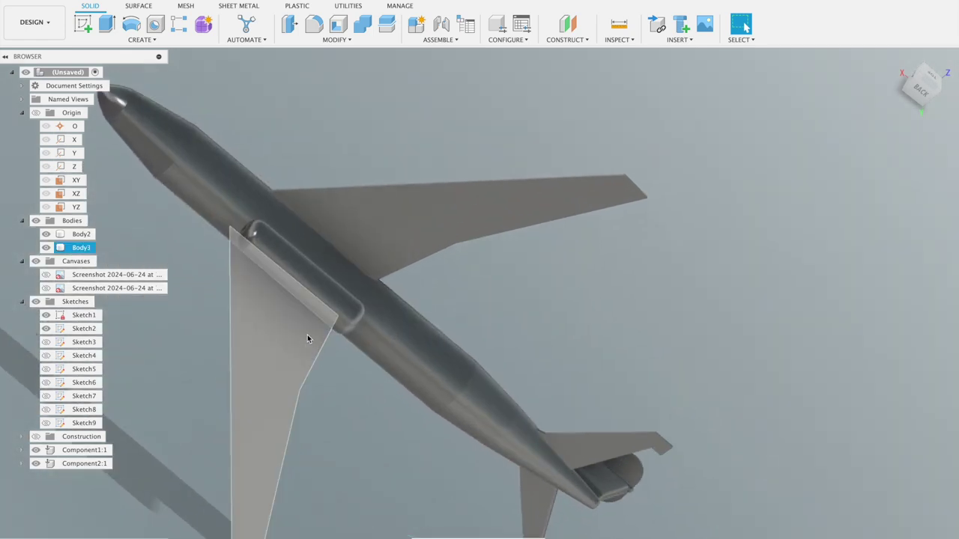
pyautogui.scroll(2, 360, 284)
pyautogui.moveTo(379, 254); pyautogui.dragTo(483, 219, button='middle')
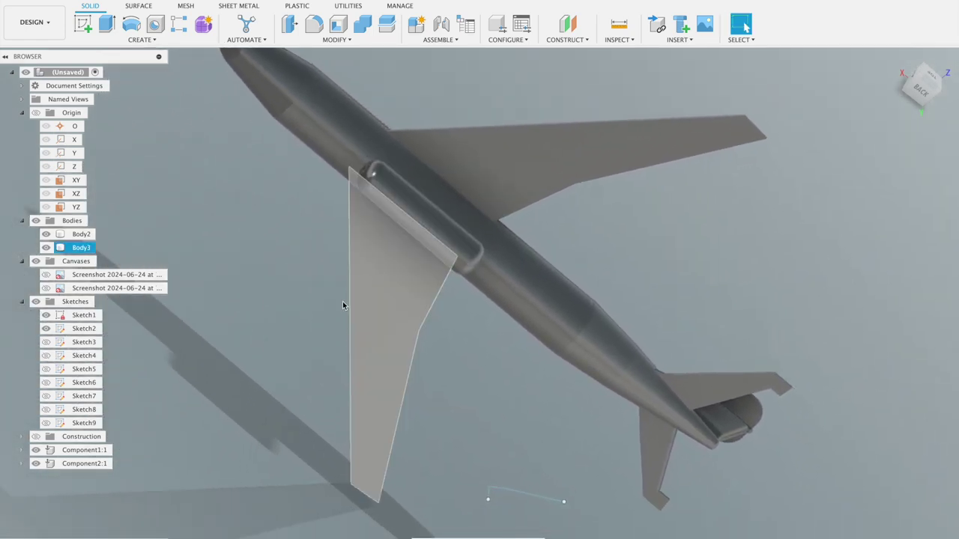
pyautogui.keyDown('shift'); pyautogui.moveTo(325, 313); pyautogui.dragTo(386, 314, button='middle'); pyautogui.keyUp('shift')
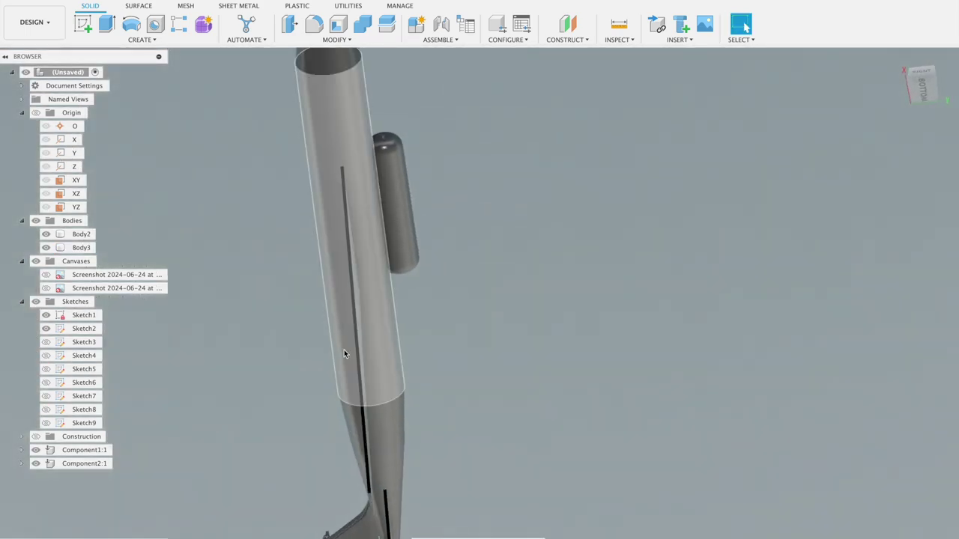
pyautogui.scroll(-3, 344, 350)
pyautogui.moveTo(344, 350)
pyautogui.keyDown('shift'); pyautogui.mouseDown(button='middle')
pyautogui.moveTo(315, 315)
pyautogui.moveTo(337, 357)
pyautogui.mouseUp(button='middle'); pyautogui.keyUp('shift')
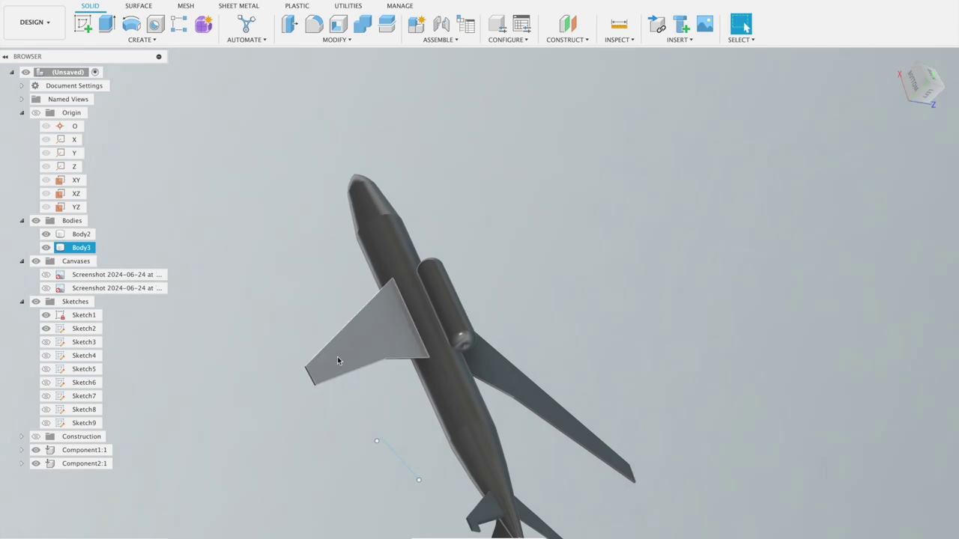
pyautogui.click(337, 356)
pyautogui.moveTo(409, 411)
pyautogui.keyDown('shift'); pyautogui.mouseDown(button='middle')
pyautogui.moveTo(406, 384)
pyautogui.moveTo(420, 391)
pyautogui.mouseUp(button='middle'); pyautogui.keyUp('shift')
pyautogui.scroll(2, 440, 486)
pyautogui.scroll(2, 454, 492)
pyautogui.scroll(2, 468, 493)
pyautogui.keyDown('shift'); pyautogui.moveTo(452, 448); pyautogui.dragTo(501, 511, button='middle'); pyautogui.keyUp('shift')
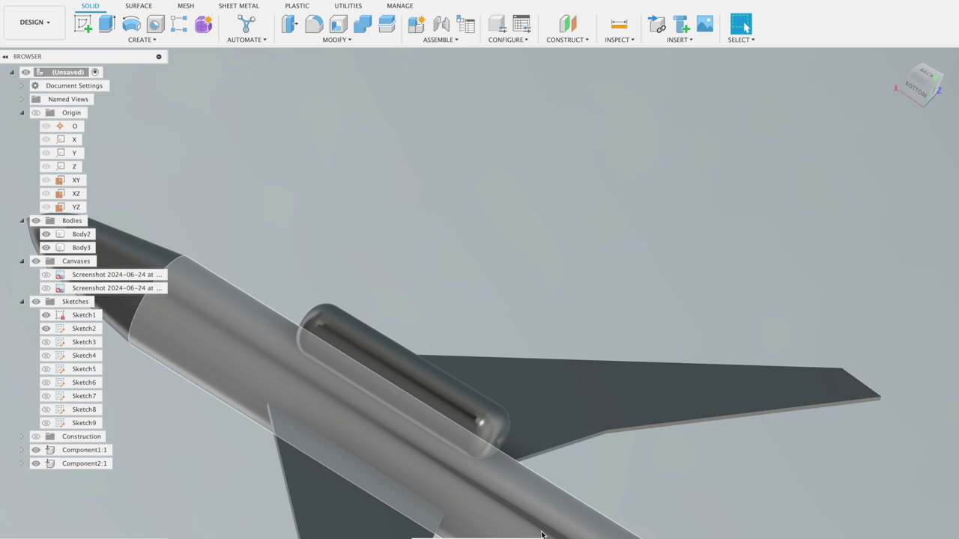
# Undo three times to remove both components and the engine pod body.
pyautogui.hotkey('ctrl', 'z')
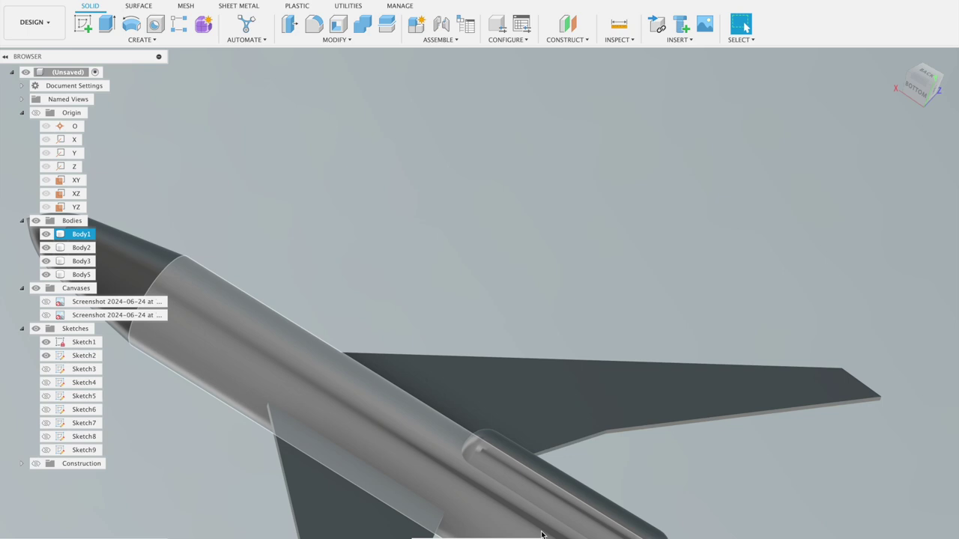
pyautogui.hotkey('ctrl', 'z')
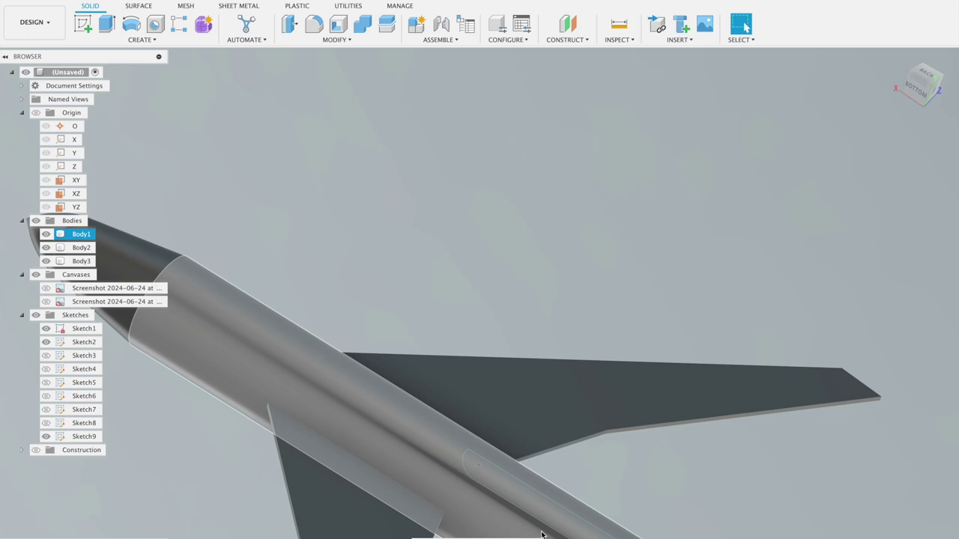
pyautogui.scroll(-2, 541, 533)
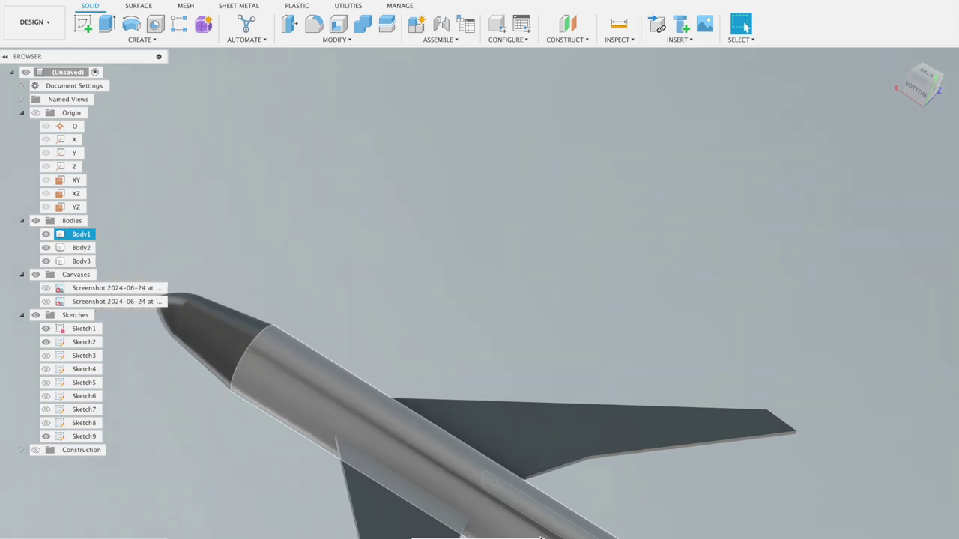
pyautogui.hotkey('ctrl', 'z')
pyautogui.scroll(-2, 496, 405)
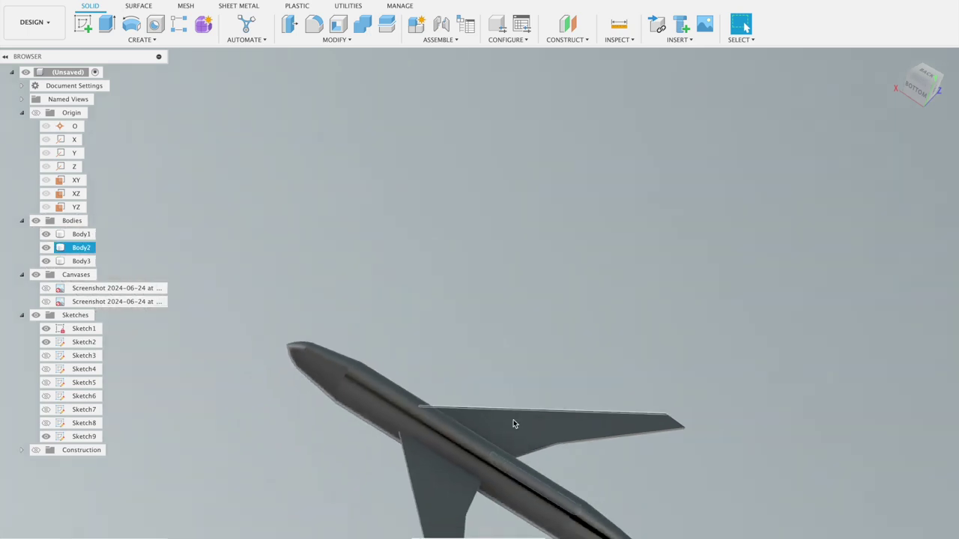
# Orbit and zoom in on the airliner's nose and wing from below.
pyautogui.scroll(-2, 600, 397)
pyautogui.moveTo(764, 398)
pyautogui.keyDown('shift'); pyautogui.mouseDown(button='middle')
pyautogui.moveTo(559, 316)
pyautogui.moveTo(550, 295)
pyautogui.mouseUp(button='middle'); pyautogui.keyUp('shift')
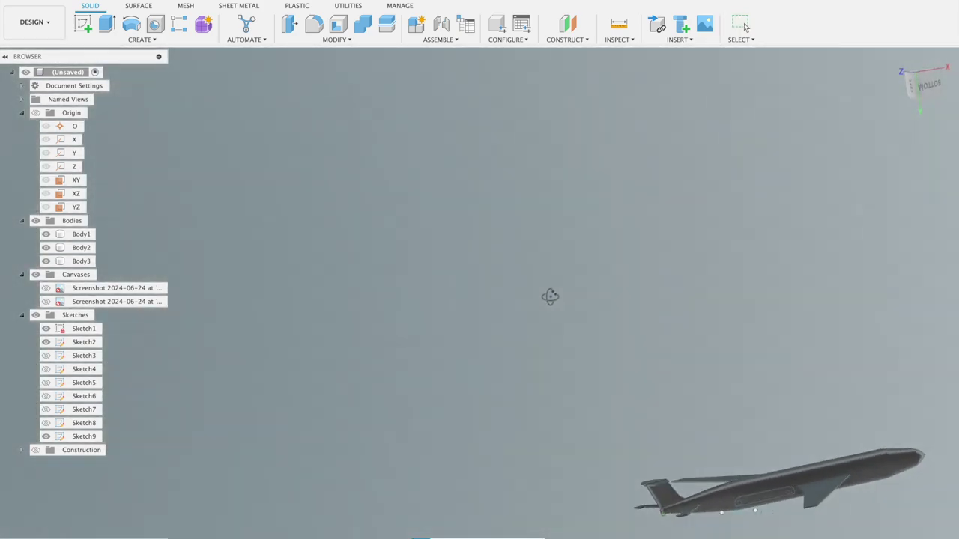
pyautogui.keyDown('shift'); pyautogui.moveTo(767, 366); pyautogui.dragTo(465, 259, button='middle'); pyautogui.keyUp('shift')
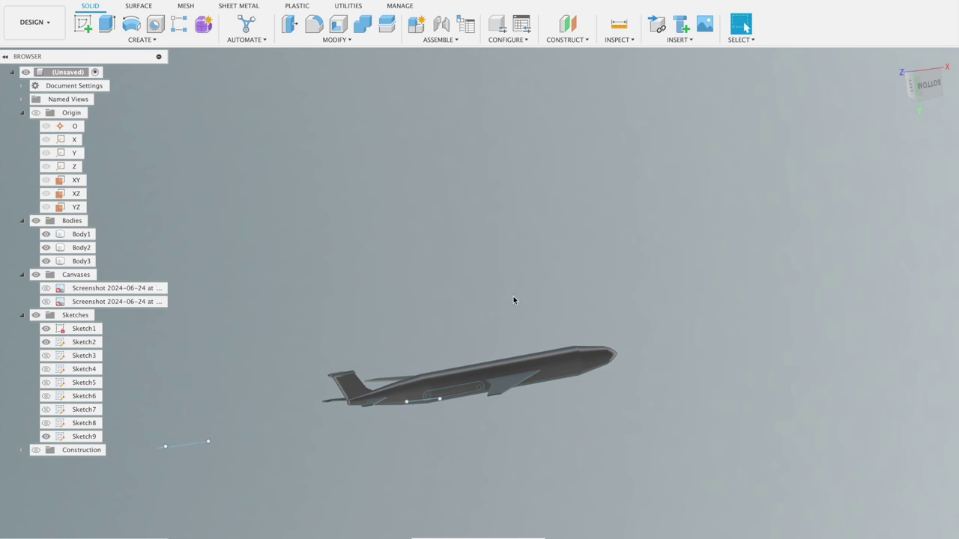
pyautogui.scroll(2, 631, 427)
pyautogui.scroll(2, 552, 377)
pyautogui.scroll(2, 552, 377)
pyautogui.scroll(2, 549, 378)
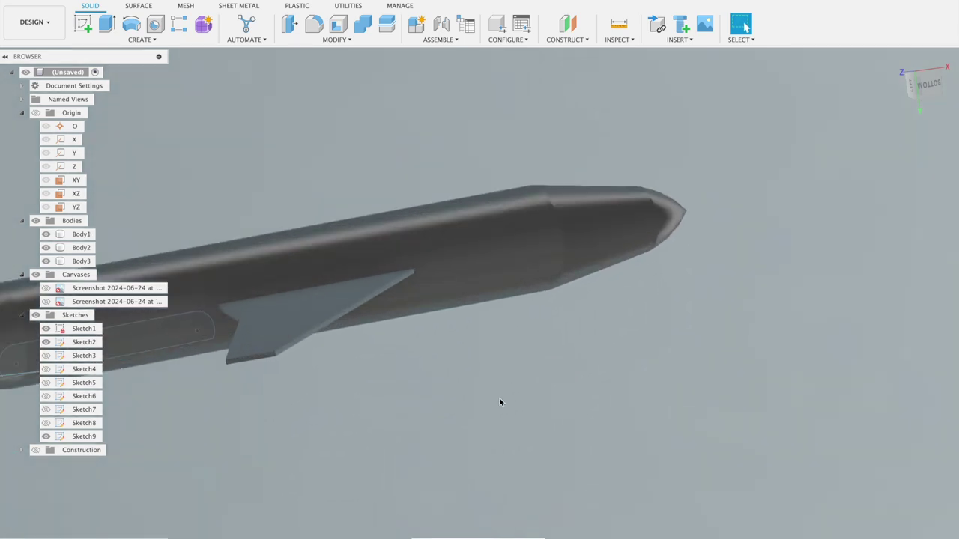
pyautogui.moveTo(474, 385); pyautogui.dragTo(627, 329, button='middle')
# Toggle Body1's visibility off and on, and turn on the first Screenshot canvas.
pyautogui.click(58, 248)
pyautogui.click(46, 234)
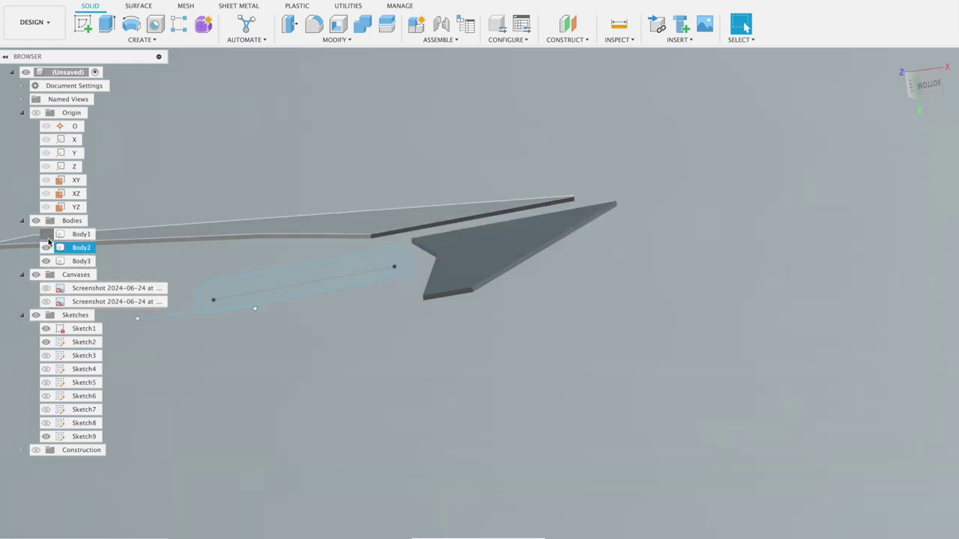
pyautogui.click(46, 235)
pyautogui.click(46, 288)
pyautogui.scroll(-3, 296, 344)
pyautogui.click(289, 363)
# Orbit around the blueprint canvas, then switch to the right-side view.
pyautogui.scroll(-3, 288, 367)
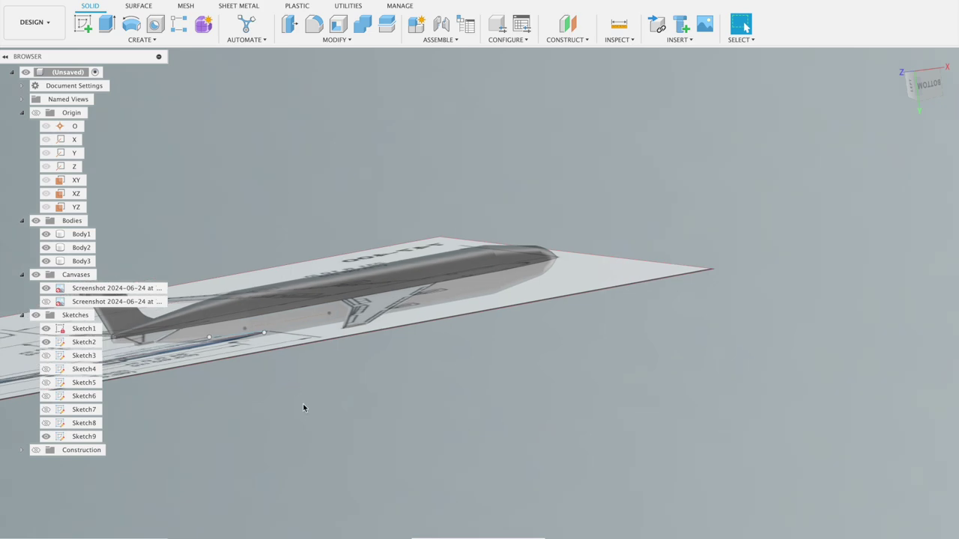
pyautogui.scroll(2, 296, 395)
pyautogui.scroll(-3, 263, 385)
pyautogui.moveTo(263, 385); pyautogui.dragTo(520, 352, button='middle')
pyautogui.scroll(3, 385, 382)
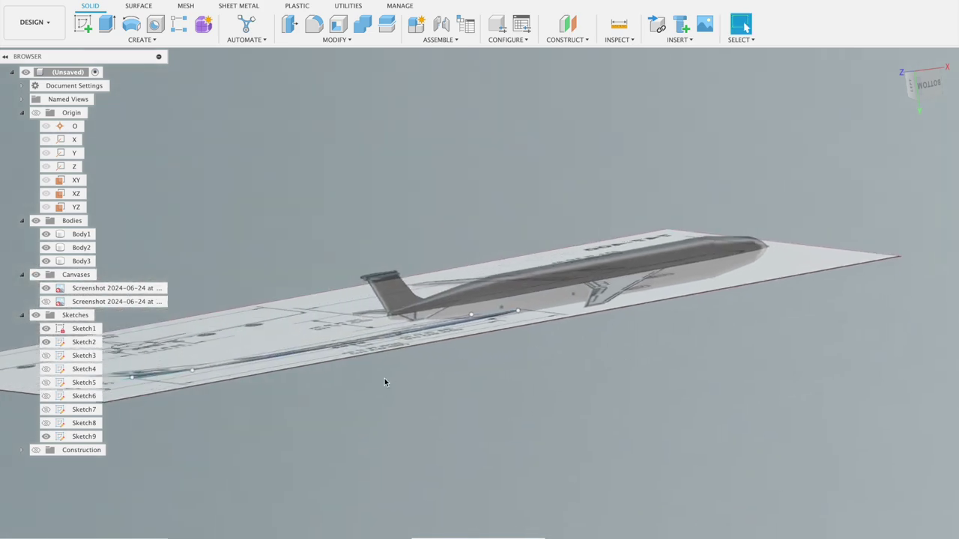
pyautogui.moveTo(384, 382)
pyautogui.keyDown('shift'); pyautogui.mouseDown(button='middle')
pyautogui.moveTo(385, 398)
pyautogui.moveTo(404, 364)
pyautogui.moveTo(392, 344)
pyautogui.moveTo(322, 458)
pyautogui.mouseUp(button='middle'); pyautogui.keyUp('shift')
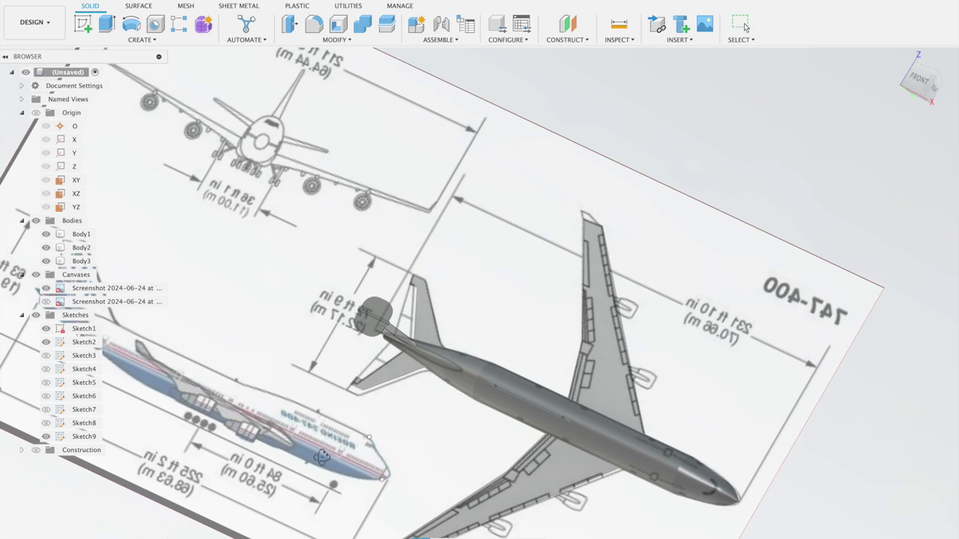
pyautogui.moveTo(321, 457)
pyautogui.keyDown('shift'); pyautogui.mouseDown(button='middle')
pyautogui.moveTo(289, 409)
pyautogui.moveTo(462, 282)
pyautogui.mouseUp(button='middle'); pyautogui.keyUp('shift')
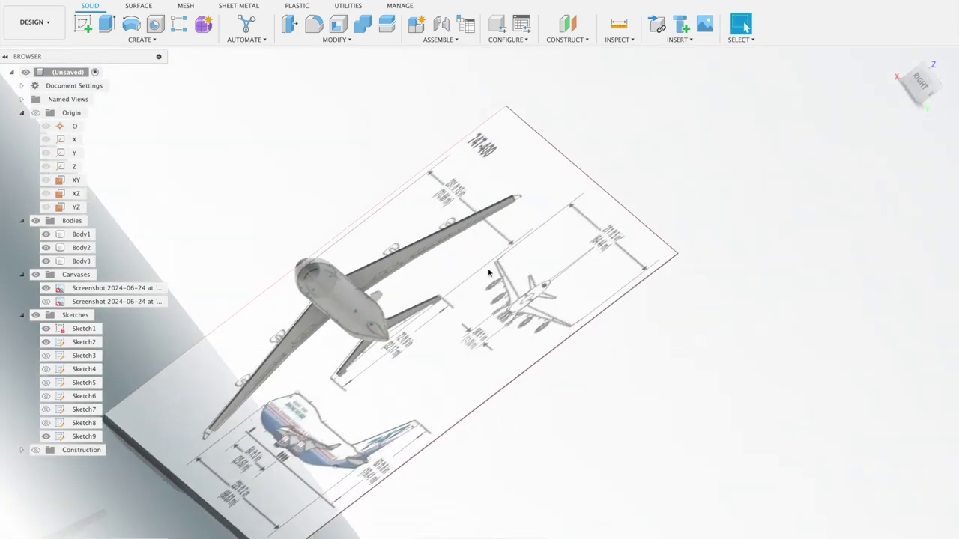
pyautogui.click(918, 84)
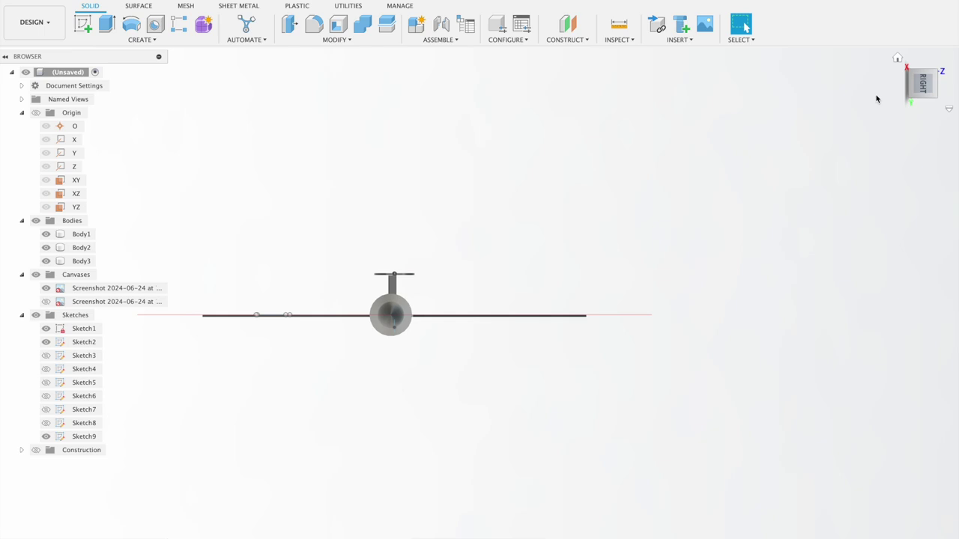
# Abandon an offset plane on YZ and start inserting a canvas image from the computer.
pyautogui.click(576, 31)
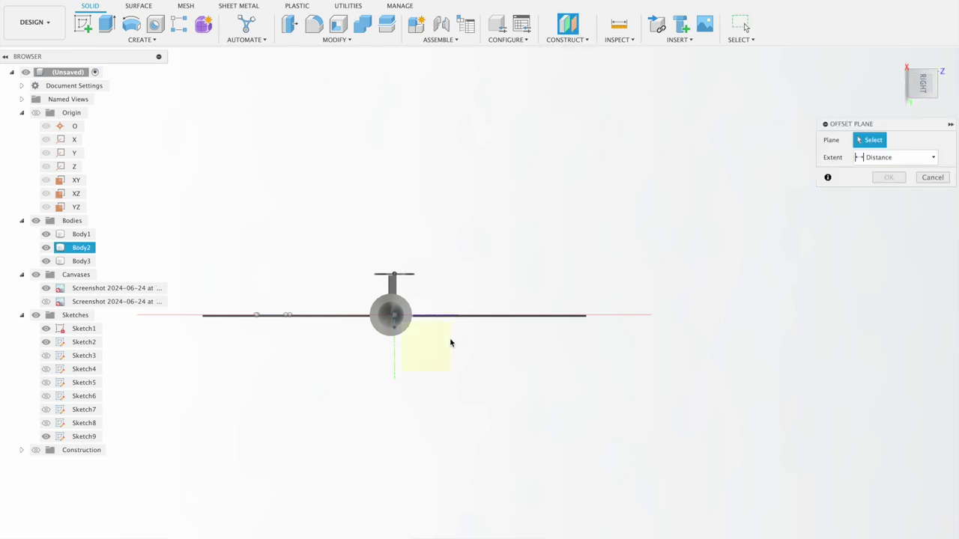
pyautogui.click(440, 361)
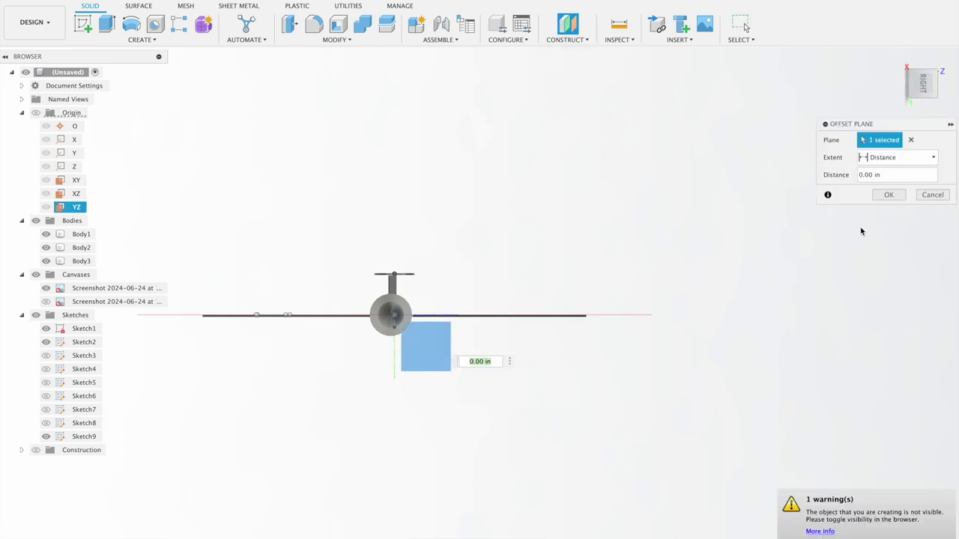
pyautogui.click(932, 195)
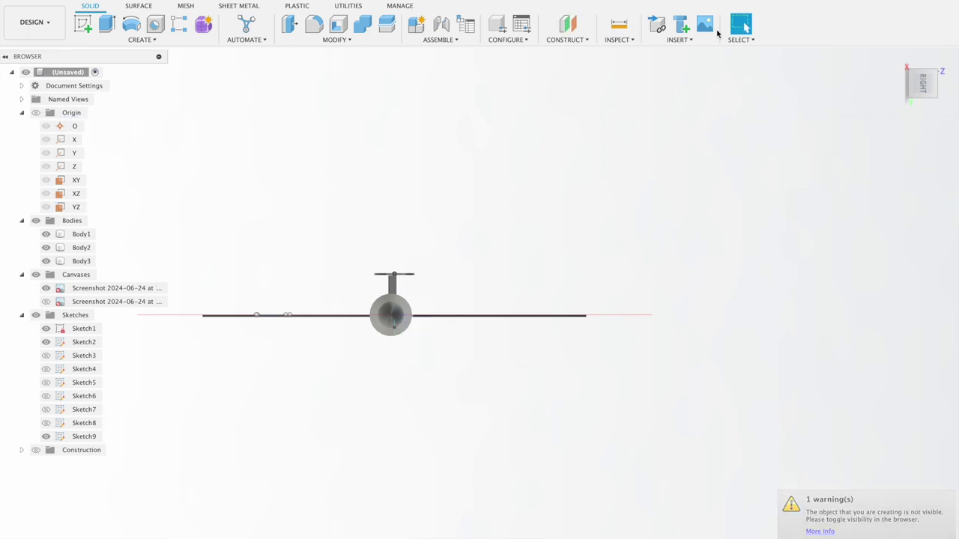
pyautogui.click(706, 27)
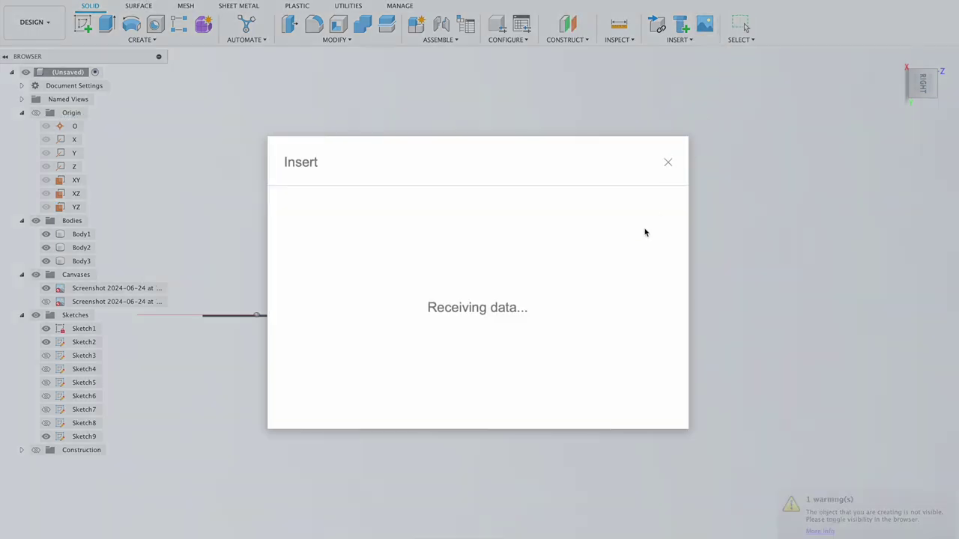
pyautogui.click(356, 390)
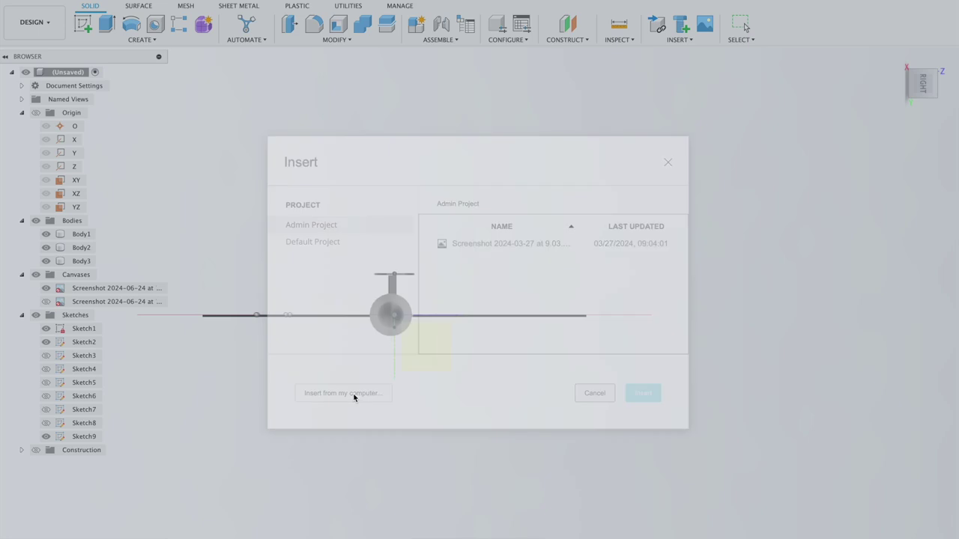
# Browse the Desktop screenshots and open the 747-400 drawing as the canvas image.
pyautogui.scroll(-10, 404, 239)
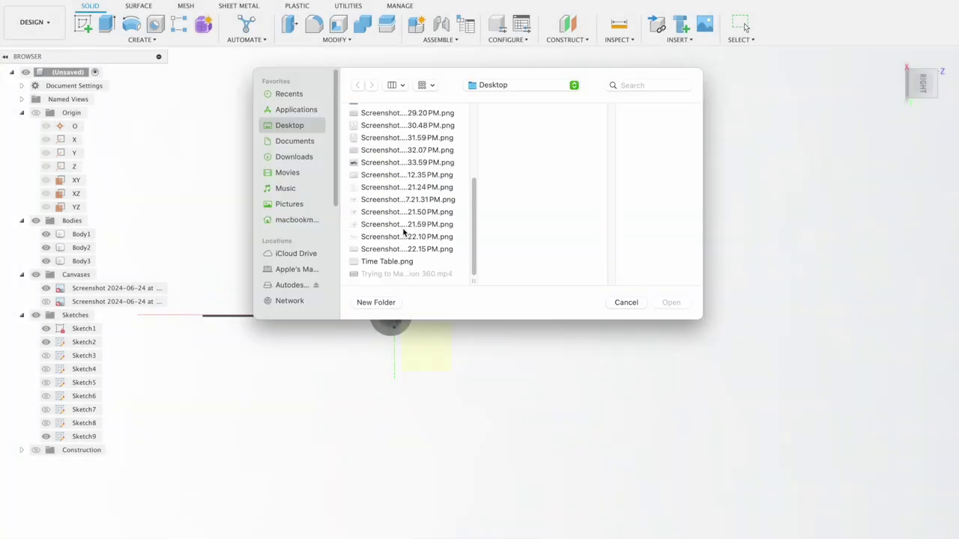
pyautogui.click(406, 250)
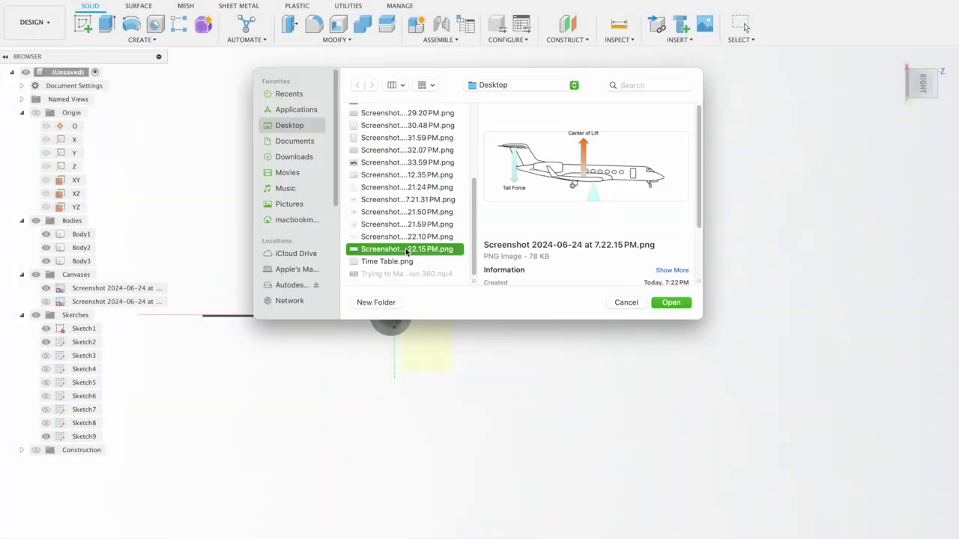
pyautogui.press('Up')
pyautogui.press('Up')
pyautogui.press('Up')
pyautogui.press('Up')
pyautogui.press('Up')
pyautogui.press('Up')
pyautogui.press('Up')
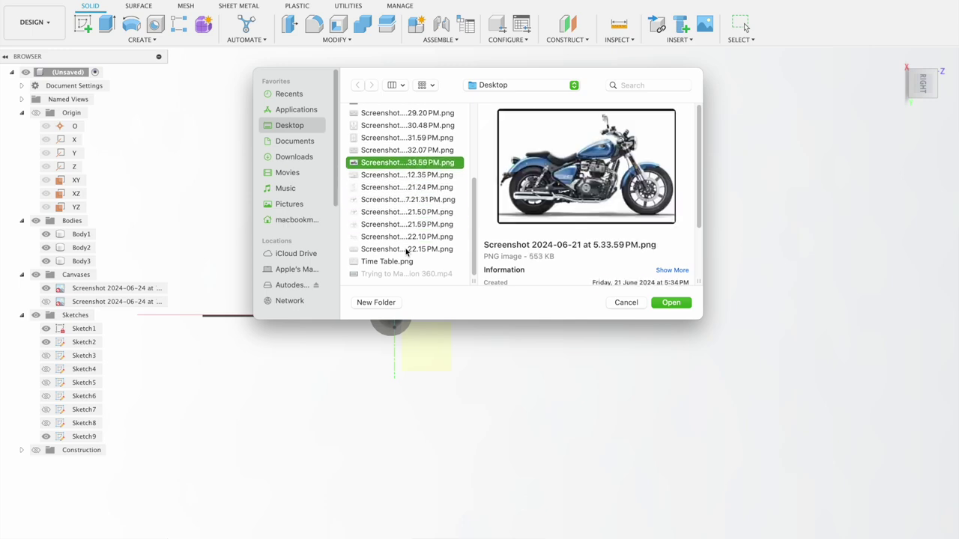
pyautogui.press('Down')
pyautogui.press('Down')
pyautogui.press('Down')
pyautogui.press('Down')
pyautogui.press('Down')
pyautogui.press('Down')
pyautogui.press('Down')
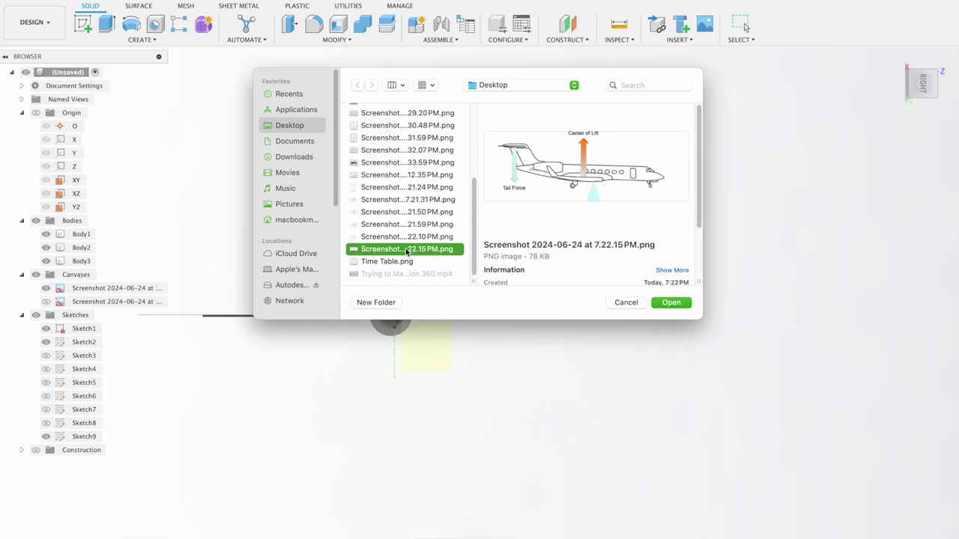
pyautogui.press('Down')
pyautogui.press('Up')
pyautogui.click(383, 126)
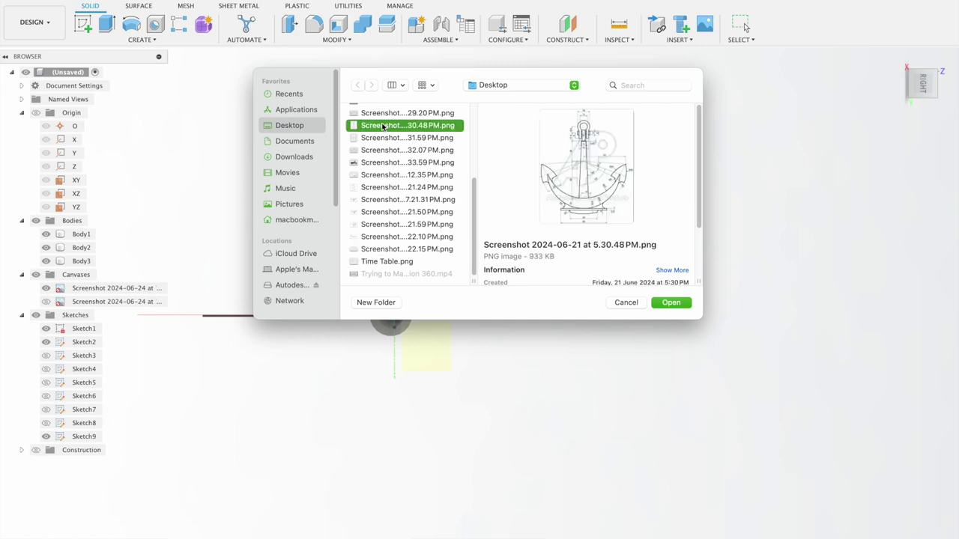
pyautogui.press('Down')
pyautogui.press('Up')
pyautogui.press('Up')
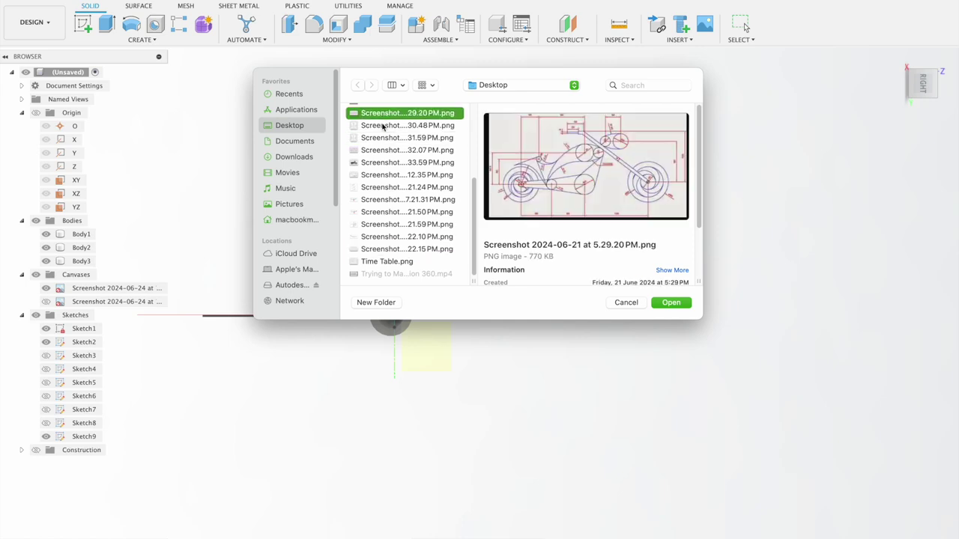
pyautogui.press('Down')
pyautogui.press('Down')
pyautogui.press('Down')
pyautogui.press('Down')
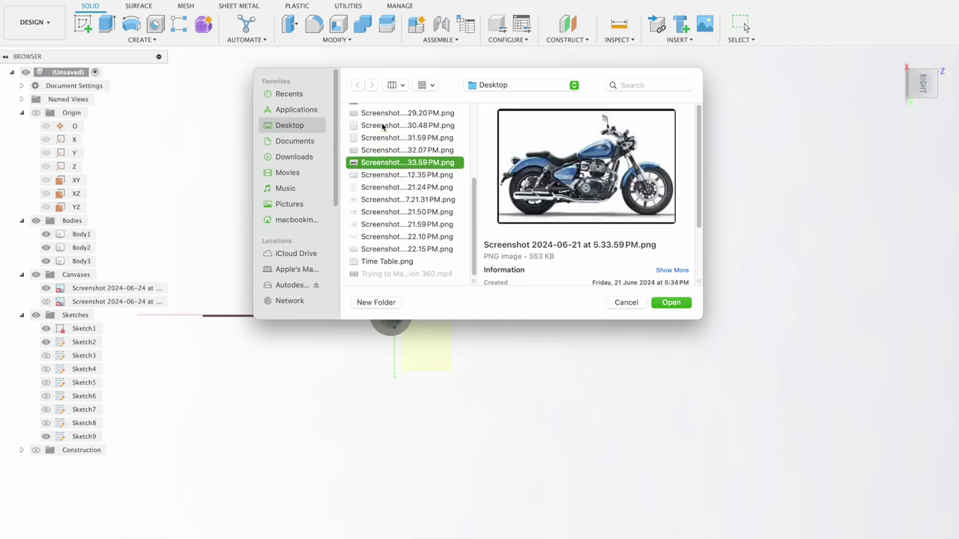
pyautogui.press('Down')
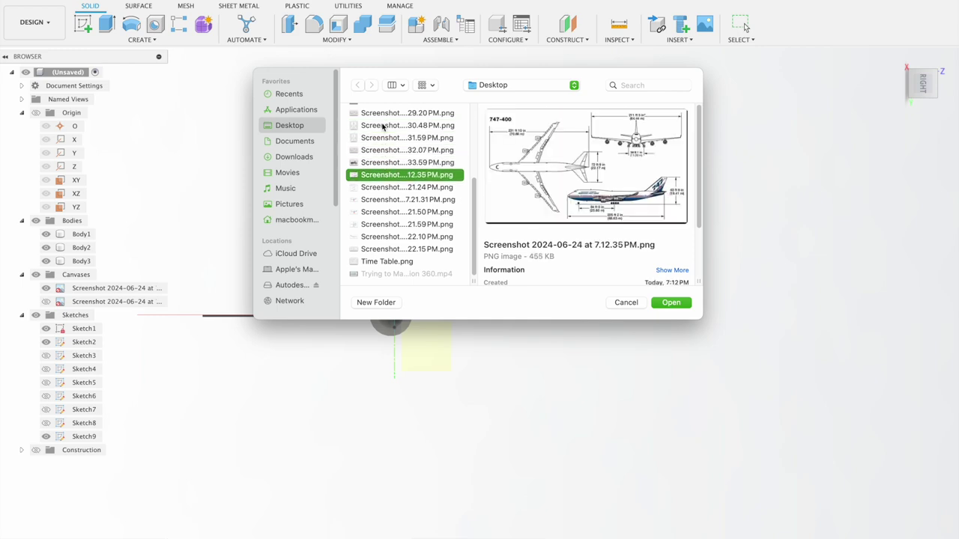
pyautogui.click(674, 307)
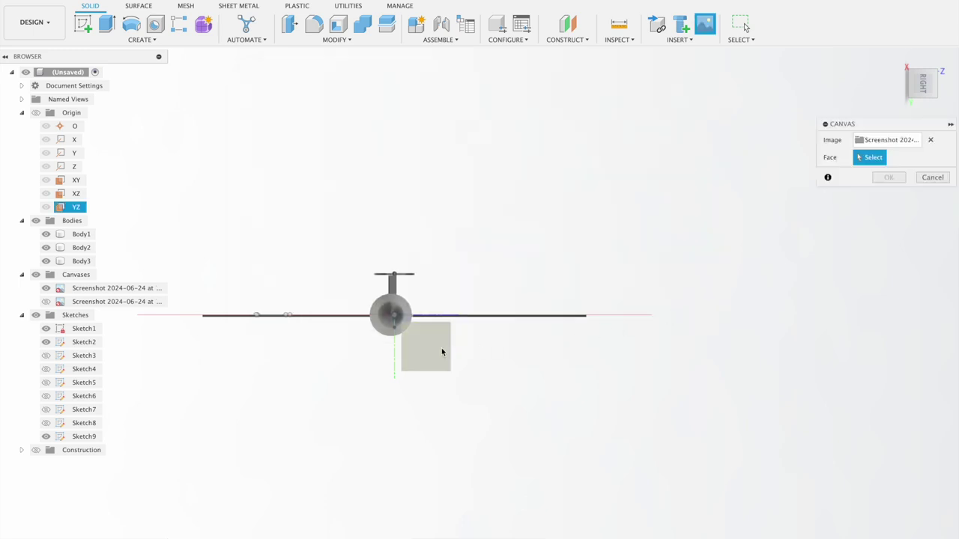
# Place the canvas on the YZ plane, shift it, and rotate it about 90°.
pyautogui.click(441, 348)
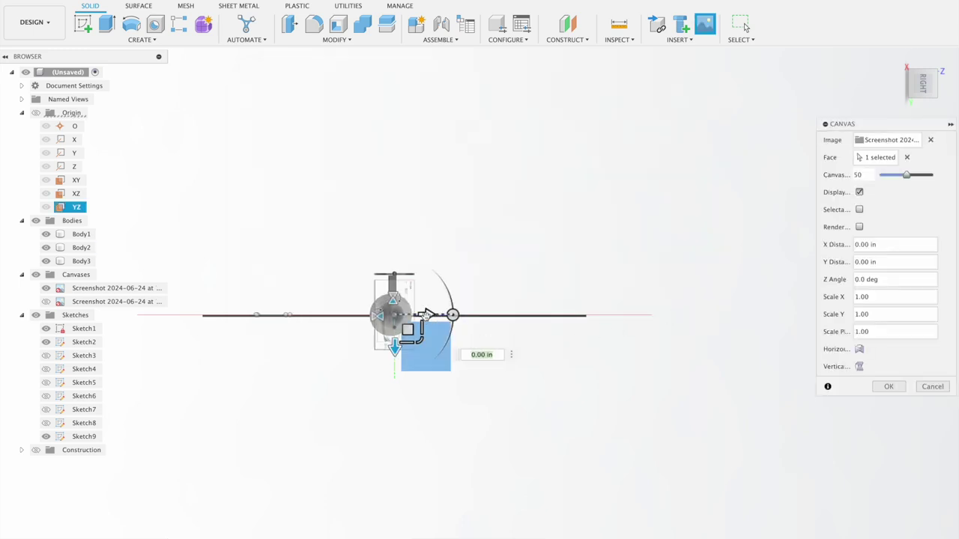
pyautogui.moveTo(425, 315); pyautogui.dragTo(466, 314)
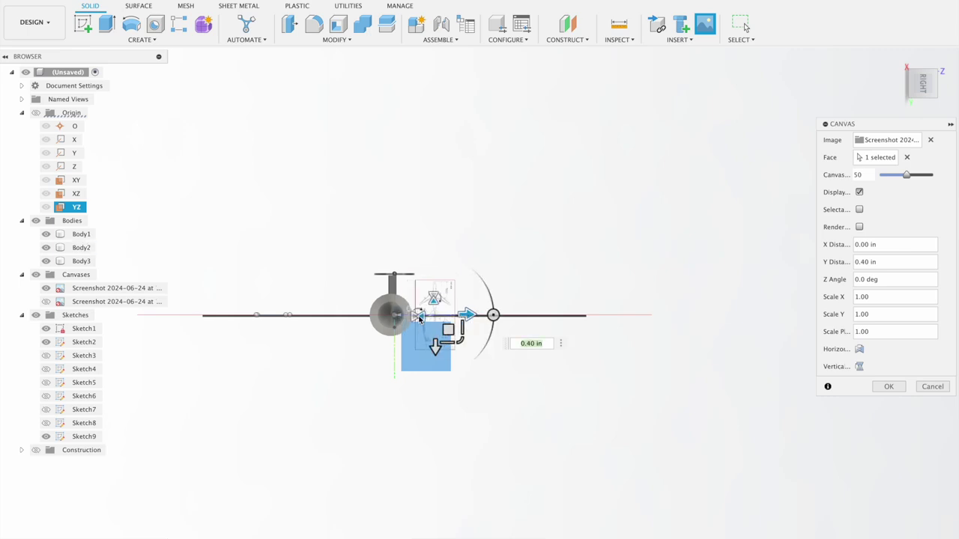
pyautogui.moveTo(435, 346)
pyautogui.mouseDown()
pyautogui.moveTo(429, 360)
pyautogui.moveTo(564, 400)
pyautogui.mouseUp()
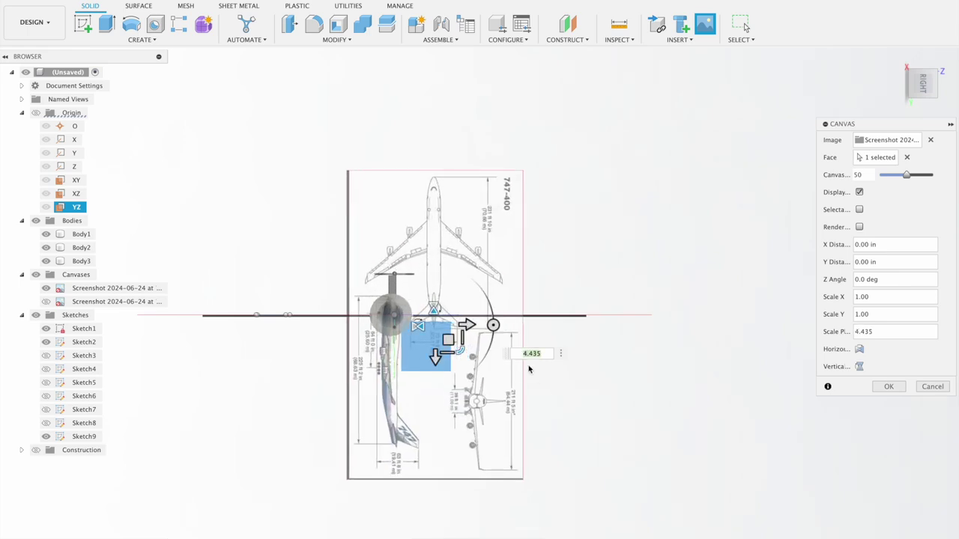
pyautogui.moveTo(493, 325); pyautogui.dragTo(439, 291)
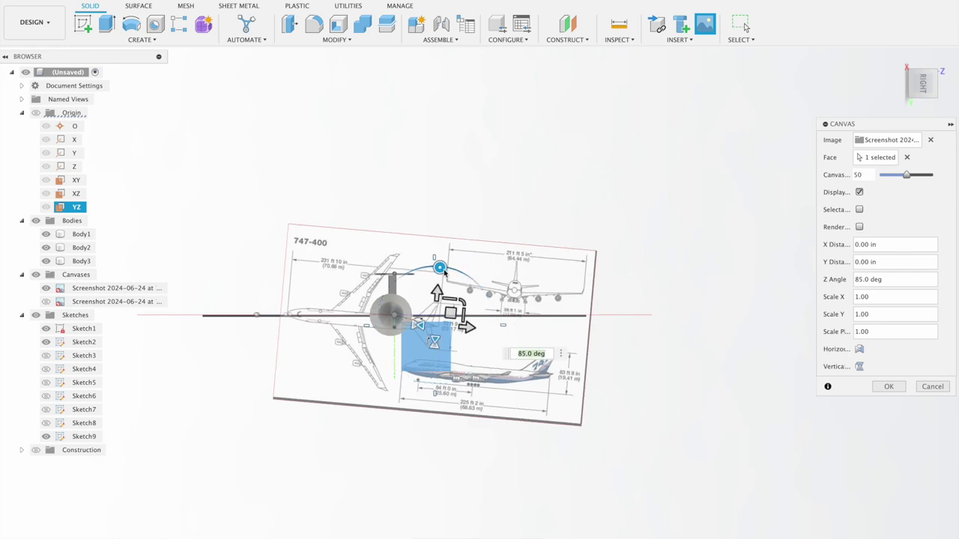
pyautogui.moveTo(440, 268); pyautogui.dragTo(435, 267)
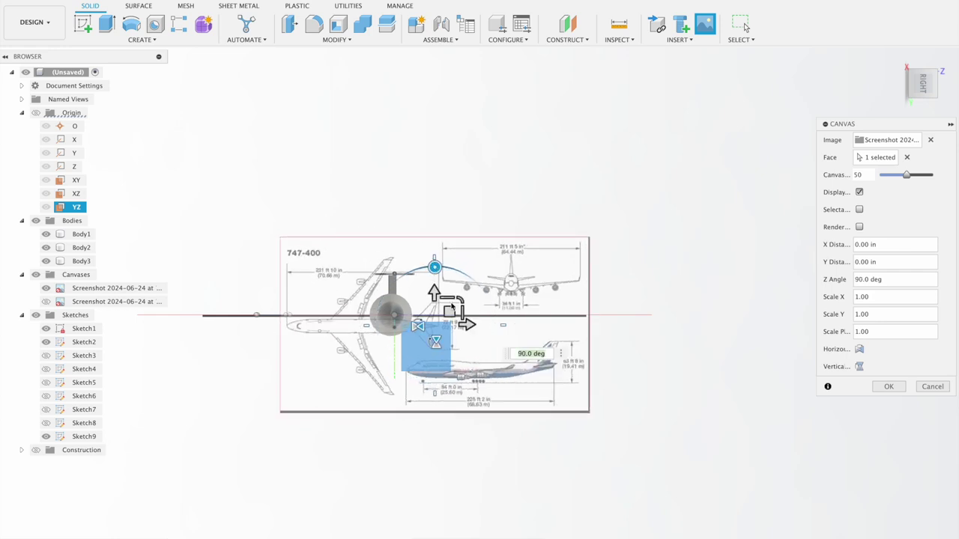
pyautogui.moveTo(454, 314); pyautogui.dragTo(327, 338)
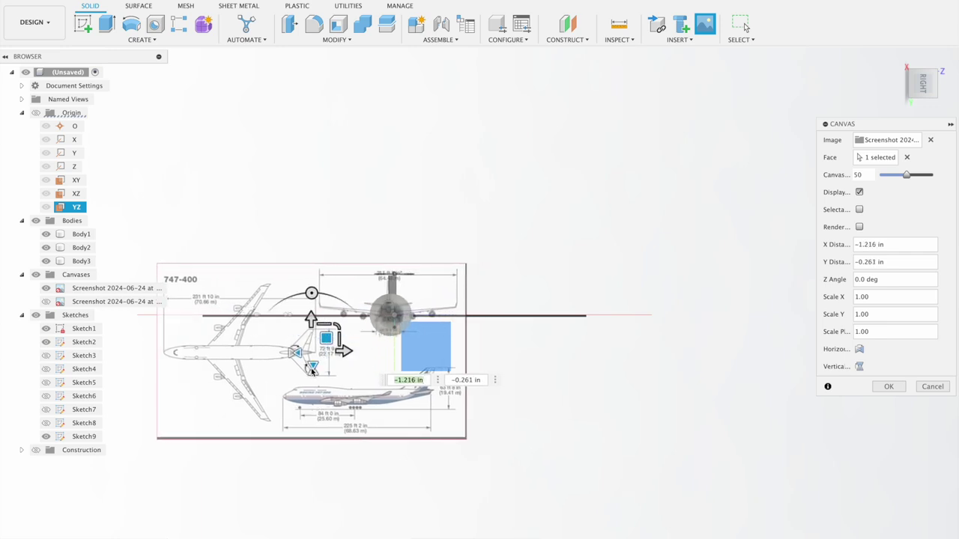
# Mirror the 747 drawing, turn it level, and enlarge it to about 3.1 scale.
pyautogui.click(311, 368)
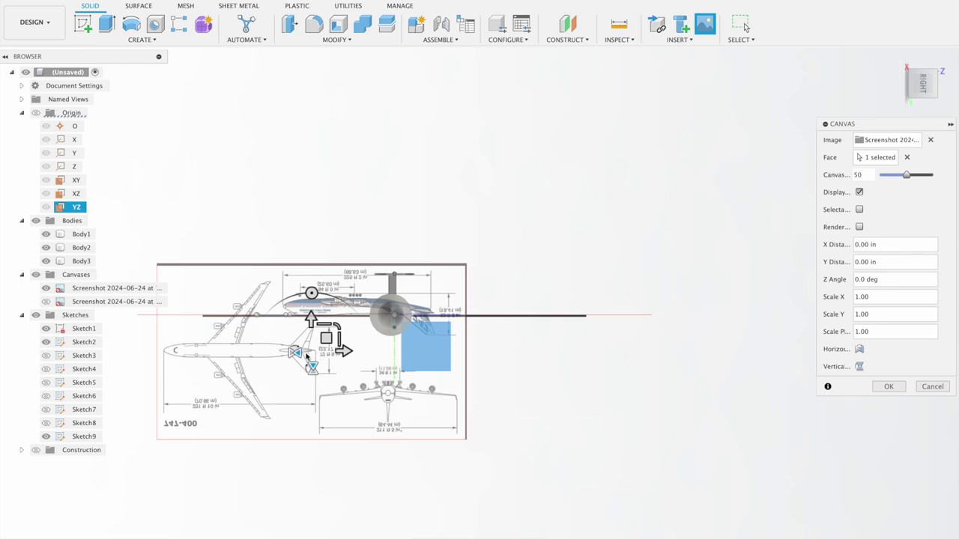
pyautogui.click(297, 352)
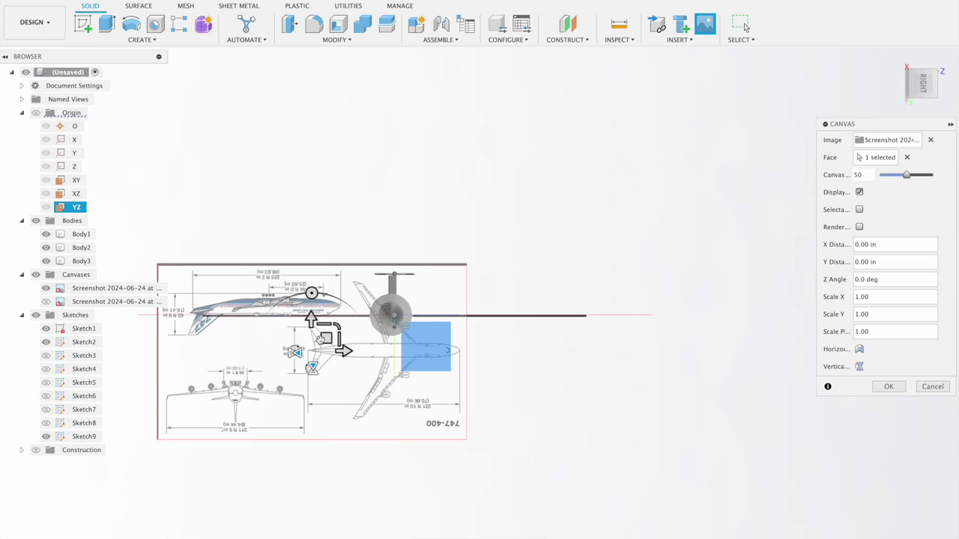
pyautogui.moveTo(311, 293); pyautogui.dragTo(379, 451)
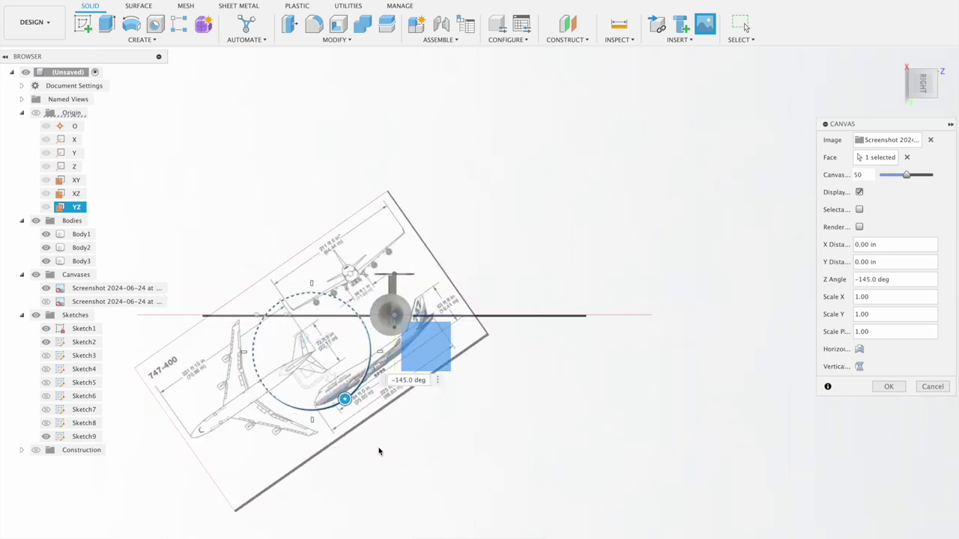
pyautogui.moveTo(379, 451); pyautogui.dragTo(312, 442)
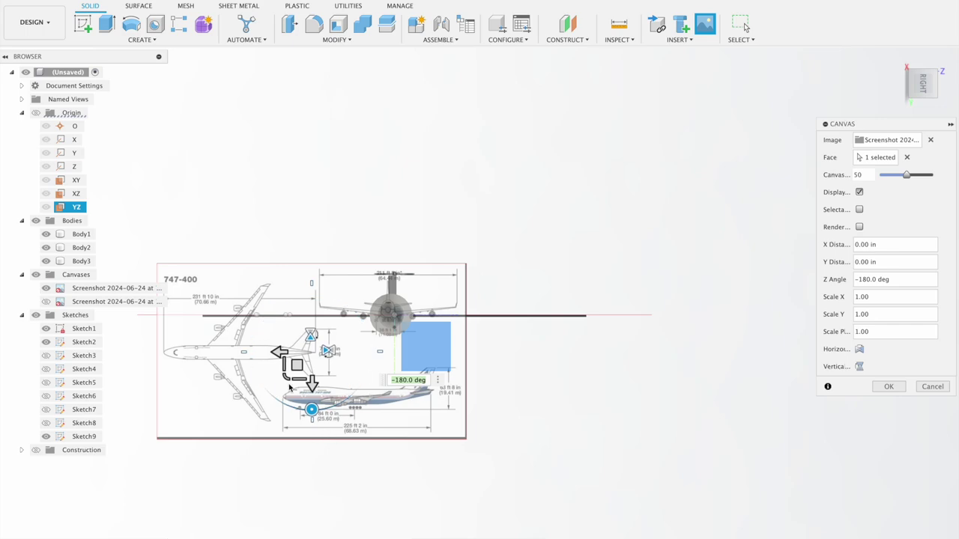
pyautogui.moveTo(285, 381); pyautogui.dragTo(276, 387)
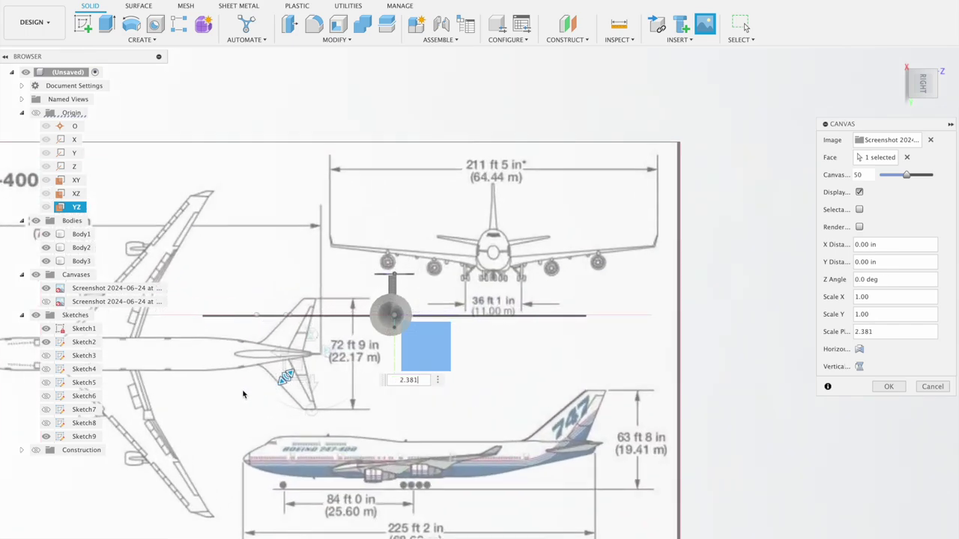
pyautogui.moveTo(272, 389); pyautogui.dragTo(470, 260)
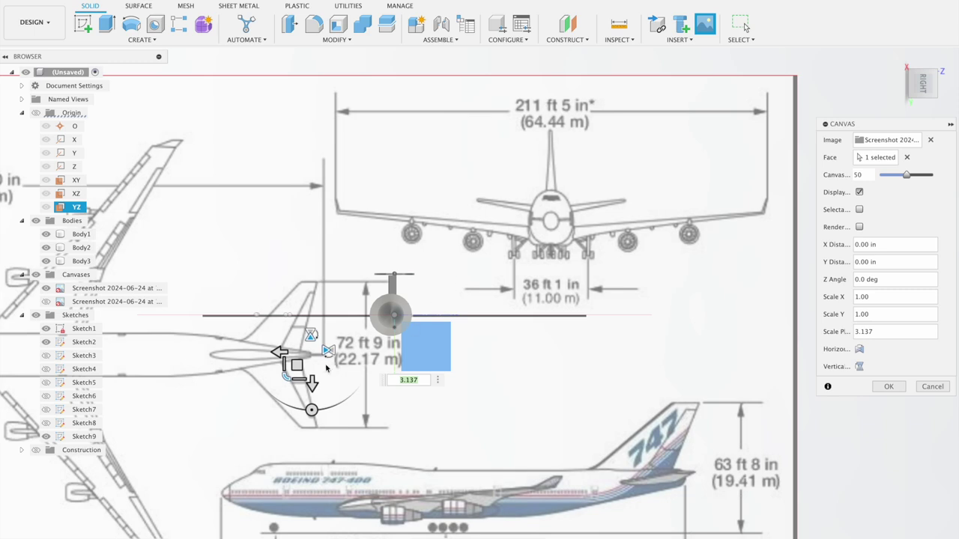
pyautogui.moveTo(297, 365)
pyautogui.mouseDown()
pyautogui.moveTo(136, 442)
pyautogui.moveTo(139, 453)
pyautogui.mouseUp()
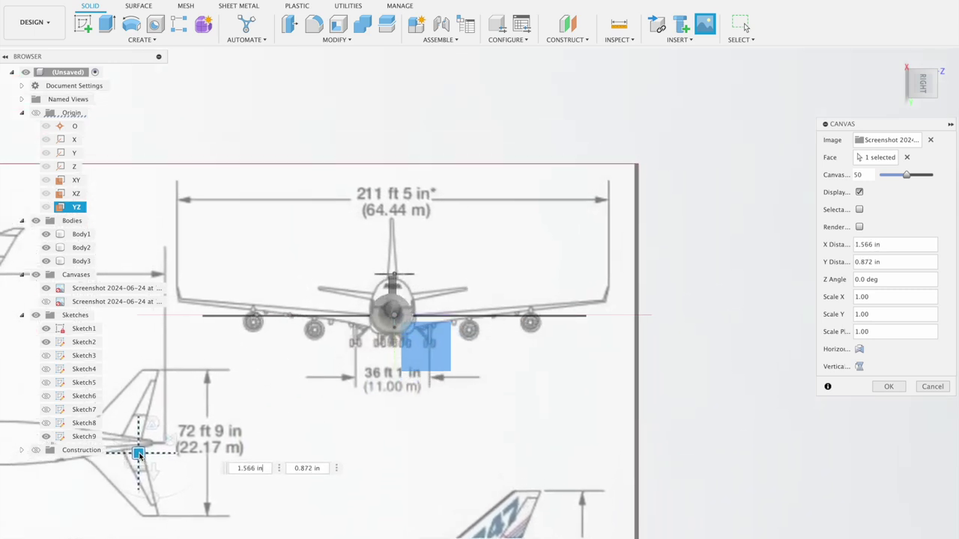
# Shrink the drawing to 0.564 scale, centre its front view on the fuselage, and confirm.
pyautogui.scroll(2, 418, 327)
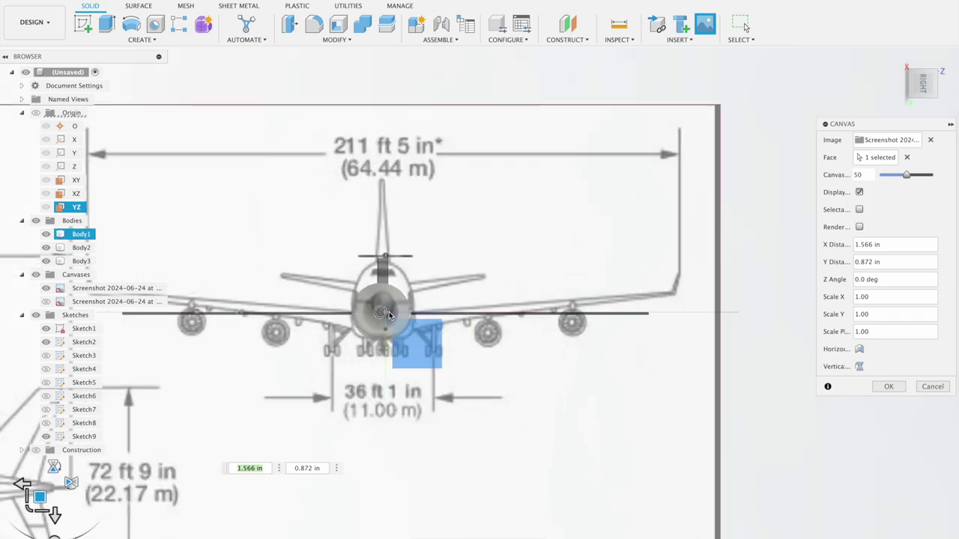
pyautogui.click(386, 319)
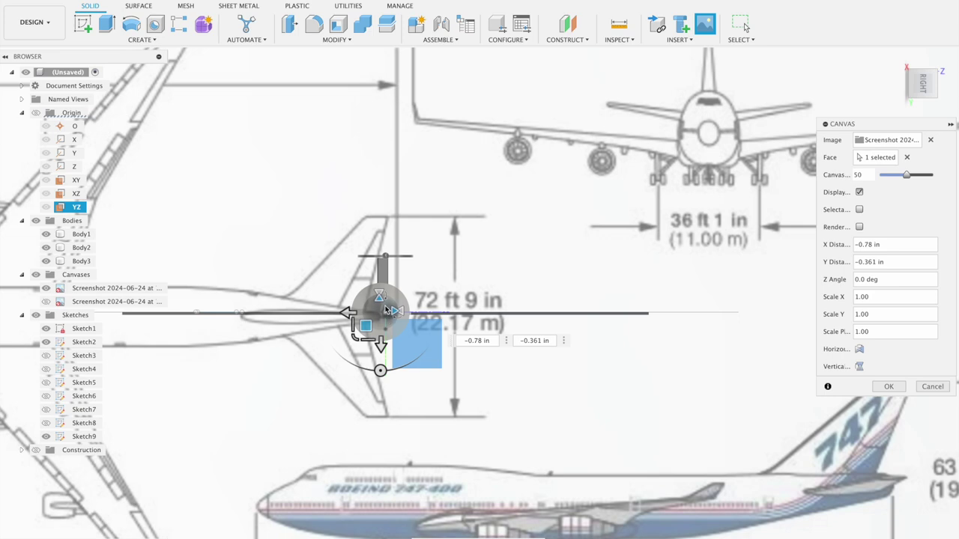
pyautogui.scroll(-3, 386, 309)
pyautogui.scroll(-2, 394, 319)
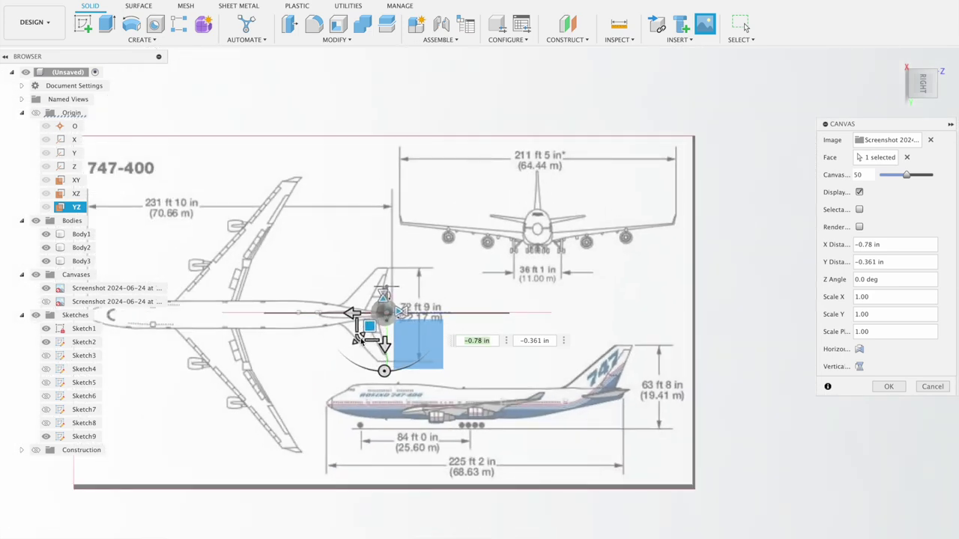
pyautogui.moveTo(360, 338); pyautogui.dragTo(364, 333)
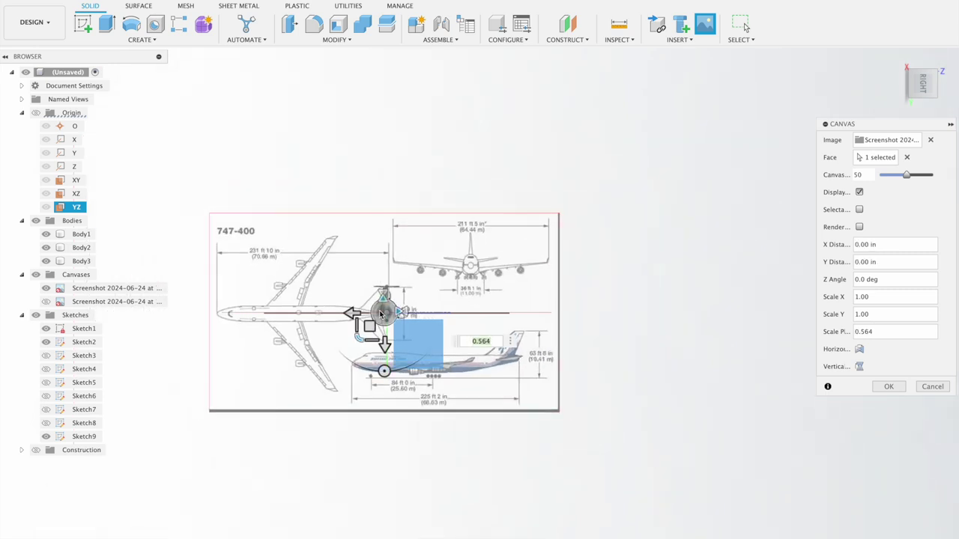
pyautogui.moveTo(369, 324); pyautogui.dragTo(288, 370)
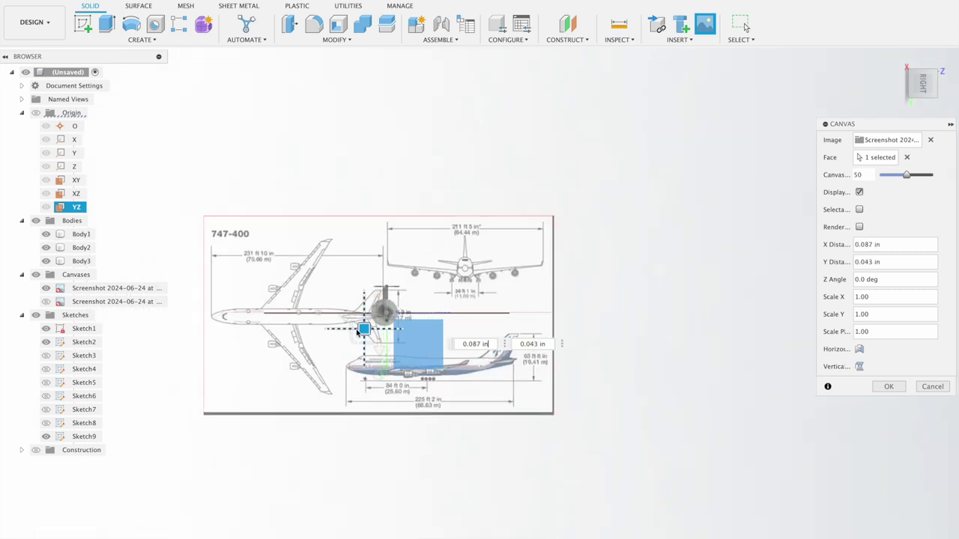
pyautogui.moveTo(287, 369); pyautogui.dragTo(288, 366)
pyautogui.scroll(3, 366, 340)
pyautogui.scroll(1, 366, 340)
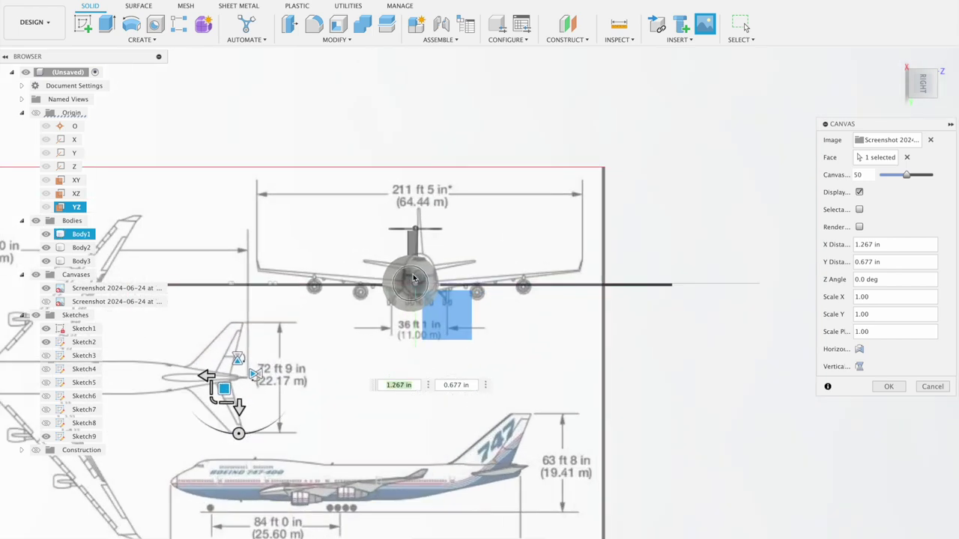
pyautogui.moveTo(223, 387); pyautogui.dragTo(217, 391)
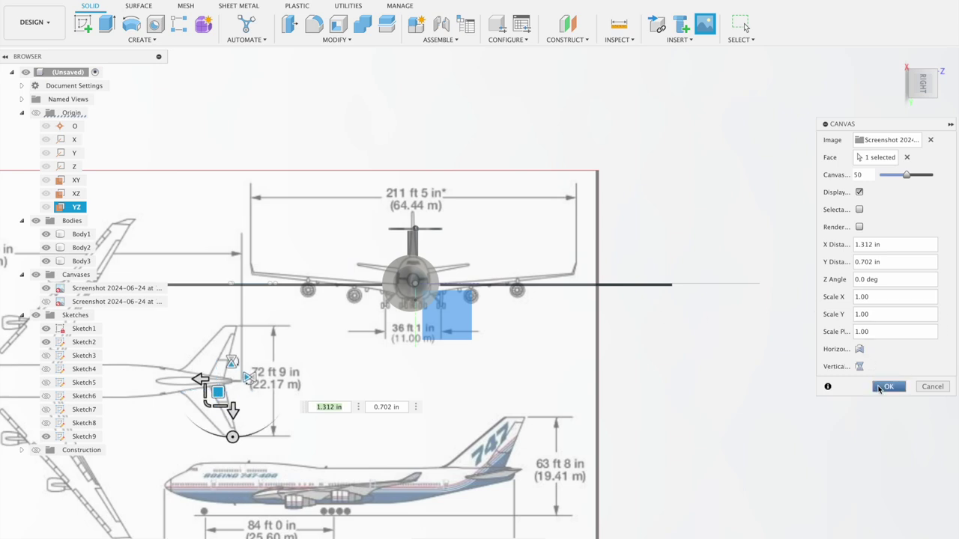
pyautogui.click(880, 387)
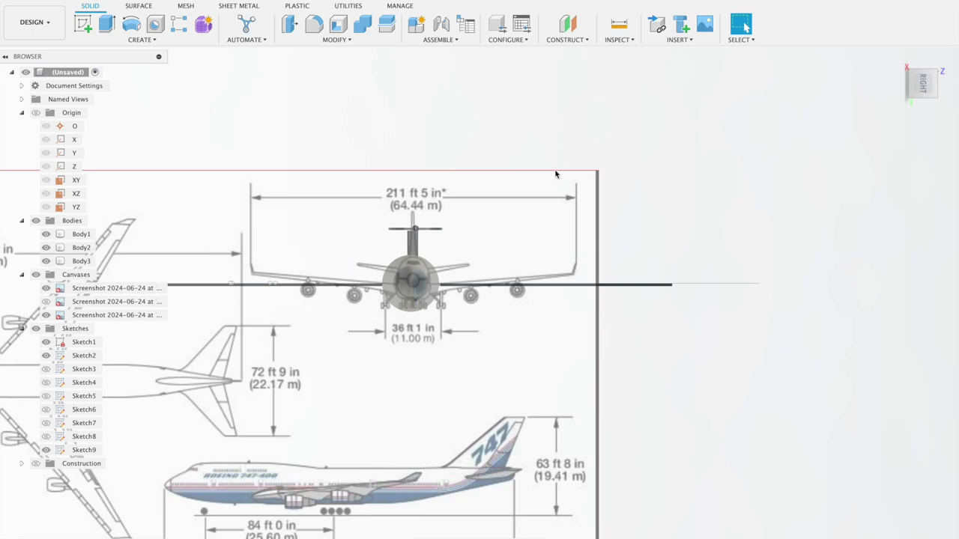
# Zoom in on the drawing and start a new sketch.
pyautogui.scroll(2, 471, 196)
pyautogui.scroll(1, 478, 306)
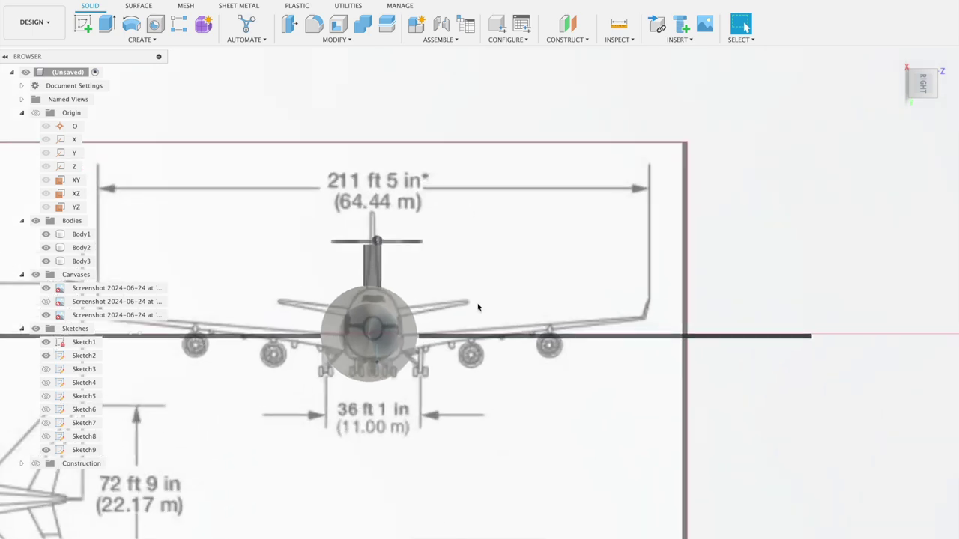
pyautogui.scroll(1, 452, 323)
pyautogui.scroll(2, 524, 229)
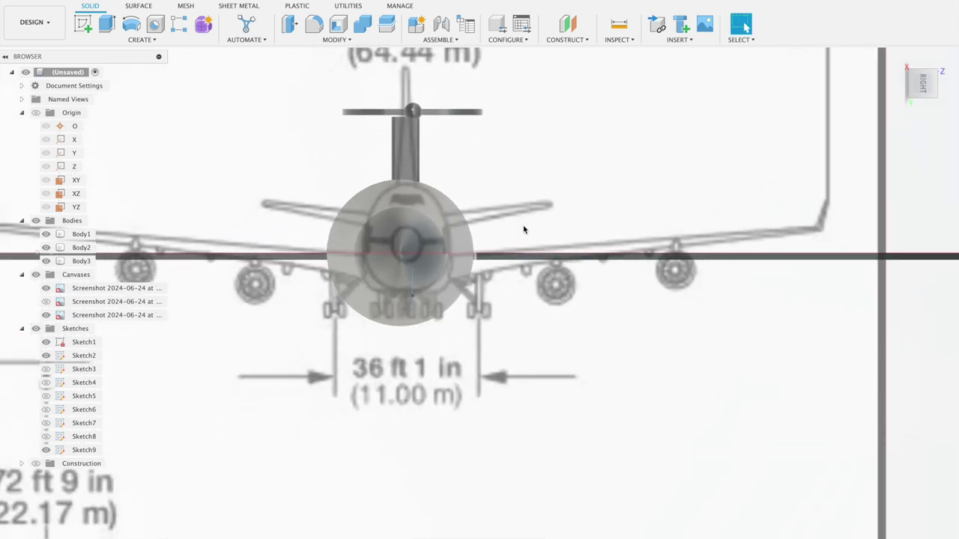
pyautogui.scroll(-2, 280, 180)
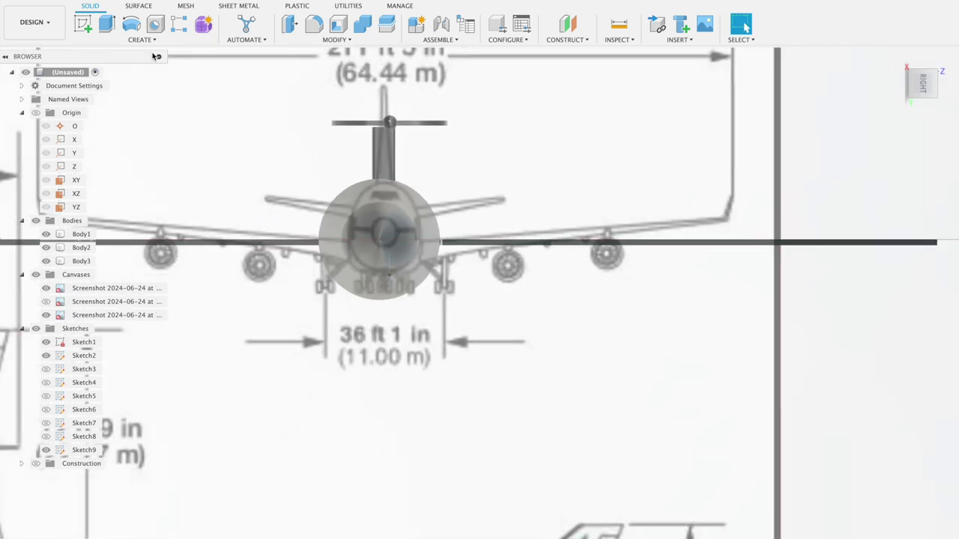
pyautogui.click(83, 24)
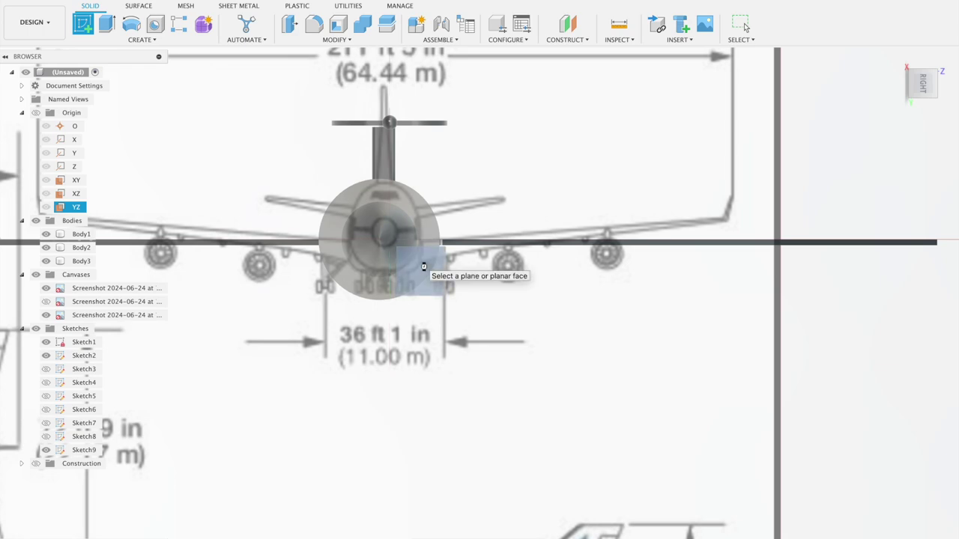
# Sketch on the drawing plane, drawing a centre-diameter circle around the outer engine.
pyautogui.click(422, 266)
pyautogui.scroll(-2, 403, 189)
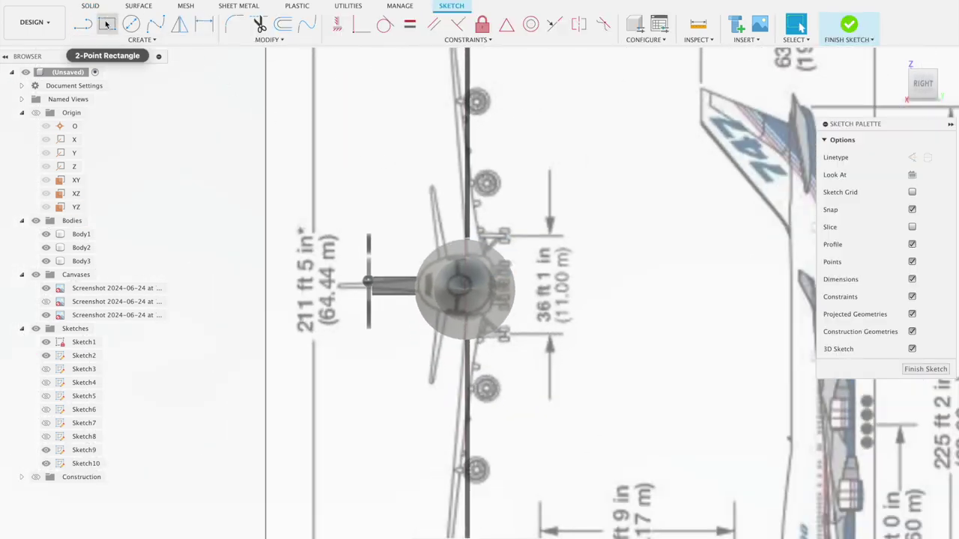
pyautogui.click(131, 24)
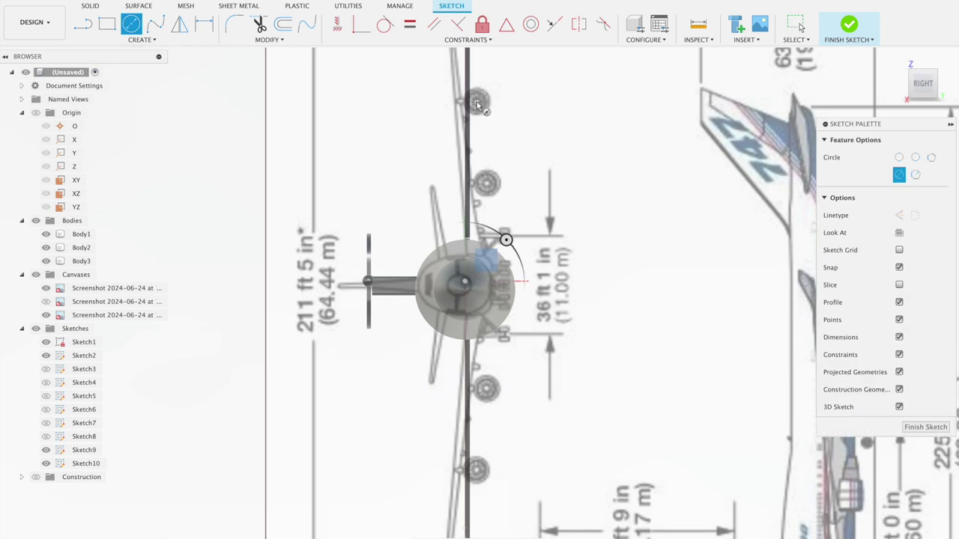
pyautogui.click(477, 102)
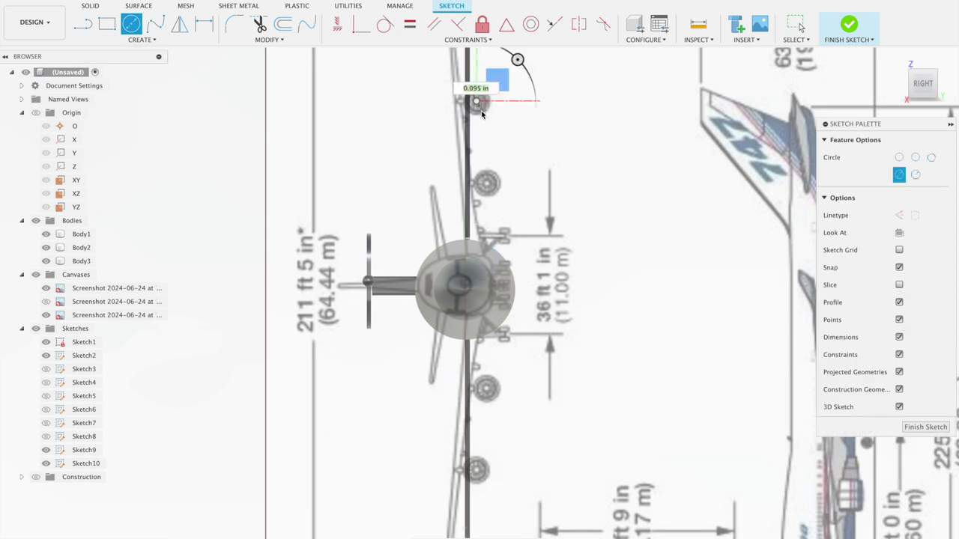
pyautogui.click(483, 116)
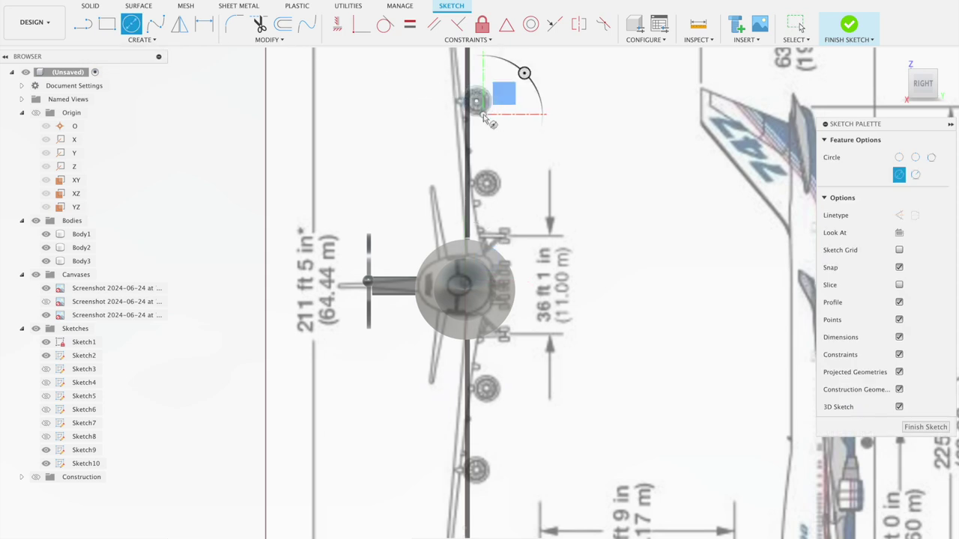
pyautogui.click(476, 185)
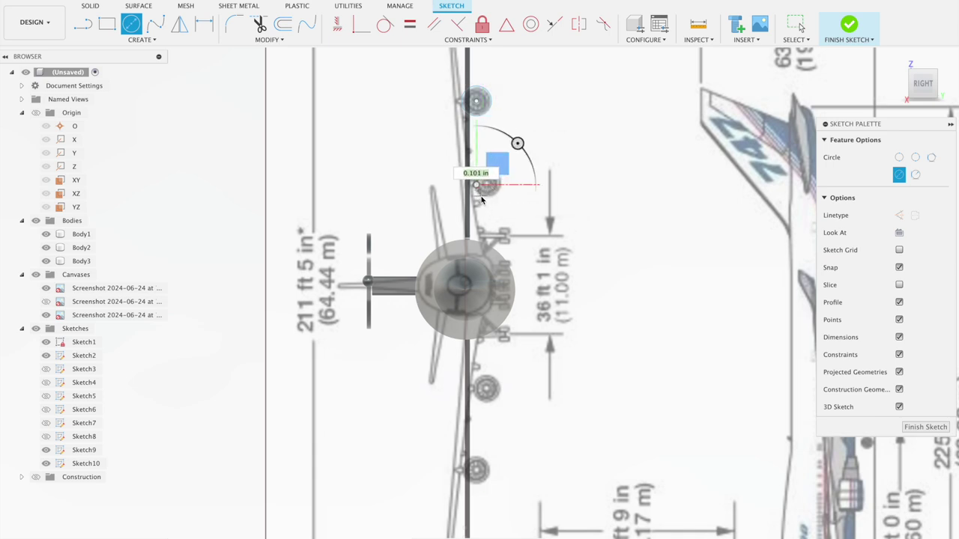
pyautogui.scroll(2, 482, 200)
pyautogui.scroll(2, 482, 200)
pyautogui.scroll(2, 482, 200)
# Cancel the unfinished circle and undo the sketch, keeping the third canvas.
pyautogui.press('Escape')
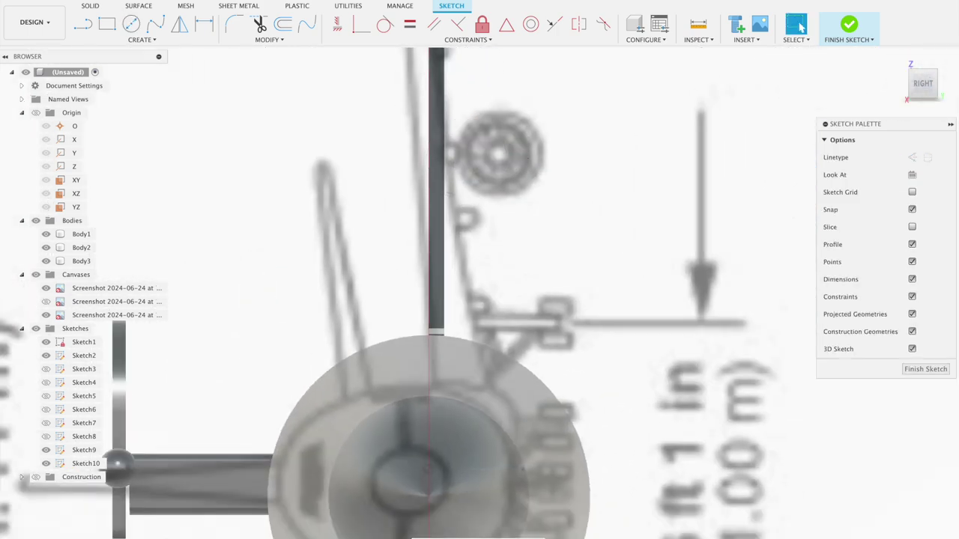
pyautogui.scroll(-2, 517, 147)
pyautogui.scroll(-3, 524, 141)
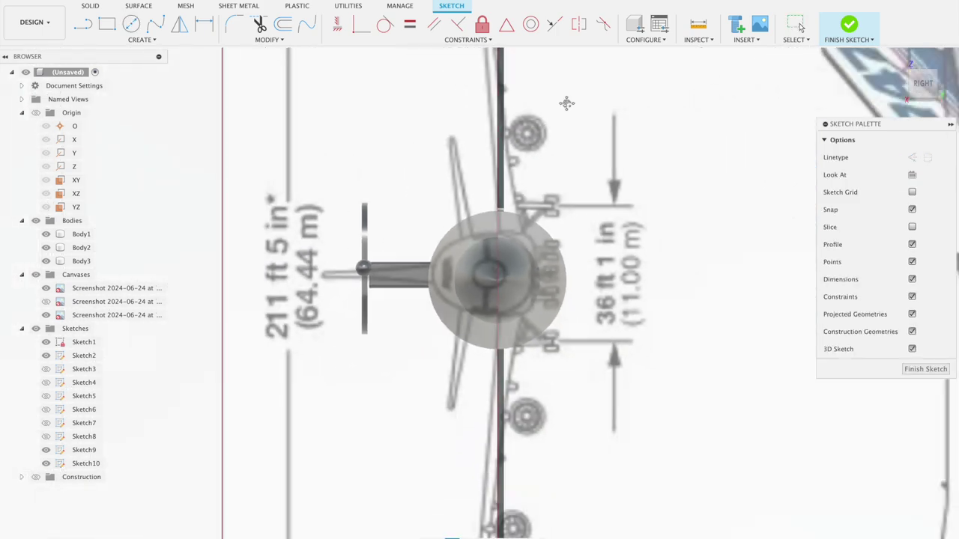
pyautogui.scroll(2, 490, 225)
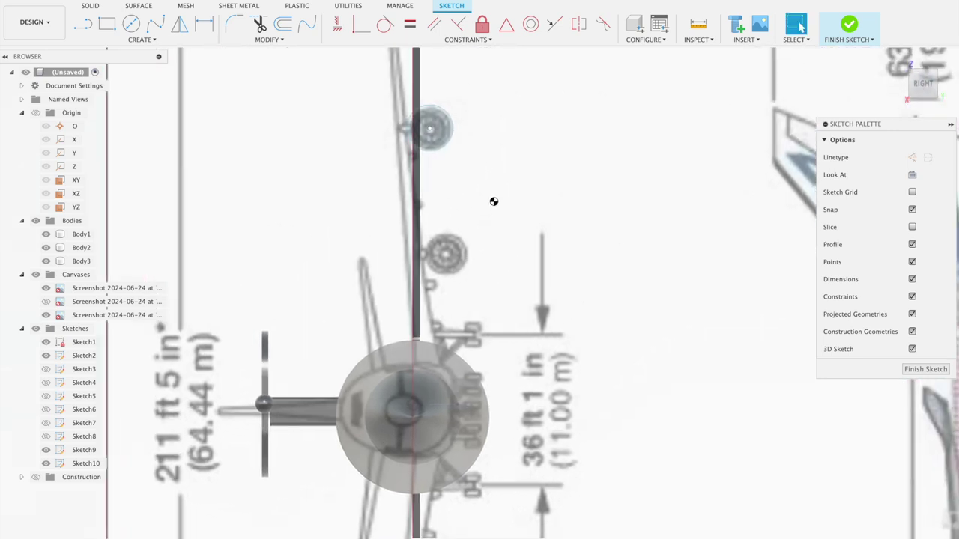
pyautogui.press('super+z')
pyautogui.press('super+z')
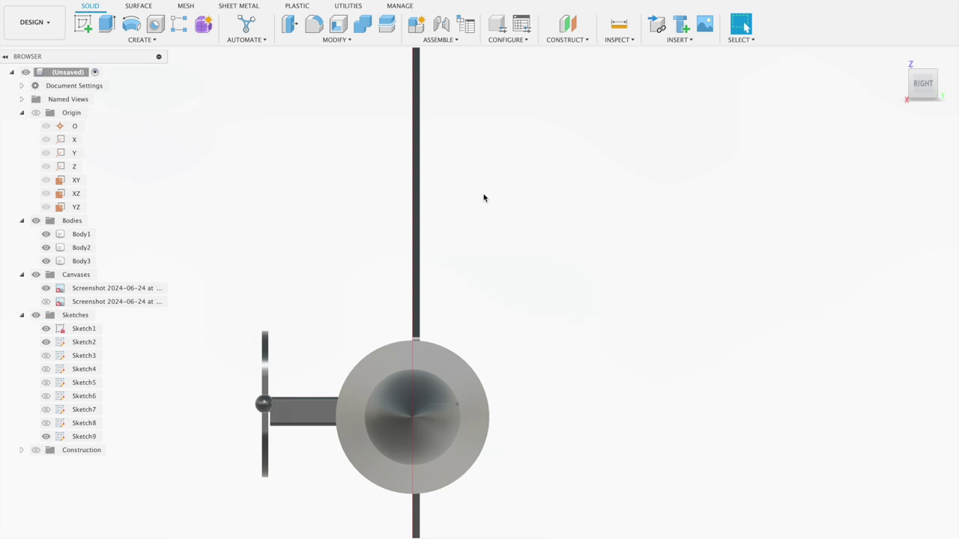
pyautogui.press('super+y')
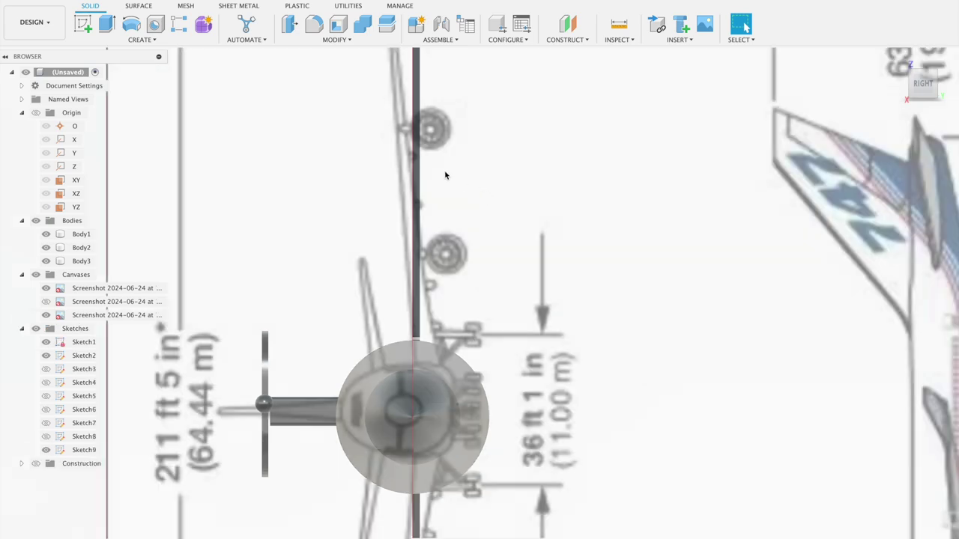
# Zoom in toward the landing-gear wheels and start another new sketch.
pyautogui.scroll(1, 449, 176)
pyautogui.scroll(1, 475, 160)
pyautogui.scroll(2, 390, 195)
pyautogui.scroll(2, 321, 229)
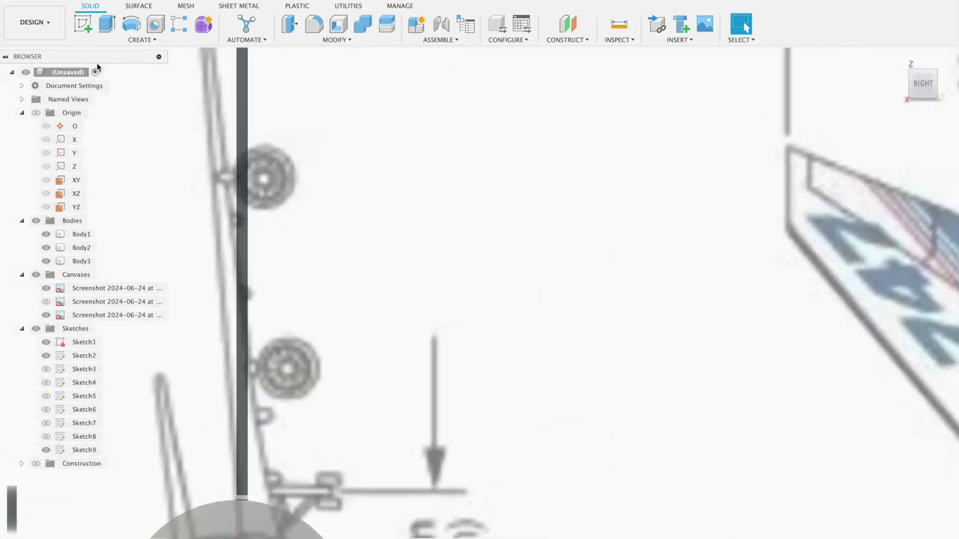
pyautogui.click(88, 27)
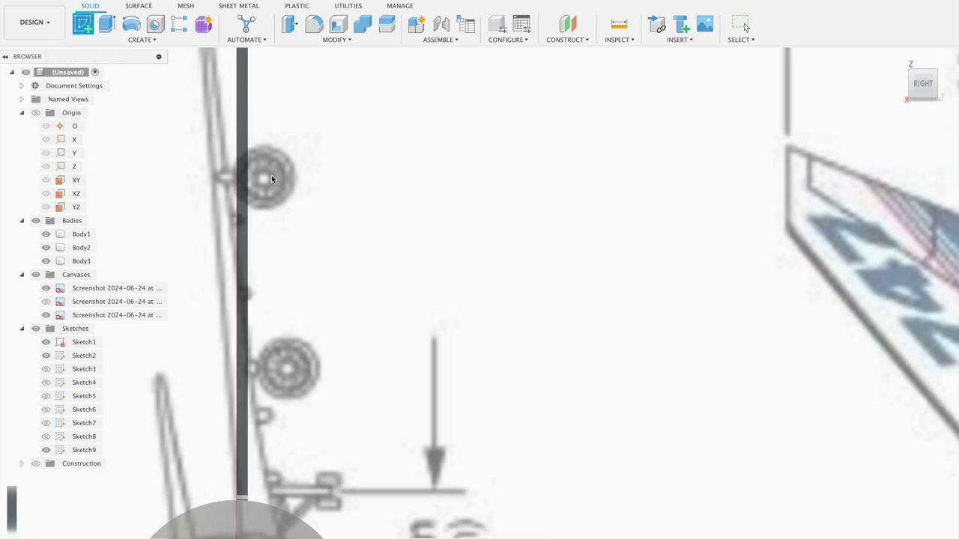
# Start Sketch10 on the chosen plane and draw a center-diameter circle over the upper wheel.
pyautogui.click(271, 174)
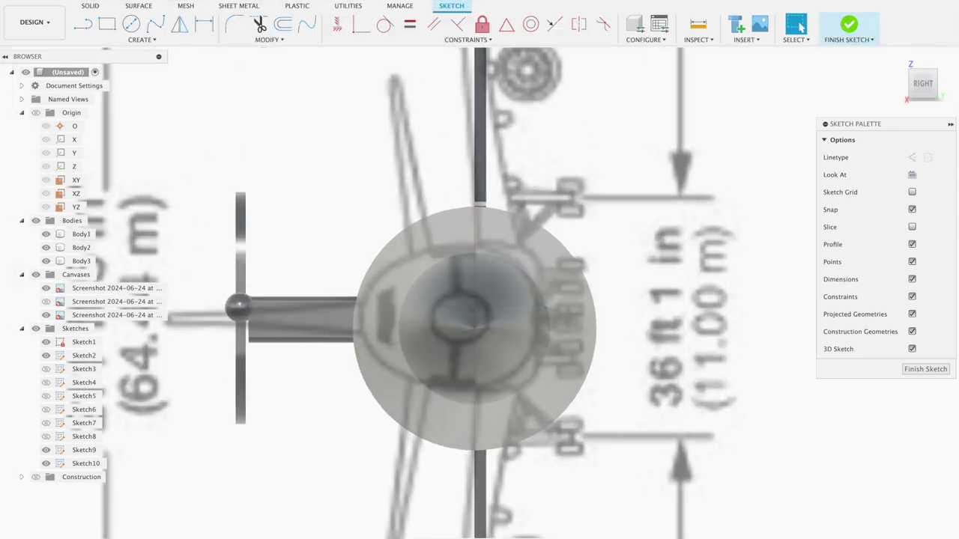
pyautogui.scroll(-2, 638, 374)
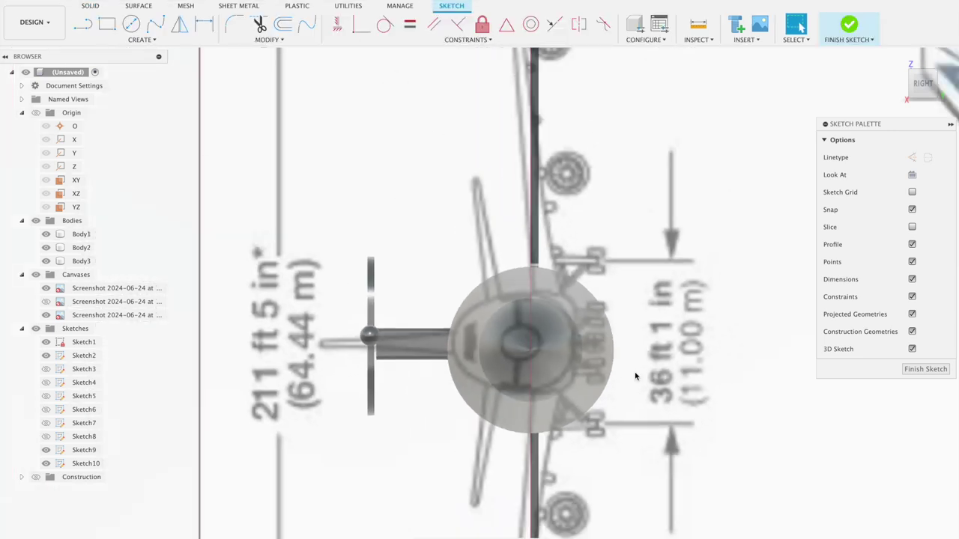
pyautogui.scroll(-2, 637, 375)
pyautogui.scroll(-2, 579, 282)
pyautogui.moveTo(580, 281); pyautogui.dragTo(321, 337, button='middle')
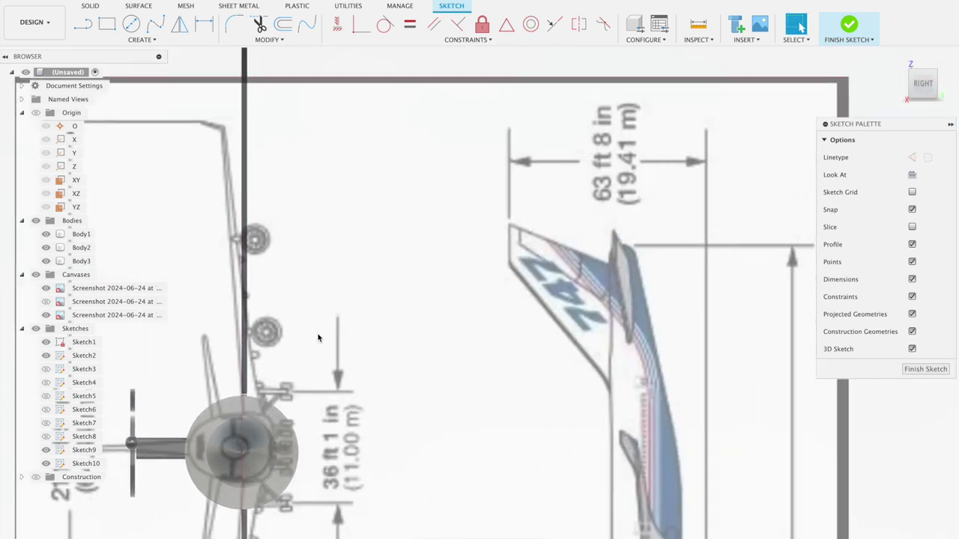
pyautogui.scroll(2, 318, 338)
pyautogui.scroll(2, 317, 338)
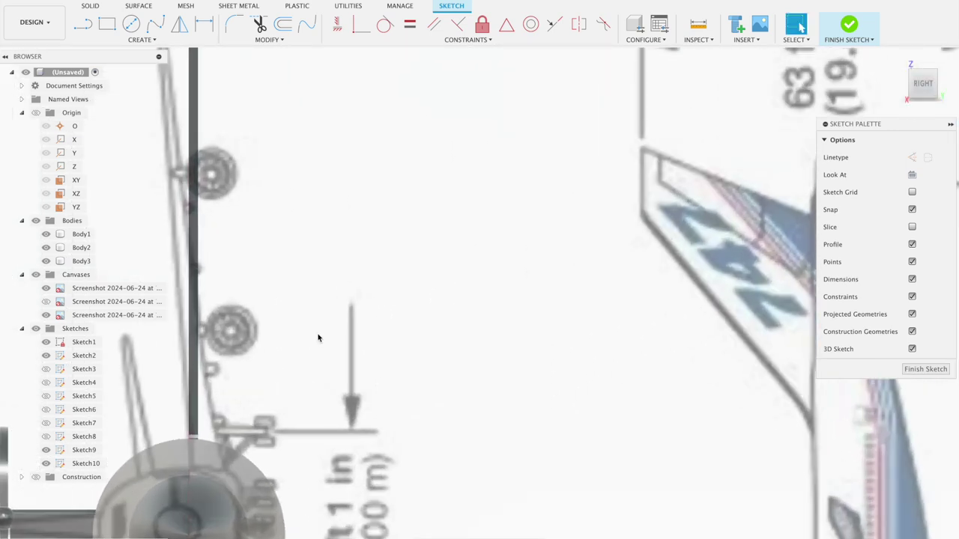
pyautogui.click(131, 24)
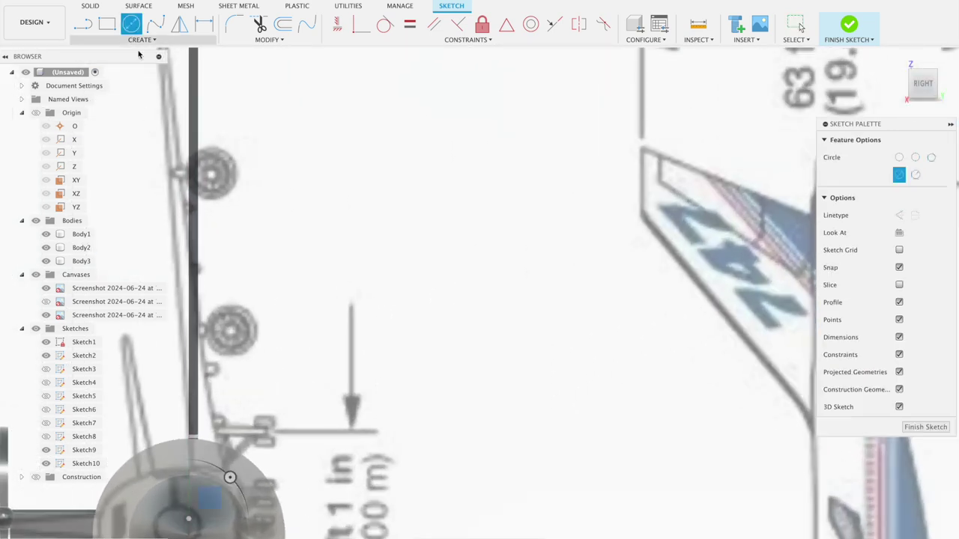
pyautogui.click(218, 174)
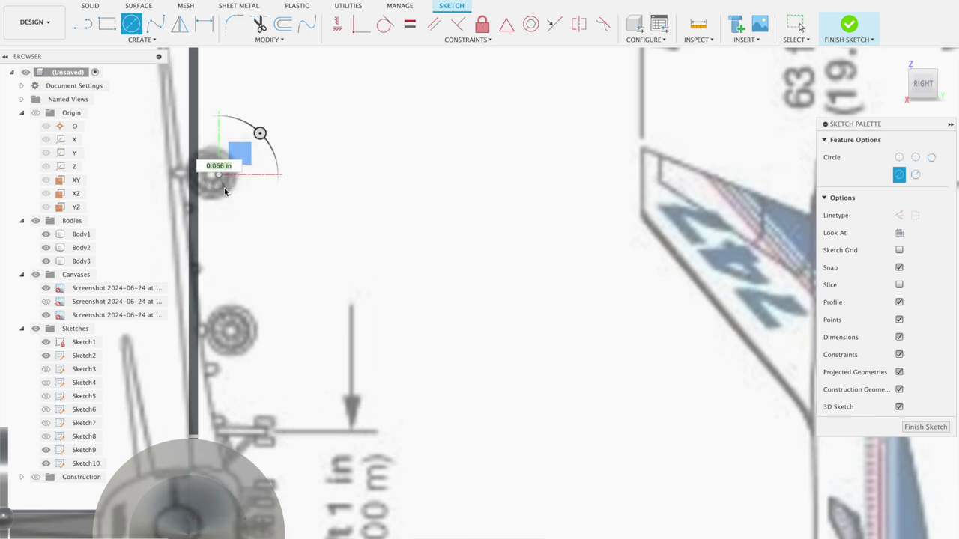
pyautogui.scroll(1, 224, 188)
pyautogui.scroll(2, 224, 188)
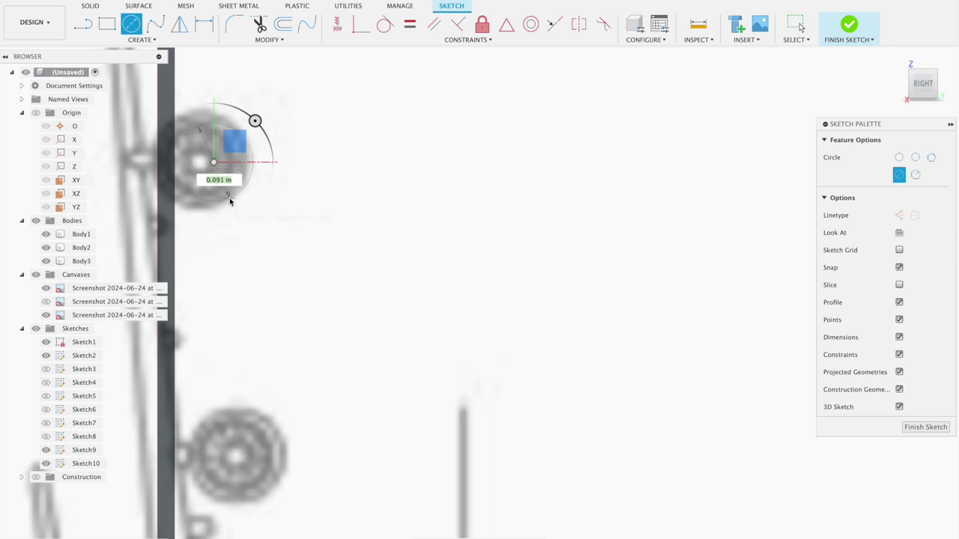
pyautogui.click(229, 198)
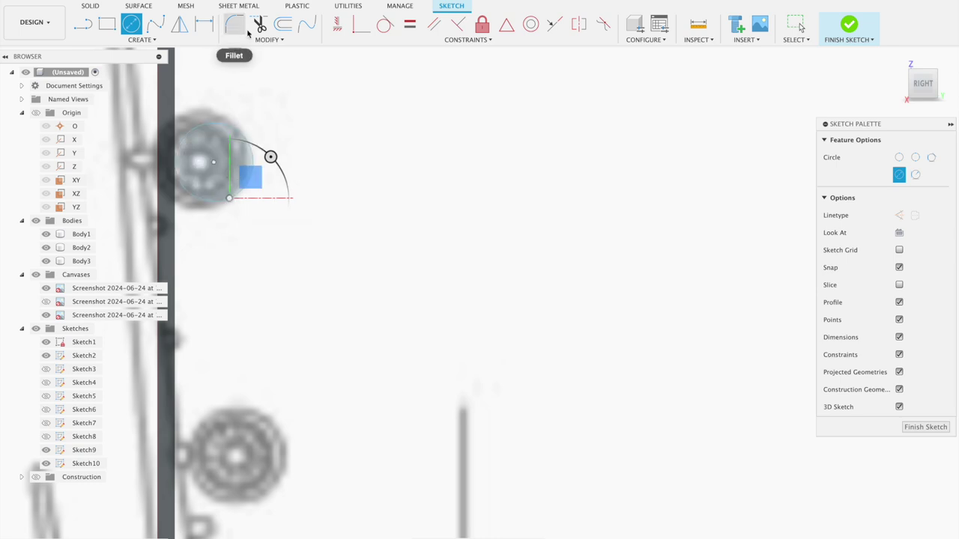
# Offset the wheel circle inward by 0.03 in.
pyautogui.click(282, 25)
pyautogui.click(242, 134)
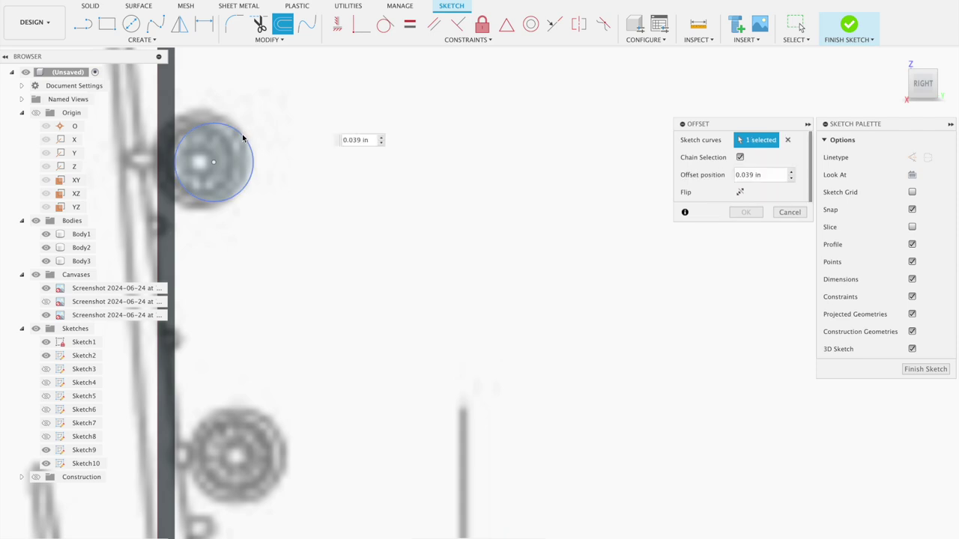
pyautogui.moveTo(266, 112); pyautogui.dragTo(224, 152)
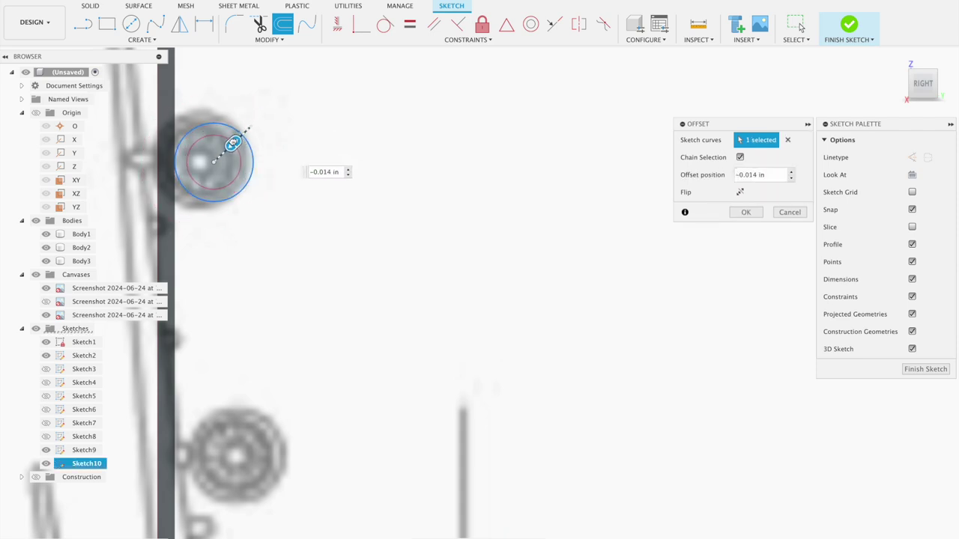
pyautogui.moveTo(225, 152); pyautogui.dragTo(224, 153)
pyautogui.write('-0.03')
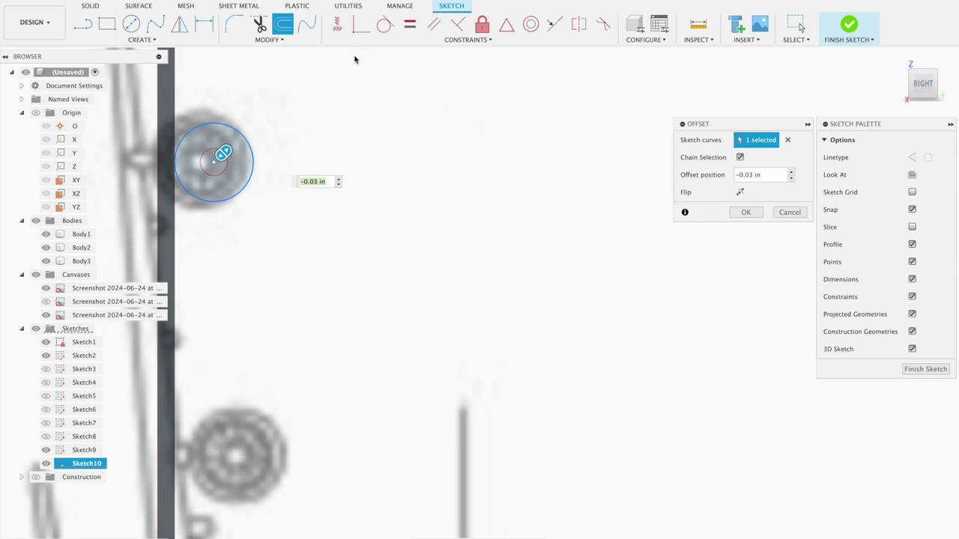
pyautogui.click(736, 213)
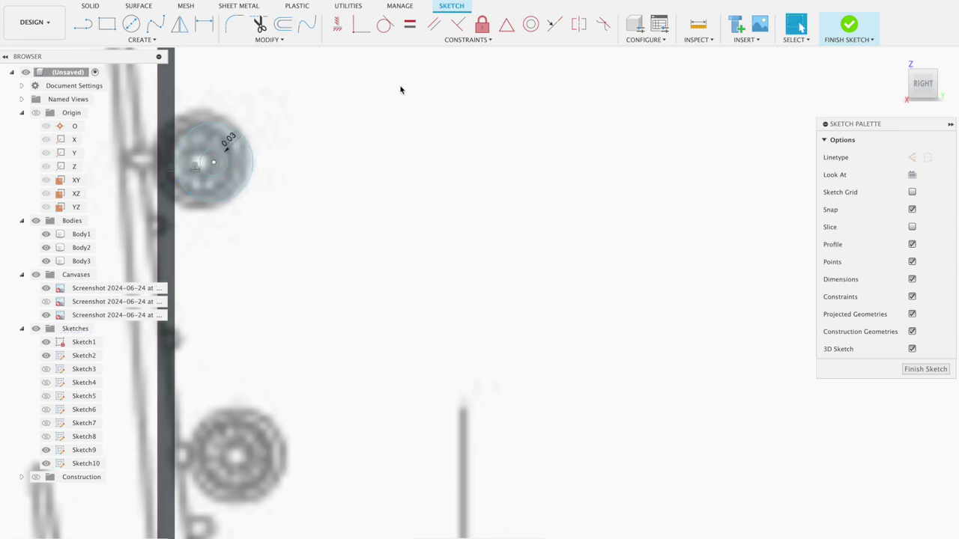
# Add a second inward offset circle at 0.008 in.
pyautogui.click(286, 27)
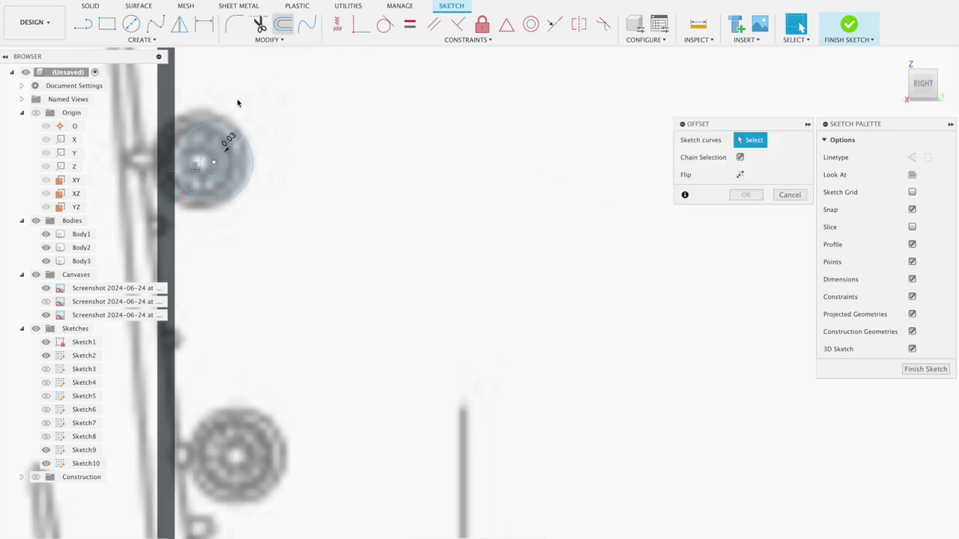
pyautogui.click(227, 160)
pyautogui.click(785, 196)
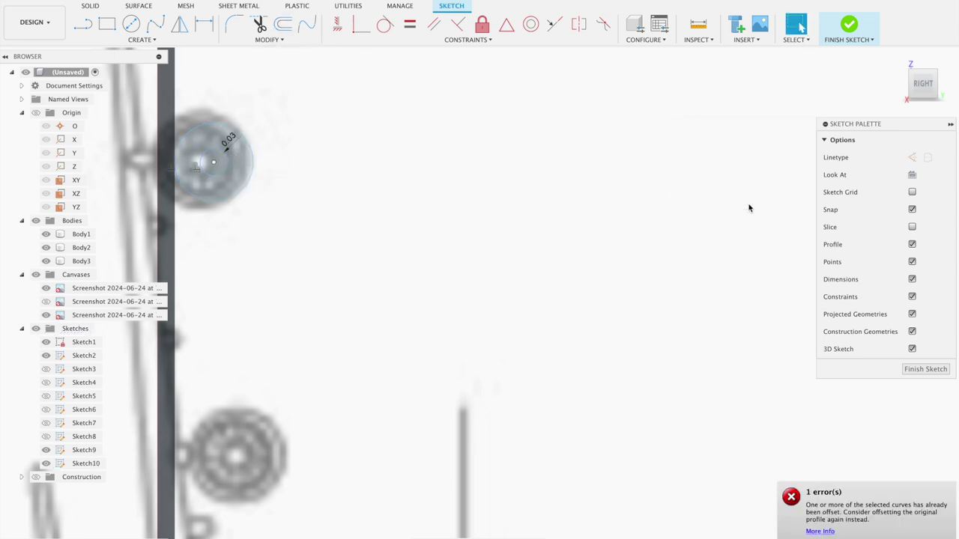
pyautogui.click(283, 26)
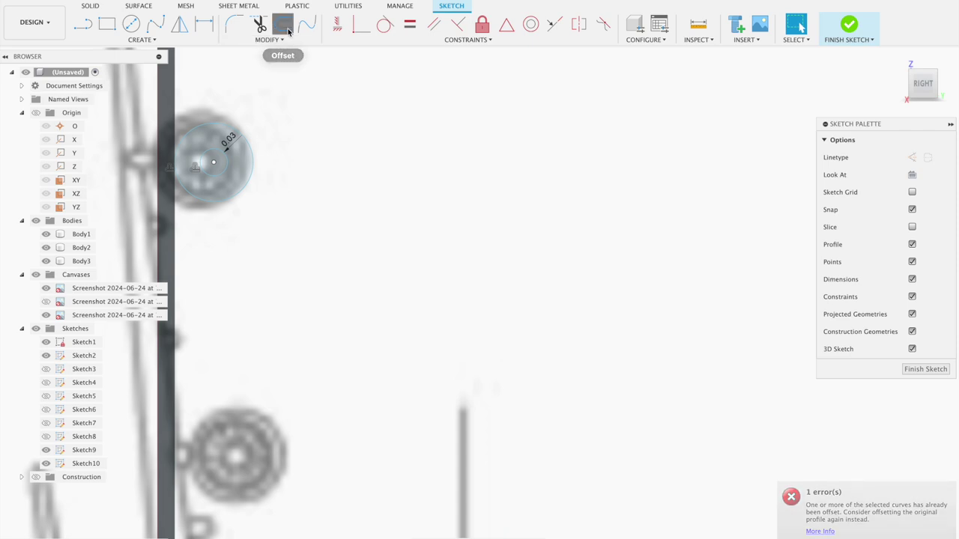
pyautogui.click(250, 144)
pyautogui.moveTo(277, 122); pyautogui.dragTo(243, 140)
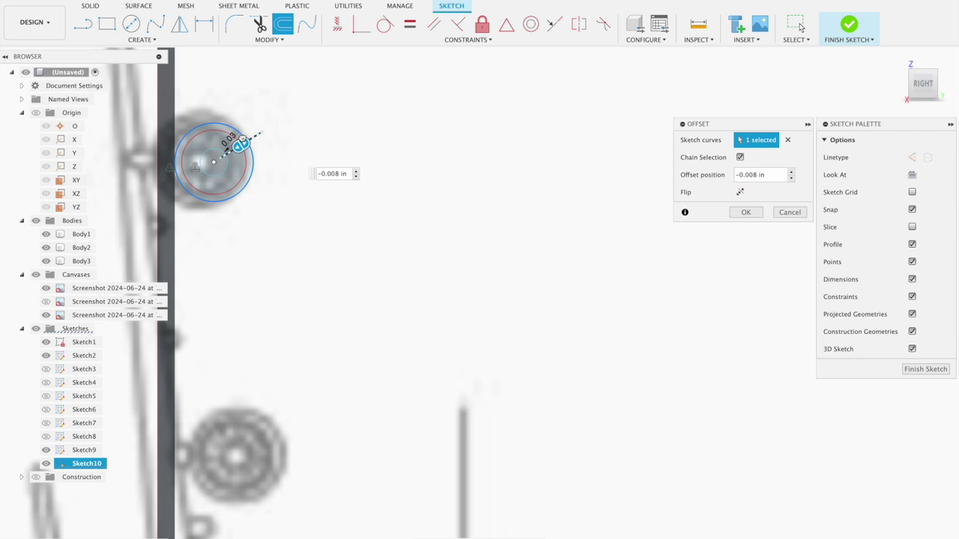
pyautogui.click(746, 213)
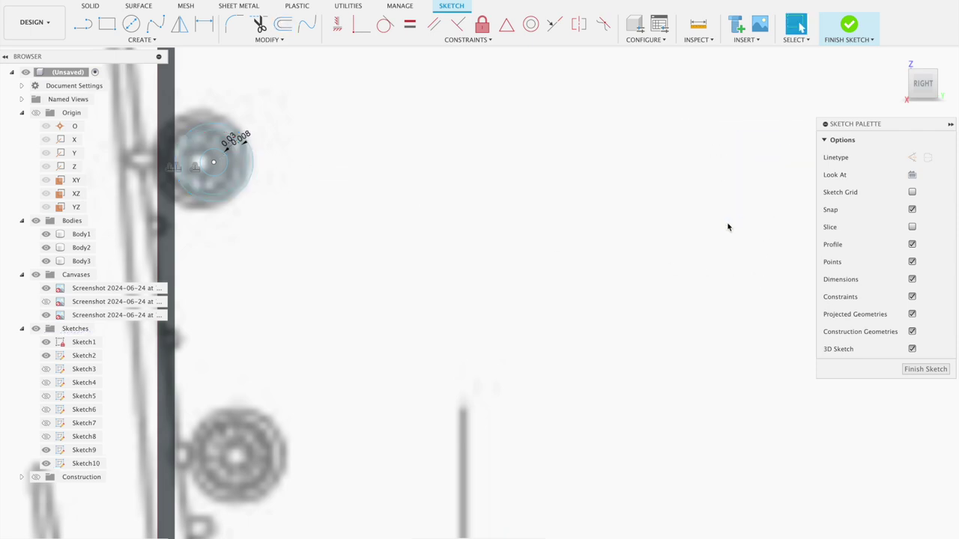
# Sketch a spoke line inside the wheel circle.
pyautogui.click(82, 24)
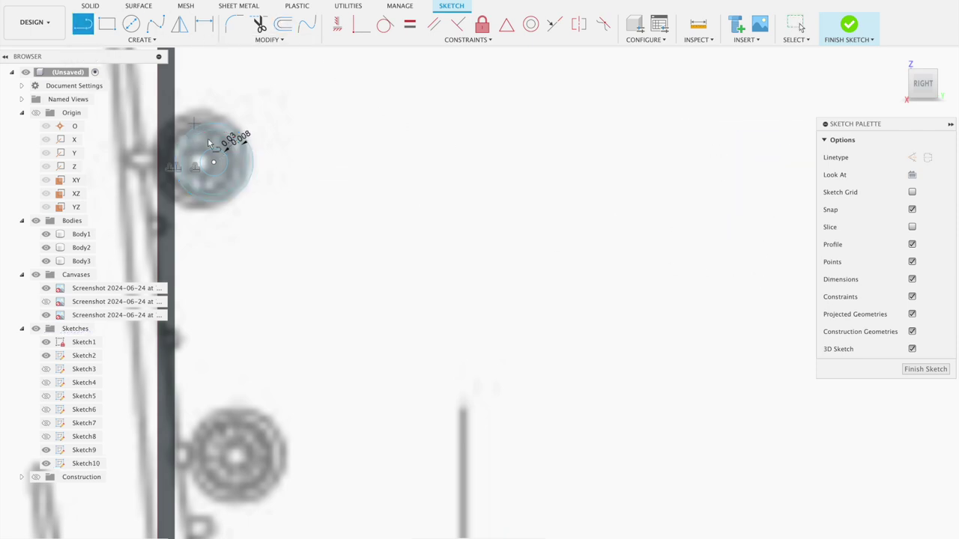
pyautogui.scroll(4, 212, 145)
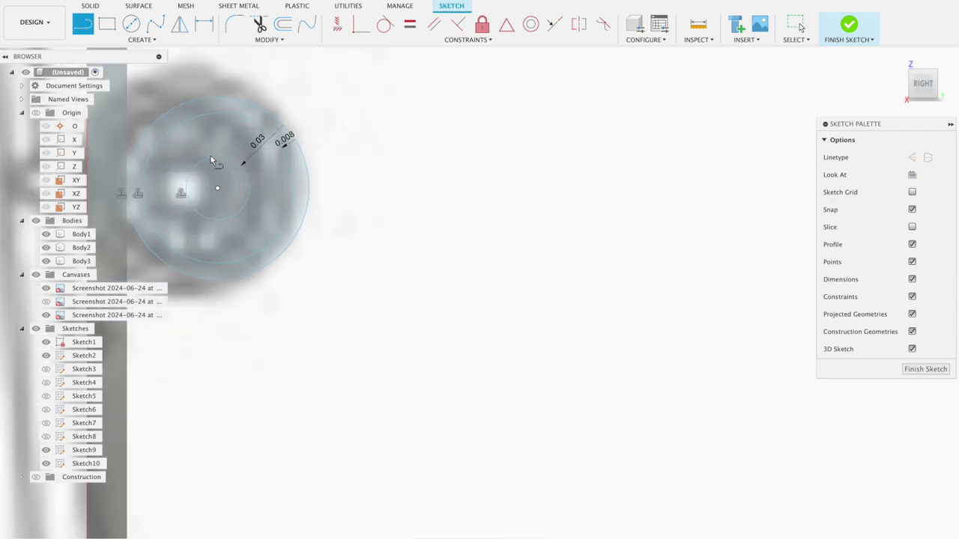
pyautogui.click(210, 157)
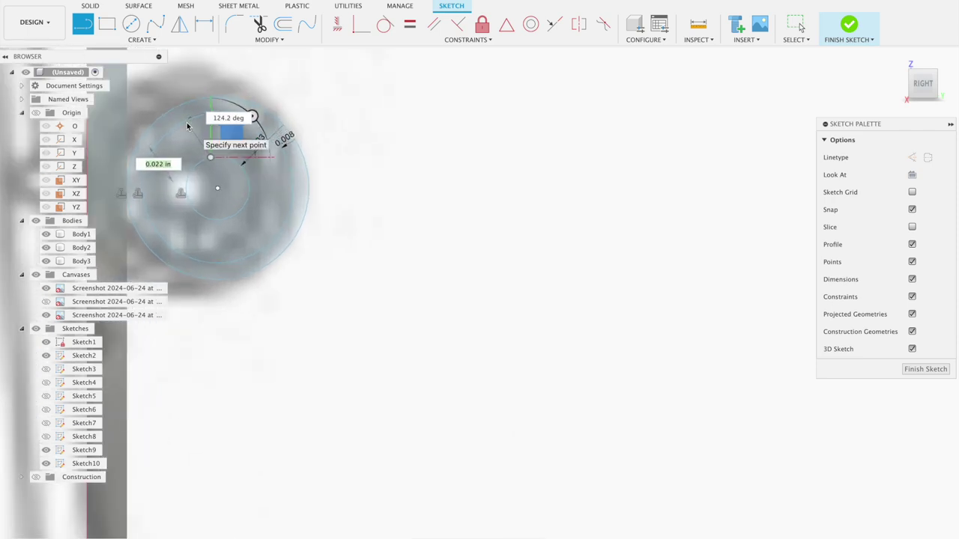
pyautogui.scroll(2, 187, 126)
pyautogui.scroll(2, 187, 125)
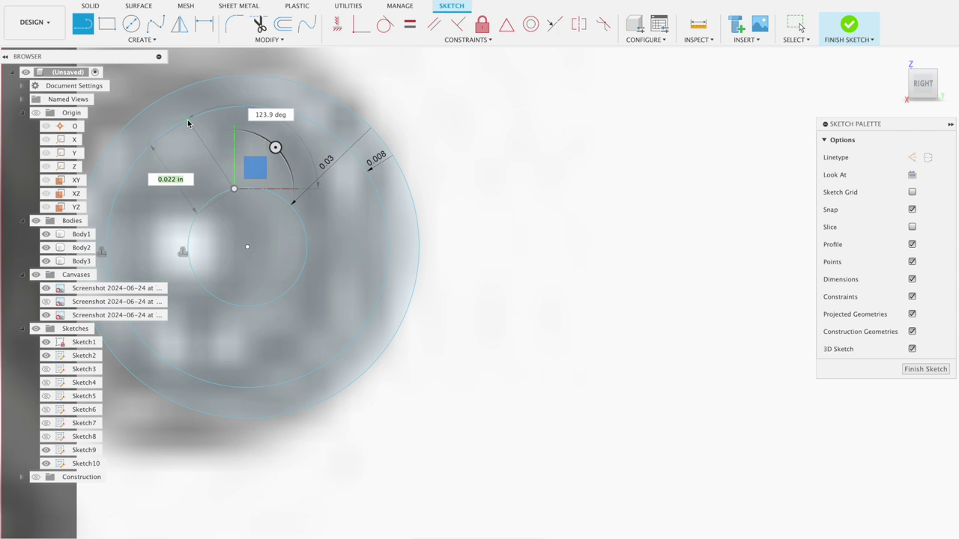
pyautogui.press('Escape')
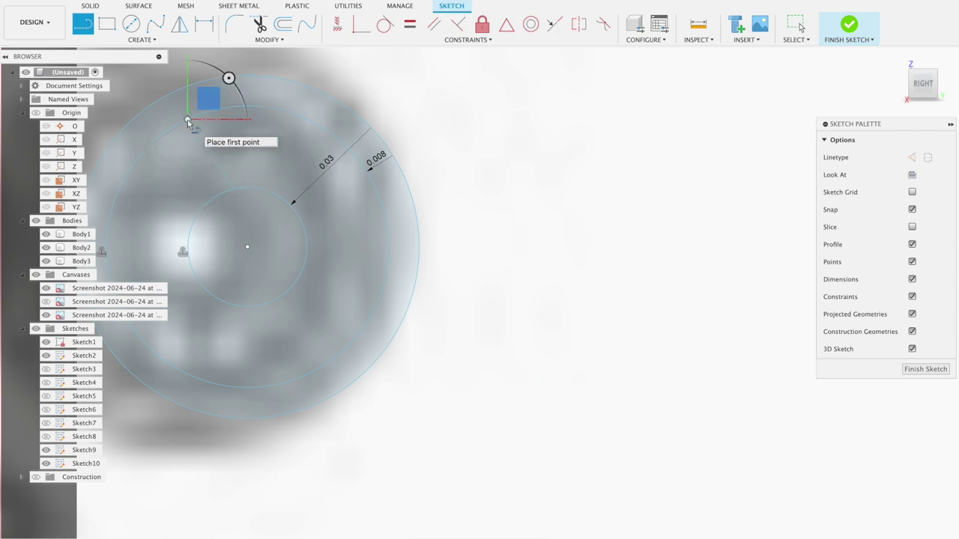
# Set up a circular pattern of the spoke line centred on the inner circle.
pyautogui.click(142, 38)
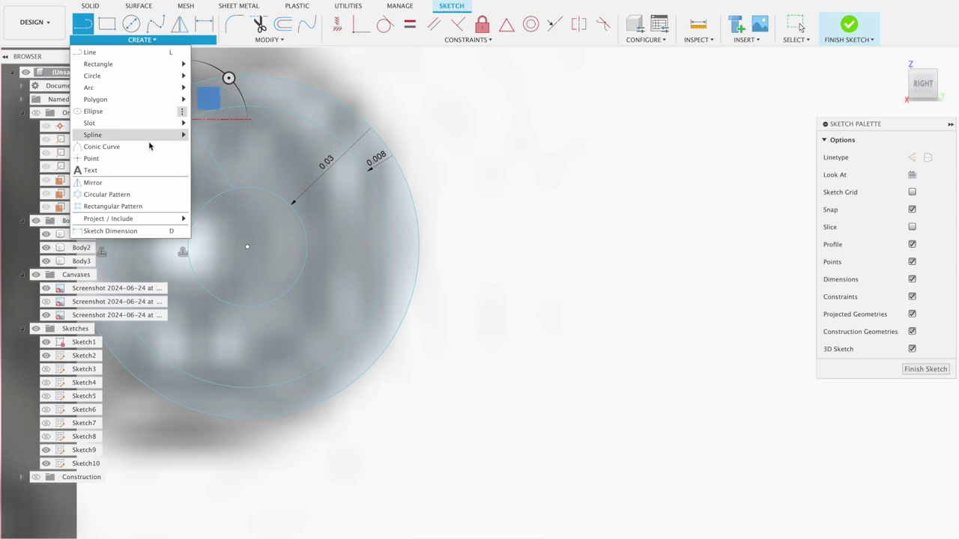
pyautogui.click(141, 194)
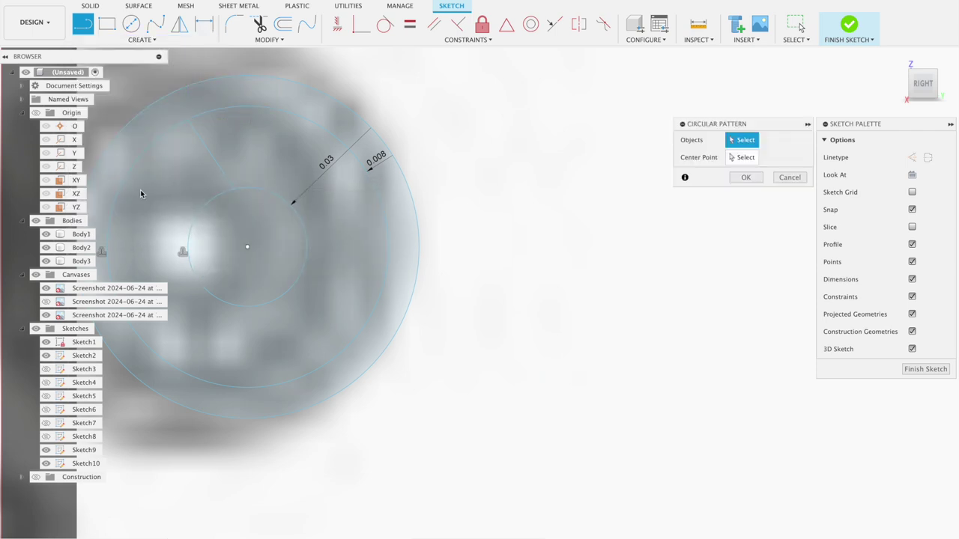
pyautogui.click(214, 162)
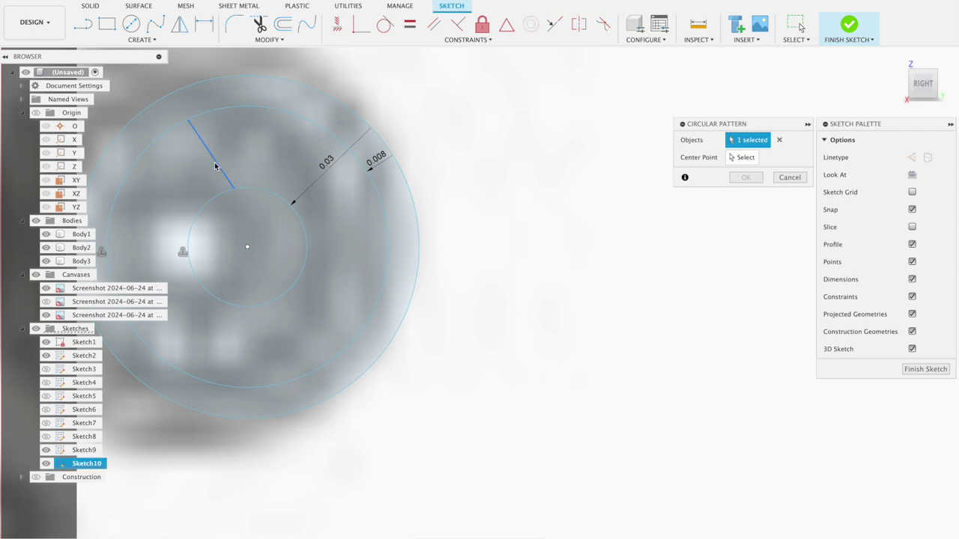
pyautogui.click(736, 159)
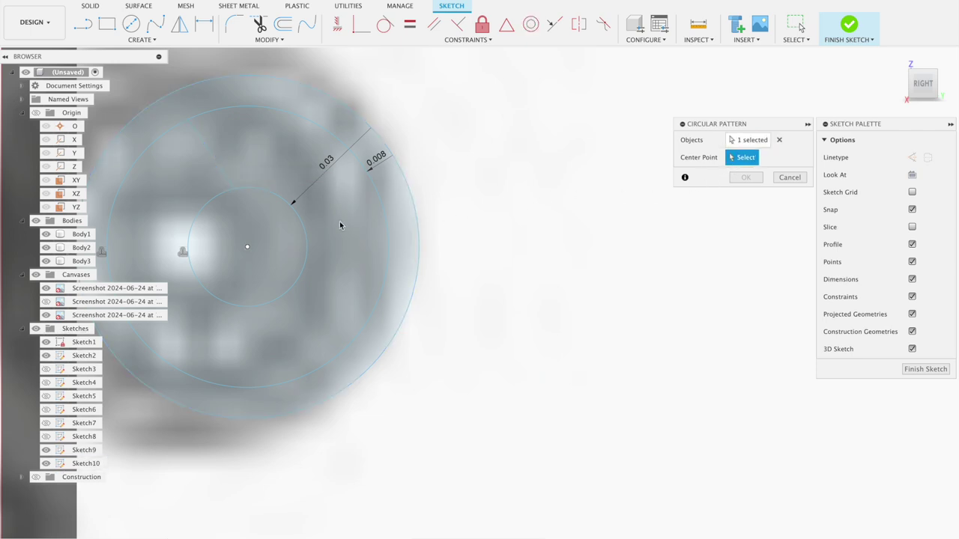
pyautogui.click(306, 234)
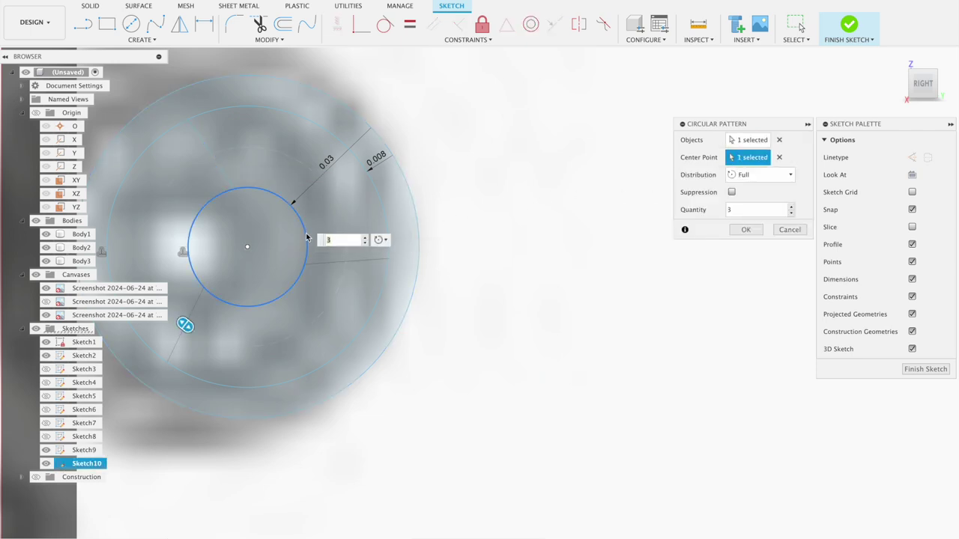
pyautogui.scroll(1, 377, 232)
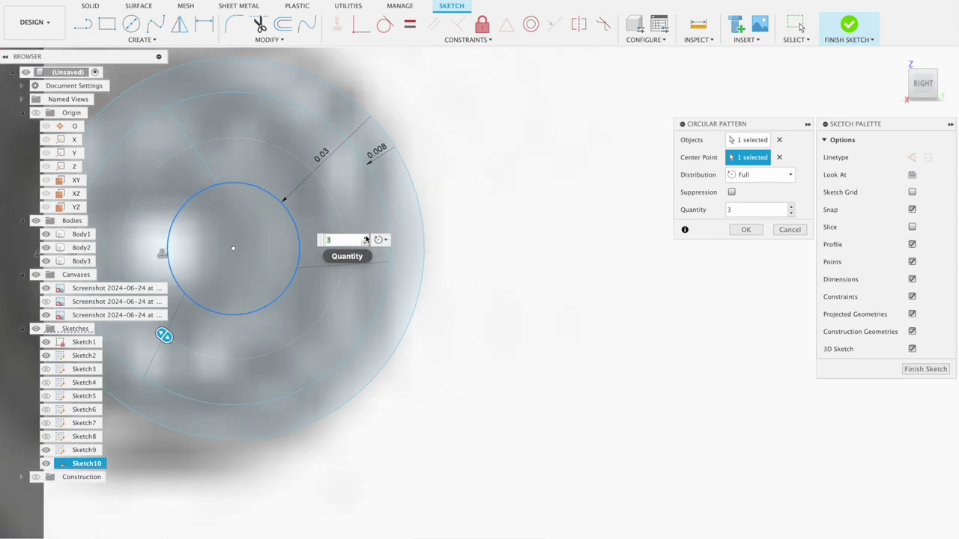
pyautogui.write('4')
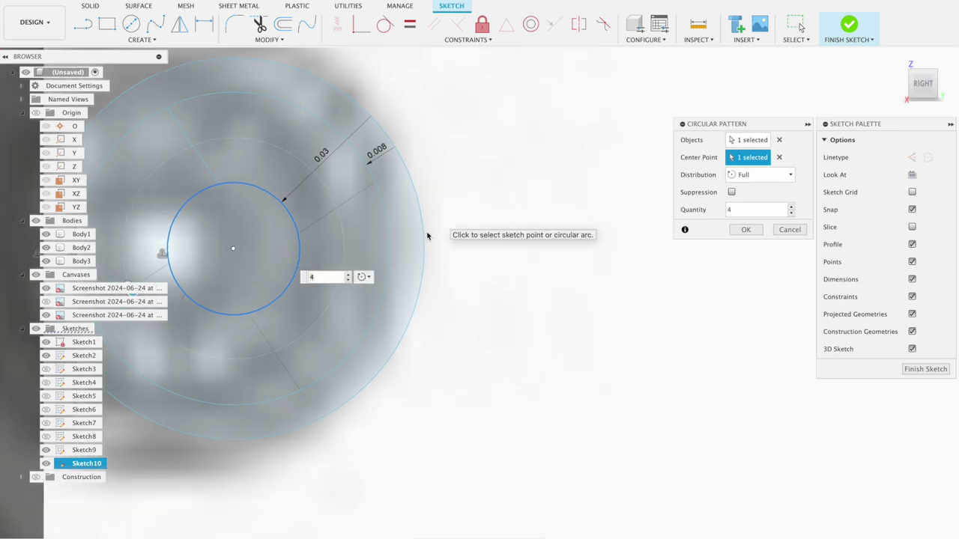
pyautogui.press('BackSpace')
pyautogui.write('8')
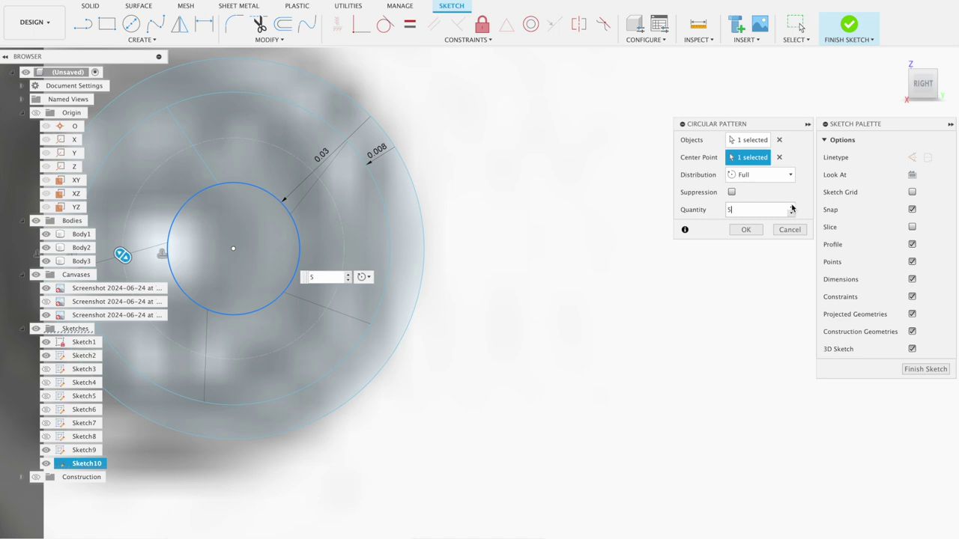
# Raise the pattern quantity to 15, confirm it, and finish Sketch10.
pyautogui.click(792, 206)
pyautogui.click(792, 207)
pyautogui.click(792, 207)
pyautogui.click(792, 206)
pyautogui.click(792, 207)
pyautogui.click(792, 207)
pyautogui.click(791, 207)
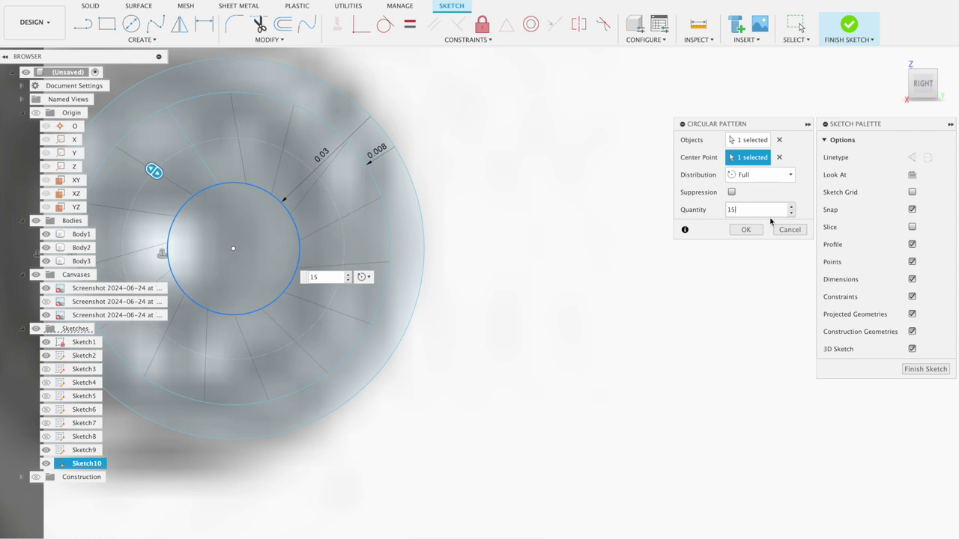
pyautogui.click(749, 229)
pyautogui.scroll(-3, 737, 228)
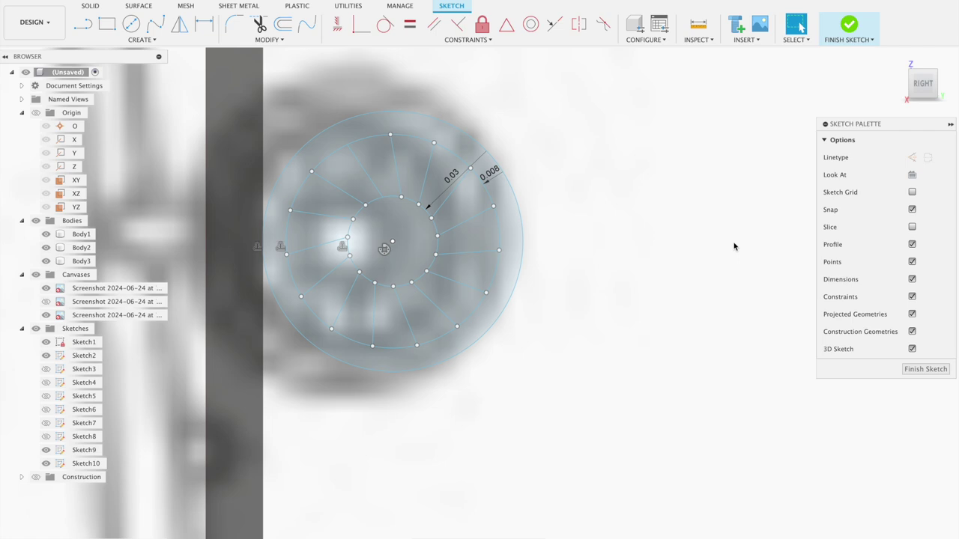
pyautogui.click(849, 27)
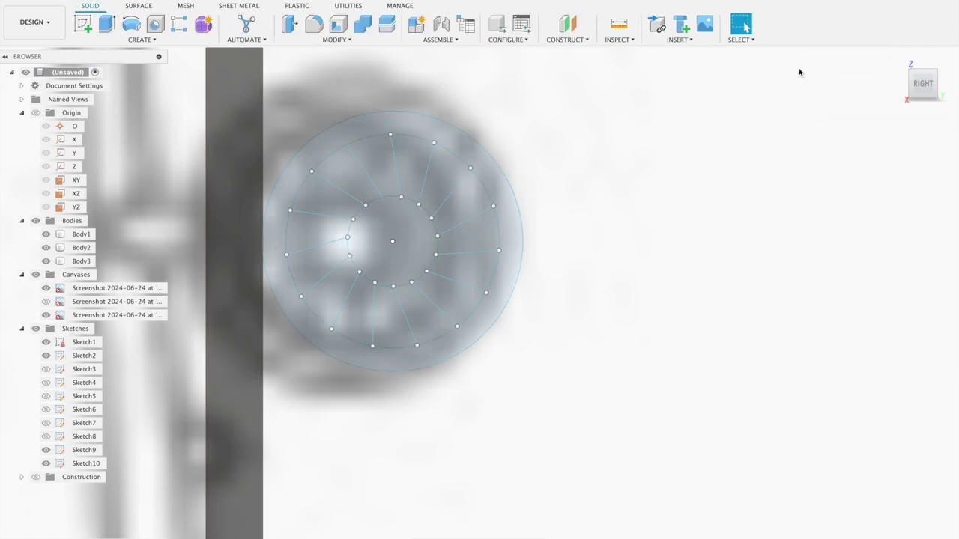
# Select the outer ring, alternate blade wedges and centre circle for extrusion.
pyautogui.click(107, 24)
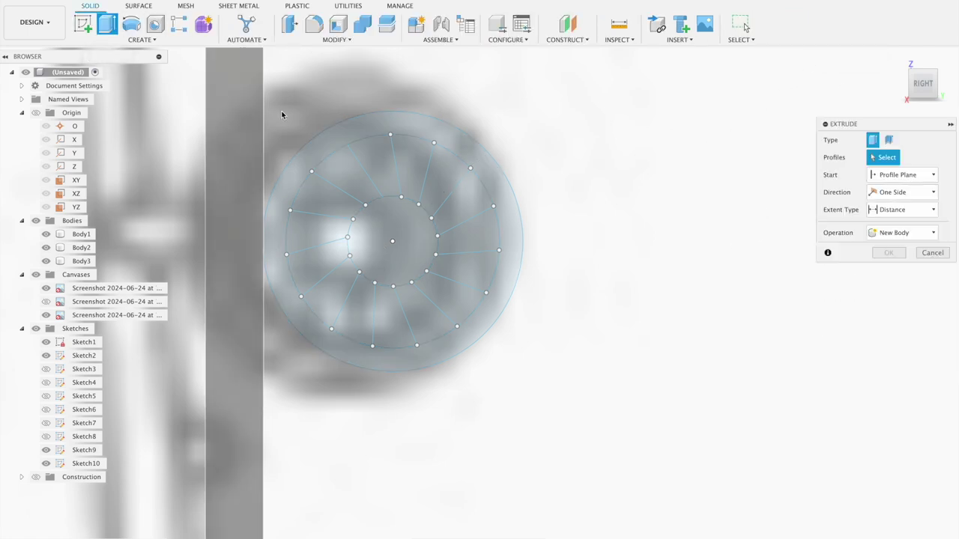
pyautogui.click(322, 152)
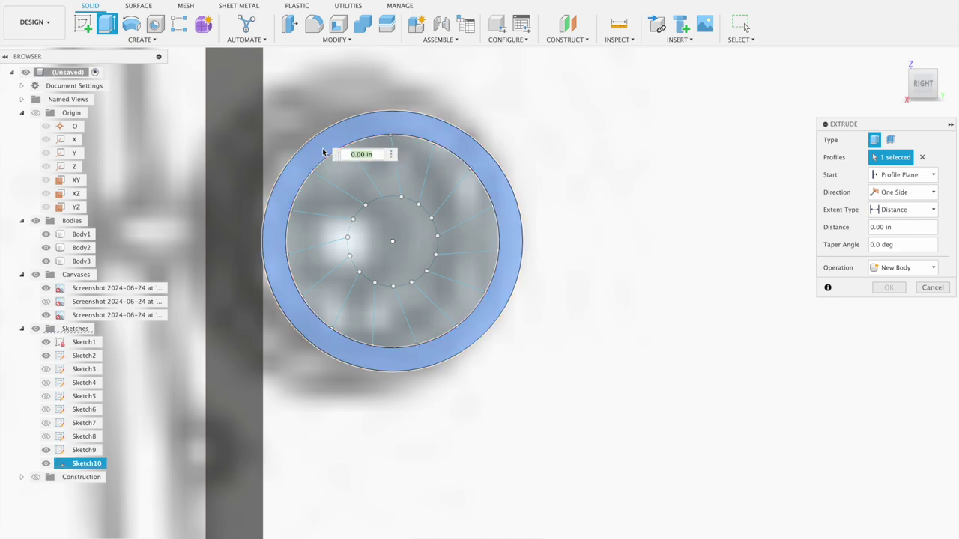
pyautogui.click(330, 193)
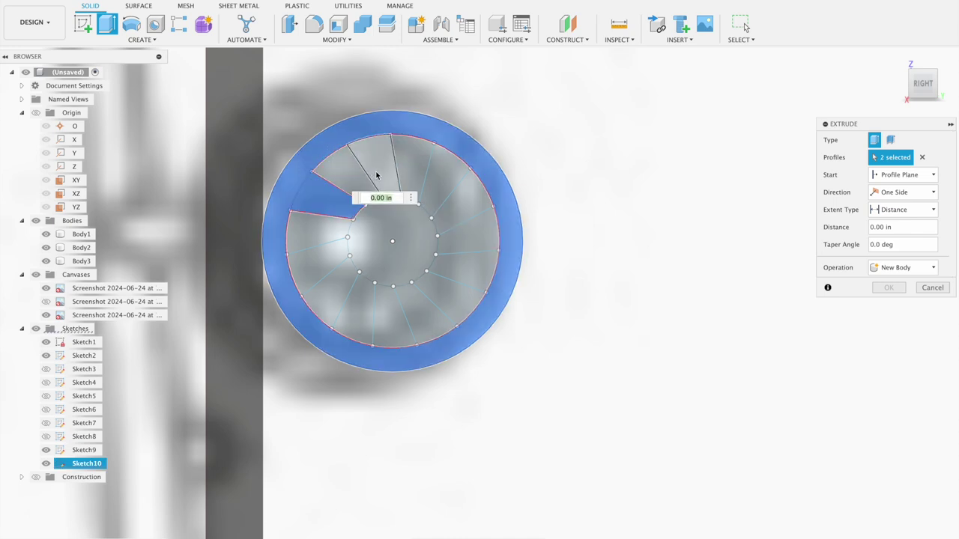
pyautogui.click(378, 168)
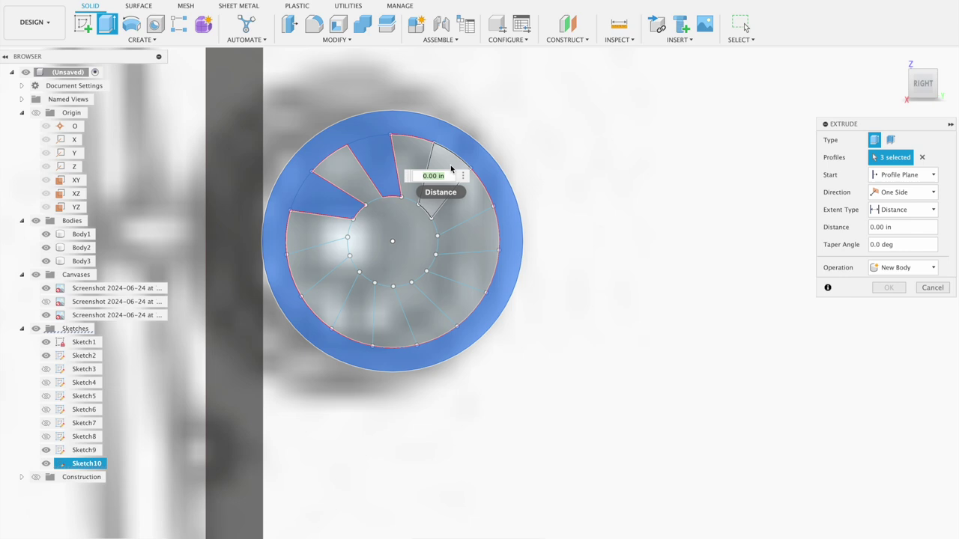
pyautogui.click(455, 184)
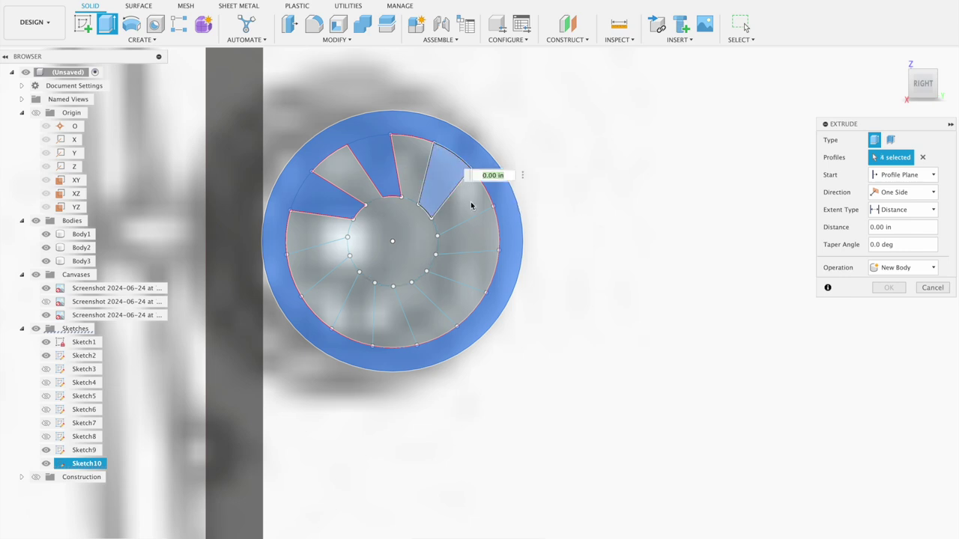
pyautogui.click(472, 239)
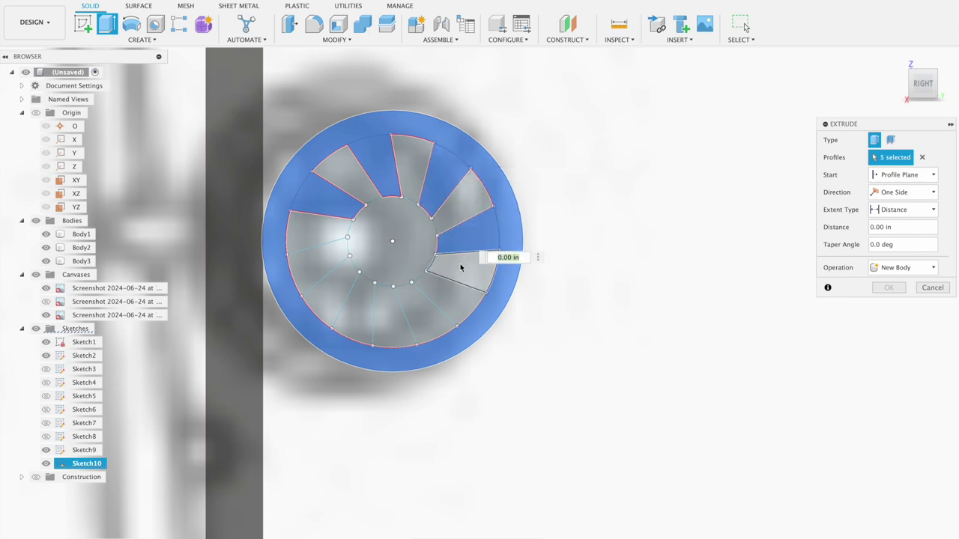
pyautogui.click(385, 323)
pyautogui.click(332, 301)
pyautogui.click(388, 258)
# Extrude the selected profiles 0.32 in as a new body, Body5.
pyautogui.scroll(-3, 688, 156)
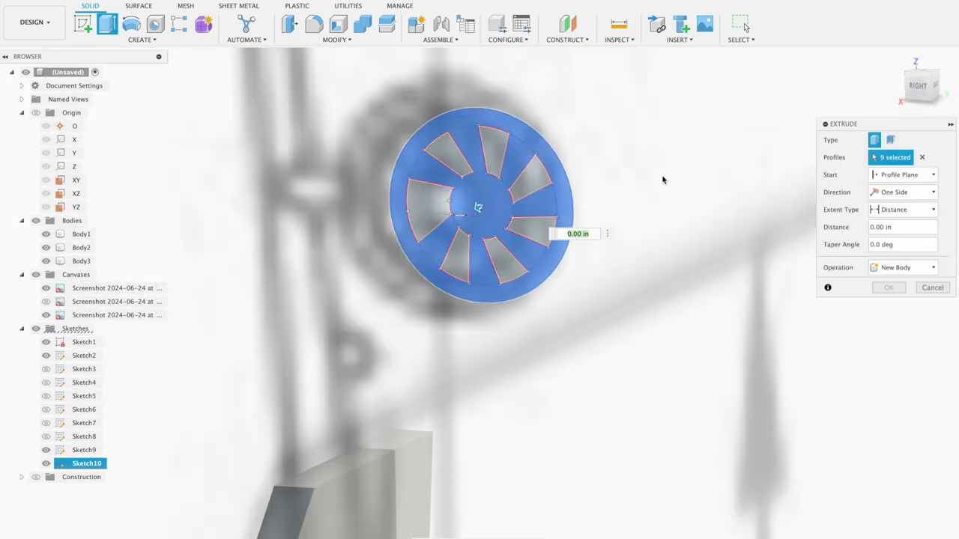
pyautogui.moveTo(662, 175)
pyautogui.keyDown('shift'); pyautogui.mouseDown(button='middle')
pyautogui.moveTo(622, 197)
pyautogui.moveTo(588, 192)
pyautogui.mouseUp(button='middle'); pyautogui.keyUp('shift')
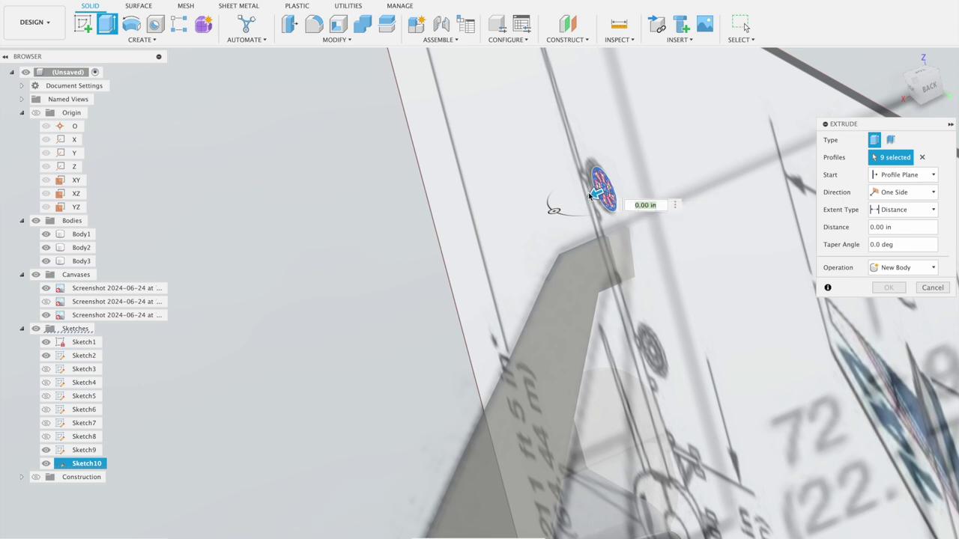
pyautogui.moveTo(591, 192); pyautogui.dragTo(738, 132)
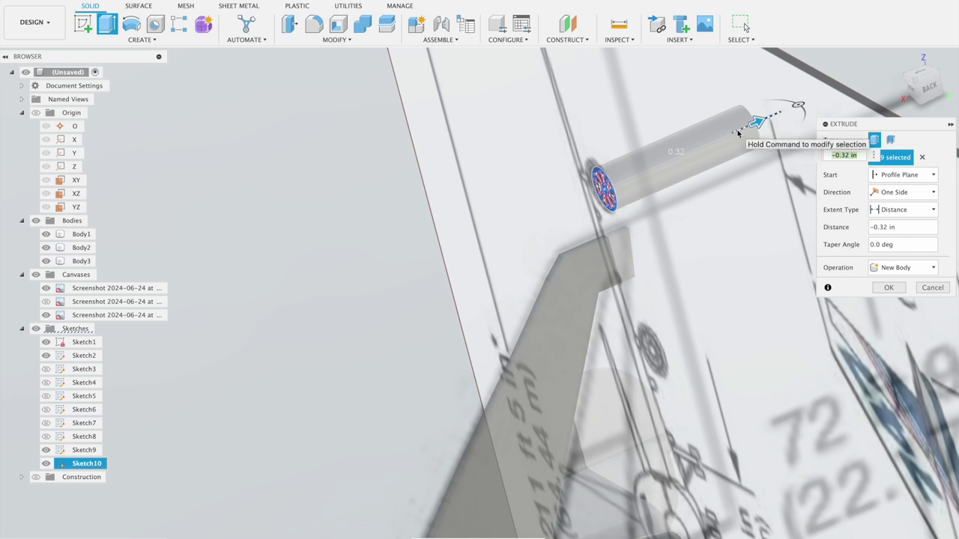
pyautogui.click(888, 288)
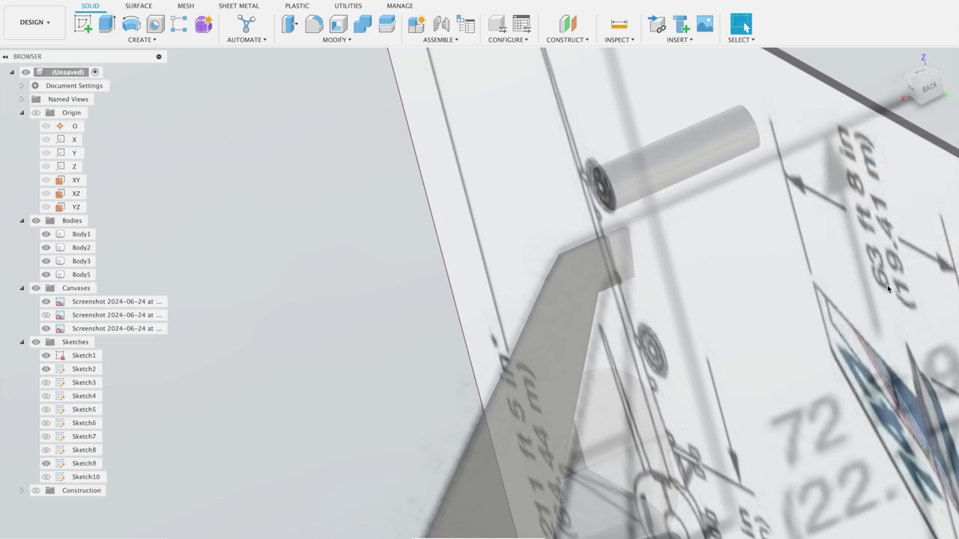
pyautogui.keyDown('shift'); pyautogui.moveTo(755, 250); pyautogui.dragTo(805, 239, button='middle'); pyautogui.keyUp('shift')
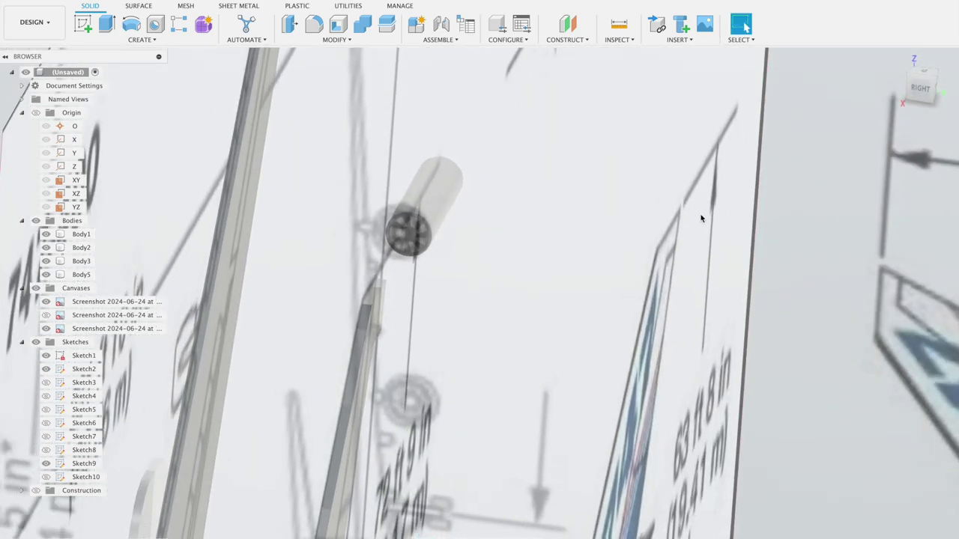
# Fillet Body5's front and far end edges at 0.015 in, with the Canvases folder hidden.
pyautogui.scroll(3, 639, 218)
pyautogui.moveTo(340, 214); pyautogui.dragTo(449, 216, button='middle')
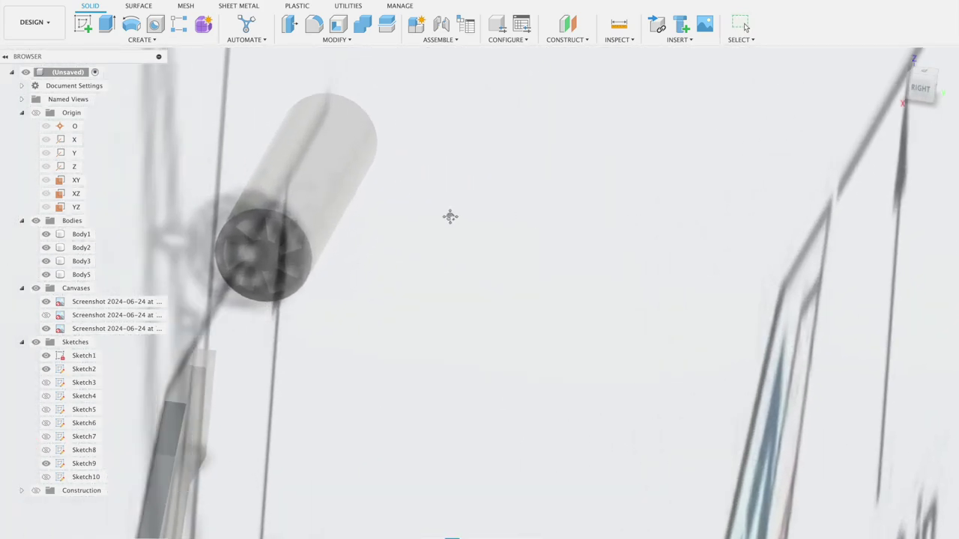
pyautogui.click(314, 24)
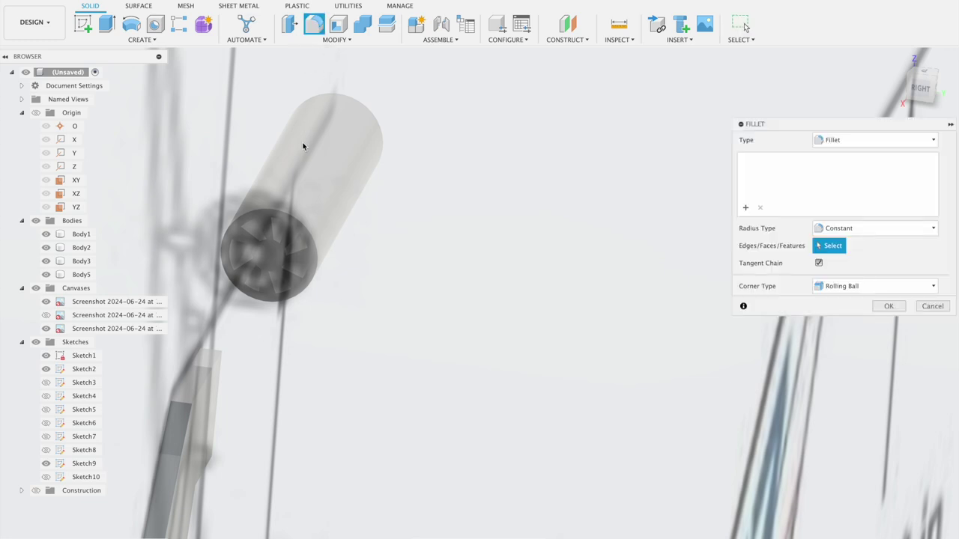
pyautogui.click(293, 217)
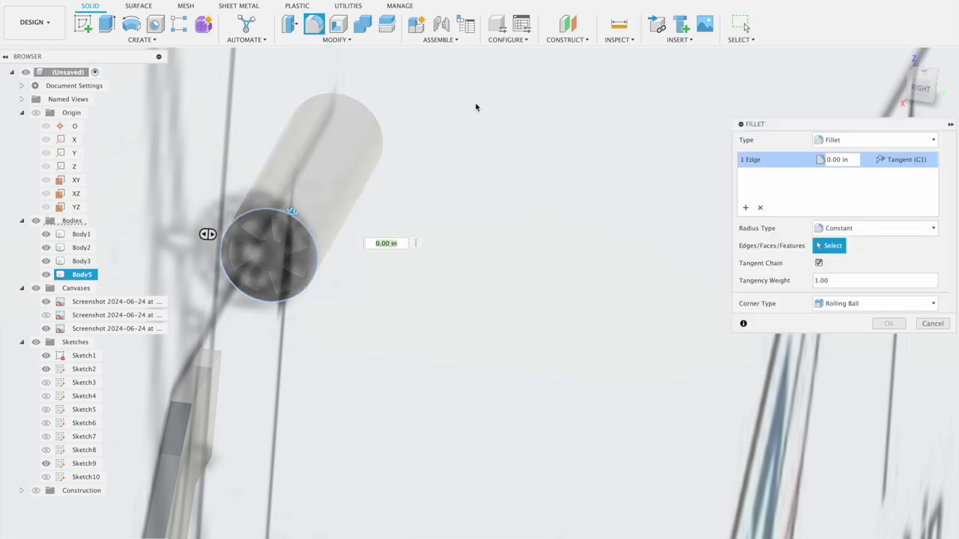
pyautogui.keyDown('shift'); pyautogui.moveTo(475, 107); pyautogui.dragTo(459, 99, button='middle'); pyautogui.keyUp('shift')
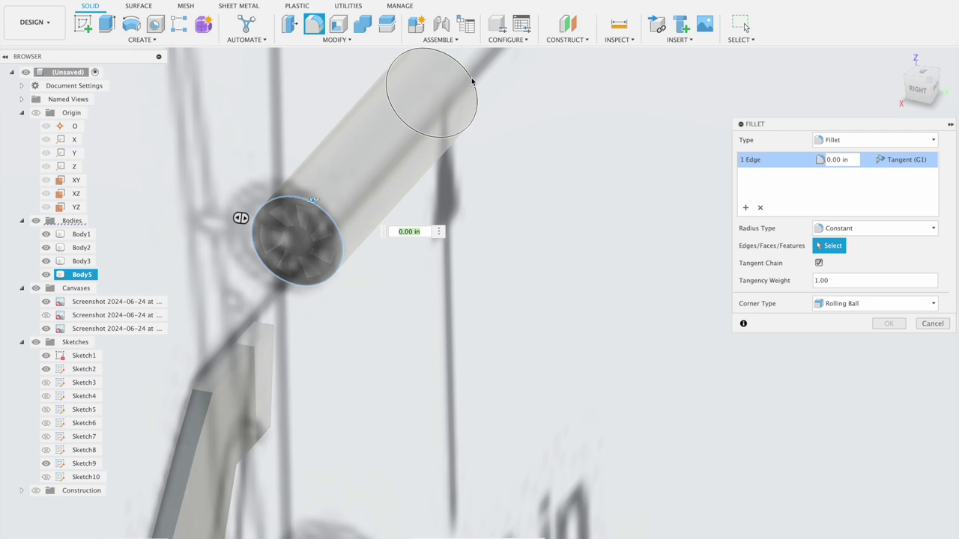
pyautogui.click(473, 80)
pyautogui.moveTo(479, 73); pyautogui.dragTo(473, 76)
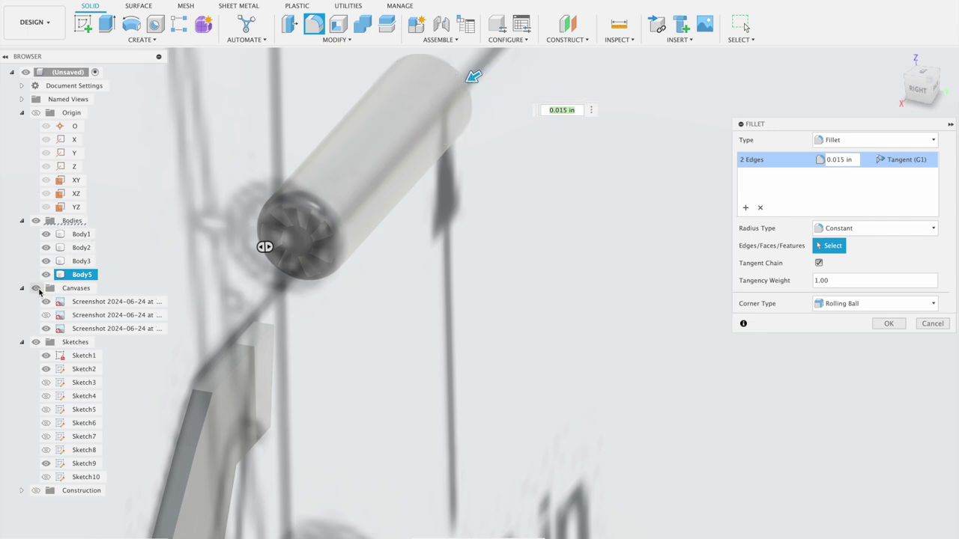
pyautogui.click(35, 288)
pyautogui.click(888, 323)
pyautogui.scroll(-3, 564, 308)
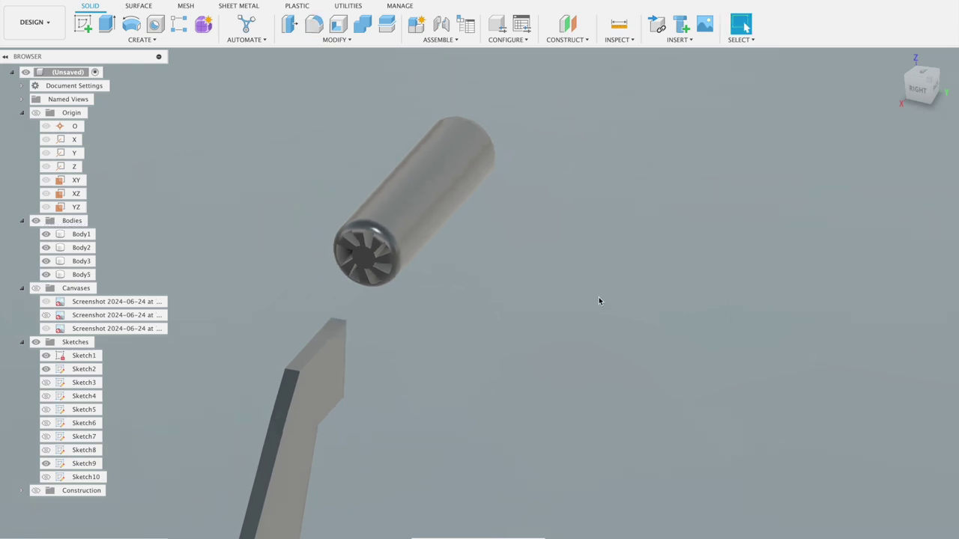
# Move Body5 by 0.175 in along Y and 0.027 in along Z, with a 0 Z angle.
pyautogui.moveTo(599, 301)
pyautogui.keyDown('shift'); pyautogui.mouseDown(button='middle')
pyautogui.moveTo(582, 303)
pyautogui.moveTo(637, 292)
pyautogui.moveTo(610, 265)
pyautogui.moveTo(582, 282)
pyautogui.moveTo(570, 315)
pyautogui.moveTo(655, 300)
pyautogui.moveTo(660, 311)
pyautogui.moveTo(594, 309)
pyautogui.moveTo(587, 300)
pyautogui.mouseUp(button='middle'); pyautogui.keyUp('shift')
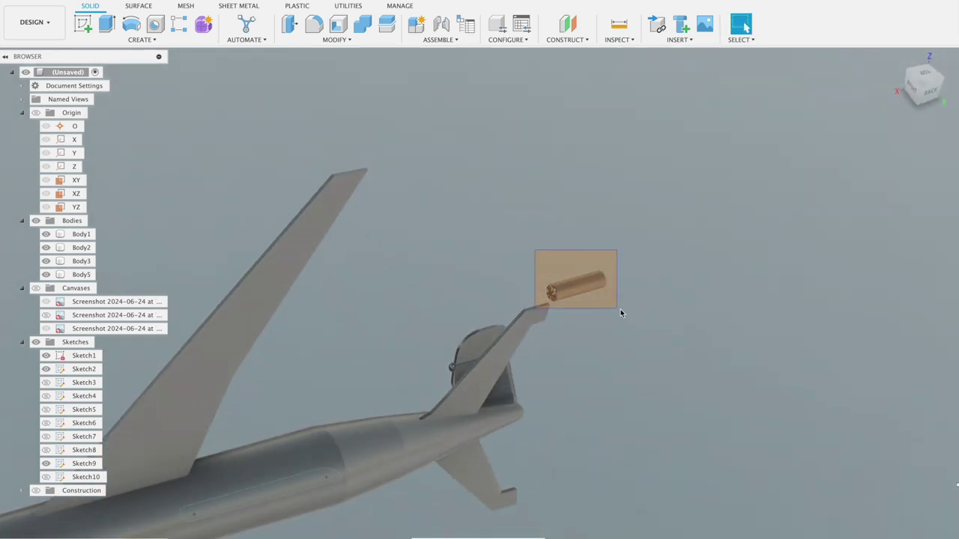
pyautogui.moveTo(563, 290); pyautogui.dragTo(628, 314)
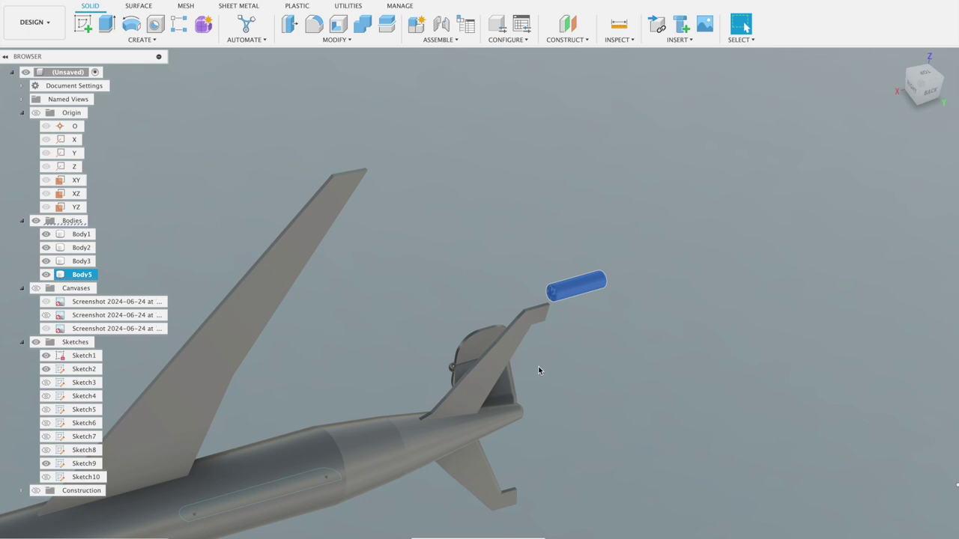
pyautogui.rightClick(581, 295)
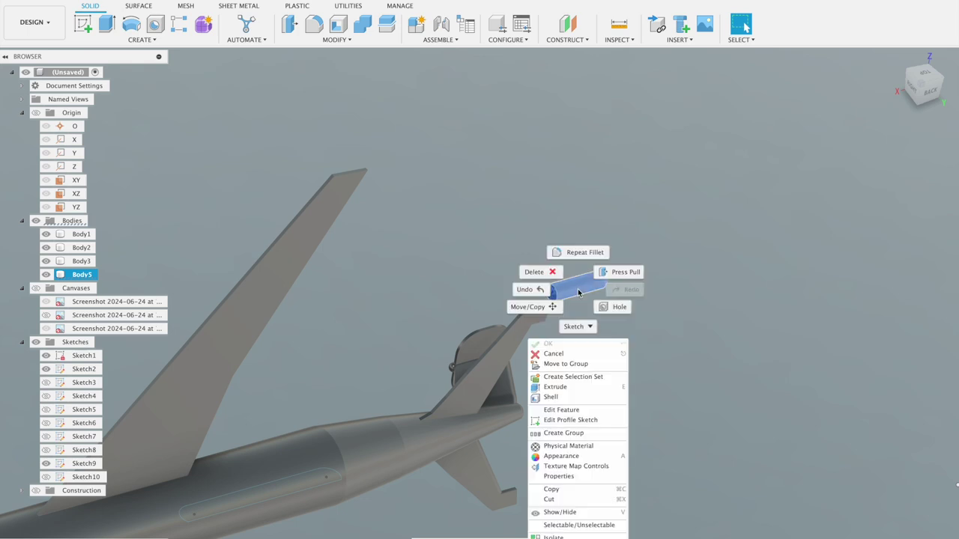
pyautogui.click(538, 308)
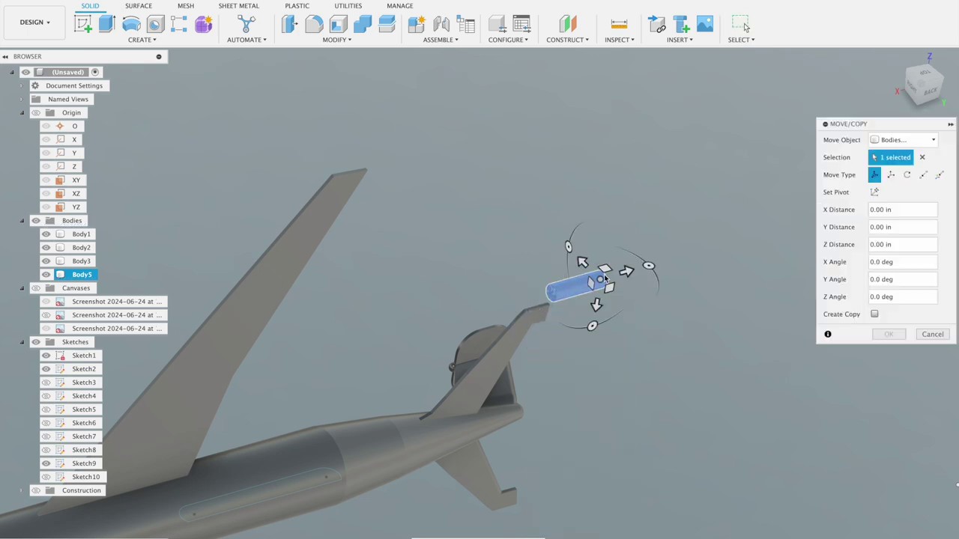
pyautogui.moveTo(604, 279); pyautogui.dragTo(603, 240)
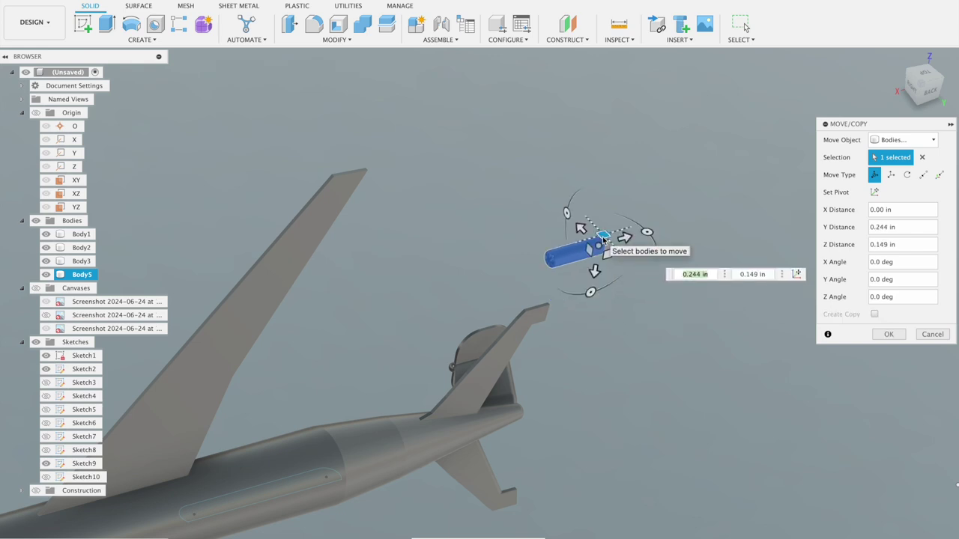
pyautogui.moveTo(604, 247); pyautogui.dragTo(613, 253)
pyautogui.moveTo(581, 218); pyautogui.dragTo(579, 256)
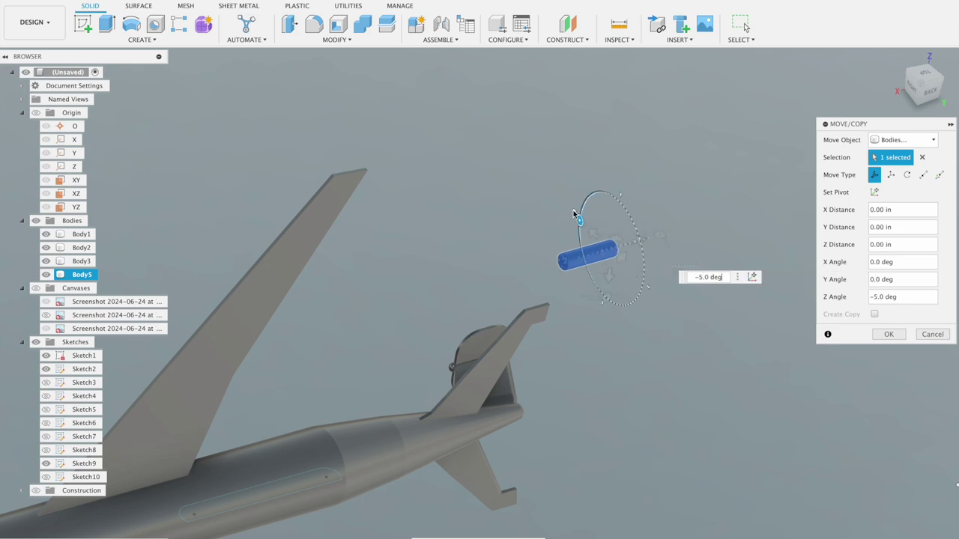
pyautogui.rightClick(580, 256)
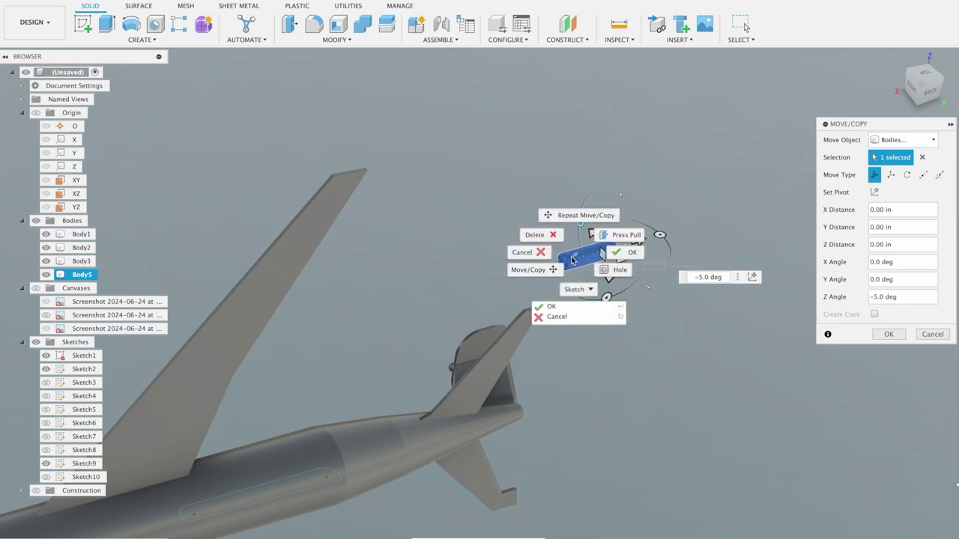
pyautogui.click(557, 268)
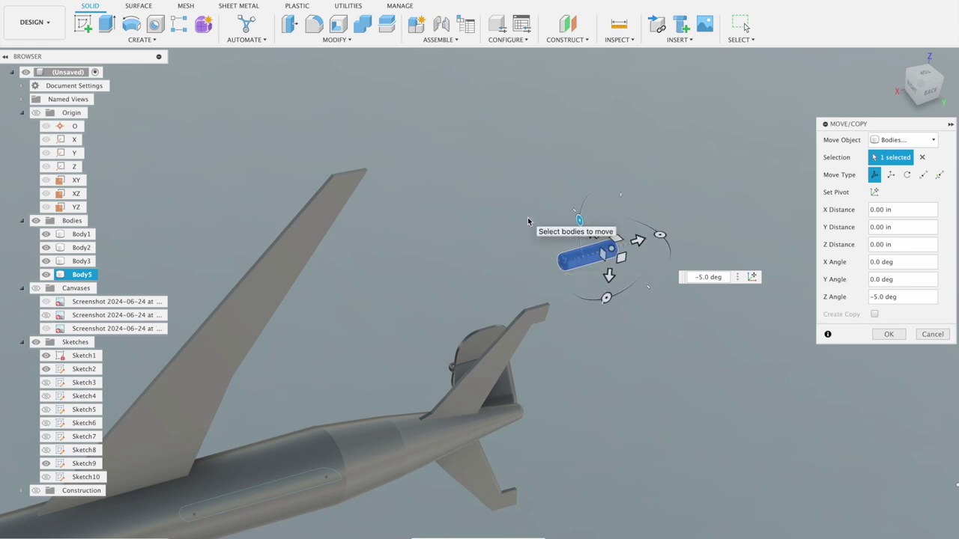
pyautogui.moveTo(619, 241); pyautogui.dragTo(603, 221)
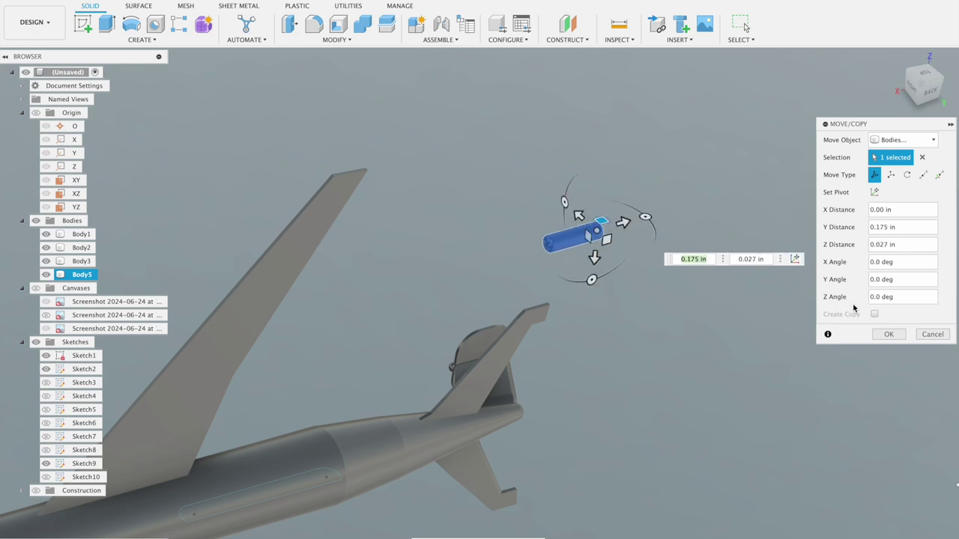
pyautogui.click(882, 335)
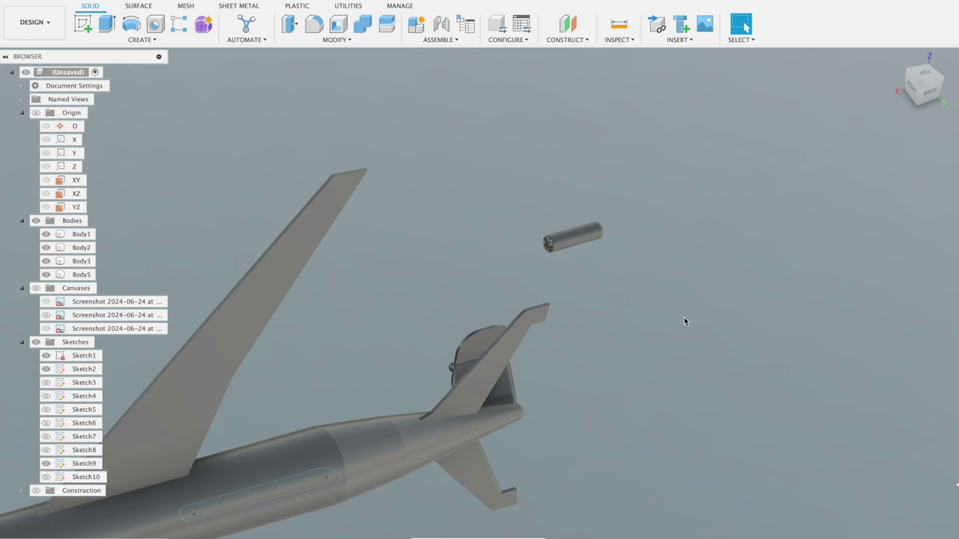
# Undo the previous cylinder move and copy the cylinder body.
pyautogui.hotkey('ctrl', 'z')
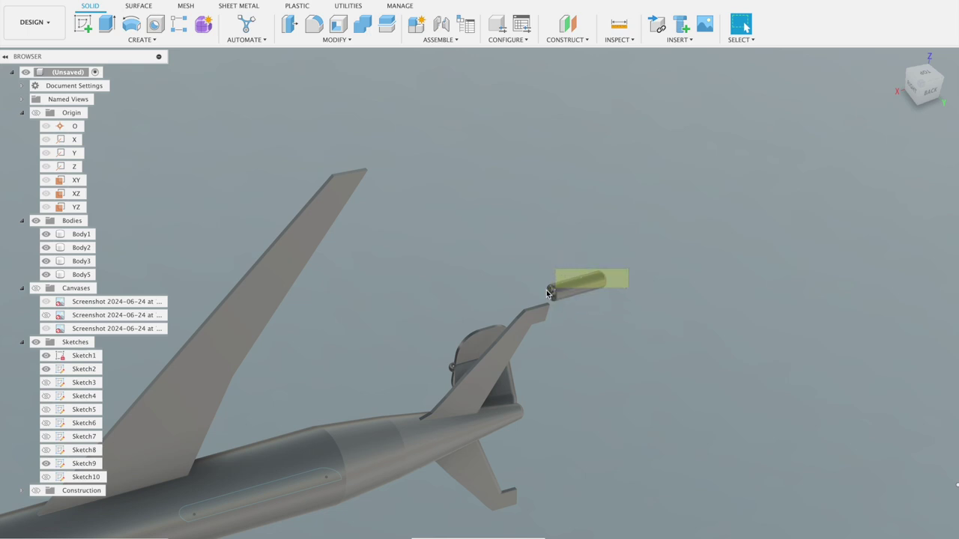
pyautogui.click(572, 291)
pyautogui.rightClick(572, 292)
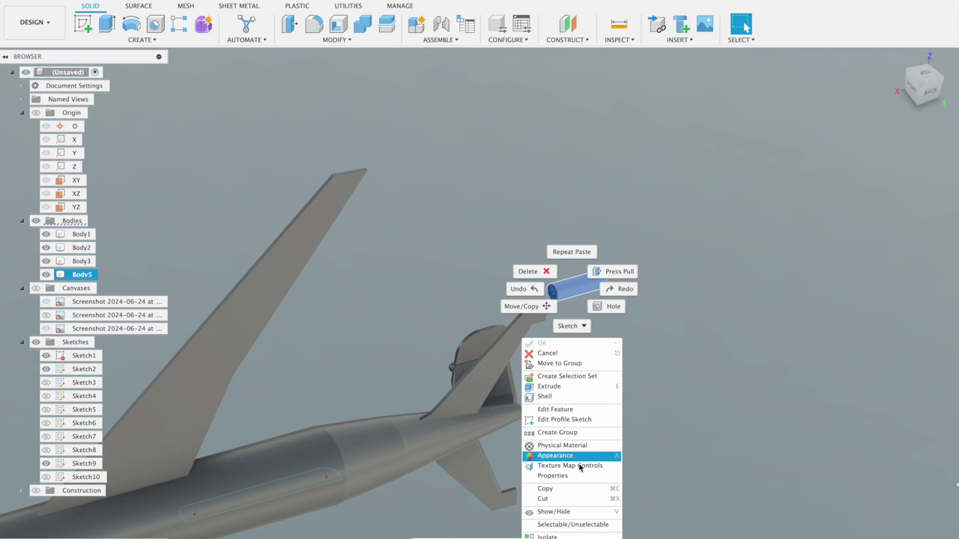
pyautogui.click(577, 489)
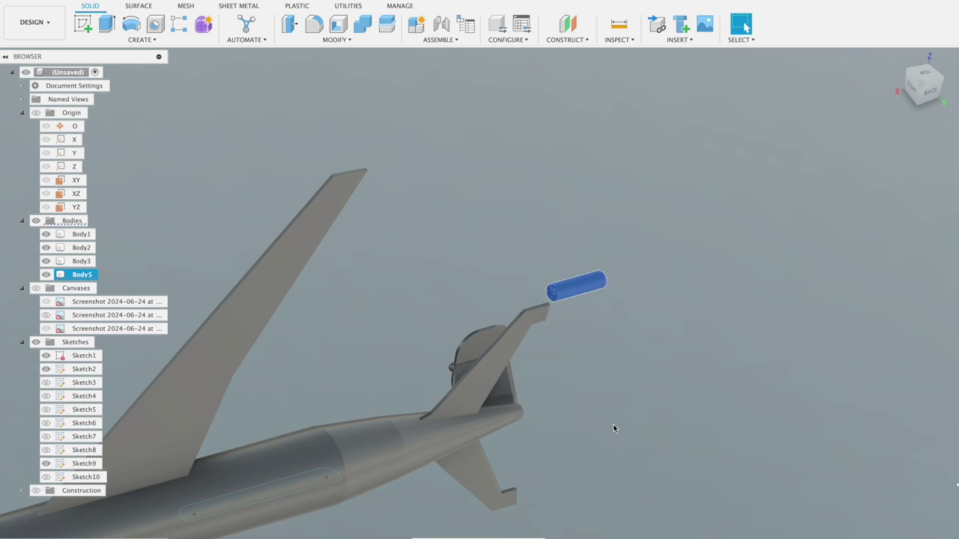
pyautogui.rightClick(662, 344)
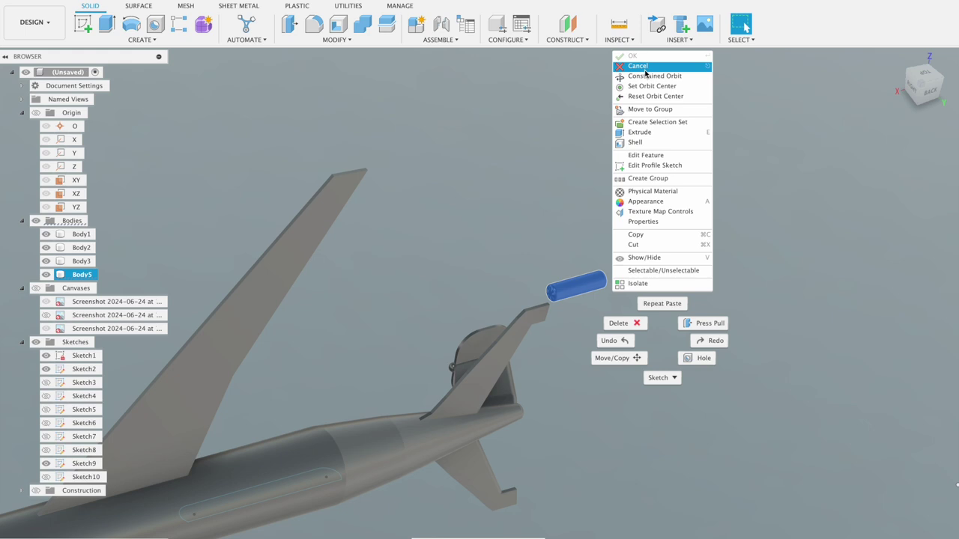
pyautogui.click(535, 171)
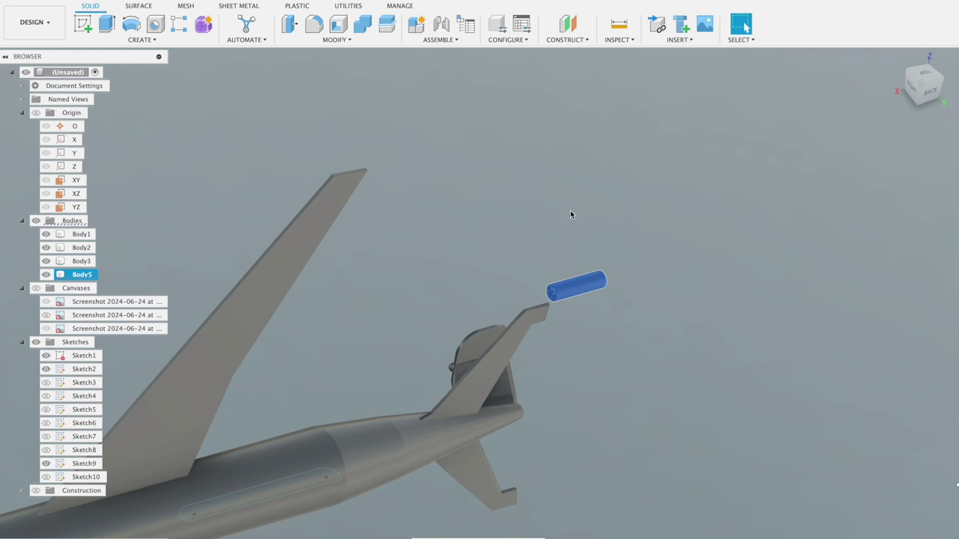
# Move Body5 beneath the wing, -0.018 in along X and 0.138 in along Y.
pyautogui.moveTo(537, 199); pyautogui.dragTo(590, 195, button='middle')
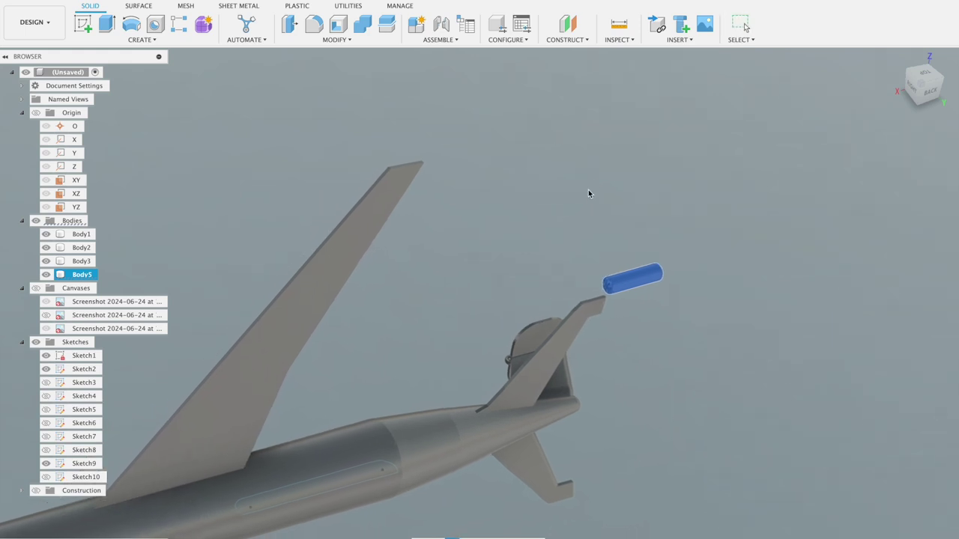
pyautogui.rightClick(646, 281)
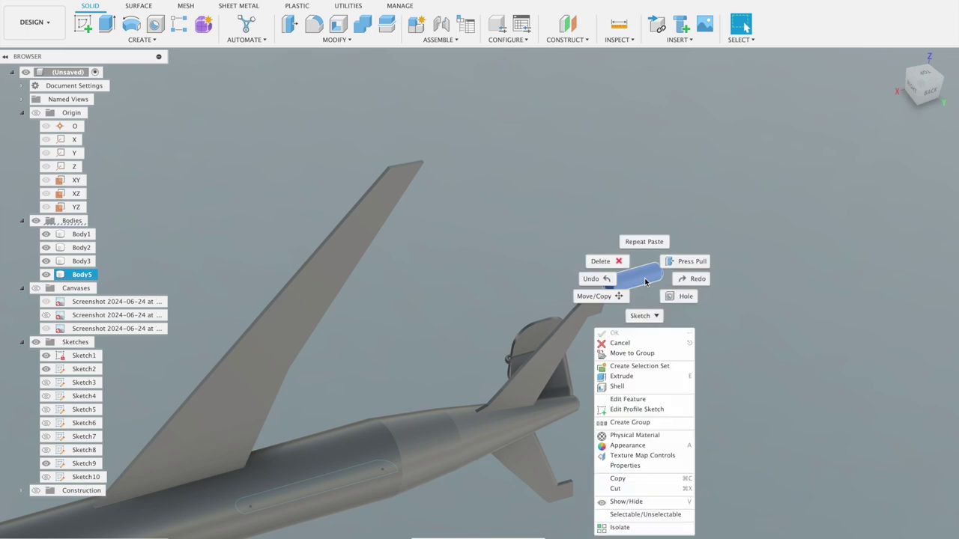
pyautogui.click(599, 296)
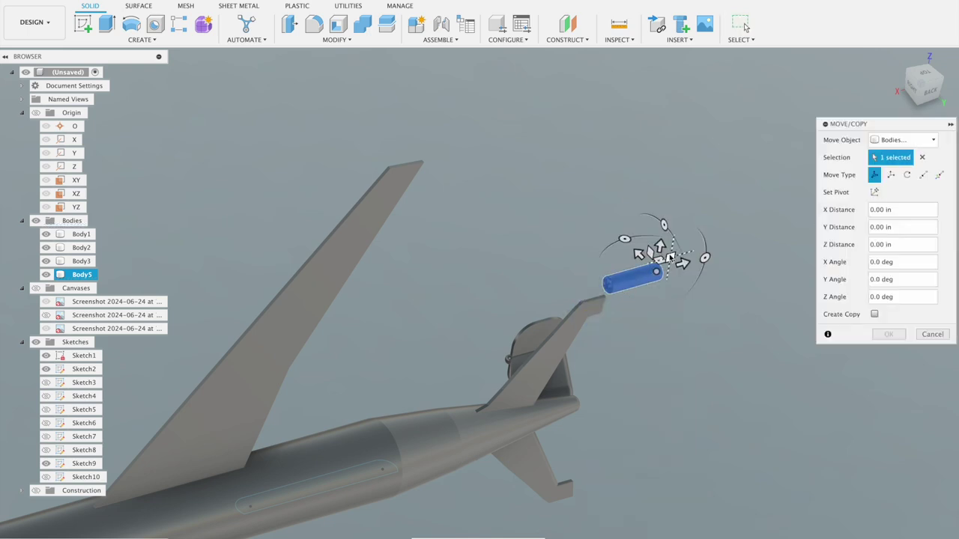
pyautogui.moveTo(669, 258)
pyautogui.mouseDown()
pyautogui.moveTo(304, 291)
pyautogui.moveTo(314, 295)
pyautogui.mouseUp()
pyautogui.moveTo(235, 232)
pyautogui.keyDown('shift'); pyautogui.mouseDown(button='middle')
pyautogui.moveTo(289, 233)
pyautogui.moveTo(278, 216)
pyautogui.mouseUp(button='middle'); pyautogui.keyUp('shift')
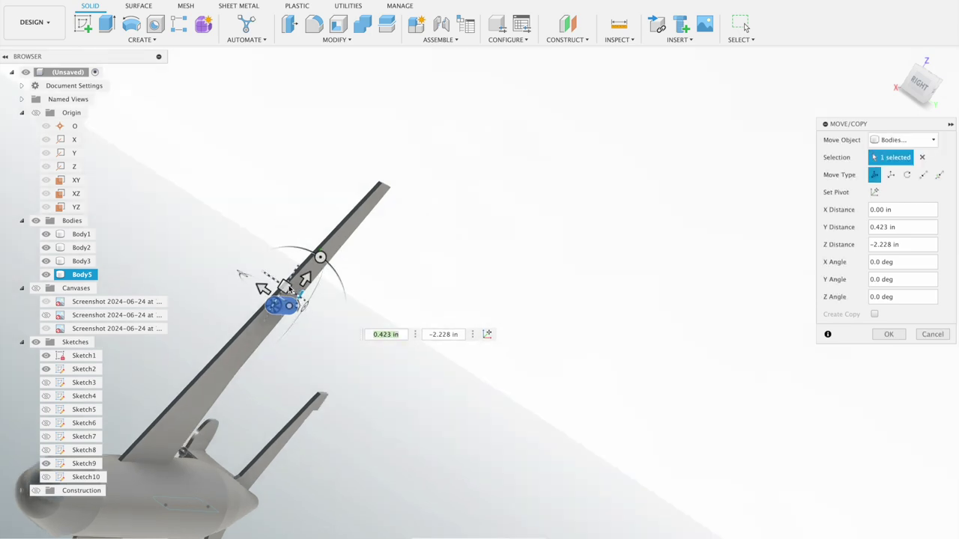
pyautogui.moveTo(299, 293); pyautogui.dragTo(306, 267)
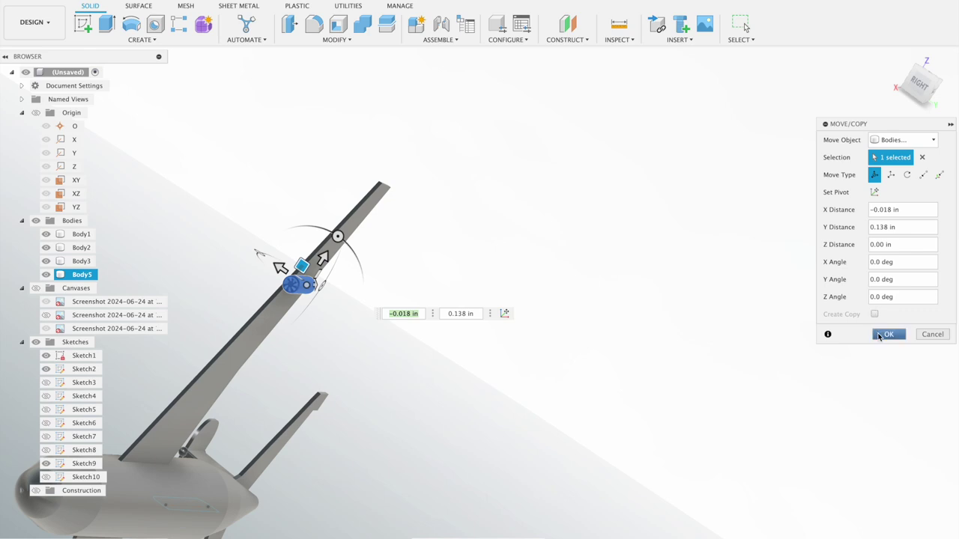
pyautogui.click(888, 334)
pyautogui.moveTo(654, 280)
pyautogui.keyDown('shift'); pyautogui.mouseDown(button='middle')
pyautogui.moveTo(681, 287)
pyautogui.moveTo(654, 280)
pyautogui.moveTo(662, 289)
pyautogui.moveTo(516, 318)
pyautogui.moveTo(566, 350)
pyautogui.moveTo(576, 373)
pyautogui.moveTo(483, 342)
pyautogui.mouseUp(button='middle'); pyautogui.keyUp('shift')
# Start a Pattern on Path with only Body5 as the object to repeat.
pyautogui.keyDown('shift'); pyautogui.moveTo(385, 337); pyautogui.dragTo(468, 350, button='middle'); pyautogui.keyUp('shift')
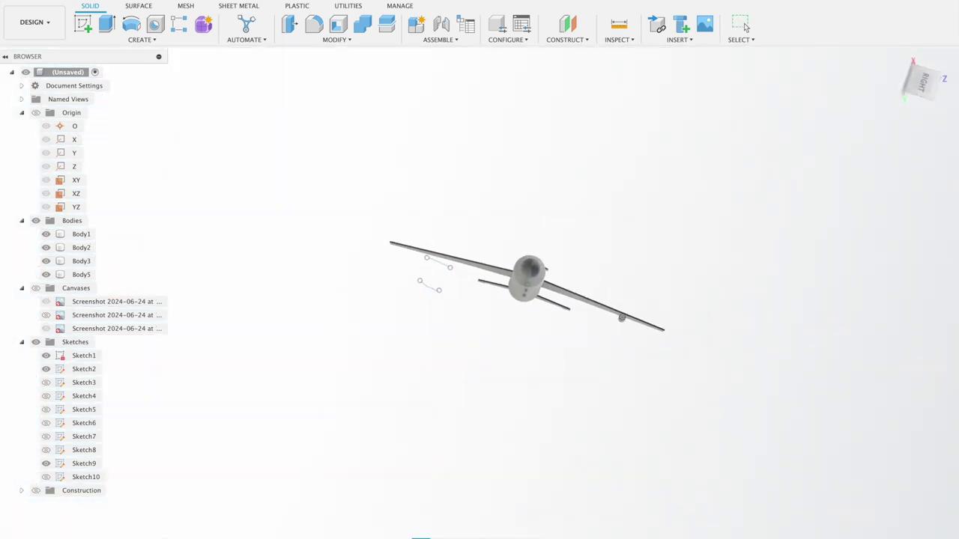
pyautogui.scroll(3, 468, 357)
pyautogui.scroll(2, 674, 382)
pyautogui.keyDown('shift'); pyautogui.moveTo(740, 340); pyautogui.dragTo(639, 412, button='middle'); pyautogui.keyUp('shift')
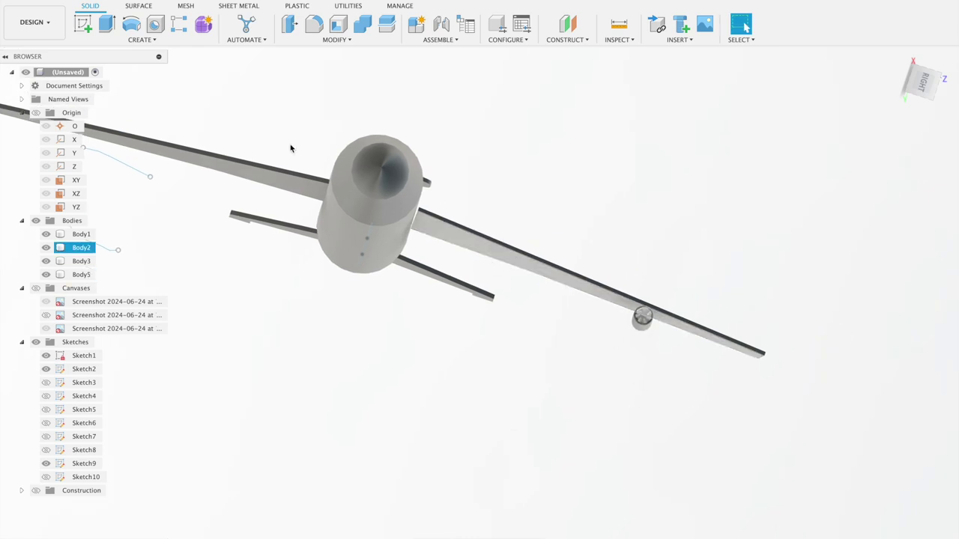
pyautogui.click(139, 41)
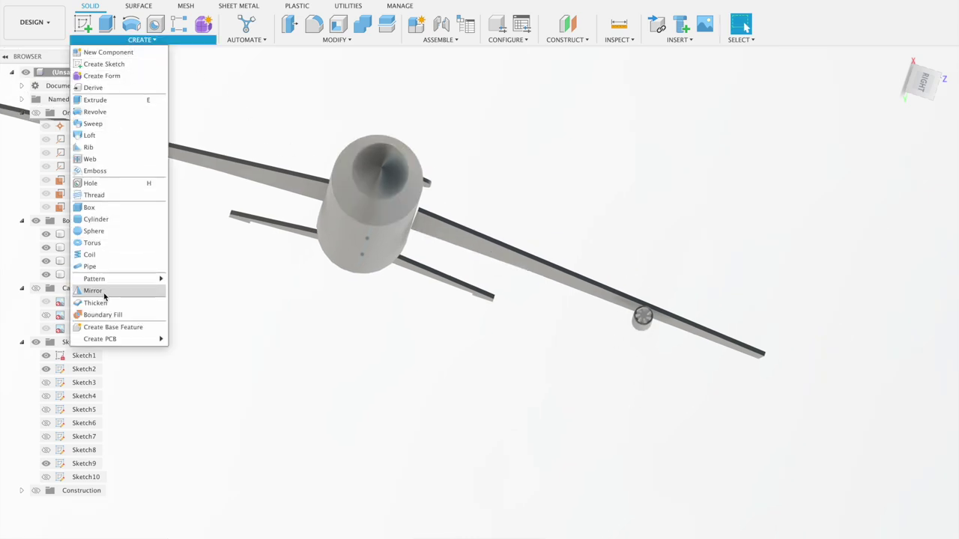
pyautogui.moveTo(94, 279)
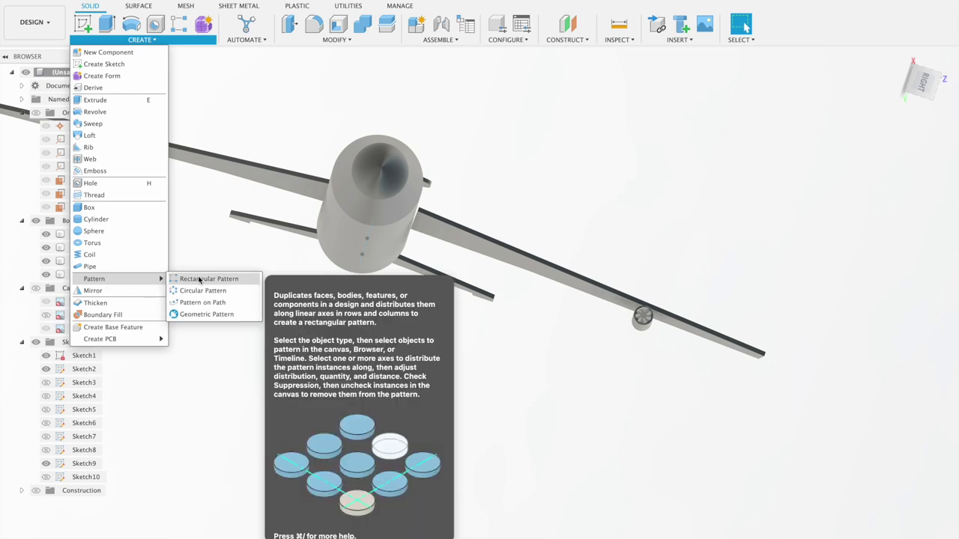
pyautogui.click(204, 302)
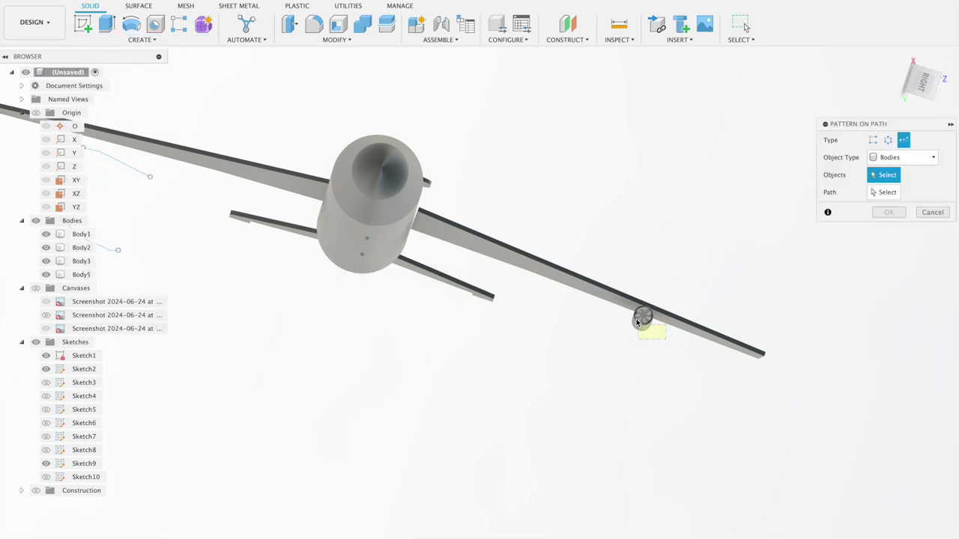
pyautogui.click(633, 312)
pyautogui.click(642, 318)
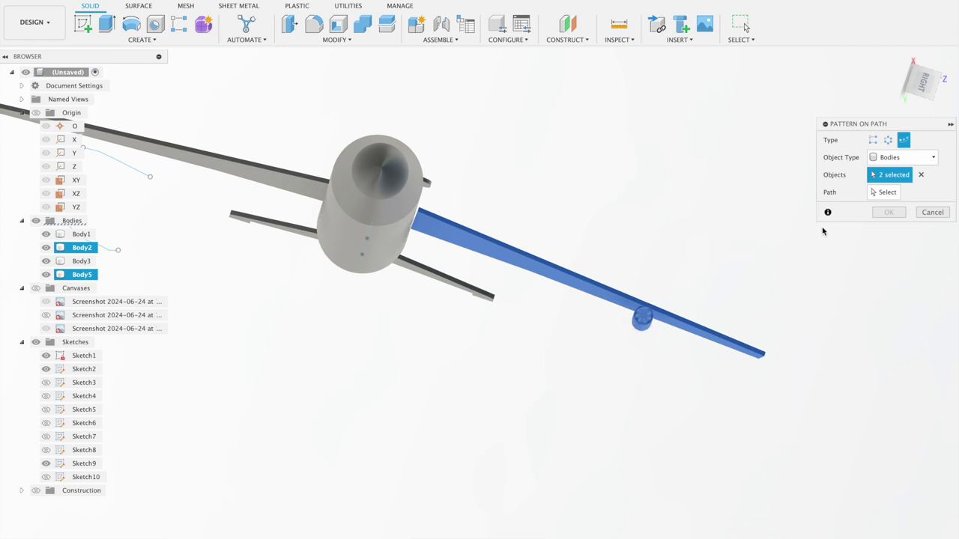
pyautogui.click(920, 175)
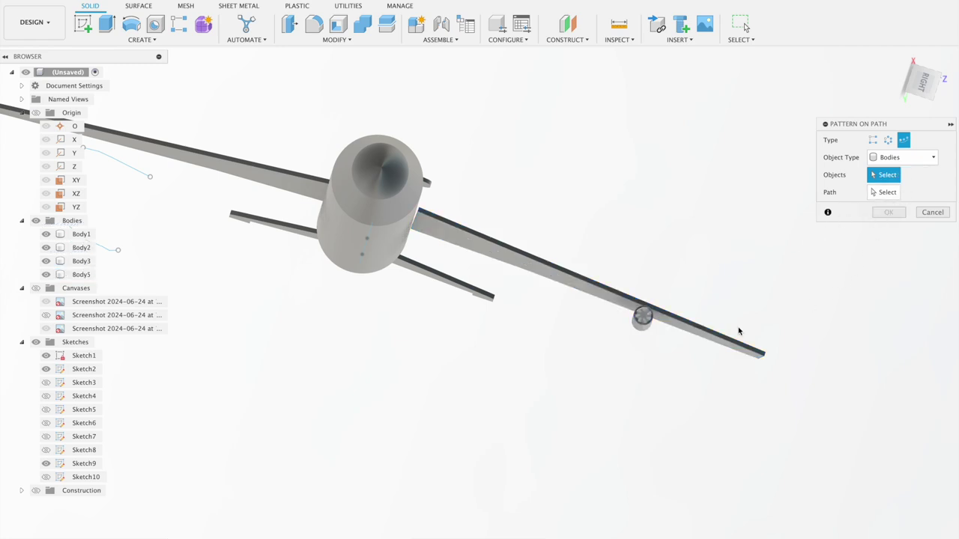
pyautogui.click(642, 318)
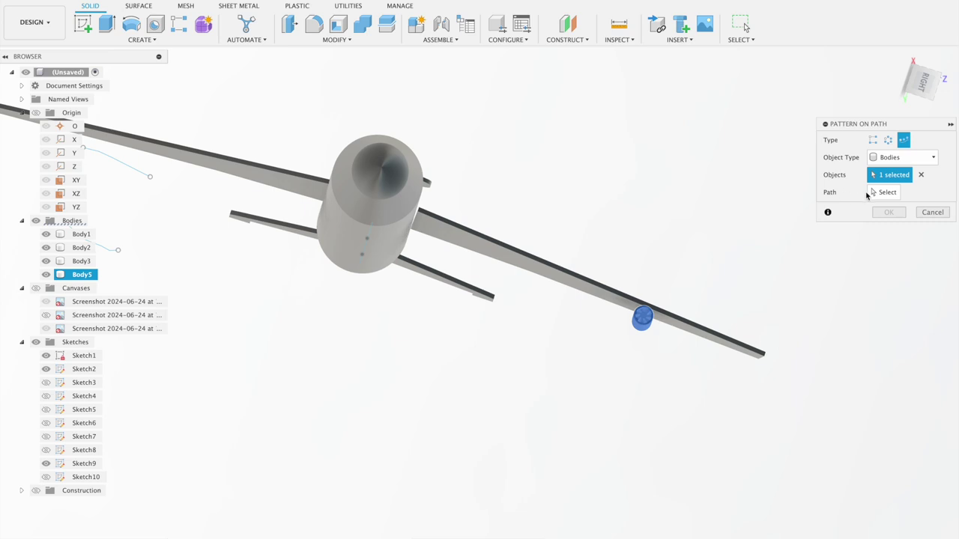
# Use the wing edge as the path, with distance 1.847 in and quantity 2.
pyautogui.click(871, 192)
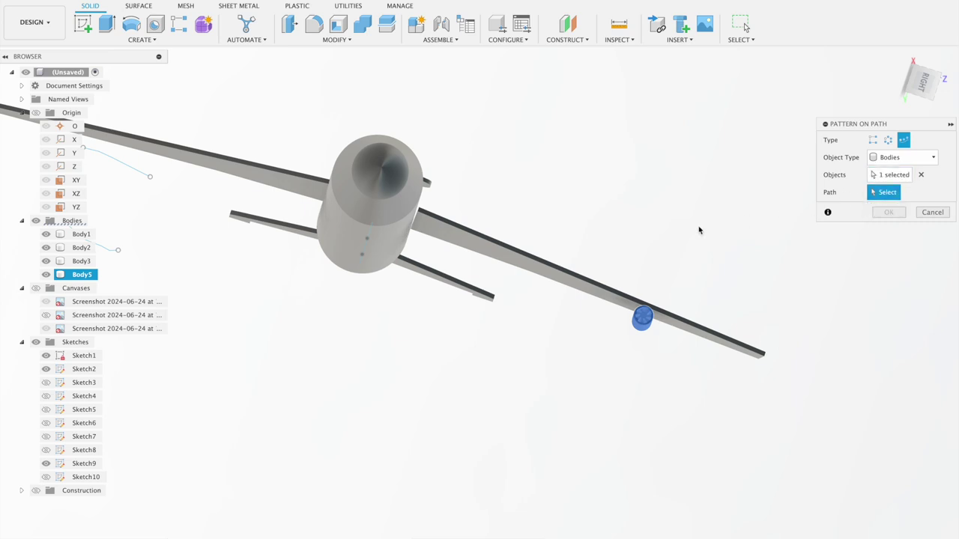
pyautogui.click(568, 273)
pyautogui.moveTo(626, 293)
pyautogui.mouseDown()
pyautogui.moveTo(634, 302)
pyautogui.moveTo(366, 203)
pyautogui.moveTo(259, 182)
pyautogui.mouseUp()
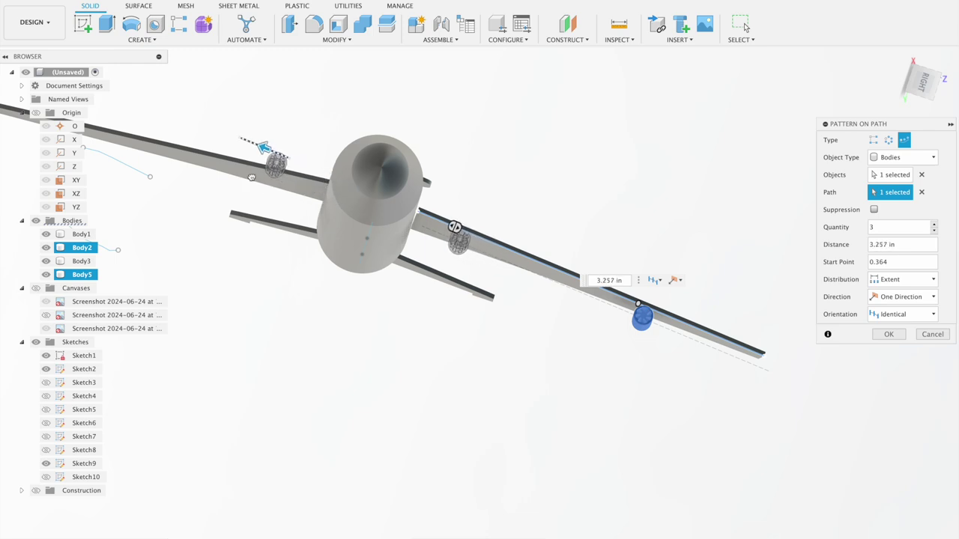
pyautogui.moveTo(260, 182)
pyautogui.mouseDown()
pyautogui.moveTo(439, 192)
pyautogui.moveTo(486, 211)
pyautogui.mouseUp()
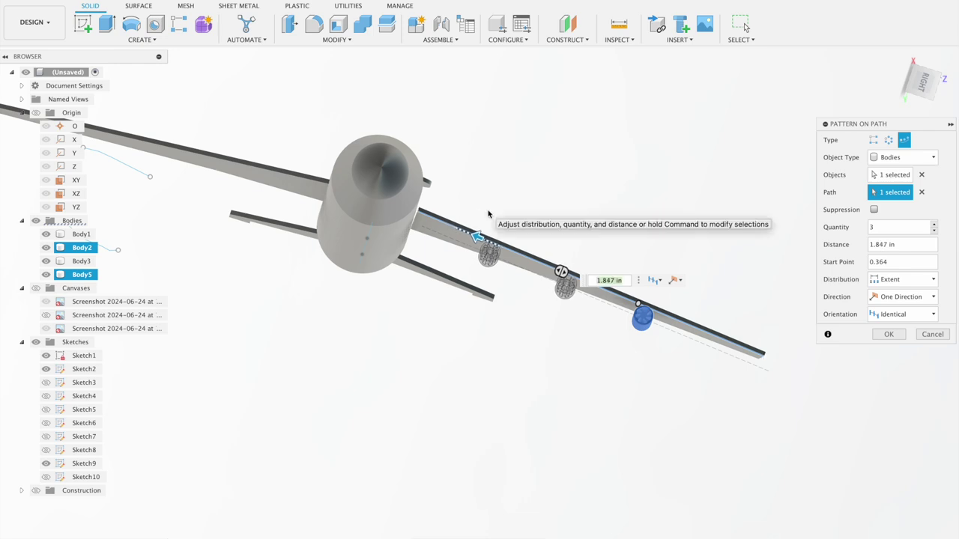
pyautogui.click(934, 224)
pyautogui.click(934, 230)
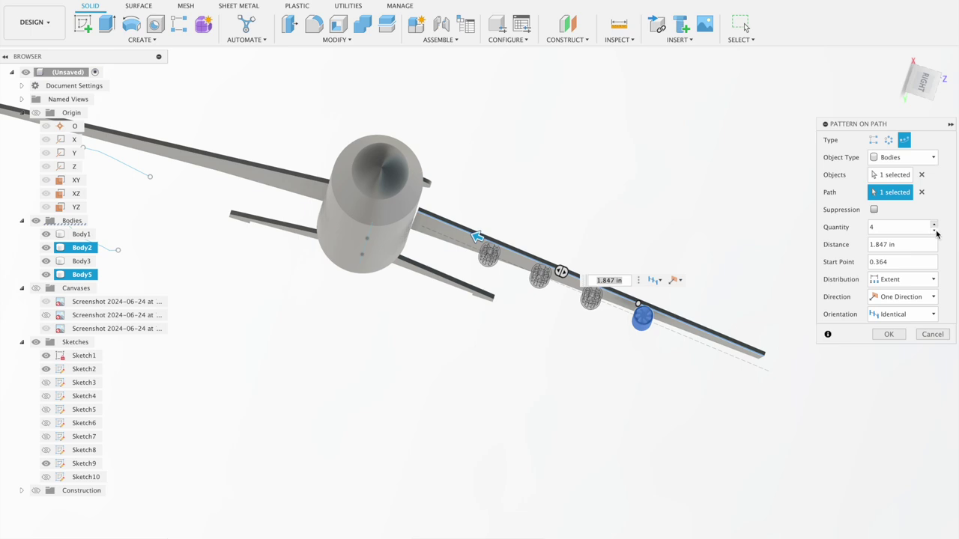
pyautogui.click(935, 230)
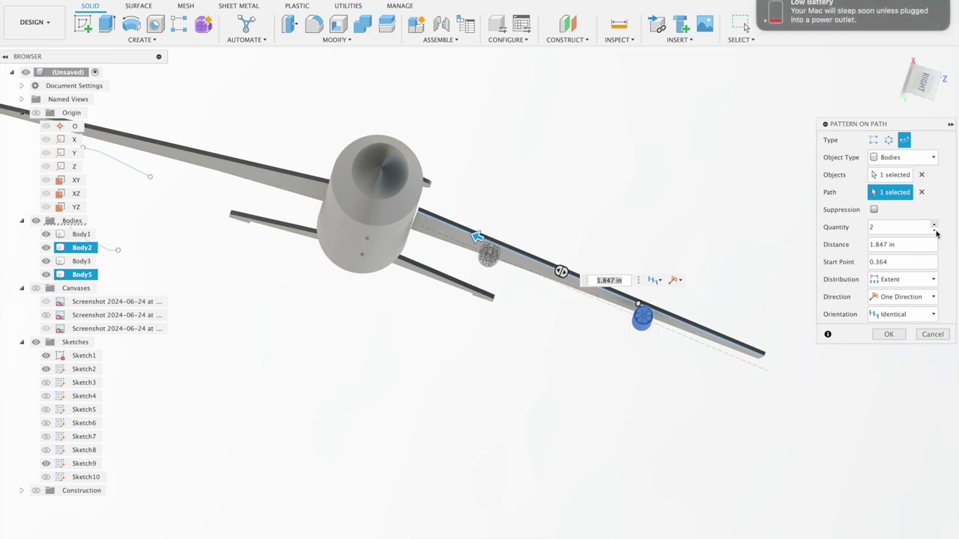
pyautogui.scroll(2, 711, 198)
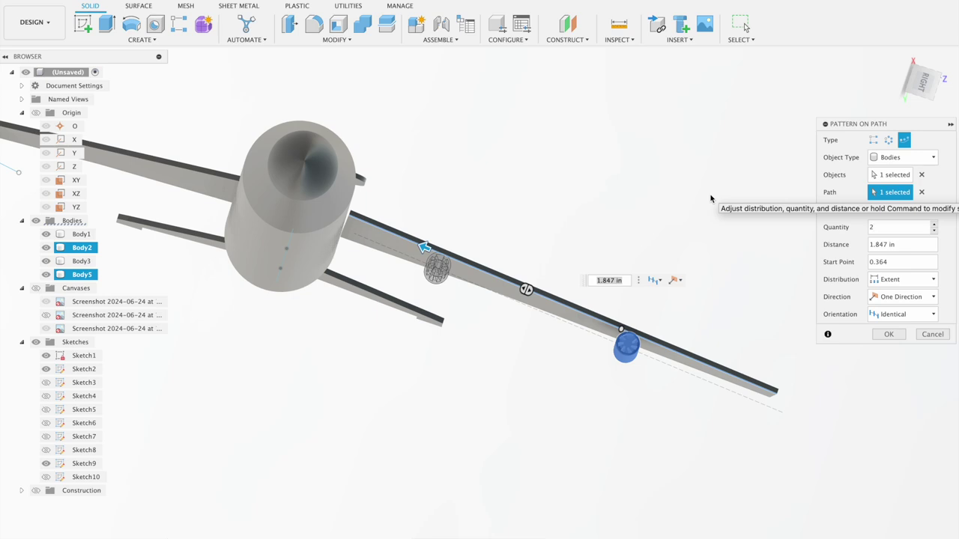
# Commit the path pattern to add Body6, then zoom in on the pod under the wing.
pyautogui.click(891, 337)
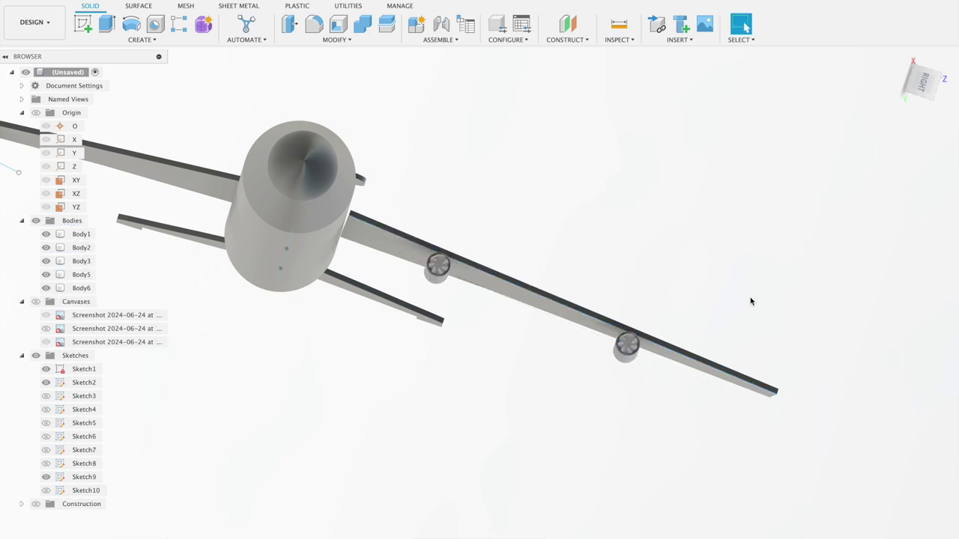
pyautogui.keyDown('shift'); pyautogui.moveTo(749, 298); pyautogui.dragTo(729, 292, button='middle'); pyautogui.keyUp('shift')
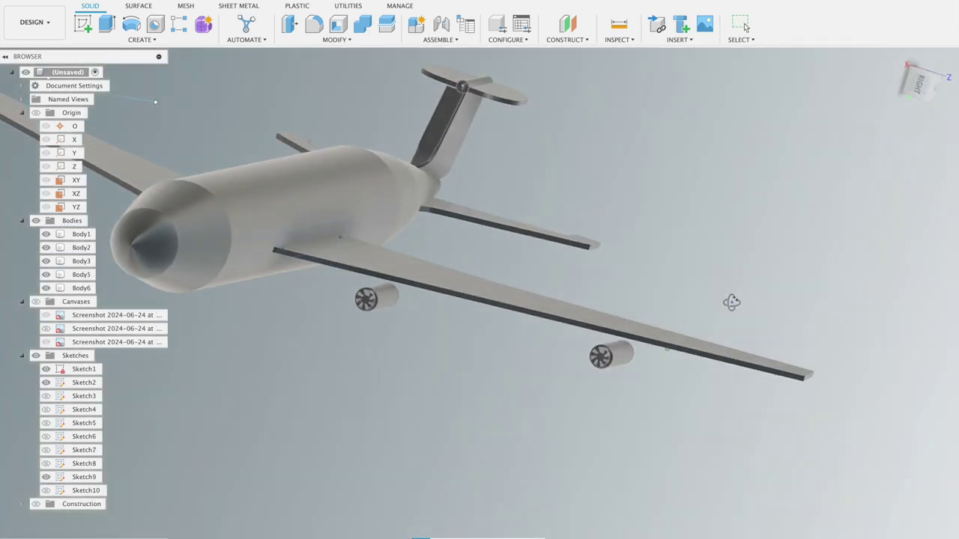
pyautogui.scroll(2, 728, 293)
pyautogui.scroll(3, 728, 292)
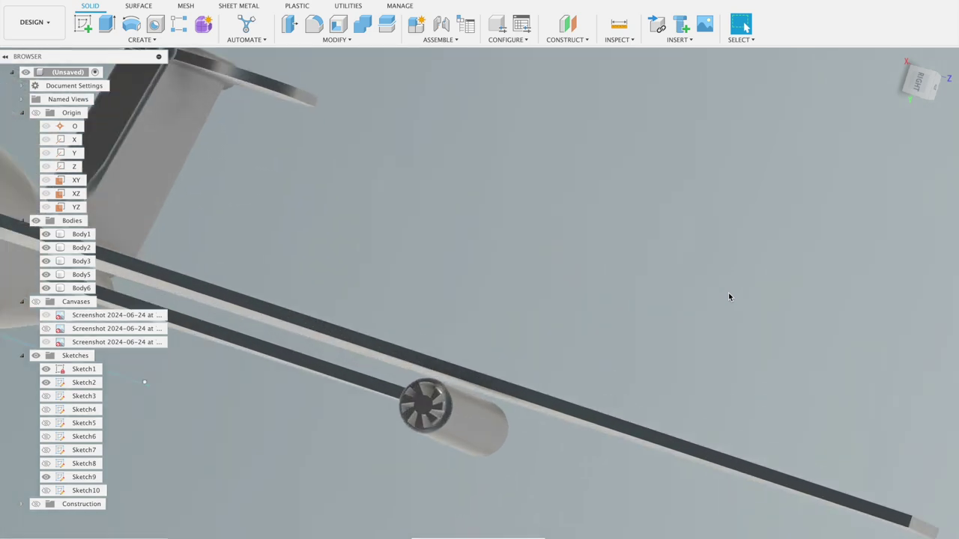
pyautogui.scroll(3, 652, 336)
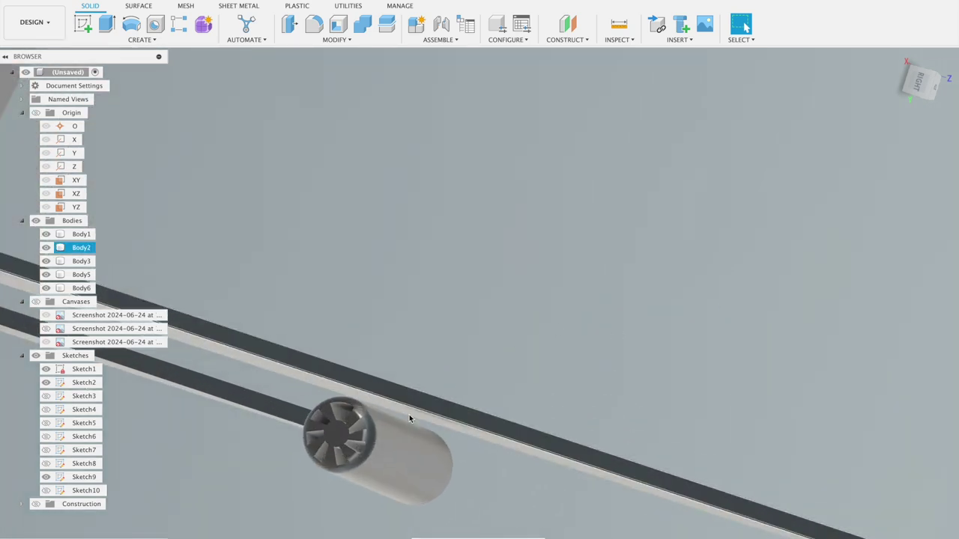
pyautogui.scroll(-1, 360, 278)
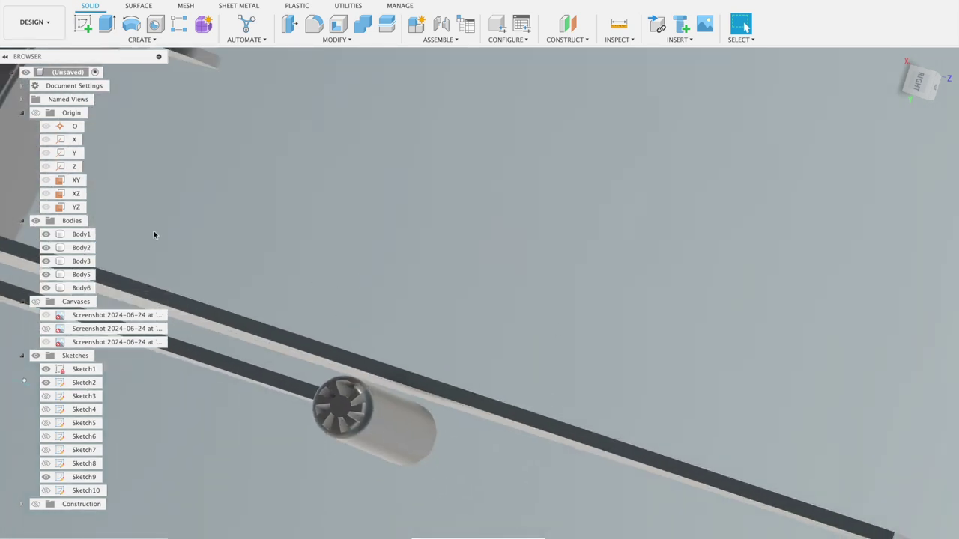
# Hide the fuselage Body1 and the long bar Body2, then frame the engine cylinders.
pyautogui.click(45, 236)
pyautogui.click(45, 235)
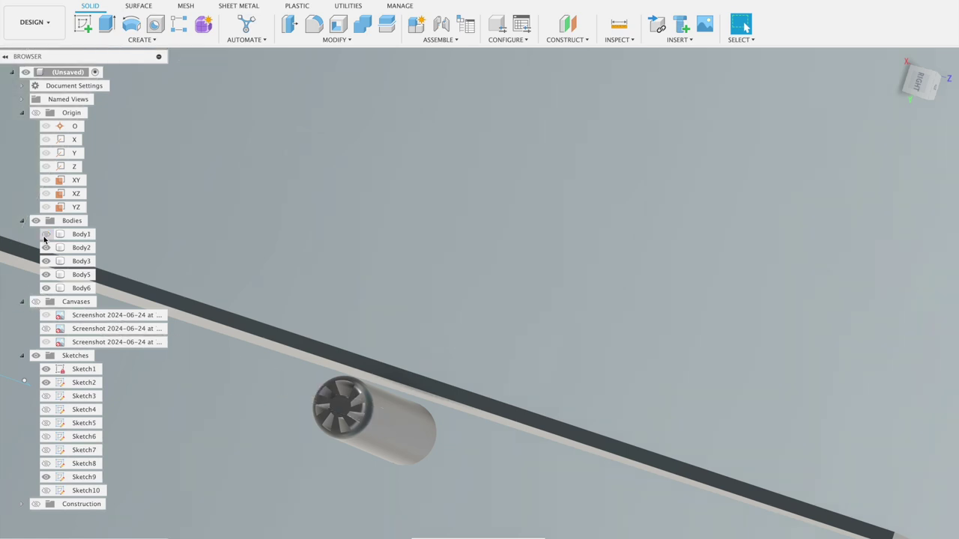
pyautogui.click(45, 235)
pyautogui.scroll(-3, 276, 265)
pyautogui.keyDown('shift'); pyautogui.moveTo(337, 222); pyautogui.dragTo(335, 225, button='middle'); pyautogui.keyUp('shift')
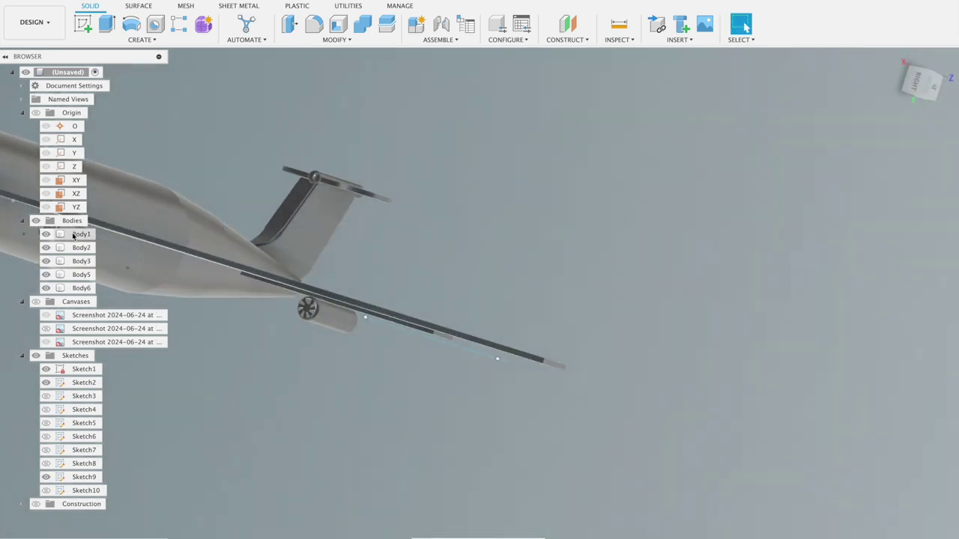
pyautogui.click(46, 234)
pyautogui.click(51, 251)
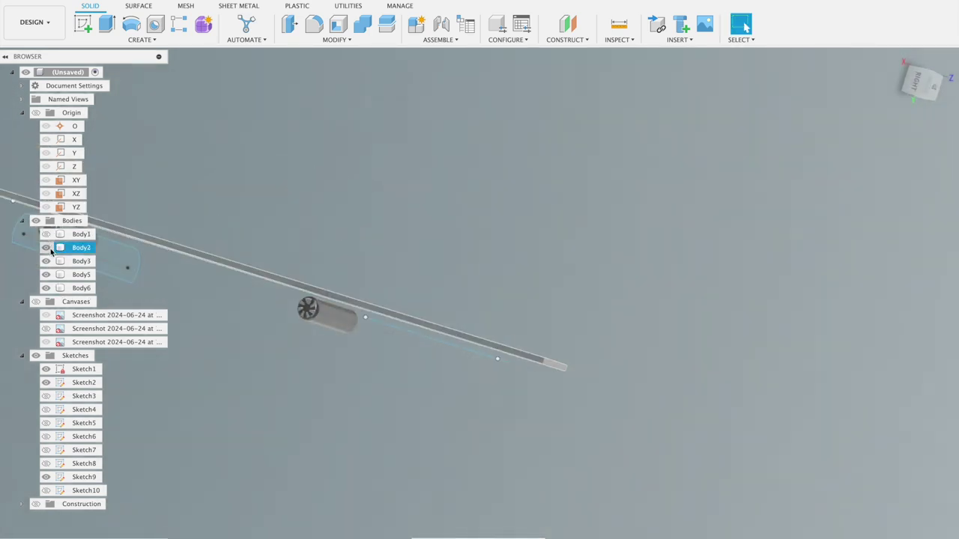
pyautogui.click(47, 248)
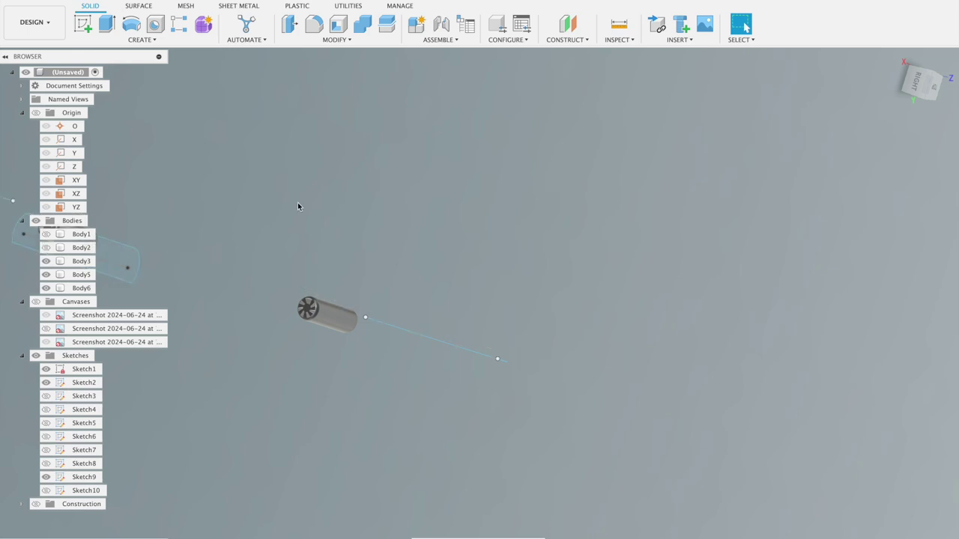
pyautogui.scroll(2, 298, 206)
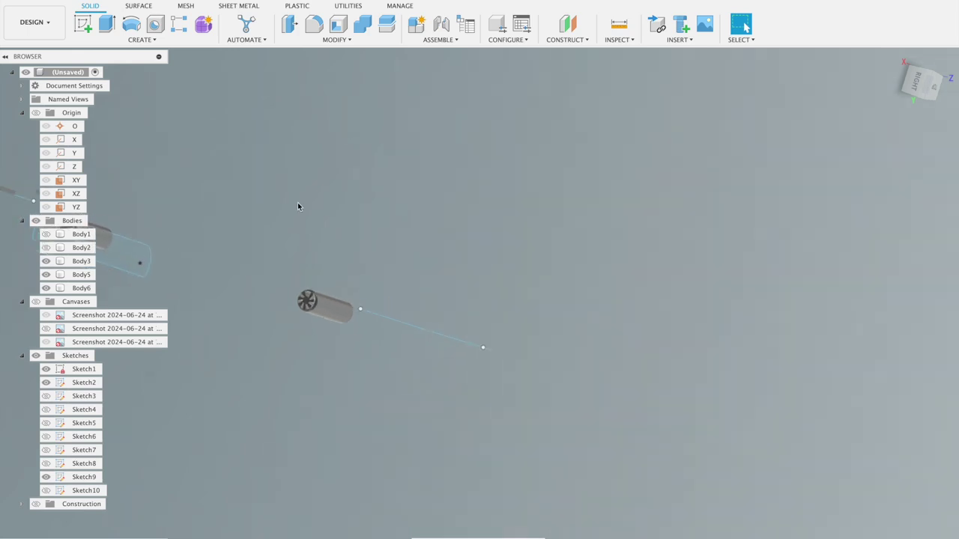
pyautogui.scroll(2, 298, 206)
pyautogui.moveTo(297, 206)
pyautogui.mouseDown(button='middle')
pyautogui.moveTo(388, 229)
pyautogui.moveTo(355, 233)
pyautogui.moveTo(488, 242)
pyautogui.moveTo(544, 233)
pyautogui.moveTo(507, 260)
pyautogui.moveTo(517, 266)
pyautogui.mouseUp(button='middle')
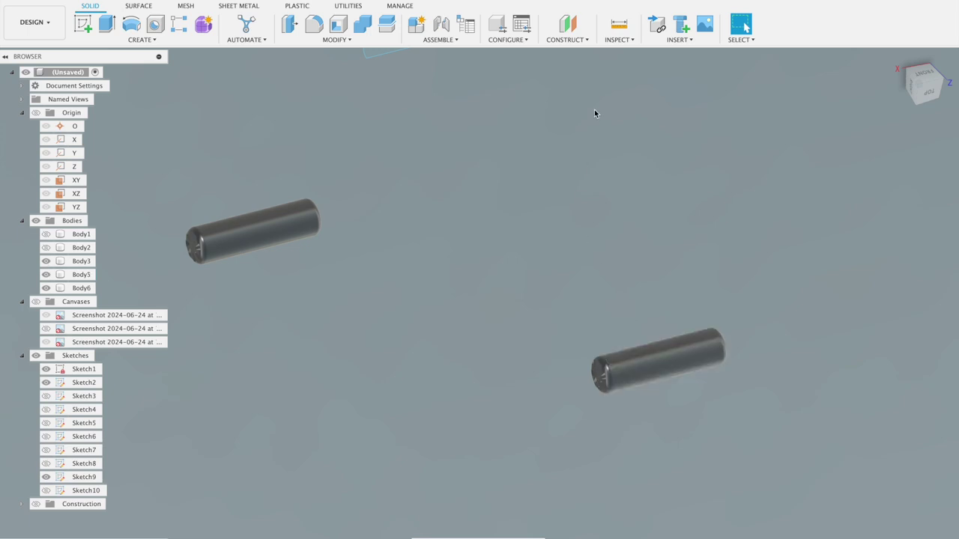
# Start a new sketch from the Front view on the planar face at the engine cylinder.
pyautogui.click(83, 24)
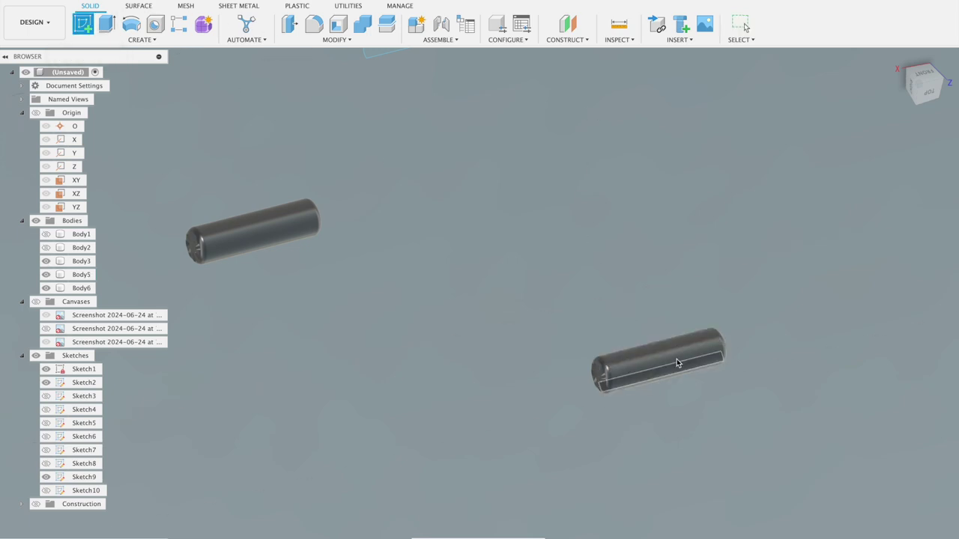
pyautogui.scroll(3, 669, 349)
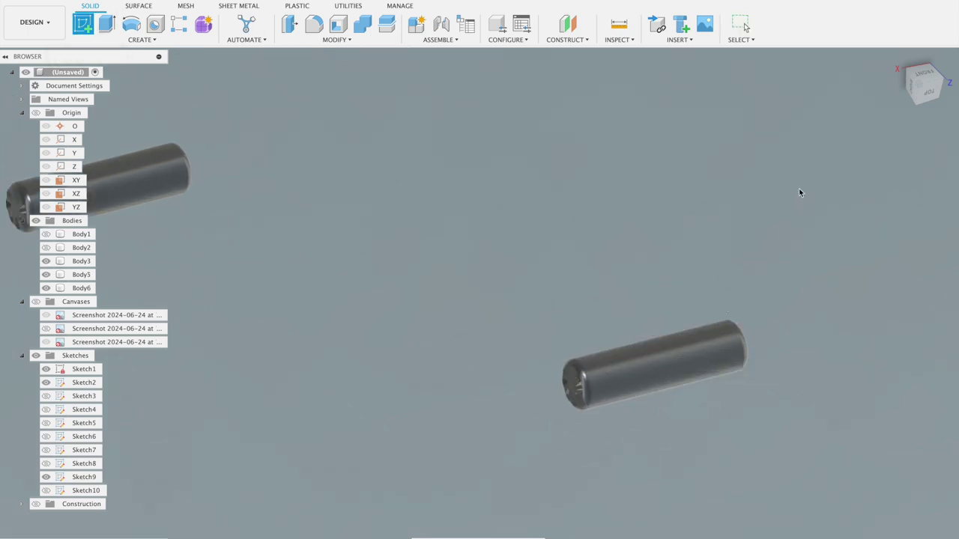
pyautogui.click(922, 74)
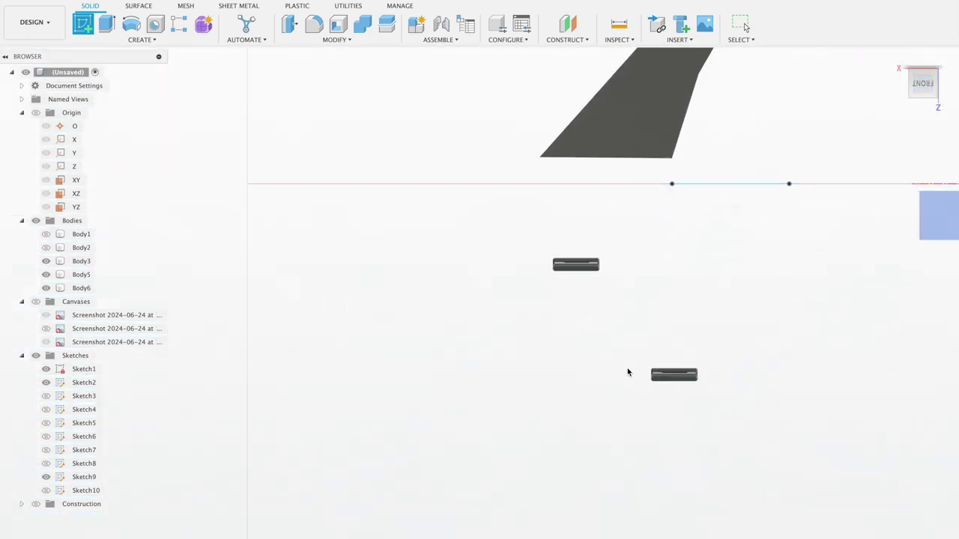
pyautogui.scroll(3, 629, 375)
pyautogui.scroll(2, 706, 342)
pyautogui.scroll(2, 716, 352)
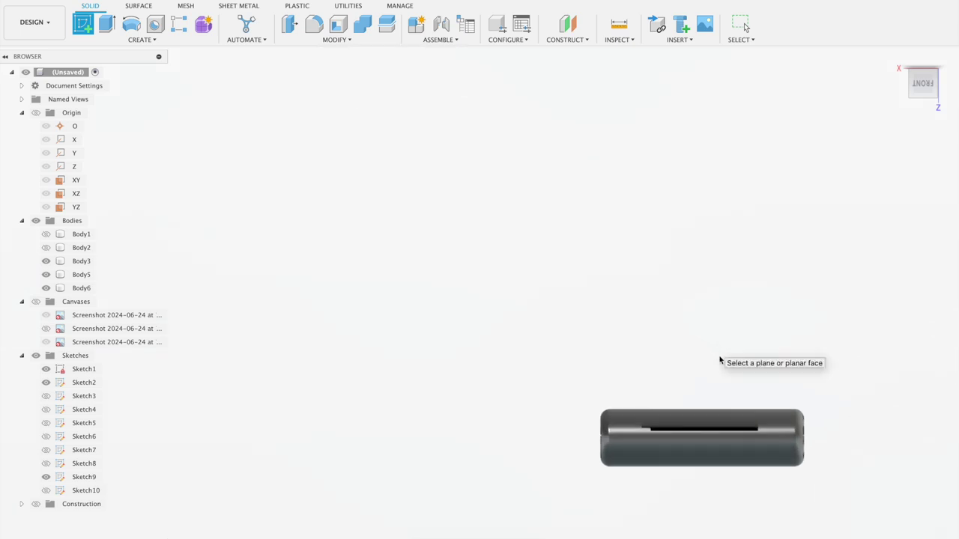
pyautogui.click(679, 431)
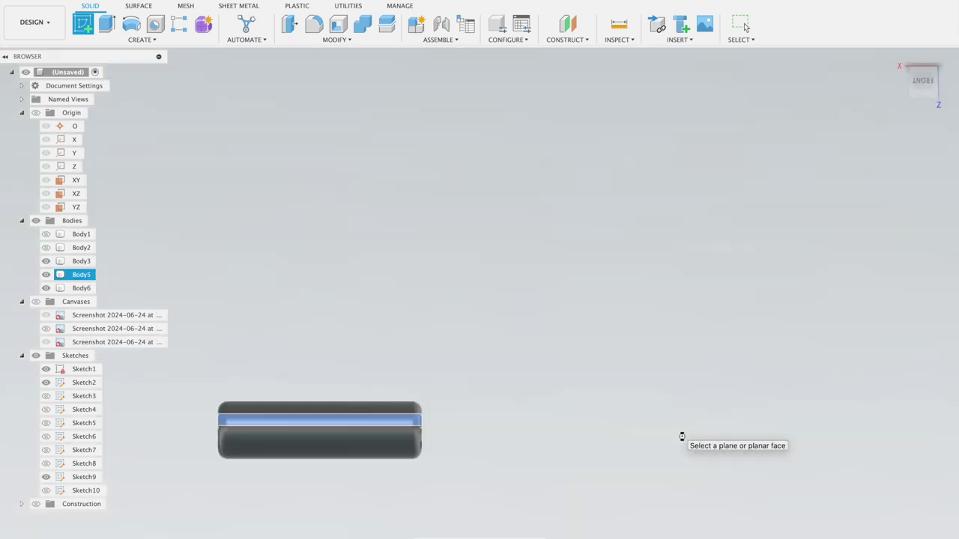
# Select the engine cylinder body, Body5, in the new Sketch11.
pyautogui.scroll(-3, 585, 361)
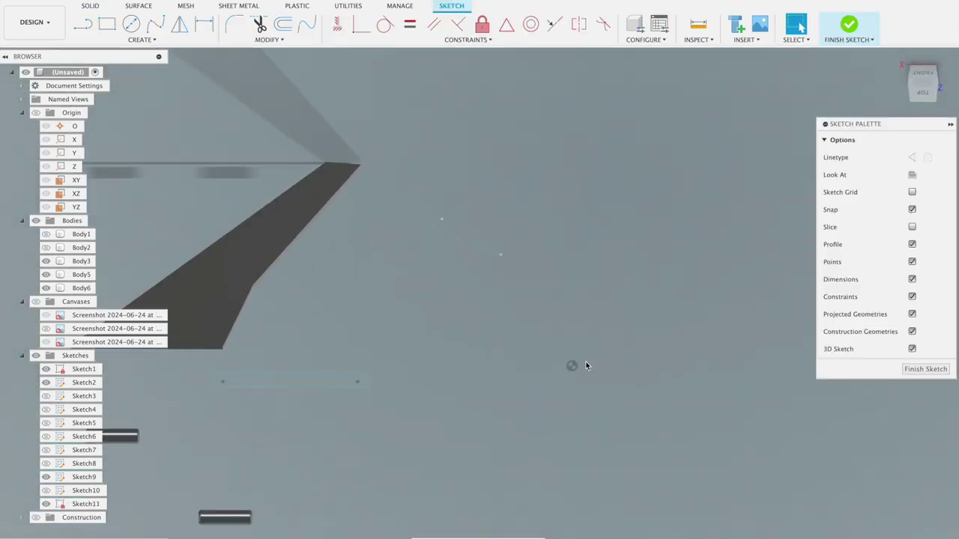
pyautogui.scroll(2, 415, 439)
pyautogui.scroll(3, 415, 442)
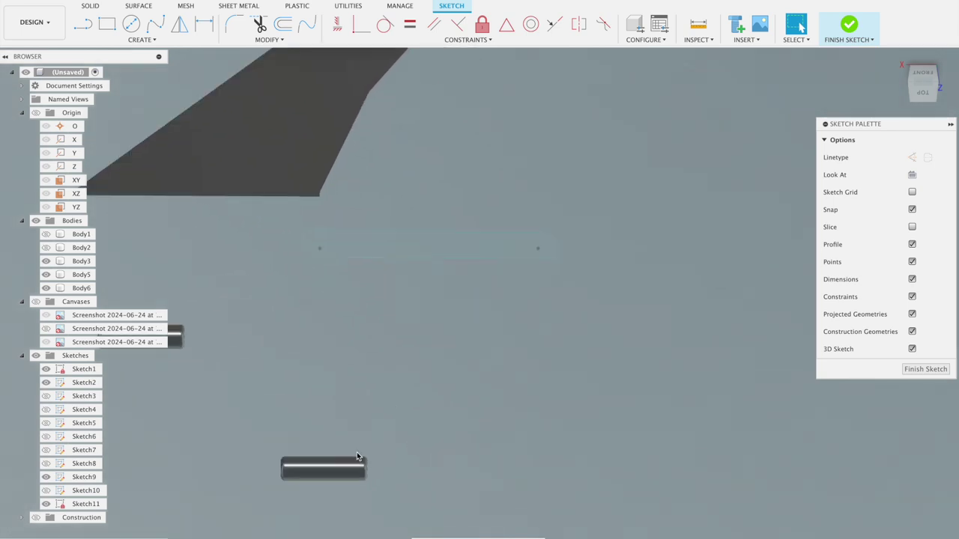
pyautogui.scroll(2, 337, 467)
pyautogui.scroll(1, 315, 467)
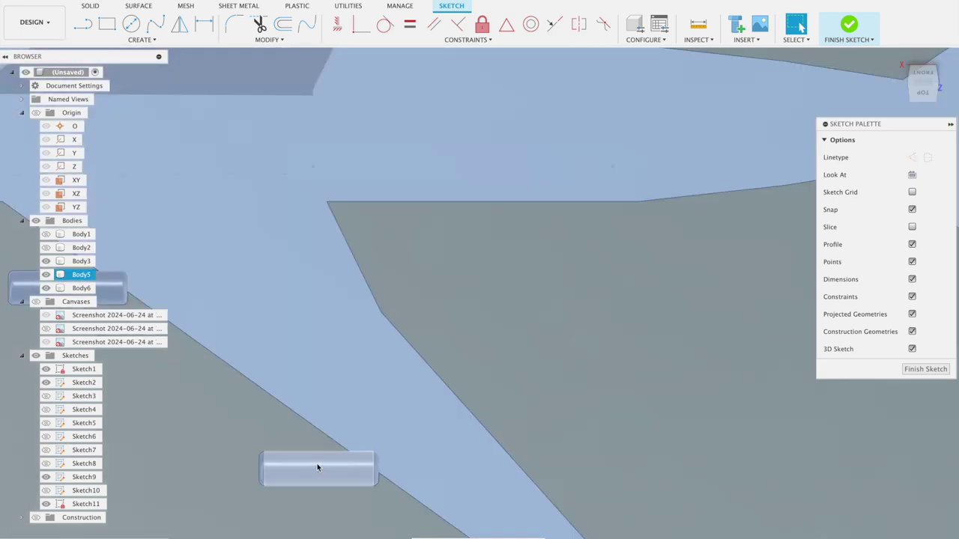
pyautogui.click(317, 468)
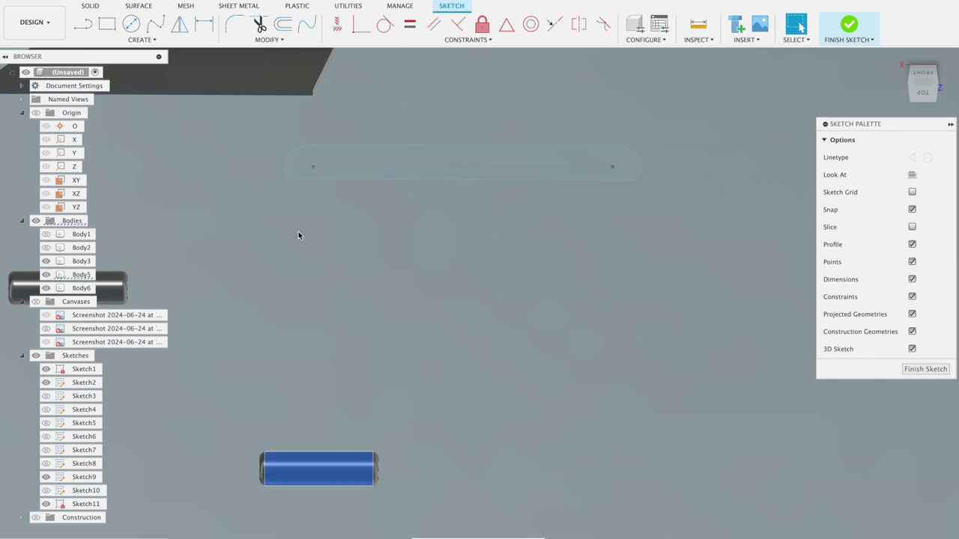
pyautogui.press('r')
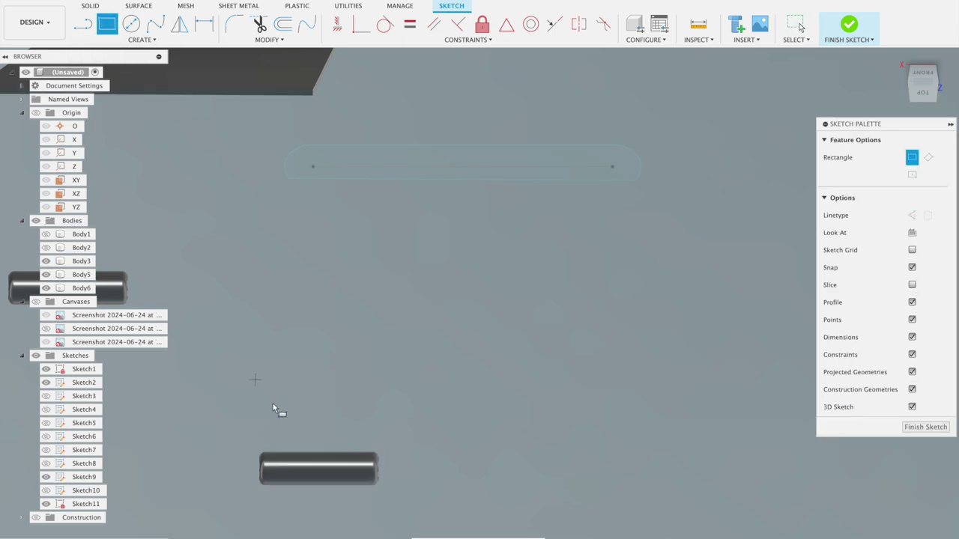
# Draw a thin rectangle along the cylinder starting from its end.
pyautogui.scroll(3, 281, 416)
pyautogui.scroll(-3, 282, 416)
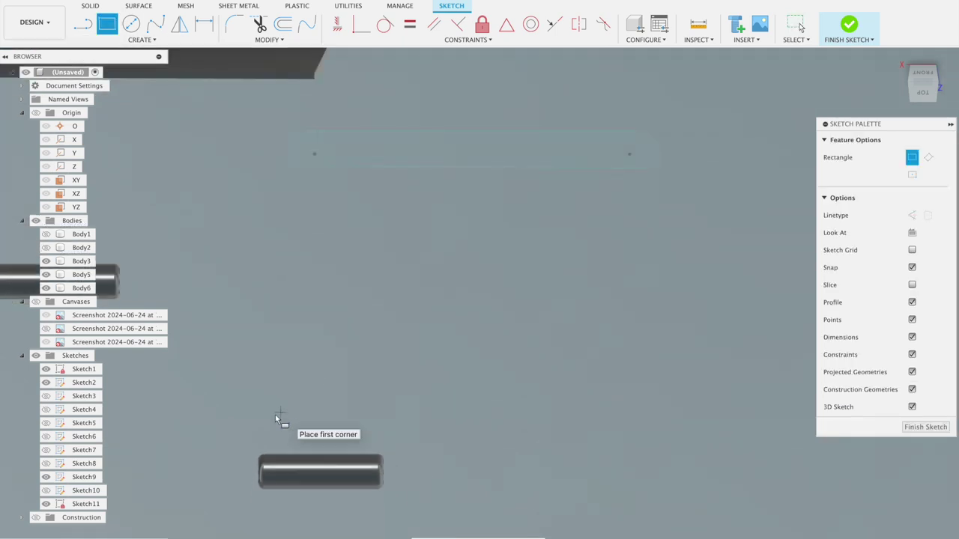
pyautogui.click(262, 461)
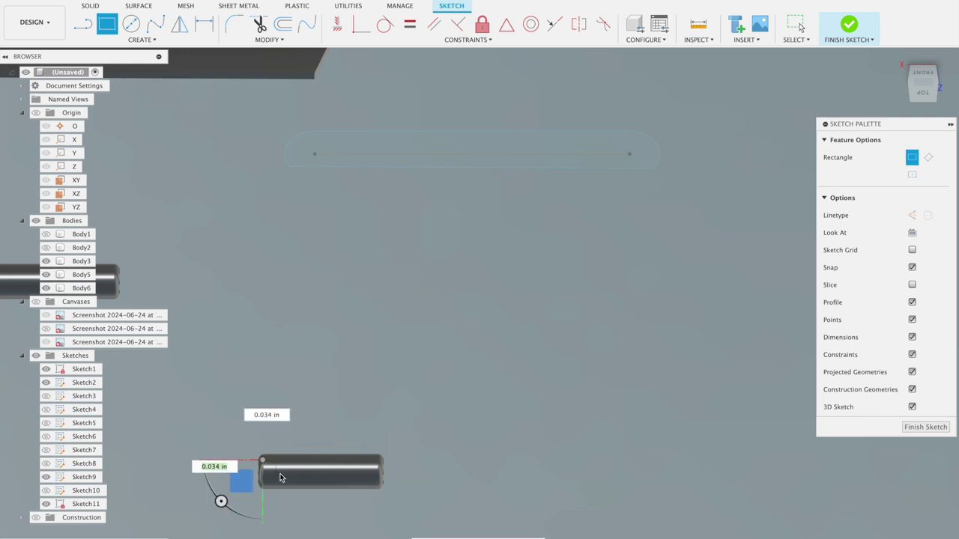
pyautogui.scroll(1, 367, 480)
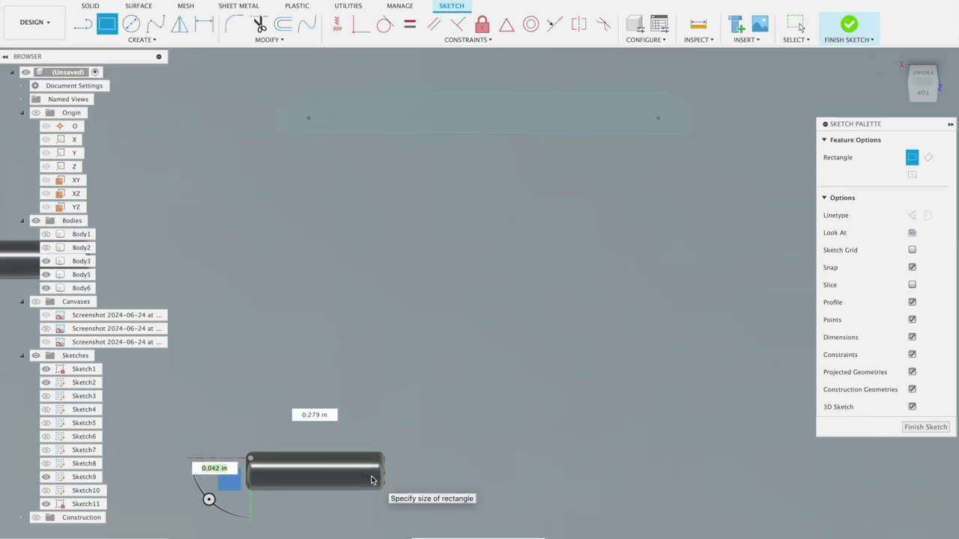
pyautogui.scroll(1, 375, 480)
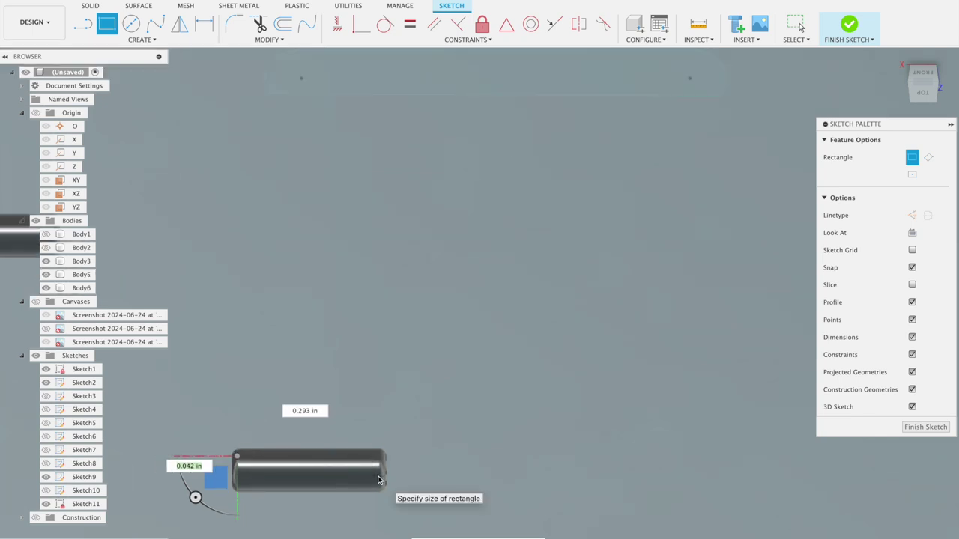
pyautogui.click(378, 480)
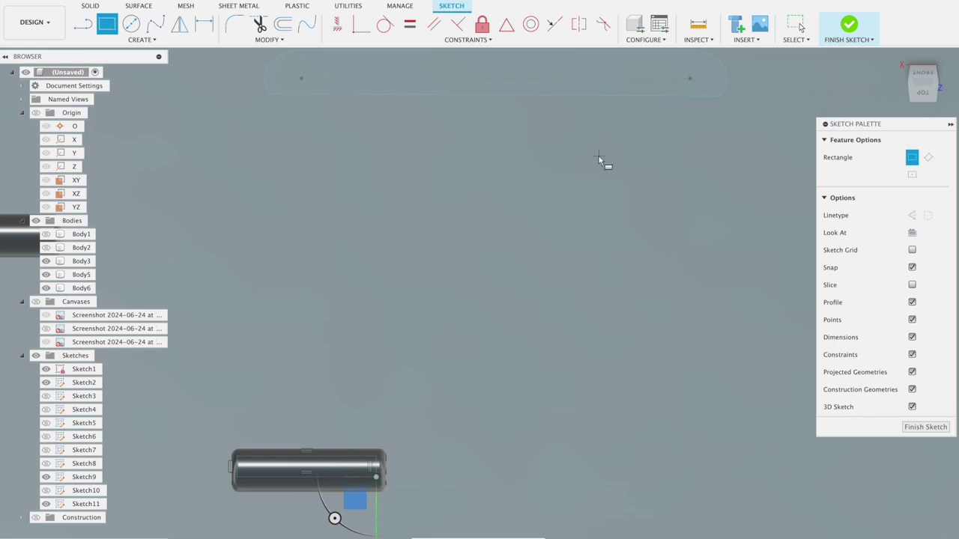
pyautogui.scroll(-2, 450, 223)
pyautogui.press('Escape')
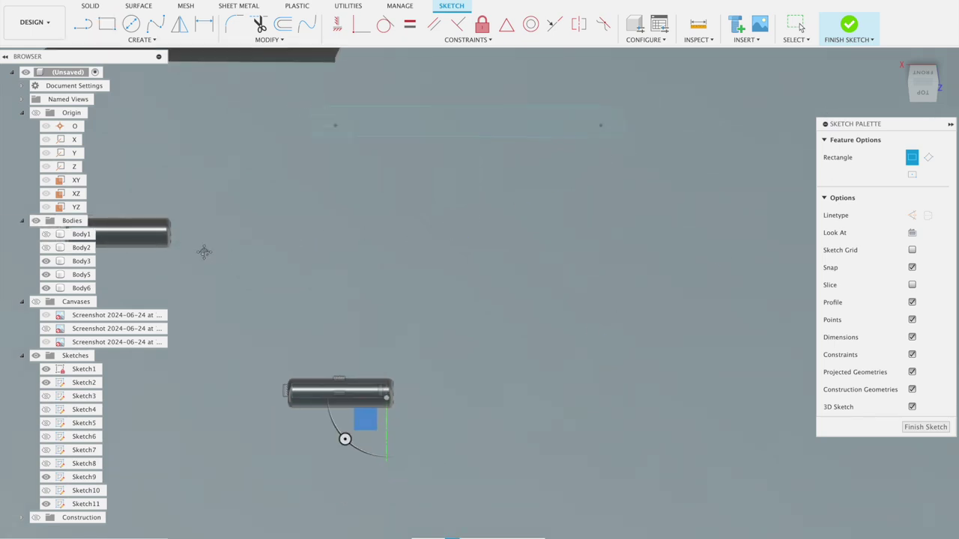
# Draw another rectangle over the upper cylinder, then undo it.
pyautogui.scroll(2, 352, 292)
pyautogui.scroll(3, 221, 273)
pyautogui.press('r')
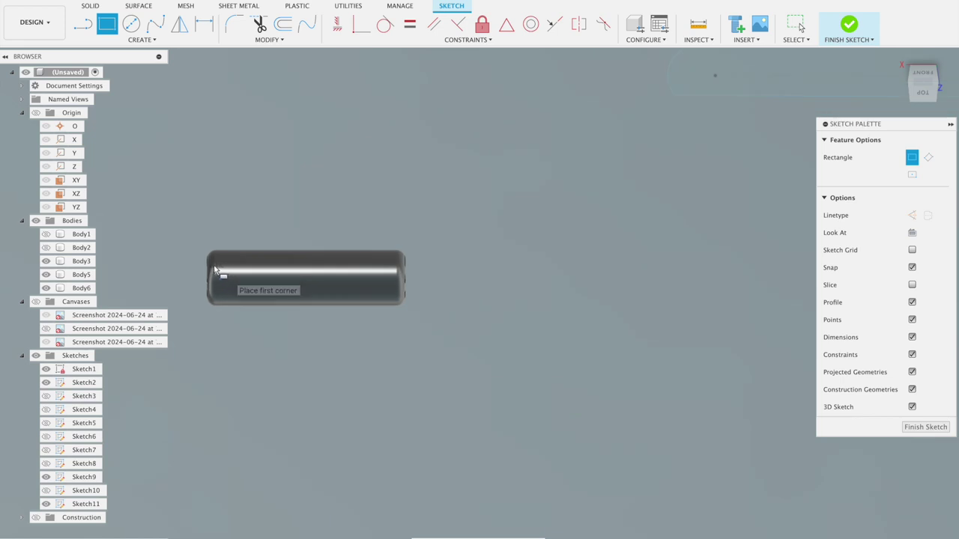
pyautogui.click(213, 267)
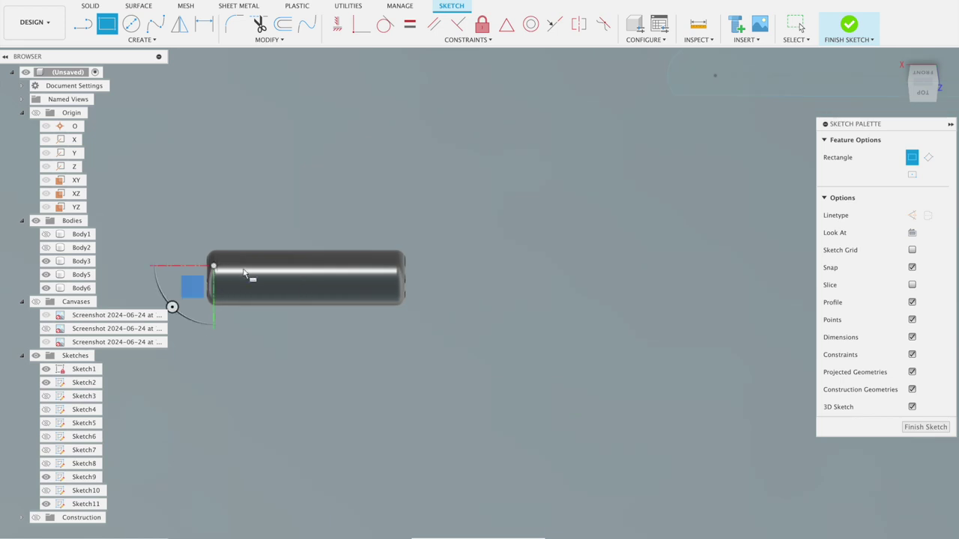
pyautogui.click(398, 291)
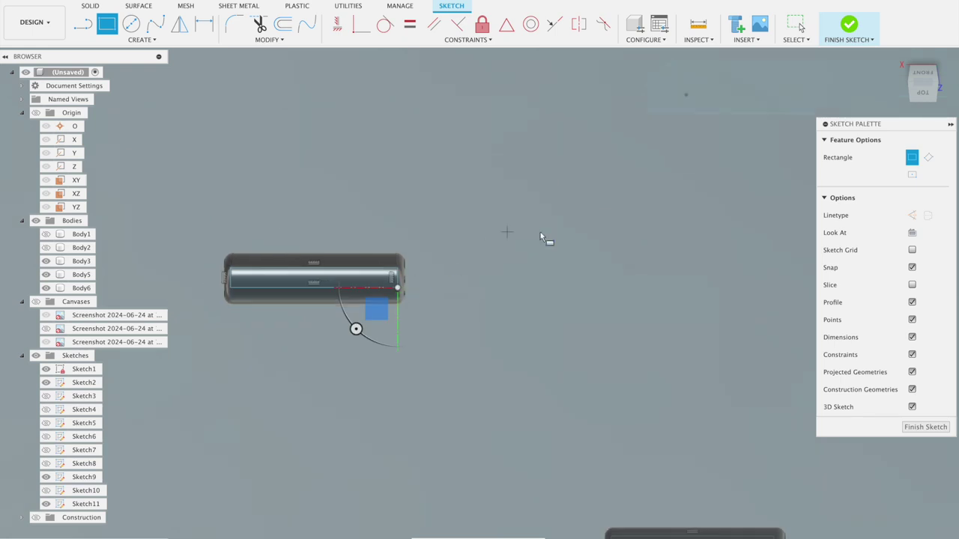
pyautogui.scroll(-3, 541, 255)
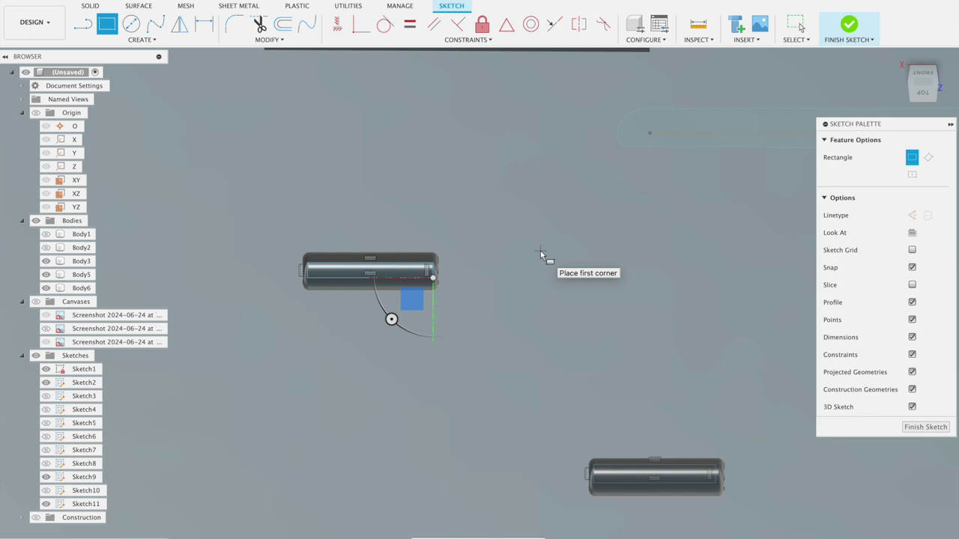
pyautogui.press('Escape')
pyautogui.hotkey('ctrl', 'z')
# Draw the thin rectangle lengthwise across the pod from its left edge.
pyautogui.scroll(2, 251, 155)
pyautogui.press('r')
pyautogui.scroll(1, 320, 290)
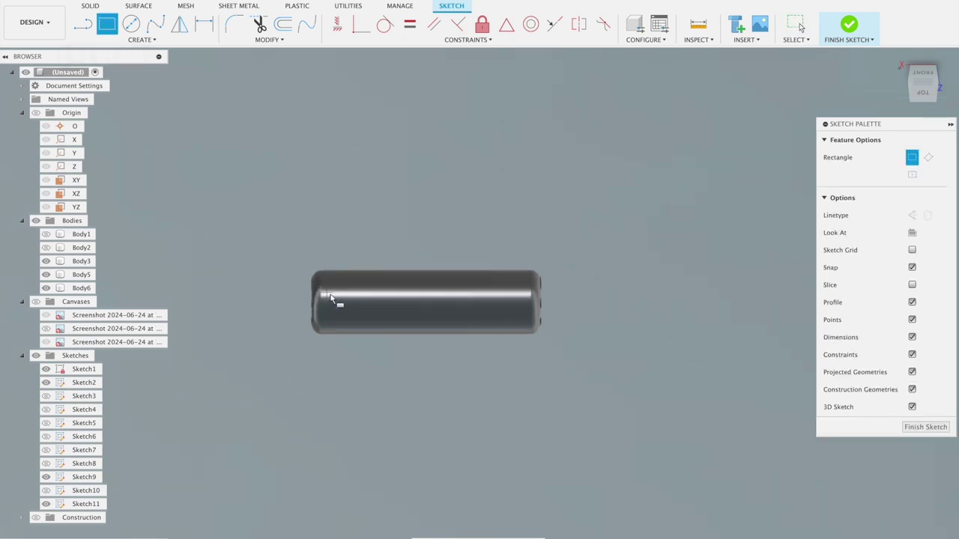
pyautogui.click(321, 289)
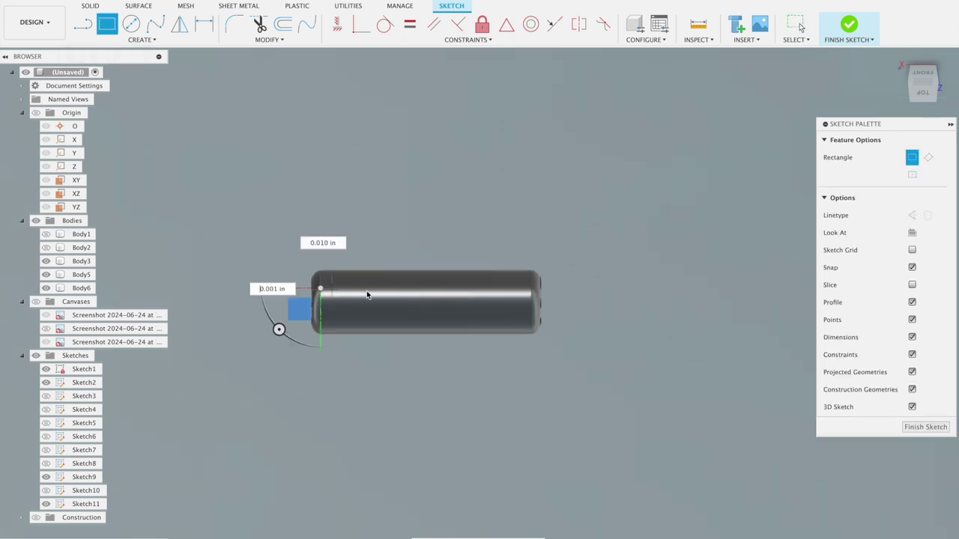
pyautogui.click(531, 309)
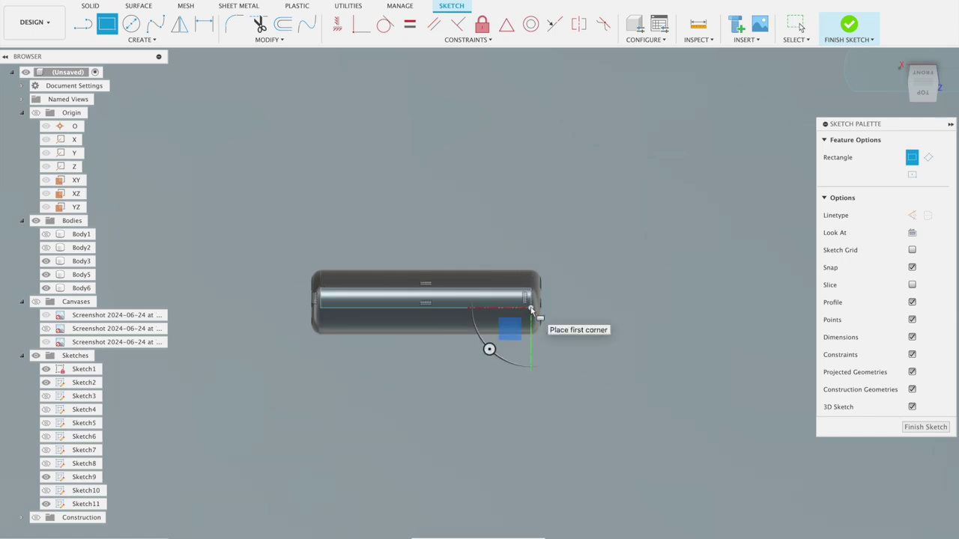
# Mirror the three slot curves across the slot's top line.
pyautogui.click(141, 40)
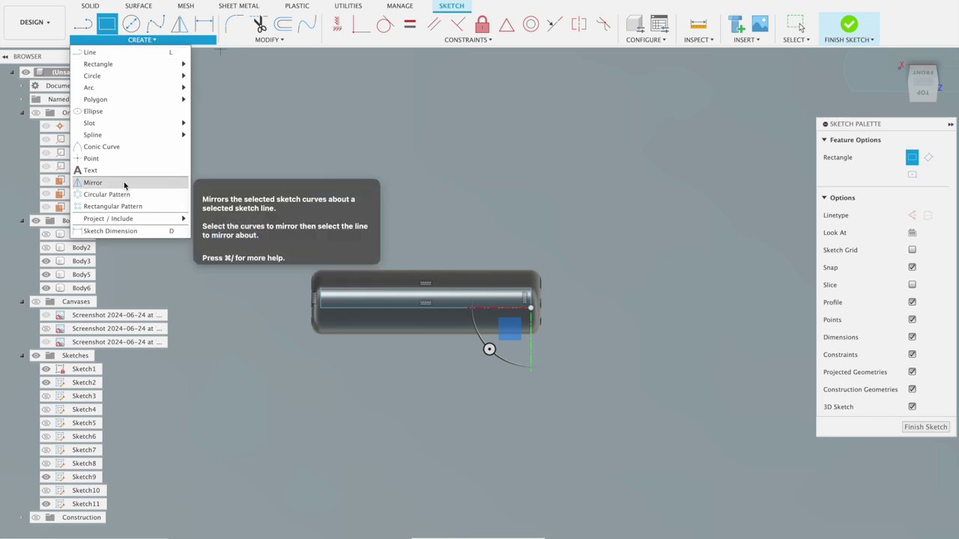
pyautogui.click(93, 183)
pyautogui.click(338, 308)
pyautogui.click(323, 303)
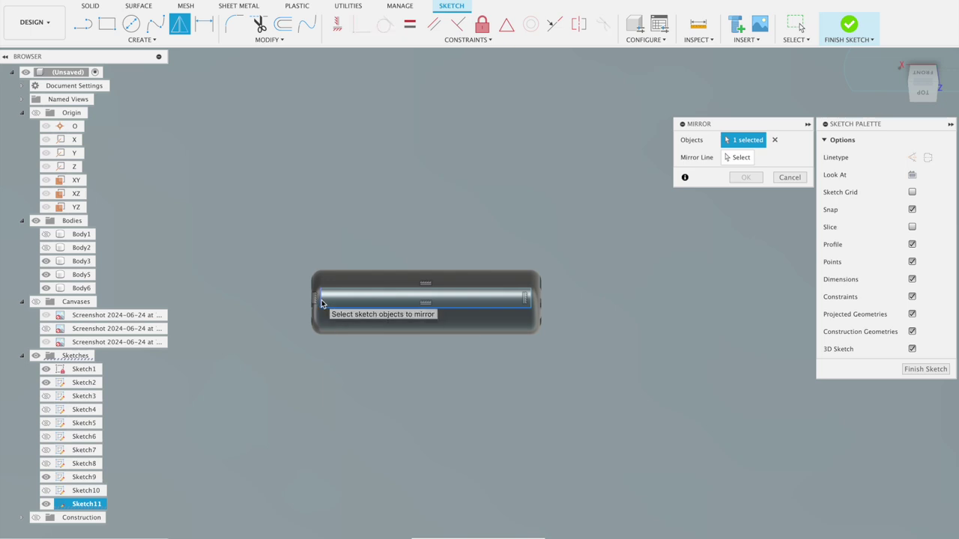
pyautogui.click(531, 303)
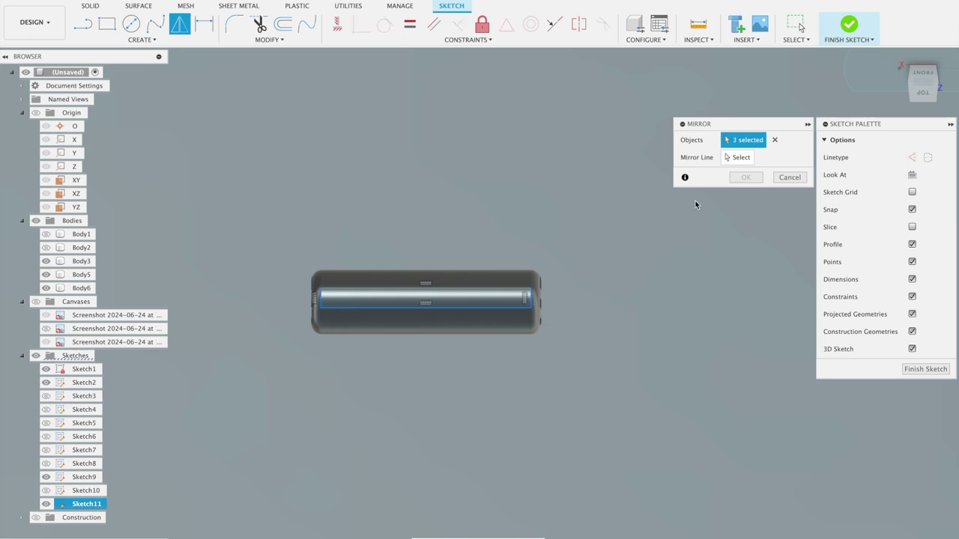
pyautogui.click(751, 157)
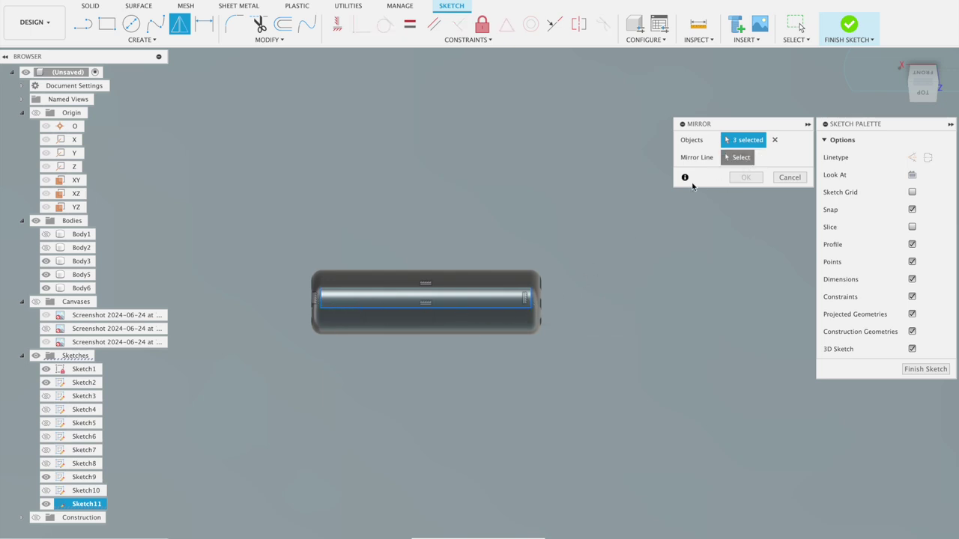
pyautogui.click(496, 289)
pyautogui.keyDown('shift'); pyautogui.moveTo(525, 217); pyautogui.dragTo(512, 201, button='middle'); pyautogui.keyUp('shift')
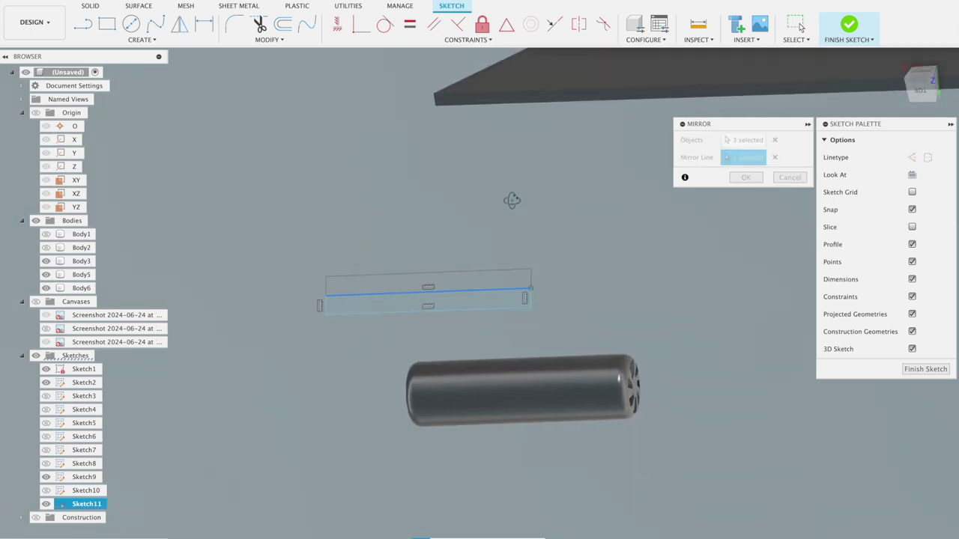
pyautogui.moveTo(512, 201)
pyautogui.keyDown('shift'); pyautogui.mouseDown(button='middle')
pyautogui.moveTo(568, 261)
pyautogui.moveTo(642, 314)
pyautogui.moveTo(664, 314)
pyautogui.moveTo(657, 298)
pyautogui.moveTo(630, 297)
pyautogui.mouseUp(button='middle'); pyautogui.keyUp('shift')
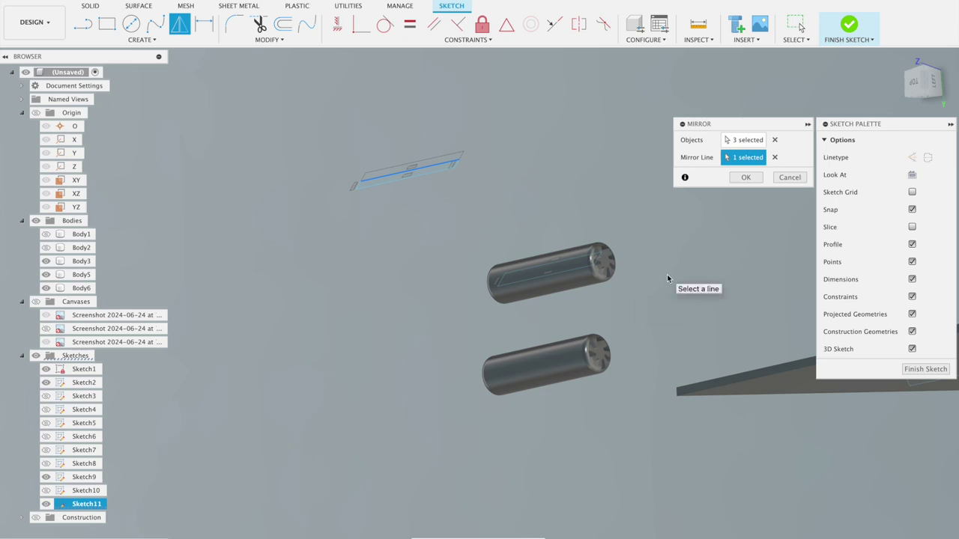
pyautogui.press('Return')
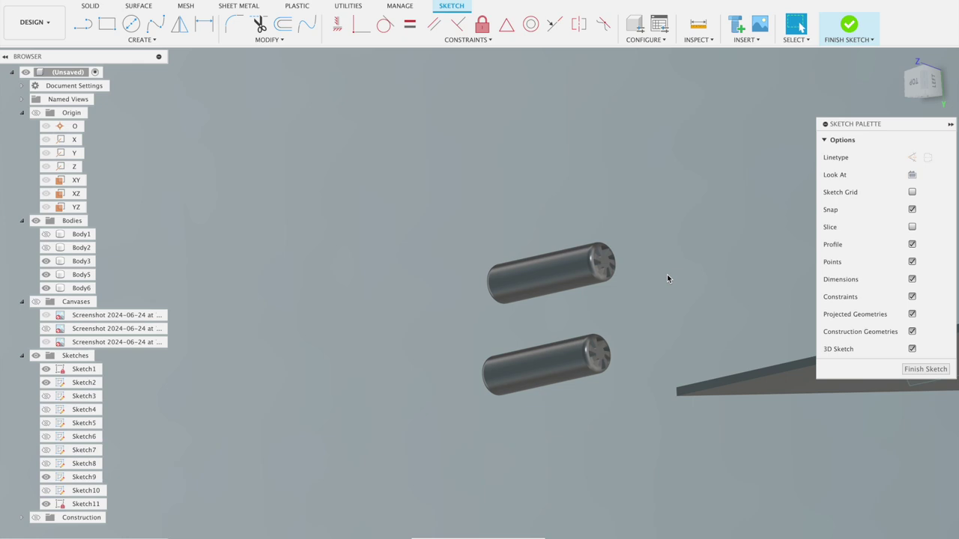
# Check the result from a flat side view, an angled view, then a face view.
pyautogui.click(913, 105)
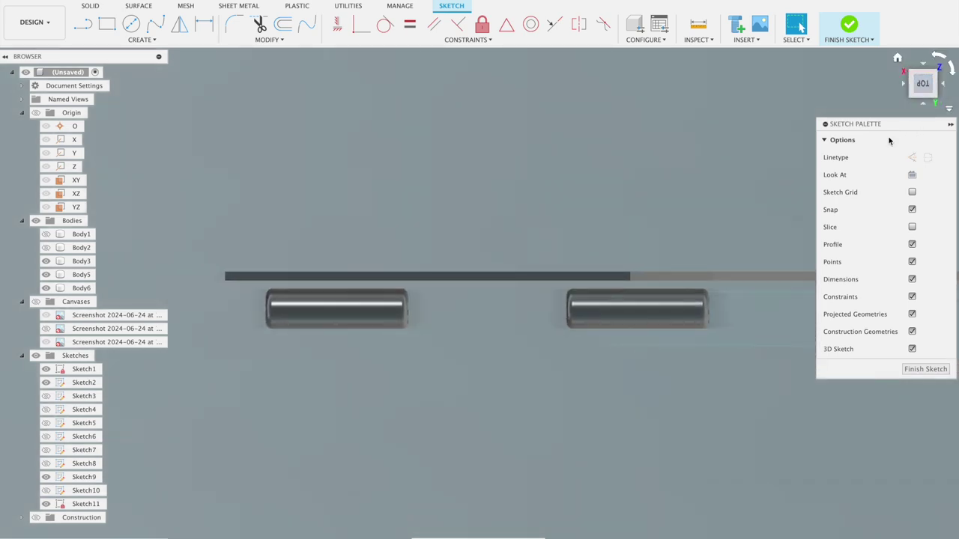
pyautogui.moveTo(543, 157)
pyautogui.keyDown('shift'); pyautogui.mouseDown(button='middle')
pyautogui.moveTo(573, 199)
pyautogui.moveTo(597, 196)
pyautogui.mouseUp(button='middle'); pyautogui.keyUp('shift')
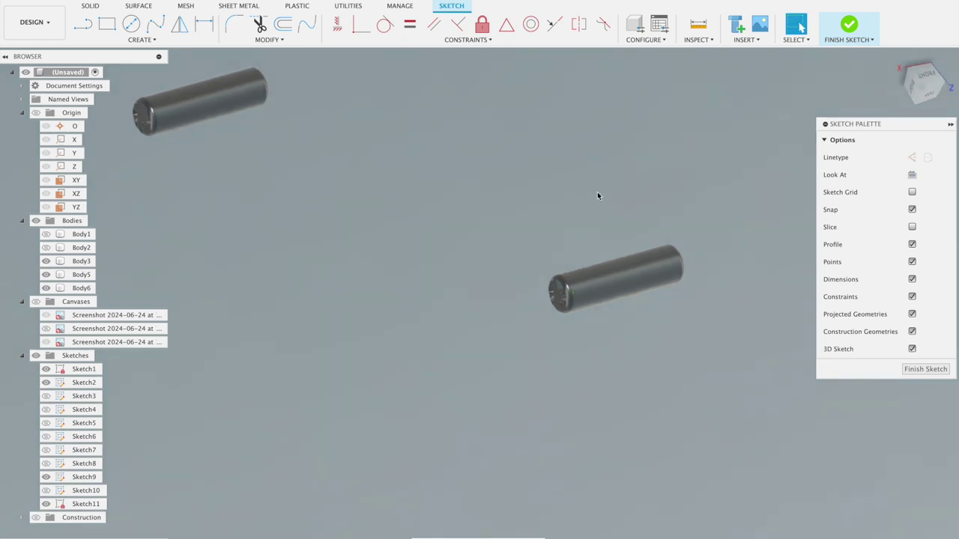
pyautogui.click(926, 81)
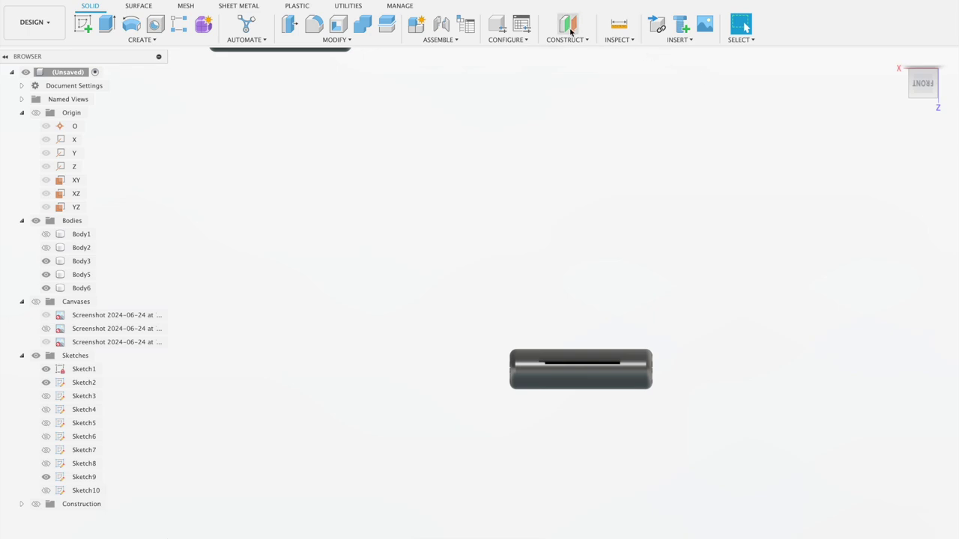
# Create an offset construction plane 0.035 in from the engine pod's flat top face.
pyautogui.click(567, 25)
pyautogui.scroll(2, 582, 365)
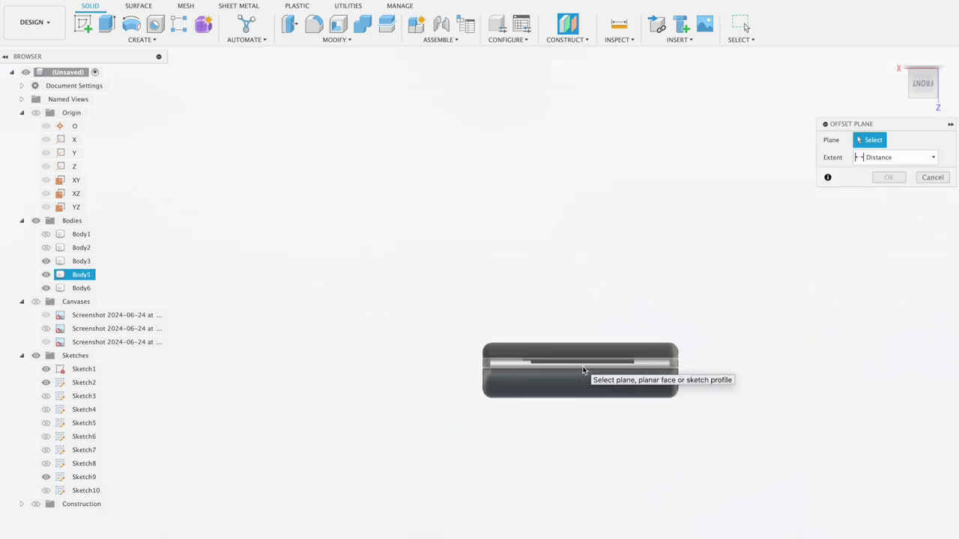
pyautogui.scroll(3, 582, 366)
pyautogui.click(583, 368)
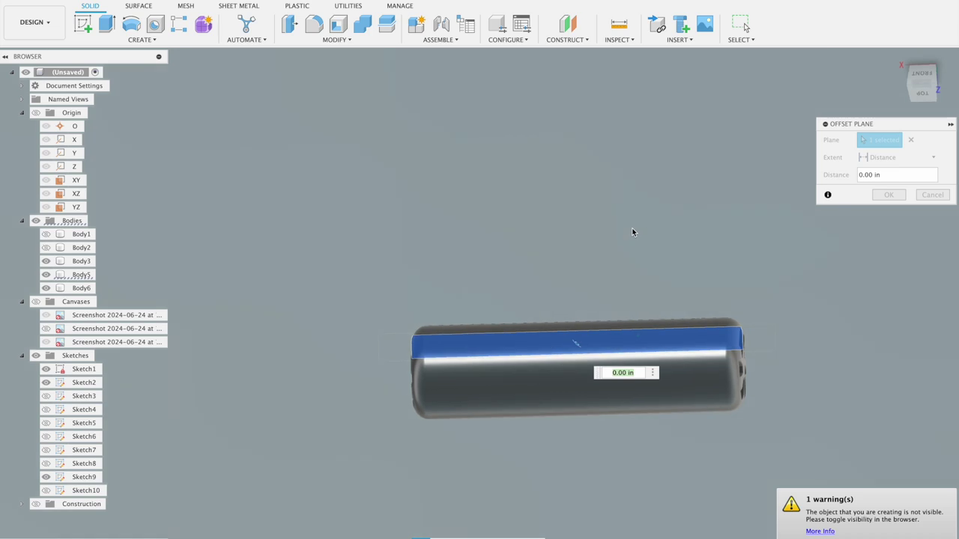
pyautogui.moveTo(631, 232)
pyautogui.keyDown('shift'); pyautogui.mouseDown(button='middle')
pyautogui.moveTo(639, 189)
pyautogui.moveTo(621, 228)
pyautogui.mouseUp(button='middle'); pyautogui.keyUp('shift')
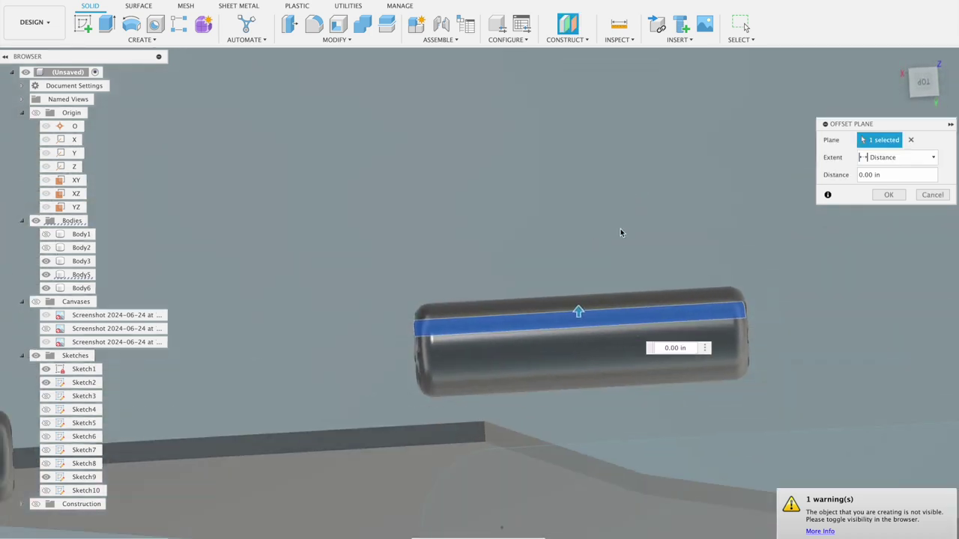
pyautogui.moveTo(582, 310); pyautogui.dragTo(578, 273)
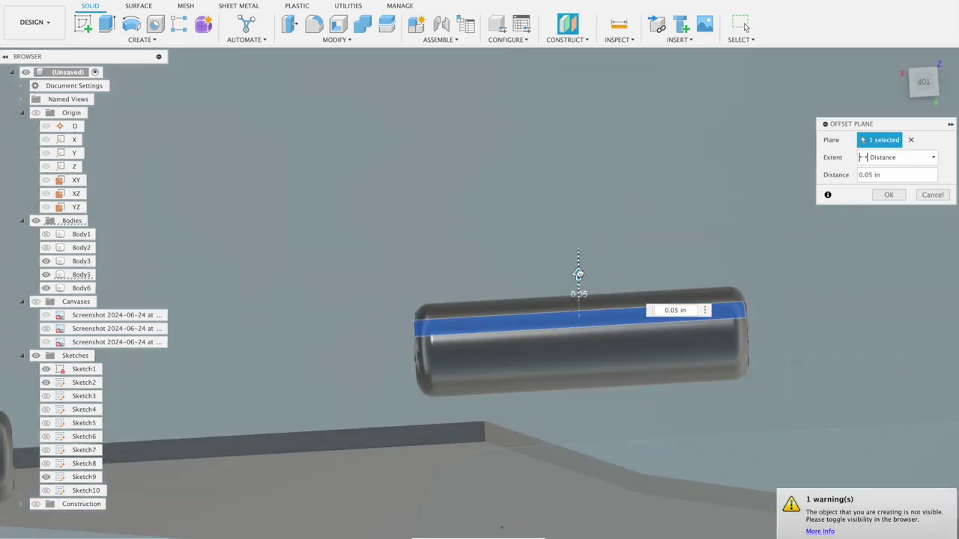
pyautogui.scroll(1, 579, 274)
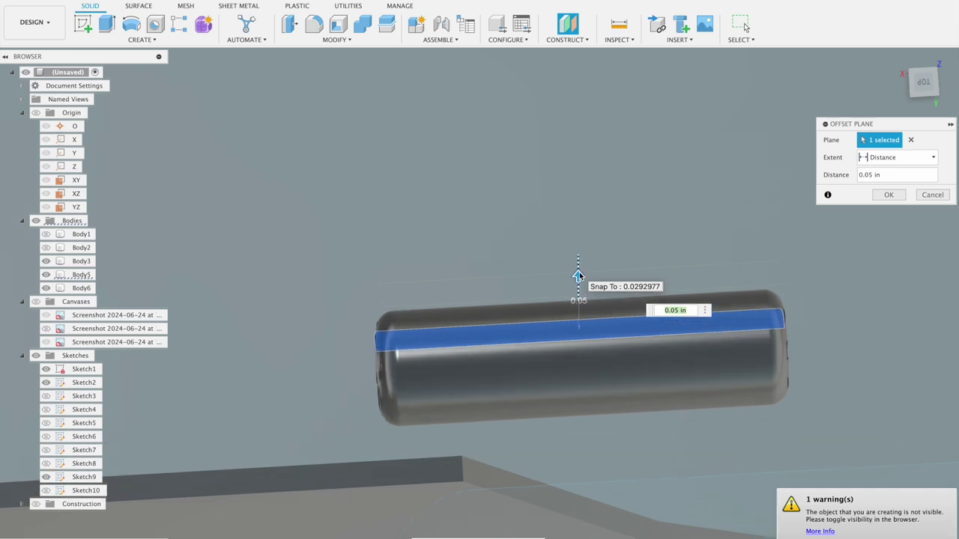
pyautogui.scroll(1, 578, 274)
pyautogui.scroll(2, 578, 276)
pyautogui.scroll(2, 578, 275)
pyautogui.scroll(1, 577, 278)
pyautogui.moveTo(575, 291); pyautogui.dragTo(576, 328)
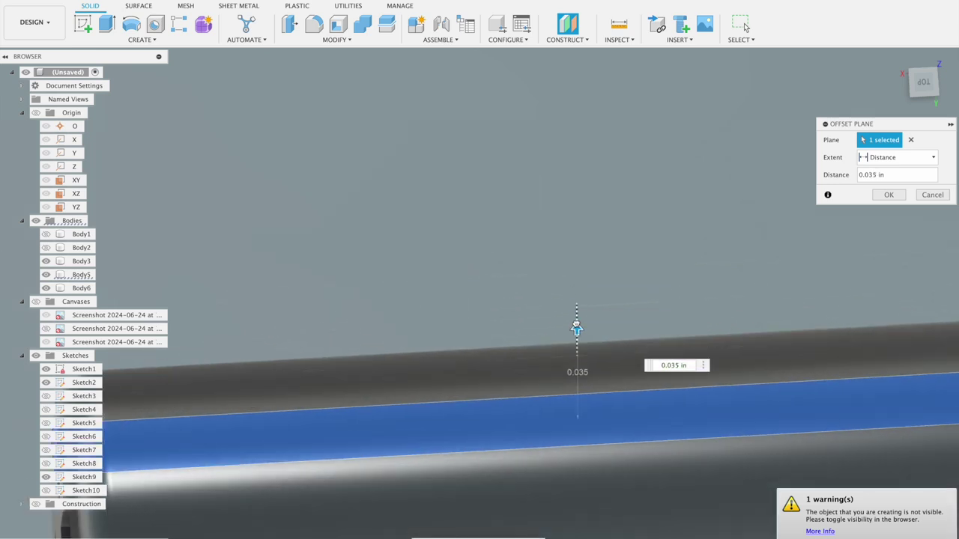
pyautogui.click(887, 194)
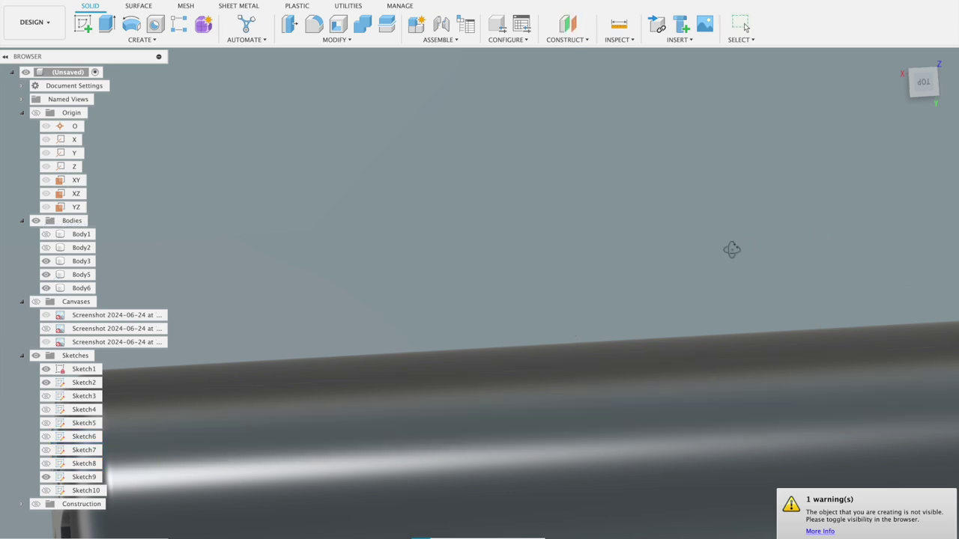
# Select the right engine pod and switch to the Front view.
pyautogui.scroll(-2, 732, 255)
pyautogui.scroll(-3, 735, 296)
pyautogui.scroll(-3, 739, 313)
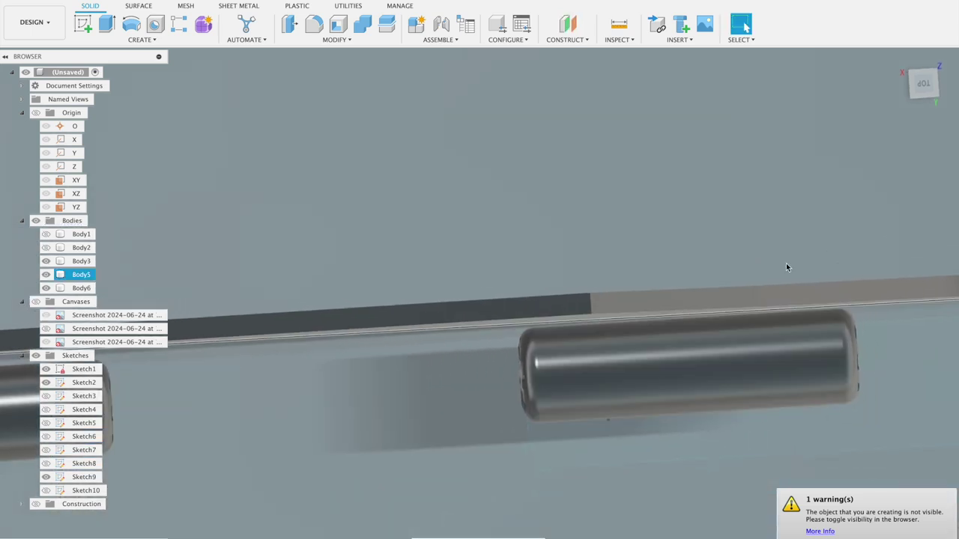
pyautogui.scroll(-2, 786, 294)
pyautogui.scroll(-2, 771, 278)
pyautogui.keyDown('shift'); pyautogui.moveTo(749, 208); pyautogui.dragTo(753, 216, button='middle'); pyautogui.keyUp('shift')
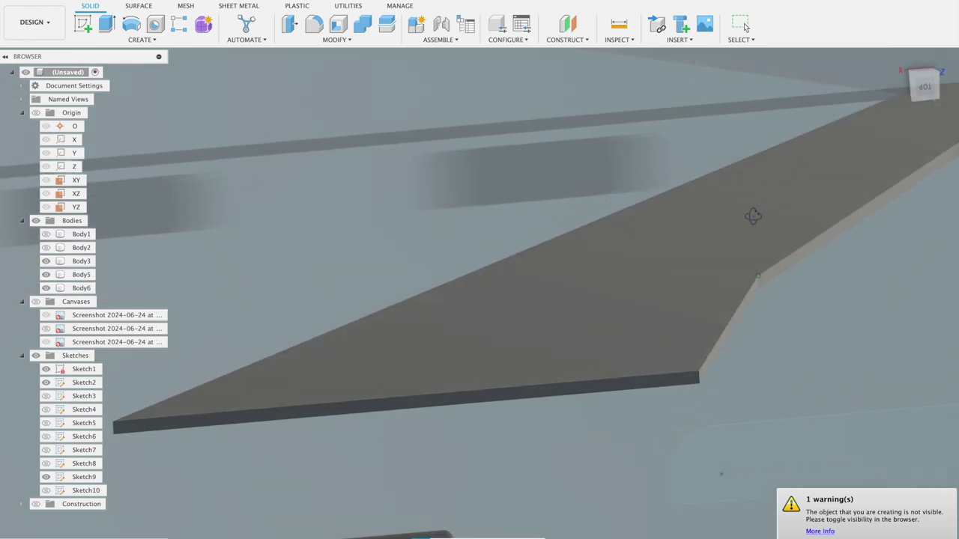
pyautogui.scroll(-3, 762, 242)
pyautogui.scroll(-2, 794, 307)
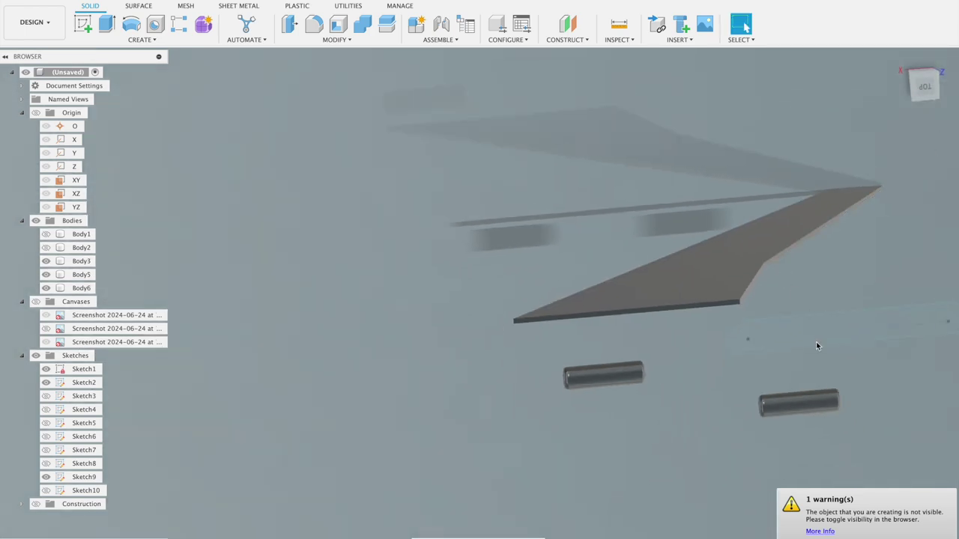
pyautogui.click(802, 396)
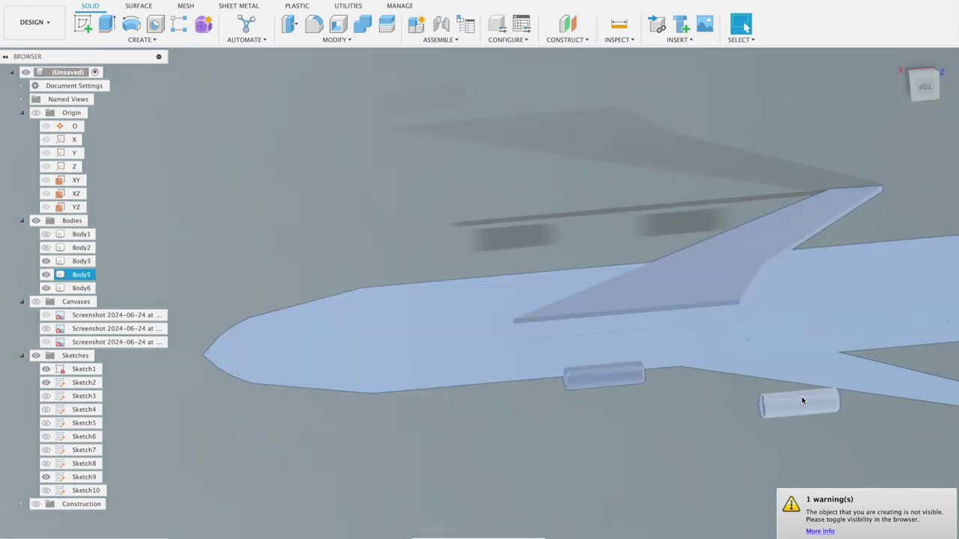
pyautogui.click(926, 73)
# Start a new sketch, Sketch11, on the pod's face.
pyautogui.scroll(-2, 496, 241)
pyautogui.scroll(2, 426, 259)
pyautogui.scroll(-2, 414, 280)
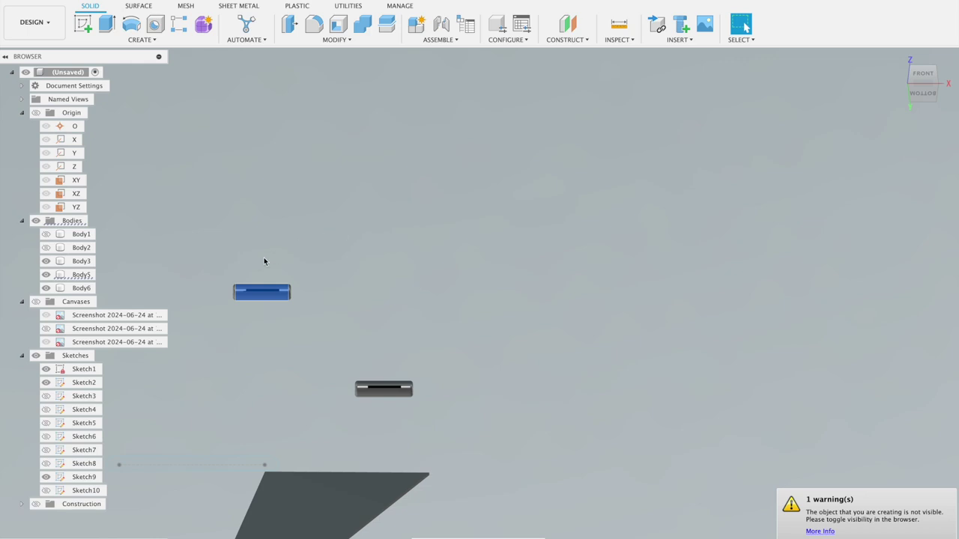
pyautogui.scroll(2, 264, 261)
pyautogui.scroll(2, 292, 247)
pyautogui.scroll(1, 303, 240)
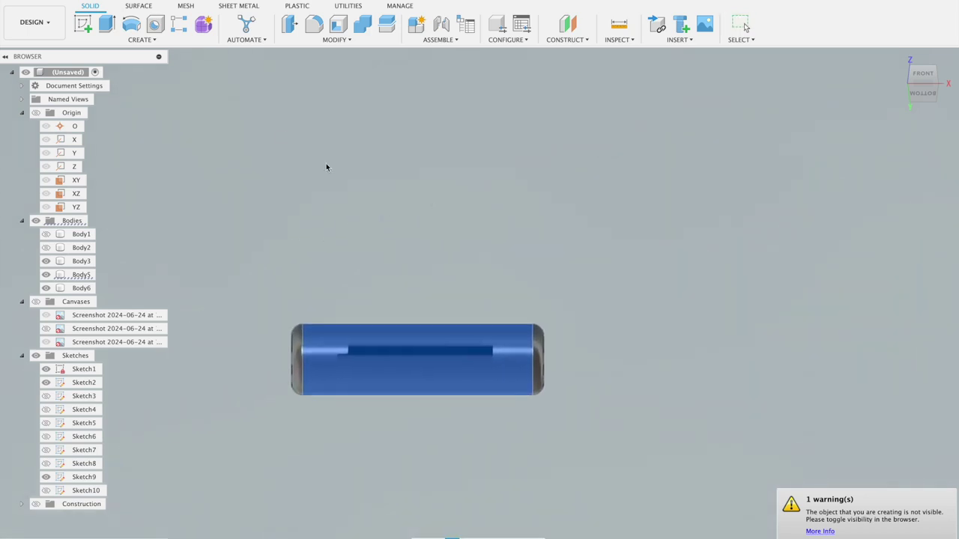
pyautogui.click(84, 27)
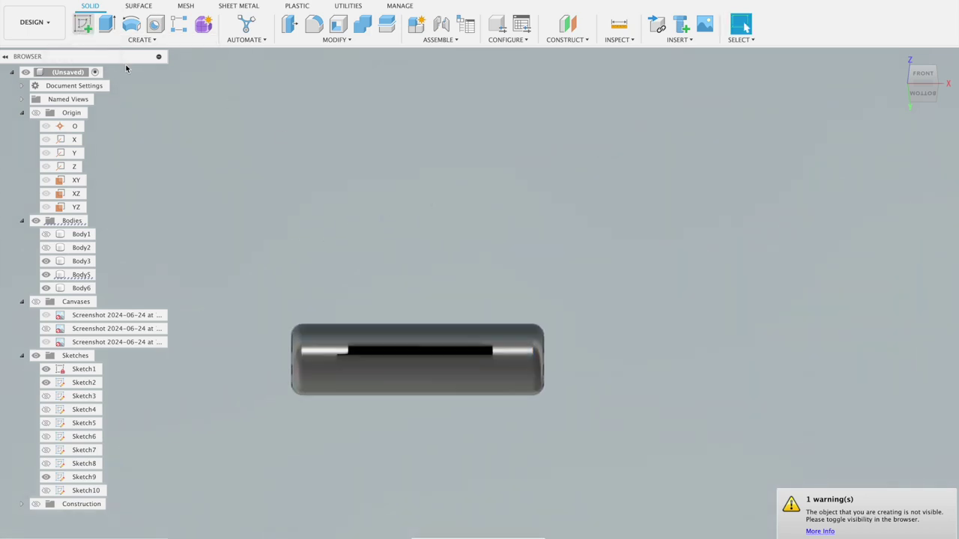
pyautogui.click(311, 342)
# Draw a thin rectangle along the top edge of each of the two pods.
pyautogui.moveTo(533, 342)
pyautogui.keyDown('shift'); pyautogui.mouseDown(button='middle')
pyautogui.moveTo(828, 417)
pyautogui.moveTo(544, 364)
pyautogui.mouseUp(button='middle'); pyautogui.keyUp('shift')
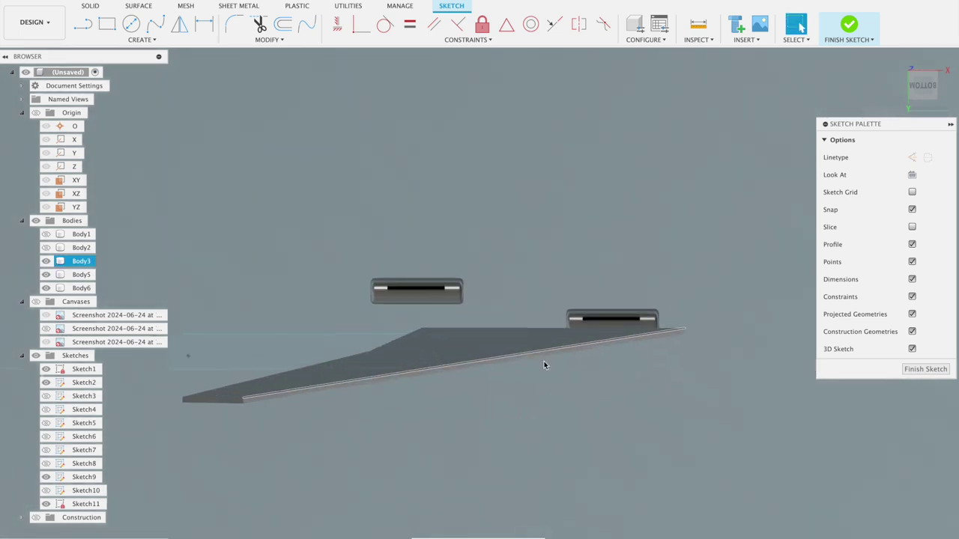
pyautogui.scroll(3, 544, 361)
pyautogui.scroll(-2, 540, 348)
pyautogui.scroll(5, 513, 276)
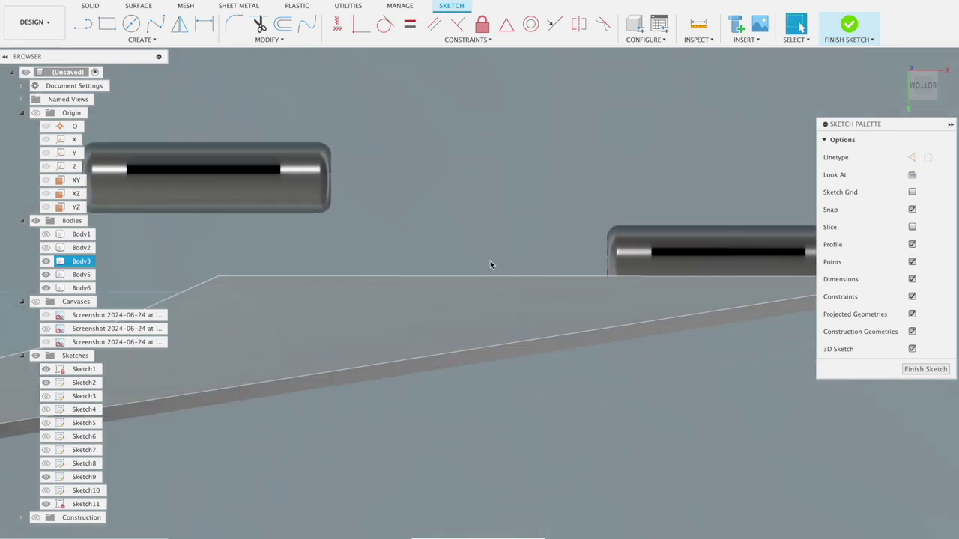
pyautogui.scroll(-2, 399, 177)
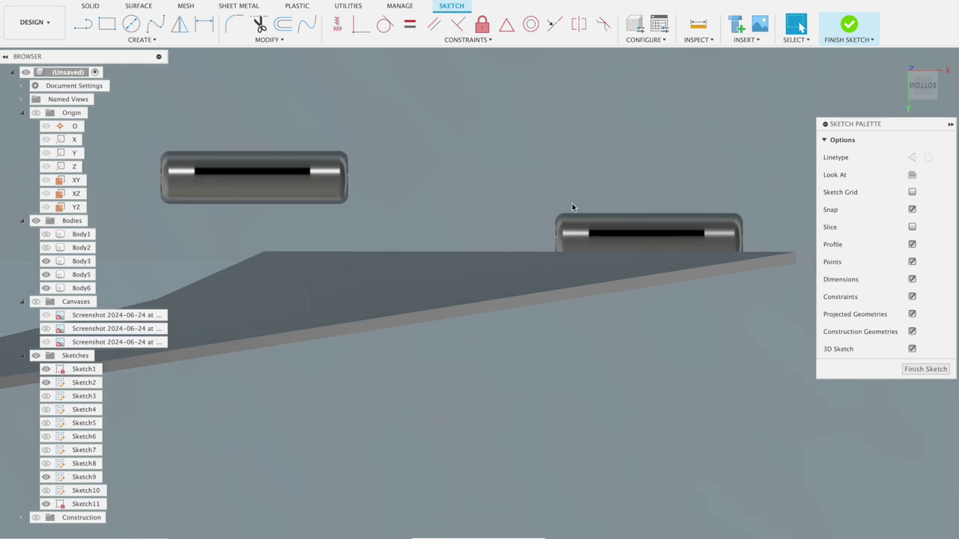
pyautogui.click(107, 24)
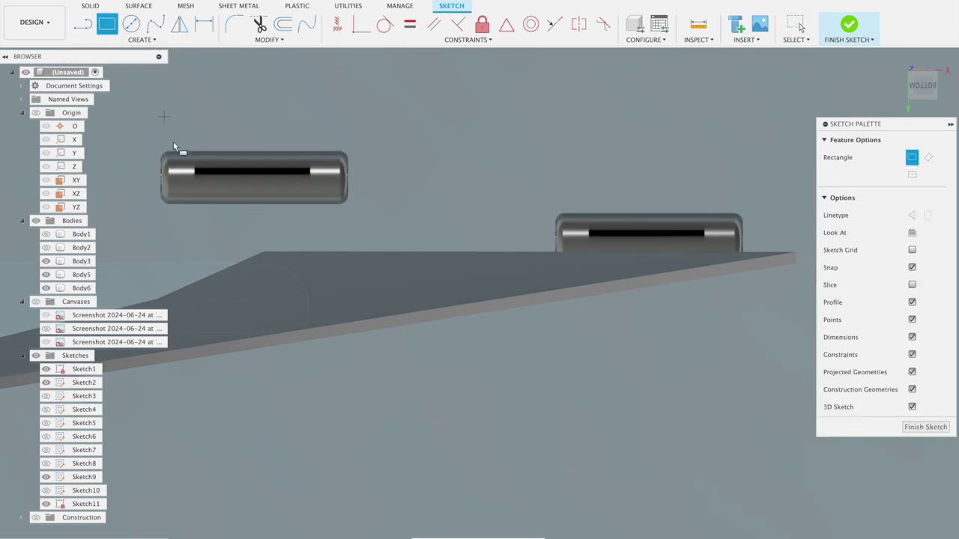
pyautogui.click(166, 149)
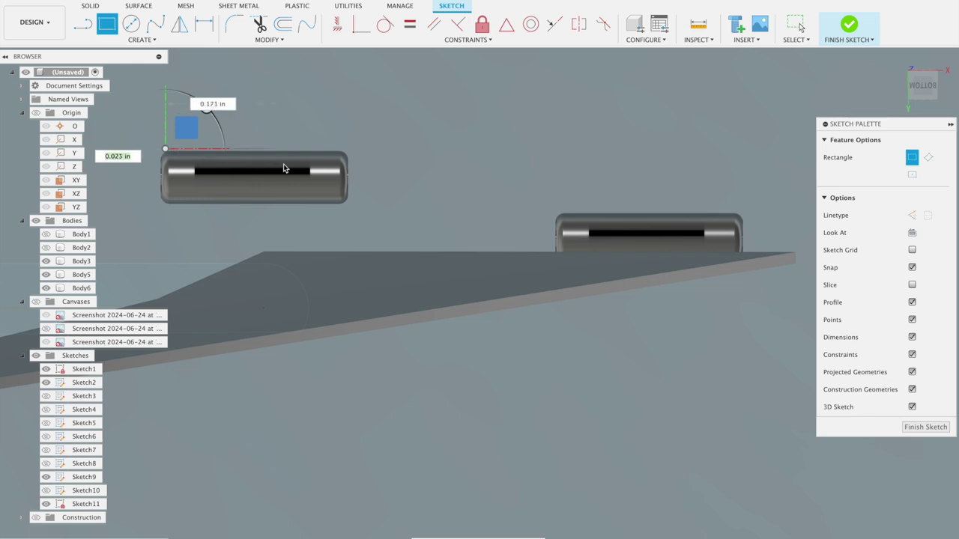
pyautogui.click(340, 169)
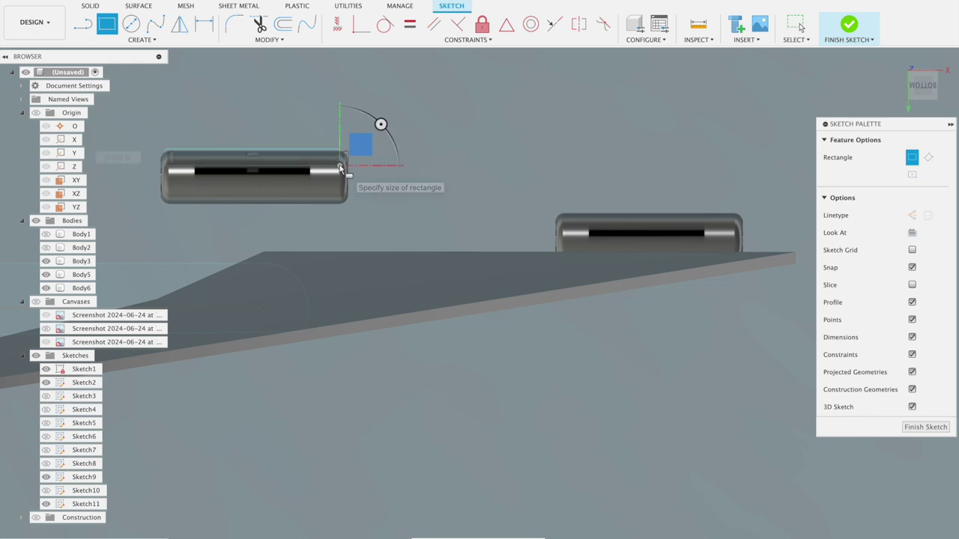
pyautogui.click(563, 210)
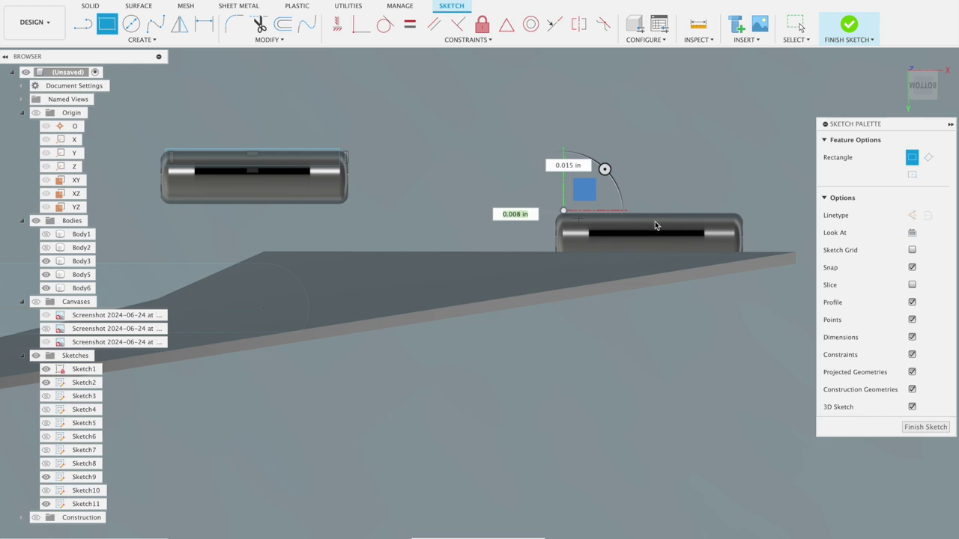
pyautogui.click(731, 231)
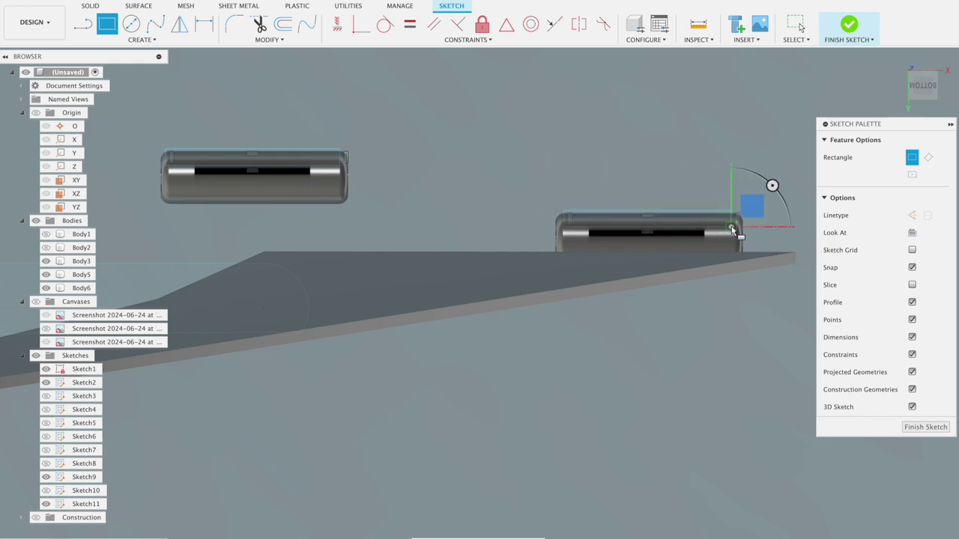
pyautogui.press('Escape')
# Finish Sketch11 and return to solid modelling.
pyautogui.keyDown('shift'); pyautogui.moveTo(707, 128); pyautogui.dragTo(667, 136, button='middle'); pyautogui.keyUp('shift')
pyautogui.press('r')
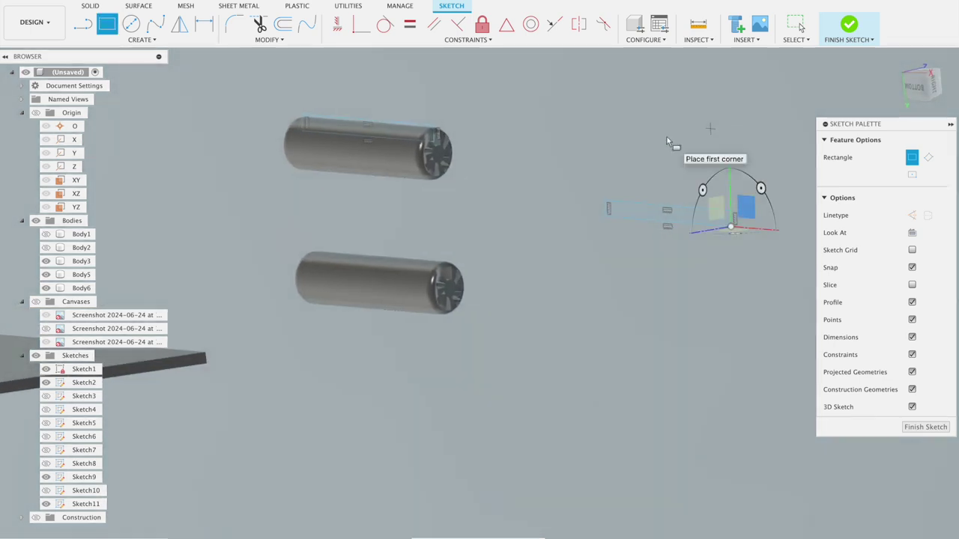
pyautogui.click(850, 26)
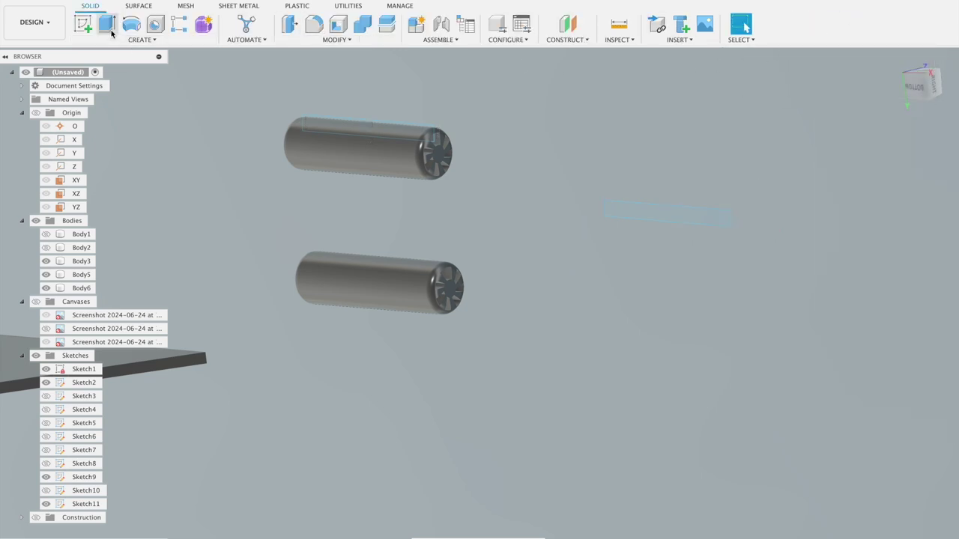
# Extrude the upper pod's strip symmetrically by 0.02 in with a Join operation.
pyautogui.press('e')
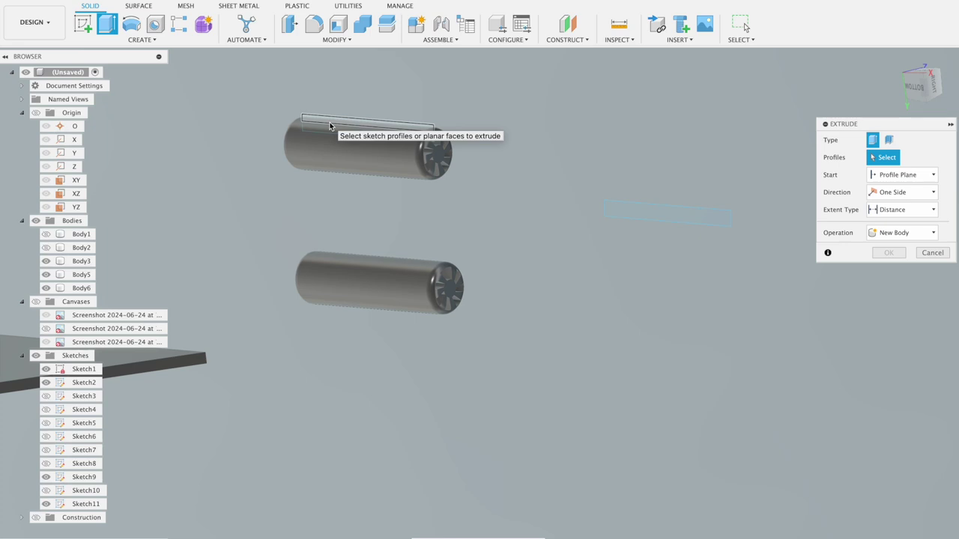
pyautogui.click(332, 125)
pyautogui.scroll(5, 388, 101)
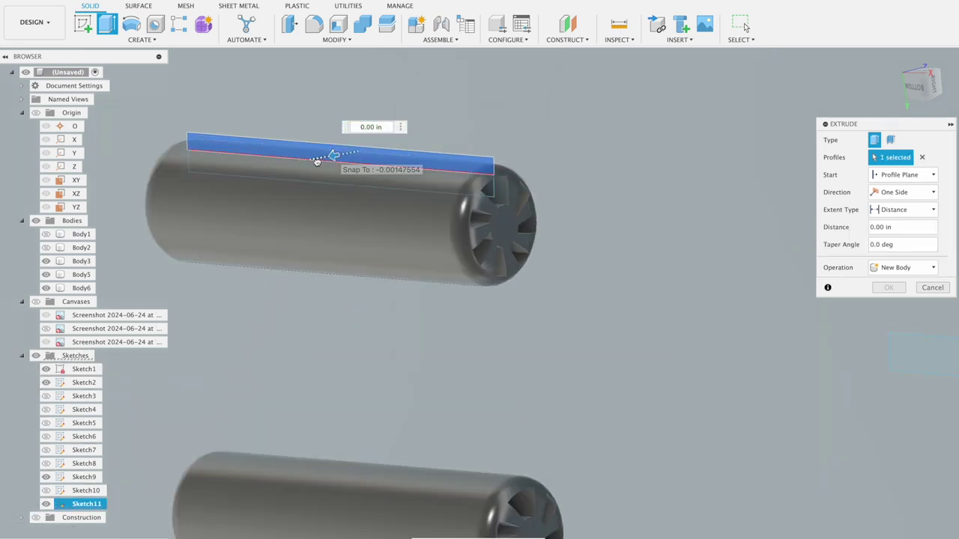
pyautogui.moveTo(317, 162); pyautogui.dragTo(307, 164)
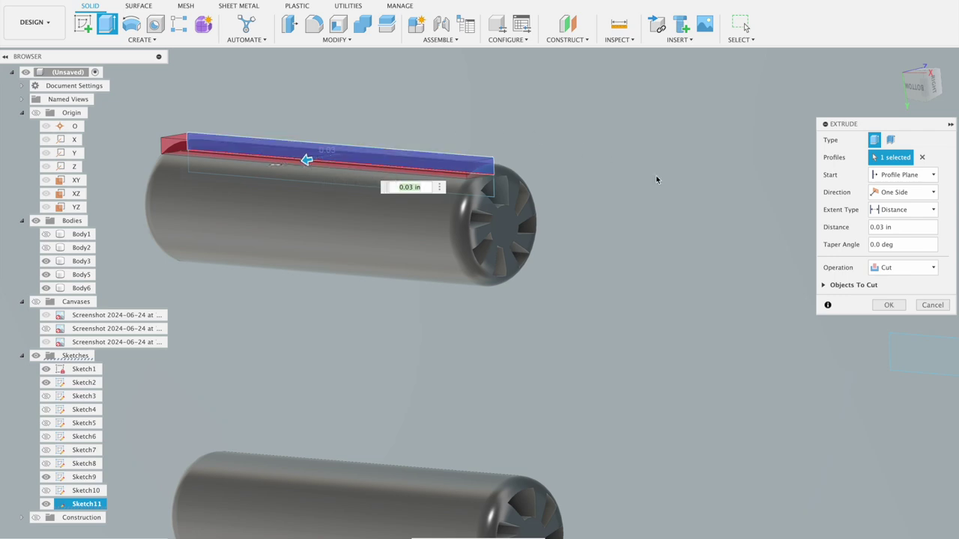
pyautogui.moveTo(652, 176)
pyautogui.keyDown('shift'); pyautogui.mouseDown(button='middle')
pyautogui.moveTo(612, 168)
pyautogui.moveTo(606, 180)
pyautogui.mouseUp(button='middle'); pyautogui.keyUp('shift')
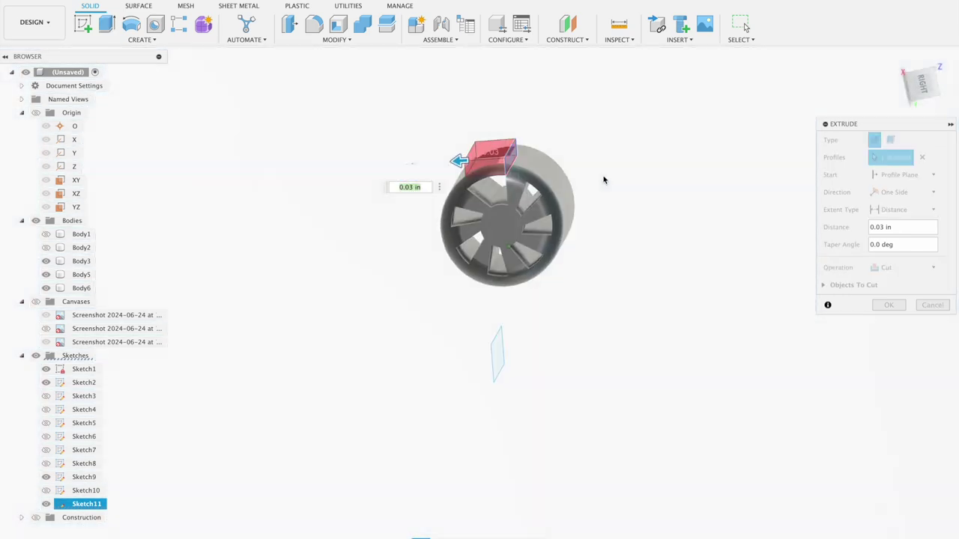
pyautogui.click(890, 193)
pyautogui.click(895, 229)
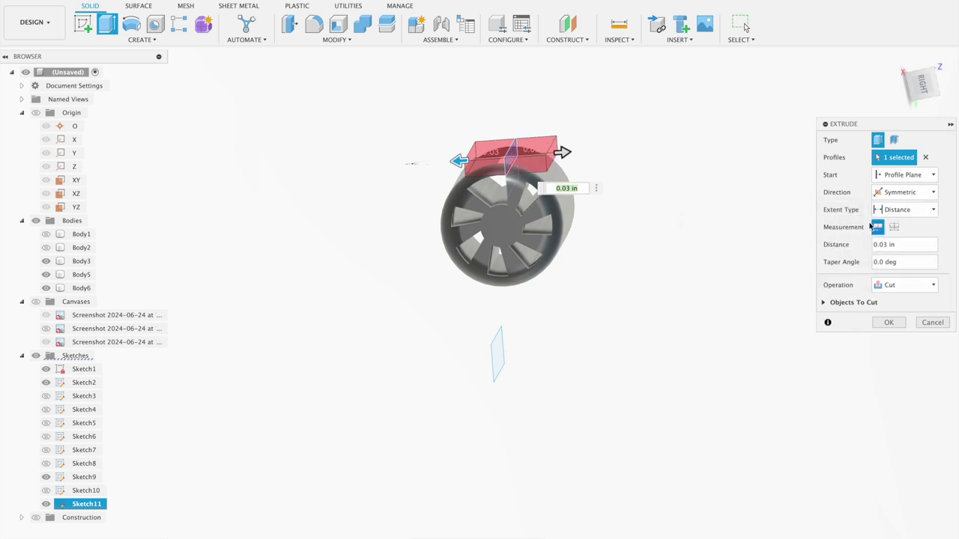
pyautogui.moveTo(560, 155); pyautogui.dragTo(550, 156)
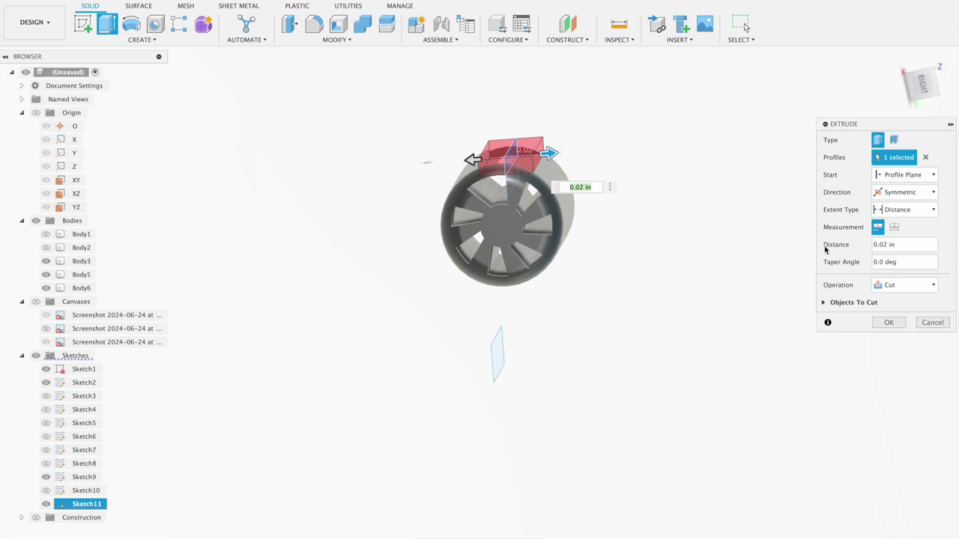
pyautogui.click(880, 285)
pyautogui.click(887, 298)
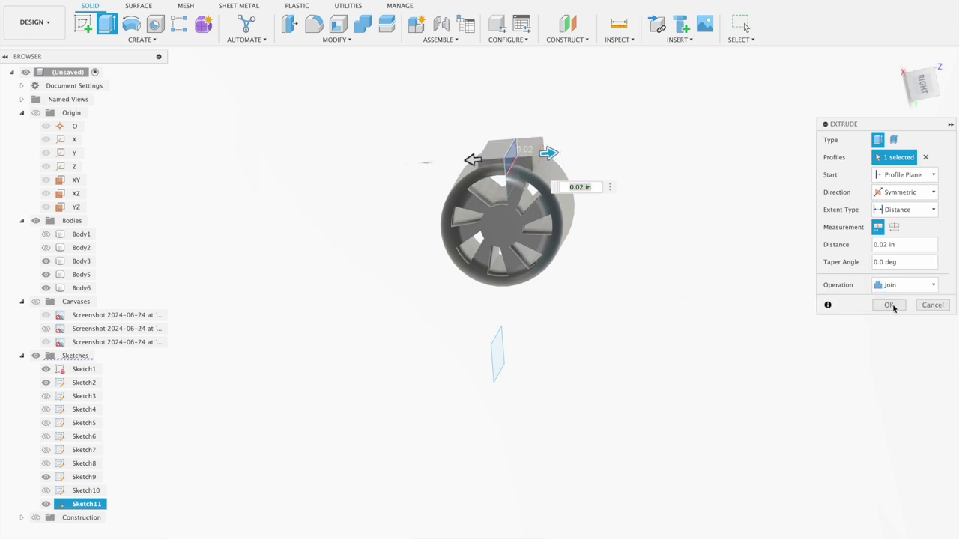
pyautogui.click(887, 307)
pyautogui.scroll(-2, 681, 237)
pyautogui.scroll(-3, 675, 255)
pyautogui.moveTo(267, 249); pyautogui.dragTo(417, 235, button='middle')
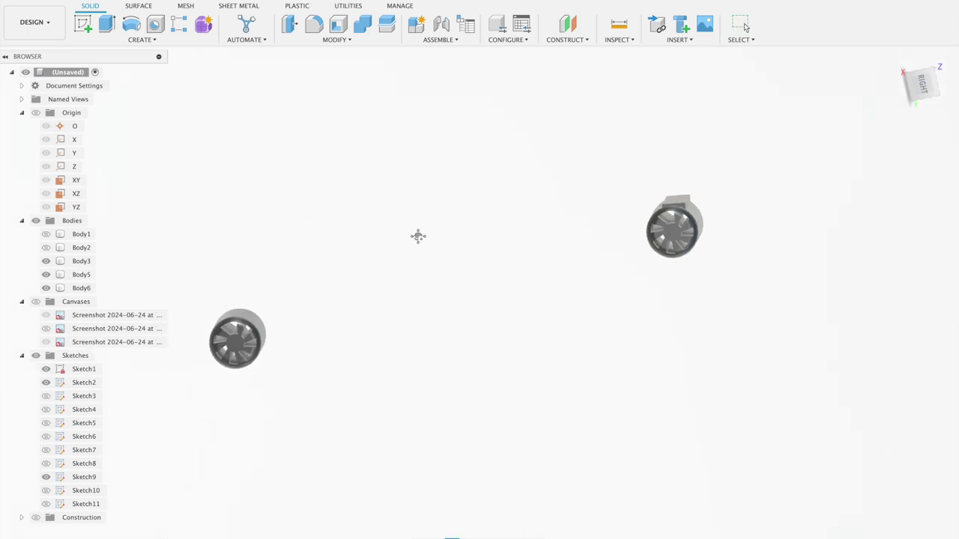
# Start Sketch12 on the lower engine pod's face.
pyautogui.scroll(3, 392, 229)
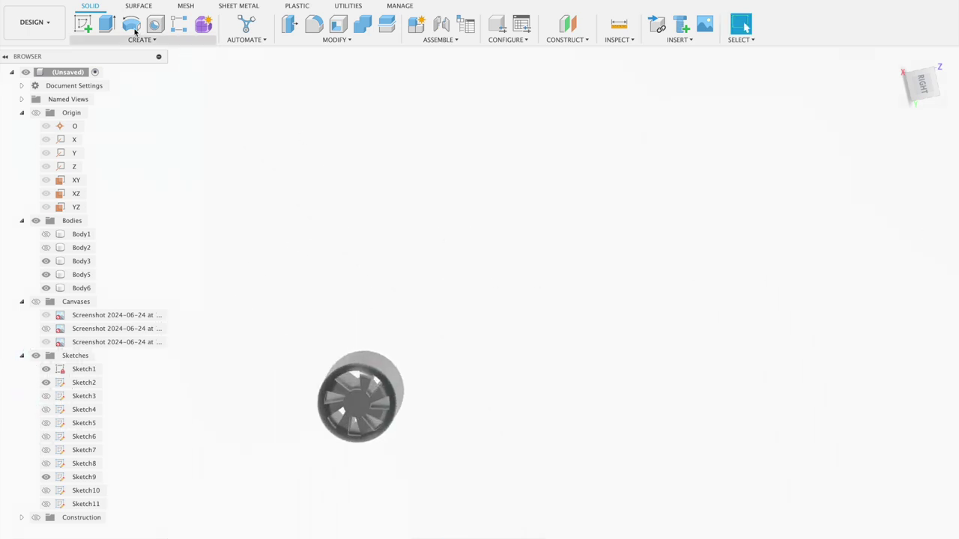
pyautogui.click(84, 24)
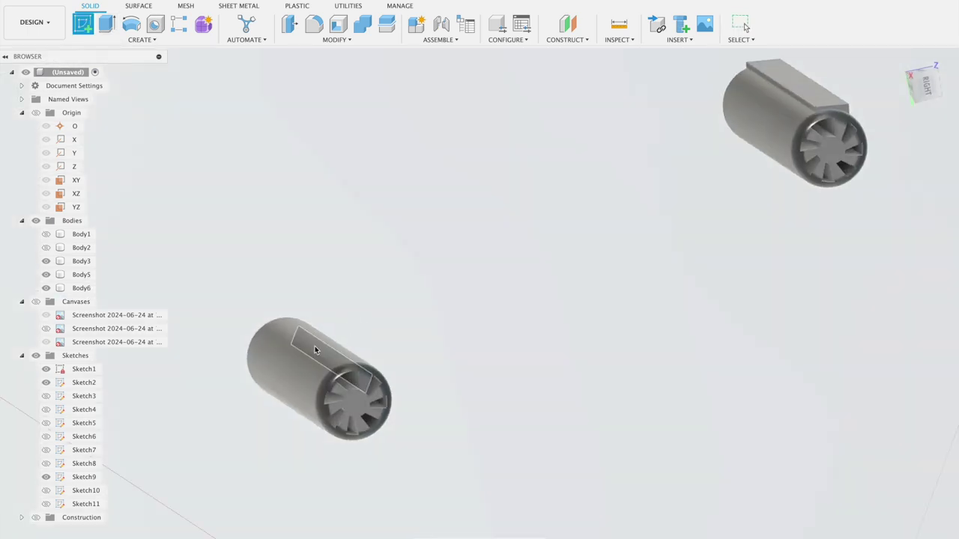
pyautogui.scroll(3, 274, 323)
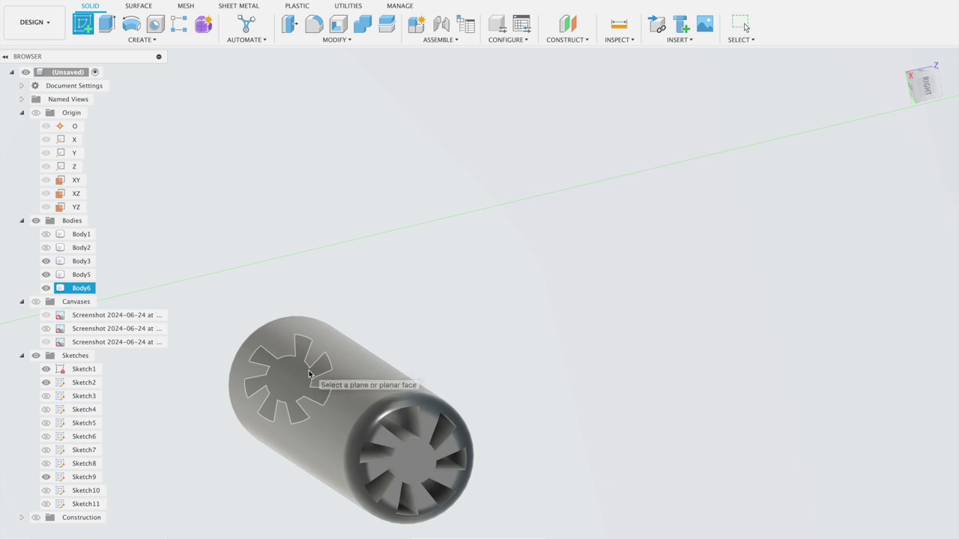
pyautogui.keyDown('shift'); pyautogui.moveTo(301, 299); pyautogui.dragTo(359, 355, button='middle'); pyautogui.keyUp('shift')
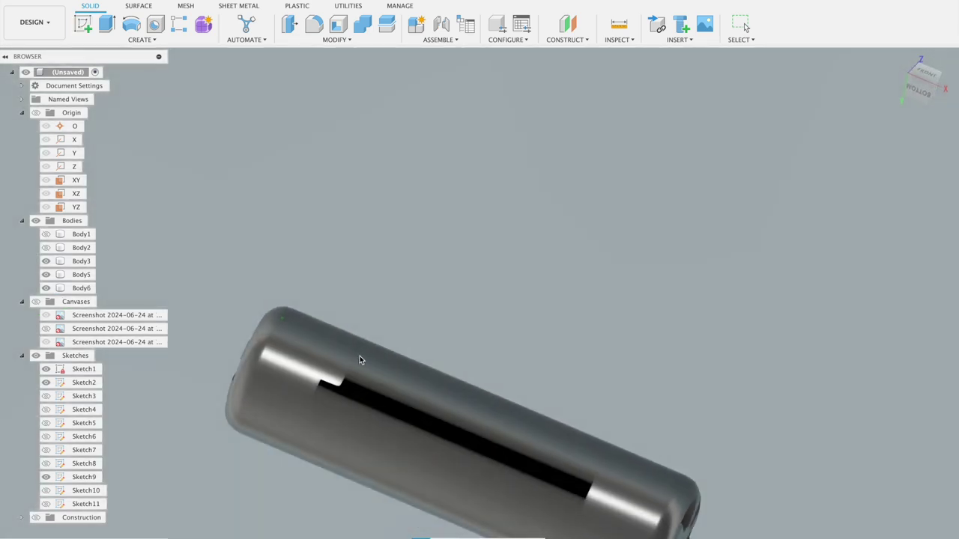
pyautogui.click(354, 367)
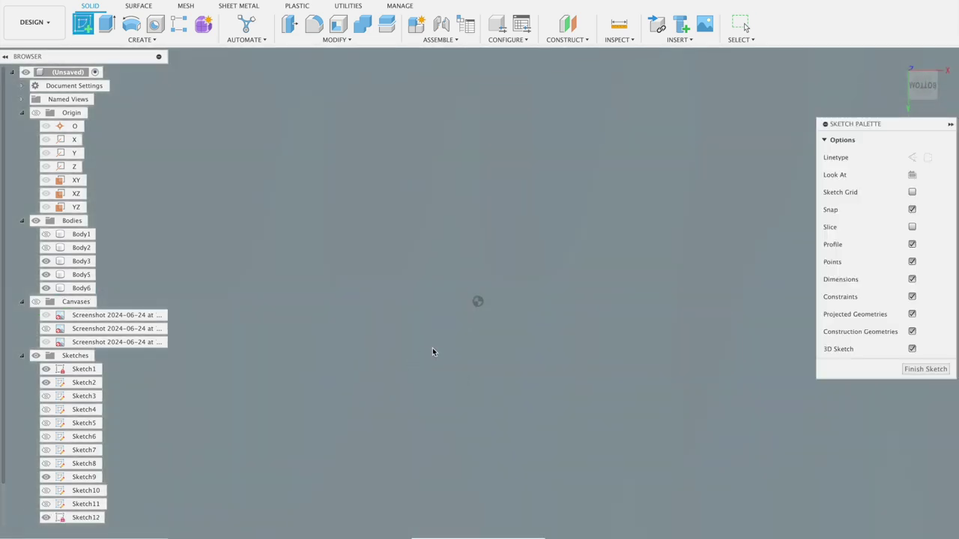
# Draw a rectangle spanning the pod from its left end to its right end.
pyautogui.scroll(10, 793, 351)
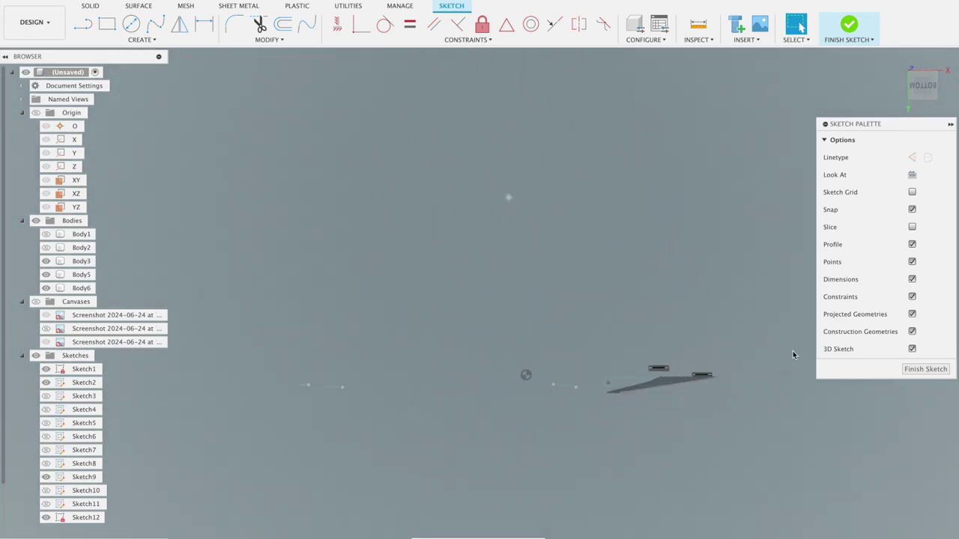
pyautogui.scroll(3, 400, 356)
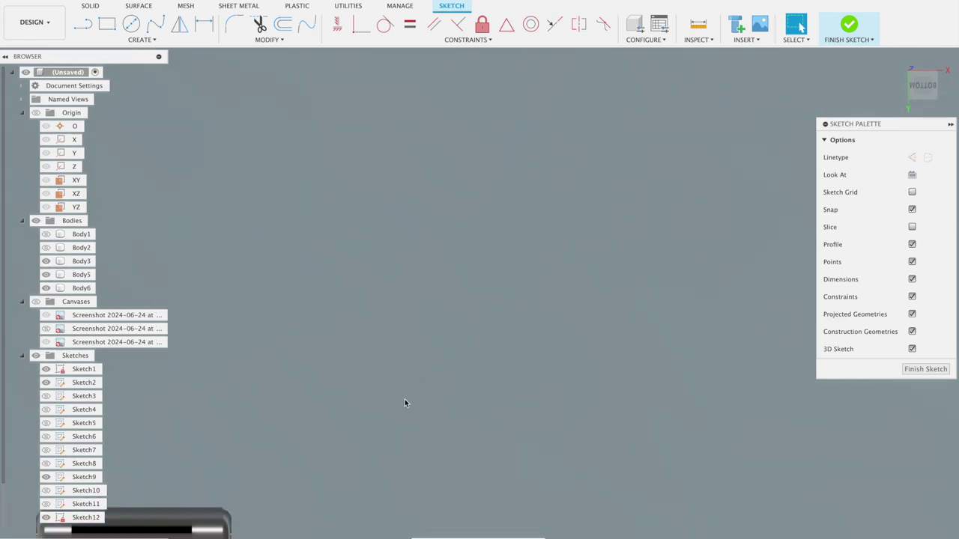
pyautogui.scroll(-3, 406, 397)
pyautogui.moveTo(419, 424)
pyautogui.mouseDown(button='middle')
pyautogui.moveTo(385, 242)
pyautogui.moveTo(463, 251)
pyautogui.moveTo(458, 275)
pyautogui.mouseUp(button='middle')
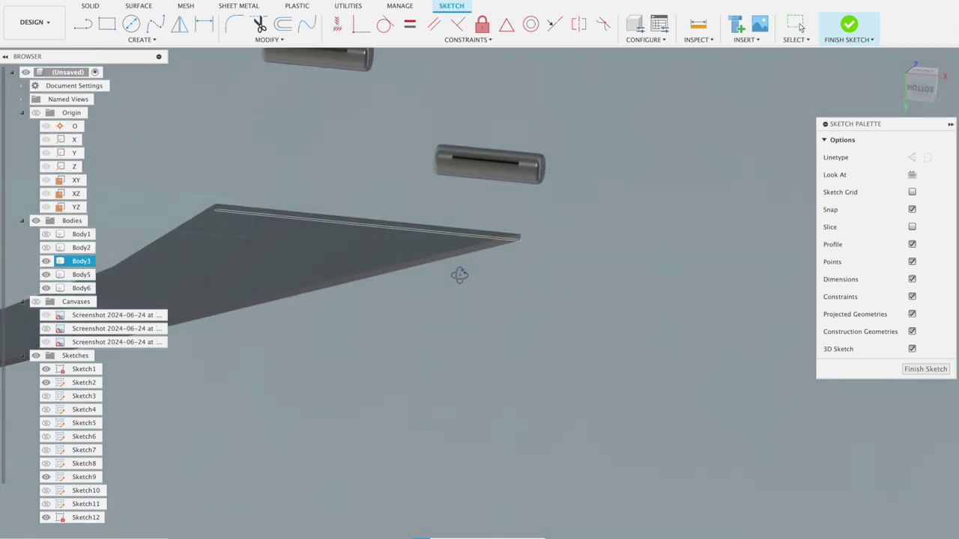
pyautogui.scroll(3, 529, 198)
pyautogui.scroll(4, 529, 198)
pyautogui.moveTo(514, 172); pyautogui.dragTo(494, 419, button='middle')
pyautogui.press('r')
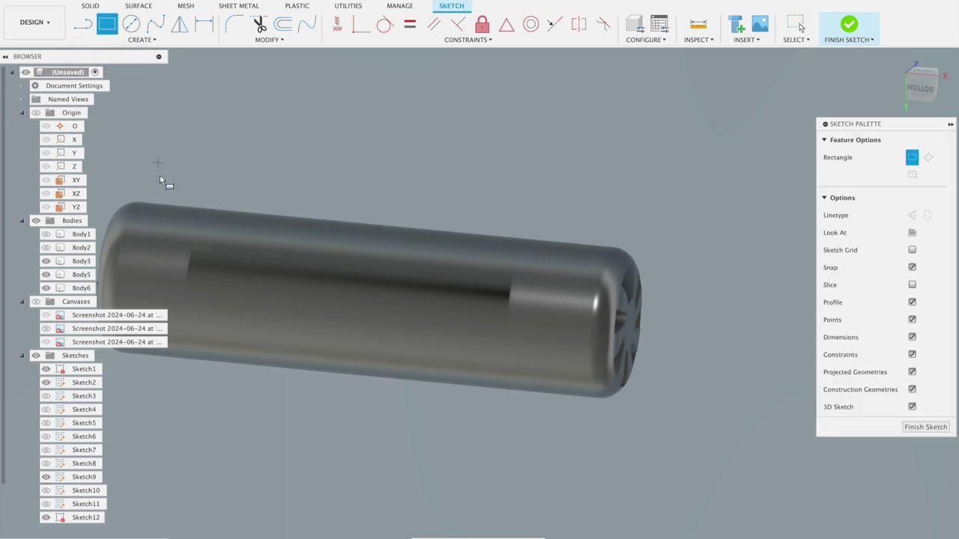
pyautogui.click(132, 213)
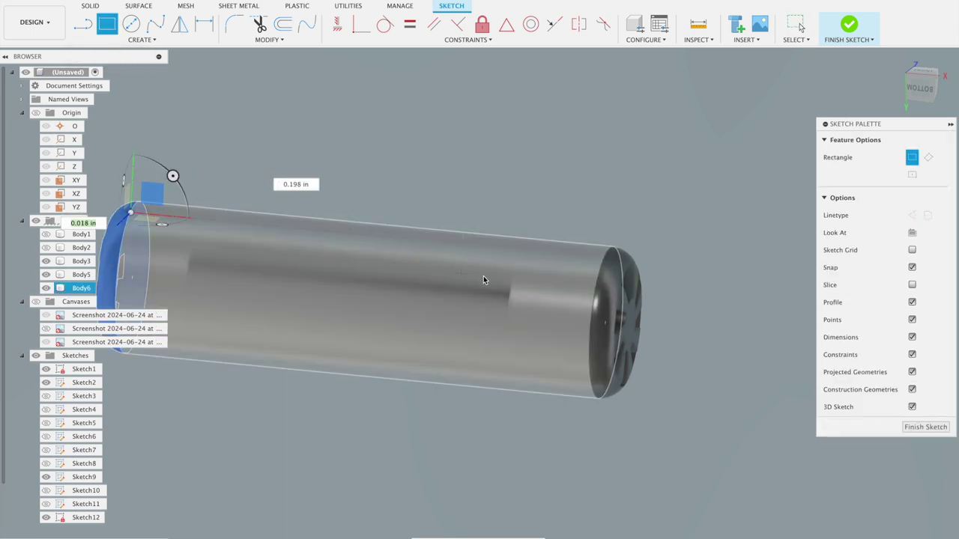
pyautogui.click(595, 290)
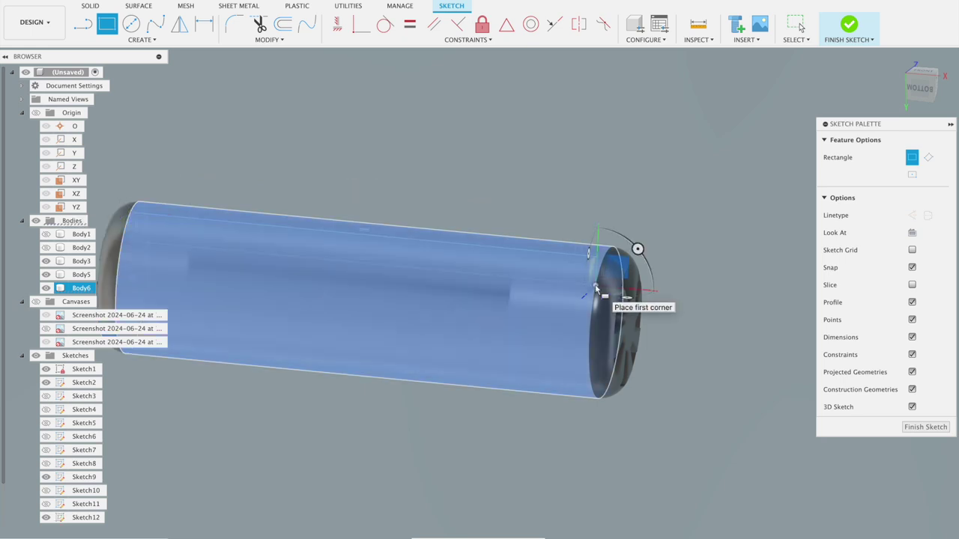
# Finish the sketch and extrude the nacelle strip symmetrically, settling the depth at 0.03 in.
pyautogui.click(850, 29)
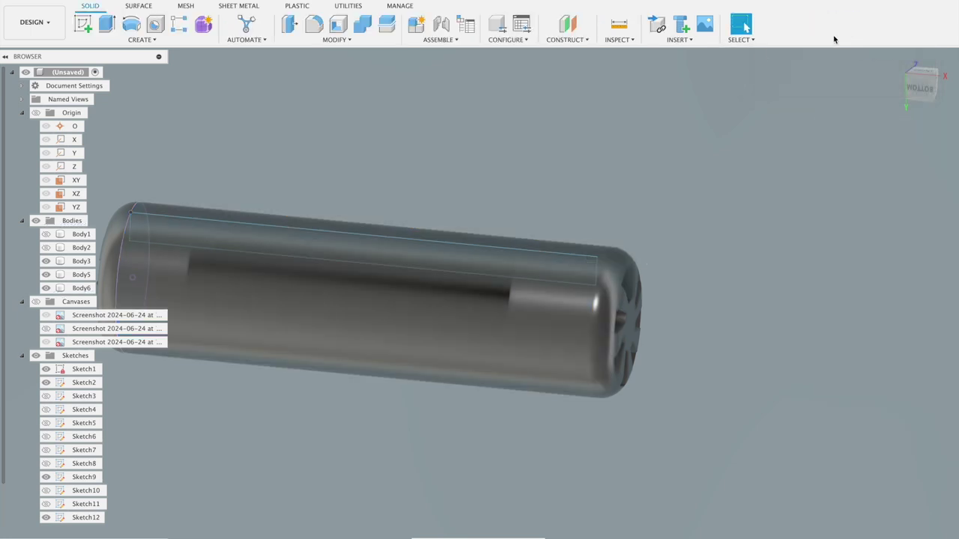
pyautogui.click(124, 42)
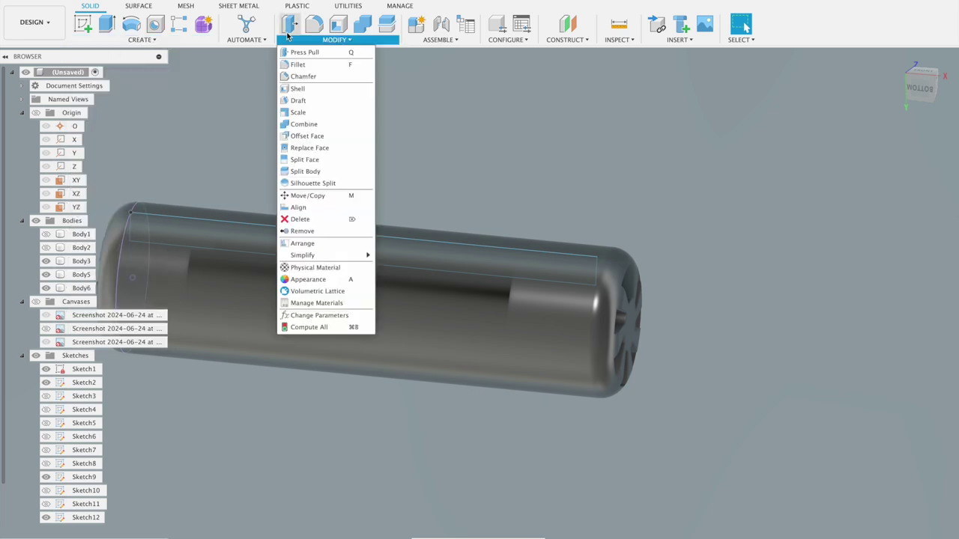
pyautogui.click(106, 24)
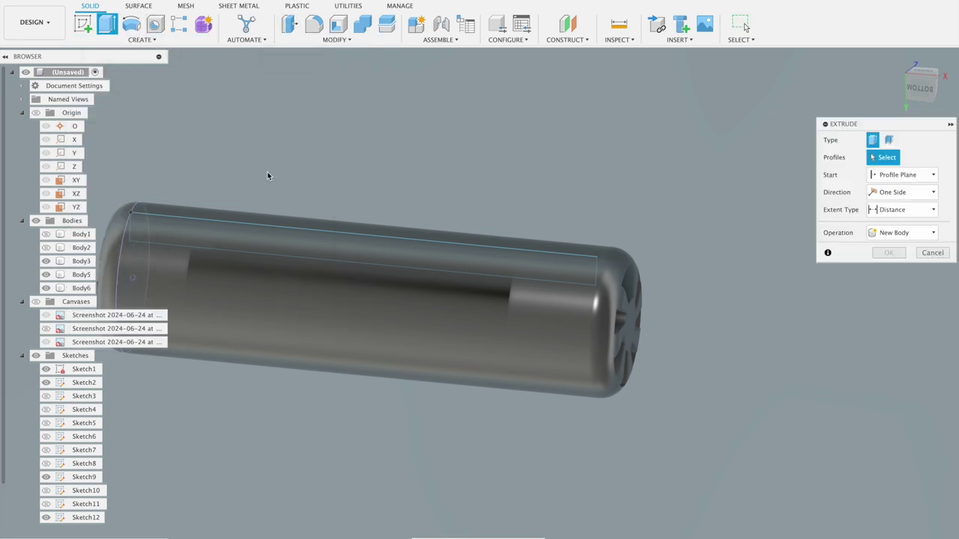
pyautogui.click(281, 230)
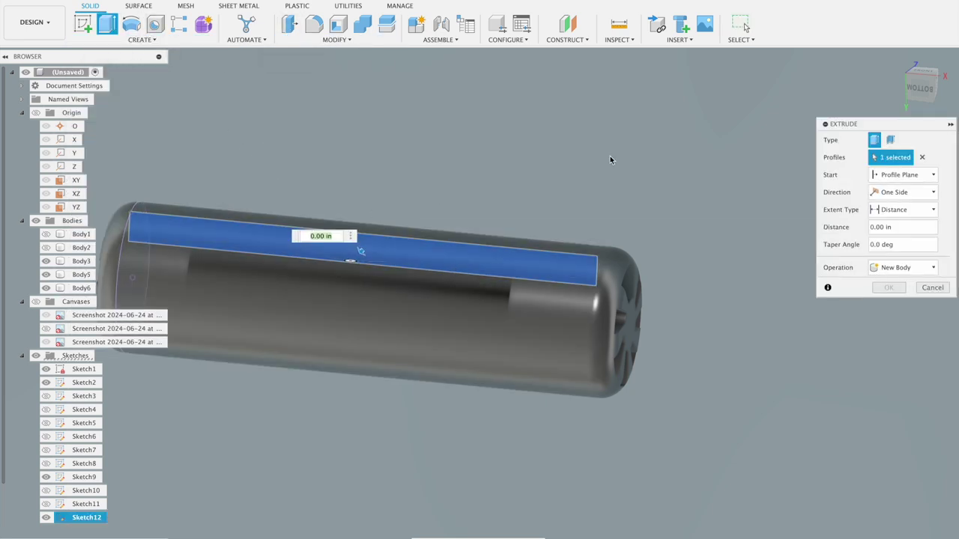
pyautogui.keyDown('shift'); pyautogui.moveTo(609, 156); pyautogui.dragTo(587, 164, button='middle'); pyautogui.keyUp('shift')
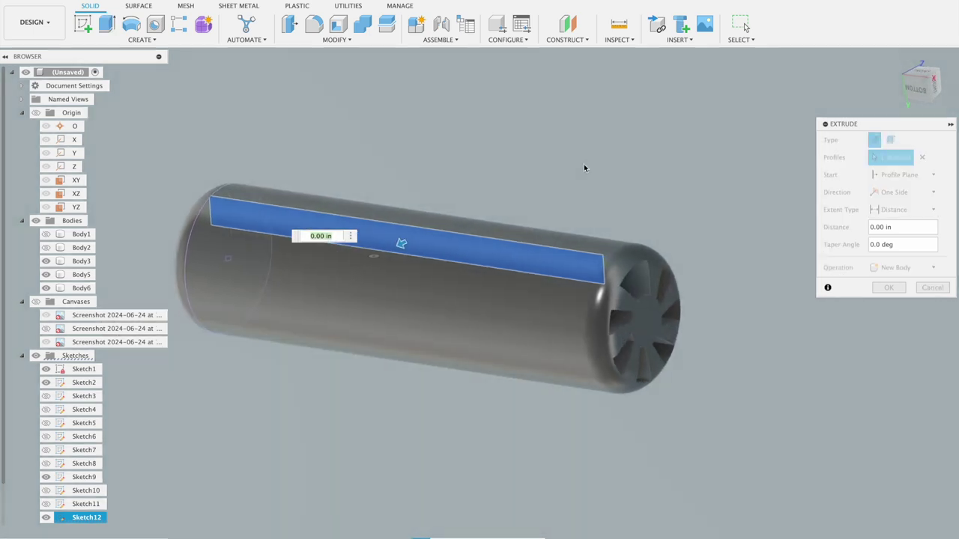
pyautogui.moveTo(397, 246); pyautogui.dragTo(417, 226)
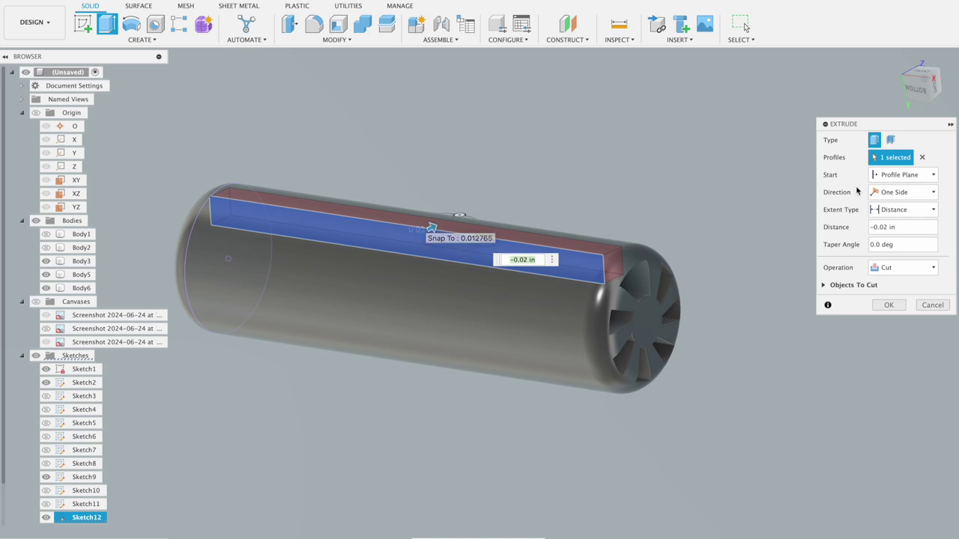
pyautogui.click(893, 192)
pyautogui.click(897, 232)
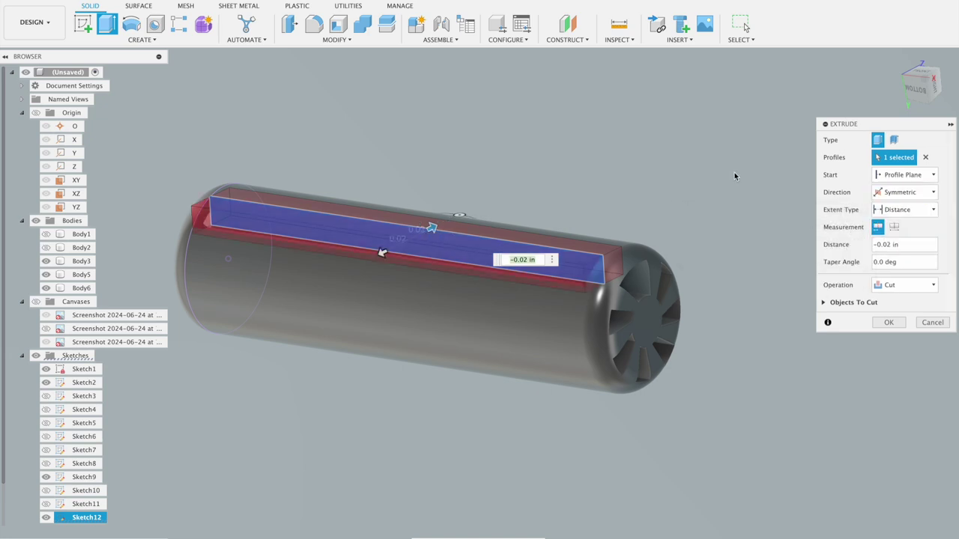
pyautogui.keyDown('shift'); pyautogui.moveTo(709, 174); pyautogui.dragTo(619, 204, button='middle'); pyautogui.keyUp('shift')
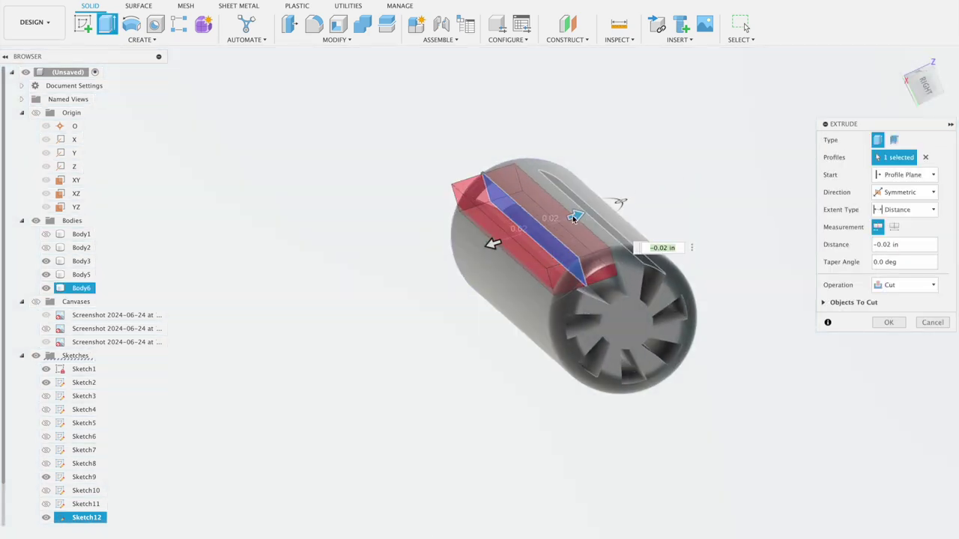
pyautogui.moveTo(574, 215); pyautogui.dragTo(608, 204)
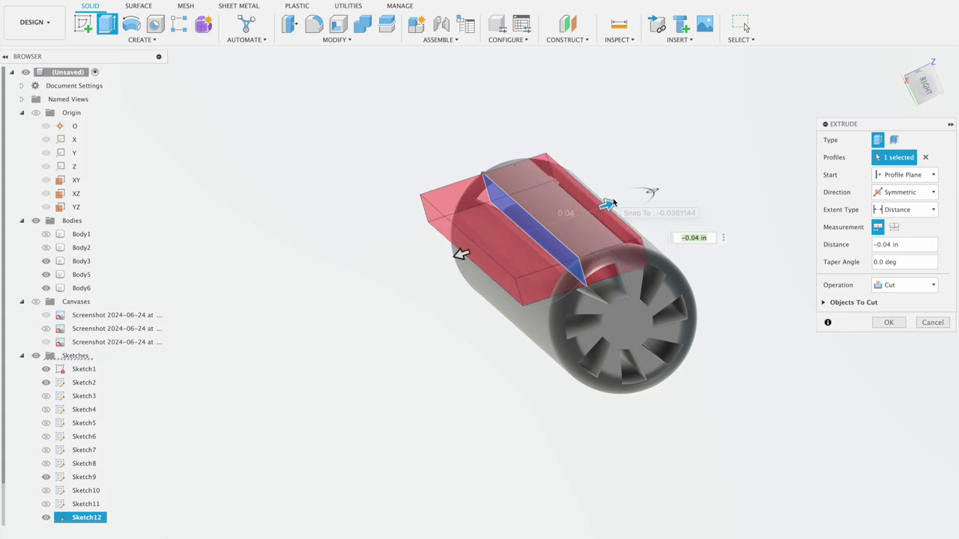
pyautogui.moveTo(609, 203); pyautogui.dragTo(765, 194)
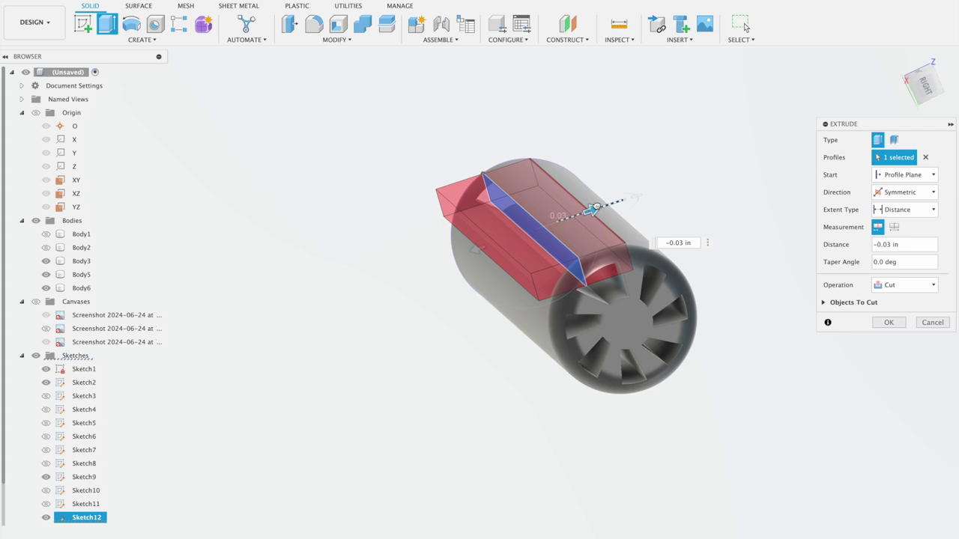
# Switch the extrusion to Two Sides at -0.03 in and 0.00 in, set it to Join, and commit.
pyautogui.click(877, 194)
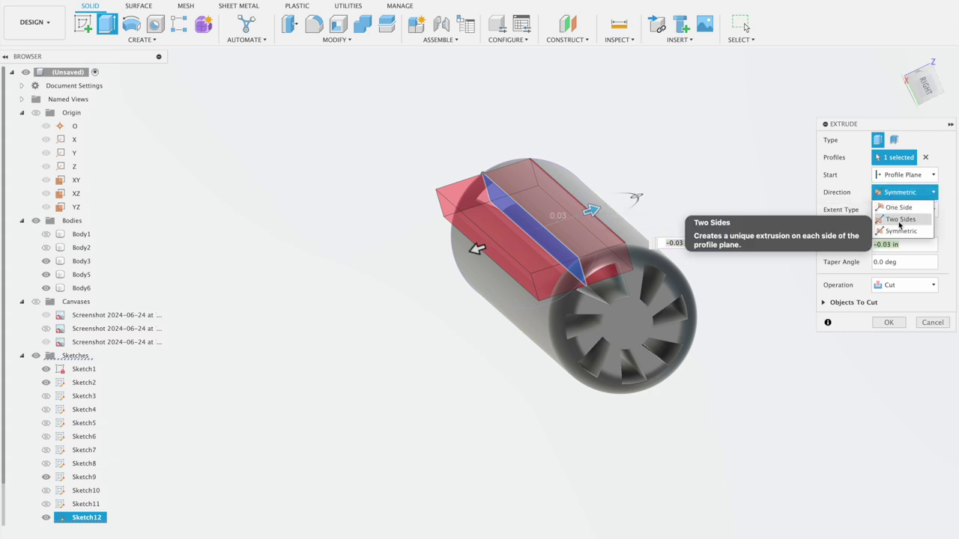
pyautogui.click(898, 218)
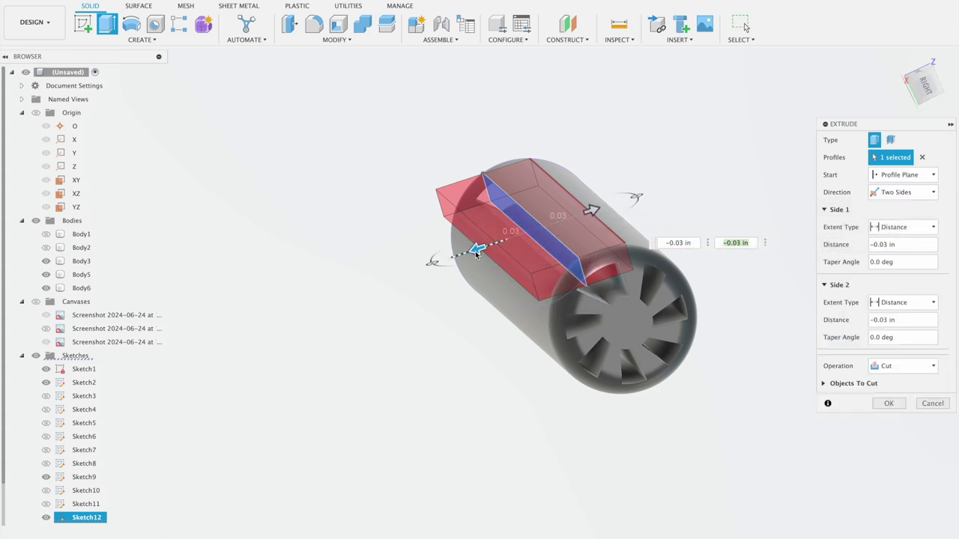
pyautogui.moveTo(477, 249); pyautogui.dragTo(524, 233)
pyautogui.moveTo(727, 182)
pyautogui.keyDown('shift'); pyautogui.mouseDown(button='middle')
pyautogui.moveTo(715, 170)
pyautogui.moveTo(728, 215)
pyautogui.mouseUp(button='middle'); pyautogui.keyUp('shift')
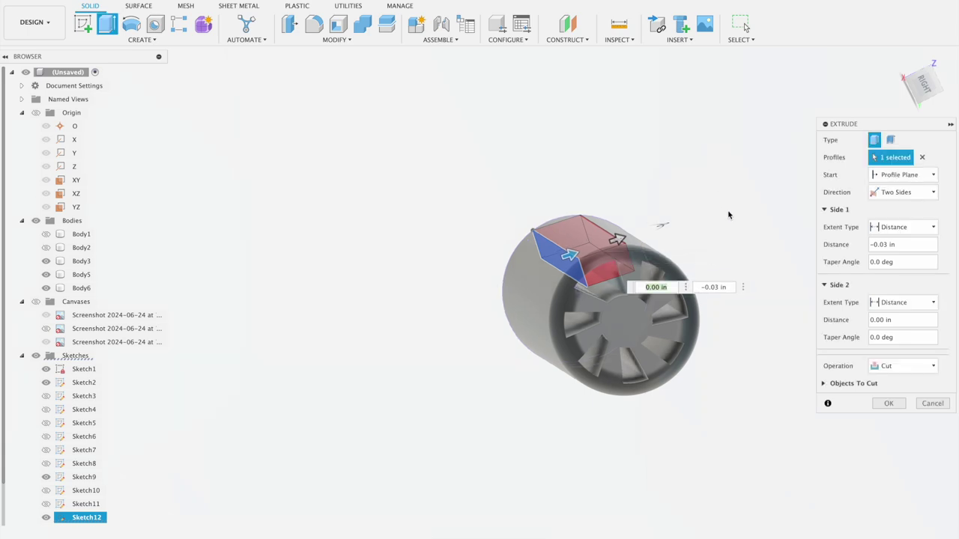
pyautogui.click(893, 371)
pyautogui.click(897, 383)
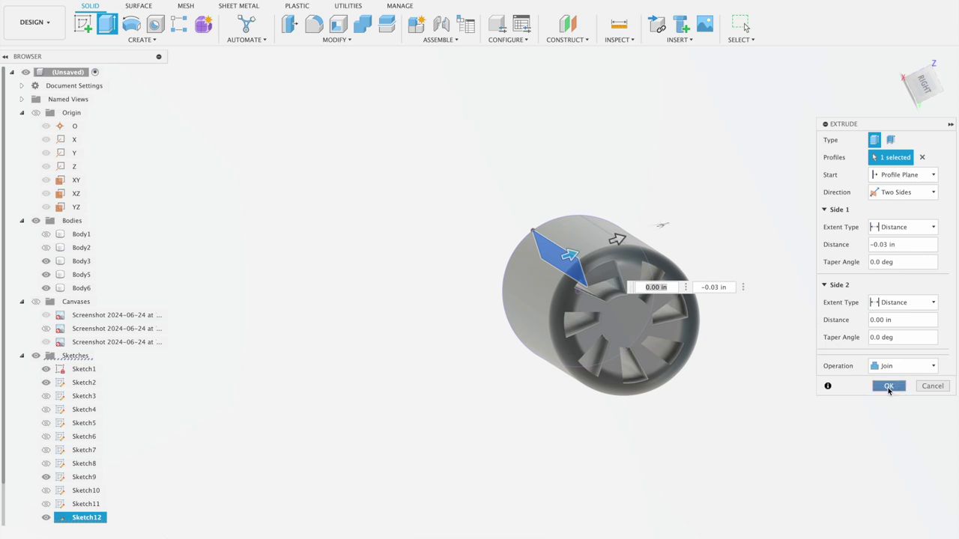
pyautogui.click(889, 386)
pyautogui.keyDown('shift'); pyautogui.moveTo(786, 292); pyautogui.dragTo(787, 283, button='middle'); pyautogui.keyUp('shift')
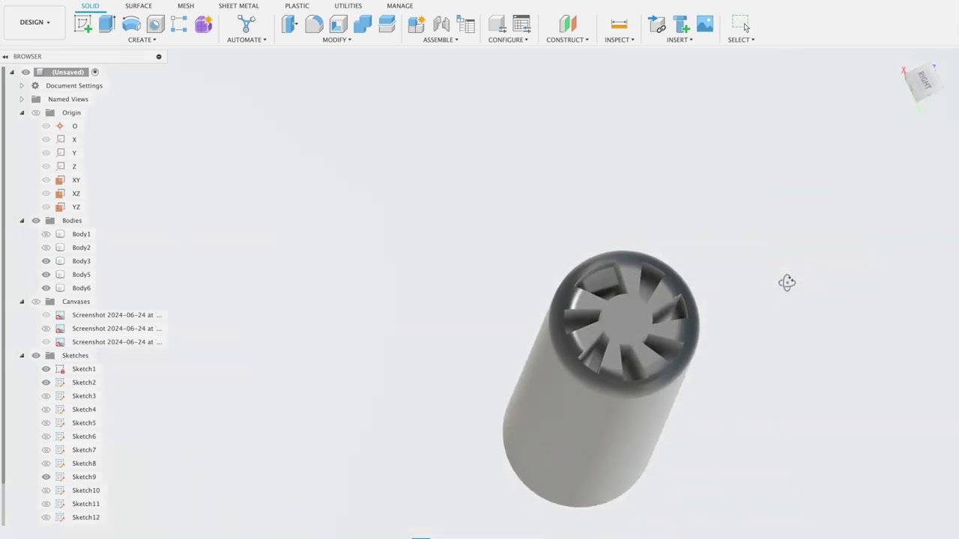
pyautogui.click(106, 24)
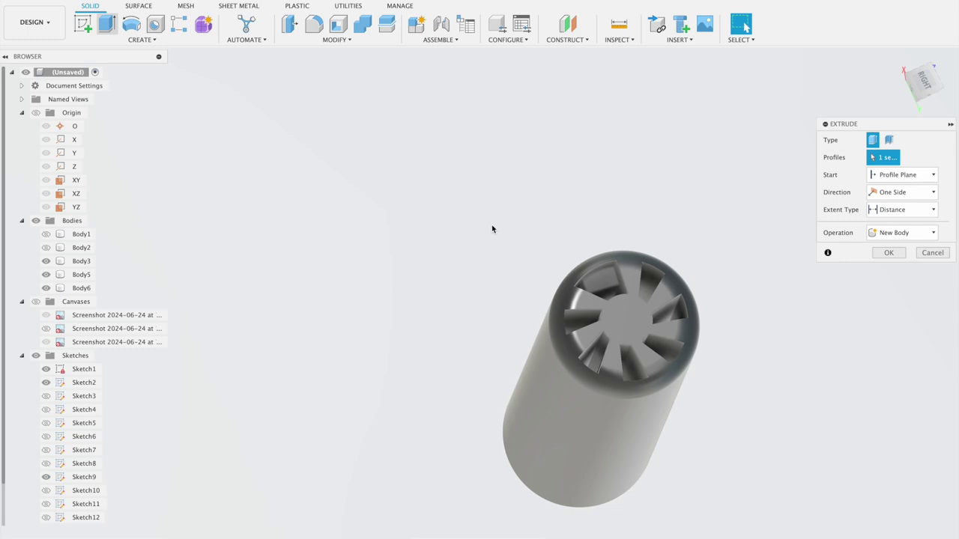
pyautogui.click(588, 291)
pyautogui.scroll(3, 592, 287)
pyautogui.scroll(2, 592, 289)
pyautogui.scroll(2, 614, 299)
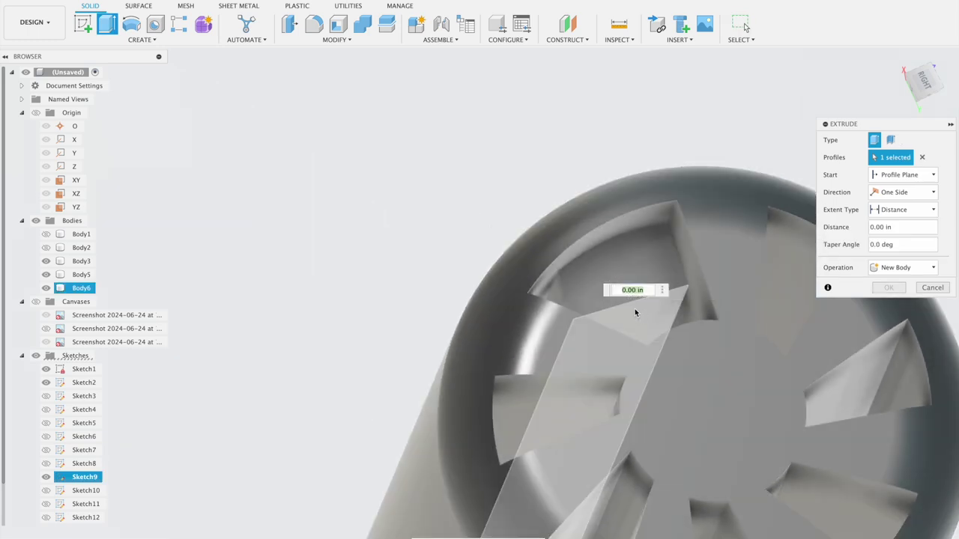
pyautogui.click(635, 312)
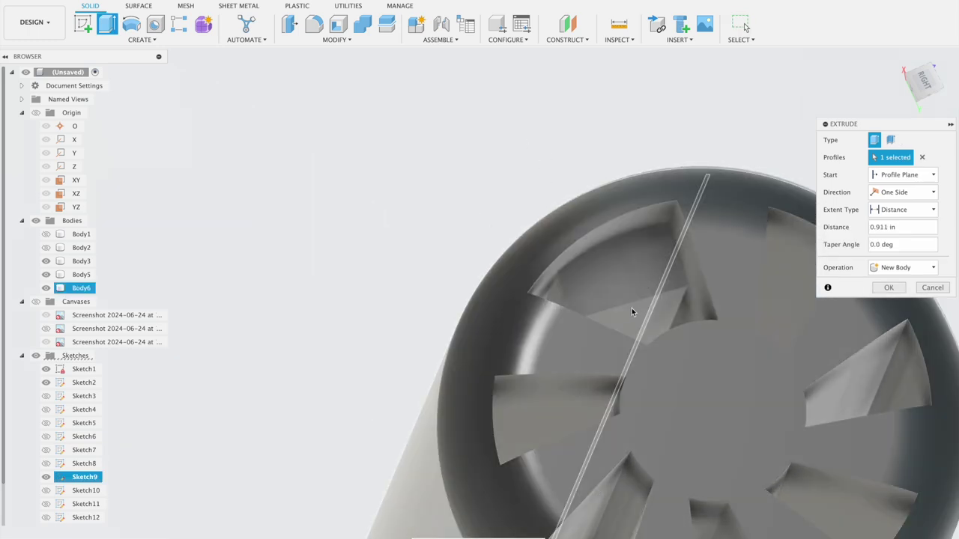
pyautogui.click(933, 288)
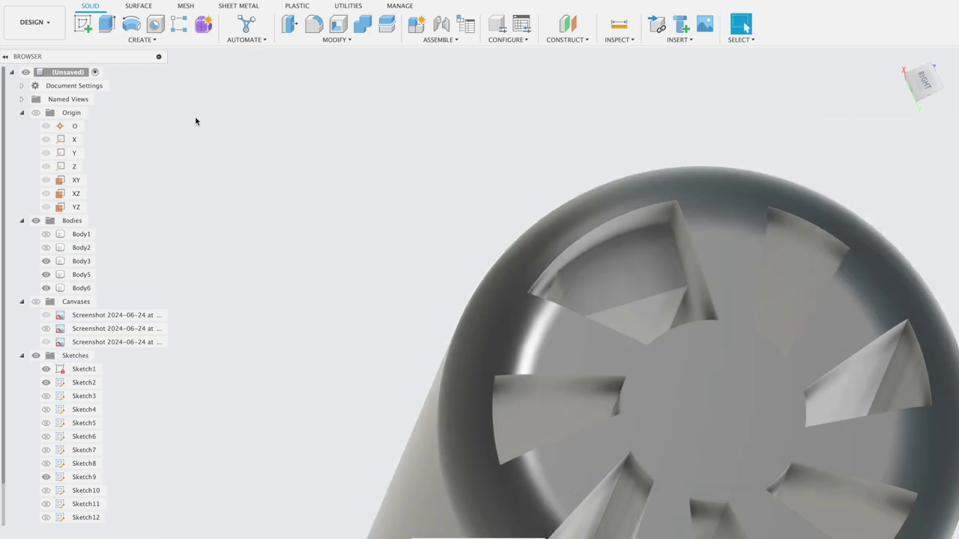
pyautogui.click(107, 24)
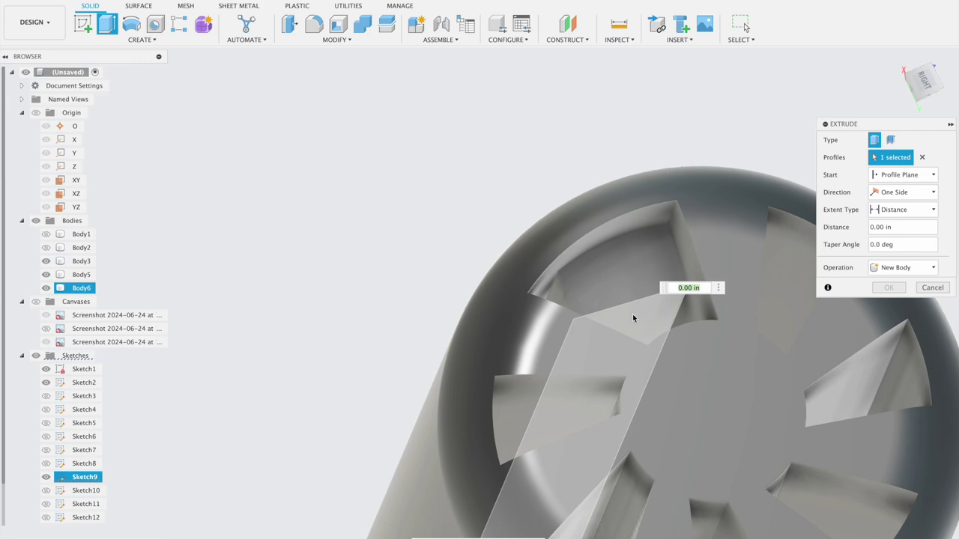
pyautogui.click(632, 314)
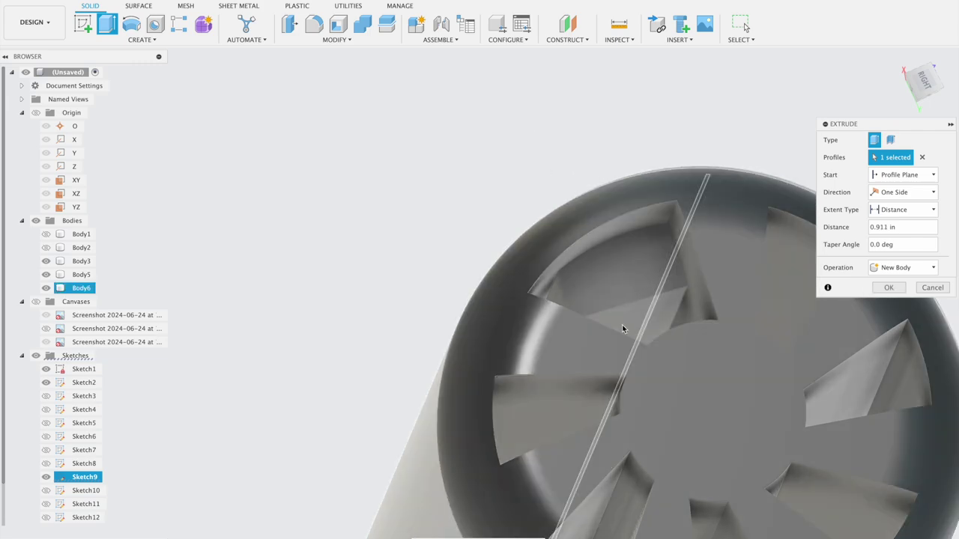
pyautogui.press('Return')
pyautogui.moveTo(493, 111)
pyautogui.keyDown('shift'); pyautogui.mouseDown(button='middle')
pyautogui.moveTo(507, 125)
pyautogui.moveTo(483, 102)
pyautogui.moveTo(582, 188)
pyautogui.mouseUp(button='middle'); pyautogui.keyUp('shift')
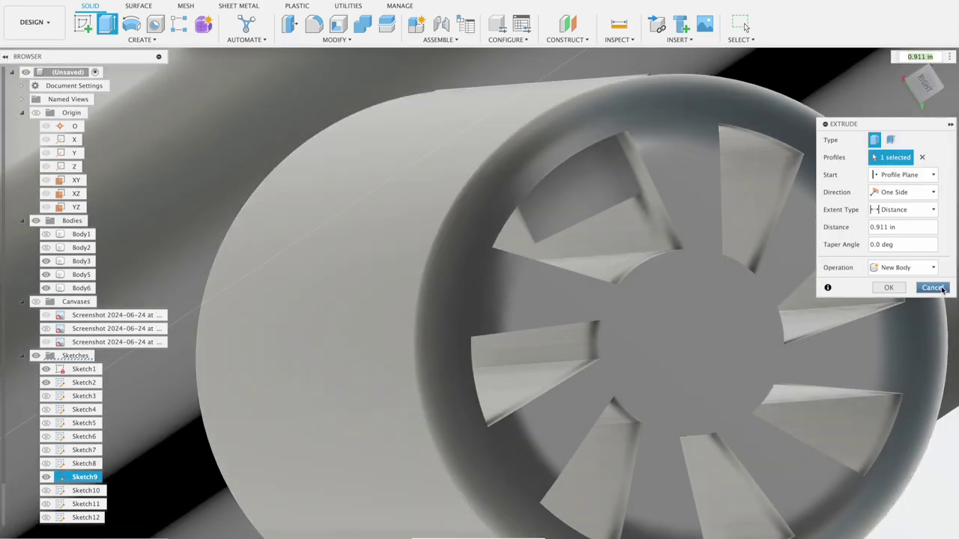
pyautogui.click(933, 288)
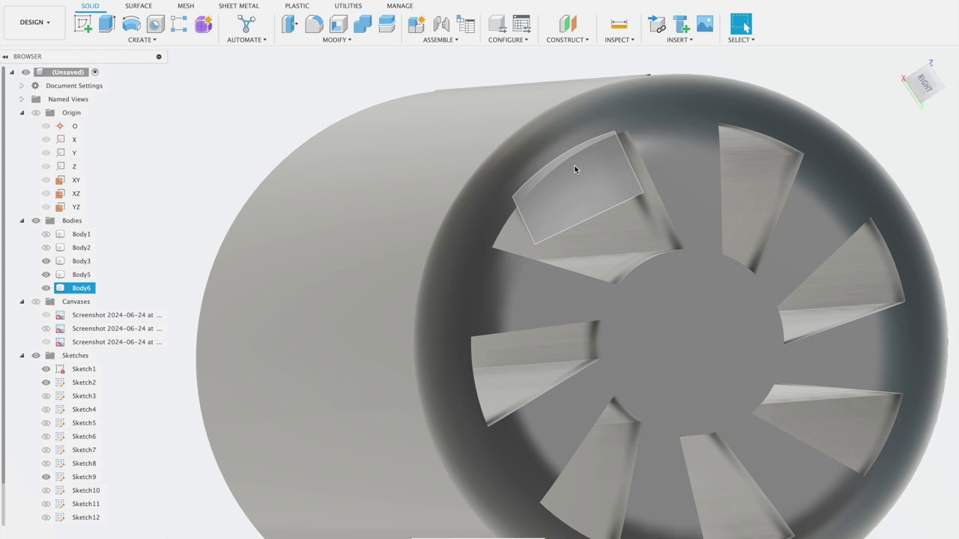
# Extrude the rectangle over the fan blades as a shallow cut of about 0.024 in.
pyautogui.keyDown('shift'); pyautogui.moveTo(586, 194); pyautogui.dragTo(579, 199, button='middle'); pyautogui.keyUp('shift')
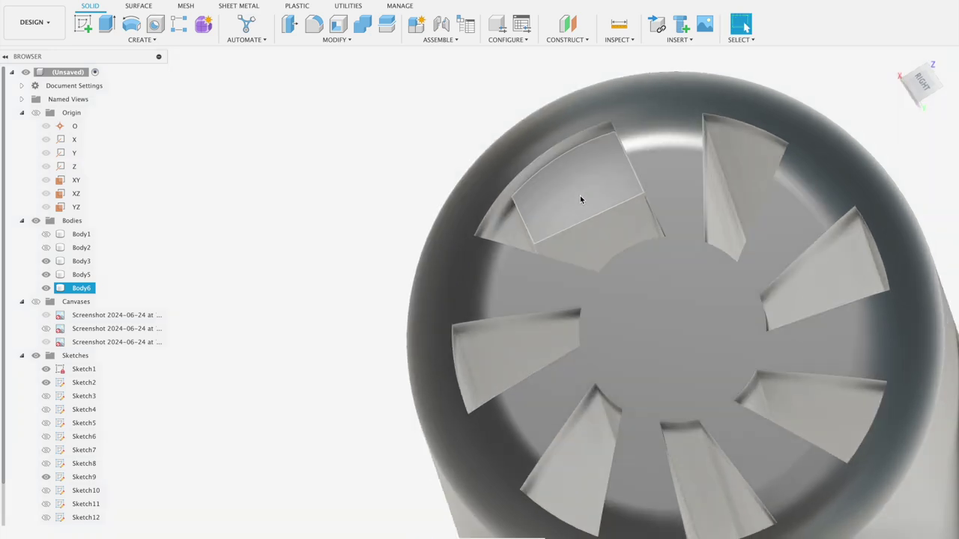
pyautogui.click(611, 228)
pyautogui.click(107, 25)
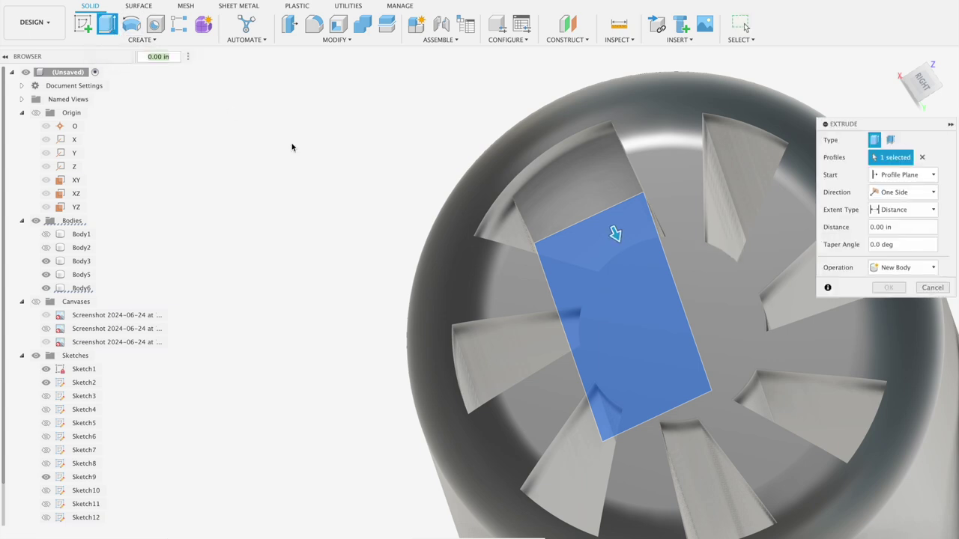
pyautogui.moveTo(613, 234); pyautogui.dragTo(552, 136)
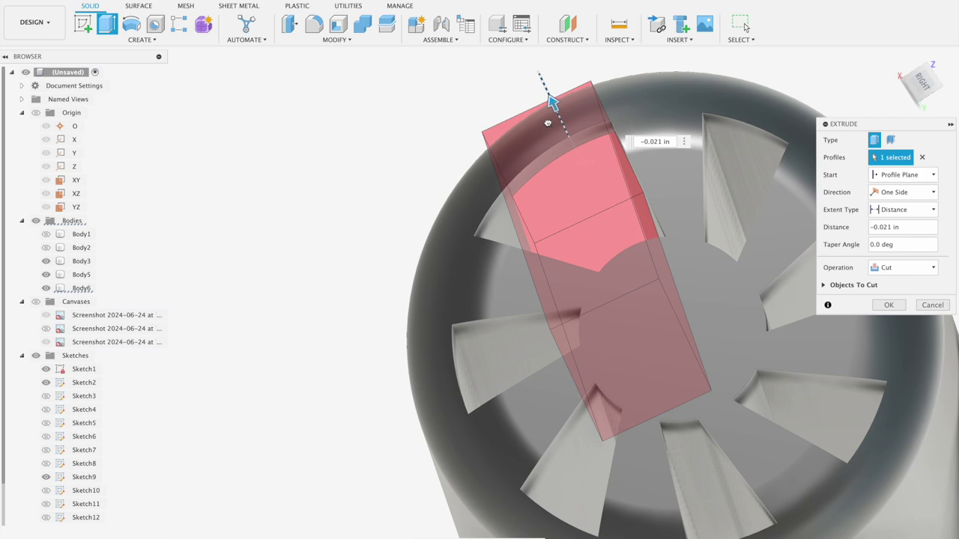
pyautogui.moveTo(553, 135); pyautogui.dragTo(517, 136)
pyautogui.keyDown('shift'); pyautogui.moveTo(517, 136); pyautogui.dragTo(531, 153, button='middle'); pyautogui.keyUp('shift')
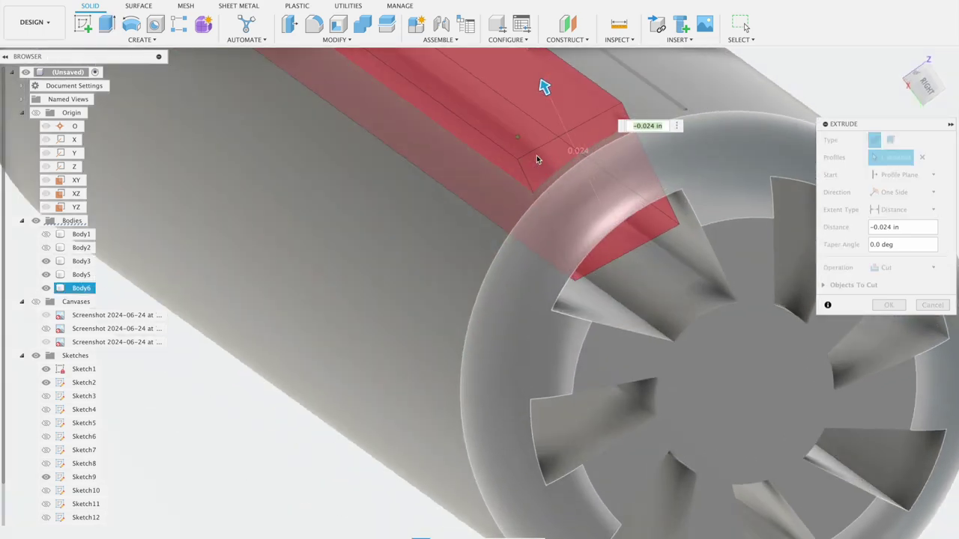
# Make it a two-sided extrusion with Side 1 at -0.025 in, set Join, and commit.
pyautogui.click(882, 192)
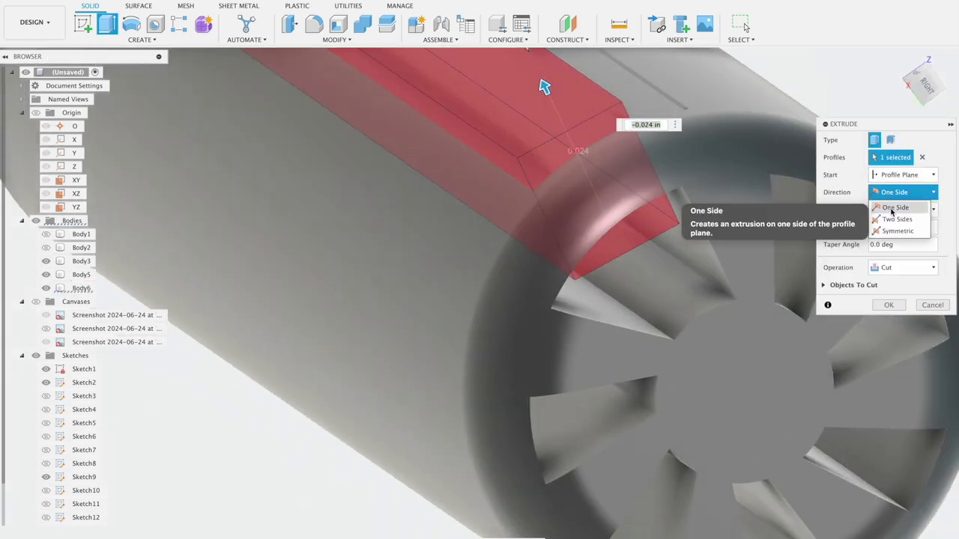
pyautogui.click(891, 216)
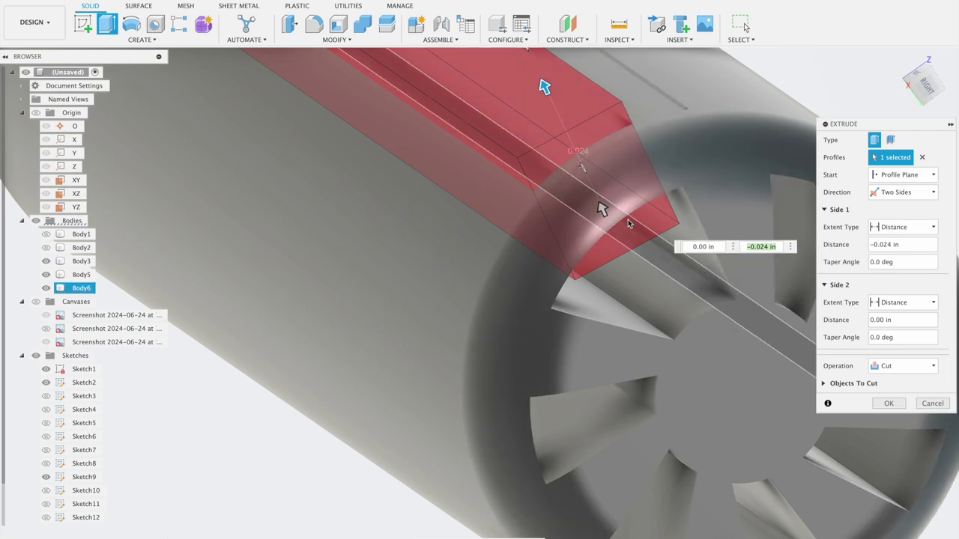
pyautogui.moveTo(602, 209); pyautogui.dragTo(583, 165)
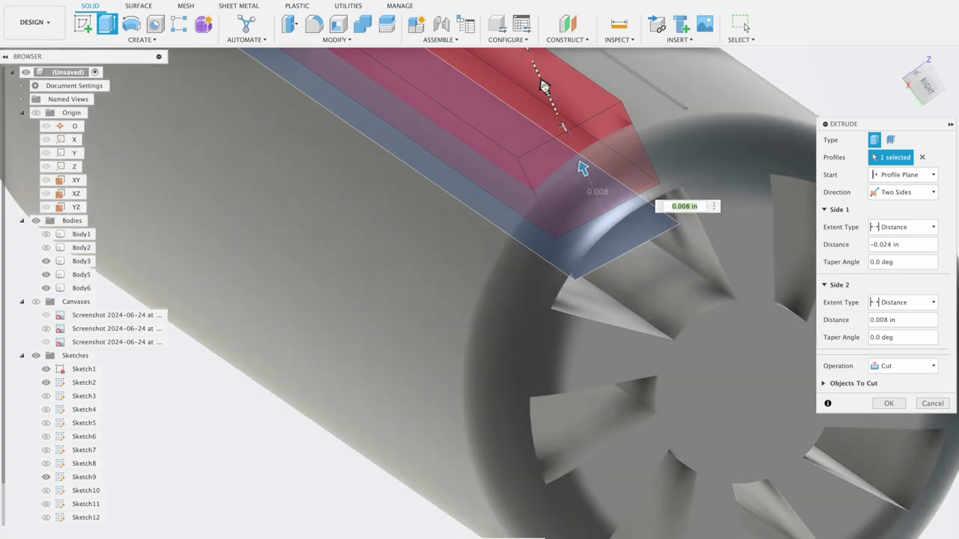
pyautogui.moveTo(545, 86); pyautogui.dragTo(540, 79)
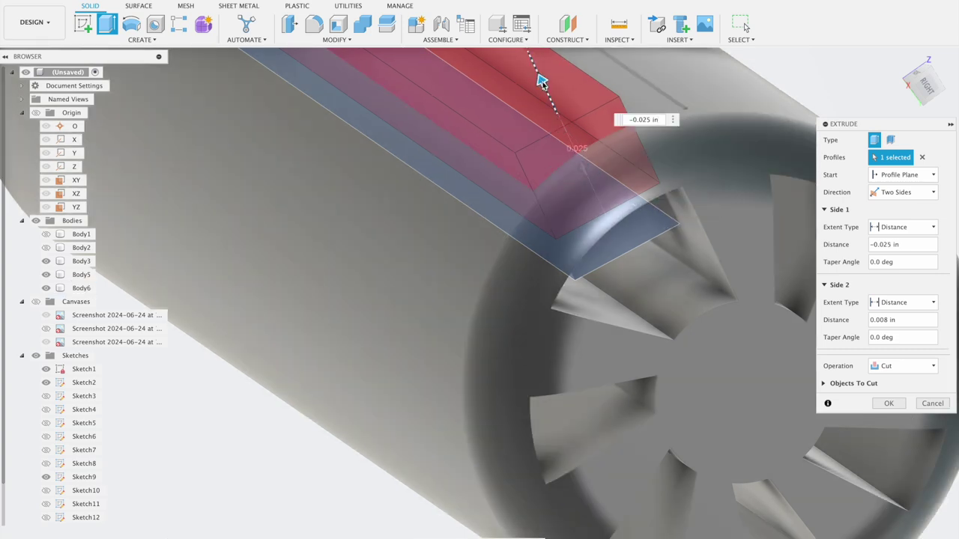
pyautogui.click(881, 366)
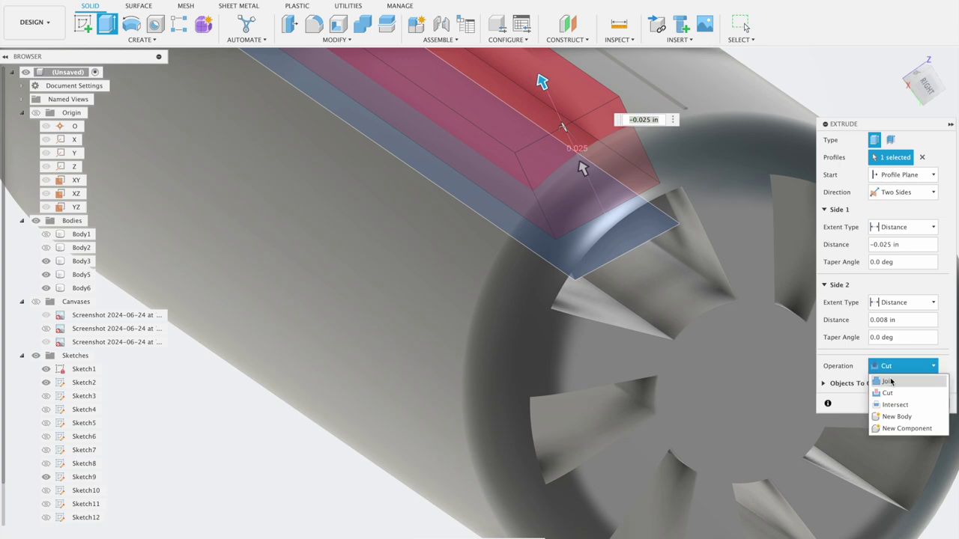
pyautogui.click(883, 367)
pyautogui.scroll(-3, 797, 309)
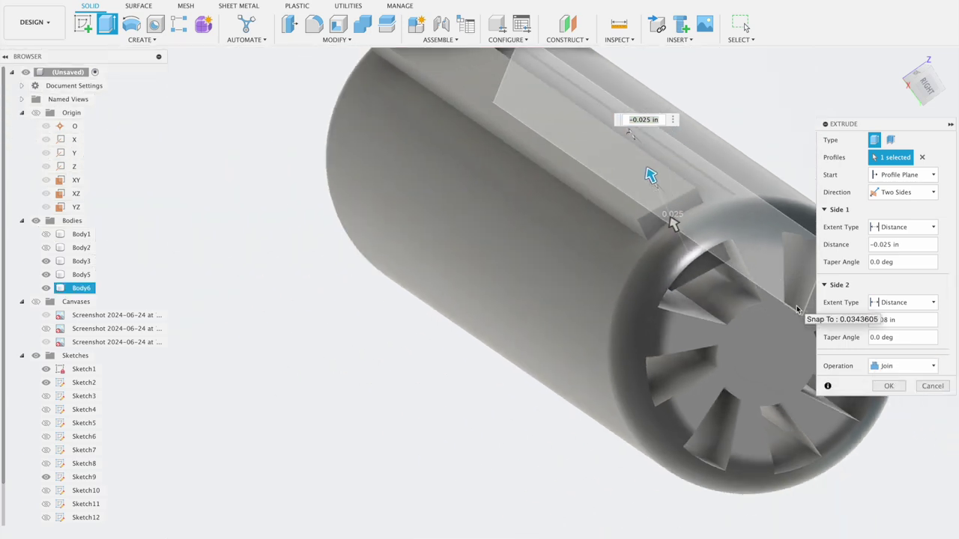
pyautogui.click(890, 386)
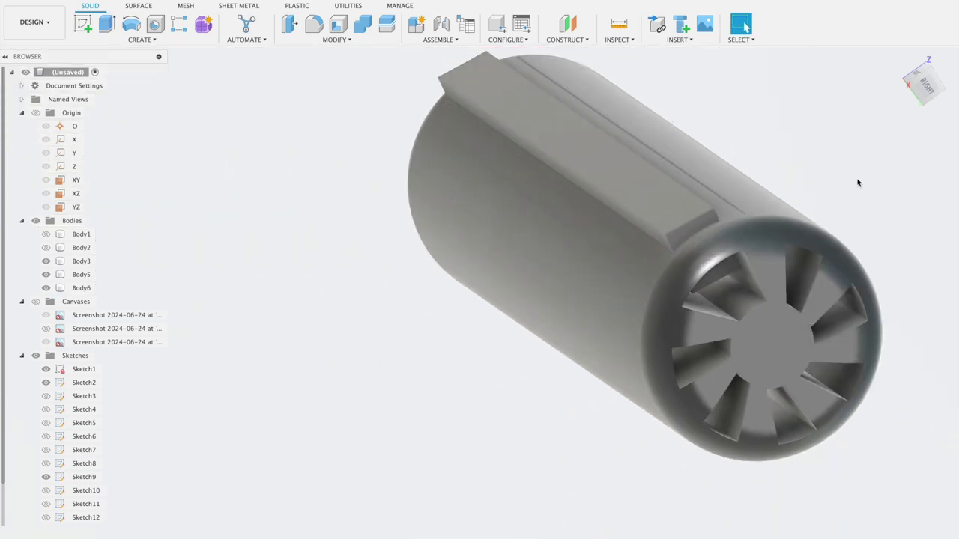
pyautogui.keyDown('shift'); pyautogui.moveTo(856, 182); pyautogui.dragTo(840, 167, button='middle'); pyautogui.keyUp('shift')
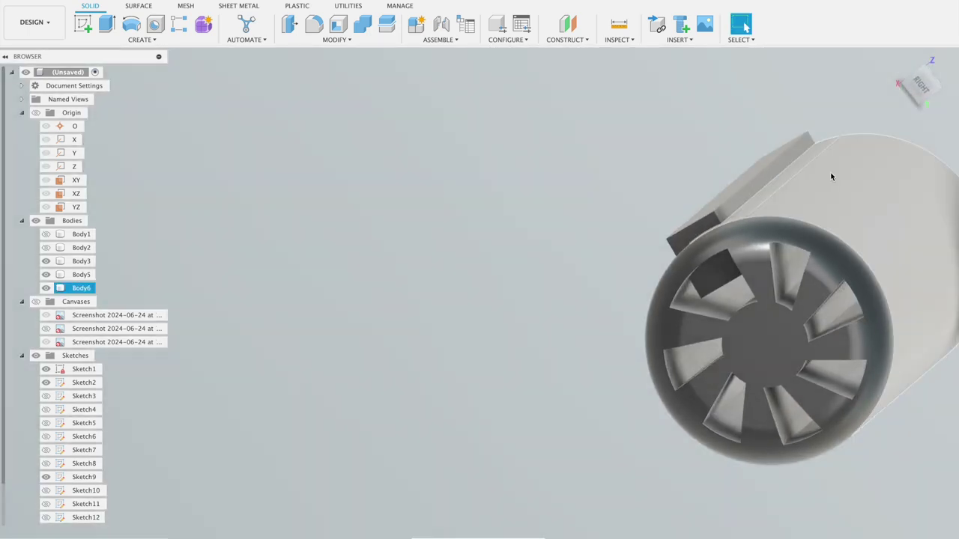
# Start an extrusion from the Sketch9 profile on the nacelle and zoom in toward the fan end.
pyautogui.click(107, 24)
pyautogui.click(736, 301)
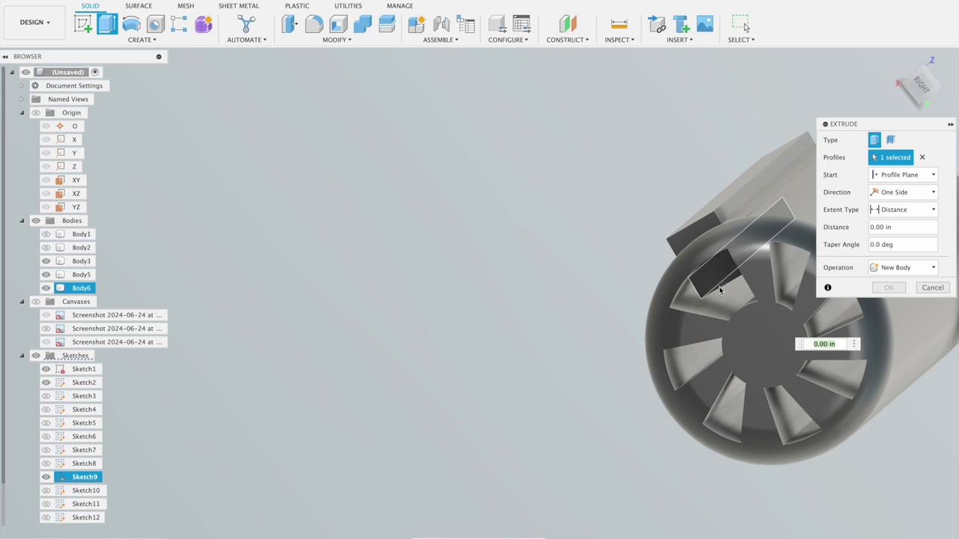
pyautogui.keyDown('shift'); pyautogui.moveTo(606, 233); pyautogui.dragTo(744, 290, button='middle'); pyautogui.keyUp('shift')
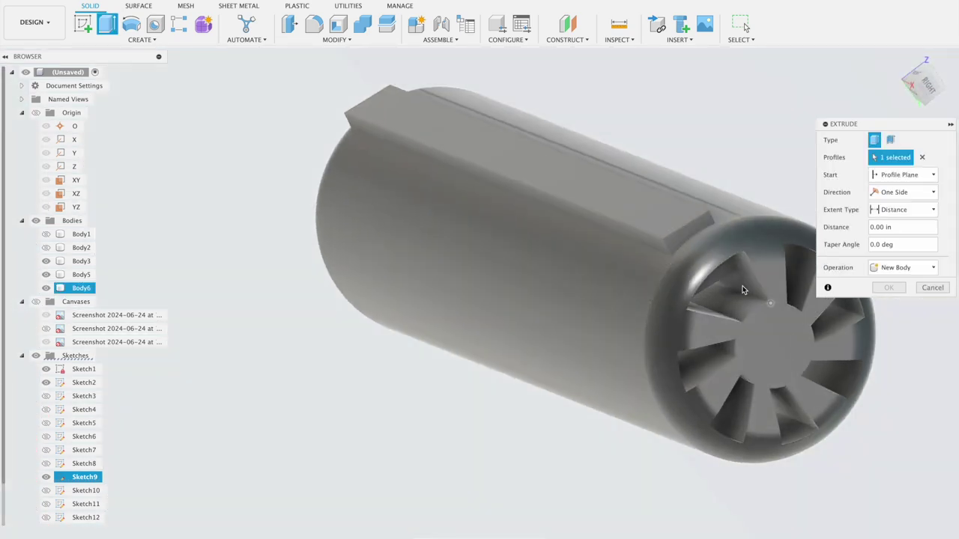
pyautogui.scroll(3, 747, 297)
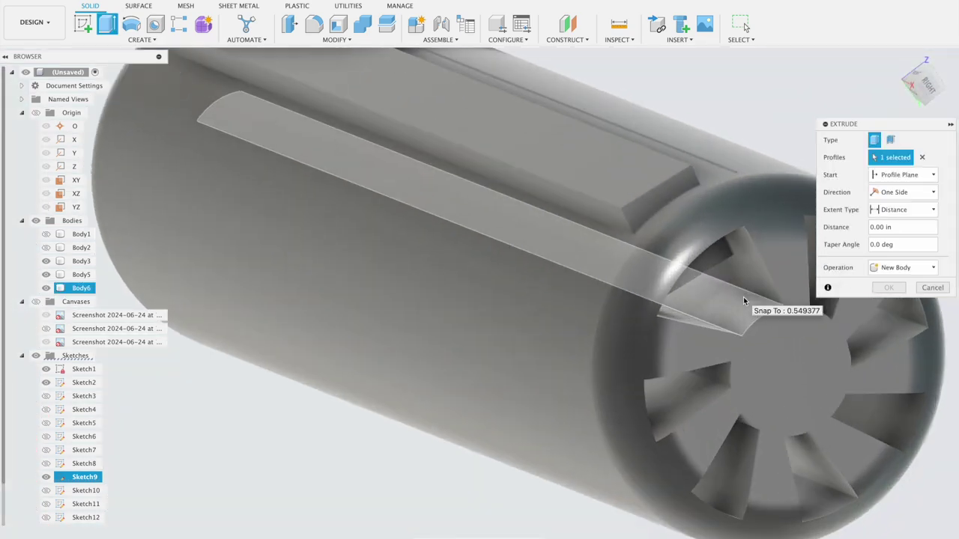
pyautogui.scroll(3, 747, 298)
pyautogui.scroll(3, 690, 237)
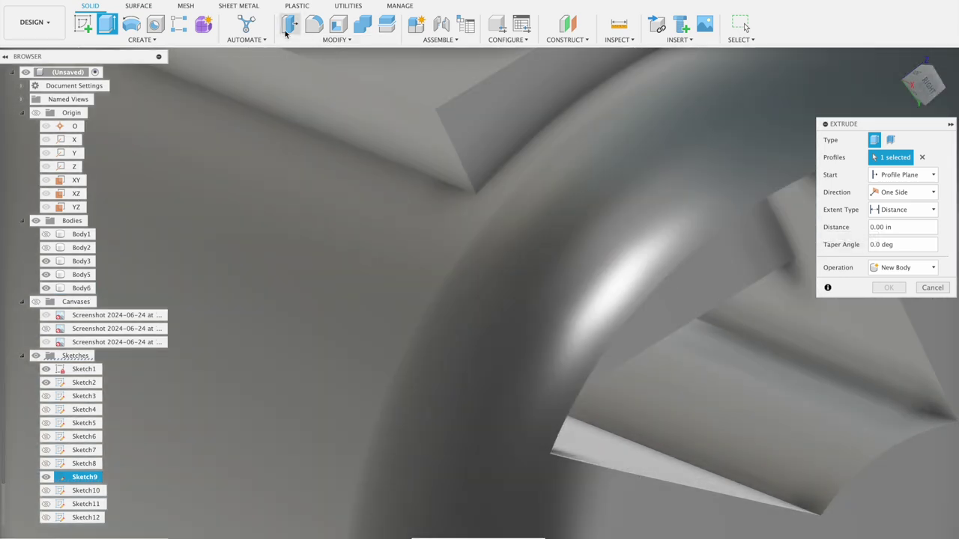
pyautogui.click(302, 37)
# Pull the curved face near the fan back about 0.315 in.
pyautogui.click(736, 242)
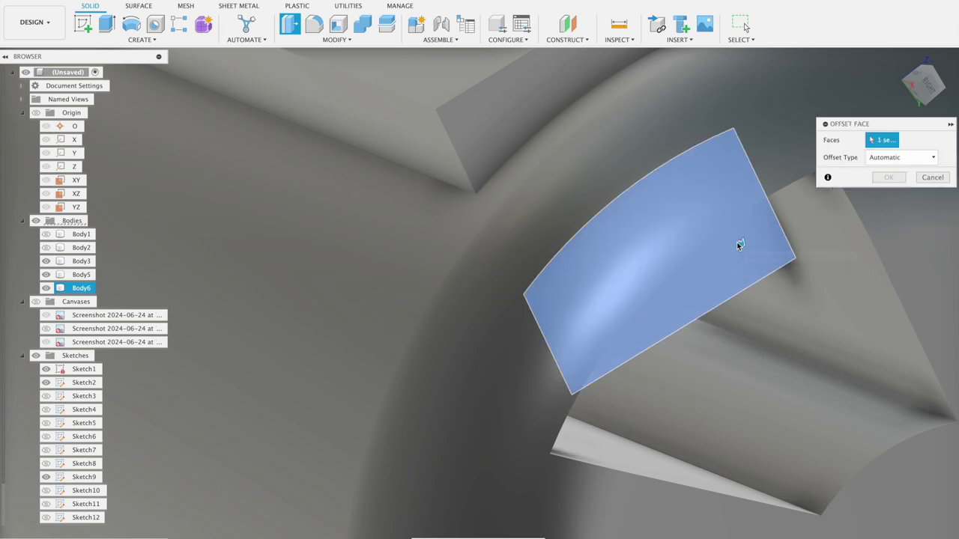
pyautogui.scroll(-3, 736, 242)
pyautogui.scroll(-3, 729, 259)
pyautogui.scroll(-3, 734, 259)
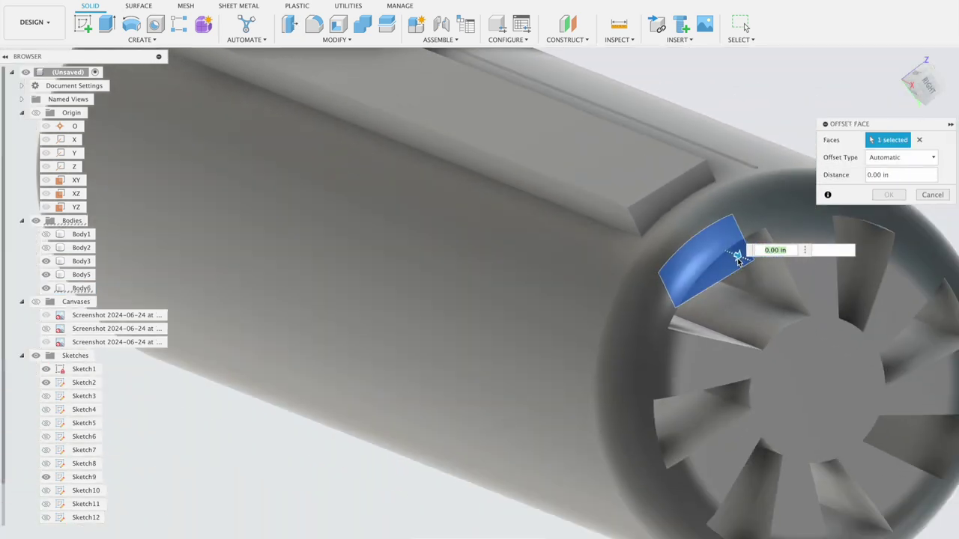
pyautogui.scroll(-2, 738, 258)
pyautogui.moveTo(739, 255)
pyautogui.mouseDown()
pyautogui.moveTo(674, 244)
pyautogui.moveTo(345, 134)
pyautogui.moveTo(269, 119)
pyautogui.mouseUp()
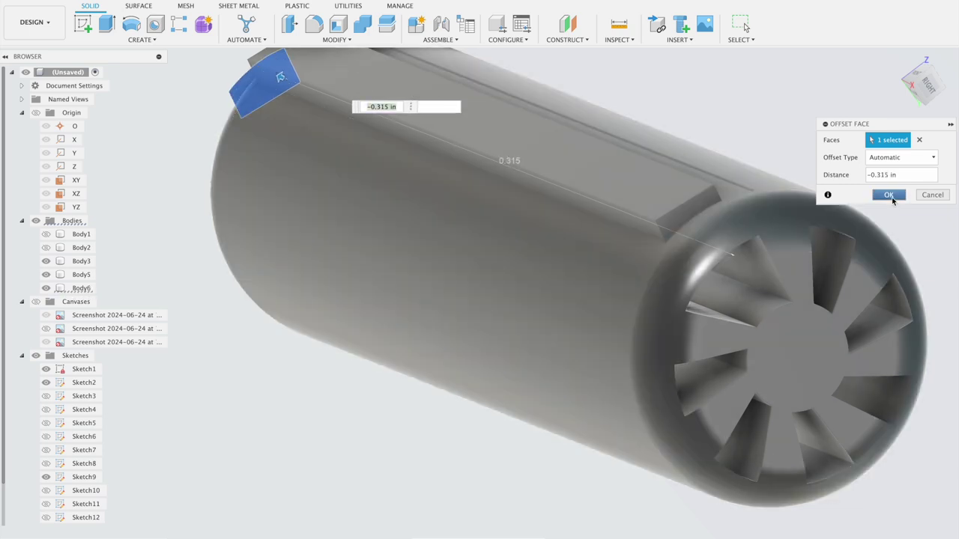
pyautogui.click(888, 195)
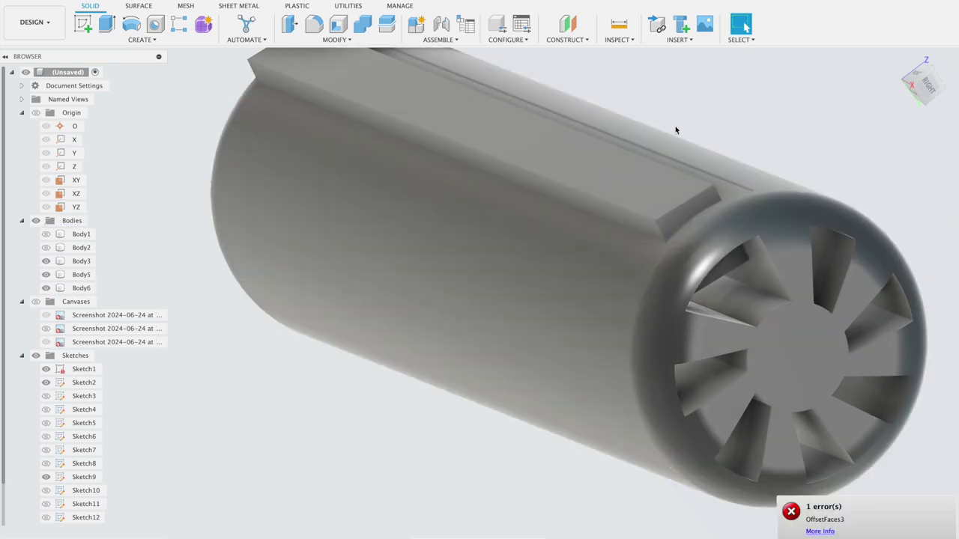
# Offset the block's fan-end face back 0.055 in.
pyautogui.click(284, 28)
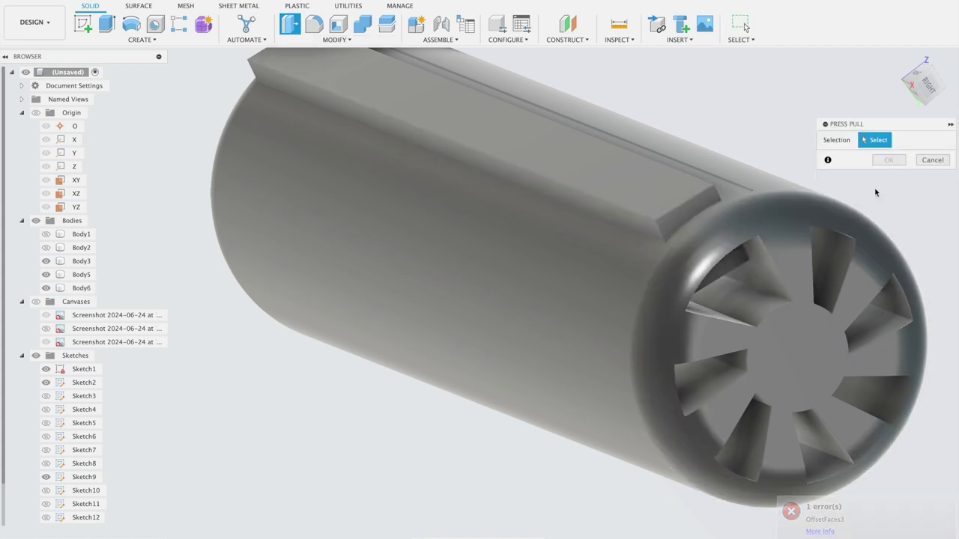
pyautogui.click(734, 261)
pyautogui.moveTo(735, 262); pyautogui.dragTo(645, 240)
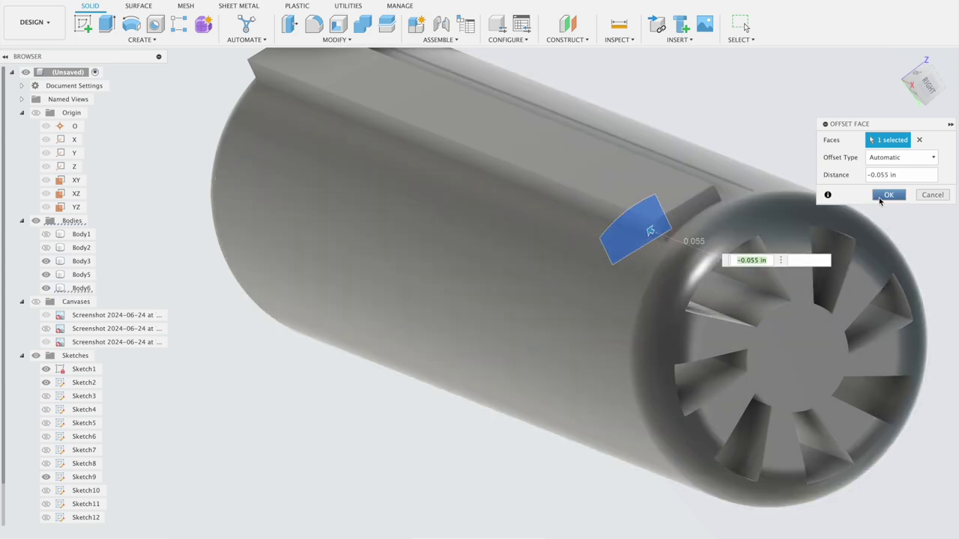
pyautogui.click(887, 195)
pyautogui.moveTo(917, 260)
pyautogui.keyDown('shift'); pyautogui.mouseDown(button='middle')
pyautogui.moveTo(895, 243)
pyautogui.moveTo(891, 251)
pyautogui.mouseUp(button='middle'); pyautogui.keyUp('shift')
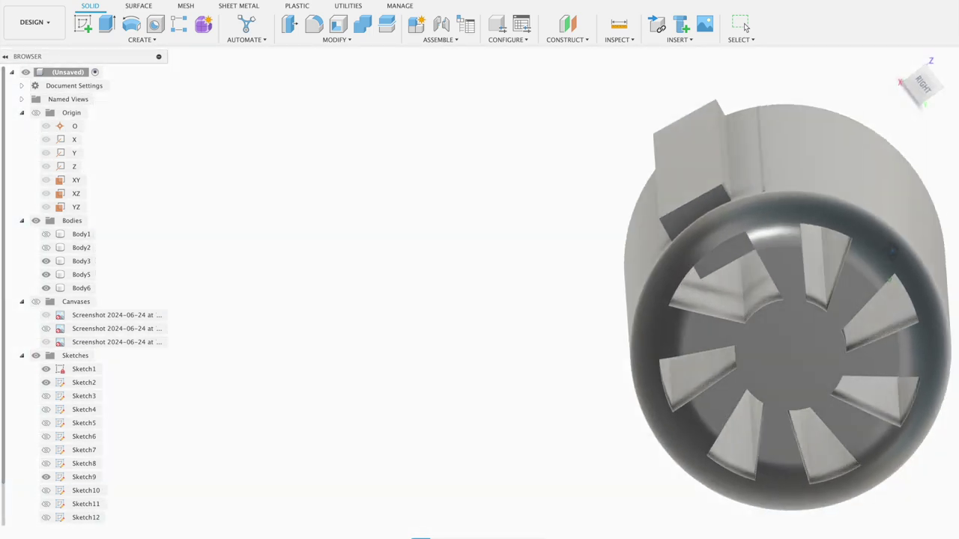
# Push the top block's narrow side face out 0.01 in and show Body1 again.
pyautogui.click(746, 28)
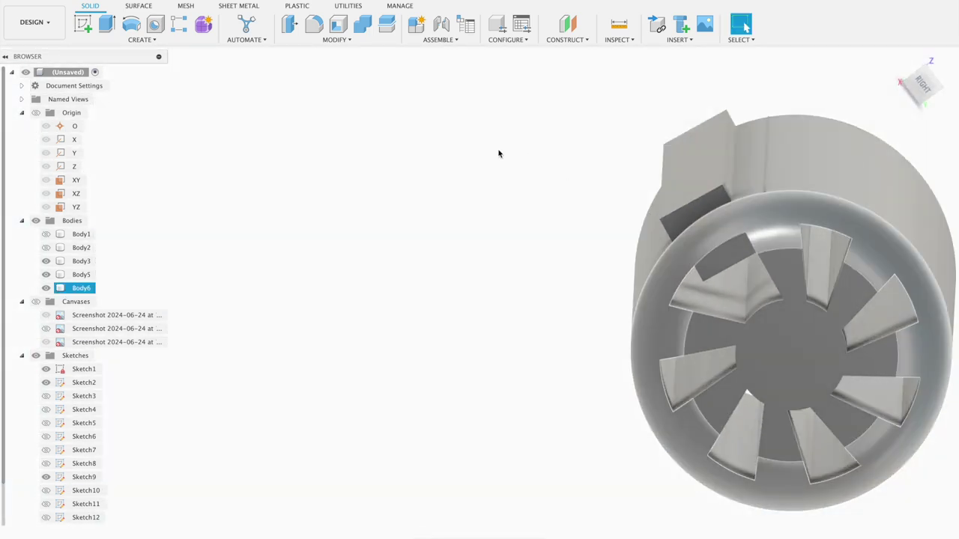
pyautogui.press('q')
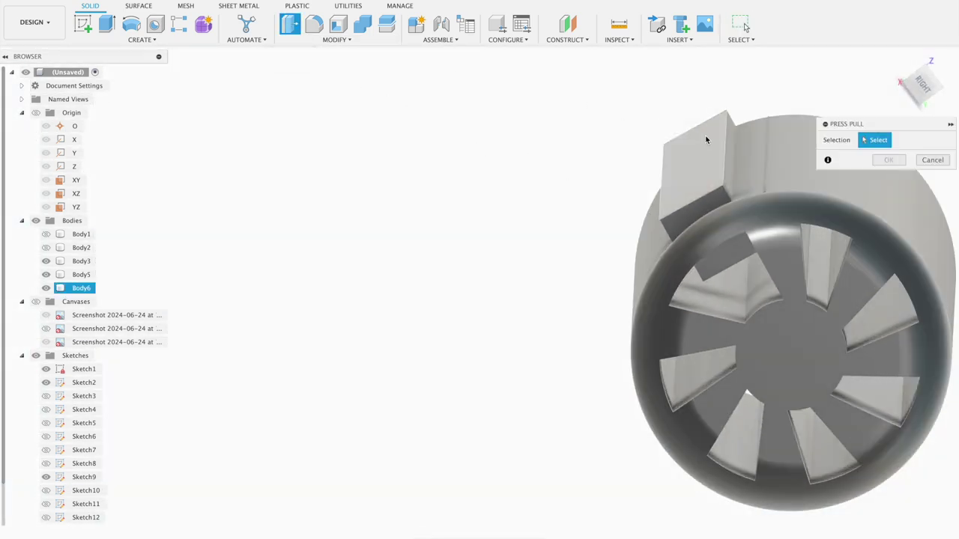
pyautogui.click(727, 152)
pyautogui.moveTo(737, 147); pyautogui.dragTo(766, 133)
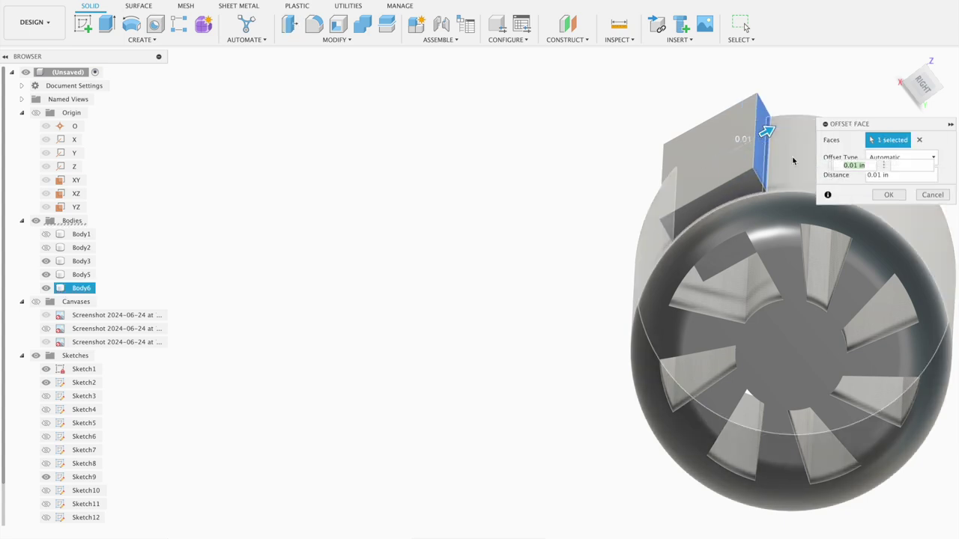
pyautogui.click(904, 196)
pyautogui.scroll(-3, 860, 292)
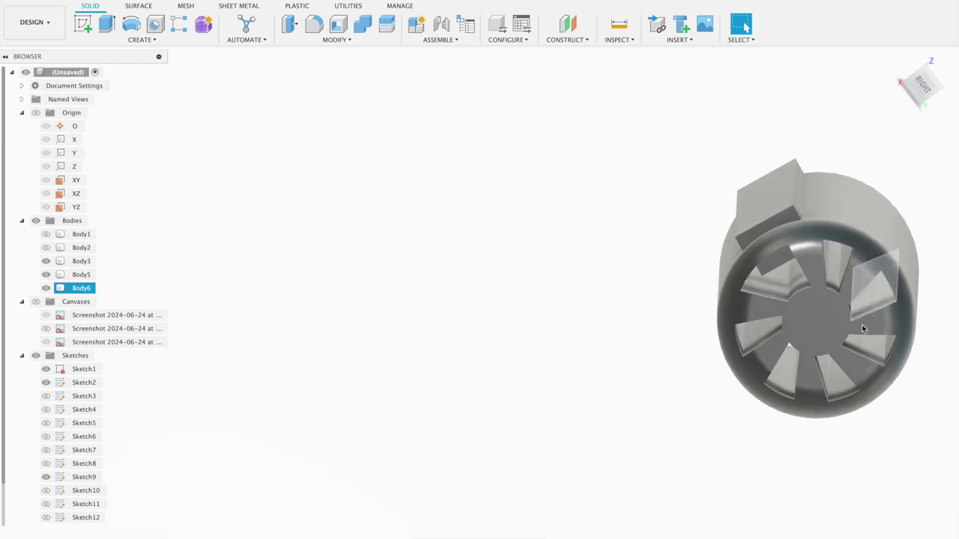
pyautogui.scroll(-3, 861, 325)
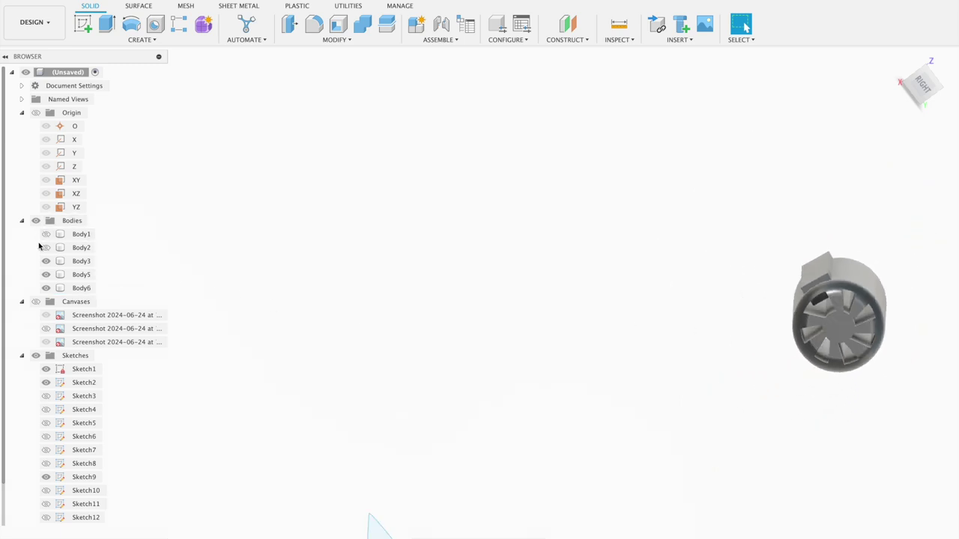
pyautogui.click(46, 234)
# Show Body2 again and bring the outer fan on the wing into view.
pyautogui.click(47, 248)
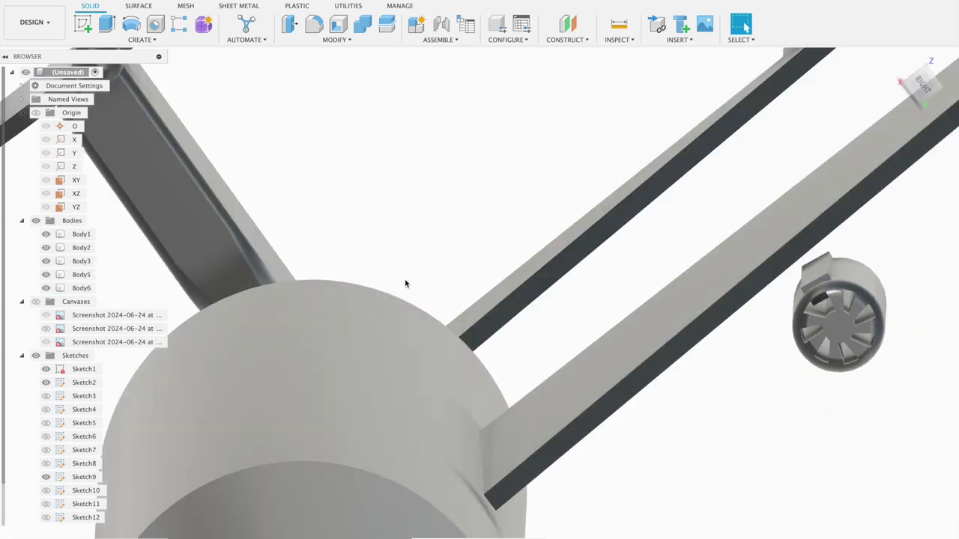
pyautogui.scroll(-3, 497, 299)
pyautogui.scroll(-2, 497, 299)
pyautogui.scroll(-3, 496, 300)
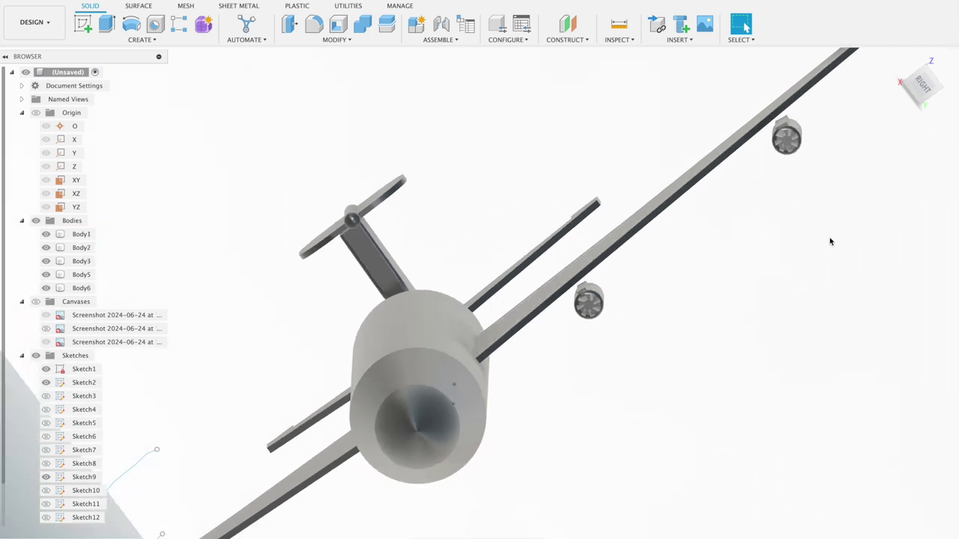
pyautogui.scroll(2, 852, 244)
pyautogui.moveTo(844, 225); pyautogui.dragTo(652, 349, button='middle')
pyautogui.scroll(1, 667, 321)
pyautogui.scroll(2, 667, 321)
pyautogui.scroll(-1, 667, 320)
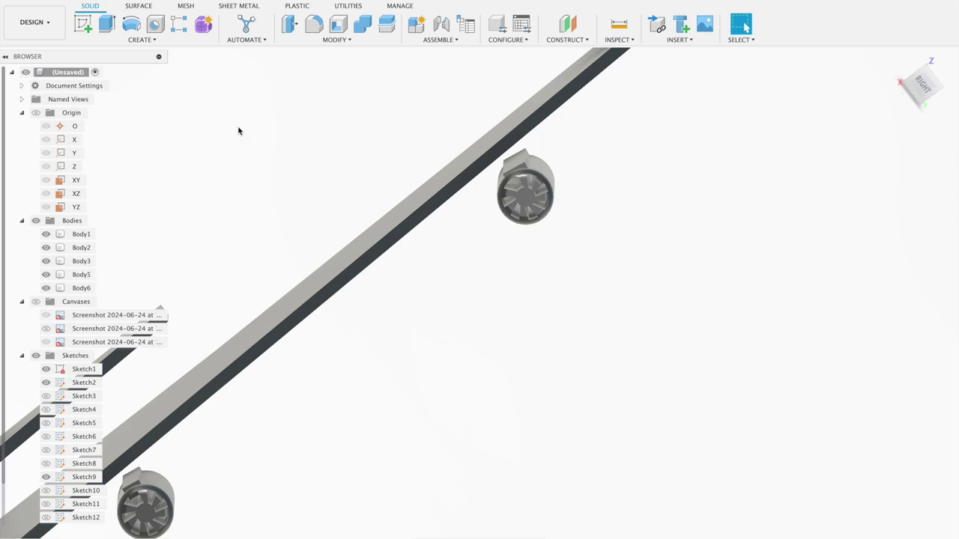
# Try extruding the Sketch9 profile as a 1.835 in cut, then cancel it twice.
pyautogui.click(107, 24)
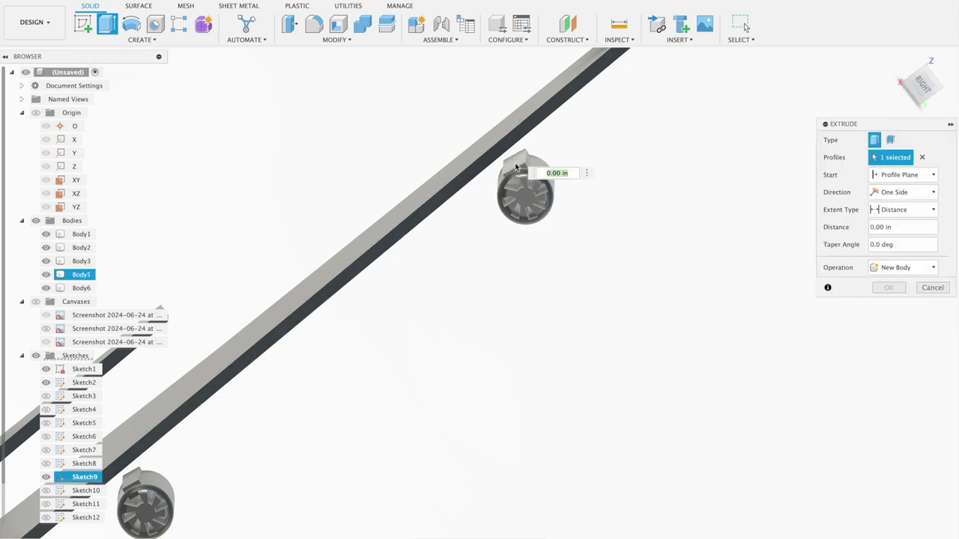
pyautogui.write('1.835')
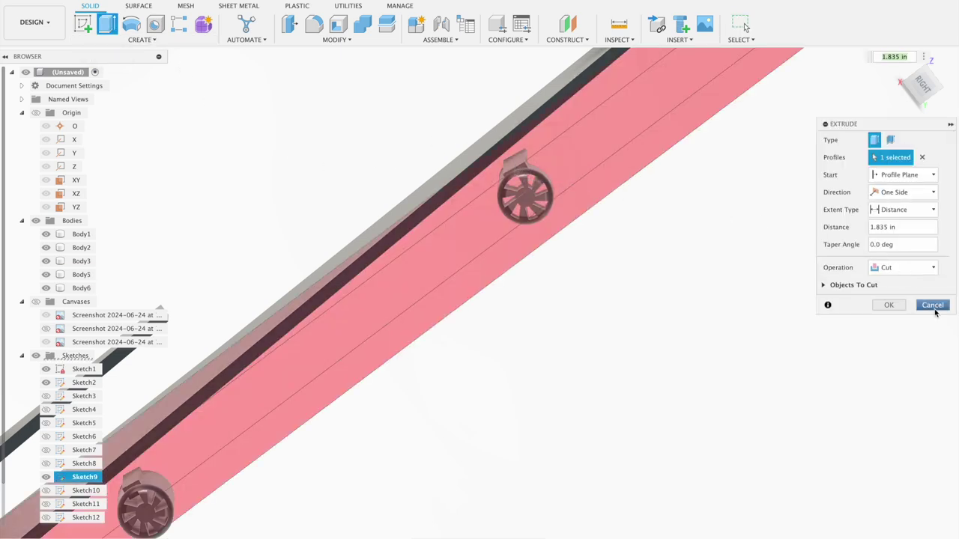
pyautogui.click(933, 305)
pyautogui.click(113, 27)
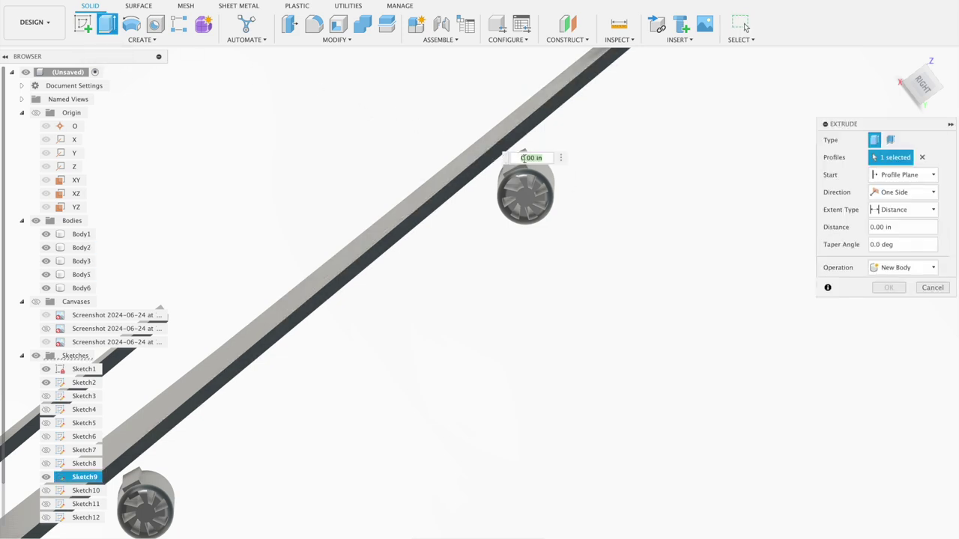
pyautogui.scroll(3, 600, 137)
pyautogui.scroll(1, 599, 136)
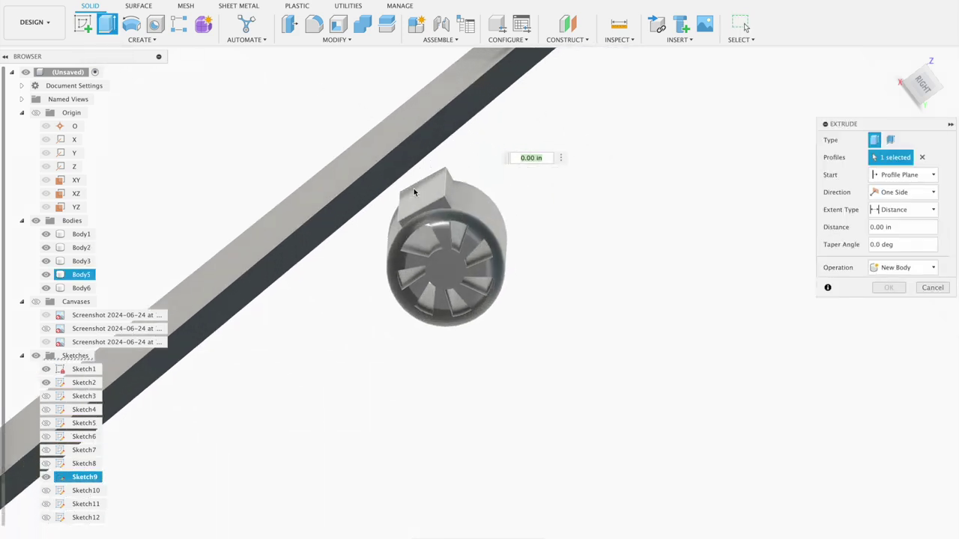
pyautogui.moveTo(419, 193); pyautogui.dragTo(748, 211)
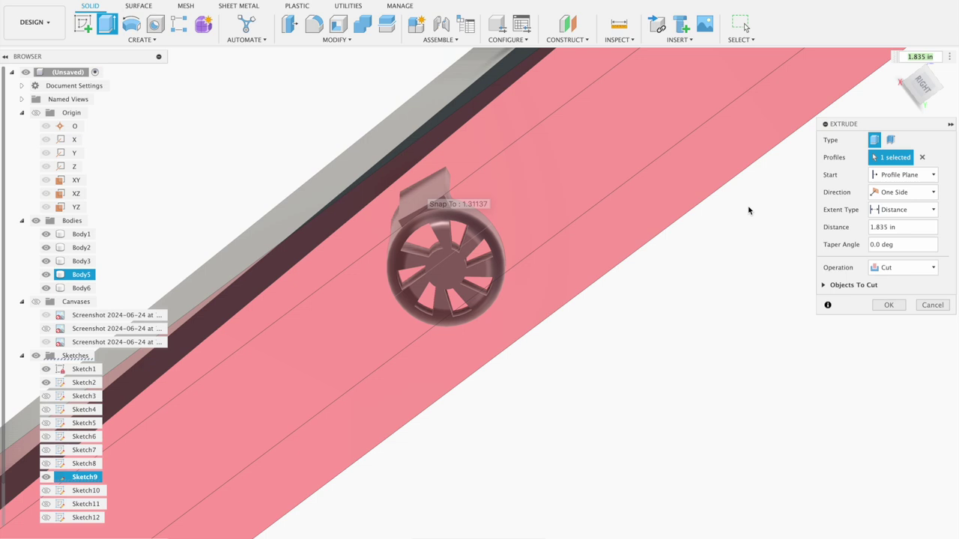
pyautogui.click(931, 305)
pyautogui.scroll(2, 782, 268)
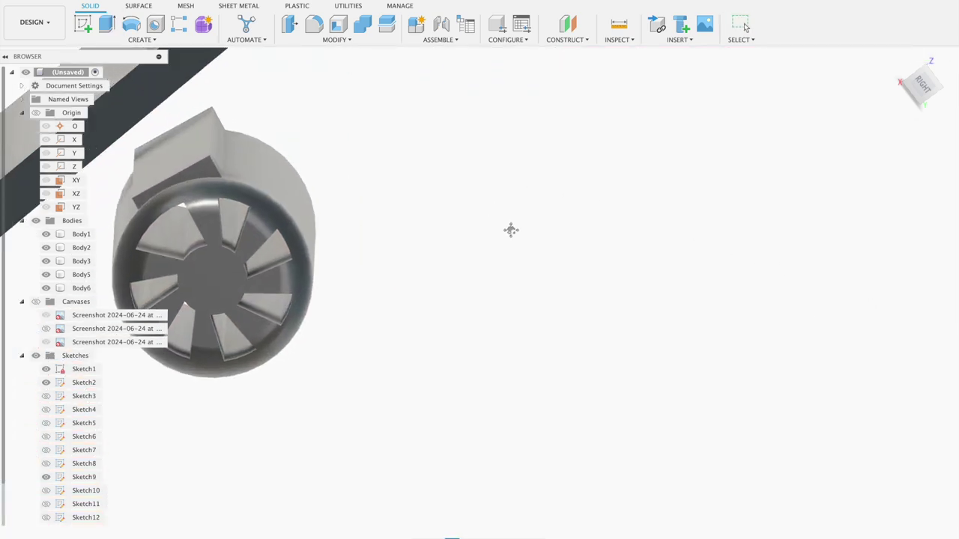
pyautogui.keyDown('shift'); pyautogui.moveTo(509, 229); pyautogui.dragTo(315, 142, button='middle'); pyautogui.keyUp('shift')
# Close another Sketch9 extrude cut without applying it and pan back to the fan nacelle.
pyautogui.click(105, 24)
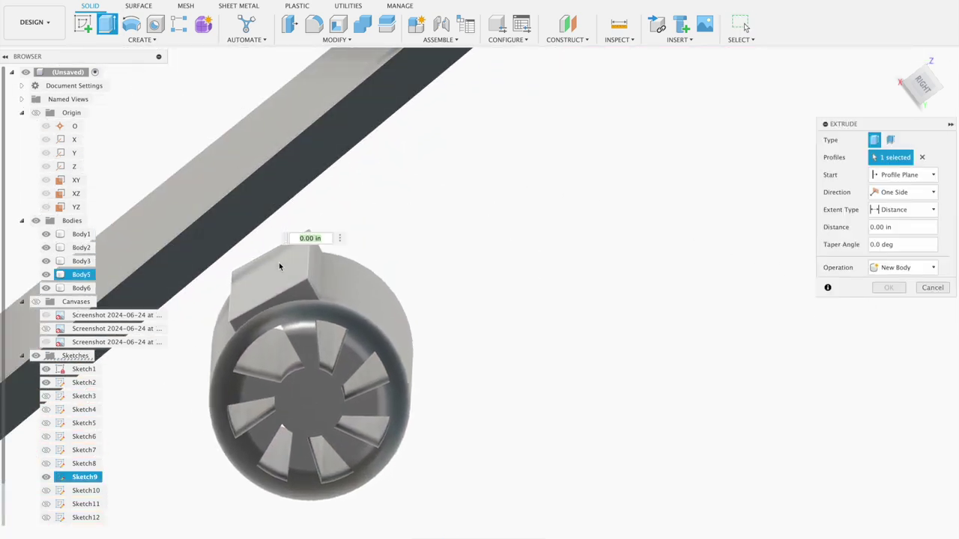
pyautogui.scroll(-1, 279, 268)
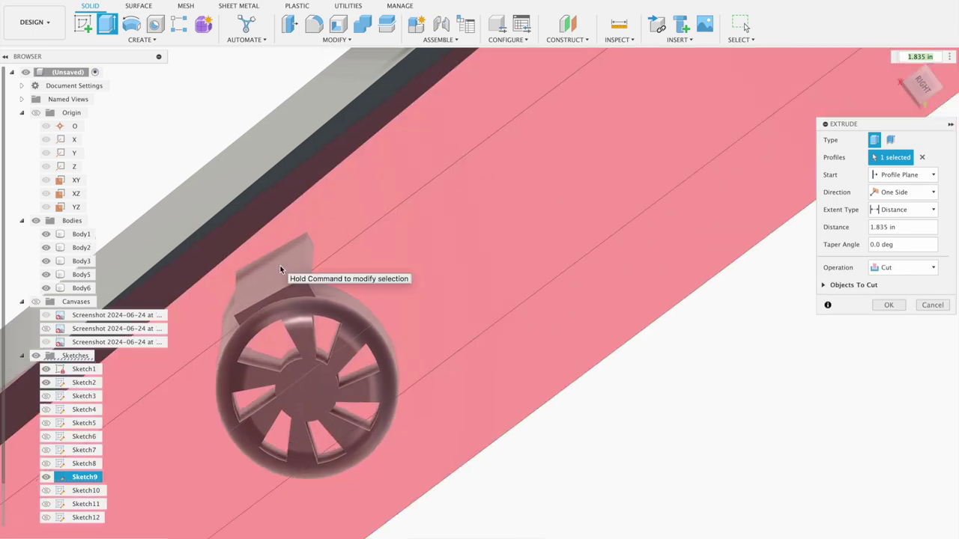
pyautogui.scroll(-2, 281, 269)
pyautogui.scroll(-2, 283, 269)
pyautogui.scroll(-1, 286, 270)
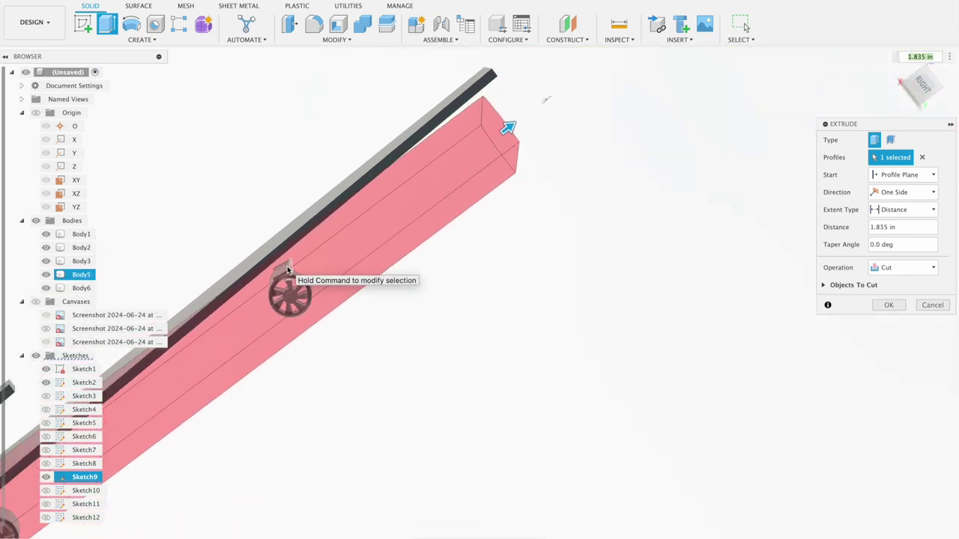
pyautogui.scroll(-2, 292, 270)
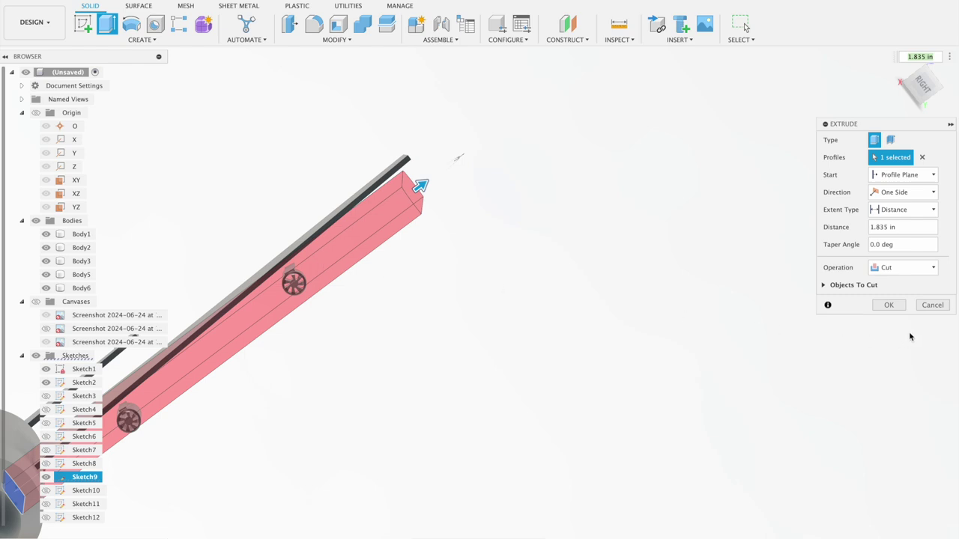
pyautogui.click(933, 305)
pyautogui.scroll(2, 359, 285)
pyautogui.scroll(3, 317, 287)
pyautogui.moveTo(348, 243); pyautogui.dragTo(480, 337, button='middle')
pyautogui.scroll(2, 480, 338)
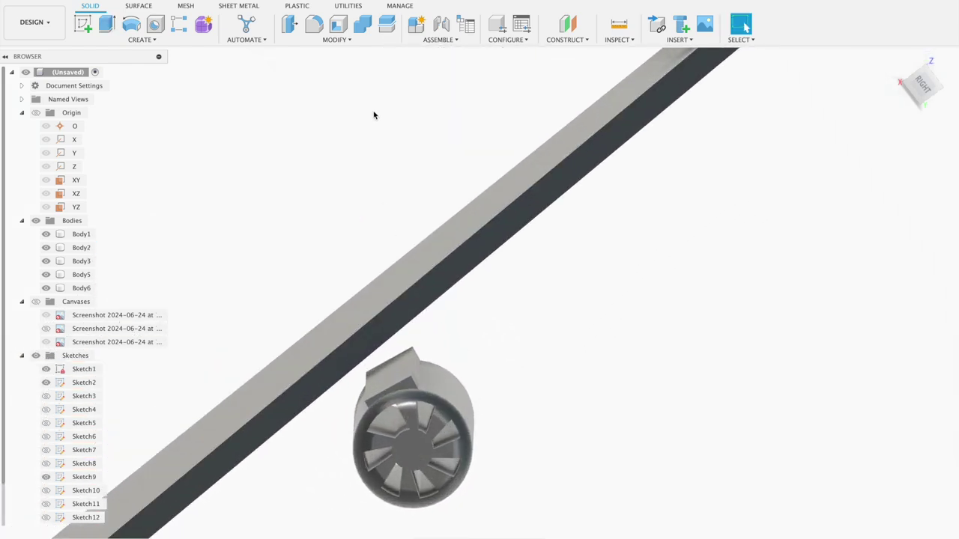
pyautogui.click(289, 25)
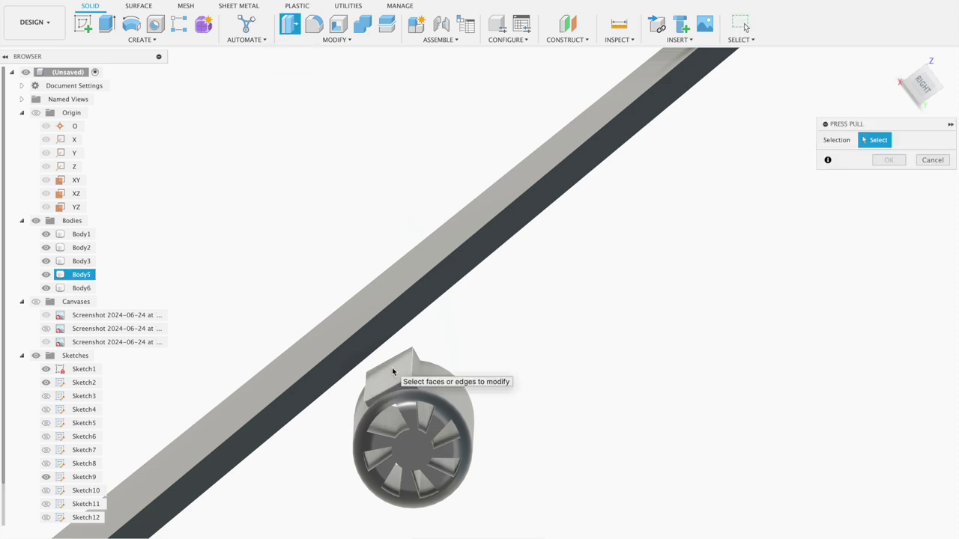
# Raise the mounting block's top face 0.03 in so it meets the wing underside.
pyautogui.click(392, 372)
pyautogui.moveTo(372, 334); pyautogui.dragTo(289, 272)
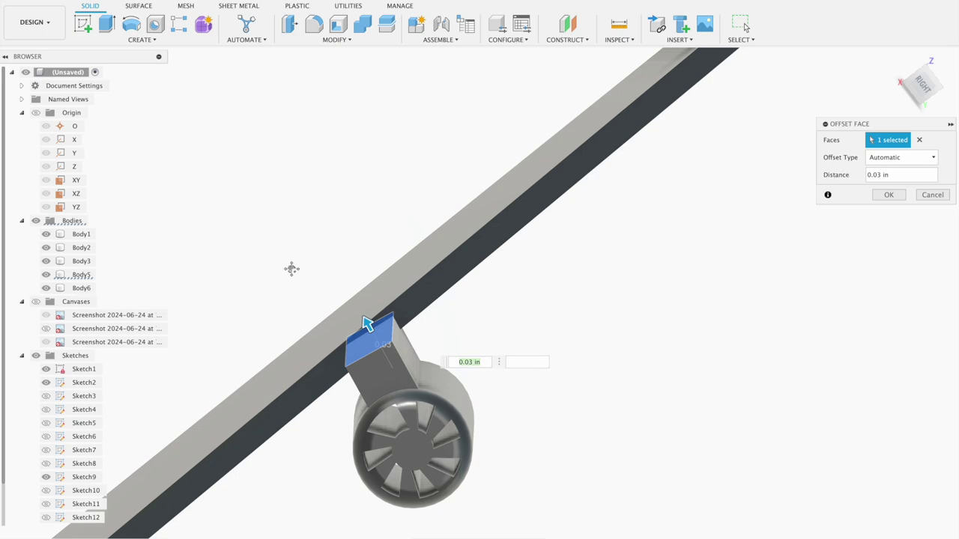
pyautogui.moveTo(291, 269)
pyautogui.mouseDown(button='middle')
pyautogui.moveTo(319, 272)
pyautogui.moveTo(344, 257)
pyautogui.moveTo(348, 268)
pyautogui.mouseUp(button='middle')
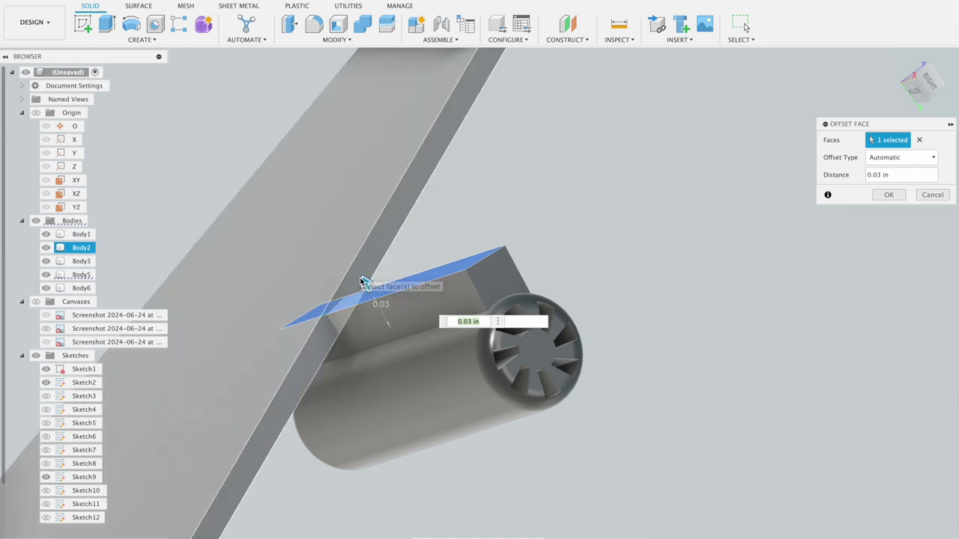
pyautogui.moveTo(365, 284)
pyautogui.mouseDown()
pyautogui.moveTo(371, 294)
pyautogui.moveTo(364, 283)
pyautogui.mouseUp()
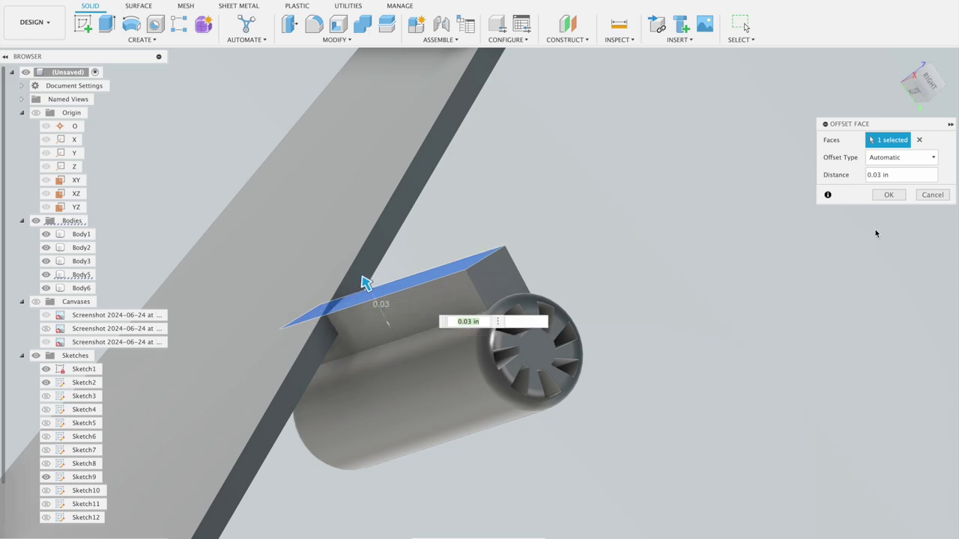
pyautogui.click(884, 198)
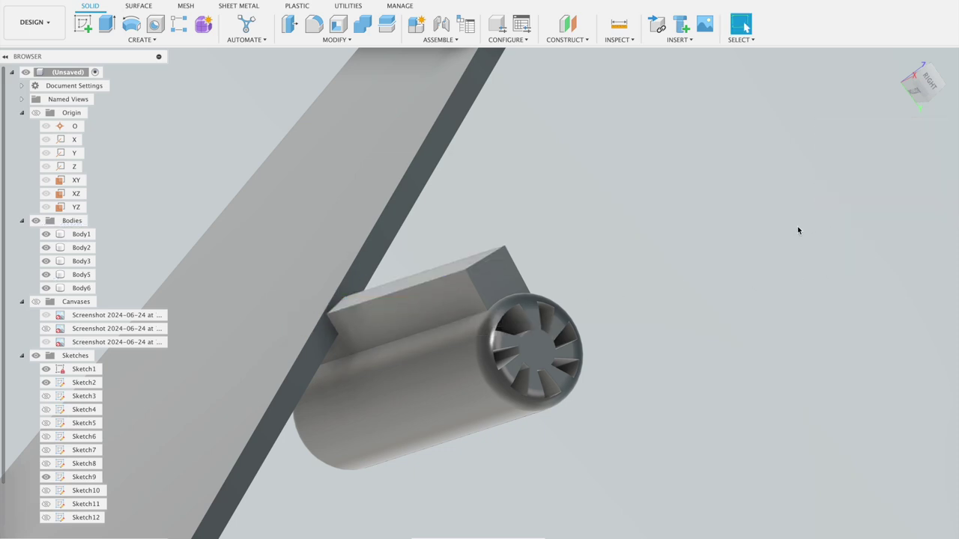
# Orbit and zoom around the nacelle to inspect the mount beneath the wing.
pyautogui.keyDown('shift'); pyautogui.moveTo(783, 248); pyautogui.dragTo(744, 264, button='middle'); pyautogui.keyUp('shift')
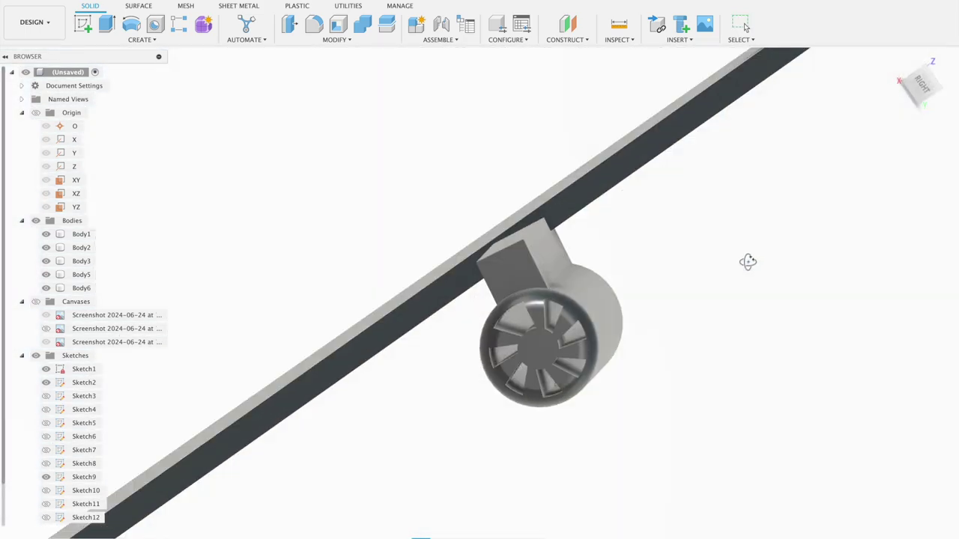
pyautogui.scroll(-3, 742, 268)
pyautogui.scroll(-3, 740, 287)
pyautogui.scroll(-2, 741, 299)
pyautogui.scroll(1, 756, 296)
pyautogui.scroll(2, 756, 297)
pyautogui.scroll(2, 756, 297)
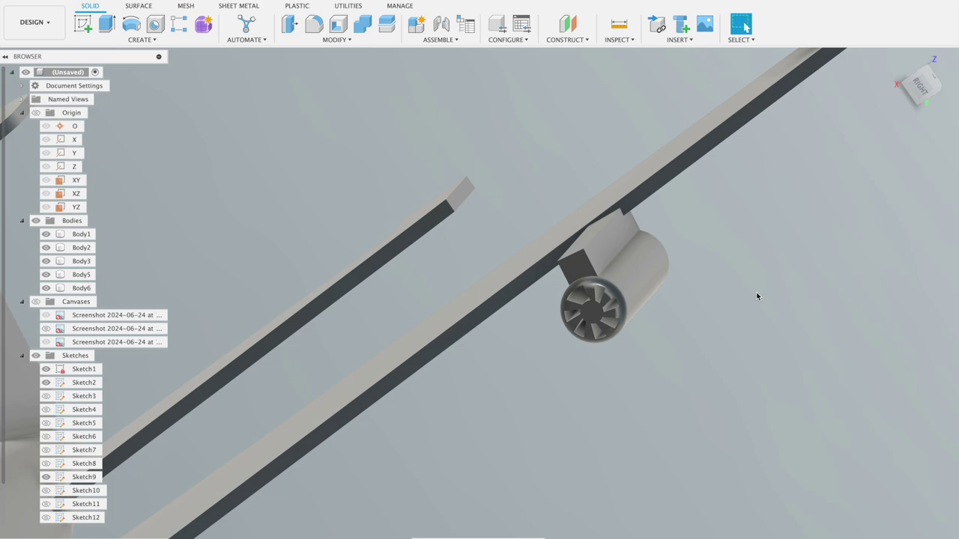
pyautogui.keyDown('shift'); pyautogui.moveTo(757, 286); pyautogui.dragTo(745, 27, button='middle'); pyautogui.keyUp('shift')
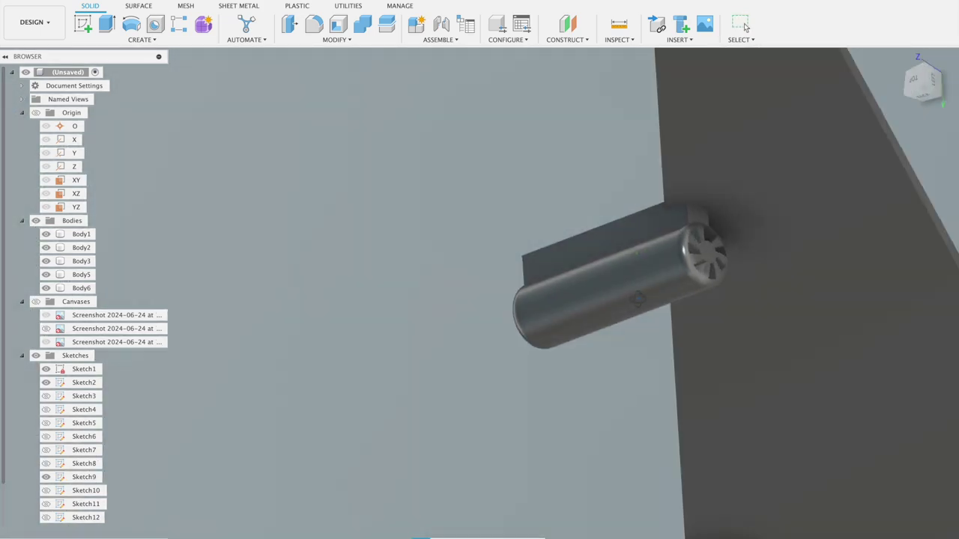
pyautogui.keyDown('shift'); pyautogui.moveTo(638, 299); pyautogui.dragTo(692, 315, button='middle'); pyautogui.keyUp('shift')
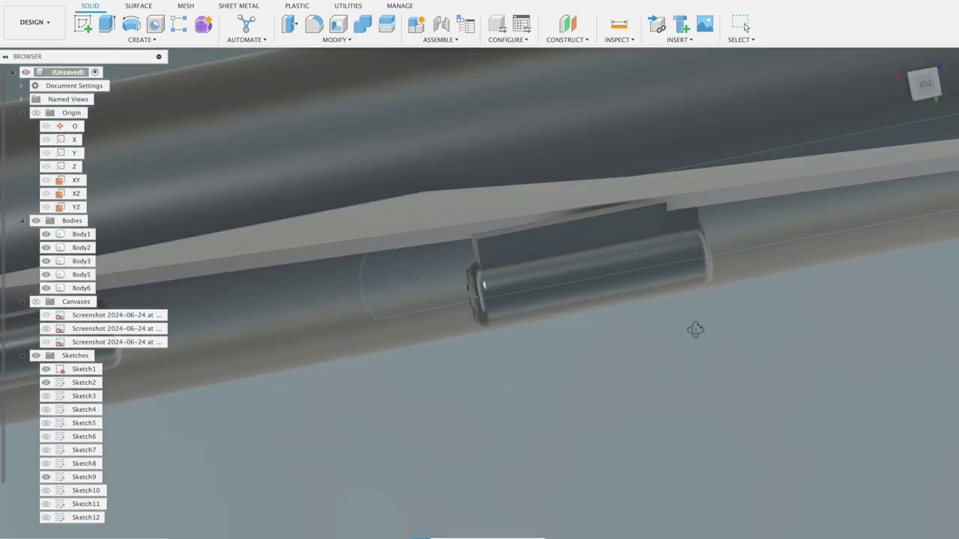
pyautogui.keyDown('shift'); pyautogui.moveTo(691, 315); pyautogui.dragTo(696, 336, button='middle'); pyautogui.keyUp('shift')
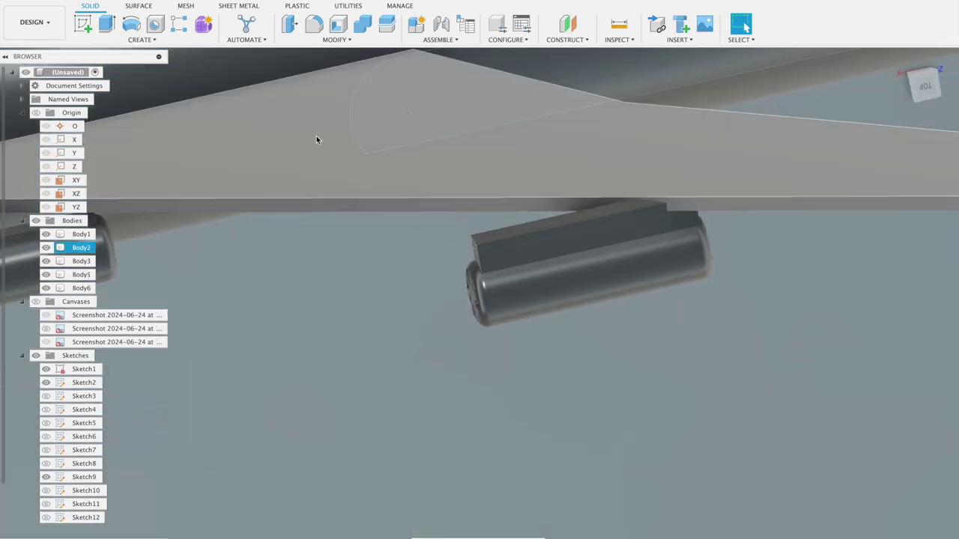
# Fillet the mount's two top edges with a 0.025 in radius.
pyautogui.click(313, 26)
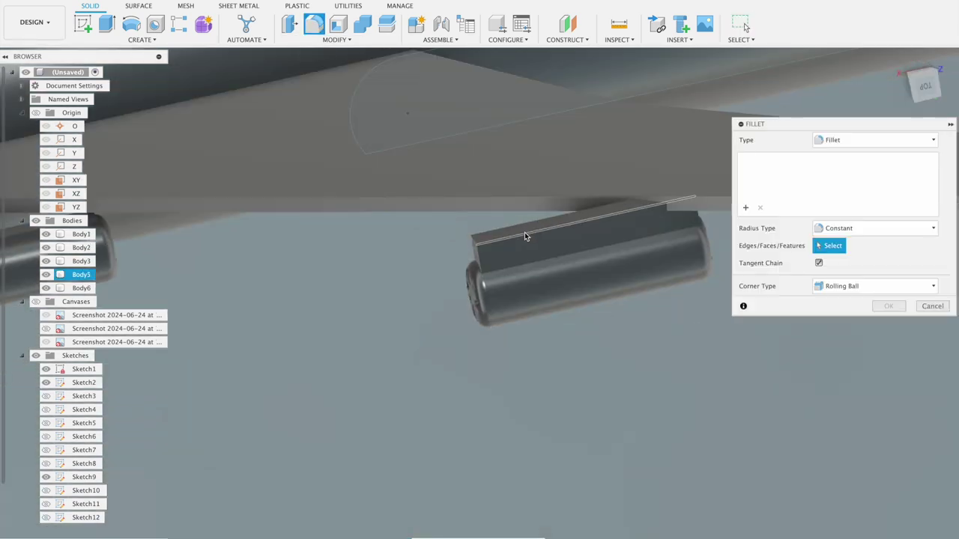
pyautogui.click(524, 236)
pyautogui.keyDown('shift'); pyautogui.moveTo(371, 235); pyautogui.dragTo(598, 229, button='middle'); pyautogui.keyUp('shift')
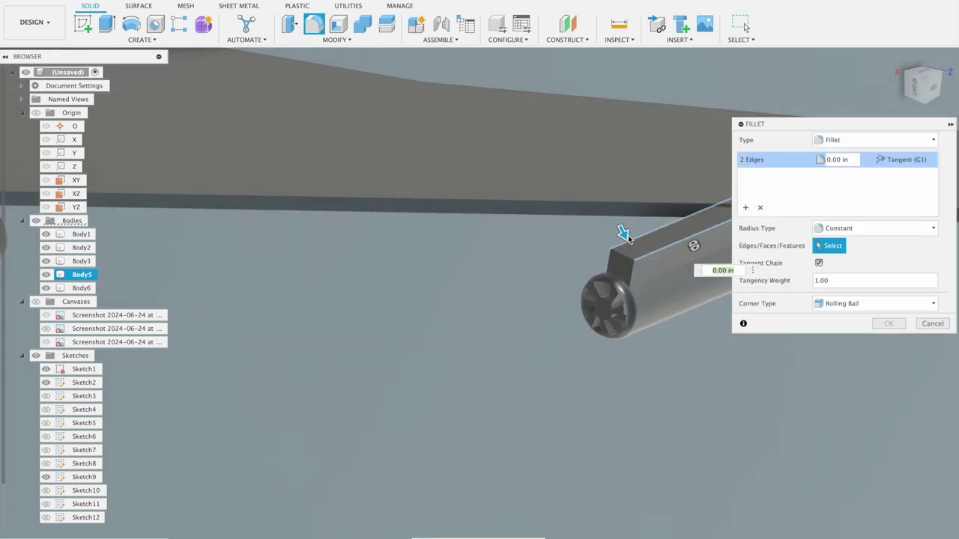
pyautogui.moveTo(622, 233); pyautogui.dragTo(626, 239)
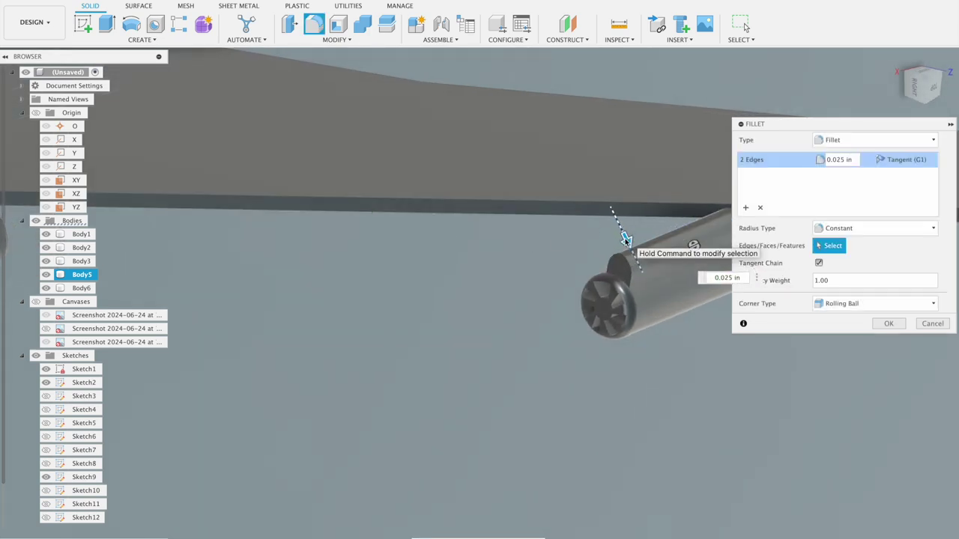
pyautogui.keyDown('shift'); pyautogui.moveTo(578, 235); pyautogui.dragTo(585, 225, button='middle'); pyautogui.keyUp('shift')
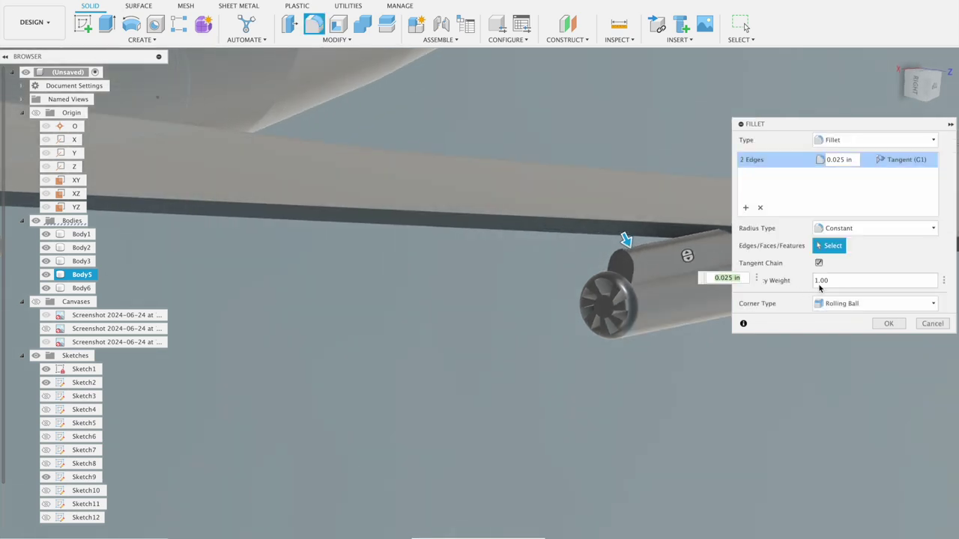
pyautogui.click(884, 324)
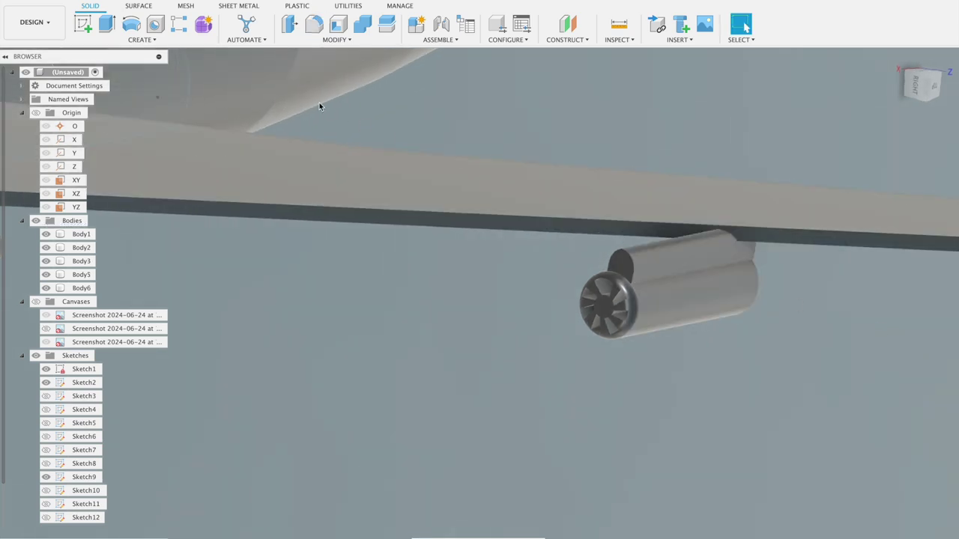
# Start a new extrusion from the Sketch9 profile and zoom in.
pyautogui.click(107, 23)
pyautogui.click(626, 266)
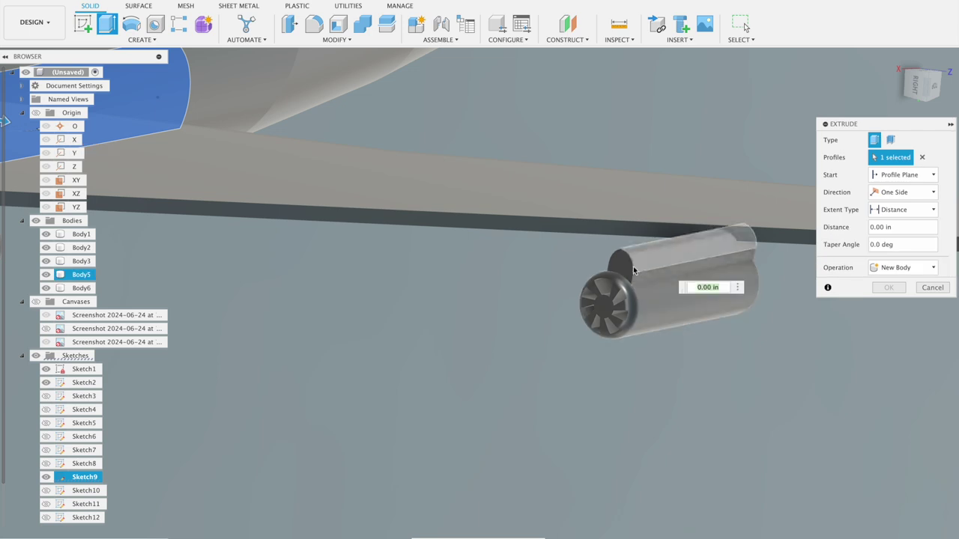
pyautogui.scroll(3, 626, 269)
pyautogui.scroll(2, 615, 247)
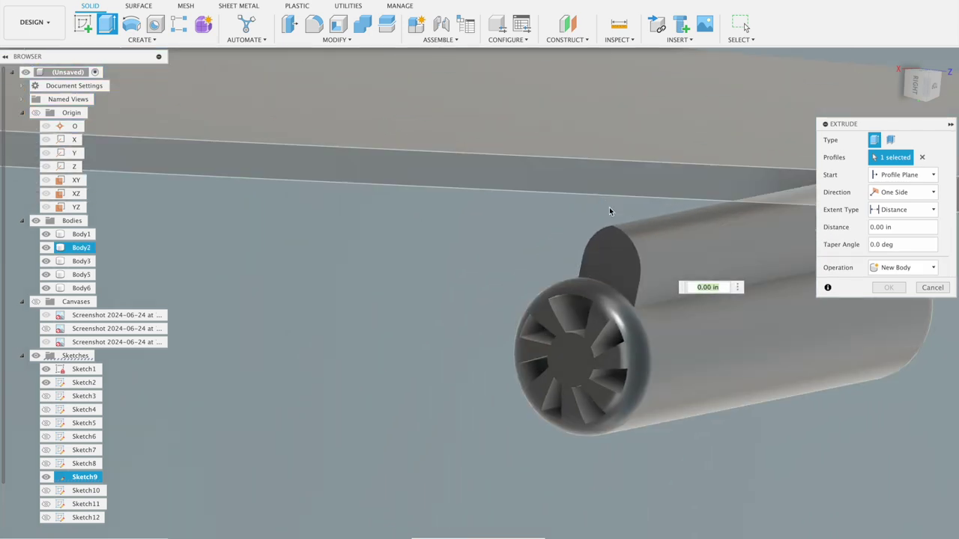
pyautogui.scroll(2, 615, 262)
pyautogui.scroll(2, 505, 163)
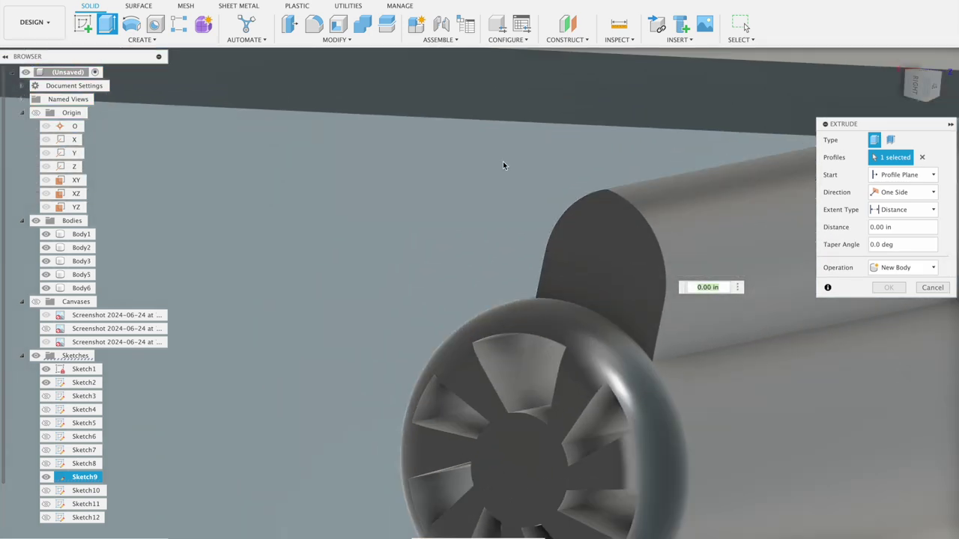
pyautogui.scroll(3, 530, 173)
pyautogui.scroll(-3, 530, 173)
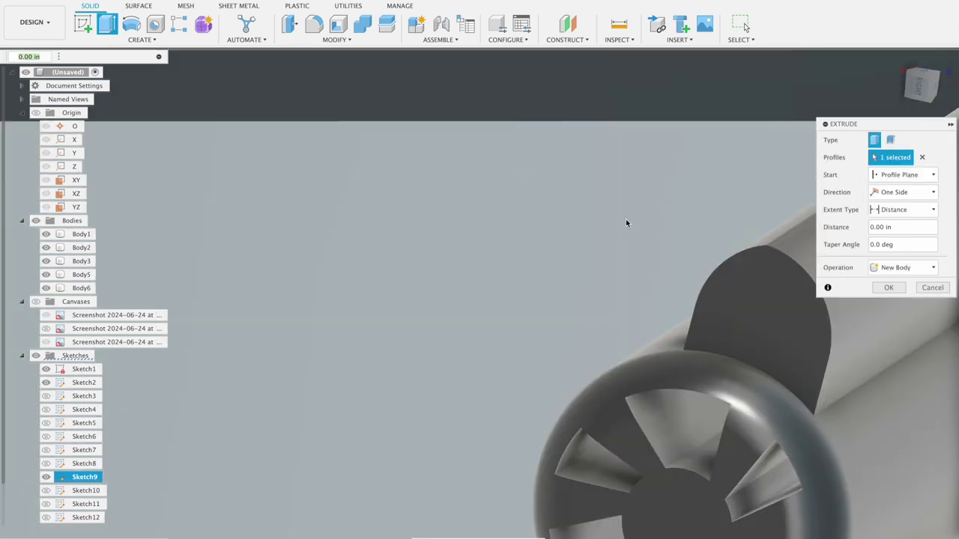
pyautogui.moveTo(739, 289)
pyautogui.keyDown('shift'); pyautogui.mouseDown(button='middle')
pyautogui.moveTo(534, 211)
pyautogui.moveTo(427, 220)
pyautogui.mouseUp(button='middle'); pyautogui.keyUp('shift')
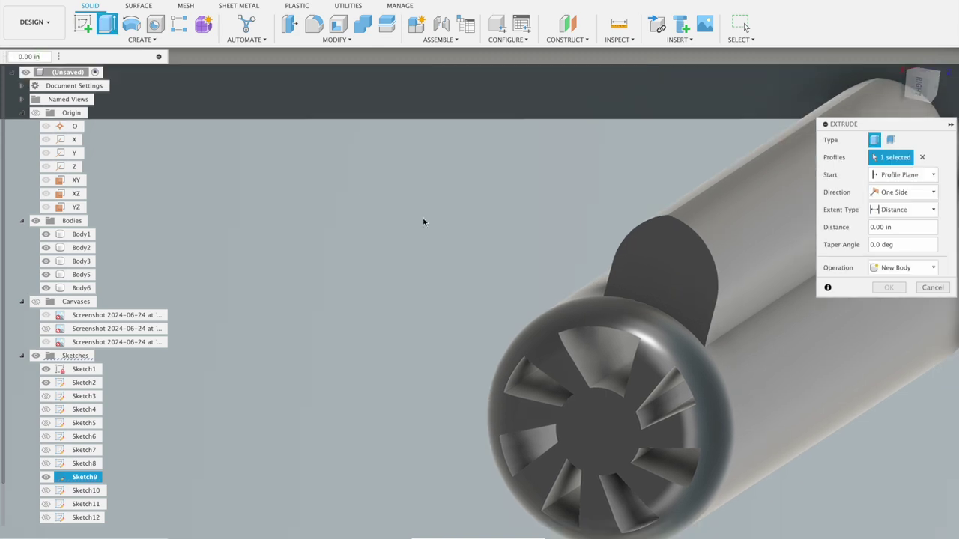
pyautogui.scroll(-2, 479, 212)
pyautogui.keyDown('shift'); pyautogui.moveTo(502, 193); pyautogui.dragTo(491, 177, button='middle'); pyautogui.keyUp('shift')
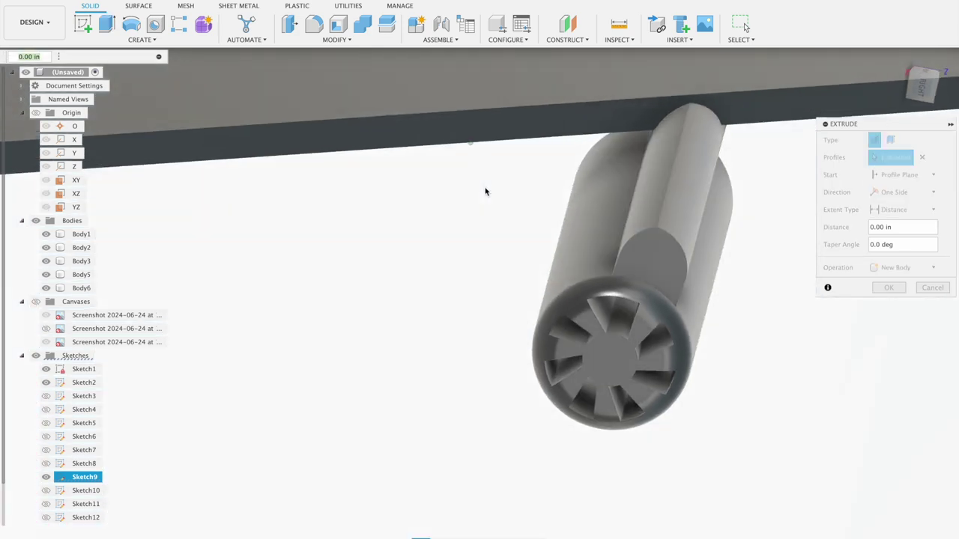
# Try pushing the mount's front face in 0.01 in, then cancel the failed offset.
pyautogui.click(290, 25)
pyautogui.click(671, 209)
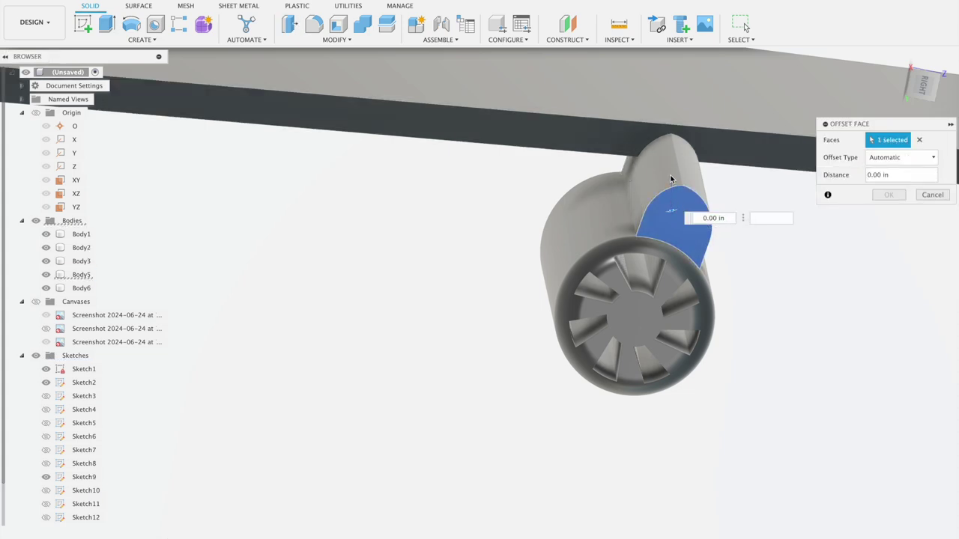
pyautogui.click(672, 179)
pyautogui.scroll(2, 675, 208)
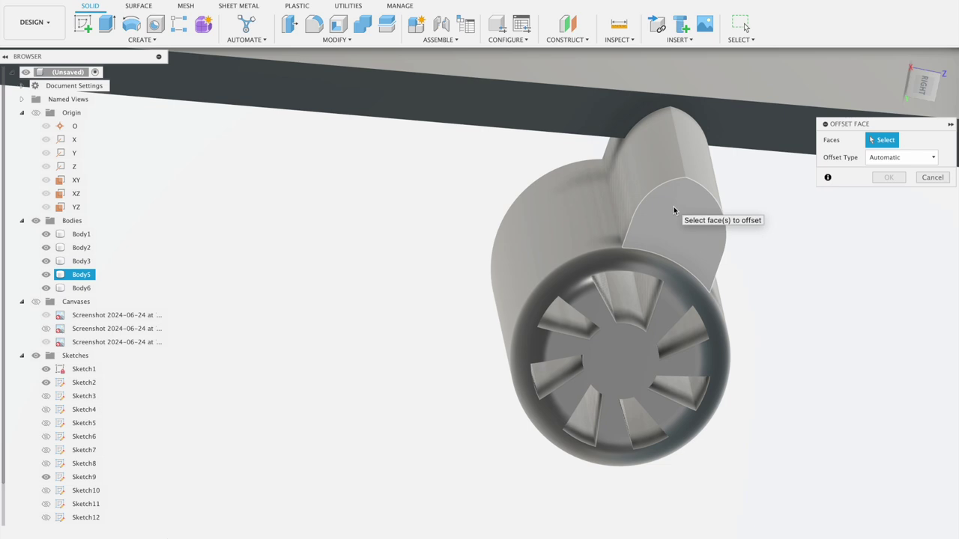
pyautogui.click(673, 210)
pyautogui.keyDown('shift'); pyautogui.moveTo(744, 168); pyautogui.dragTo(702, 175, button='middle'); pyautogui.keyUp('shift')
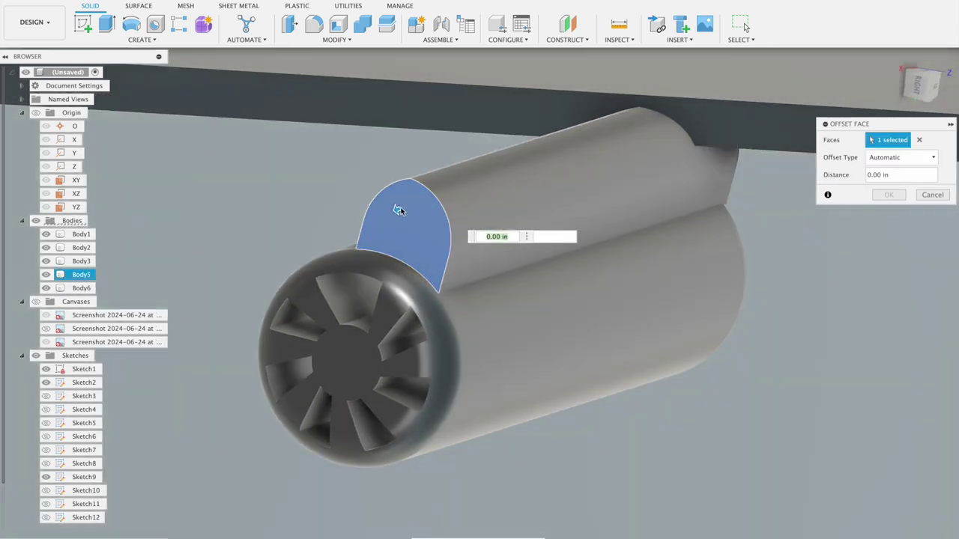
pyautogui.moveTo(397, 208); pyautogui.dragTo(411, 207)
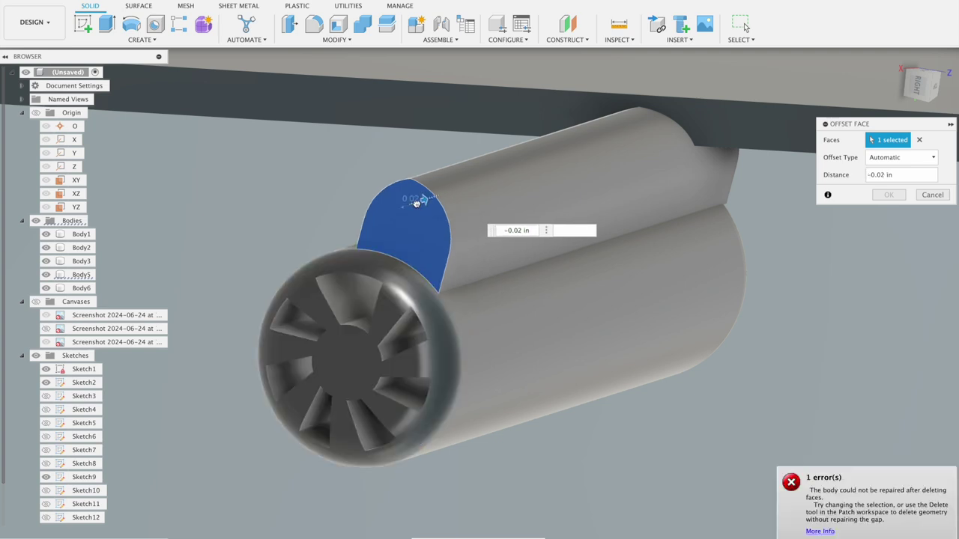
pyautogui.click(932, 194)
pyautogui.scroll(-2, 920, 230)
pyautogui.scroll(-3, 920, 230)
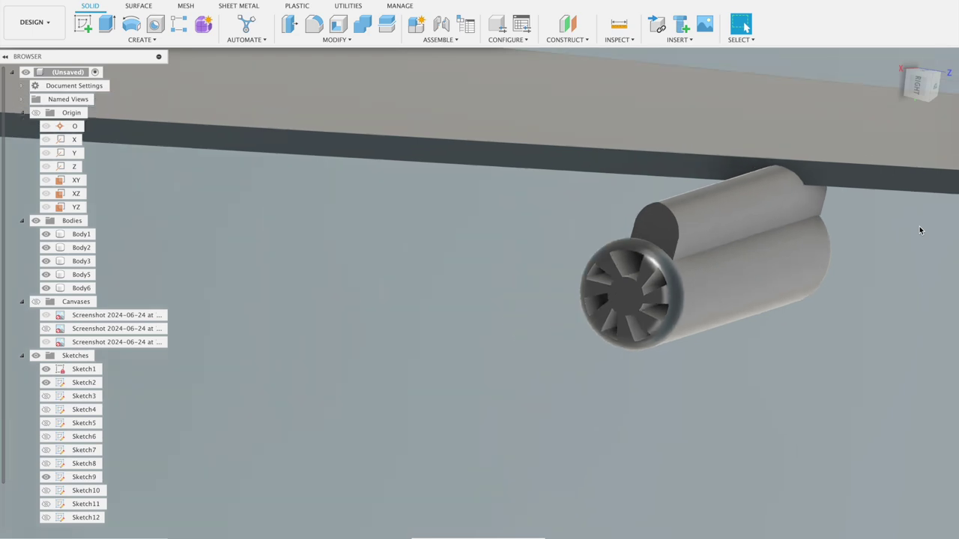
# Select the wing body, cut the wingtip profile 1.089 in through it, then pick the engine body.
pyautogui.scroll(-2, 920, 230)
pyautogui.scroll(-2, 920, 230)
pyautogui.click(281, 133)
pyautogui.click(107, 28)
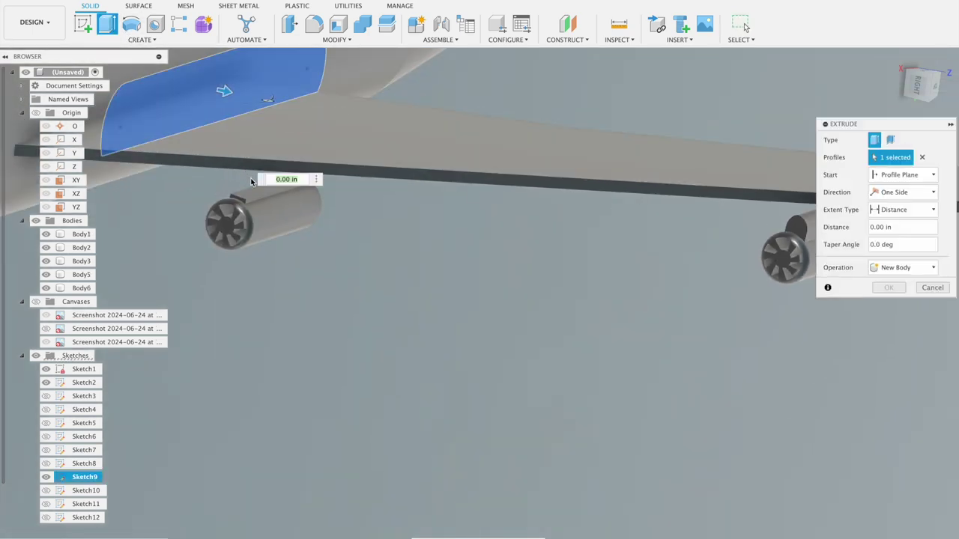
pyautogui.write('1.089')
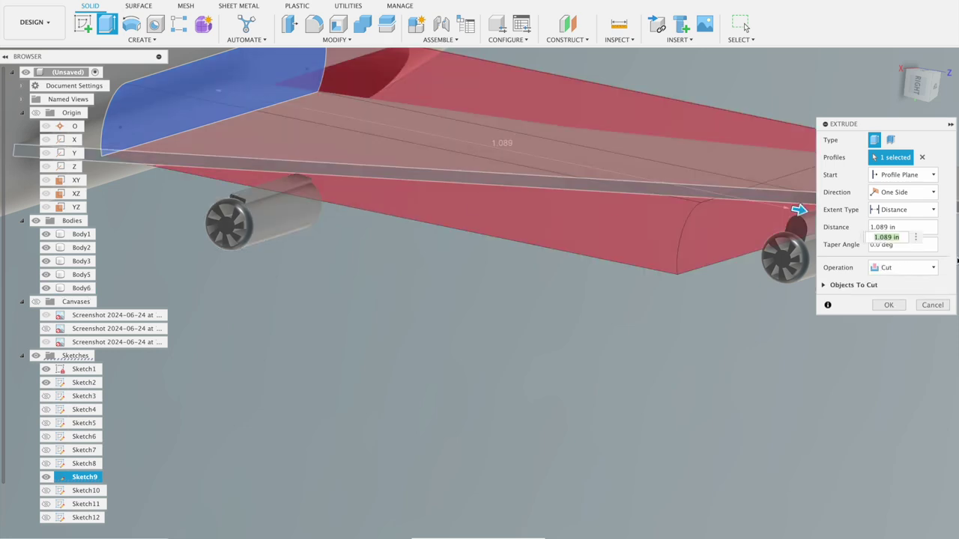
pyautogui.click(934, 308)
pyautogui.scroll(2, 403, 225)
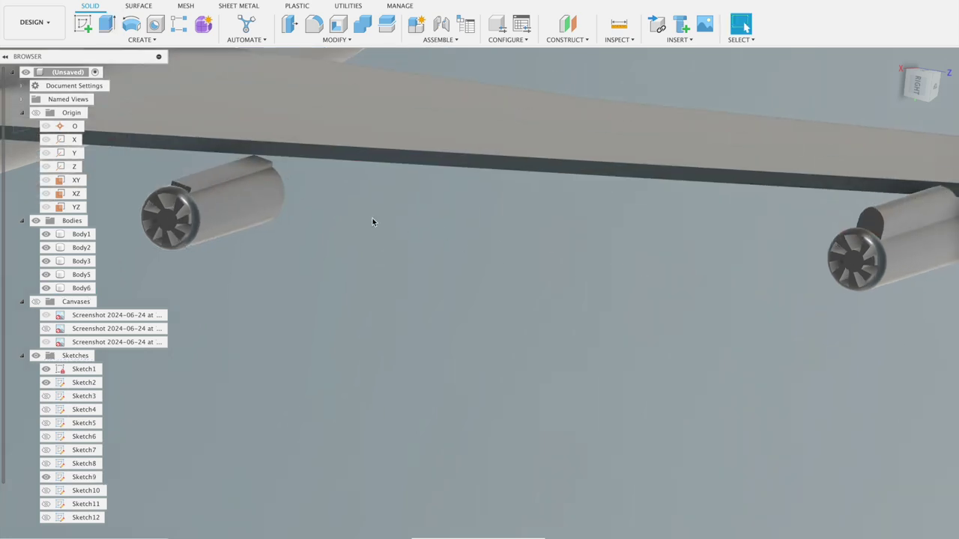
pyautogui.scroll(5, 504, 331)
pyautogui.scroll(3, 479, 322)
pyautogui.click(479, 346)
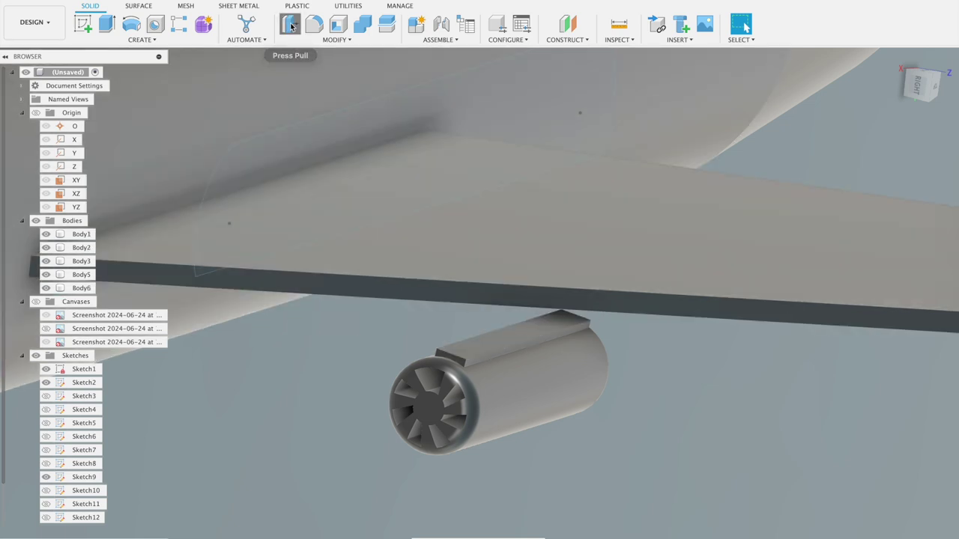
# Press Pull the engine pylon's top face by -0.05 in so the mount meets the wing underside.
pyautogui.click(289, 24)
pyautogui.click(483, 352)
pyautogui.moveTo(487, 337)
pyautogui.mouseDown()
pyautogui.moveTo(494, 302)
pyautogui.moveTo(491, 312)
pyautogui.mouseUp()
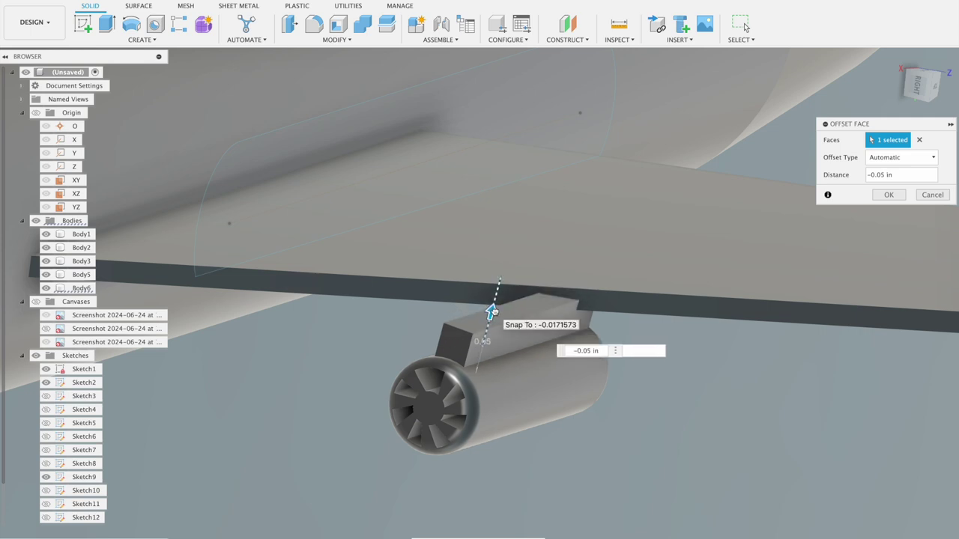
pyautogui.click(888, 195)
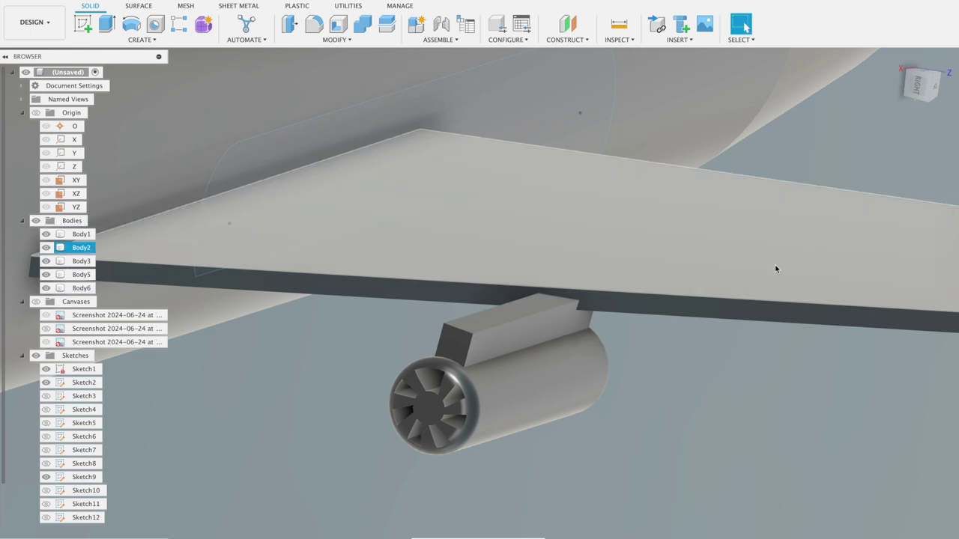
pyautogui.click(314, 24)
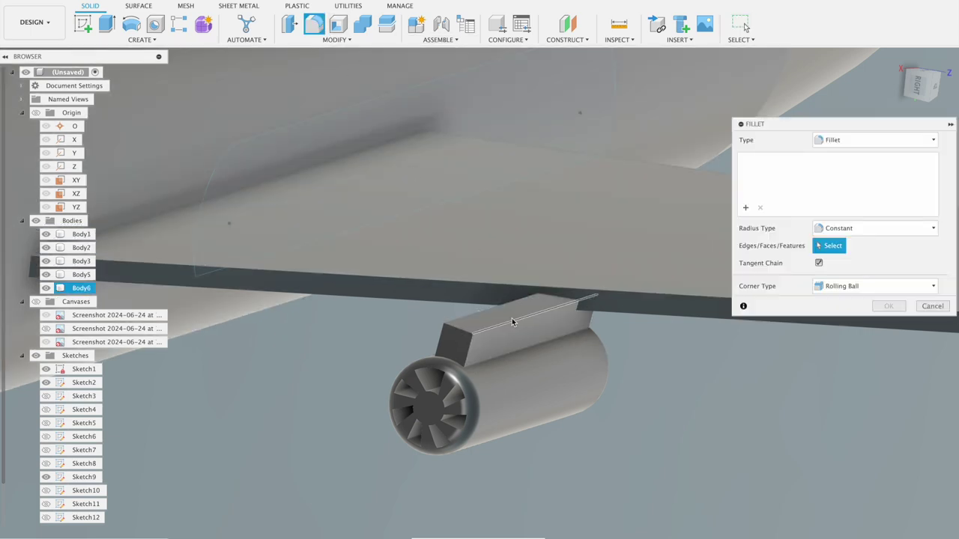
# Fillet both top edges of the engine pylon with a 0.015 in radius.
pyautogui.click(515, 318)
pyautogui.keyDown('shift'); pyautogui.moveTo(337, 313); pyautogui.dragTo(498, 301, button='middle'); pyautogui.keyUp('shift')
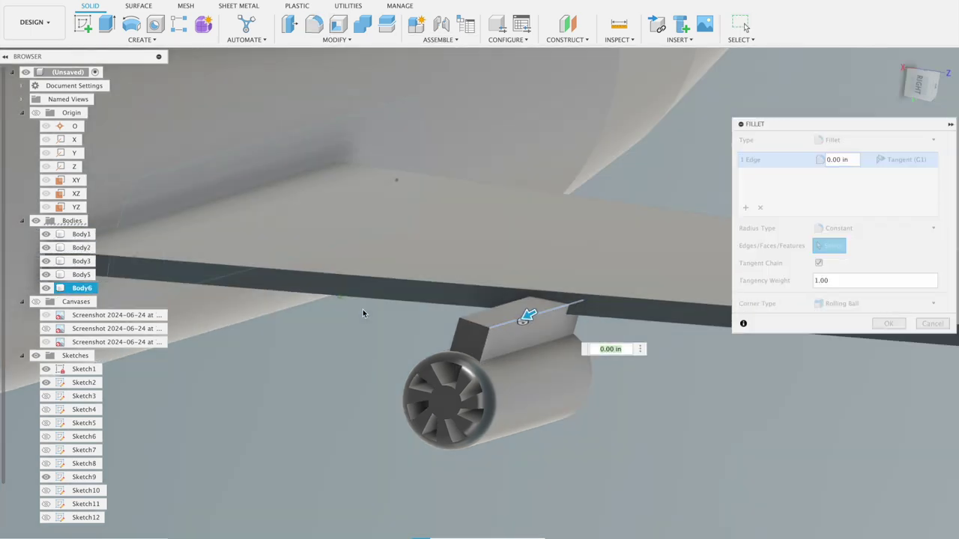
pyautogui.click(496, 307)
pyautogui.write('0.015')
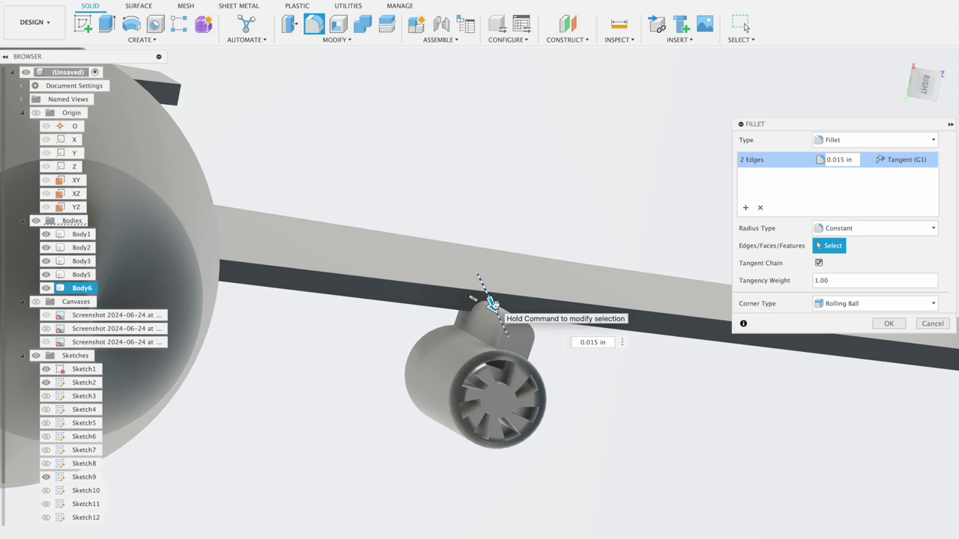
pyautogui.click(876, 325)
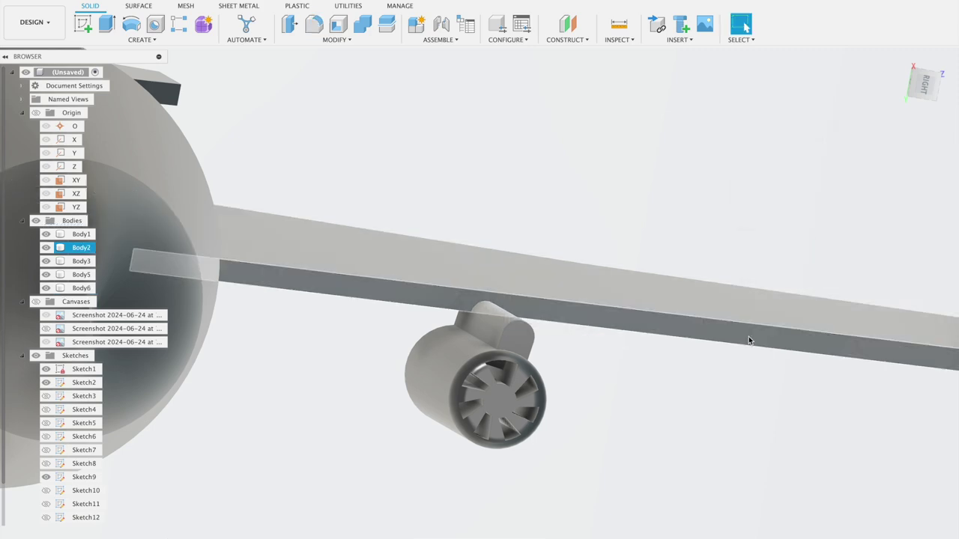
pyautogui.moveTo(711, 379)
pyautogui.keyDown('shift'); pyautogui.mouseDown(button='middle')
pyautogui.moveTo(657, 372)
pyautogui.moveTo(615, 344)
pyautogui.moveTo(573, 349)
pyautogui.moveTo(630, 378)
pyautogui.mouseUp(button='middle'); pyautogui.keyUp('shift')
pyautogui.click(646, 391)
pyautogui.press('F6')
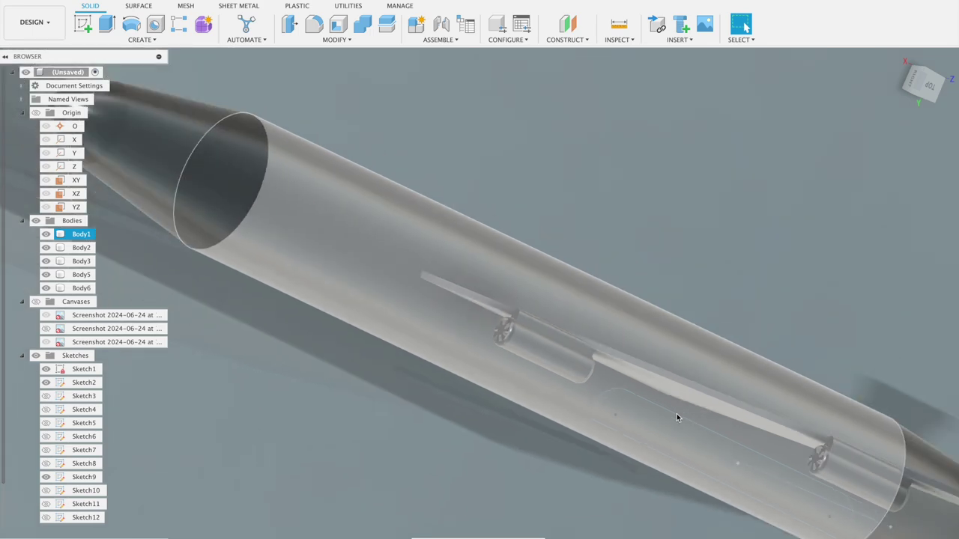
pyautogui.keyDown('shift'); pyautogui.moveTo(691, 297); pyautogui.dragTo(715, 305, button='middle'); pyautogui.keyUp('shift')
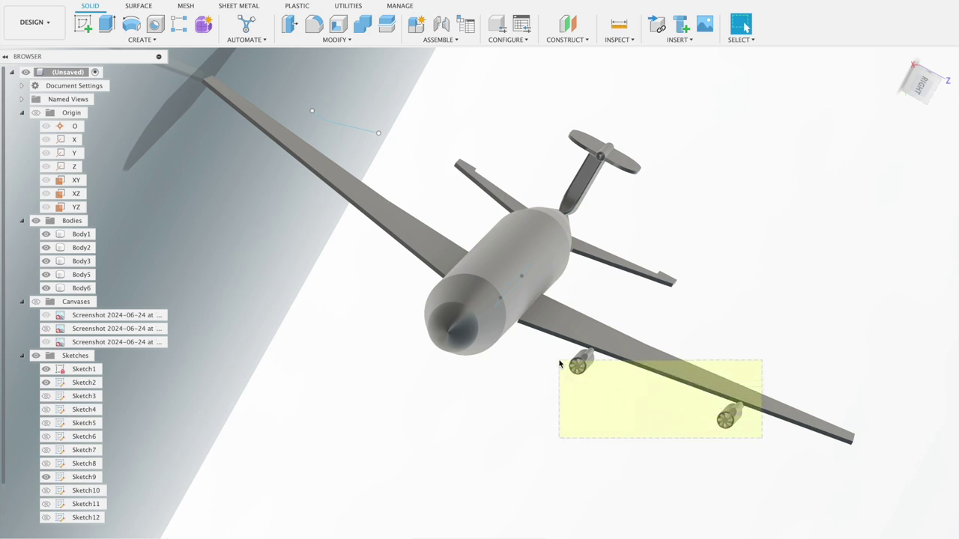
pyautogui.moveTo(562, 357); pyautogui.dragTo(562, 356)
# Box-select the right wing and its two engines and mirror their 44 faces across the XY plane.
pyautogui.click(716, 282)
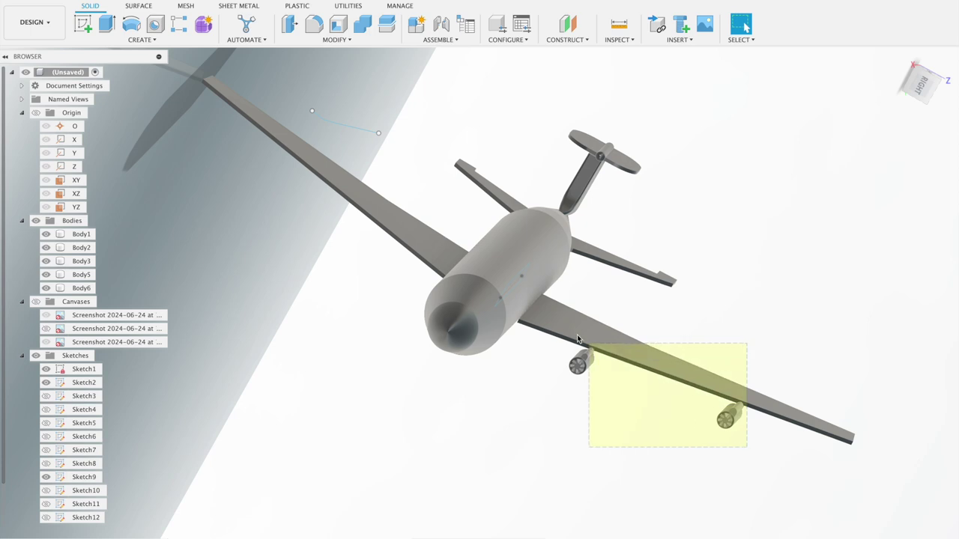
pyautogui.moveTo(564, 326); pyautogui.dragTo(562, 318)
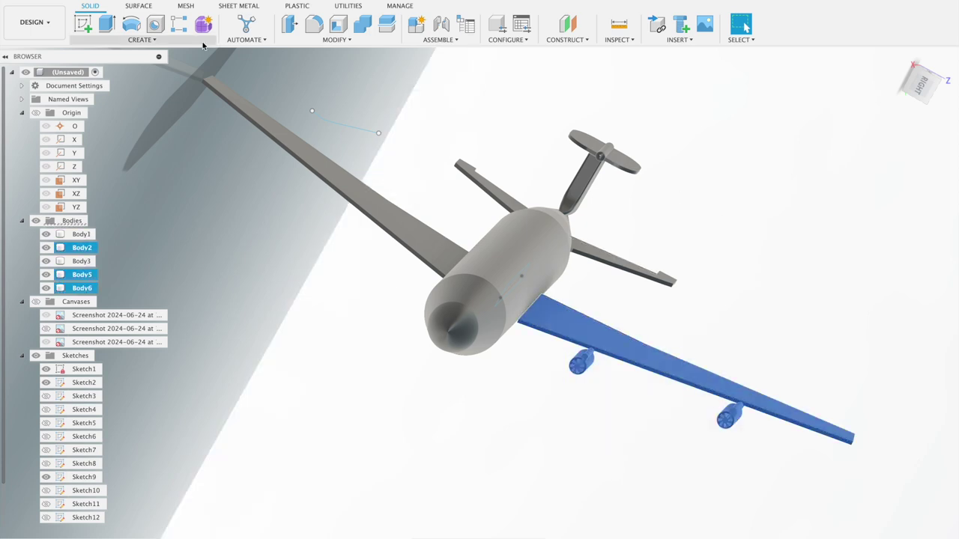
pyautogui.click(156, 39)
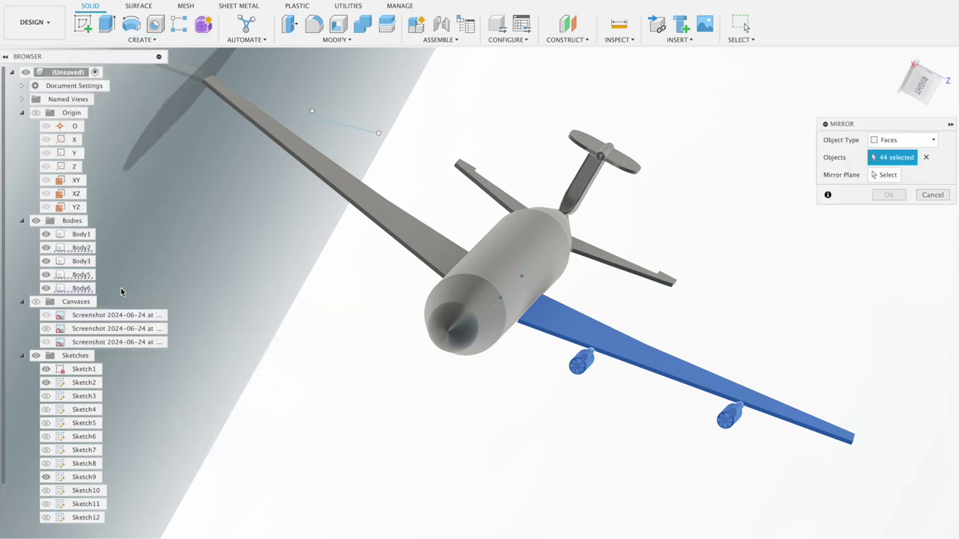
pyautogui.click(886, 176)
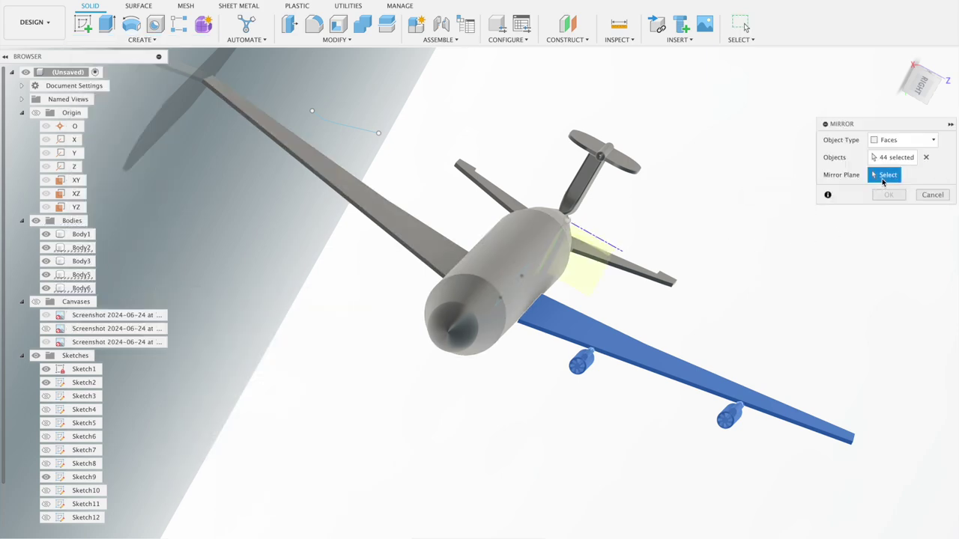
pyautogui.moveTo(717, 193)
pyautogui.keyDown('shift'); pyautogui.mouseDown(button='middle')
pyautogui.moveTo(693, 181)
pyautogui.moveTo(653, 252)
pyautogui.mouseUp(button='middle'); pyautogui.keyUp('shift')
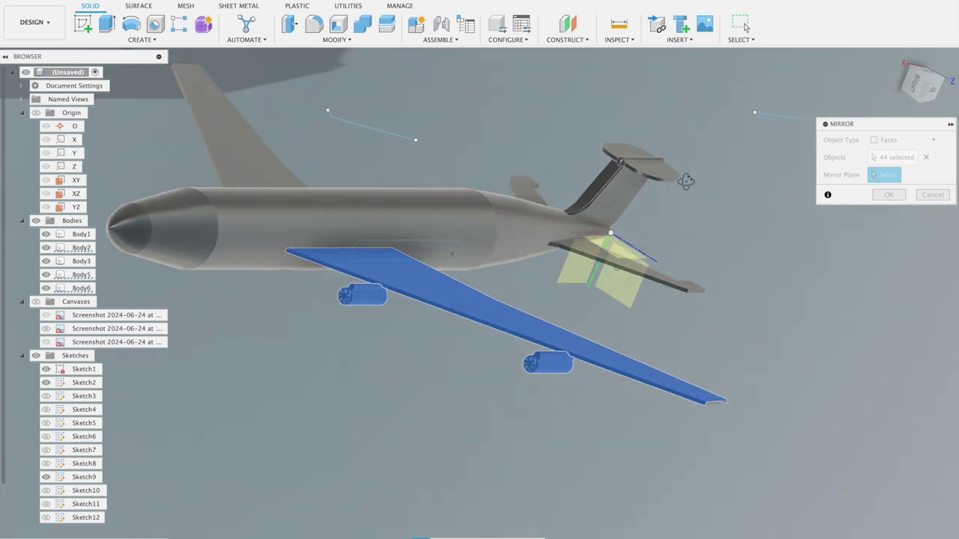
pyautogui.click(579, 279)
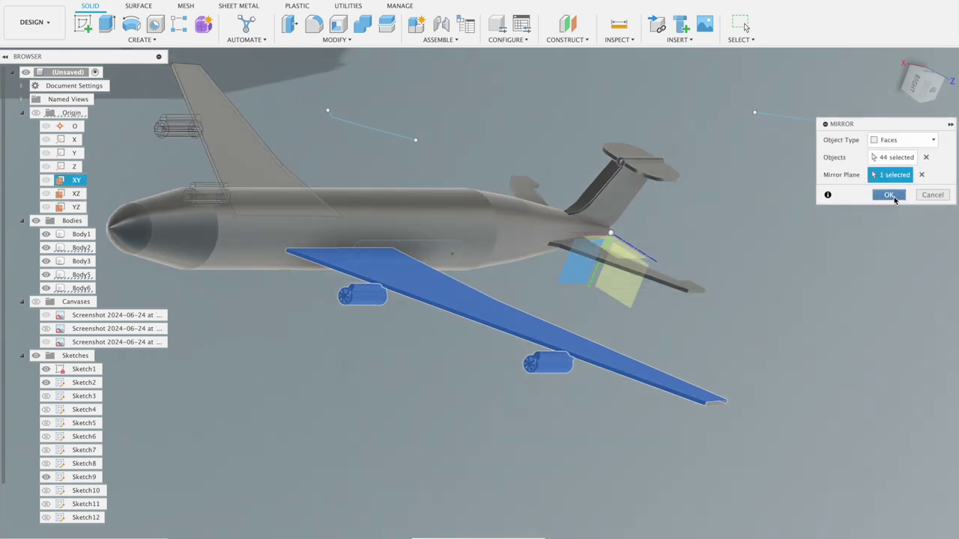
pyautogui.click(891, 197)
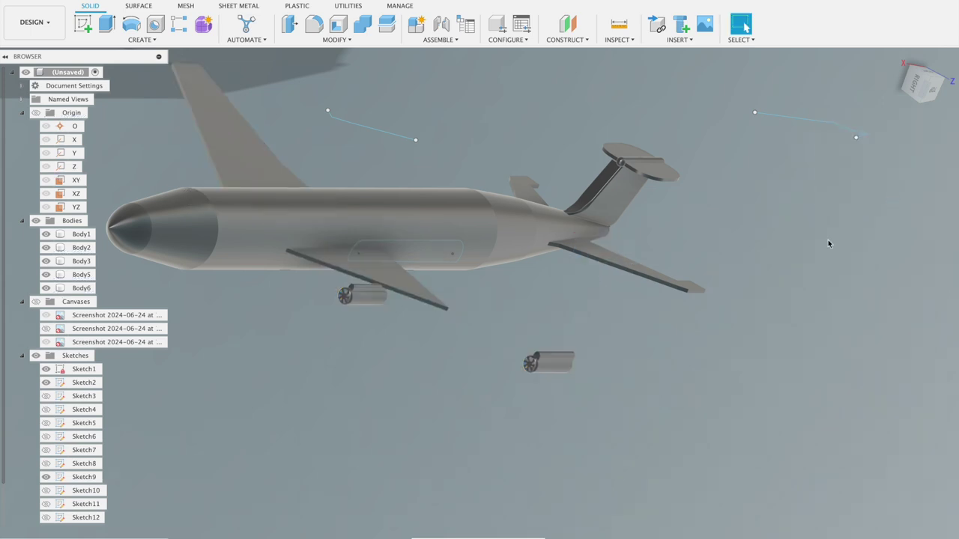
pyautogui.keyDown('shift'); pyautogui.moveTo(828, 240); pyautogui.dragTo(848, 246, button='middle'); pyautogui.keyUp('shift')
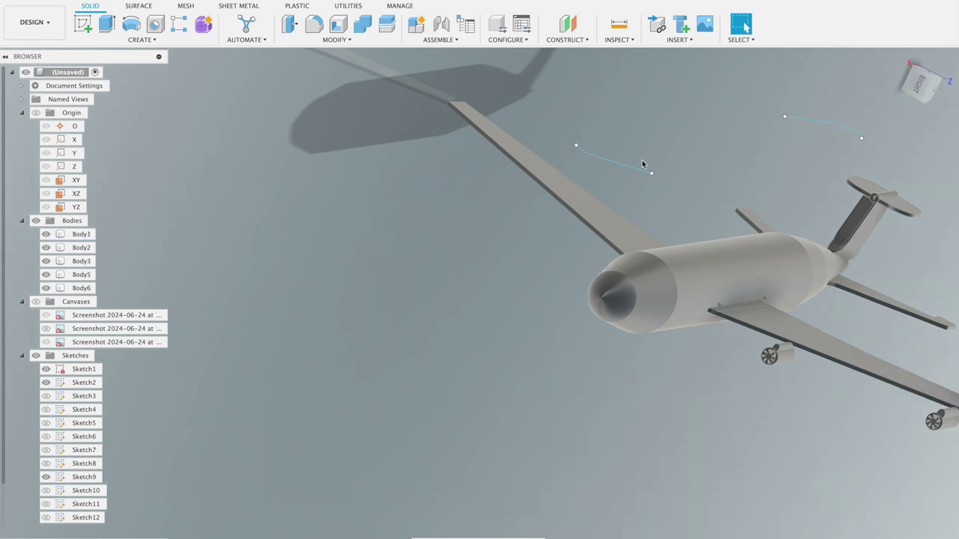
pyautogui.moveTo(631, 169); pyautogui.dragTo(420, 171, button='middle')
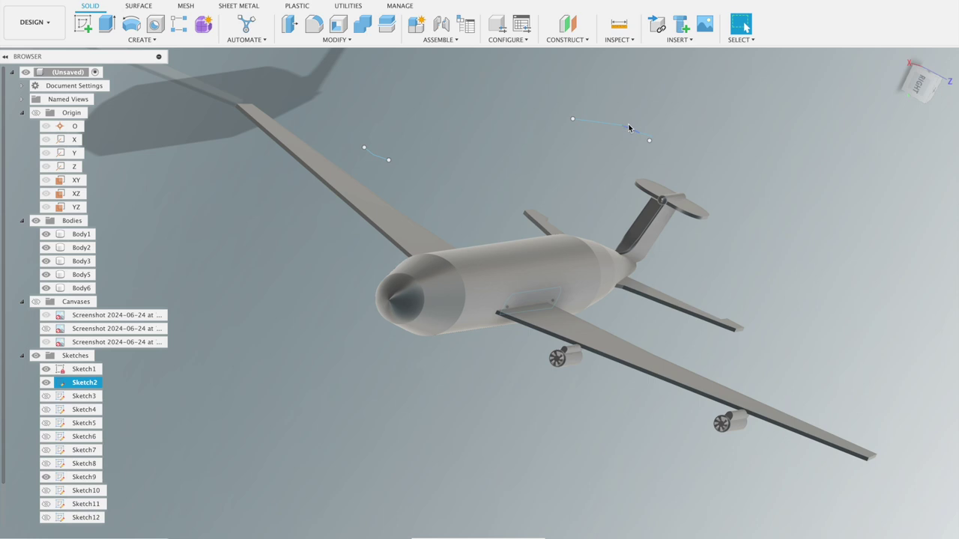
pyautogui.scroll(3, 630, 131)
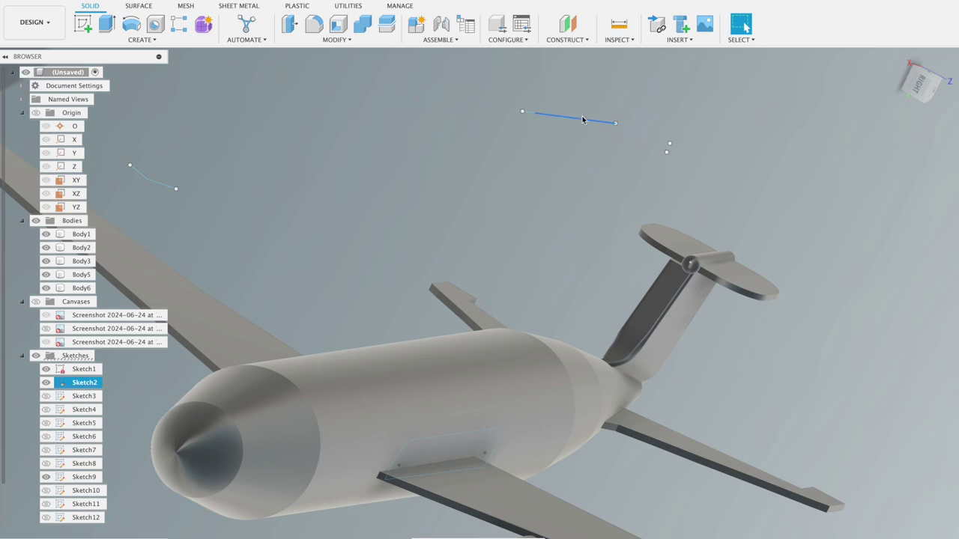
pyautogui.scroll(2, 583, 119)
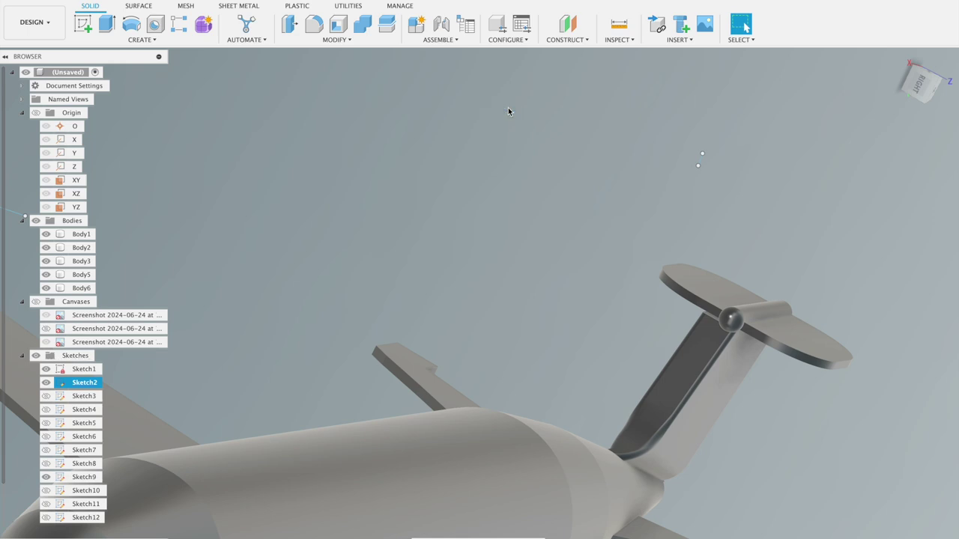
pyautogui.scroll(-3, 508, 107)
pyautogui.scroll(-2, 503, 125)
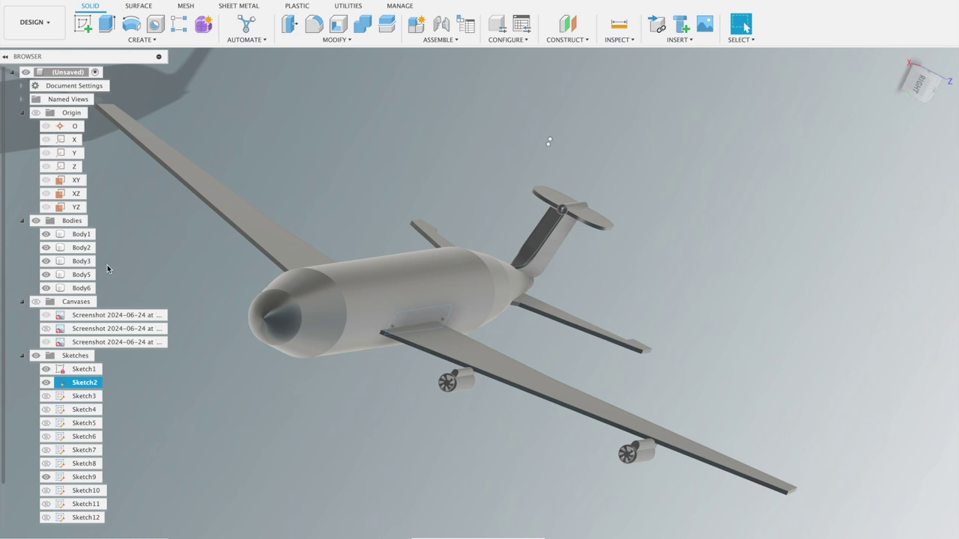
pyautogui.click(83, 292)
# Mirror the inner engine Body6 across the XY plane, creating Body7 under the left wing.
pyautogui.rightClick(83, 293)
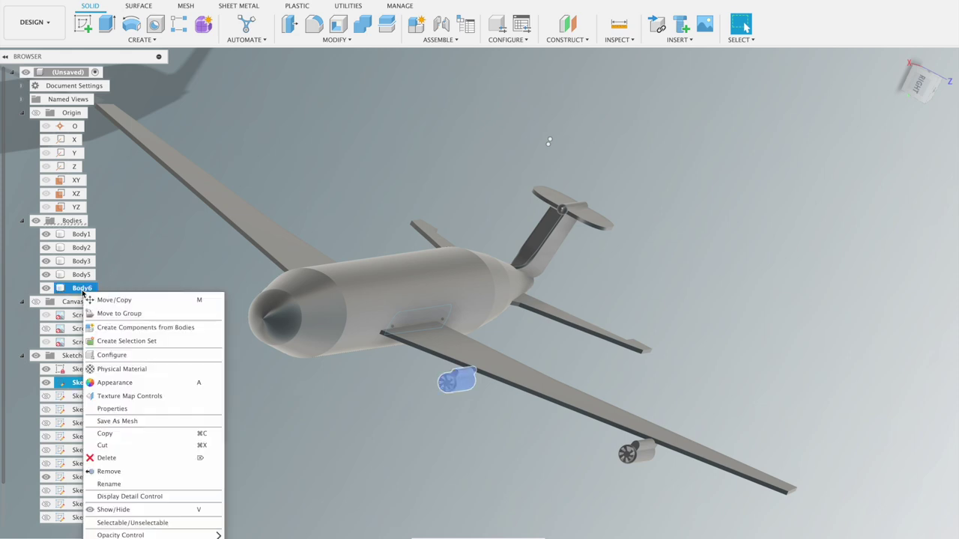
pyautogui.press('Escape')
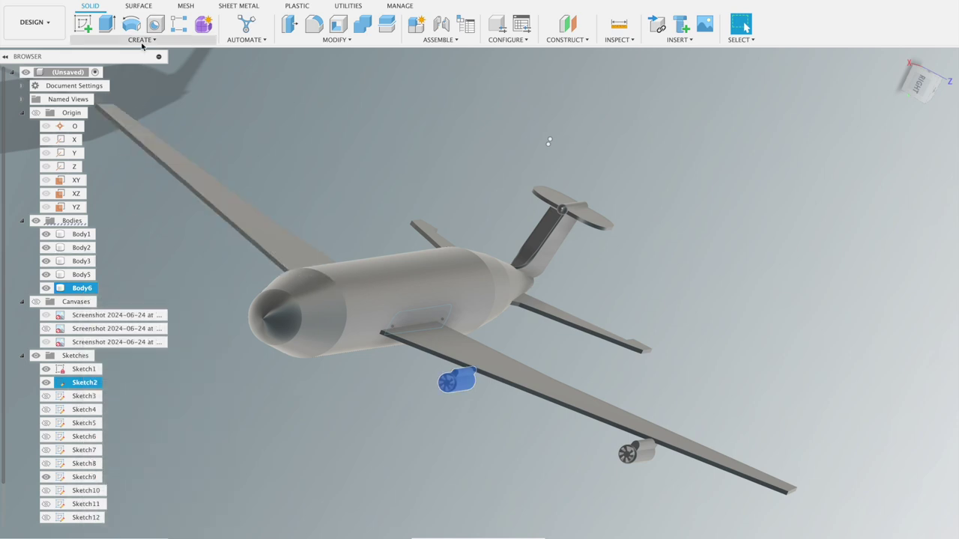
pyautogui.click(141, 40)
pyautogui.moveTo(93, 291)
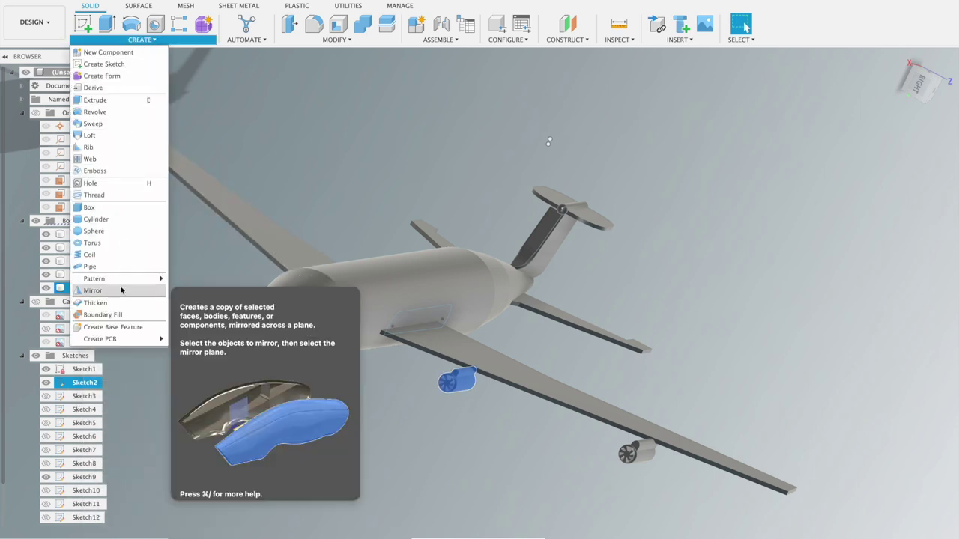
pyautogui.click(121, 290)
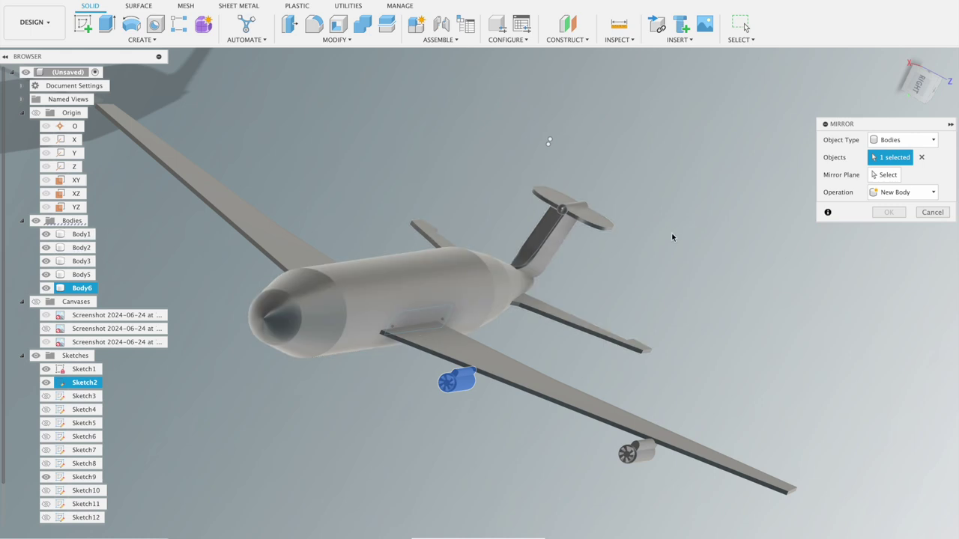
pyautogui.click(884, 175)
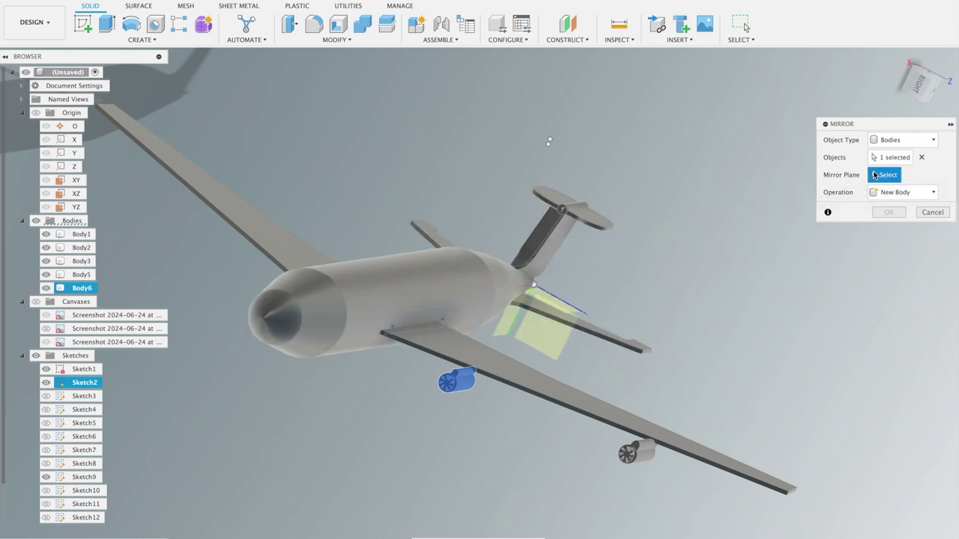
pyautogui.click(541, 327)
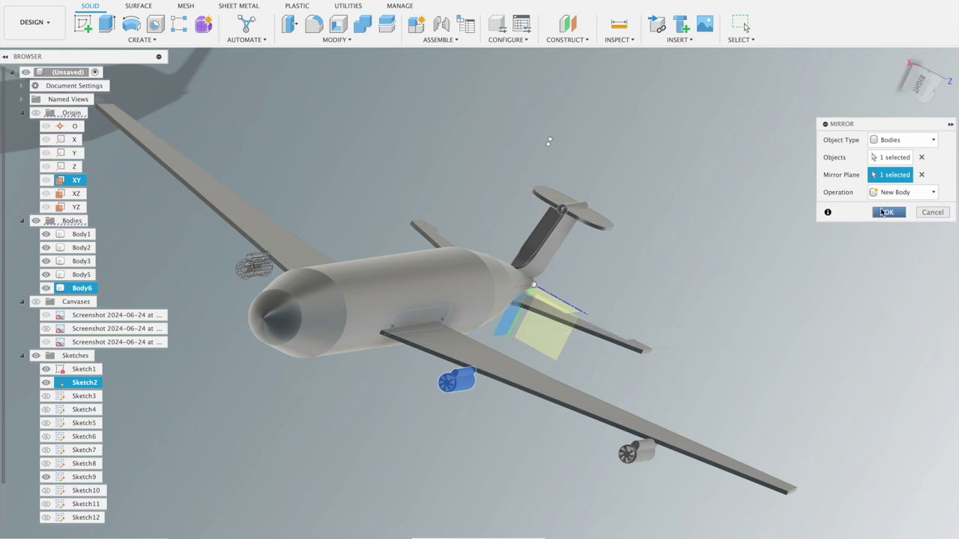
pyautogui.click(880, 213)
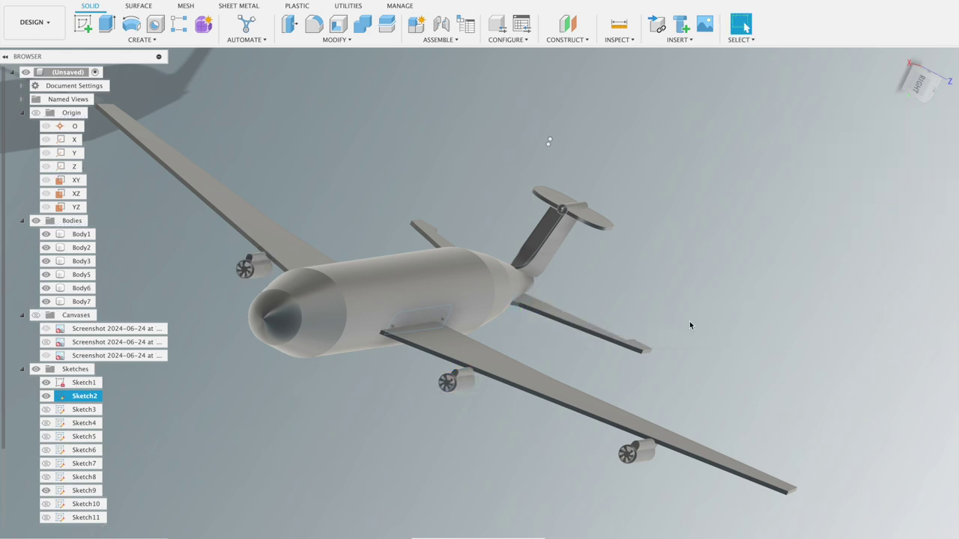
pyautogui.click(142, 40)
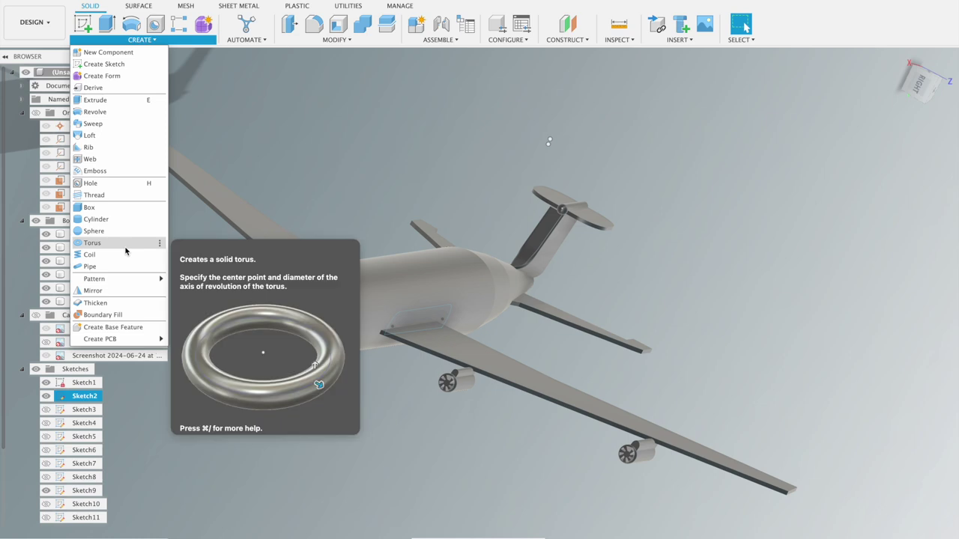
# Start a feature mirror with the outer engine's three features selected.
pyautogui.click(132, 291)
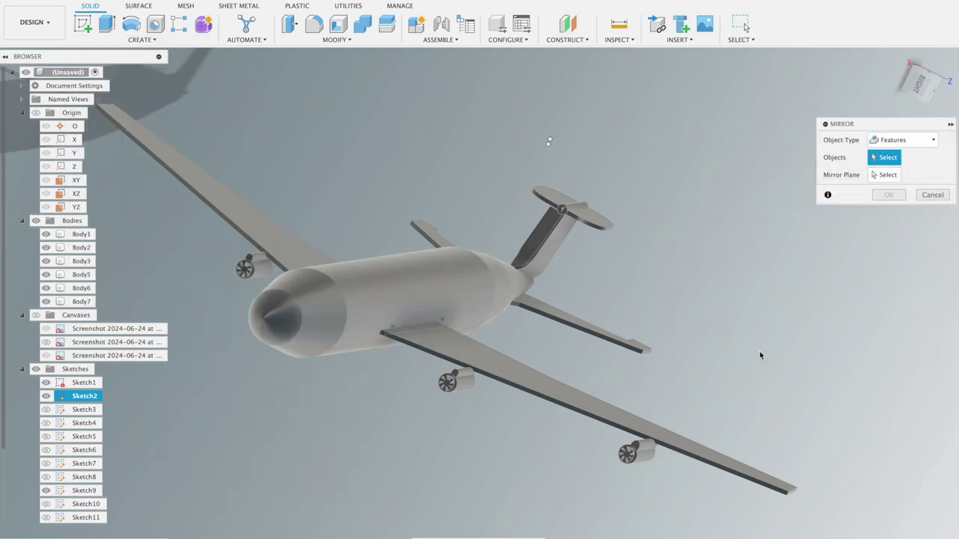
pyautogui.click(640, 462)
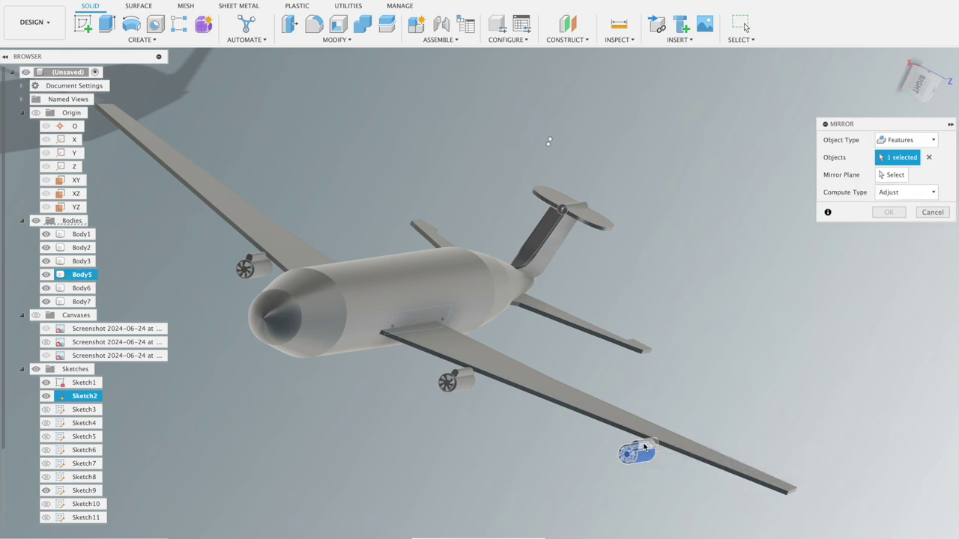
pyautogui.click(645, 444)
pyautogui.scroll(2, 640, 446)
pyautogui.scroll(3, 640, 450)
pyautogui.scroll(3, 637, 459)
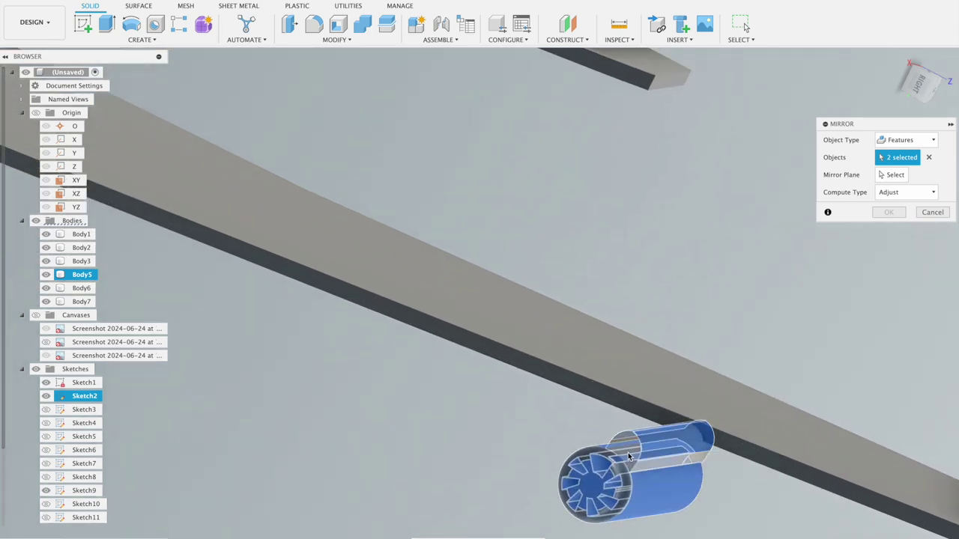
pyautogui.click(629, 457)
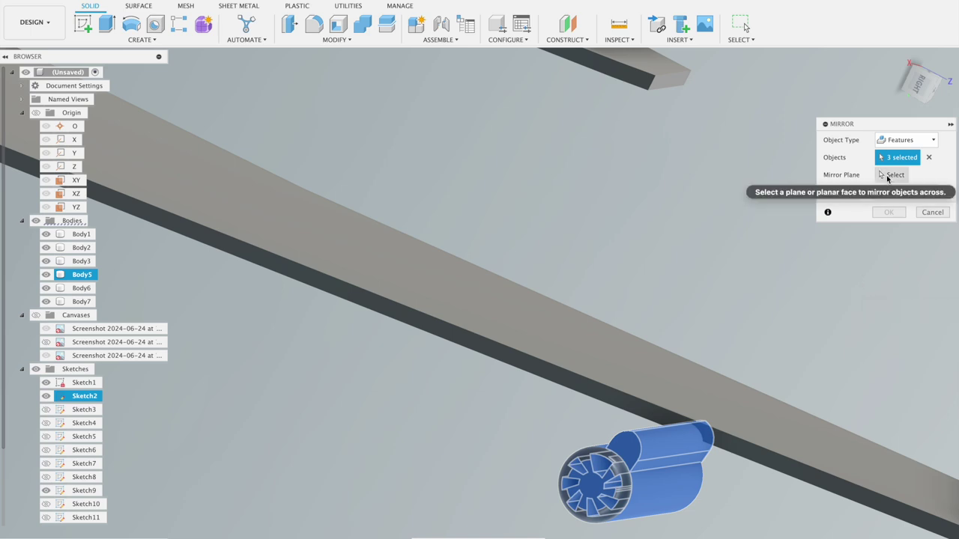
# Mirror the three engine features across the XY plane.
pyautogui.click(843, 204)
pyautogui.scroll(-5, 796, 228)
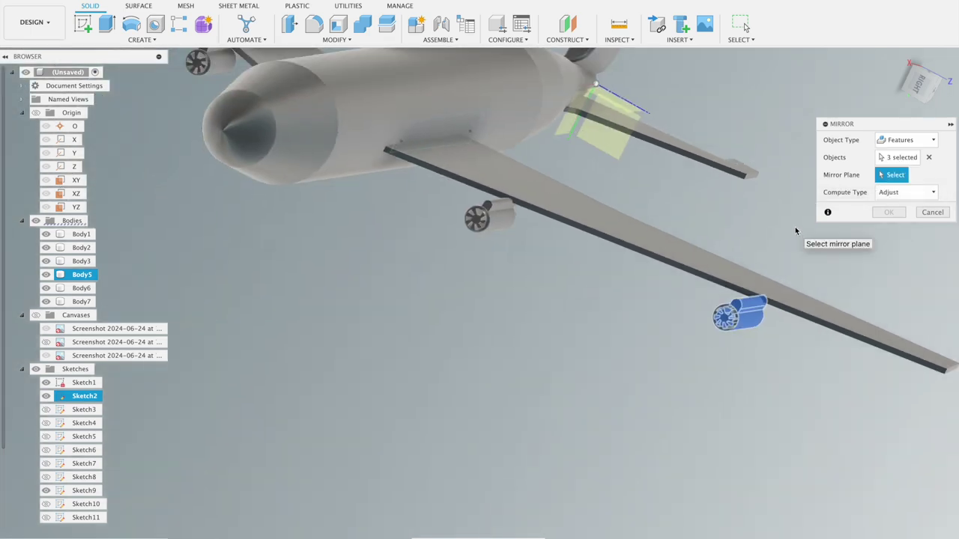
pyautogui.click(568, 128)
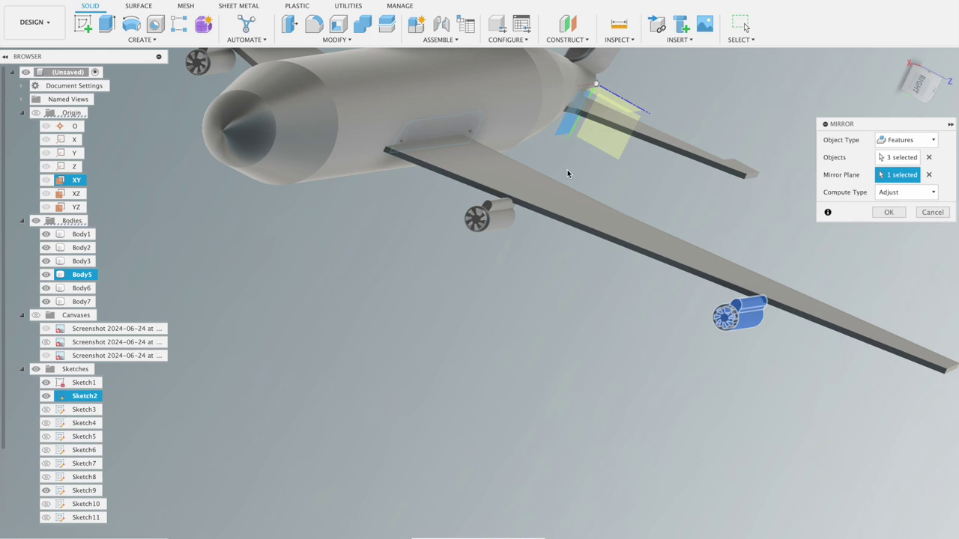
pyautogui.scroll(-3, 580, 218)
pyautogui.scroll(-2, 580, 220)
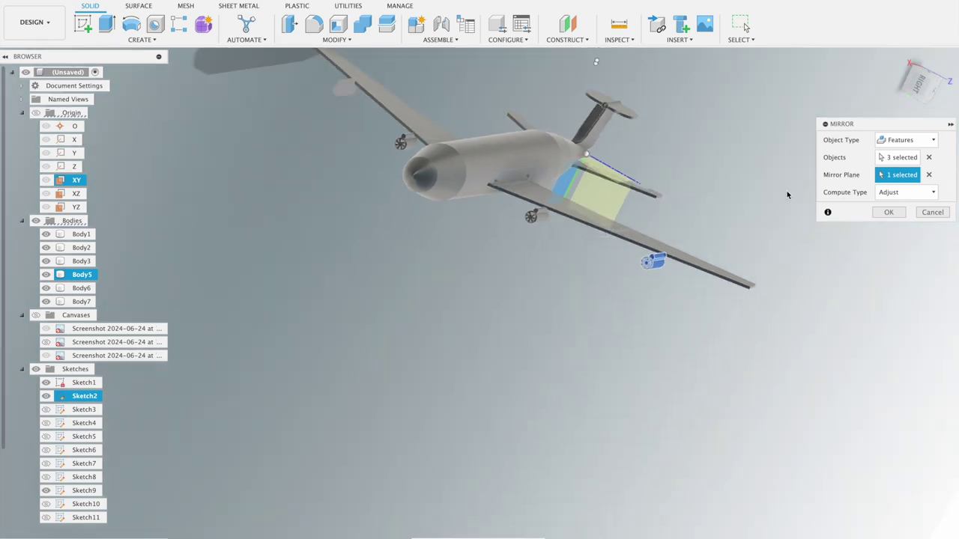
pyautogui.click(887, 212)
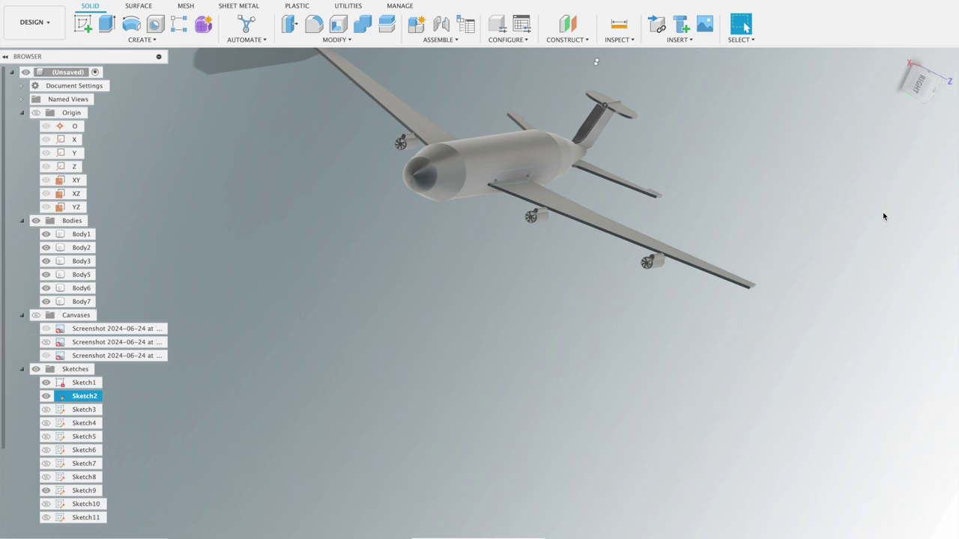
# Select the outer engine body, Body5, for a body mirror.
pyautogui.scroll(4, 884, 217)
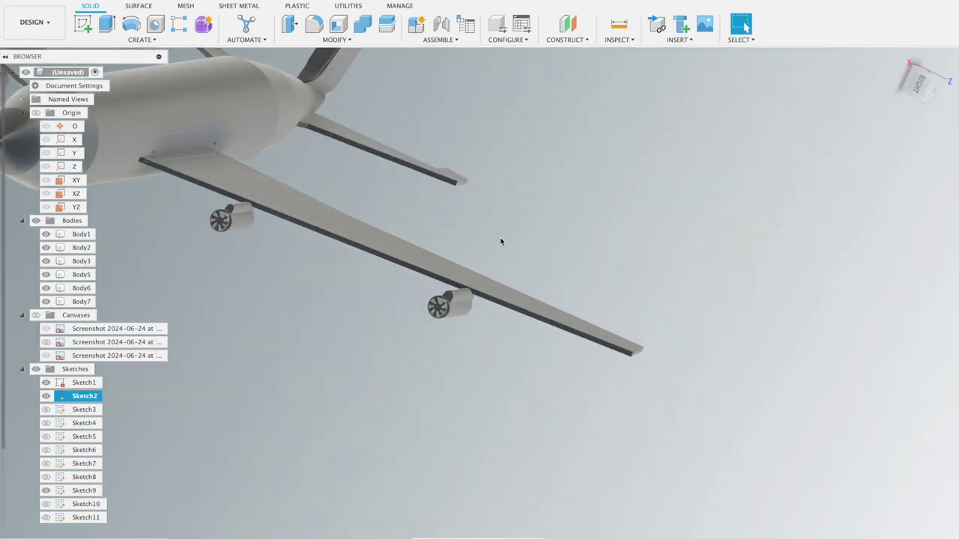
pyautogui.click(83, 302)
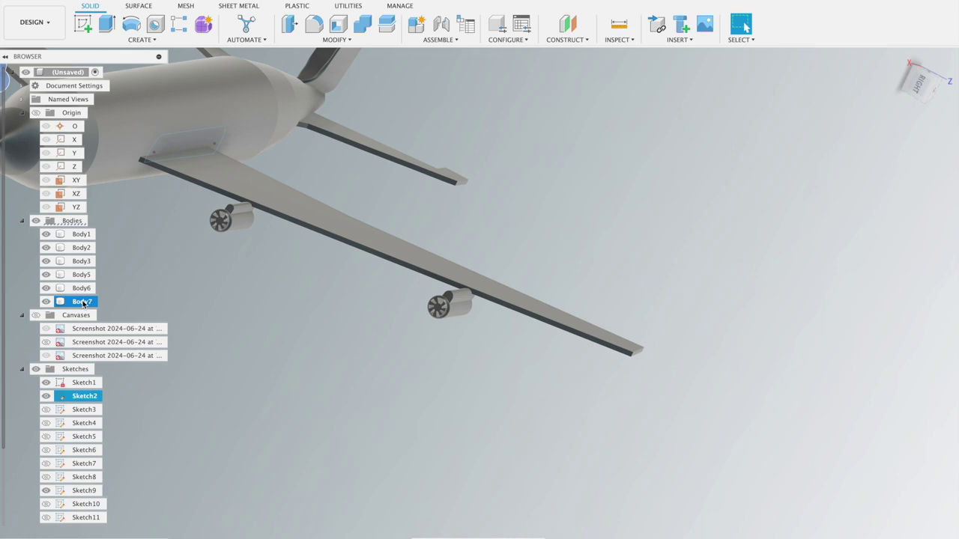
pyautogui.click(84, 289)
pyautogui.click(83, 275)
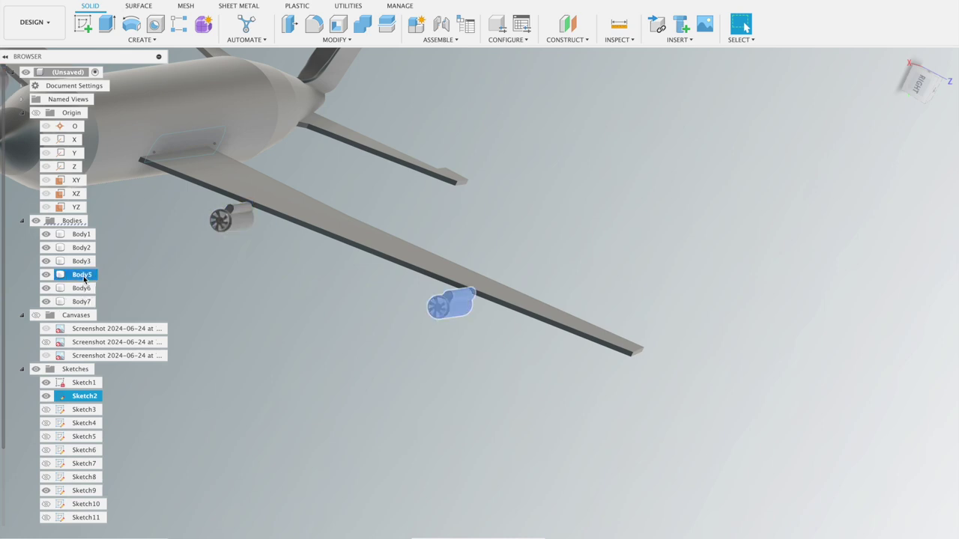
pyautogui.click(141, 40)
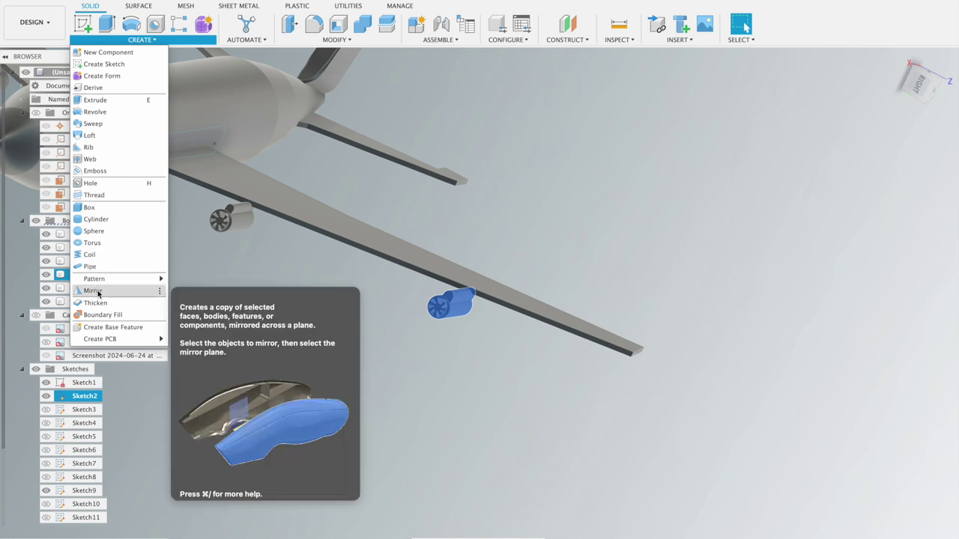
pyautogui.click(105, 293)
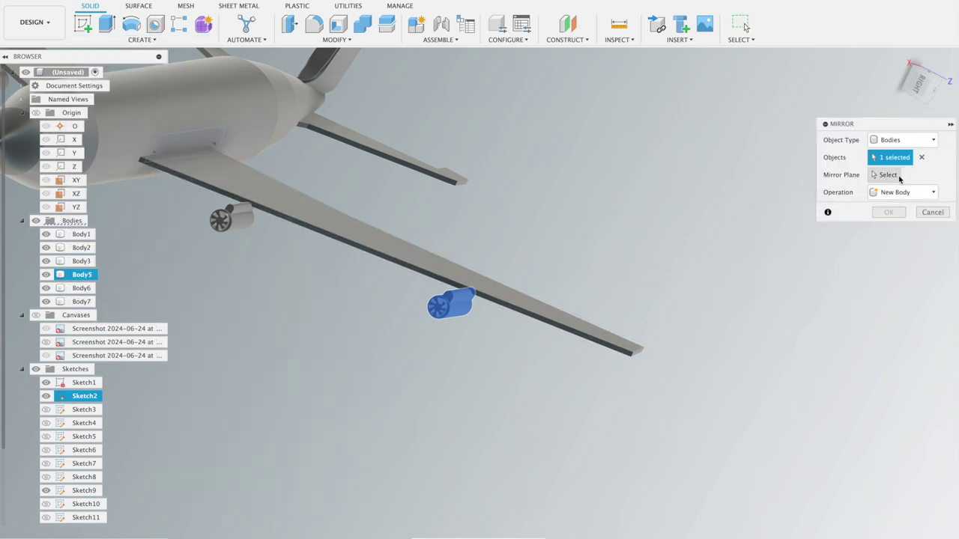
# Mirror Body5 across the XY plane as a new body, Body8.
pyautogui.click(884, 174)
pyautogui.keyDown('shift'); pyautogui.moveTo(632, 233); pyautogui.dragTo(573, 228, button='middle'); pyautogui.keyUp('shift')
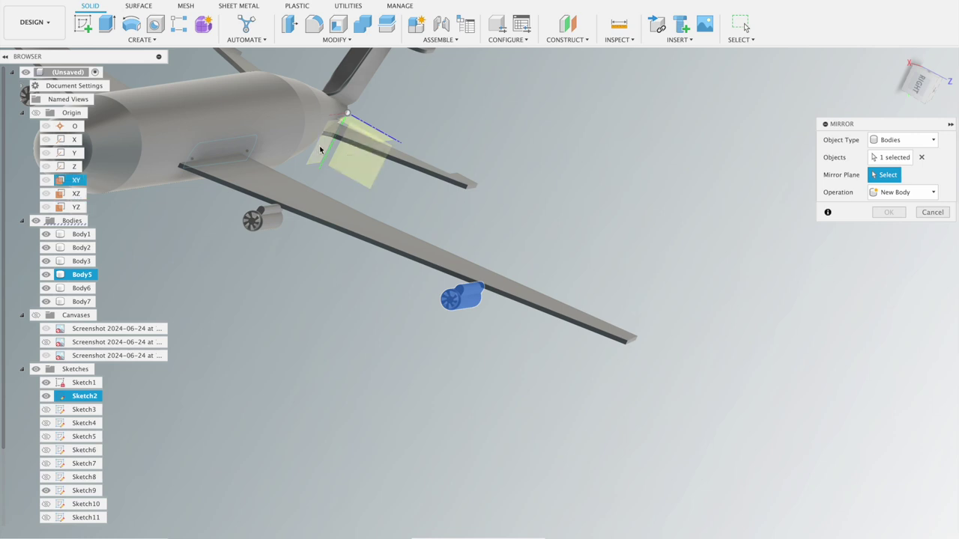
pyautogui.scroll(5, 319, 150)
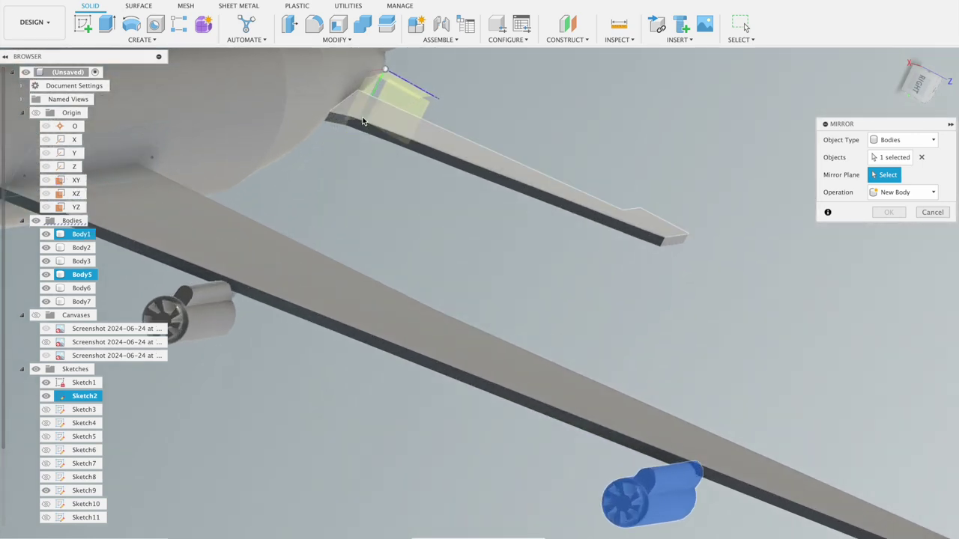
pyautogui.scroll(-3, 357, 129)
pyautogui.scroll(-3, 349, 139)
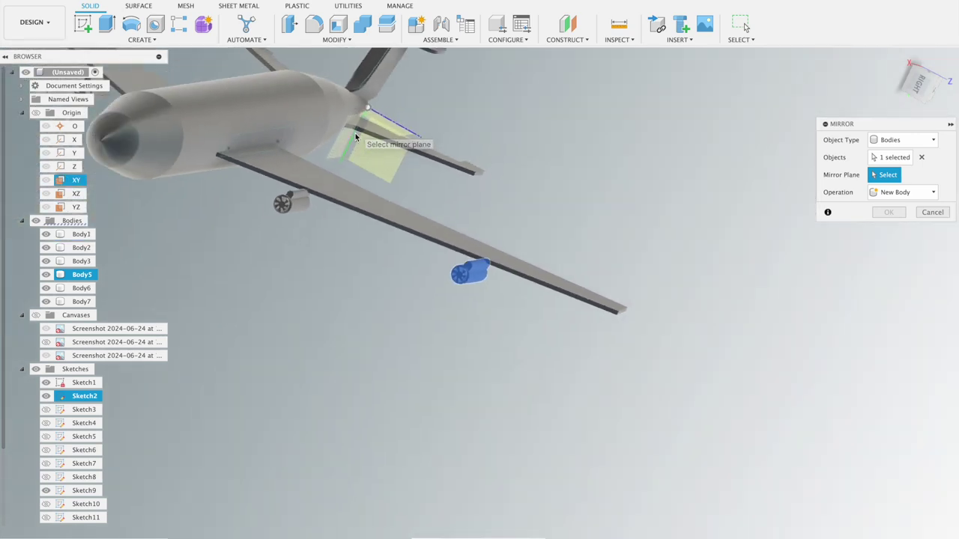
pyautogui.scroll(-3, 340, 145)
pyautogui.scroll(-3, 340, 146)
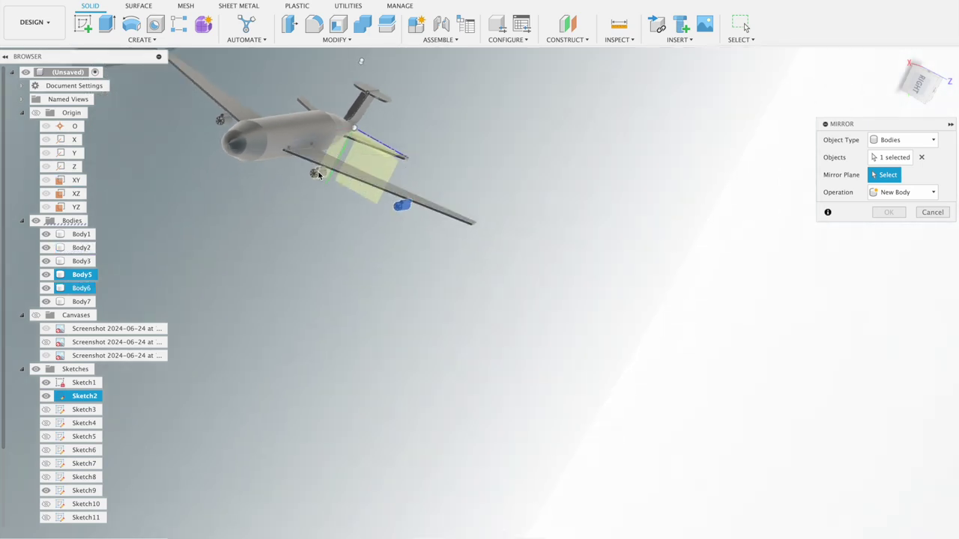
pyautogui.scroll(-2, 323, 185)
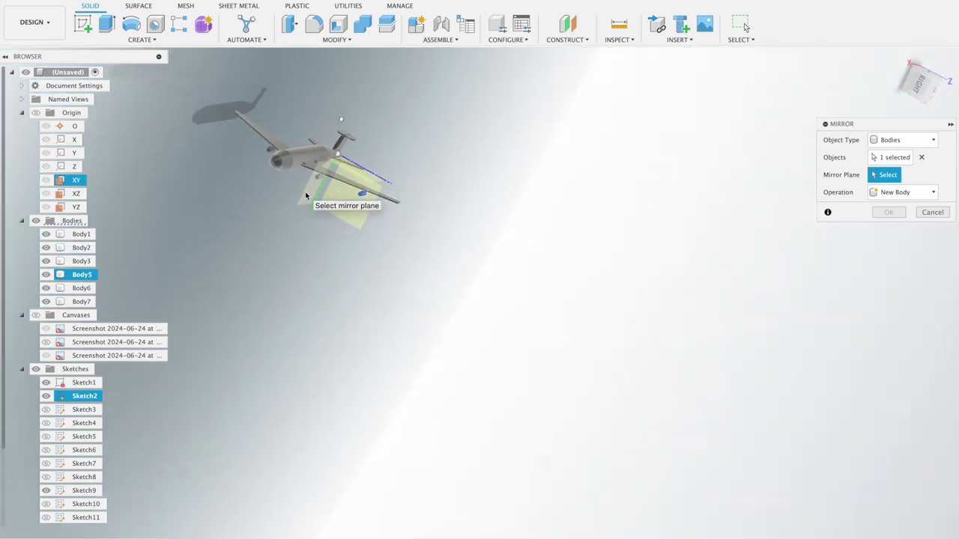
pyautogui.keyDown('shift'); pyautogui.moveTo(300, 282); pyautogui.dragTo(336, 280, button='middle'); pyautogui.keyUp('shift')
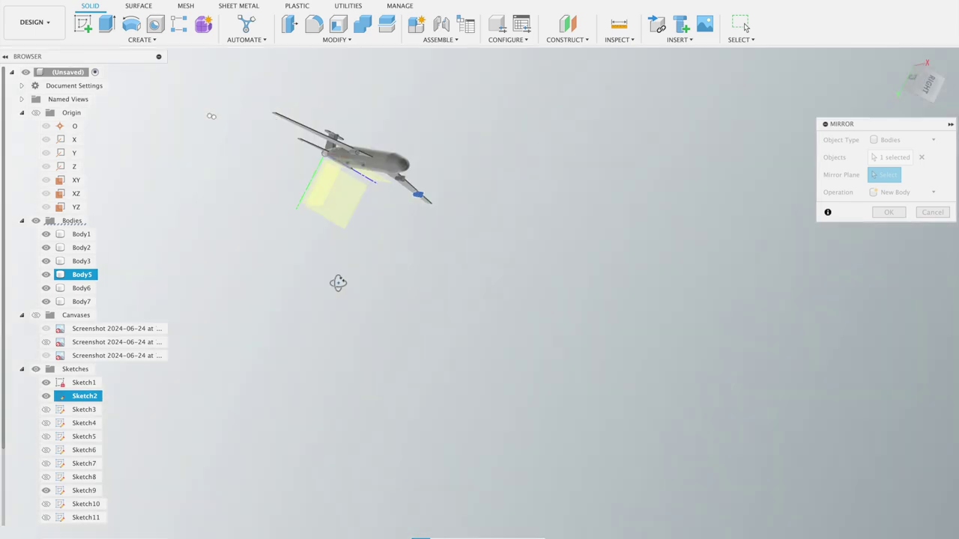
pyautogui.click(323, 192)
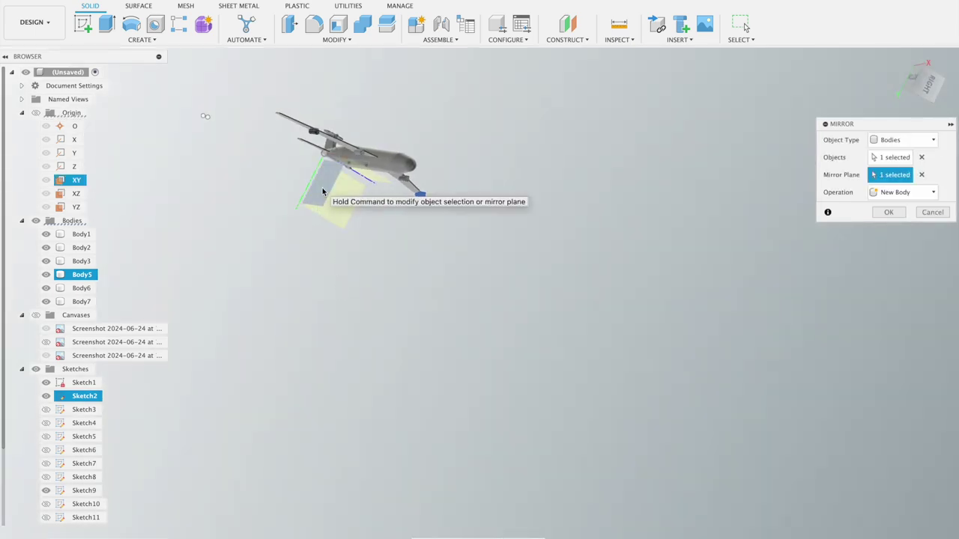
pyautogui.keyDown('shift'); pyautogui.moveTo(445, 94); pyautogui.dragTo(410, 102, button='middle'); pyautogui.keyUp('shift')
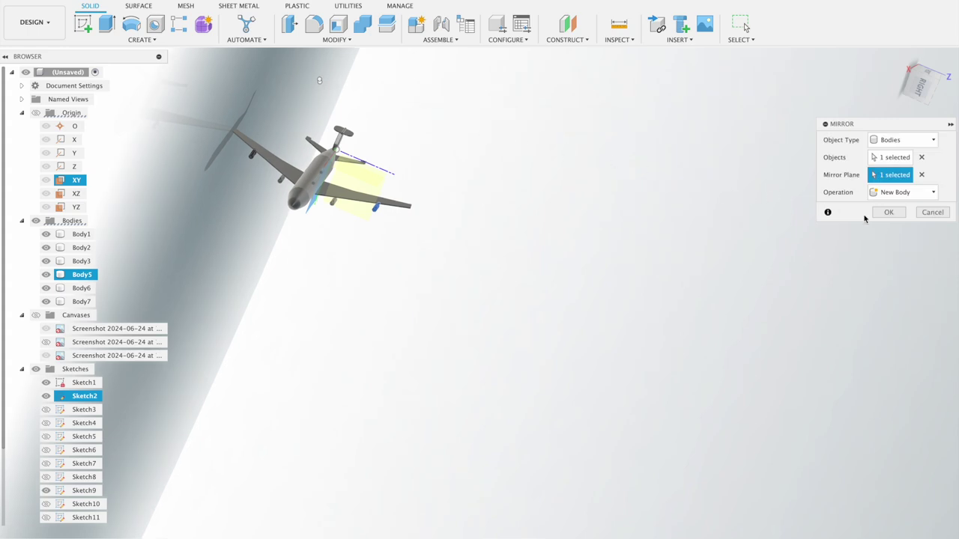
pyautogui.click(888, 214)
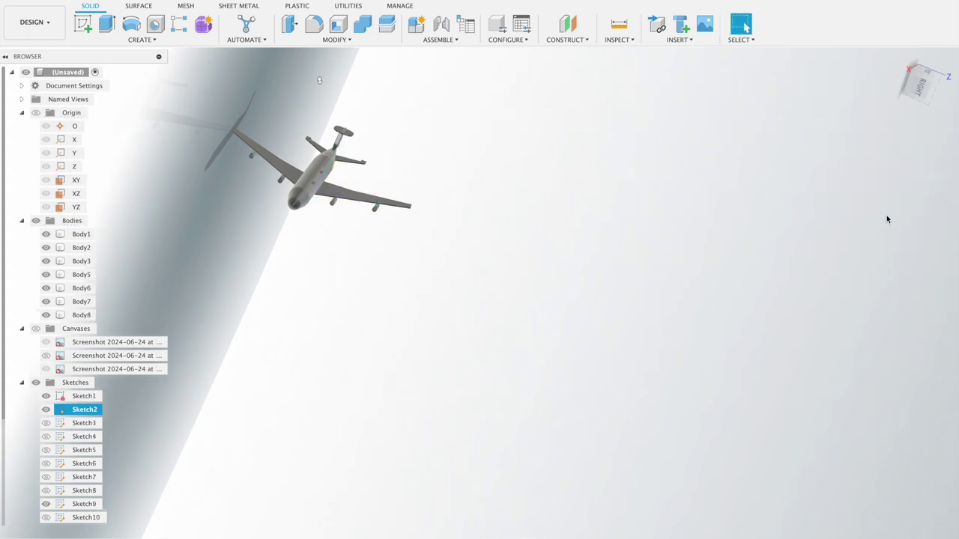
# Center the airliner, switch to the Front view, zoom onto the wing and start a new sketch.
pyautogui.scroll(5, 886, 215)
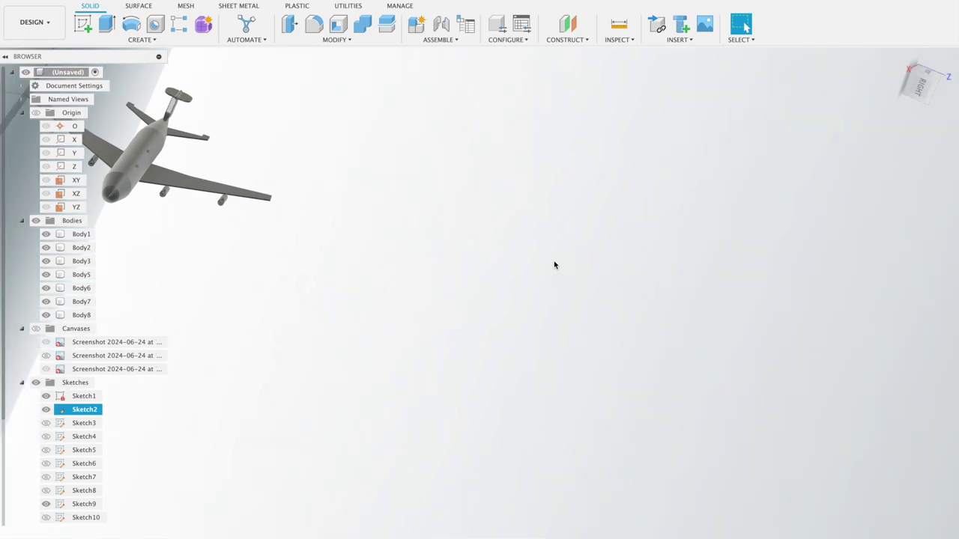
pyautogui.moveTo(473, 217)
pyautogui.mouseDown(button='middle')
pyautogui.moveTo(757, 325)
pyautogui.moveTo(622, 308)
pyautogui.moveTo(589, 261)
pyautogui.moveTo(595, 242)
pyautogui.moveTo(642, 276)
pyautogui.moveTo(621, 242)
pyautogui.moveTo(597, 231)
pyautogui.moveTo(586, 267)
pyautogui.mouseUp(button='middle')
pyautogui.scroll(3, 586, 268)
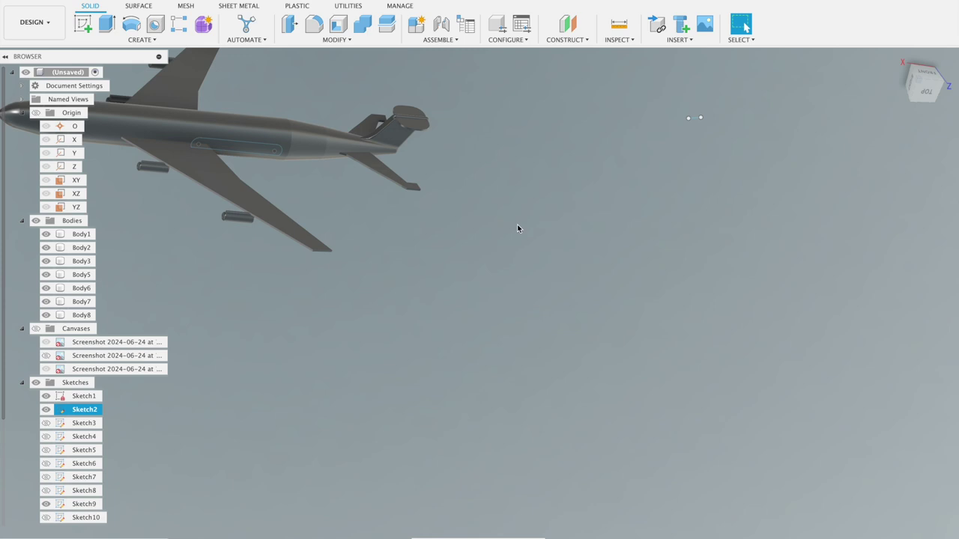
pyautogui.moveTo(567, 246); pyautogui.dragTo(824, 400, button='middle')
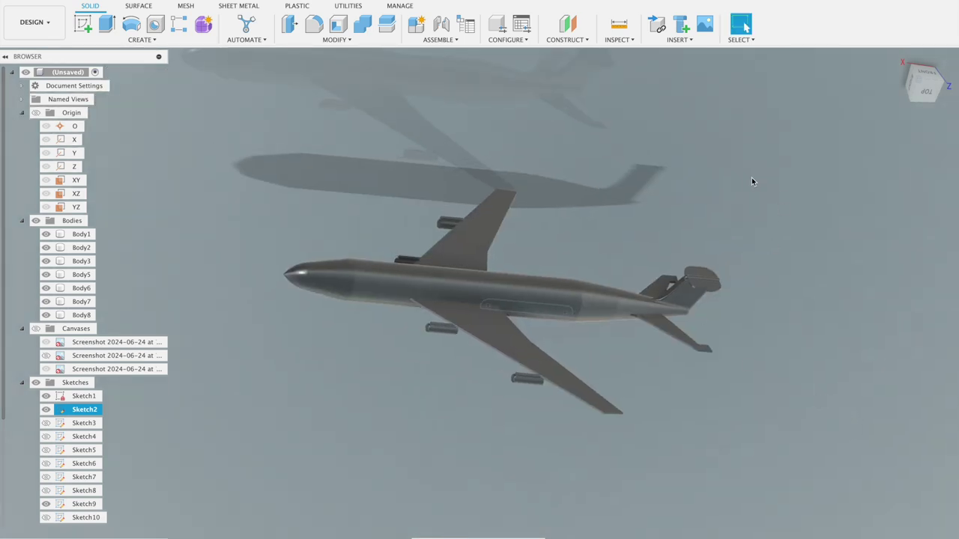
pyautogui.scroll(2, 737, 180)
pyautogui.scroll(2, 721, 186)
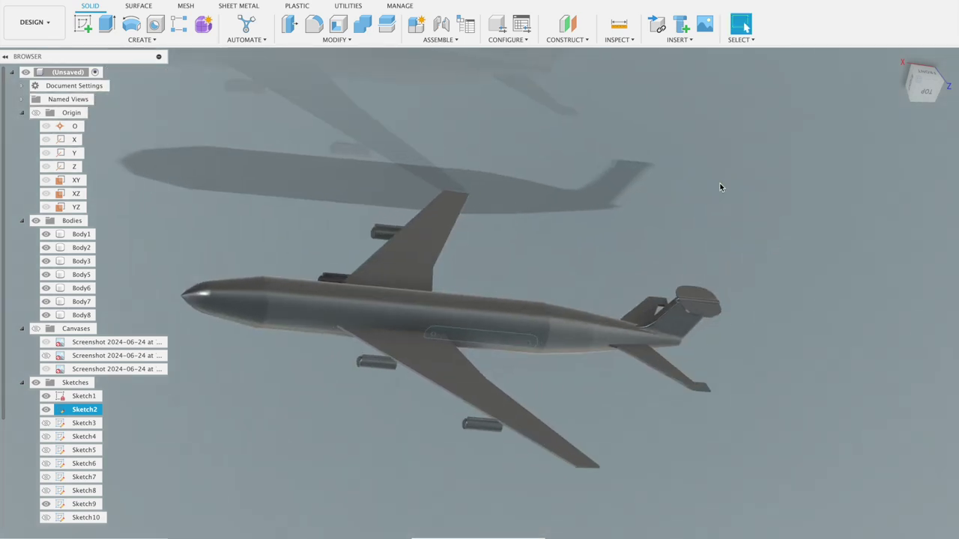
pyautogui.click(926, 78)
pyautogui.scroll(1, 777, 221)
pyautogui.scroll(2, 777, 221)
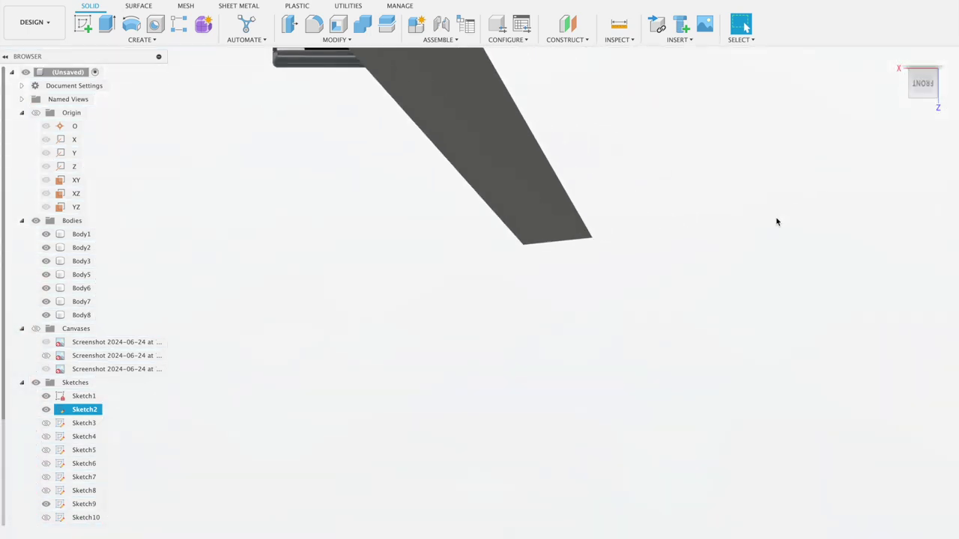
pyautogui.scroll(2, 777, 221)
pyautogui.click(83, 24)
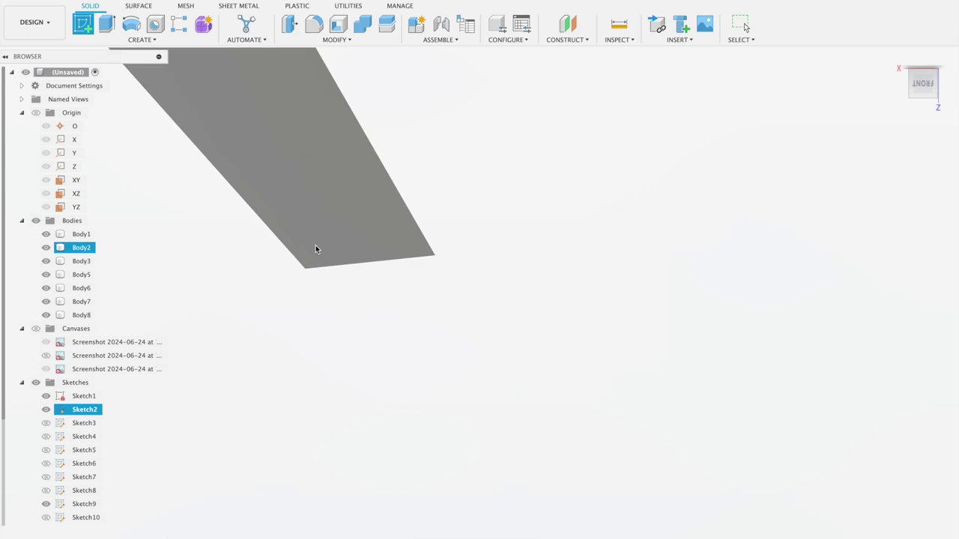
# Place the new sketch on the wing's flat face and frame the wingtip.
pyautogui.click(318, 248)
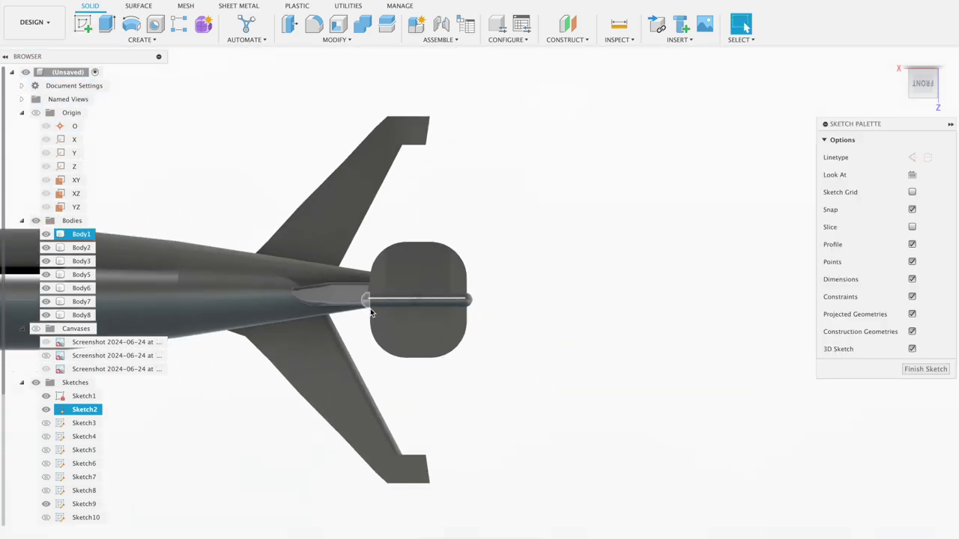
pyautogui.scroll(-3, 218, 402)
pyautogui.scroll(-3, 199, 475)
pyautogui.moveTo(199, 460)
pyautogui.mouseDown(button='middle')
pyautogui.moveTo(390, 352)
pyautogui.moveTo(407, 354)
pyautogui.mouseUp(button='middle')
pyautogui.scroll(3, 406, 353)
pyautogui.scroll(3, 407, 353)
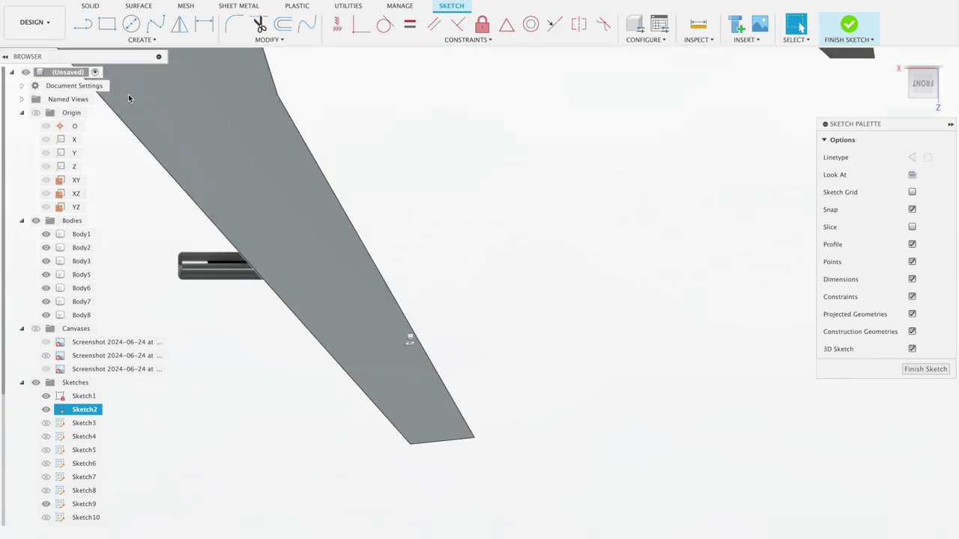
# Draw a thin 3-point rectangle strip across the two wingtip corners.
pyautogui.click(105, 30)
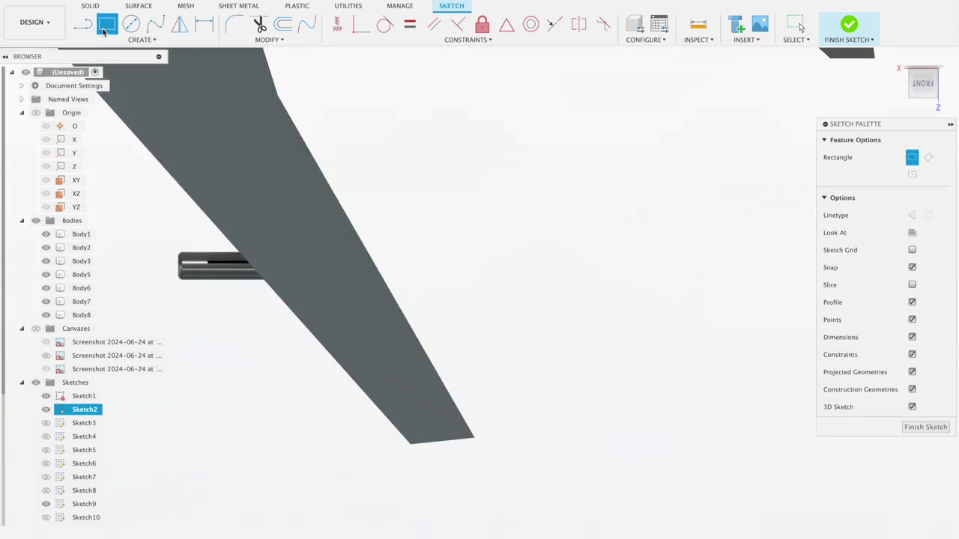
pyautogui.click(135, 40)
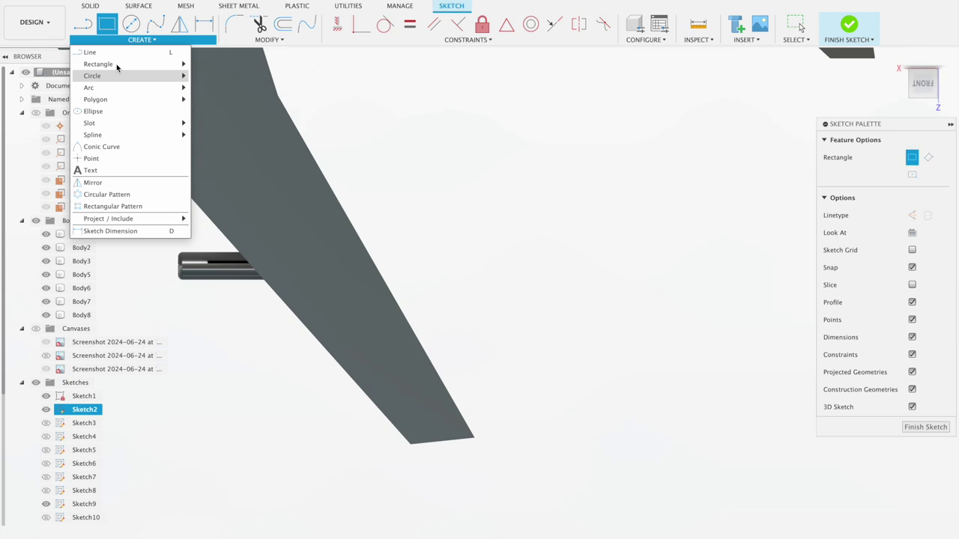
pyautogui.moveTo(131, 64)
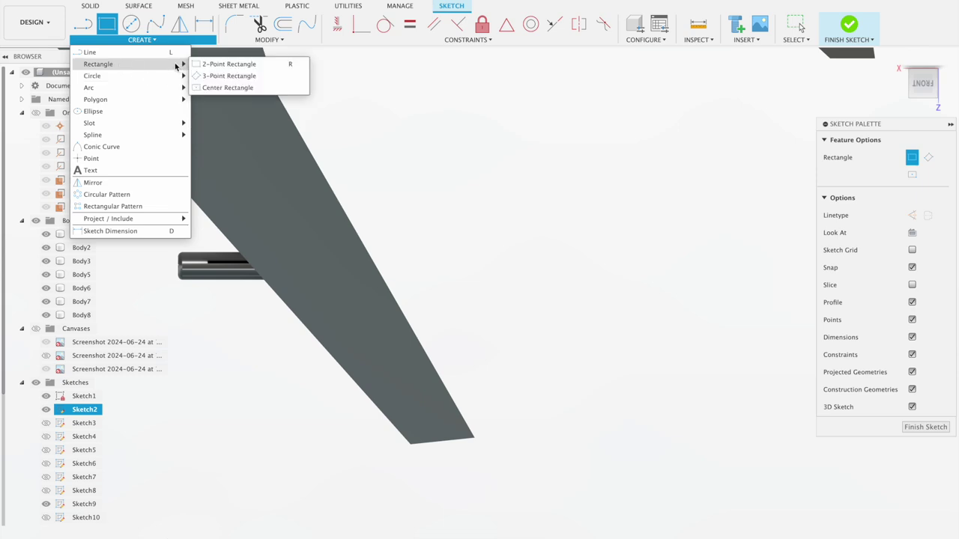
pyautogui.click(207, 76)
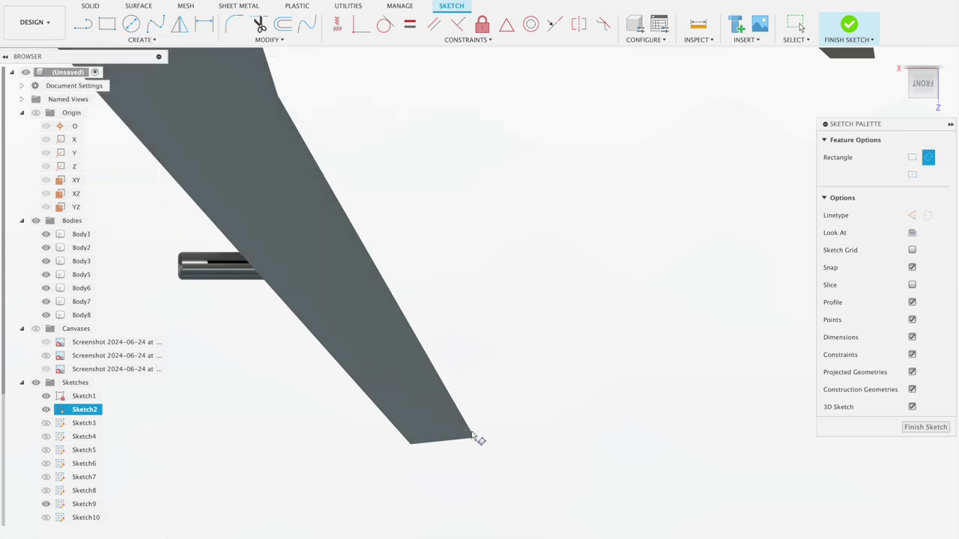
pyautogui.scroll(5, 480, 444)
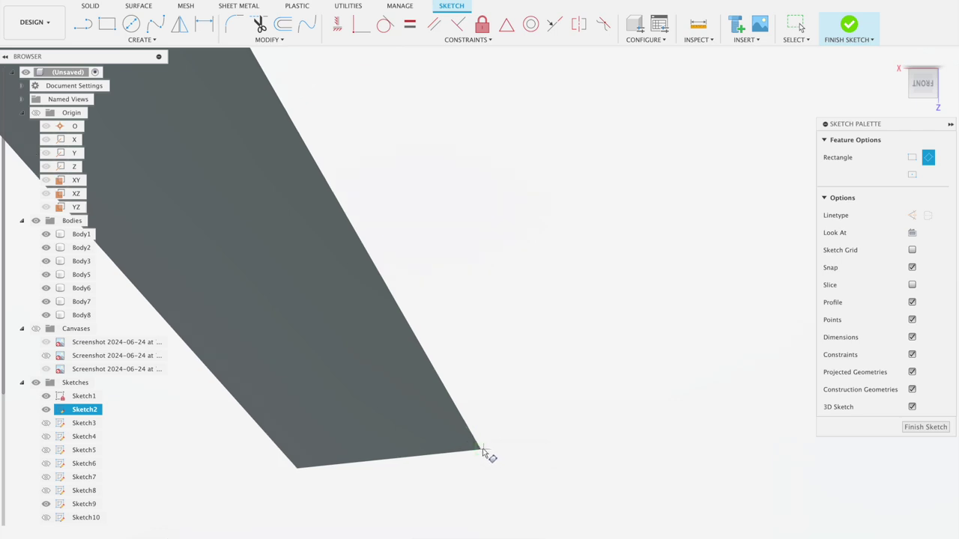
pyautogui.click(481, 449)
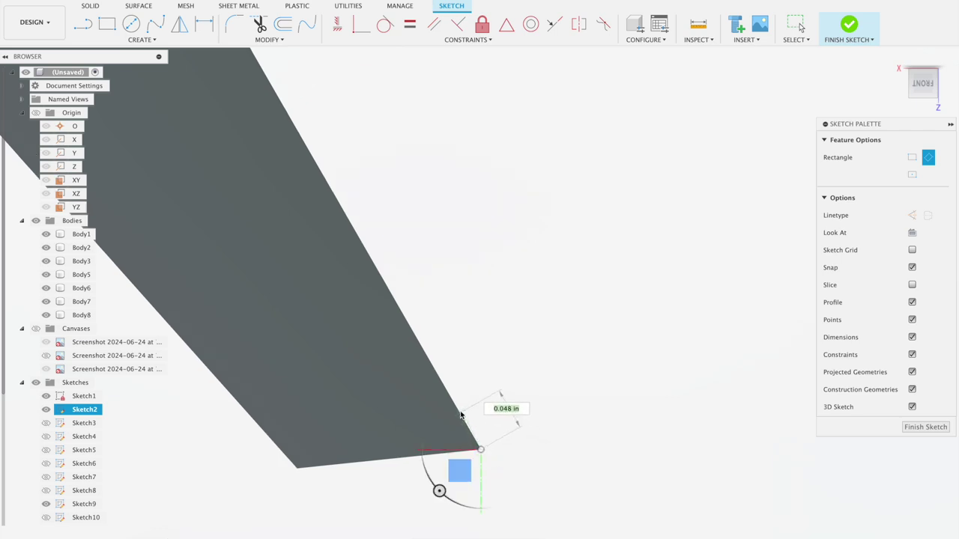
pyautogui.click(298, 469)
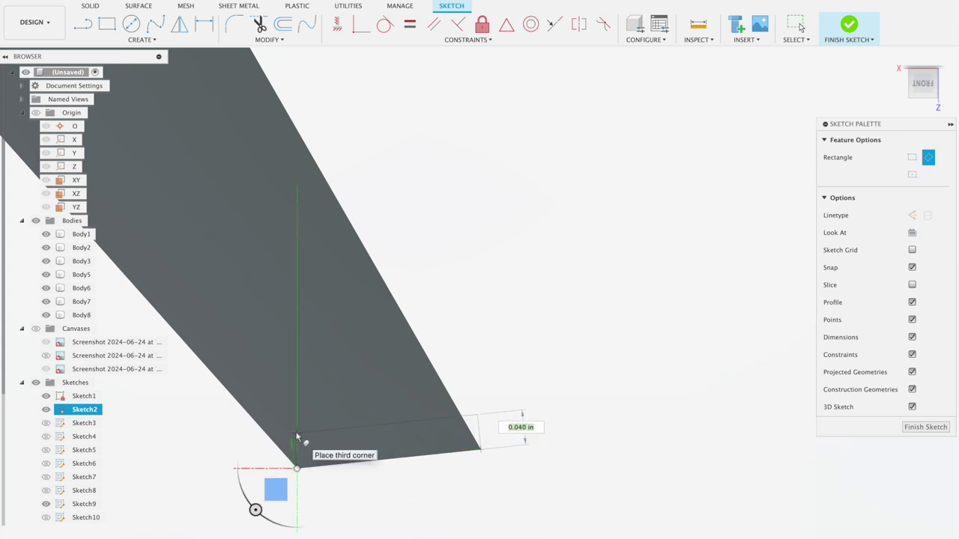
pyautogui.click(297, 434)
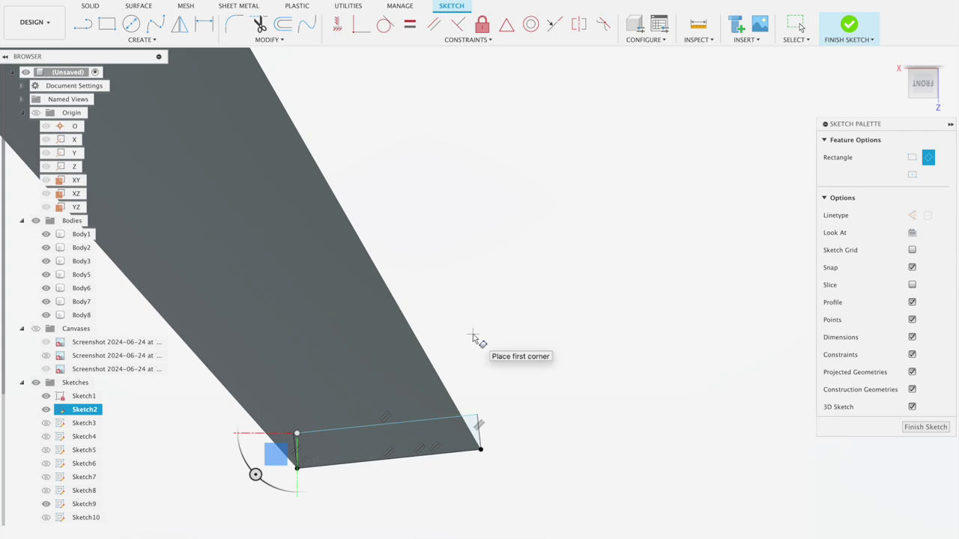
# Draw a single line from the strip's inner corner.
pyautogui.click(82, 24)
pyautogui.scroll(2, 271, 377)
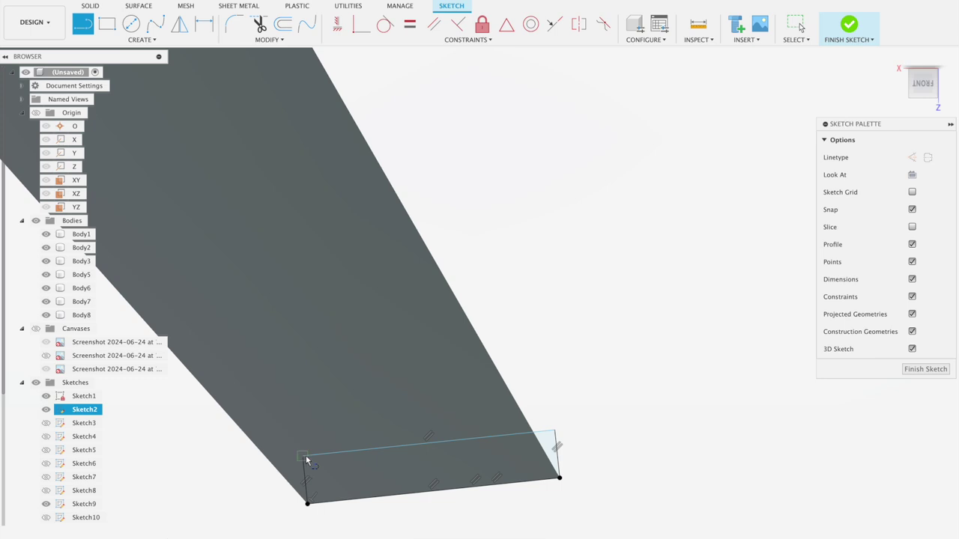
pyautogui.click(302, 457)
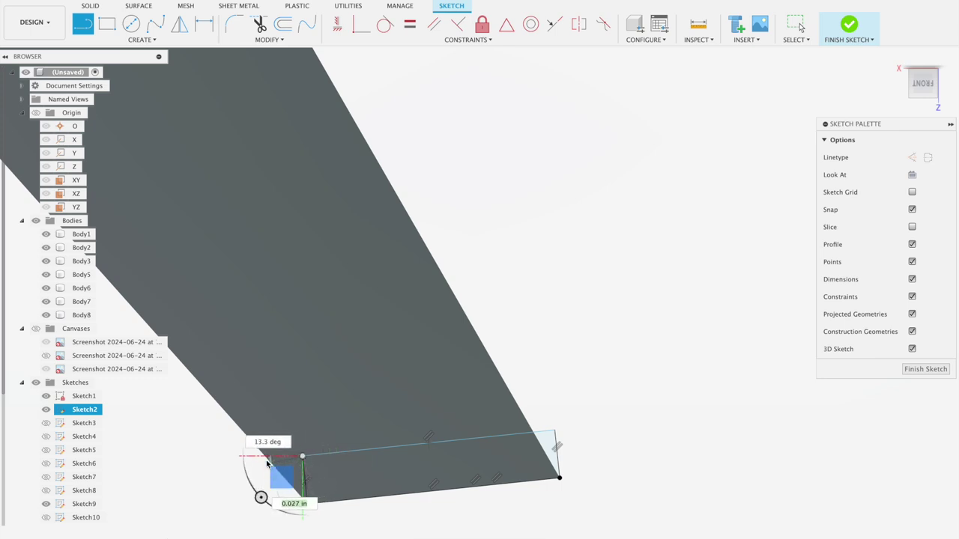
pyautogui.scroll(2, 273, 459)
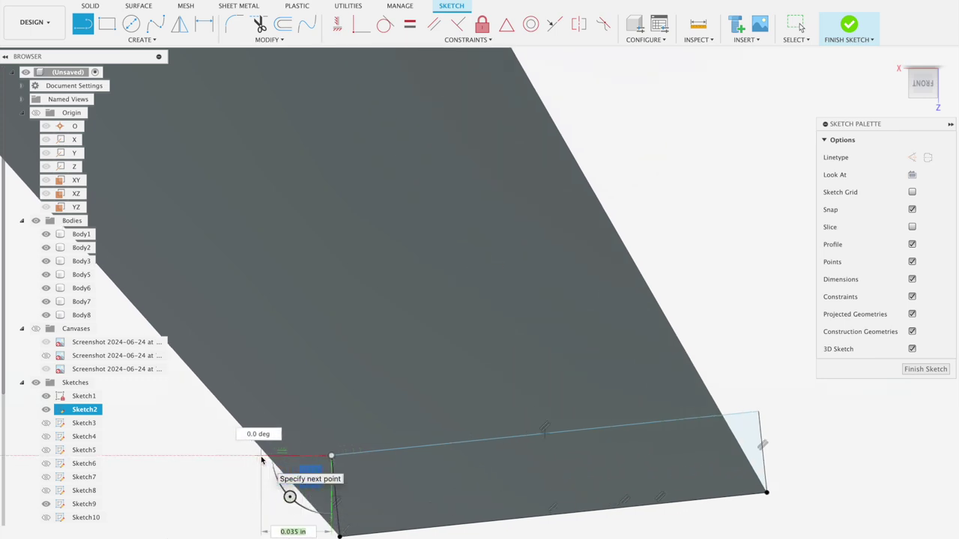
pyautogui.scroll(2, 281, 456)
pyautogui.scroll(1, 285, 455)
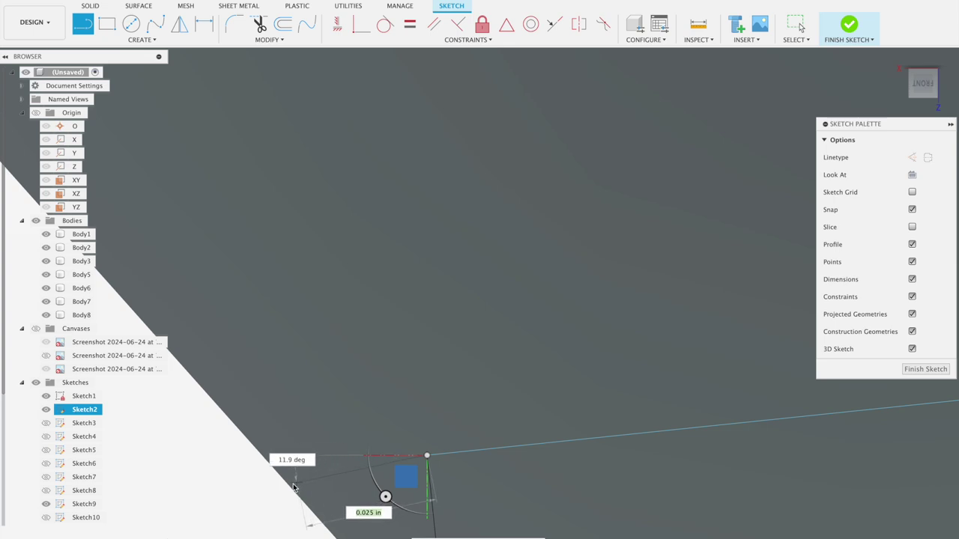
pyautogui.doubleClick(293, 488)
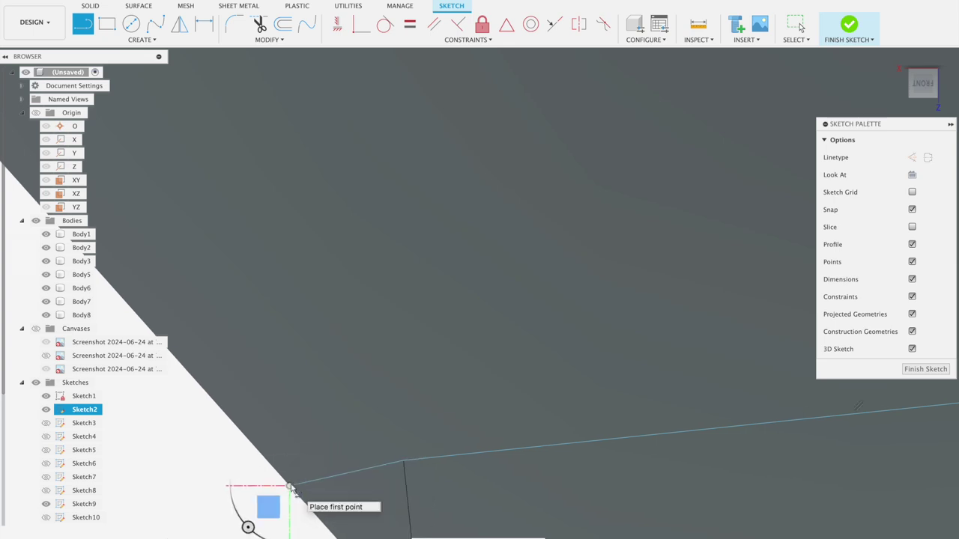
pyautogui.press('Escape')
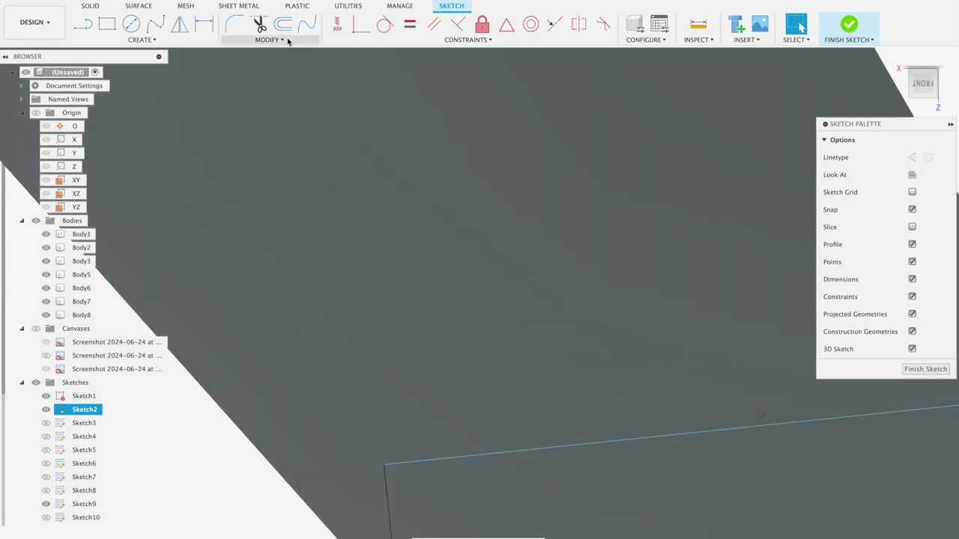
# Extend the strip's inner edge to the wing edge and its bottom line past the wing.
pyautogui.click(289, 39)
pyautogui.click(268, 112)
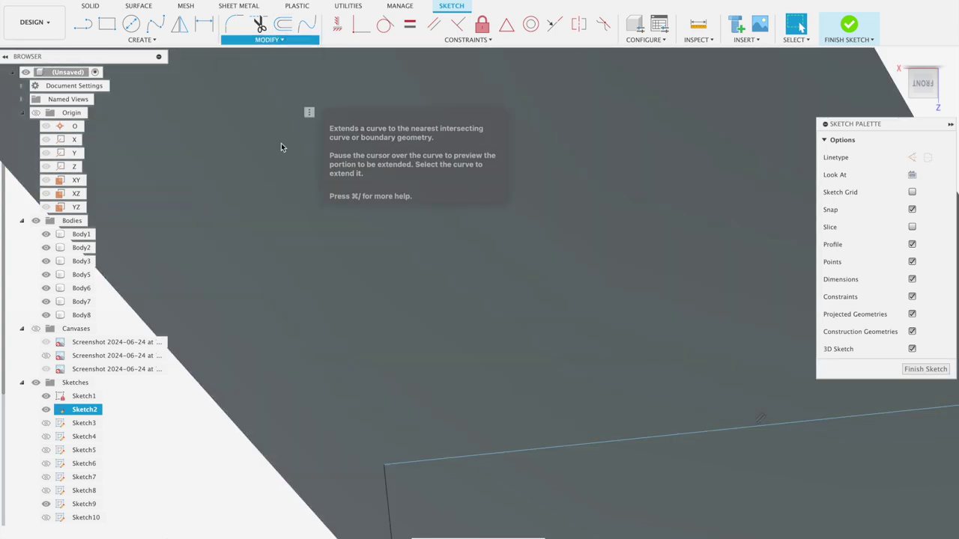
pyautogui.click(419, 450)
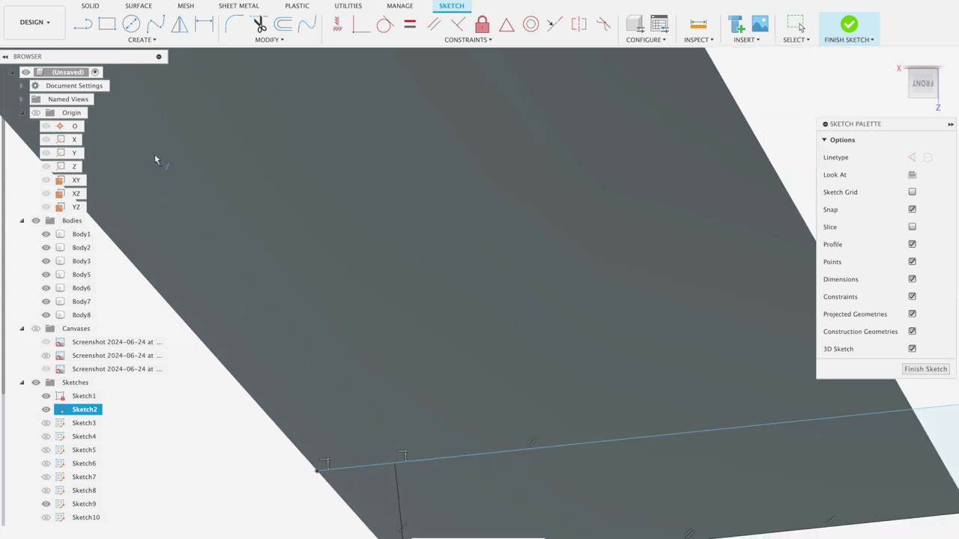
pyautogui.scroll(-5, 300, 338)
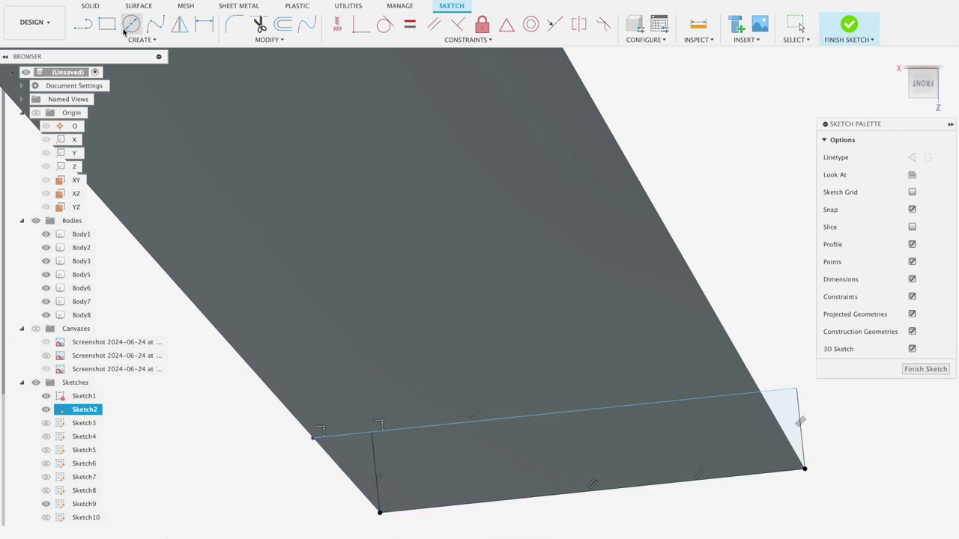
pyautogui.click(271, 40)
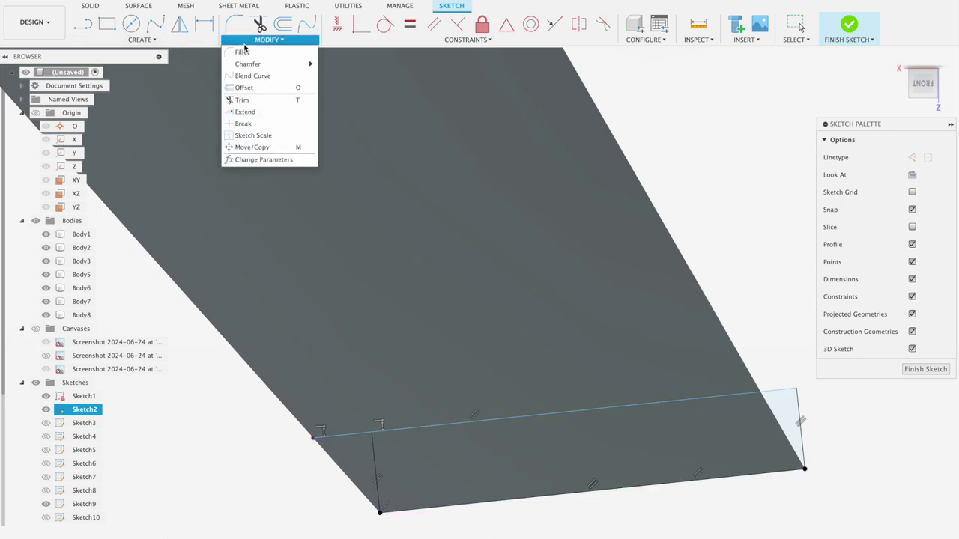
pyautogui.click(246, 112)
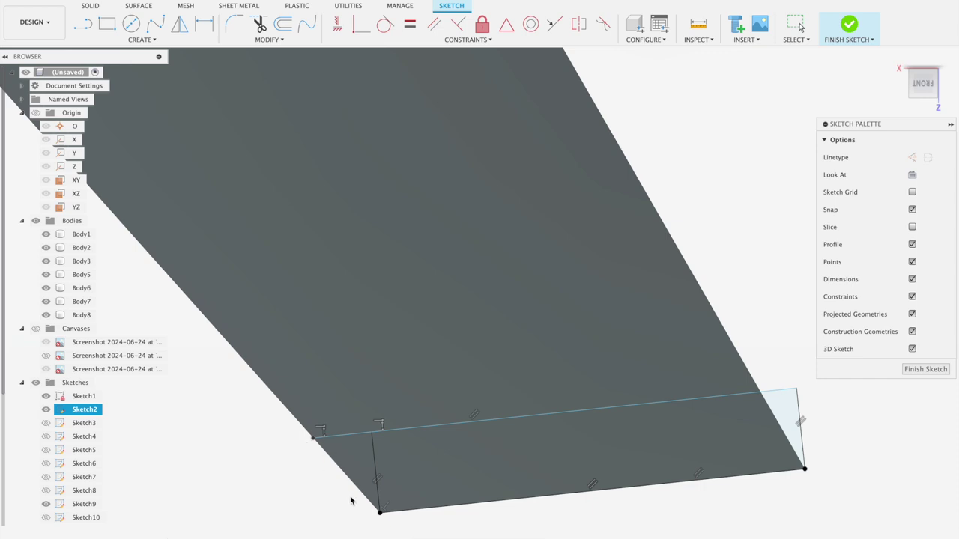
pyautogui.click(344, 436)
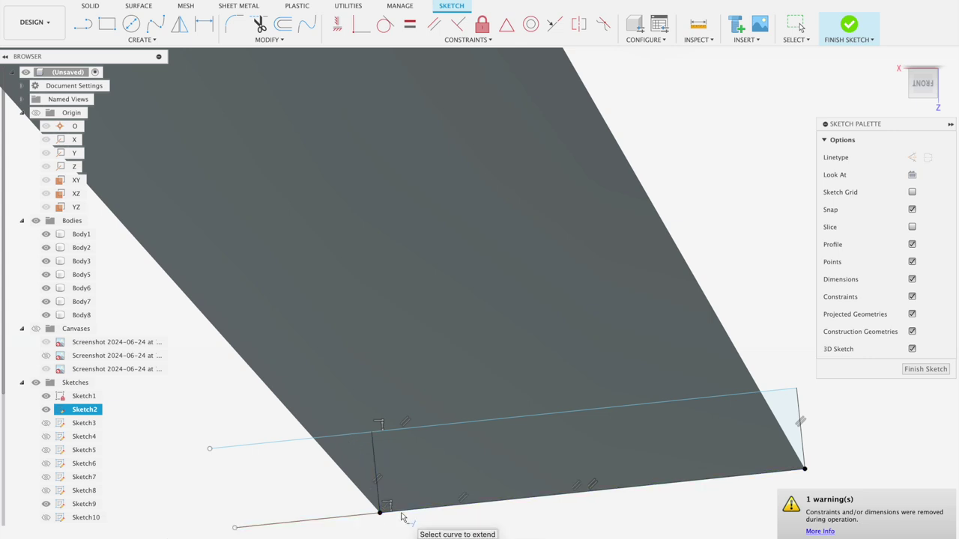
pyautogui.scroll(5, 401, 517)
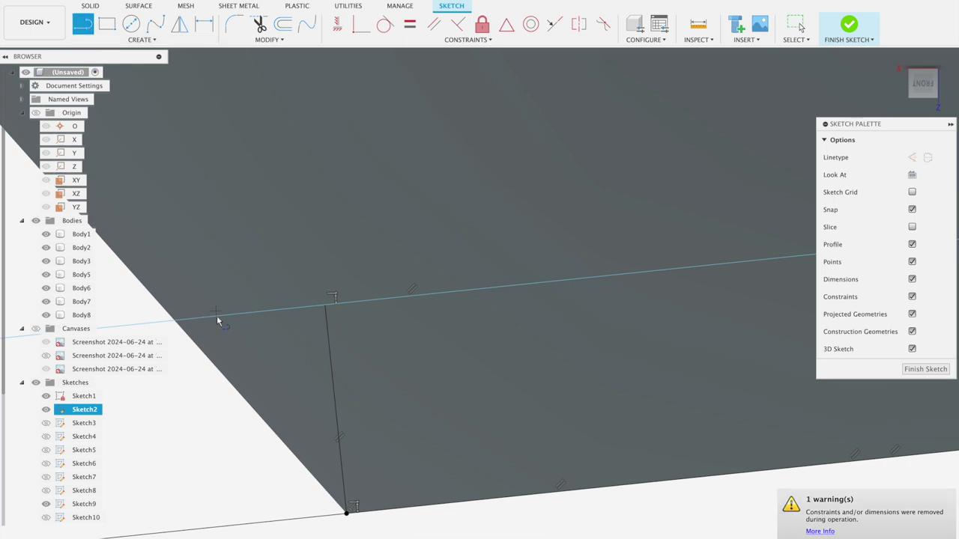
pyautogui.scroll(2, 174, 322)
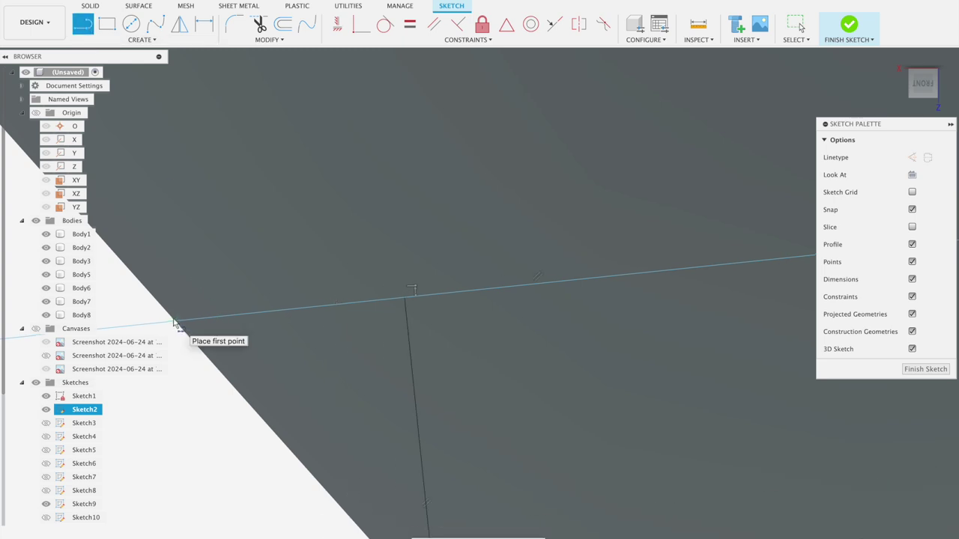
# Add a line to the wingtip's bottom corner and trim the three leftover segments.
pyautogui.click(174, 322)
pyautogui.scroll(-2, 239, 368)
pyautogui.scroll(-2, 315, 457)
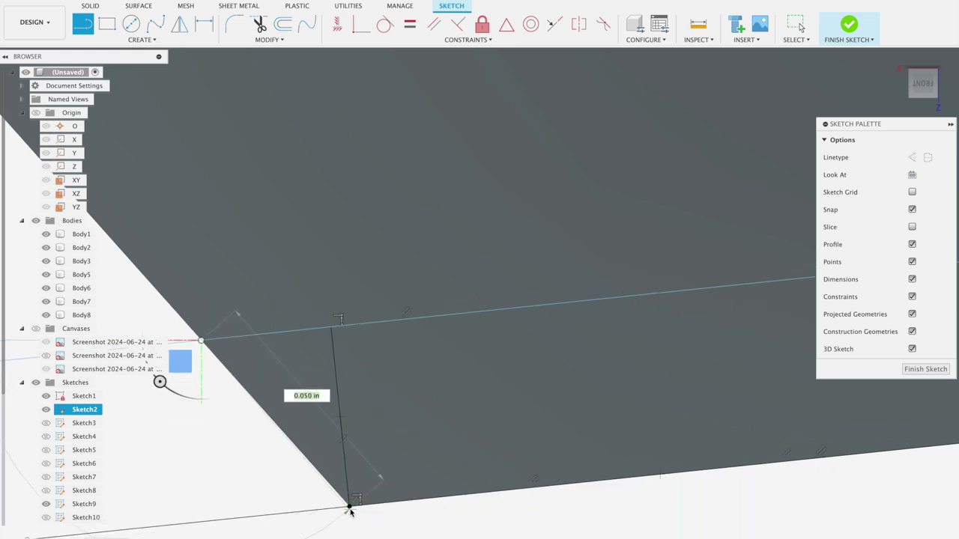
pyautogui.click(349, 508)
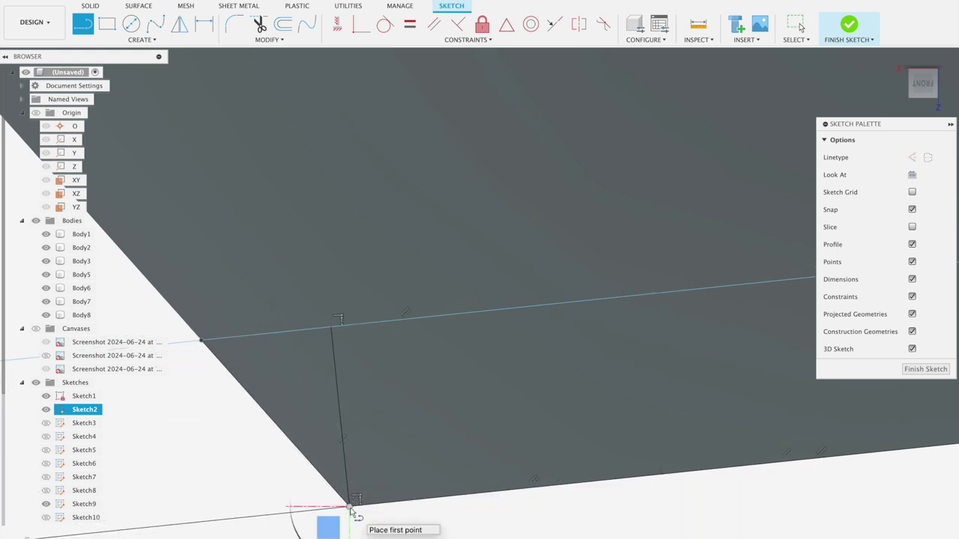
pyautogui.click(260, 26)
pyautogui.click(172, 345)
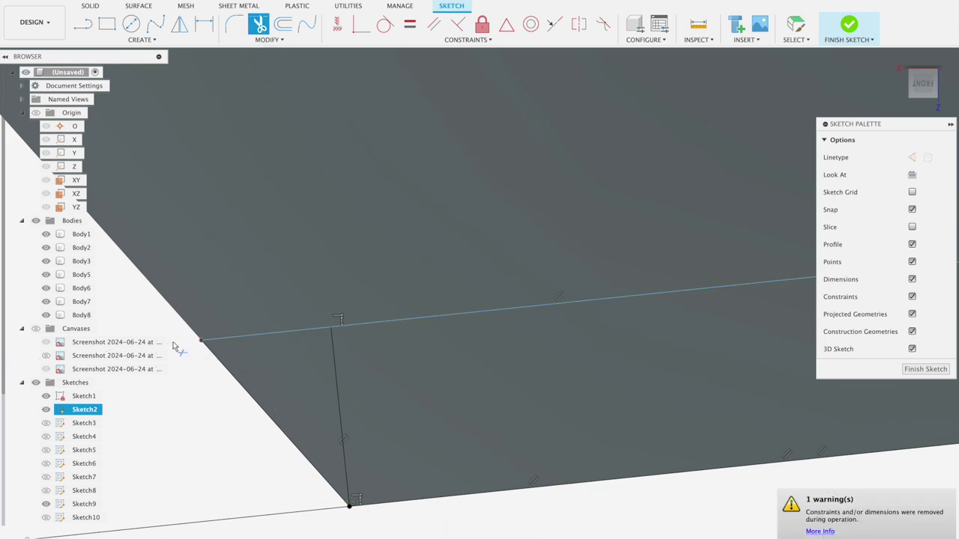
pyautogui.click(239, 521)
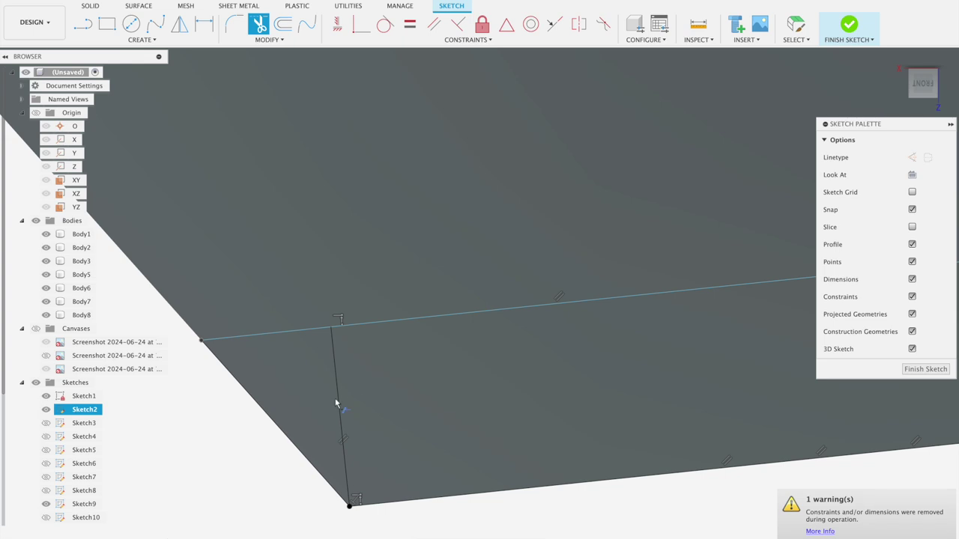
pyautogui.click(337, 394)
# Inspect the trimmed wingtip strip around the airliner and finish Sketch2.
pyautogui.moveTo(357, 425)
pyautogui.keyDown('shift'); pyautogui.mouseDown(button='middle')
pyautogui.moveTo(355, 392)
pyautogui.moveTo(356, 405)
pyautogui.mouseUp(button='middle'); pyautogui.keyUp('shift')
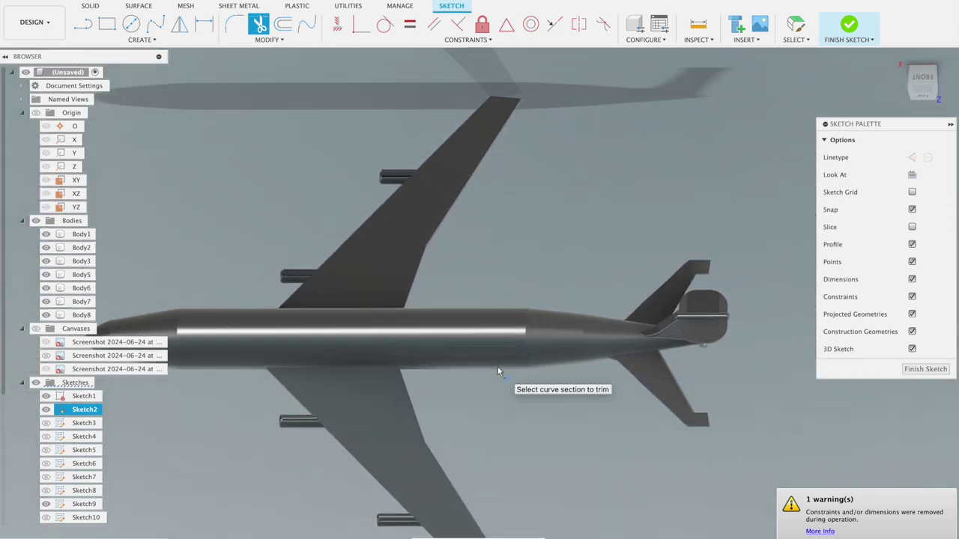
pyautogui.moveTo(498, 371)
pyautogui.keyDown('shift'); pyautogui.mouseDown(button='middle')
pyautogui.moveTo(496, 514)
pyautogui.moveTo(576, 481)
pyautogui.moveTo(568, 466)
pyautogui.moveTo(566, 476)
pyautogui.moveTo(602, 508)
pyautogui.moveTo(799, 442)
pyautogui.mouseUp(button='middle'); pyautogui.keyUp('shift')
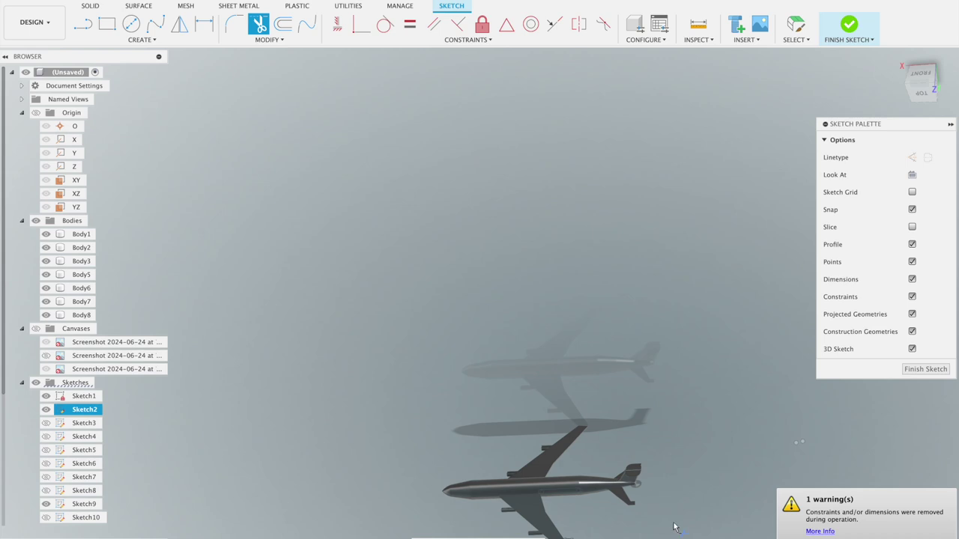
pyautogui.scroll(1, 673, 527)
pyautogui.scroll(2, 529, 297)
pyautogui.scroll(2, 504, 313)
pyautogui.scroll(3, 377, 318)
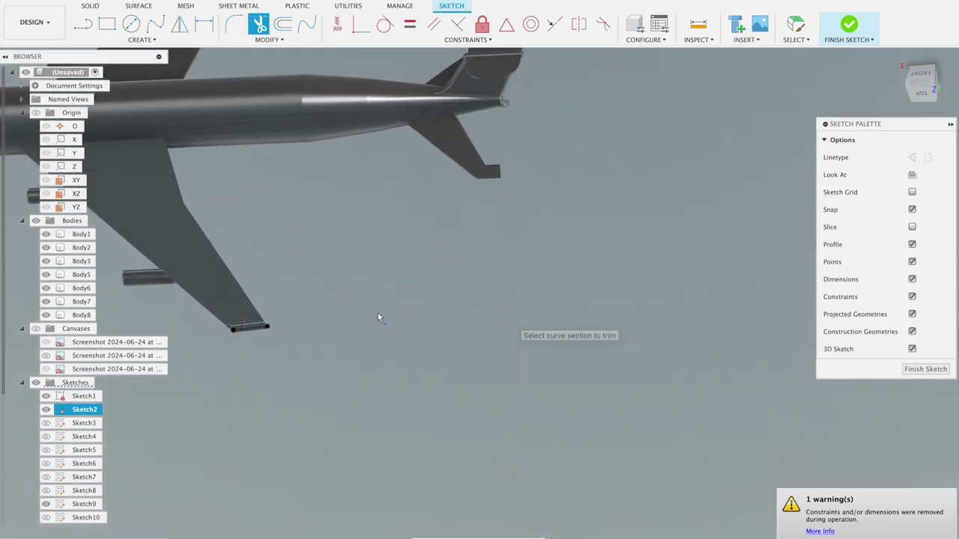
pyautogui.scroll(3, 378, 317)
pyautogui.scroll(3, 346, 306)
pyautogui.moveTo(387, 289); pyautogui.dragTo(551, 275, button='middle')
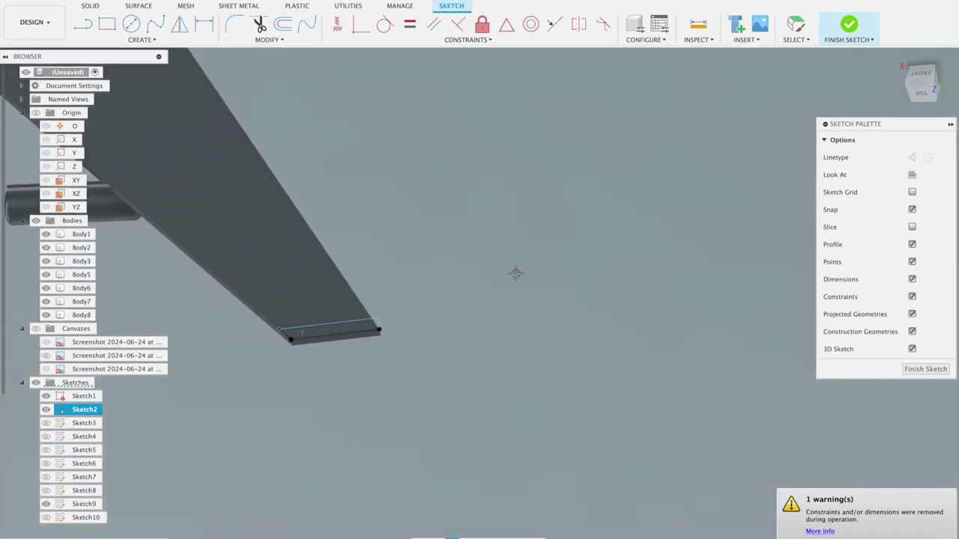
pyautogui.press('t')
pyautogui.scroll(1, 434, 274)
pyautogui.scroll(2, 417, 287)
pyautogui.scroll(1, 473, 278)
pyautogui.scroll(2, 524, 277)
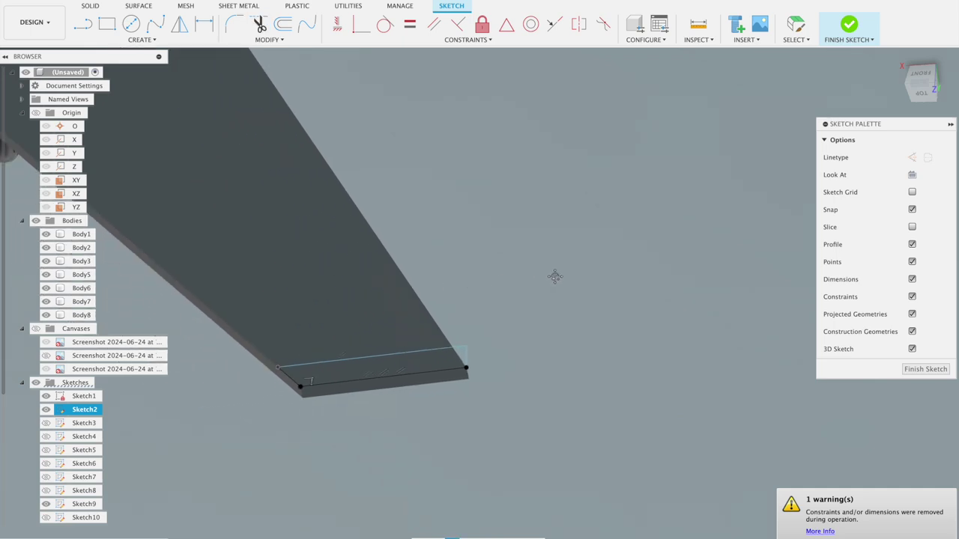
pyautogui.moveTo(555, 277); pyautogui.dragTo(556, 277, button='middle')
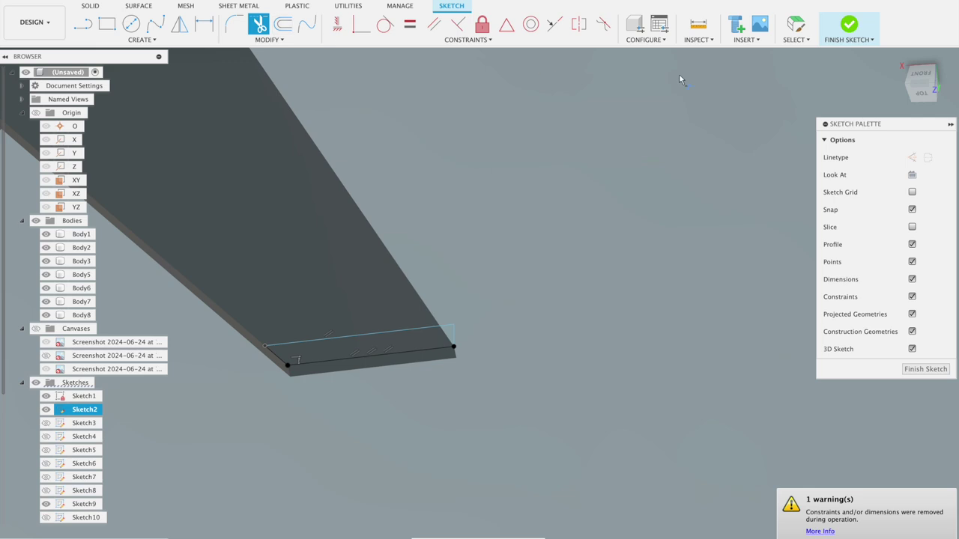
pyautogui.click(848, 27)
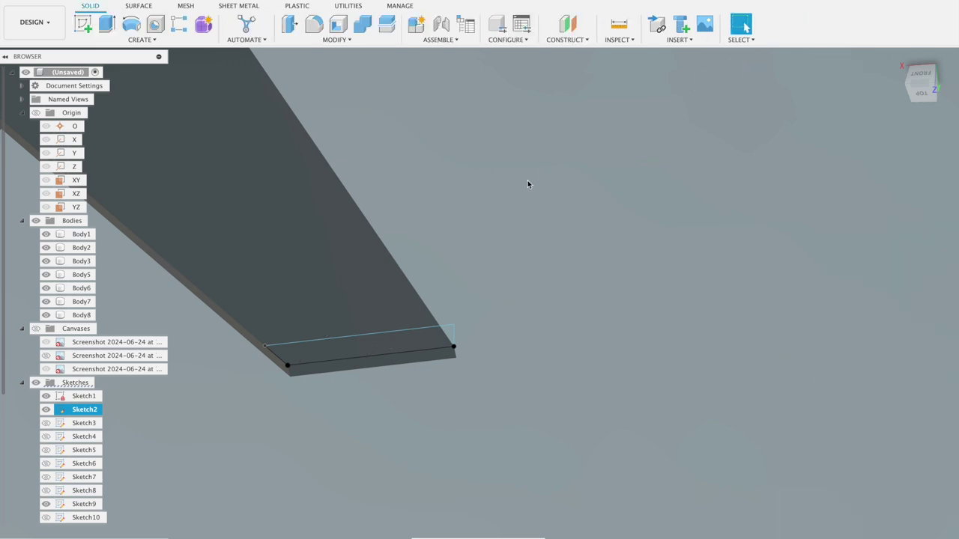
# Extrude the wingtip strip profile 0.10 in, joined to the wing, as a raised lip.
pyautogui.click(106, 24)
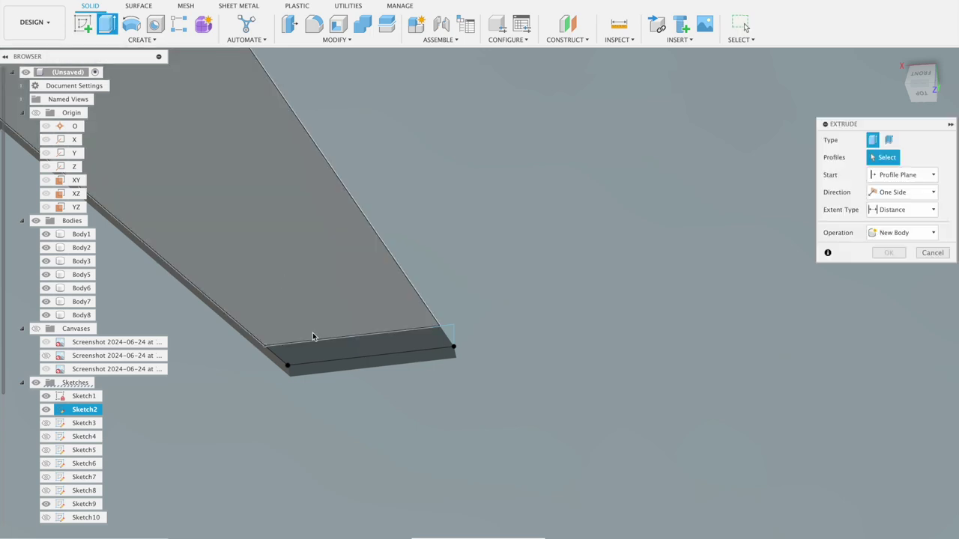
pyautogui.click(324, 348)
pyautogui.moveTo(423, 307)
pyautogui.keyDown('shift'); pyautogui.mouseDown(button='middle')
pyautogui.moveTo(555, 251)
pyautogui.moveTo(546, 256)
pyautogui.mouseUp(button='middle'); pyautogui.keyUp('shift')
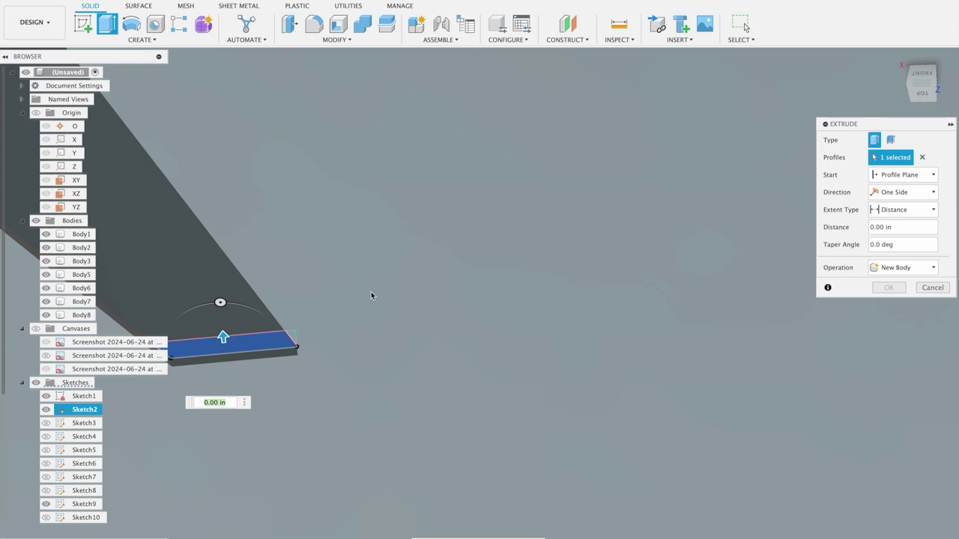
pyautogui.moveTo(355, 291)
pyautogui.keyDown('shift'); pyautogui.mouseDown(button='middle')
pyautogui.moveTo(336, 299)
pyautogui.moveTo(564, 289)
pyautogui.mouseUp(button='middle'); pyautogui.keyUp('shift')
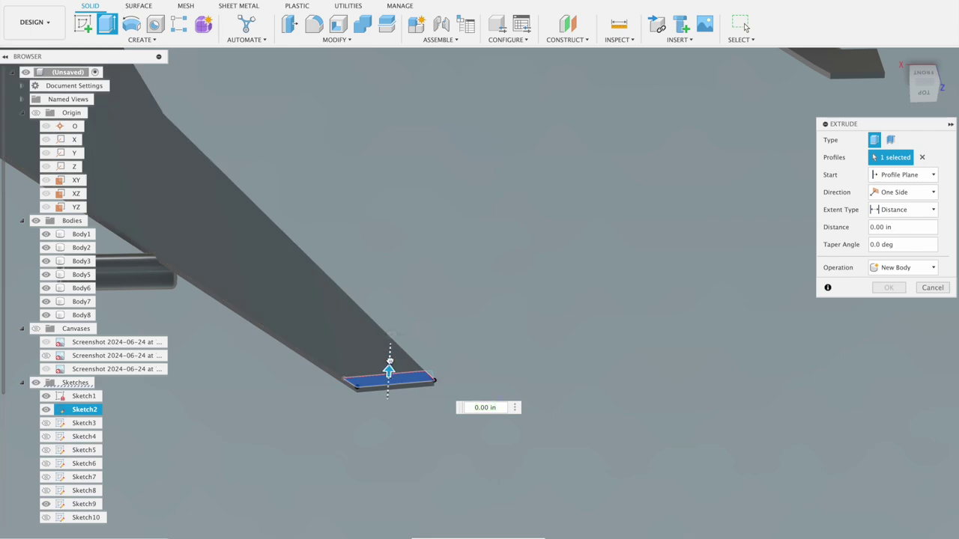
pyautogui.moveTo(390, 361); pyautogui.dragTo(389, 354)
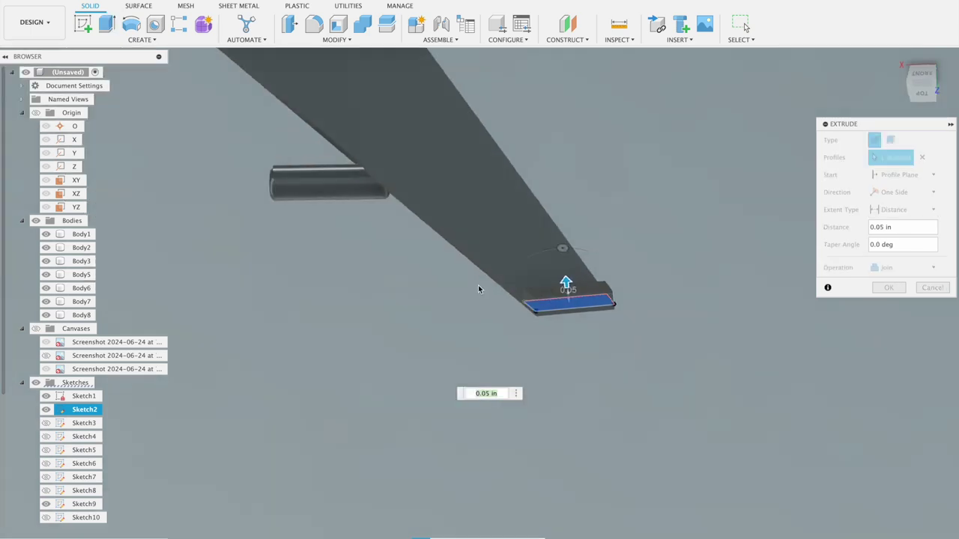
pyautogui.keyDown('shift'); pyautogui.moveTo(493, 280); pyautogui.dragTo(604, 292, button='middle'); pyautogui.keyUp('shift')
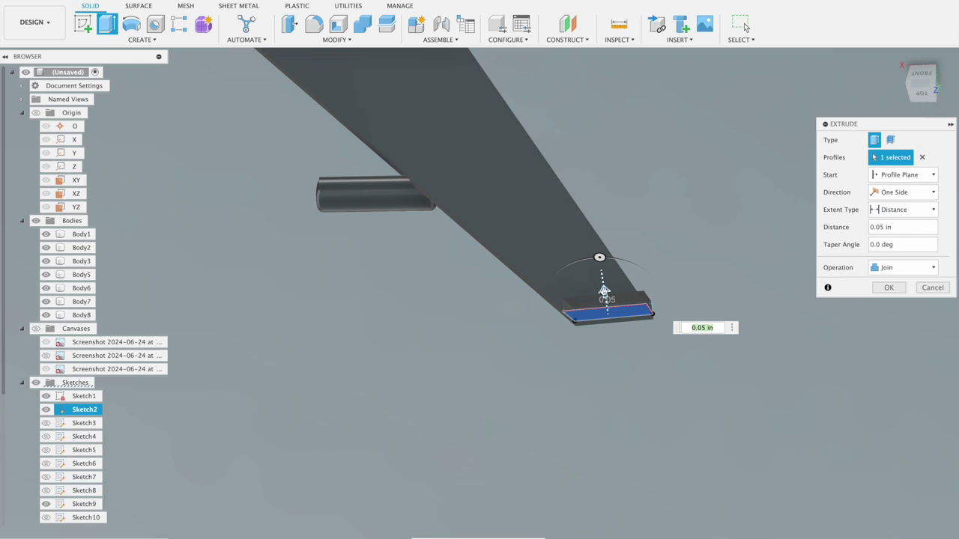
pyautogui.moveTo(603, 288); pyautogui.dragTo(601, 278)
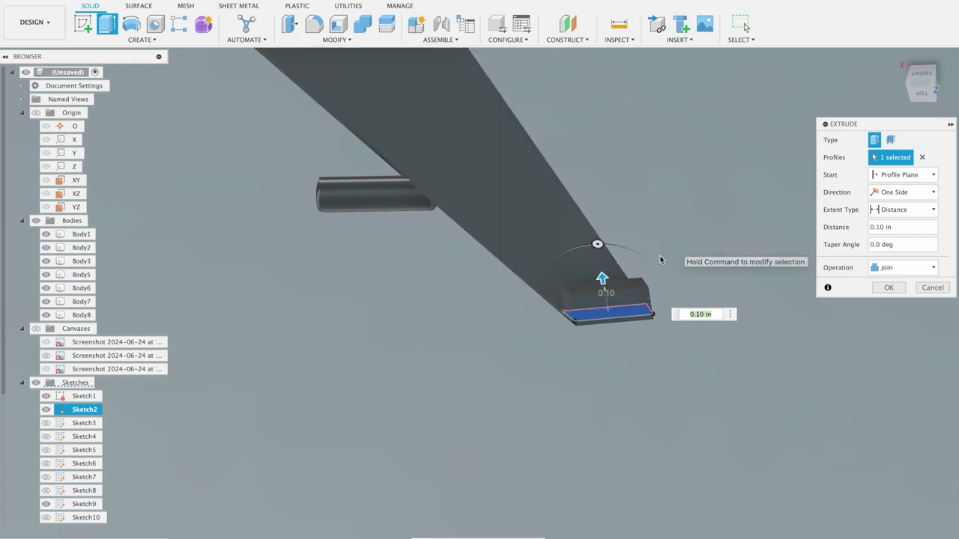
pyautogui.moveTo(602, 278)
pyautogui.mouseDown()
pyautogui.moveTo(602, 266)
pyautogui.moveTo(603, 278)
pyautogui.mouseUp()
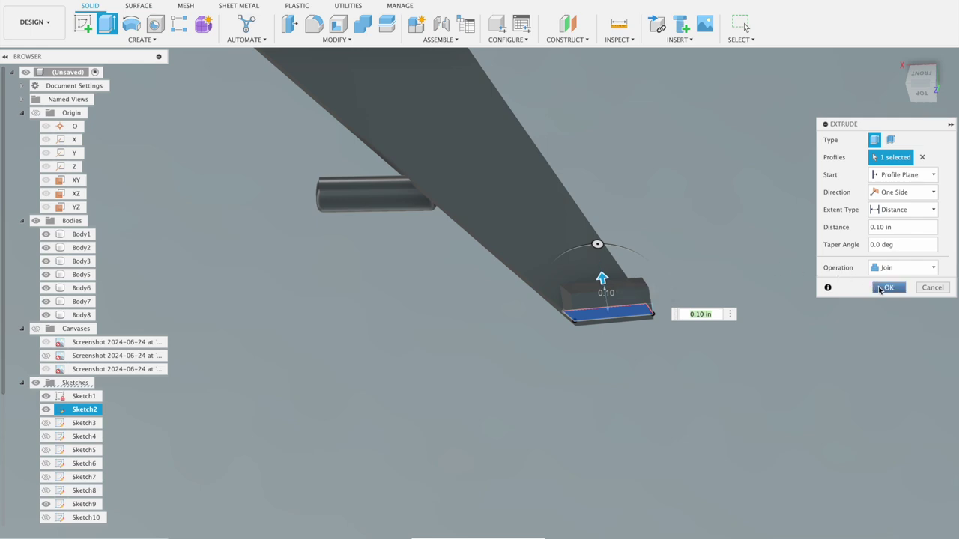
pyautogui.click(885, 287)
pyautogui.keyDown('shift'); pyautogui.moveTo(696, 227); pyautogui.dragTo(510, 136, button='middle'); pyautogui.keyUp('shift')
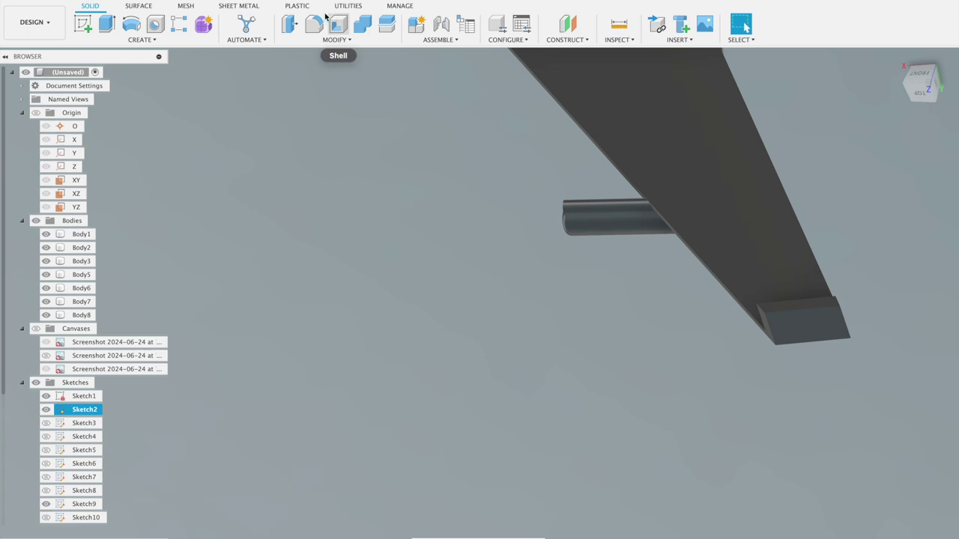
pyautogui.click(321, 27)
# Select the wingtip lip's two end edges for filleting.
pyautogui.scroll(-3, 569, 285)
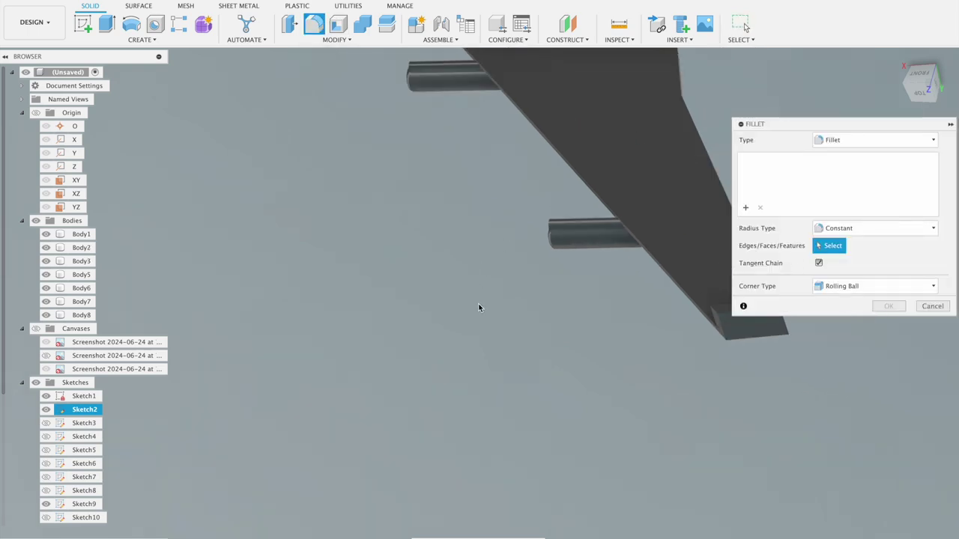
pyautogui.scroll(-5, 484, 311)
pyautogui.scroll(3, 731, 356)
pyautogui.scroll(2, 712, 337)
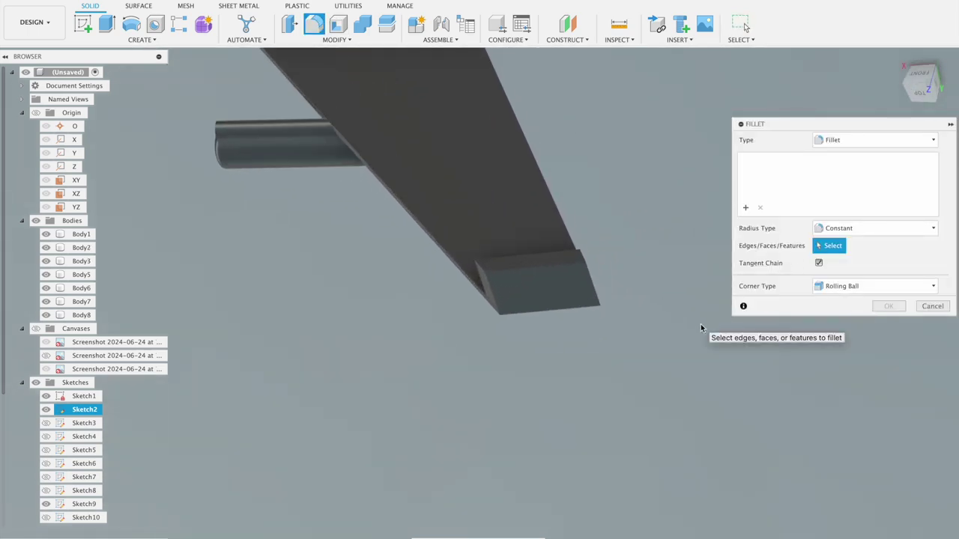
pyautogui.scroll(3, 674, 310)
pyautogui.click(545, 234)
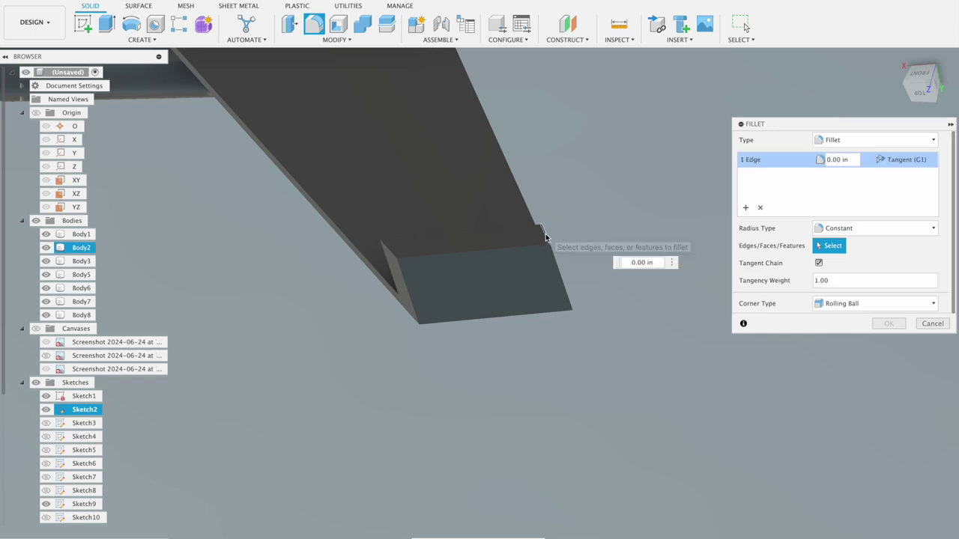
pyautogui.click(398, 257)
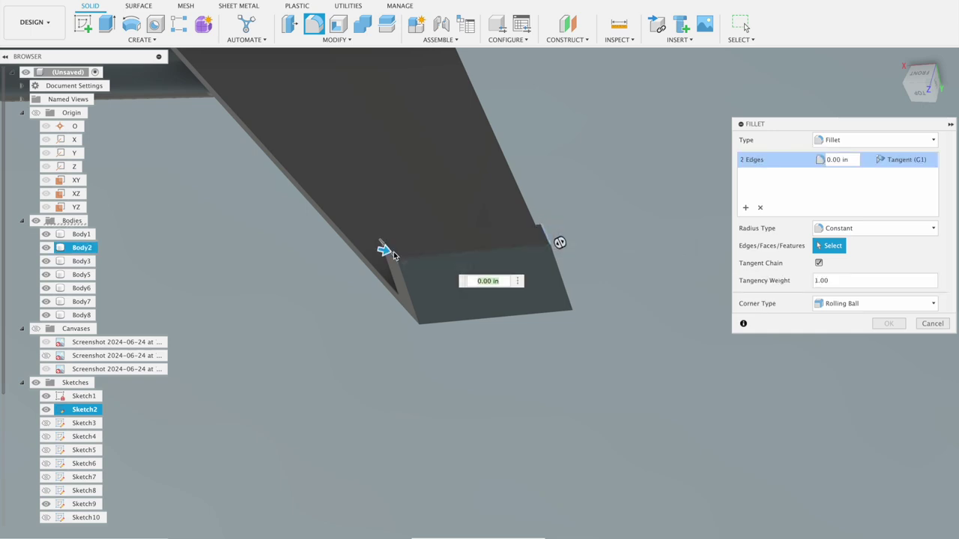
pyautogui.moveTo(652, 292)
pyautogui.keyDown('shift'); pyautogui.mouseDown(button='middle')
pyautogui.moveTo(639, 289)
pyautogui.moveTo(670, 298)
pyautogui.moveTo(448, 196)
pyautogui.mouseUp(button='middle'); pyautogui.keyUp('shift')
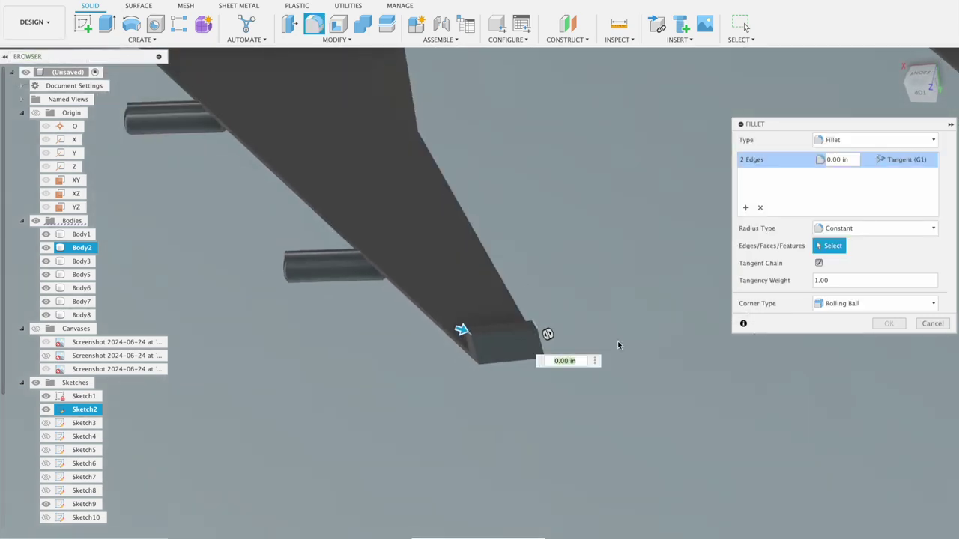
pyautogui.scroll(2, 619, 343)
pyautogui.scroll(3, 619, 343)
pyautogui.scroll(2, 512, 320)
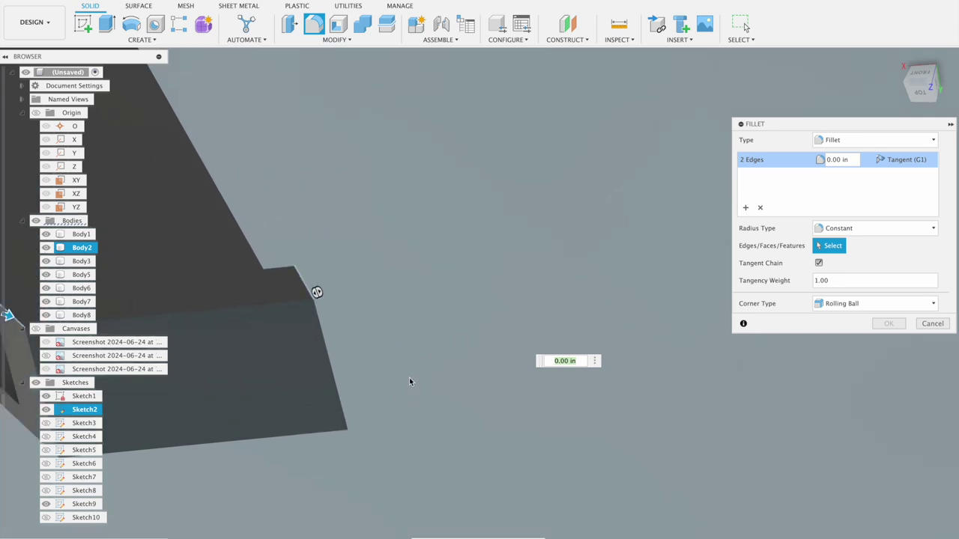
# Round the two lip end corners with a 0.075 in fillet.
pyautogui.moveTo(405, 393); pyautogui.dragTo(667, 439, button='middle')
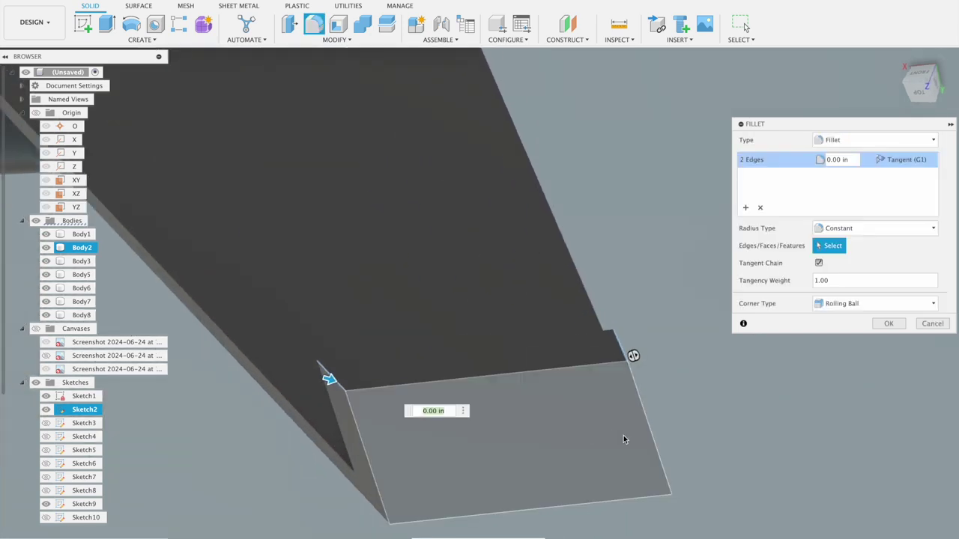
pyautogui.scroll(-3, 653, 436)
pyautogui.scroll(2, 653, 432)
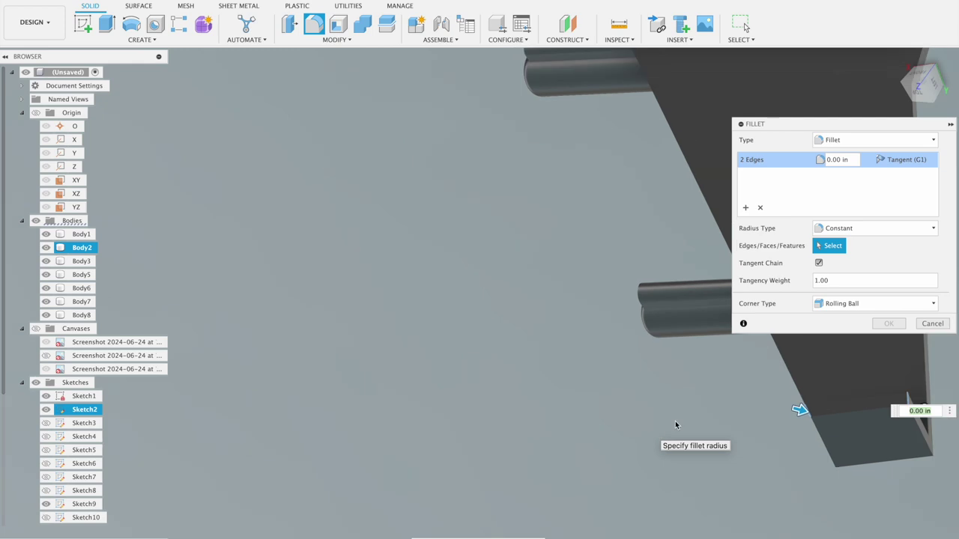
pyautogui.moveTo(750, 419); pyautogui.dragTo(439, 379, button='middle')
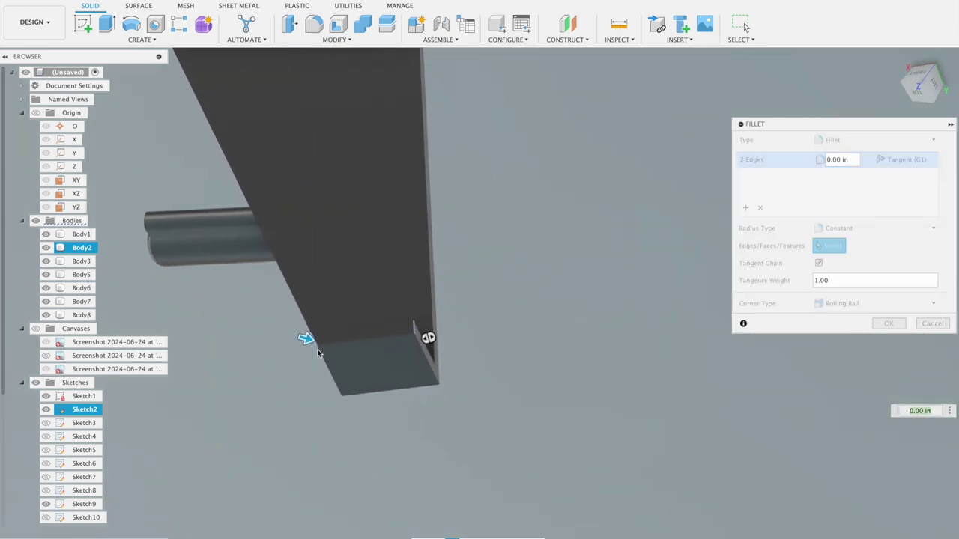
pyautogui.scroll(3, 480, 388)
pyautogui.scroll(2, 389, 378)
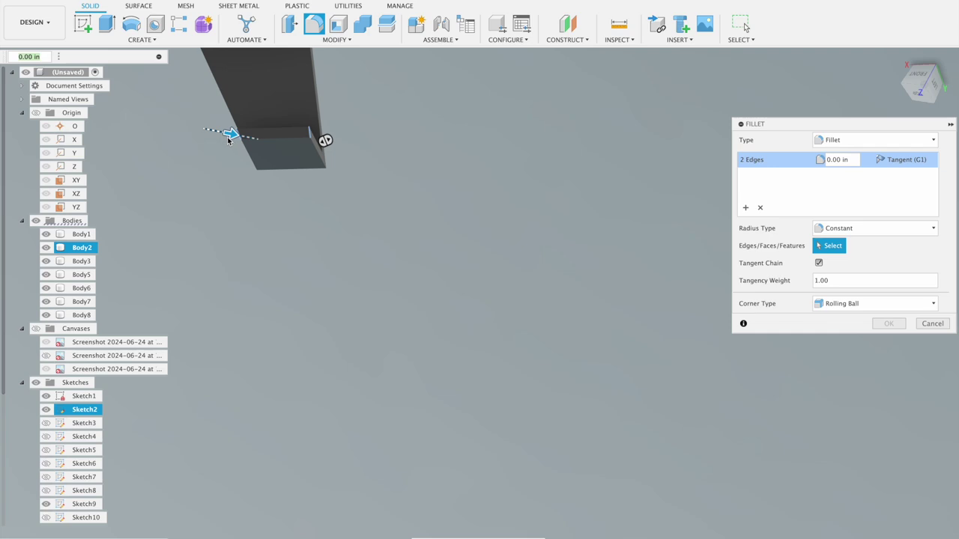
pyautogui.moveTo(227, 133); pyautogui.dragTo(245, 138)
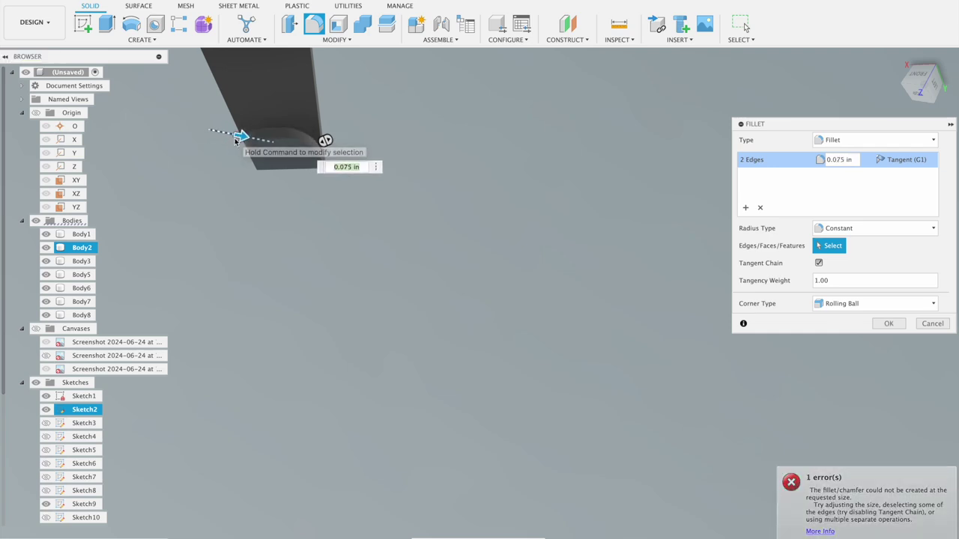
pyautogui.keyDown('shift'); pyautogui.moveTo(197, 207); pyautogui.dragTo(197, 200, button='middle'); pyautogui.keyUp('shift')
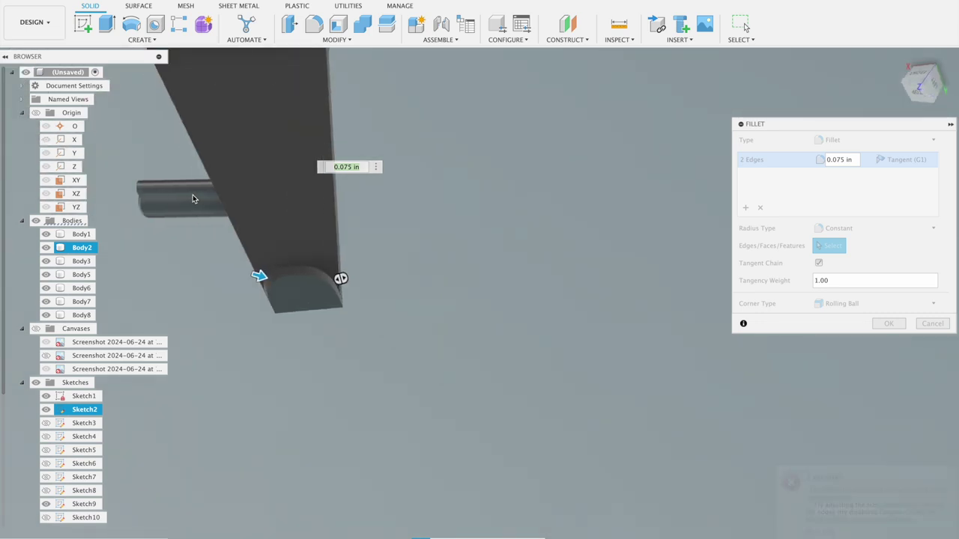
pyautogui.click(886, 325)
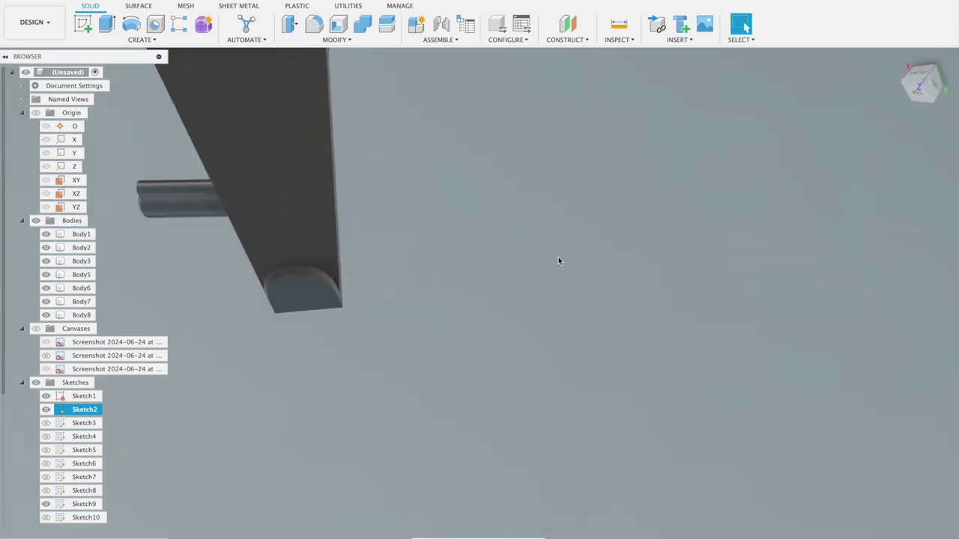
# Fillet the lip's bottom edge at 0.05 in.
pyautogui.keyDown('shift'); pyautogui.moveTo(455, 209); pyautogui.dragTo(449, 212, button='middle'); pyautogui.keyUp('shift')
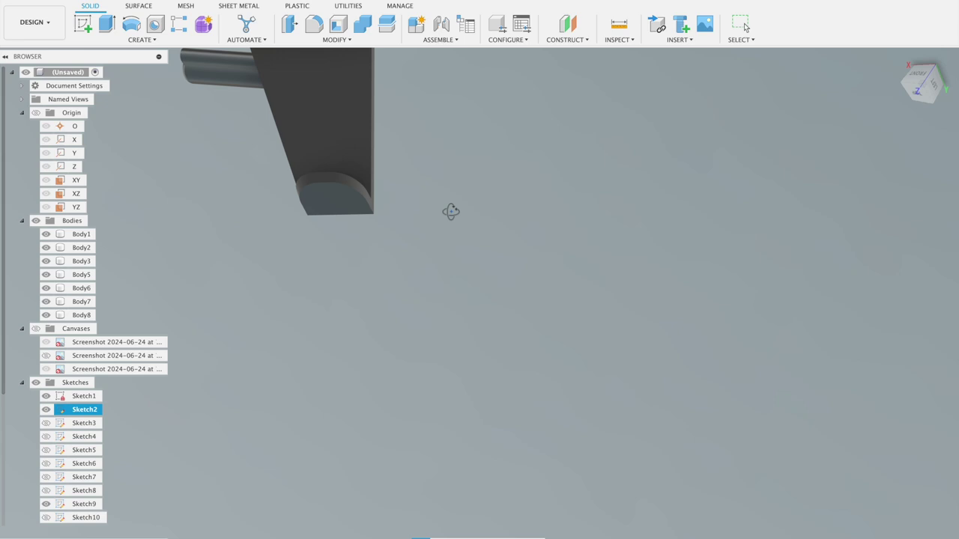
pyautogui.click(314, 26)
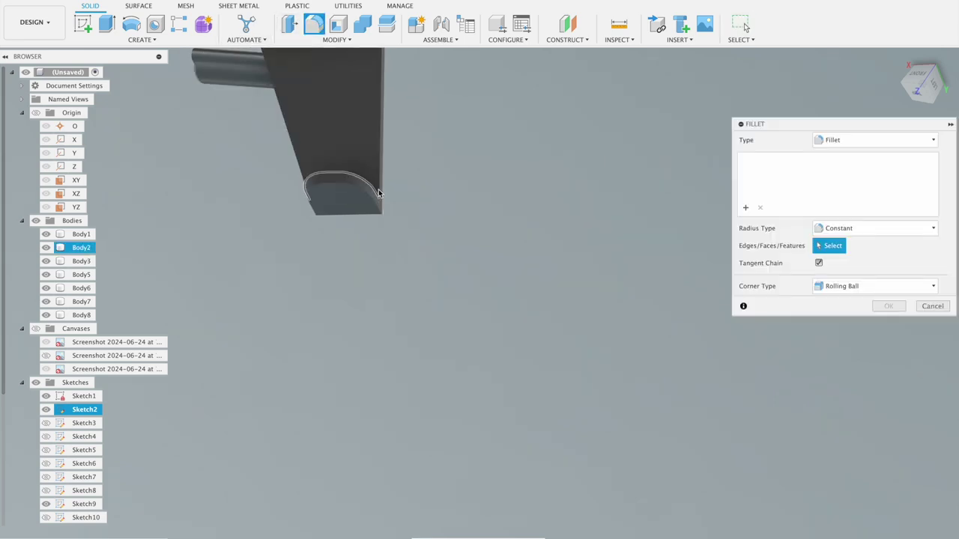
pyautogui.scroll(3, 290, 155)
pyautogui.scroll(2, 299, 159)
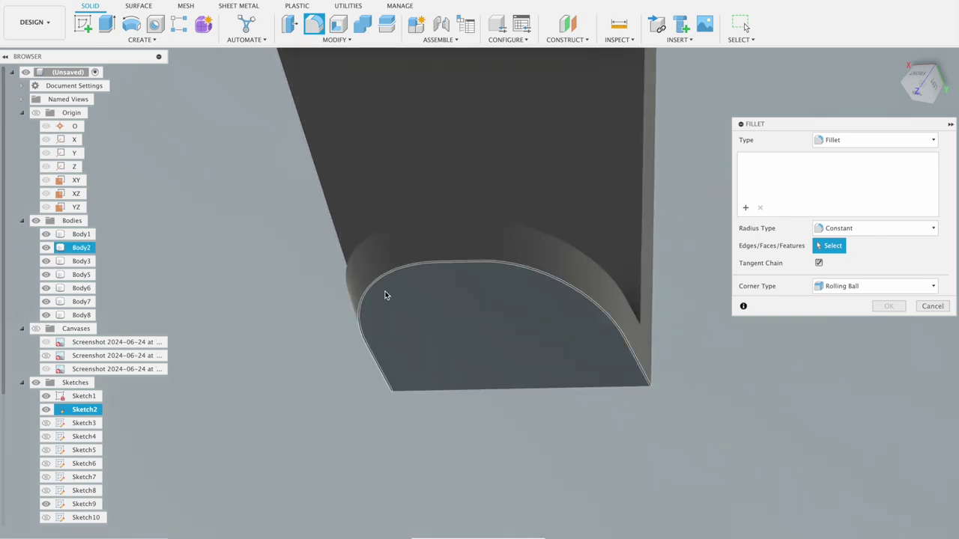
pyautogui.click(626, 387)
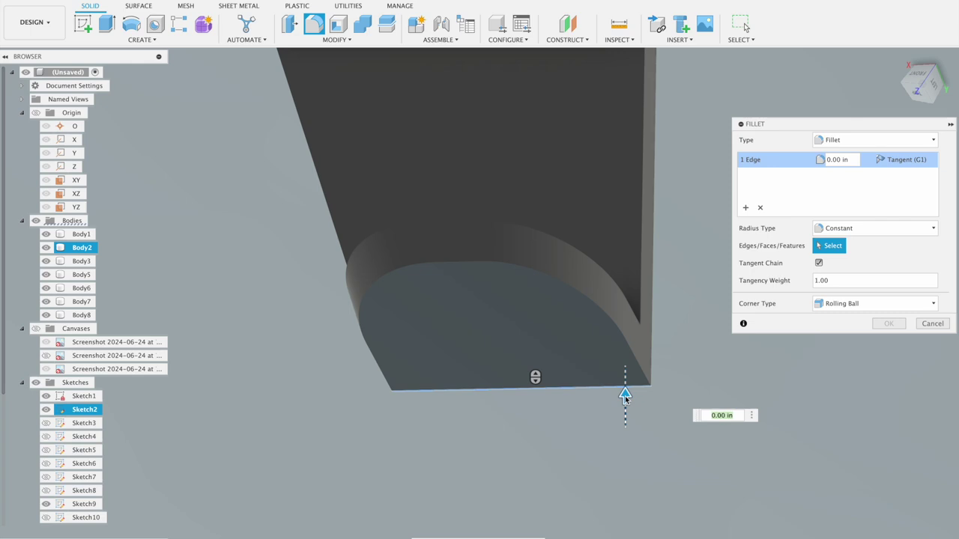
pyautogui.moveTo(624, 388); pyautogui.dragTo(625, 367)
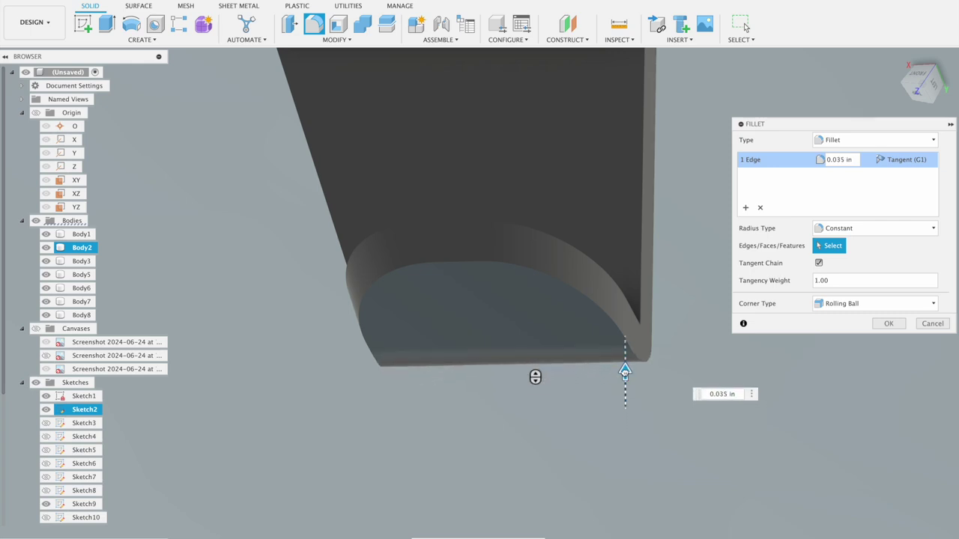
pyautogui.click(880, 324)
pyautogui.keyDown('shift'); pyautogui.moveTo(724, 265); pyautogui.dragTo(837, 245, button='middle'); pyautogui.keyUp('shift')
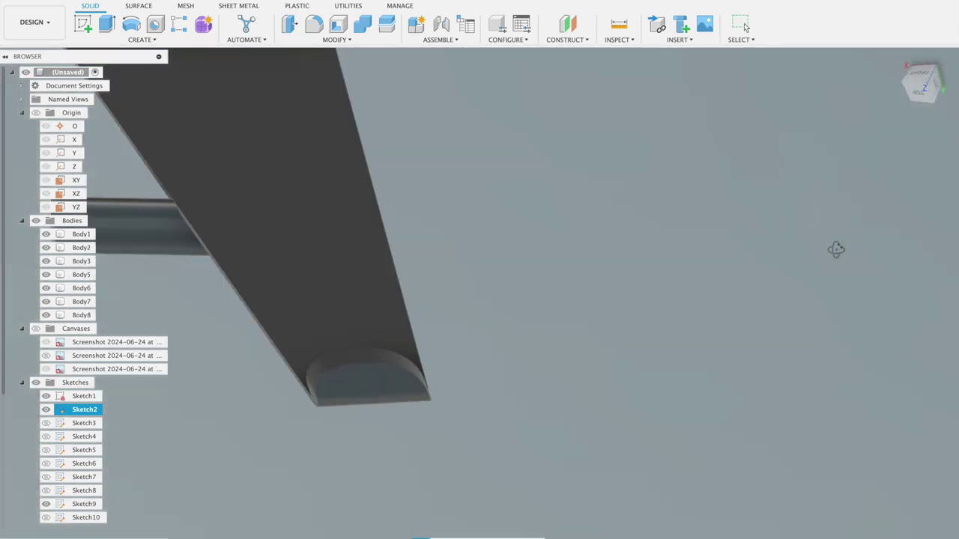
# Orbit above the airplane and select the filleted wing body.
pyautogui.scroll(-5, 659, 272)
pyautogui.moveTo(672, 271)
pyautogui.keyDown('shift'); pyautogui.mouseDown(button='middle')
pyautogui.moveTo(727, 242)
pyautogui.moveTo(699, 251)
pyautogui.mouseUp(button='middle'); pyautogui.keyUp('shift')
pyautogui.scroll(1, 494, 363)
pyautogui.scroll(3, 483, 355)
pyautogui.scroll(3, 471, 348)
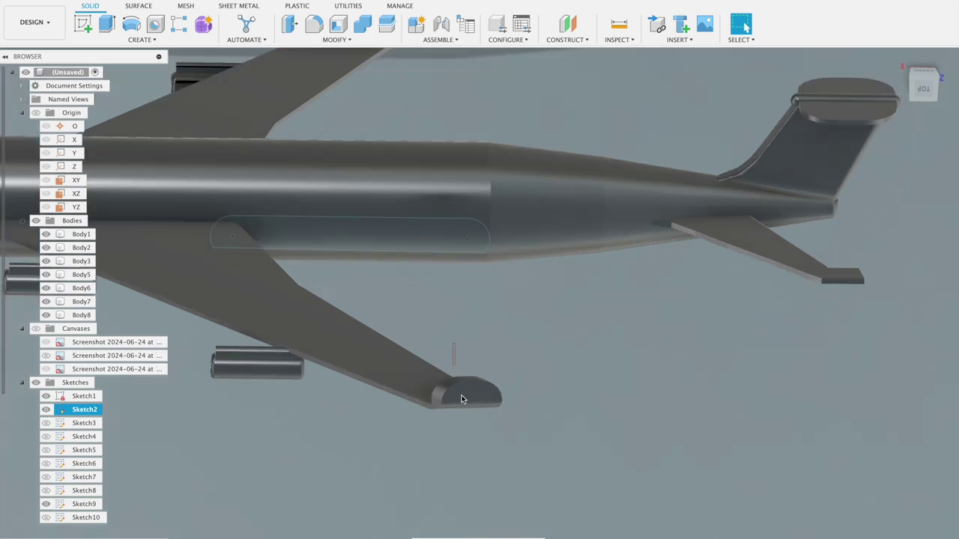
pyautogui.click(463, 376)
pyautogui.click(556, 371)
pyautogui.click(473, 395)
pyautogui.click(571, 348)
pyautogui.click(487, 397)
pyautogui.scroll(-3, 516, 313)
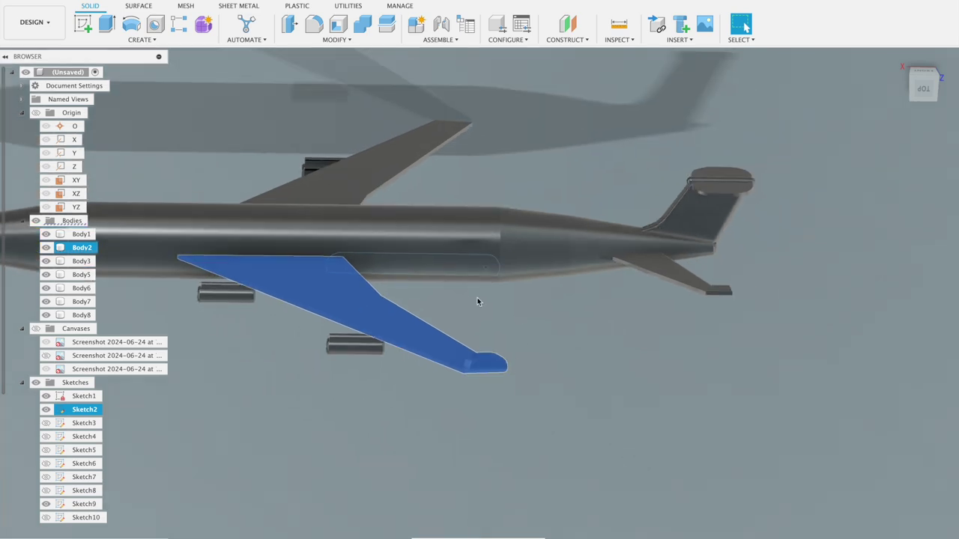
pyautogui.scroll(5, 503, 116)
pyautogui.scroll(2, 432, 167)
pyautogui.scroll(-3, 432, 167)
pyautogui.scroll(-2, 583, 206)
pyautogui.scroll(-3, 483, 160)
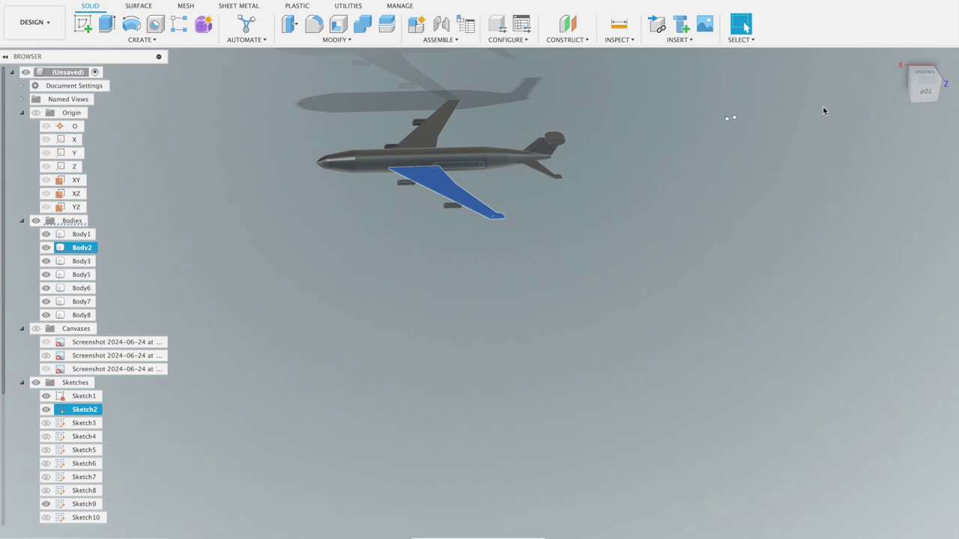
# Switch to the top view and pan down to the wing.
pyautogui.click(927, 71)
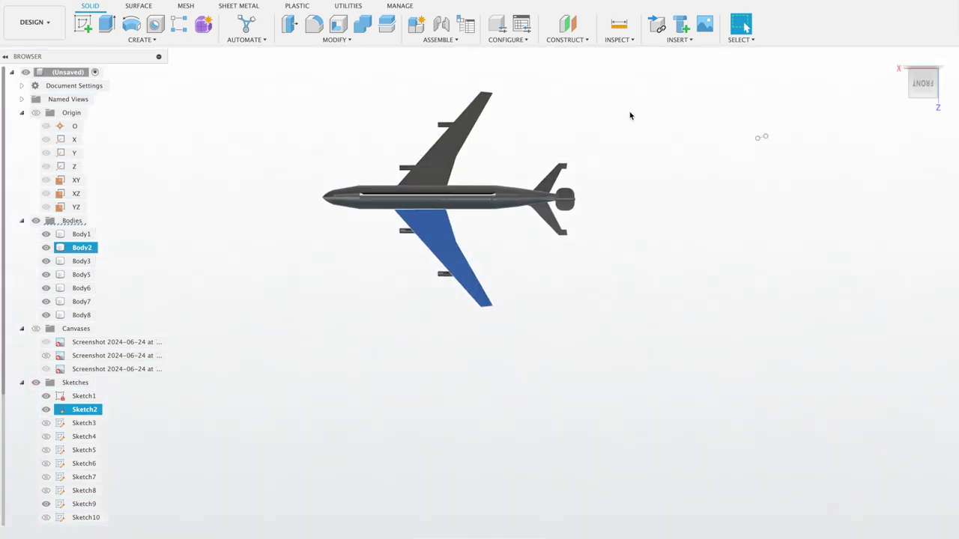
pyautogui.scroll(2, 587, 122)
pyautogui.scroll(3, 381, 145)
pyautogui.scroll(2, 381, 144)
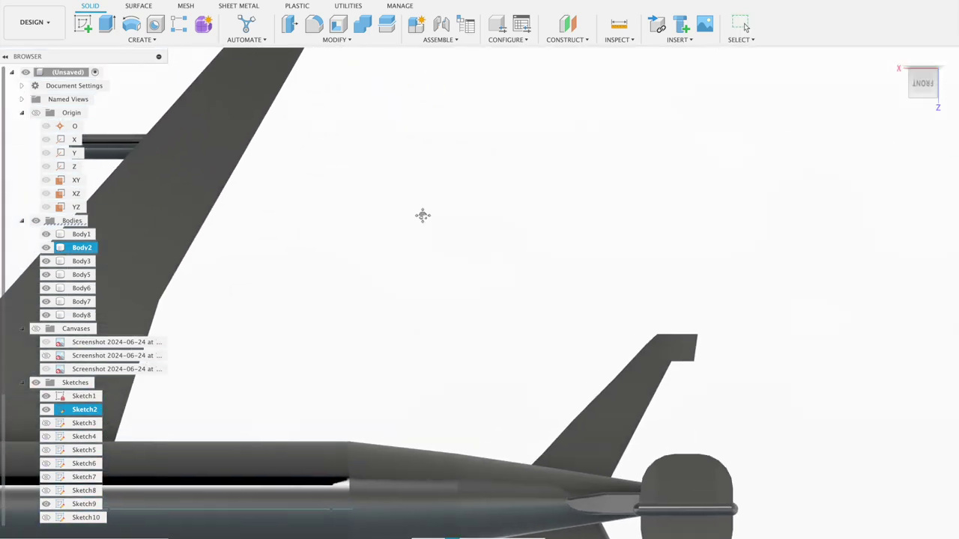
pyautogui.scroll(2, 422, 214)
pyautogui.scroll(2, 460, 217)
pyautogui.moveTo(456, 214); pyautogui.dragTo(477, 304, button='middle')
pyautogui.scroll(2, 451, 265)
# Start a sketch on the wing face, then undo it without drawing.
pyautogui.click(83, 24)
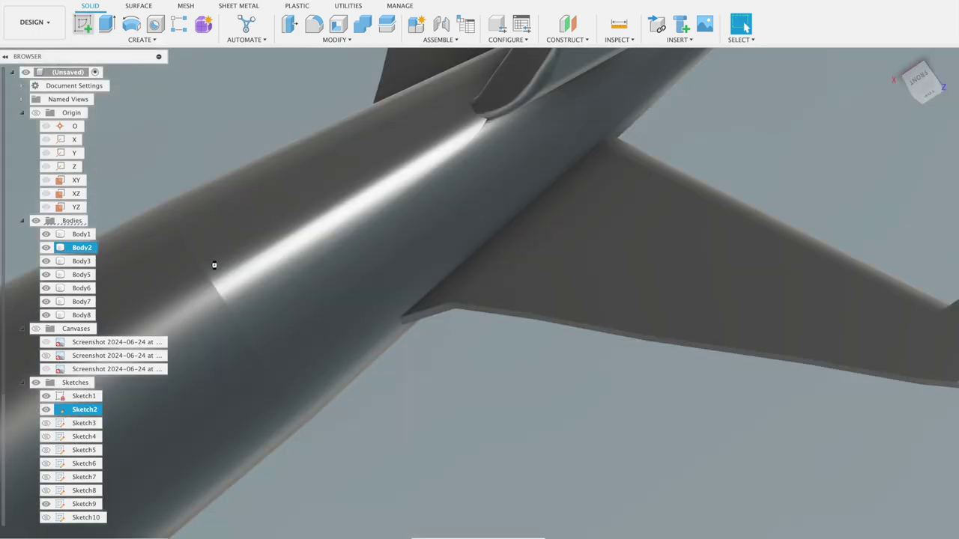
pyautogui.click(217, 260)
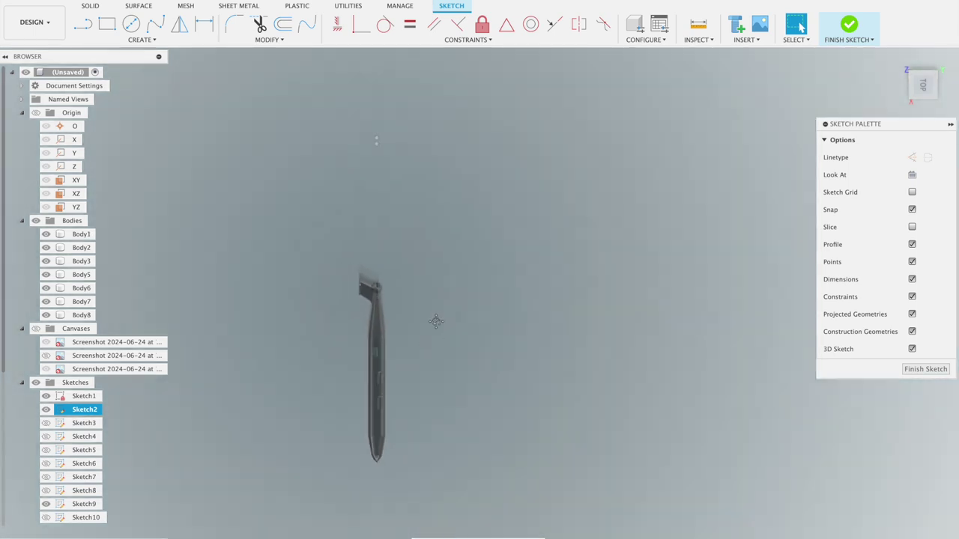
pyautogui.hotkey('ctrl', 'z')
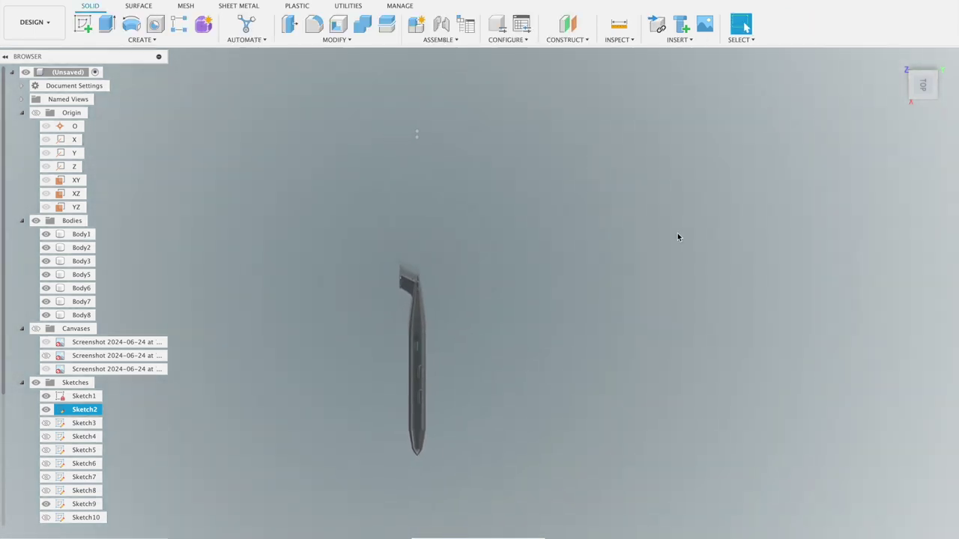
# View the airliner from below and open the CONSTRUCT dropdown.
pyautogui.keyDown('shift'); pyautogui.moveTo(582, 227); pyautogui.dragTo(614, 227, button='middle'); pyautogui.keyUp('shift')
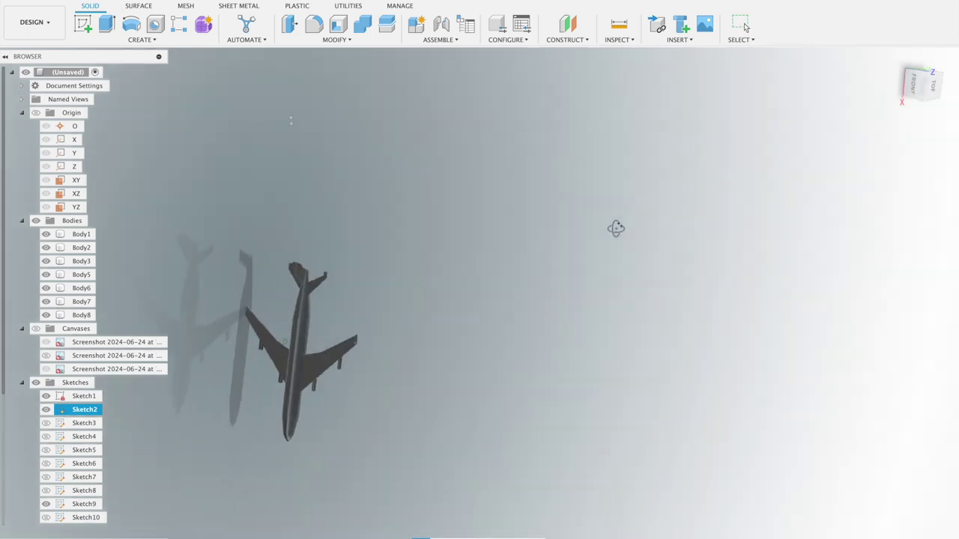
pyautogui.scroll(3, 315, 356)
pyautogui.scroll(3, 322, 330)
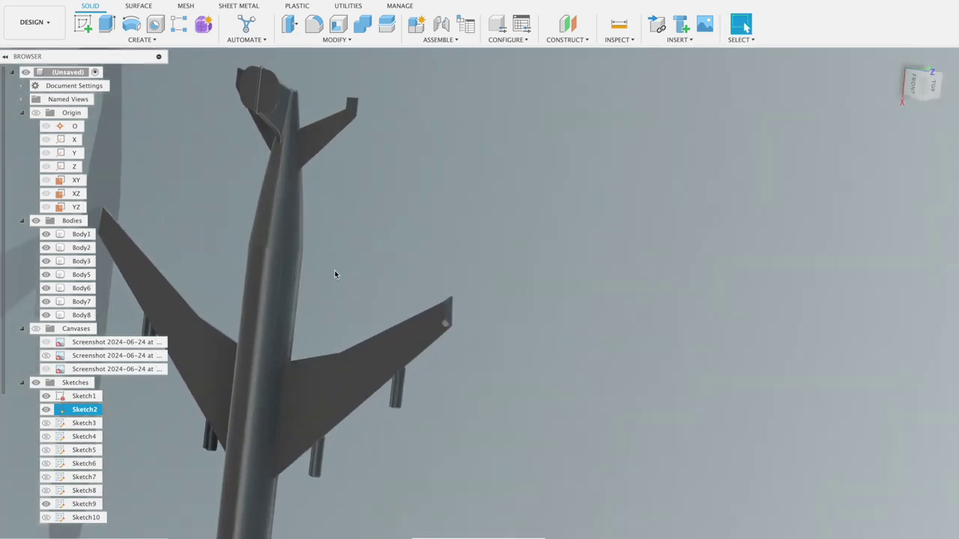
pyautogui.scroll(3, 344, 315)
pyautogui.scroll(1, 375, 386)
pyautogui.scroll(-3, 390, 410)
pyautogui.moveTo(466, 270)
pyautogui.keyDown('shift'); pyautogui.mouseDown(button='middle')
pyautogui.moveTo(360, 285)
pyautogui.moveTo(634, 267)
pyautogui.mouseUp(button='middle'); pyautogui.keyUp('shift')
pyautogui.scroll(3, 472, 274)
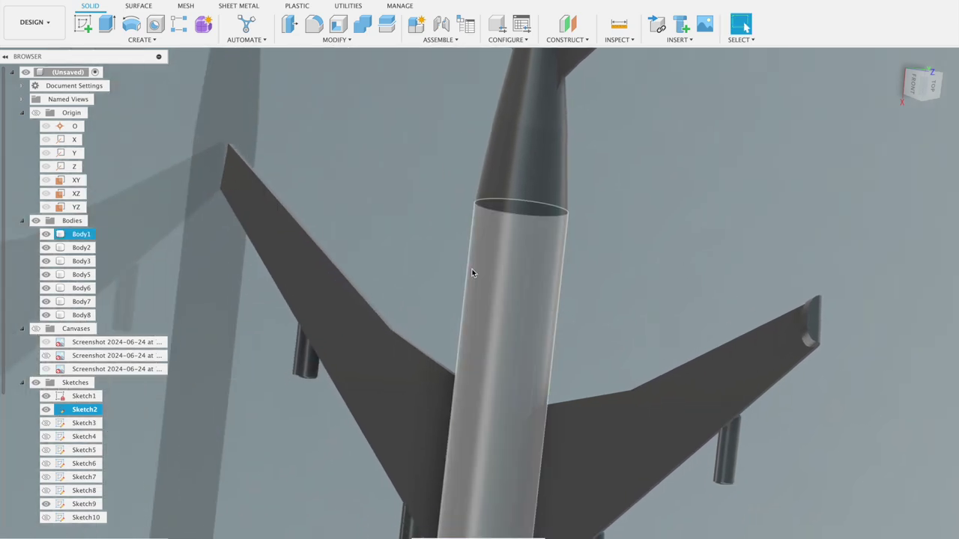
pyautogui.click(575, 39)
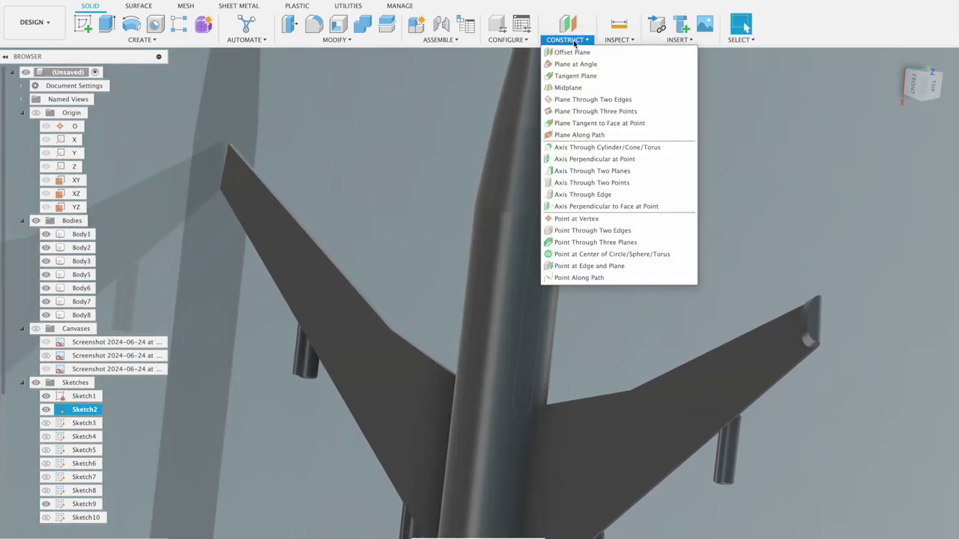
# Create a 0.00 in offset plane on the left wing face and start a sketch on it.
pyautogui.click(568, 49)
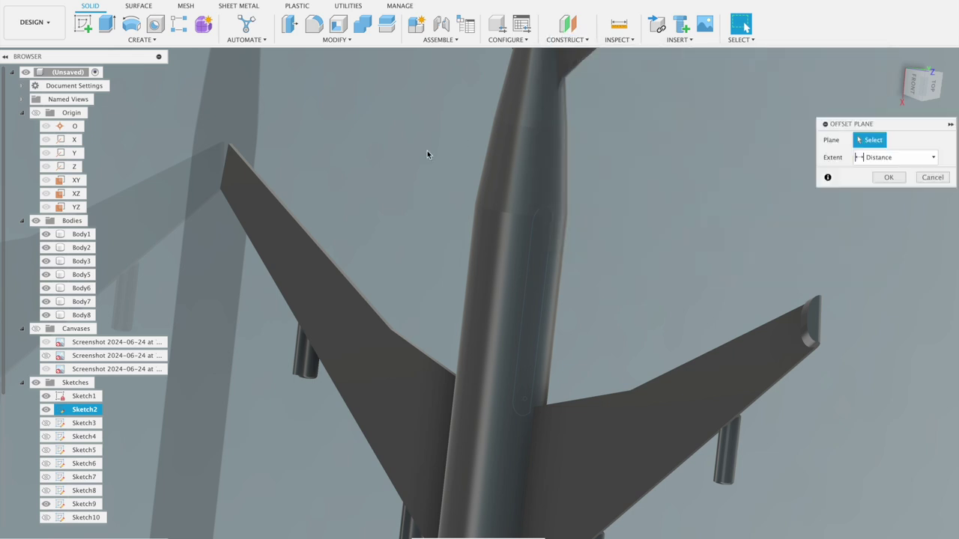
pyautogui.click(256, 215)
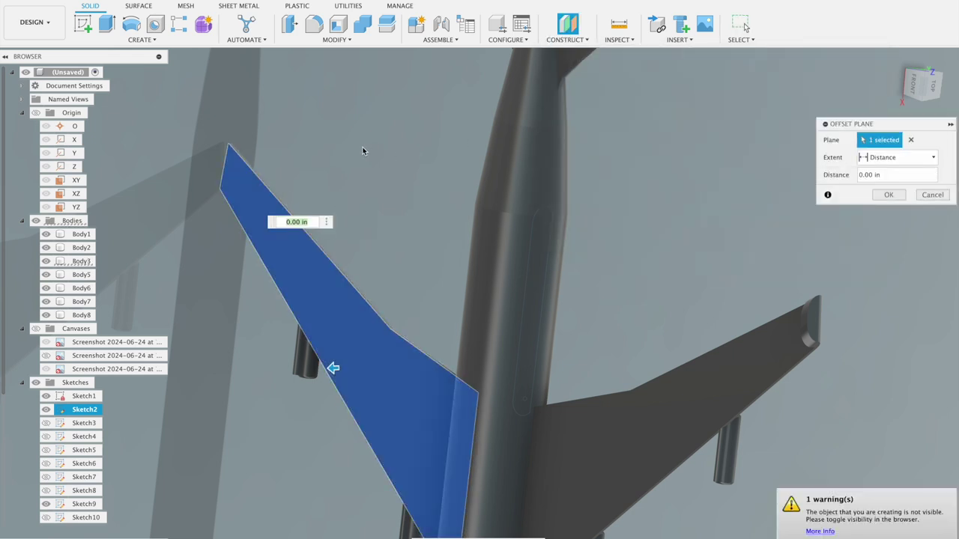
pyautogui.keyDown('shift'); pyautogui.moveTo(362, 147); pyautogui.dragTo(371, 142, button='middle'); pyautogui.keyUp('shift')
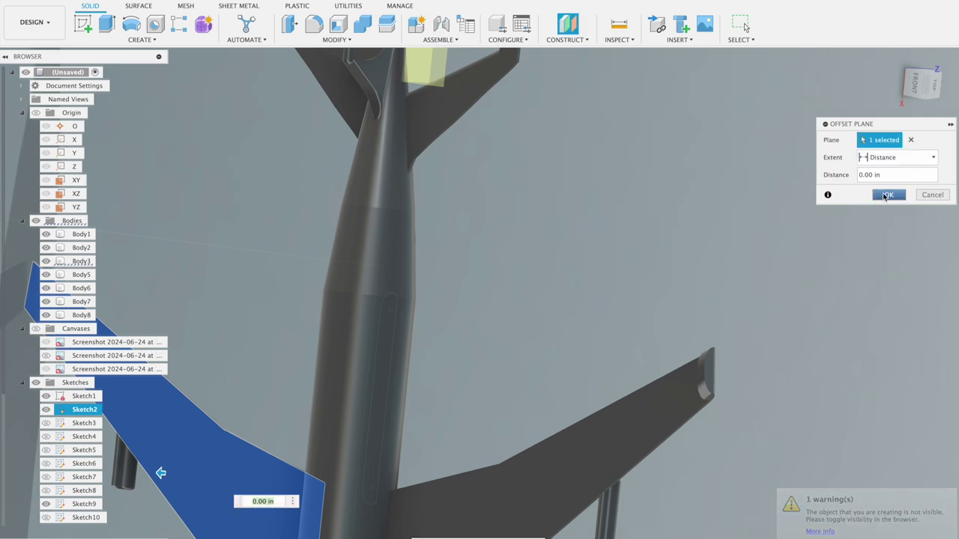
pyautogui.click(886, 195)
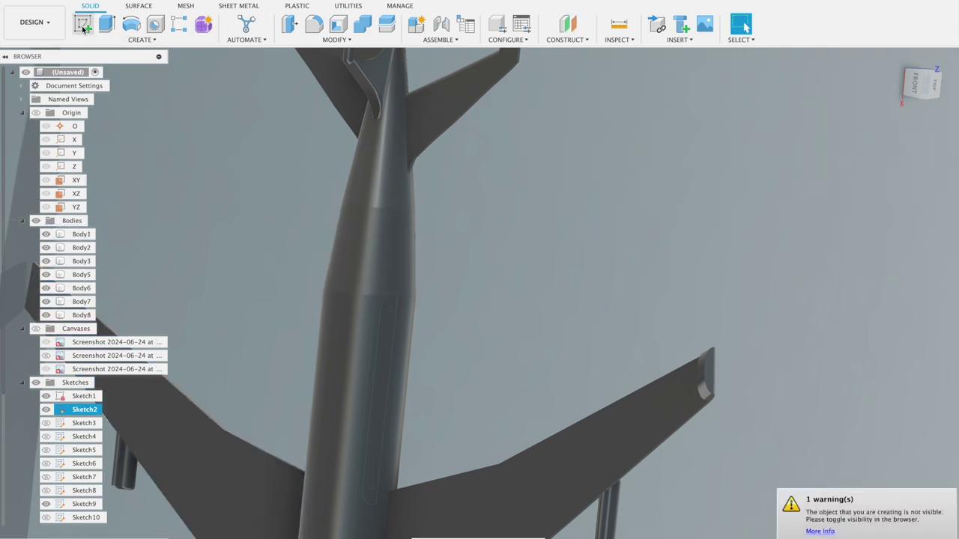
pyautogui.click(83, 24)
pyautogui.click(154, 436)
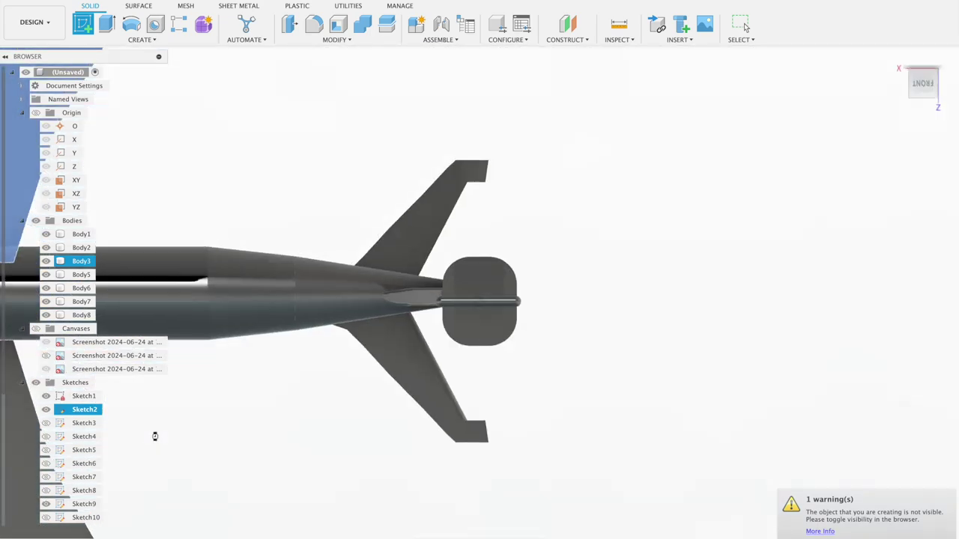
# Zoom and pan to bring the wingtip's top edge into view.
pyautogui.scroll(5, 484, 419)
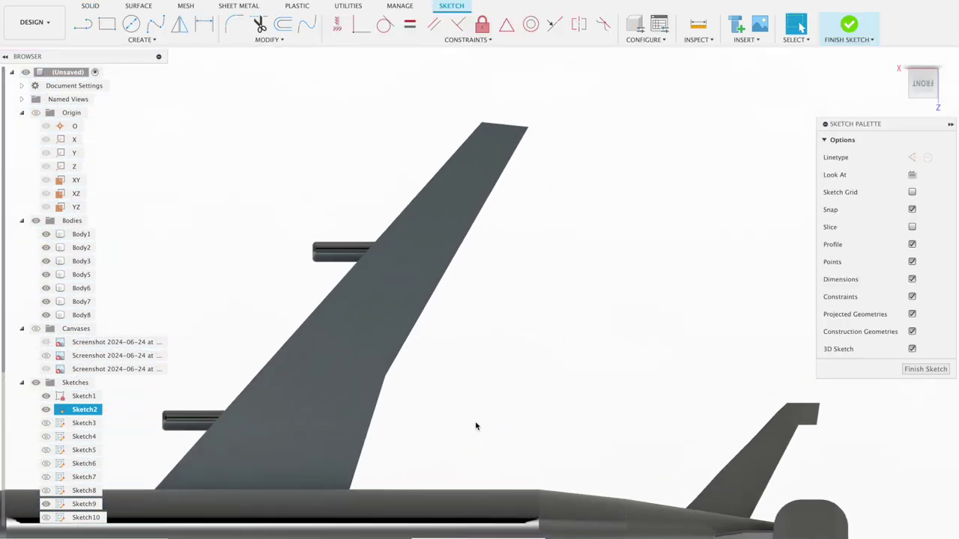
pyautogui.scroll(3, 582, 302)
pyautogui.moveTo(582, 302)
pyautogui.mouseDown(button='middle')
pyautogui.moveTo(547, 358)
pyautogui.moveTo(494, 533)
pyautogui.mouseUp(button='middle')
pyautogui.scroll(3, 456, 280)
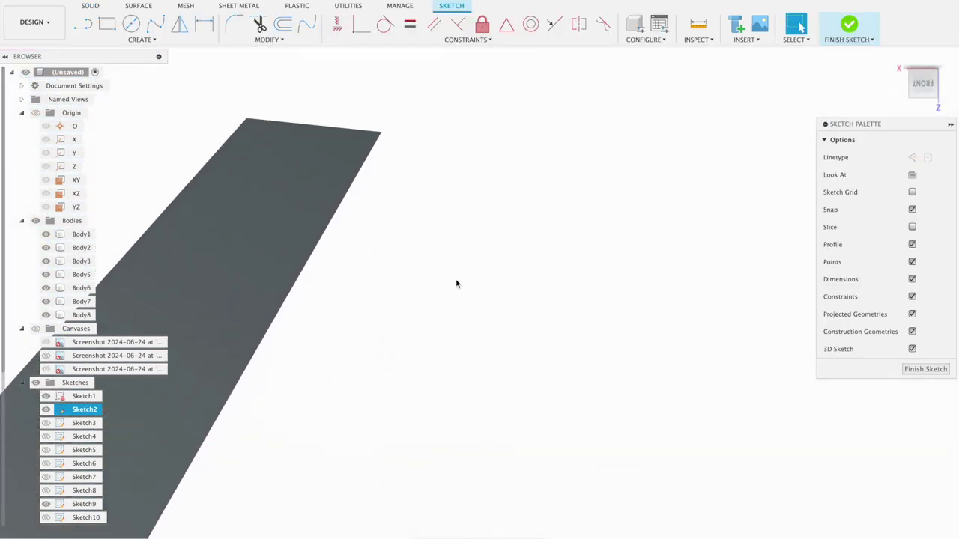
pyautogui.scroll(1, 449, 300)
pyautogui.moveTo(449, 300); pyautogui.dragTo(454, 447, button='middle')
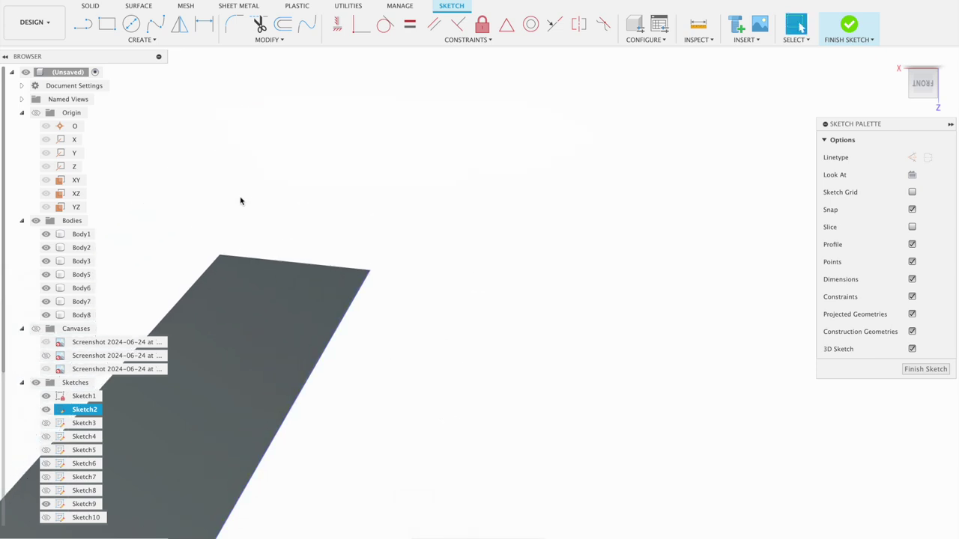
# Draw the first line along the wingtip edge, previewing 0.213 in at 2.5 deg.
pyautogui.click(91, 28)
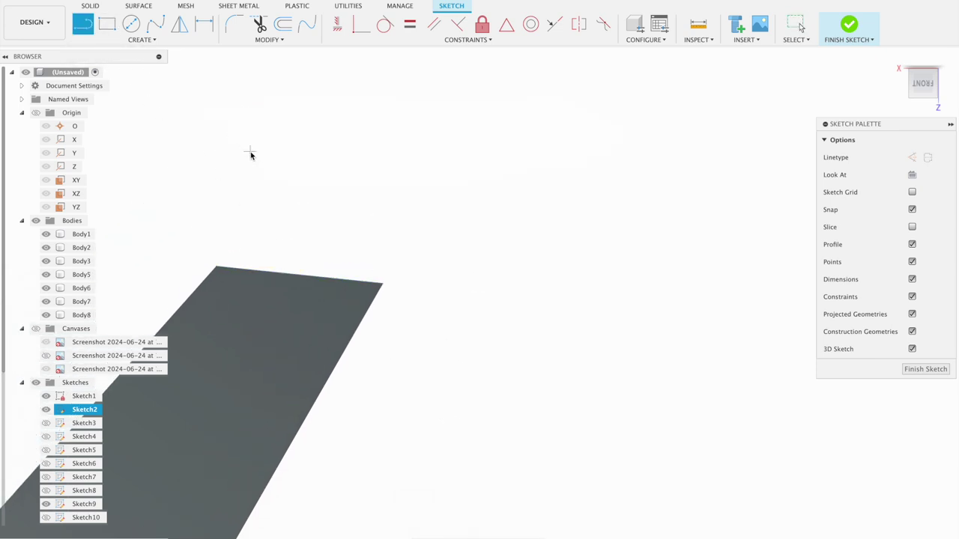
pyautogui.scroll(3, 250, 156)
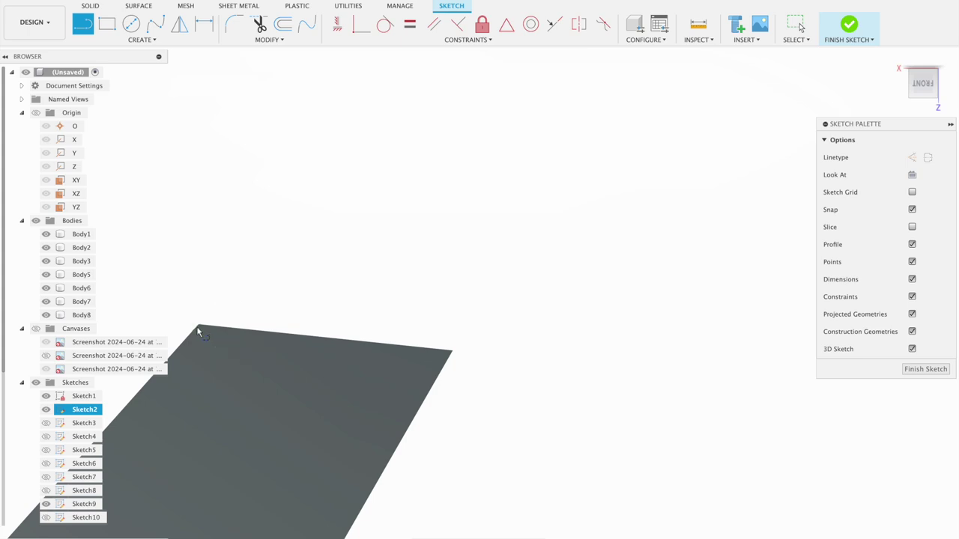
pyautogui.click(451, 352)
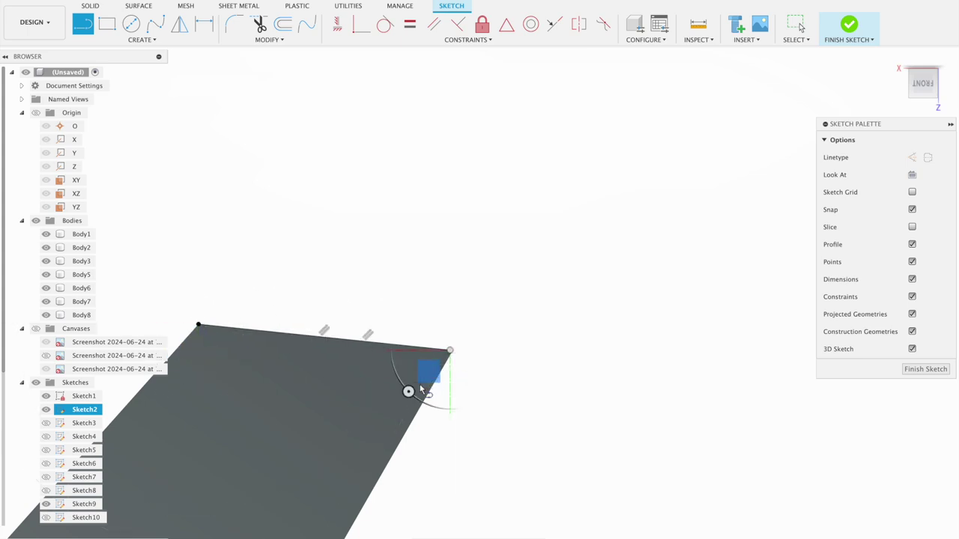
pyautogui.scroll(1, 421, 389)
pyautogui.scroll(2, 430, 392)
pyautogui.scroll(3, 450, 390)
pyautogui.scroll(1, 458, 388)
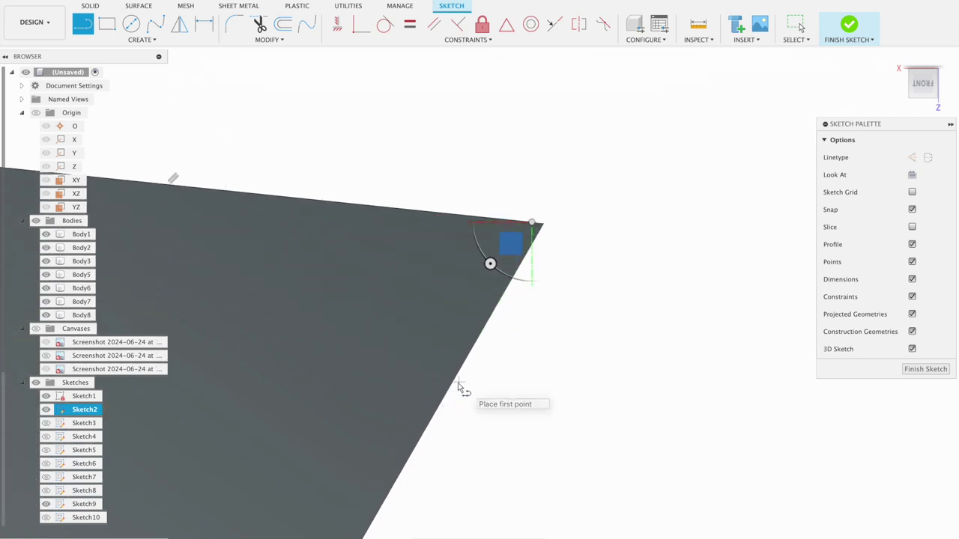
pyautogui.scroll(-2, 440, 397)
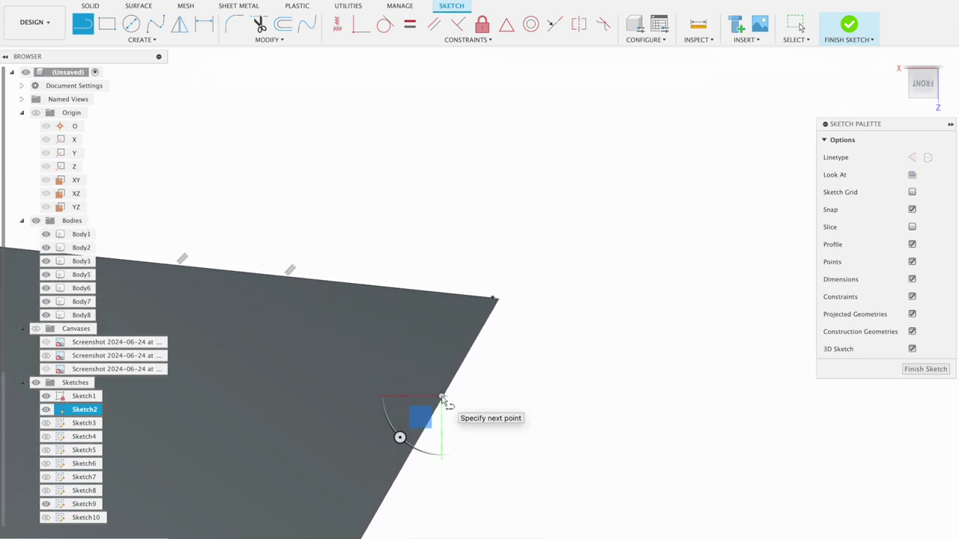
pyautogui.scroll(-1, 440, 397)
pyautogui.scroll(-2, 427, 386)
pyautogui.scroll(-1, 421, 378)
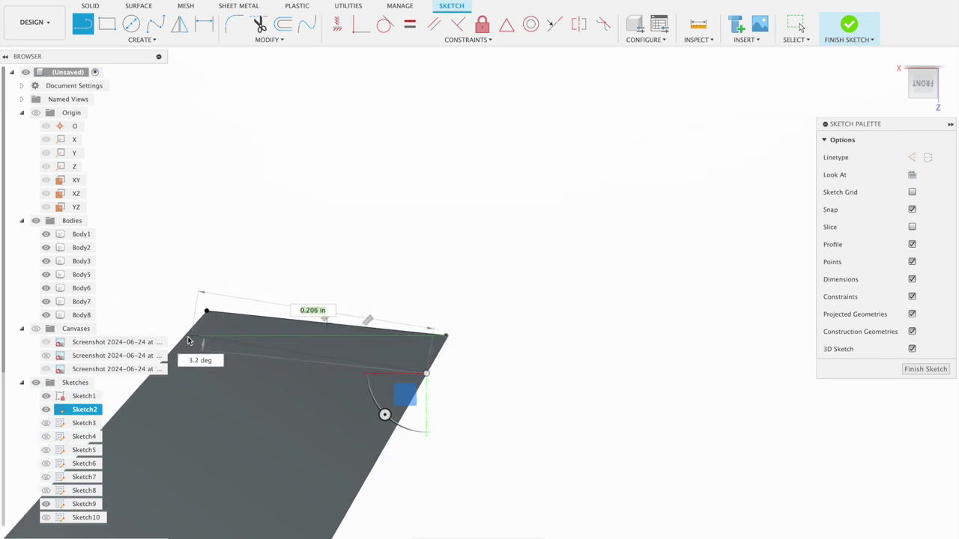
pyautogui.scroll(1, 188, 341)
pyautogui.scroll(2, 185, 341)
pyautogui.scroll(1, 183, 343)
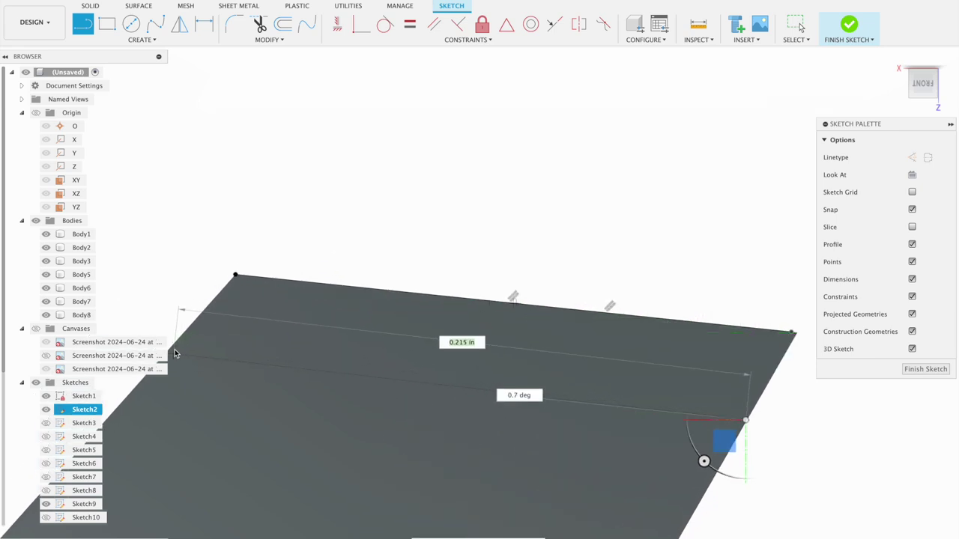
pyautogui.scroll(1, 175, 347)
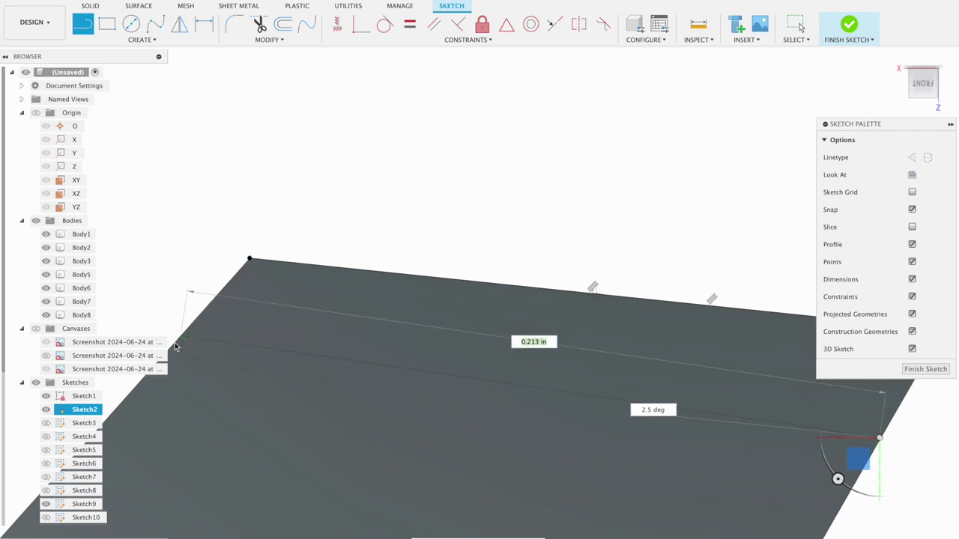
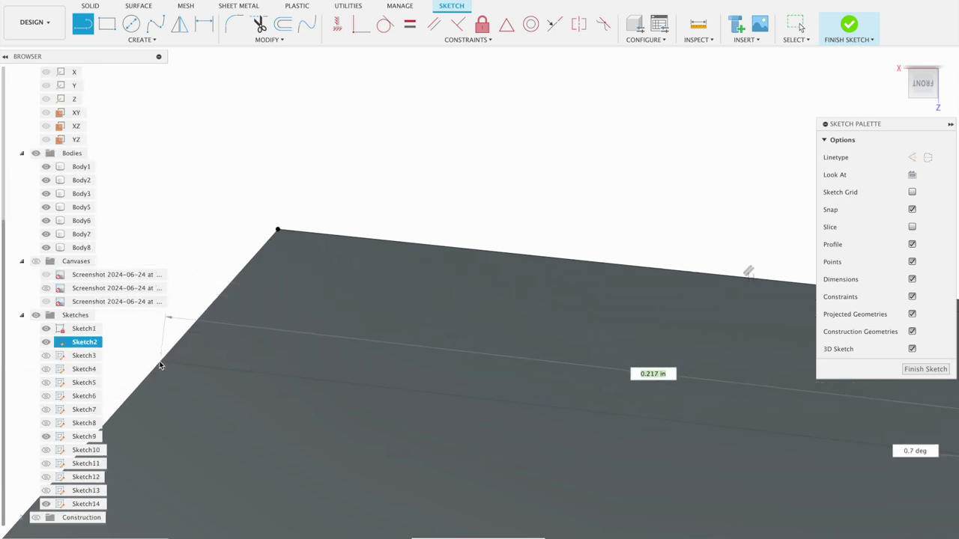
# Draw a straight line across the flat tail plate and finish the sketch.
pyautogui.click(160, 363)
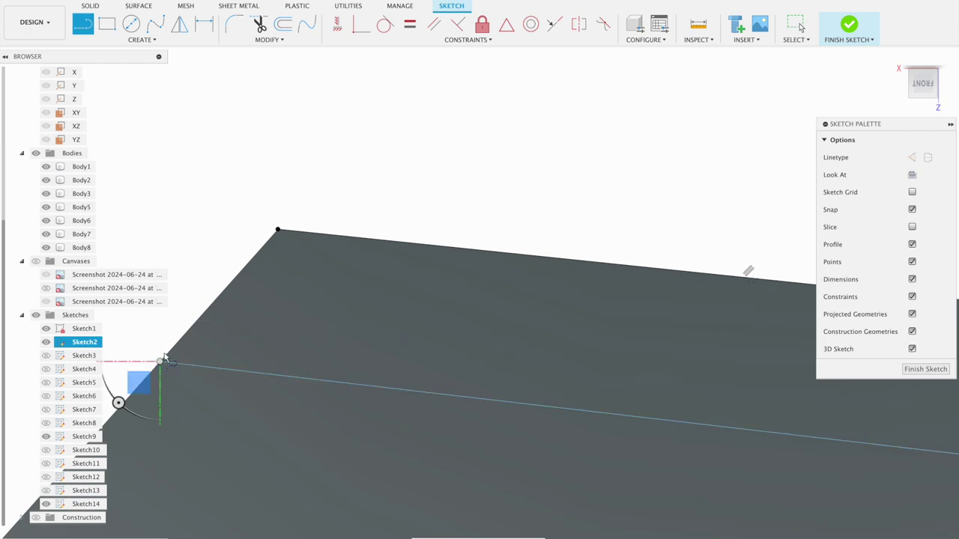
pyautogui.click(277, 231)
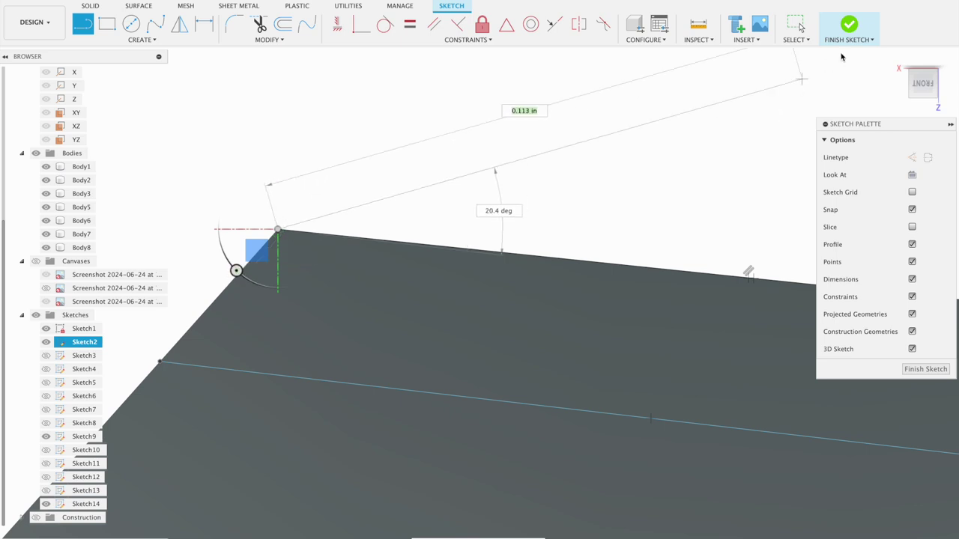
pyautogui.click(847, 28)
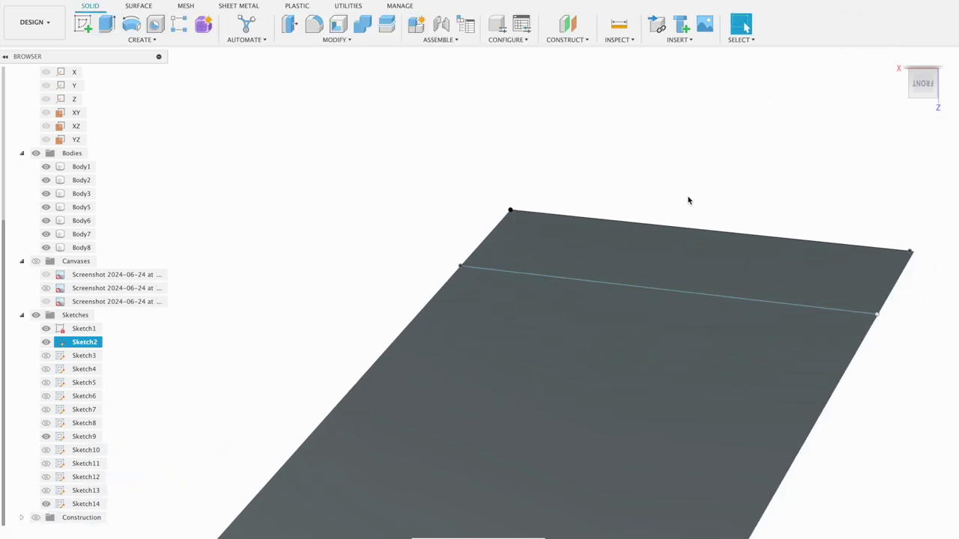
# Start an extrusion, cancel it, and zoom back to the tail plate sketch.
pyautogui.click(106, 24)
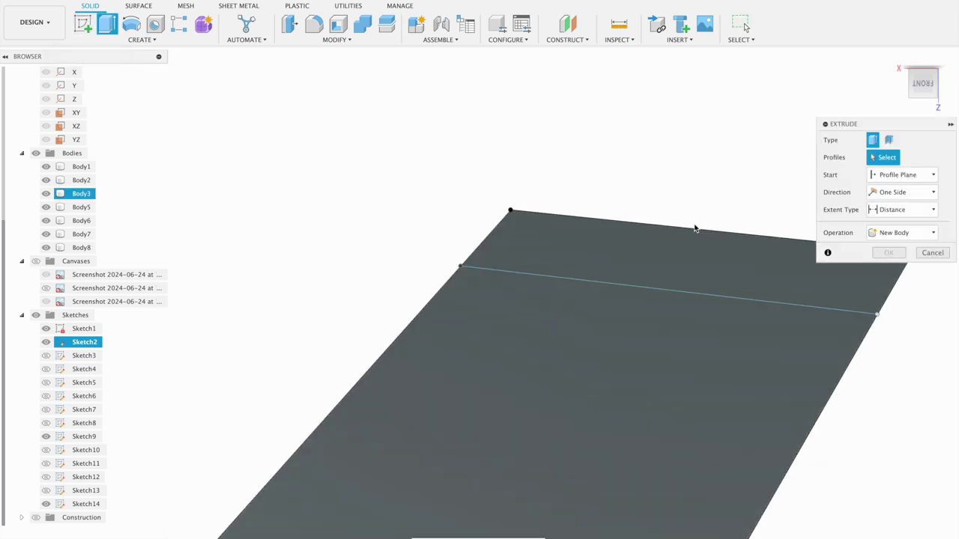
pyautogui.click(932, 254)
pyautogui.scroll(3, 801, 218)
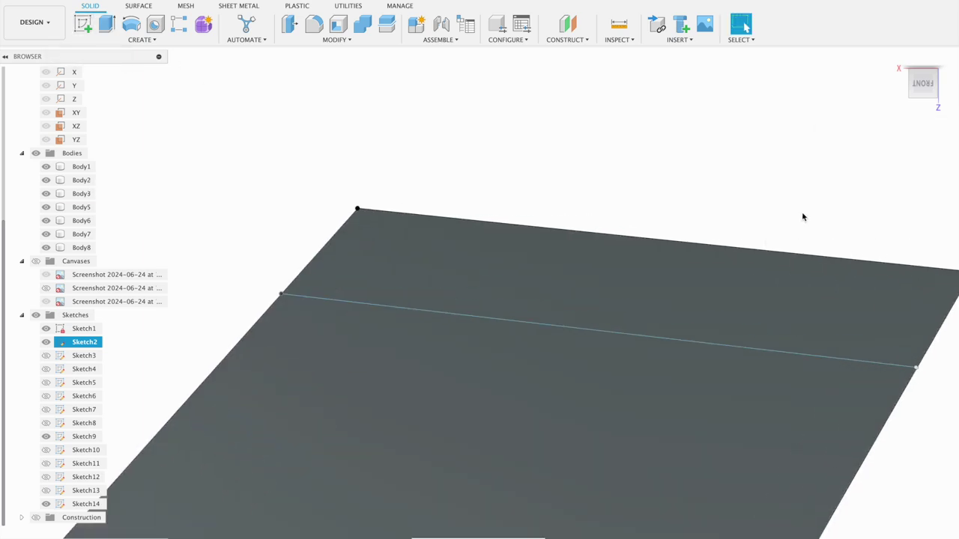
pyautogui.scroll(3, 817, 228)
pyautogui.scroll(2, 737, 193)
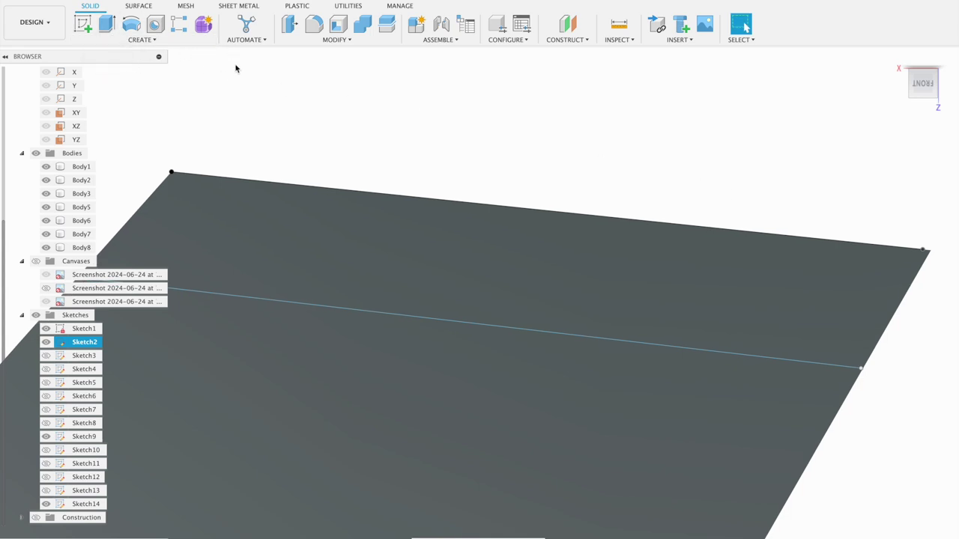
pyautogui.scroll(-3, 361, 265)
pyautogui.scroll(-3, 361, 265)
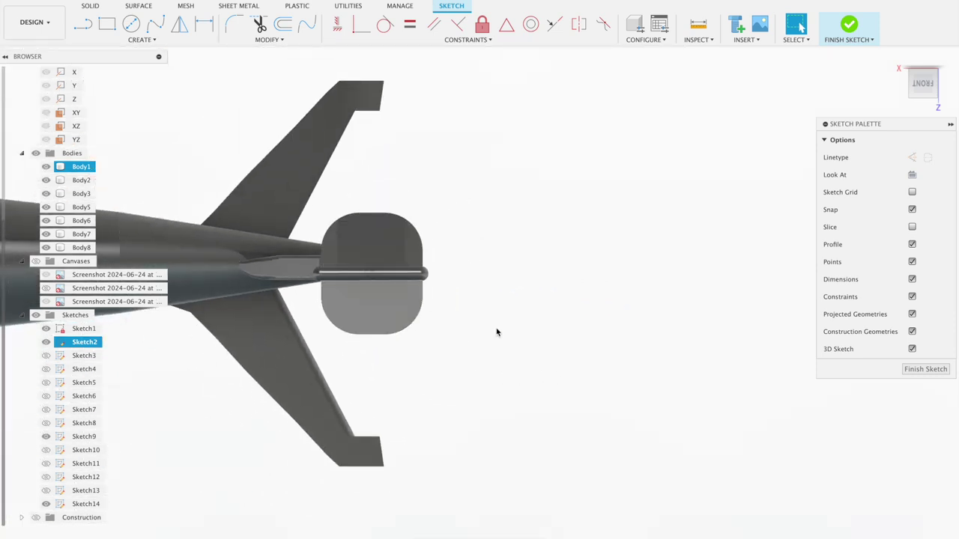
# Extend the top sketch line to the tail plate's edge with Extend.
pyautogui.click(466, 324)
pyautogui.keyDown('shift'); pyautogui.moveTo(513, 362); pyautogui.dragTo(457, 320, button='middle'); pyautogui.keyUp('shift')
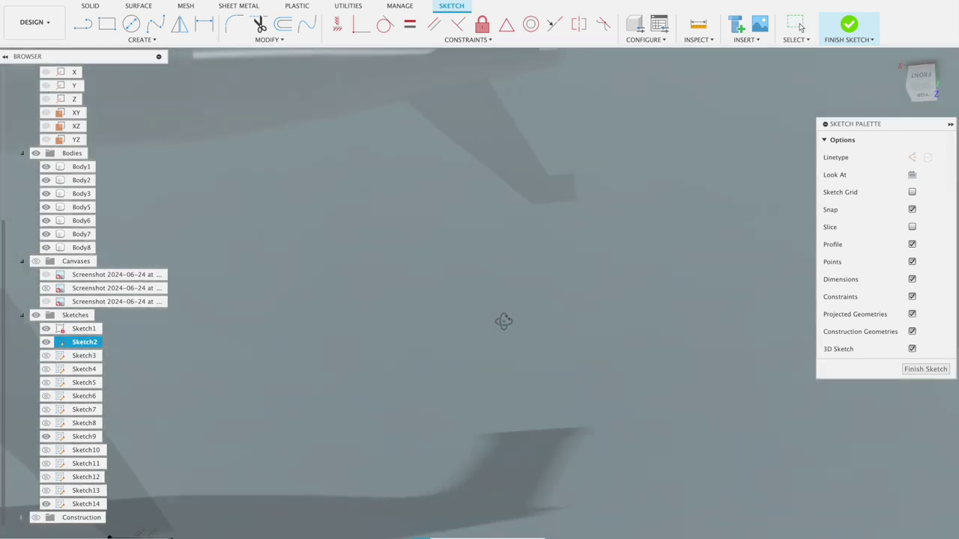
pyautogui.scroll(-2, 412, 333)
pyautogui.scroll(3, 411, 335)
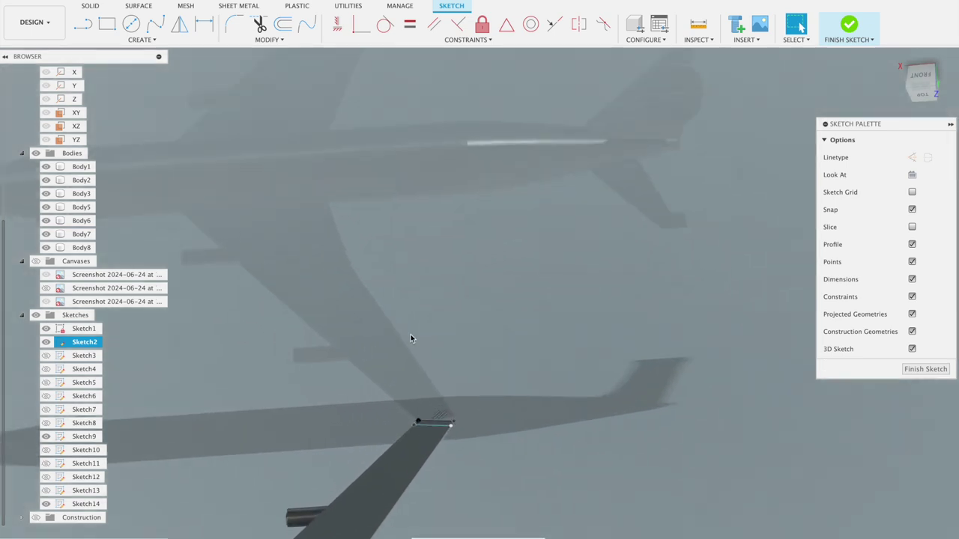
pyautogui.scroll(3, 430, 381)
pyautogui.scroll(3, 535, 453)
pyautogui.moveTo(535, 469); pyautogui.dragTo(488, 241, button='middle')
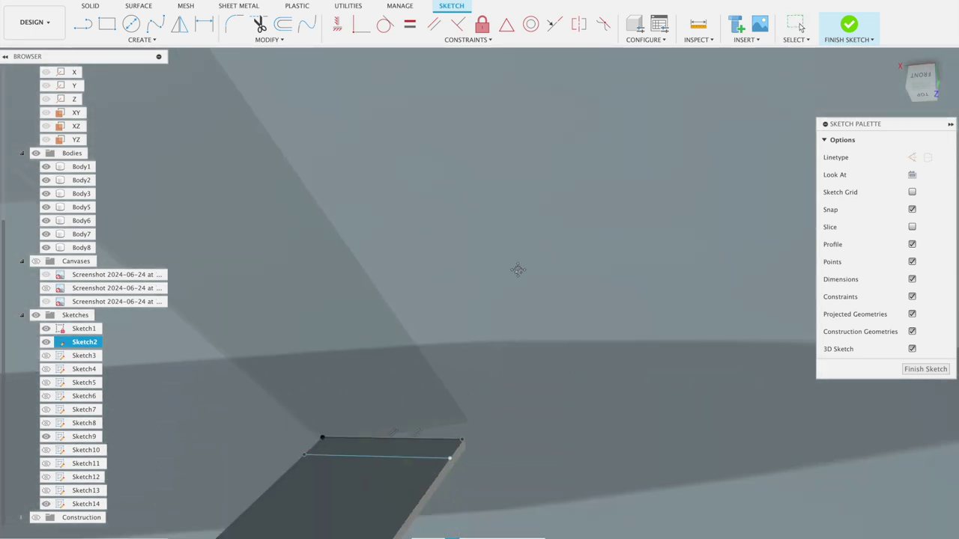
pyautogui.scroll(3, 480, 277)
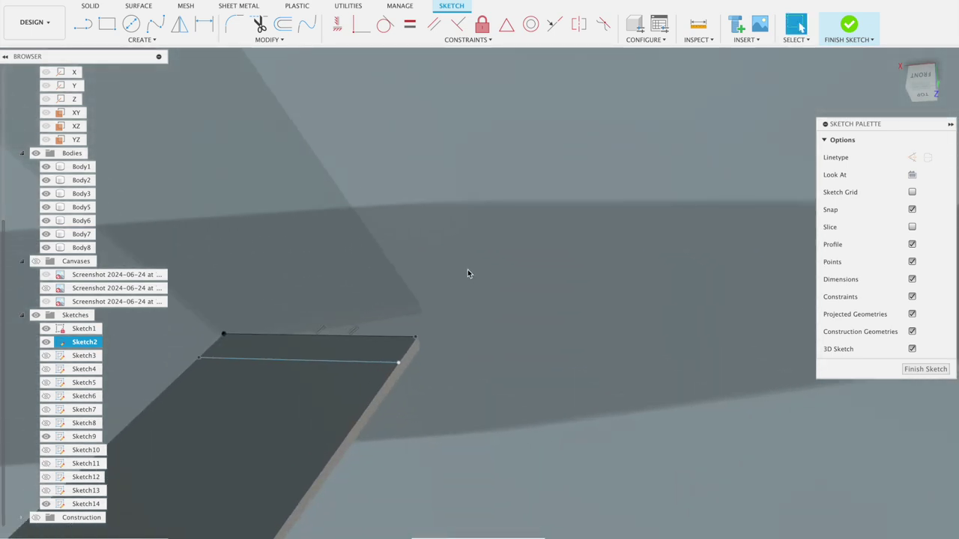
pyautogui.scroll(3, 466, 270)
pyautogui.moveTo(387, 285); pyautogui.dragTo(648, 142, button='middle')
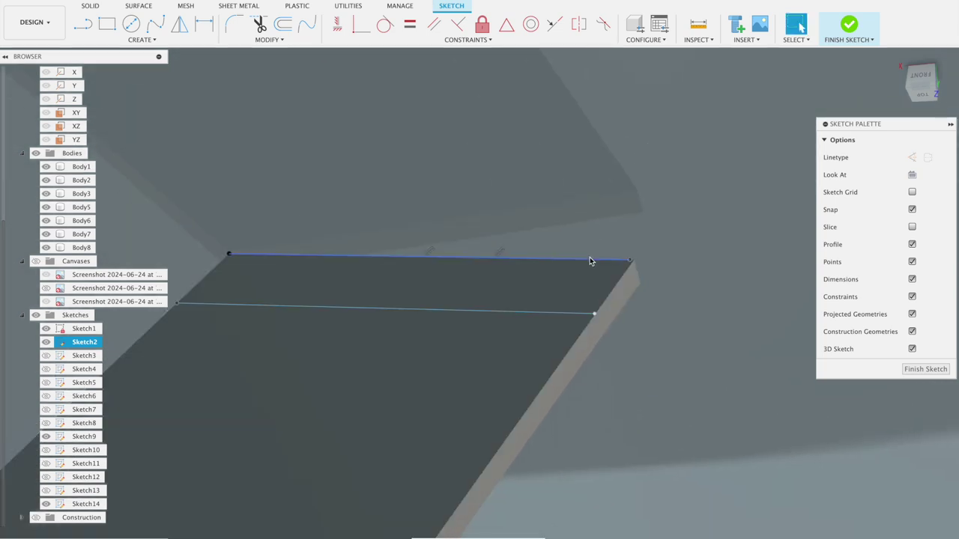
pyautogui.click(251, 40)
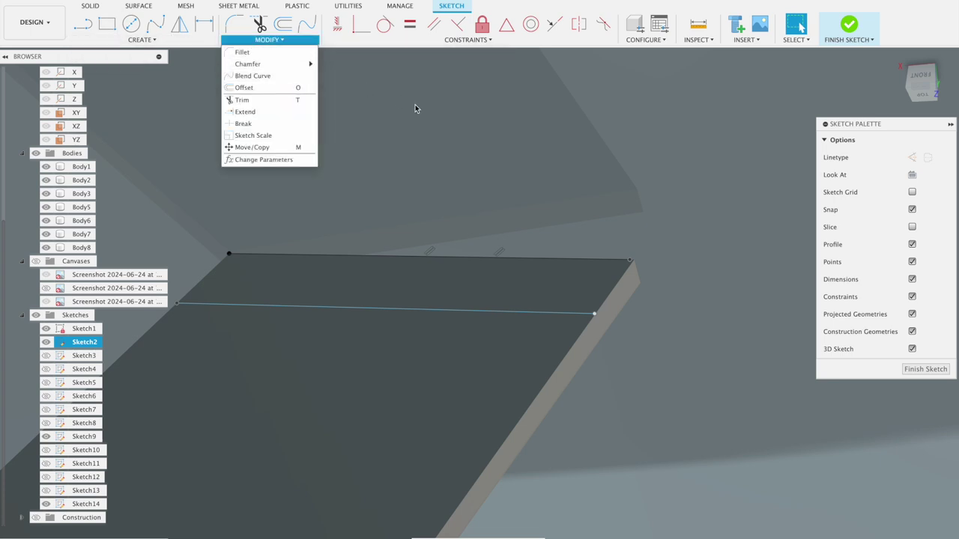
pyautogui.click(300, 111)
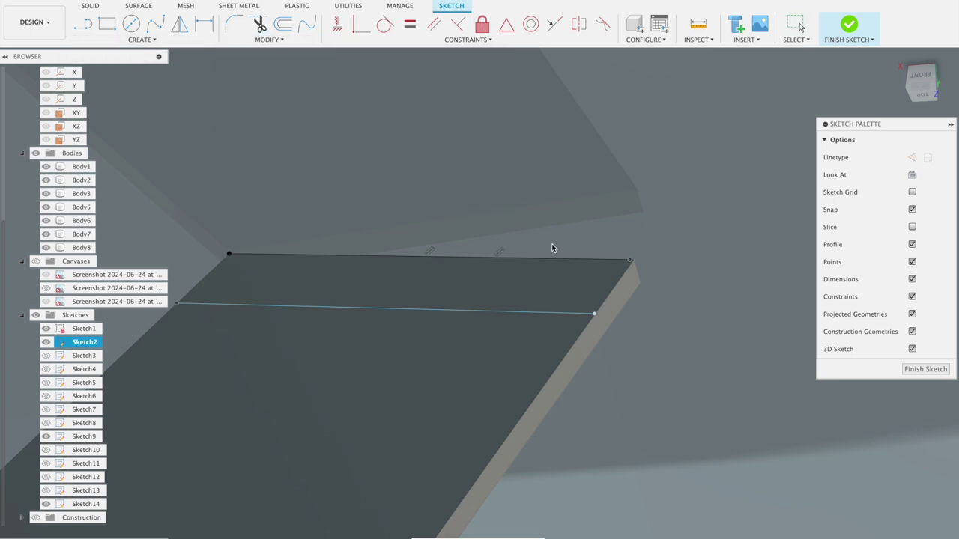
pyautogui.click(600, 261)
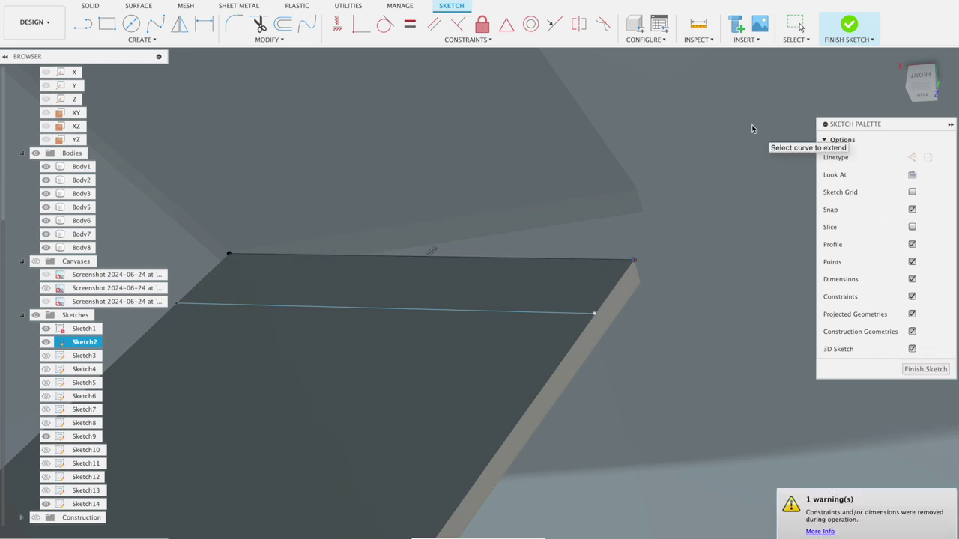
pyautogui.press('Escape')
# Draw a line from the plate's corner vertex down its side edge.
pyautogui.scroll(1, 582, 257)
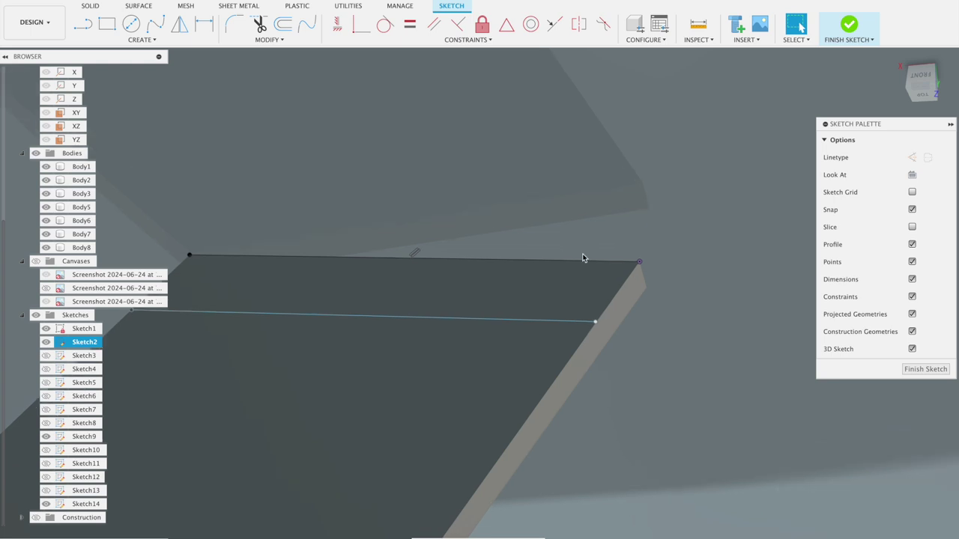
pyautogui.scroll(1, 583, 258)
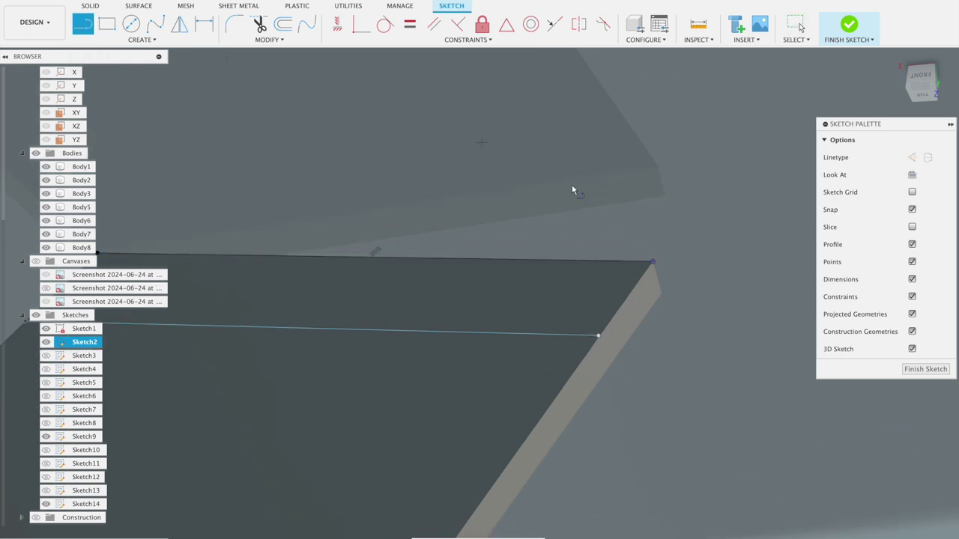
pyautogui.click(651, 264)
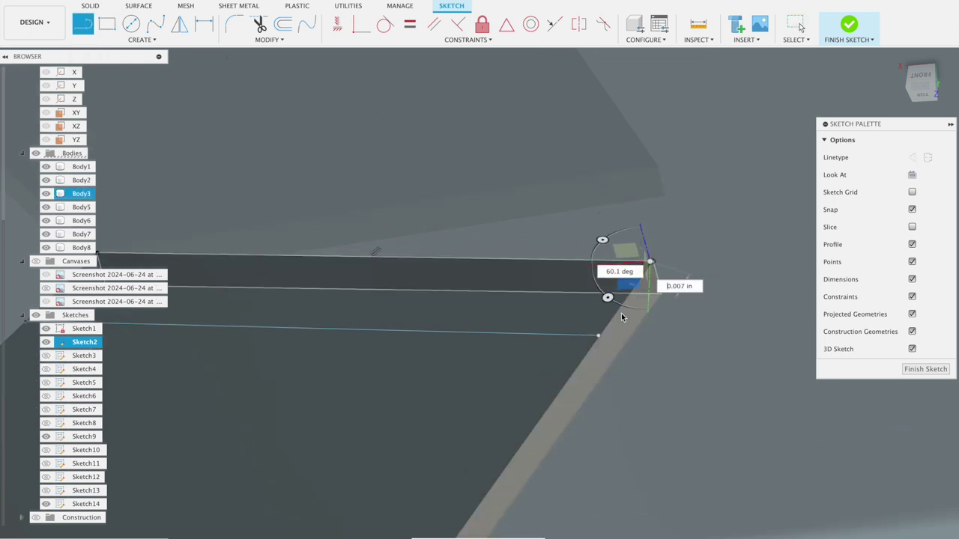
pyautogui.scroll(2, 599, 337)
pyautogui.scroll(2, 600, 337)
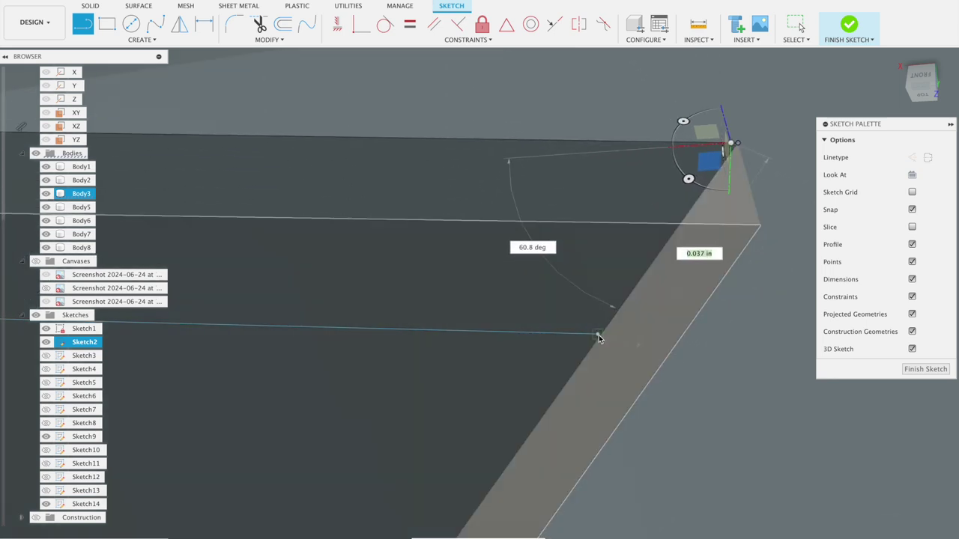
pyautogui.click(598, 336)
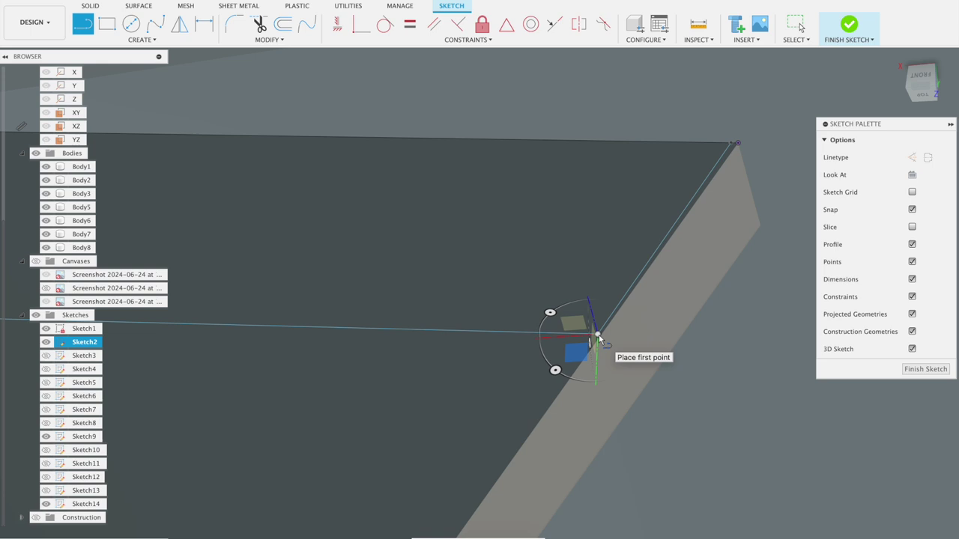
pyautogui.press('Escape')
# Draw another line from the plate corner to the lower-left corner.
pyautogui.keyDown('shift'); pyautogui.moveTo(501, 235); pyautogui.dragTo(543, 176, button='middle'); pyautogui.keyUp('shift')
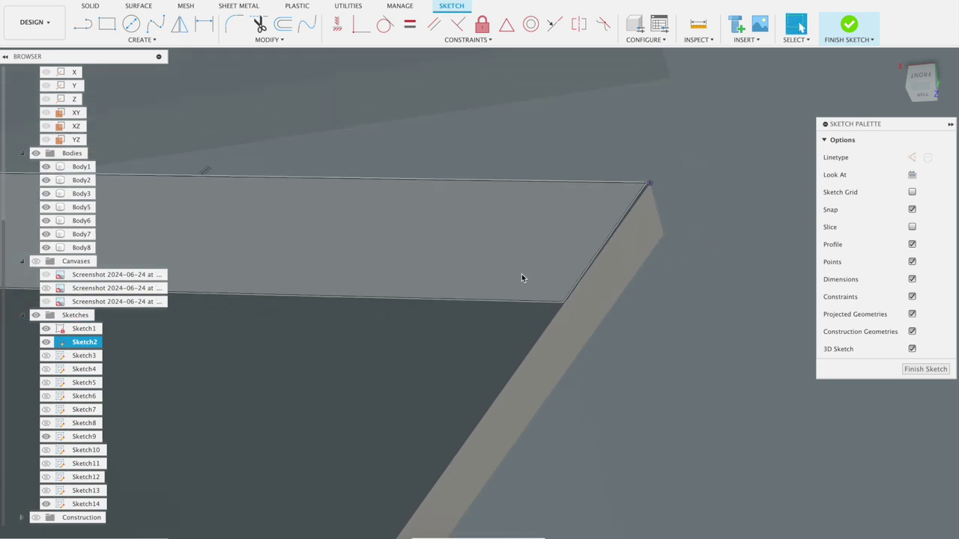
pyautogui.moveTo(452, 150); pyautogui.dragTo(787, 304, button='middle')
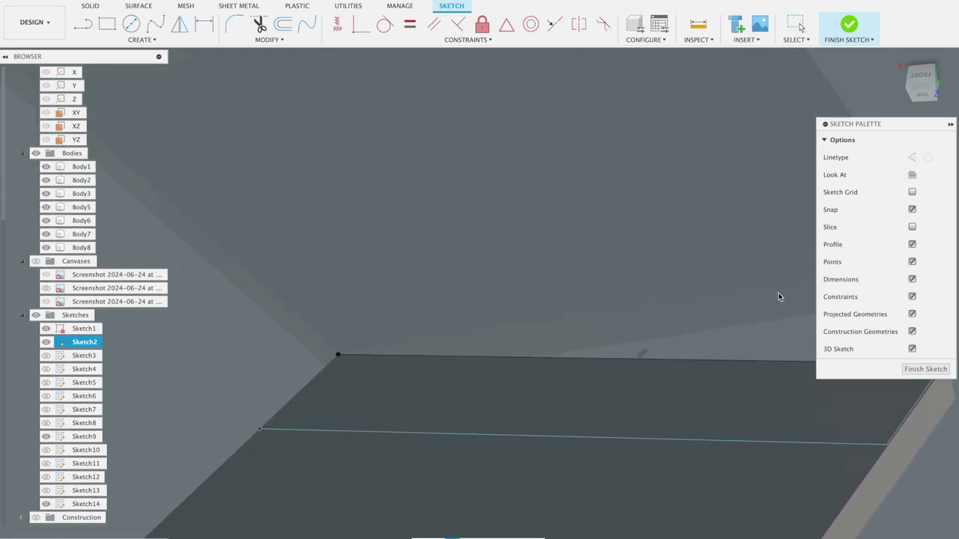
pyautogui.click(84, 26)
pyautogui.keyDown('shift'); pyautogui.moveTo(375, 375); pyautogui.dragTo(330, 359, button='middle'); pyautogui.keyUp('shift')
pyautogui.scroll(2, 330, 355)
pyautogui.scroll(3, 330, 356)
pyautogui.click(330, 352)
pyautogui.scroll(-1, 281, 400)
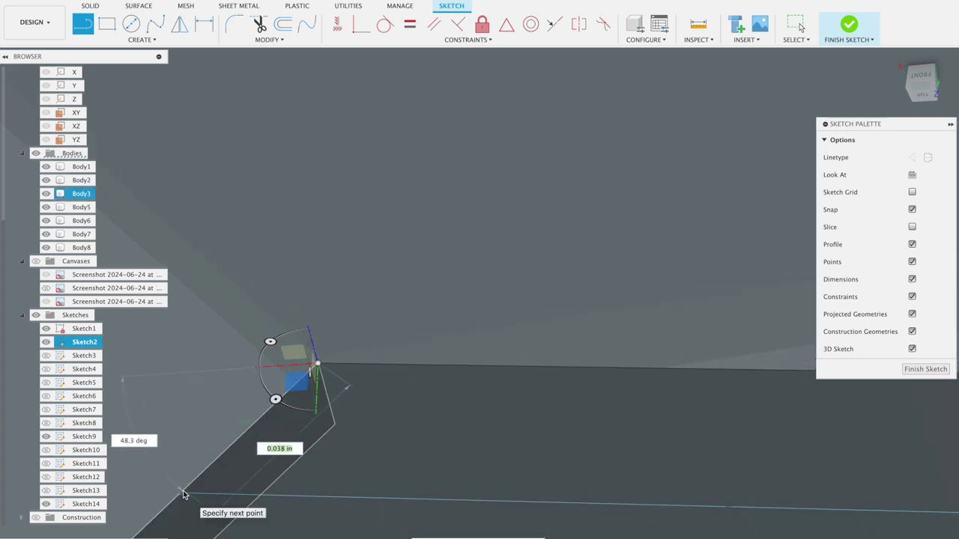
pyautogui.scroll(2, 182, 495)
pyautogui.scroll(2, 188, 487)
pyautogui.scroll(2, 188, 480)
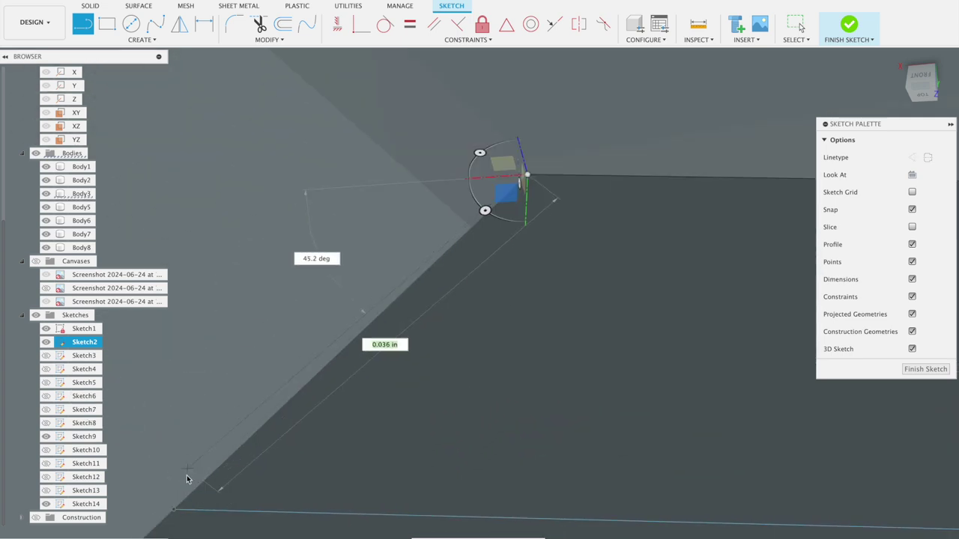
pyautogui.click(176, 512)
pyautogui.click(174, 511)
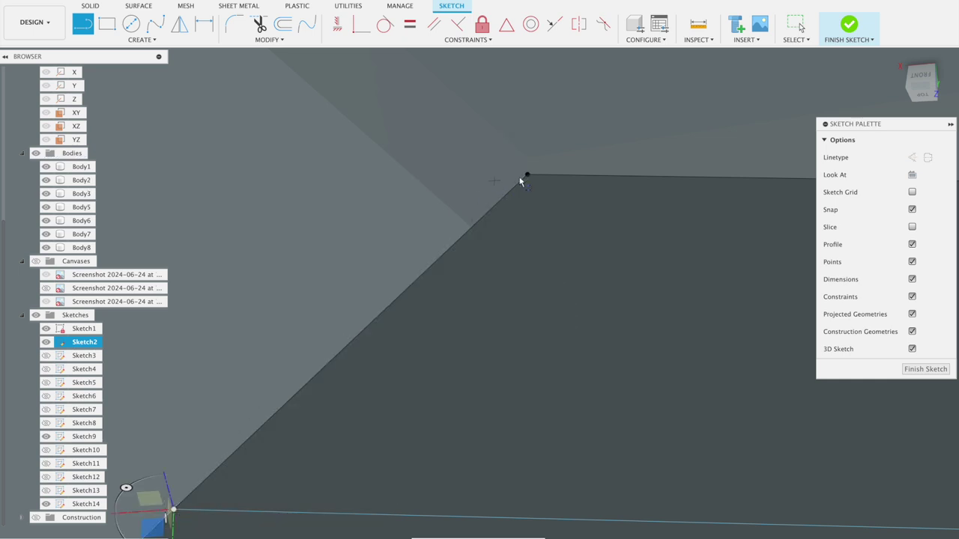
# Start a line at the top vertex, then finish the sketch.
pyautogui.click(528, 177)
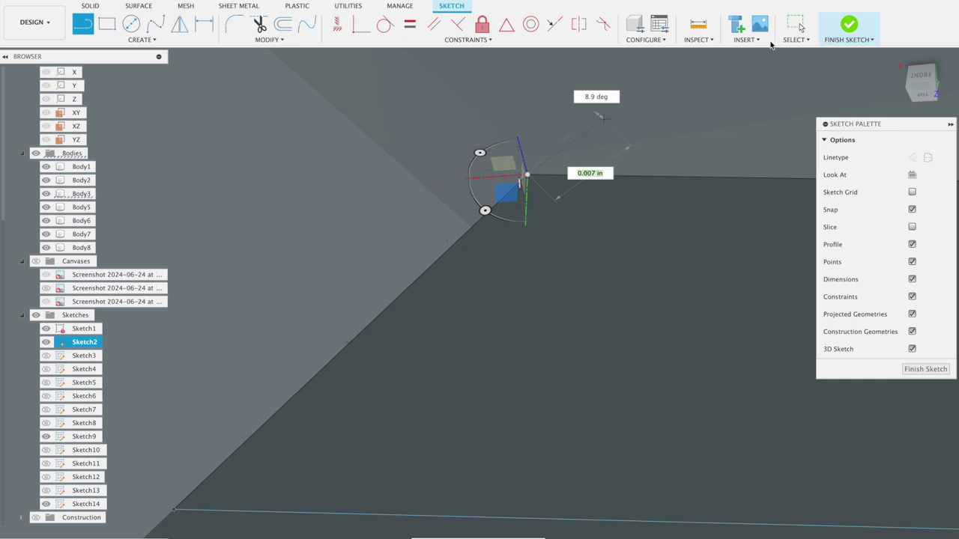
pyautogui.click(849, 27)
pyautogui.moveTo(720, 183)
pyautogui.keyDown('shift'); pyautogui.mouseDown(button='middle')
pyautogui.moveTo(742, 323)
pyautogui.moveTo(744, 26)
pyautogui.mouseUp(button='middle'); pyautogui.keyUp('shift')
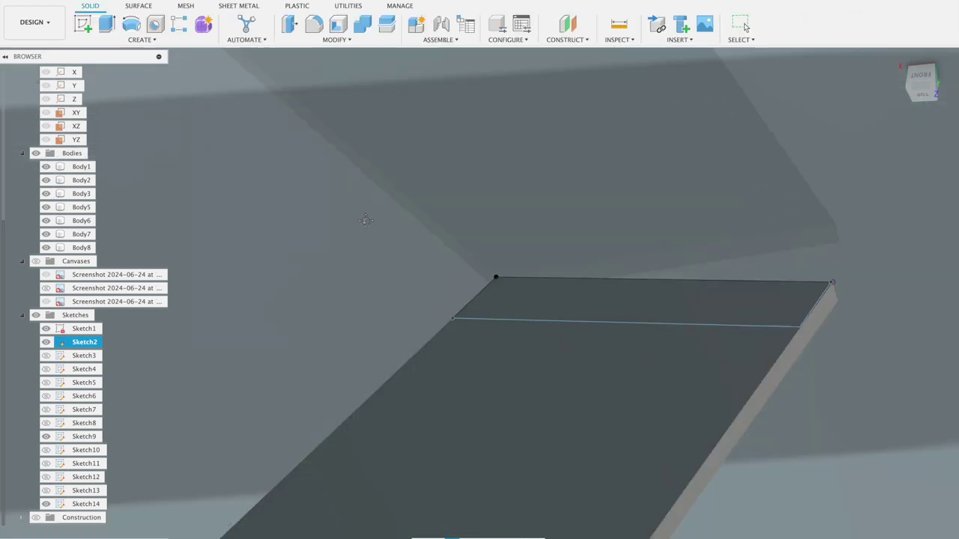
pyautogui.keyDown('shift'); pyautogui.moveTo(366, 219); pyautogui.dragTo(307, 223, button='middle'); pyautogui.keyUp('shift')
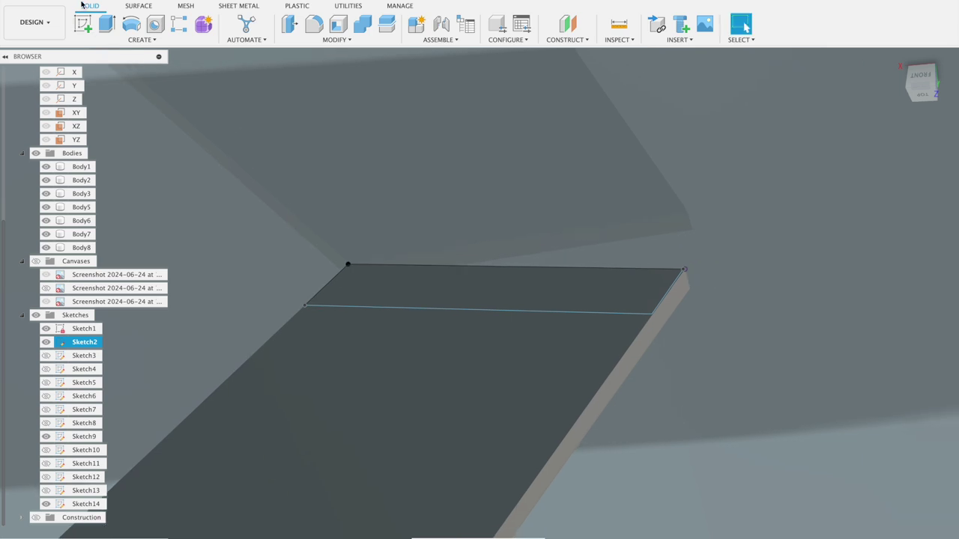
# Extrude the narrow strip profile 0.10 in as a Join onto the tail plate.
pyautogui.click(110, 23)
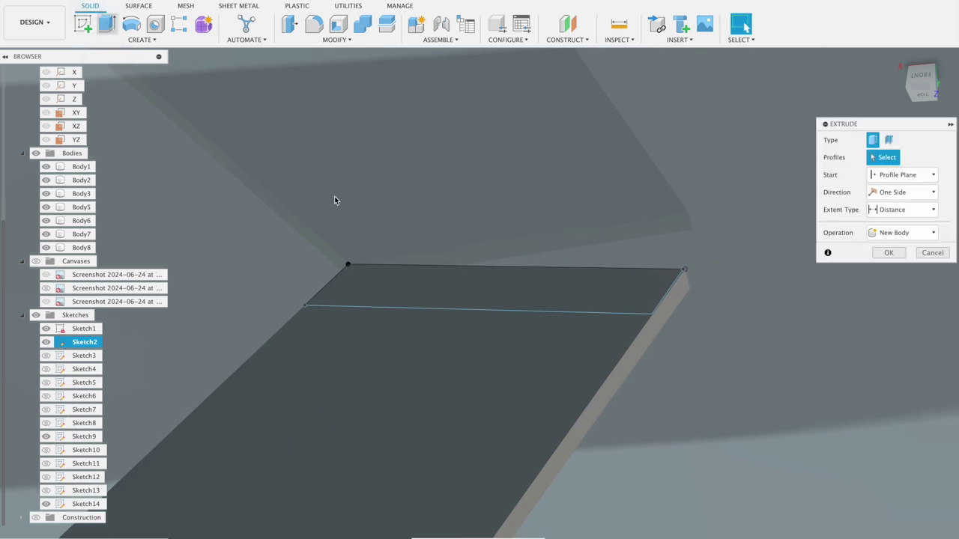
pyautogui.click(413, 279)
pyautogui.moveTo(491, 283)
pyautogui.mouseDown()
pyautogui.moveTo(475, 235)
pyautogui.moveTo(447, 218)
pyautogui.mouseUp()
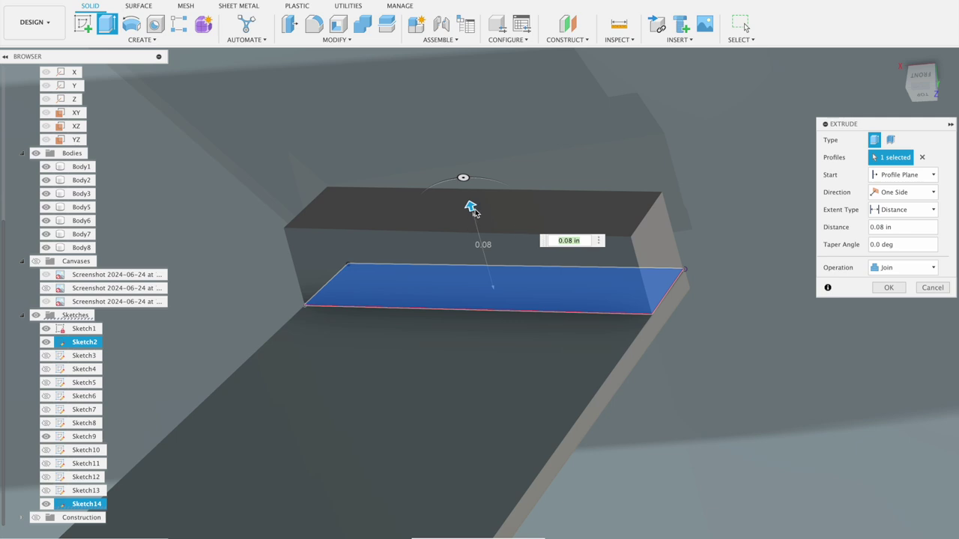
pyautogui.moveTo(471, 207); pyautogui.dragTo(464, 186)
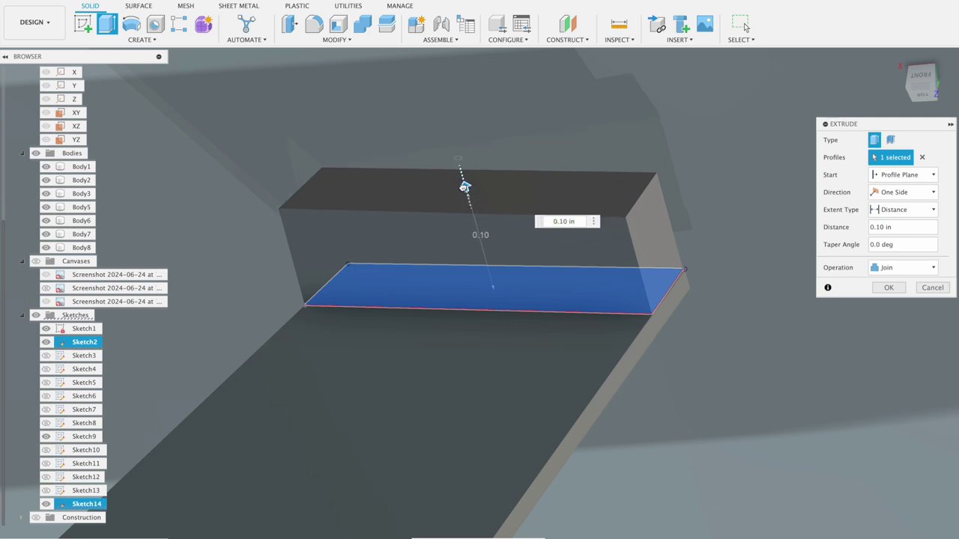
pyautogui.click(888, 287)
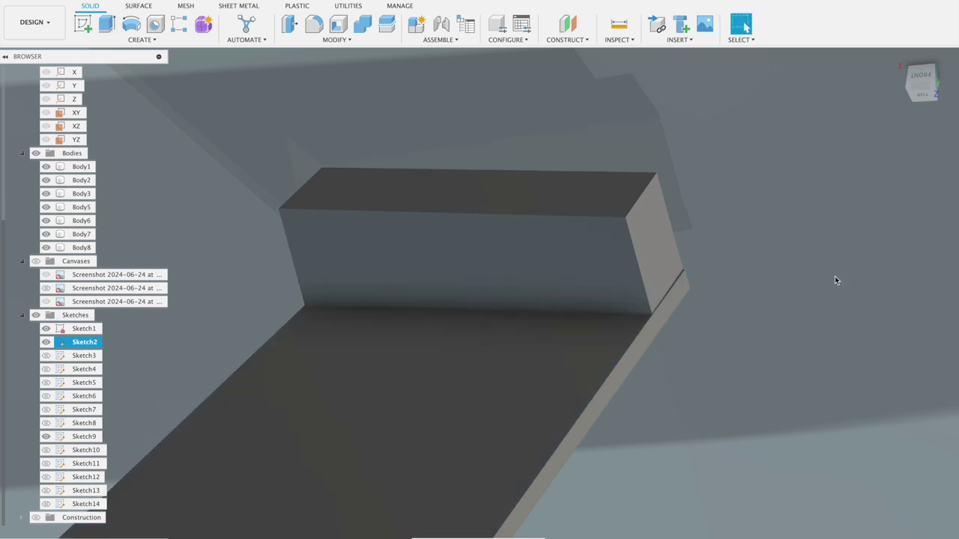
pyautogui.keyDown('shift'); pyautogui.moveTo(810, 280); pyautogui.dragTo(830, 272, button='middle'); pyautogui.keyUp('shift')
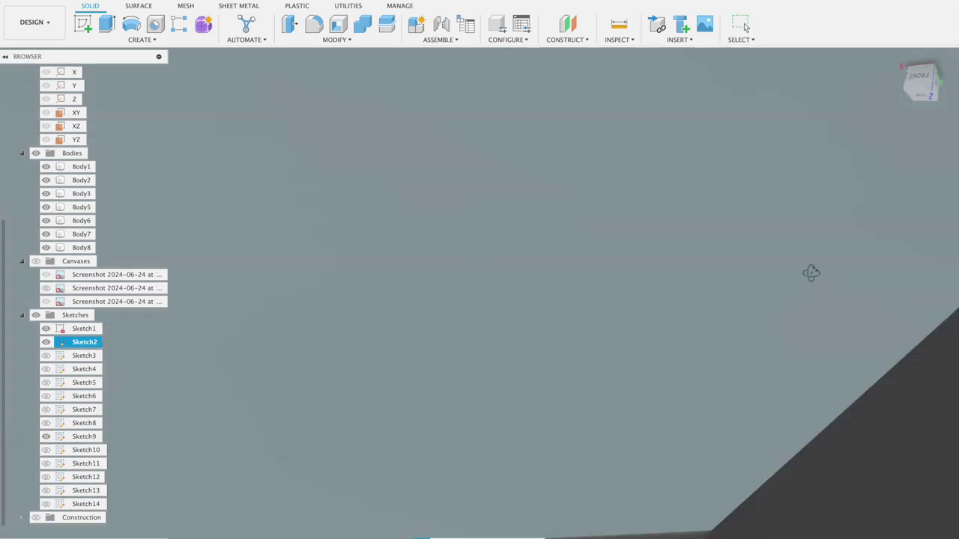
# Try a cut extrusion on the sketch profile near the end block, then cancel it.
pyautogui.scroll(-3, 576, 249)
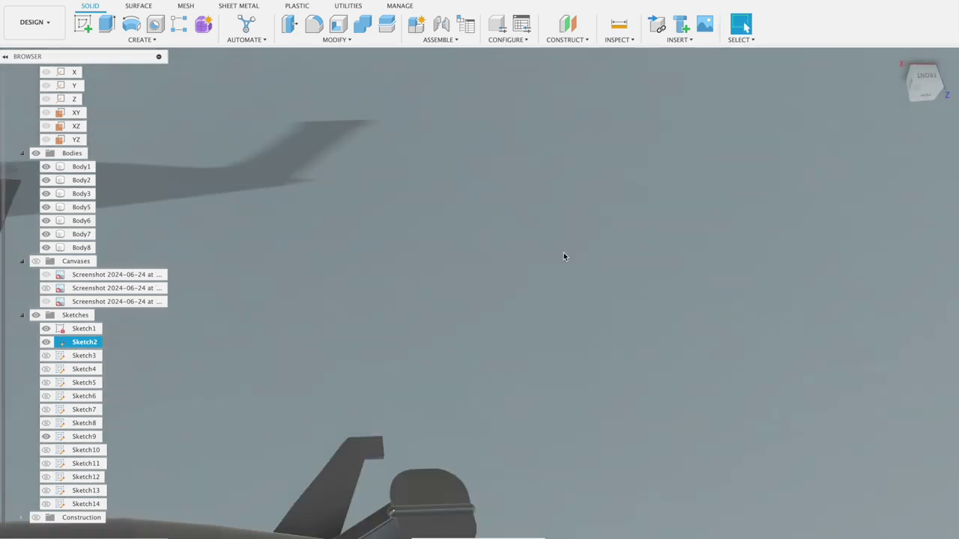
pyautogui.scroll(-3, 560, 253)
pyautogui.moveTo(339, 238)
pyautogui.keyDown('shift'); pyautogui.mouseDown(button='middle')
pyautogui.moveTo(330, 291)
pyautogui.moveTo(329, 280)
pyautogui.moveTo(306, 286)
pyautogui.moveTo(441, 227)
pyautogui.mouseUp(button='middle'); pyautogui.keyUp('shift')
pyautogui.scroll(5, 441, 228)
pyautogui.moveTo(380, 253)
pyautogui.keyDown('shift'); pyautogui.mouseDown(button='middle')
pyautogui.moveTo(321, 260)
pyautogui.moveTo(637, 292)
pyautogui.mouseUp(button='middle'); pyautogui.keyUp('shift')
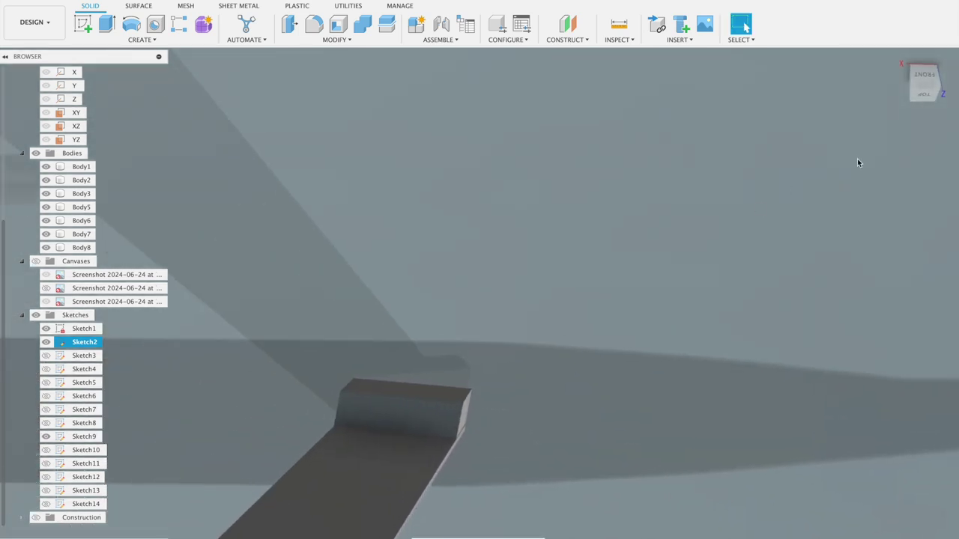
pyautogui.keyDown('shift'); pyautogui.moveTo(478, 301); pyautogui.dragTo(859, 305, button='middle'); pyautogui.keyUp('shift')
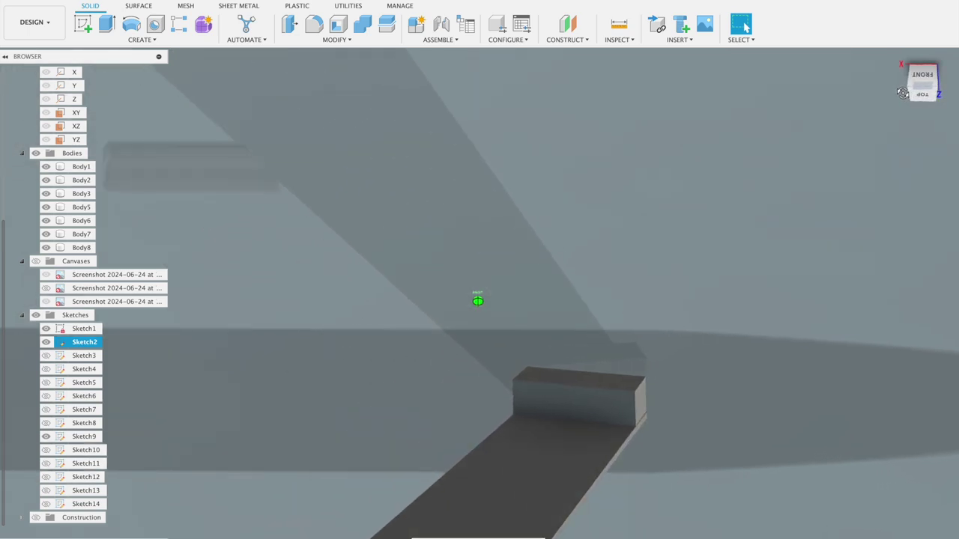
pyautogui.scroll(2, 839, 389)
pyautogui.scroll(2, 817, 472)
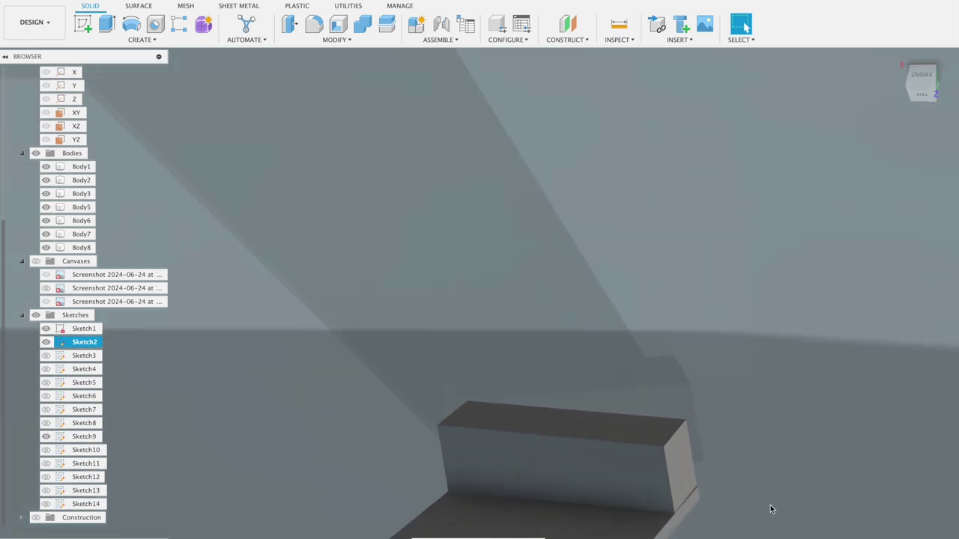
pyautogui.scroll(3, 776, 507)
pyautogui.scroll(3, 747, 511)
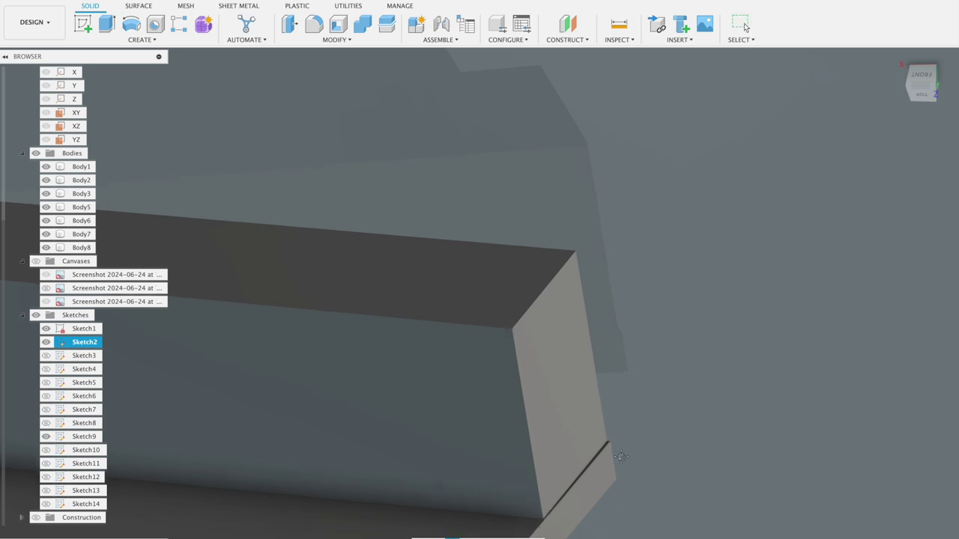
pyautogui.moveTo(615, 495); pyautogui.dragTo(534, 321, button='middle')
pyautogui.click(106, 24)
pyautogui.click(419, 237)
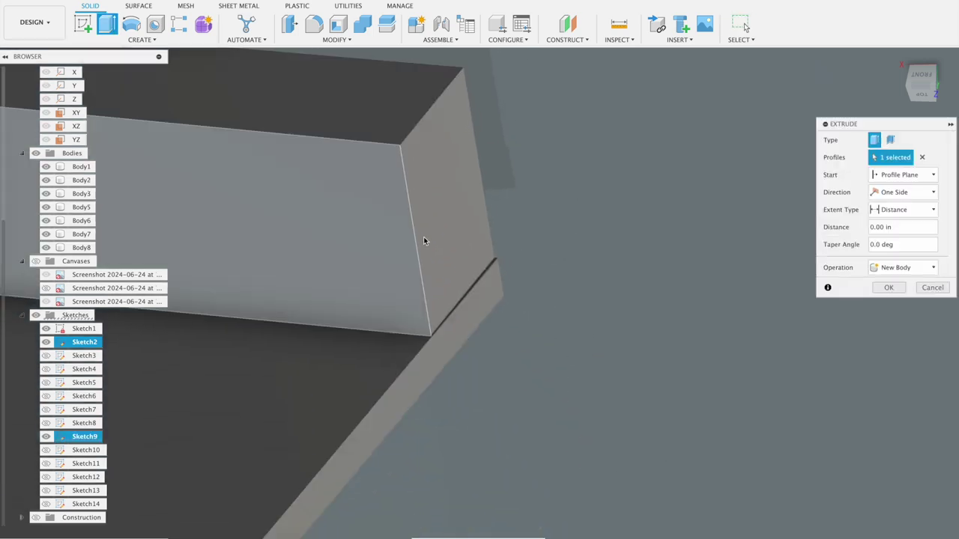
pyautogui.click(434, 264)
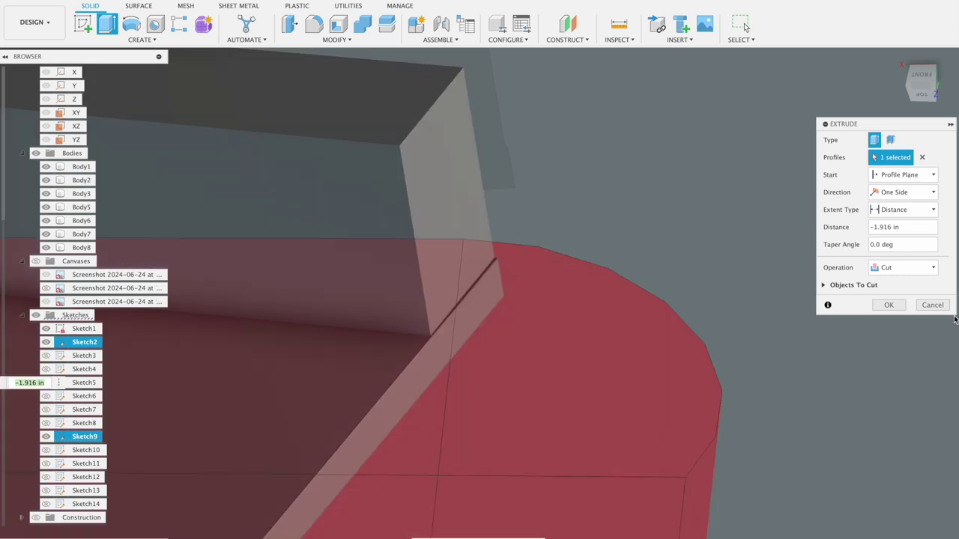
pyautogui.click(933, 305)
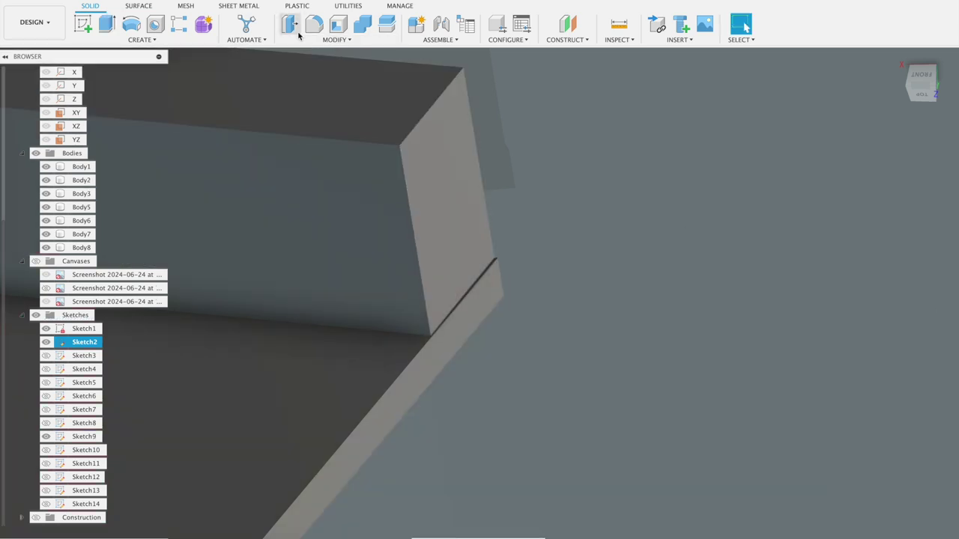
# Push the raised block's end face out 0.005 in with Offset Face.
pyautogui.click(452, 194)
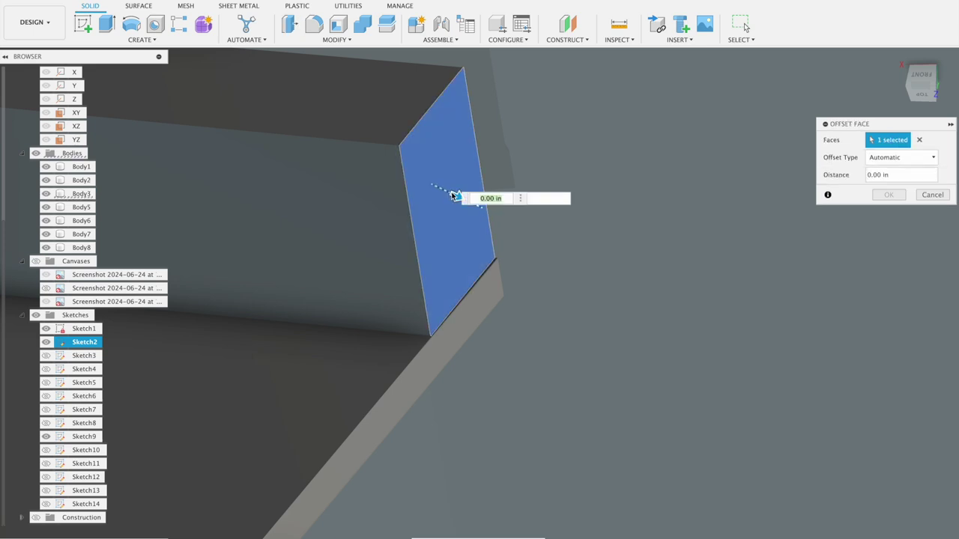
pyautogui.moveTo(455, 194); pyautogui.dragTo(468, 201)
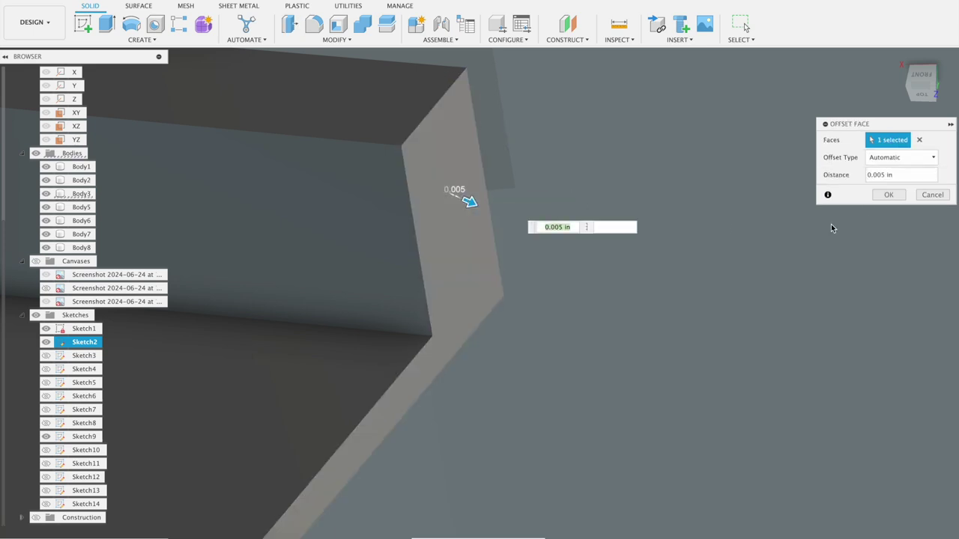
pyautogui.click(889, 195)
pyautogui.scroll(3, 721, 197)
pyautogui.scroll(3, 722, 199)
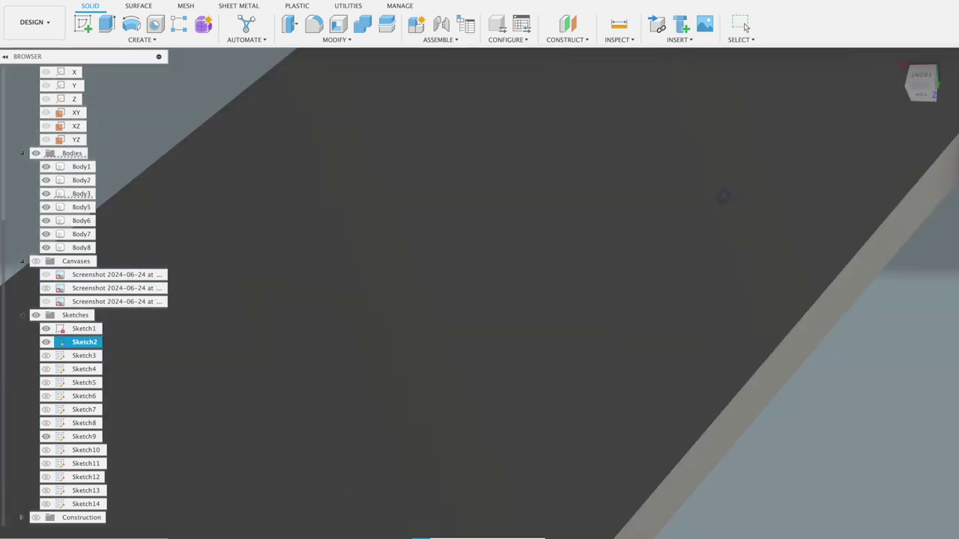
pyautogui.scroll(3, 723, 213)
pyautogui.scroll(-3, 675, 208)
pyautogui.scroll(-2, 627, 203)
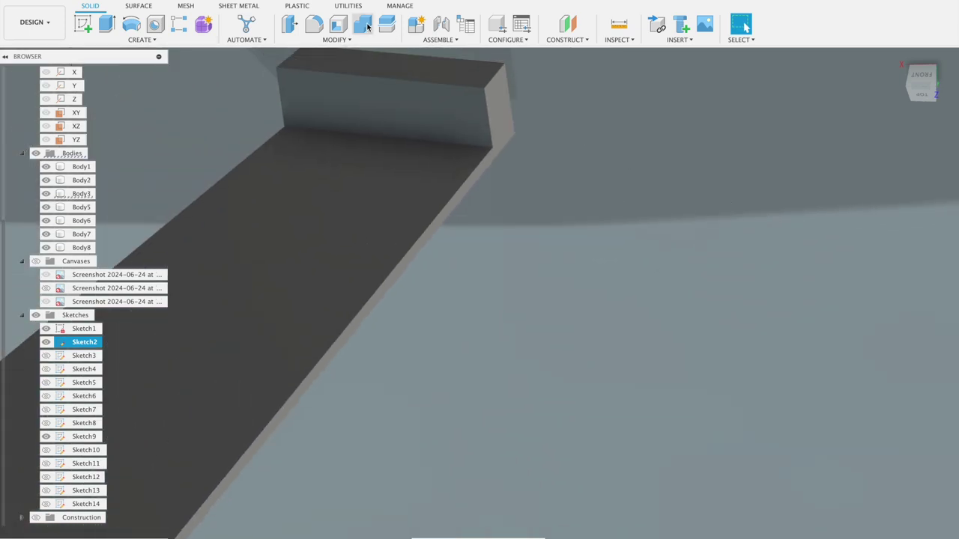
# Start a fillet on a top edge of the raised block, radius still 0.00 in.
pyautogui.click(315, 26)
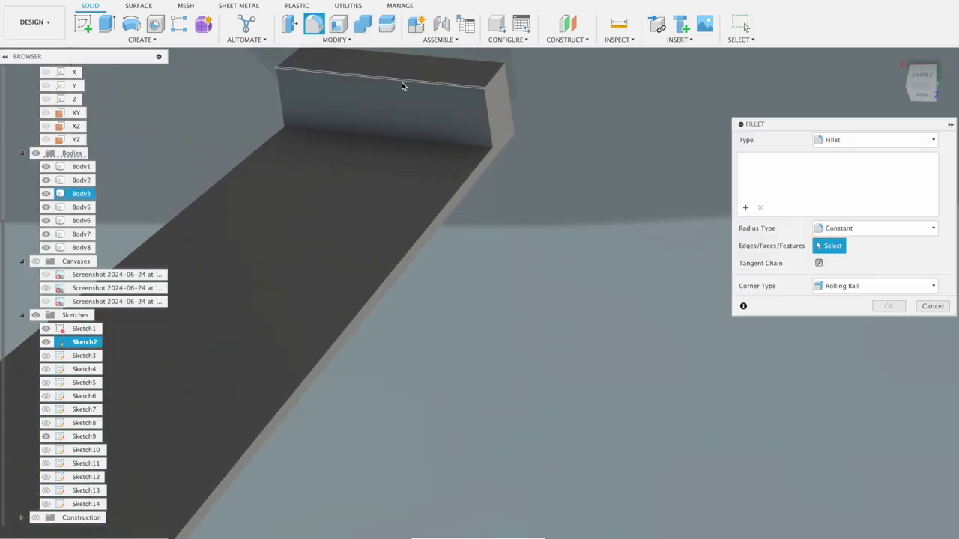
pyautogui.click(400, 81)
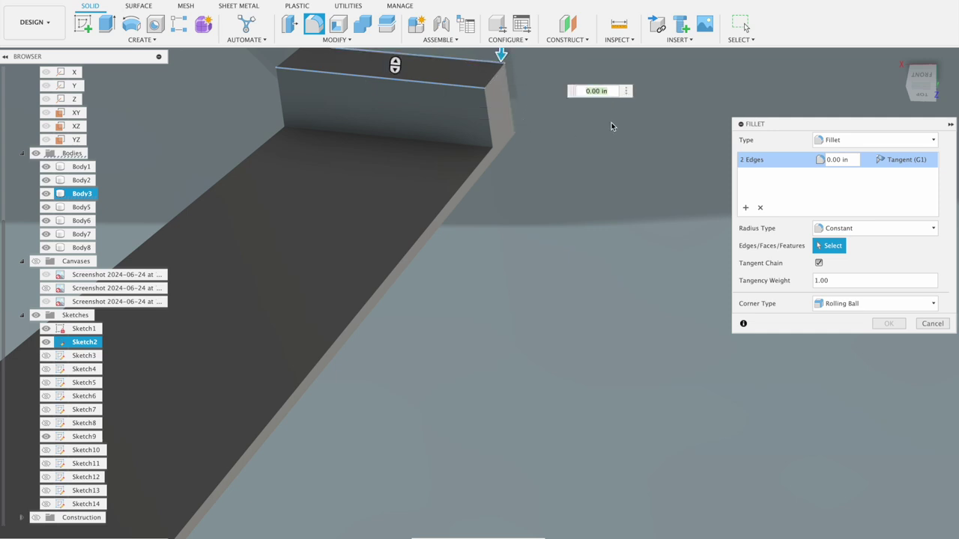
pyautogui.moveTo(618, 122)
pyautogui.mouseDown(button='middle')
pyautogui.moveTo(545, 153)
pyautogui.moveTo(502, 239)
pyautogui.mouseUp(button='middle')
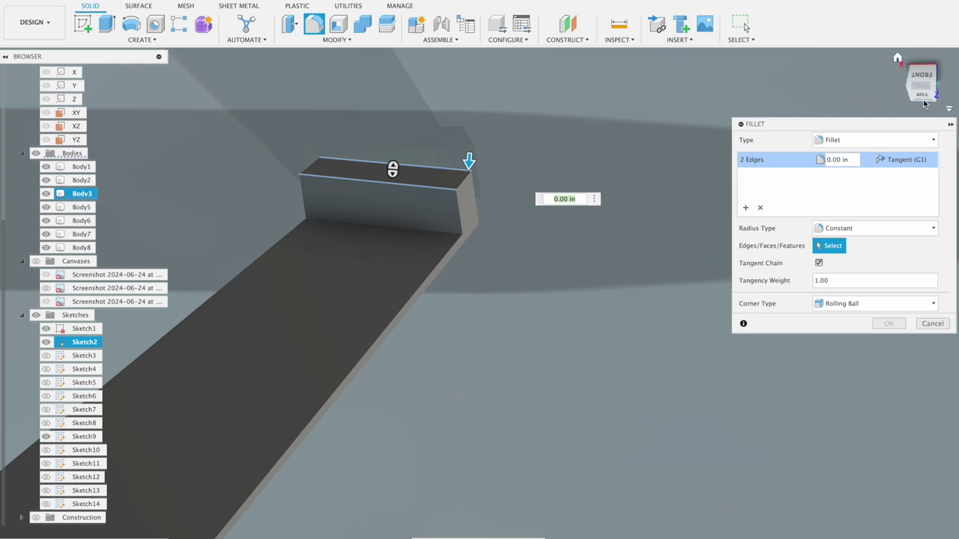
pyautogui.moveTo(514, 204); pyautogui.dragTo(686, 306, button='middle')
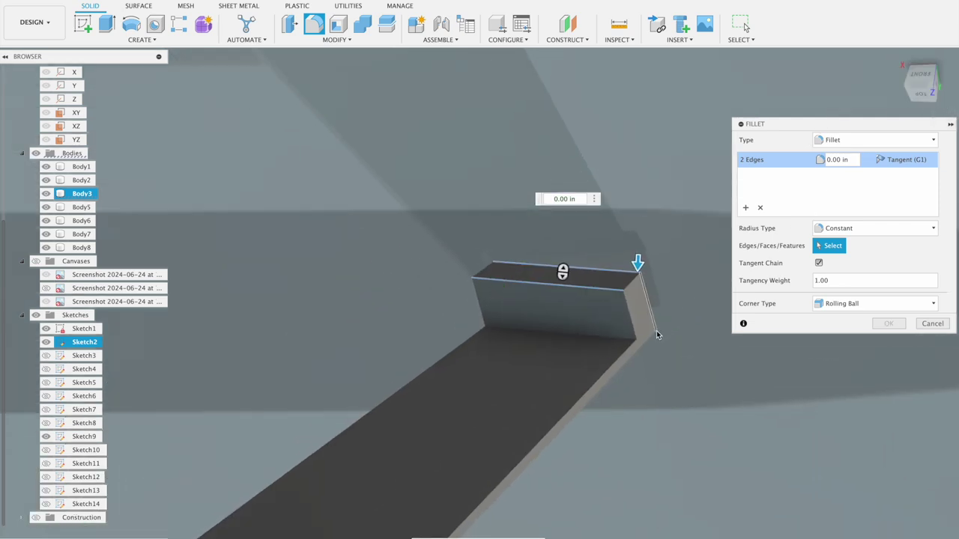
pyautogui.scroll(3, 673, 289)
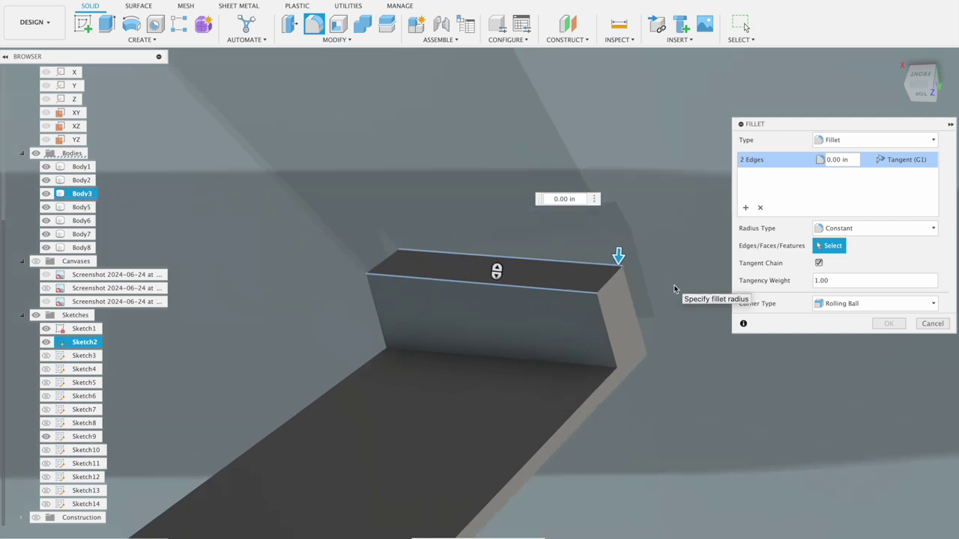
pyautogui.scroll(2, 644, 337)
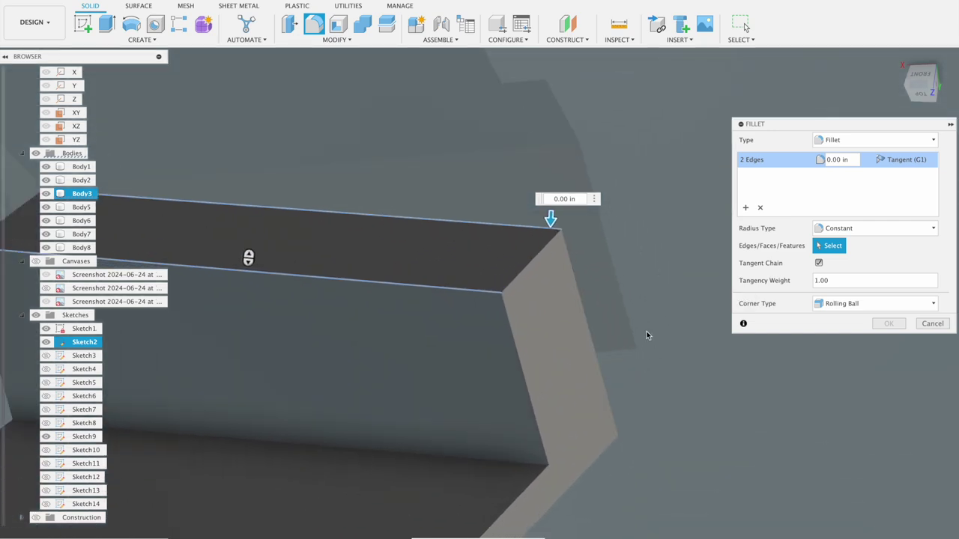
pyautogui.scroll(2, 648, 341)
pyautogui.scroll(3, 648, 343)
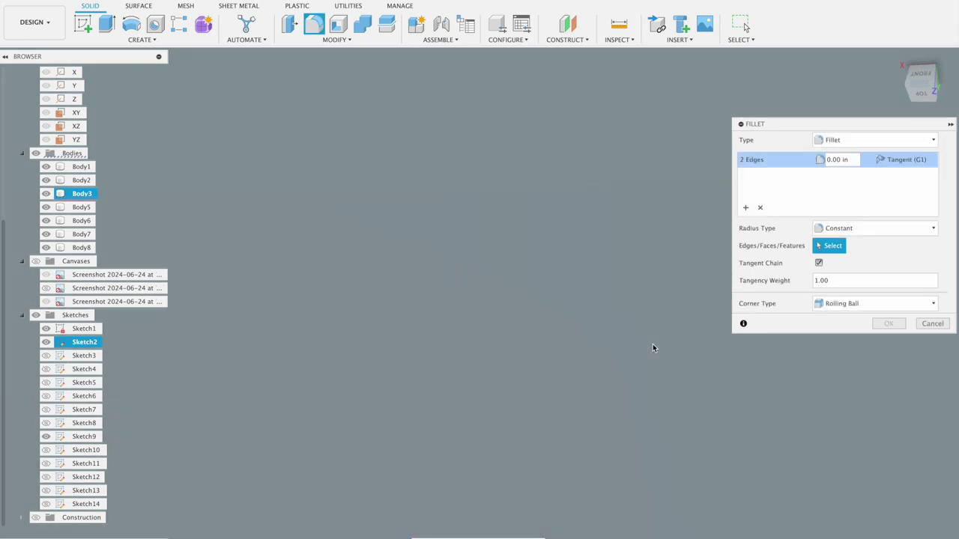
pyautogui.scroll(-2, 653, 344)
pyautogui.scroll(-3, 646, 348)
pyautogui.scroll(-2, 633, 349)
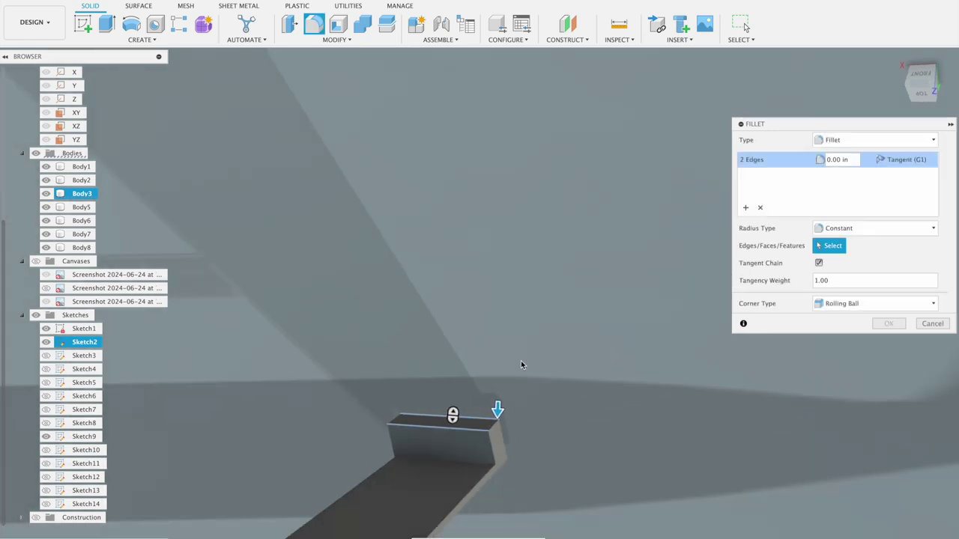
pyautogui.moveTo(920, 82)
pyautogui.moveTo(922, 89)
pyautogui.mouseDown()
pyautogui.moveTo(931, 95)
pyautogui.moveTo(917, 94)
pyautogui.mouseUp()
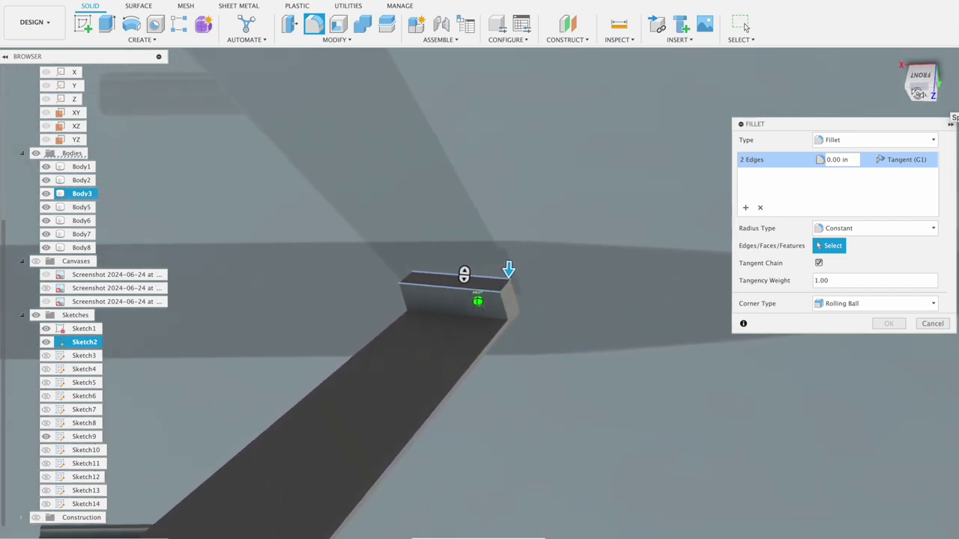
pyautogui.moveTo(917, 94); pyautogui.dragTo(923, 91)
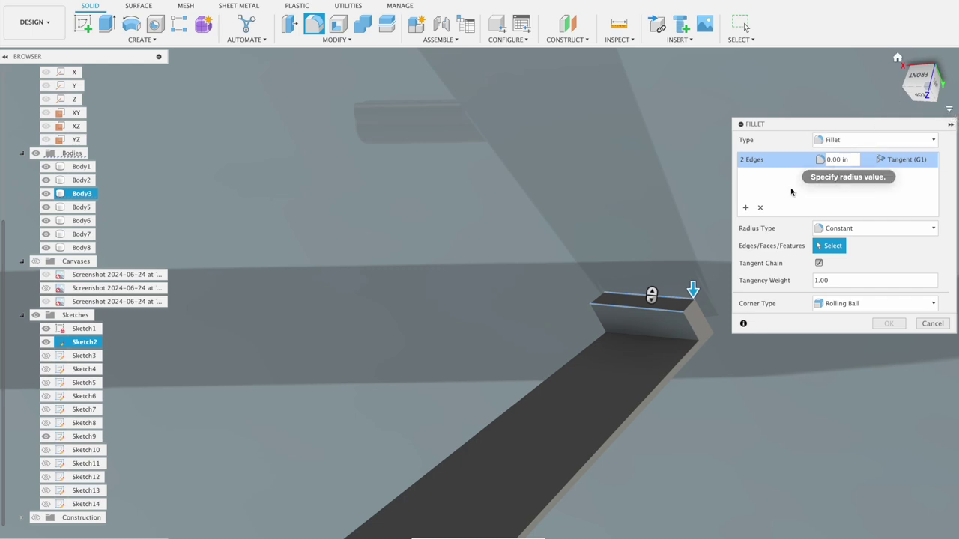
pyautogui.scroll(3, 709, 230)
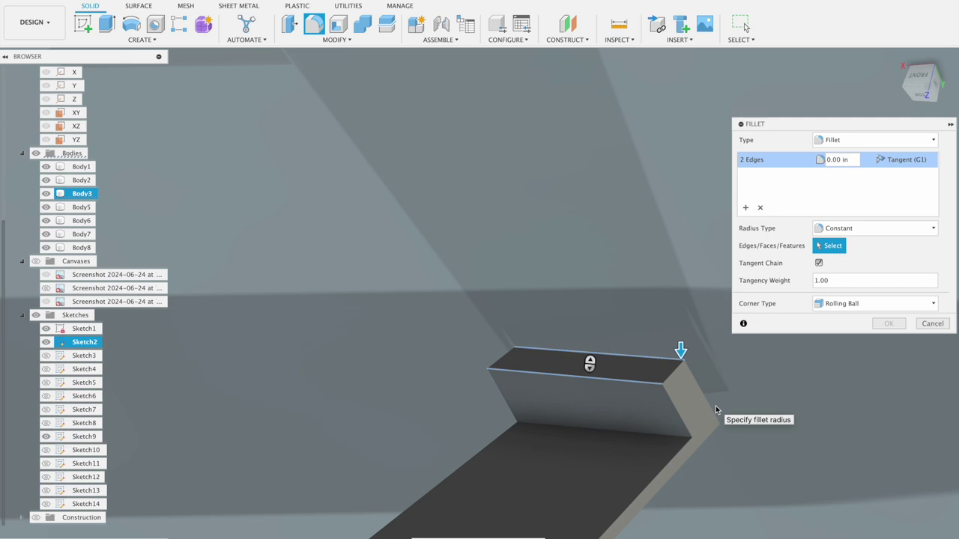
pyautogui.scroll(2, 716, 410)
pyautogui.scroll(2, 716, 410)
pyautogui.scroll(2, 715, 409)
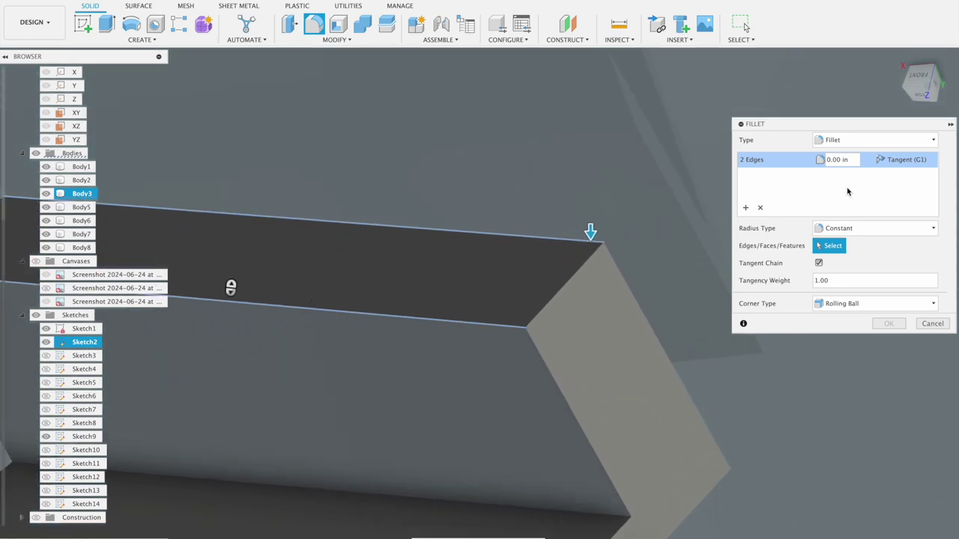
pyautogui.moveTo(231, 287)
pyautogui.keyDown('shift'); pyautogui.mouseDown(button='middle')
pyautogui.moveTo(441, 154)
pyautogui.moveTo(648, 112)
pyautogui.mouseUp(button='middle'); pyautogui.keyUp('shift')
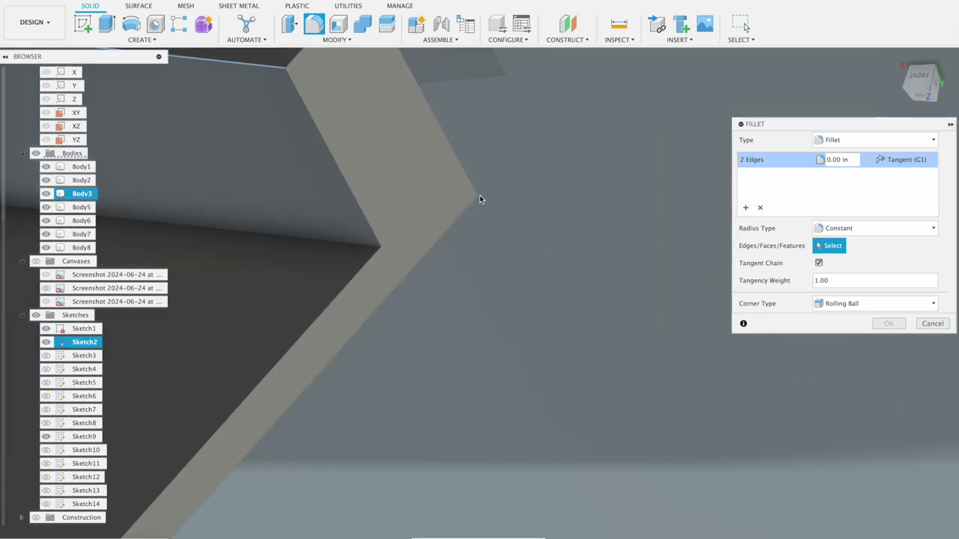
pyautogui.scroll(5, 505, 182)
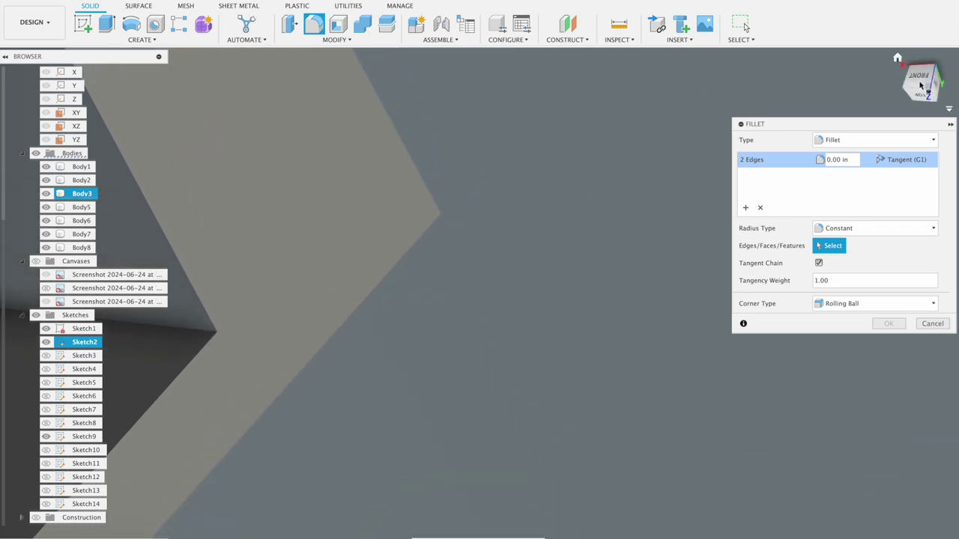
pyautogui.moveTo(920, 83); pyautogui.dragTo(905, 84)
pyautogui.moveTo(477, 300)
pyautogui.keyDown('shift'); pyautogui.mouseDown(button='middle')
pyautogui.moveTo(573, 123)
pyautogui.moveTo(666, 108)
pyautogui.moveTo(728, 126)
pyautogui.mouseUp(button='middle'); pyautogui.keyUp('shift')
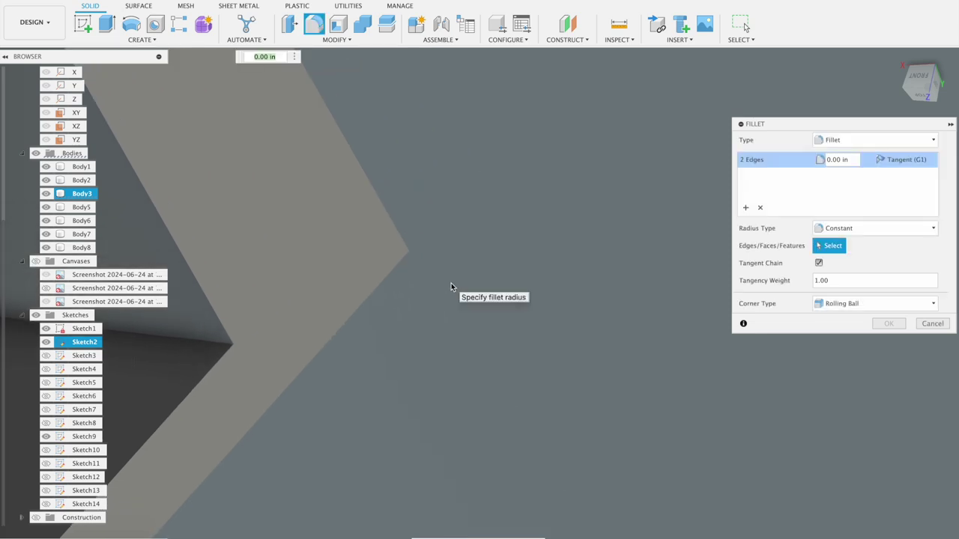
# Inspect the bar end from several angles and add its lower edge to the fillet.
pyautogui.scroll(5, 478, 253)
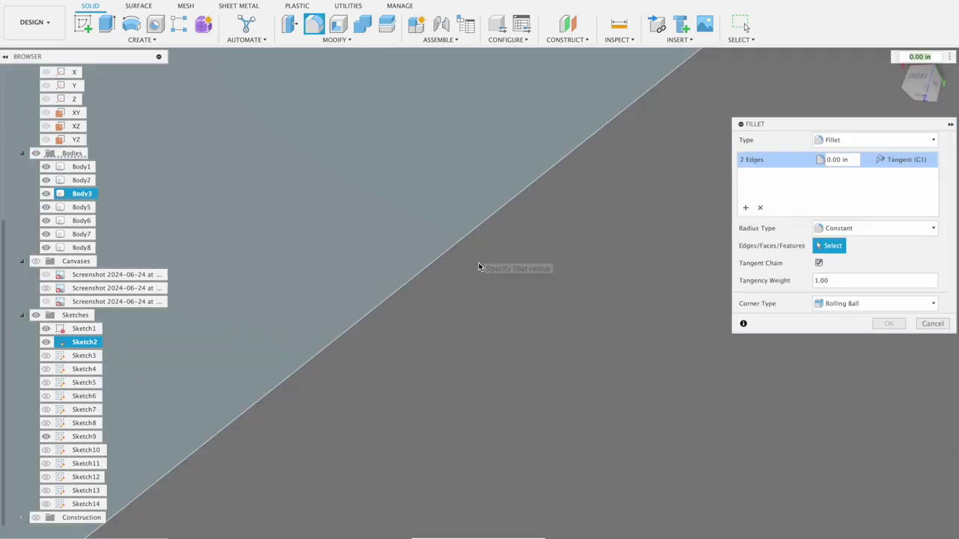
pyautogui.scroll(-4, 472, 261)
pyautogui.scroll(-3, 450, 225)
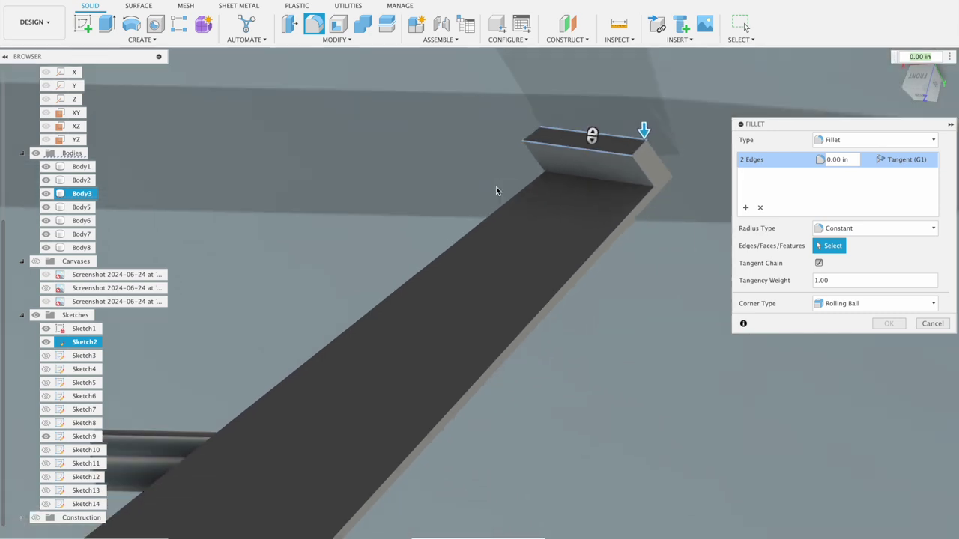
pyautogui.scroll(2, 650, 223)
pyautogui.scroll(2, 650, 223)
pyautogui.scroll(-2, 535, 249)
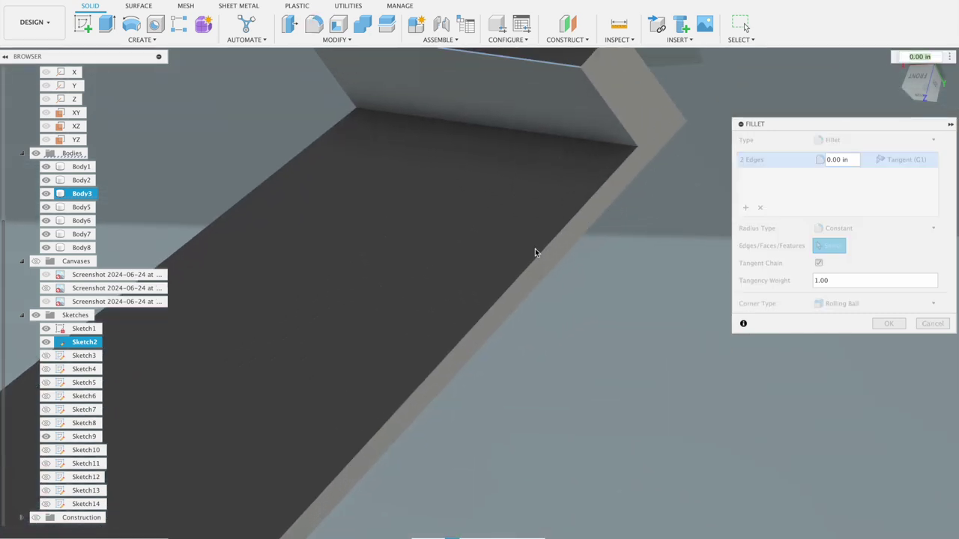
pyautogui.scroll(-2, 458, 289)
pyautogui.moveTo(923, 83)
pyautogui.moveTo(933, 83); pyautogui.dragTo(921, 78)
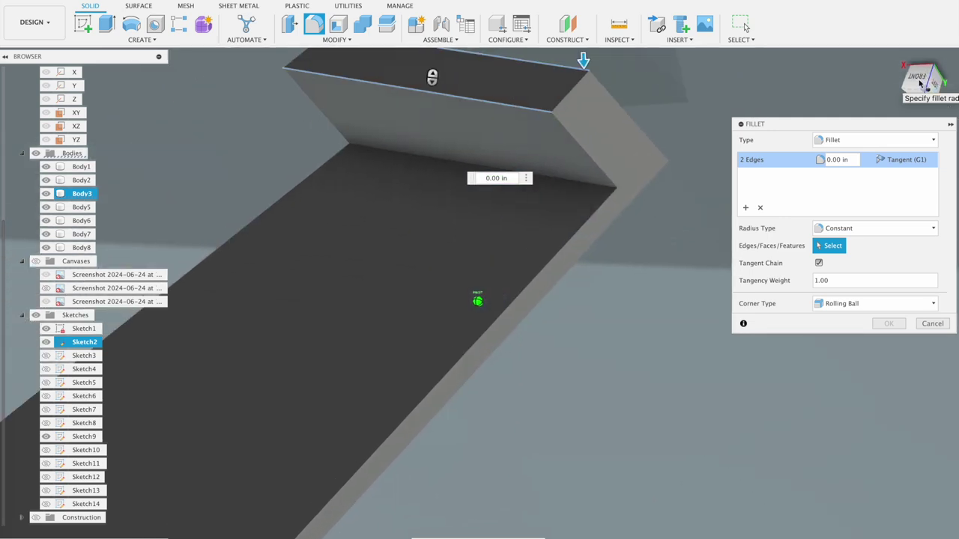
pyautogui.keyDown('shift'); pyautogui.moveTo(633, 125); pyautogui.dragTo(593, 172, button='middle'); pyautogui.keyUp('shift')
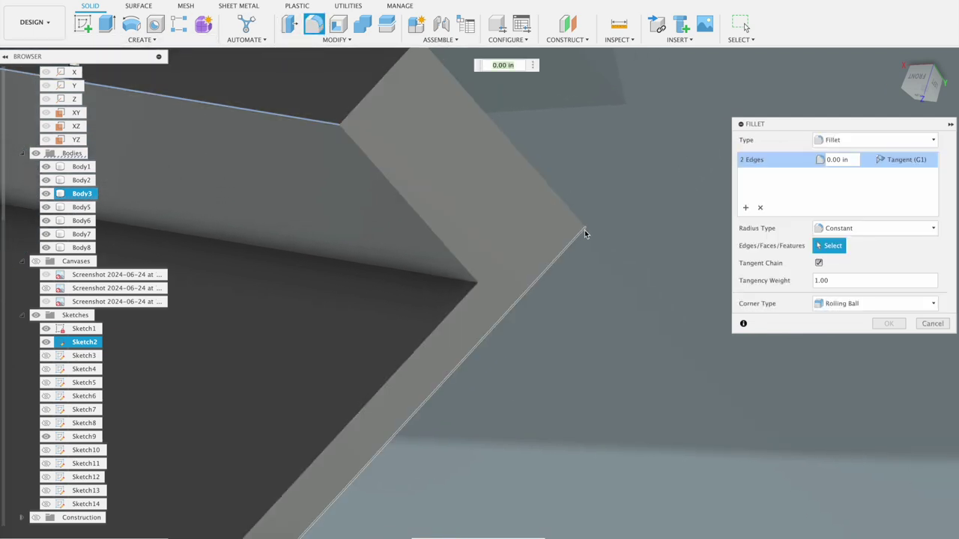
pyautogui.scroll(3, 586, 231)
pyautogui.scroll(2, 587, 230)
pyautogui.scroll(5, 650, 199)
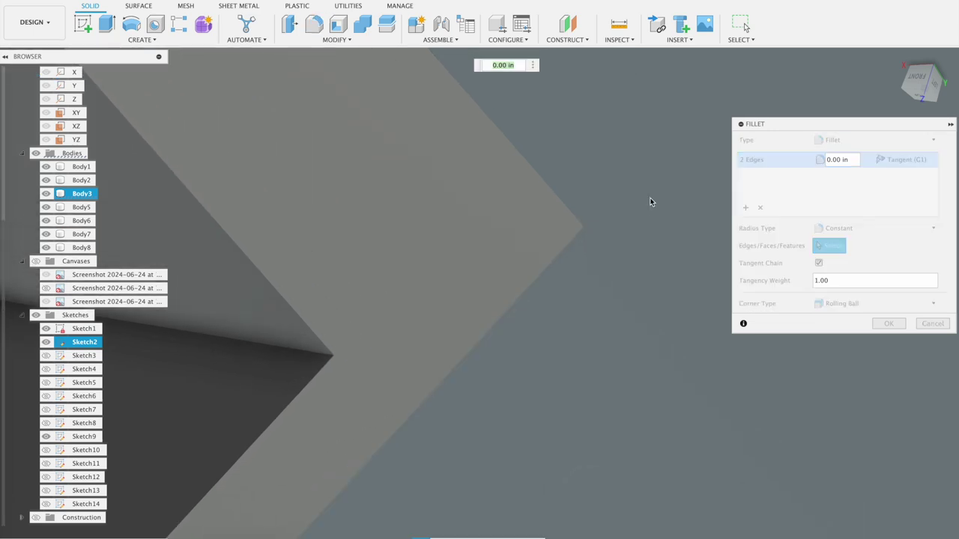
pyautogui.scroll(-2, 648, 200)
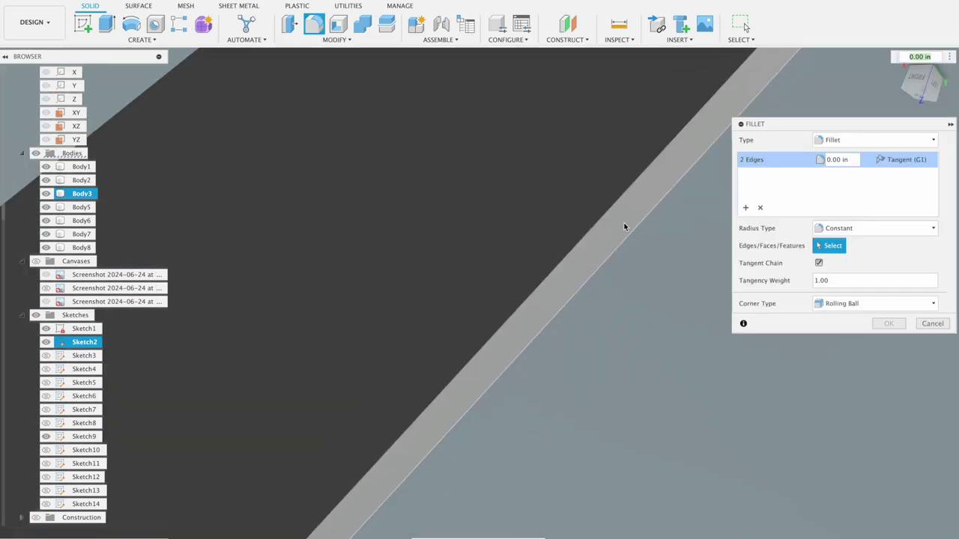
pyautogui.scroll(-3, 624, 225)
pyautogui.scroll(-4, 618, 194)
pyautogui.scroll(1, 652, 158)
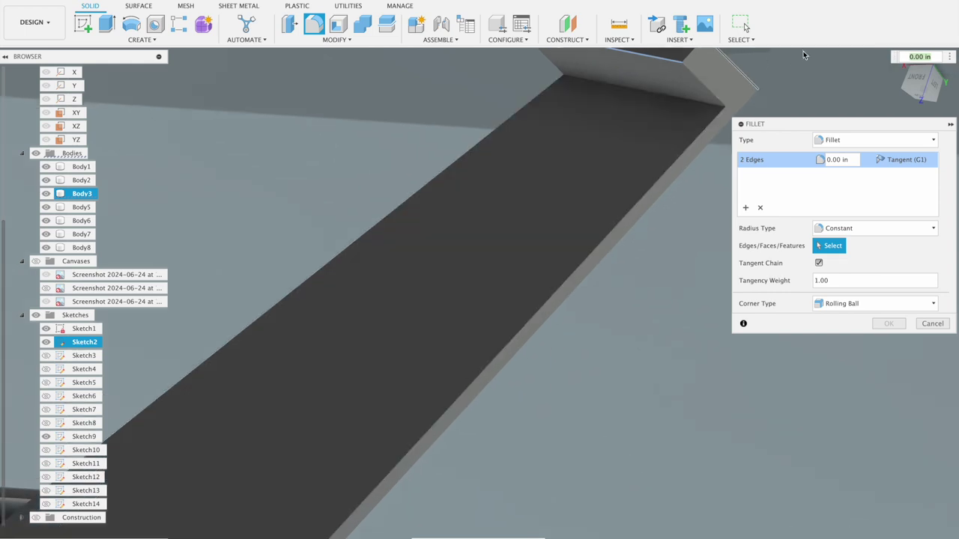
pyautogui.scroll(2, 648, 147)
pyautogui.scroll(-3, 648, 147)
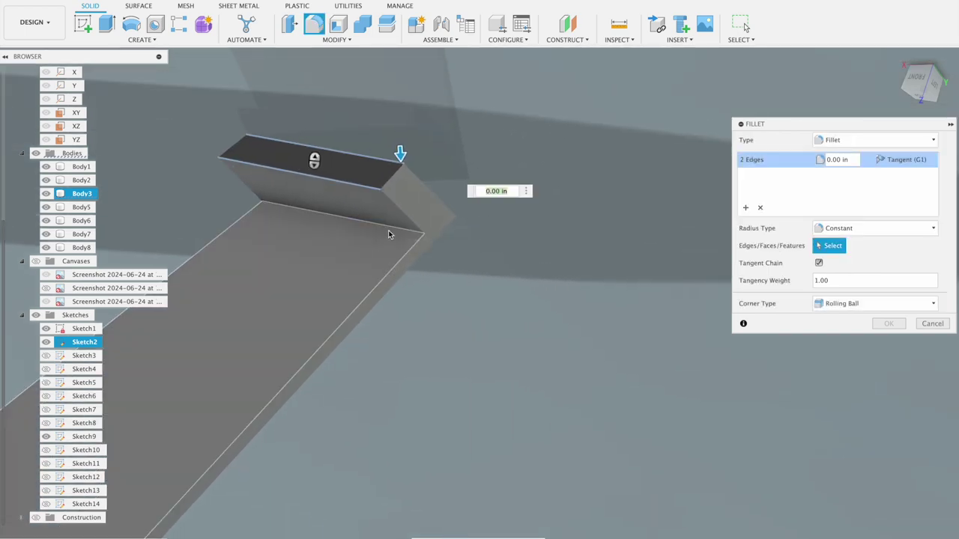
pyautogui.click(388, 231)
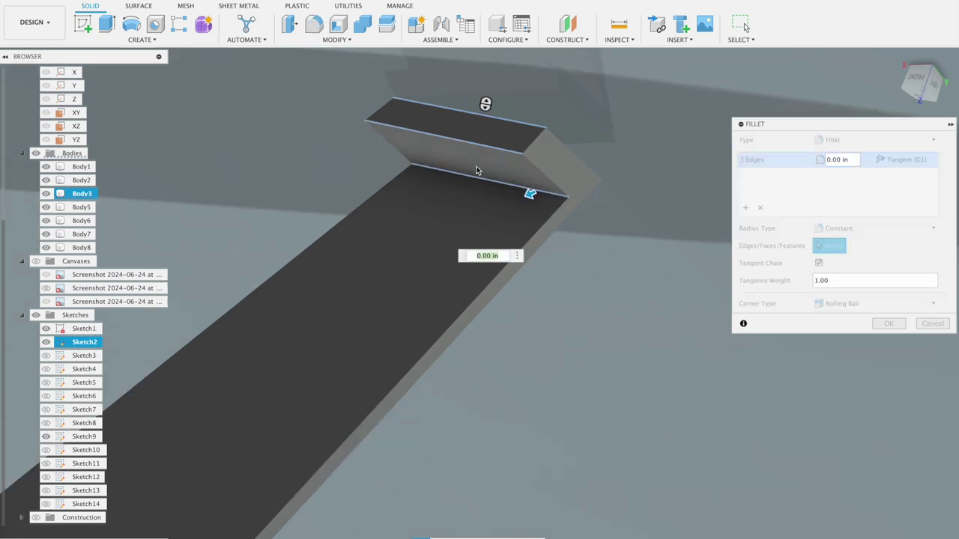
# Add the bar's bottom face to the fillet selection.
pyautogui.scroll(3, 482, 171)
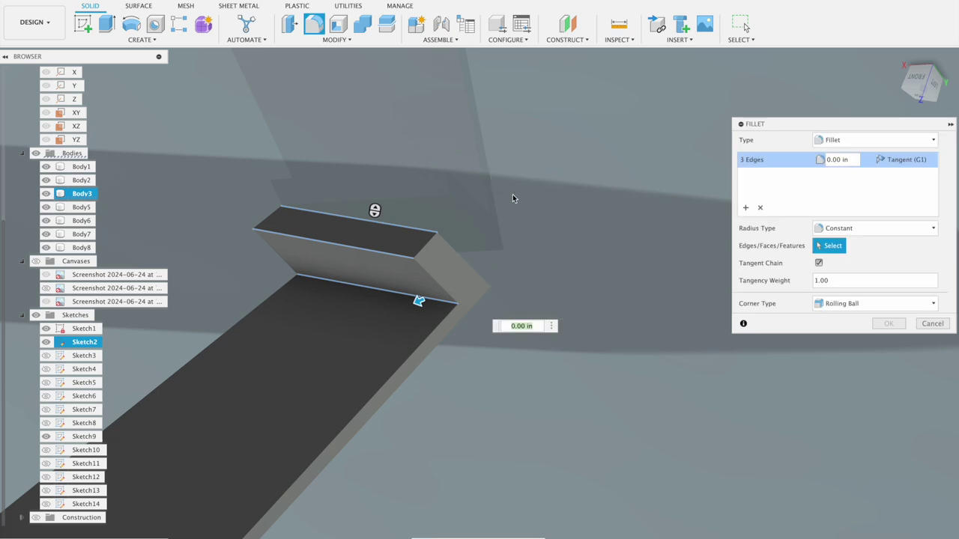
pyautogui.scroll(2, 509, 184)
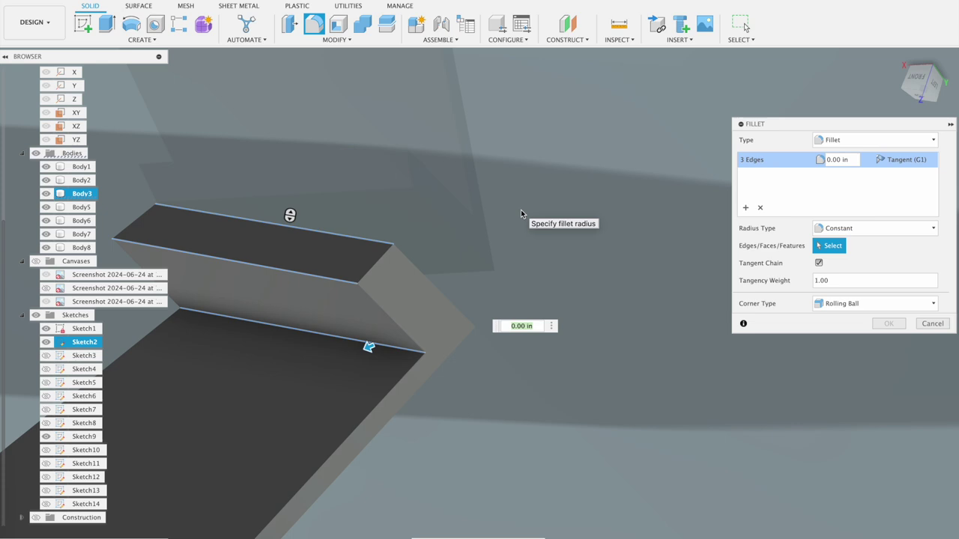
pyautogui.scroll(3, 556, 268)
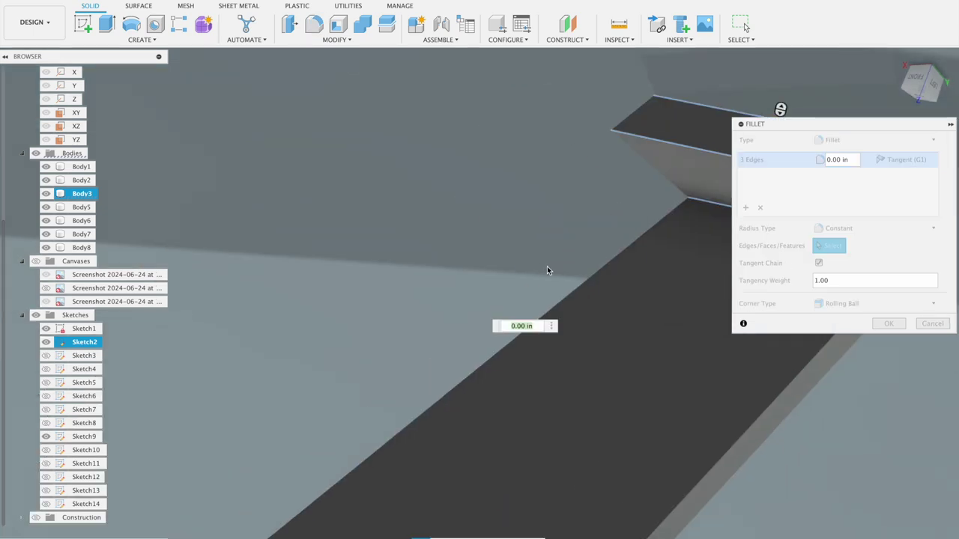
pyautogui.scroll(3, 554, 267)
pyautogui.scroll(2, 564, 262)
pyautogui.scroll(-2, 558, 259)
pyautogui.scroll(-3, 467, 237)
pyautogui.scroll(-2, 467, 239)
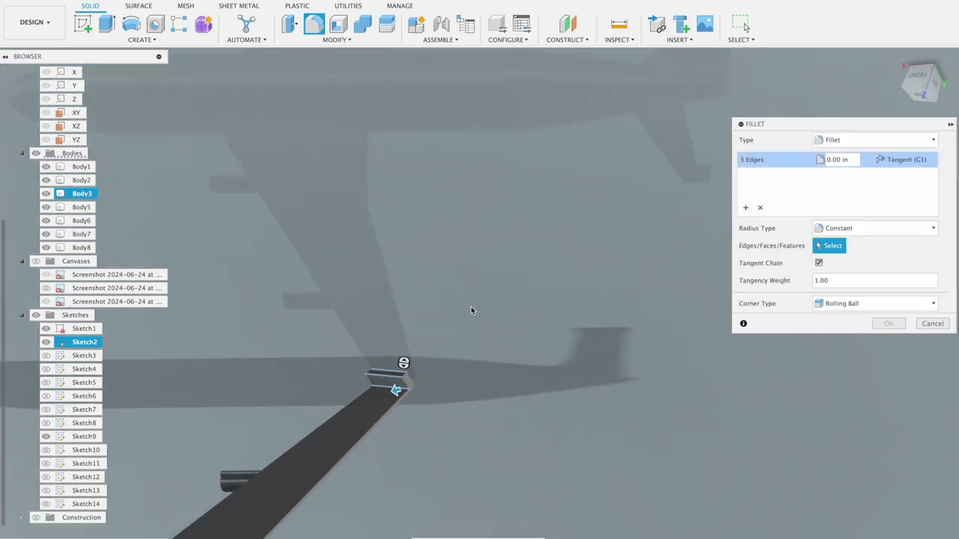
pyautogui.scroll(1, 471, 310)
pyautogui.scroll(2, 452, 358)
pyautogui.scroll(2, 383, 435)
pyautogui.scroll(2, 362, 442)
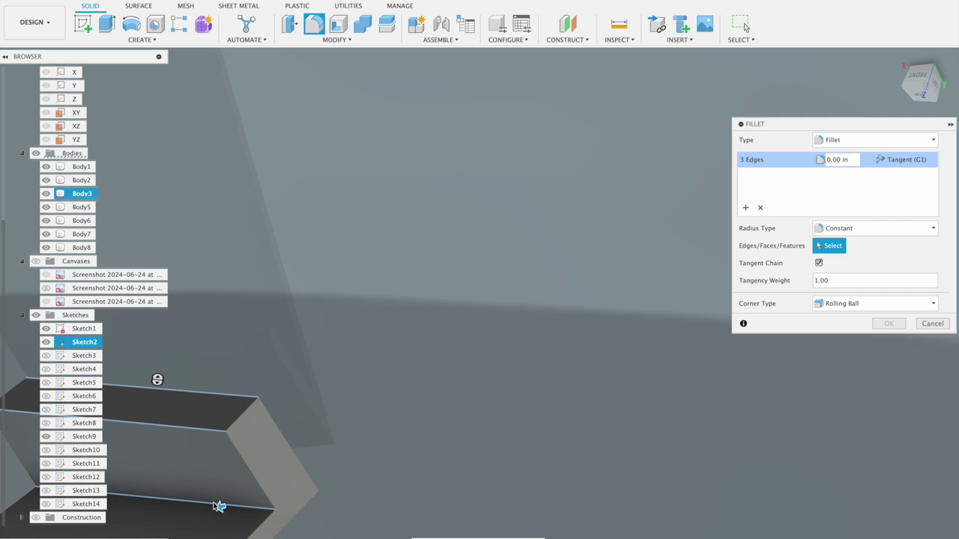
pyautogui.click(220, 508)
pyautogui.keyDown('shift'); pyautogui.moveTo(222, 508); pyautogui.dragTo(247, 517, button='middle'); pyautogui.keyUp('shift')
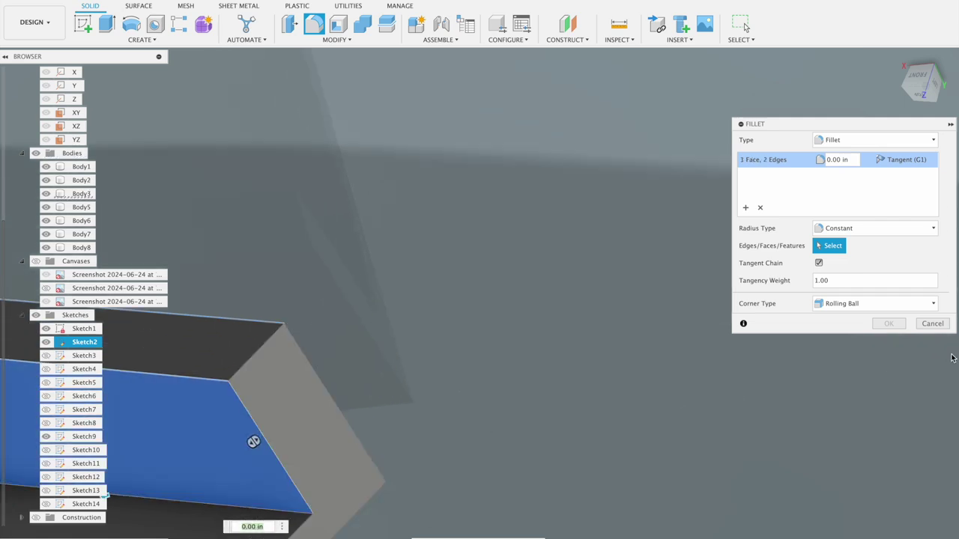
# Cancel the fillet and exit the tool, leaving the block's edges sharp.
pyautogui.click(932, 323)
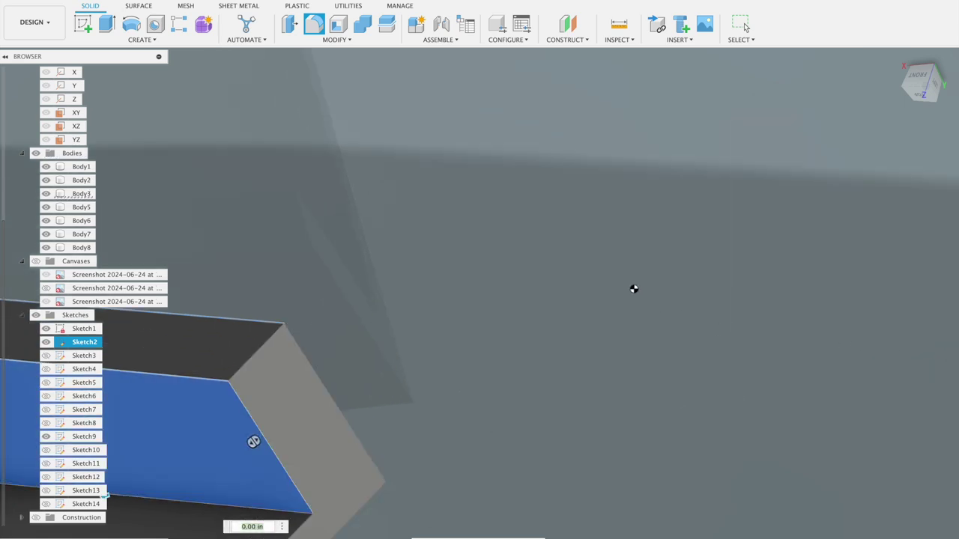
pyautogui.keyDown('shift'); pyautogui.moveTo(633, 289); pyautogui.dragTo(630, 288, button='middle'); pyautogui.keyUp('shift')
pyautogui.press('Escape')
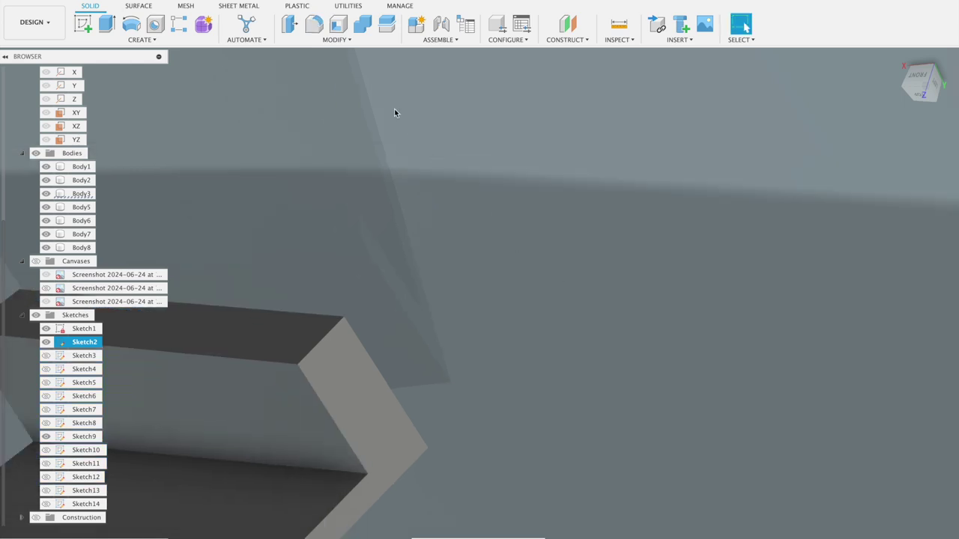
# Fillet the bar end's top edges with a 0.013 in radius.
pyautogui.click(314, 24)
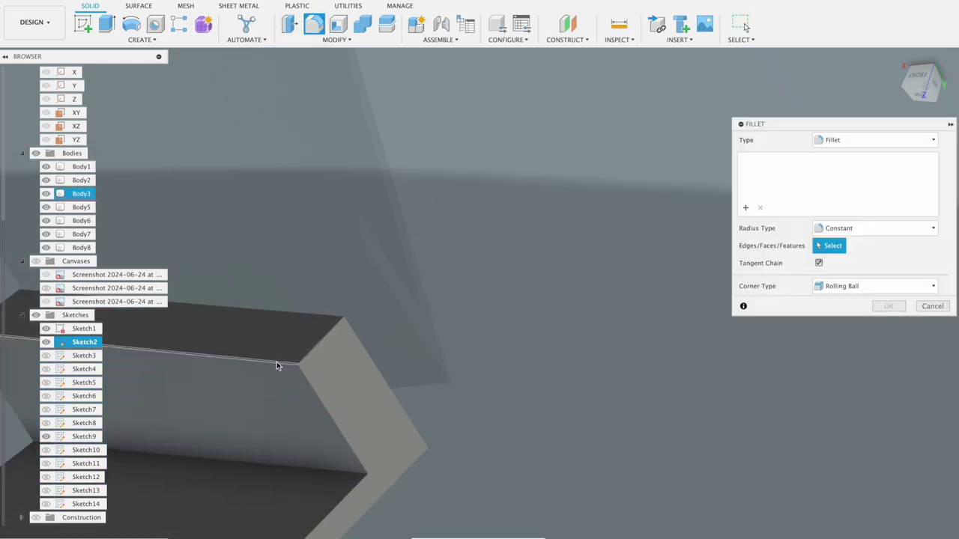
pyautogui.click(309, 315)
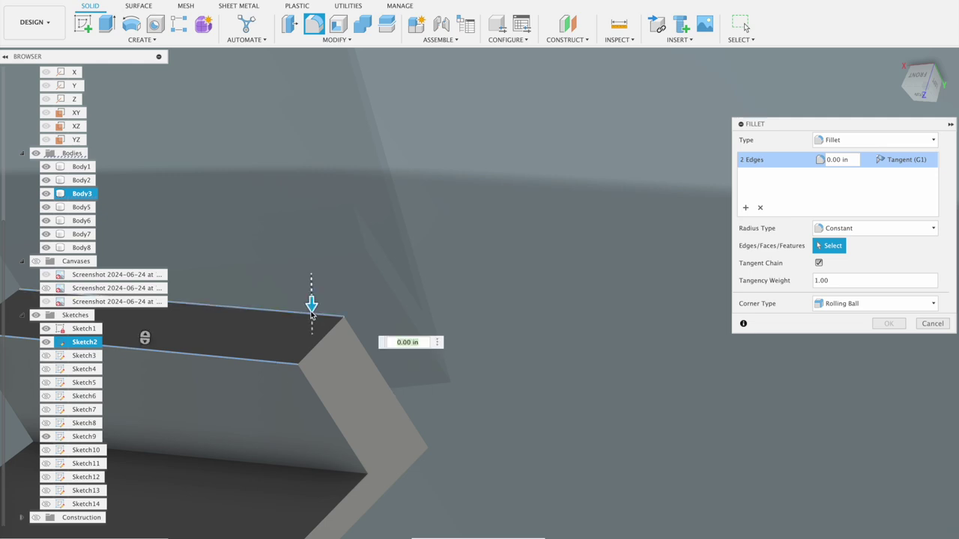
pyautogui.moveTo(311, 303); pyautogui.dragTo(312, 314)
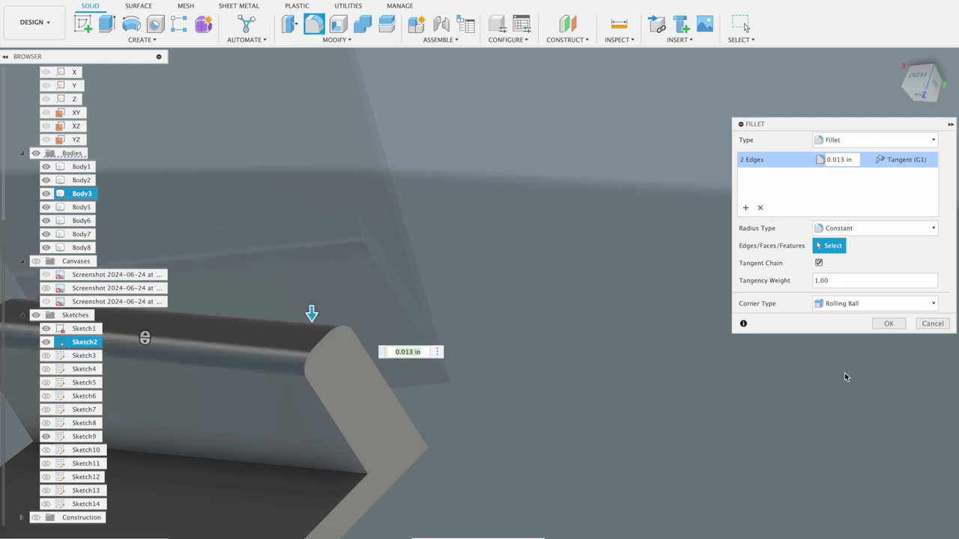
pyautogui.click(889, 324)
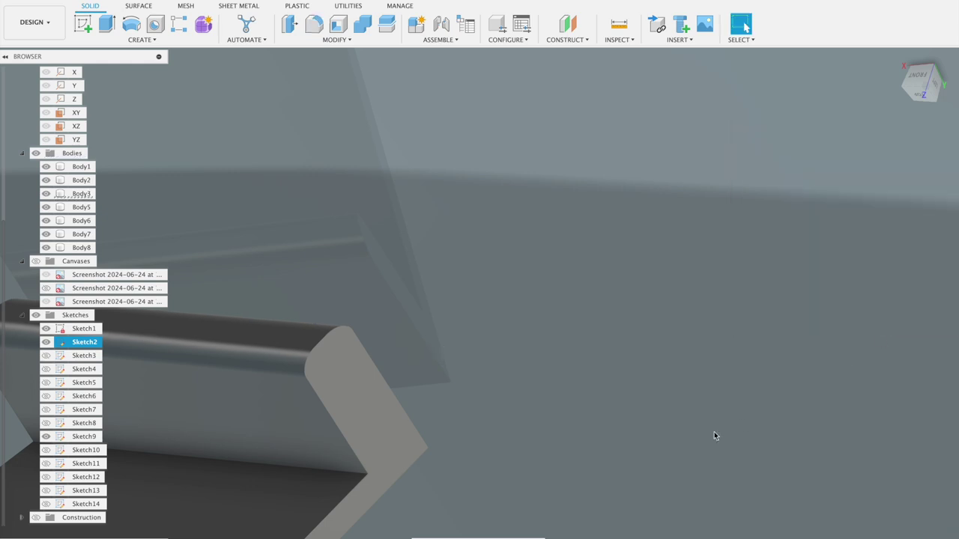
# Fillet the bar end's lower edge with a 0.038 in radius.
pyautogui.click(314, 26)
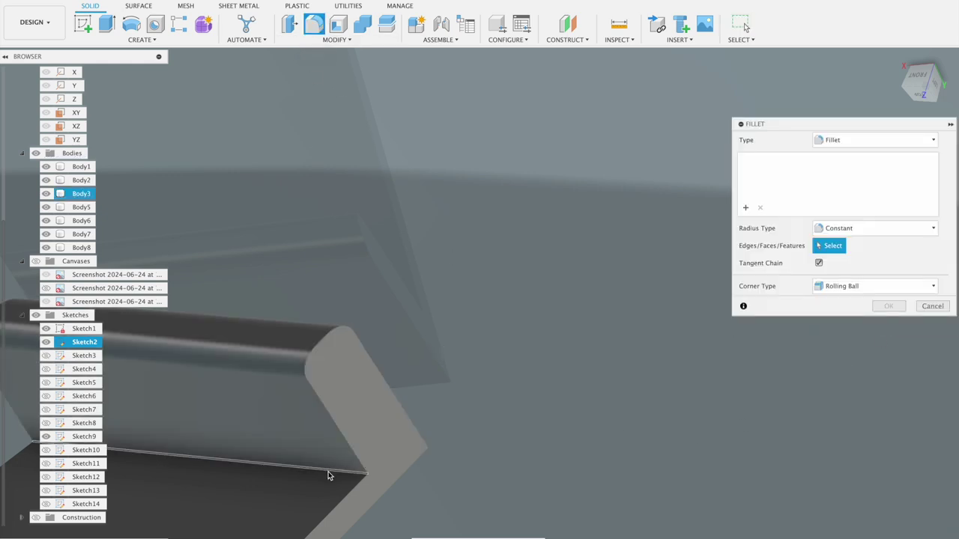
pyautogui.click(327, 475)
pyautogui.moveTo(309, 475); pyautogui.dragTo(328, 475)
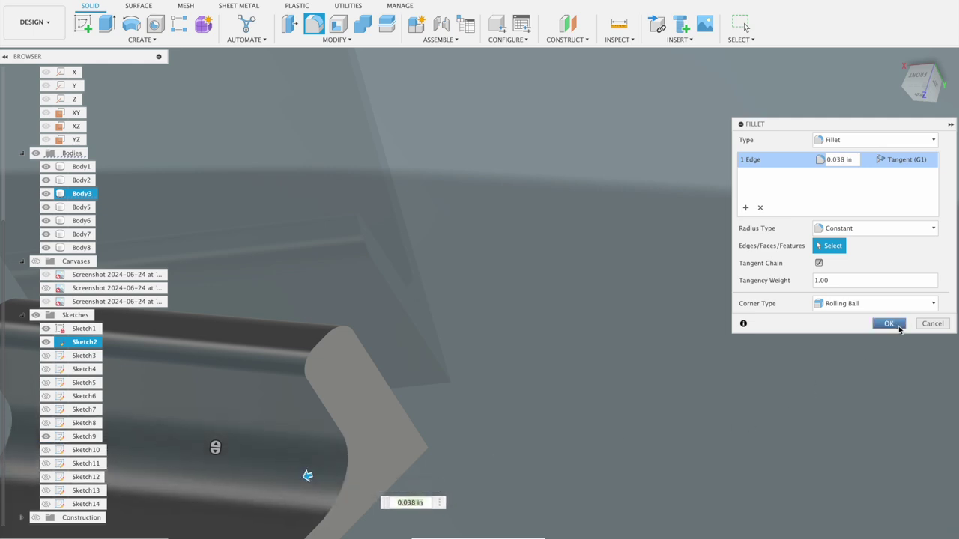
pyautogui.click(889, 323)
pyautogui.keyDown('shift'); pyautogui.moveTo(699, 270); pyautogui.dragTo(620, 399, button='middle'); pyautogui.keyUp('shift')
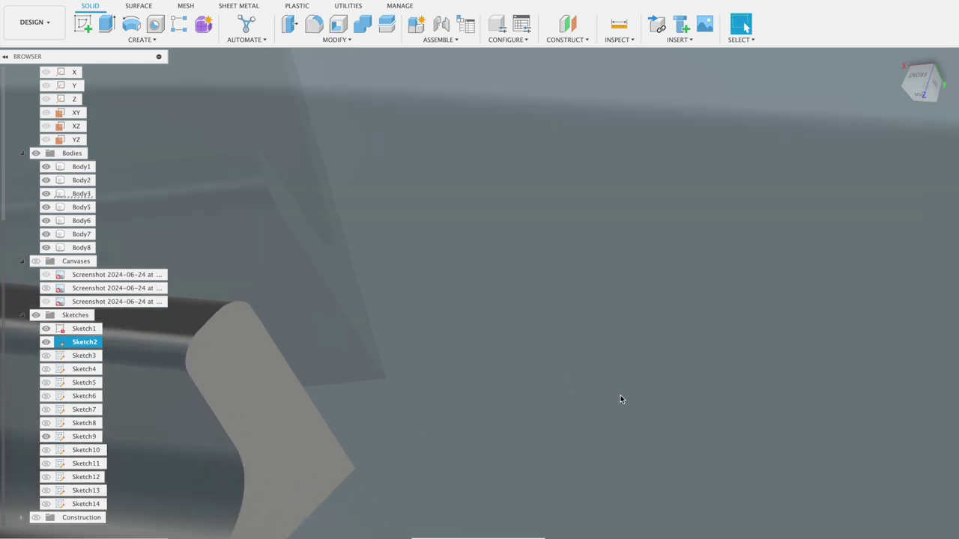
pyautogui.click(314, 24)
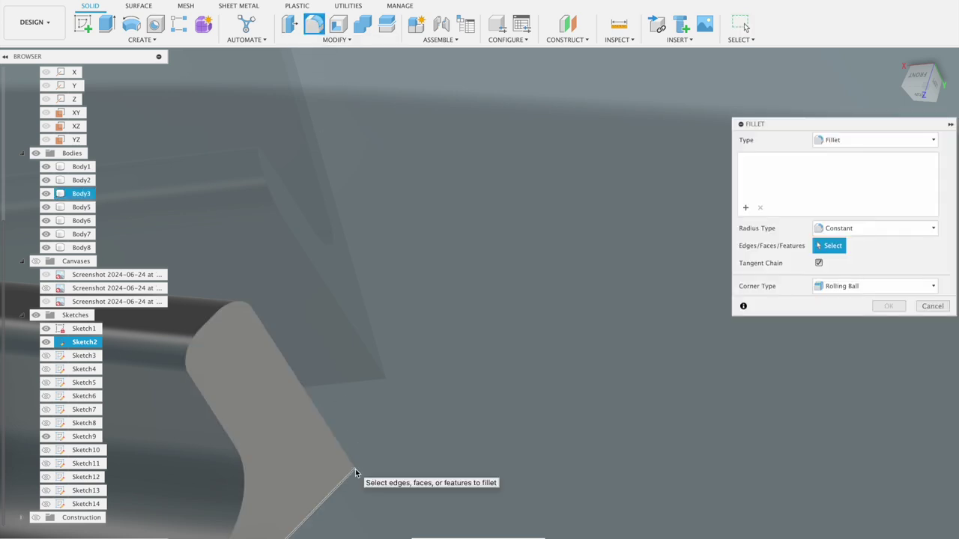
# Select the wingtip's end-face corner edge and fillet it with a 0.083 in radius.
pyautogui.scroll(2, 356, 472)
pyautogui.scroll(2, 356, 472)
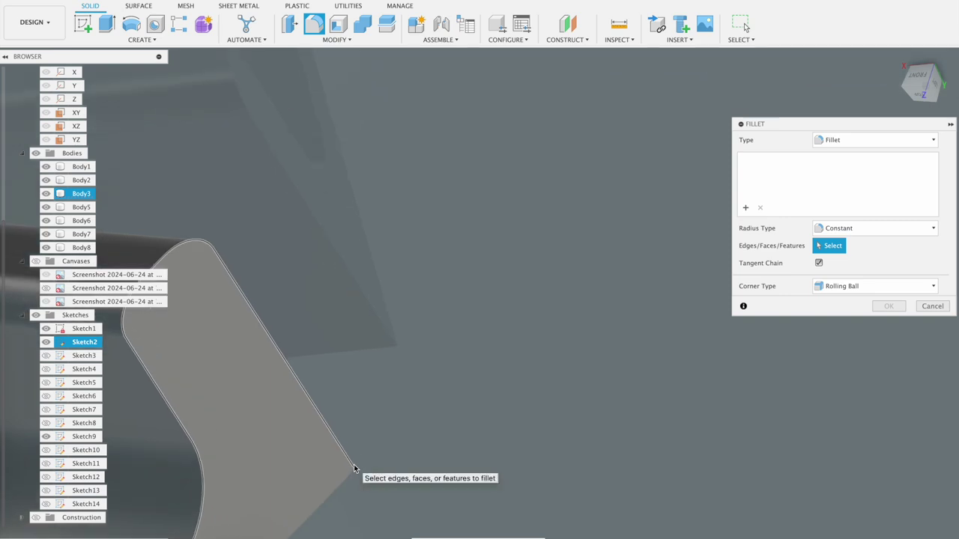
pyautogui.scroll(2, 355, 472)
pyautogui.scroll(2, 359, 483)
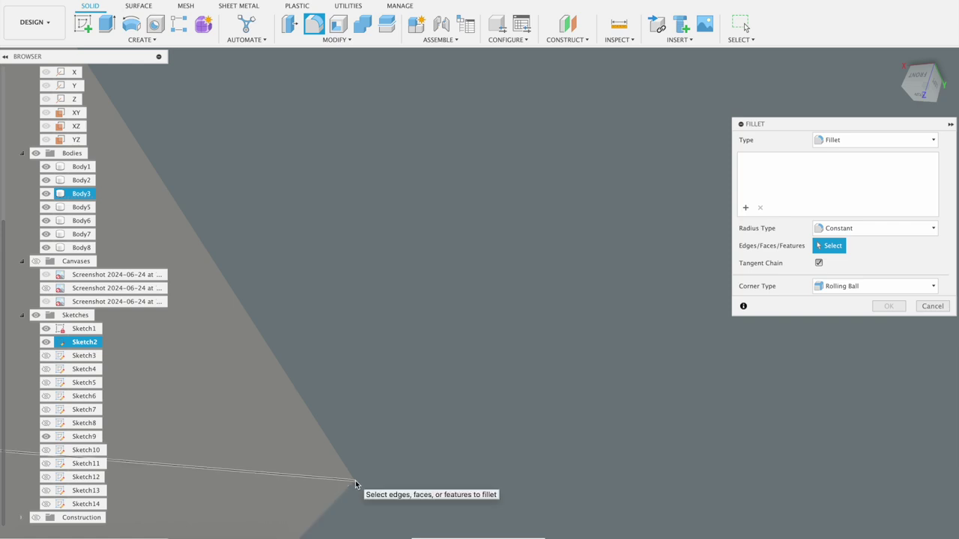
pyautogui.click(356, 481)
pyautogui.moveTo(358, 480); pyautogui.dragTo(270, 471)
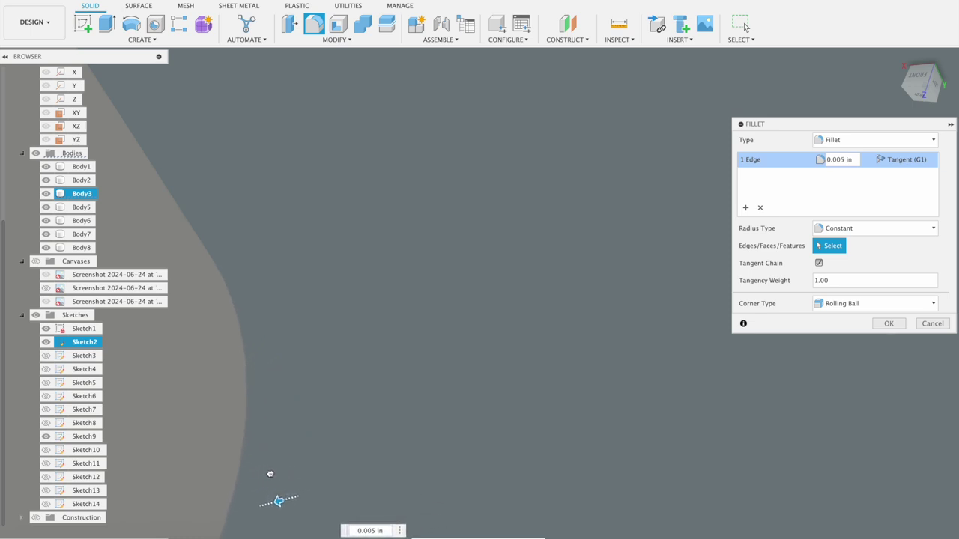
pyautogui.scroll(-2, 389, 420)
pyautogui.scroll(-2, 390, 419)
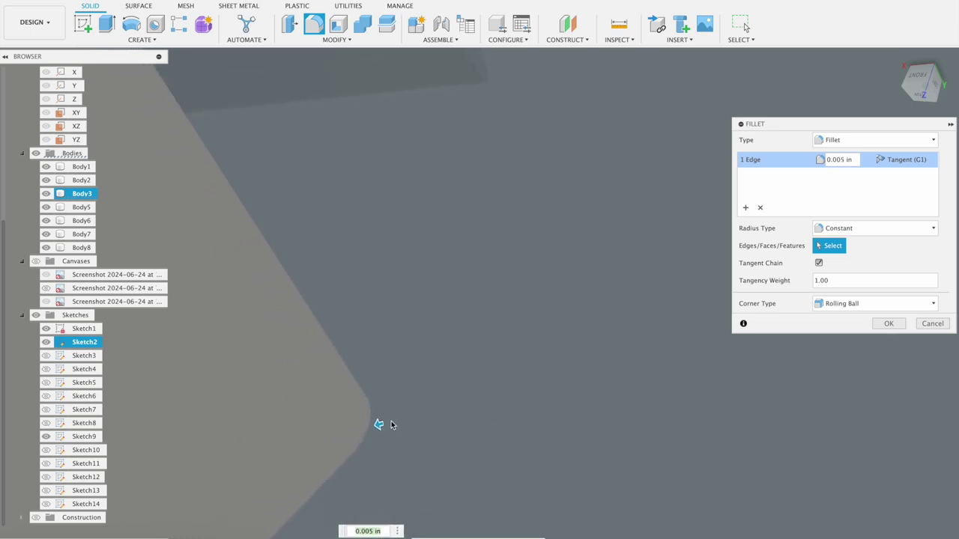
pyautogui.scroll(-3, 389, 419)
pyautogui.scroll(-3, 391, 421)
pyautogui.moveTo(390, 424)
pyautogui.mouseDown()
pyautogui.moveTo(358, 428)
pyautogui.moveTo(329, 411)
pyautogui.mouseUp()
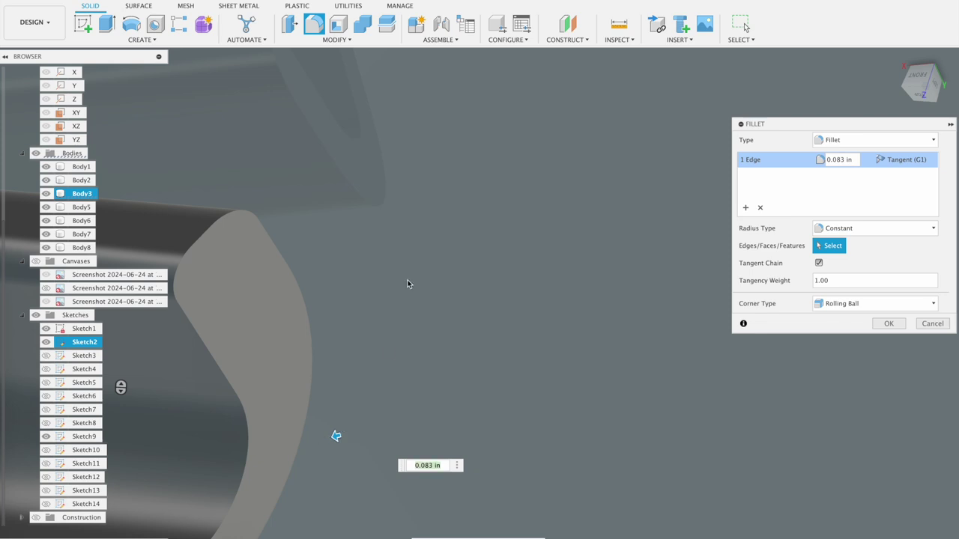
pyautogui.scroll(-2, 417, 252)
pyautogui.scroll(-3, 417, 258)
pyautogui.scroll(-2, 438, 263)
pyautogui.scroll(-2, 448, 262)
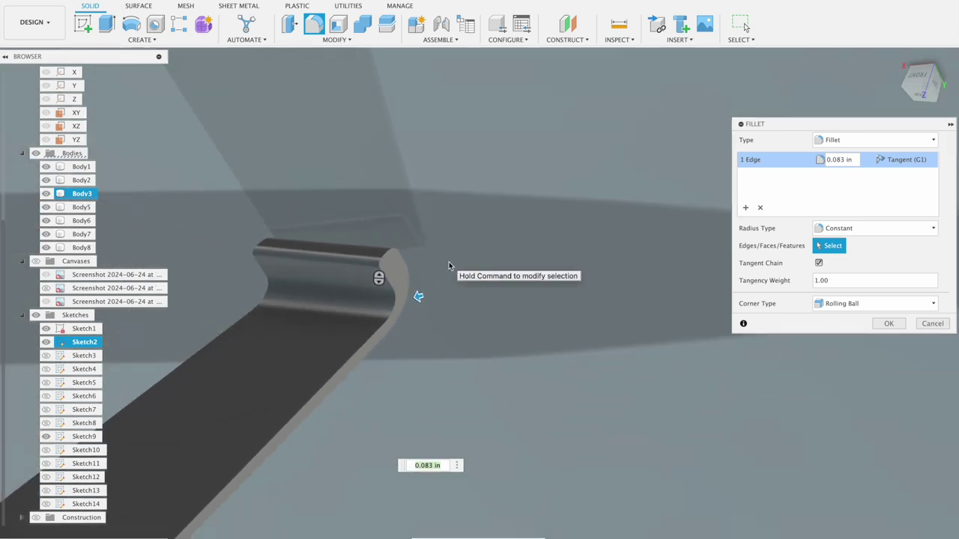
pyautogui.scroll(-2, 449, 262)
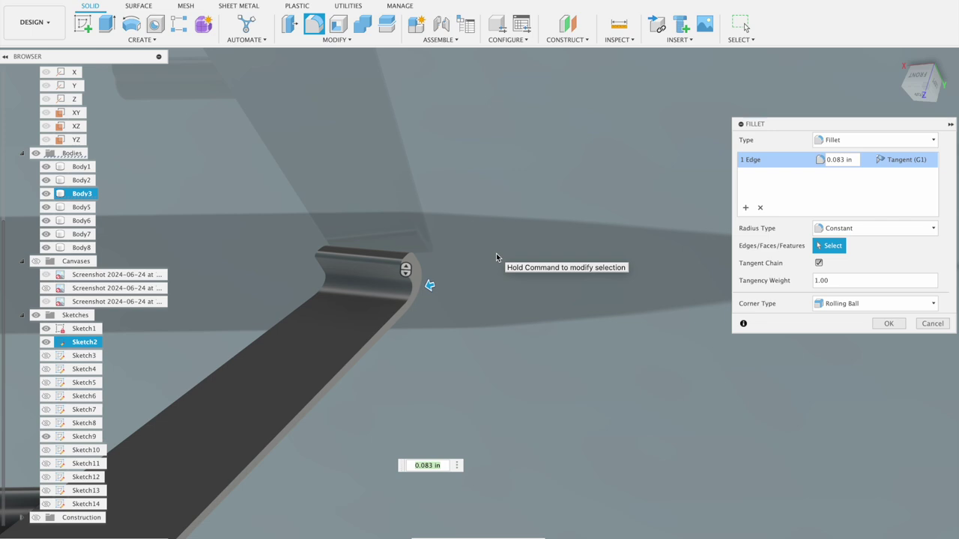
pyautogui.click(889, 324)
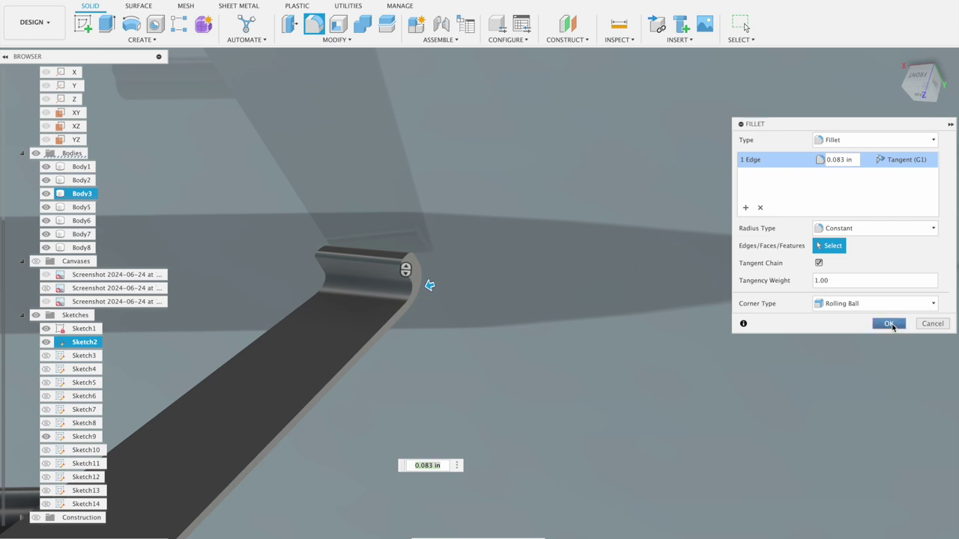
pyautogui.scroll(-3, 600, 277)
pyautogui.scroll(-3, 584, 277)
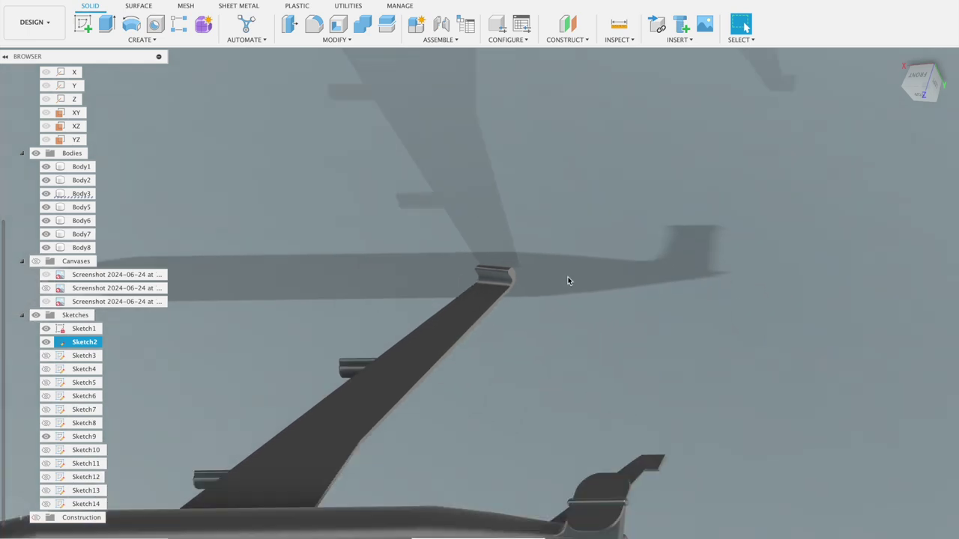
# Frame the whole airplane, switch to the ViewCube side view, and start a new sketch.
pyautogui.scroll(-3, 569, 270)
pyautogui.scroll(-3, 574, 258)
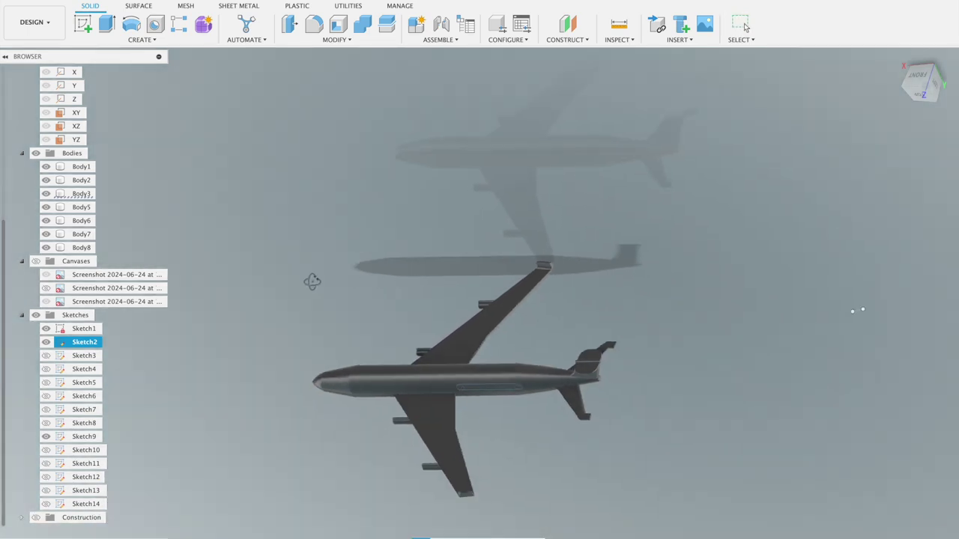
pyautogui.keyDown('shift'); pyautogui.moveTo(310, 278); pyautogui.dragTo(362, 260); pyautogui.keyUp('shift')
pyautogui.keyDown('shift'); pyautogui.moveTo(362, 260); pyautogui.dragTo(328, 260, button='middle'); pyautogui.keyUp('shift')
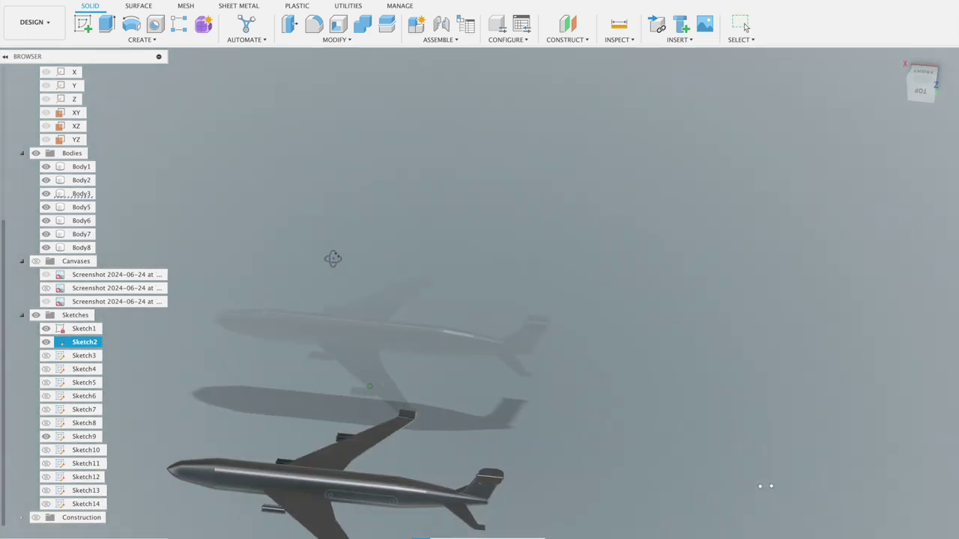
pyautogui.scroll(-1, 344, 335)
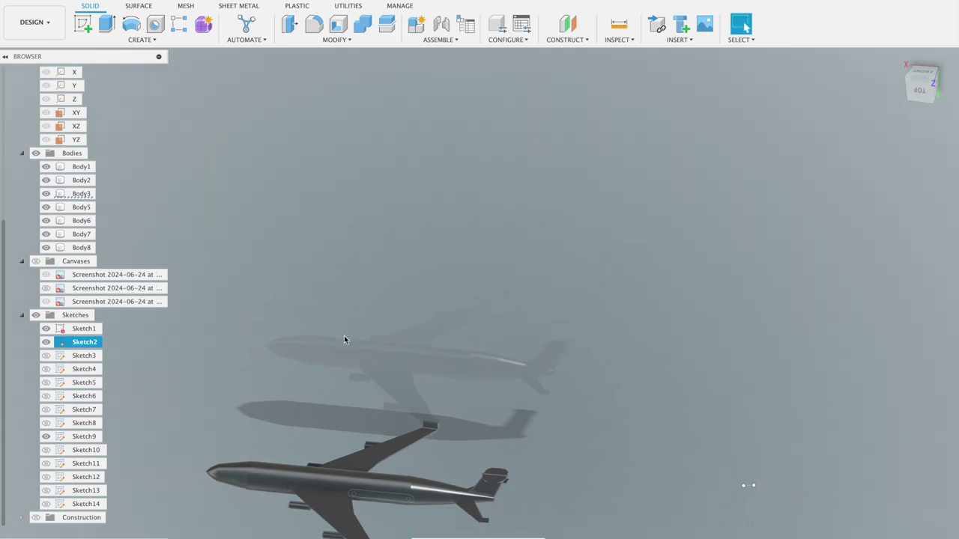
pyautogui.scroll(-2, 349, 392)
pyautogui.scroll(-1, 328, 403)
pyautogui.scroll(2, 328, 403)
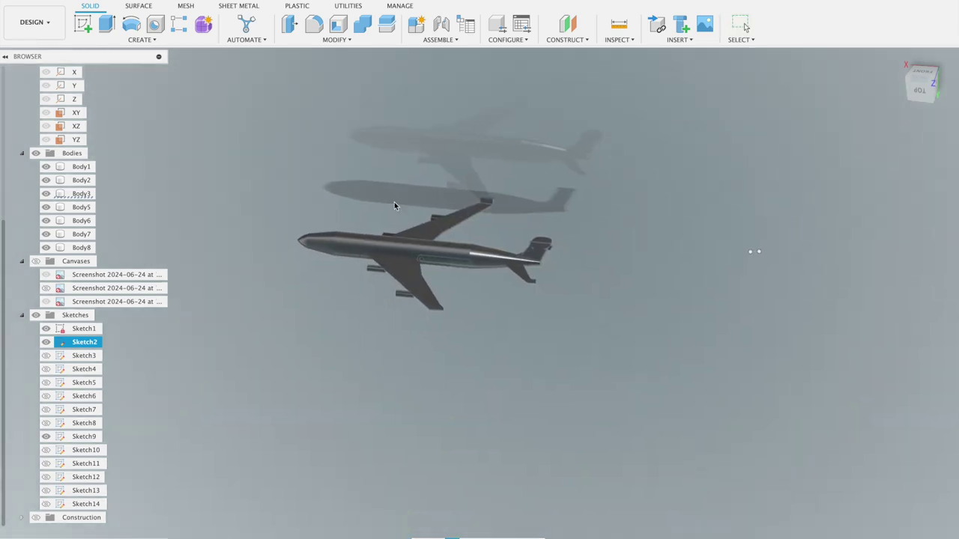
pyautogui.scroll(2, 394, 202)
pyautogui.scroll(2, 365, 217)
pyautogui.scroll(1, 366, 221)
pyautogui.scroll(-2, 366, 221)
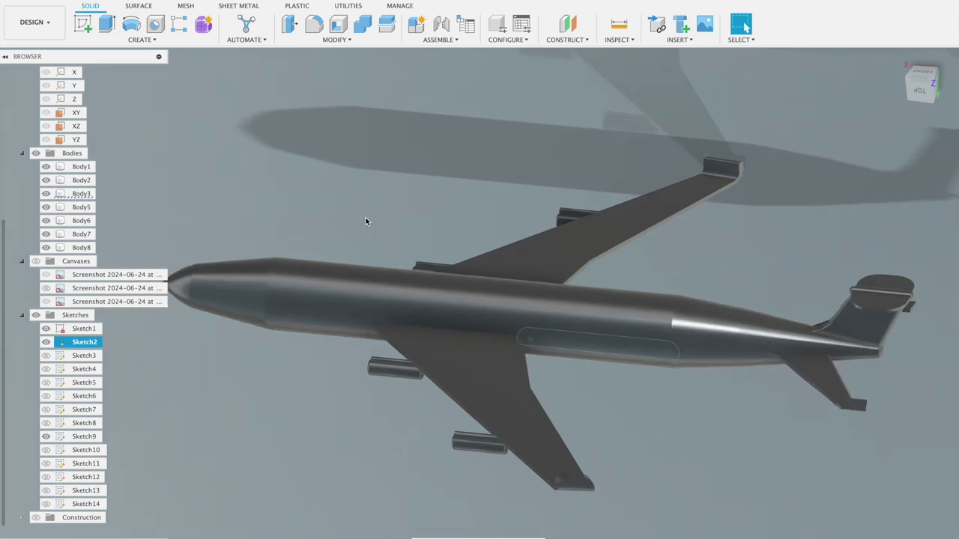
pyautogui.scroll(2, 377, 209)
pyautogui.scroll(1, 610, 325)
pyautogui.scroll(2, 600, 344)
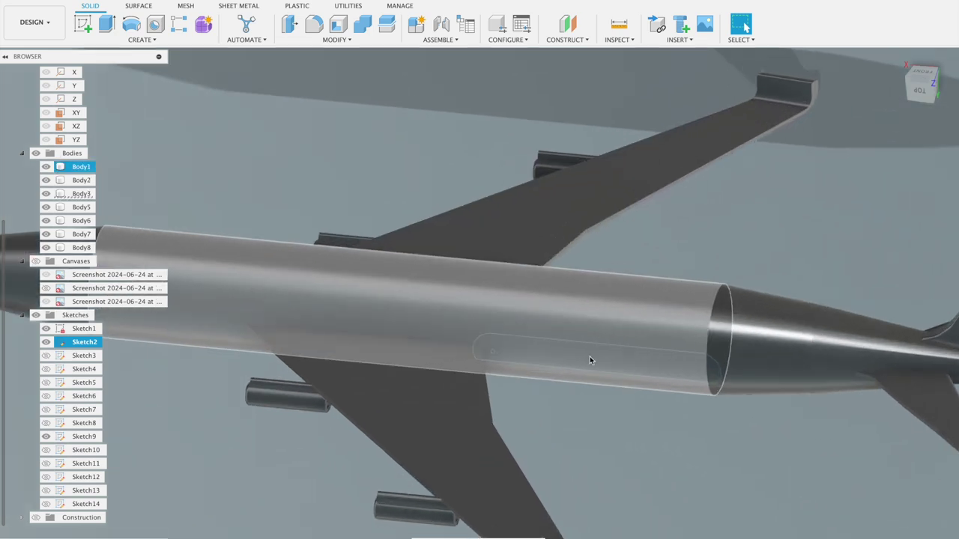
pyautogui.scroll(2, 555, 397)
pyautogui.scroll(-3, 542, 411)
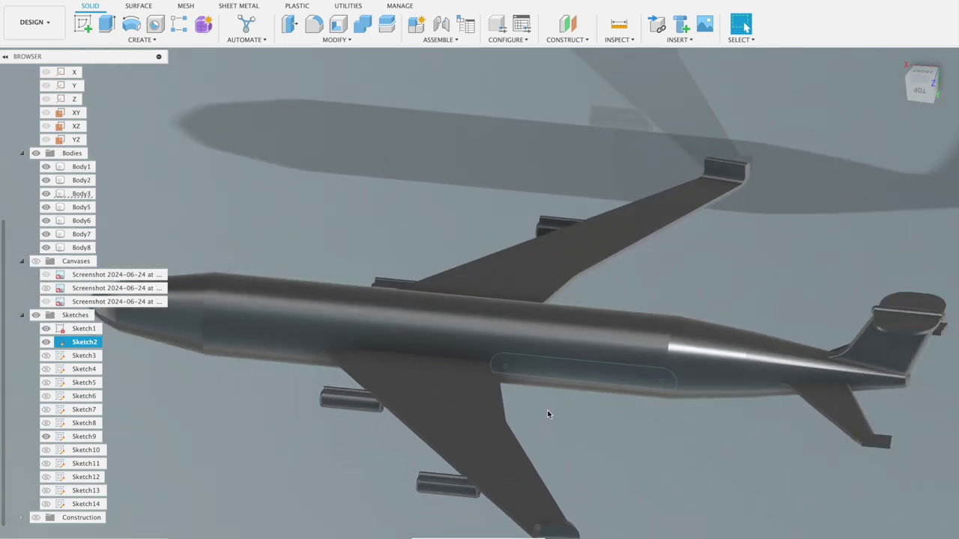
pyautogui.scroll(-2, 547, 410)
pyautogui.click(923, 102)
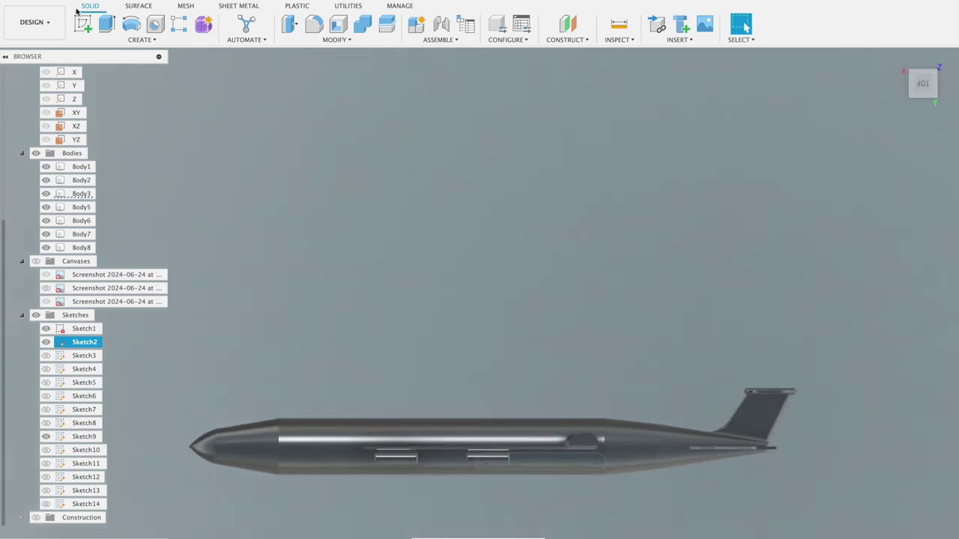
pyautogui.click(83, 24)
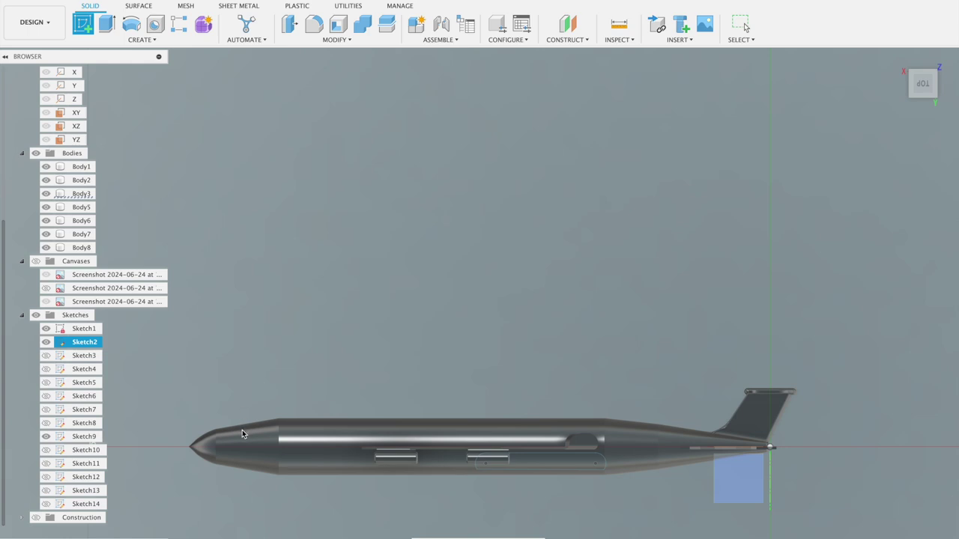
# On the side plane, draw a 3-point arc from the nose cone bulging over the fuselage top.
pyautogui.click(242, 430)
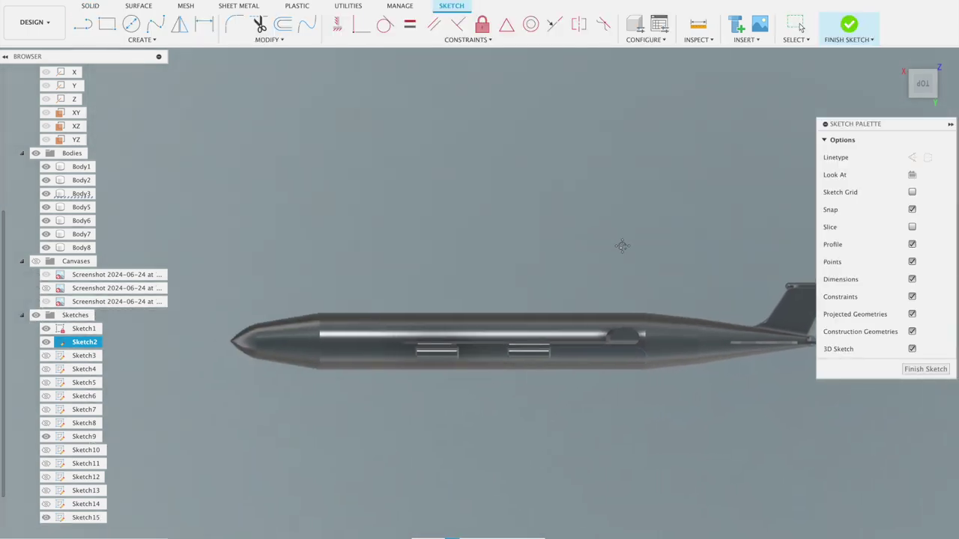
pyautogui.scroll(3, 431, 248)
pyautogui.scroll(2, 431, 268)
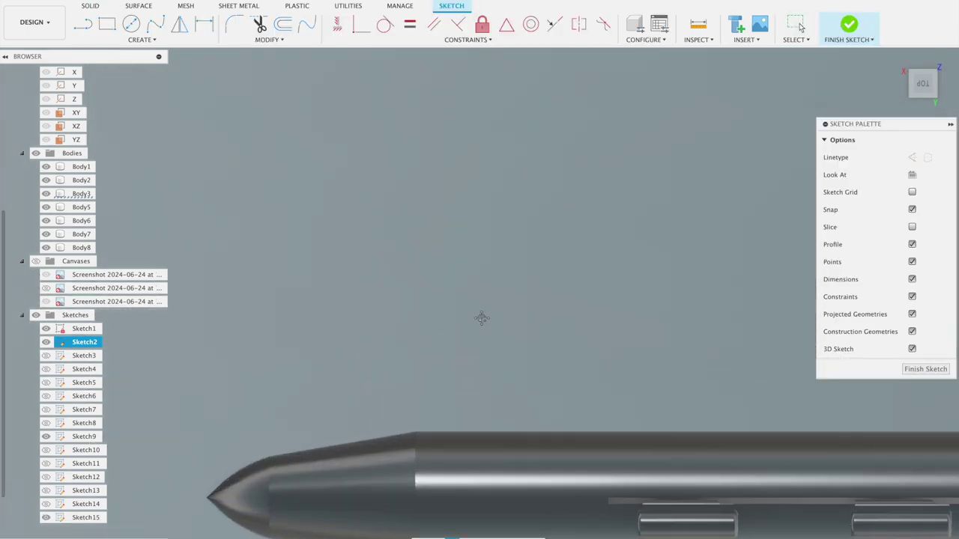
pyautogui.moveTo(482, 317); pyautogui.dragTo(377, 81, button='middle')
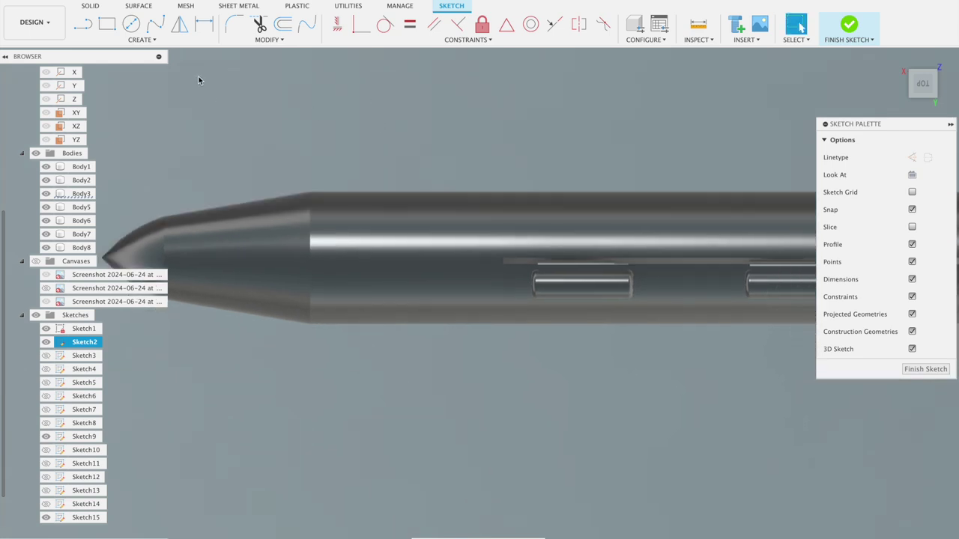
pyautogui.click(109, 41)
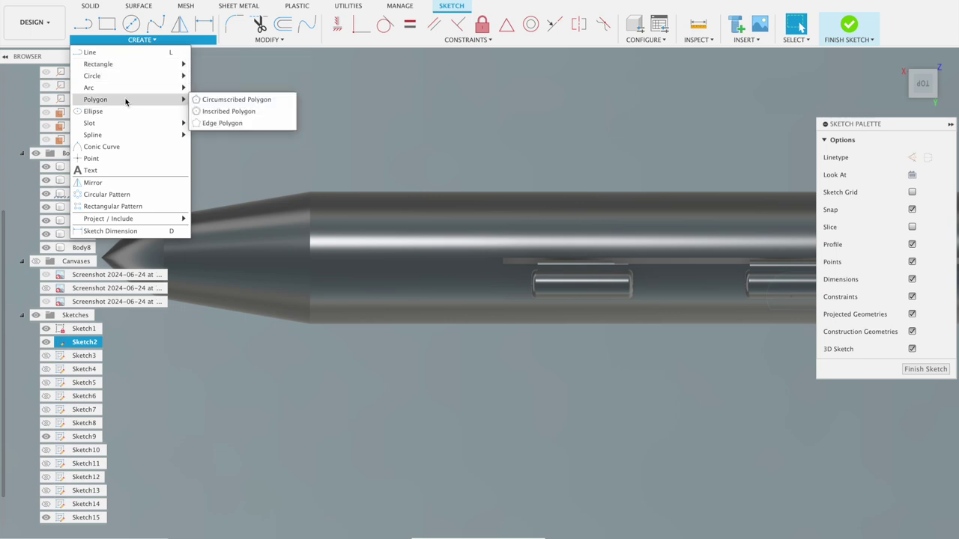
pyautogui.moveTo(128, 88)
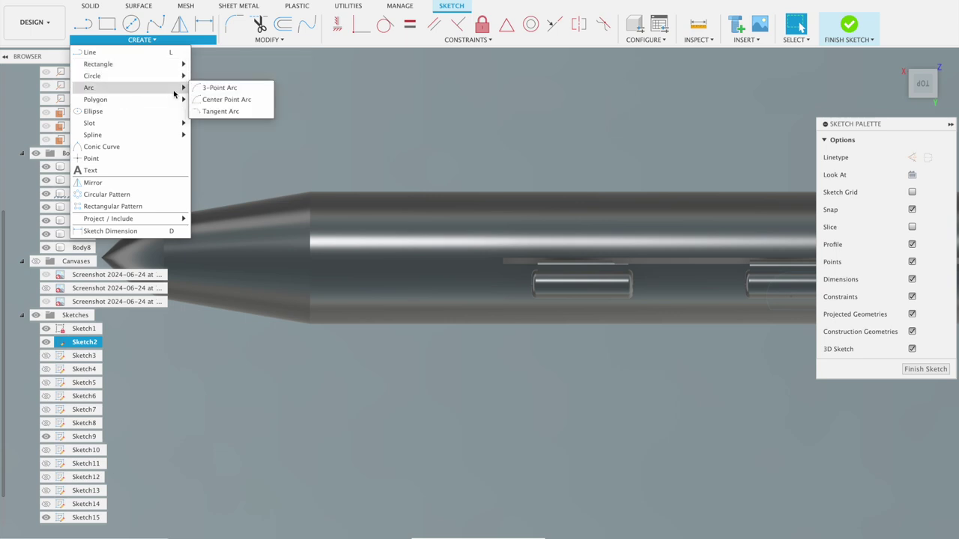
pyautogui.click(217, 88)
pyautogui.scroll(2, 255, 201)
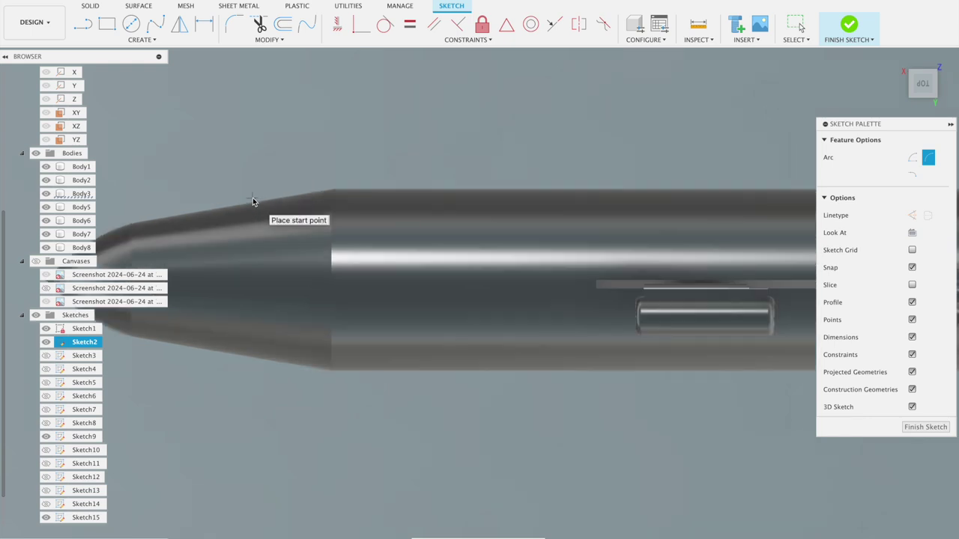
pyautogui.scroll(3, 248, 214)
pyautogui.click(205, 228)
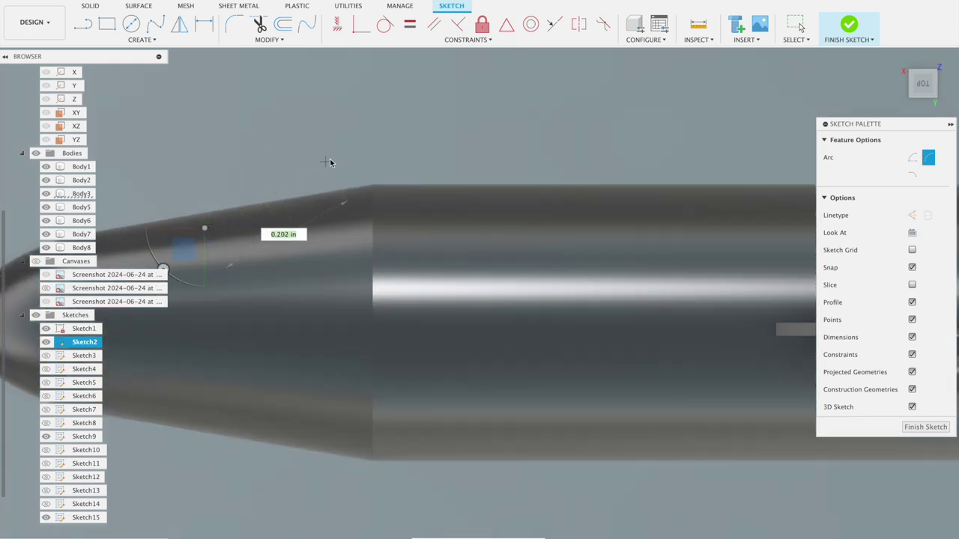
pyautogui.click(497, 210)
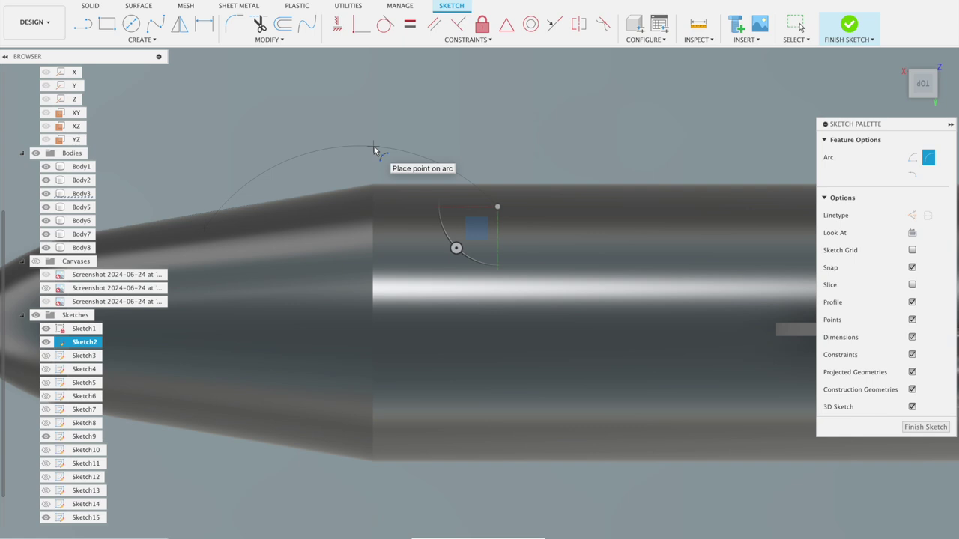
pyautogui.click(353, 155)
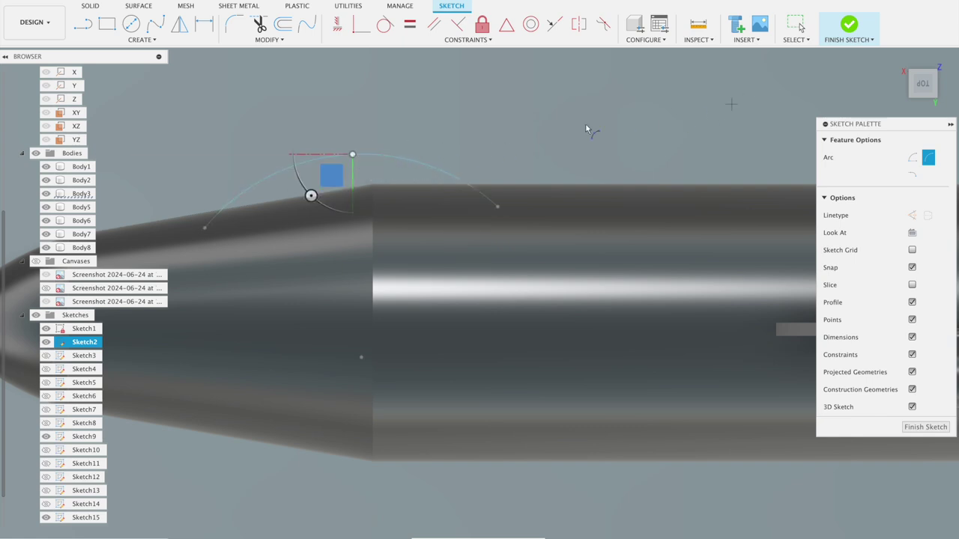
# Close the arc with a straight line between its endpoints and finish the sketch.
pyautogui.click(83, 24)
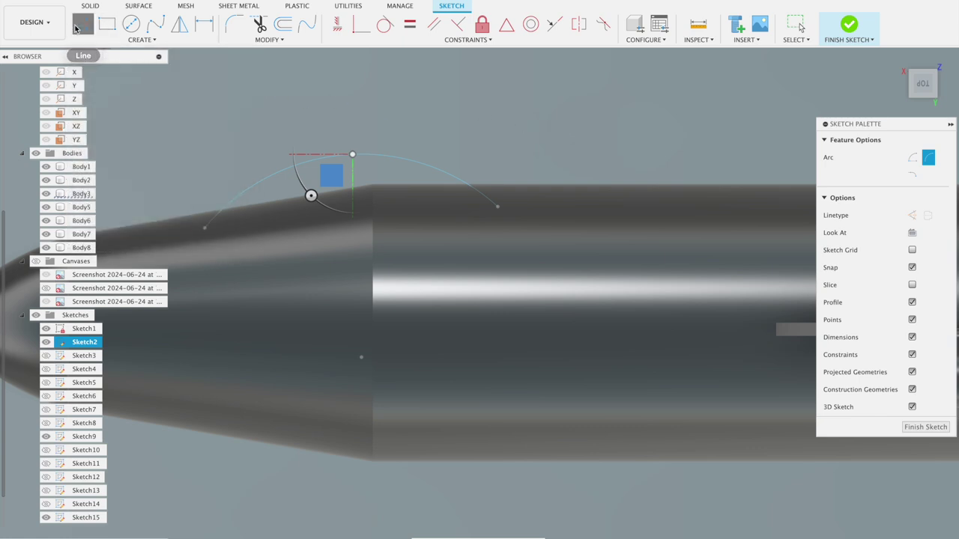
pyautogui.click(205, 228)
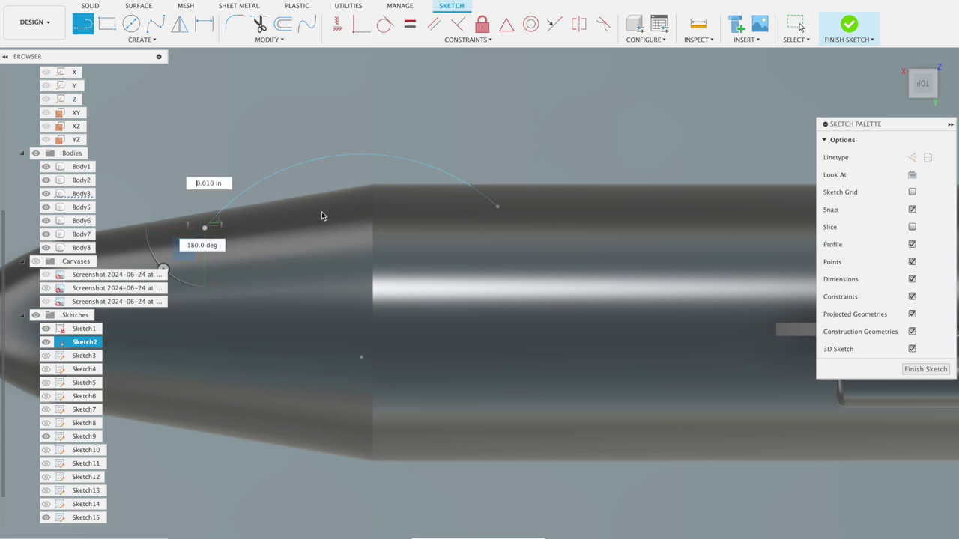
pyautogui.click(497, 207)
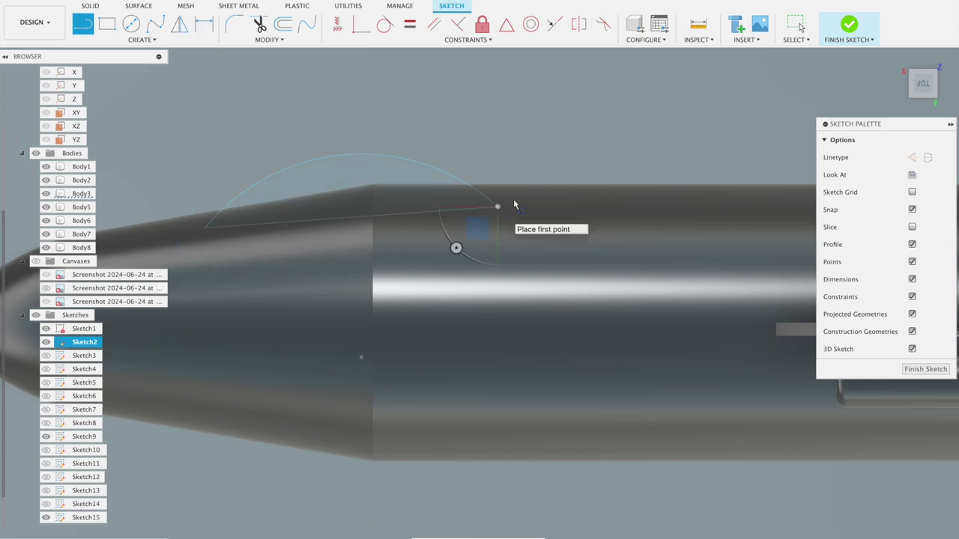
pyautogui.click(847, 28)
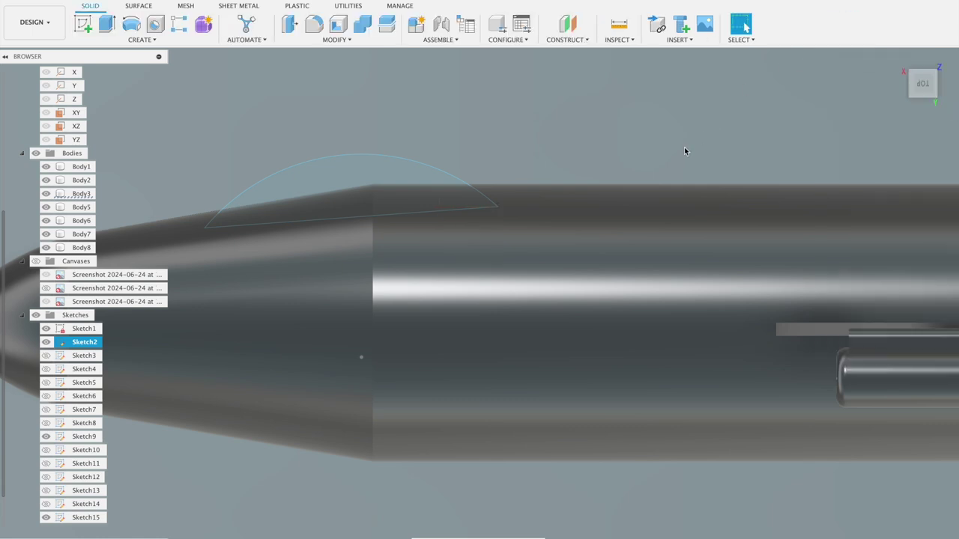
pyautogui.click(107, 24)
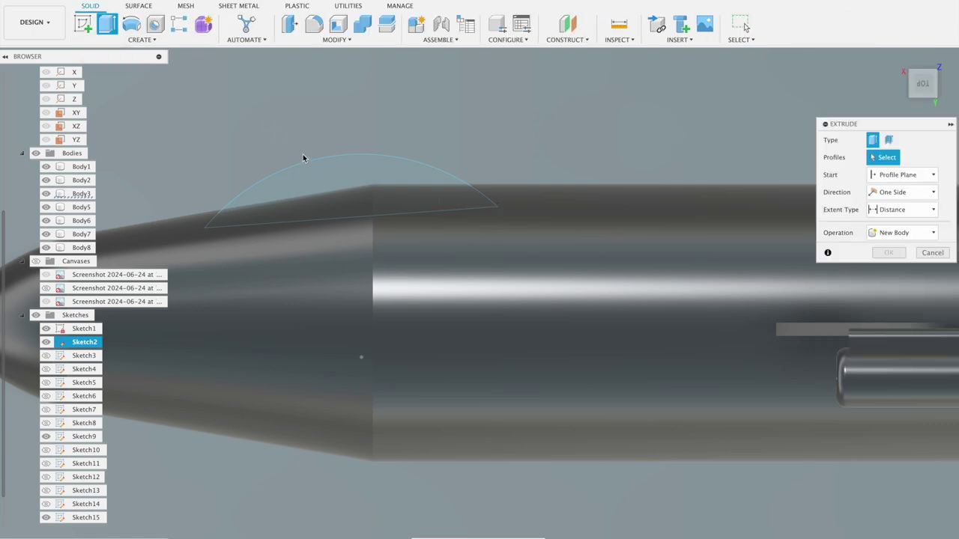
# Revolve the arc profile around the sketch's straight line as the axis.
pyautogui.click(131, 24)
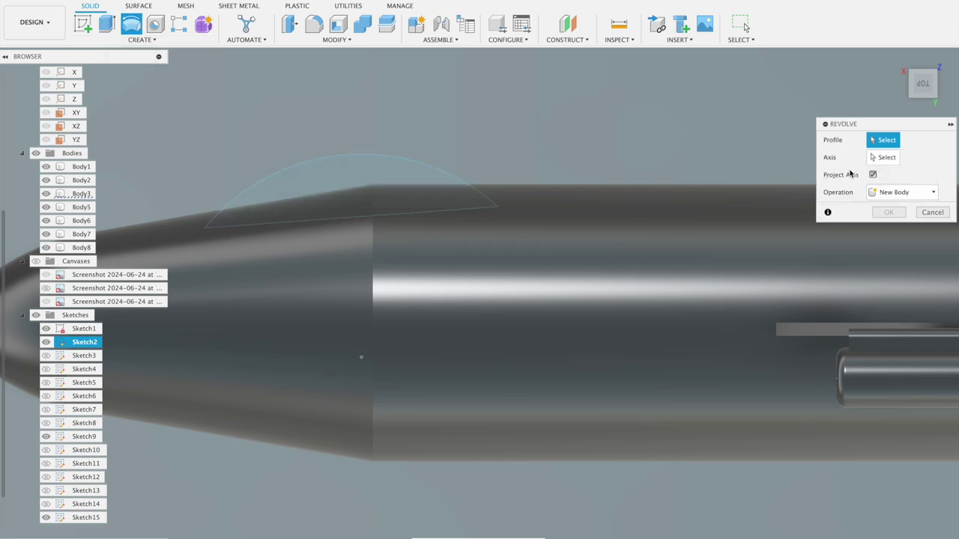
pyautogui.click(893, 161)
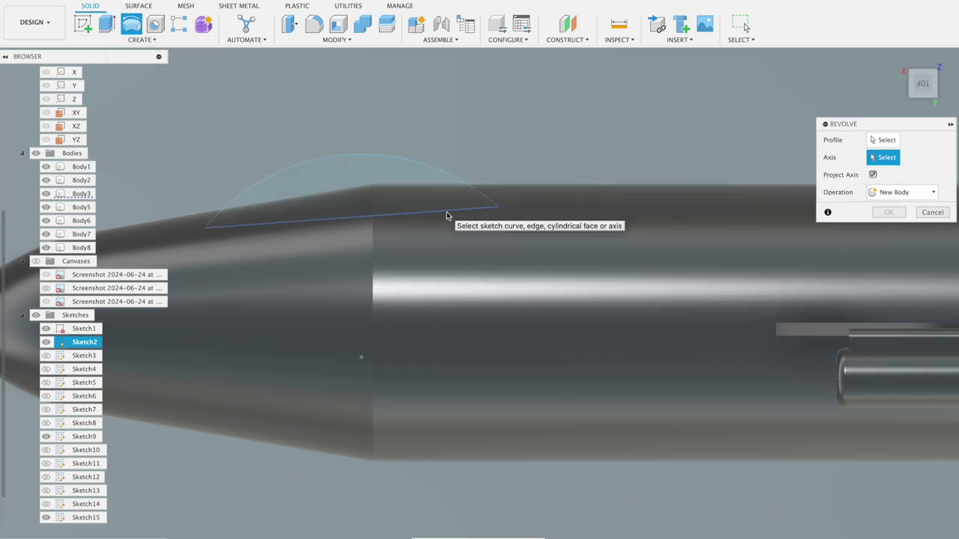
pyautogui.click(445, 215)
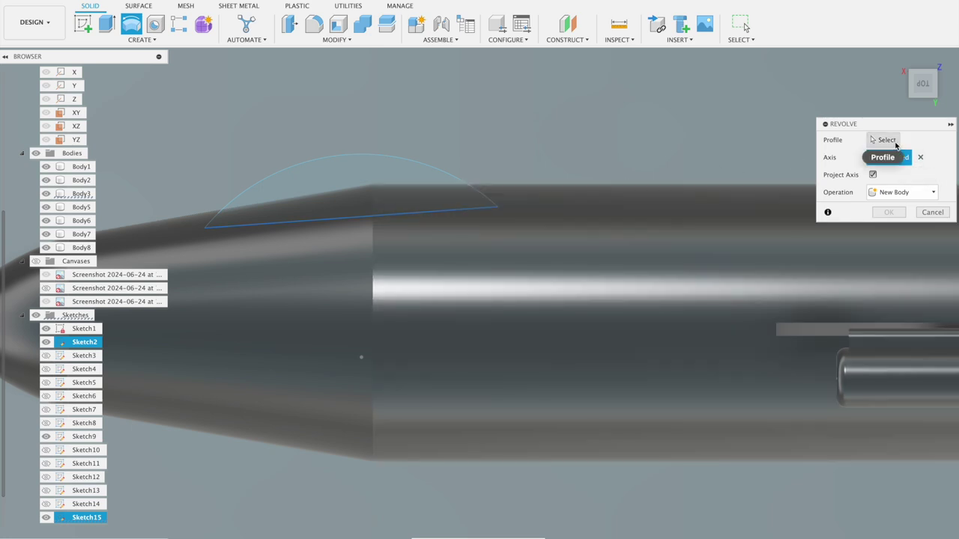
pyautogui.click(896, 142)
pyautogui.click(442, 195)
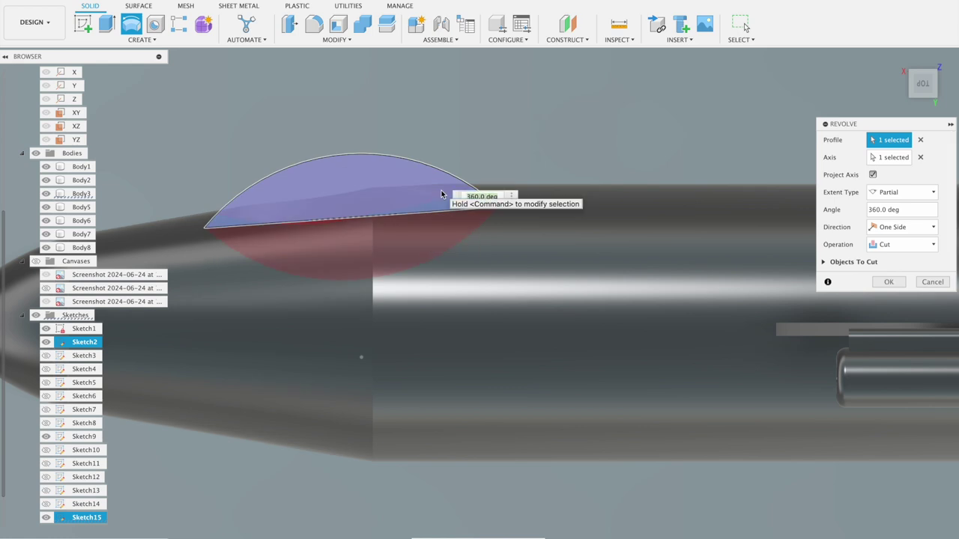
# Set the revolve operation to Join and confirm the cockpit canopy.
pyautogui.click(899, 244)
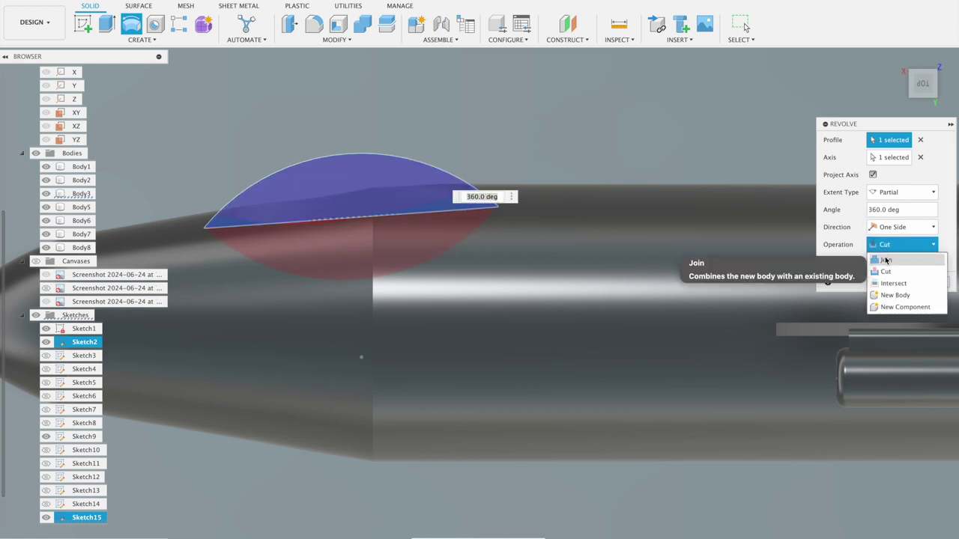
pyautogui.click(873, 258)
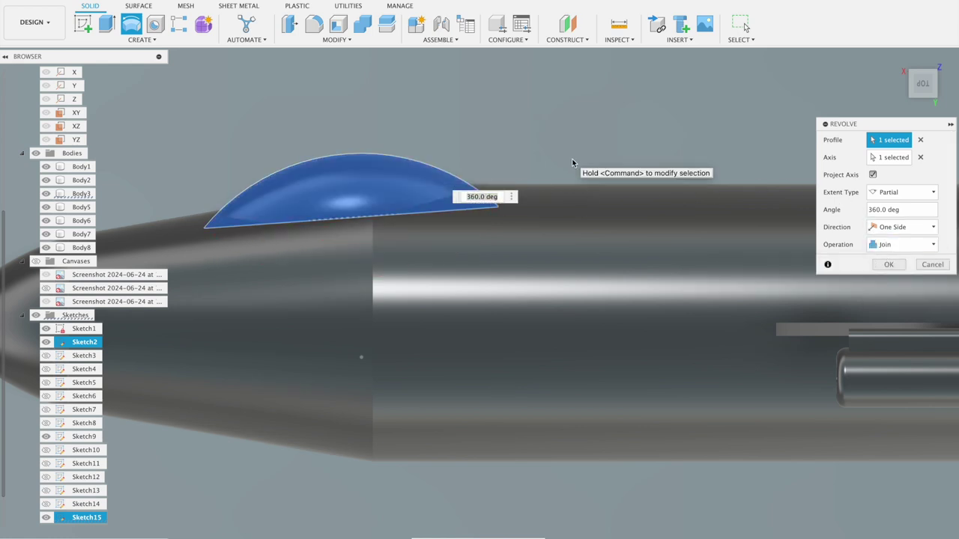
pyautogui.scroll(-5, 581, 172)
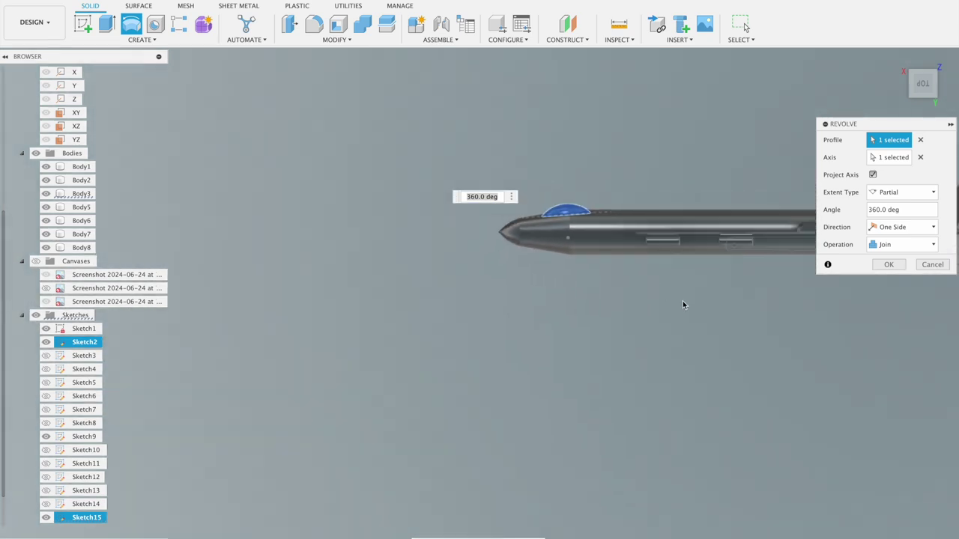
pyautogui.scroll(-3, 682, 301)
pyautogui.scroll(1, 680, 301)
pyautogui.moveTo(453, 313)
pyautogui.mouseDown(button='middle')
pyautogui.moveTo(379, 305)
pyautogui.moveTo(427, 309)
pyautogui.mouseUp(button='middle')
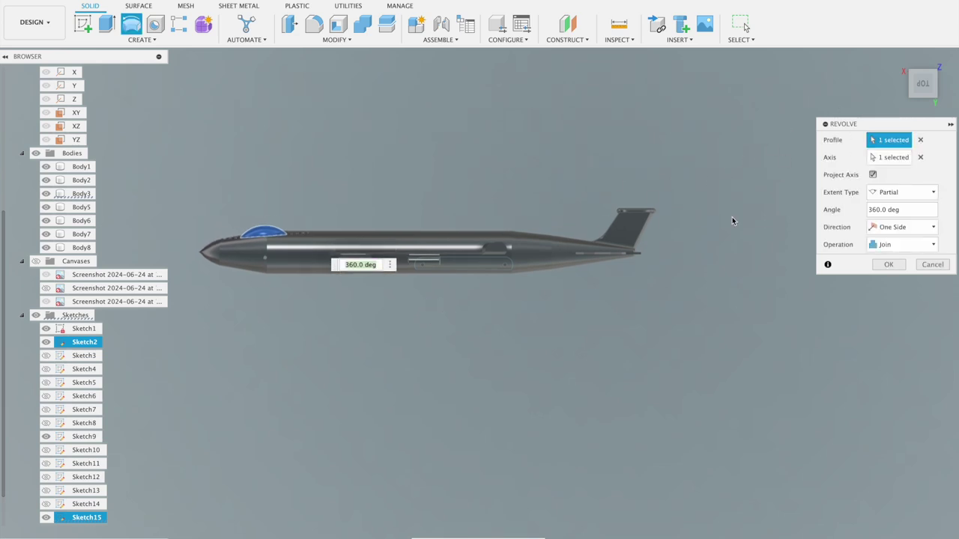
pyautogui.click(932, 264)
pyautogui.moveTo(621, 187)
pyautogui.keyDown('shift'); pyautogui.mouseDown(button='middle')
pyautogui.moveTo(577, 170)
pyautogui.moveTo(889, 214)
pyautogui.moveTo(878, 149)
pyautogui.moveTo(843, 129)
pyautogui.moveTo(602, 208)
pyautogui.moveTo(562, 174)
pyautogui.mouseUp(button='middle'); pyautogui.keyUp('shift')
# Window-select the aircraft and Combine-join its bodies onto the engine nacelle target.
pyautogui.scroll(2, 691, 278)
pyautogui.scroll(2, 580, 276)
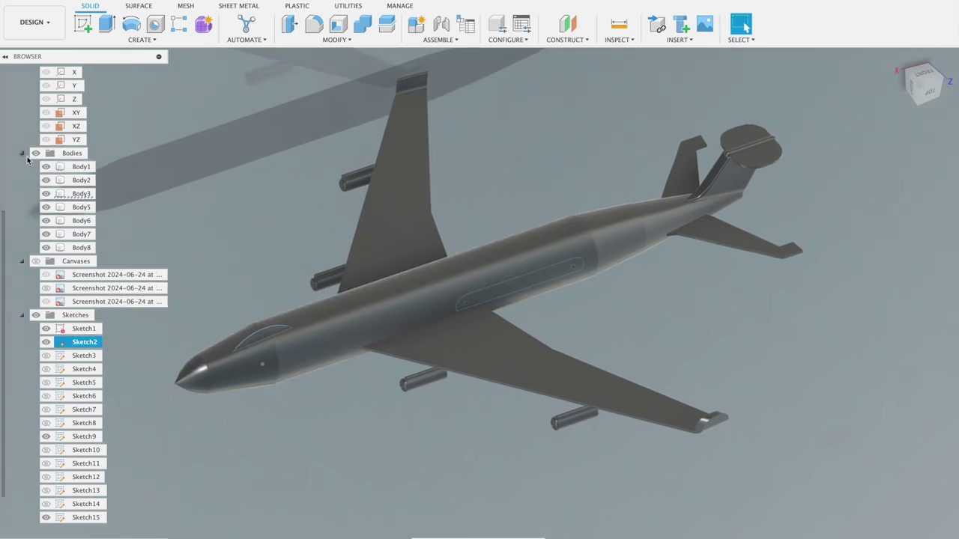
pyautogui.scroll(-2, 180, 135)
pyautogui.scroll(-1, 239, 90)
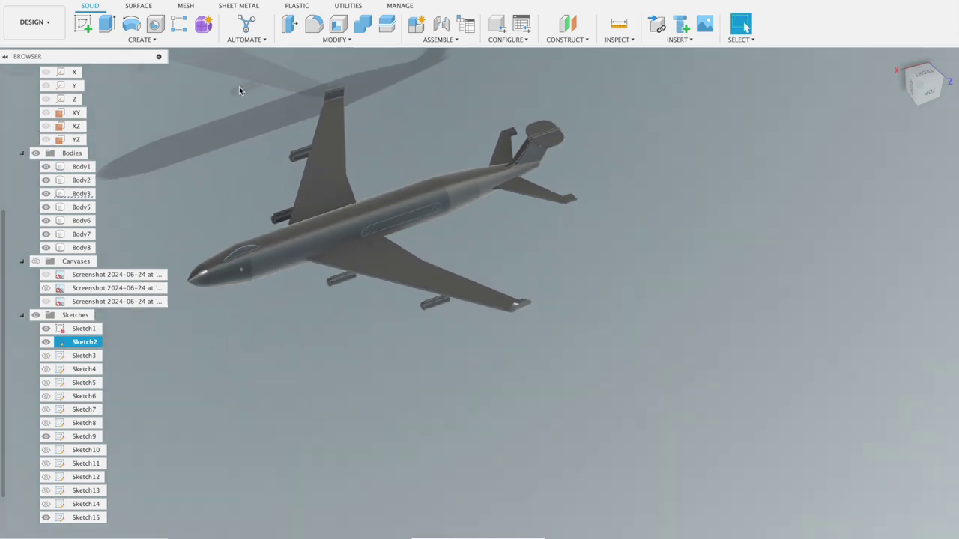
pyautogui.moveTo(283, 74); pyautogui.dragTo(587, 350)
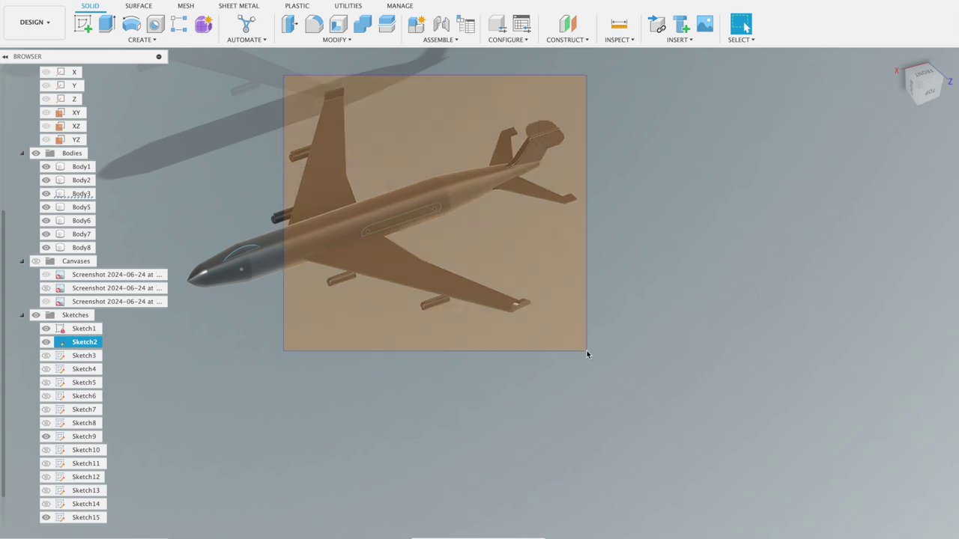
pyautogui.click(362, 27)
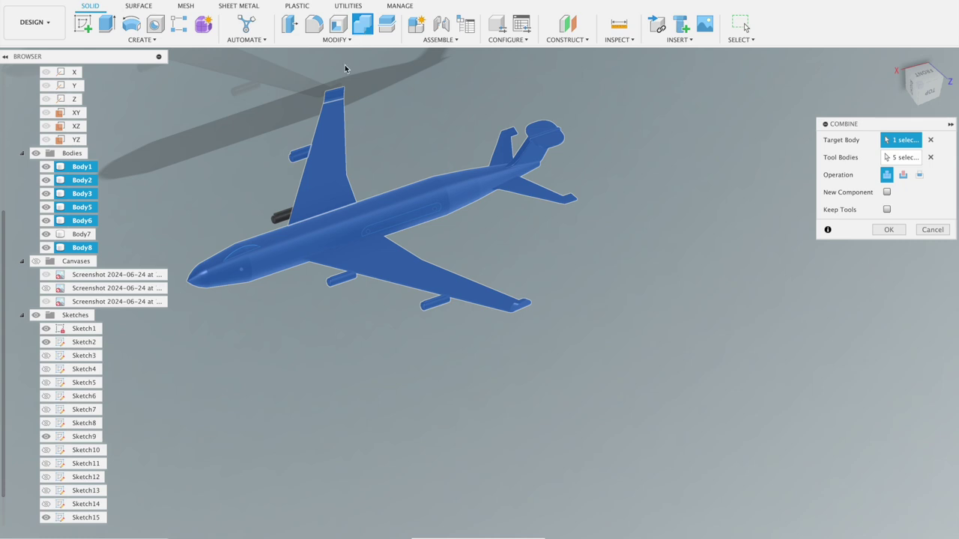
pyautogui.moveTo(212, 149)
pyautogui.mouseDown(button='middle')
pyautogui.moveTo(225, 146)
pyautogui.moveTo(217, 167)
pyautogui.mouseUp(button='middle')
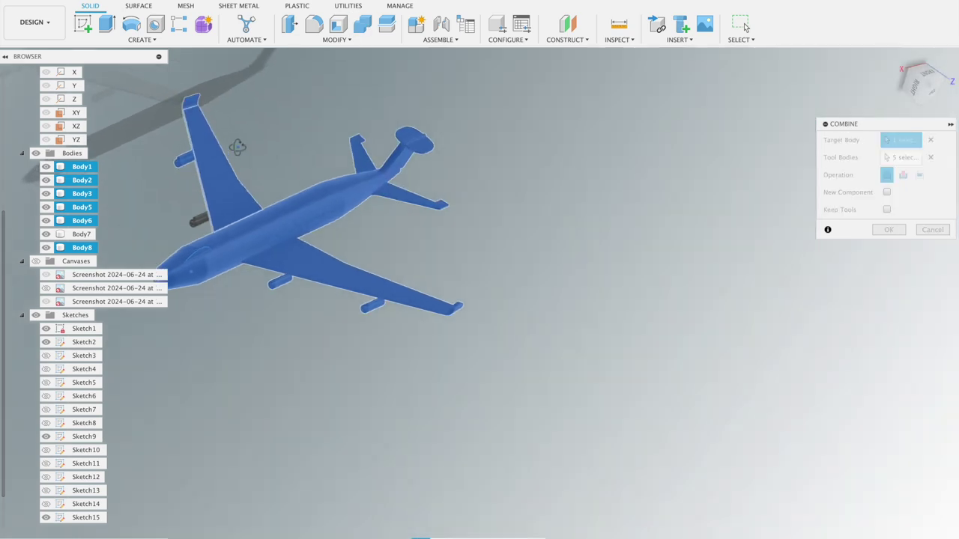
pyautogui.click(206, 221)
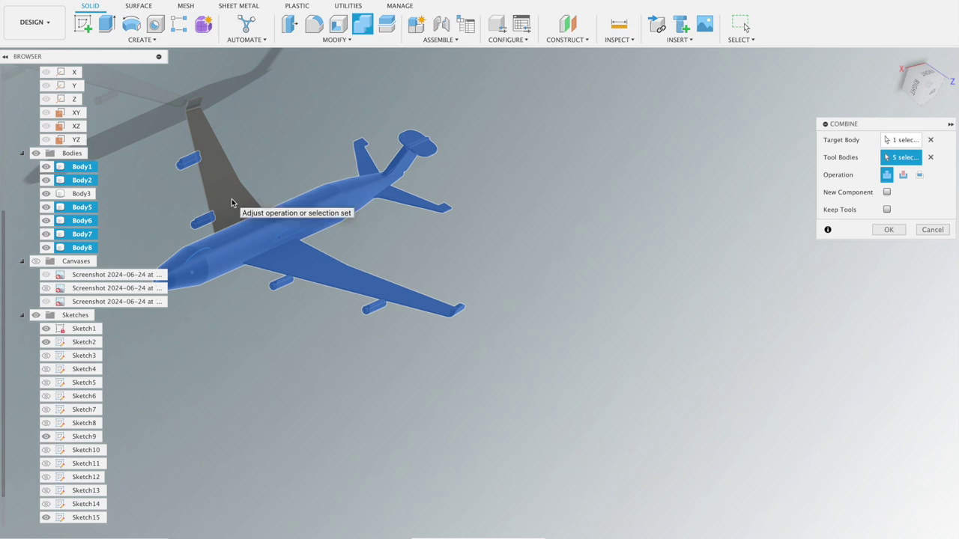
pyautogui.click(885, 228)
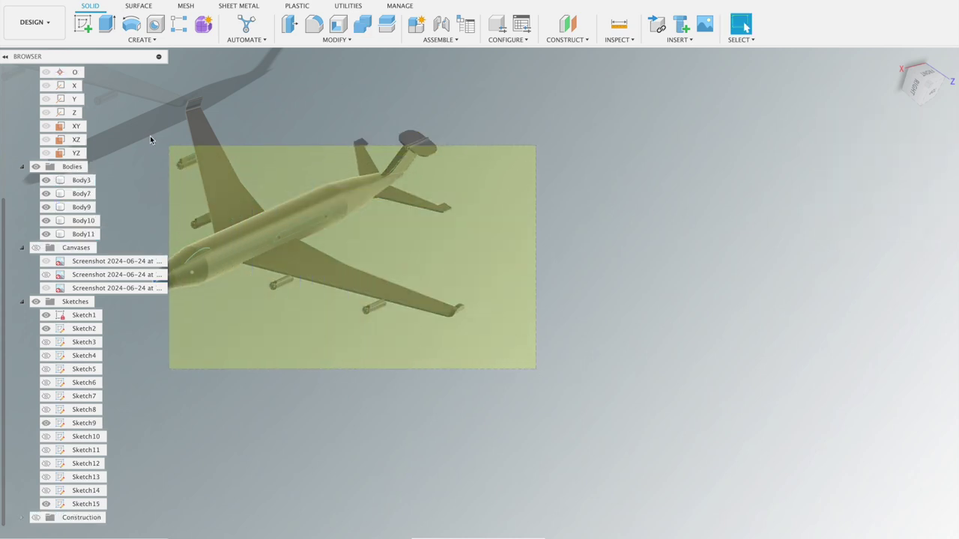
# Join the remaining bodies with a second Combine, leaving Body7 and Body12.
pyautogui.moveTo(435, 326); pyautogui.dragTo(132, 82)
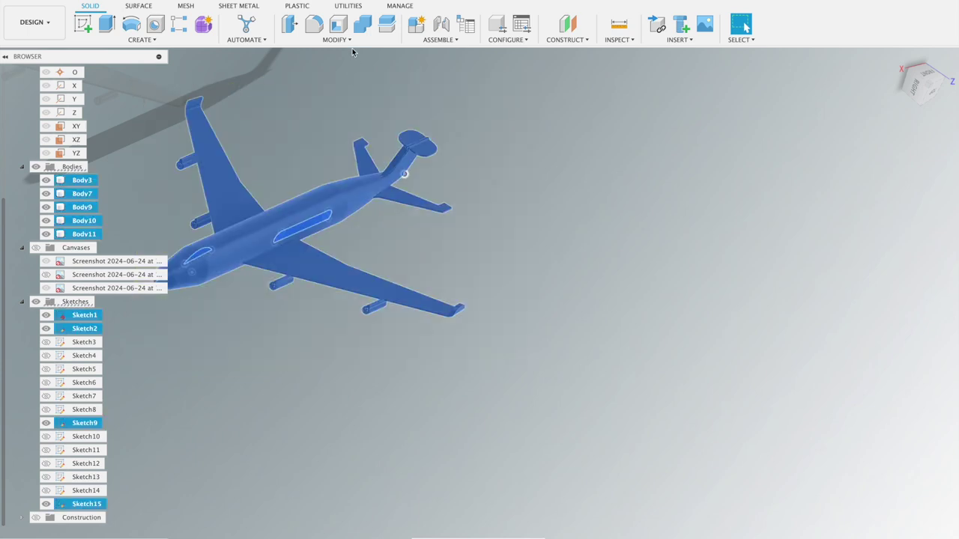
pyautogui.click(362, 25)
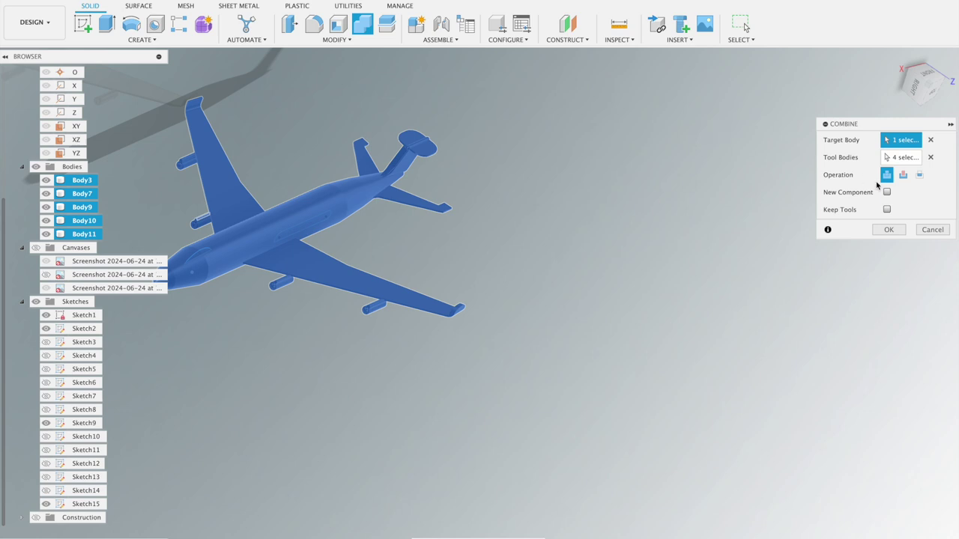
pyautogui.click(897, 226)
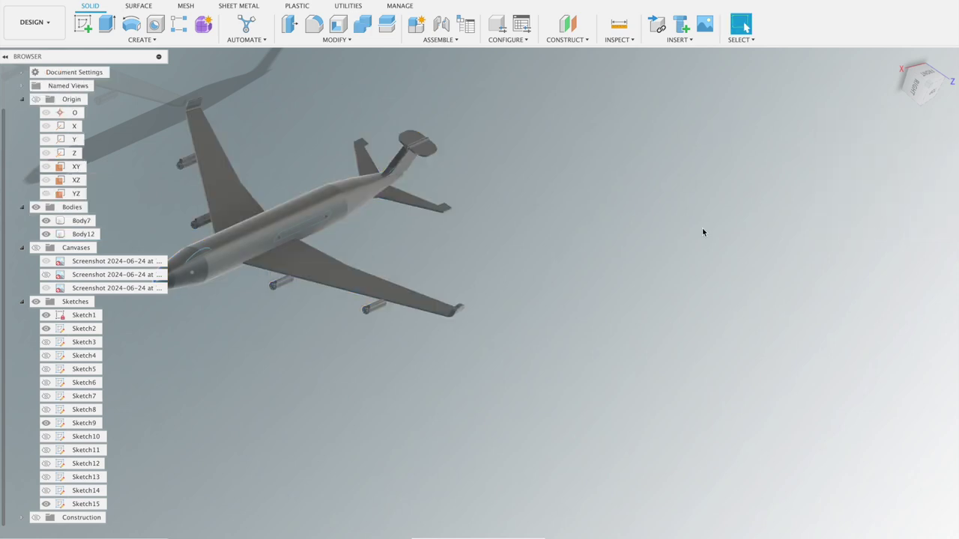
# Hide the sketches and collapse the Sketches, Canvases, Bodies and Origin browser folders.
pyautogui.scroll(-3, 625, 224)
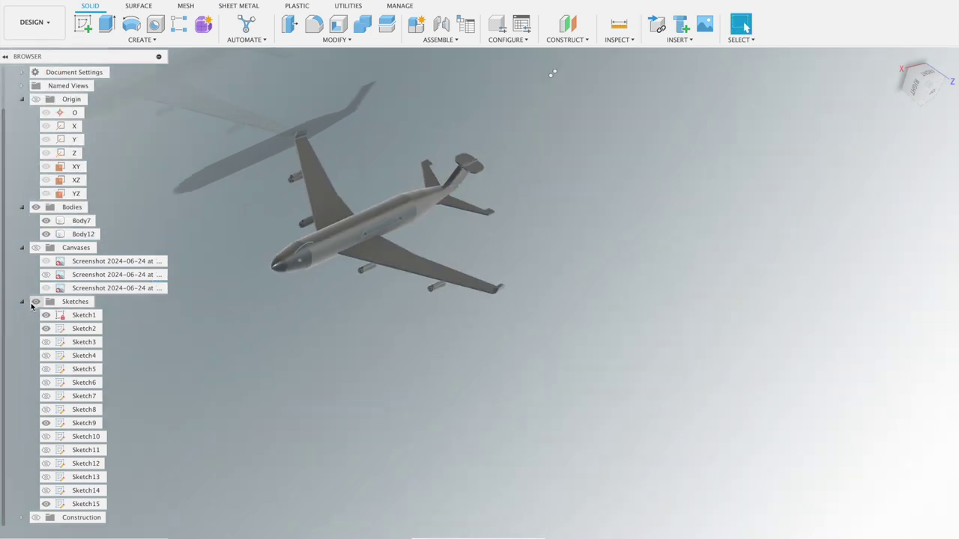
pyautogui.click(34, 302)
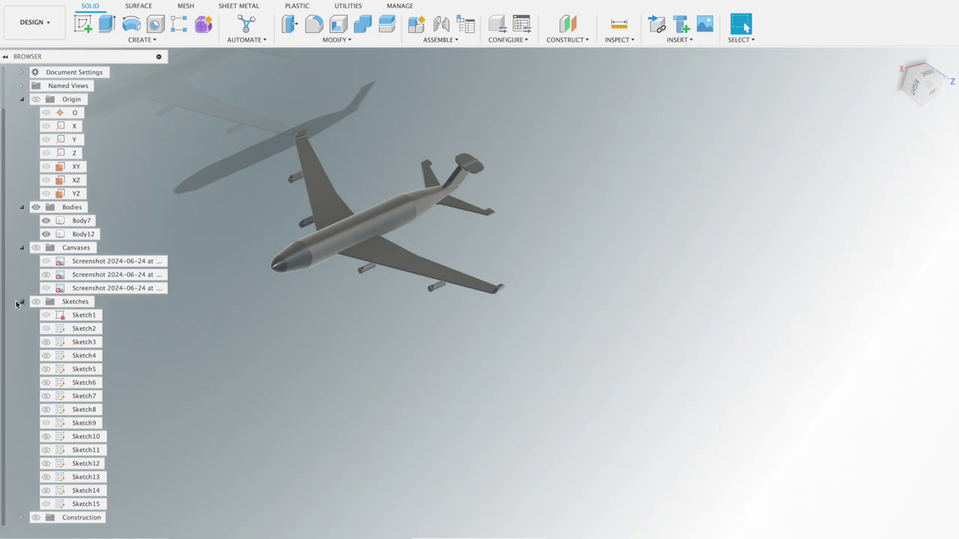
pyautogui.click(17, 302)
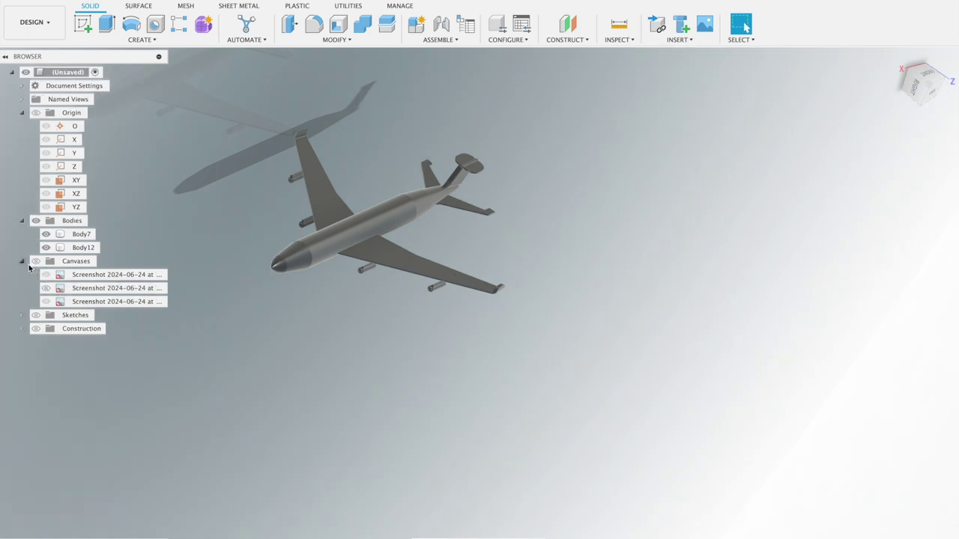
pyautogui.click(23, 262)
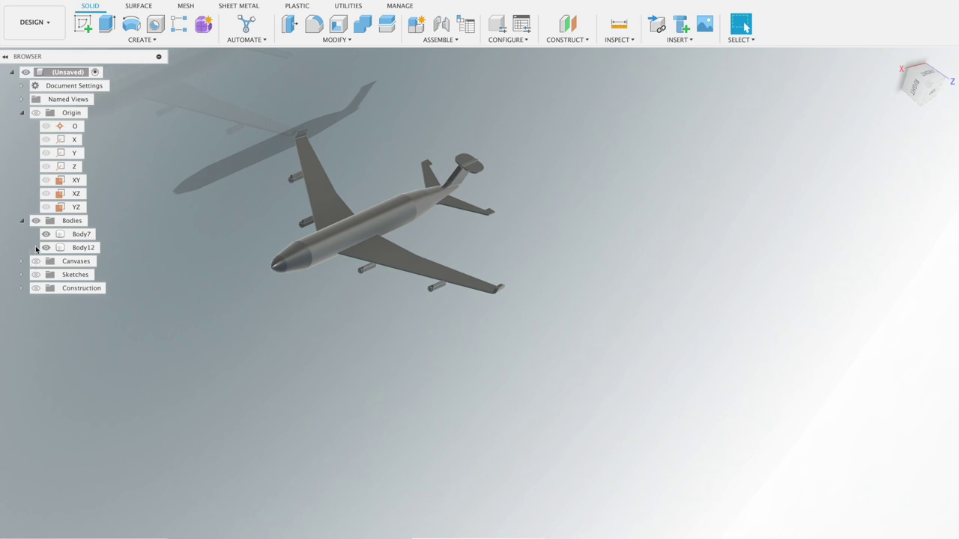
pyautogui.click(21, 221)
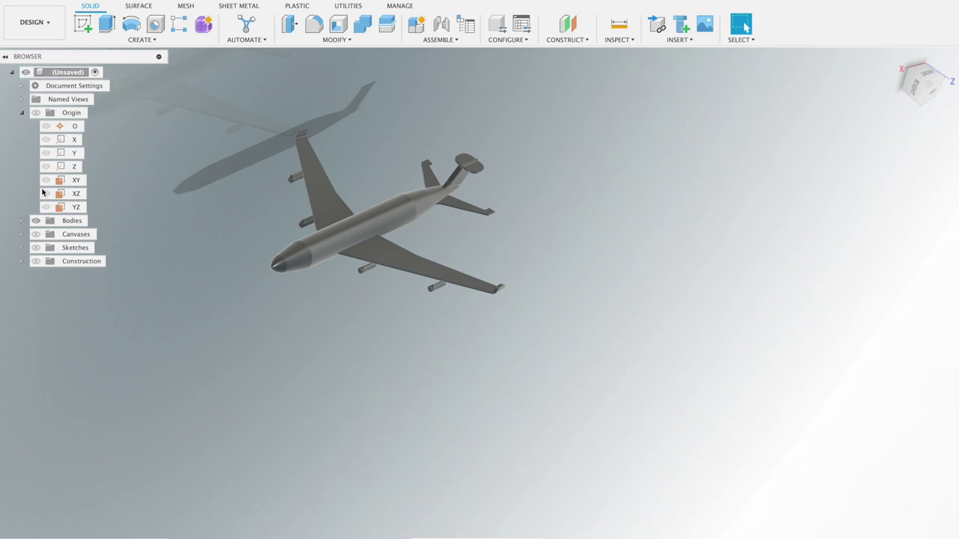
pyautogui.click(23, 112)
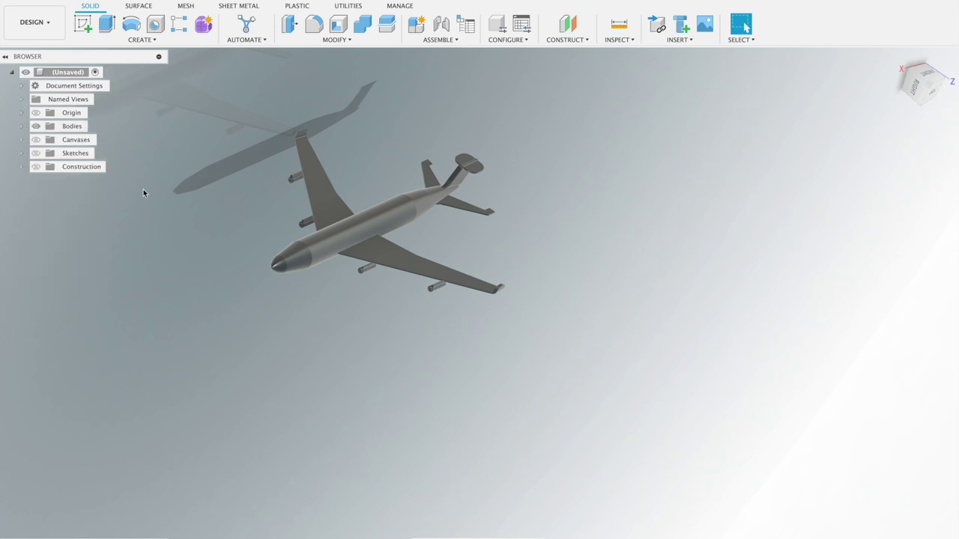
# Recentre the view on the aircraft and window-select its bodies.
pyautogui.scroll(2, 183, 204)
pyautogui.scroll(2, 239, 248)
pyautogui.scroll(2, 253, 250)
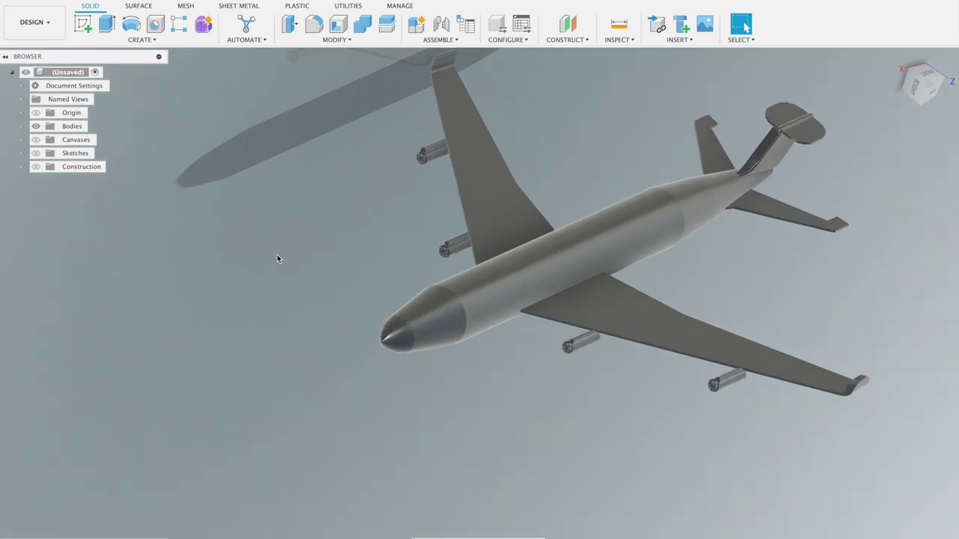
pyautogui.moveTo(802, 253)
pyautogui.mouseDown(button='middle')
pyautogui.moveTo(651, 314)
pyautogui.moveTo(642, 295)
pyautogui.moveTo(615, 300)
pyautogui.mouseUp(button='middle')
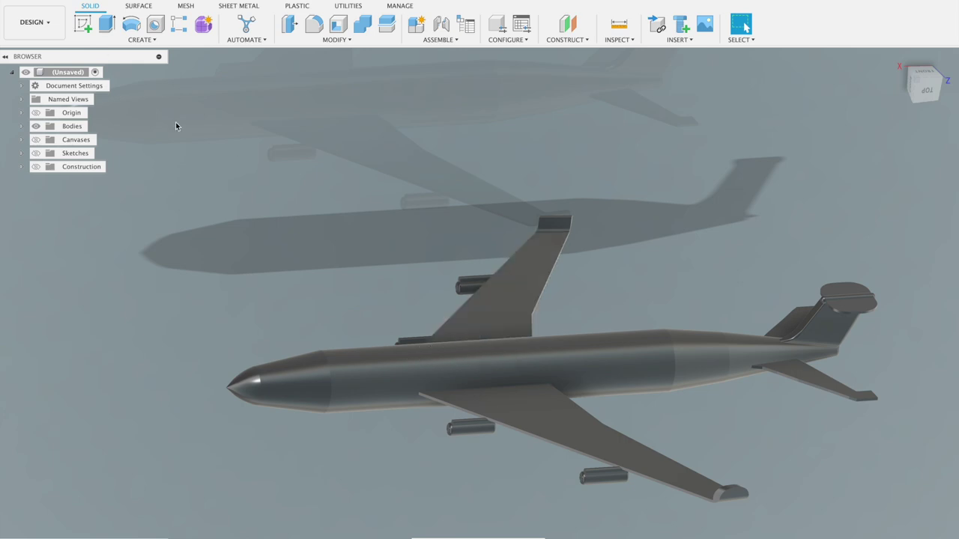
pyautogui.scroll(-2, 239, 160)
pyautogui.moveTo(255, 120); pyautogui.dragTo(737, 516)
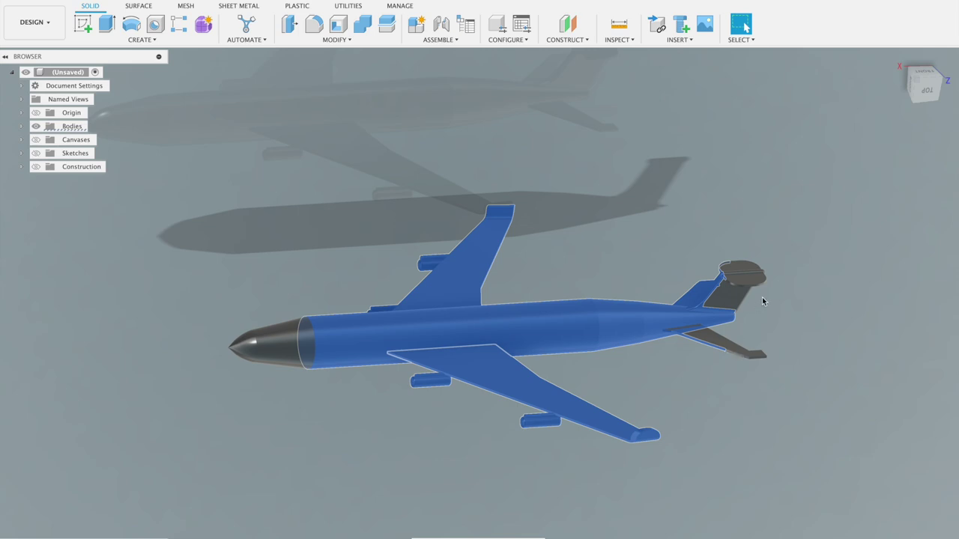
# Select the whole aircraft and bring up the Modify > Appearance library.
pyautogui.click(821, 258)
pyautogui.moveTo(848, 226)
pyautogui.mouseDown()
pyautogui.moveTo(199, 427)
pyautogui.moveTo(160, 424)
pyautogui.mouseUp()
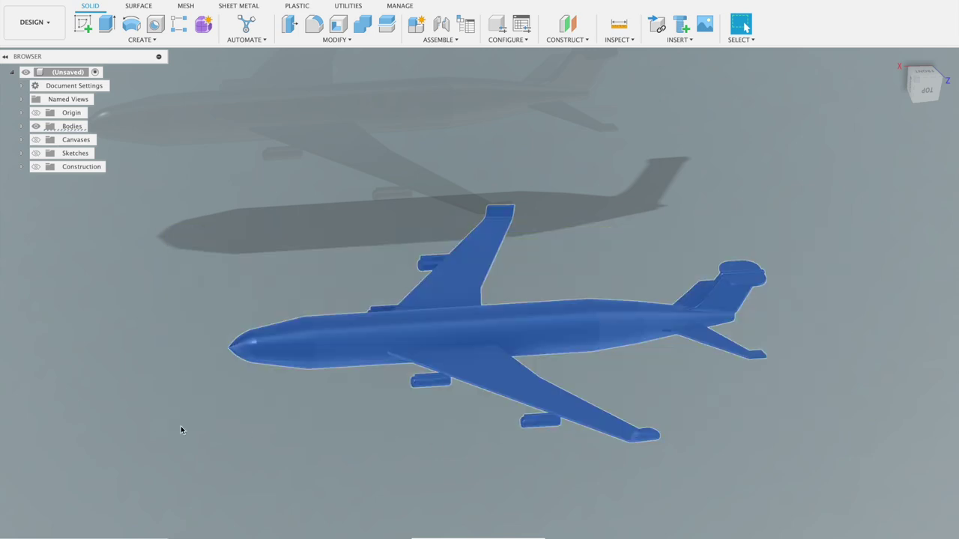
pyautogui.click(323, 40)
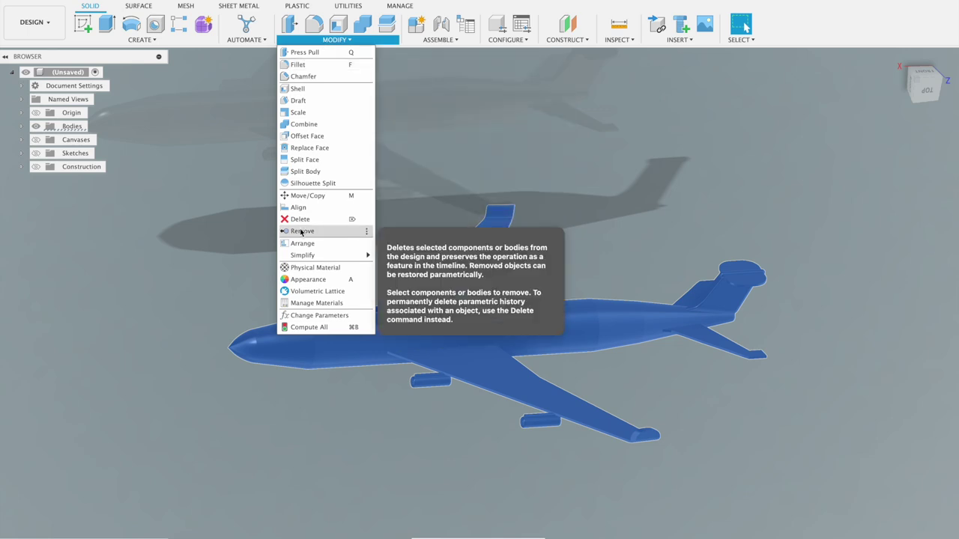
pyautogui.click(309, 280)
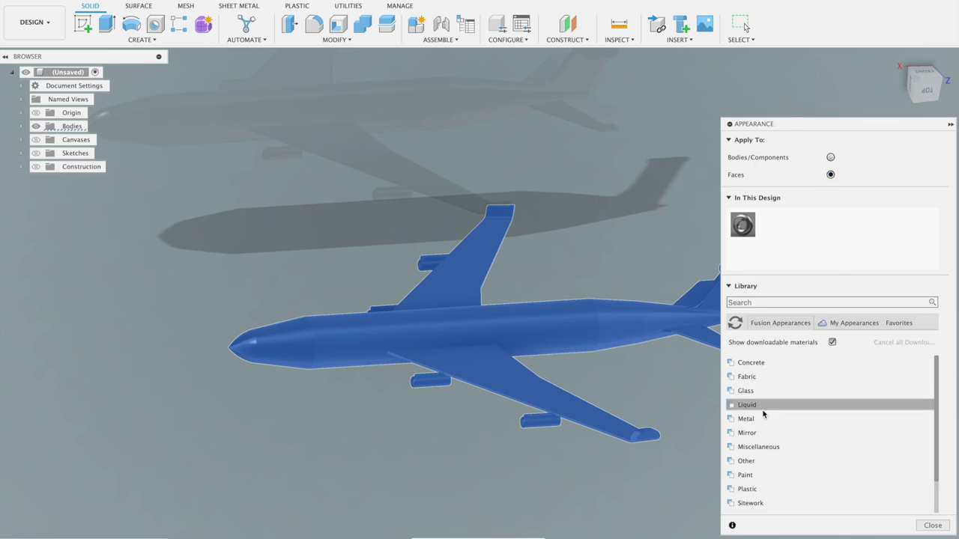
# Expand Metal > Brass and apply polished brass to the aircraft.
pyautogui.click(773, 416)
pyautogui.click(772, 452)
pyautogui.click(773, 454)
pyautogui.click(773, 454)
pyautogui.moveTo(757, 499); pyautogui.dragTo(548, 344)
pyautogui.scroll(-2, 615, 197)
pyautogui.keyDown('shift'); pyautogui.moveTo(618, 198); pyautogui.dragTo(675, 292, button='middle'); pyautogui.keyUp('shift')
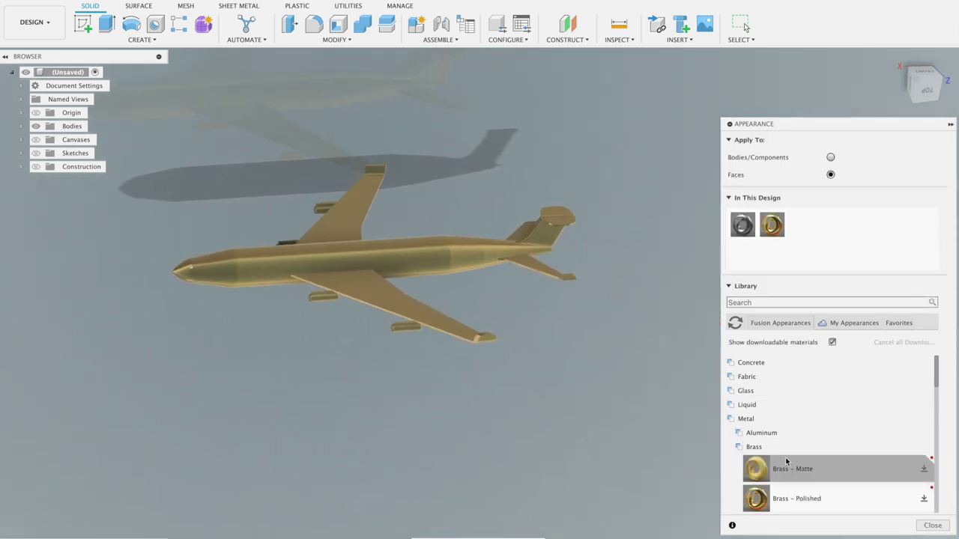
pyautogui.moveTo(936, 382)
pyautogui.mouseDown()
pyautogui.moveTo(936, 431)
pyautogui.moveTo(936, 373)
pyautogui.mouseUp()
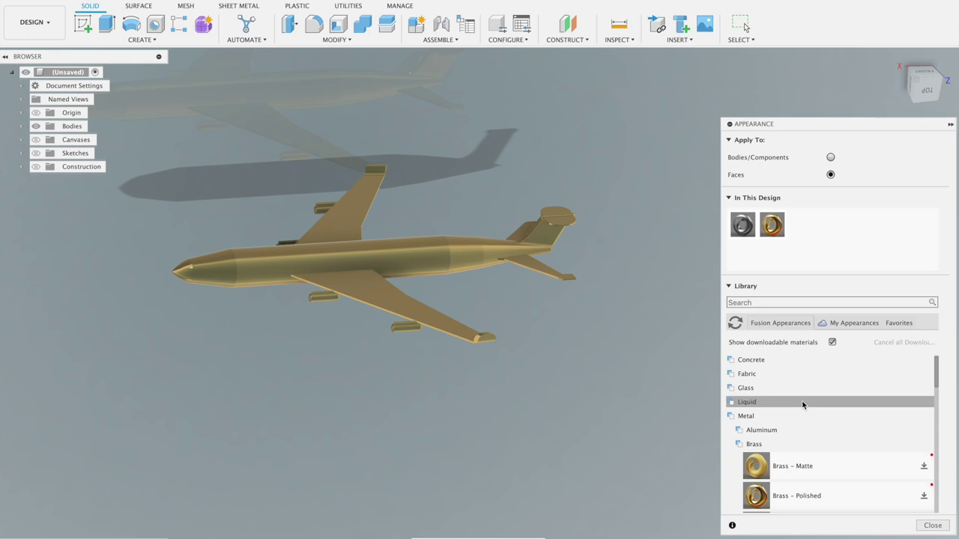
# Under Glass > Color Density, apply blue heavy-colour glass to the fuselage and light-colour glass to the nose cone.
pyautogui.click(782, 392)
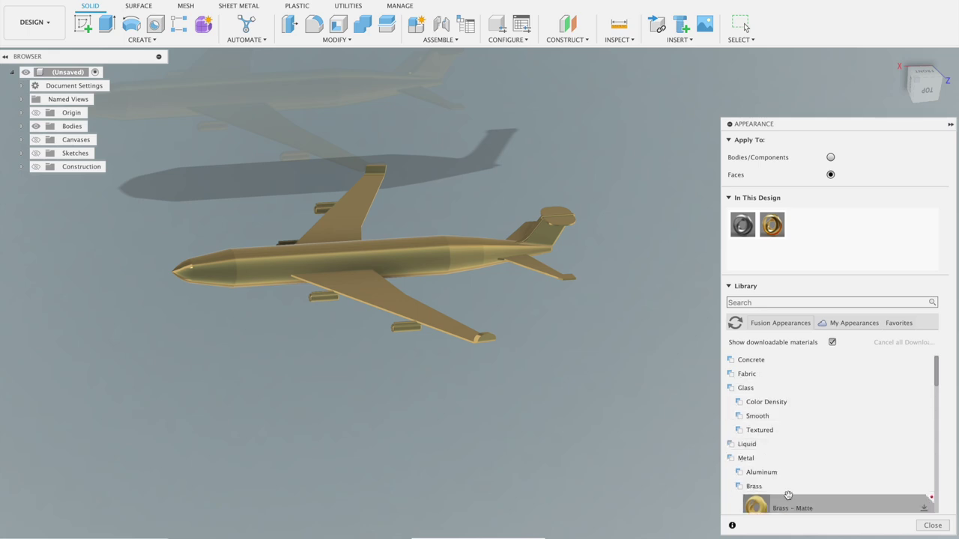
pyautogui.click(766, 402)
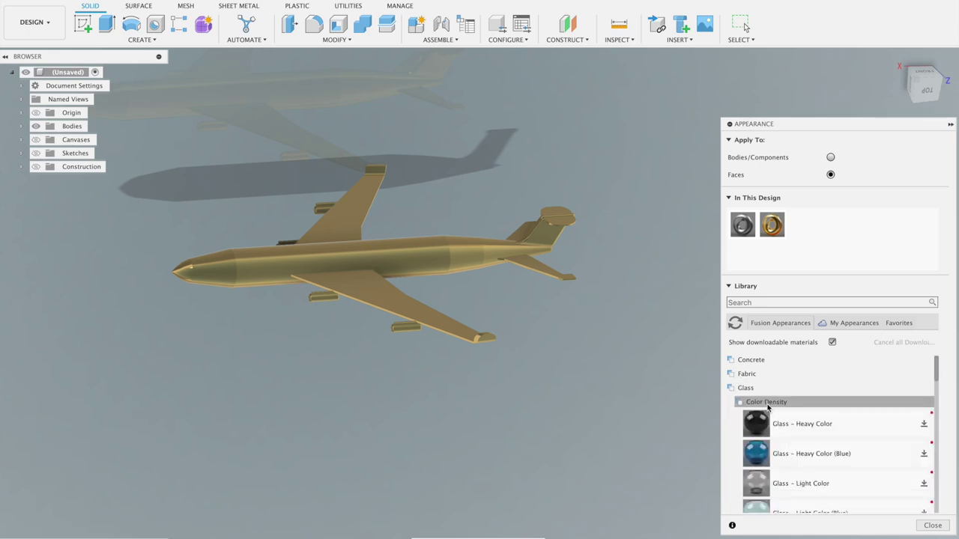
pyautogui.moveTo(758, 453); pyautogui.dragTo(420, 263)
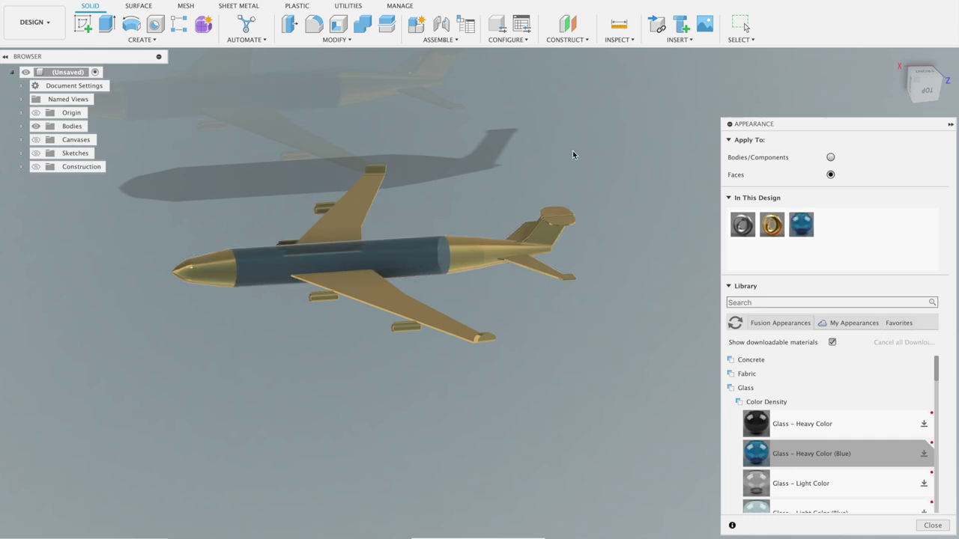
pyautogui.moveTo(766, 491); pyautogui.dragTo(213, 276)
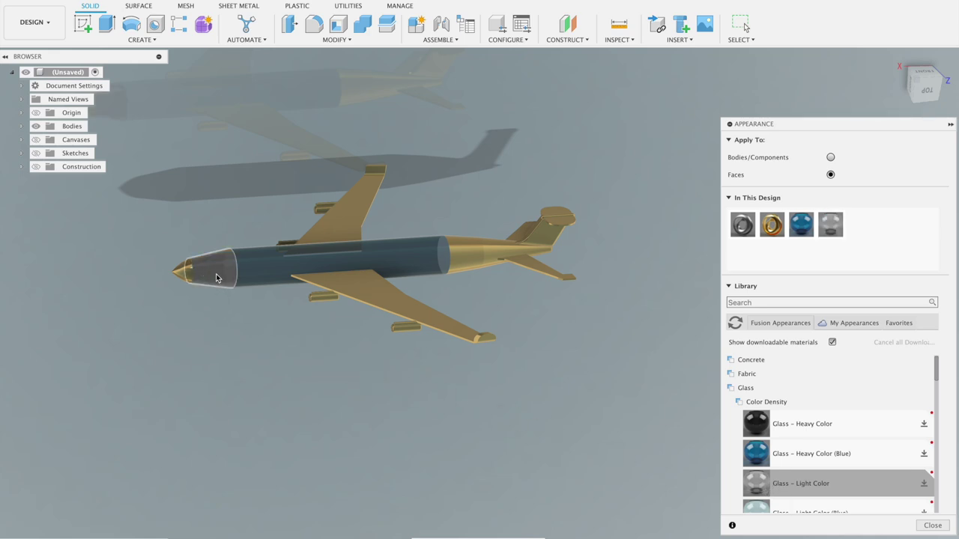
# Apply dark Glass – Heavy Color to the fuselage and Heavy Color (Blue) to the lower wing.
pyautogui.moveTo(757, 424); pyautogui.dragTo(421, 263)
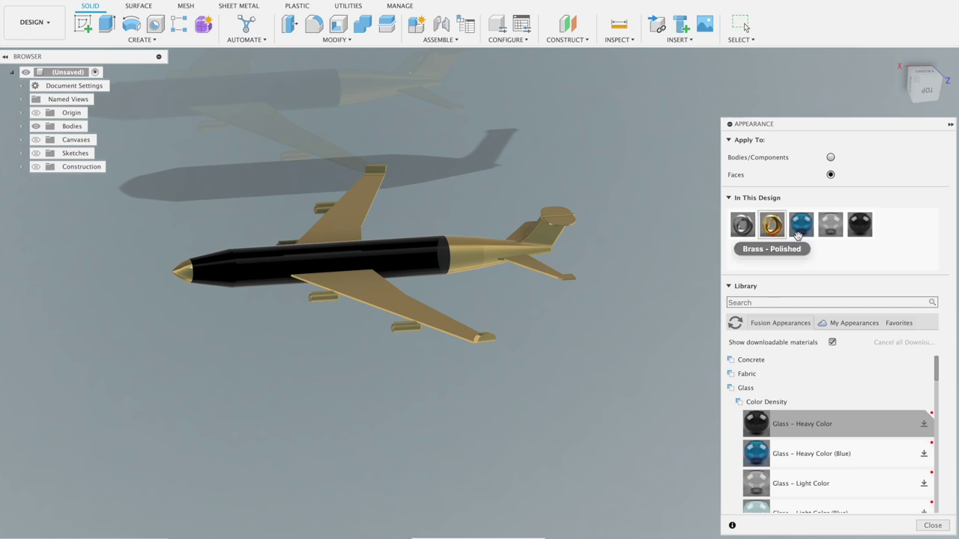
pyautogui.moveTo(801, 224); pyautogui.dragTo(373, 305)
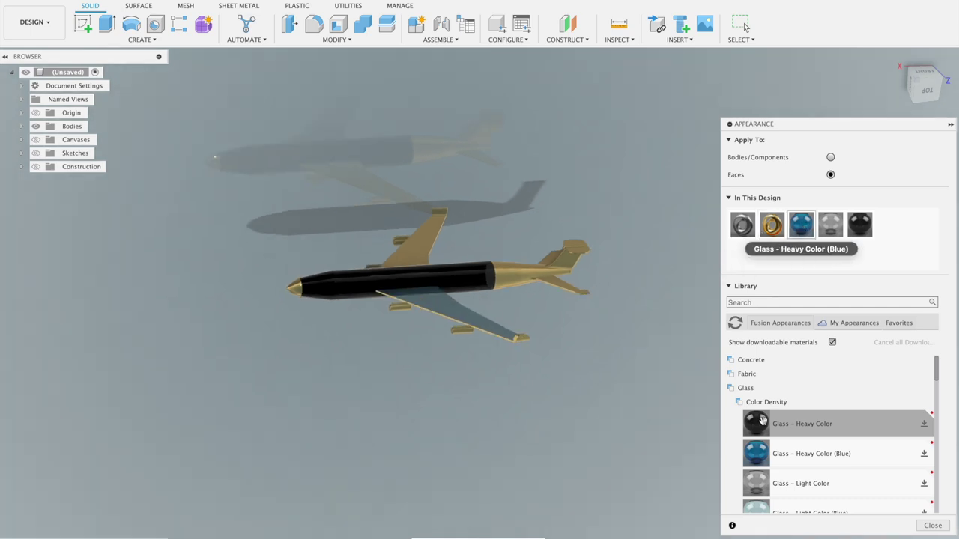
pyautogui.scroll(-1, 804, 457)
pyautogui.scroll(-3, 816, 453)
pyautogui.scroll(-4, 830, 452)
pyautogui.scroll(3, 787, 400)
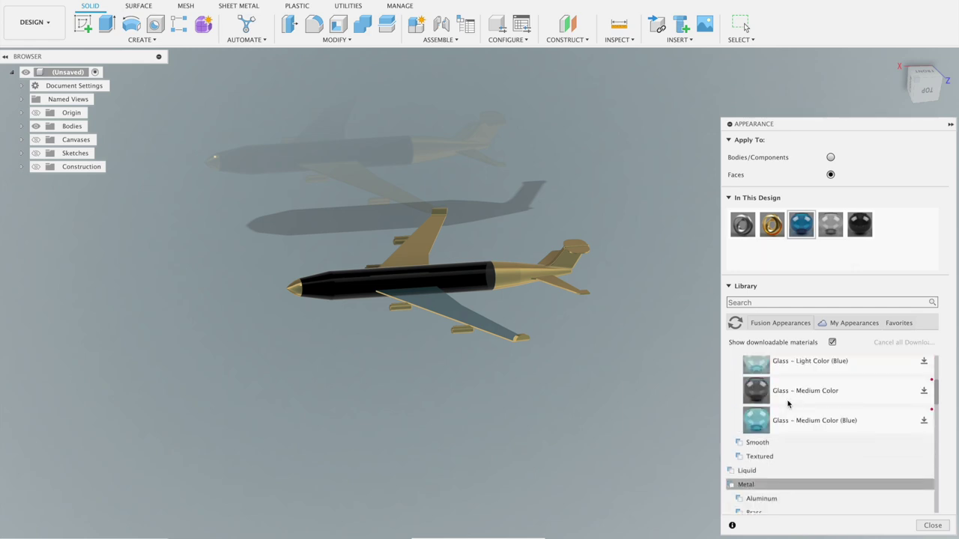
pyautogui.scroll(2, 794, 420)
pyautogui.scroll(2, 800, 430)
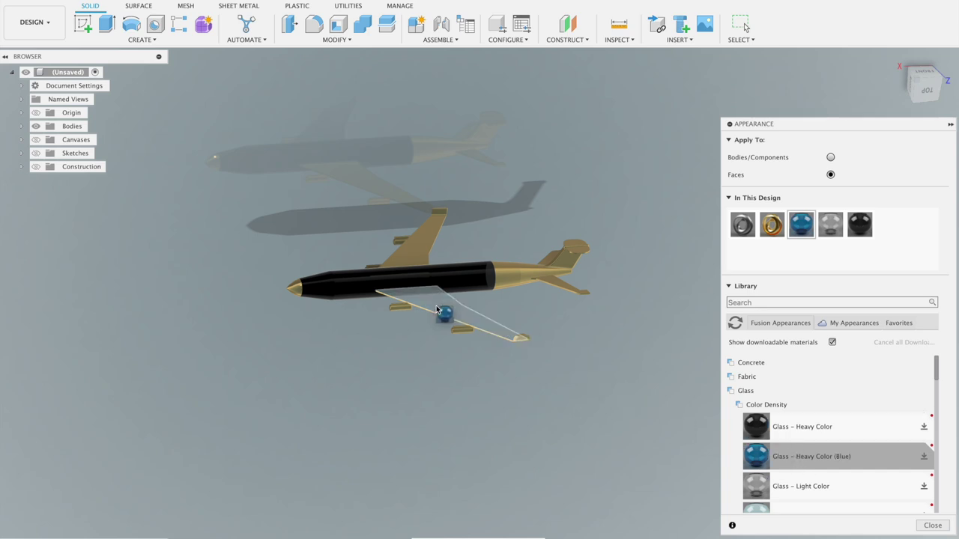
pyautogui.moveTo(602, 376); pyautogui.dragTo(546, 331)
# Apply Iron - Cast from Metal > Iron onto the lower wing.
pyautogui.scroll(-5, 790, 464)
pyautogui.scroll(-3, 790, 464)
pyautogui.scroll(-2, 789, 465)
pyautogui.scroll(-3, 790, 464)
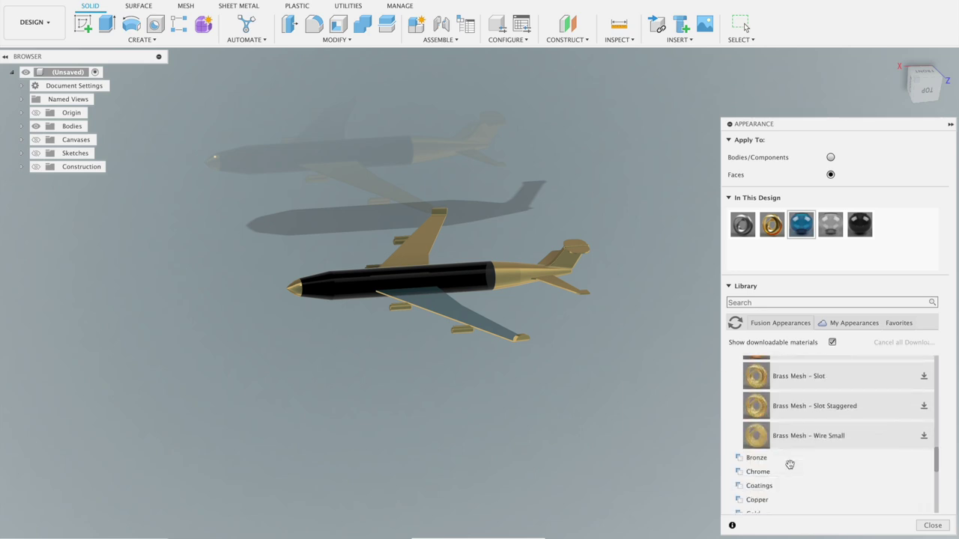
pyautogui.scroll(-3, 790, 464)
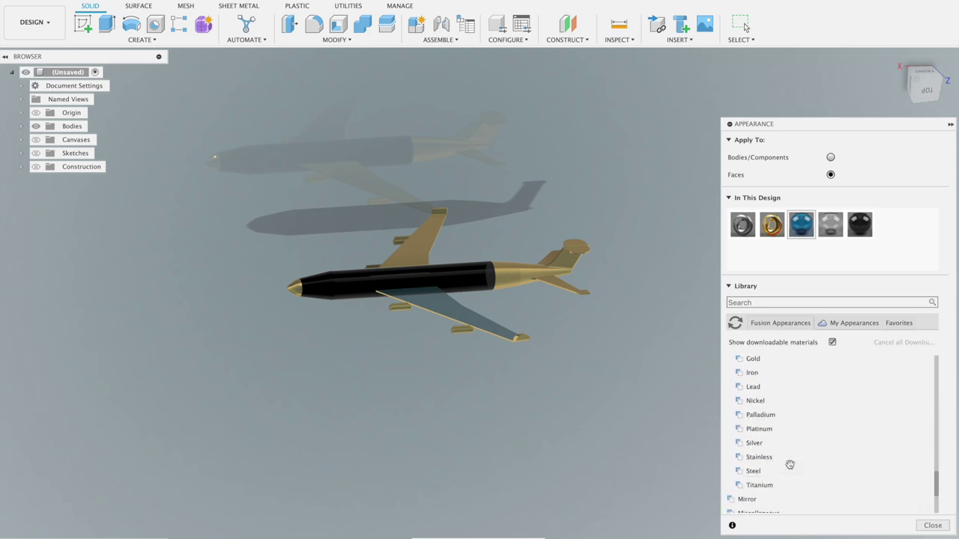
pyautogui.click(769, 378)
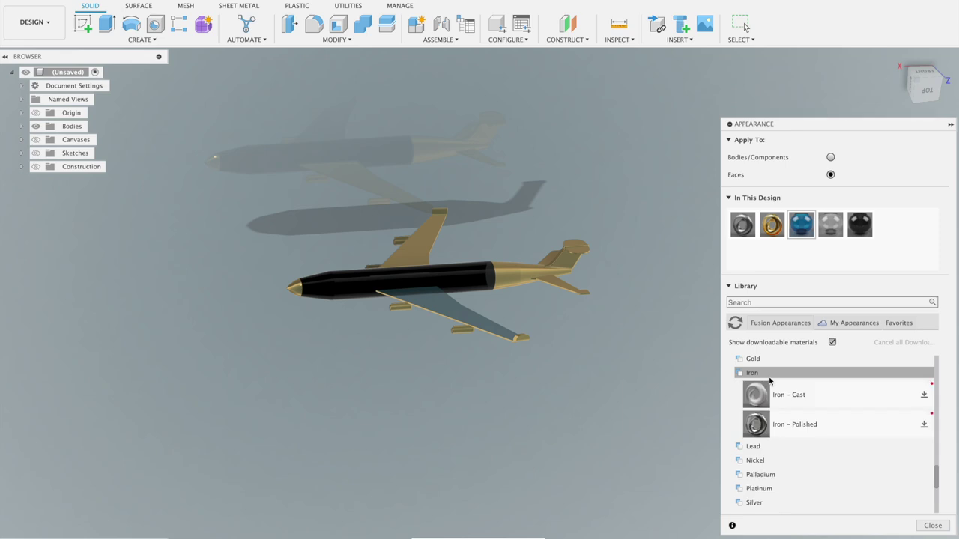
pyautogui.moveTo(758, 395)
pyautogui.mouseDown()
pyautogui.moveTo(535, 330)
pyautogui.moveTo(454, 317)
pyautogui.mouseUp()
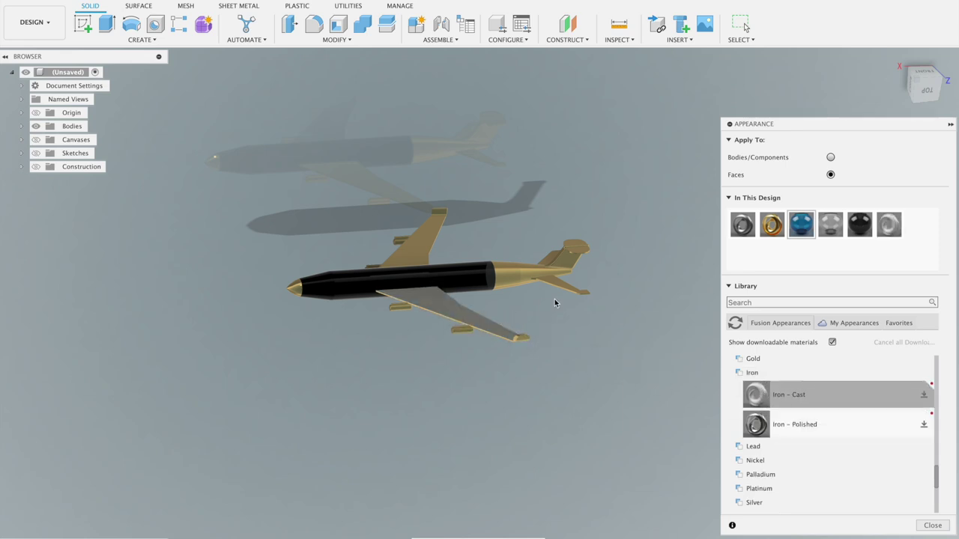
# Put Chrome – Black on the upper wing and Chrome on the lower wing, then close the Appearance settings.
pyautogui.click(766, 448)
pyautogui.scroll(2, 762, 468)
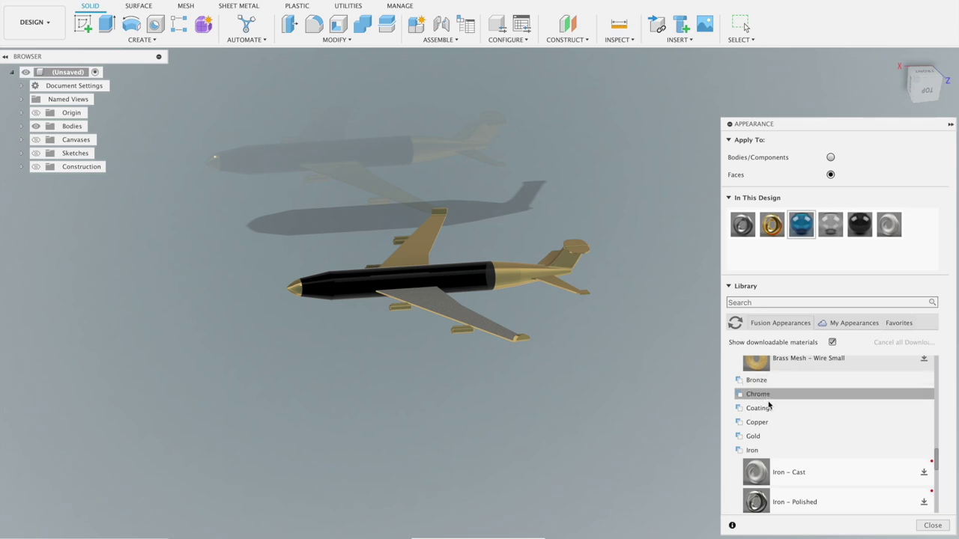
pyautogui.click(768, 401)
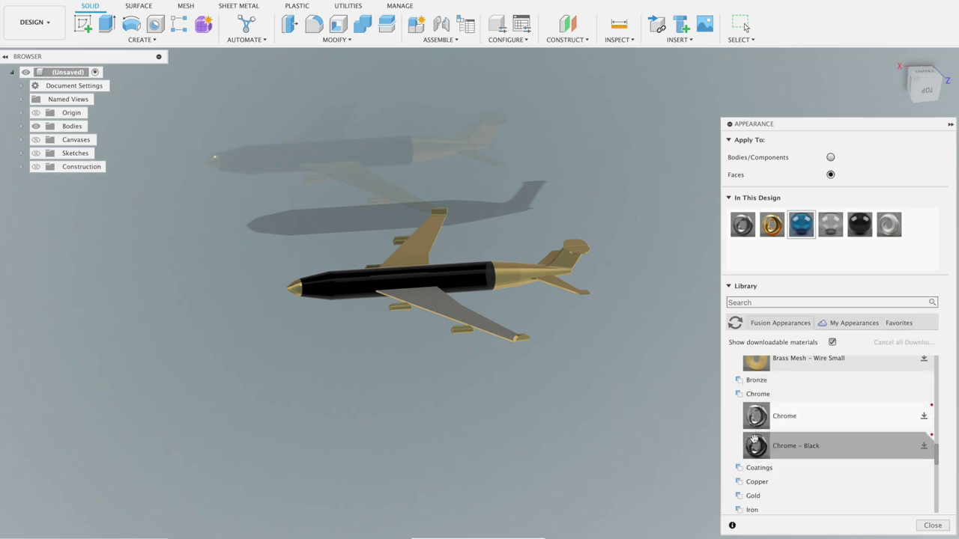
pyautogui.moveTo(733, 438); pyautogui.dragTo(423, 244)
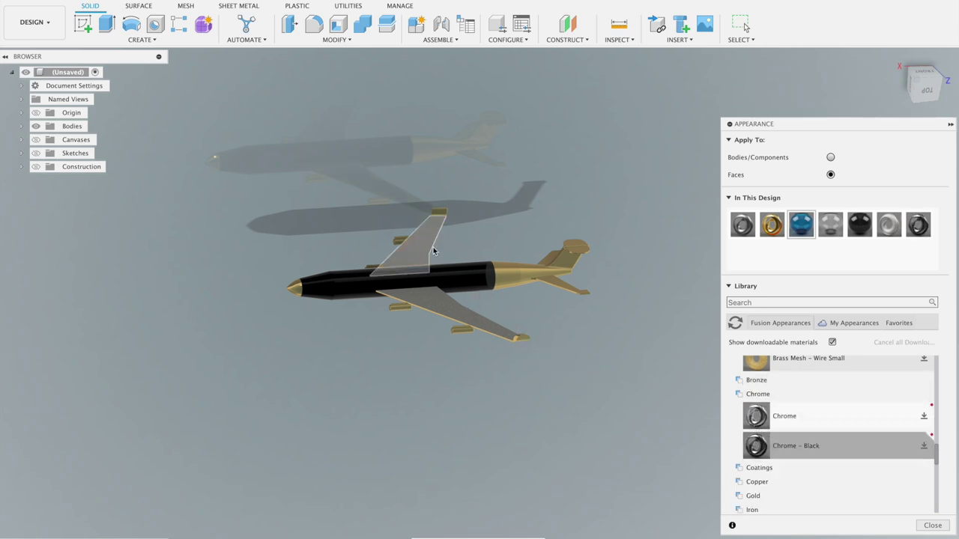
pyautogui.moveTo(755, 416); pyautogui.dragTo(451, 310)
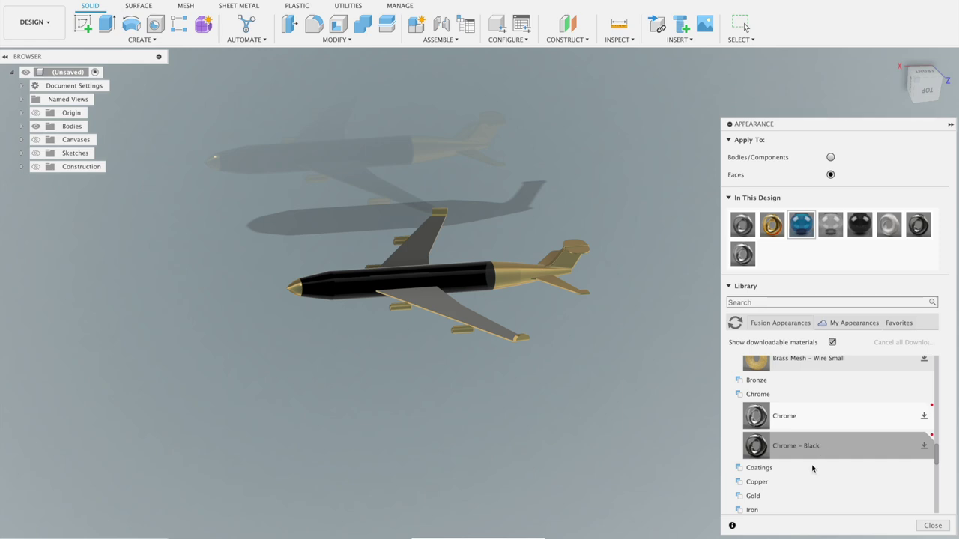
pyautogui.scroll(3, 822, 413)
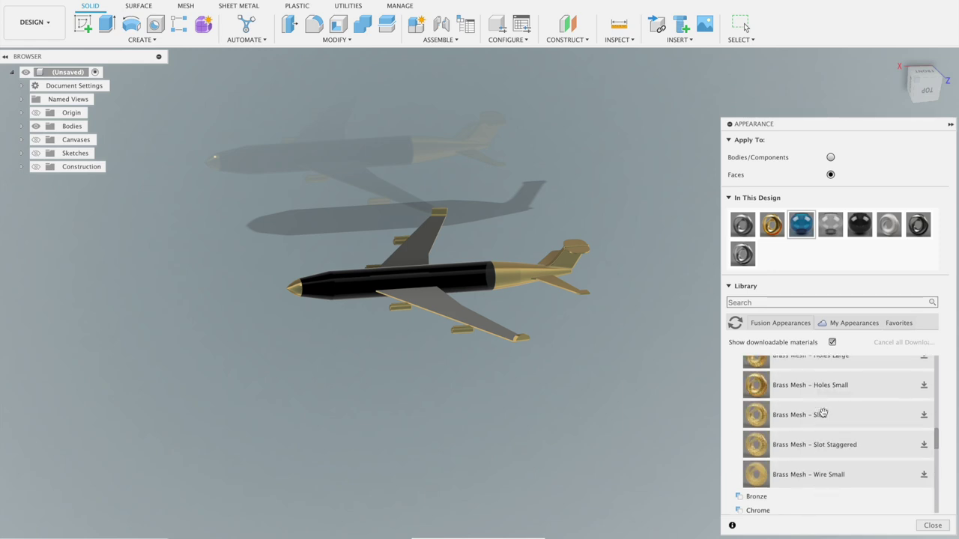
pyautogui.click(933, 526)
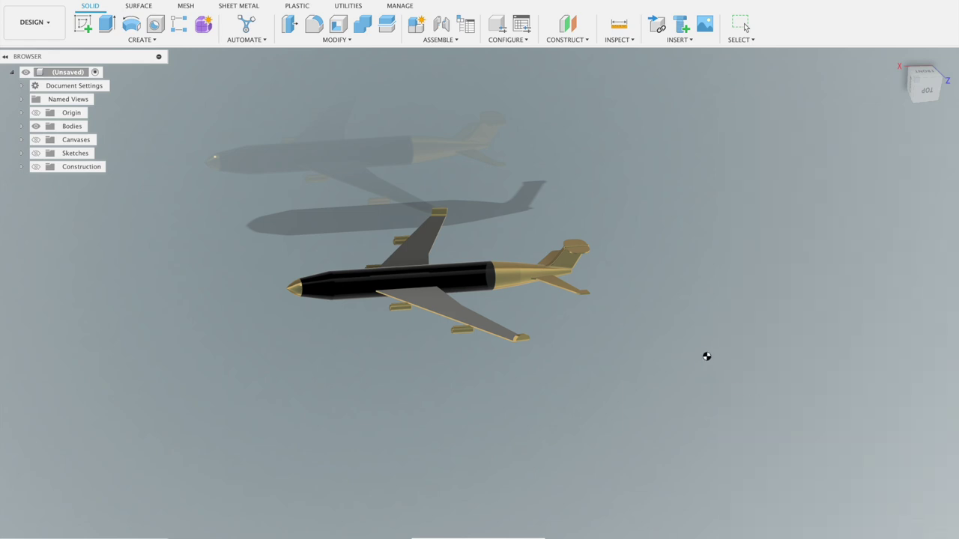
# Apply Iron - Cast to the whole airplane body via Modify > Appearance, keeping existing face appearances.
pyautogui.keyDown('shift'); pyautogui.moveTo(701, 340); pyautogui.dragTo(717, 368, button='middle'); pyautogui.keyUp('shift')
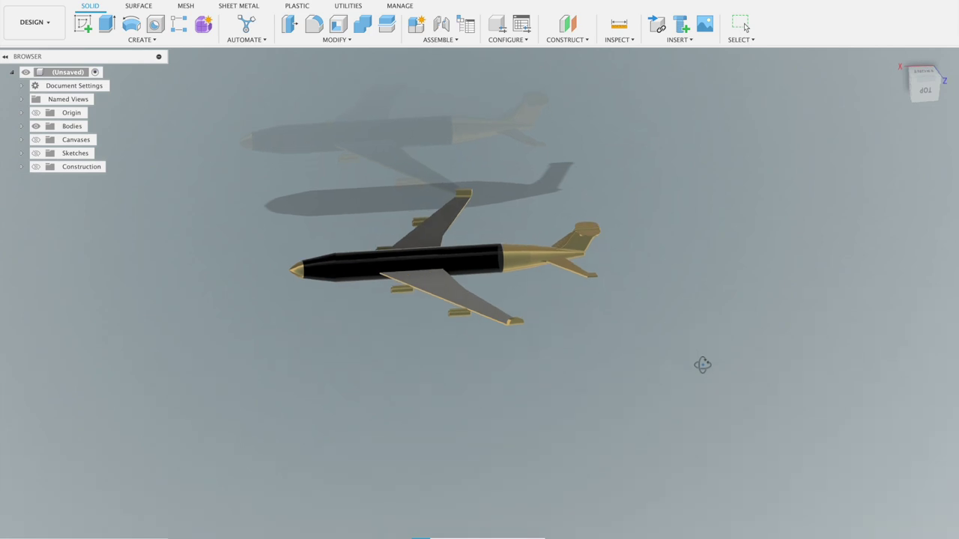
pyautogui.keyDown('shift'); pyautogui.moveTo(717, 368); pyautogui.dragTo(716, 370, button='middle'); pyautogui.keyUp('shift')
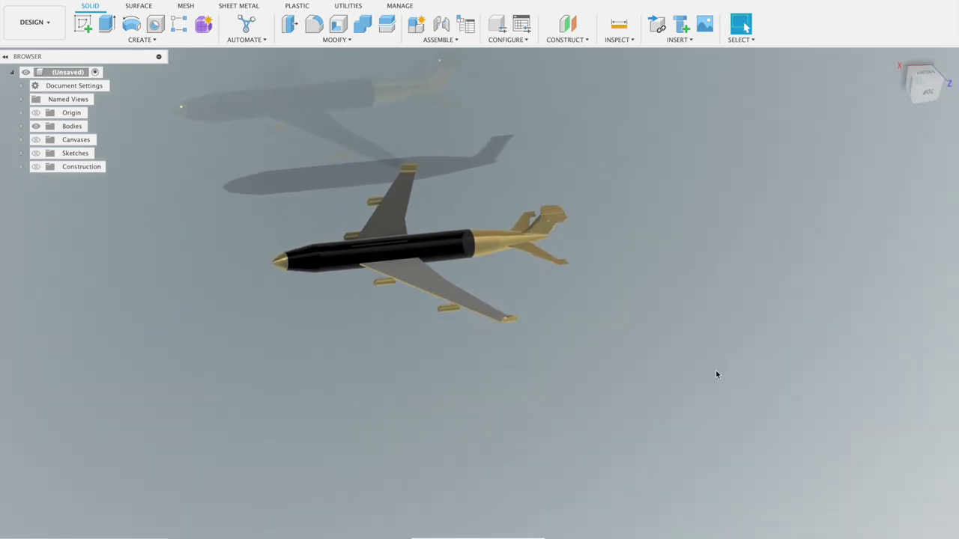
pyautogui.scroll(2, 637, 318)
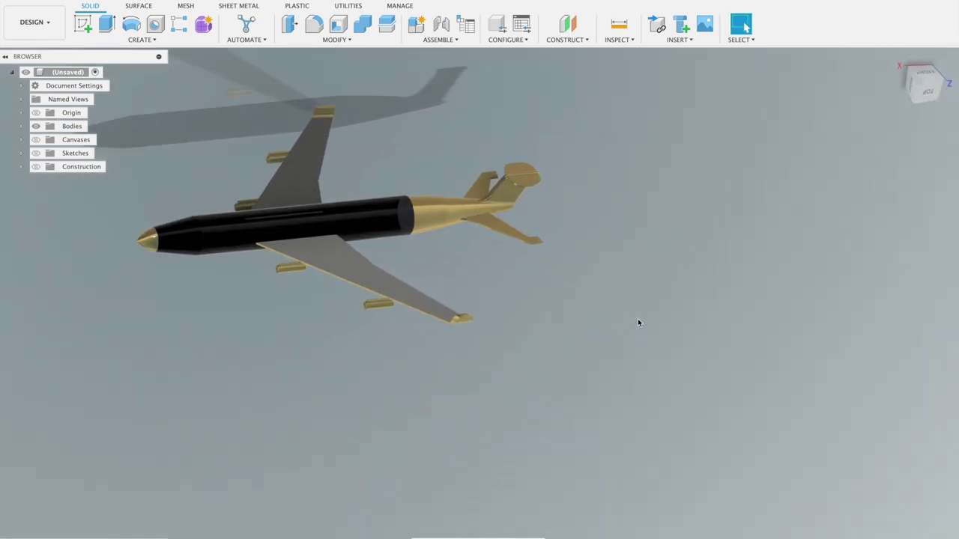
pyautogui.click(336, 39)
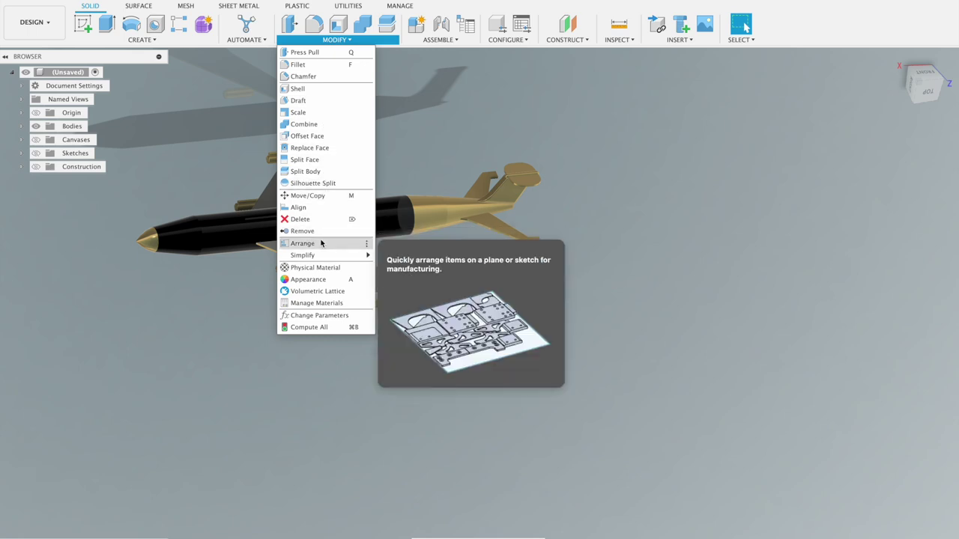
pyautogui.click(323, 280)
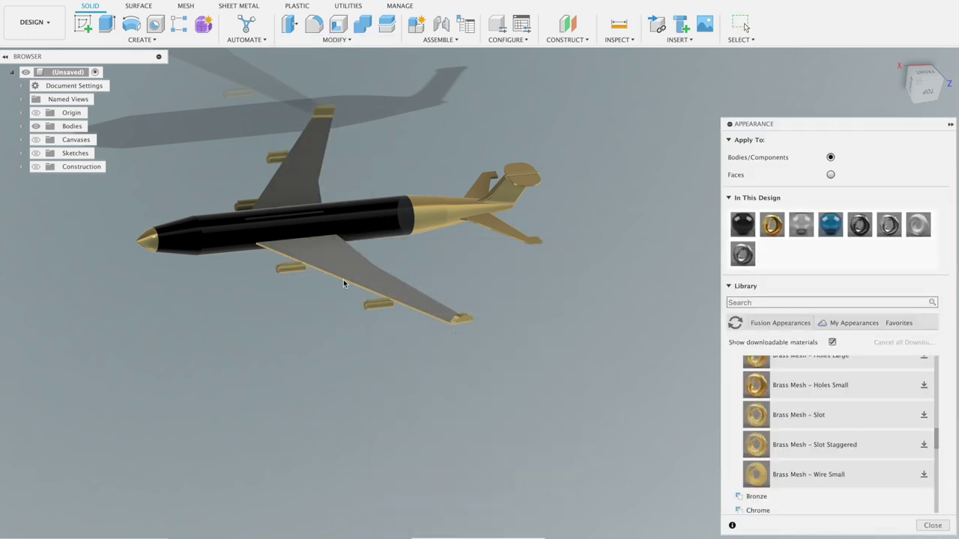
pyautogui.moveTo(915, 229); pyautogui.dragTo(313, 220)
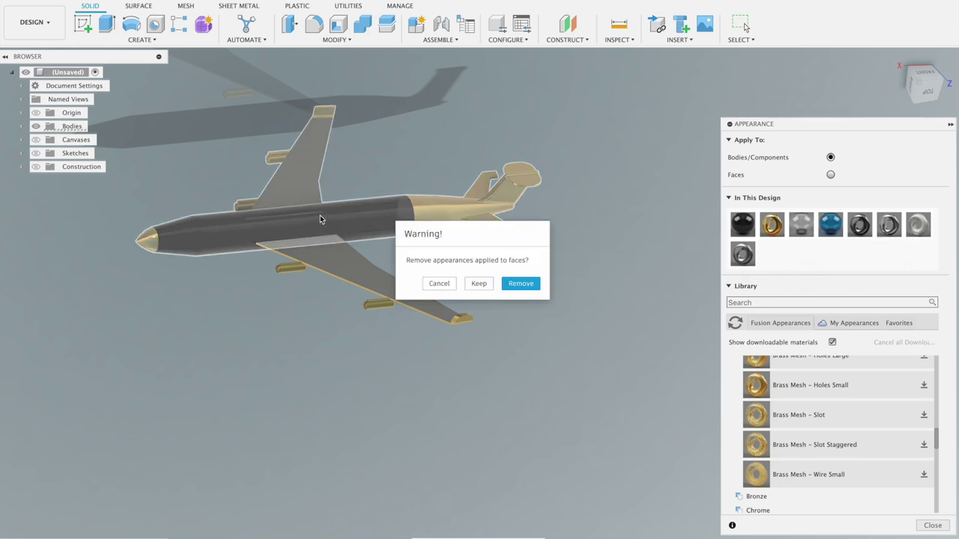
pyautogui.click(472, 285)
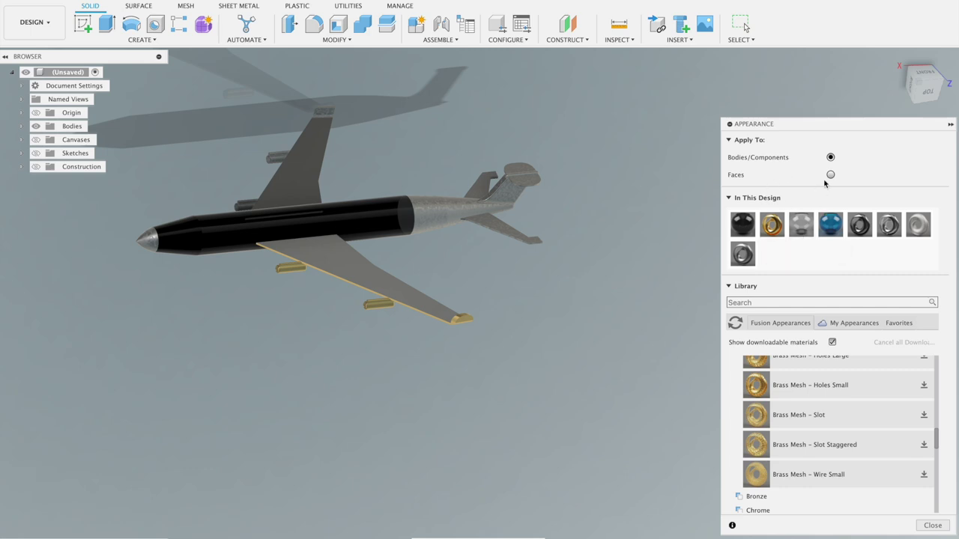
# Apply Brass - Polished to the middle fuselage and try it on the tail area.
pyautogui.moveTo(772, 228); pyautogui.dragTo(346, 210)
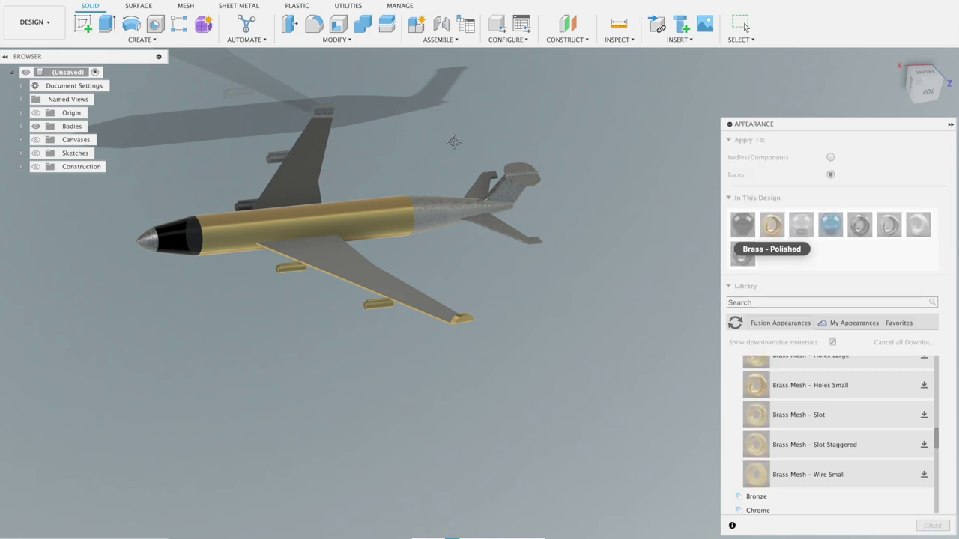
pyautogui.moveTo(449, 142); pyautogui.dragTo(457, 146, button='middle')
pyautogui.moveTo(775, 231); pyautogui.dragTo(292, 174)
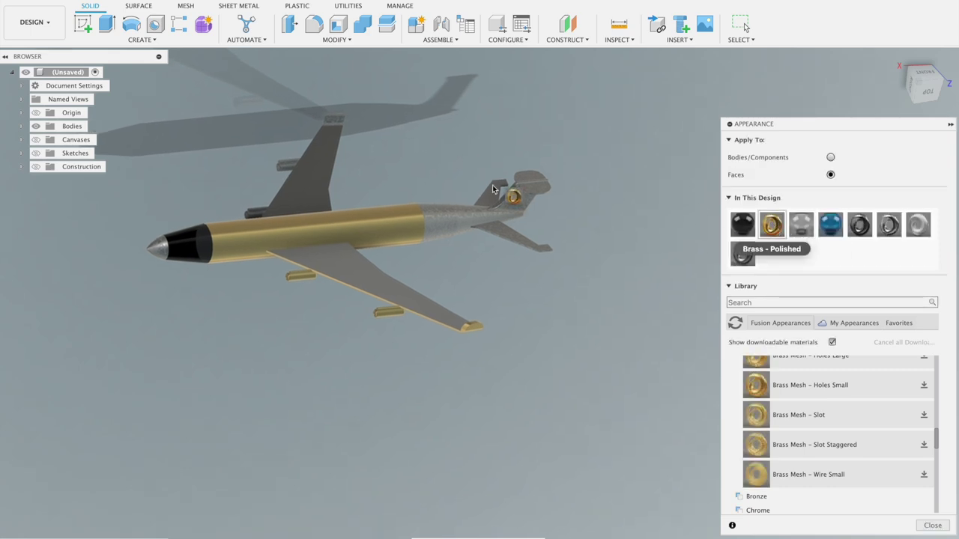
pyautogui.moveTo(285, 164); pyautogui.dragTo(276, 161)
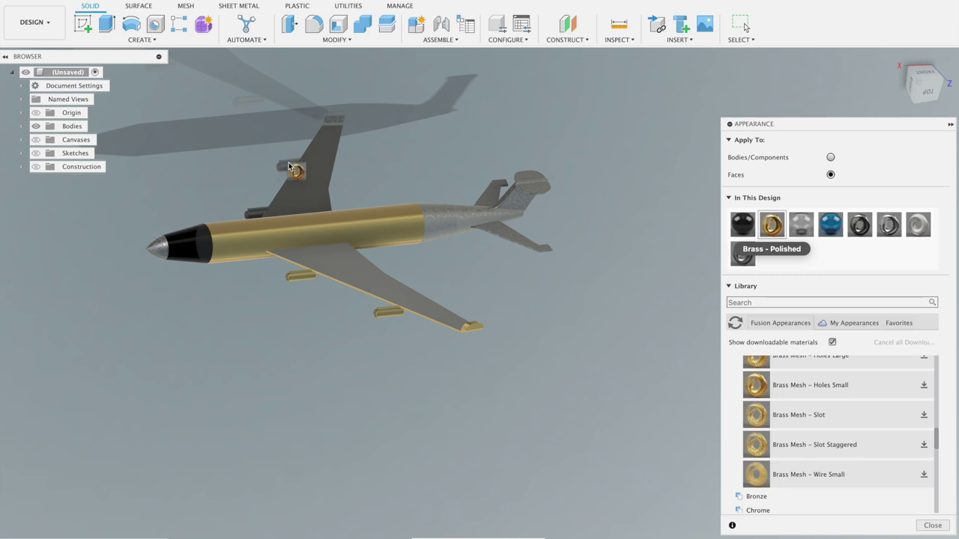
pyautogui.moveTo(275, 161)
pyautogui.mouseDown()
pyautogui.moveTo(480, 141)
pyautogui.moveTo(495, 149)
pyautogui.mouseUp()
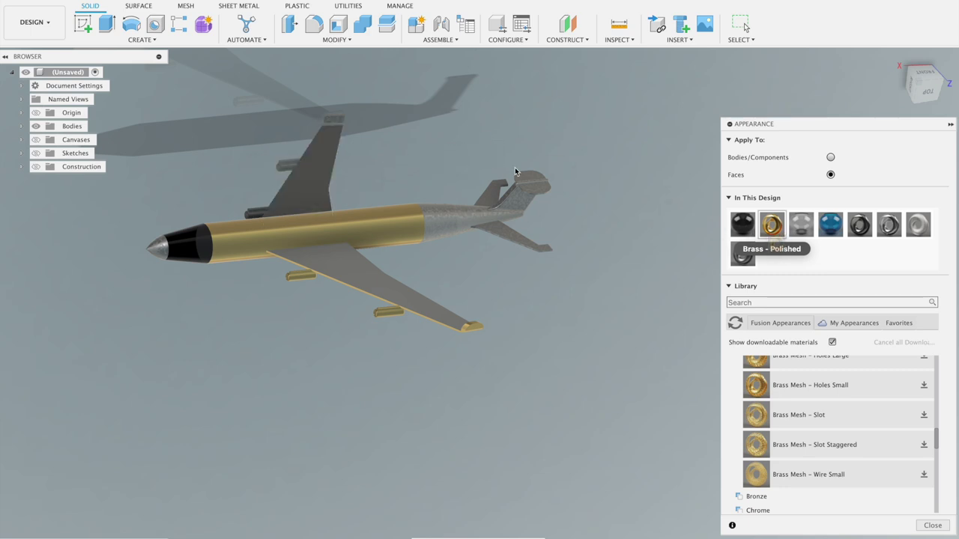
pyautogui.moveTo(917, 225)
pyautogui.mouseDown()
pyautogui.moveTo(806, 266)
pyautogui.moveTo(391, 320)
pyautogui.mouseUp()
pyautogui.moveTo(496, 276)
pyautogui.keyDown('shift'); pyautogui.mouseDown(button='middle')
pyautogui.moveTo(527, 262)
pyautogui.moveTo(532, 289)
pyautogui.mouseUp(button='middle'); pyautogui.keyUp('shift')
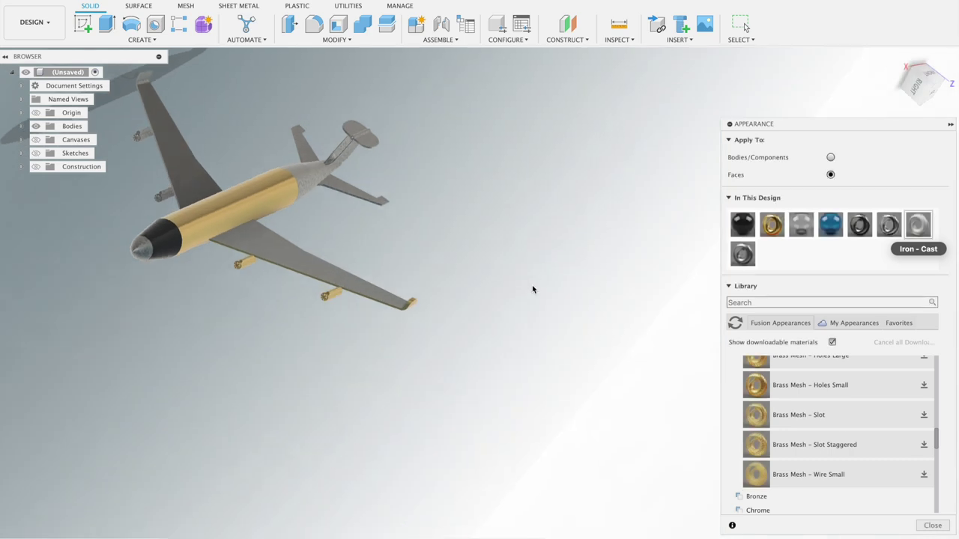
# Launch QuickTime Player through the system search.
pyautogui.press('super+space')
pyautogui.write('qui')
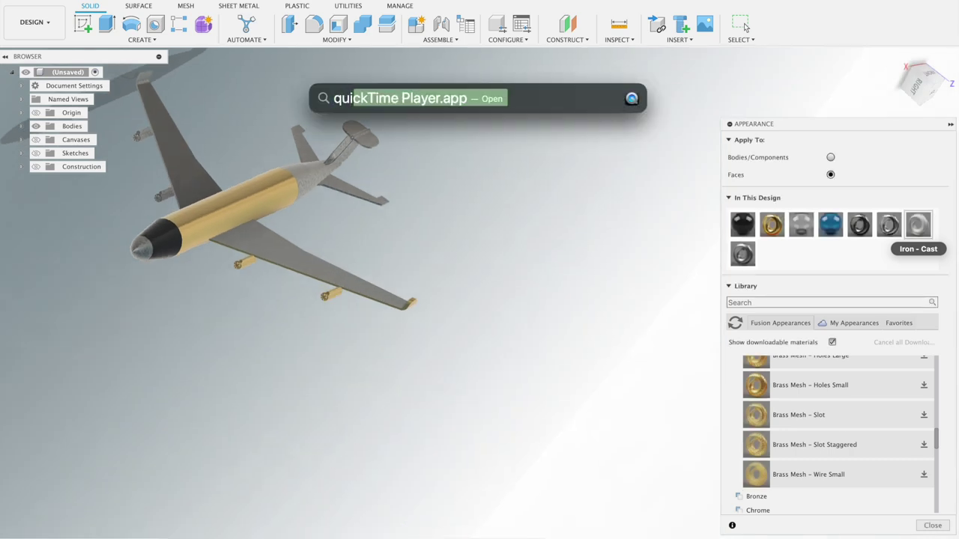
pyautogui.press('Return')
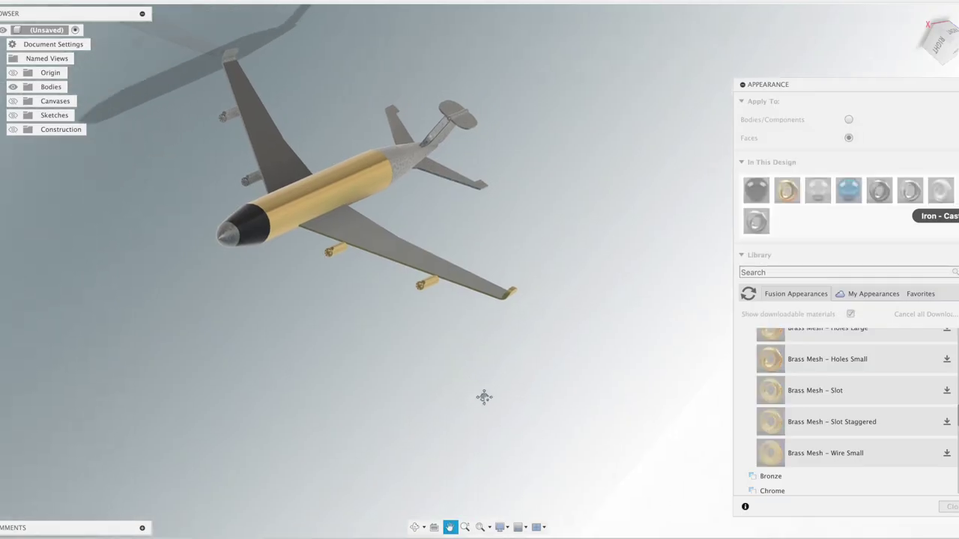
# Apply Iron - Cast to the wing and whole body, removing the gold and black face appearances.
pyautogui.moveTo(335, 365); pyautogui.dragTo(390, 363)
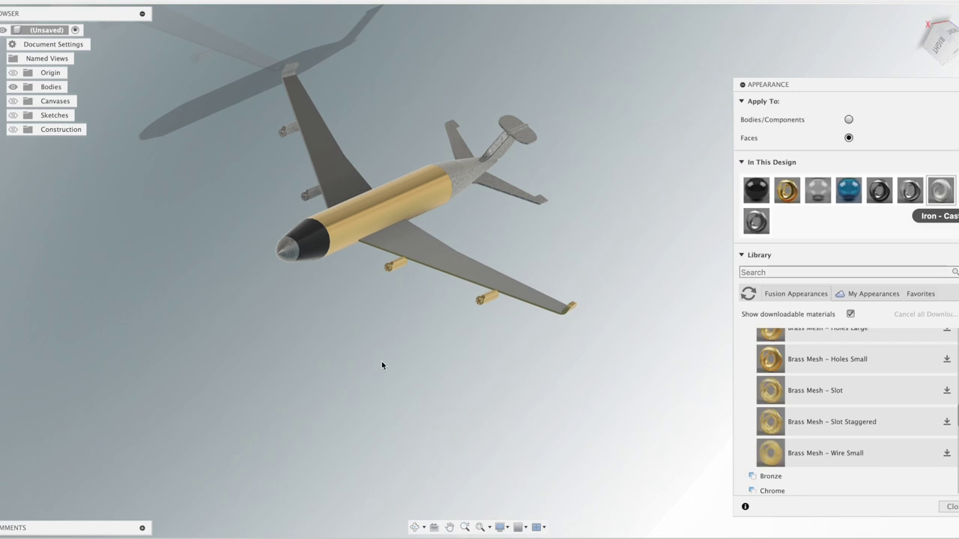
pyautogui.moveTo(331, 328)
pyautogui.mouseDown(button='middle')
pyautogui.moveTo(300, 413)
pyautogui.moveTo(256, 364)
pyautogui.moveTo(275, 400)
pyautogui.mouseUp(button='middle')
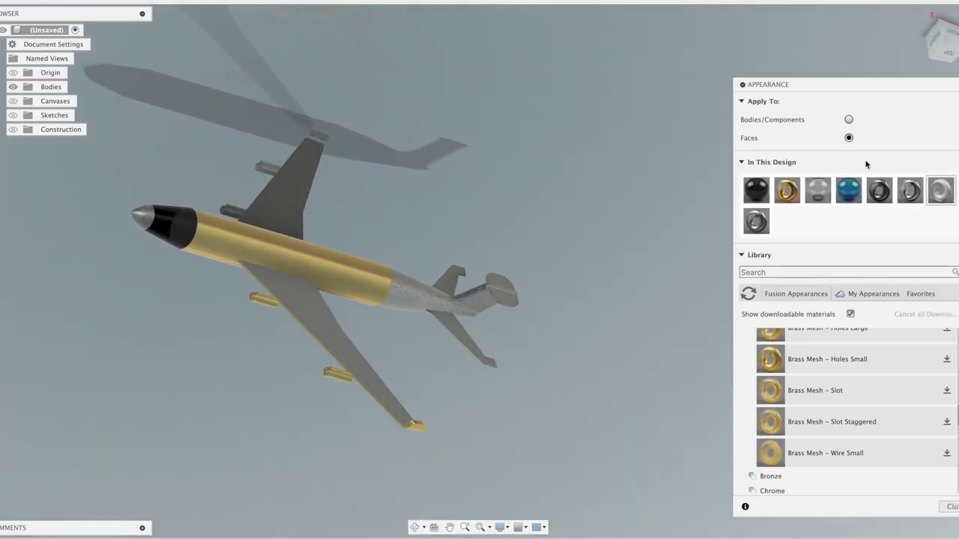
pyautogui.moveTo(940, 190); pyautogui.dragTo(316, 279)
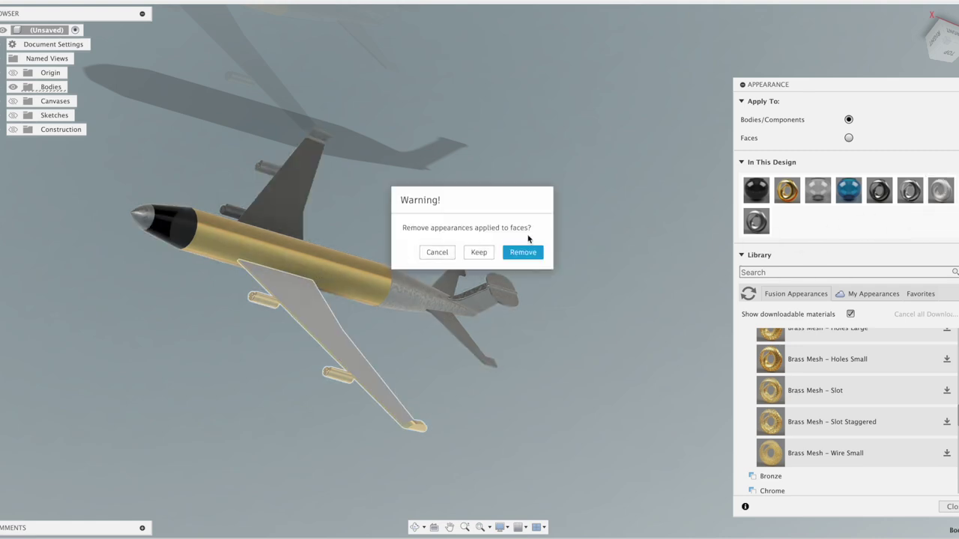
pyautogui.click(526, 251)
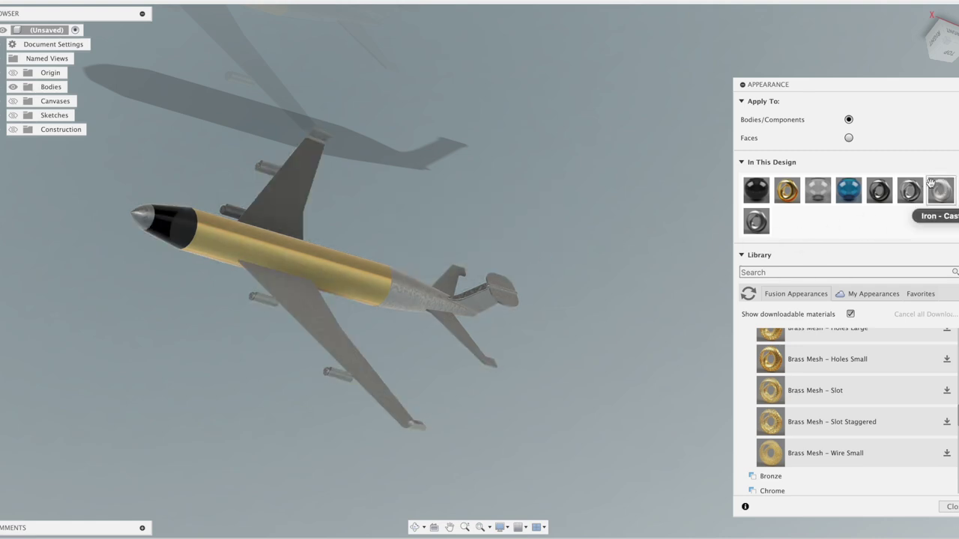
pyautogui.moveTo(830, 231); pyautogui.dragTo(322, 274)
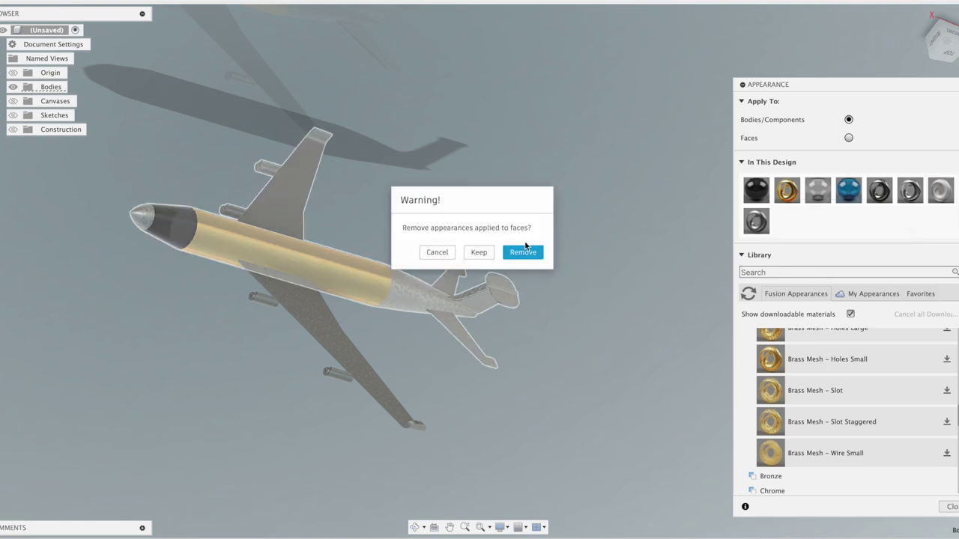
pyautogui.press('Return')
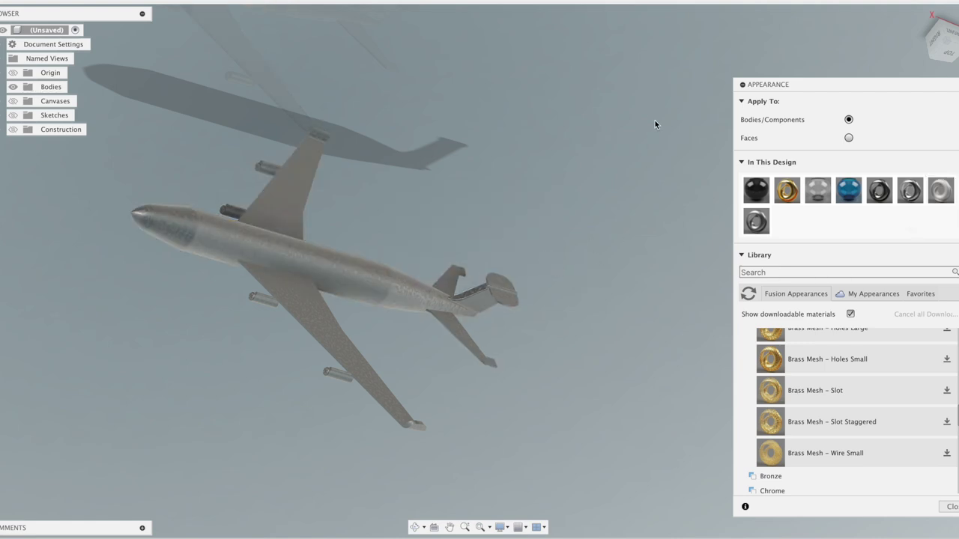
pyautogui.keyDown('shift'); pyautogui.moveTo(575, 180); pyautogui.dragTo(538, 178, button='middle'); pyautogui.keyUp('shift')
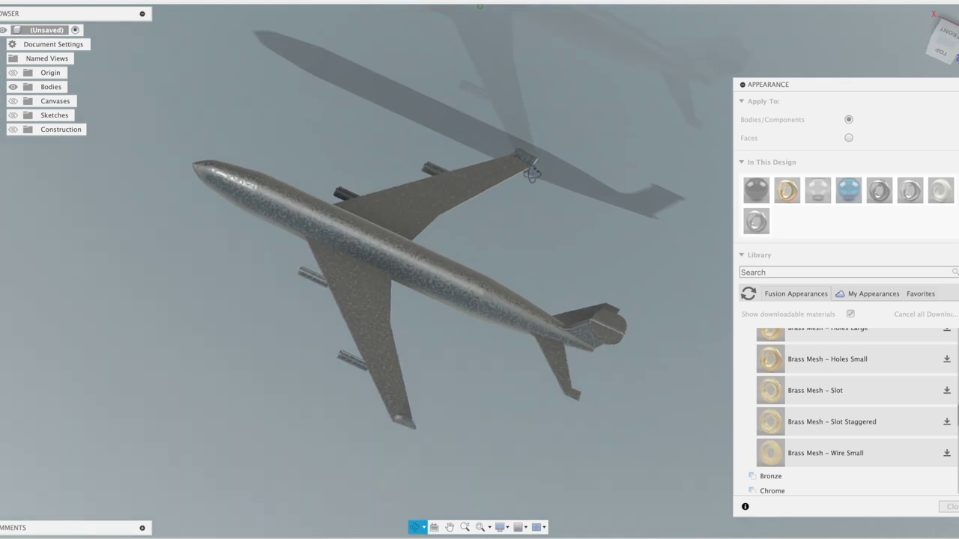
# Preview a dark glass appearance on the fuselage.
pyautogui.keyDown('shift'); pyautogui.moveTo(538, 177); pyautogui.dragTo(783, 141, button='middle'); pyautogui.keyUp('shift')
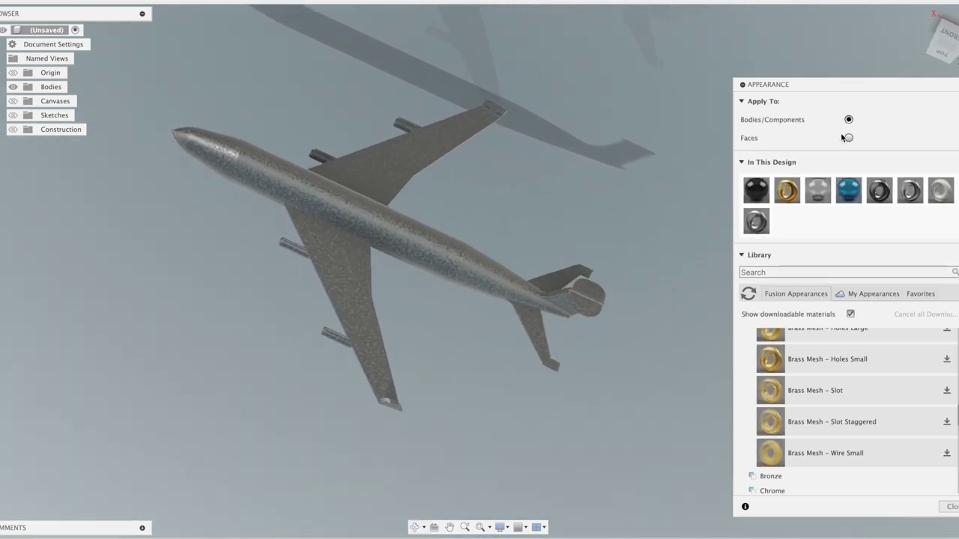
pyautogui.scroll(-5, 847, 375)
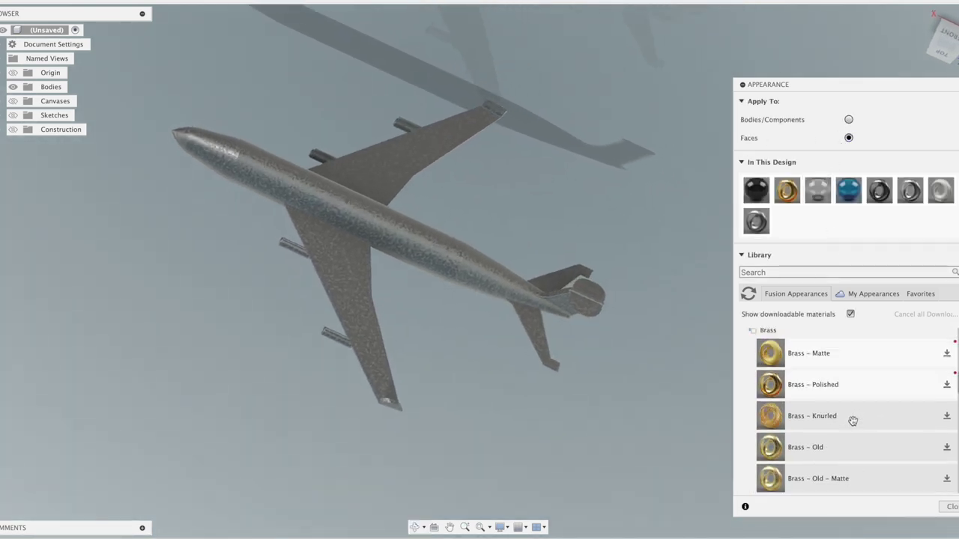
pyautogui.scroll(-5, 831, 427)
pyautogui.scroll(2, 824, 437)
pyautogui.scroll(1, 824, 431)
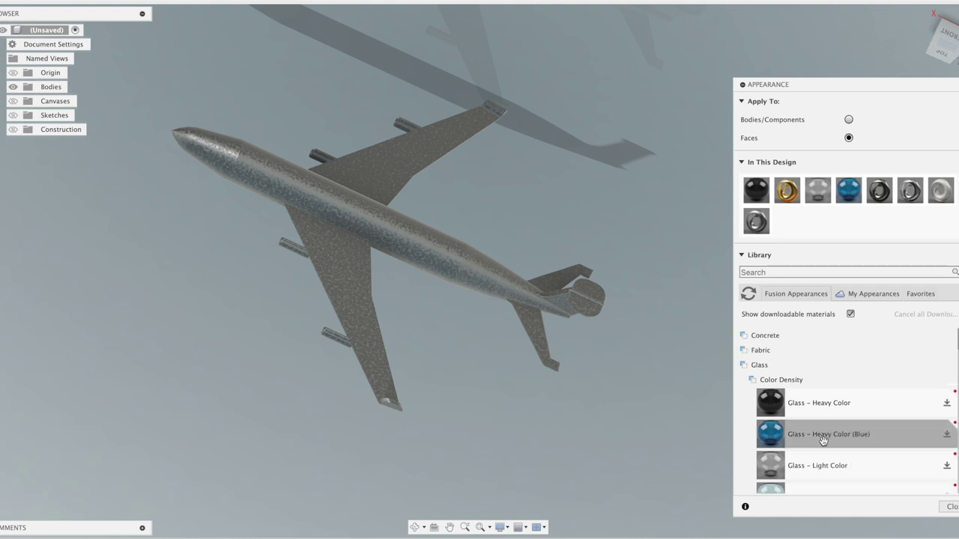
pyautogui.moveTo(778, 398); pyautogui.dragTo(818, 375)
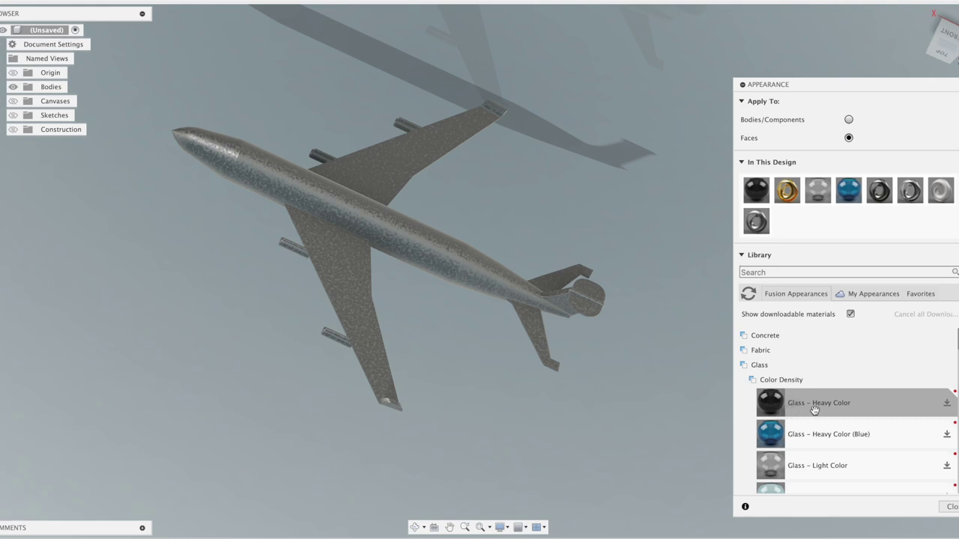
pyautogui.moveTo(815, 370); pyautogui.dragTo(790, 365)
# Expand the Plastic library and apply a white plastic to the middle fuselage section.
pyautogui.scroll(-1, 789, 365)
pyautogui.scroll(-5, 789, 364)
pyautogui.scroll(-5, 789, 364)
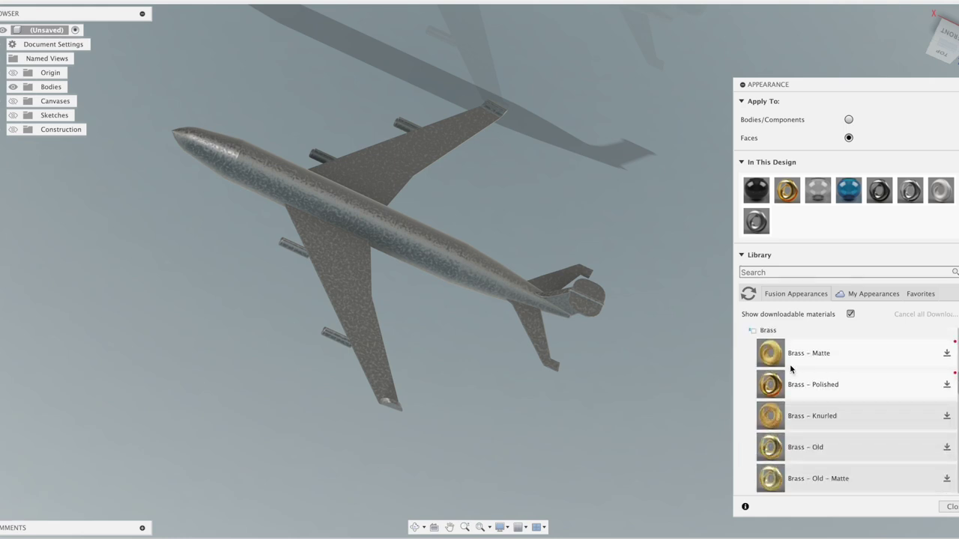
pyautogui.scroll(10, 786, 371)
pyautogui.scroll(3, 786, 374)
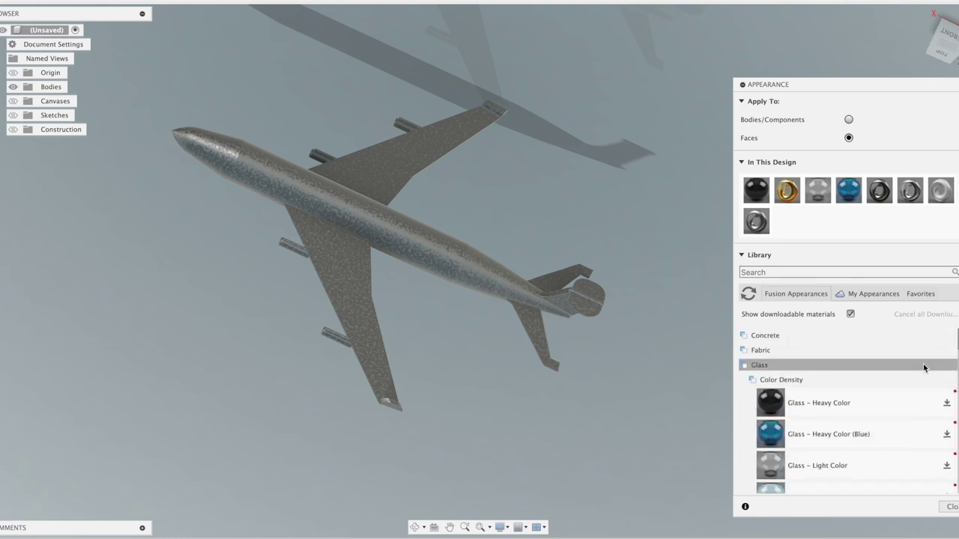
pyautogui.scroll(-5, 912, 477)
pyautogui.scroll(-5, 913, 477)
pyautogui.scroll(-5, 912, 477)
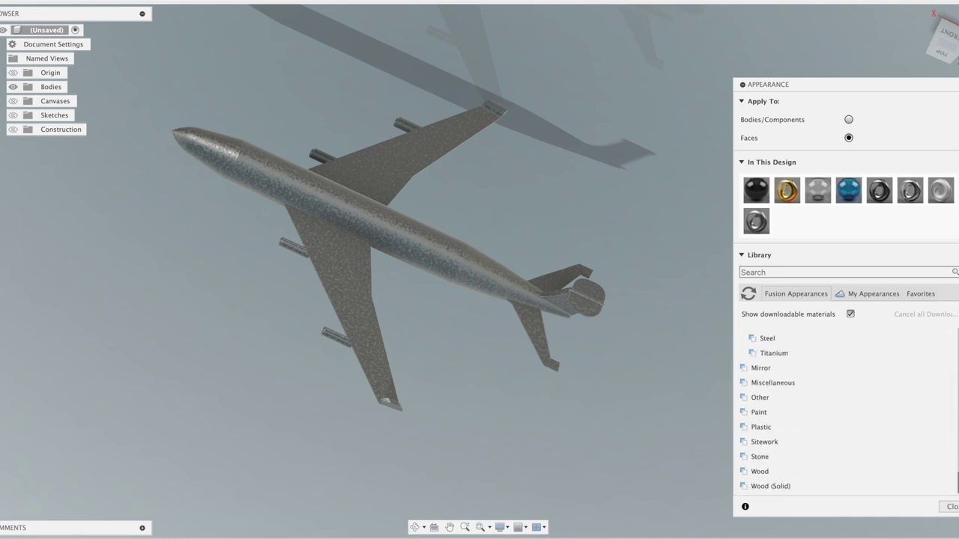
pyautogui.click(848, 425)
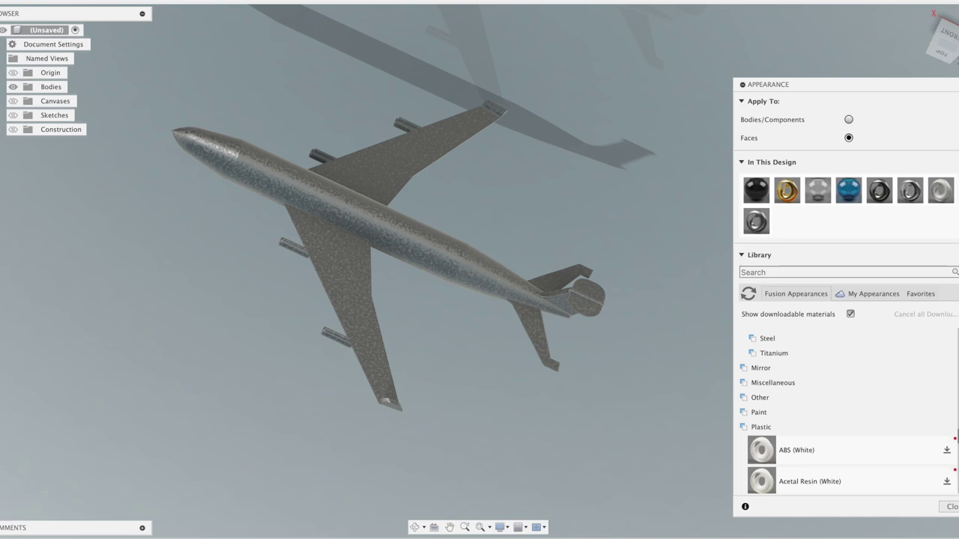
pyautogui.scroll(-3, 771, 389)
pyautogui.scroll(-2, 772, 389)
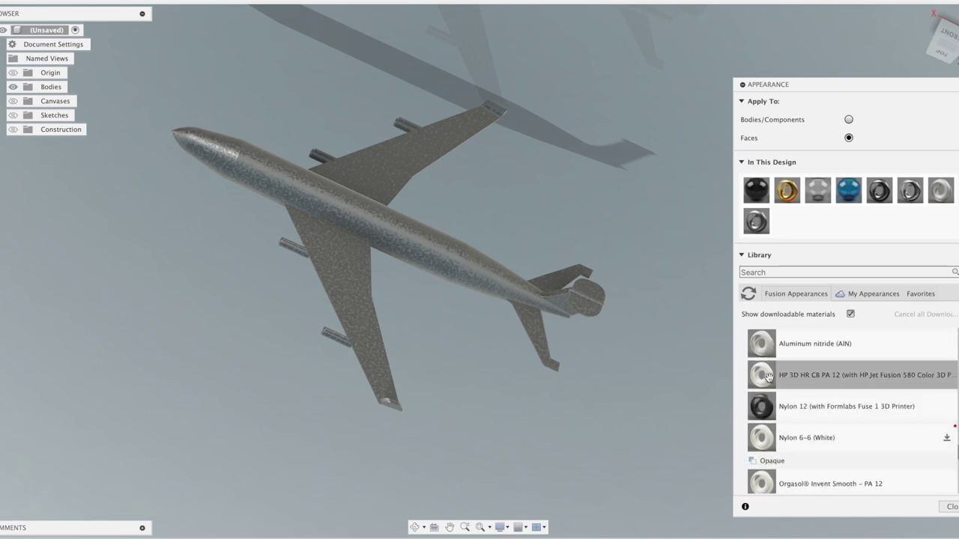
pyautogui.moveTo(767, 377); pyautogui.dragTo(417, 256)
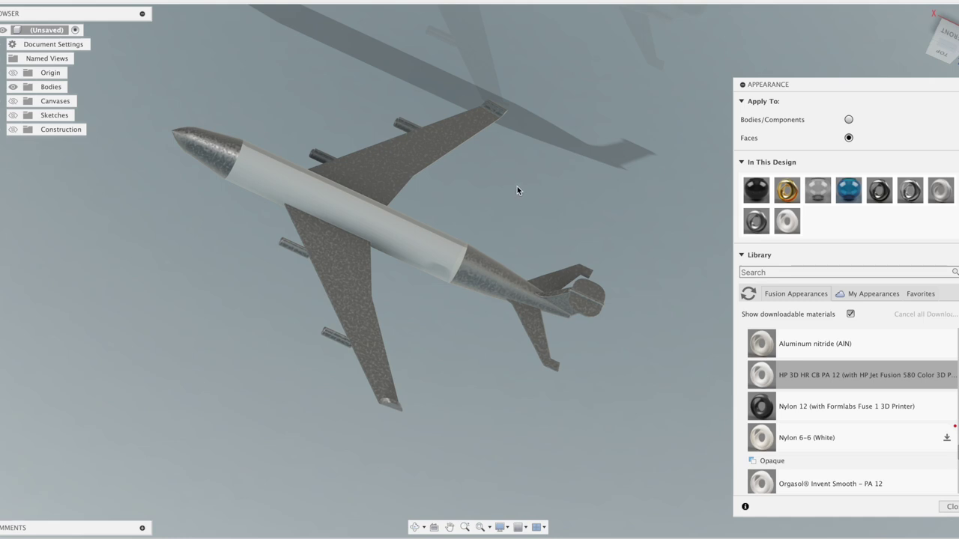
# Replace it with Paek (Beige) on the middle fuselage section.
pyautogui.moveTo(946, 43); pyautogui.dragTo(824, 57)
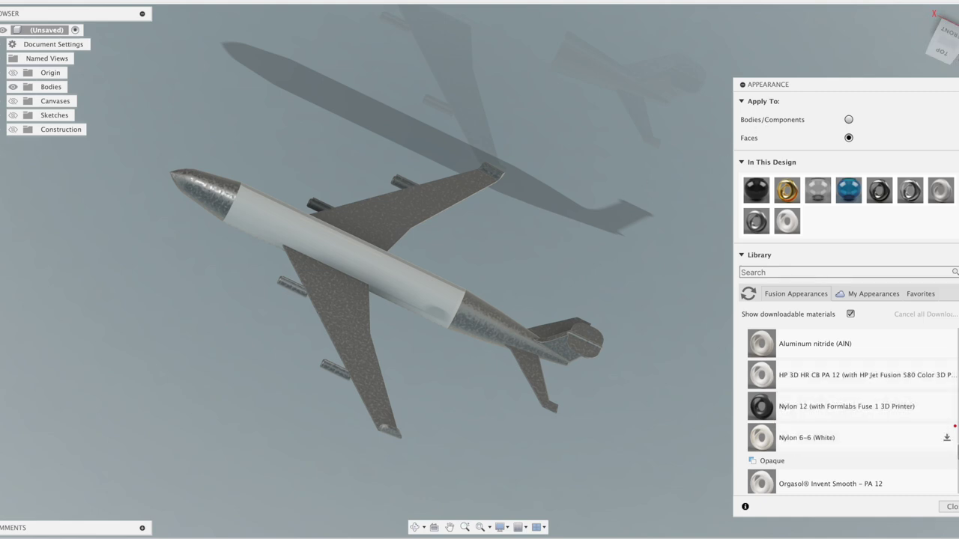
pyautogui.scroll(-2, 956, 449)
pyautogui.scroll(-3, 861, 420)
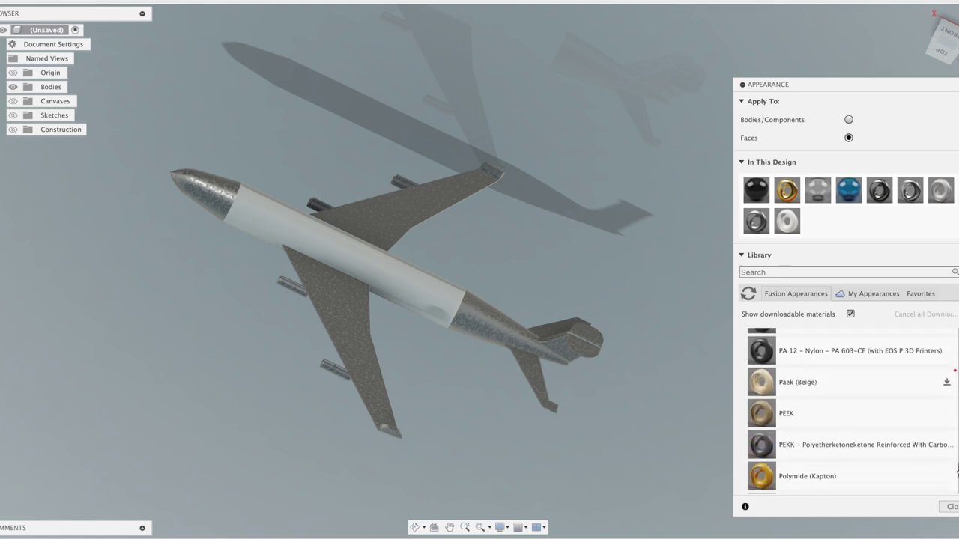
pyautogui.moveTo(761, 349); pyautogui.dragTo(410, 283)
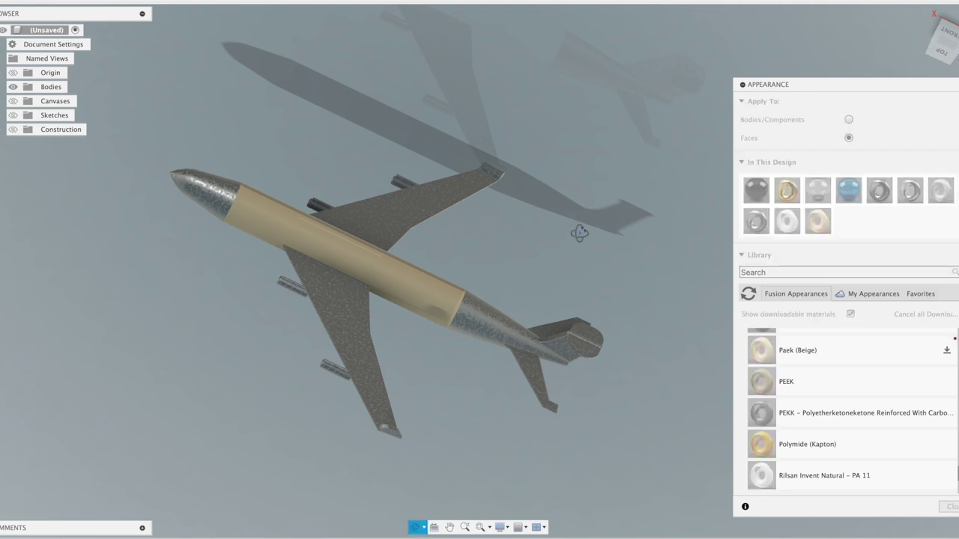
# Drag Paek (Beige) from the Library onto the tail cap face.
pyautogui.keyDown('shift'); pyautogui.moveTo(572, 238); pyautogui.dragTo(637, 299, button='middle'); pyautogui.keyUp('shift')
pyautogui.moveTo(761, 350); pyautogui.dragTo(541, 397)
pyautogui.moveTo(571, 336)
pyautogui.keyDown('shift'); pyautogui.mouseDown(button='middle')
pyautogui.moveTo(583, 307)
pyautogui.moveTo(584, 317)
pyautogui.mouseUp(button='middle'); pyautogui.keyUp('shift')
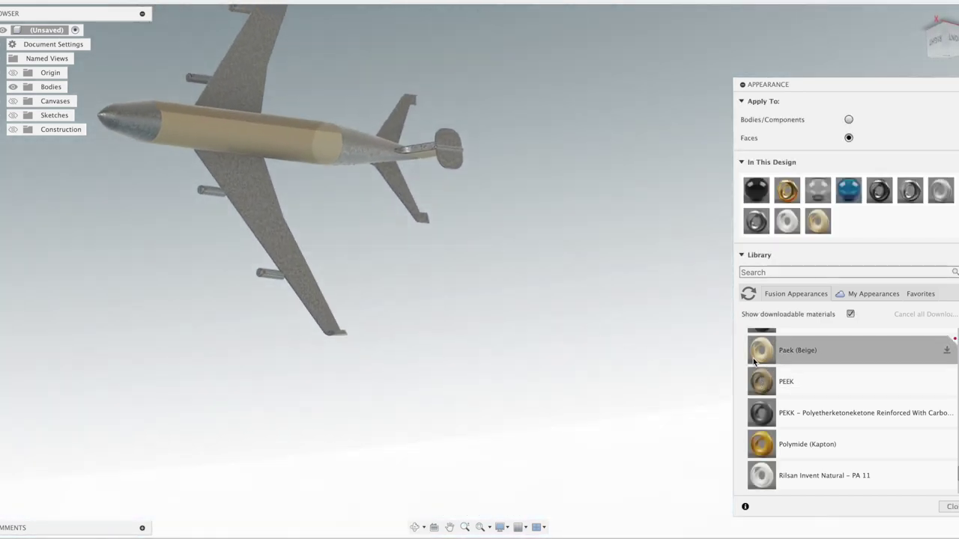
pyautogui.moveTo(753, 357); pyautogui.dragTo(454, 143)
pyautogui.moveTo(764, 345); pyautogui.dragTo(448, 177)
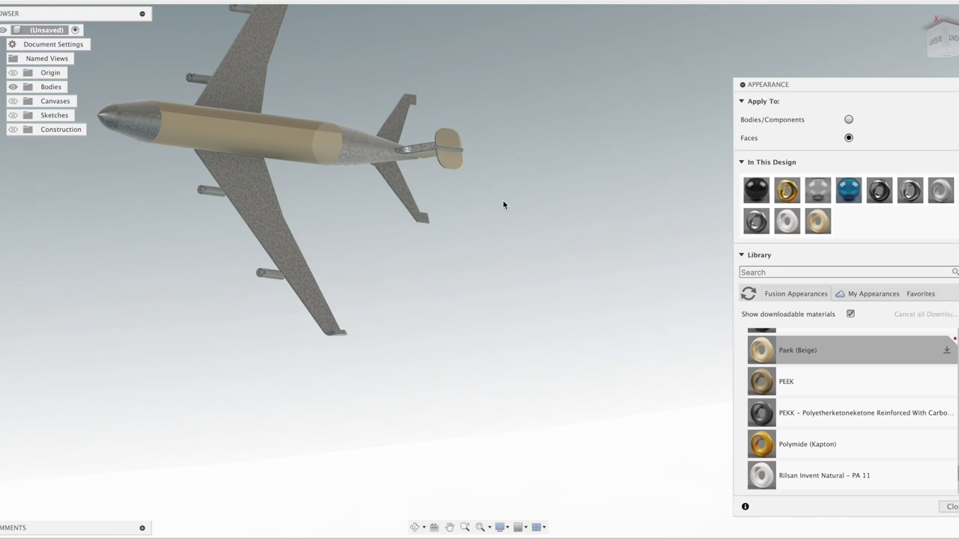
# Orbit, centre and zoom the airplane to inspect the finished model from below.
pyautogui.moveTo(494, 182)
pyautogui.keyDown('shift'); pyautogui.mouseDown(button='middle')
pyautogui.moveTo(498, 258)
pyautogui.moveTo(499, 195)
pyautogui.mouseUp(button='middle'); pyautogui.keyUp('shift')
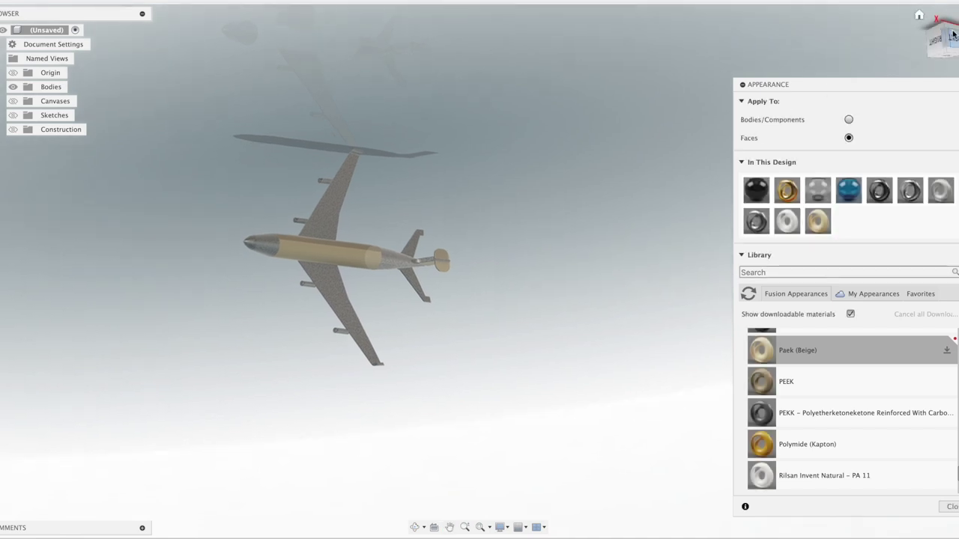
pyautogui.moveTo(478, 270)
pyautogui.keyDown('shift'); pyautogui.mouseDown(button='middle')
pyautogui.moveTo(494, 284)
pyautogui.moveTo(476, 272)
pyautogui.mouseUp(button='middle'); pyautogui.keyUp('shift')
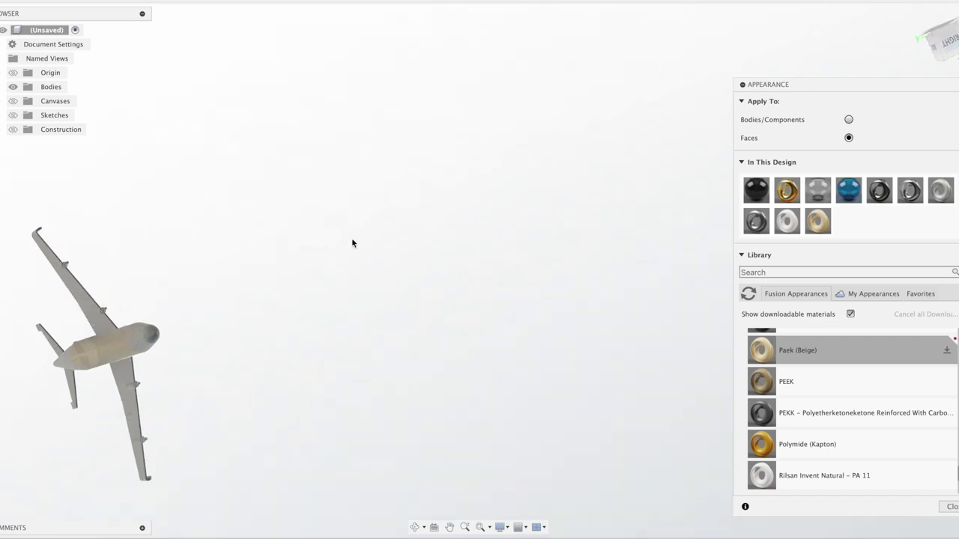
pyautogui.moveTo(225, 293); pyautogui.dragTo(454, 212, button='middle')
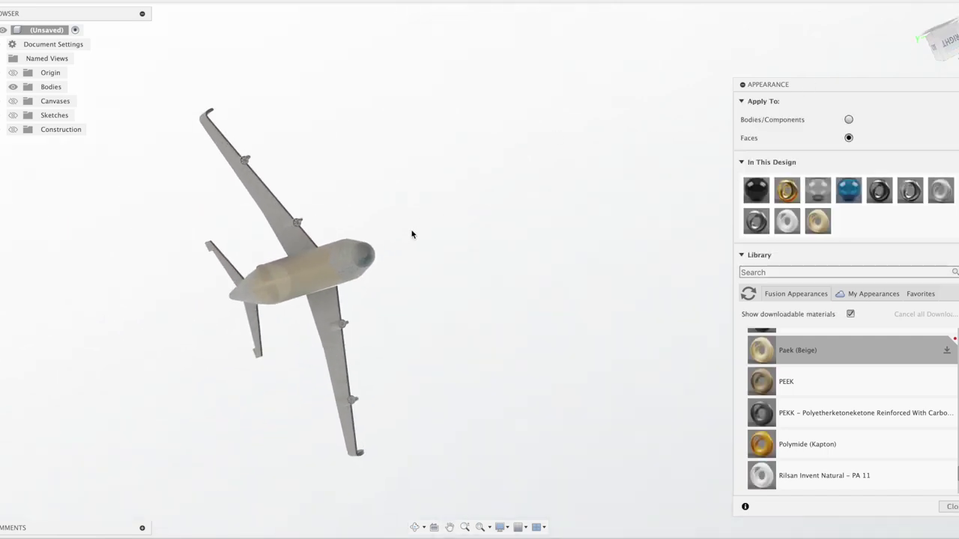
pyautogui.scroll(3, 411, 234)
pyautogui.moveTo(413, 235); pyautogui.dragTo(526, 173, button='middle')
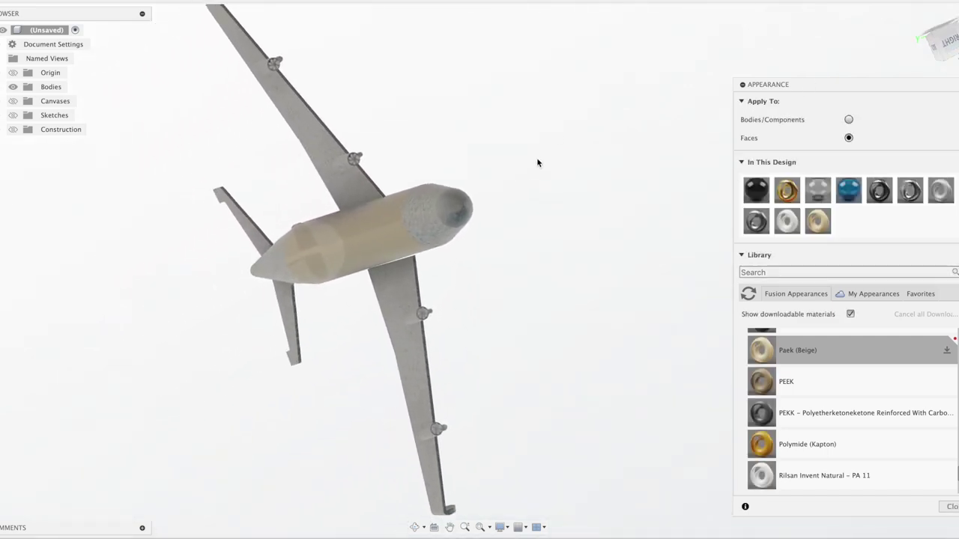